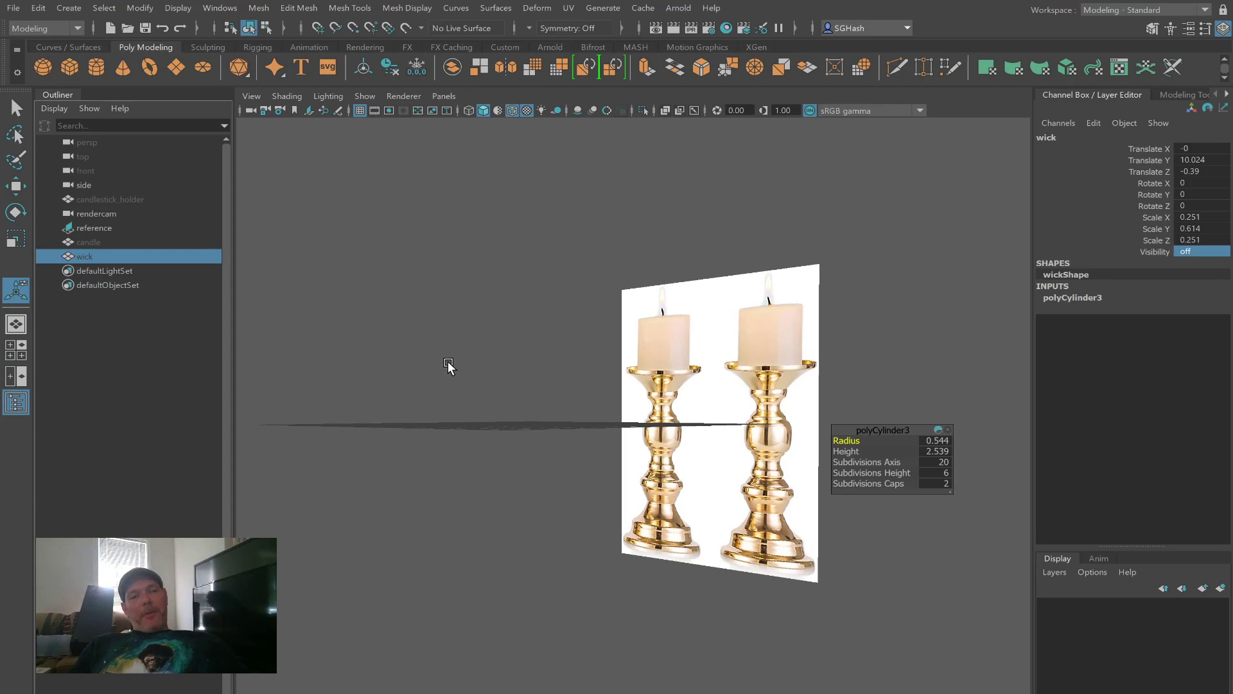
left_click_drag(449, 366, 491, 381, "alt")
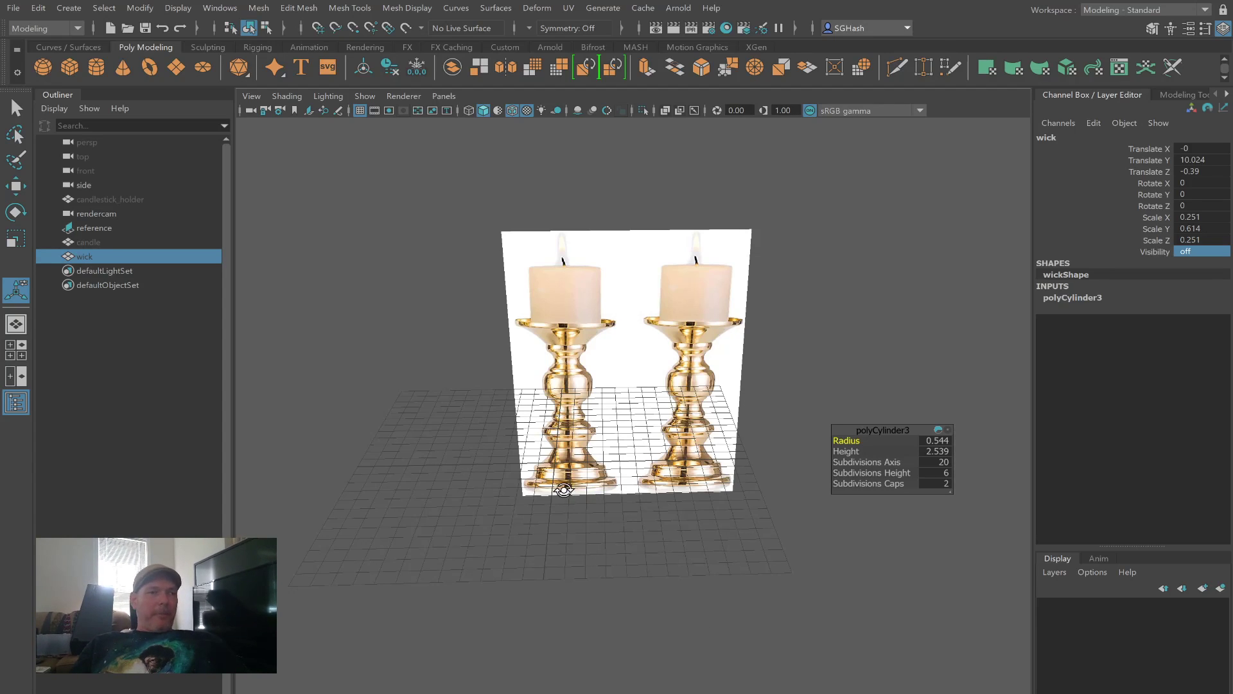
left_click_drag(565, 490, 561, 487, "alt")
left_click(96, 67)
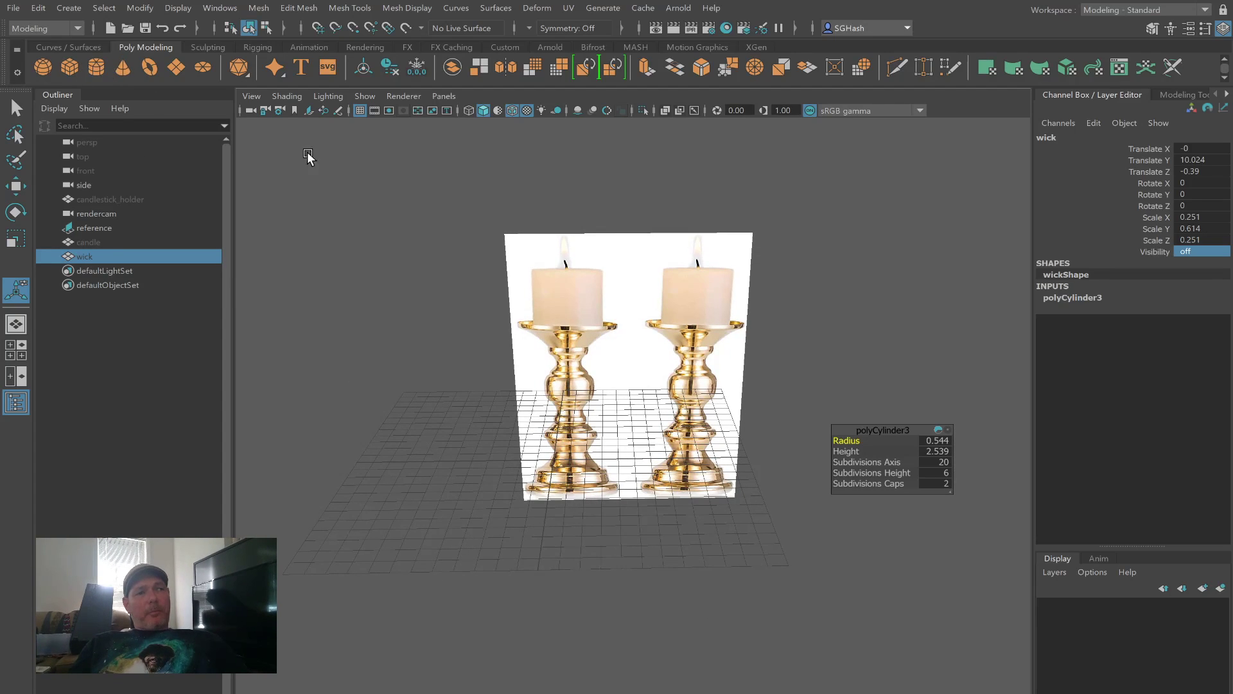
left_click_drag(551, 471, 542, 354)
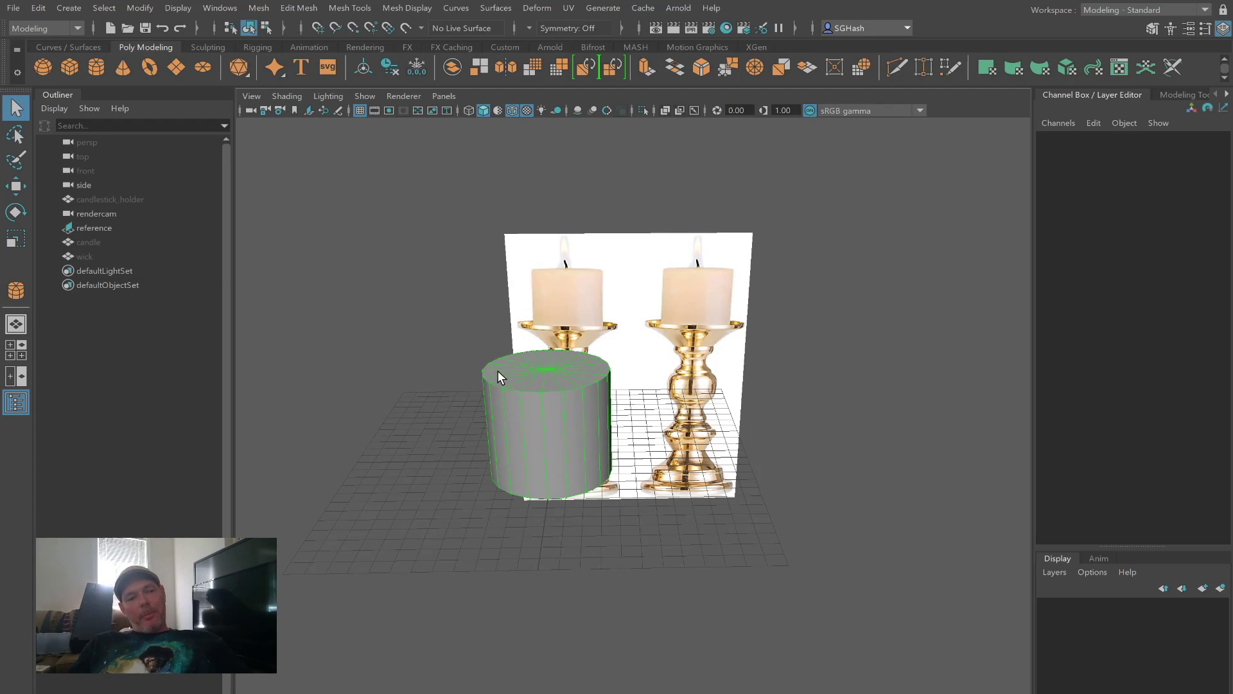
left_click_drag(618, 394, 463, 455, "alt")
left_click(447, 471)
left_click(476, 440)
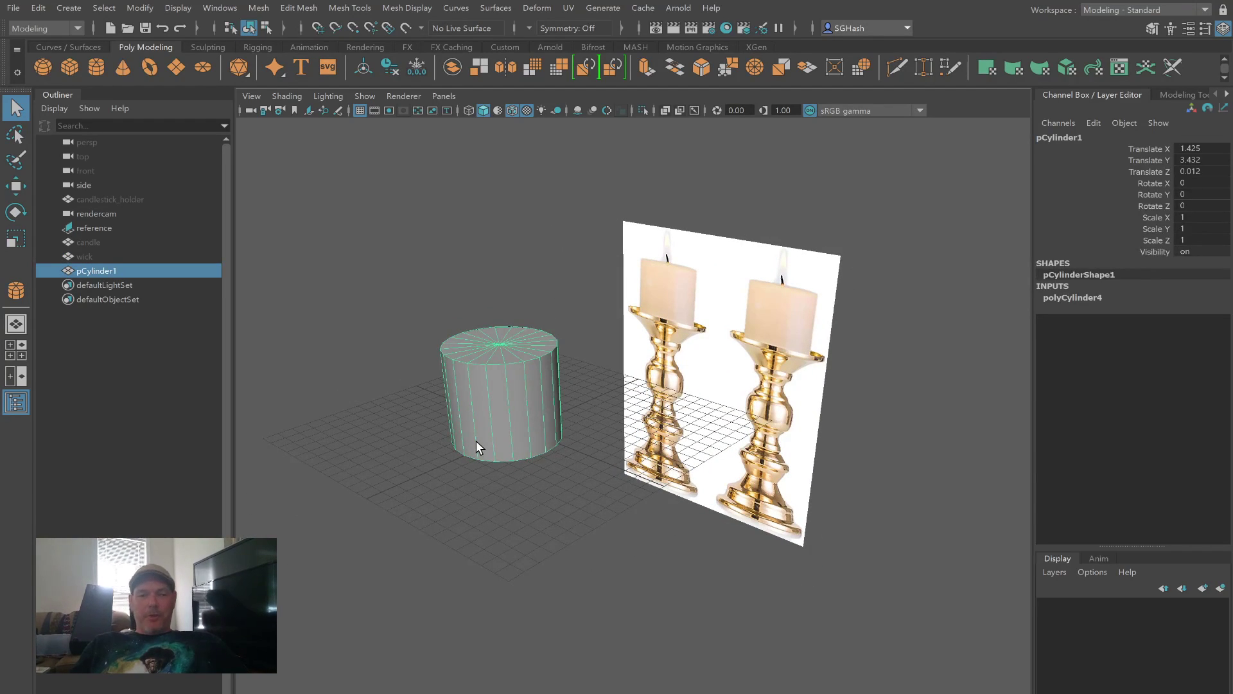
key("Delete")
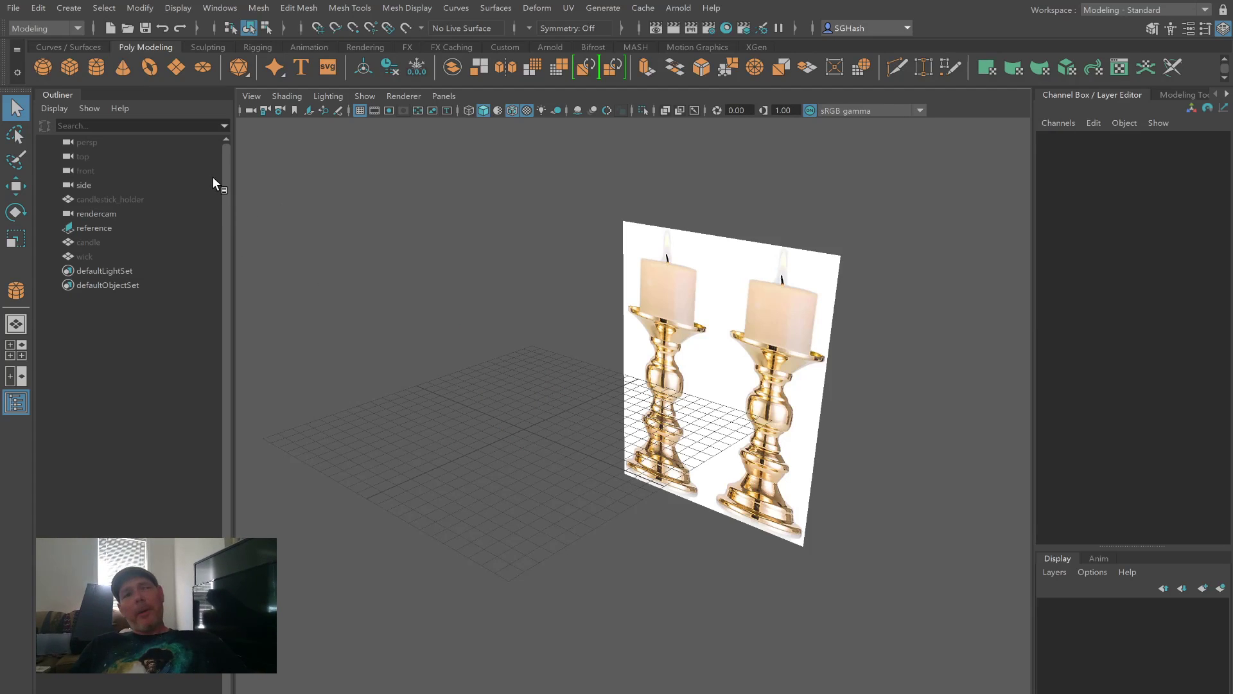
left_click(98, 67)
left_click_drag(506, 421, 461, 340)
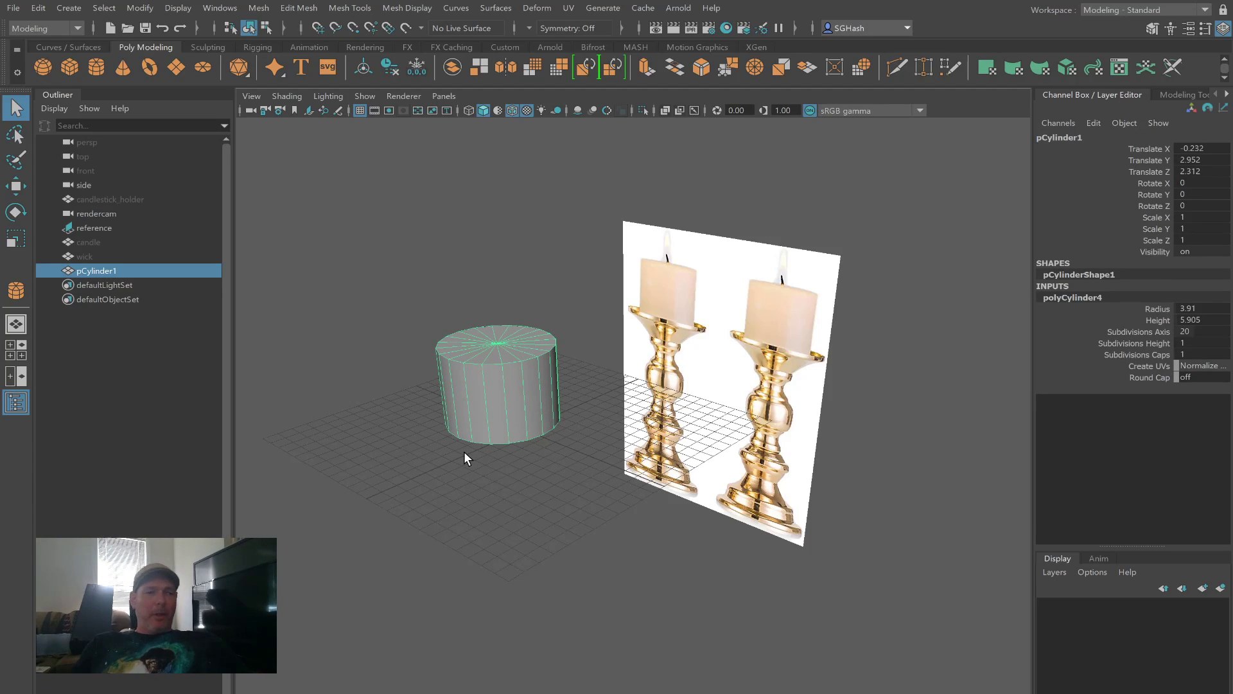
key("Delete")
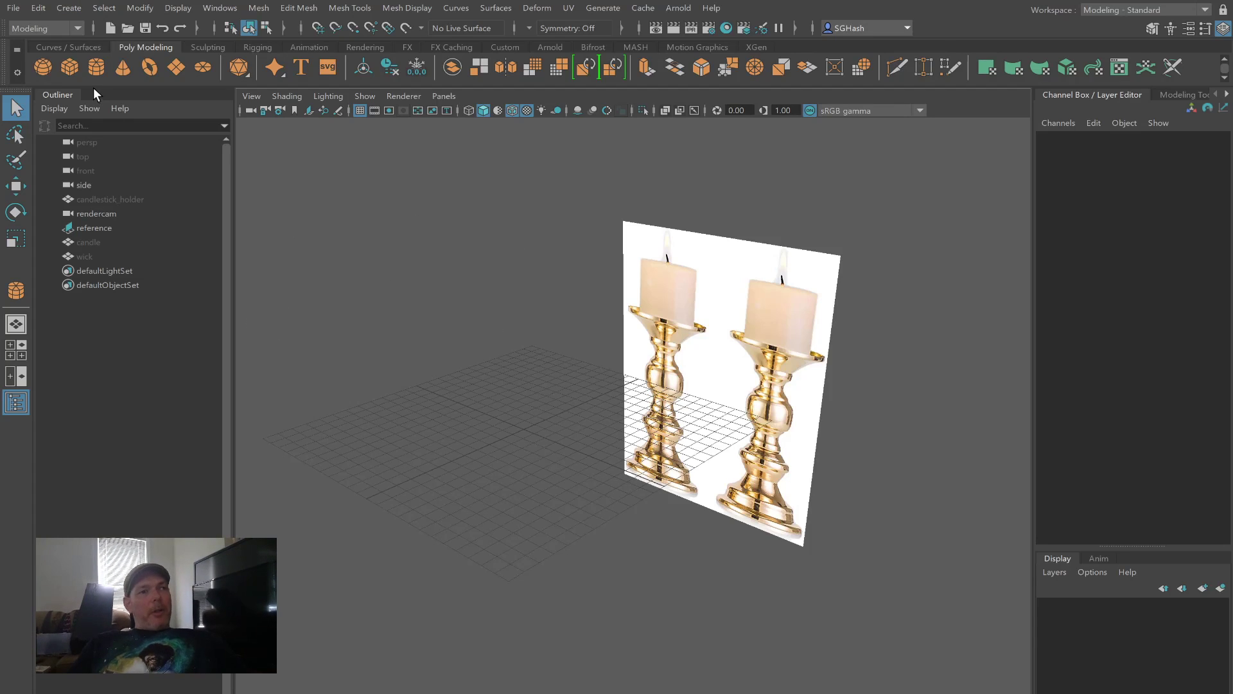
left_click(91, 64)
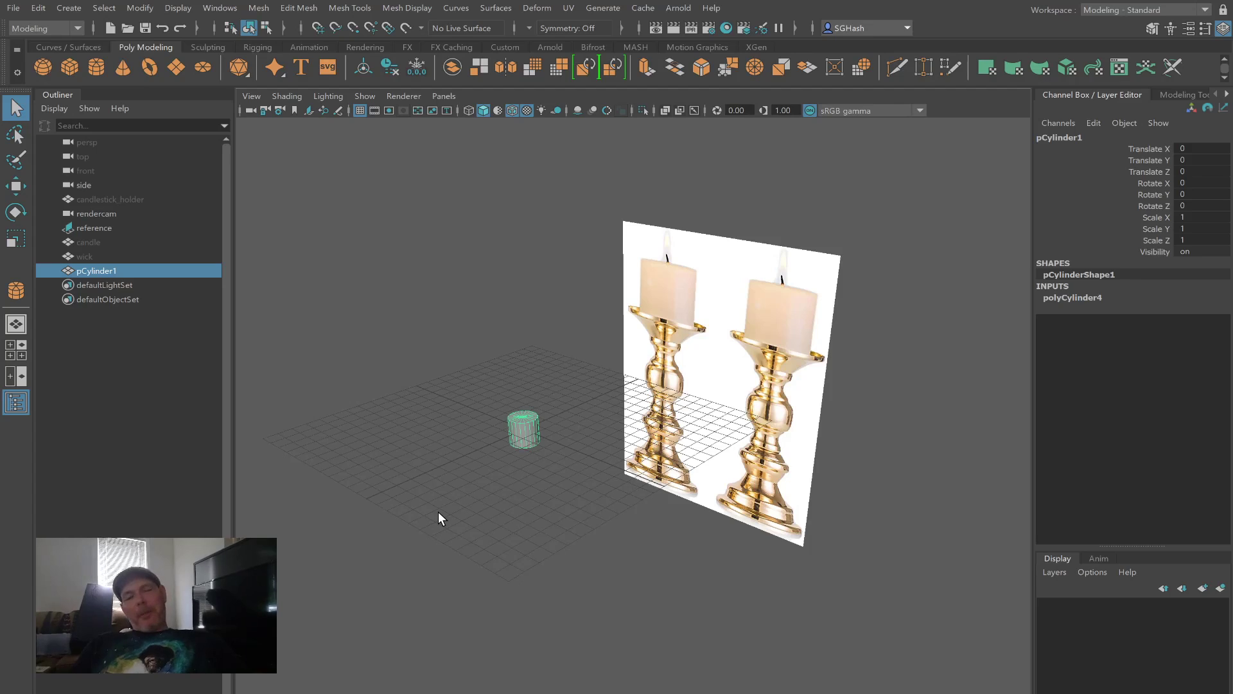
key("Delete")
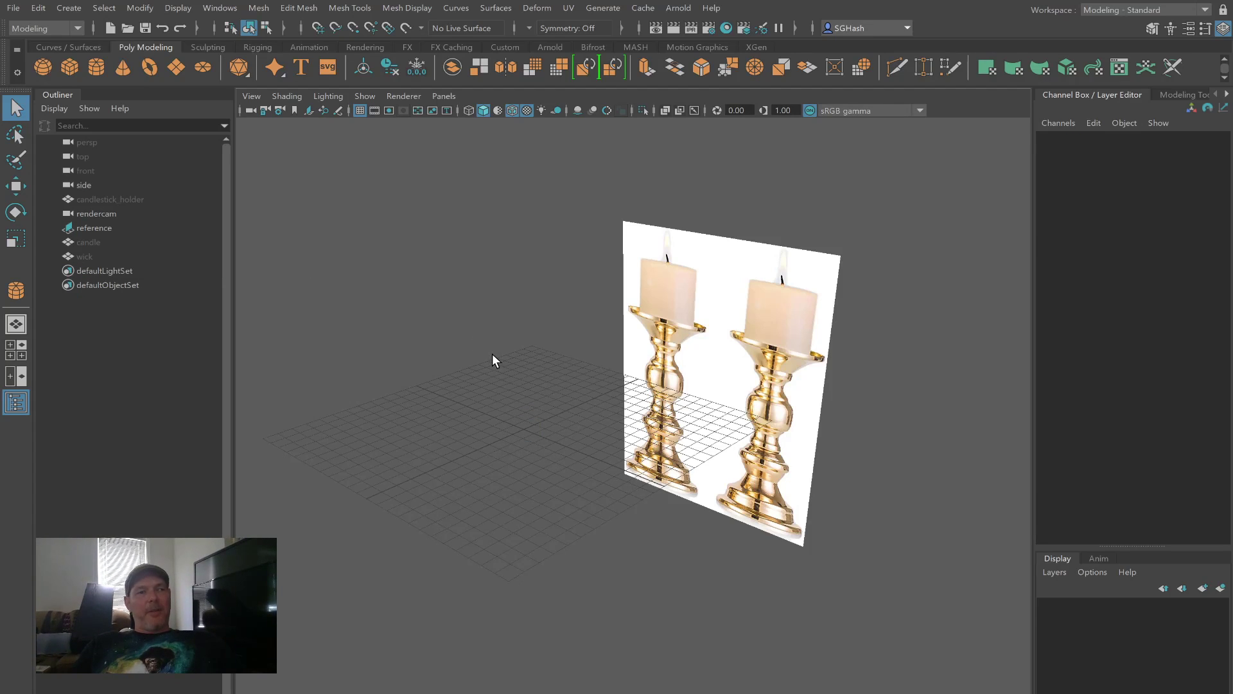
left_click(70, 65)
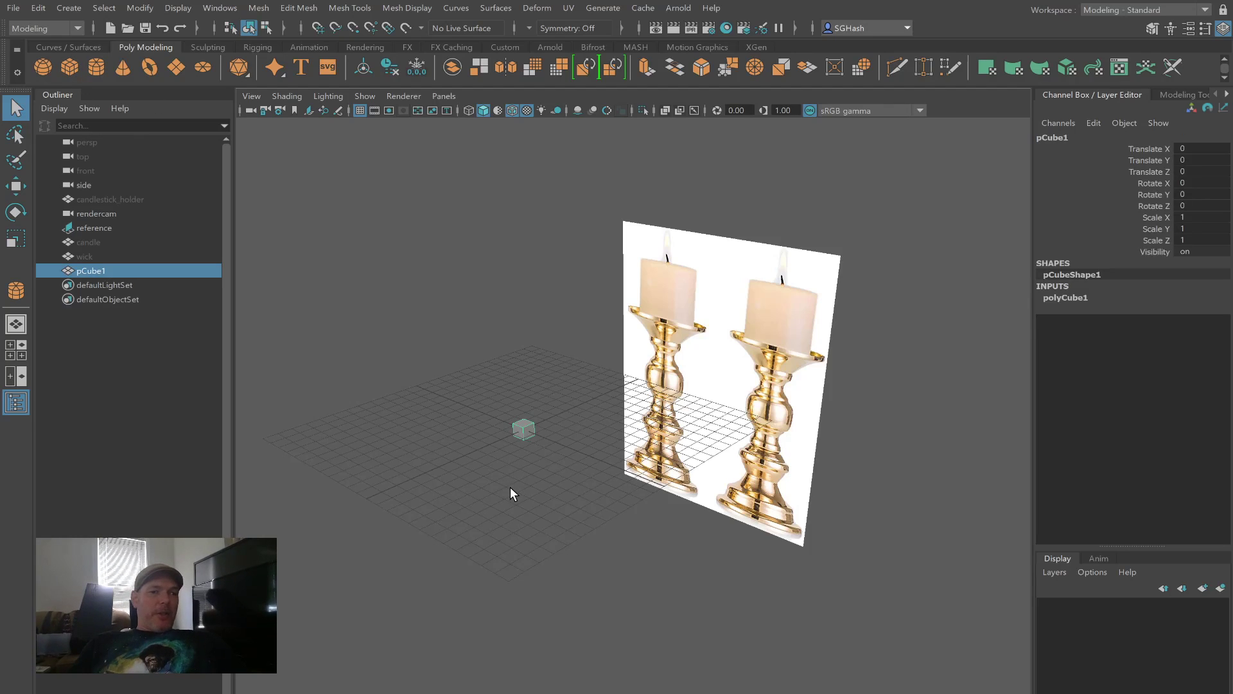
left_click(515, 495)
left_click(523, 428)
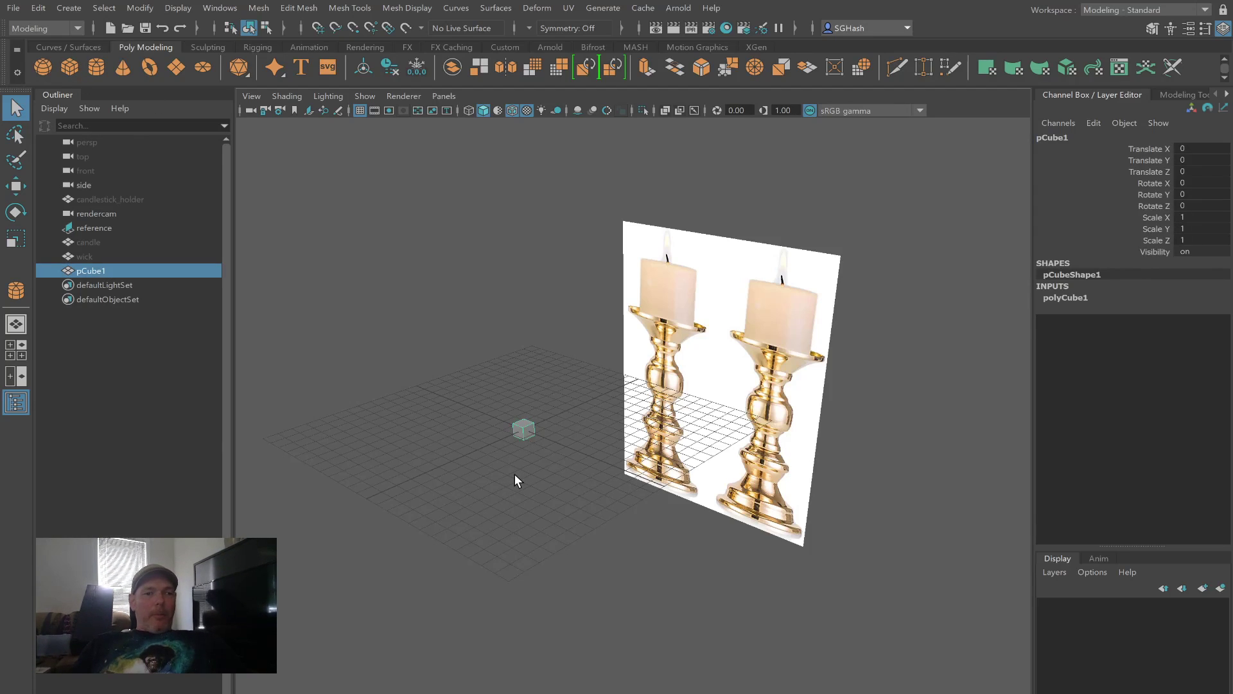
key("Delete")
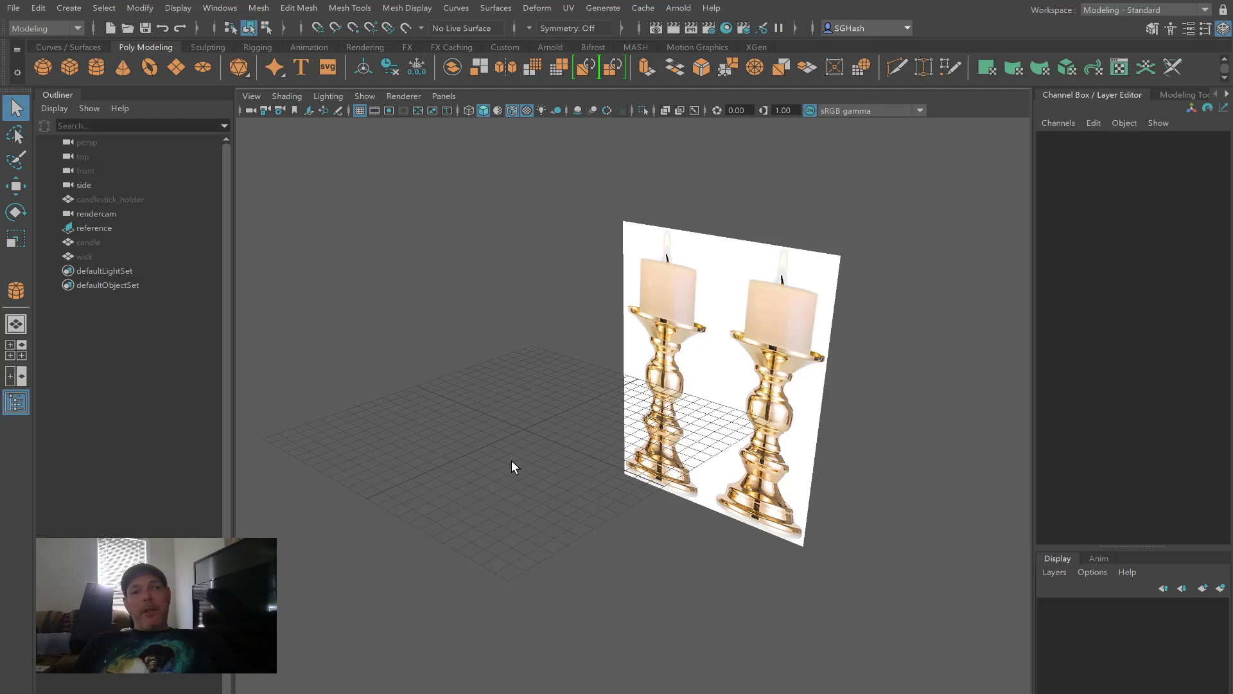
left_click(97, 67)
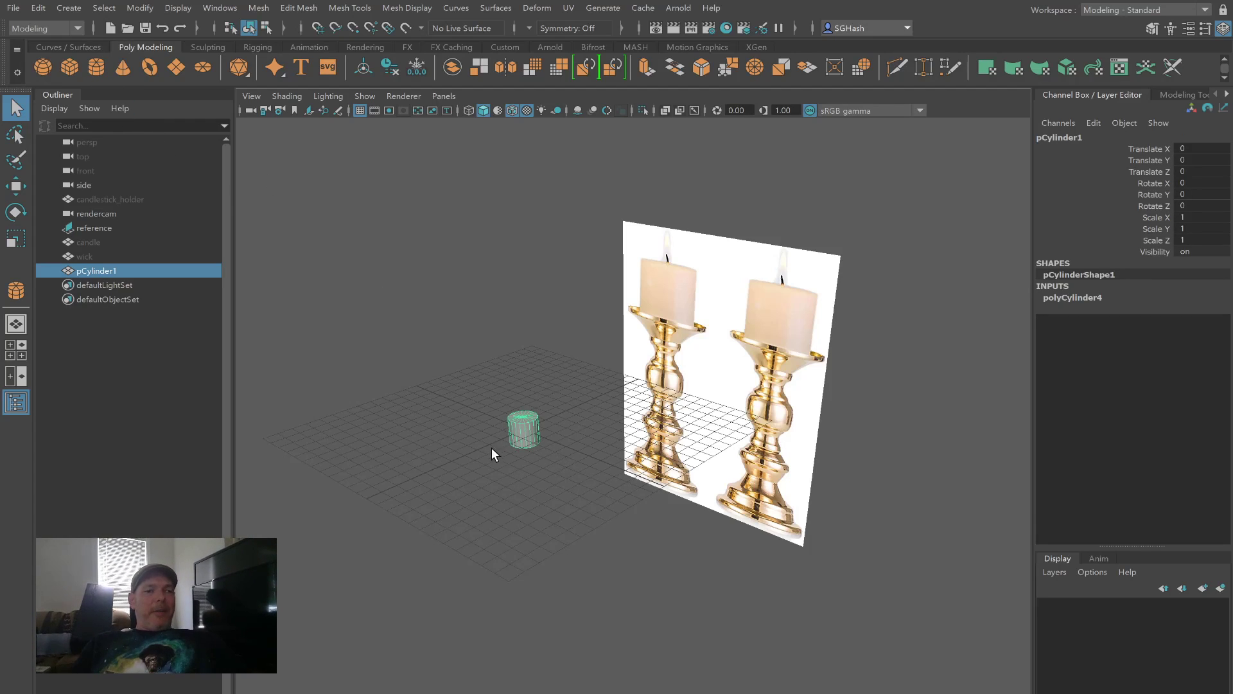
key("Delete")
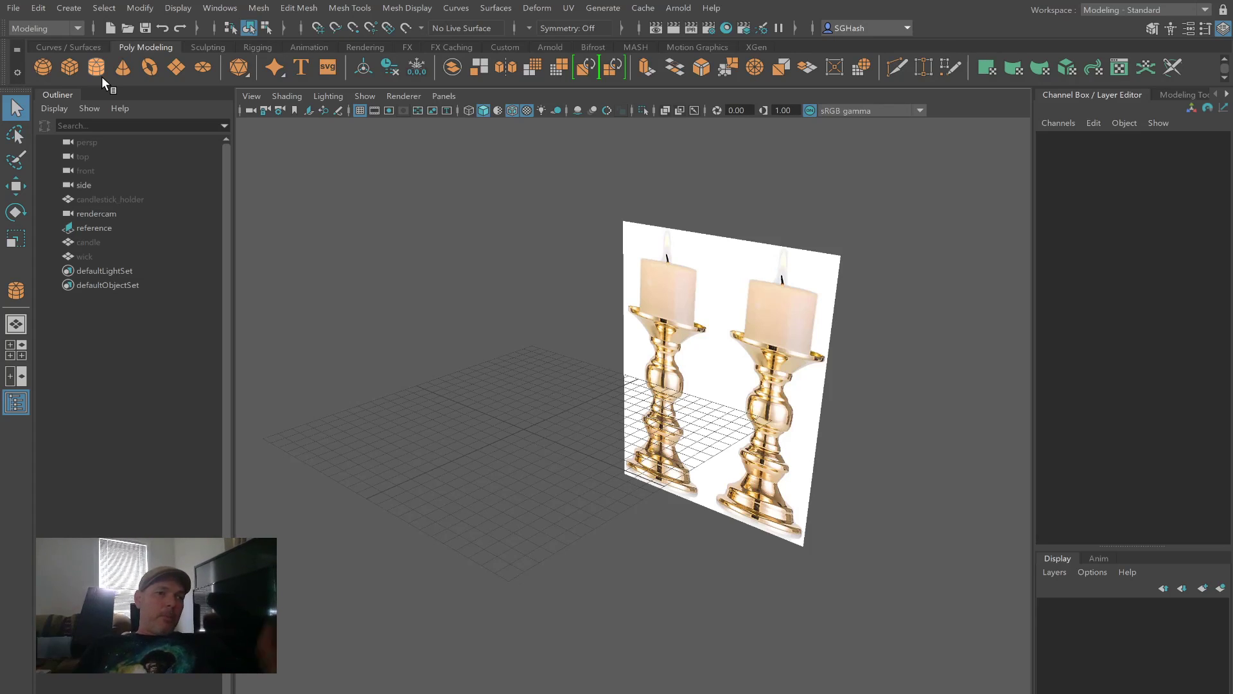
Step: Draw a polygon cylinder interactively near the centre of the grid, about 3.6 in radius and about 7.3 high
left_click(70, 9)
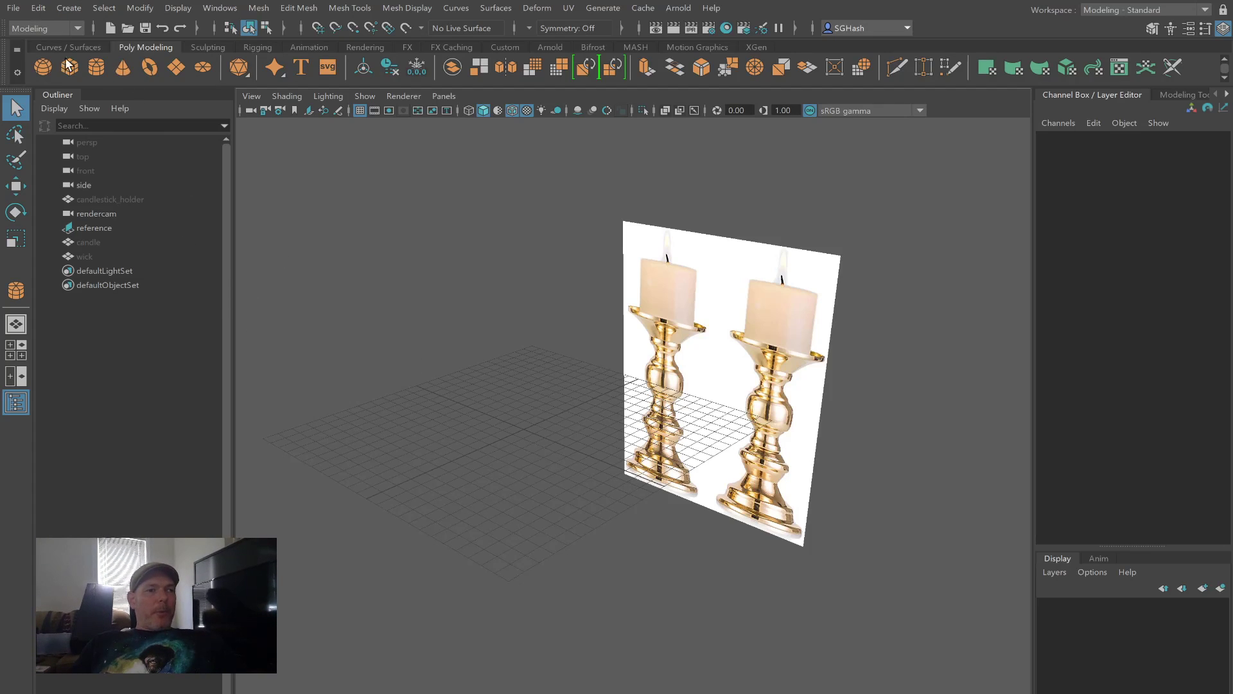
left_click(96, 67)
left_click_drag(528, 430, 489, 327)
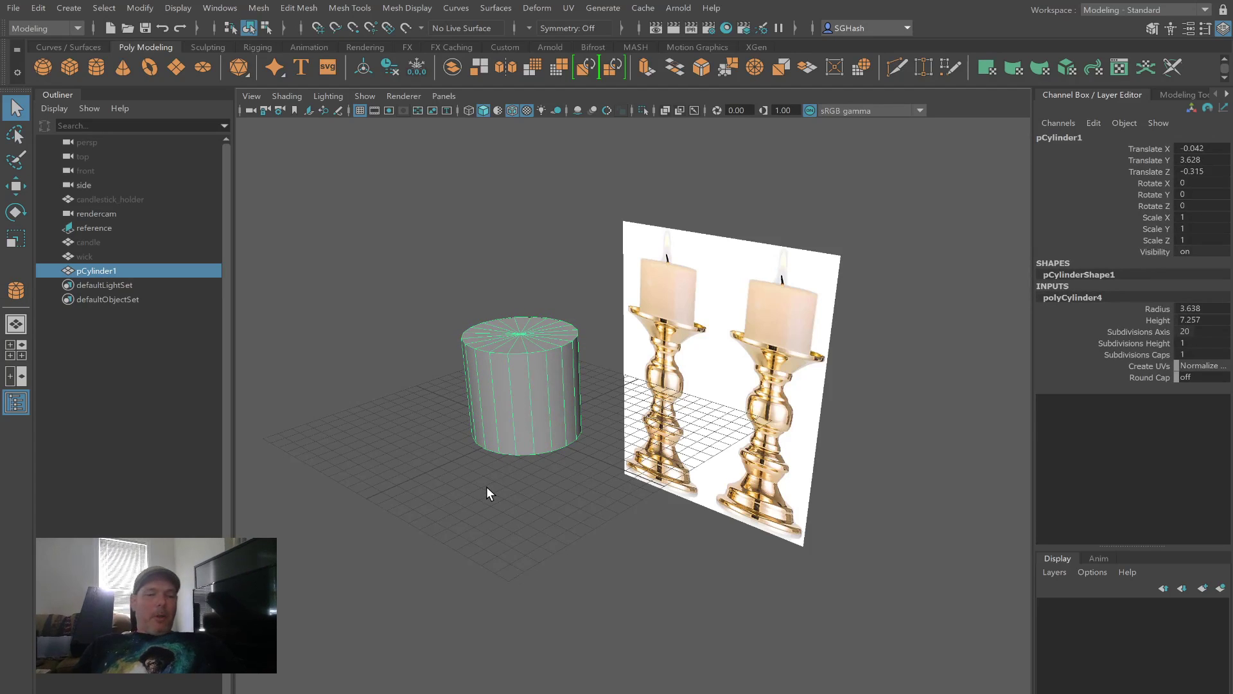
mouse_move(421, 438)
left_mouse_down("alt")
mouse_move(449, 422)
mouse_move(430, 440)
left_mouse_up("alt")
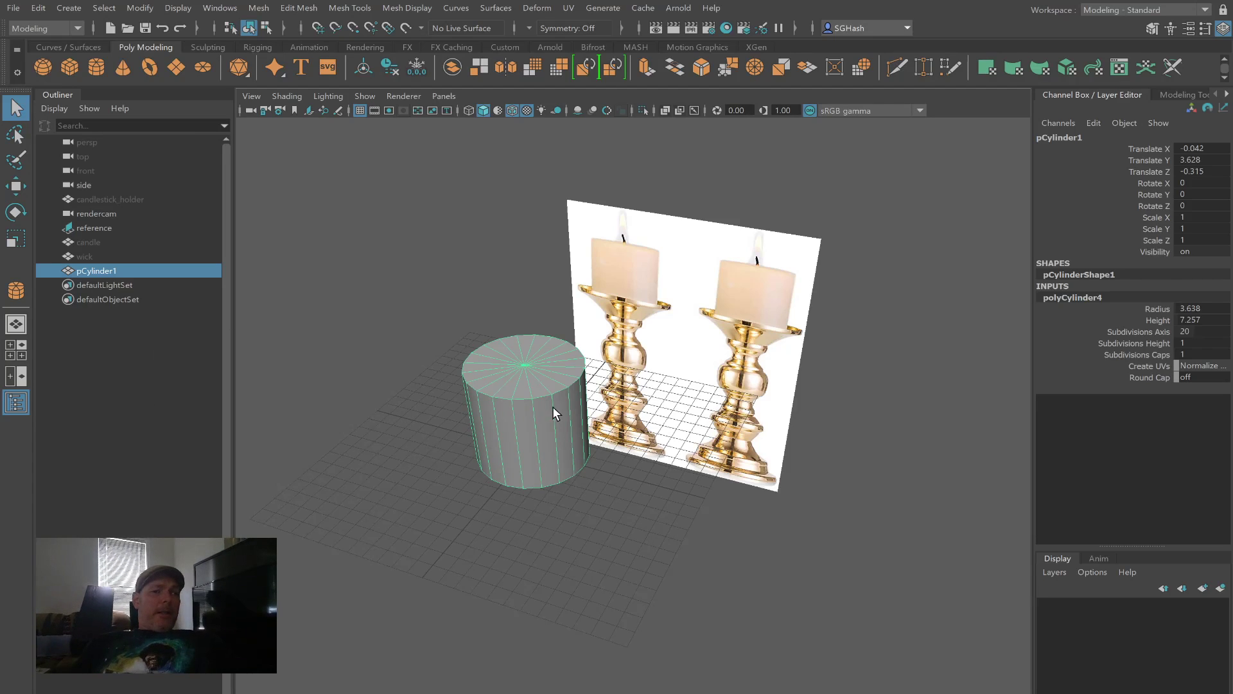
left_click_drag(540, 383, 542, 399, "alt")
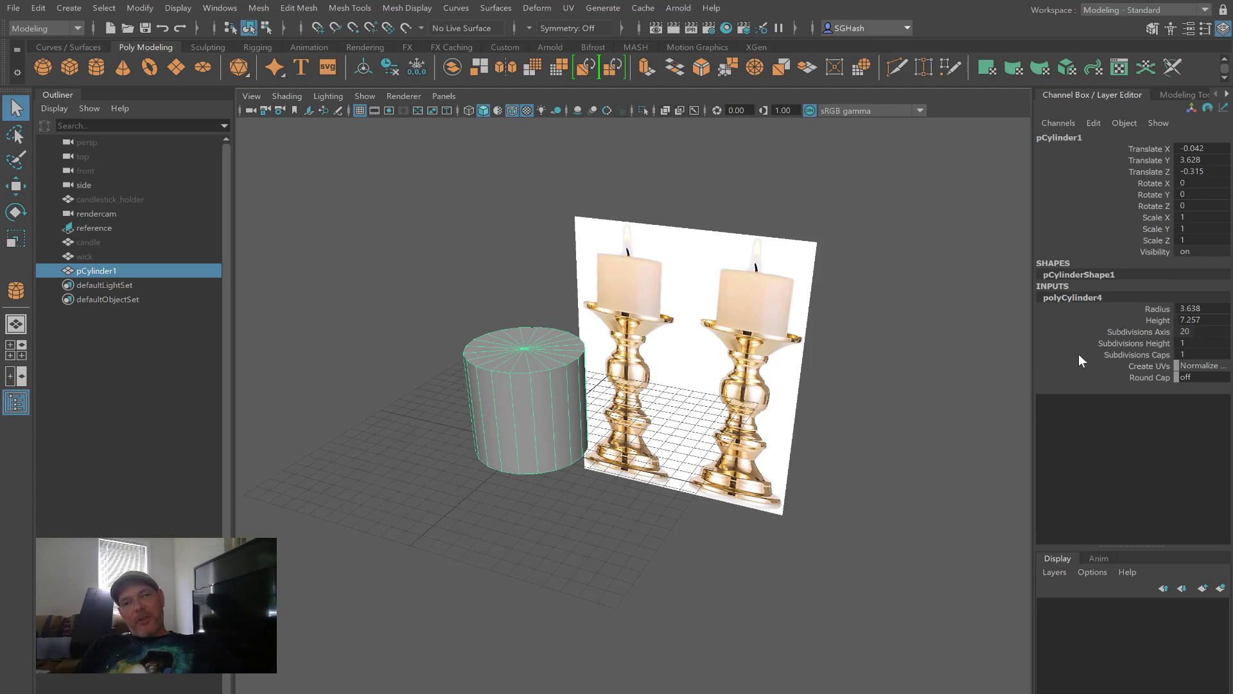
Step: Try 20 height subdivisions on the cylinder, and reduce them to 6
left_click(1196, 344)
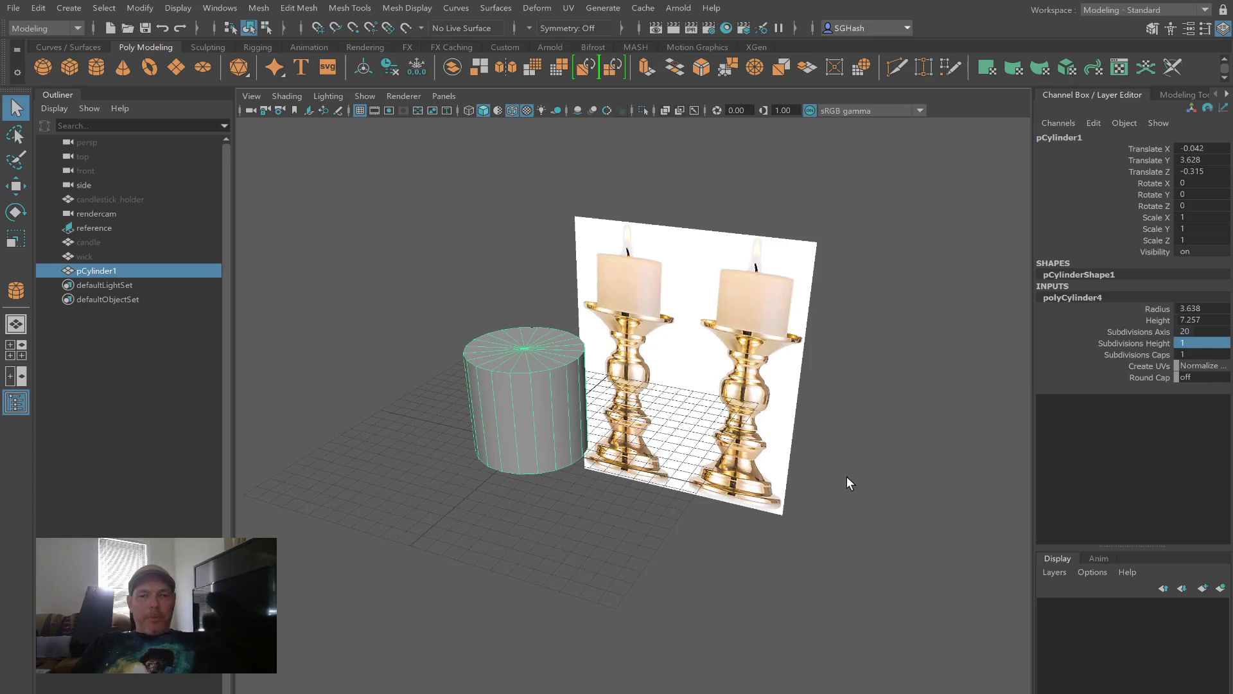
left_click(846, 476)
left_click(500, 360)
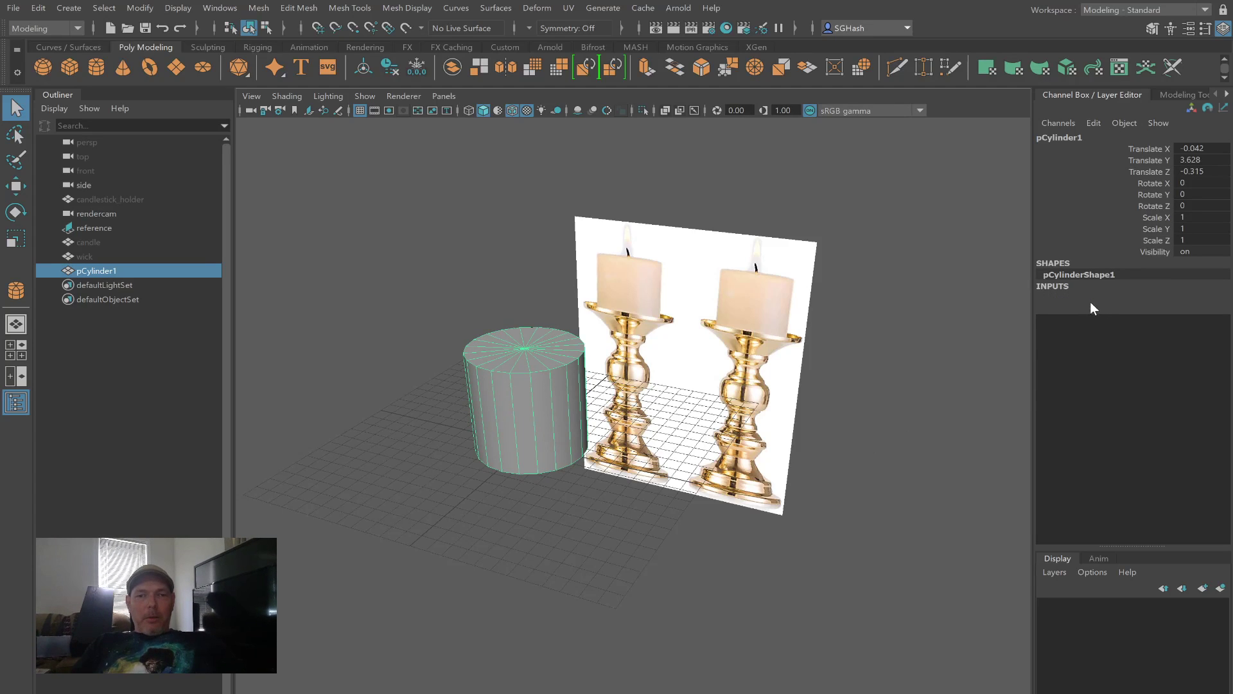
left_click(1090, 299)
left_click(1182, 342)
type("20")
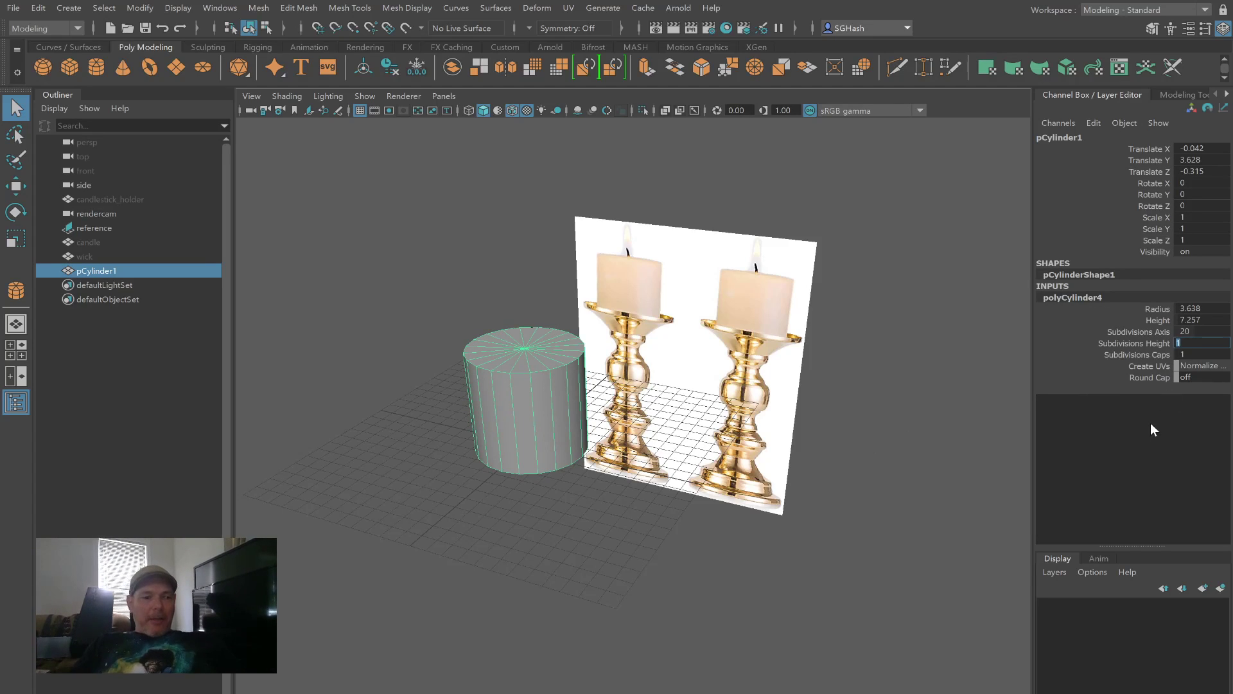
key("Return")
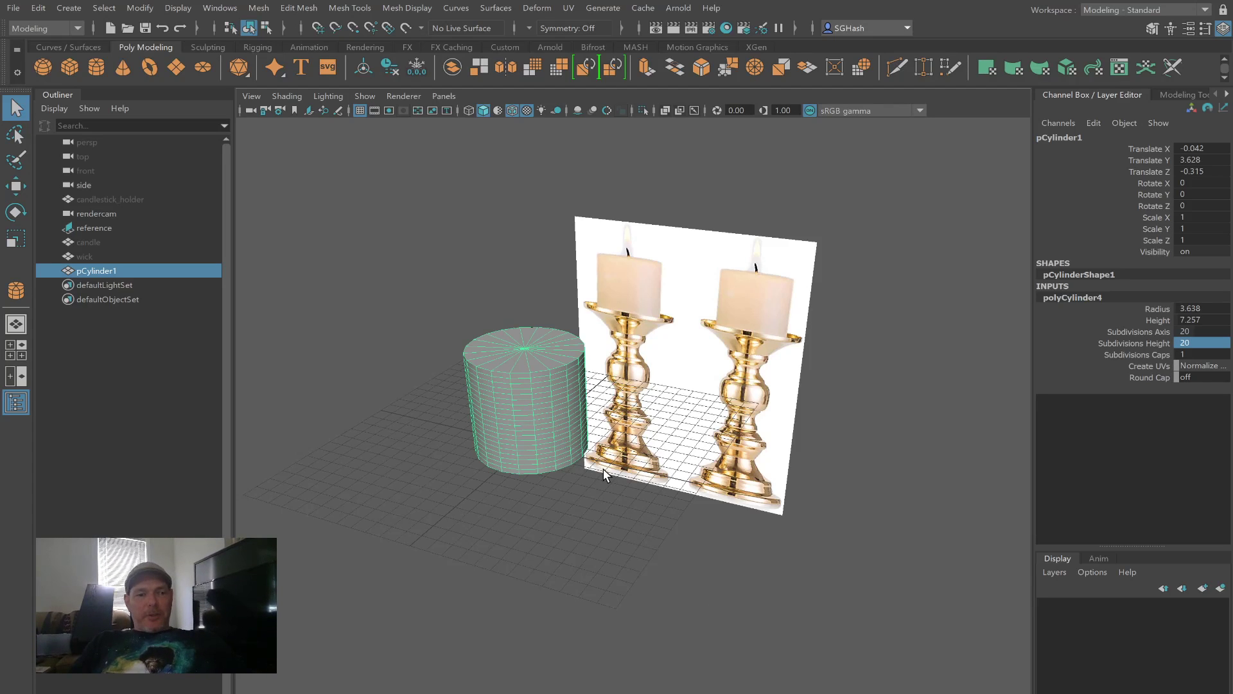
scroll(510, 395, "up", 5)
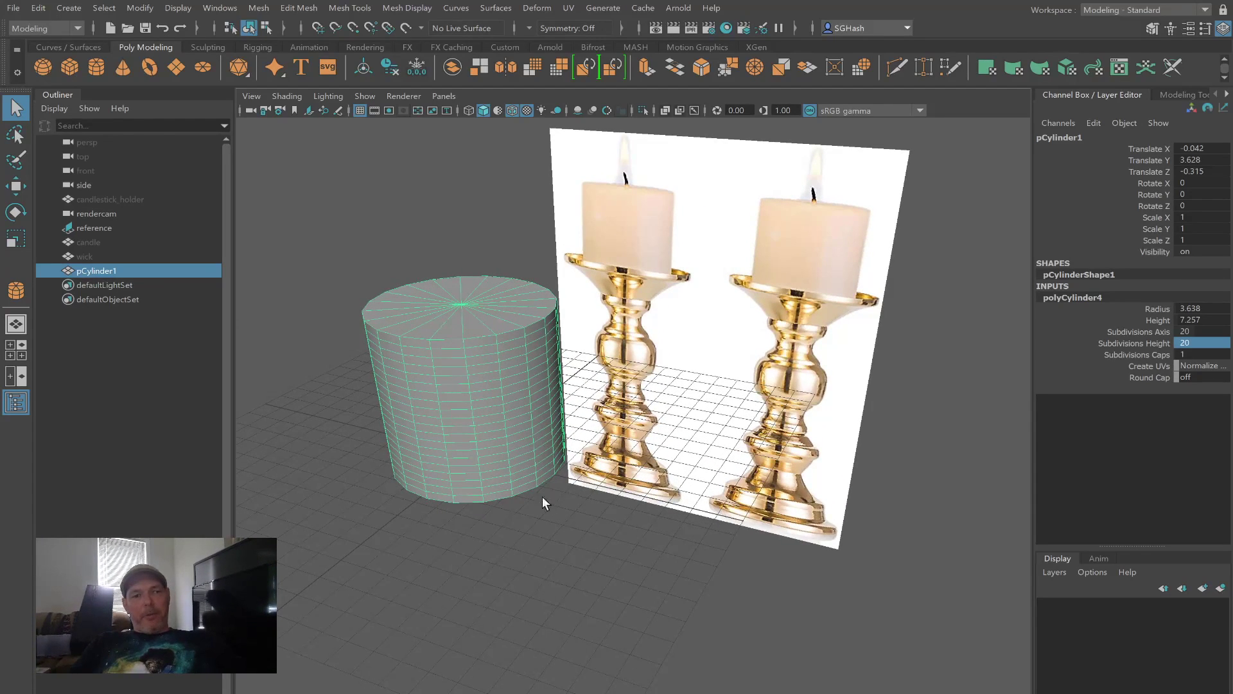
left_click(1195, 341)
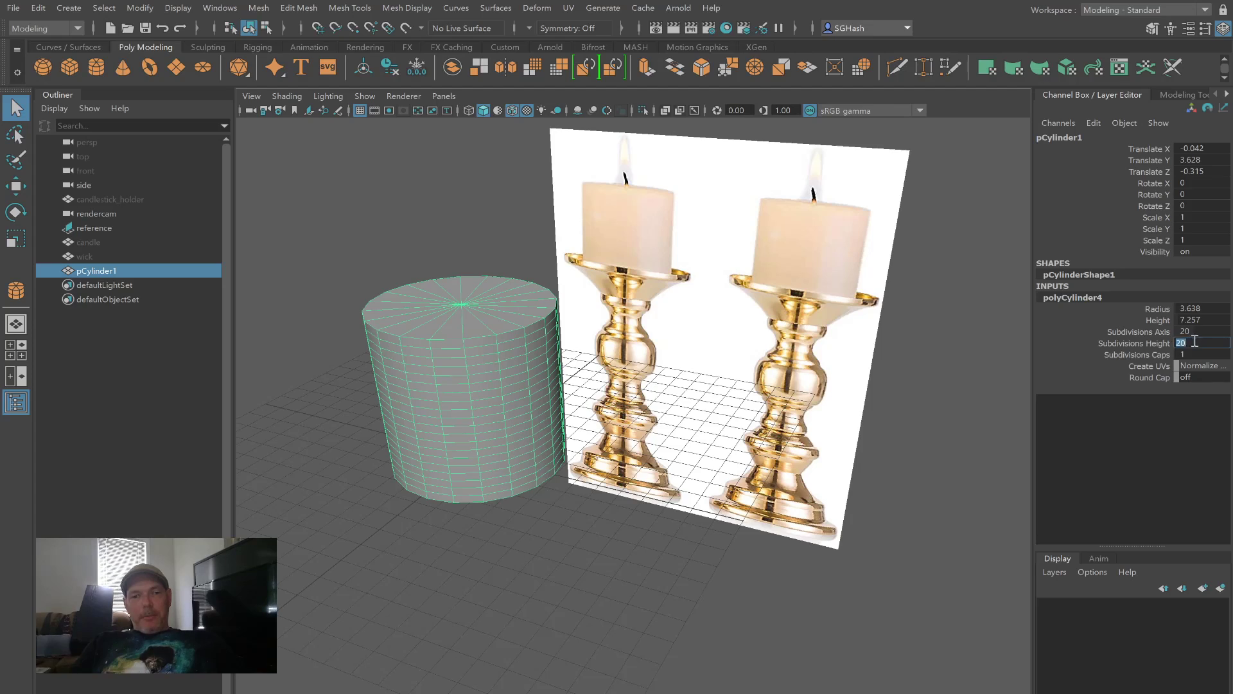
type("6")
key("Return")
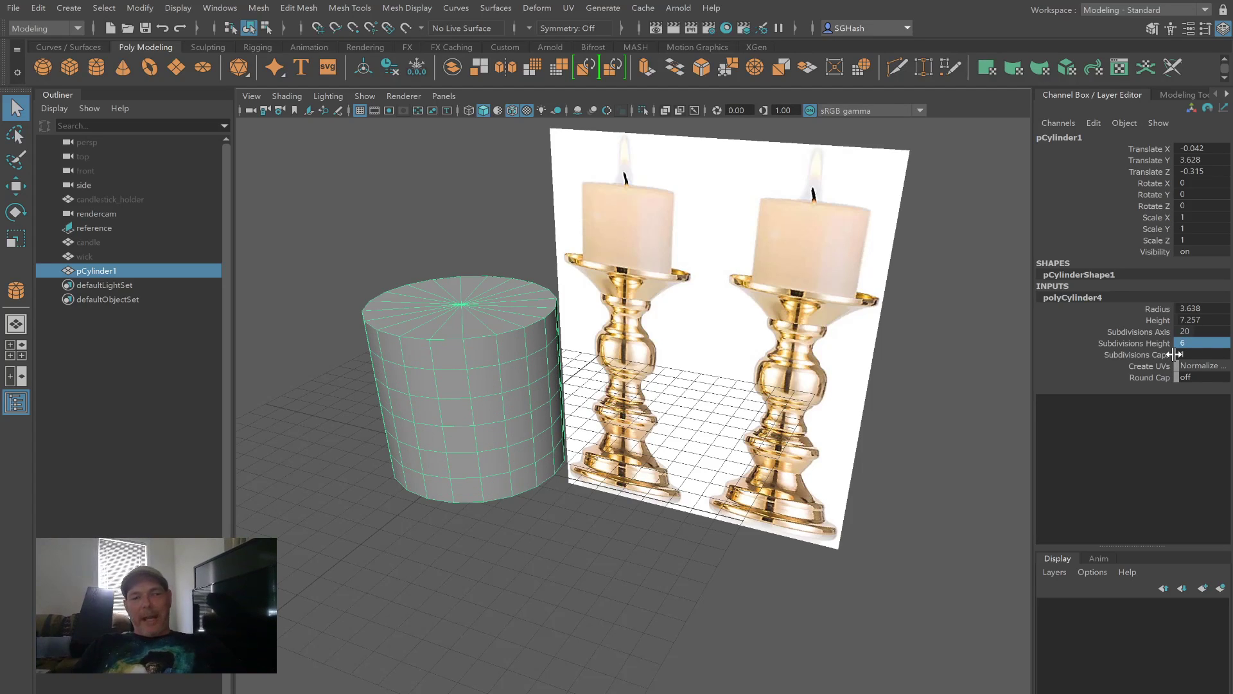
Step: Set the cylinder's height subdivisions to 8 and its cap subdivisions to 2
left_click(1202, 343)
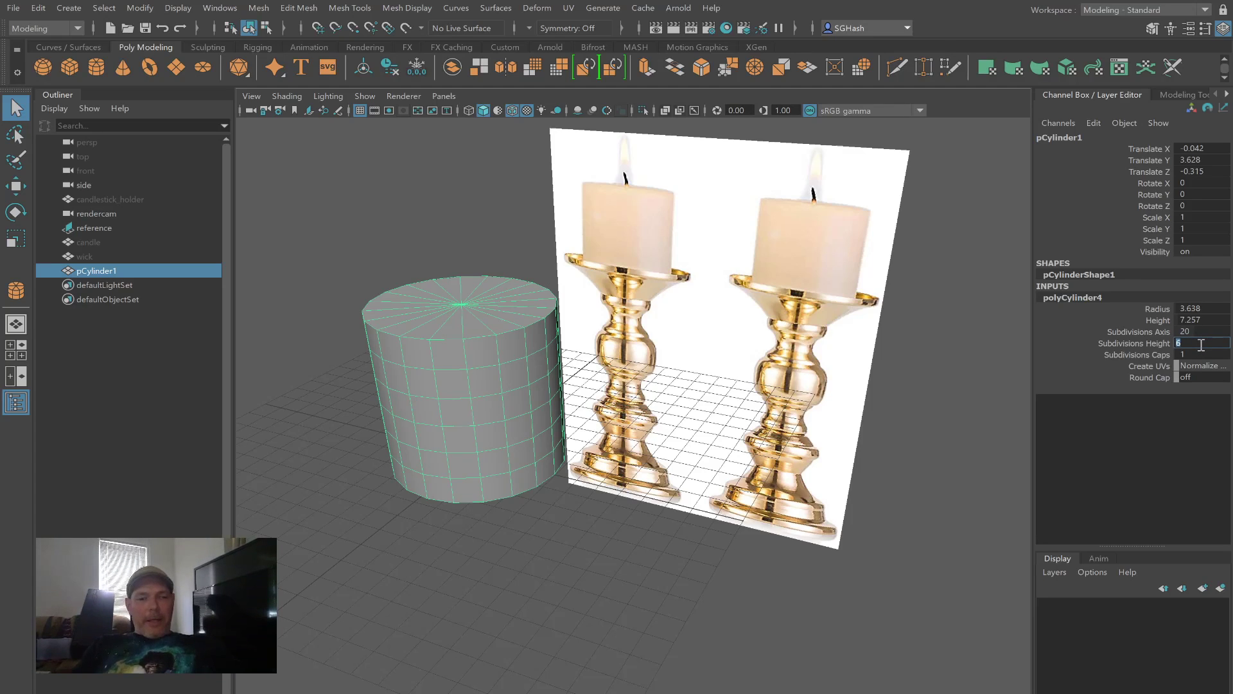
type("8")
key("Return")
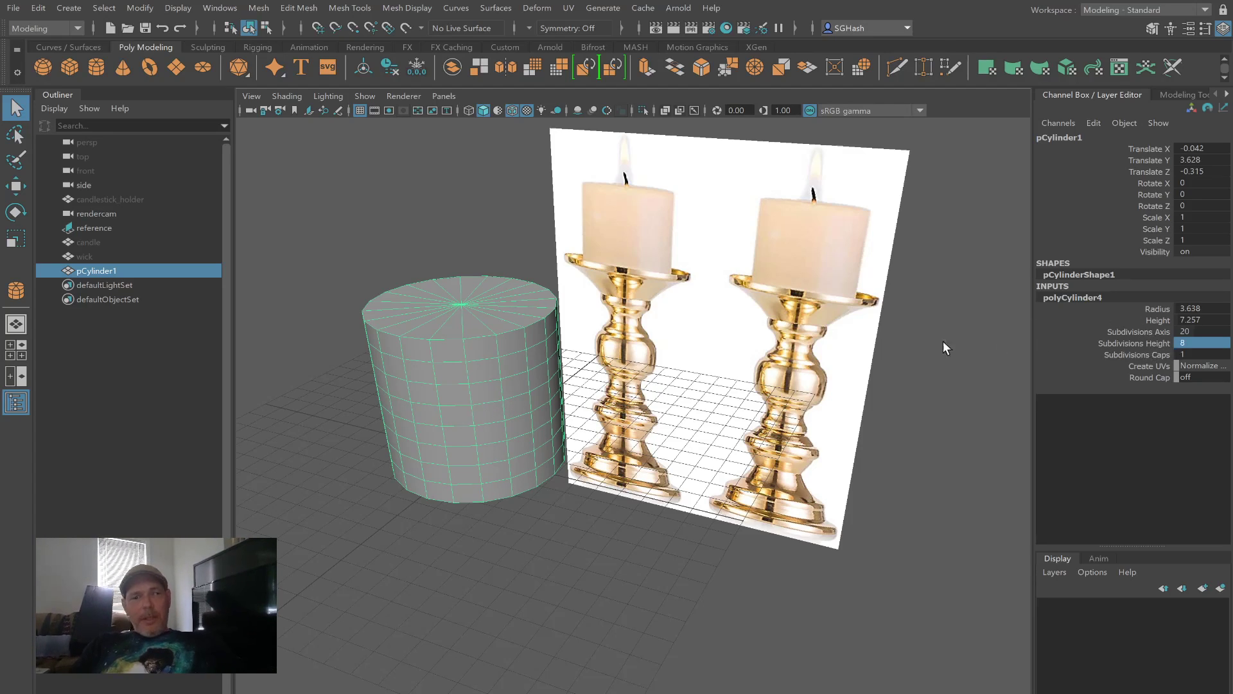
left_click_drag(491, 419, 522, 439, "alt")
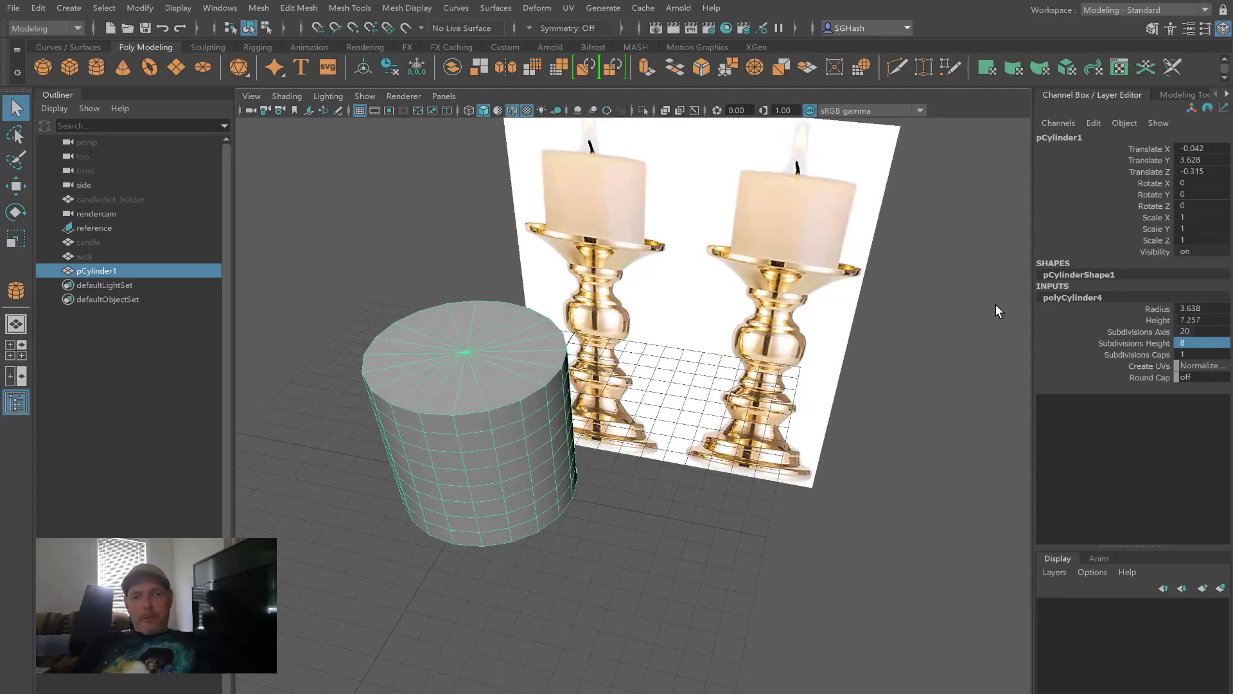
double_click(1198, 353)
type("2")
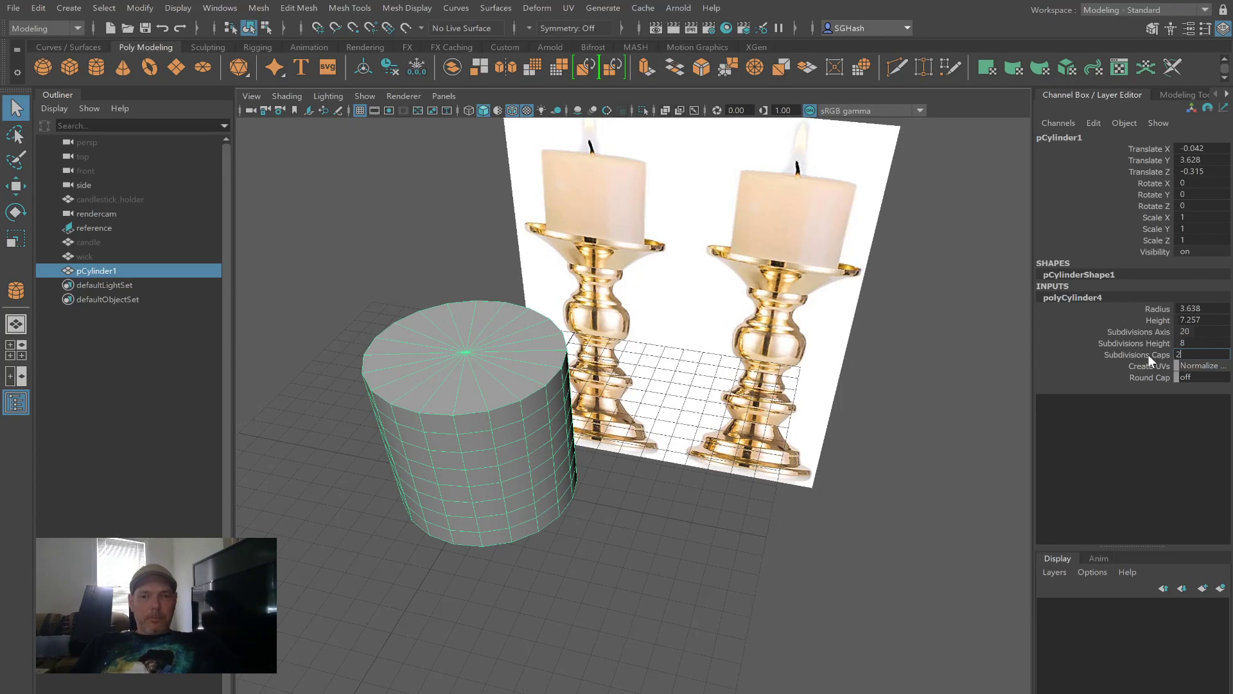
key("Return")
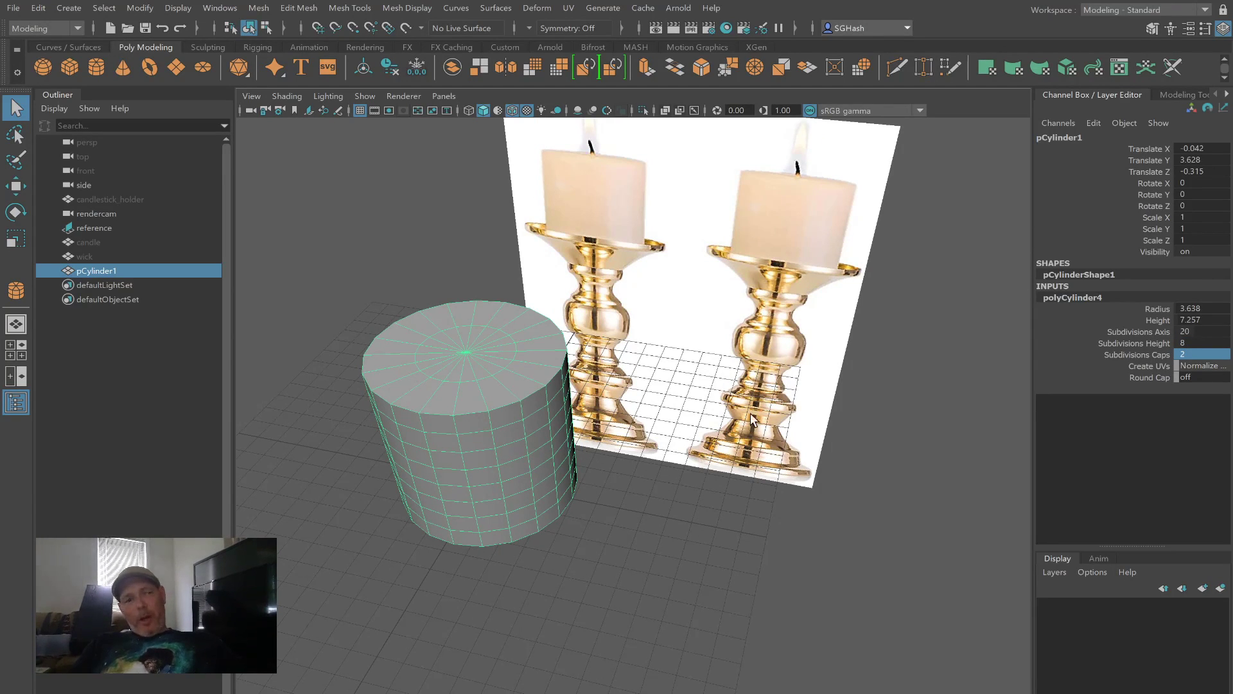
Step: Delete the reference image plane with the two candlesticks from the scene
mouse_move(603, 526)
left_mouse_down("alt")
mouse_move(572, 512)
mouse_move(592, 504)
mouse_move(600, 515)
left_mouse_up("alt")
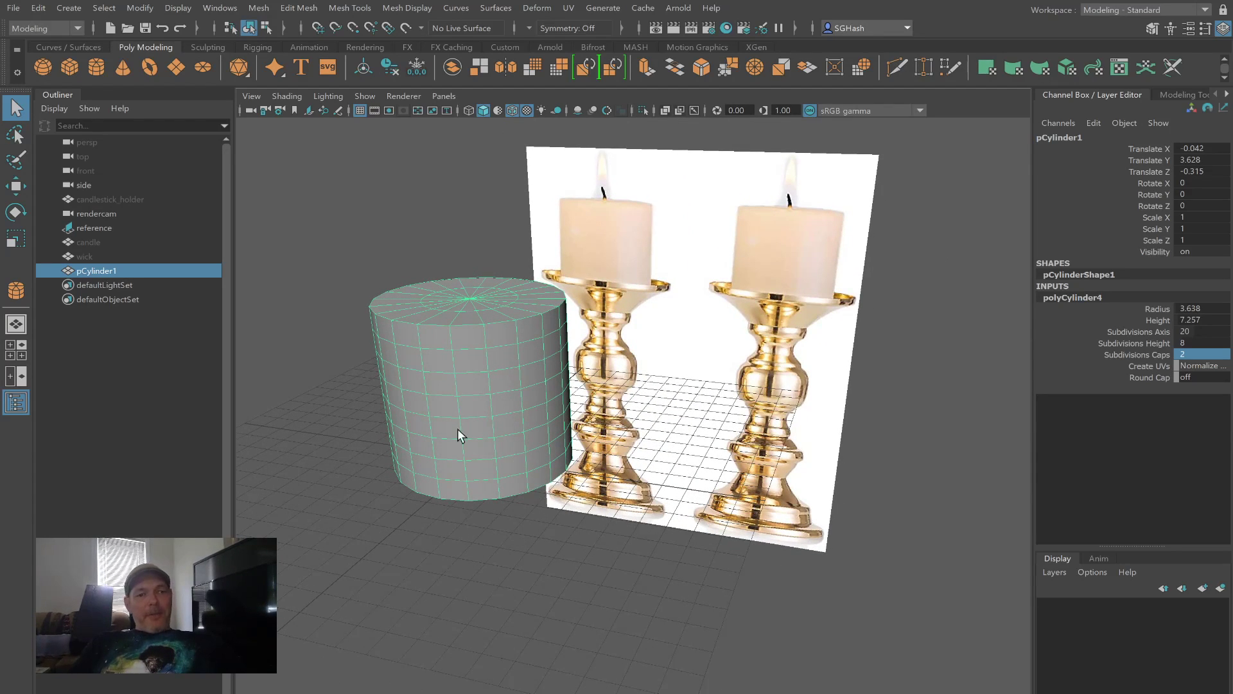
left_click_drag(541, 392, 469, 395, "alt")
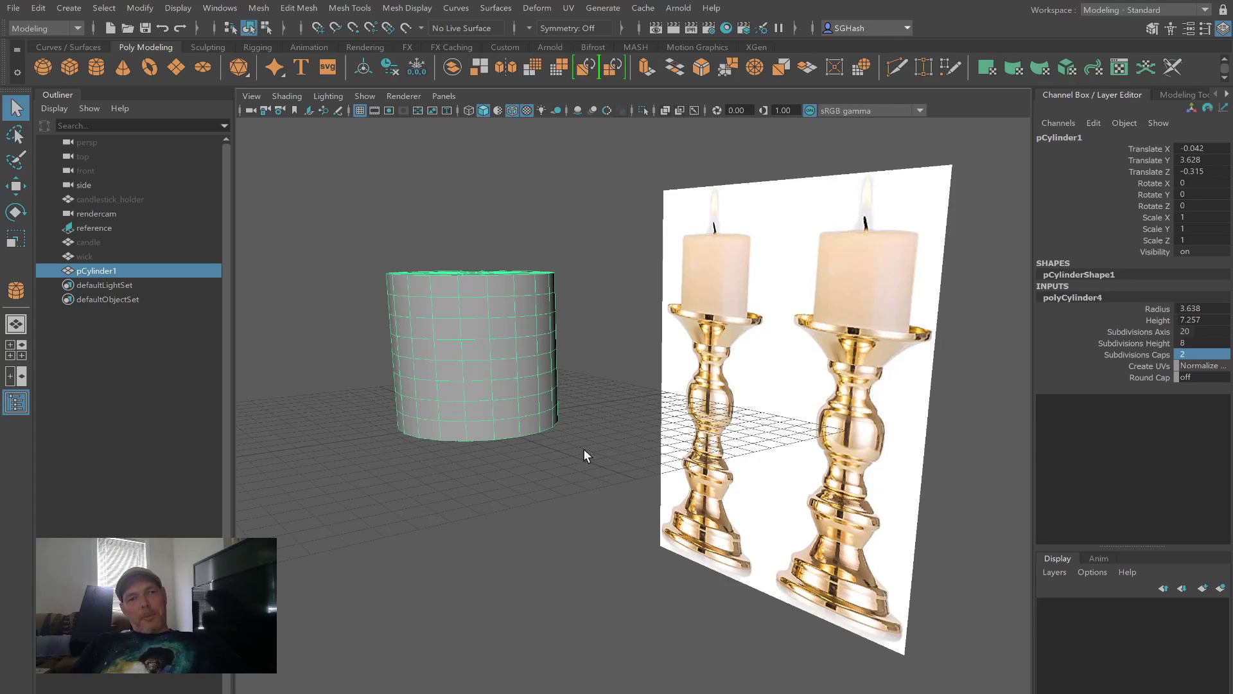
left_click(94, 227)
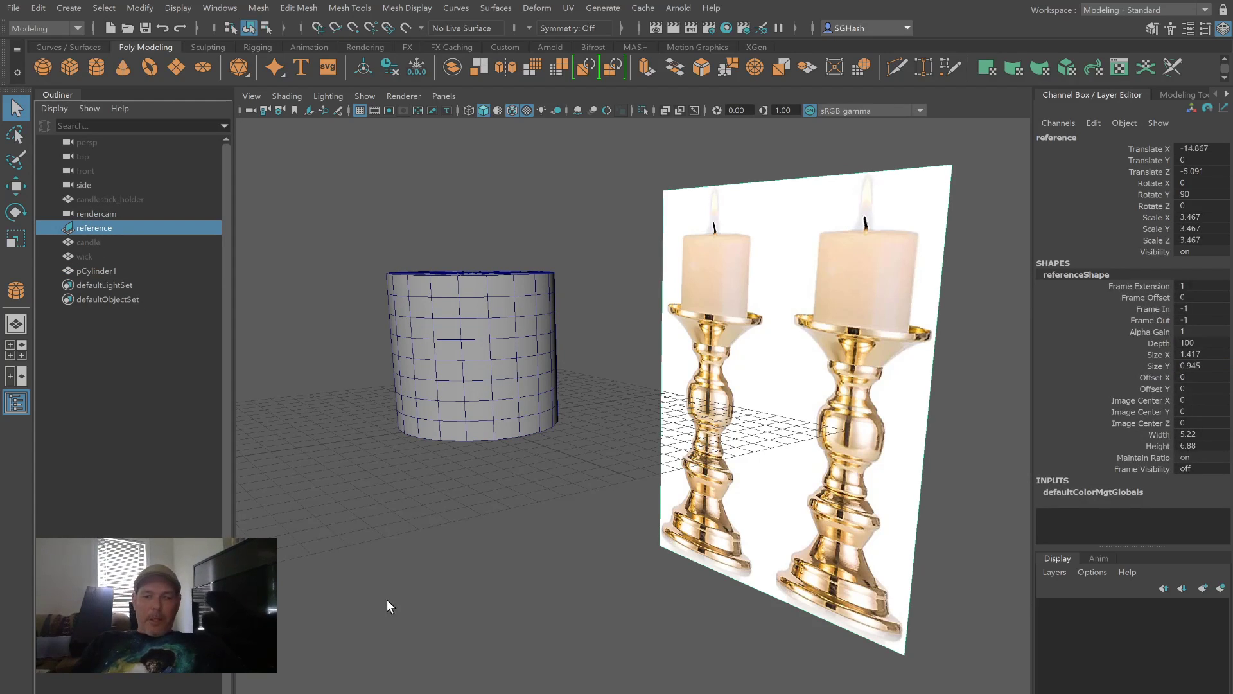
key("Delete")
left_click_drag(463, 532, 472, 545, "alt")
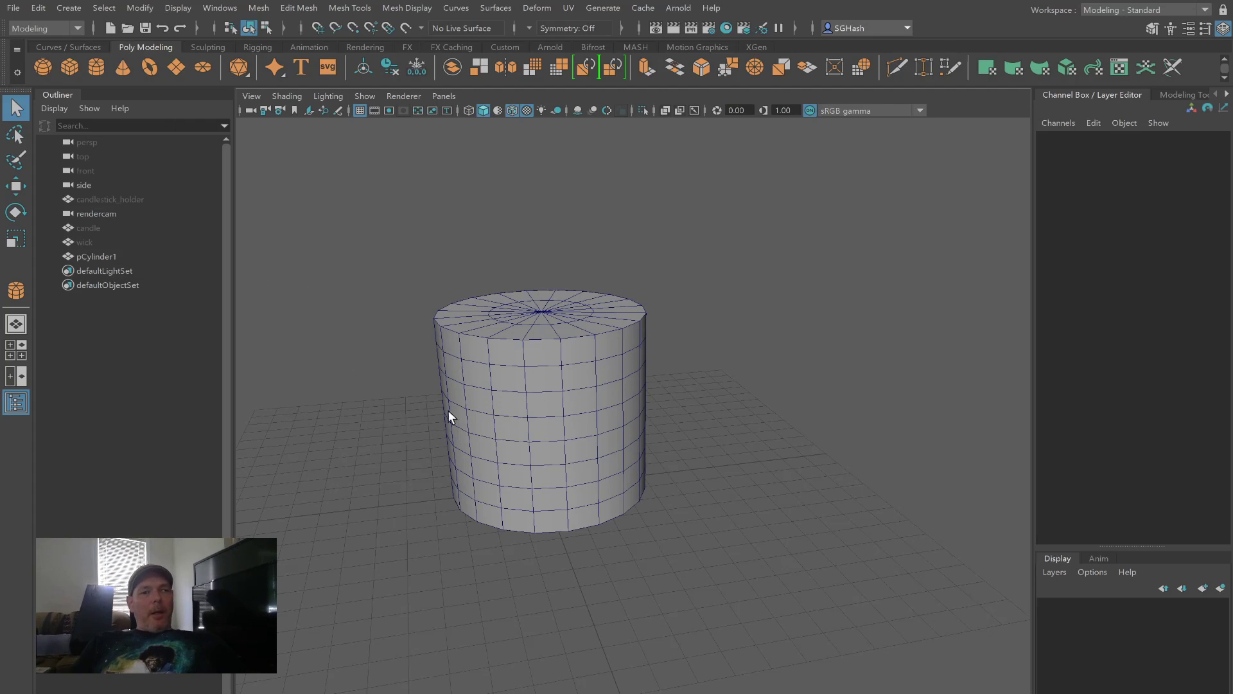
Step: Frame the rendercam camera in the perspective view and clear the selection
left_click(94, 212)
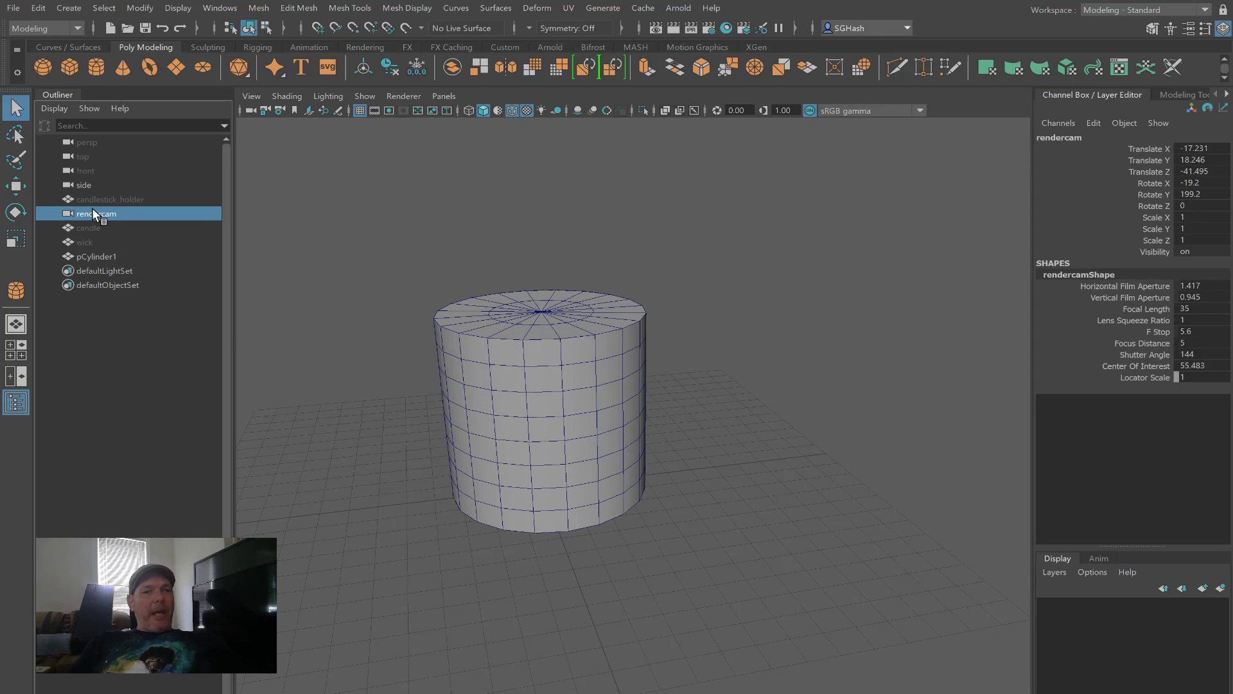
key("f")
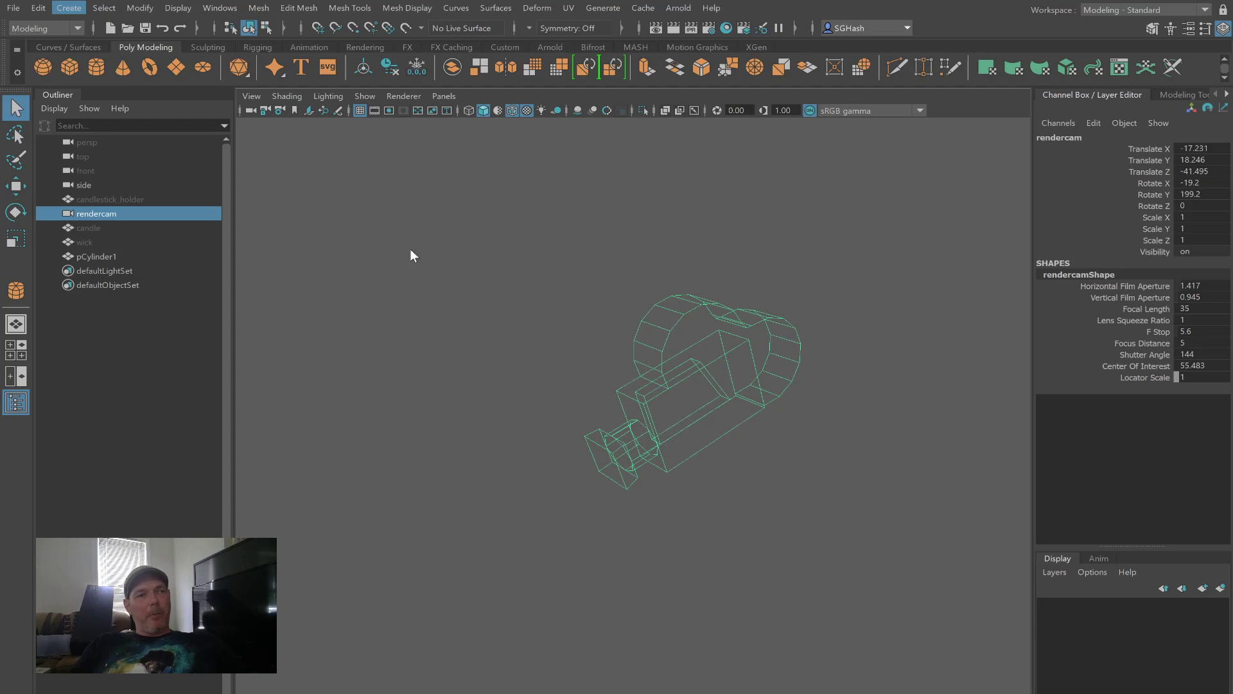
left_click(352, 307)
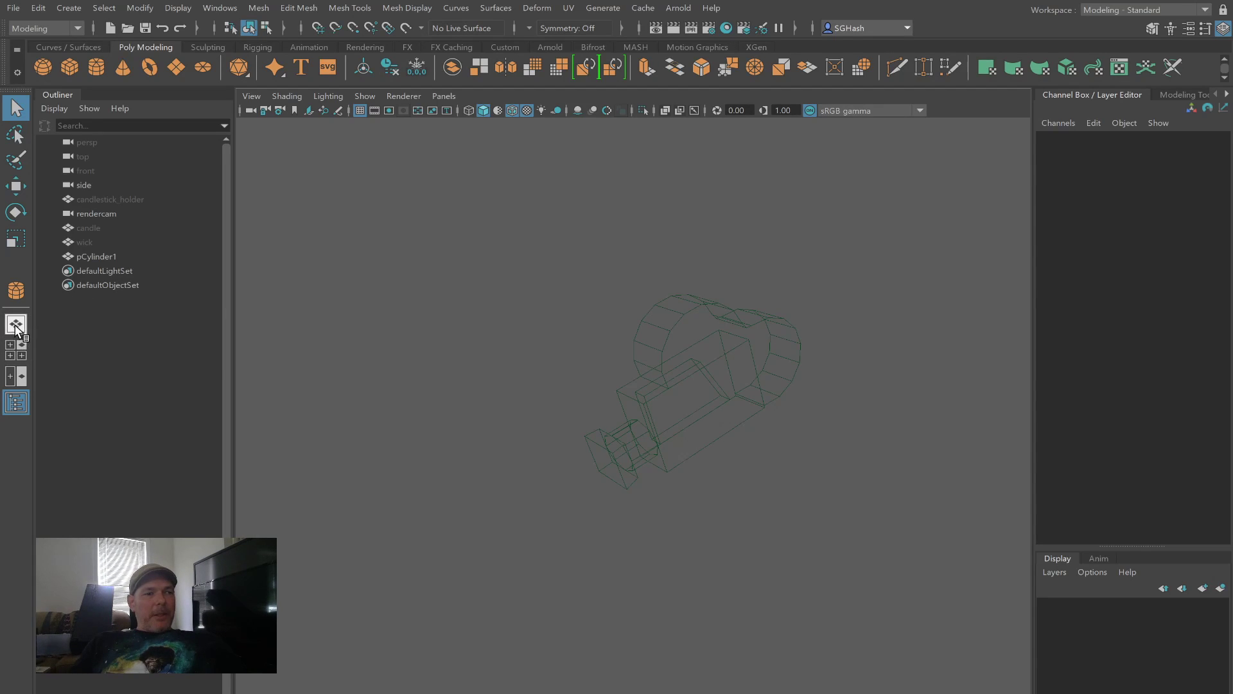
Step: Switch to the four-view layout and frame the cylinder in the perspective view
left_click(21, 356)
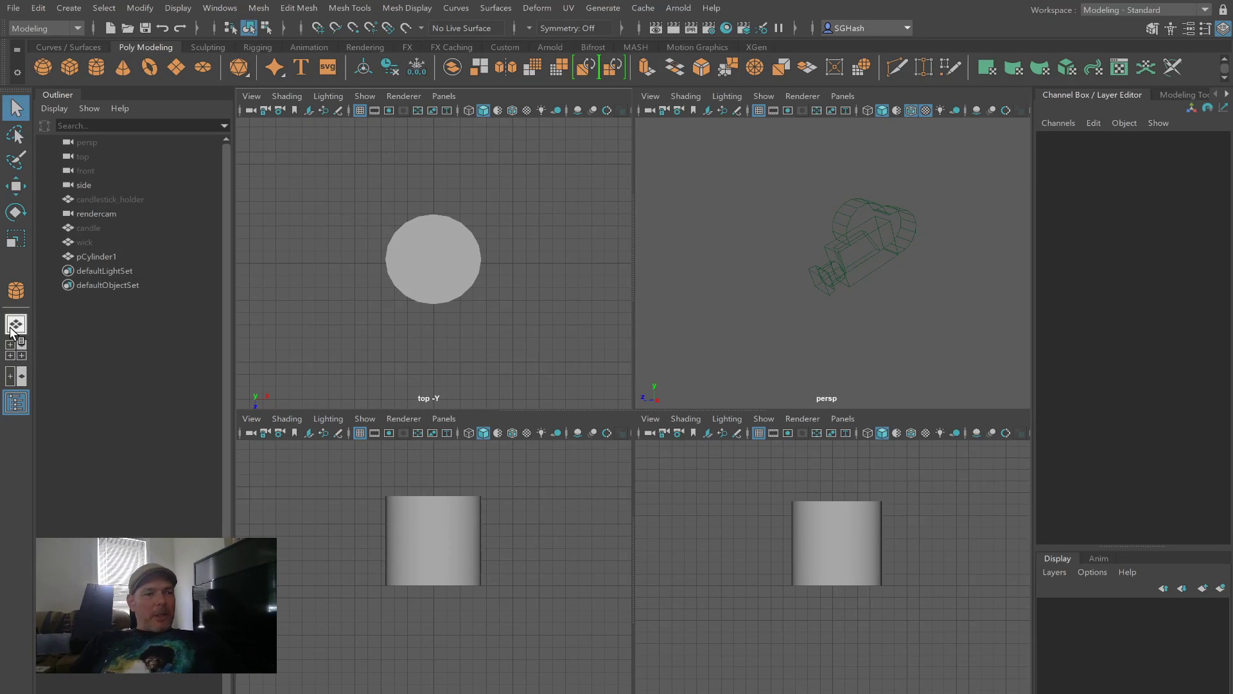
left_click(20, 356)
left_click(18, 353)
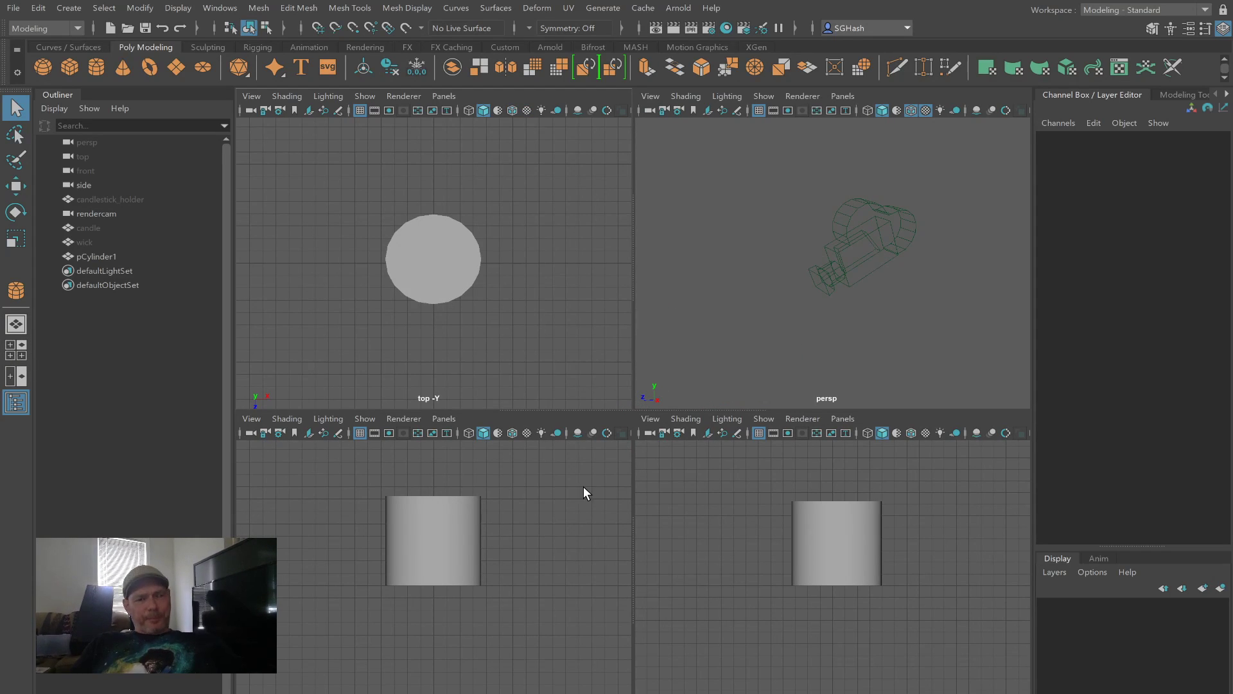
left_click(866, 554)
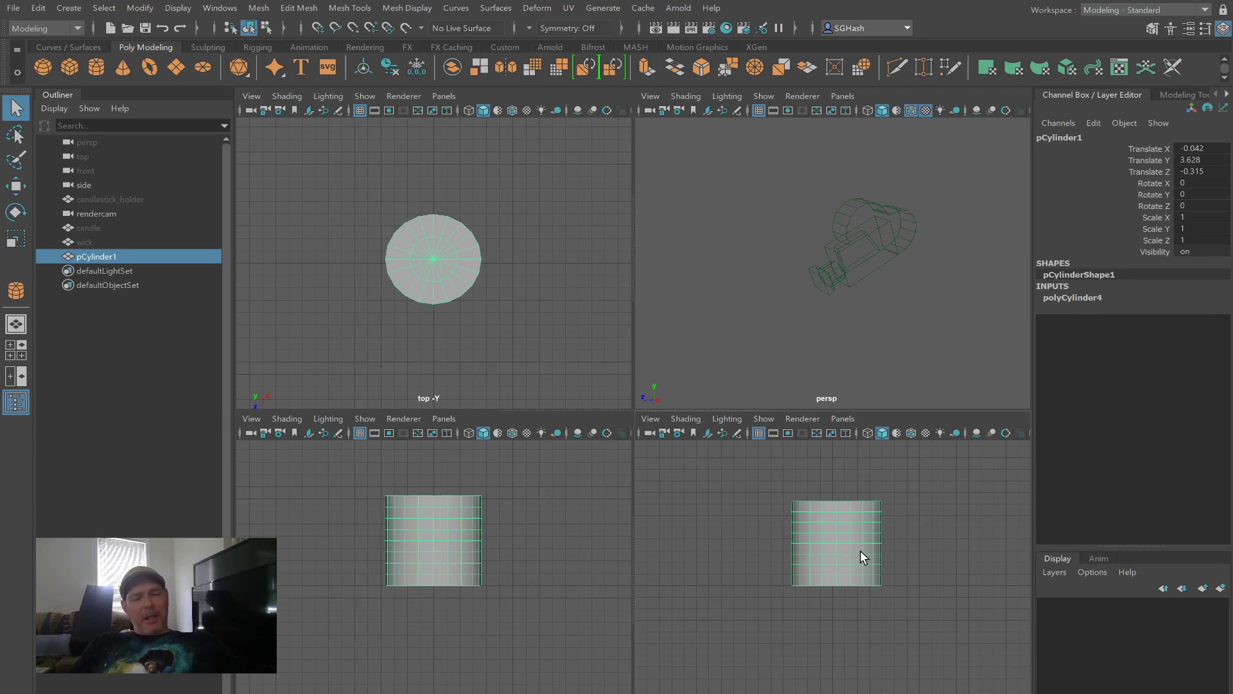
key("f")
left_click_drag(835, 272, 779, 271, "alt")
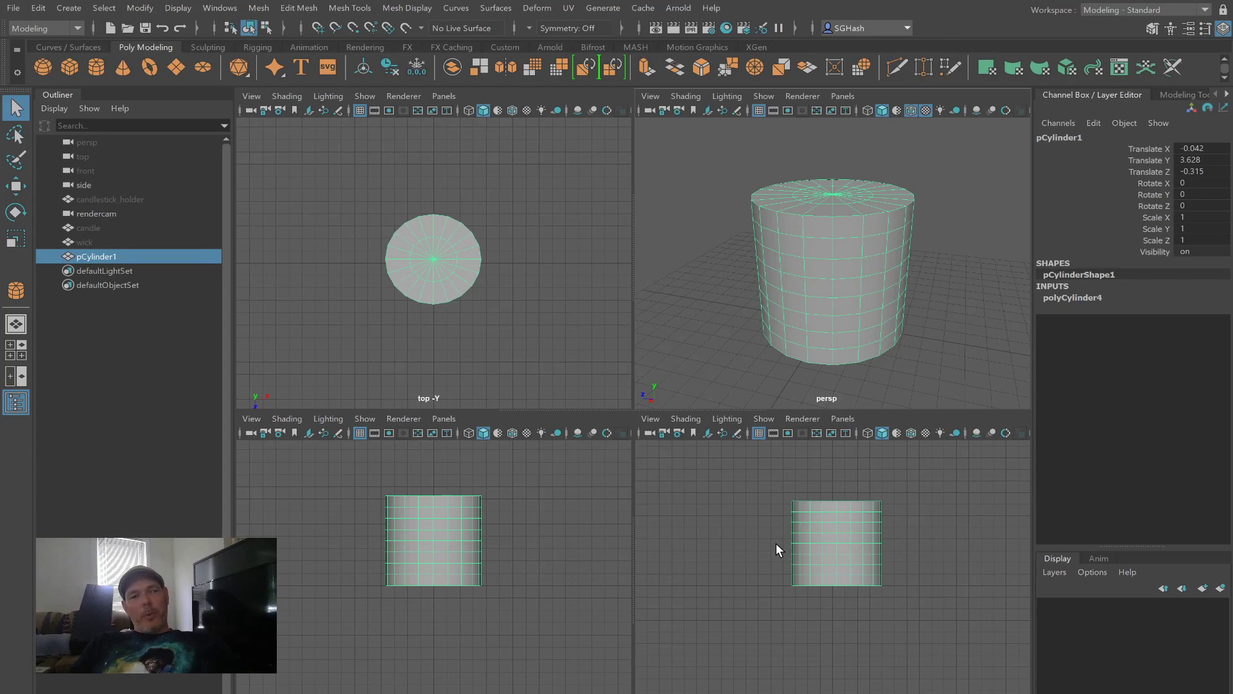
Step: Import the candlestick reference picture as an image plane in the side view
left_click(650, 419)
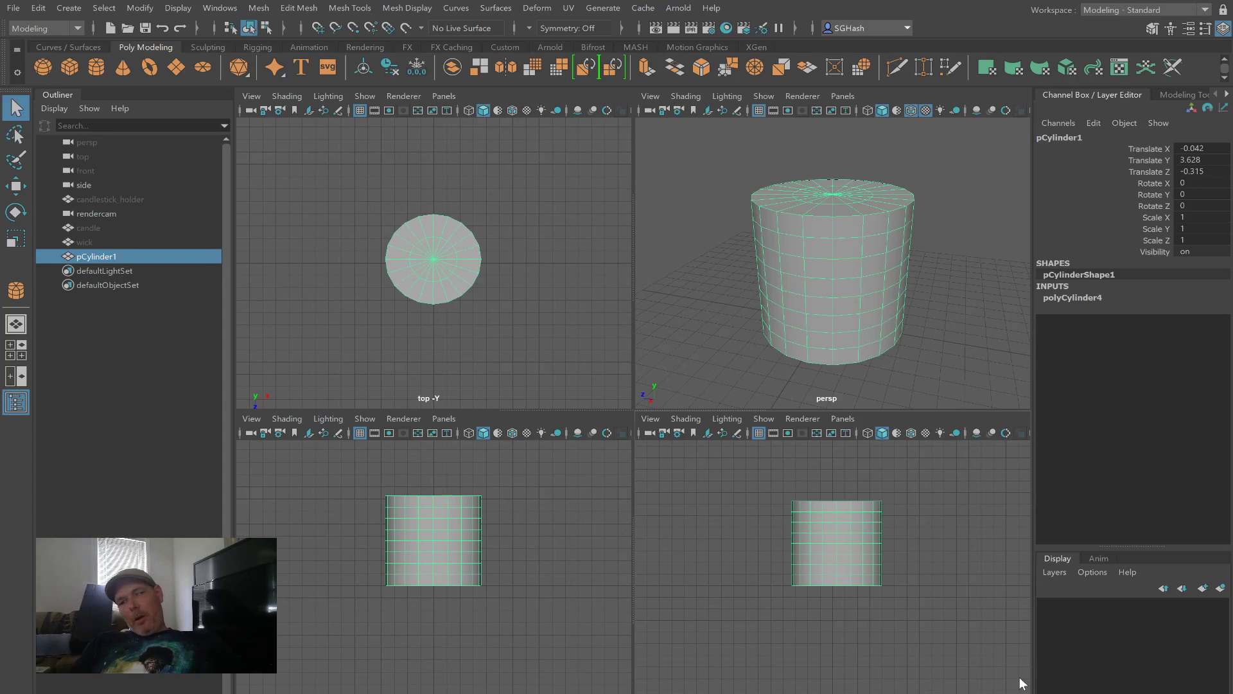
left_click_drag(1158, 659, 804, 518)
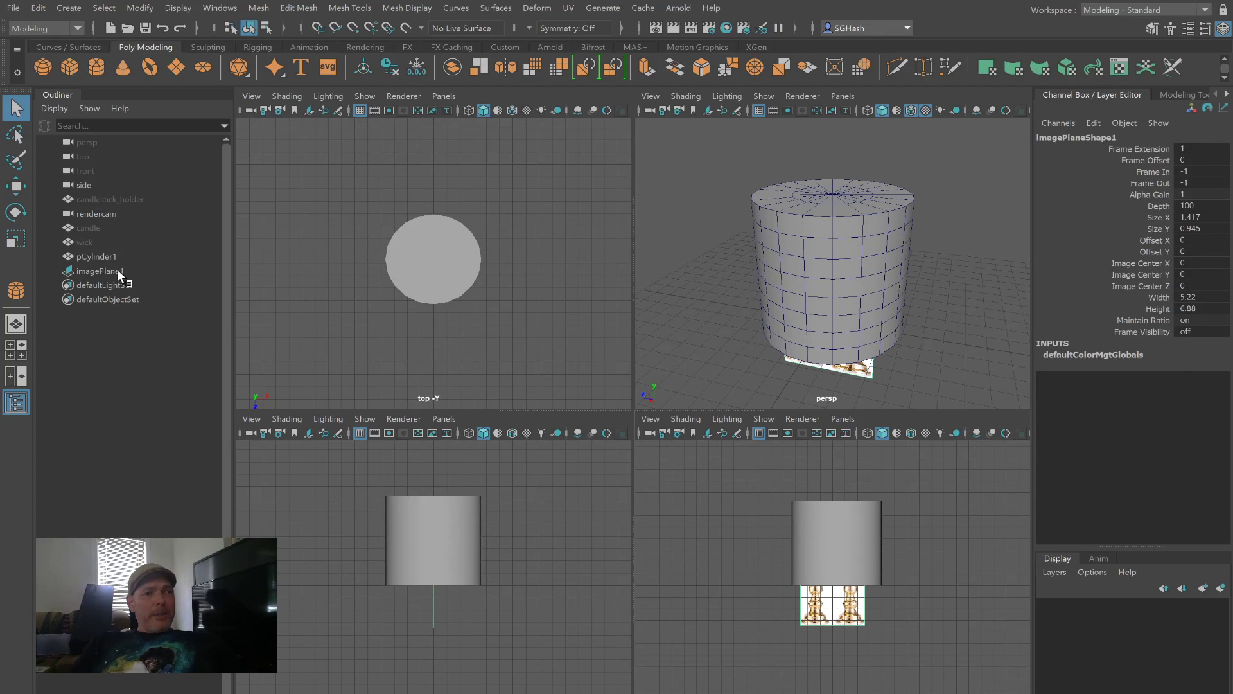
Step: Scale the image plane uniformly to about 3.214 and move it to about -4.579 in Z, centring one candlestick on the cylinder
left_click(202, 270)
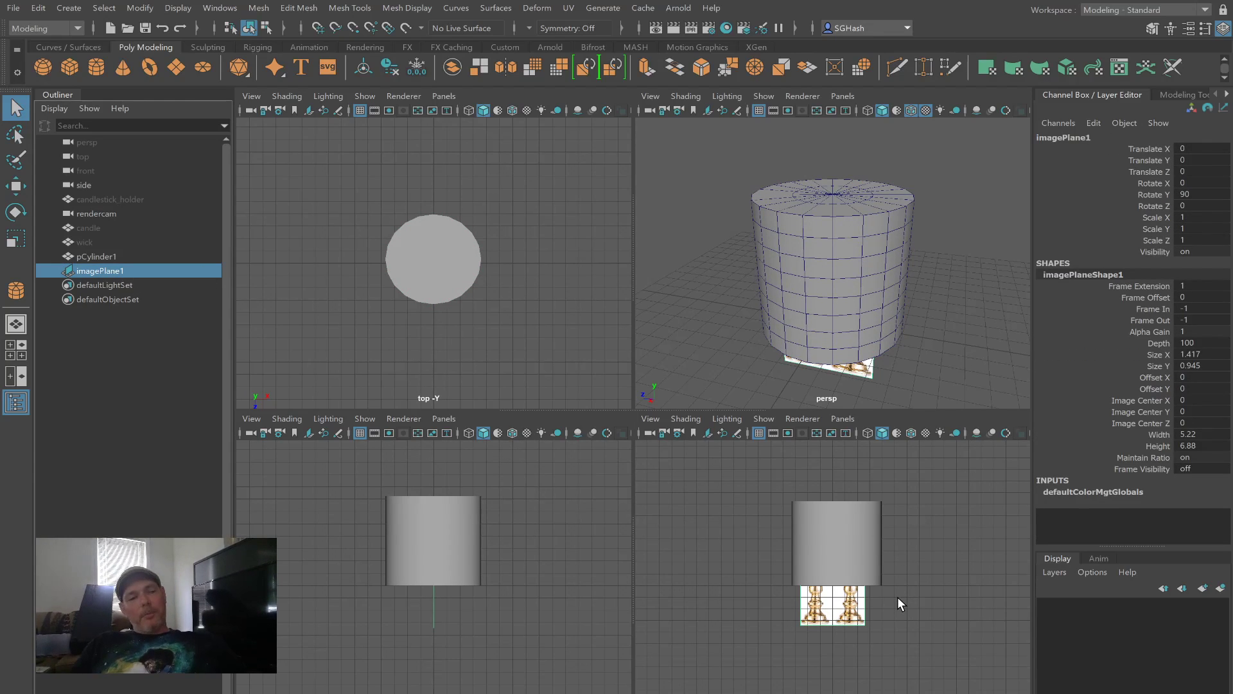
key("r")
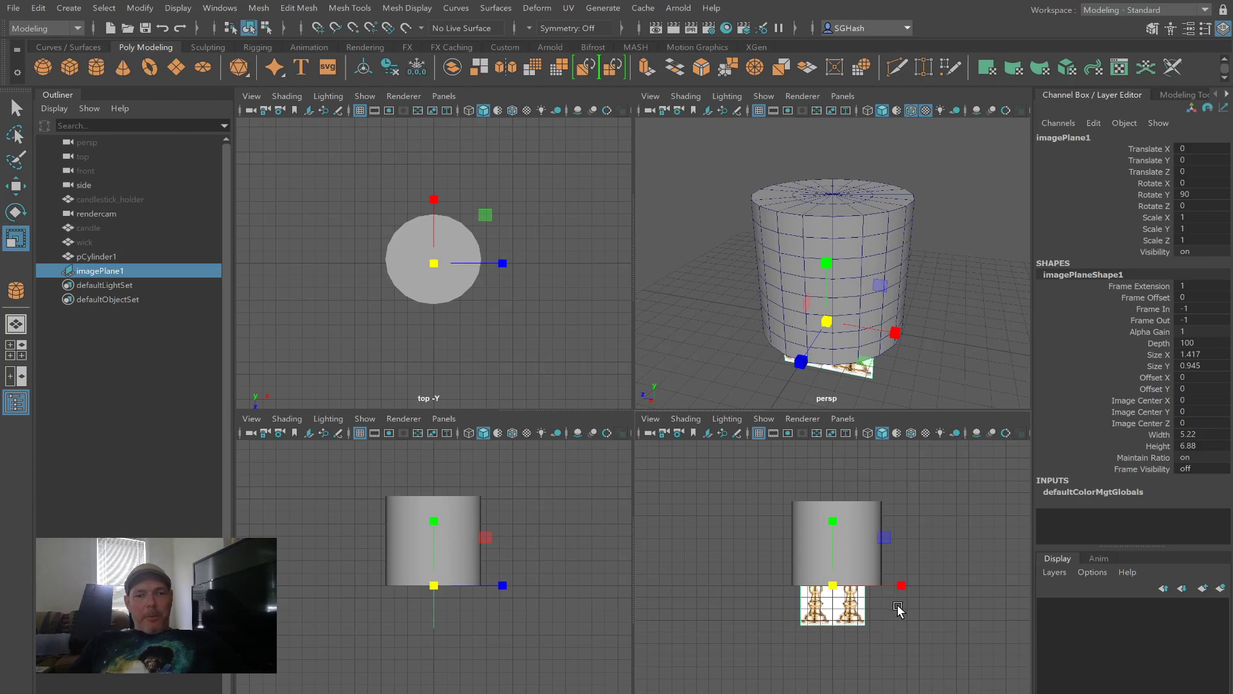
left_click_drag(834, 584, 935, 566)
key("w")
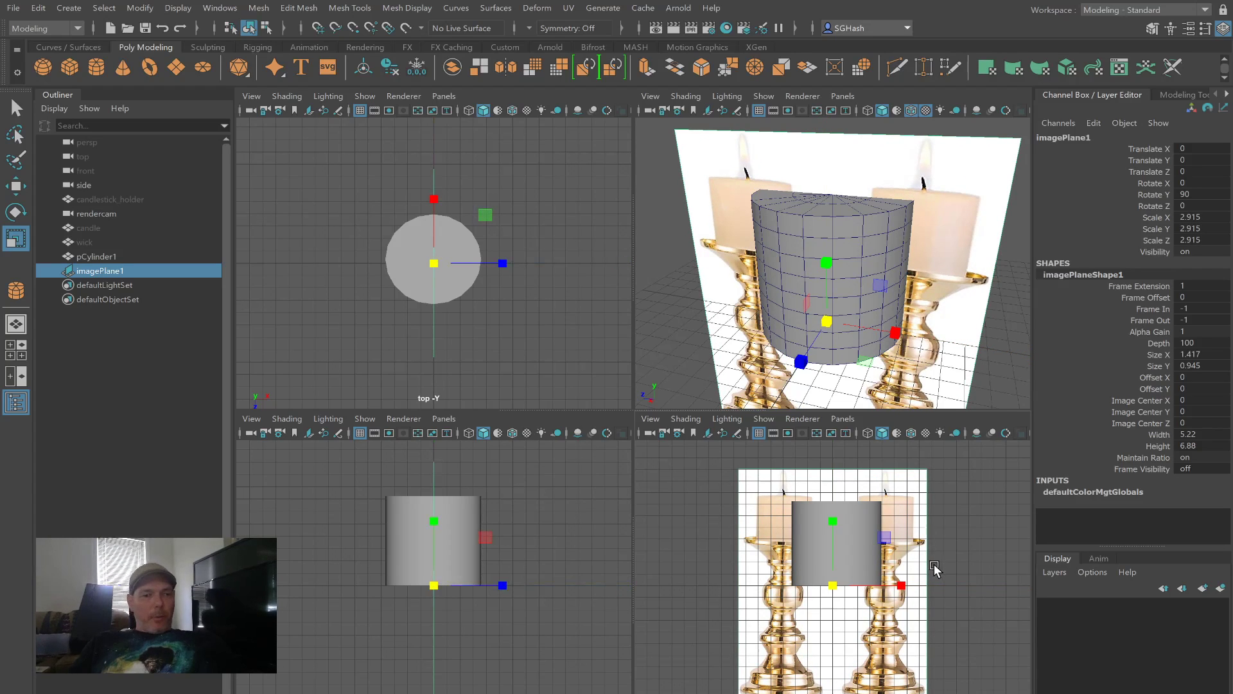
left_click_drag(759, 585, 804, 584)
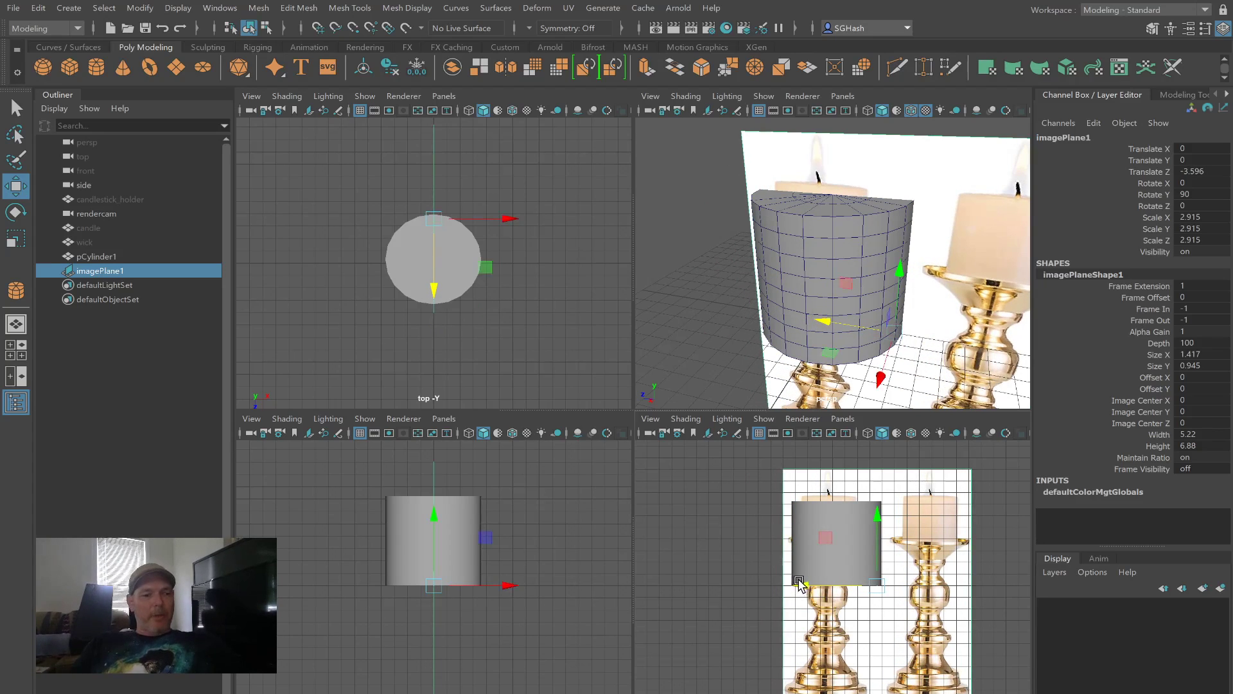
key("r")
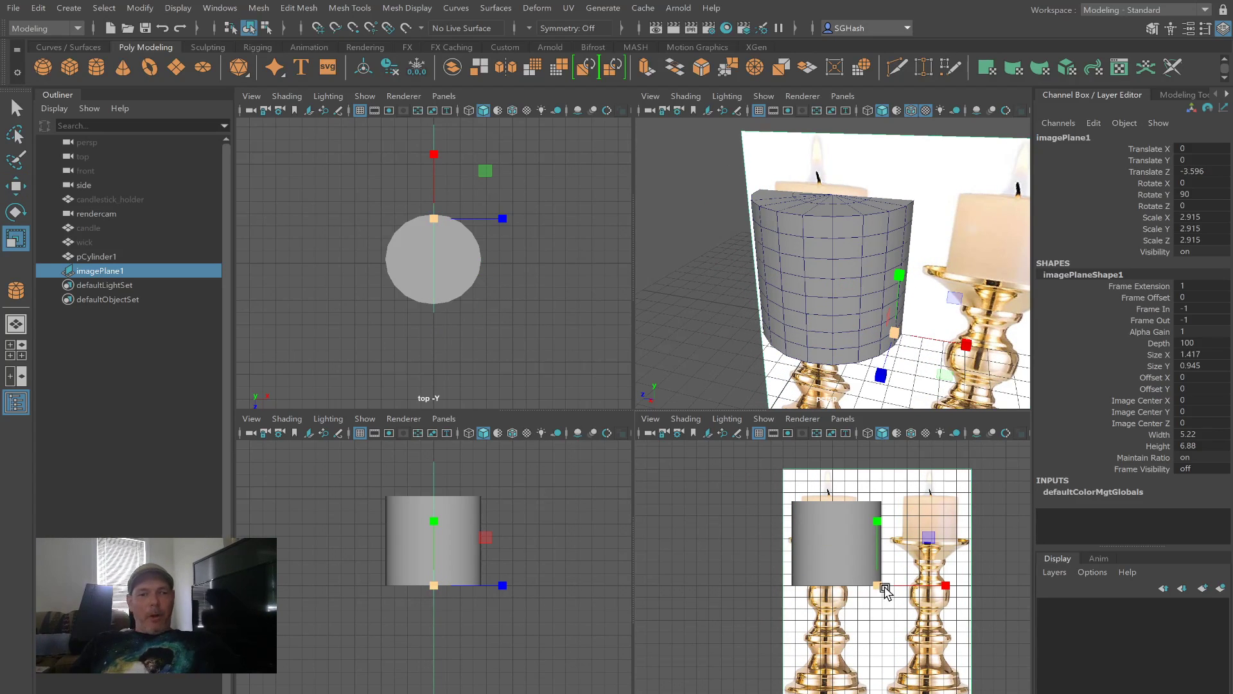
mouse_move(878, 585)
left_mouse_down()
mouse_move(868, 585)
mouse_move(894, 583)
left_mouse_up()
key("w")
mouse_move(799, 585)
middle_mouse_down()
mouse_move(827, 581)
mouse_move(810, 586)
middle_mouse_up()
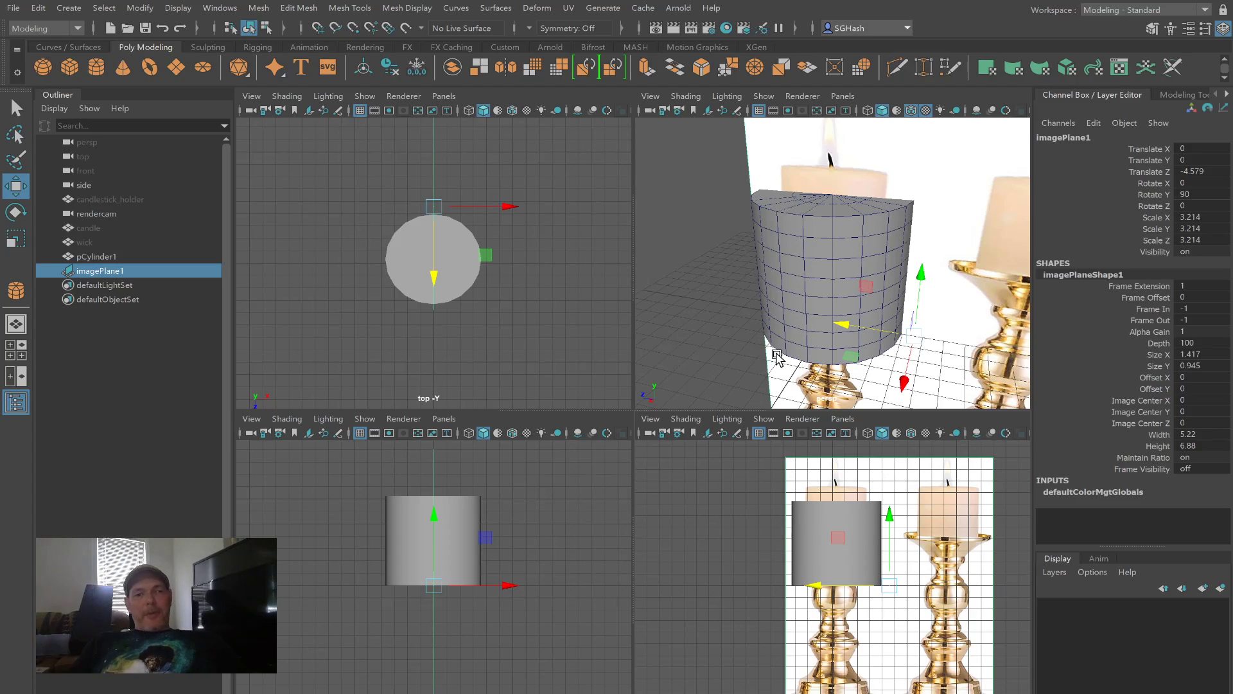
Step: Move the image plane away behind the cylinder to about -13.694 in X
key("space")
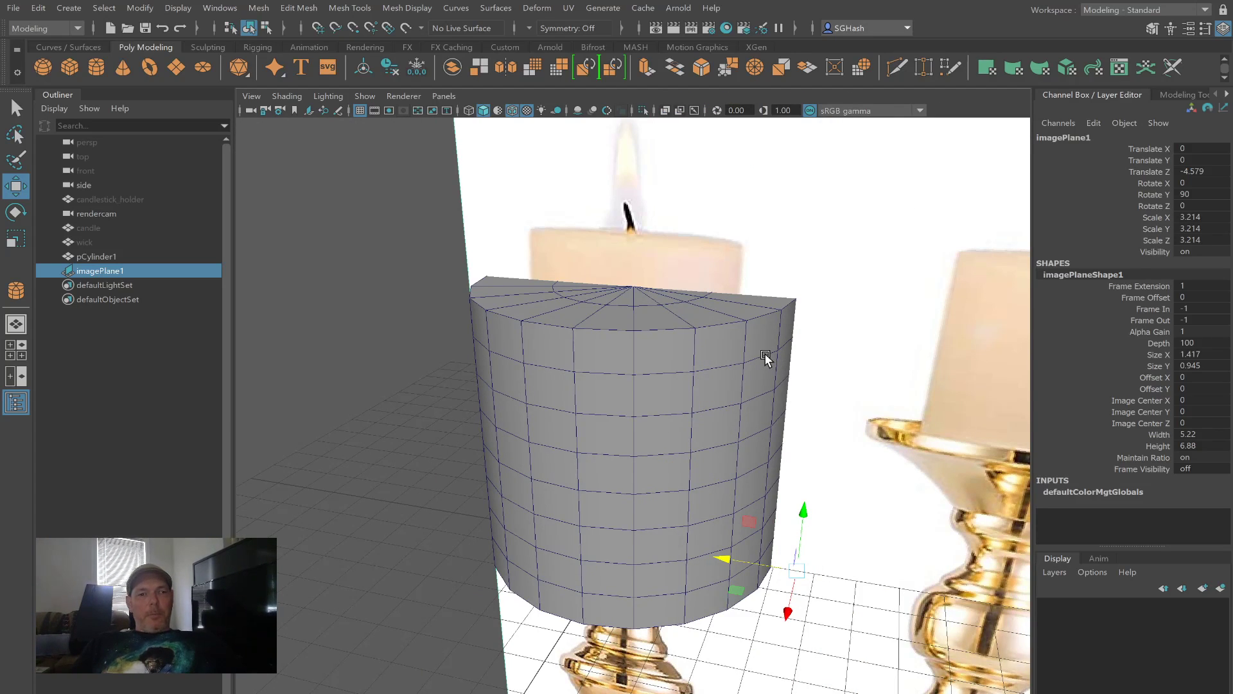
key("space")
key("space")
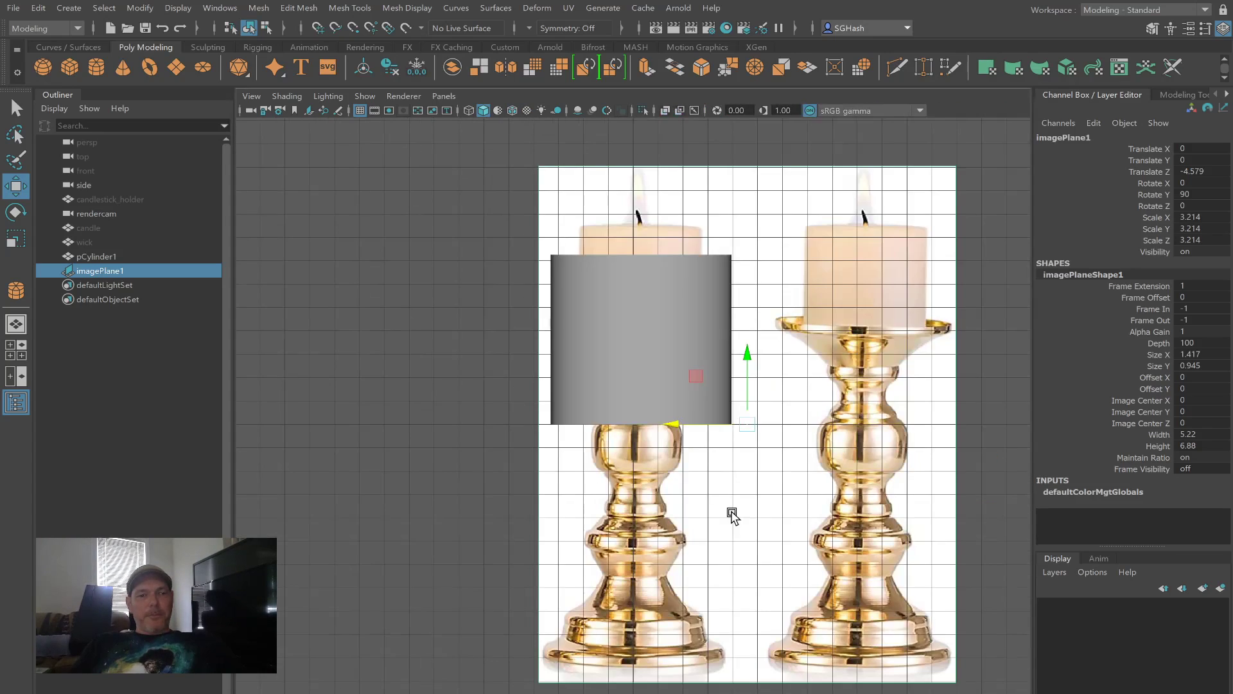
key("space")
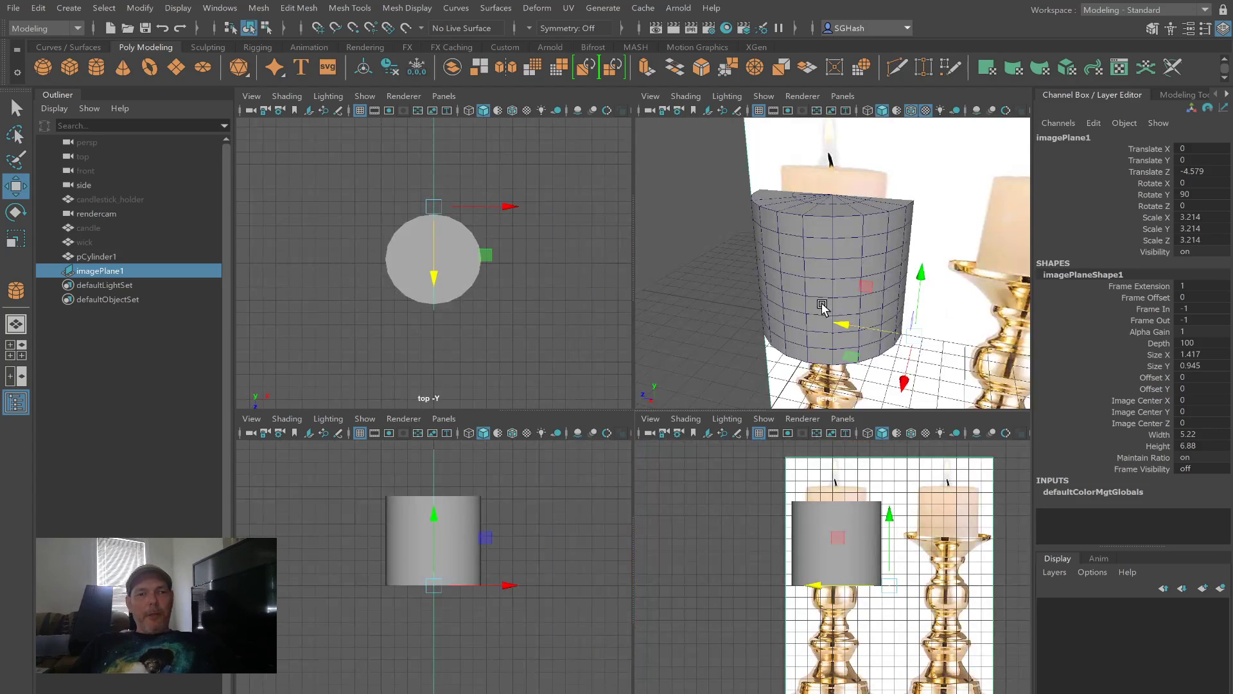
key("space")
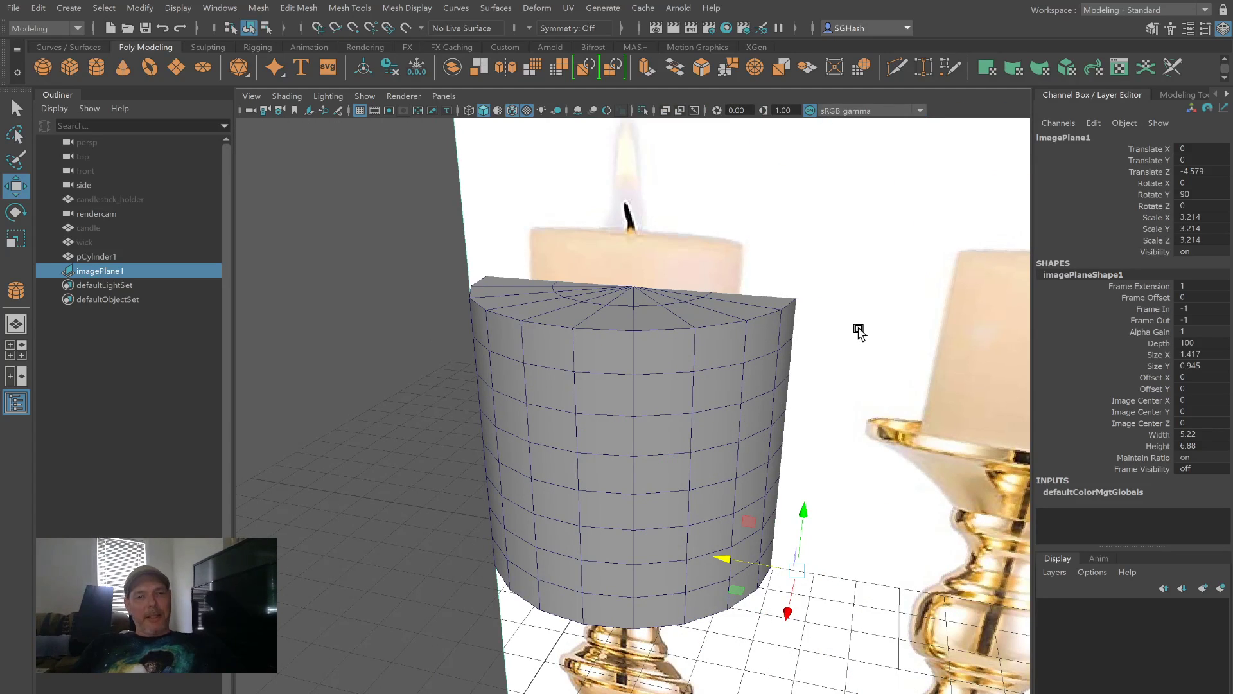
right_click_drag(858, 331, 653, 304, "alt")
left_click_drag(653, 304, 710, 337, "alt")
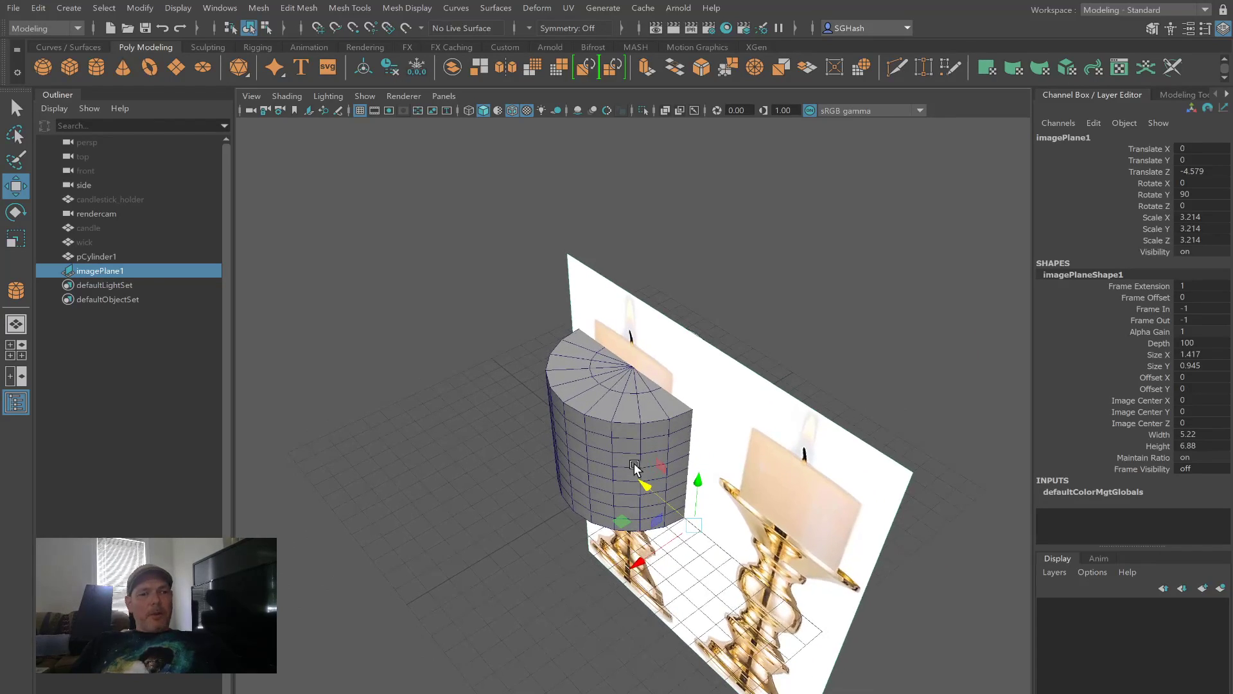
left_click_drag(636, 560, 896, 417)
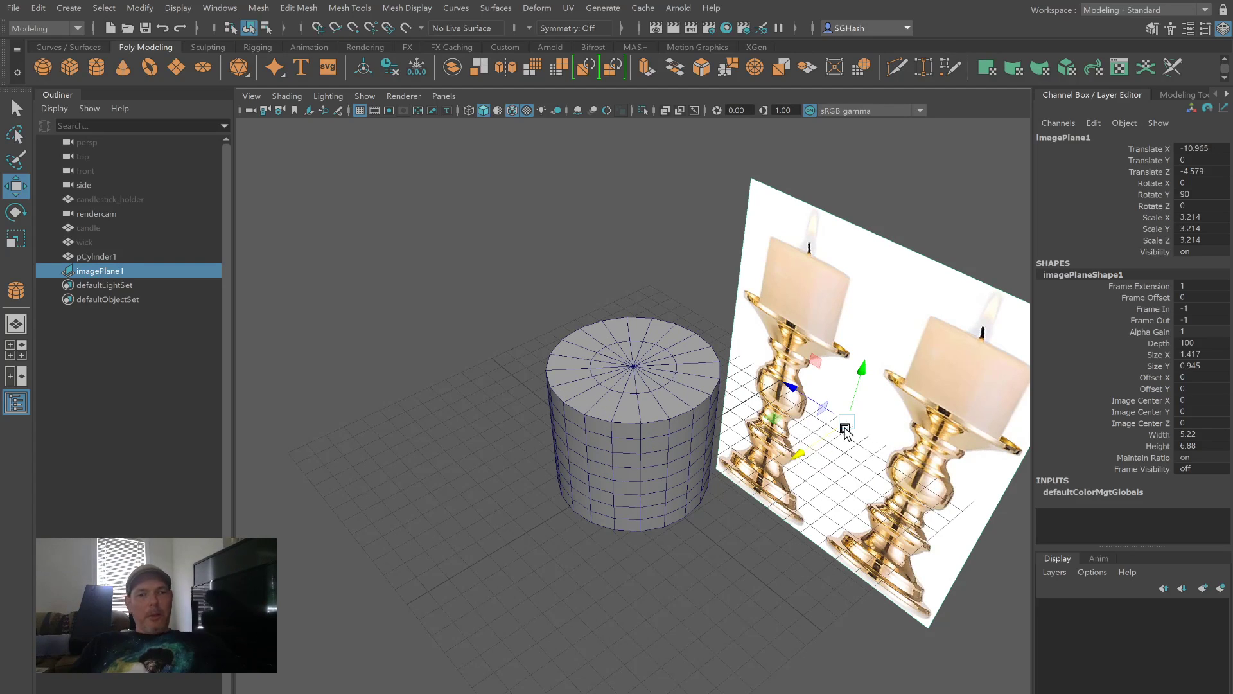
left_click_drag(804, 455, 846, 438)
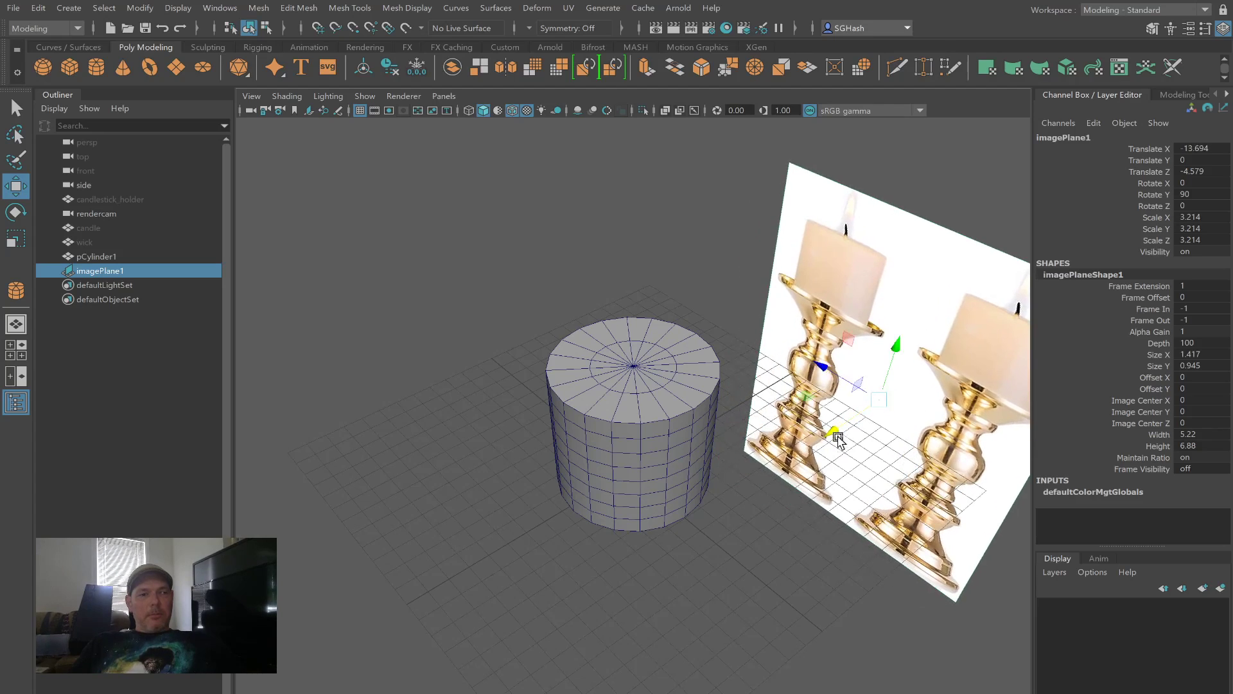
Step: In an enlarged side view, scale the cylinder uniformly to about 0.811 and lower it to about -1.923 in Y
left_click(10, 345)
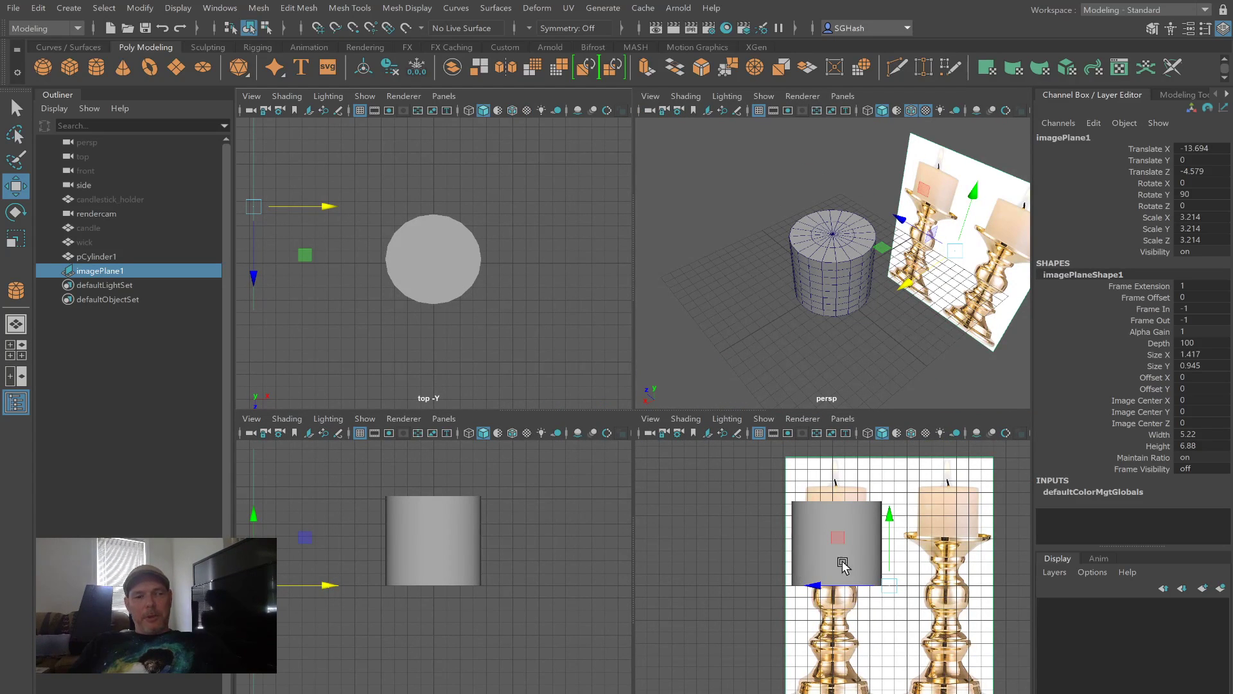
left_click(708, 559)
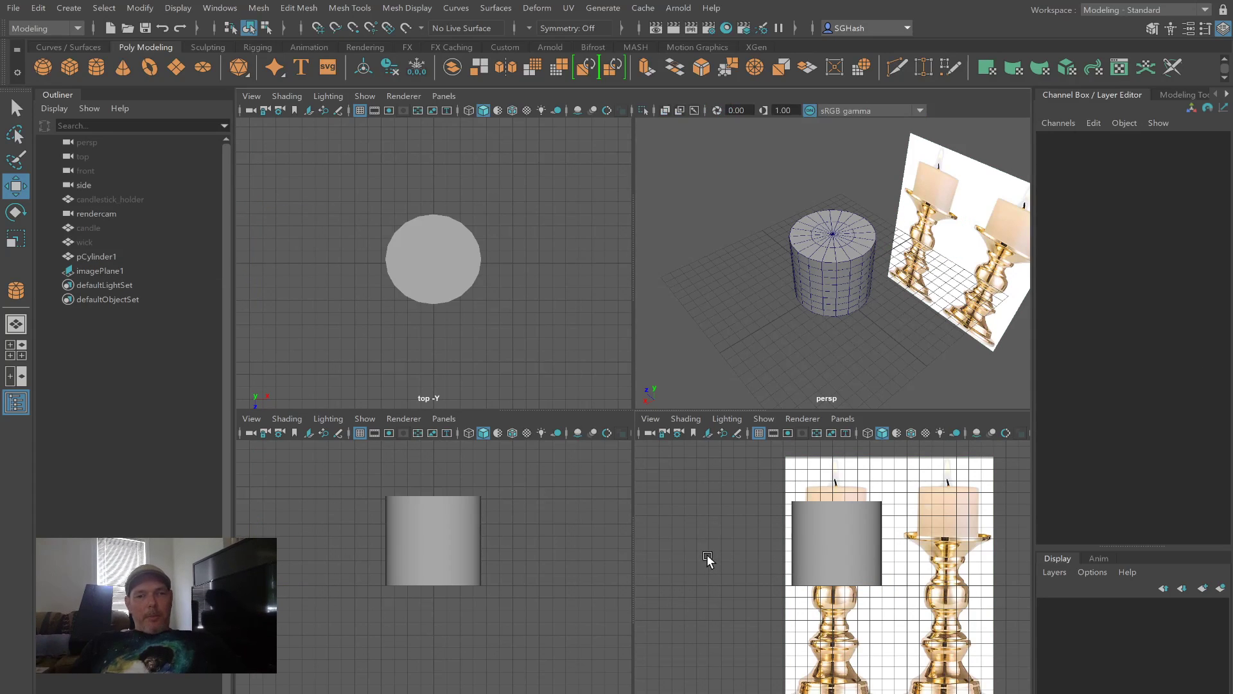
key("space")
left_click(619, 287)
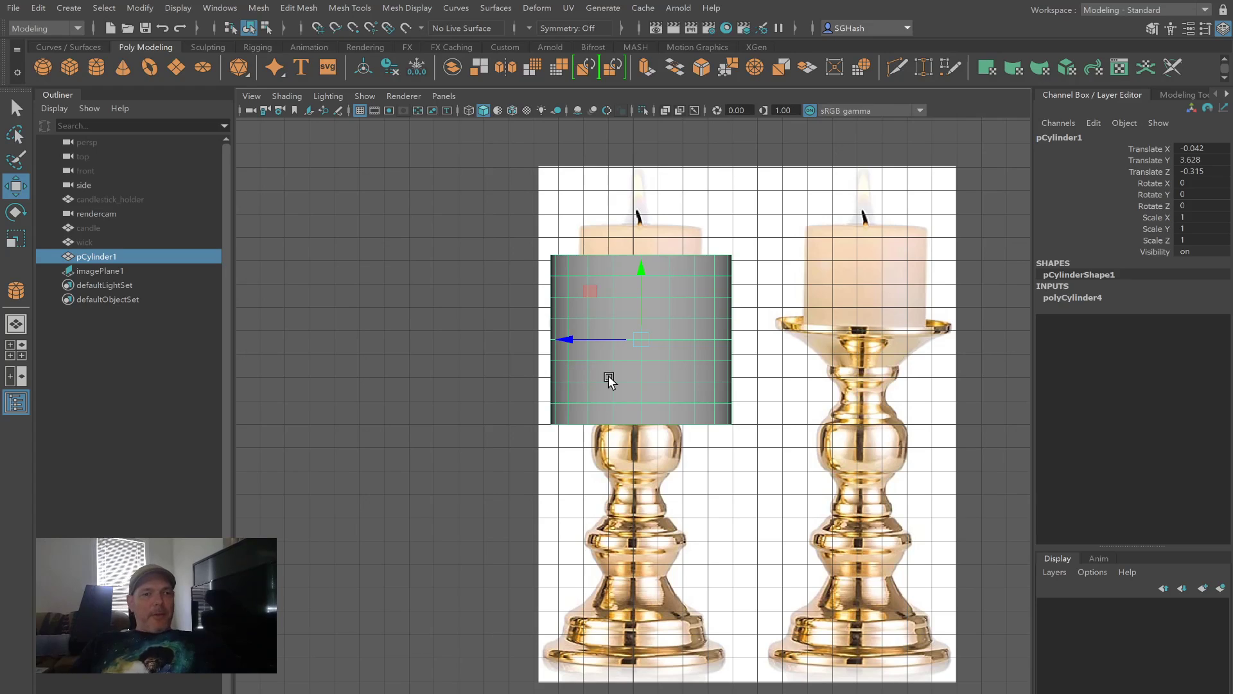
key("r")
left_click_drag(636, 341, 613, 344)
key("w")
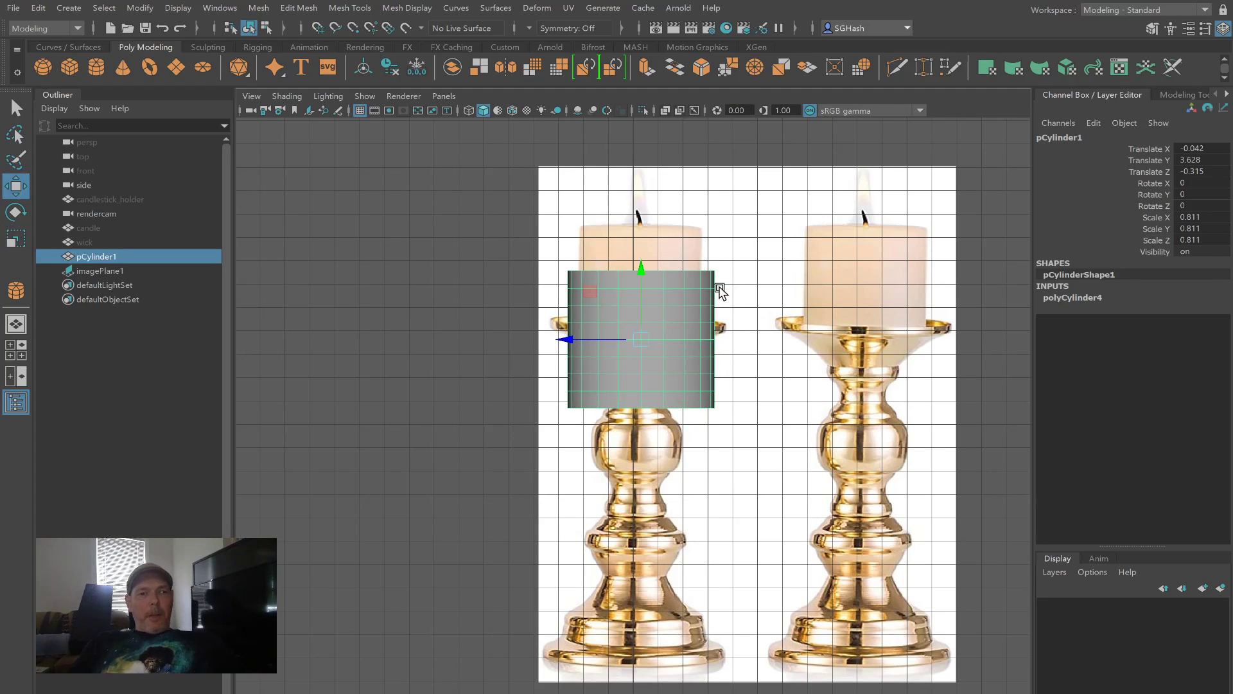
left_click_drag(641, 275, 669, 404)
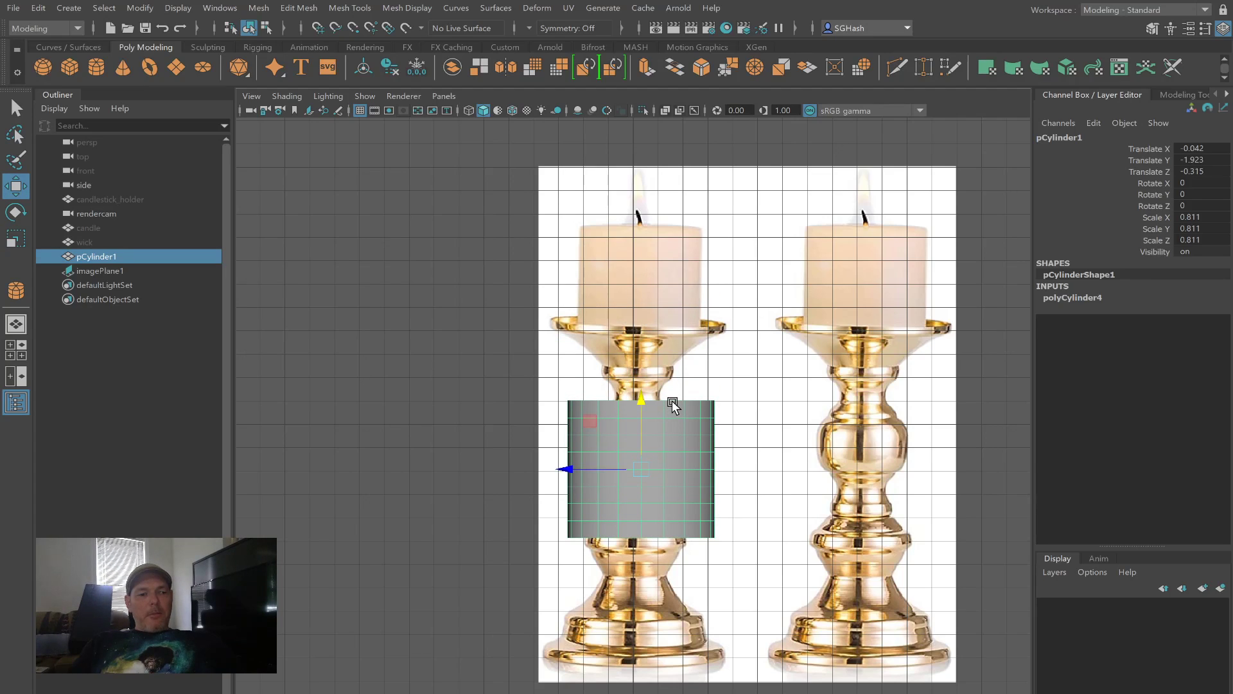
Step: Scale the cylinder uniformly to about 1.01 to match the candlestick's rim width, with its Y position at about -1.877
key("r")
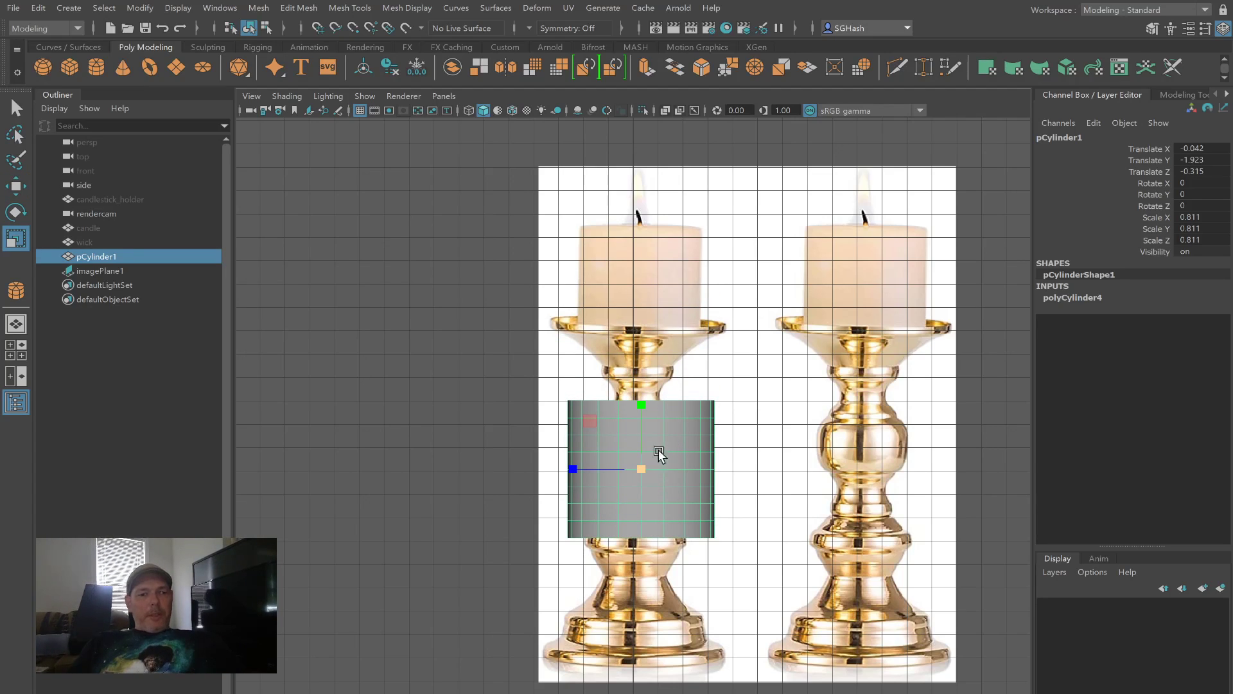
key("w")
left_click_drag(643, 405, 643, 412)
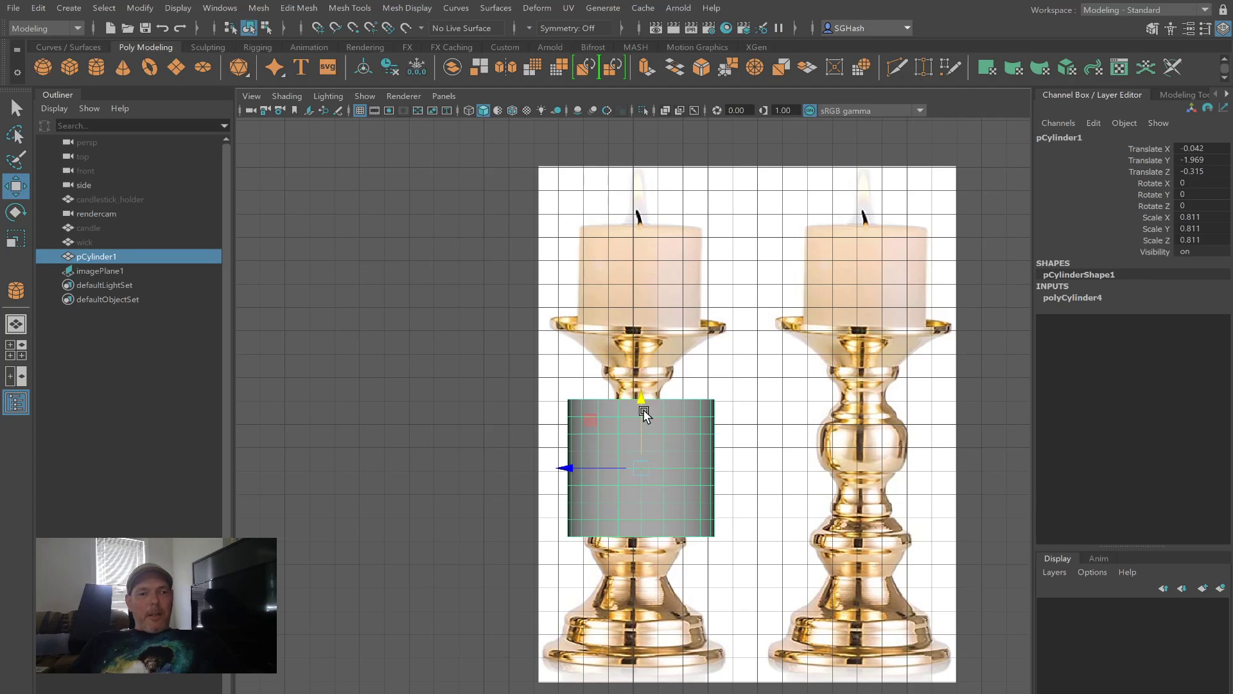
key("r")
left_click_drag(642, 471, 674, 476)
key("w")
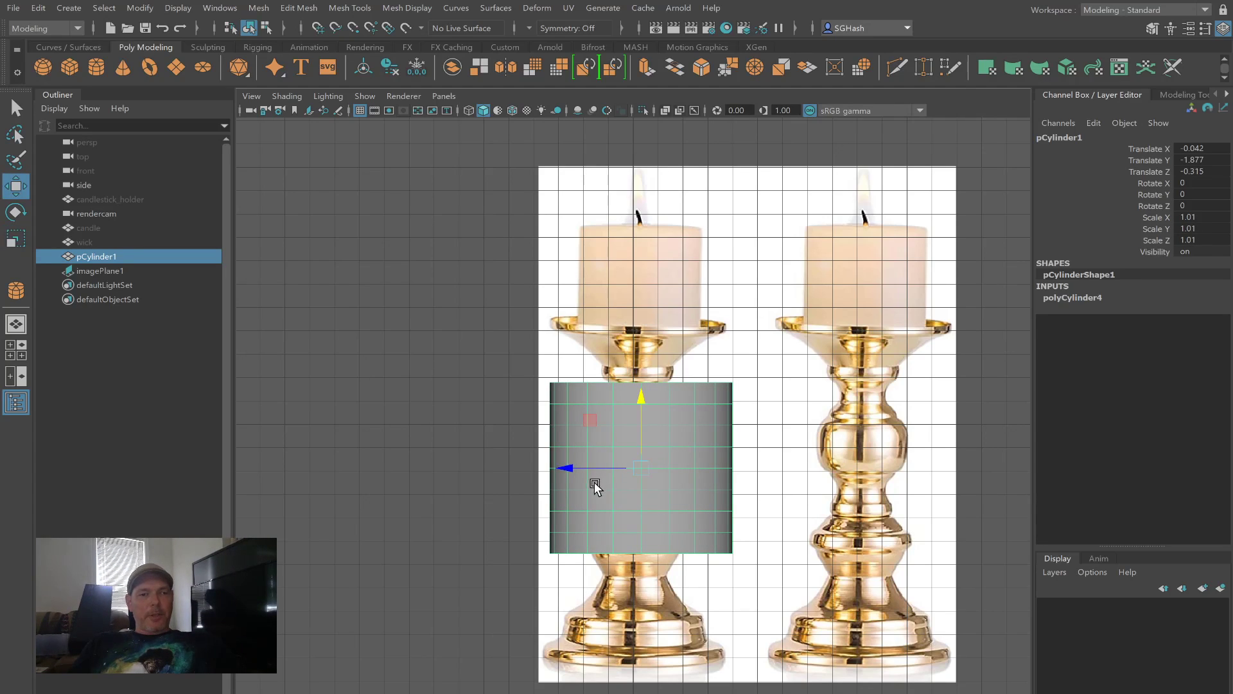
Step: Stretch the cylinder to about 2.029 in Y and move it to about -3.07 in Y, spanning the candlestick from rim to base
left_click_drag(638, 396, 633, 360)
key("r")
key("w")
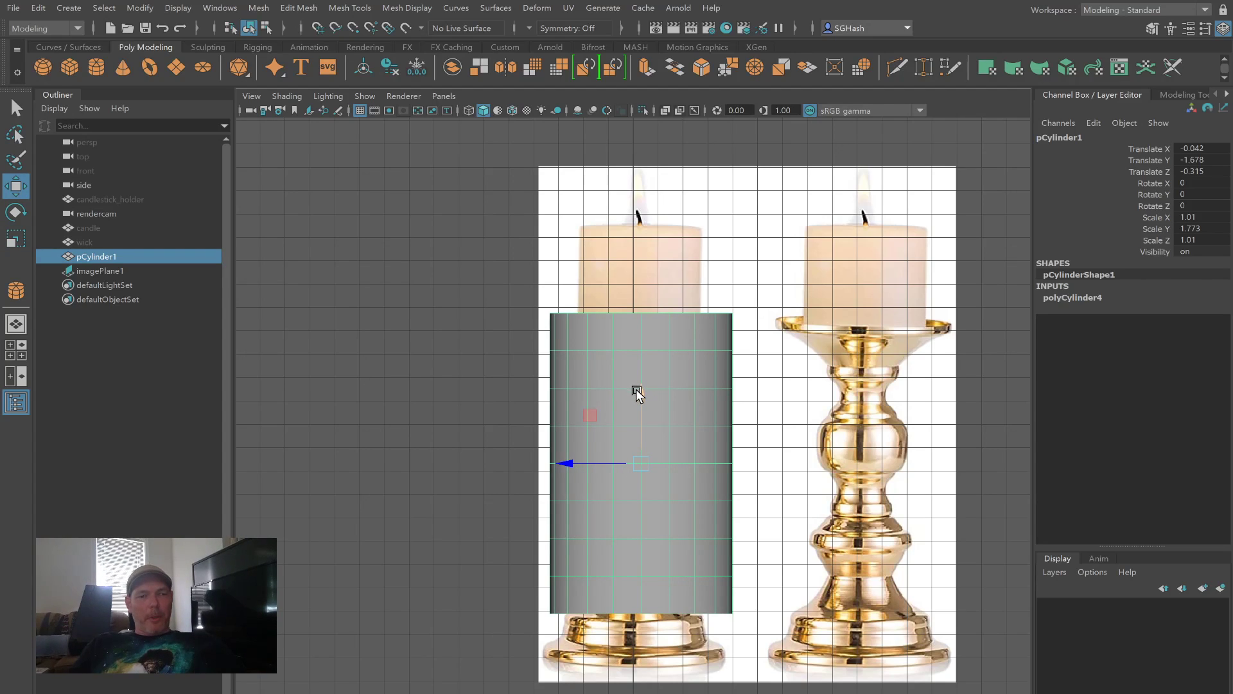
left_click_drag(642, 389, 636, 429)
key("r")
key("w")
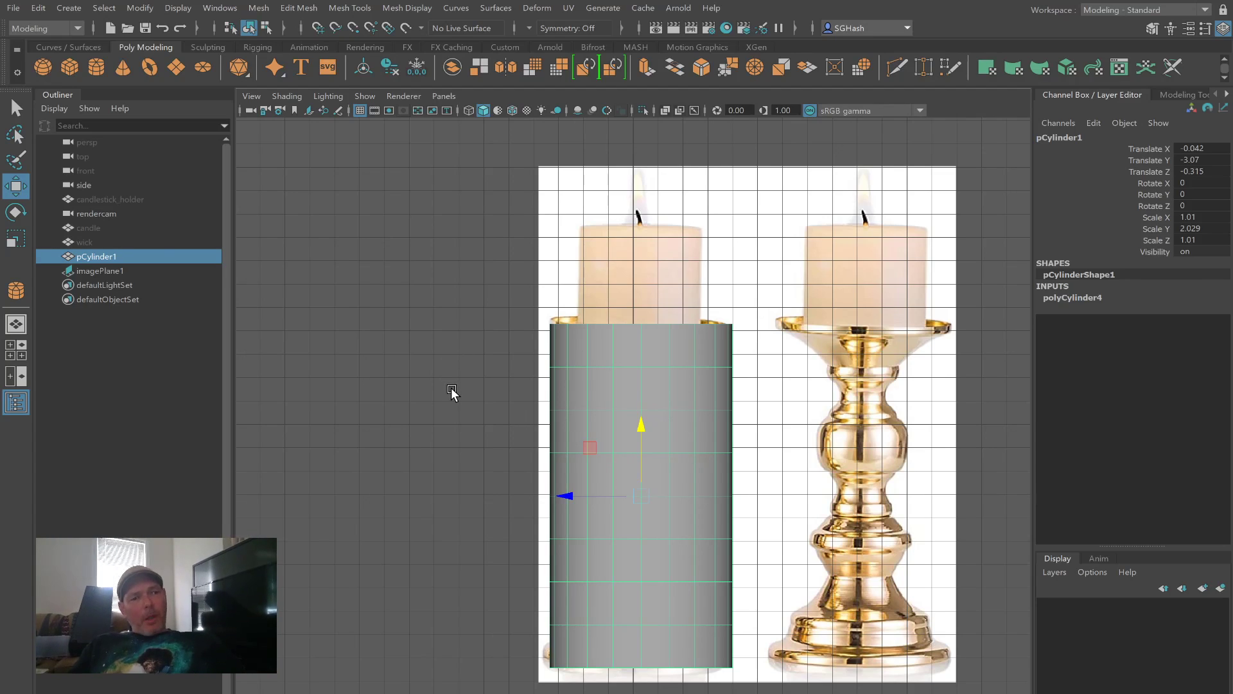
Step: Rename the cylinder as "candlestick holder"
double_click(106, 256)
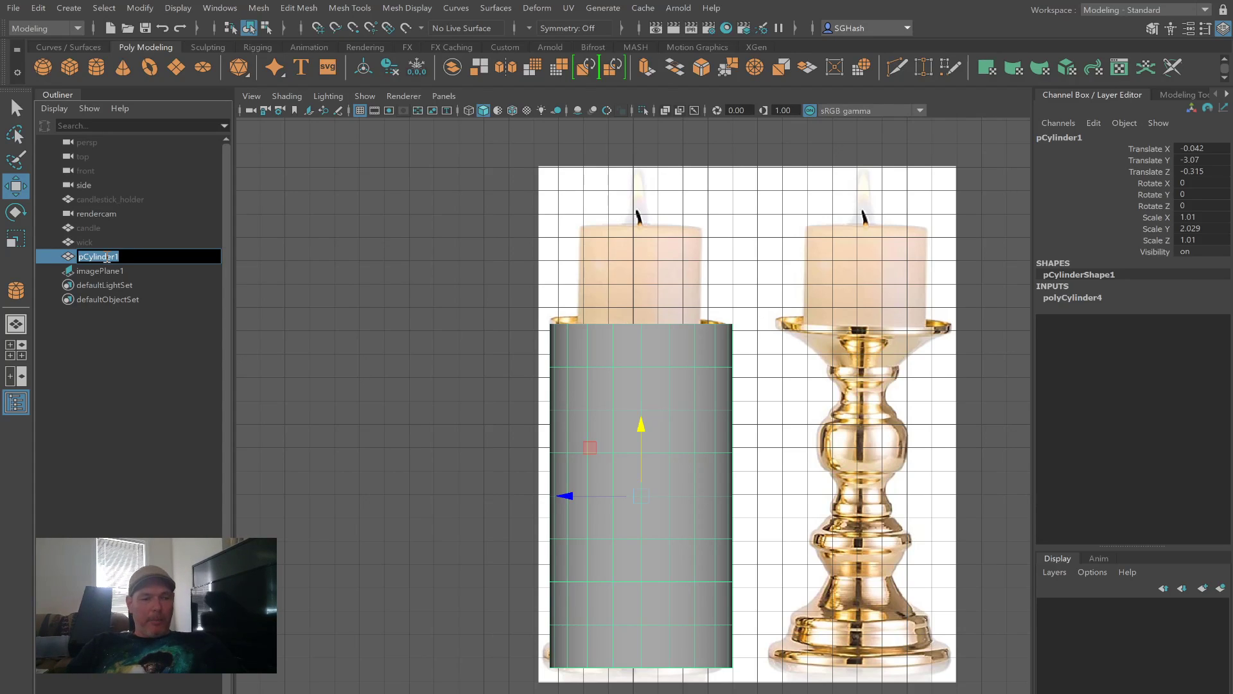
type("candle")
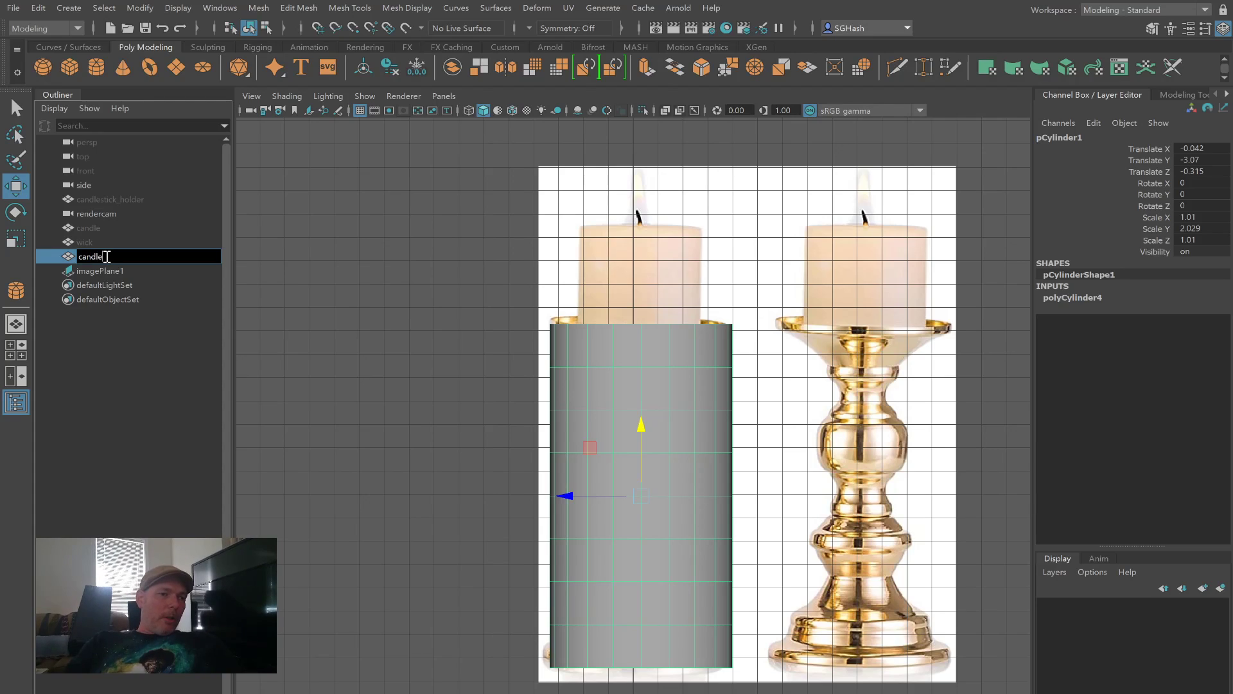
type("stick hol")
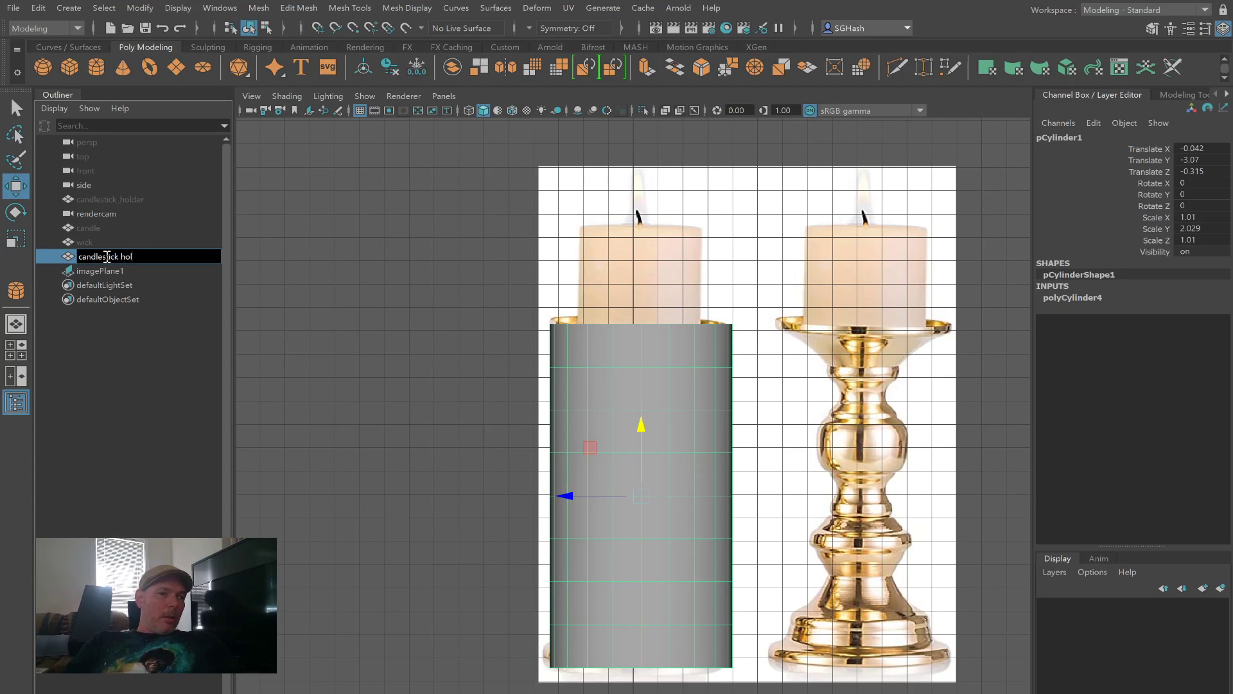
type("der")
key("Return")
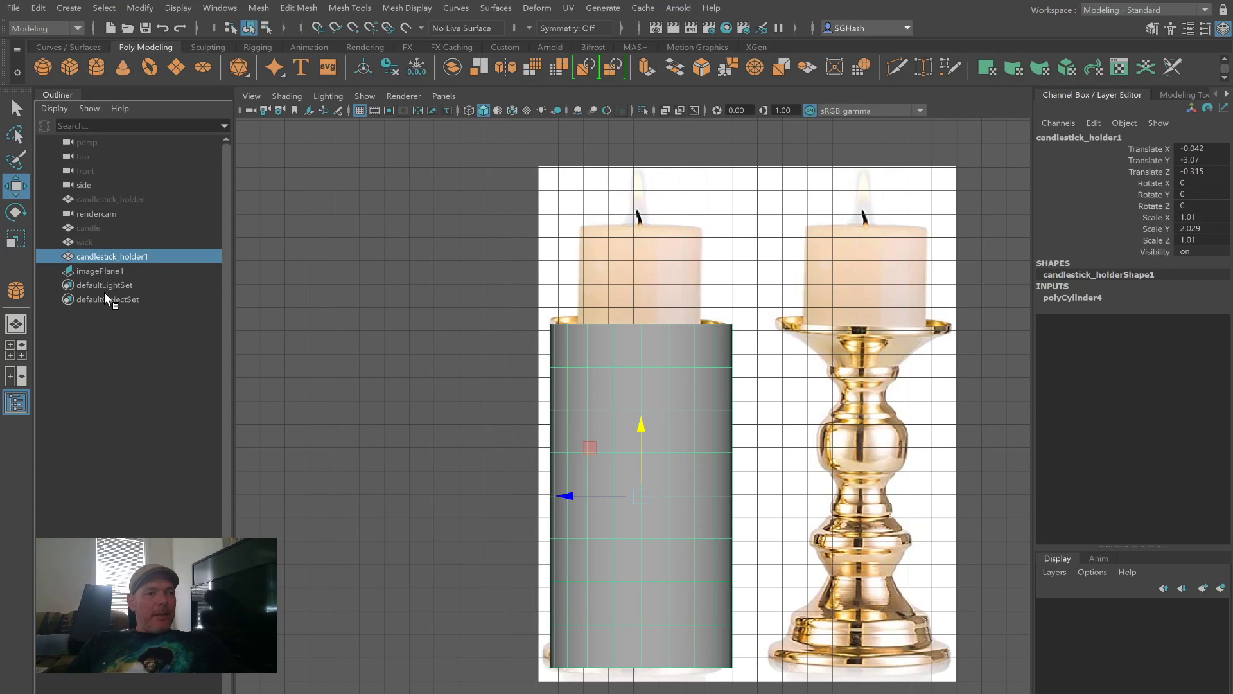
Step: Delete the reference image plane from the scene
left_click(10, 409)
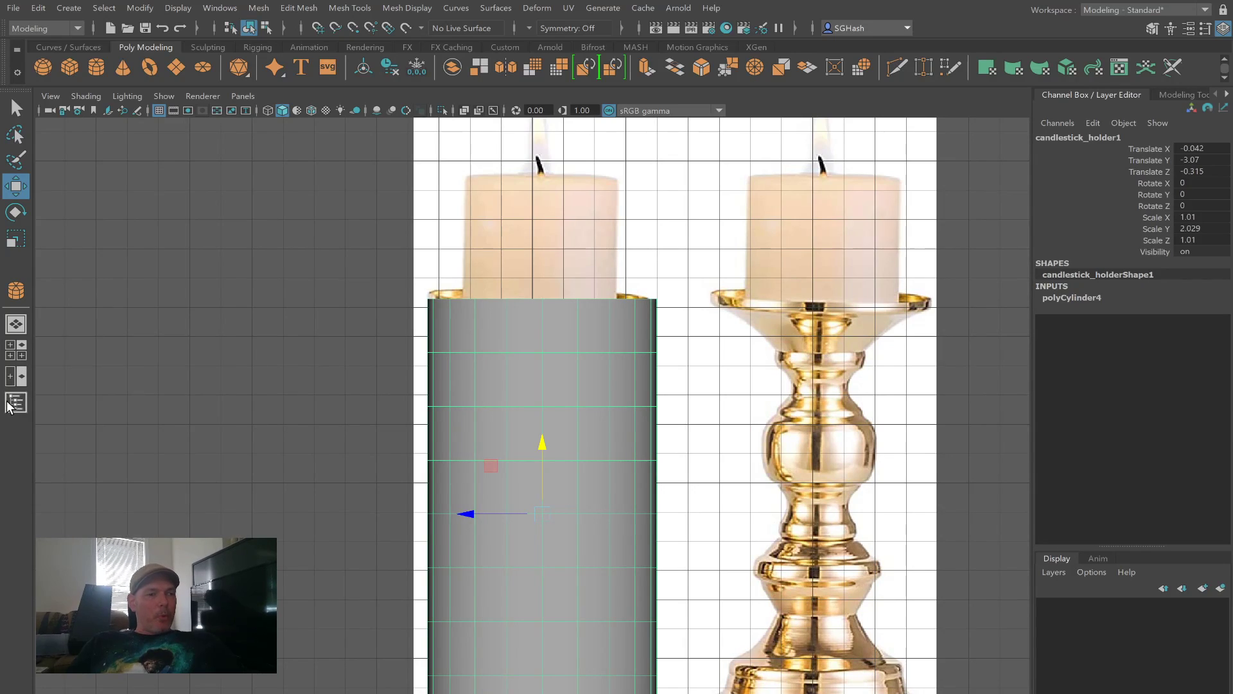
left_click(8, 403)
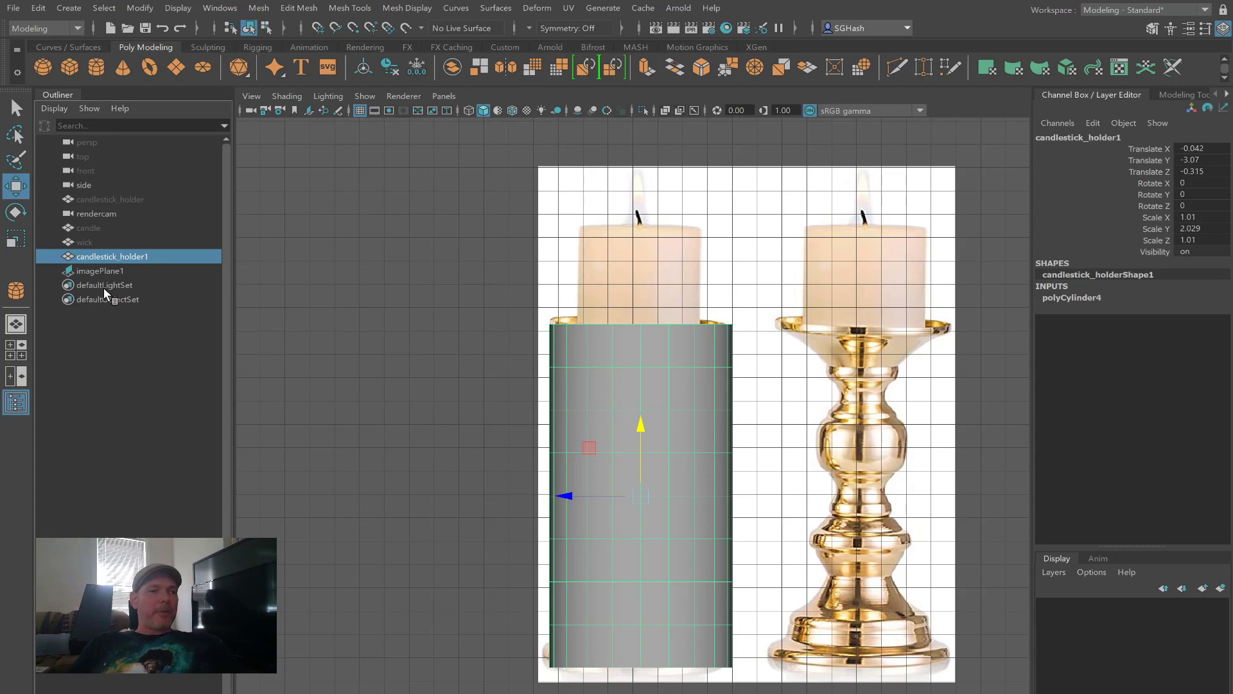
left_click(113, 272)
key("Delete")
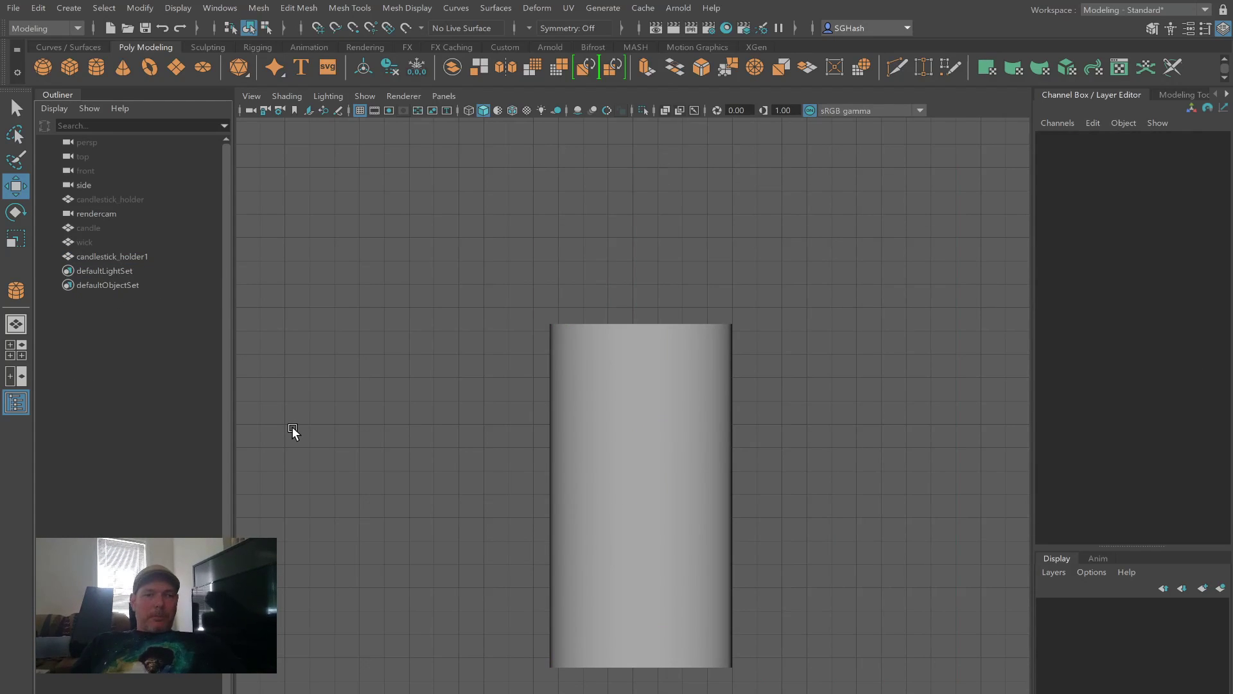
Step: Switch to the four-view layout and look through the persp, front, side and rendercam cameras
left_click(16, 324)
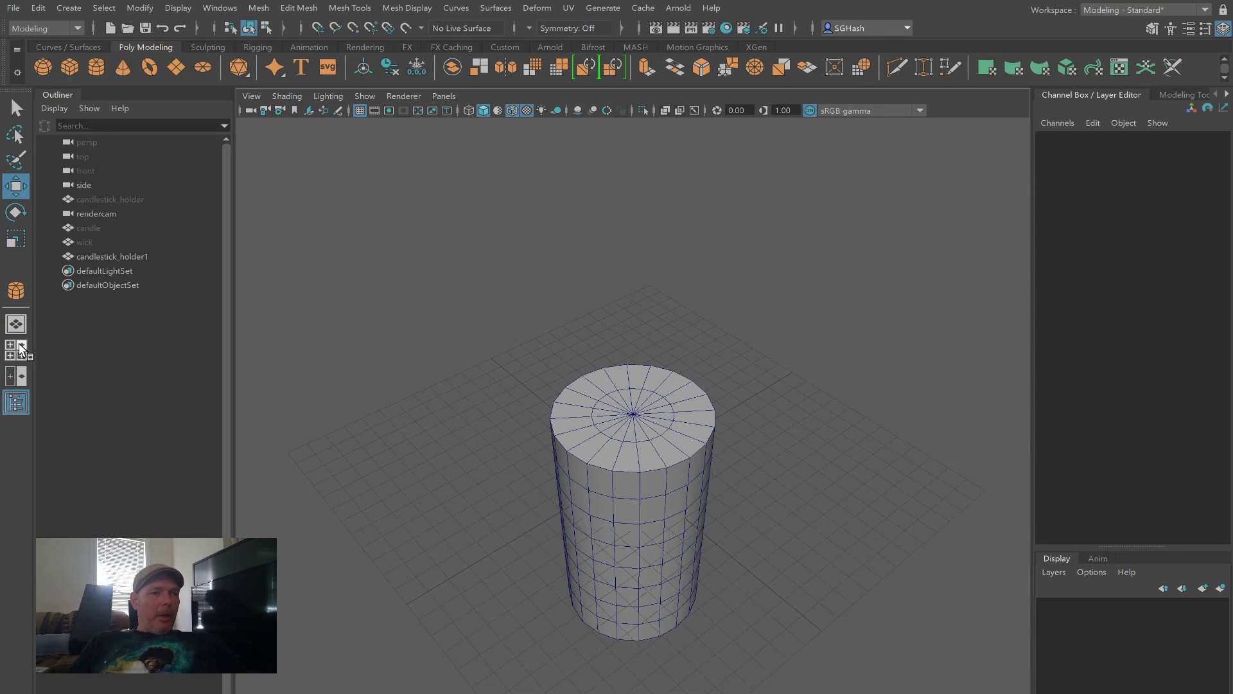
left_click(91, 142)
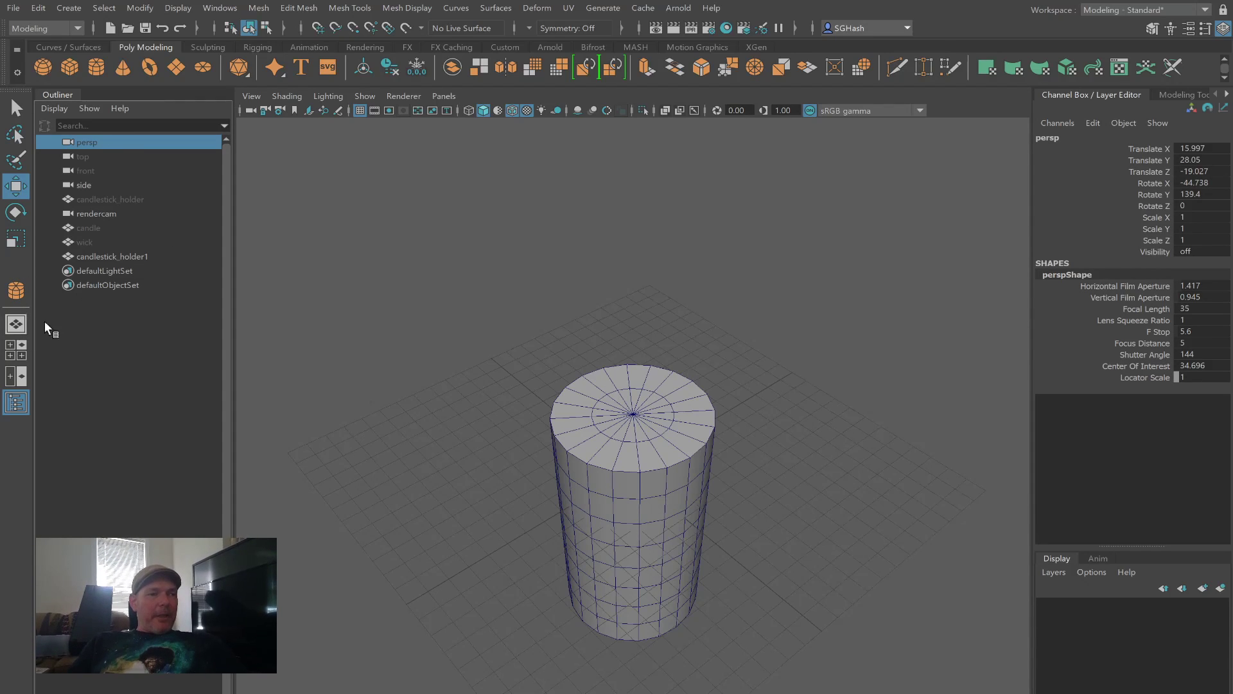
left_click(11, 355)
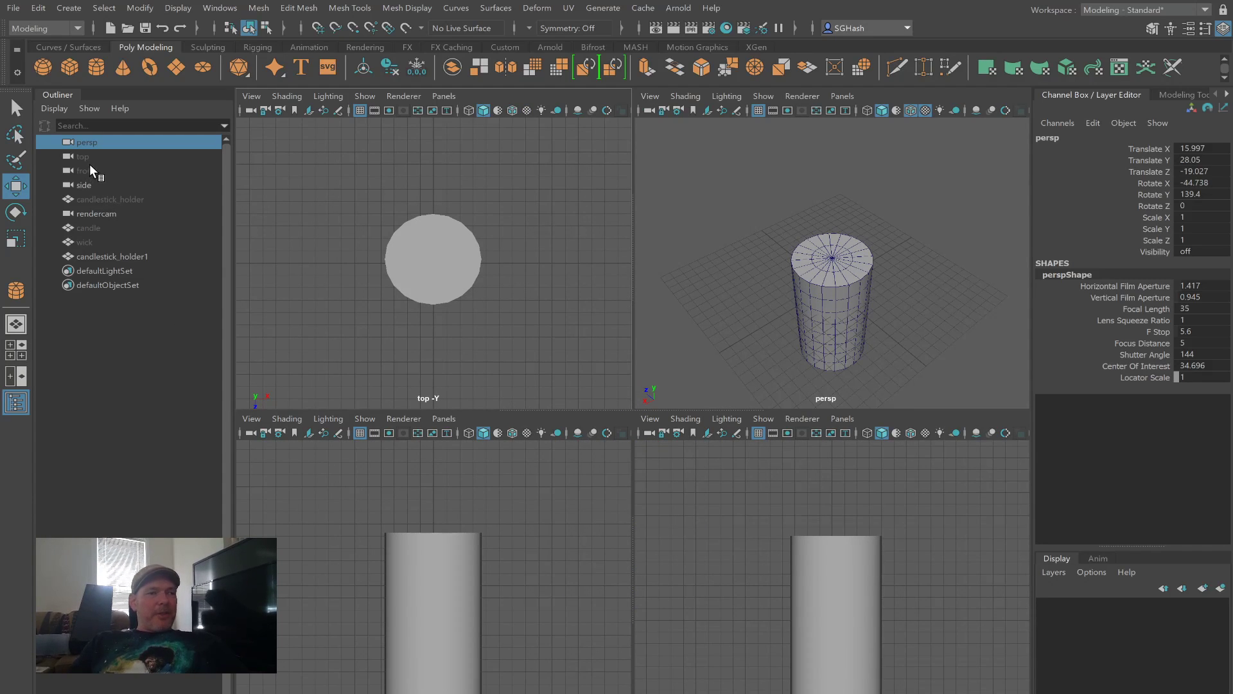
left_click(91, 158)
left_click(110, 173)
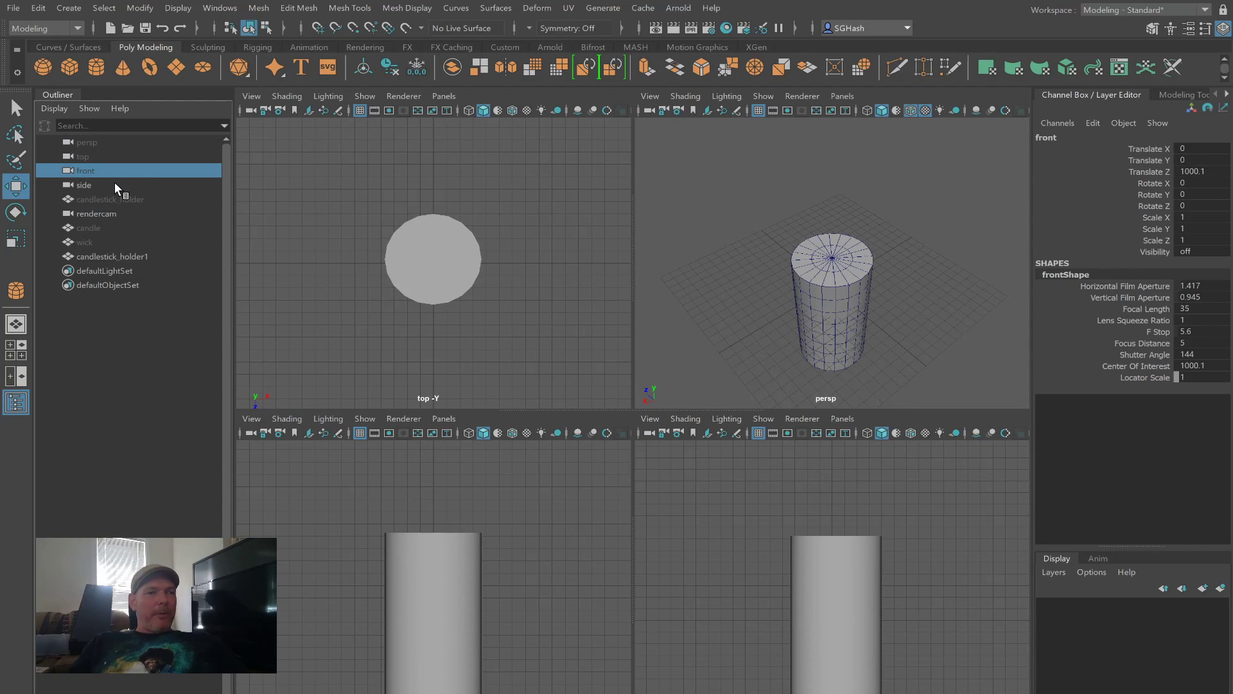
left_click(113, 184)
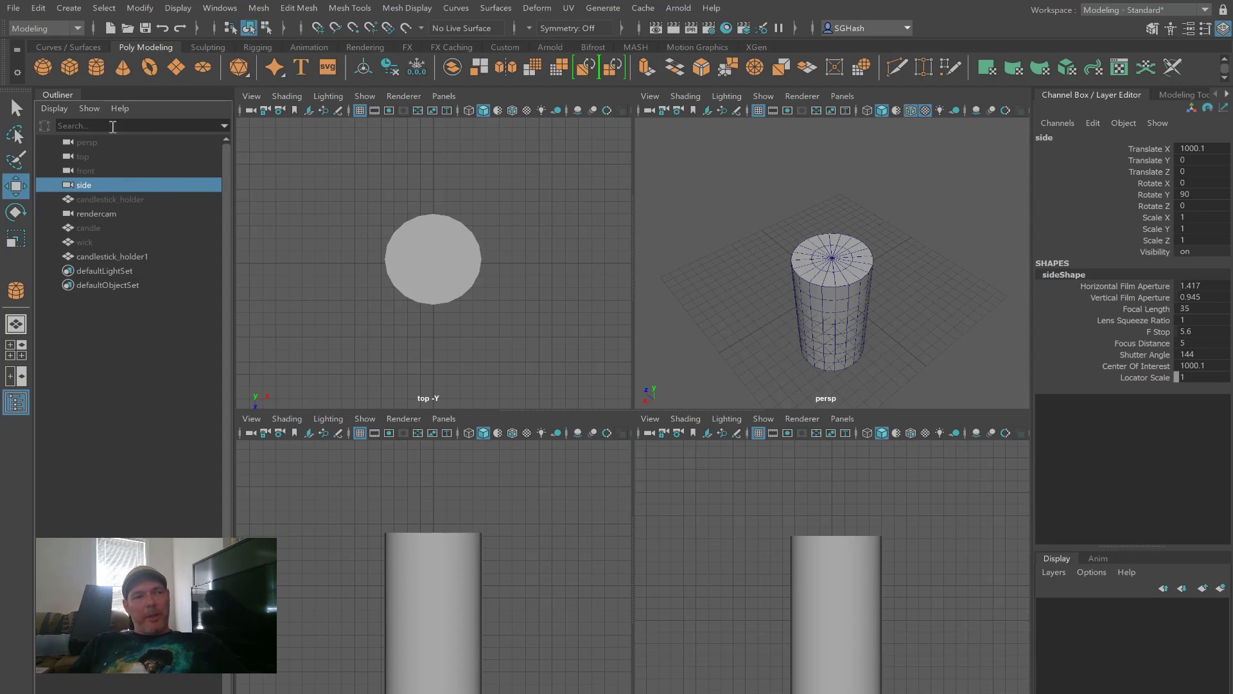
left_click(105, 217)
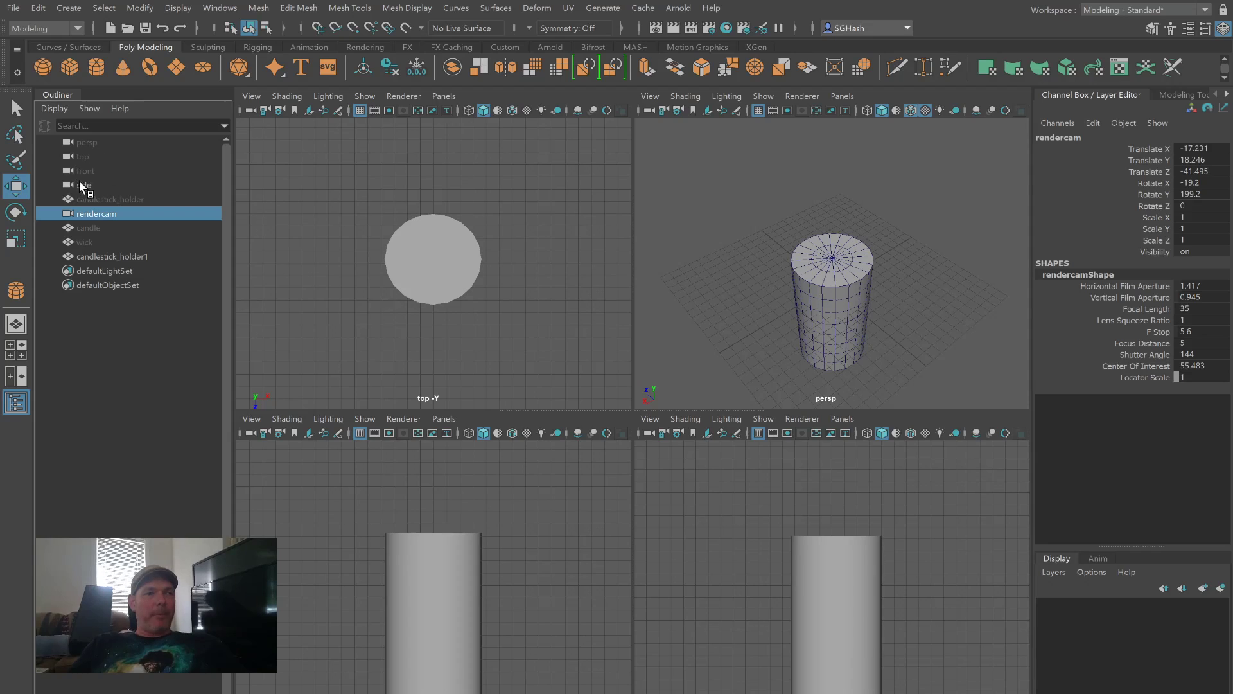
left_click_drag(864, 328, 840, 278, "alt")
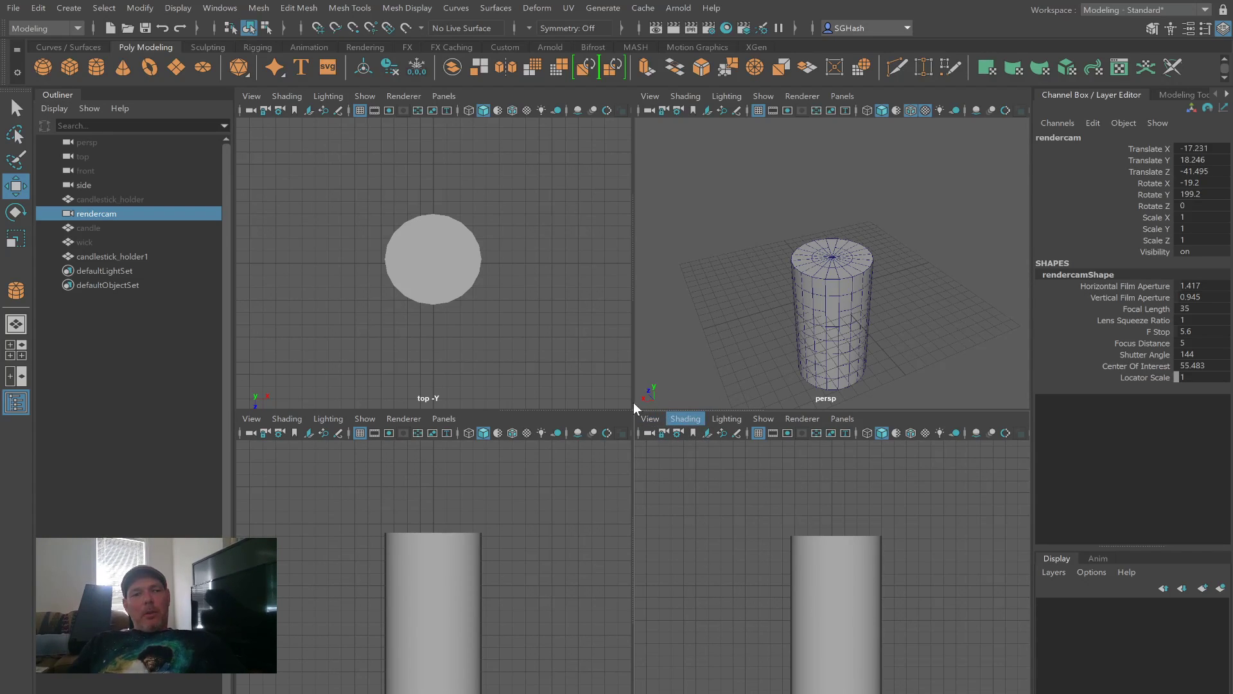
Step: Import the candlestick reference picture as a free image plane from the side view
left_click(554, 565)
left_click(653, 419)
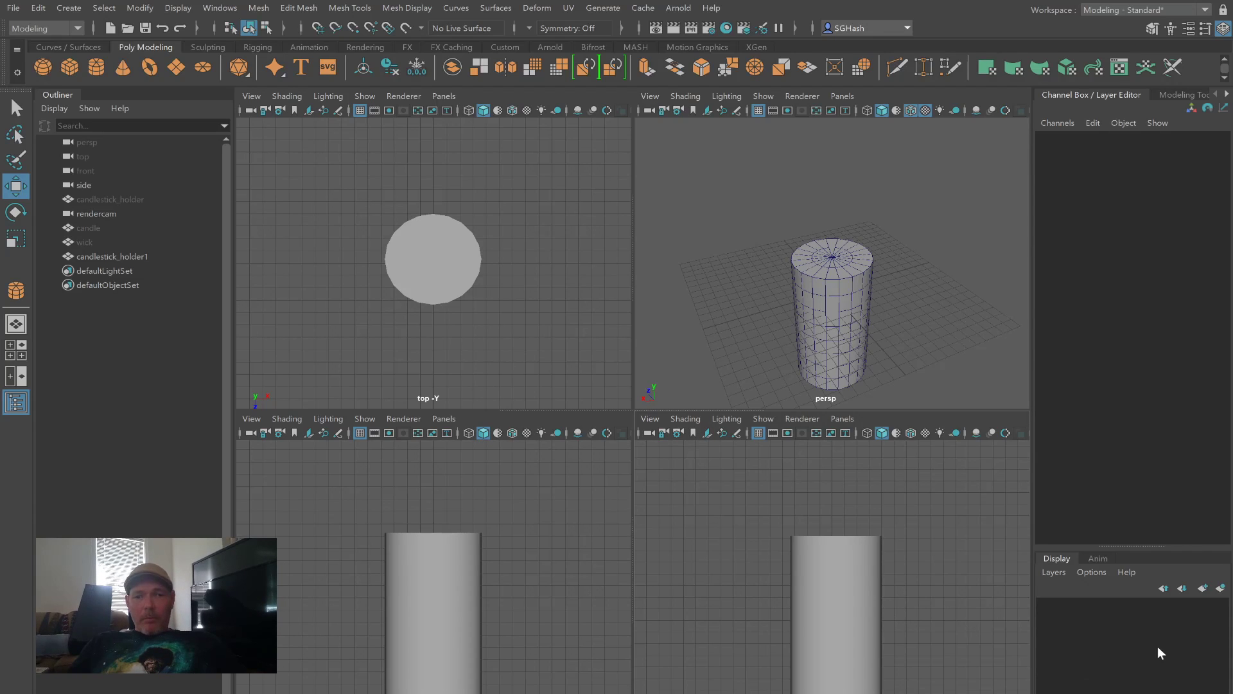
left_click(1146, 664)
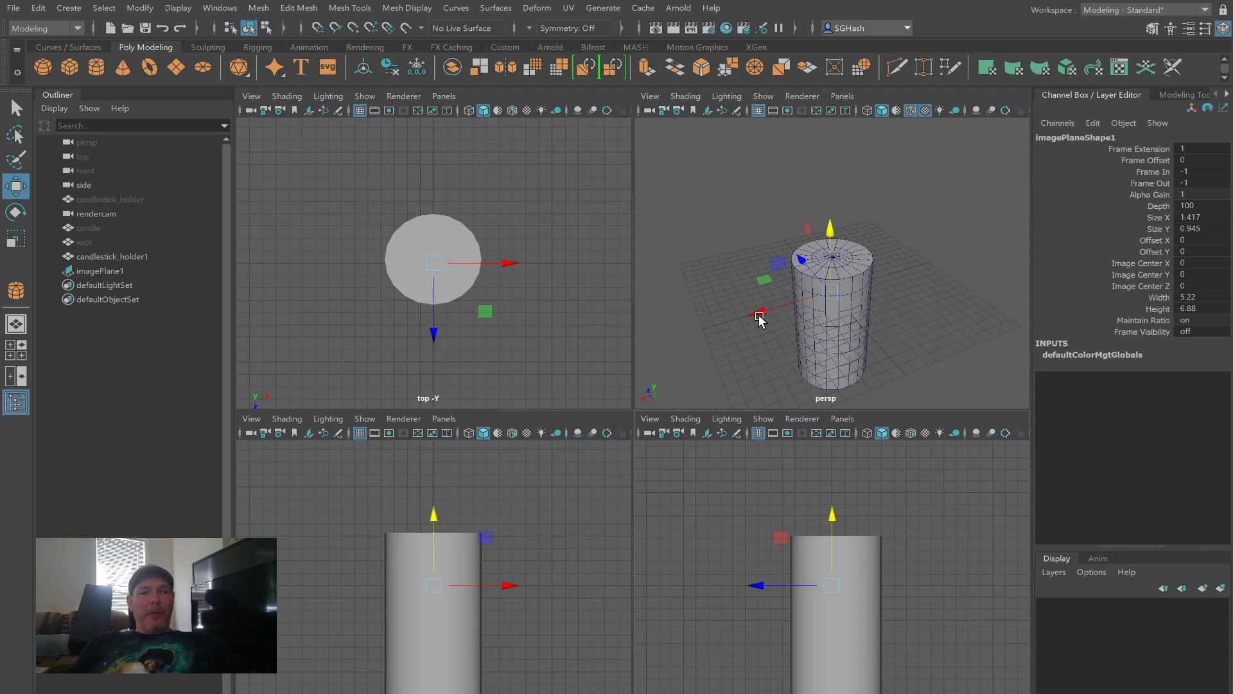
Step: Move the new image plane in negative X until it stands clear behind the cylinder
left_click_drag(760, 311, 832, 300)
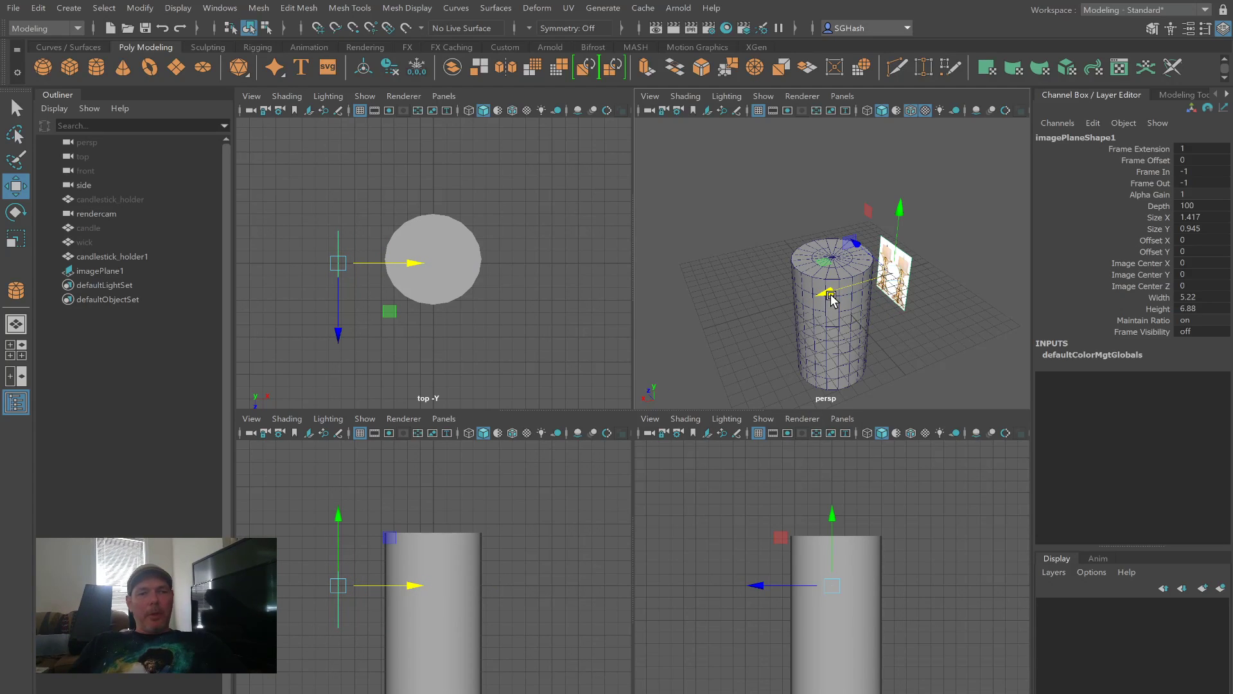
key("q")
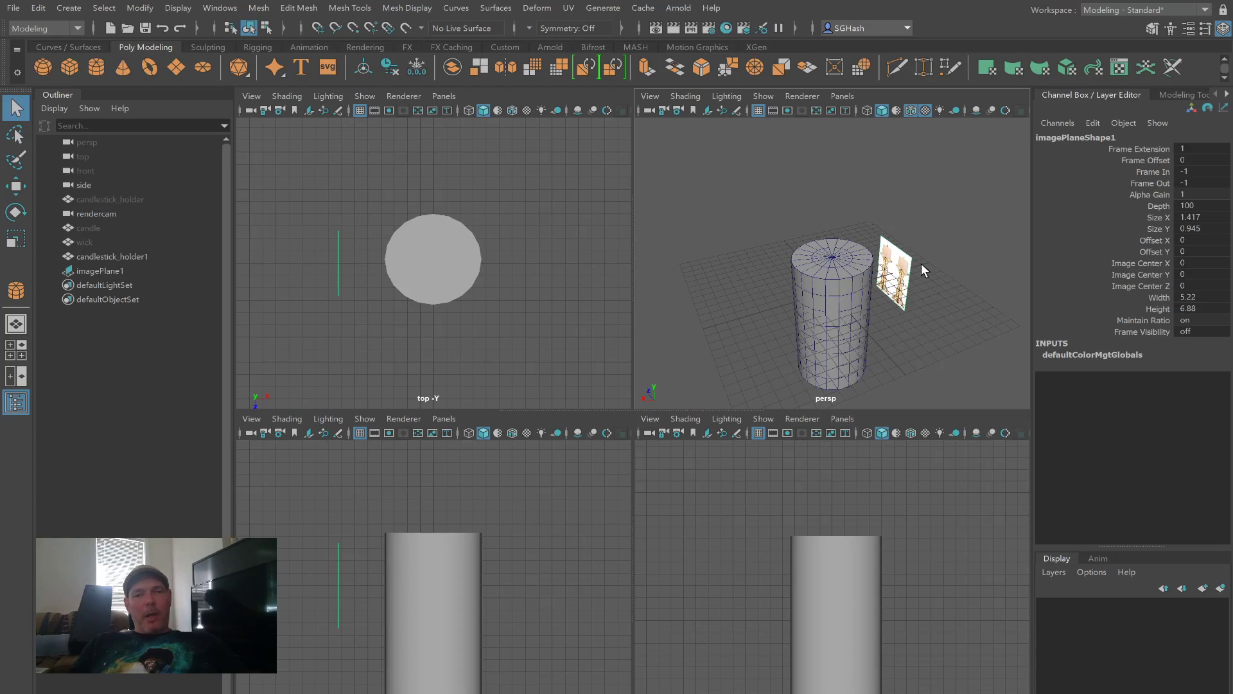
key("w")
mouse_move(821, 299)
left_mouse_down()
mouse_move(785, 315)
mouse_move(838, 301)
left_mouse_up()
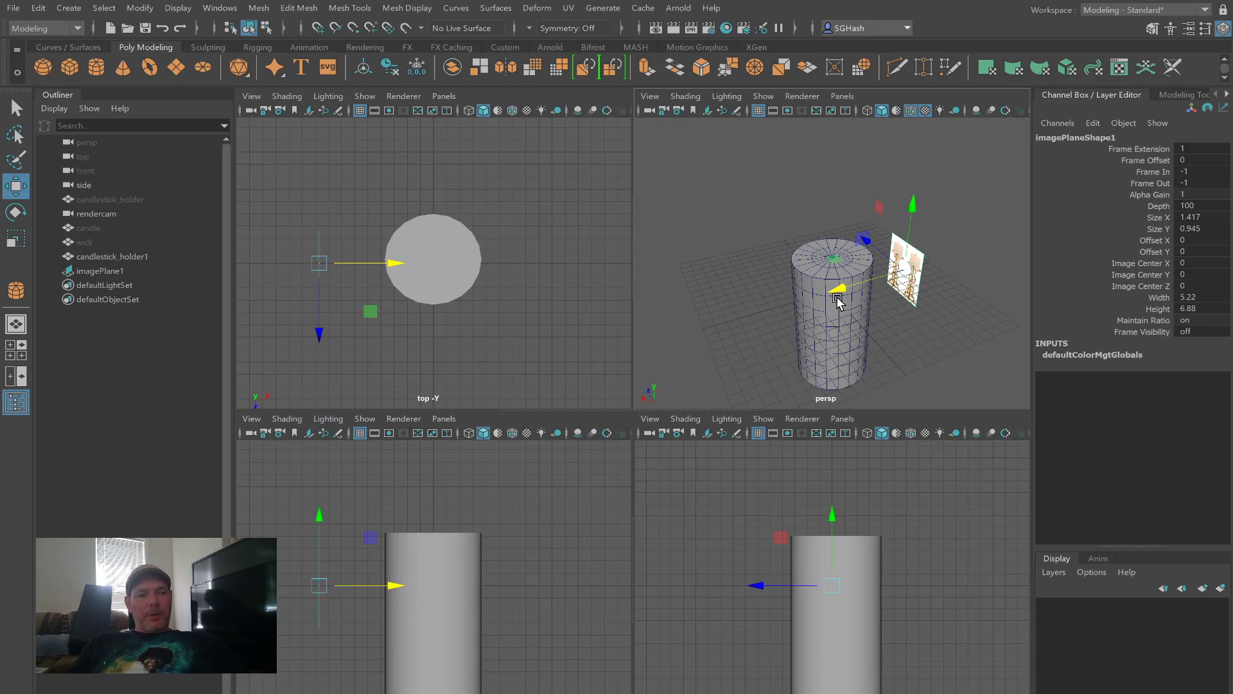
Step: Scale the image plane up uniformly until the candlestick's height roughly matches the cylinder
key("e")
key("r")
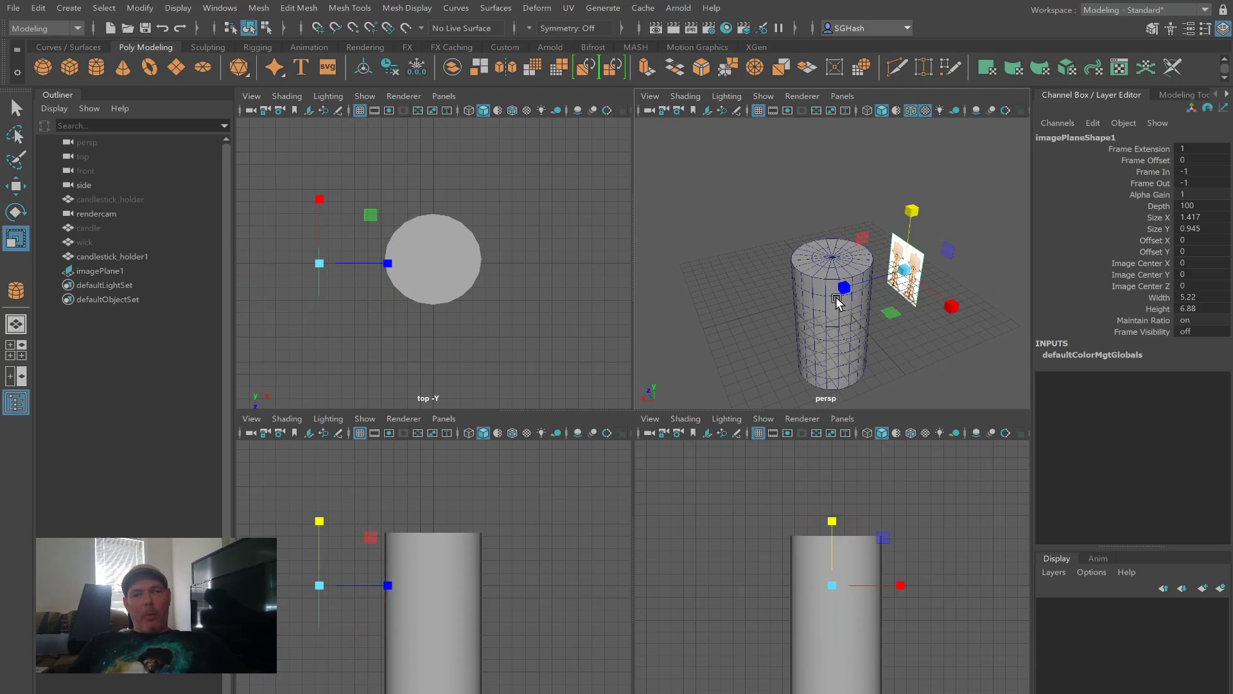
left_click_drag(906, 268, 989, 262)
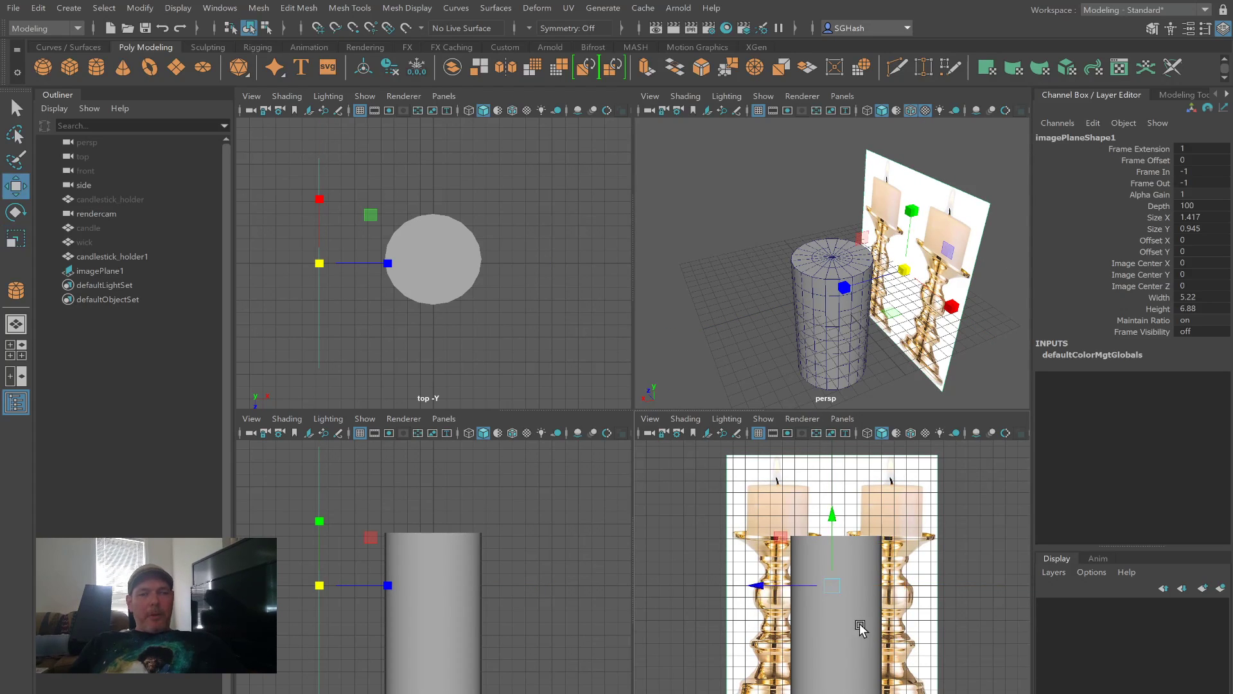
Step: Move the image plane in Z so one candlestick sits behind the cylinder, and enlarge the side view to full size
key("w")
left_click(802, 583)
left_click_drag(802, 584, 813, 580)
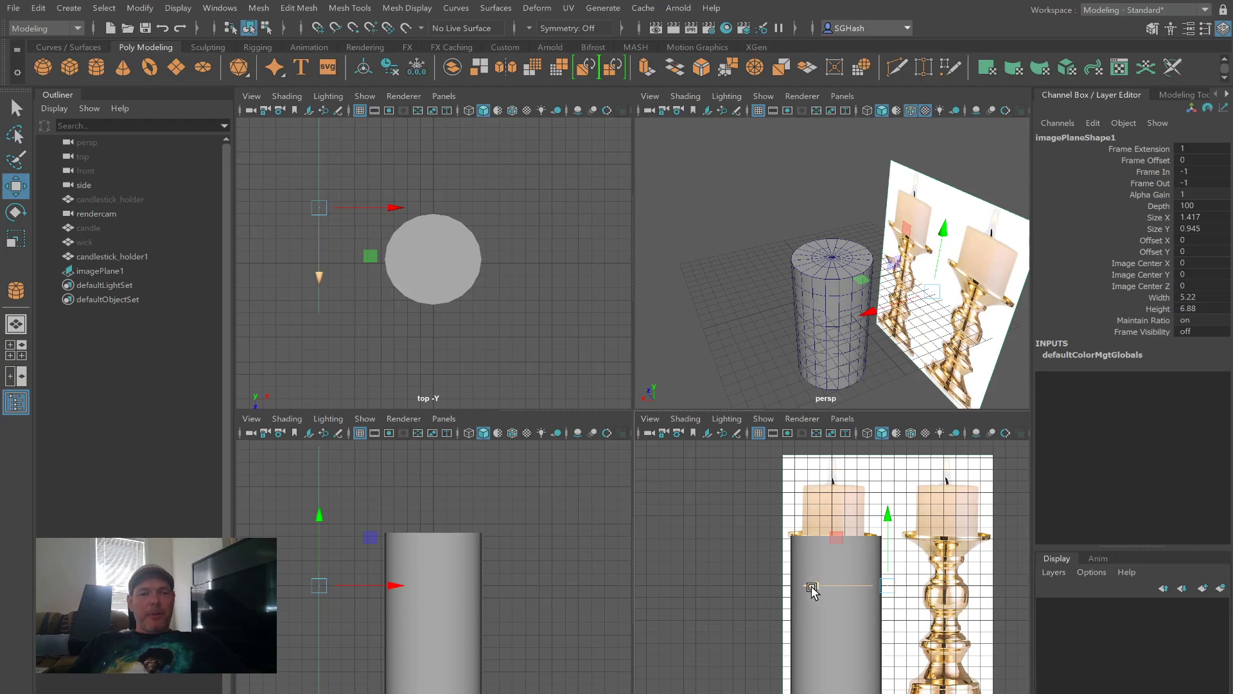
key("space")
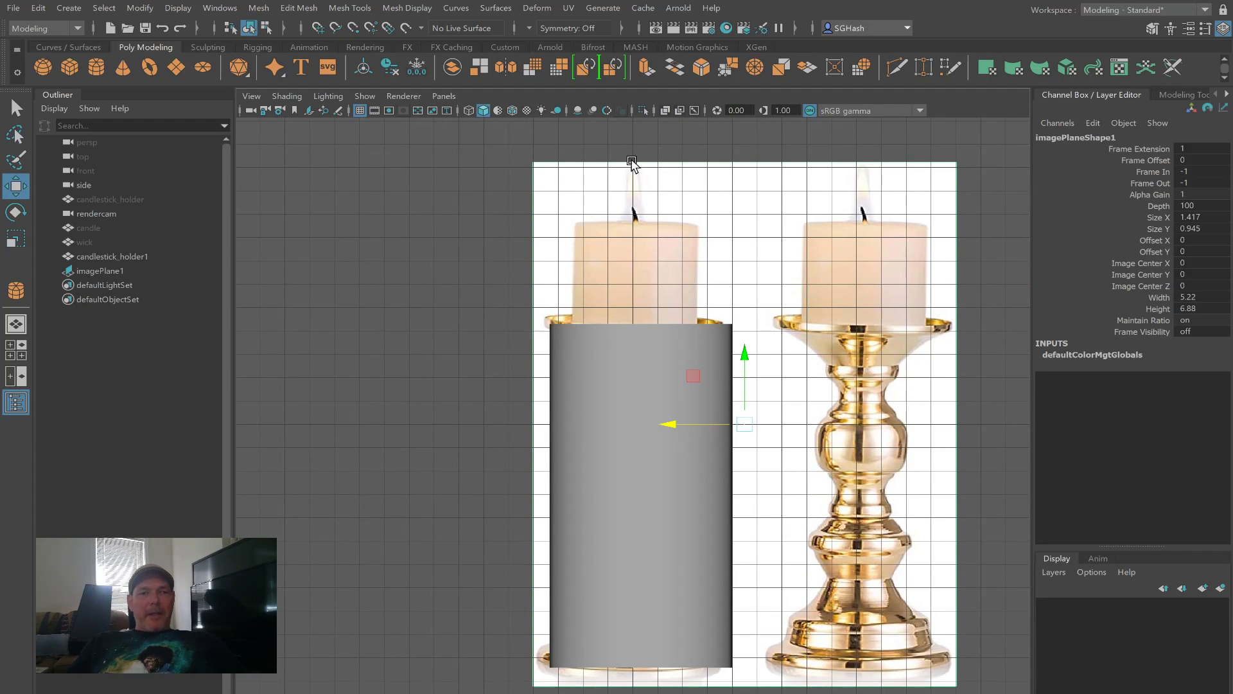
Step: Compare the cylinder with the reference in wireframe and shaded display, ending in textured display
key("4")
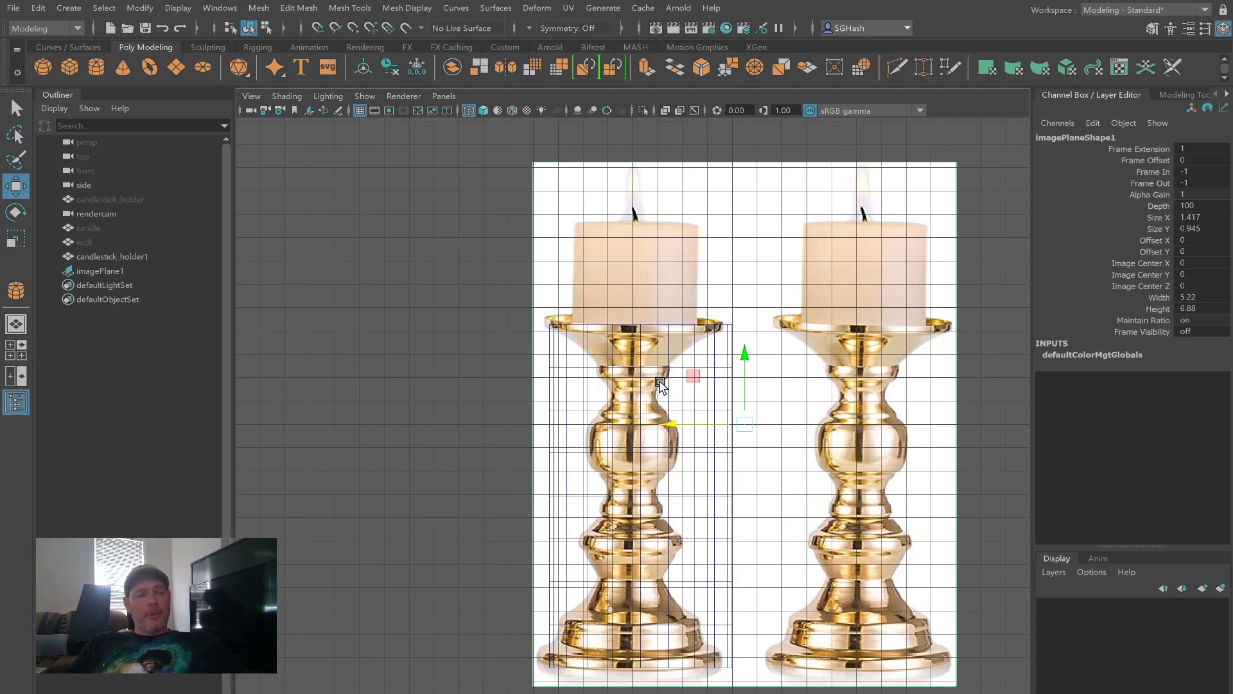
key("5")
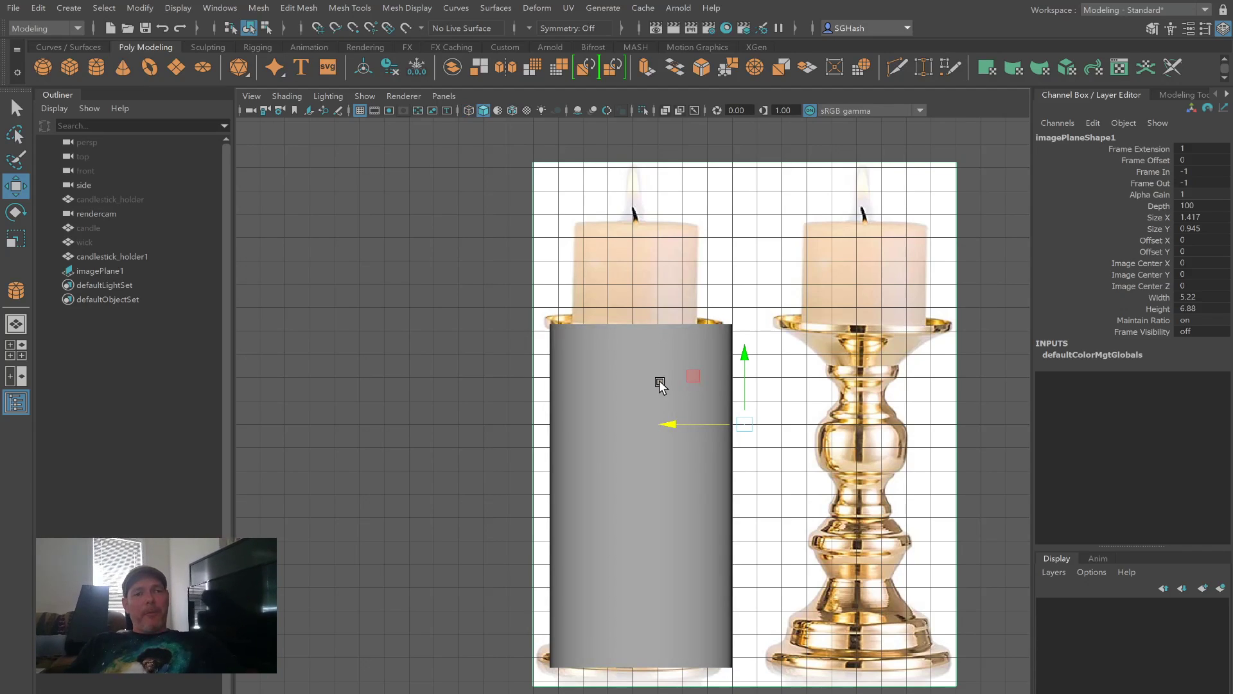
key("4")
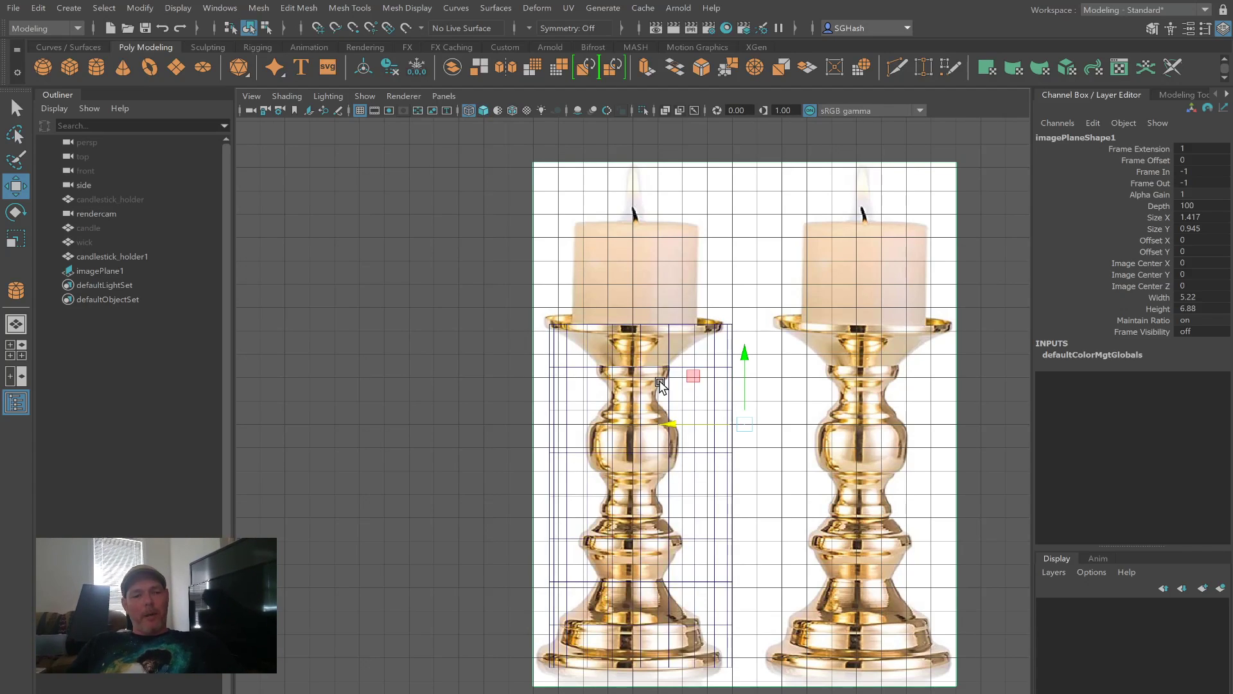
key("5")
key("6")
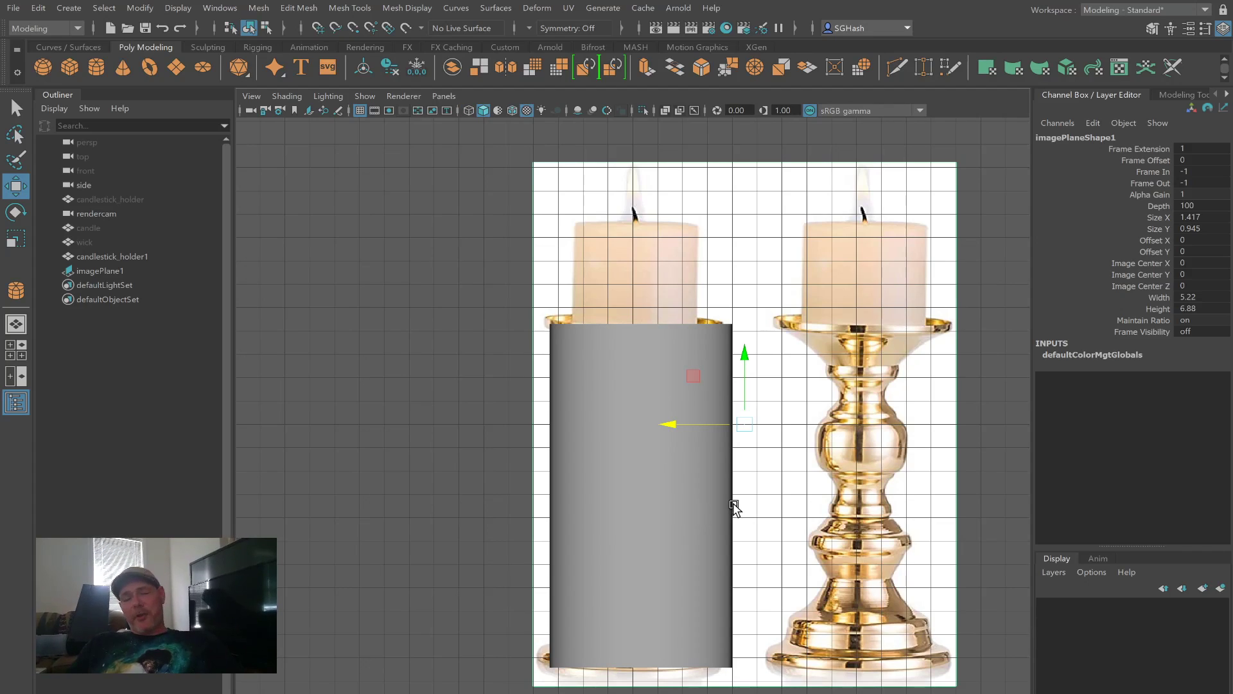
Step: Preview the selected cylinder with mesh smoothing a couple of times and return it to unsmoothed display
left_click(626, 434)
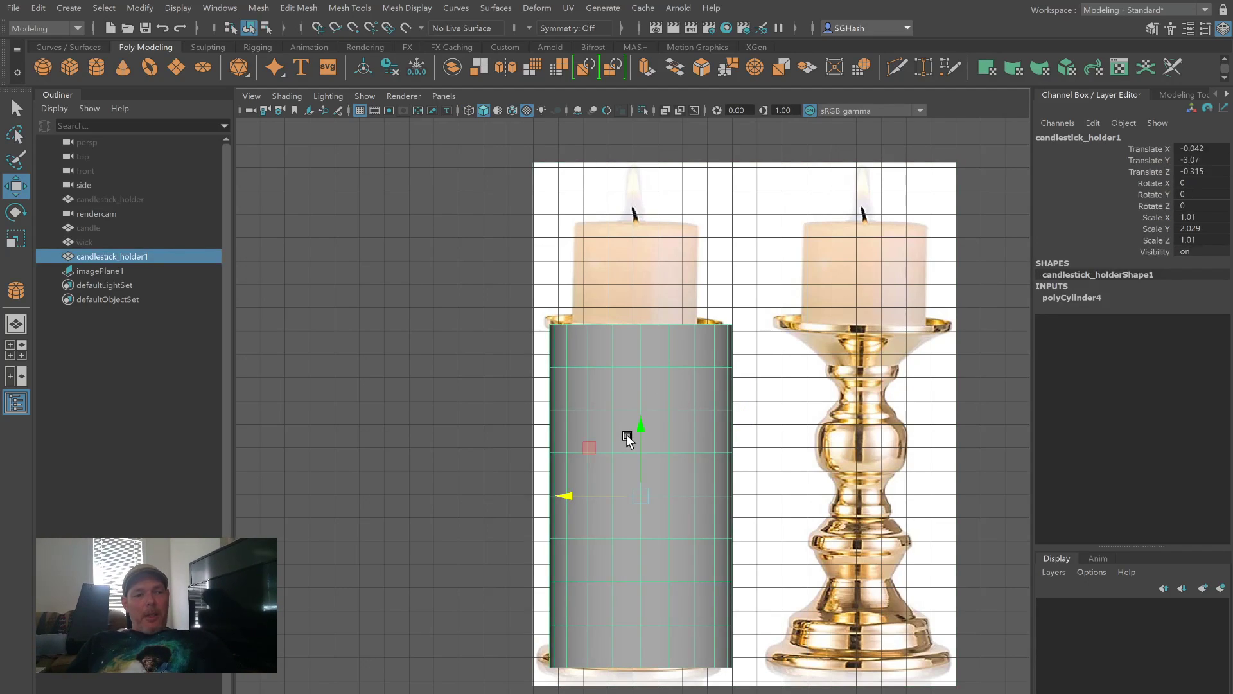
key("3")
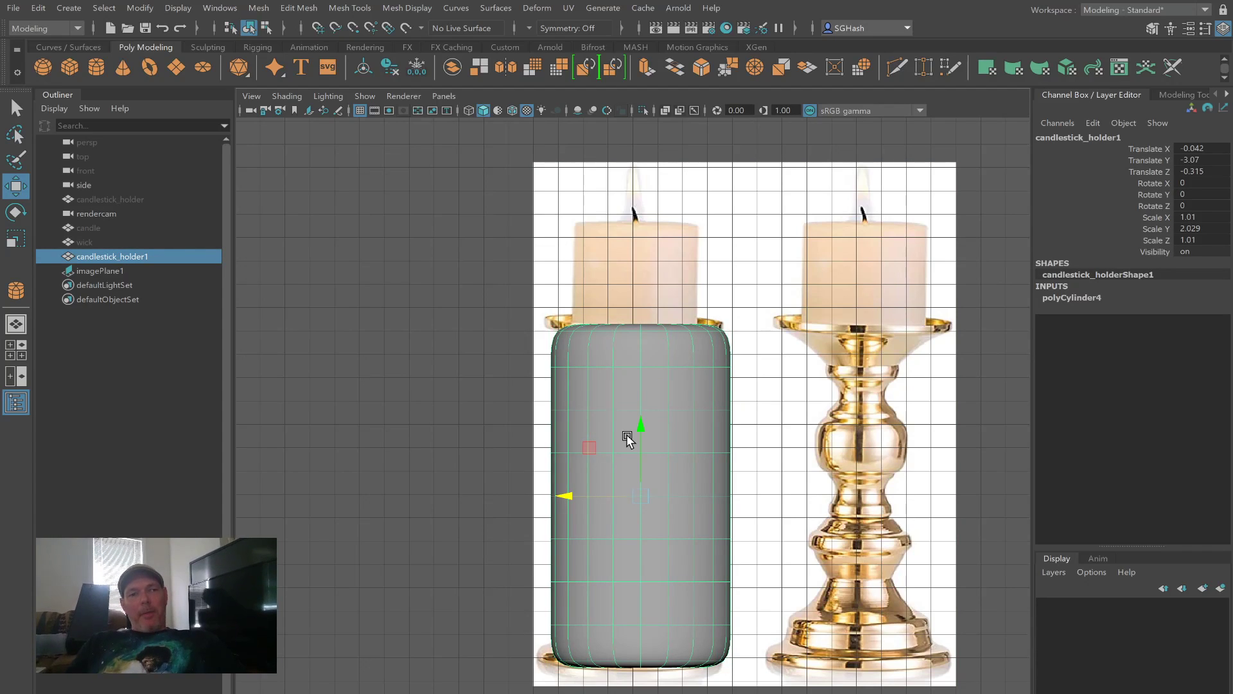
key("1")
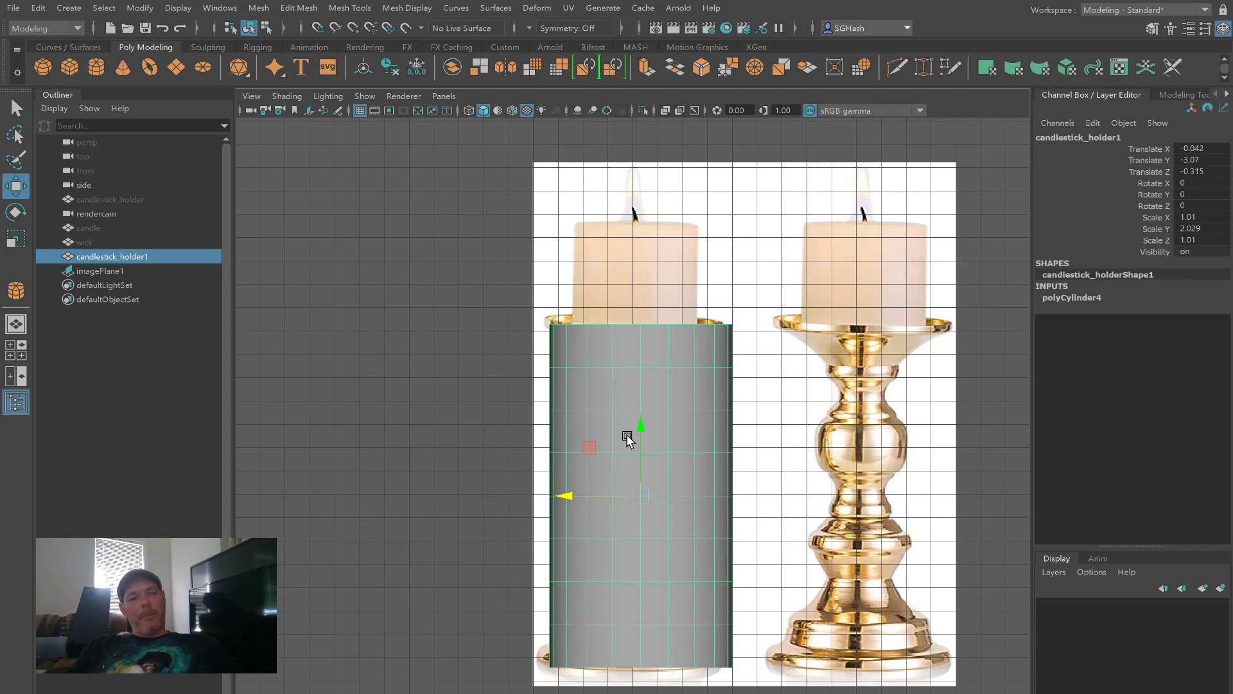
key("3")
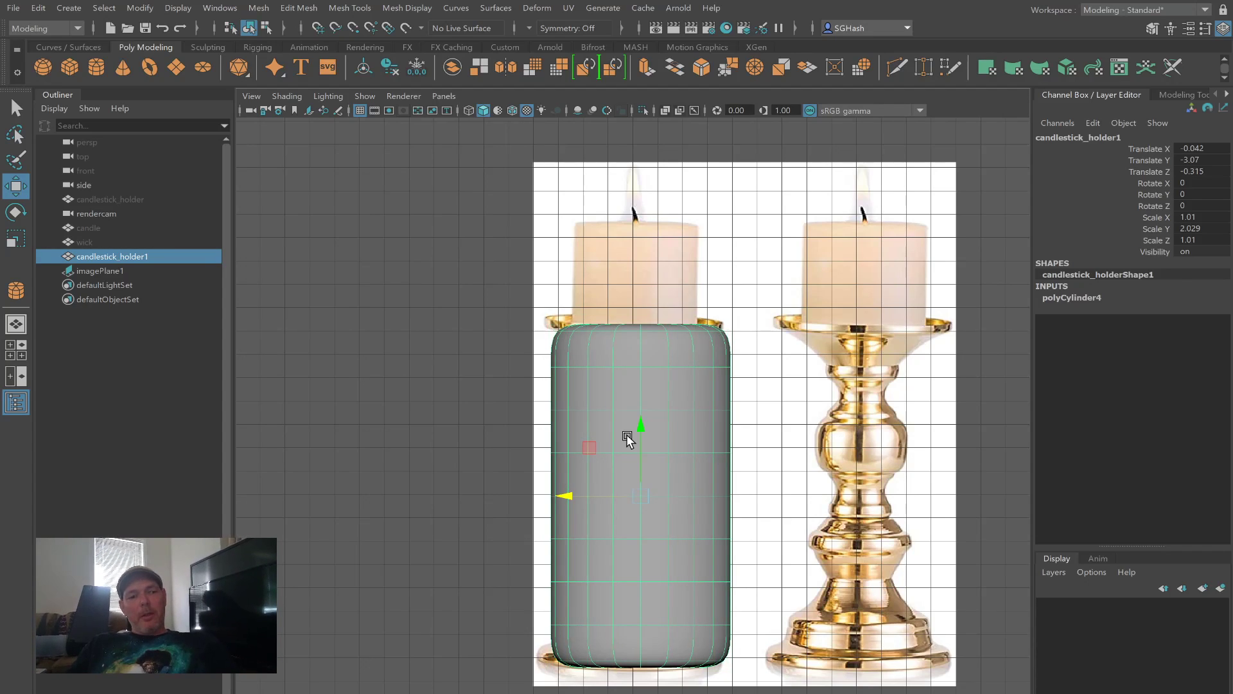
key("4")
key("5")
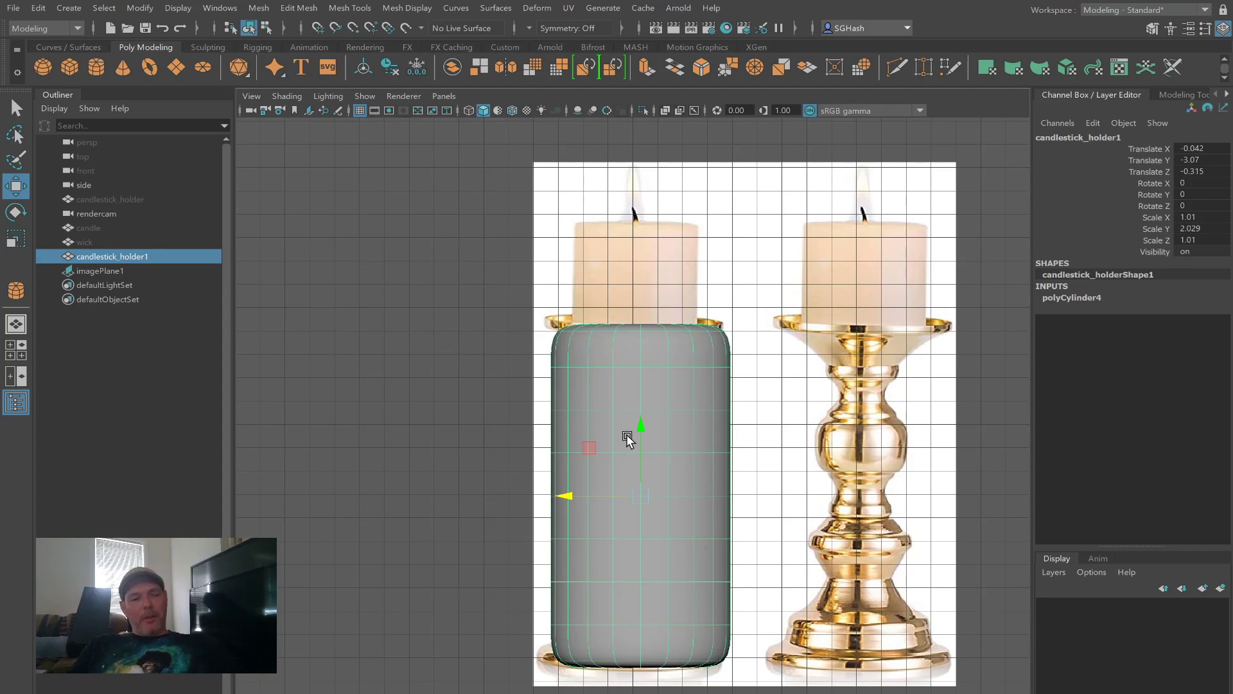
key("1")
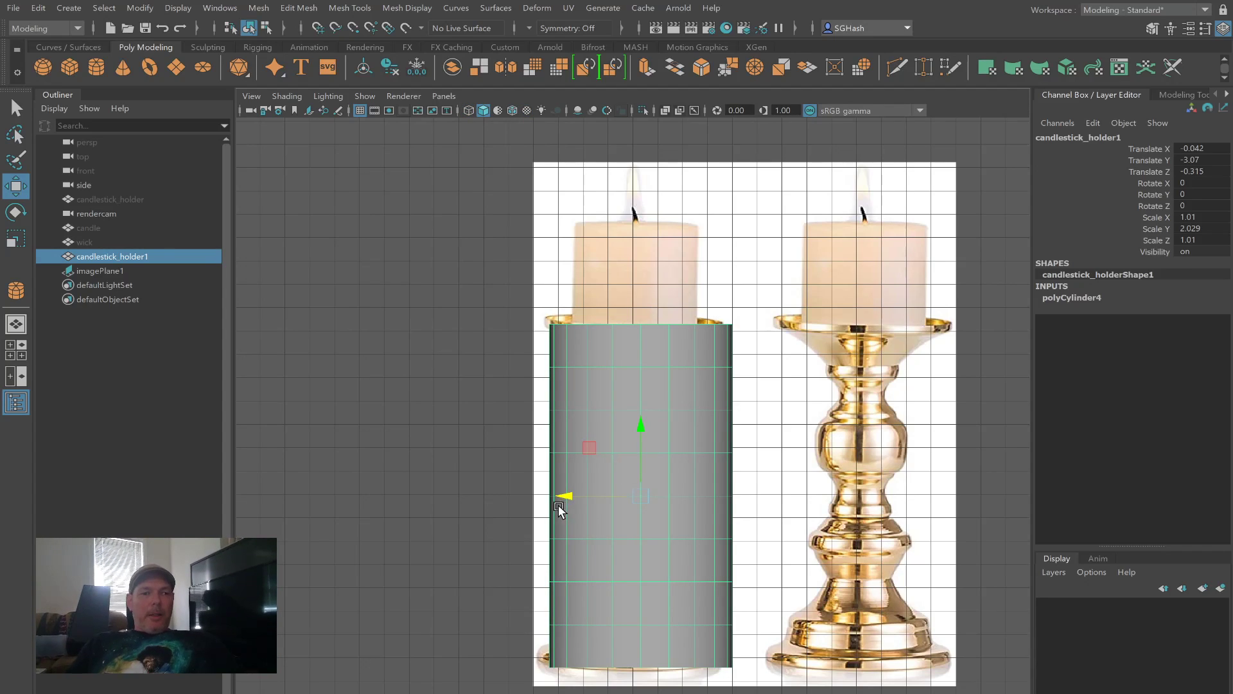
Step: Move the cylinder to about -0.253 in Z to centre it on the candlestick behind it
left_click_drag(564, 494, 563, 495)
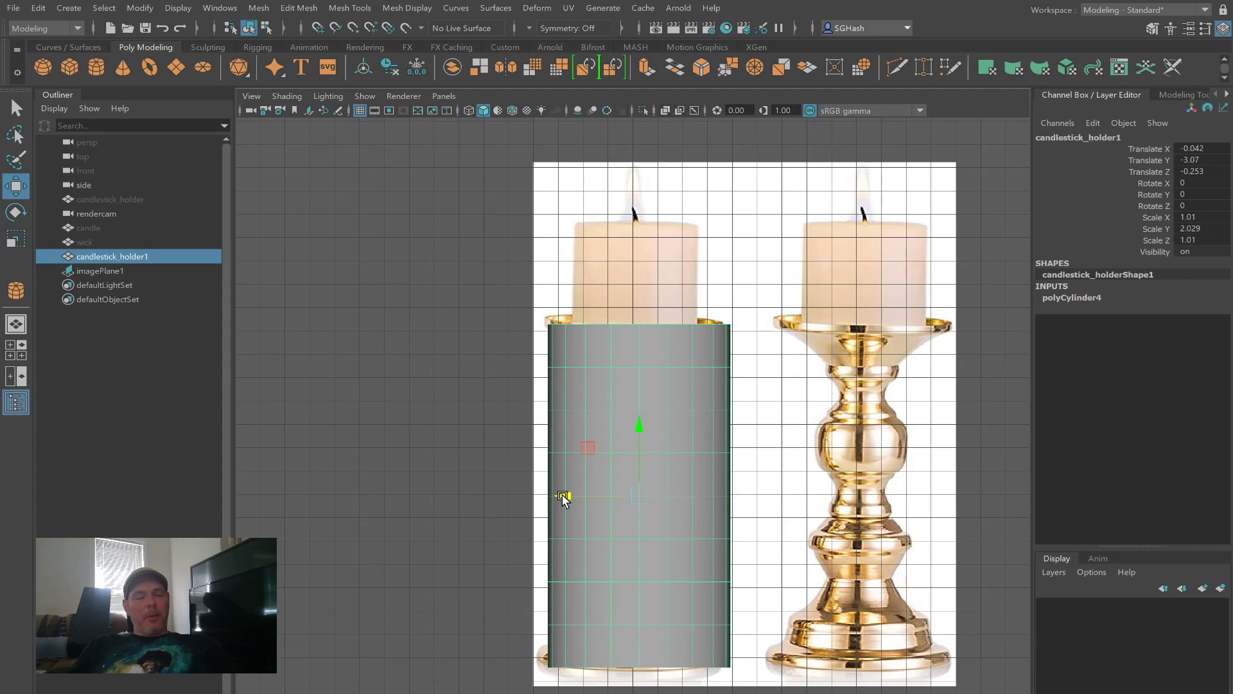
key("alt")
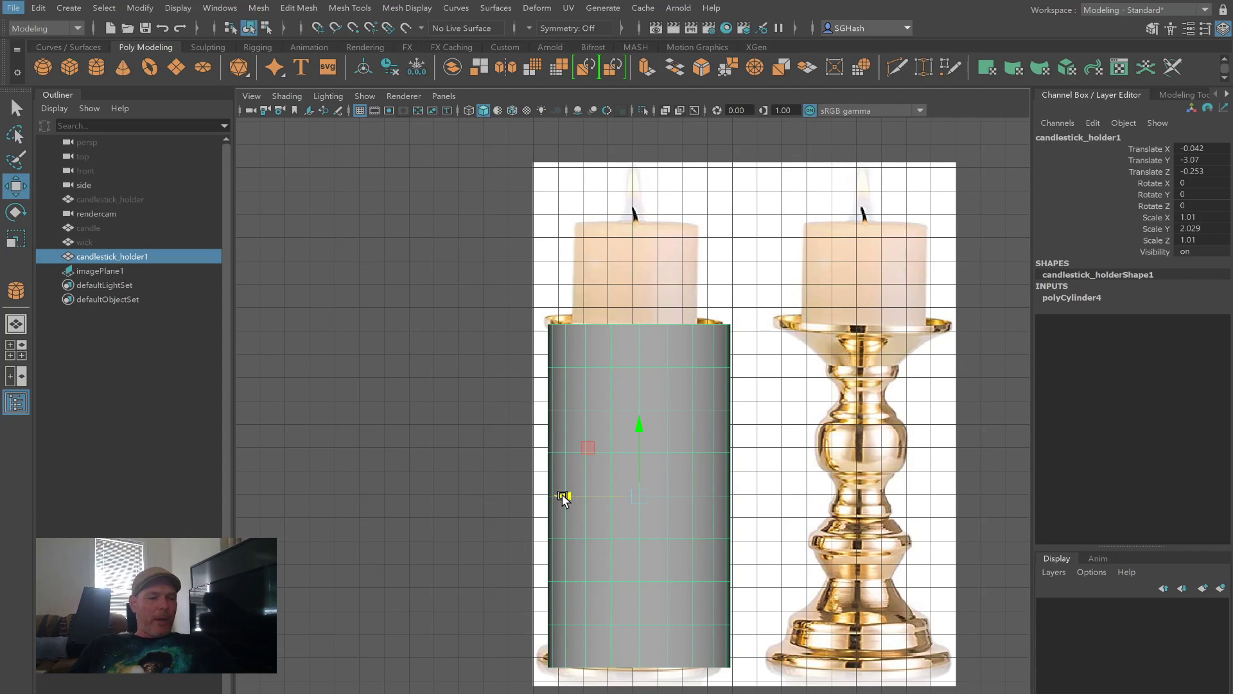
Step: Rename the image plane as candle reference
key("alt")
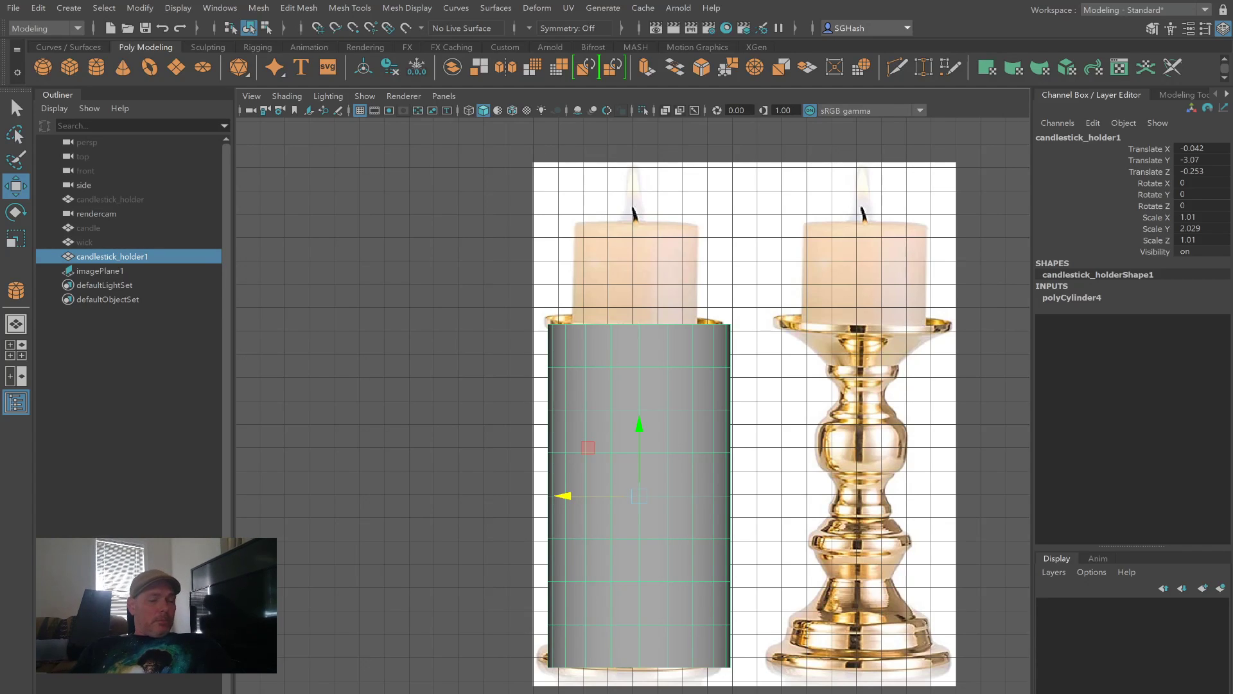
left_click(103, 269)
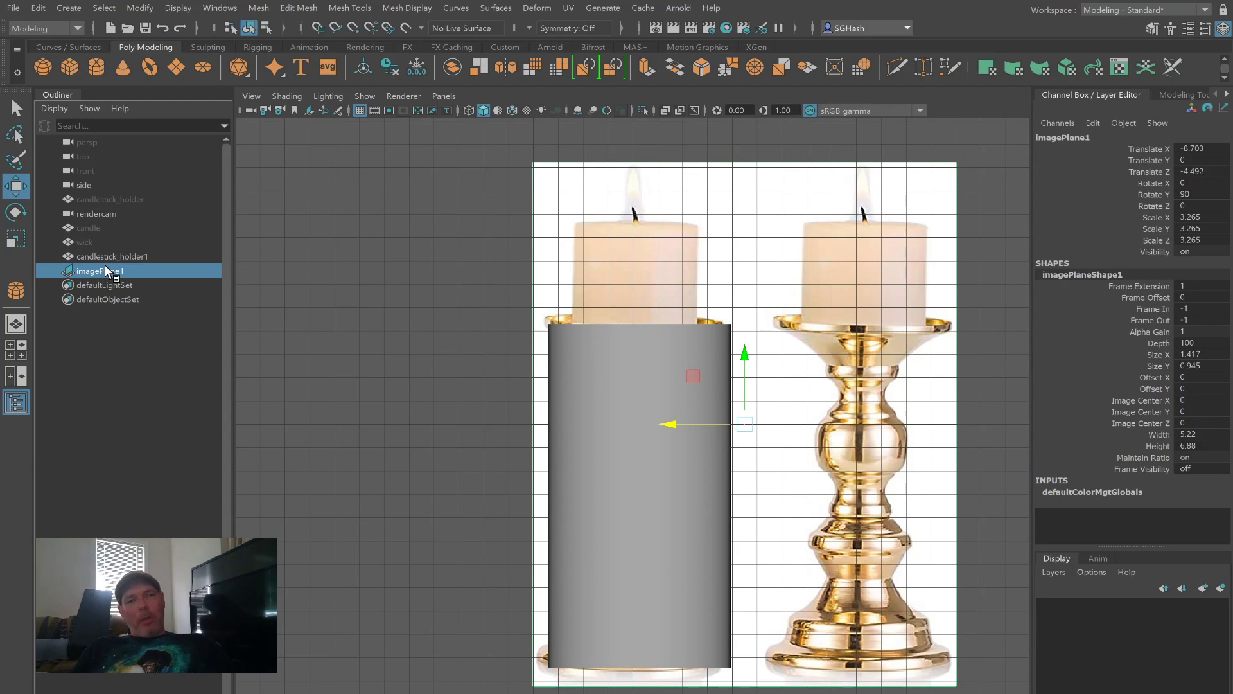
double_click(90, 272)
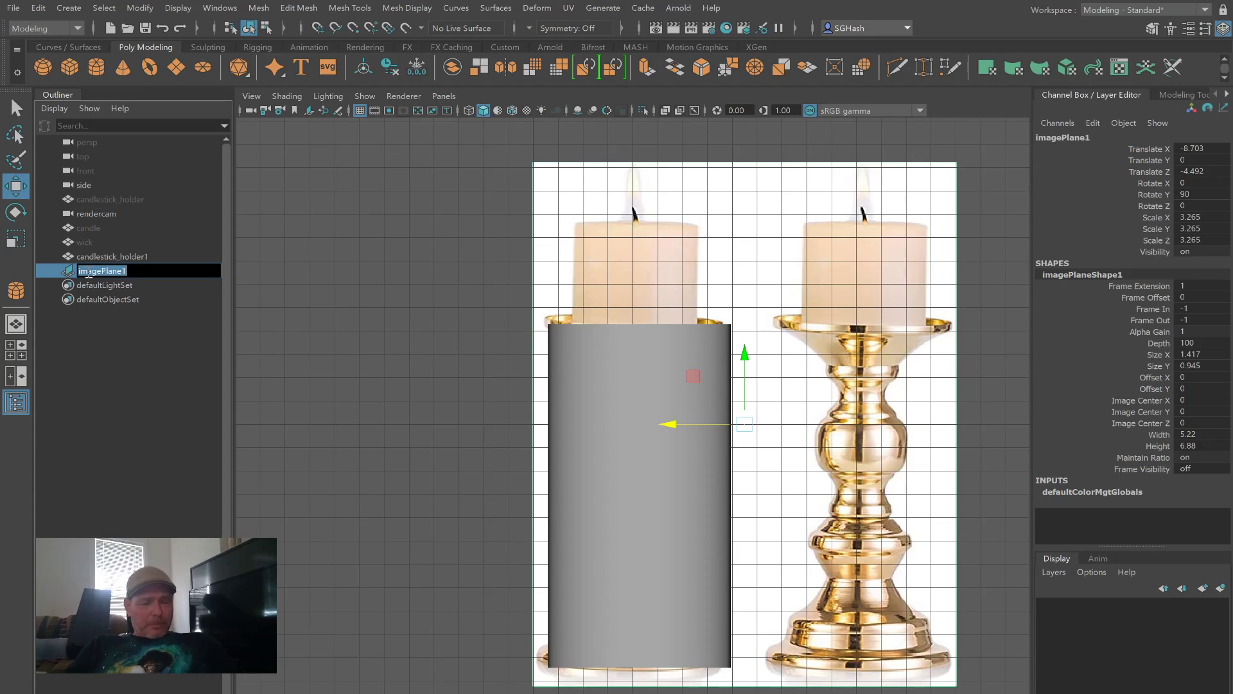
type("can")
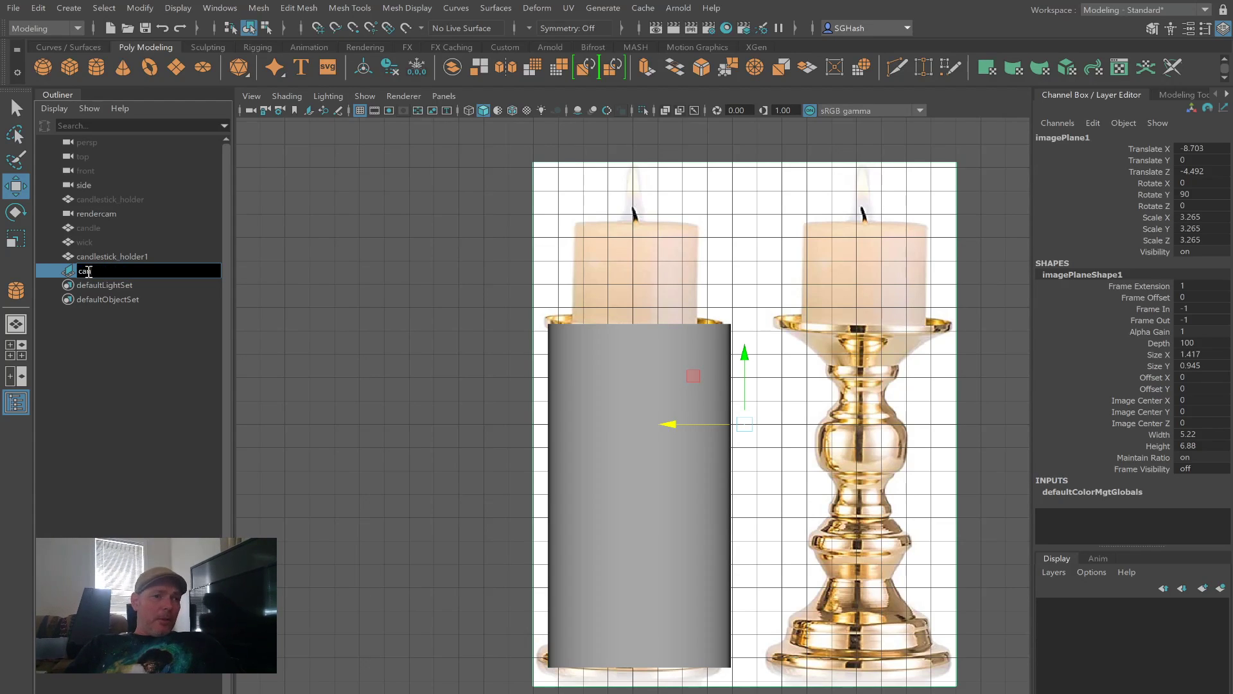
type("dle reference")
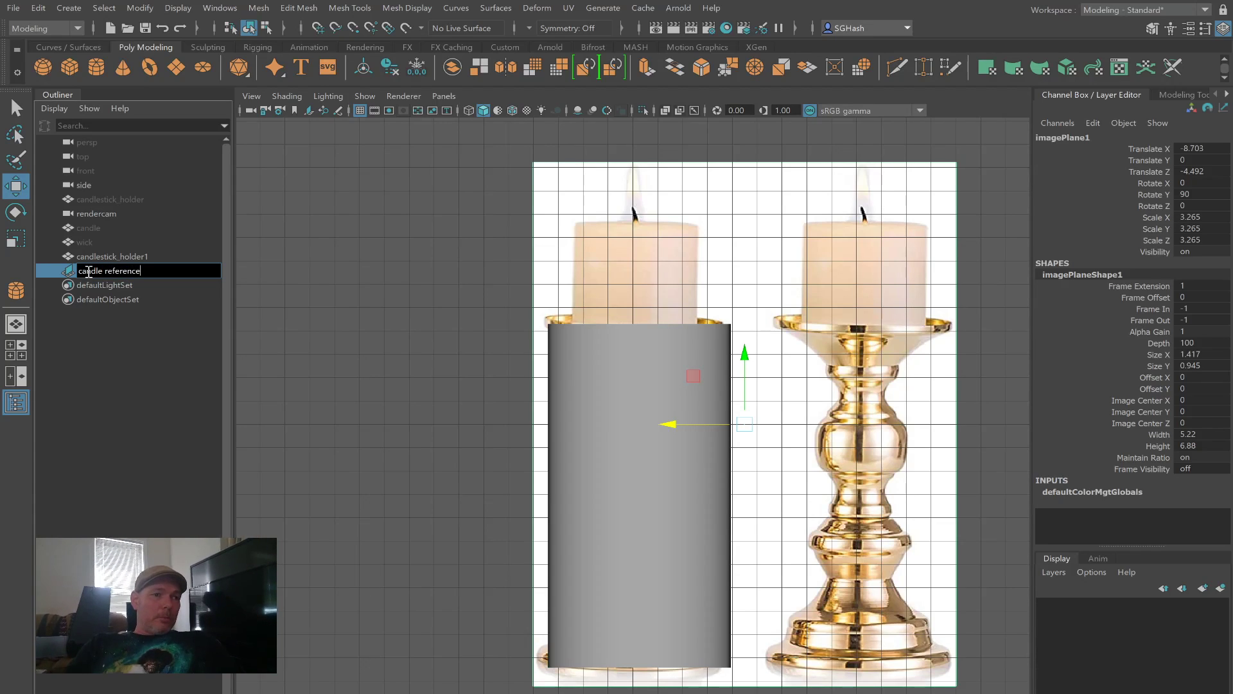
key("Return")
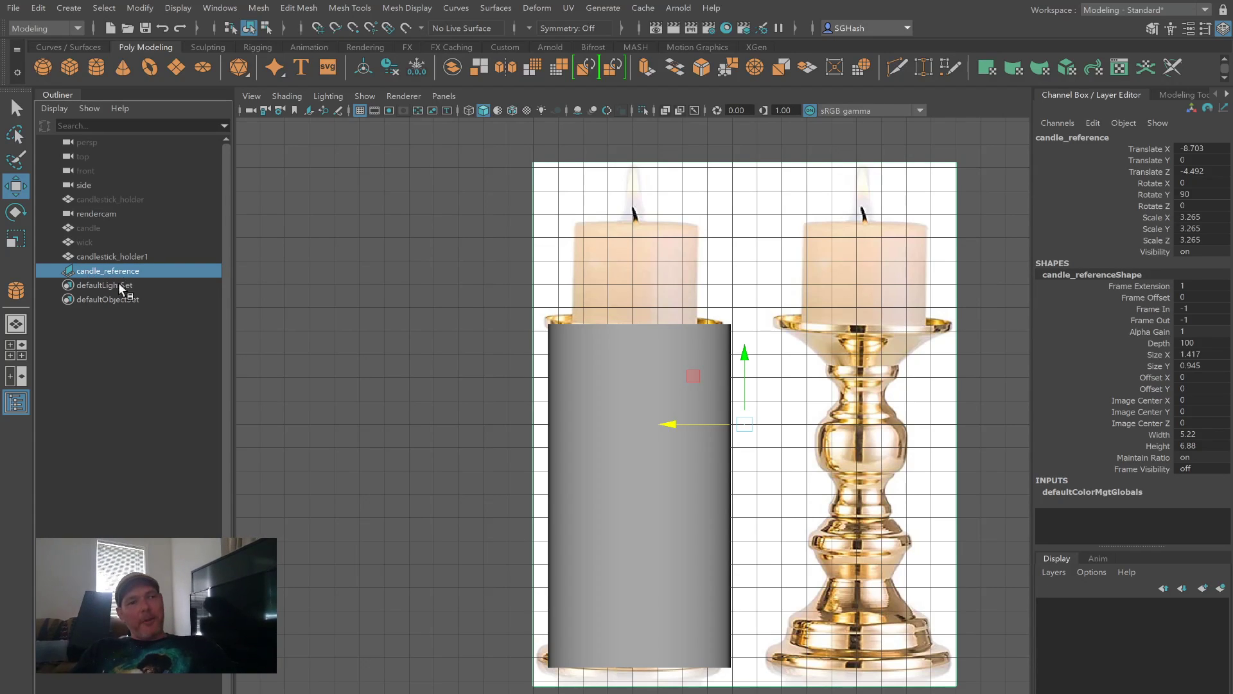
Step: Move the candle reference plane farther behind the cylinder, to about -8.959 in X, and return to the full-size side view
left_click(11, 345)
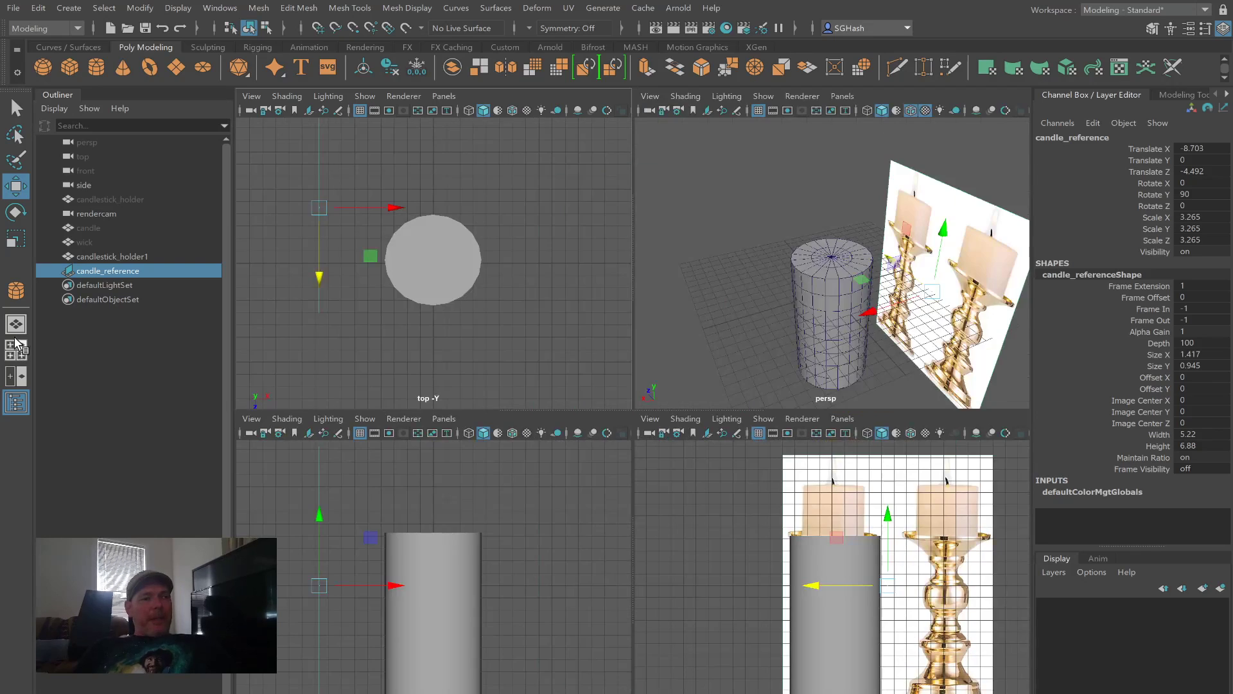
left_click(22, 345)
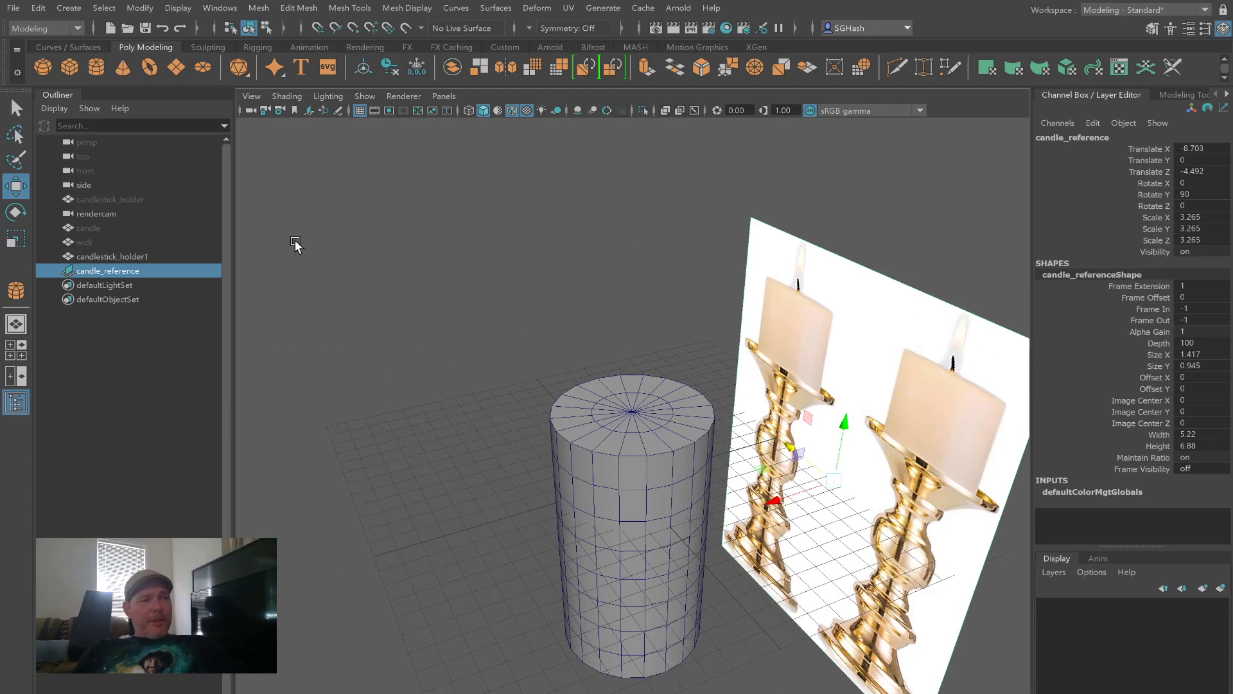
left_click(121, 367)
left_click(114, 270)
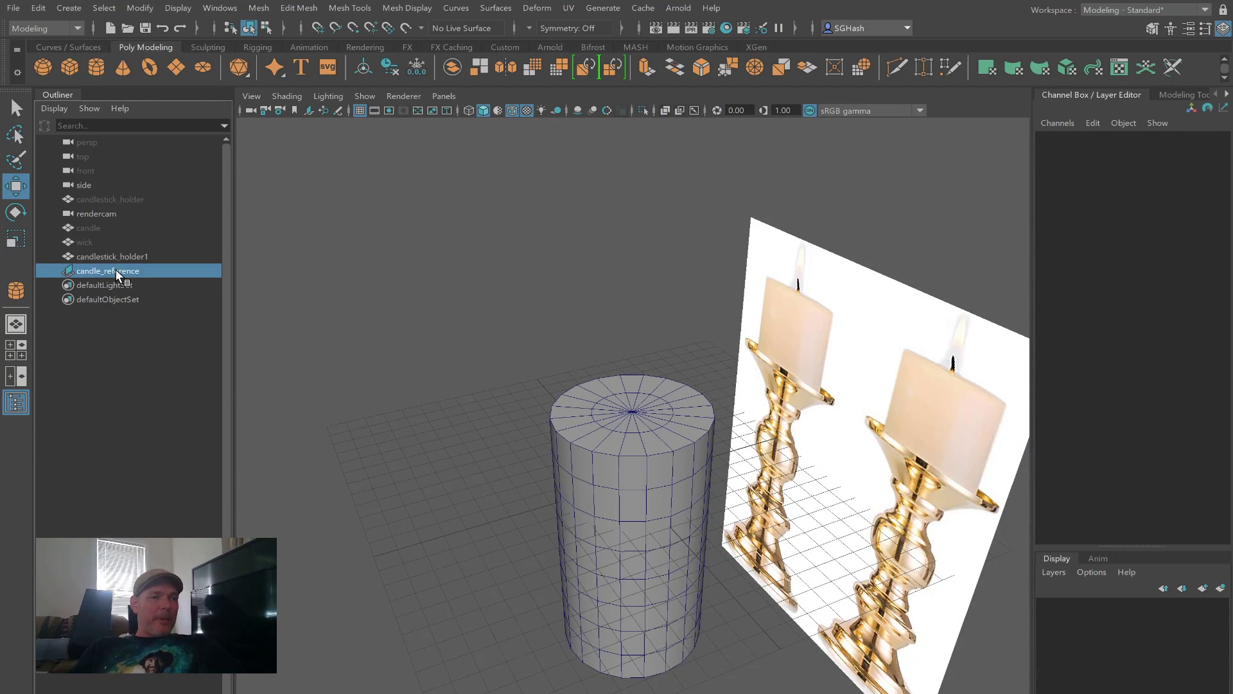
left_click_drag(775, 502, 796, 543)
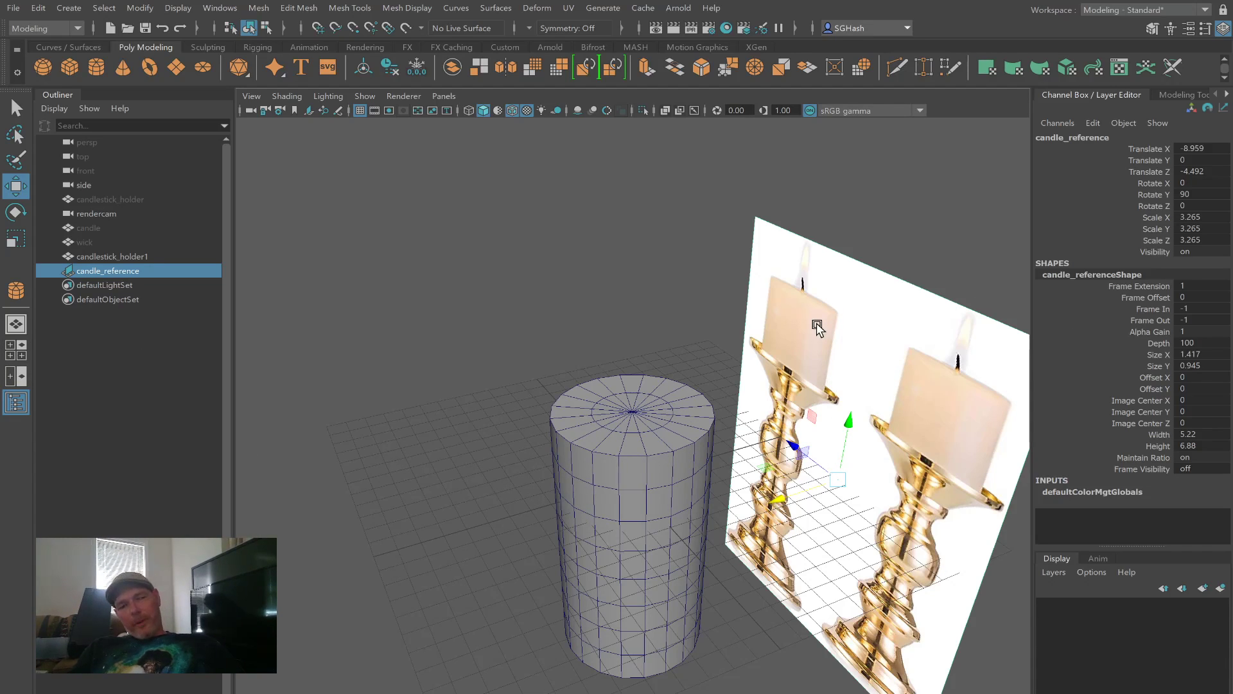
left_click(11, 356)
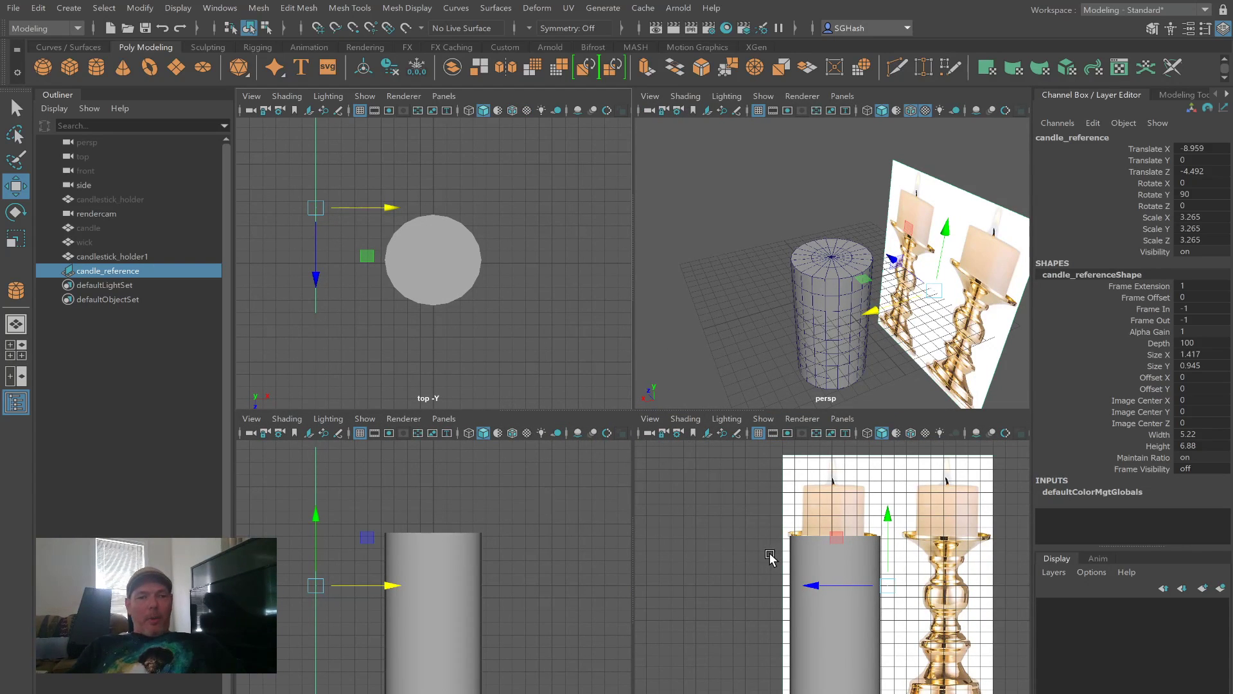
key("space")
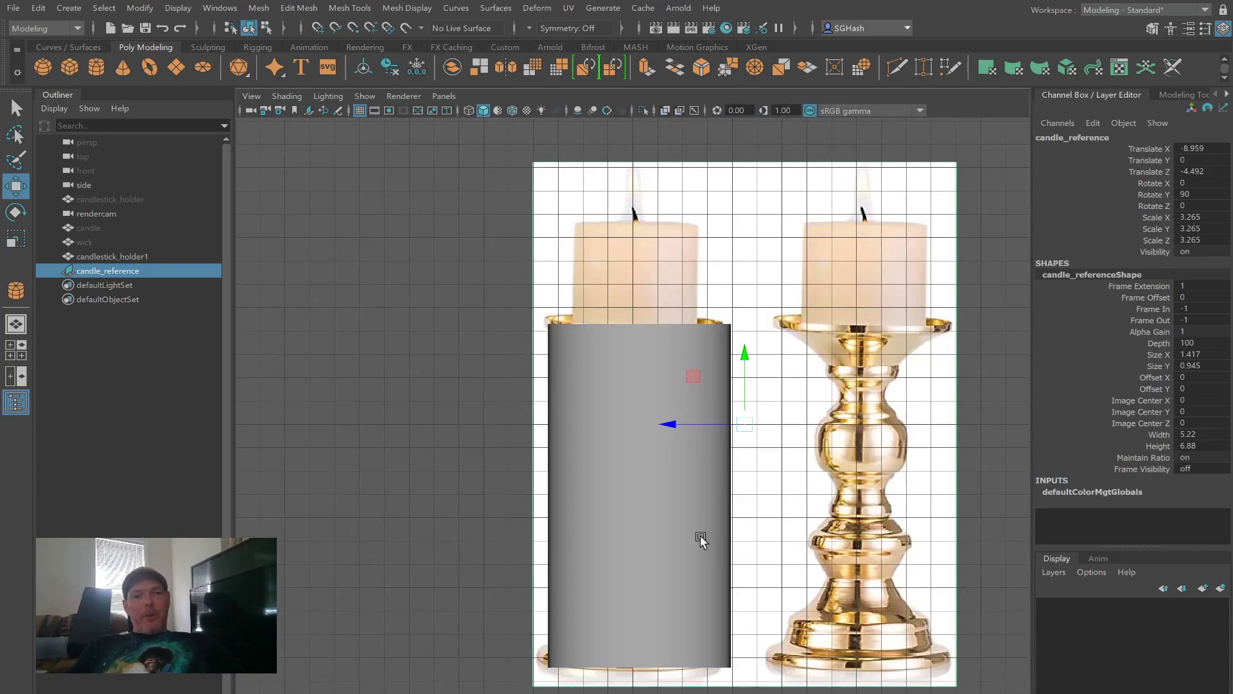
Step: Try to move and scale the cylinder's third row of vertices, undoing each change
left_click(627, 504)
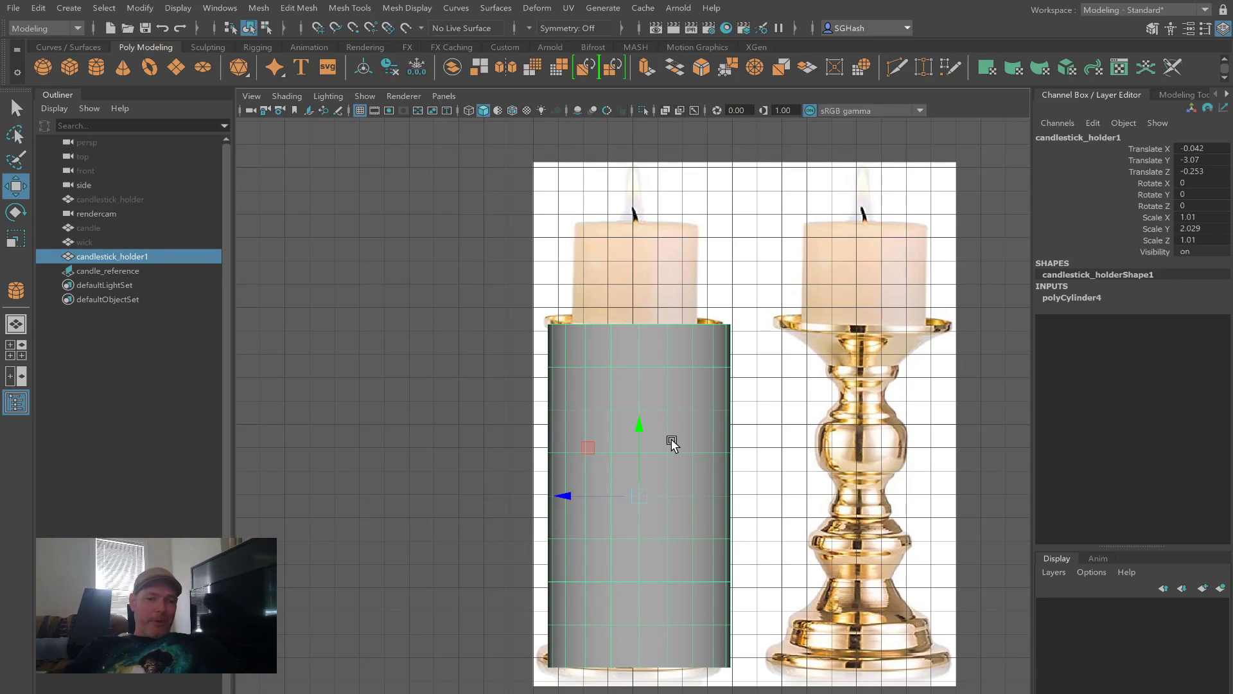
key("F9")
left_click_drag(518, 384, 735, 433)
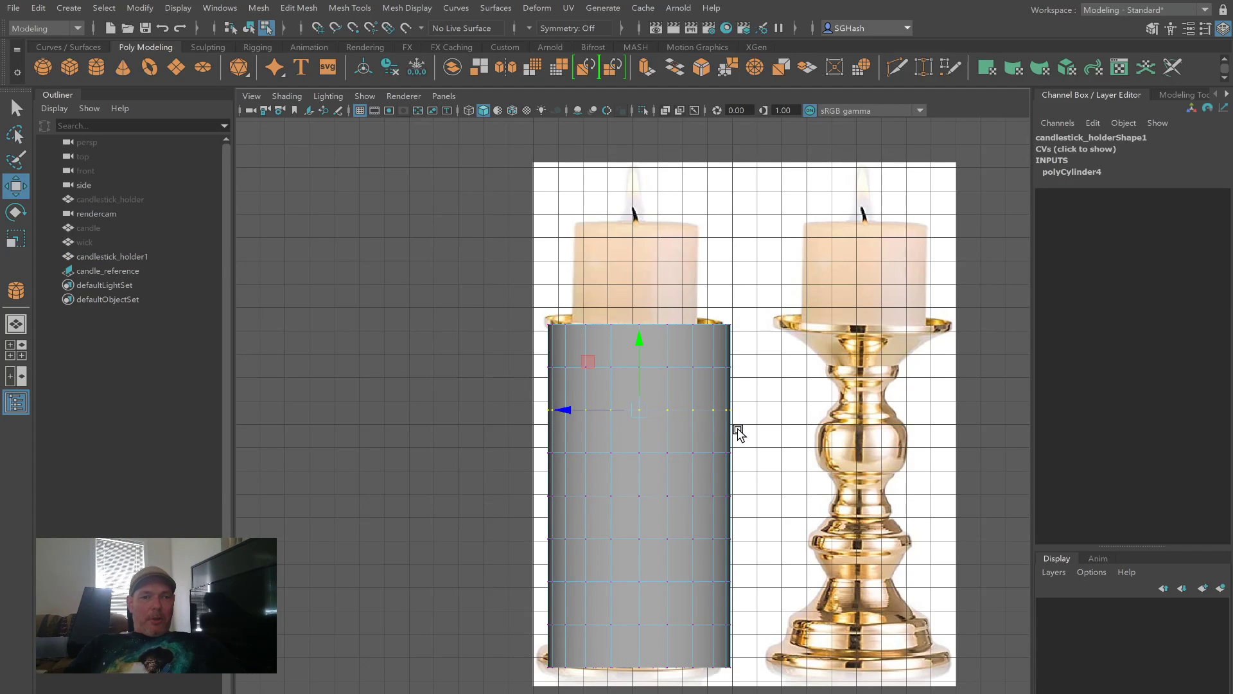
left_click_drag(635, 412, 564, 429)
key("ctrl+z")
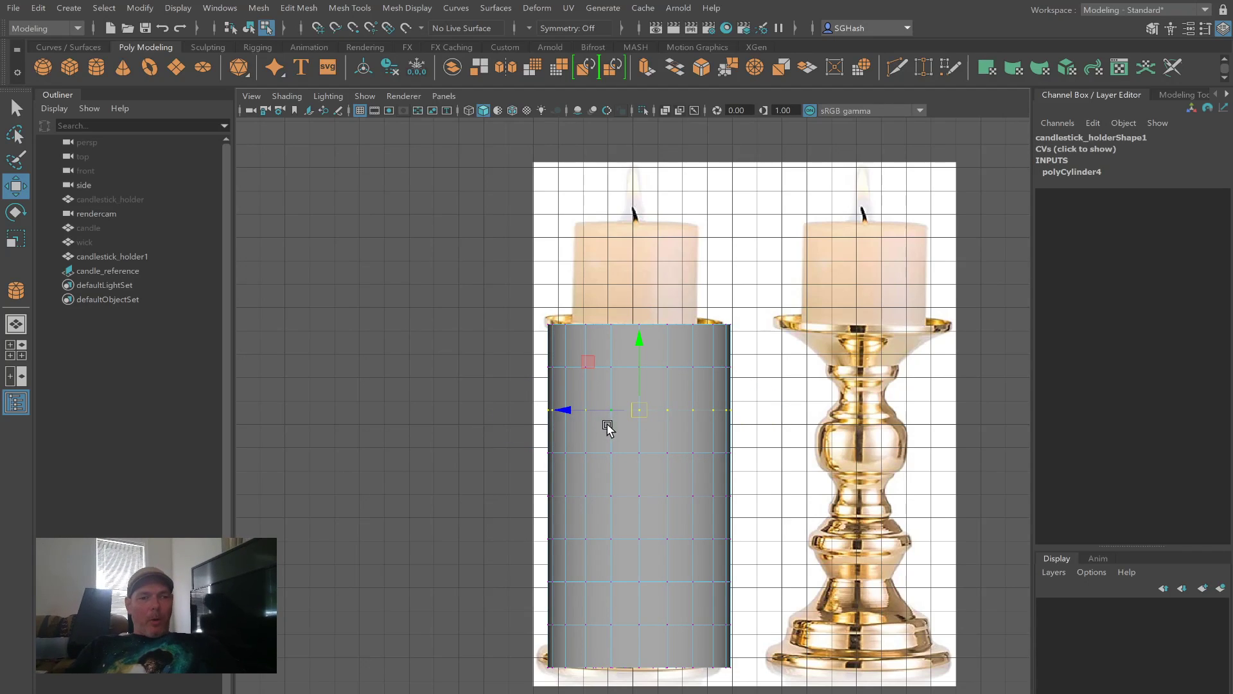
key("r")
left_click_drag(636, 411, 588, 414)
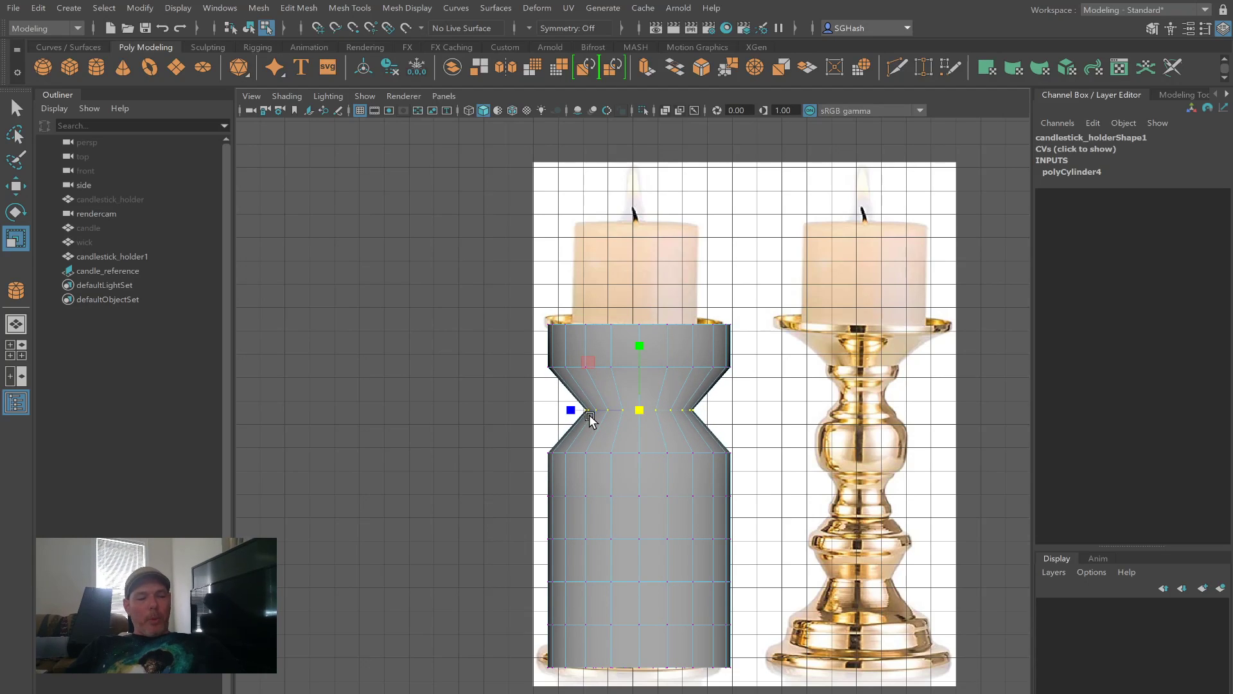
key("ctrl+z")
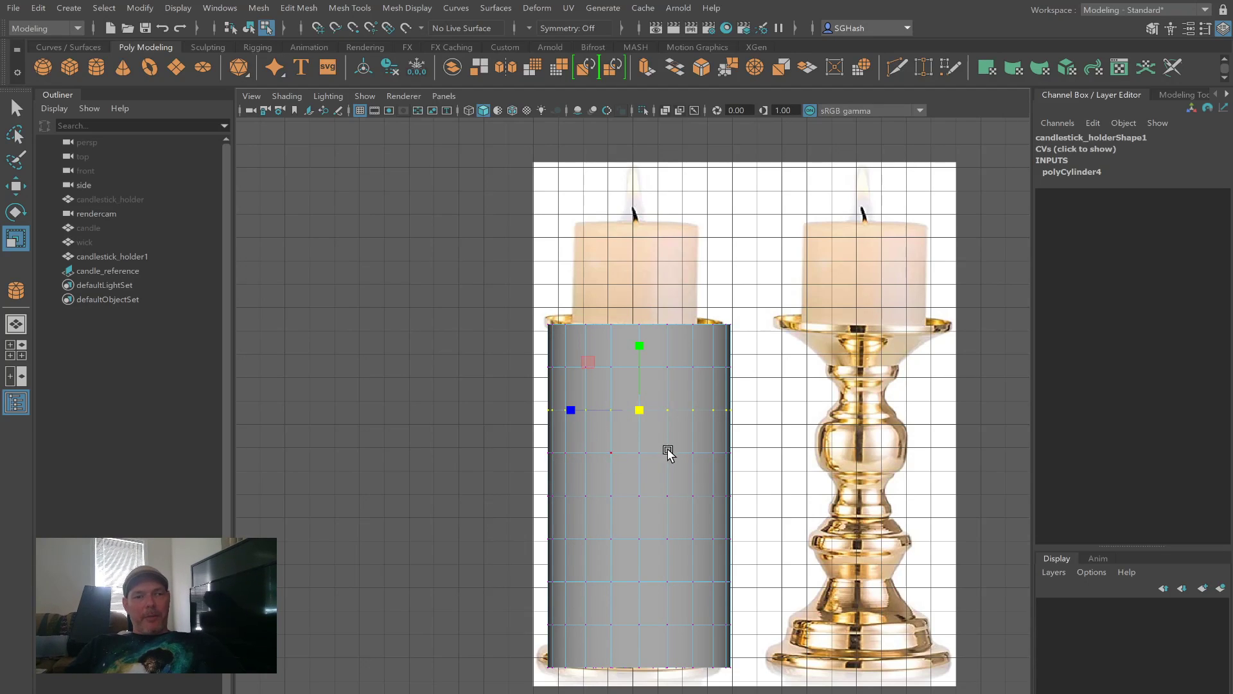
Step: Lower the first edge loop beneath the cylinder's top slightly and scale it in to the holder's upper neck in the reference
left_click(588, 486)
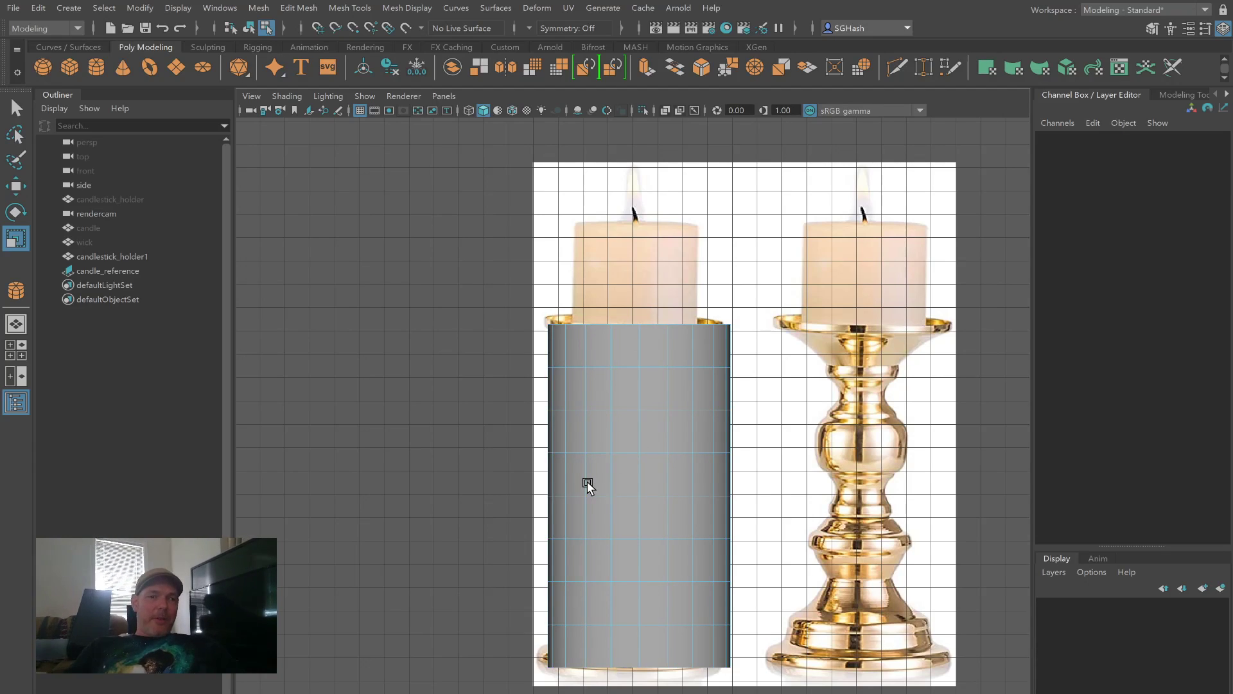
left_click(650, 409)
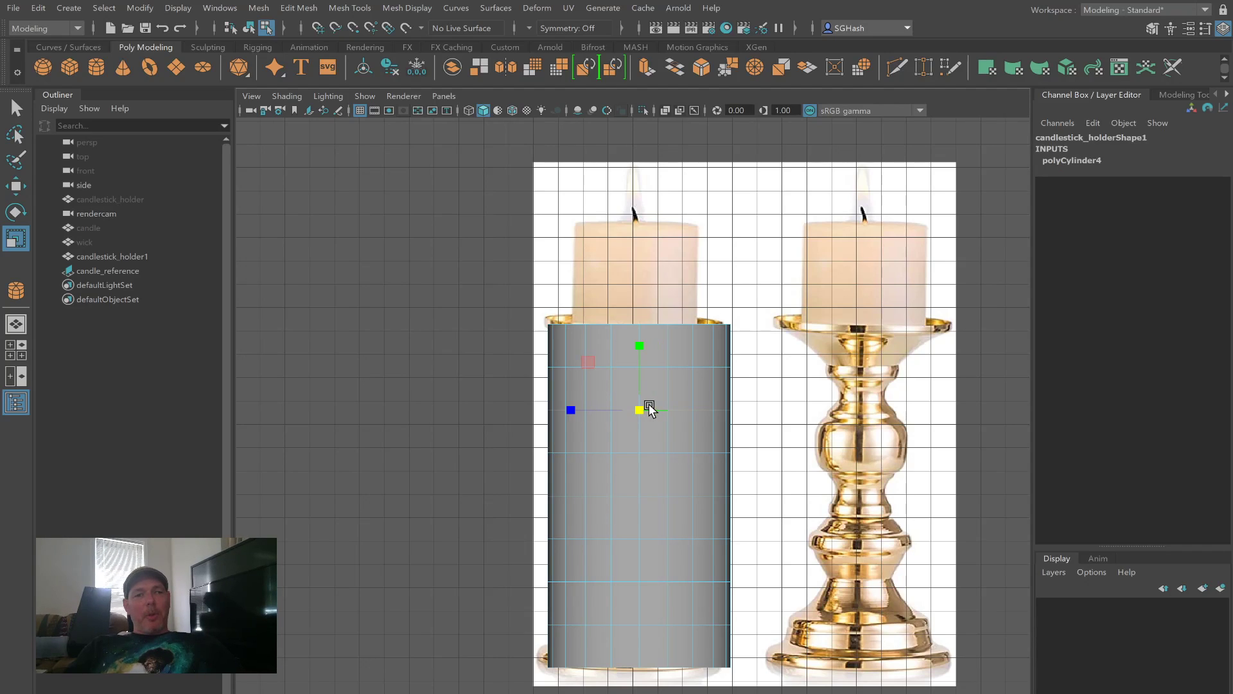
key("q")
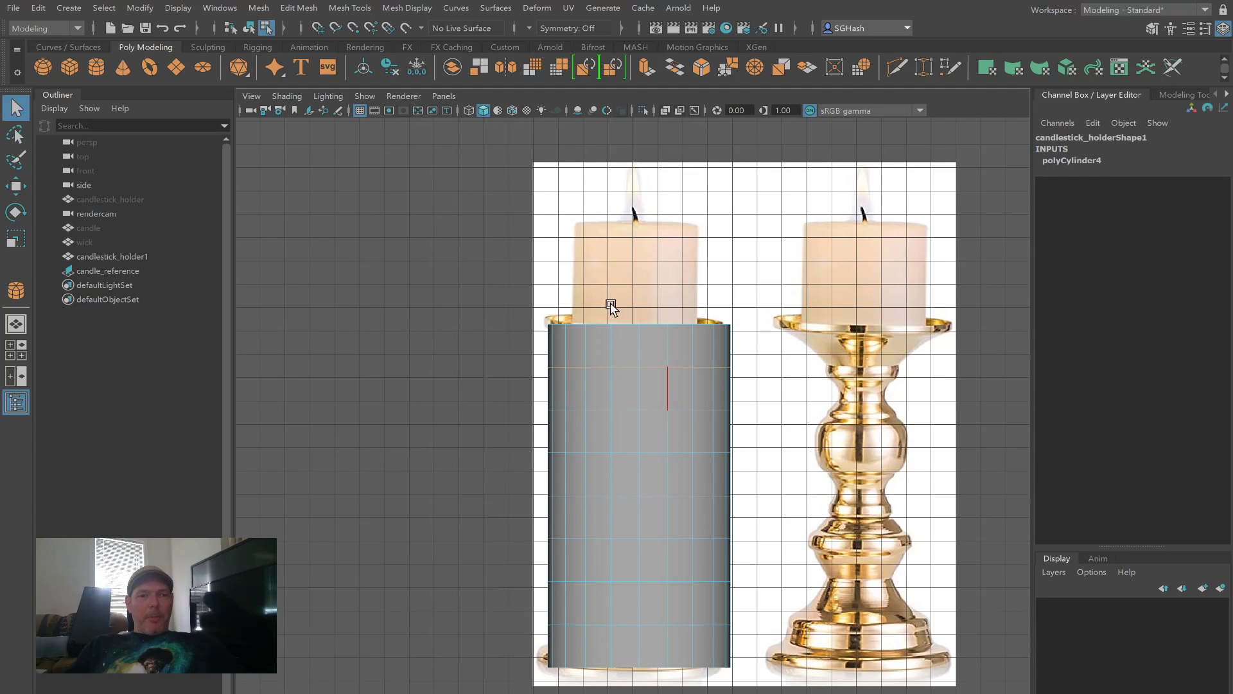
key("w")
left_click_drag(640, 299, 637, 300)
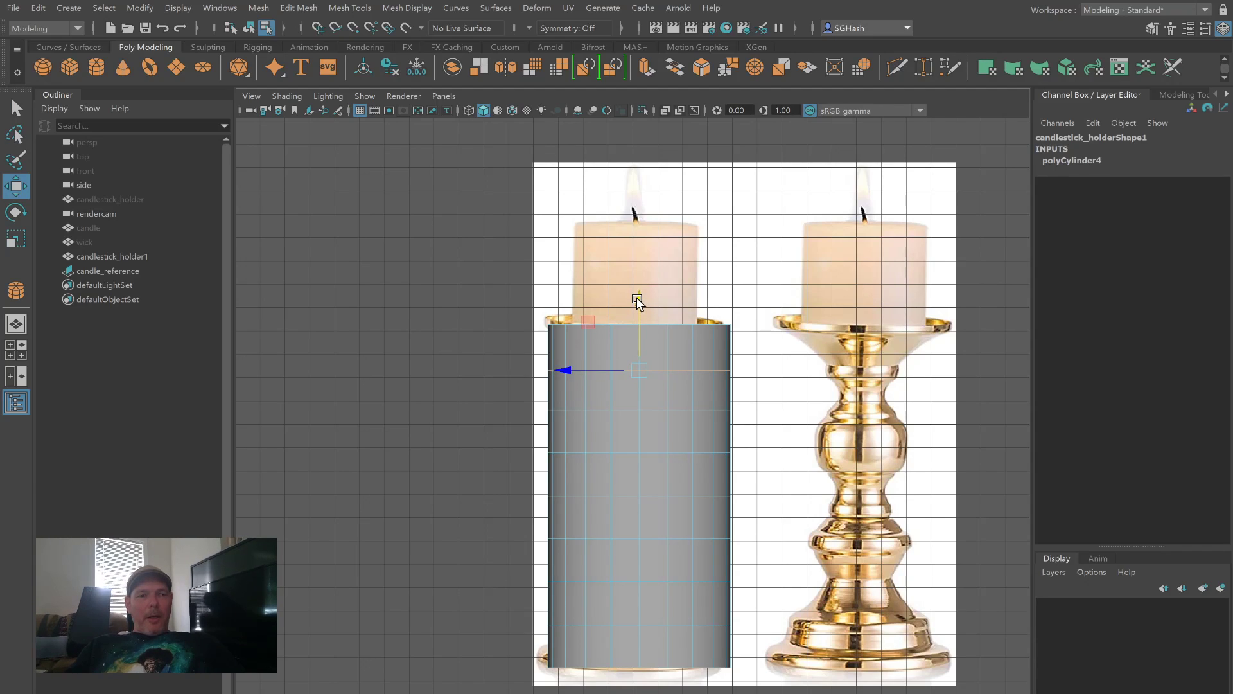
key("r")
left_click_drag(639, 372, 568, 388)
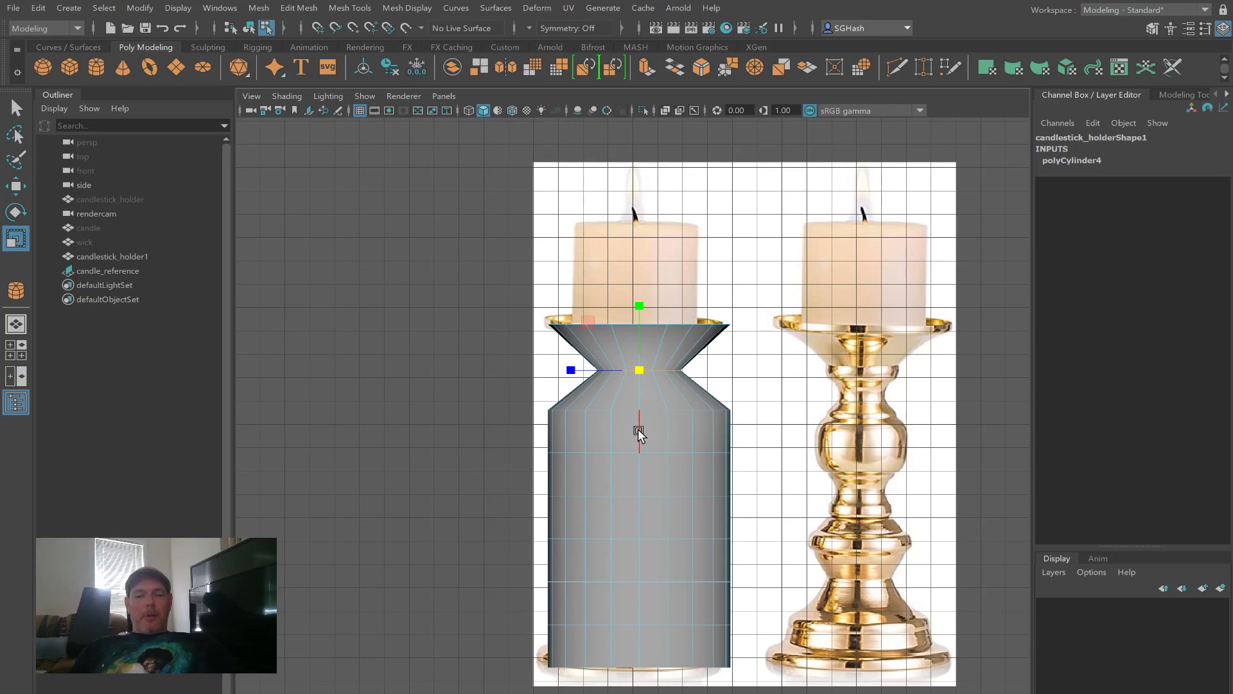
Step: Scale the second edge loop in to match the neck, and the third to the width of the reference's round bulge
key("Down")
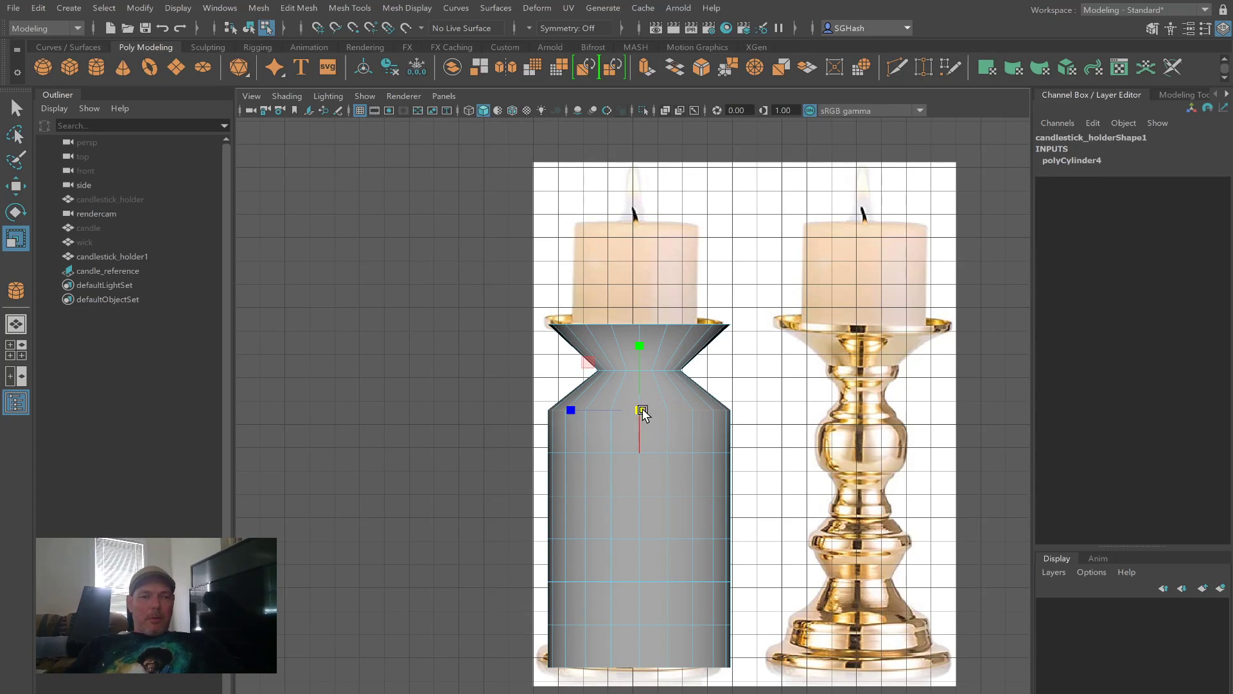
left_click_drag(638, 409, 566, 421)
key("Up")
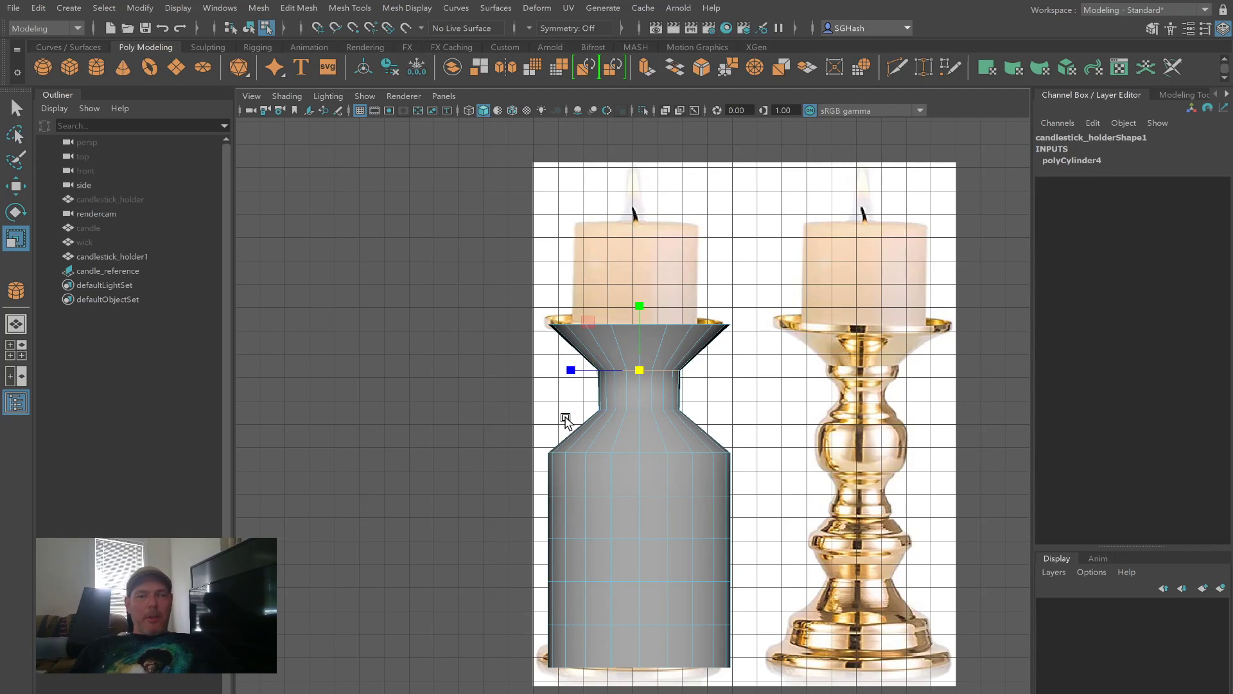
key("Down")
key("Down")
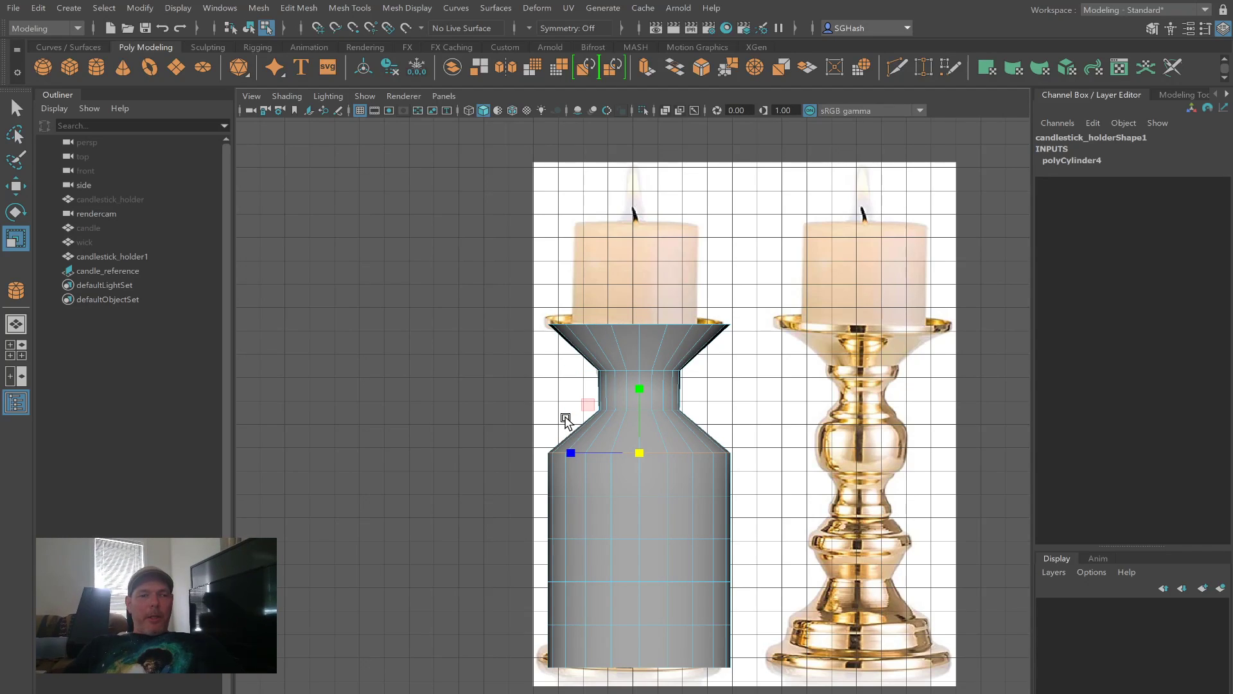
left_click_drag(639, 455, 587, 458)
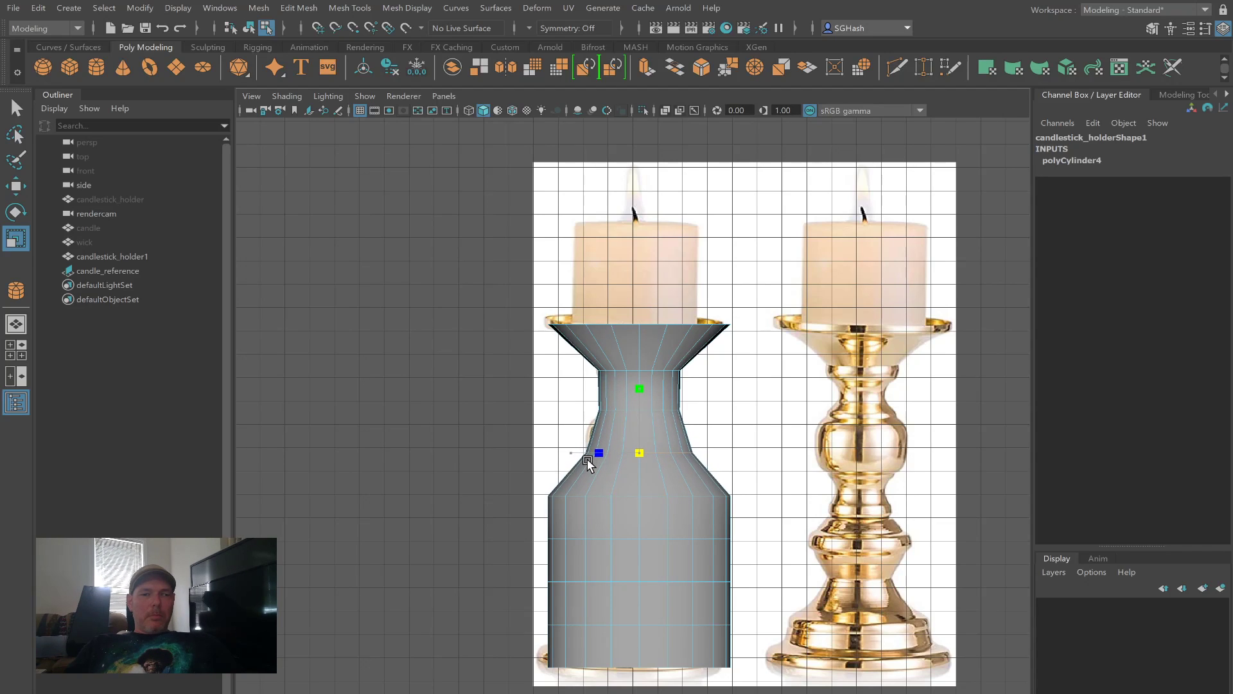
Step: Scale the fourth edge loop in to the narrow waist below the bulge, and the fifth to the lower ring's width
key("Down")
left_click_drag(639, 498, 558, 526)
key("Down")
left_click_drag(640, 537, 591, 550)
key("ctrl+z")
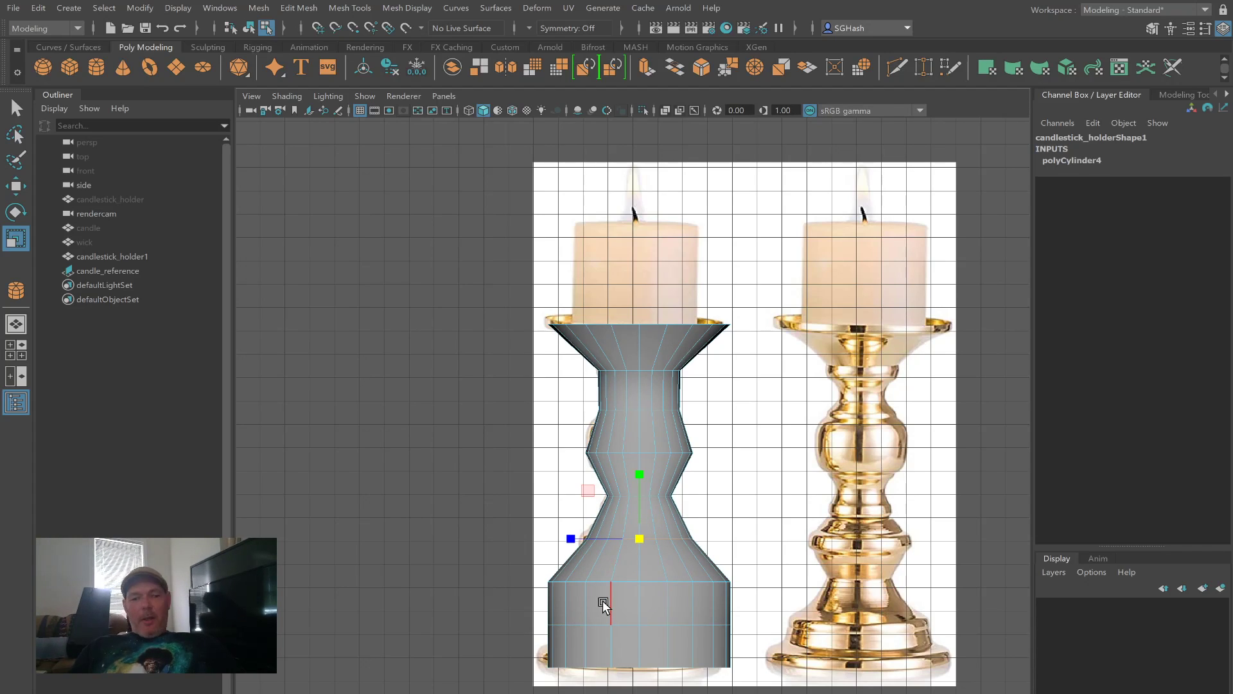
key("Up")
key("Down")
key("Down")
key("Up")
key("Up")
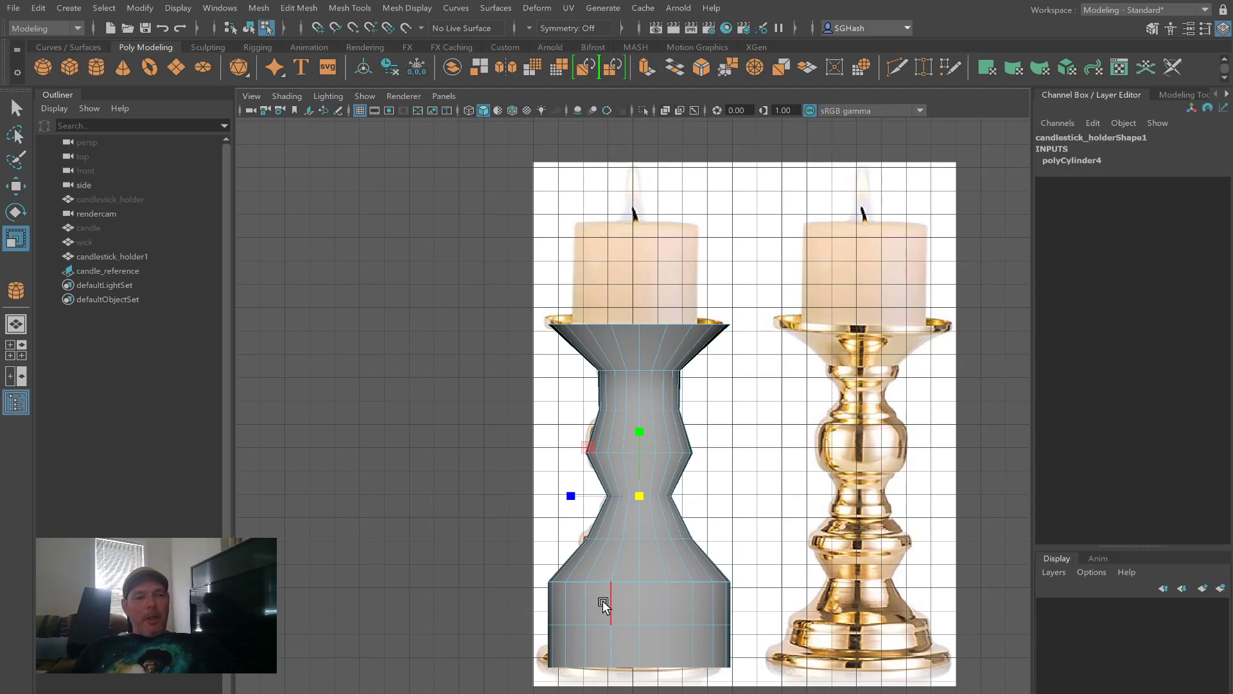
key("q")
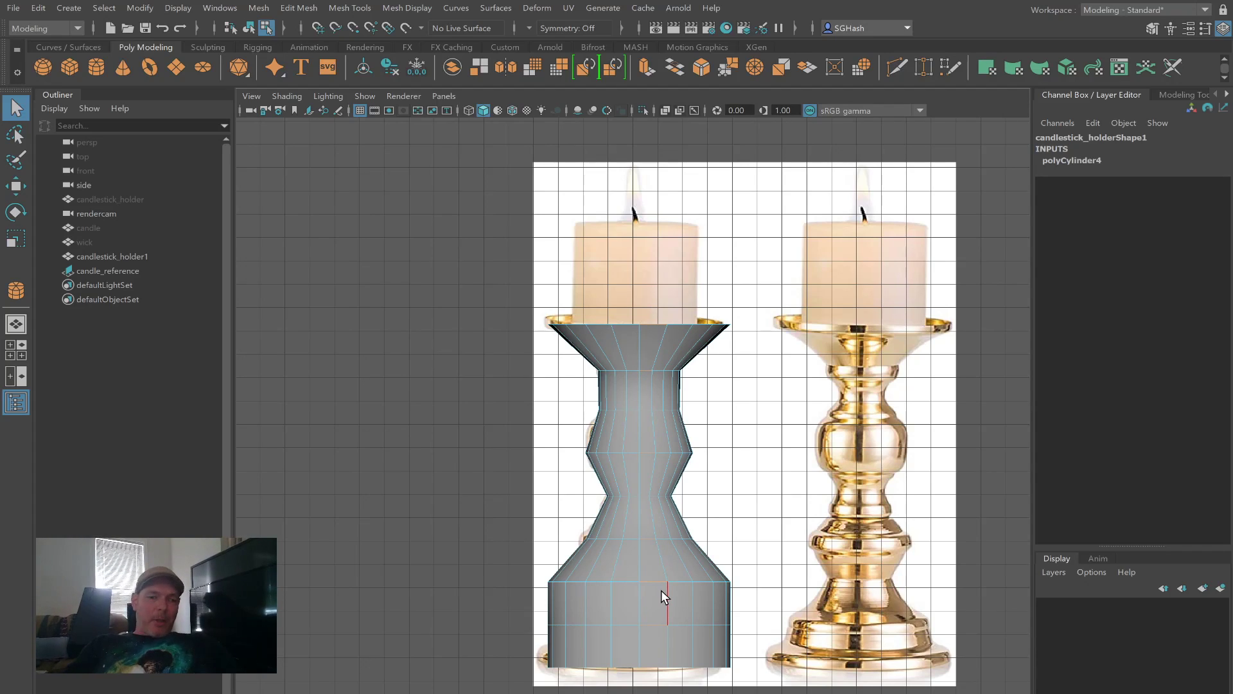
key("F9")
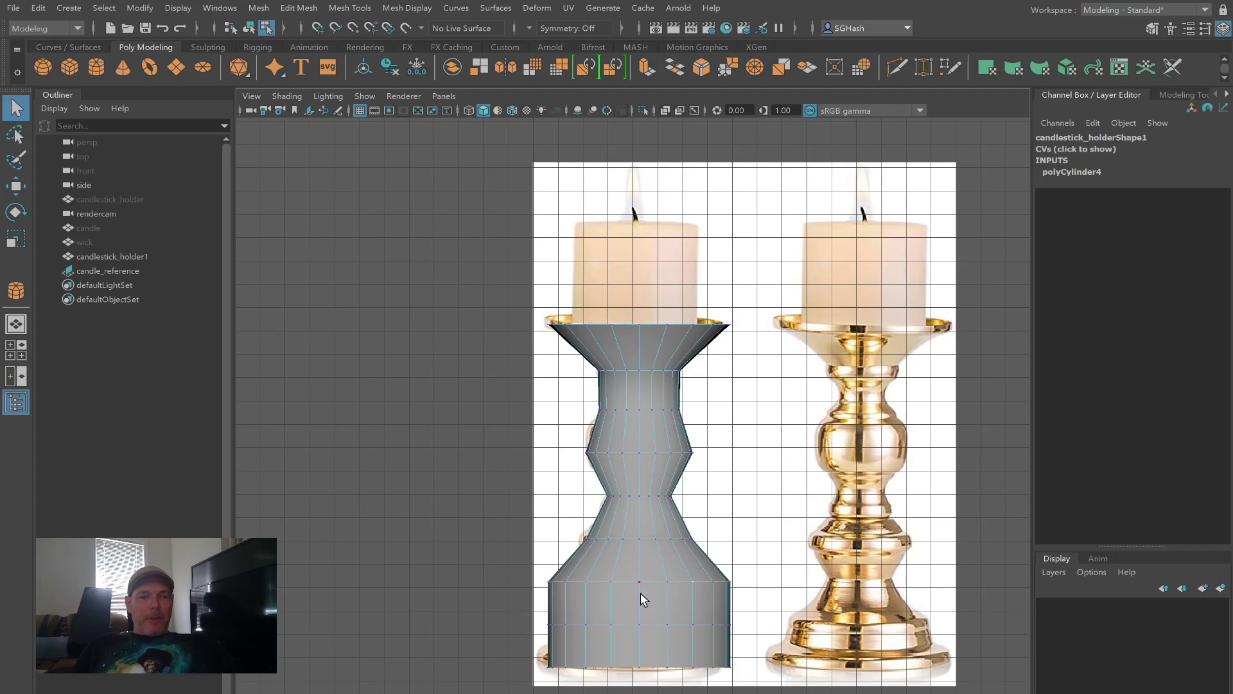
key("Left")
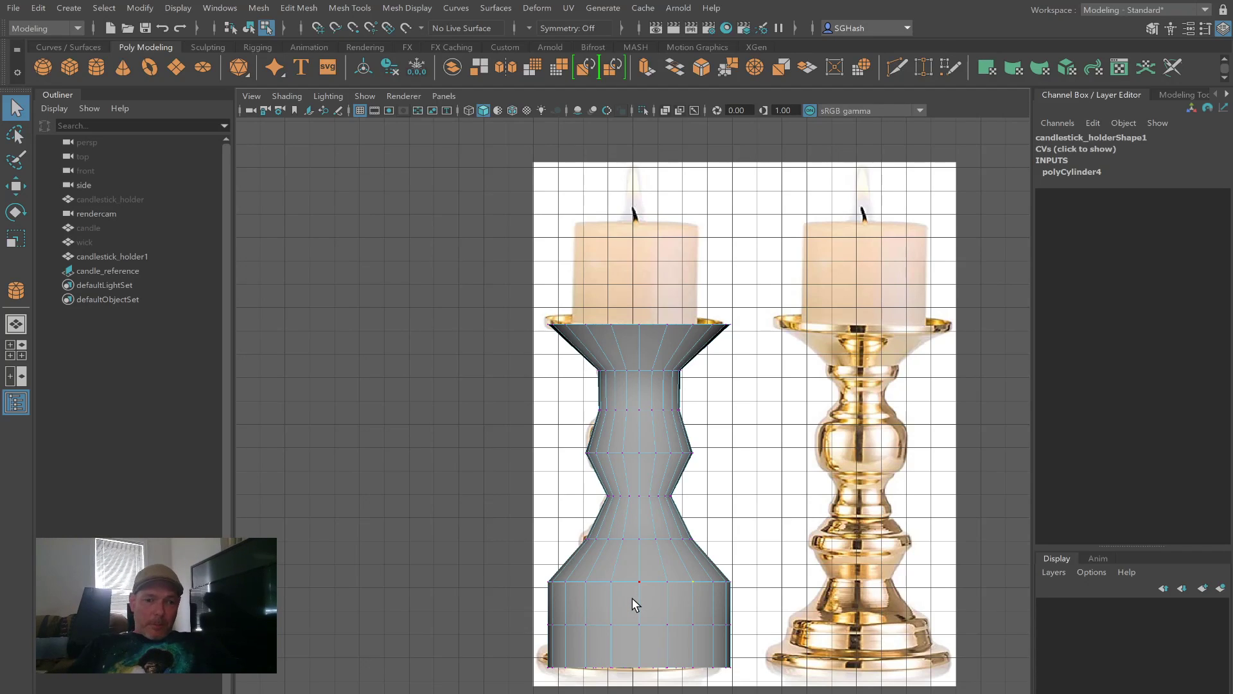
Step: Scale the sixth edge loop beneath the top in to the neck above the holder's base
right_click_drag(623, 632, 623, 595)
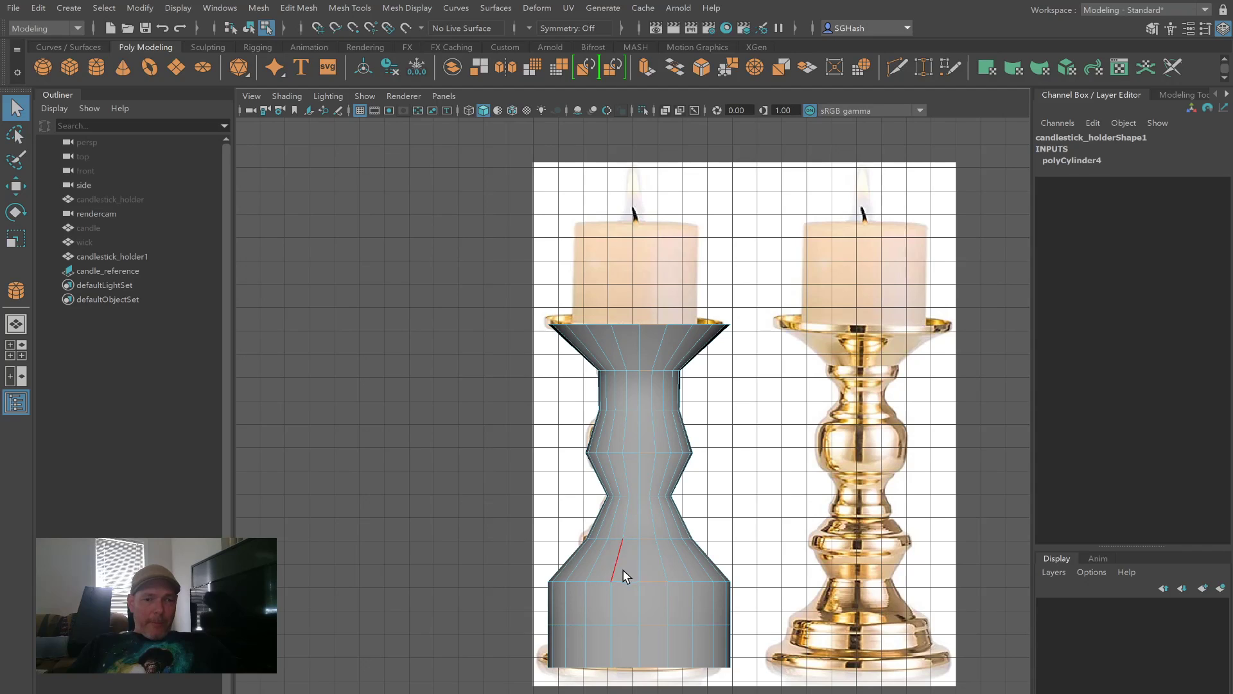
double_click(616, 581)
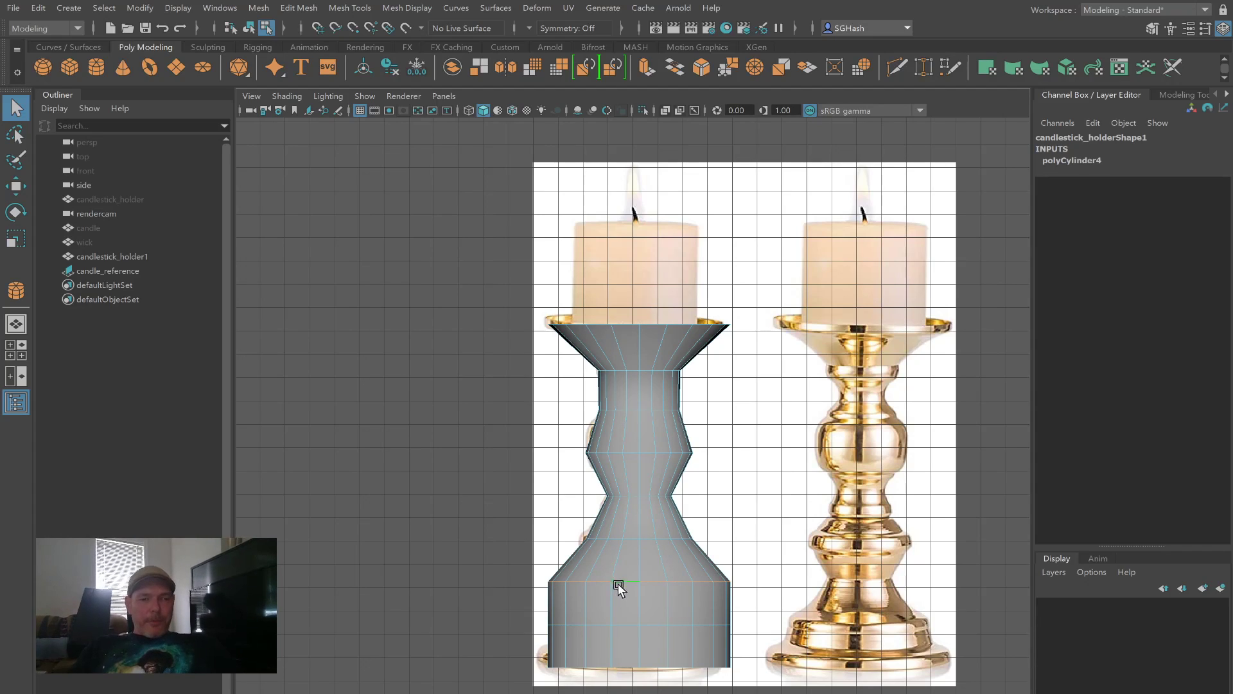
key("r")
left_click_drag(640, 581, 569, 592)
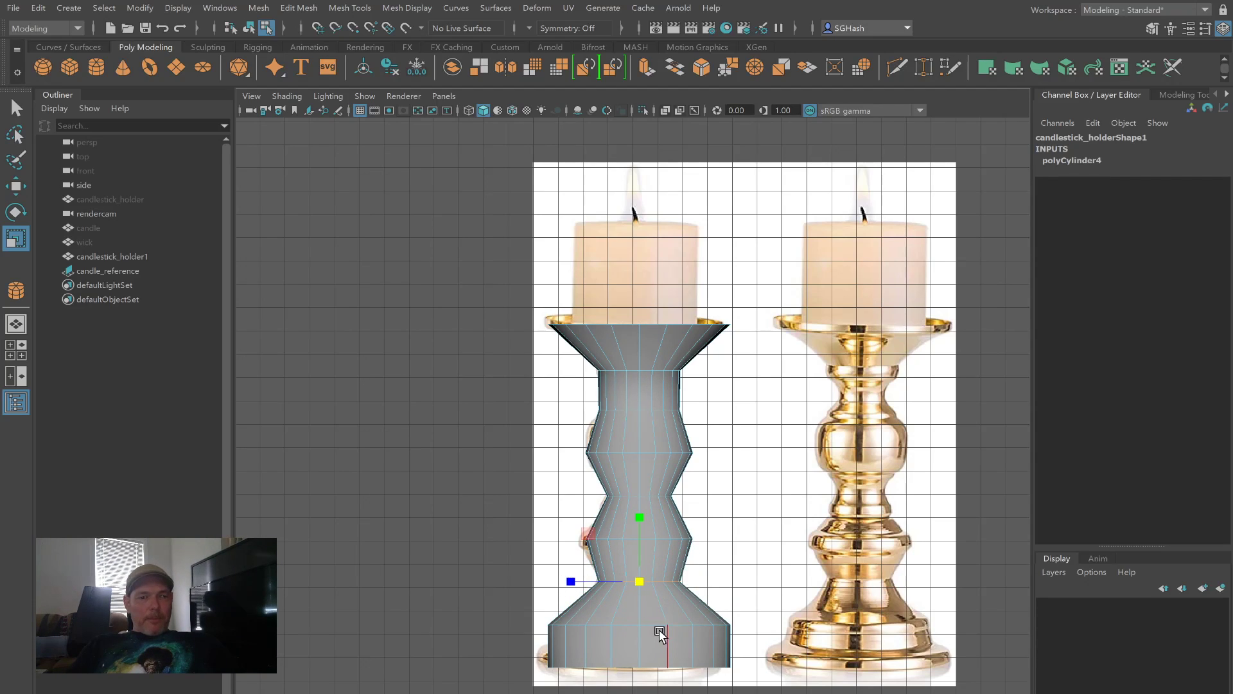
Step: Scale the lowest edge loop above the cylinder's bottom edge in slightly to taper the holder's base
double_click(655, 625)
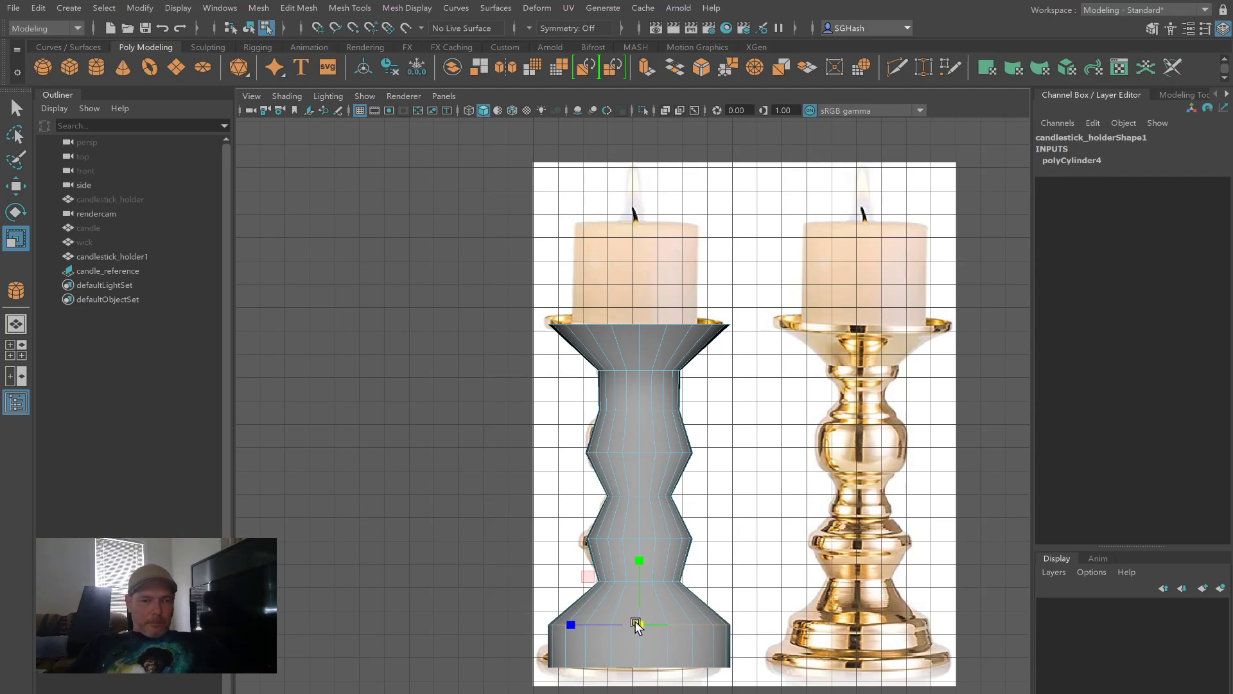
mouse_move(629, 626)
left_mouse_down()
mouse_move(585, 623)
mouse_move(637, 632)
left_mouse_up()
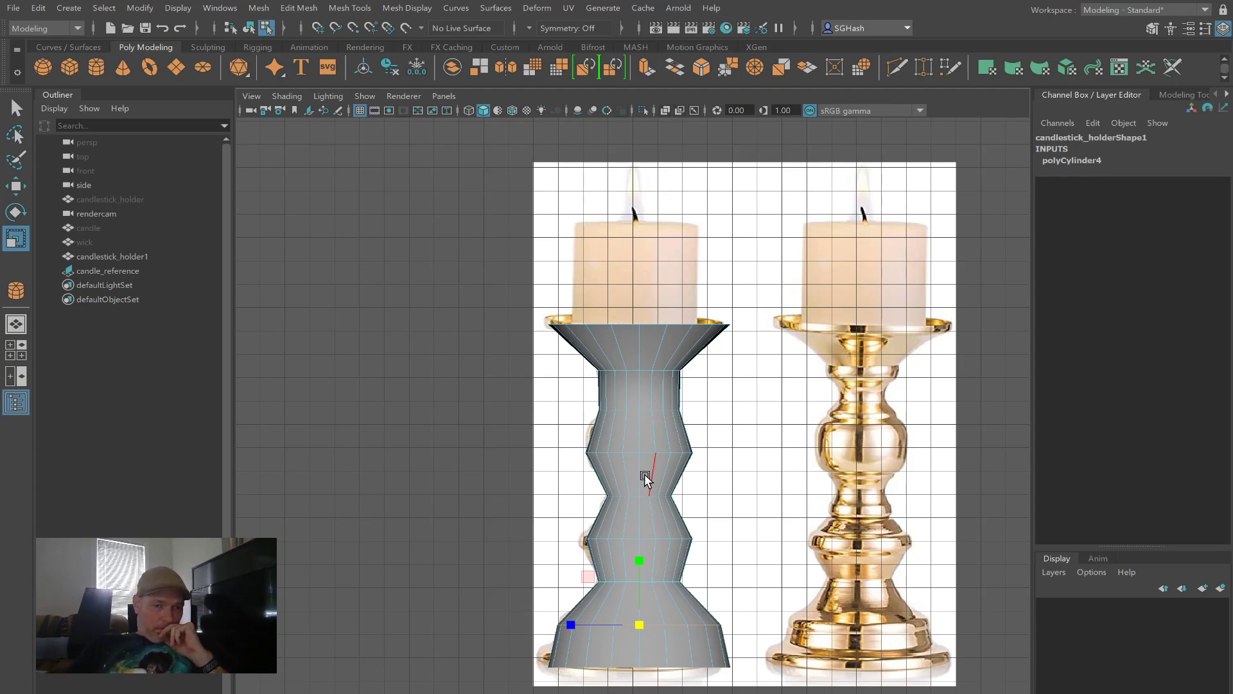
Step: Try stretching the bulge's edge loop along the Z axis only, inspect it in the perspective view, and undo the stretch
left_click(649, 454)
double_click(649, 454)
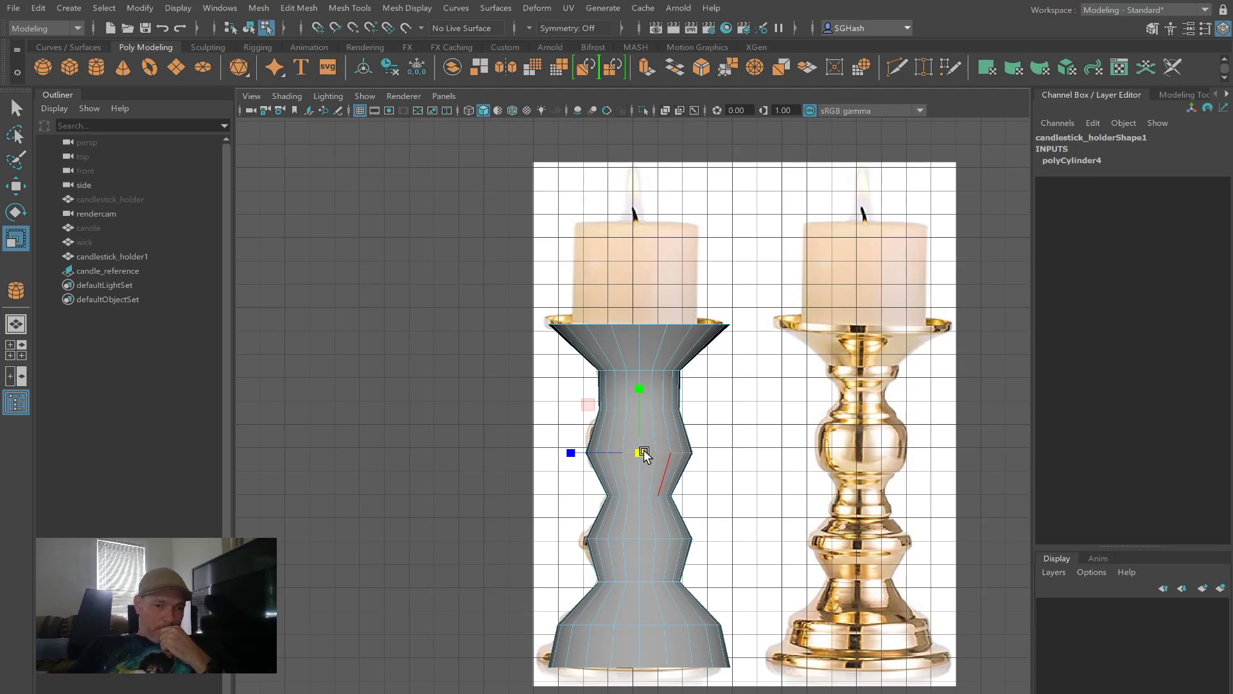
mouse_move(639, 451)
left_mouse_down()
mouse_move(614, 464)
mouse_move(634, 459)
left_mouse_up()
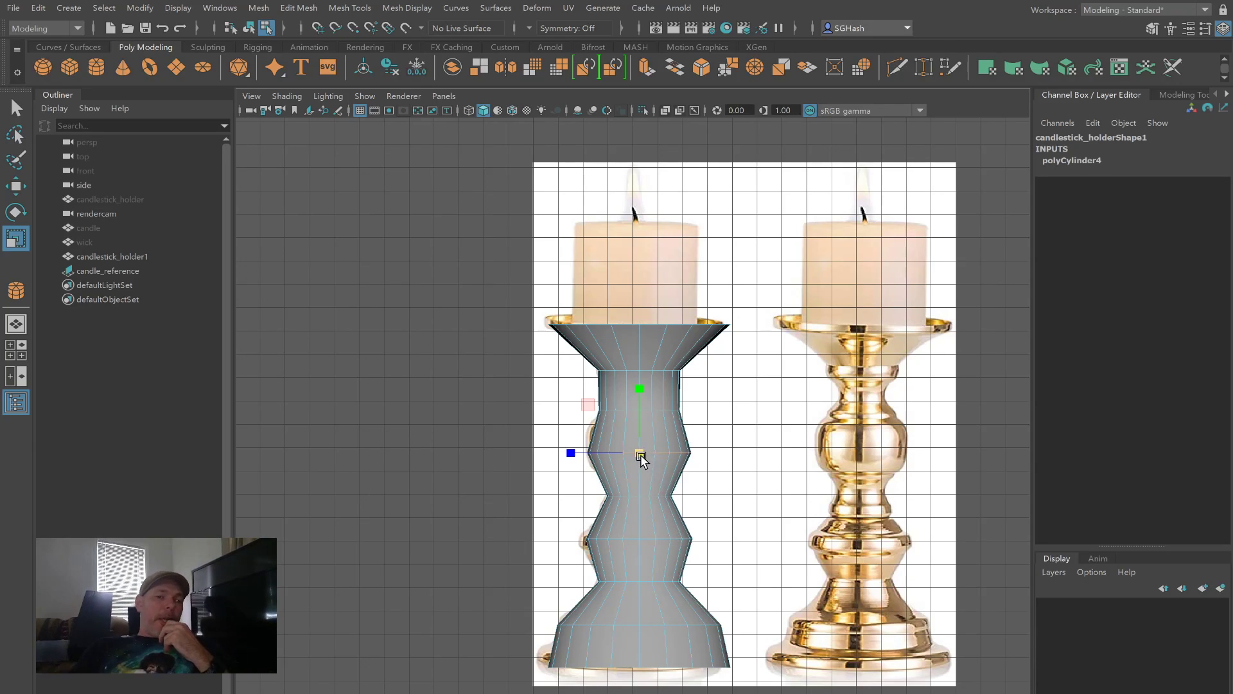
left_click_drag(639, 454, 478, 456)
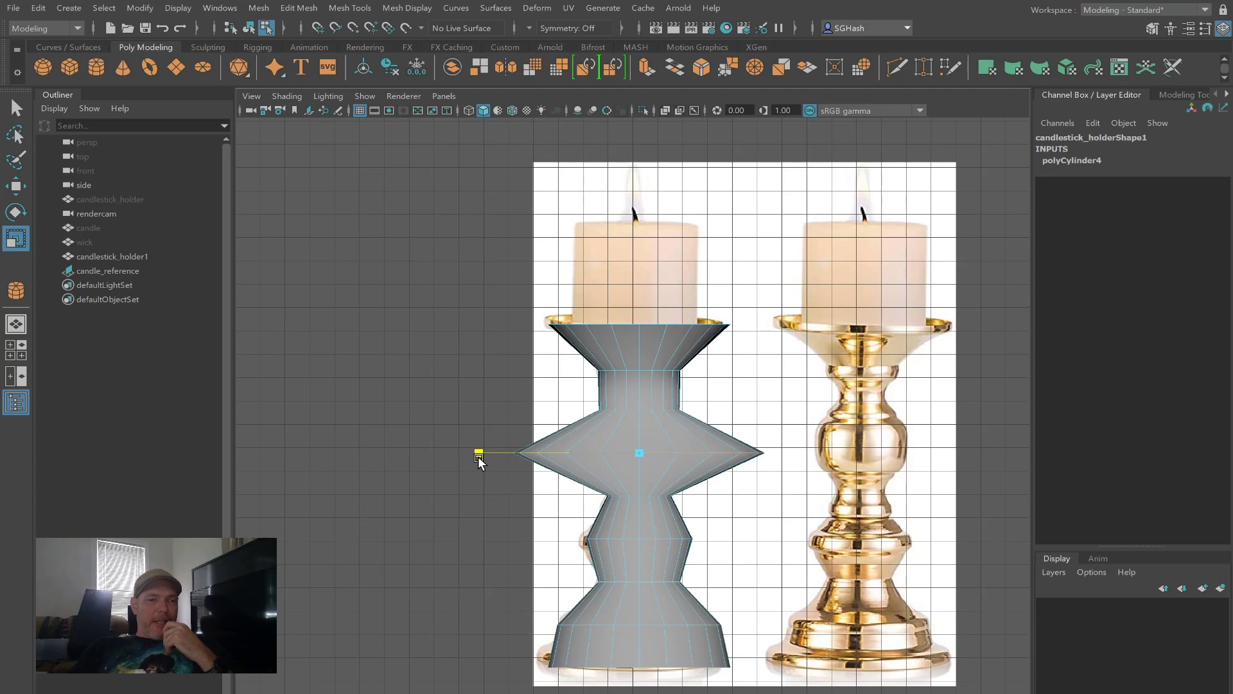
left_click(16, 323)
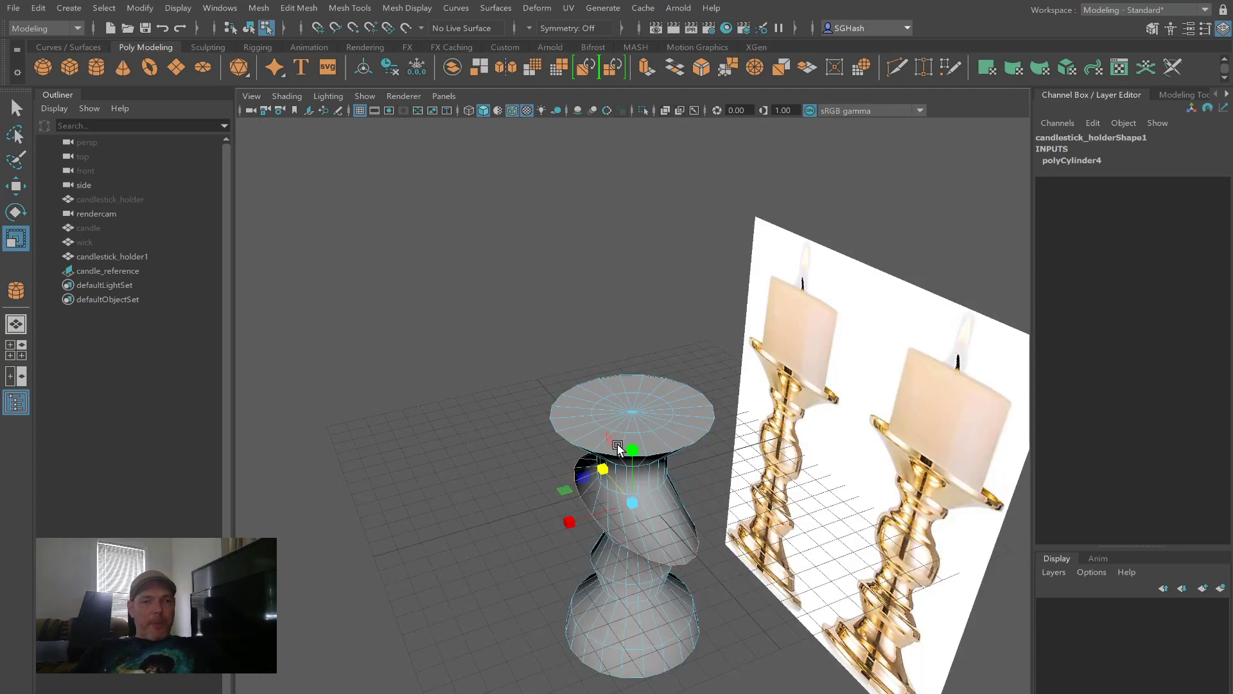
left_click_drag(640, 517, 742, 499, "alt")
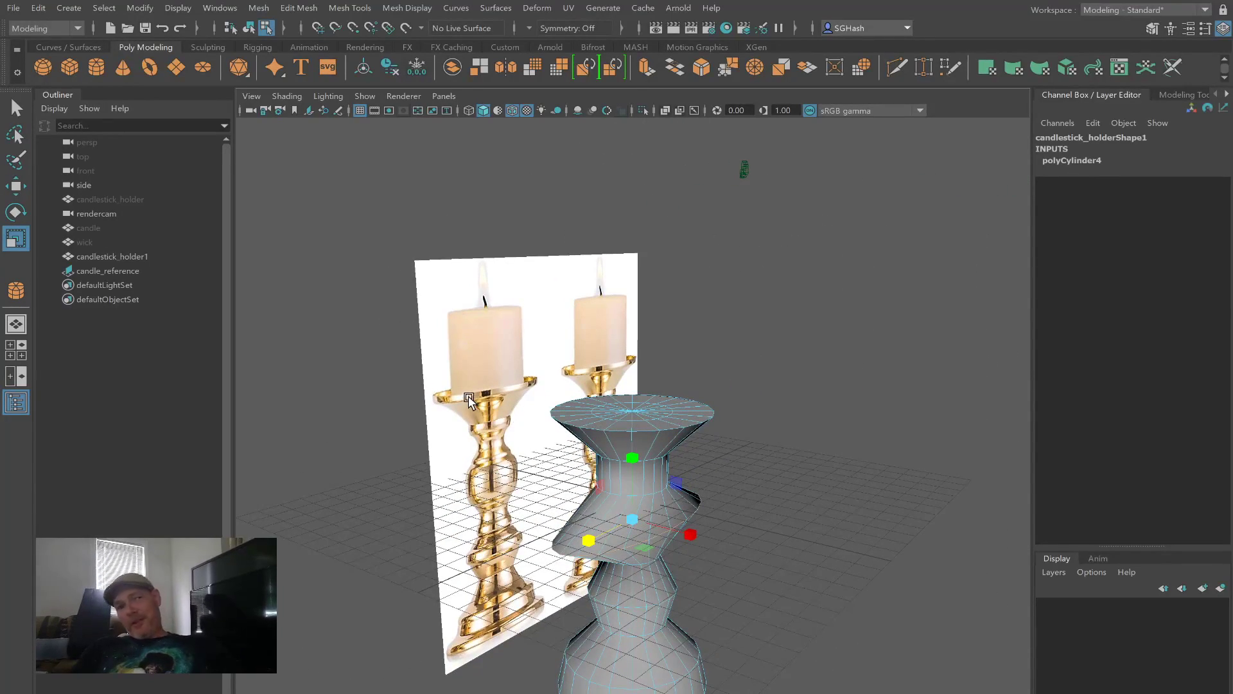
key("ctrl+z")
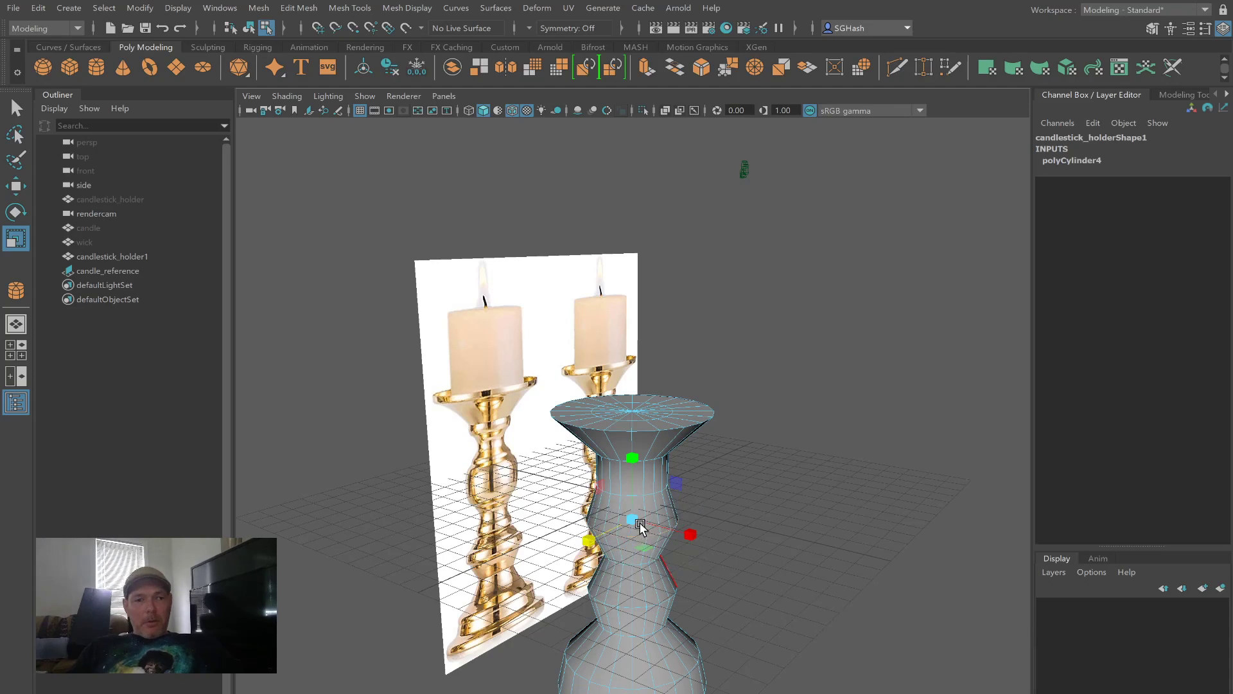
Step: Scale the bulge's edge loop uniformly in and out in the perspective view
left_click_drag(631, 519, 573, 514)
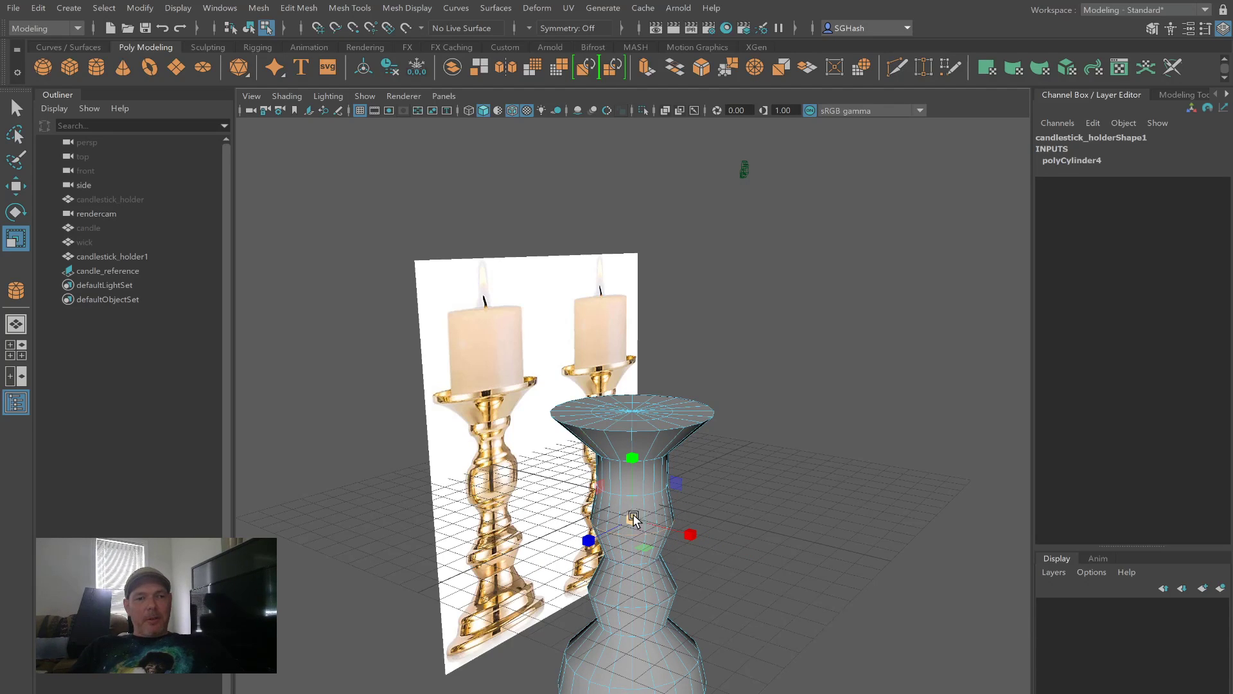
mouse_move(630, 514)
left_mouse_down()
mouse_move(681, 517)
mouse_move(609, 504)
mouse_move(652, 511)
mouse_move(630, 511)
left_mouse_up()
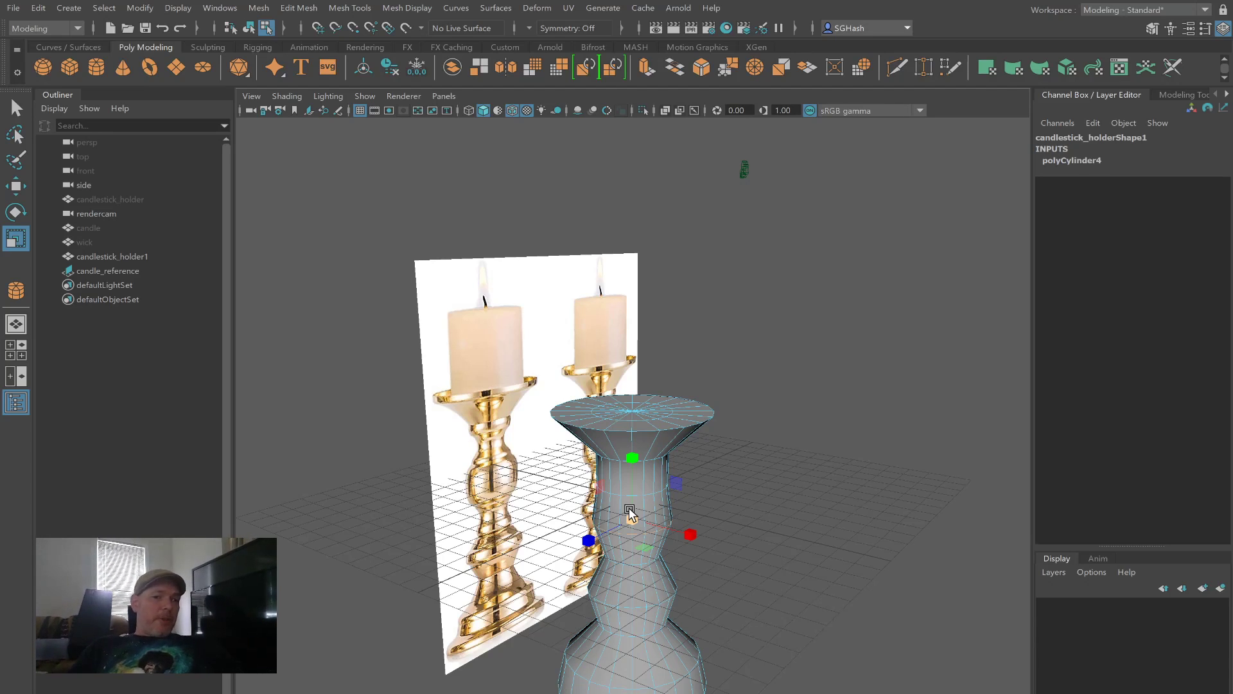
mouse_move(630, 508)
left_mouse_down()
mouse_move(718, 527)
mouse_move(620, 519)
mouse_move(650, 519)
left_mouse_up()
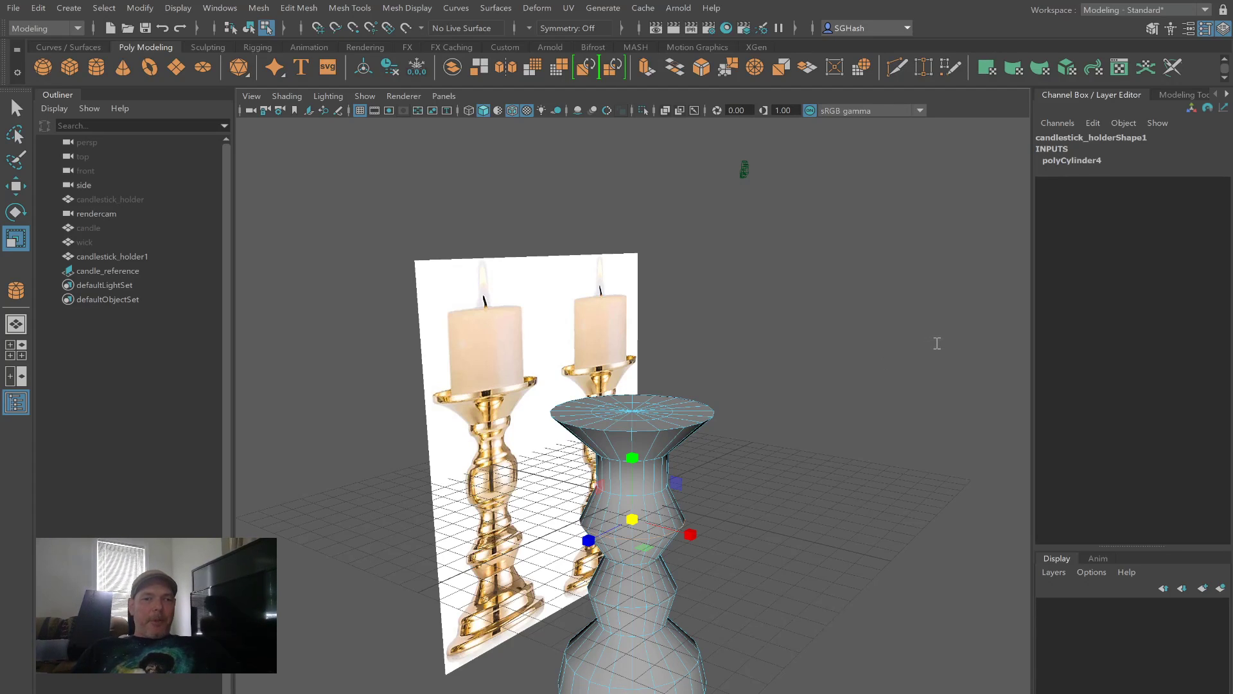
left_click_drag(634, 519, 668, 530)
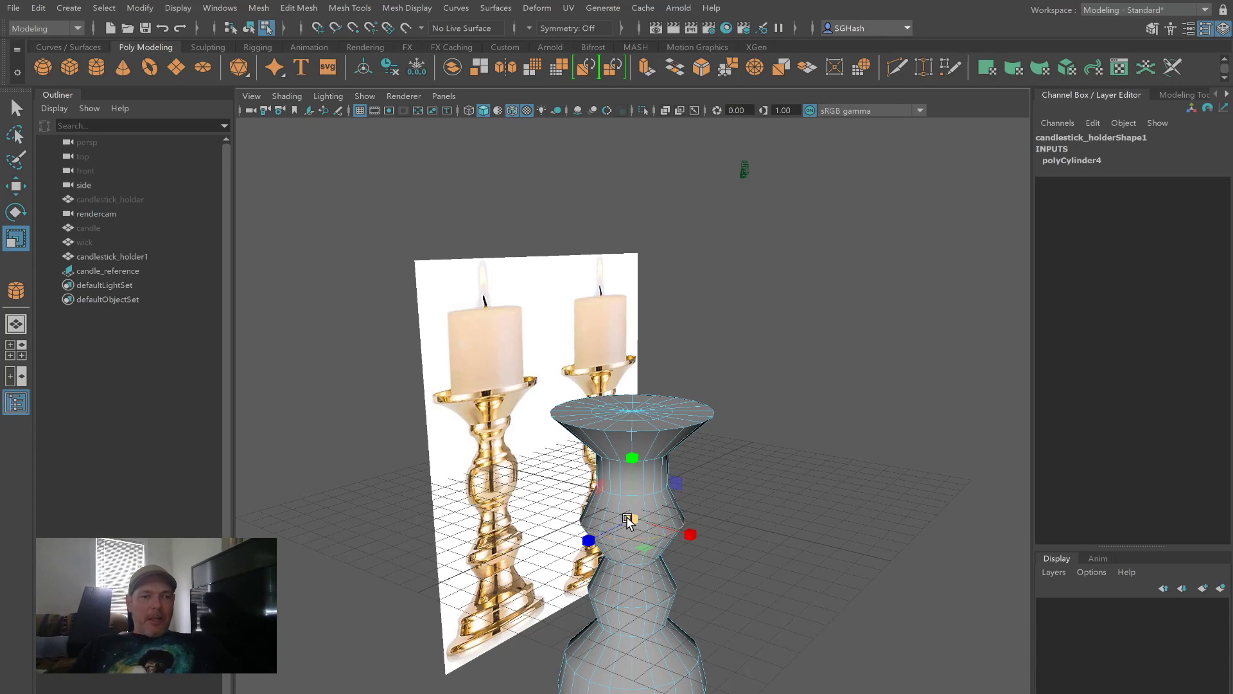
mouse_move(658, 522)
left_mouse_down()
mouse_move(640, 516)
mouse_move(694, 519)
mouse_move(645, 518)
left_mouse_up()
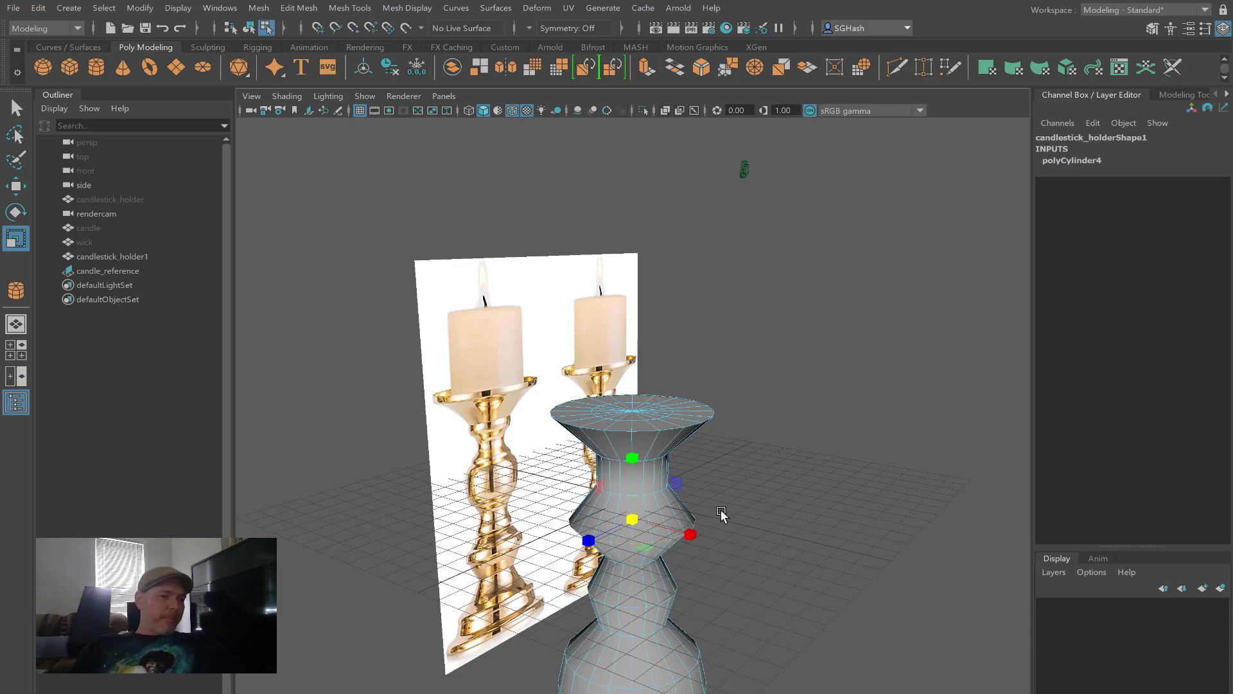
Step: Scale the bulge's edge loop in to the width of the reference's round bulge in the side view
left_click(10, 353)
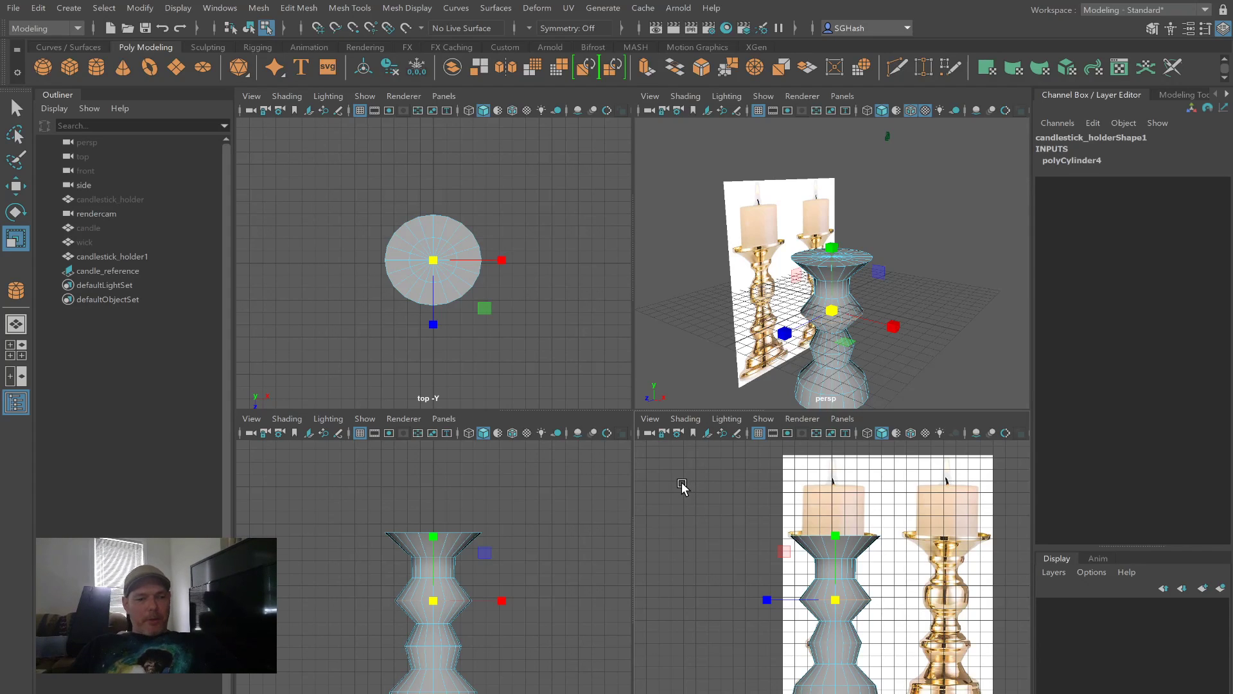
key("space")
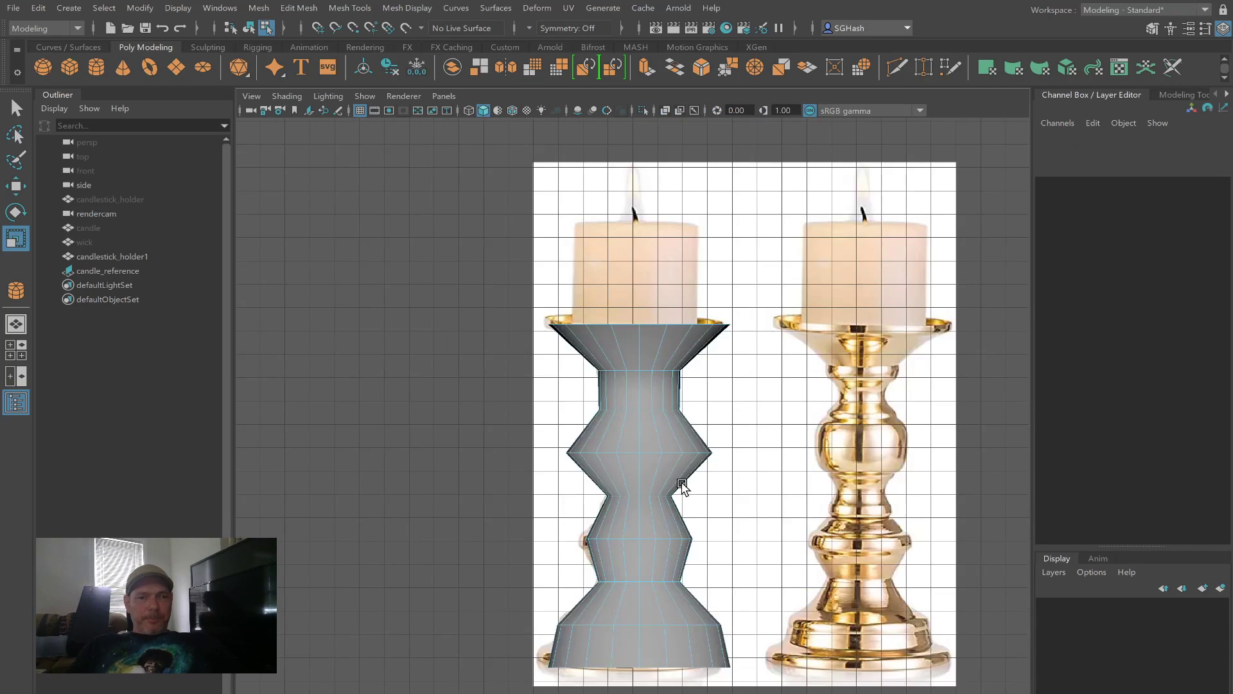
left_click(645, 451)
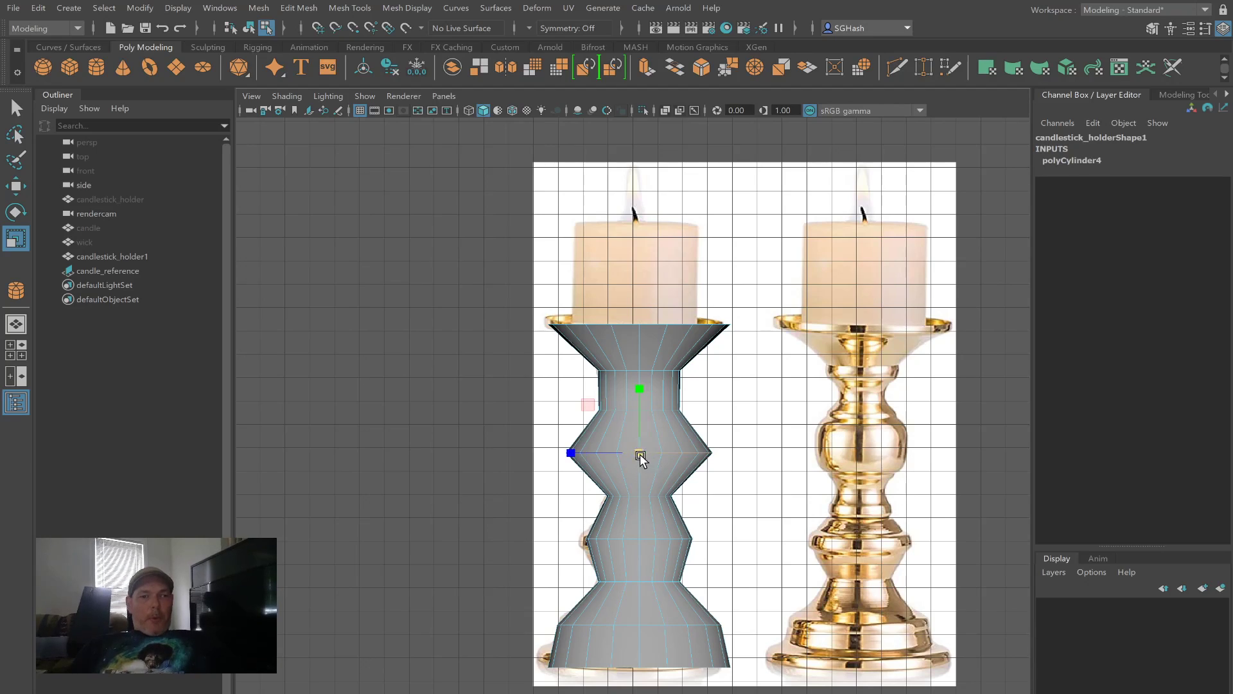
mouse_move(571, 453)
left_mouse_down()
mouse_move(602, 456)
mouse_move(585, 453)
left_mouse_up()
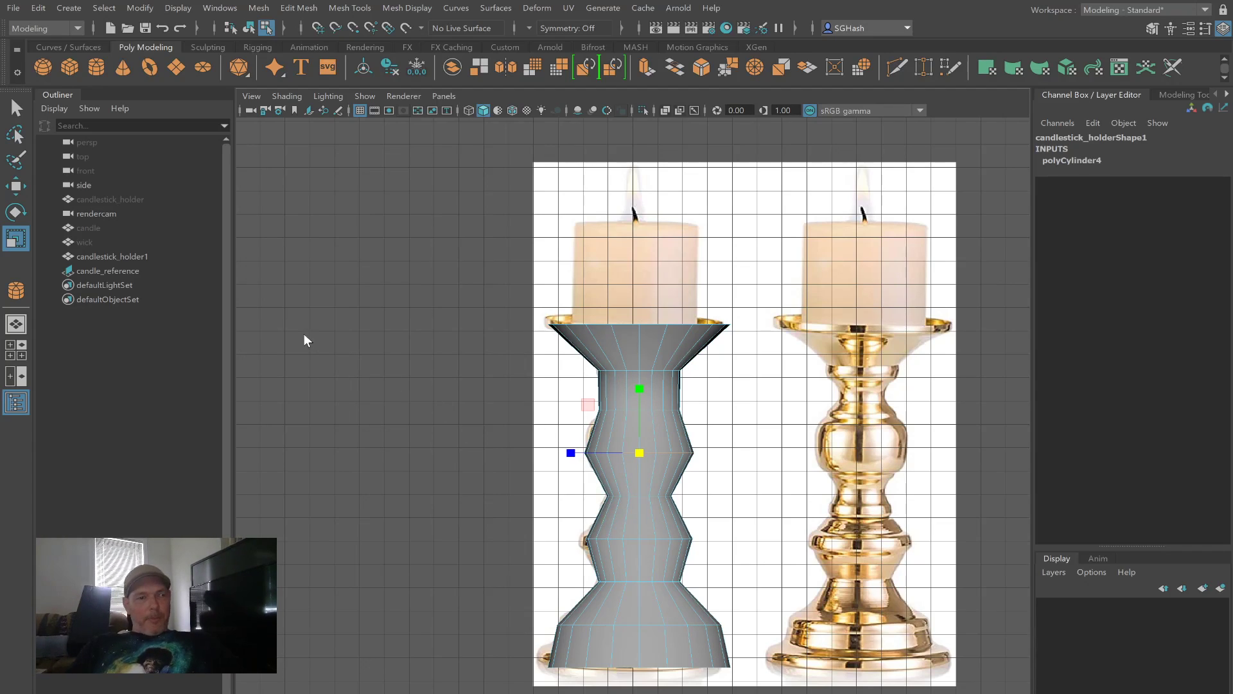
Step: Insert an edge loop just below the holder's top edge and scale it out to the rim's width
key("g")
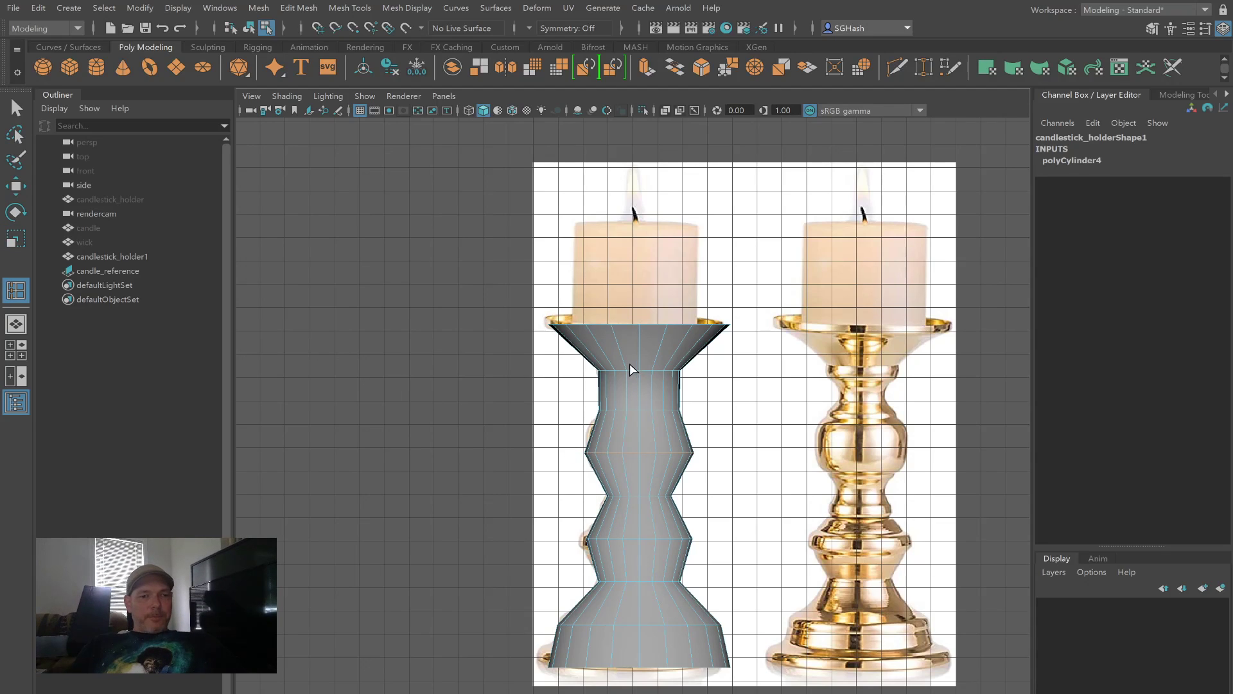
left_click(612, 335)
key("q")
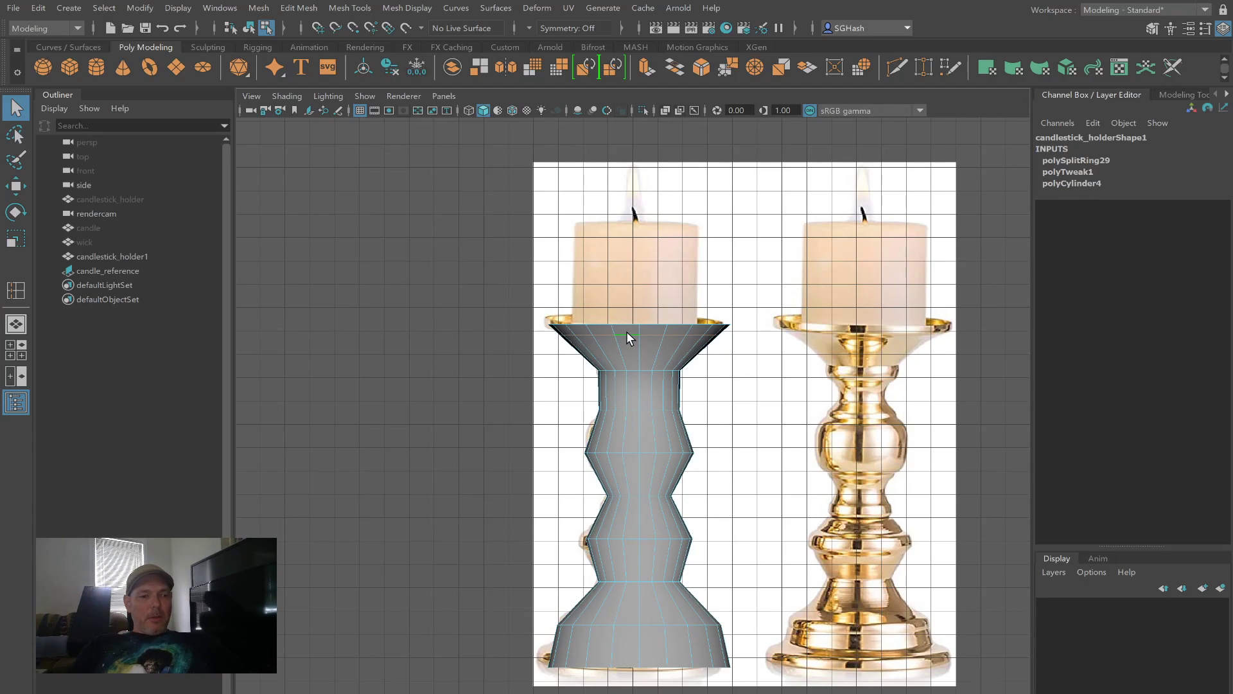
key("r")
mouse_move(638, 333)
left_mouse_down()
mouse_move(669, 336)
mouse_move(656, 337)
left_mouse_up()
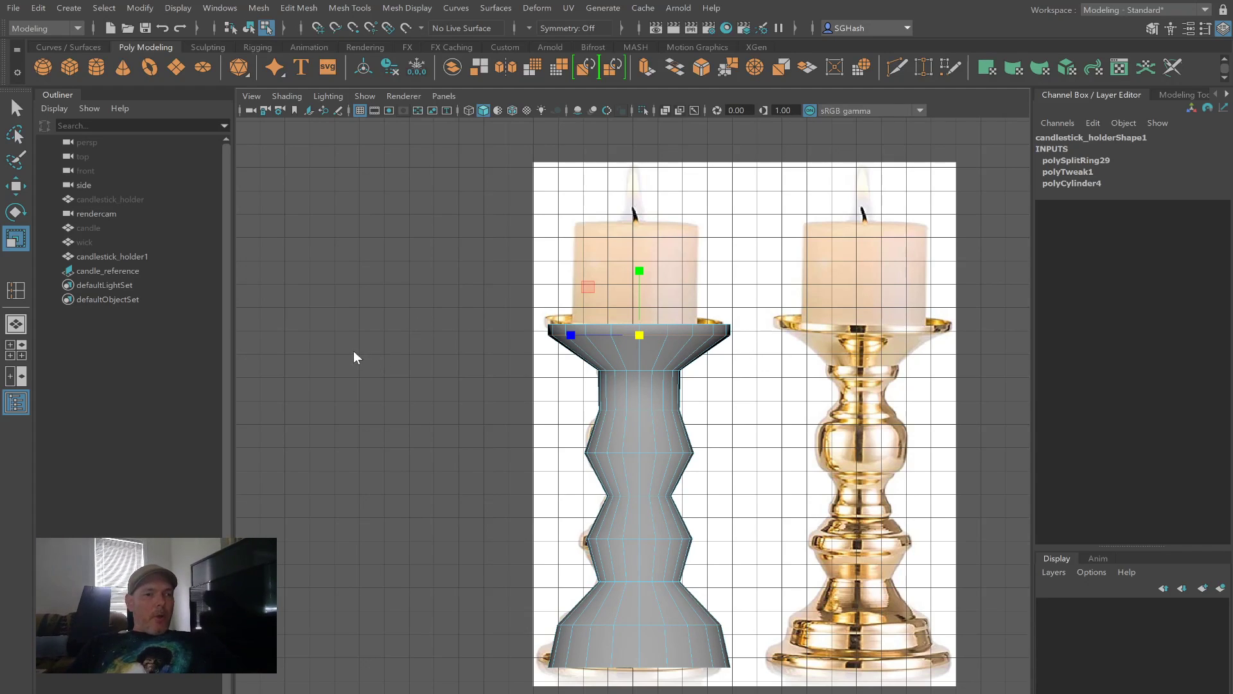
Step: Insert two supporting edge loops at the top rim, one on either side of the loop that forms its lower edge
key("y")
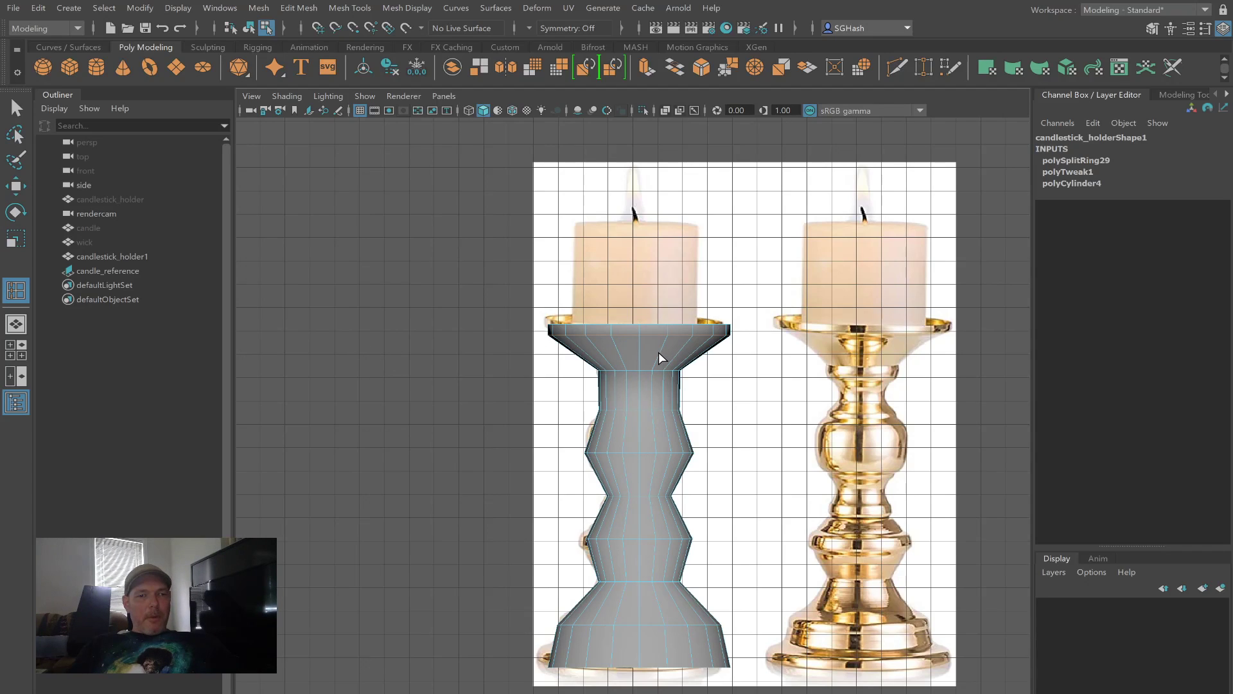
left_click_drag(663, 346, 668, 340)
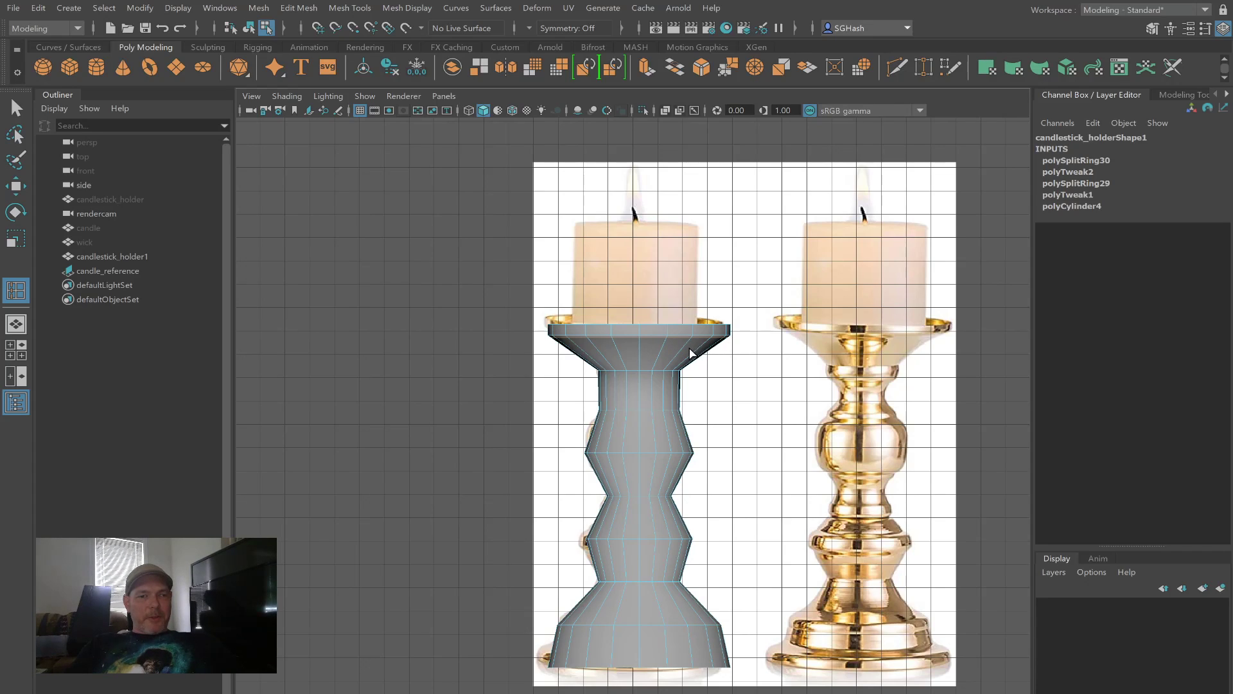
left_click_drag(694, 334, 689, 326)
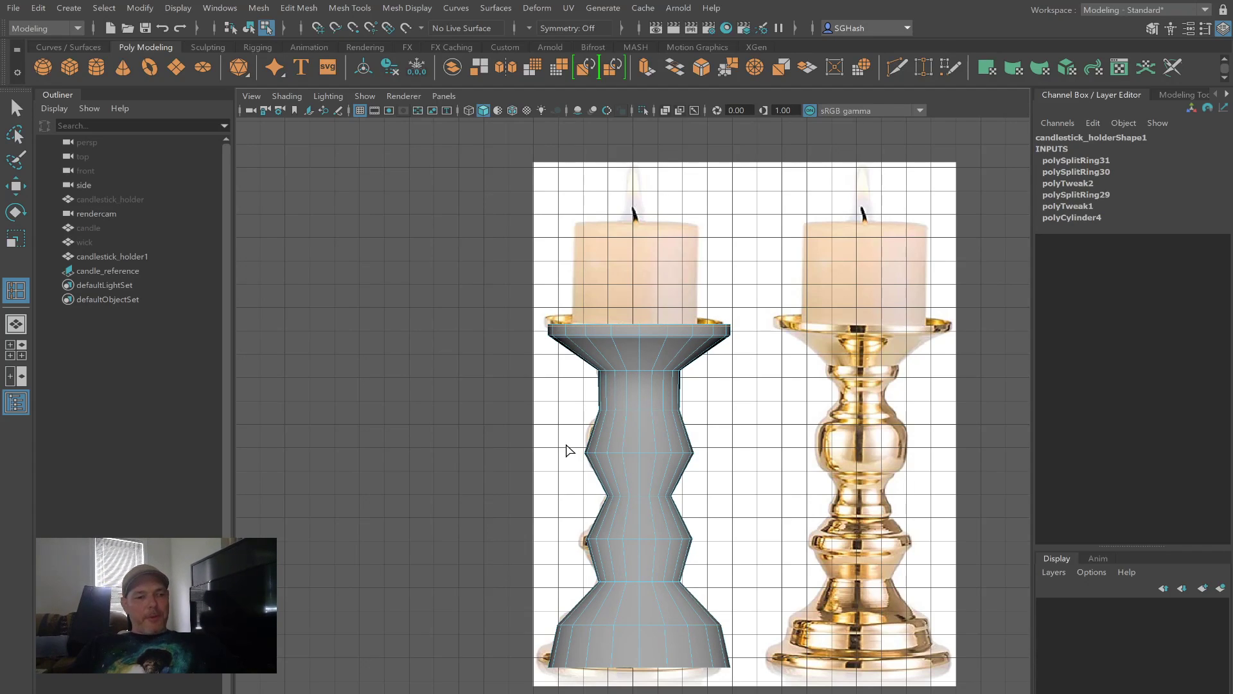
key("q")
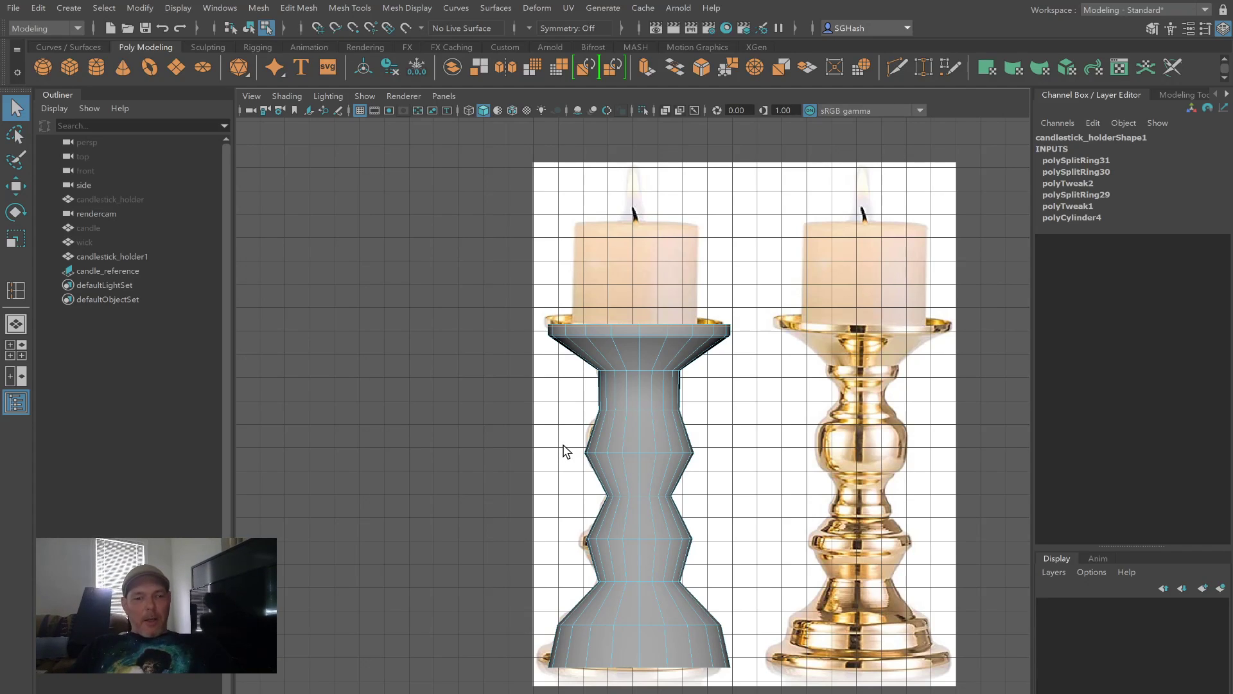
Step: Preview the whole candlestick holder as a smoothed mesh, and return it to the unsmoothed display
left_click(569, 449)
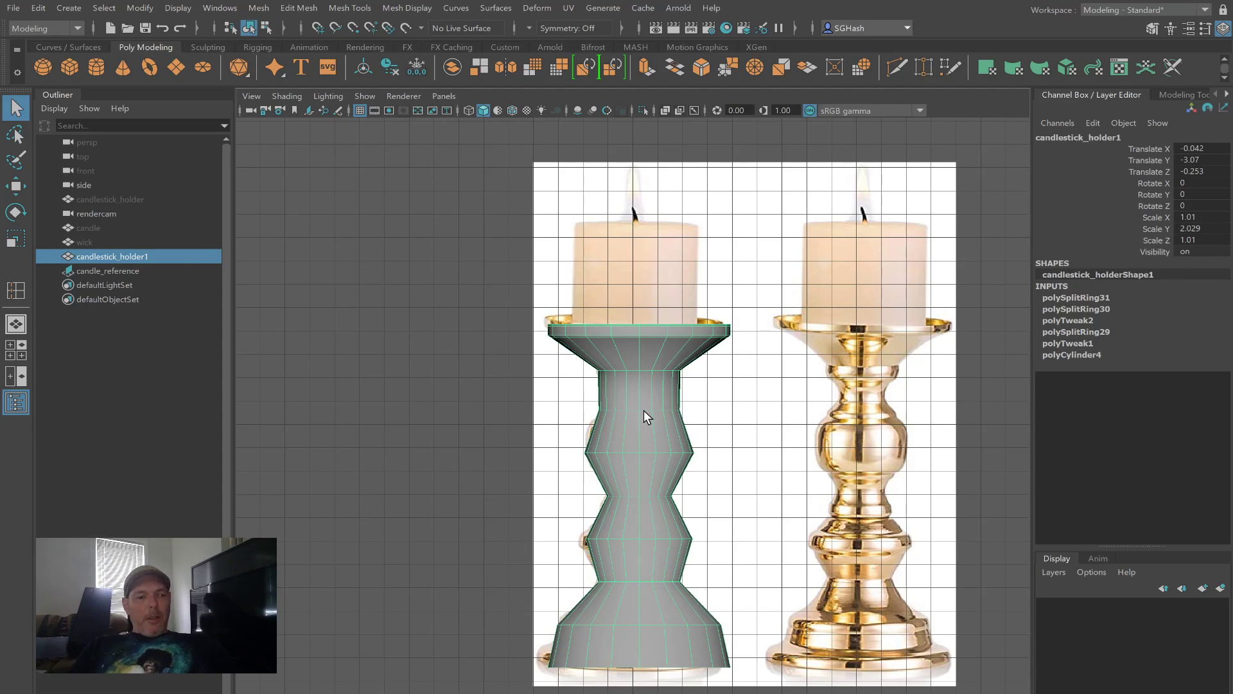
key("3")
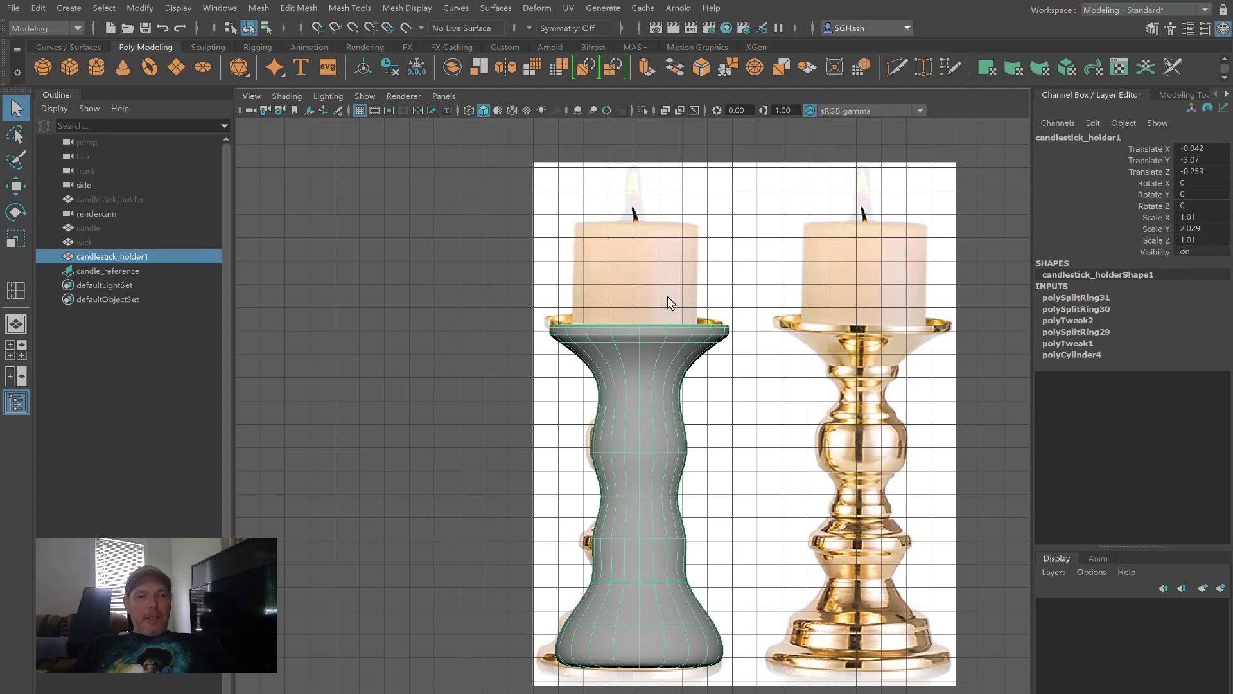
left_click(499, 483)
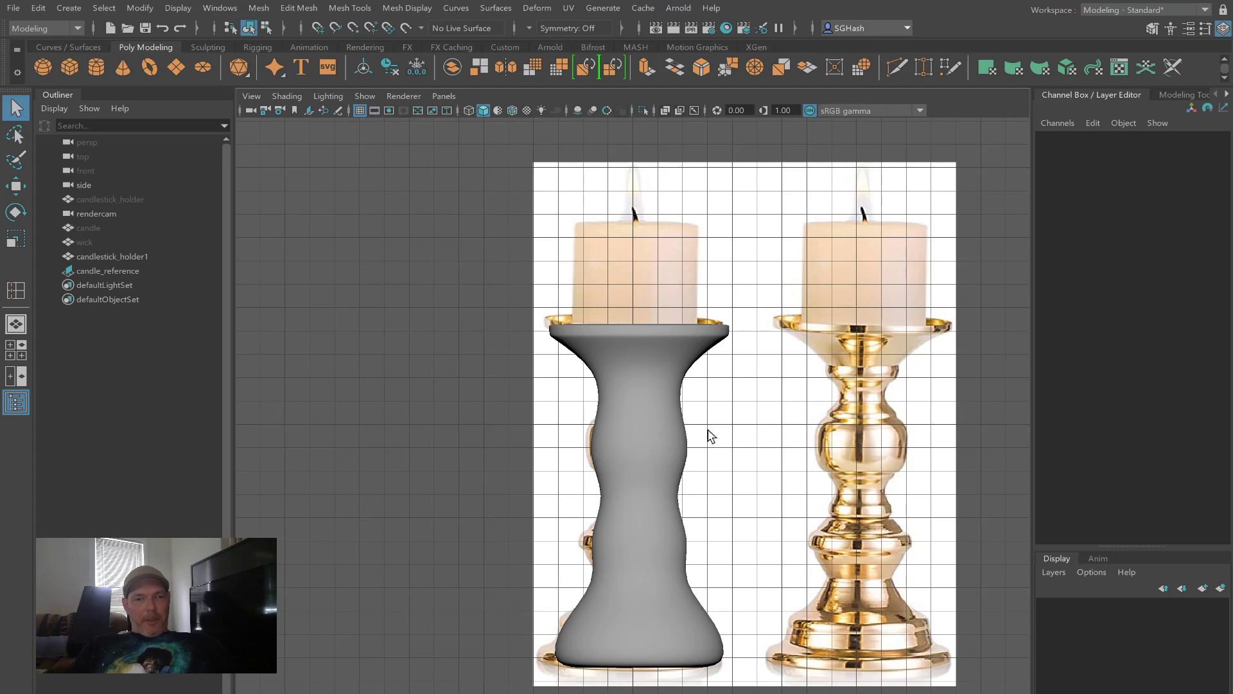
left_click(633, 425)
key("1")
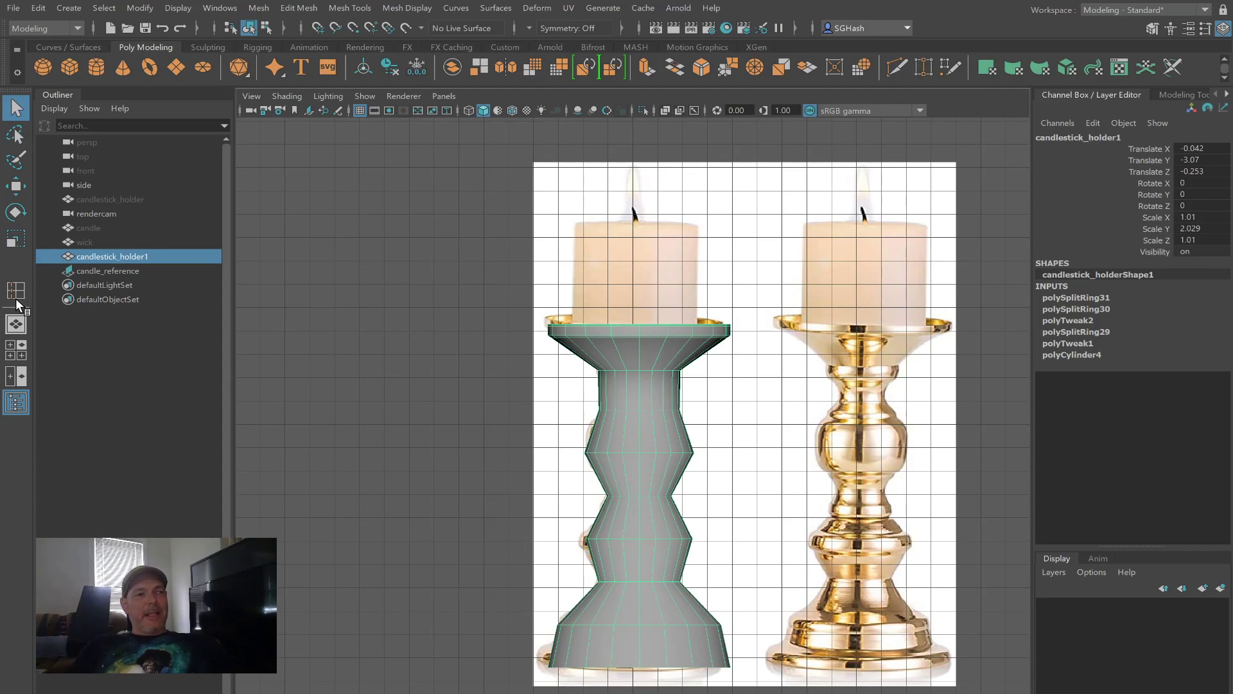
Step: Insert a supporting edge loop just above the loop where the flared top meets the neck
left_click(513, 578)
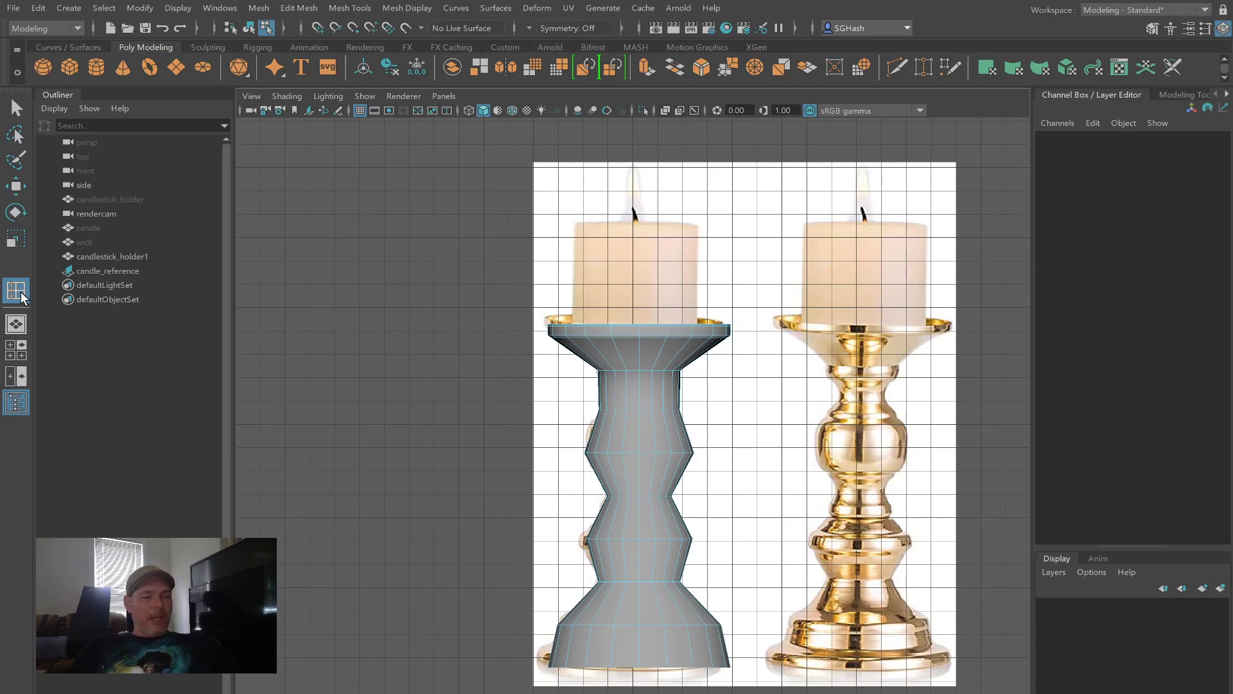
left_click(638, 352)
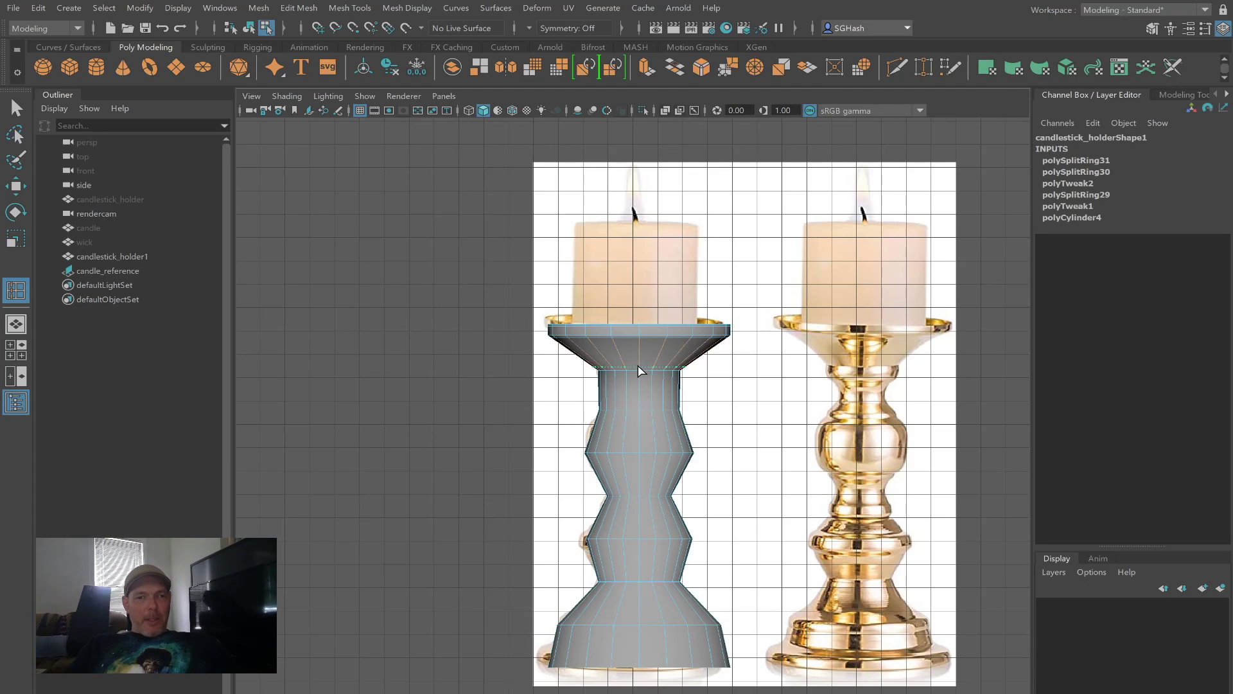
left_click(639, 370)
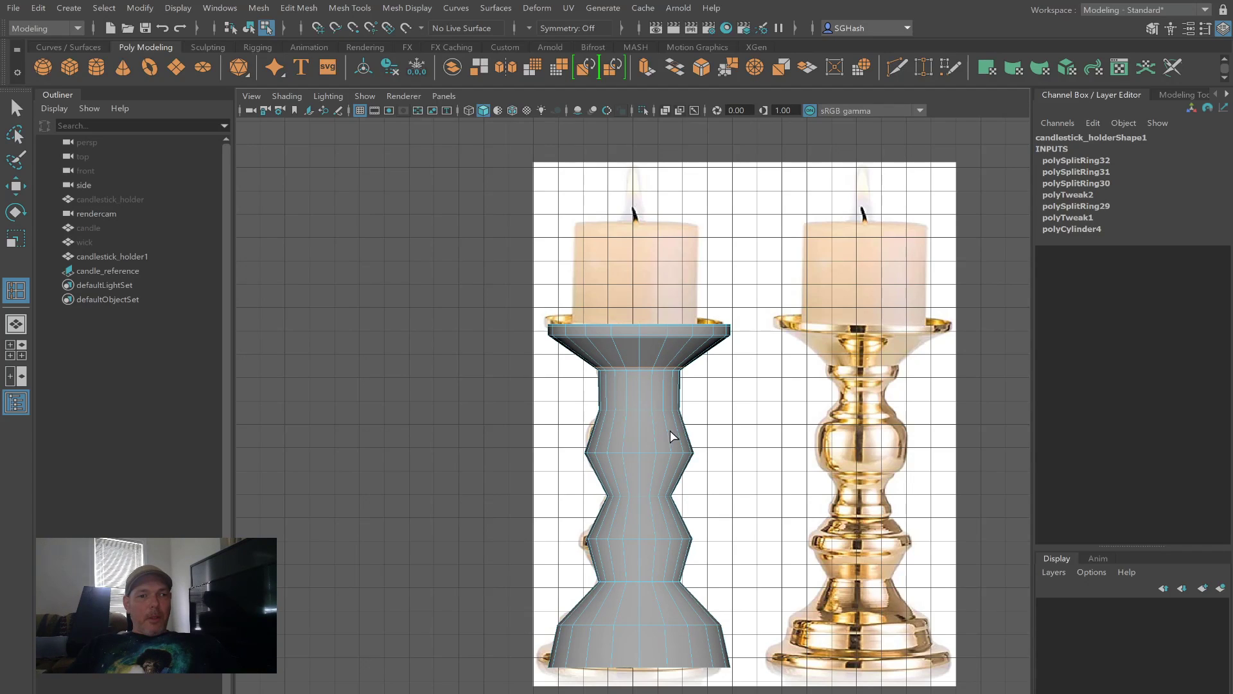
Step: Insert an edge loop in the upper neck just below the flare and scale it in slightly
left_click(675, 386)
key("r")
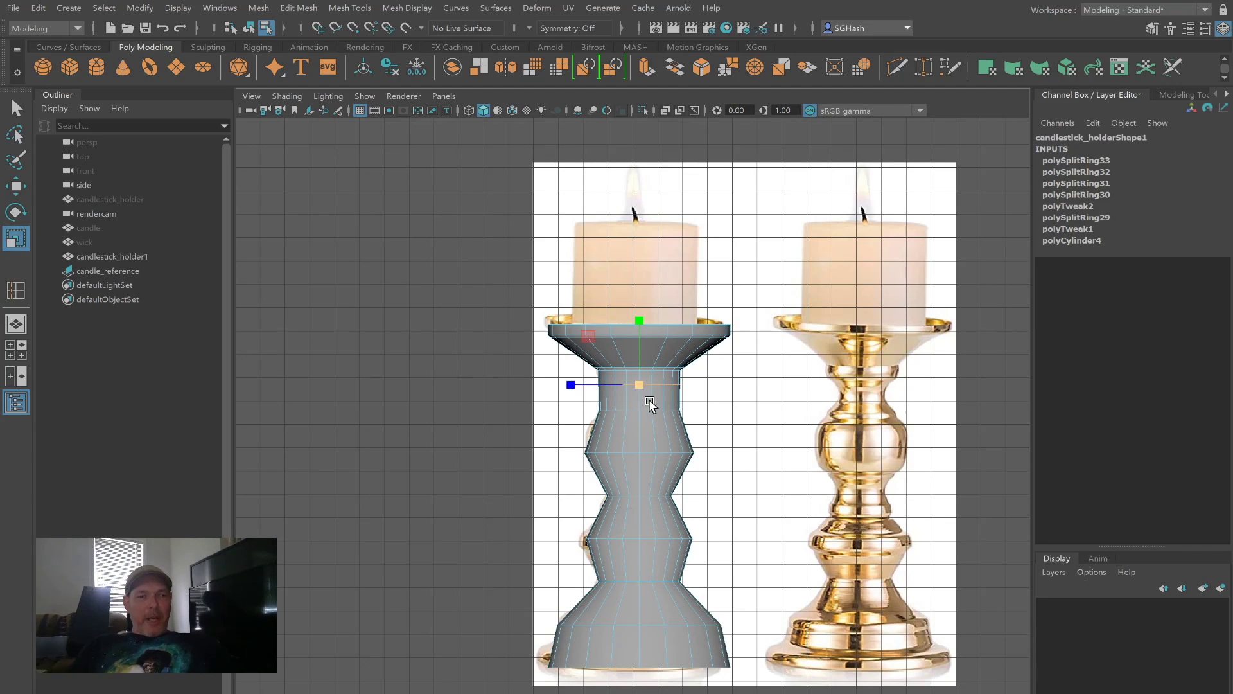
mouse_move(640, 386)
left_mouse_down()
mouse_move(604, 385)
mouse_move(631, 384)
left_mouse_up()
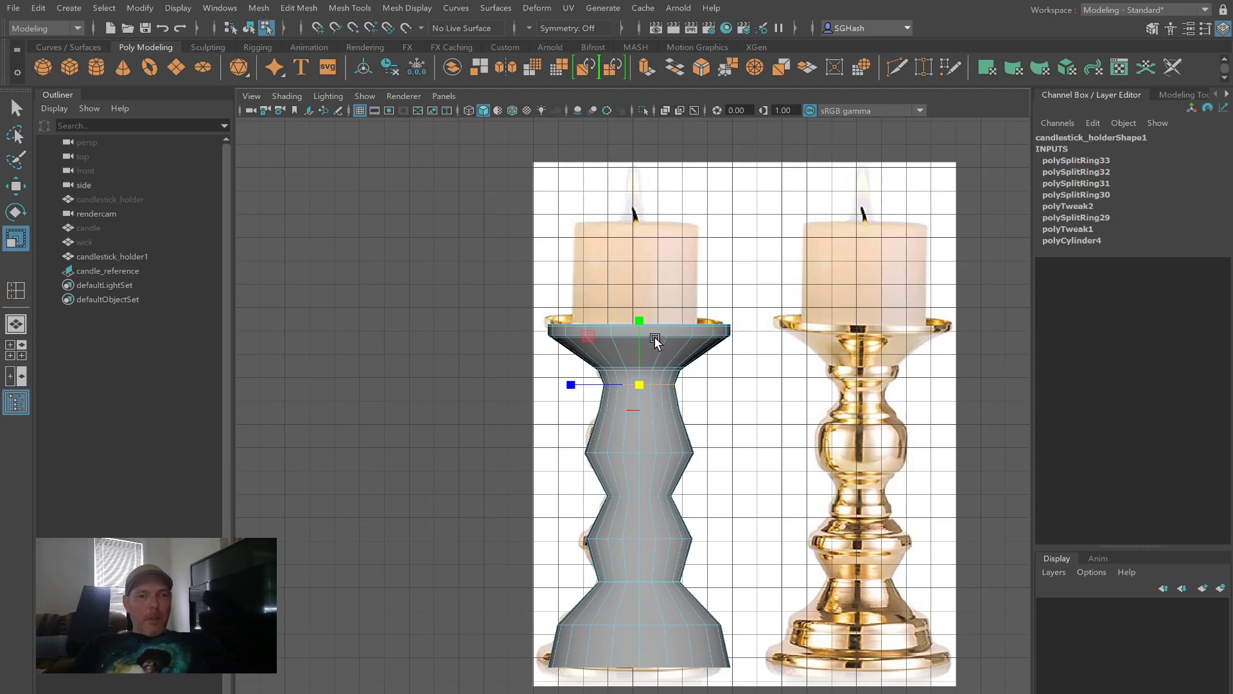
Step: Turn on X-Ray shading in the side view to see the reference image through the holder
key("w")
left_click_drag(640, 333, 640, 321)
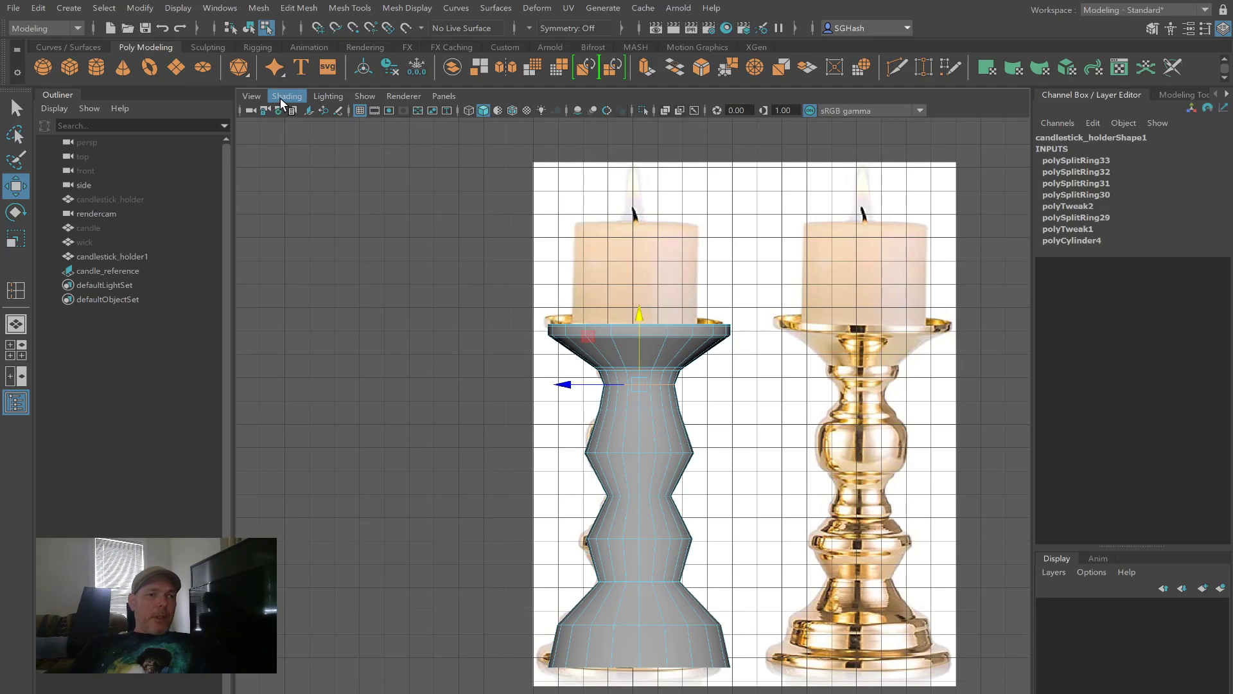
left_click(303, 234)
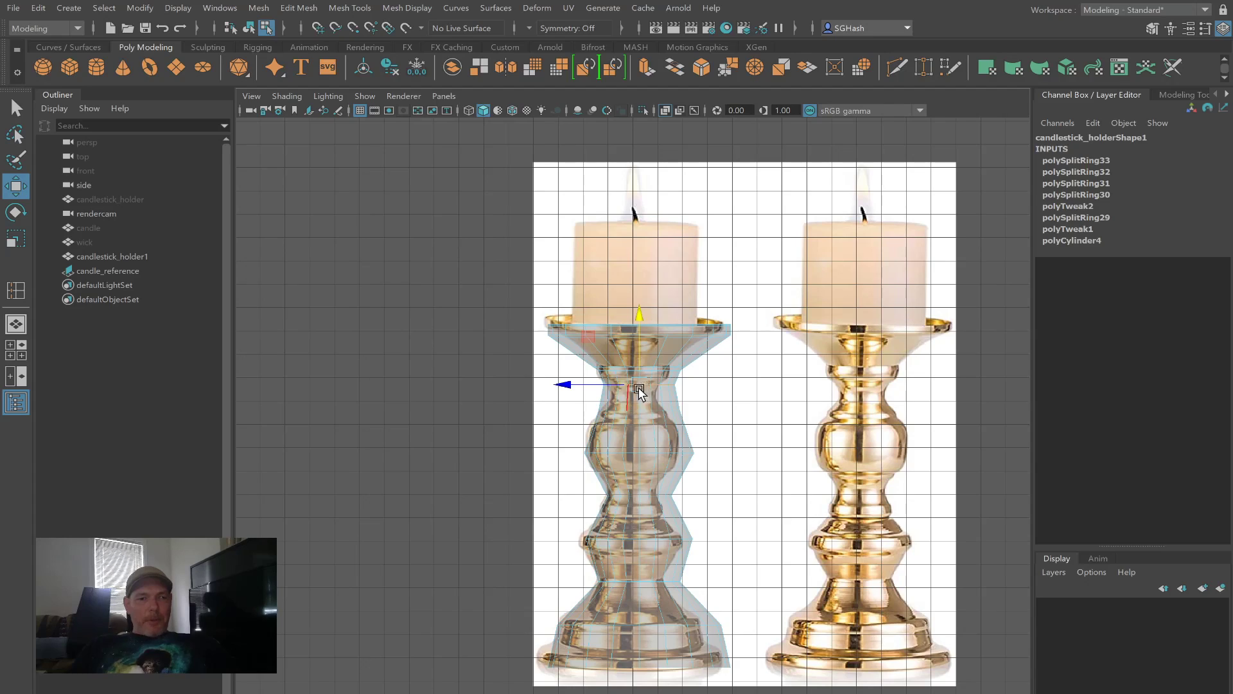
Step: Scale in the edge loop directly beneath the flare and the next loop down to narrow the neck
left_click_drag(646, 384, 627, 384)
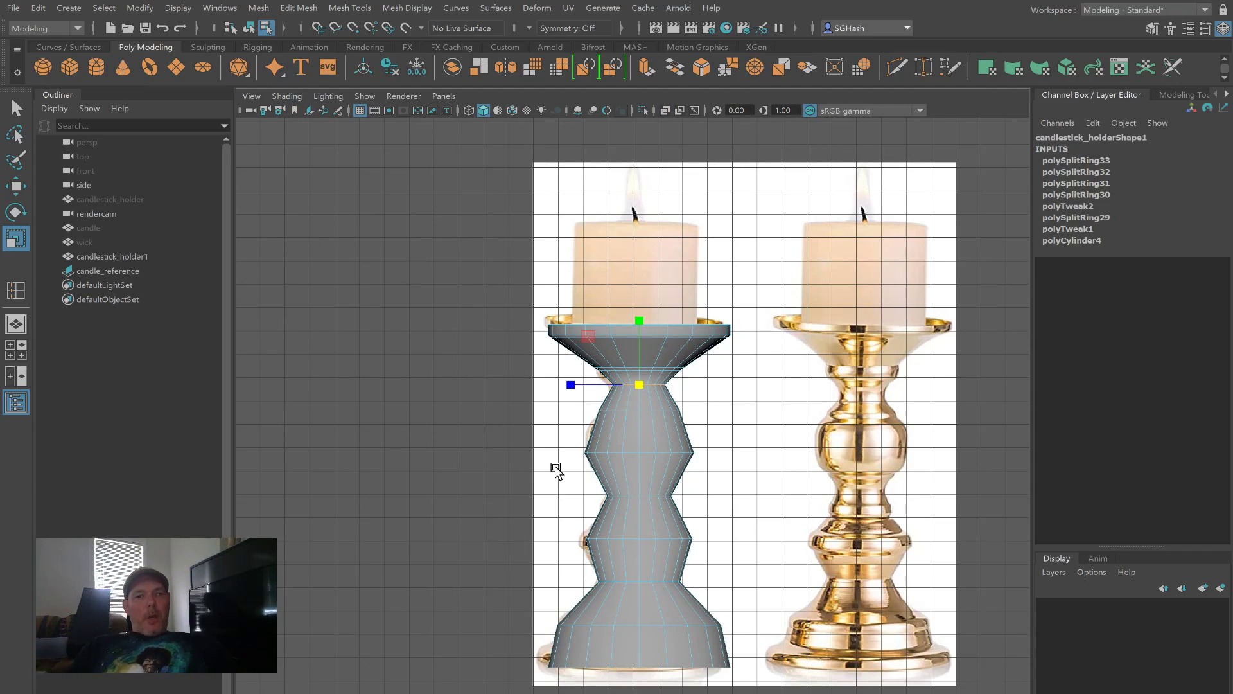
left_click(641, 409)
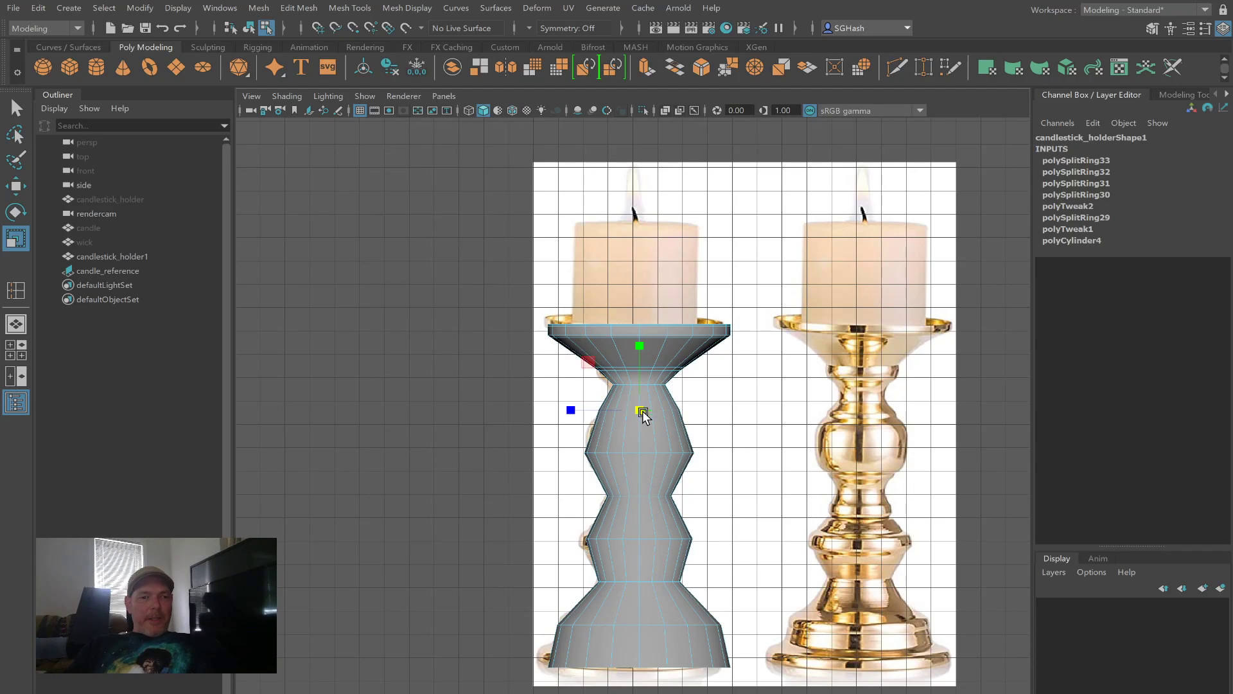
mouse_move(614, 411)
left_mouse_down()
mouse_move(639, 409)
mouse_move(623, 408)
left_mouse_up()
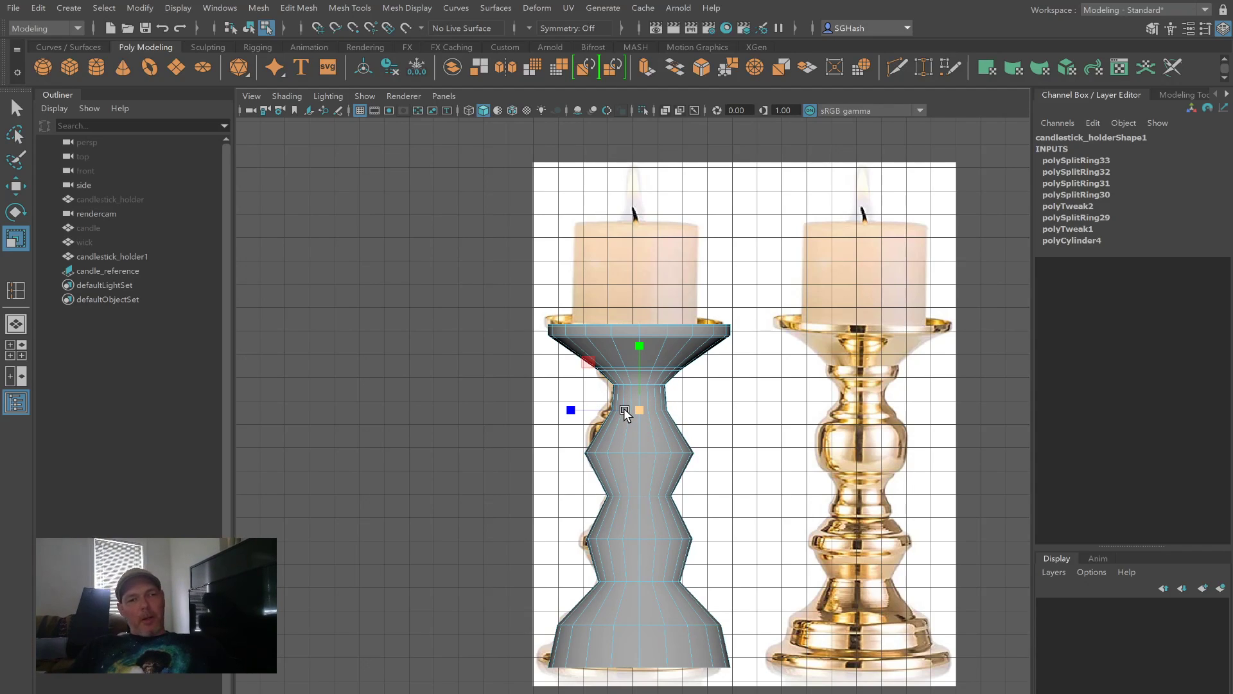
Step: Compare the smoothed wireframe with the reference image, and scale the upper and lower neck loops in slightly
key("3")
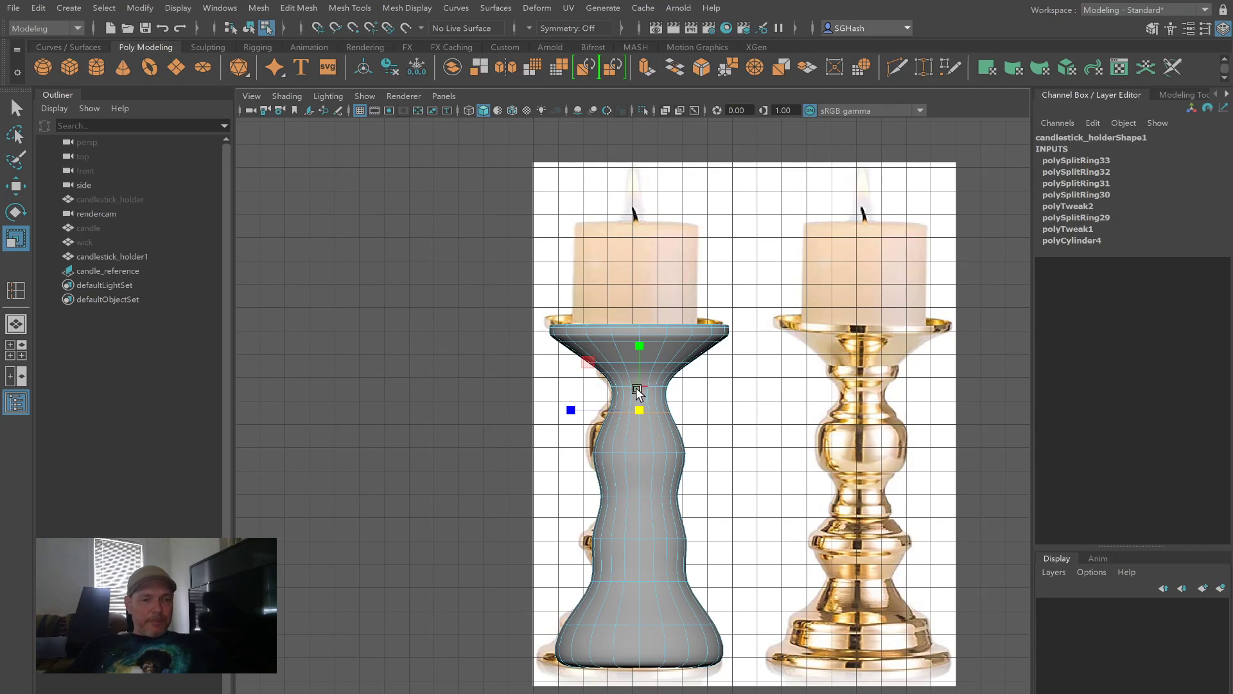
key("4")
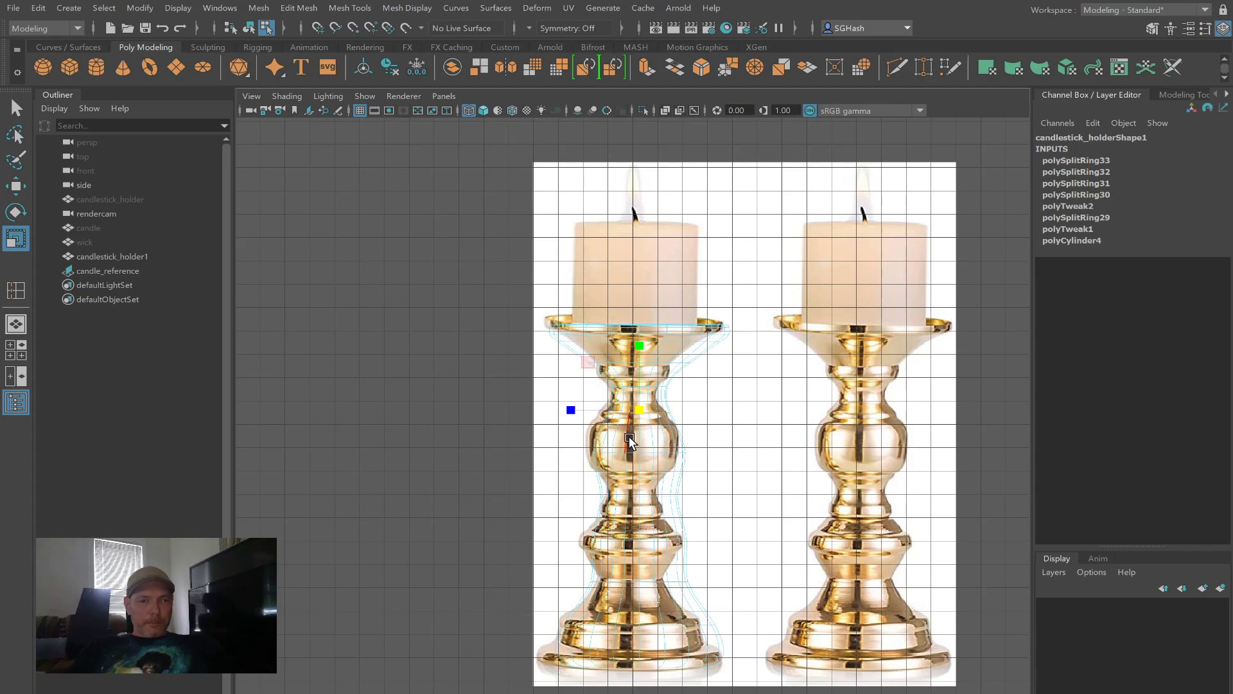
left_click(646, 384)
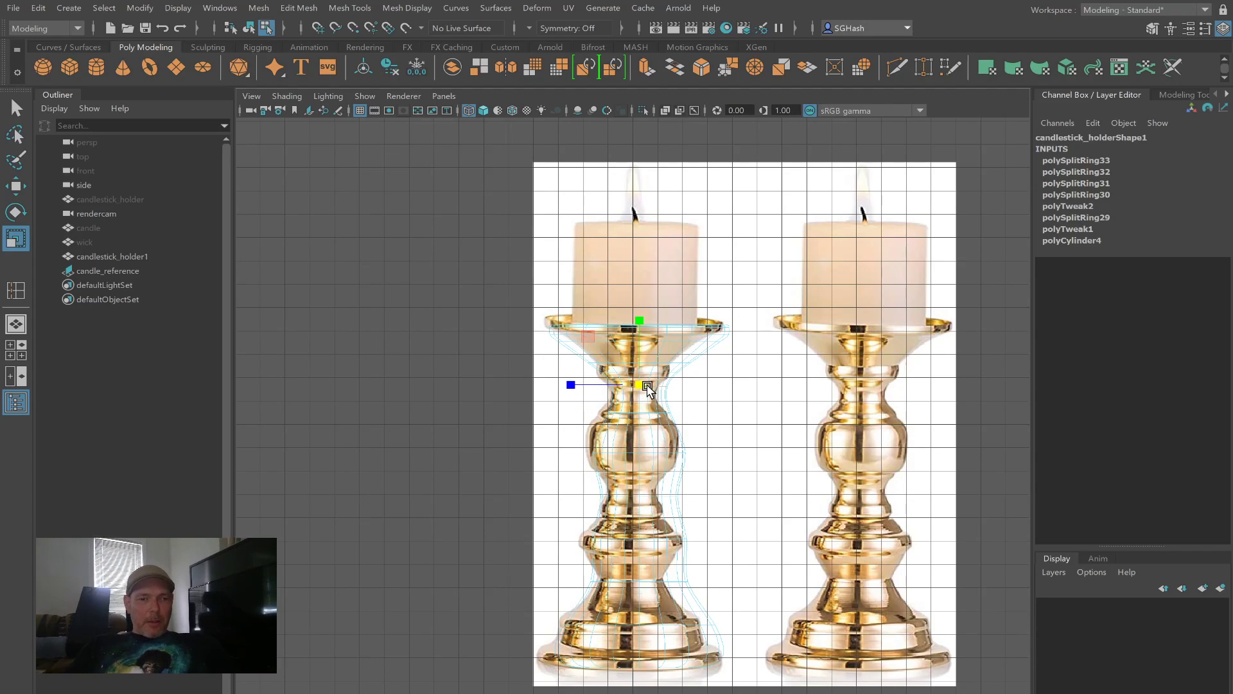
key("5")
mouse_move(635, 381)
left_mouse_down()
mouse_move(614, 386)
mouse_move(630, 385)
left_mouse_up()
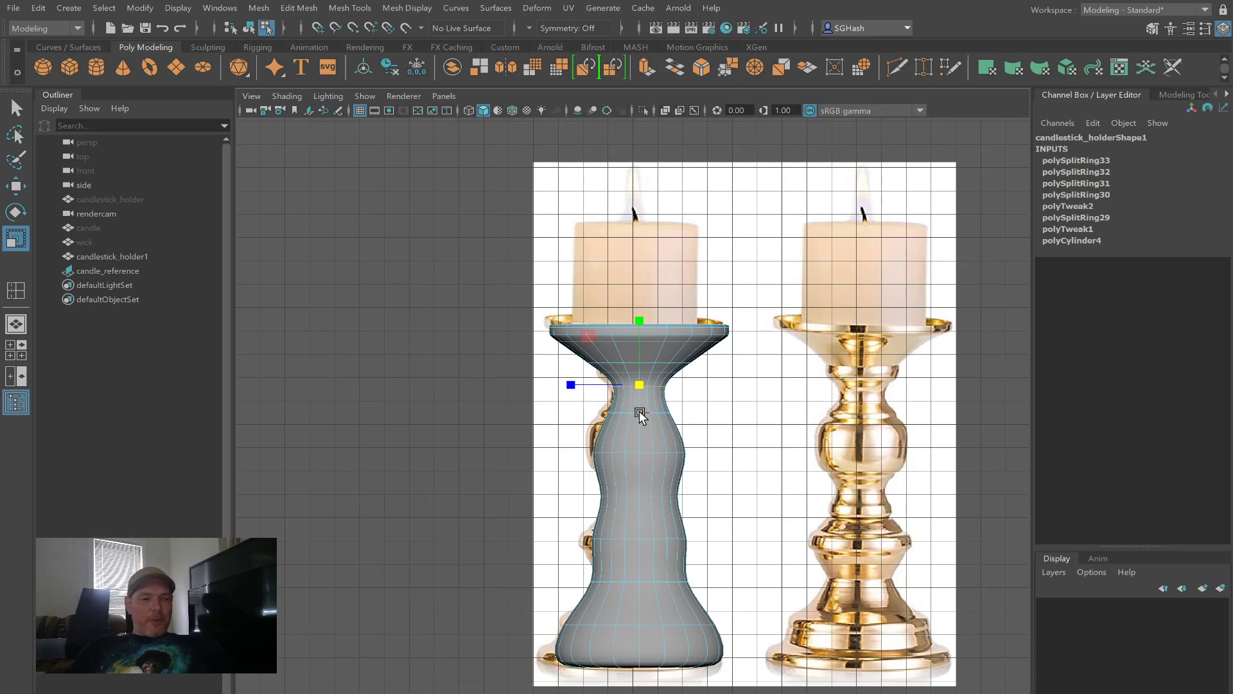
key("1")
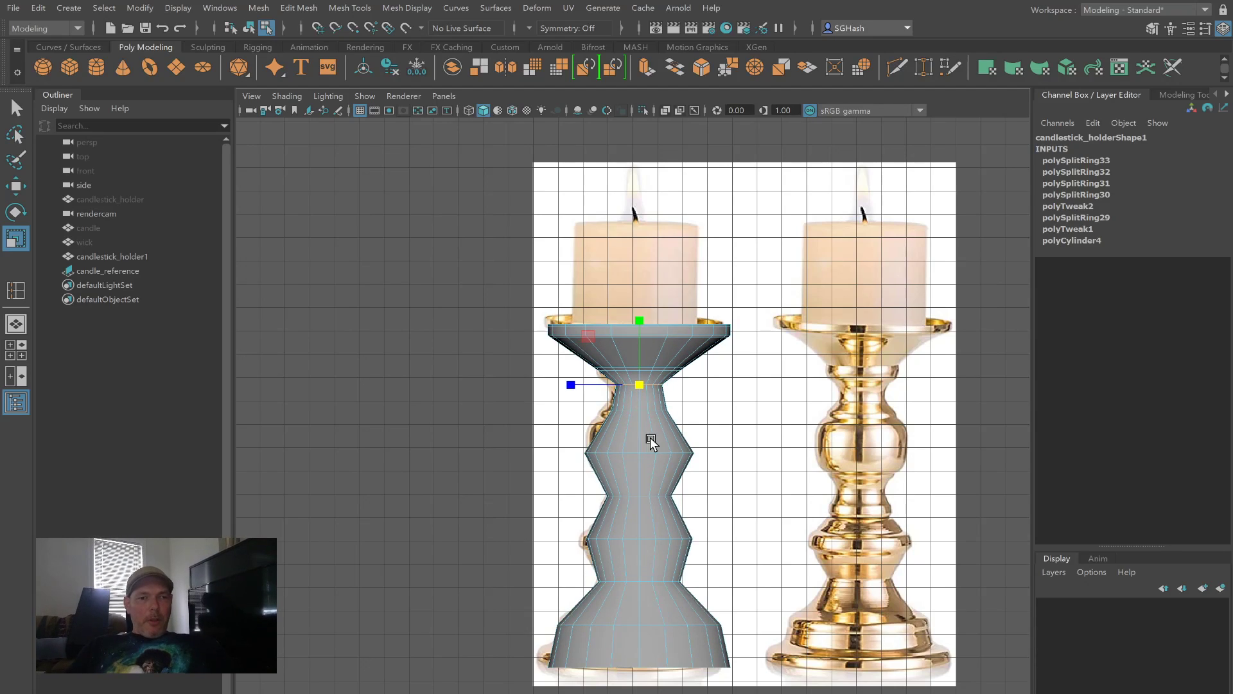
double_click(641, 408)
mouse_move(641, 407)
left_mouse_down()
mouse_move(630, 409)
mouse_move(643, 410)
left_mouse_up()
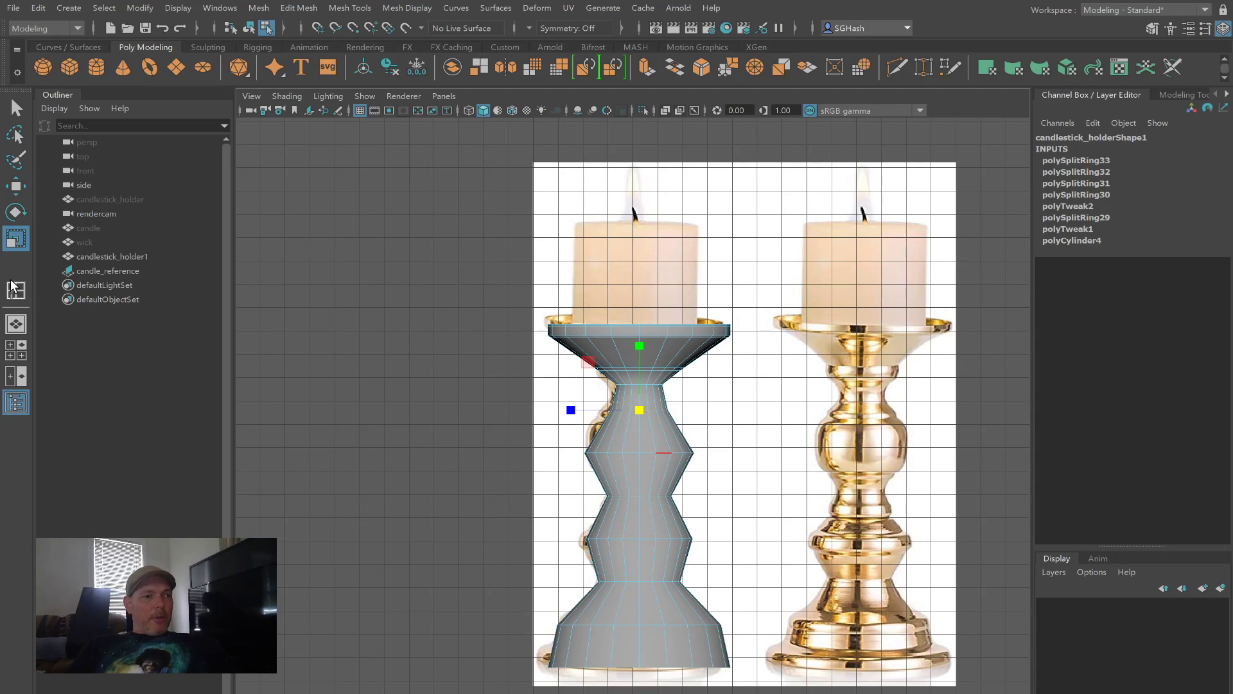
Step: Insert an edge loop just below the lower neck loop and scale it out to form a protruding ridge
key("y")
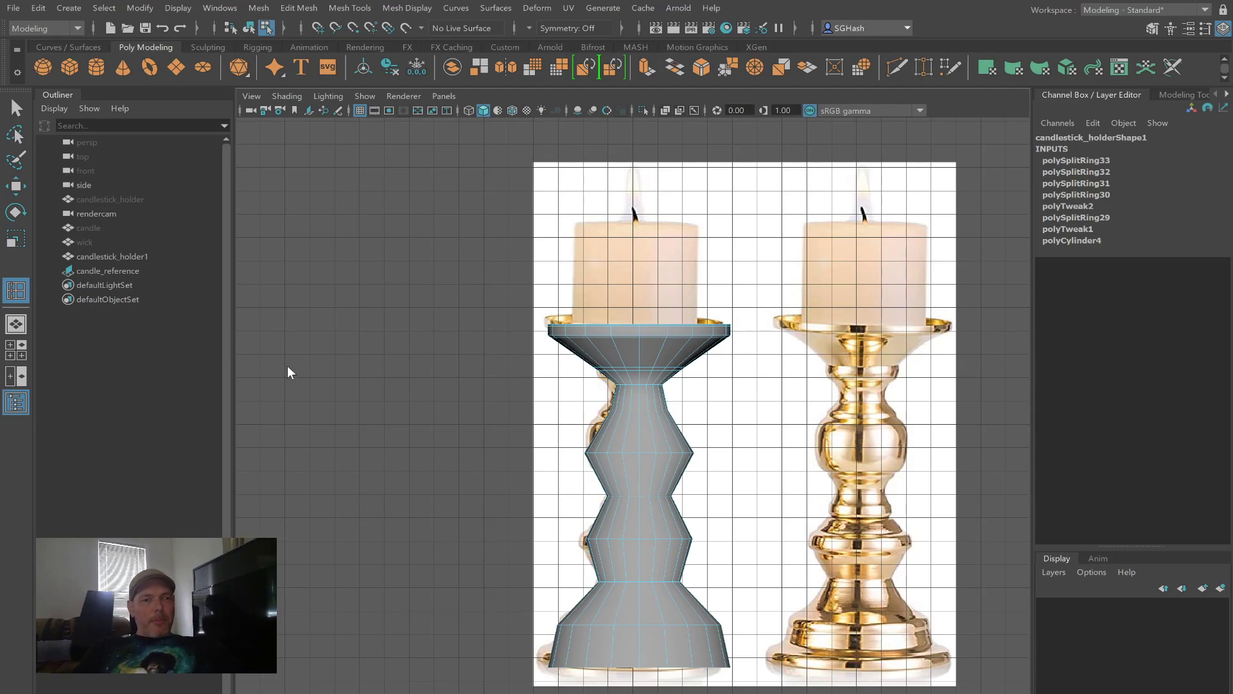
left_click(635, 417)
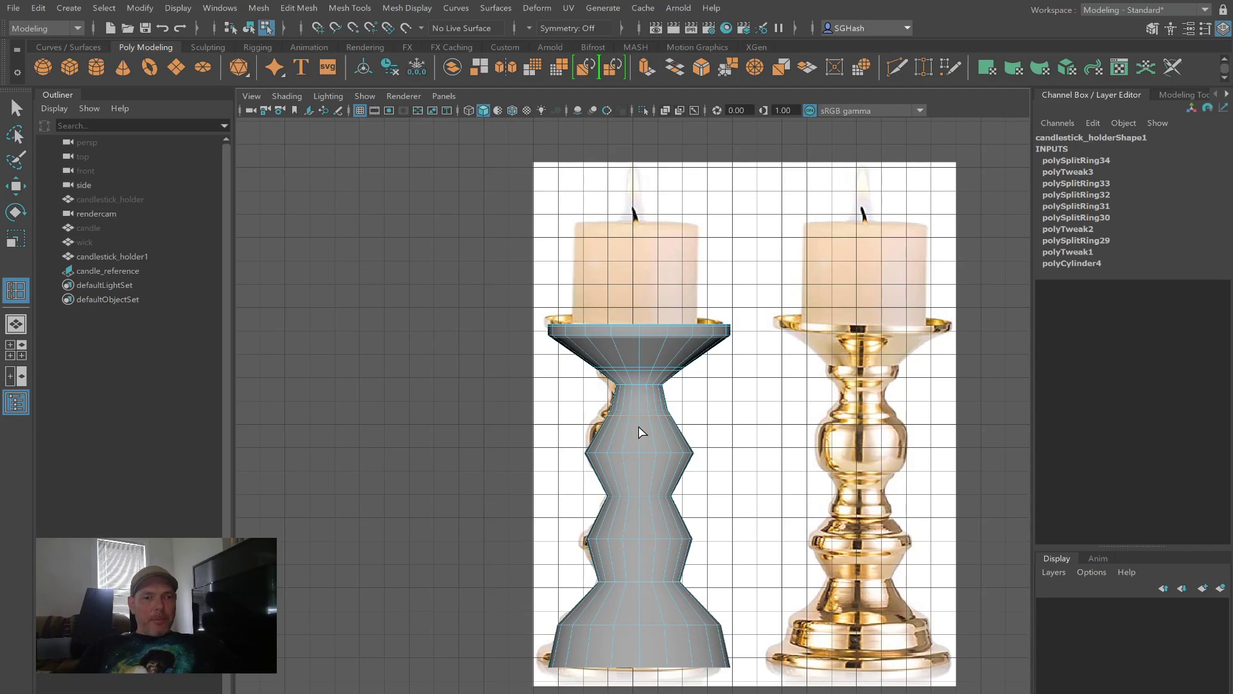
key("r")
left_click_drag(640, 413, 660, 415)
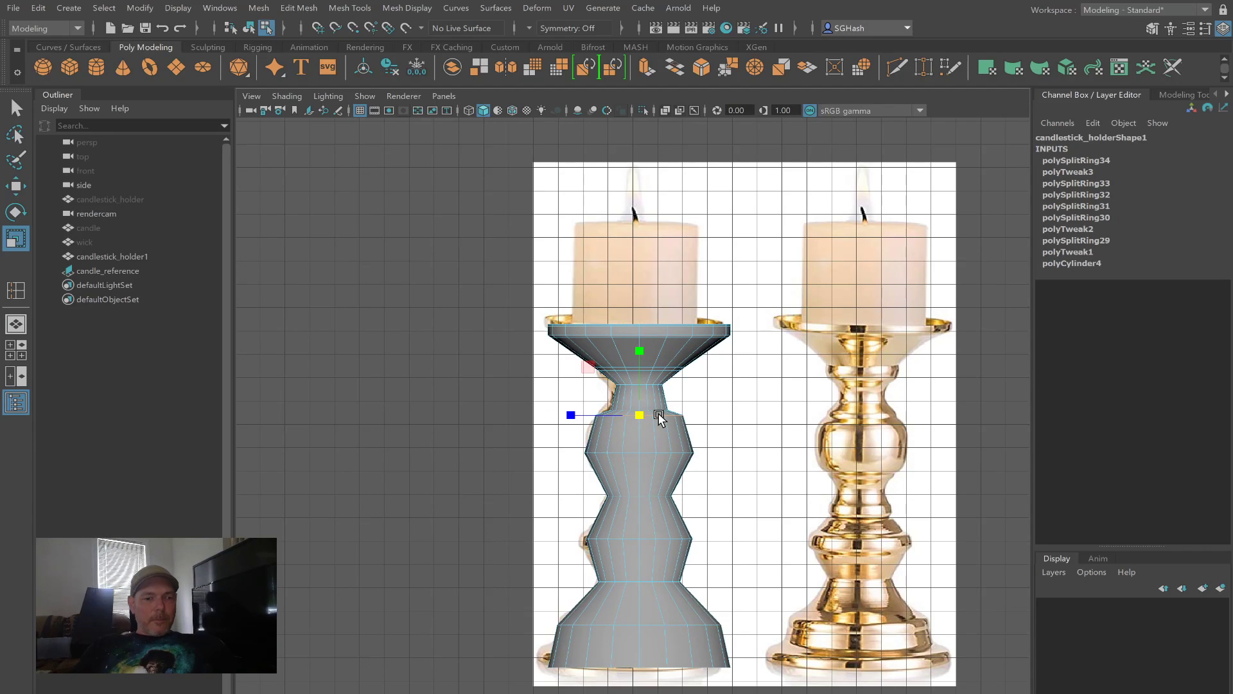
Step: Insert an edge loop just beneath the ridge, scale it in, and check the shape with a smoothed preview
key("g")
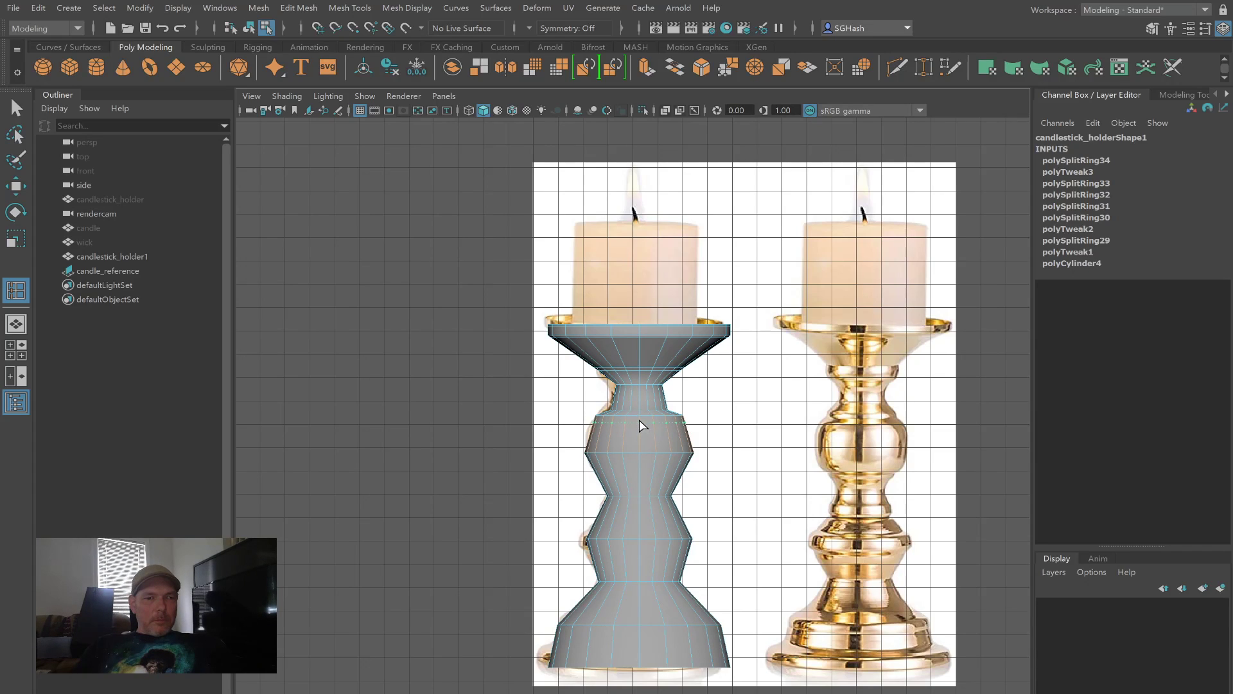
left_click(641, 421)
key("r")
left_click_drag(642, 422, 625, 426)
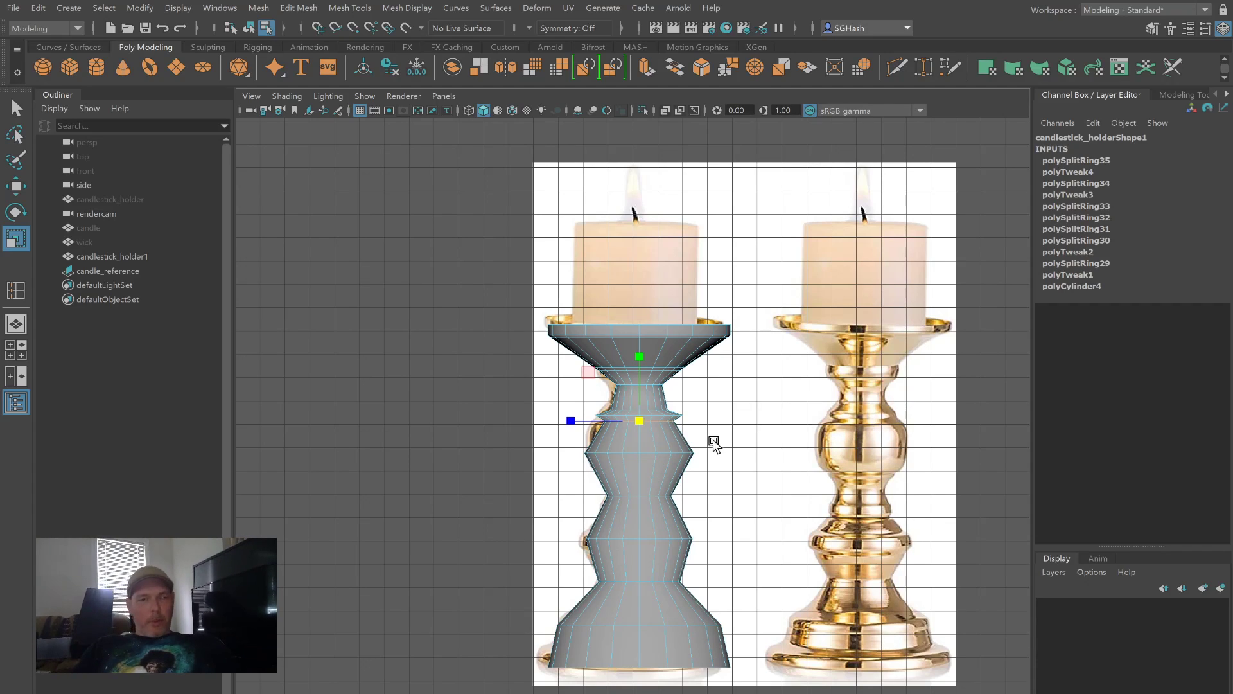
key("3")
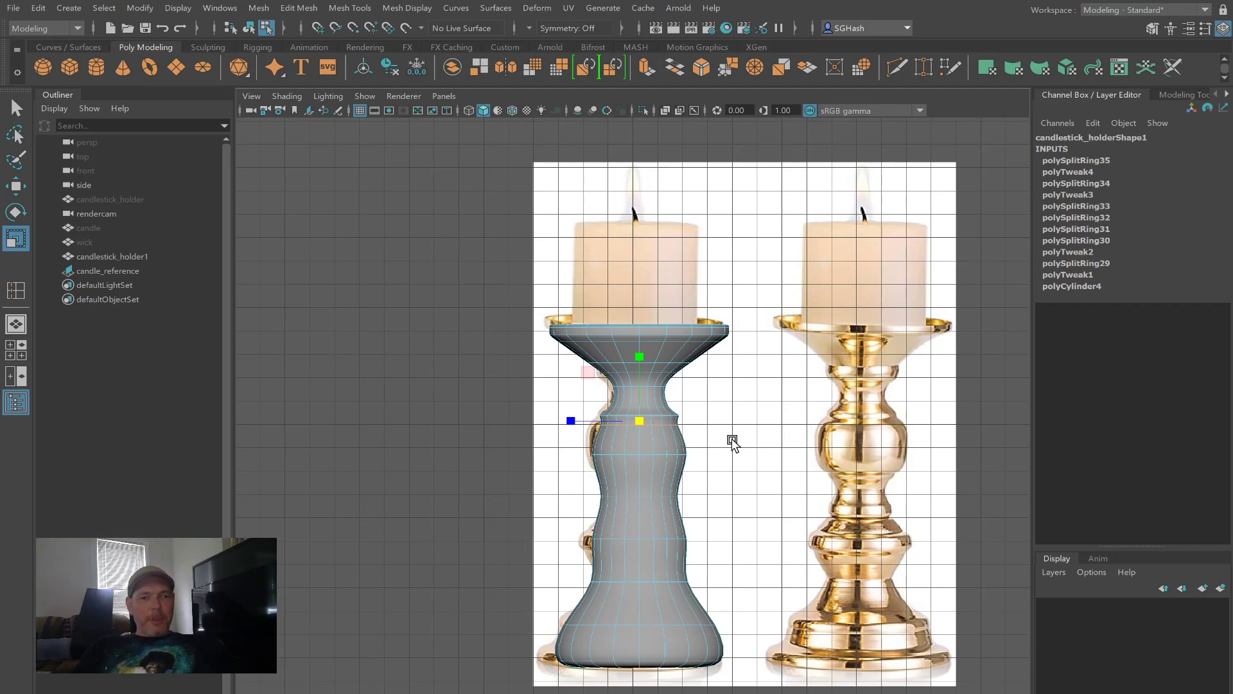
key("1")
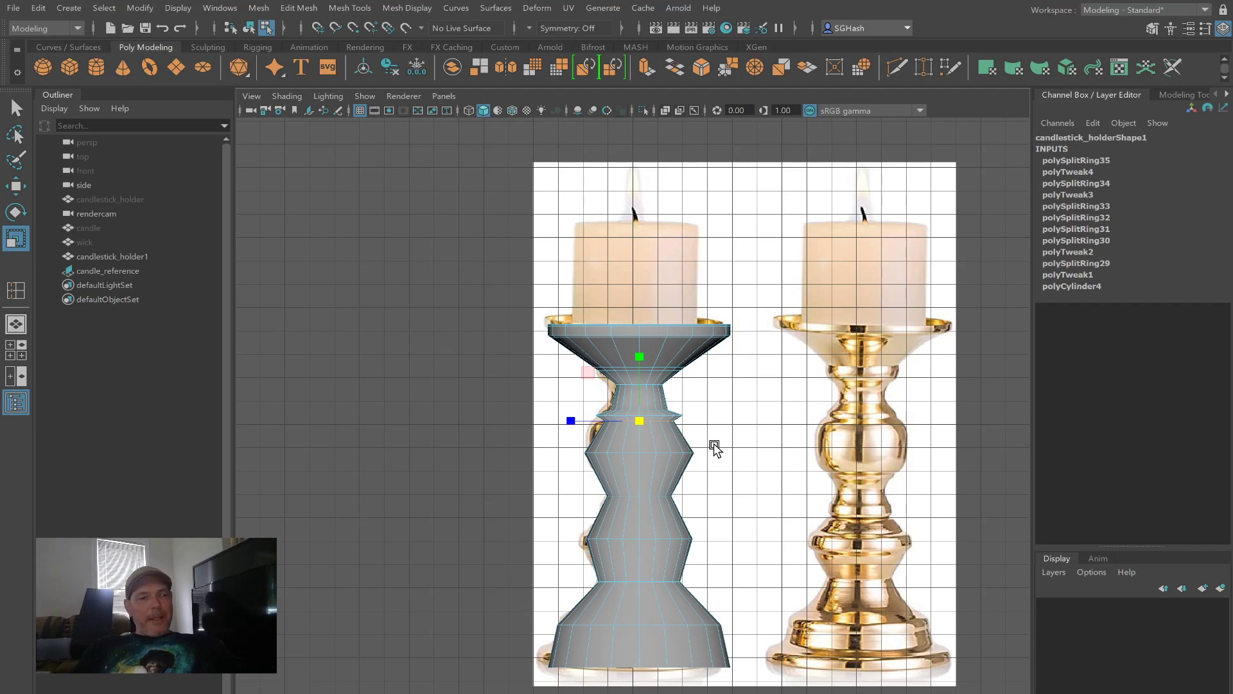
Step: Insert two supporting edge loops in the neck above the ridge and one just below the ridge
key("g")
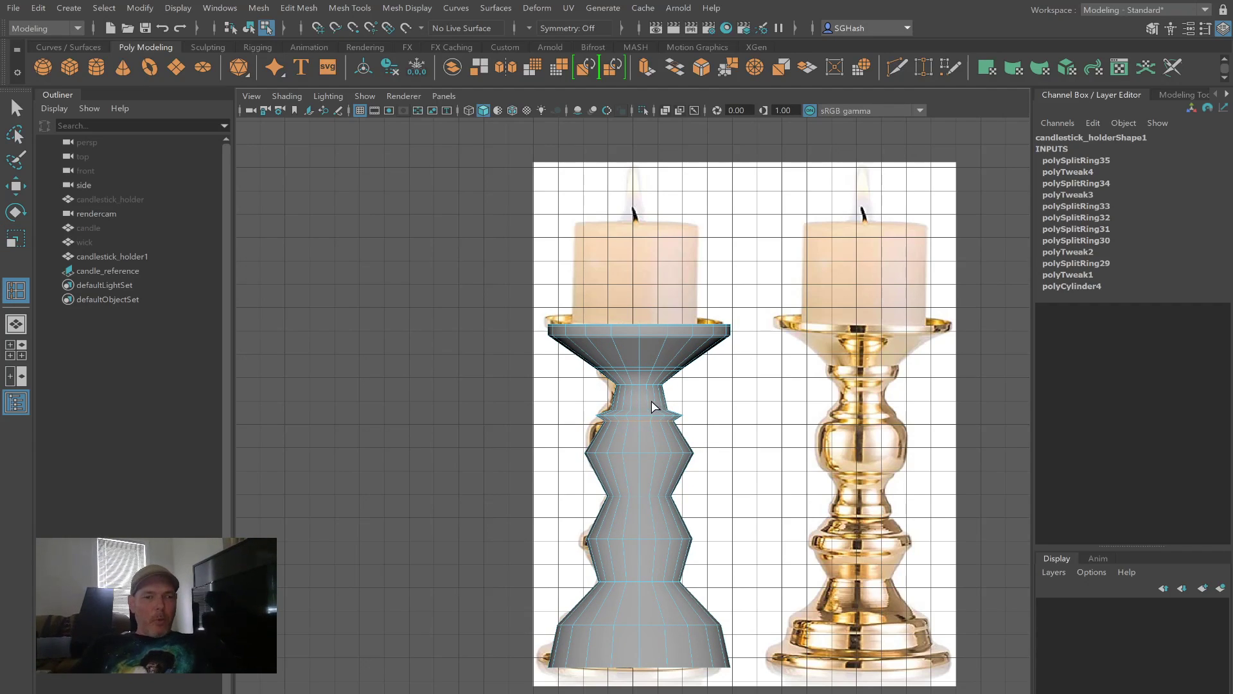
left_click(651, 405)
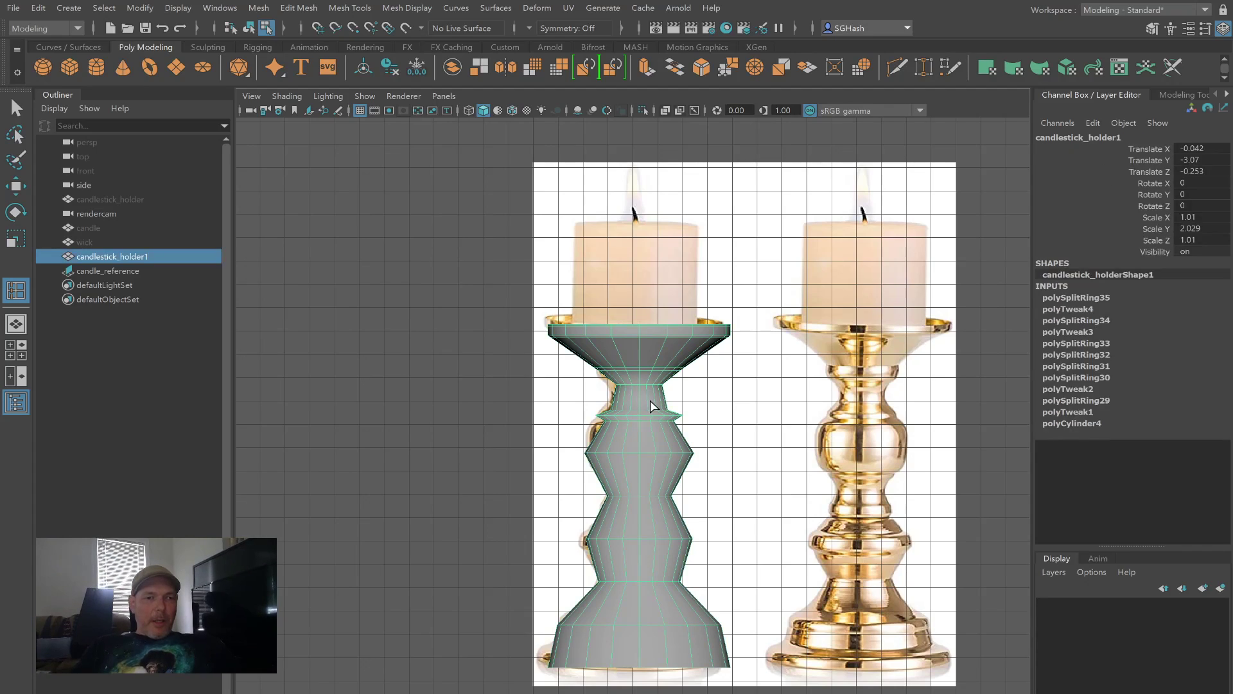
left_click(650, 405)
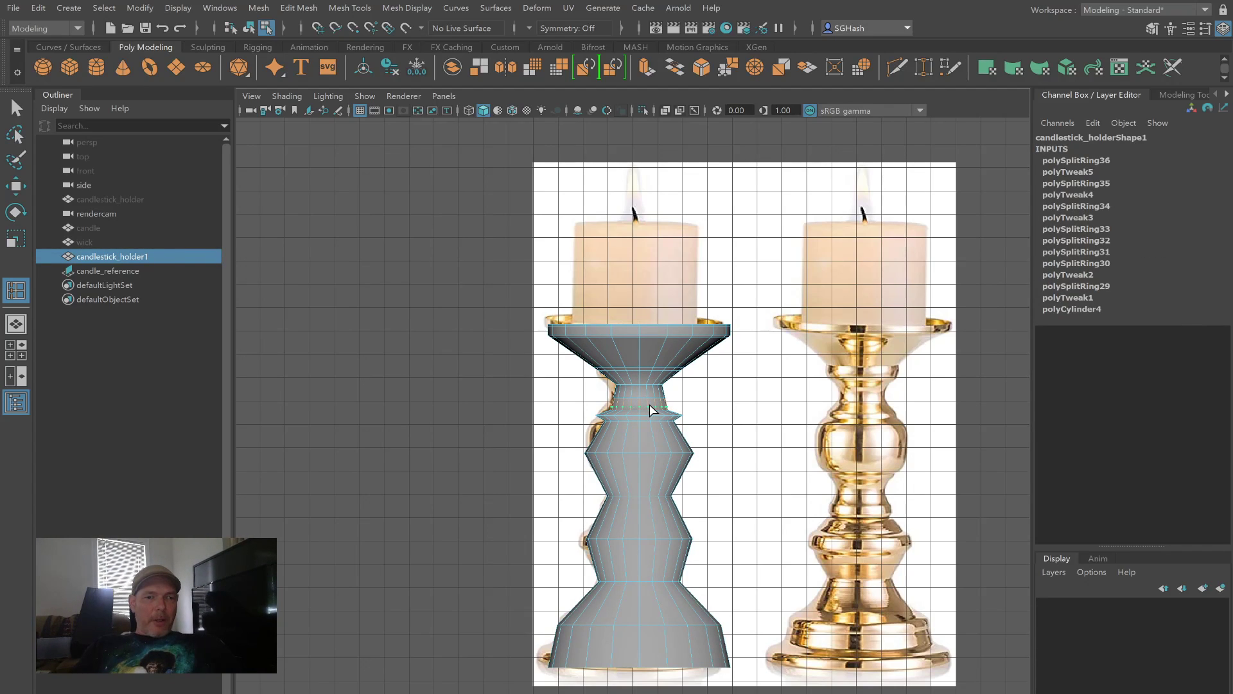
left_click(650, 406)
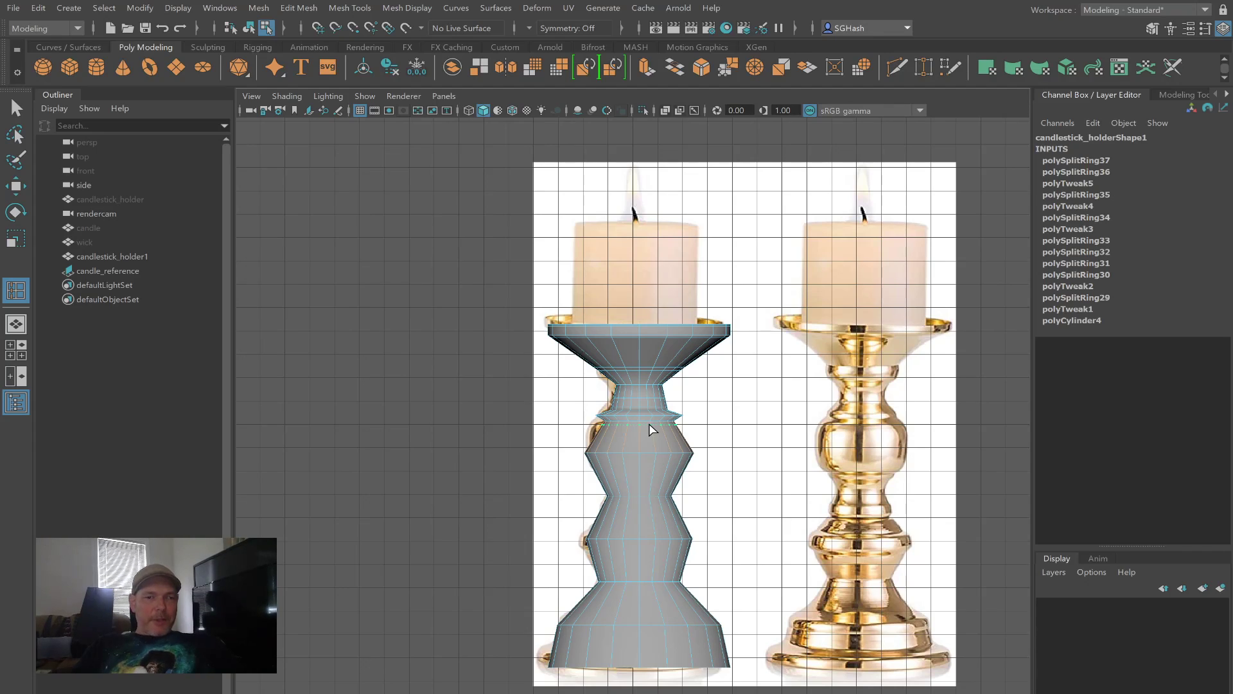
left_click(647, 424)
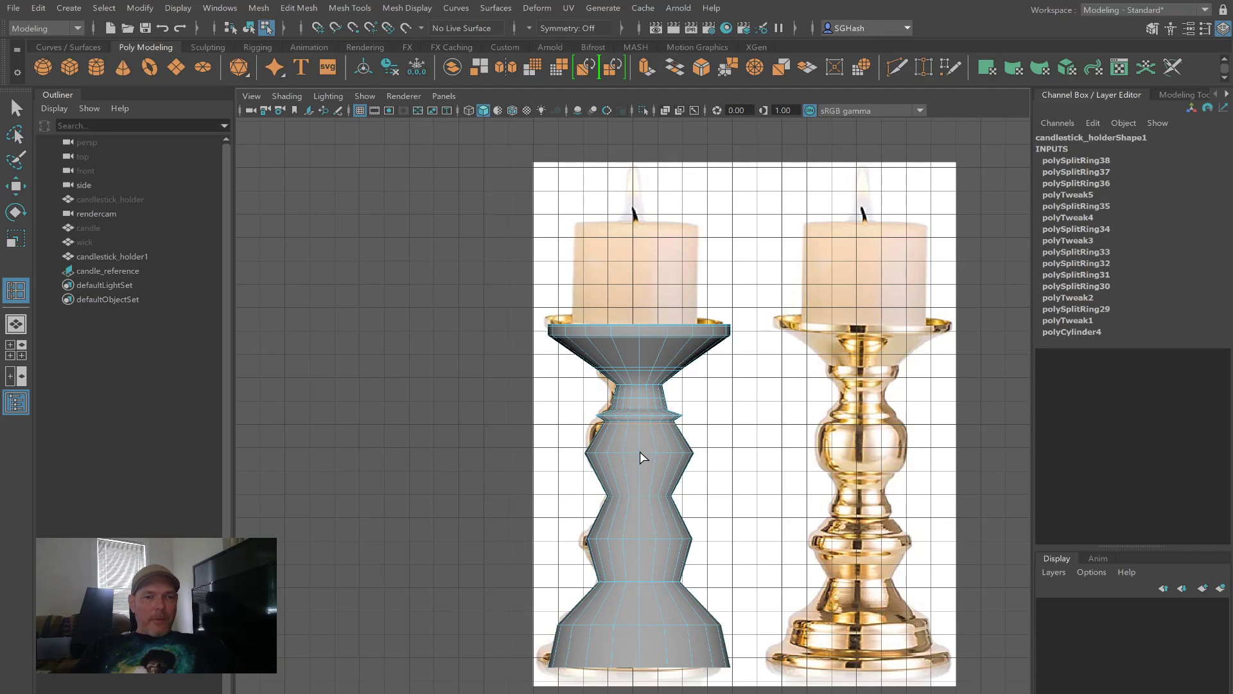
Step: Compare the deselected, smoothed holder with the reference image, and return it to the unsmoothed display
key("3")
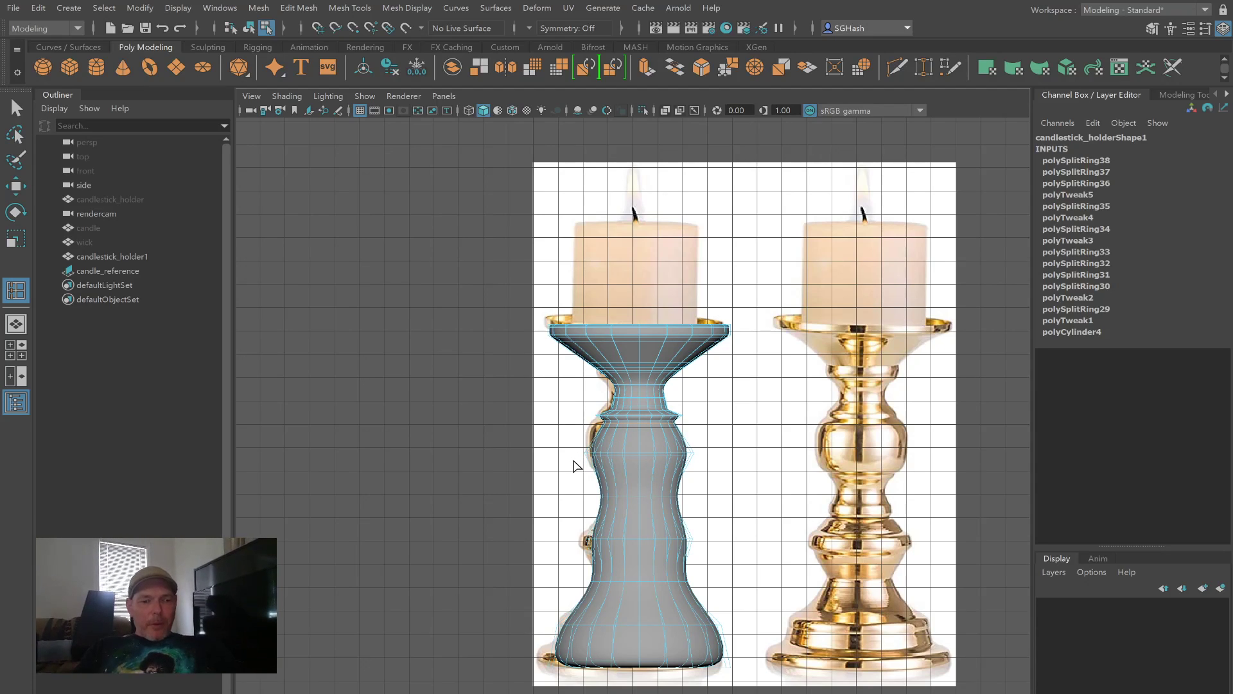
left_click(546, 472)
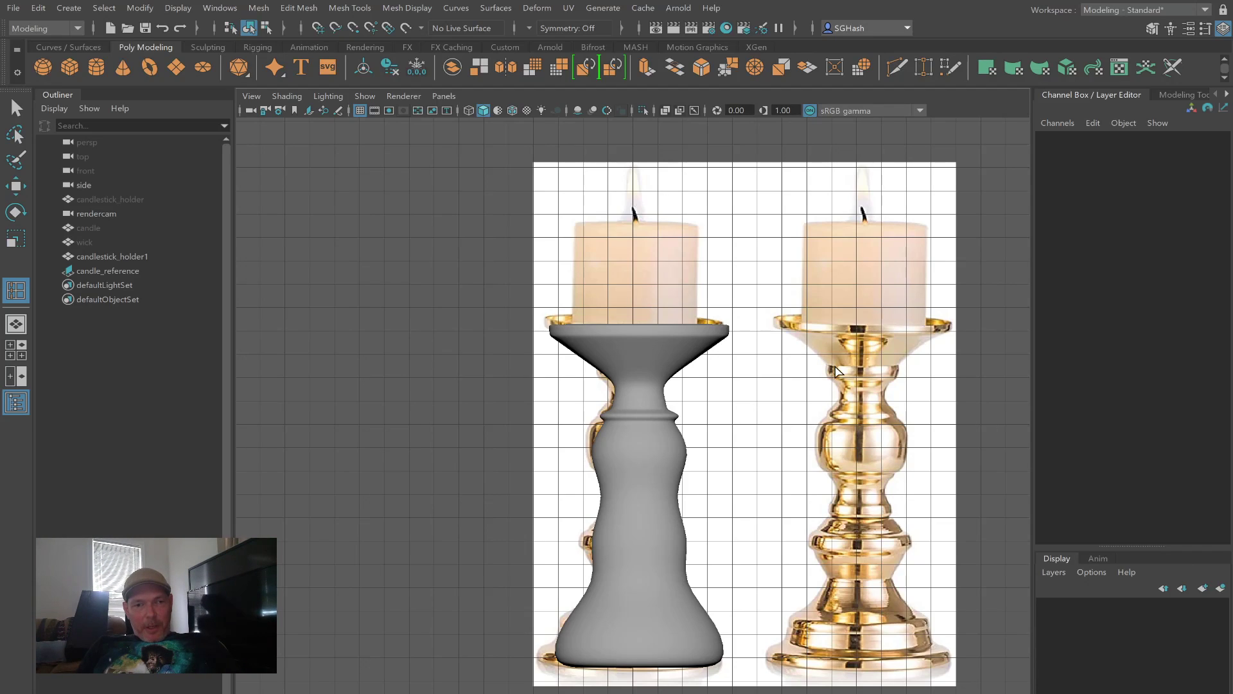
left_click(650, 374)
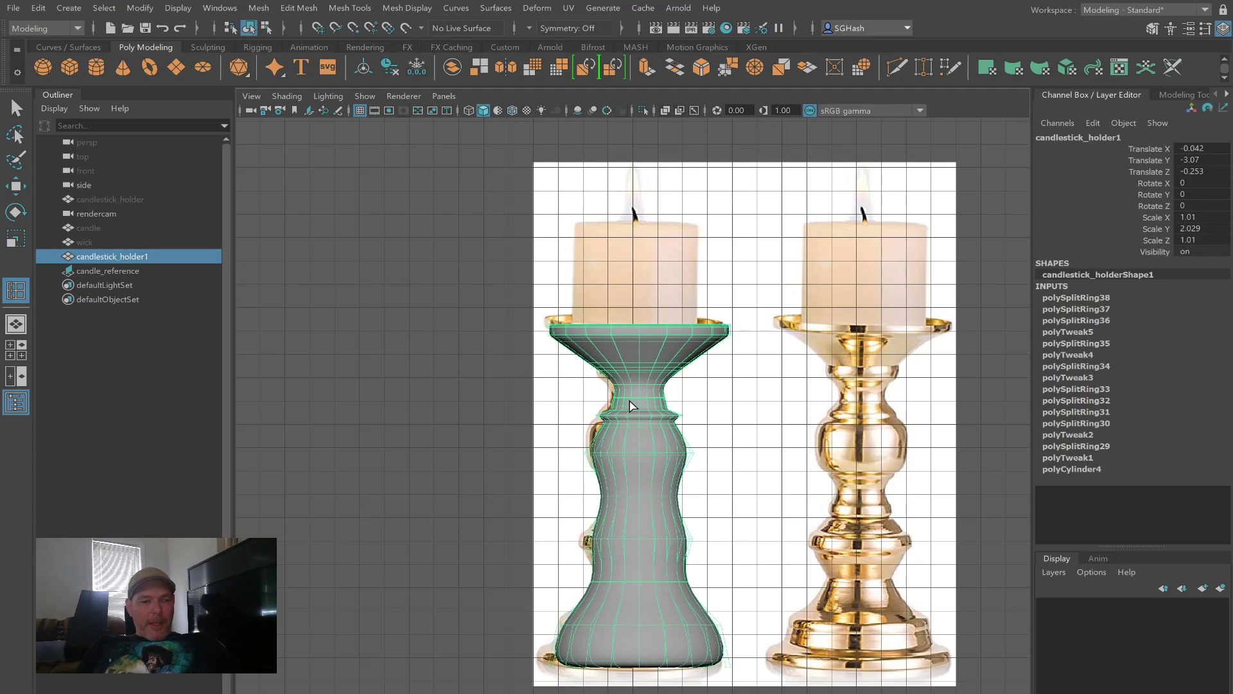
key("ctrl+z")
key("ctrl+z")
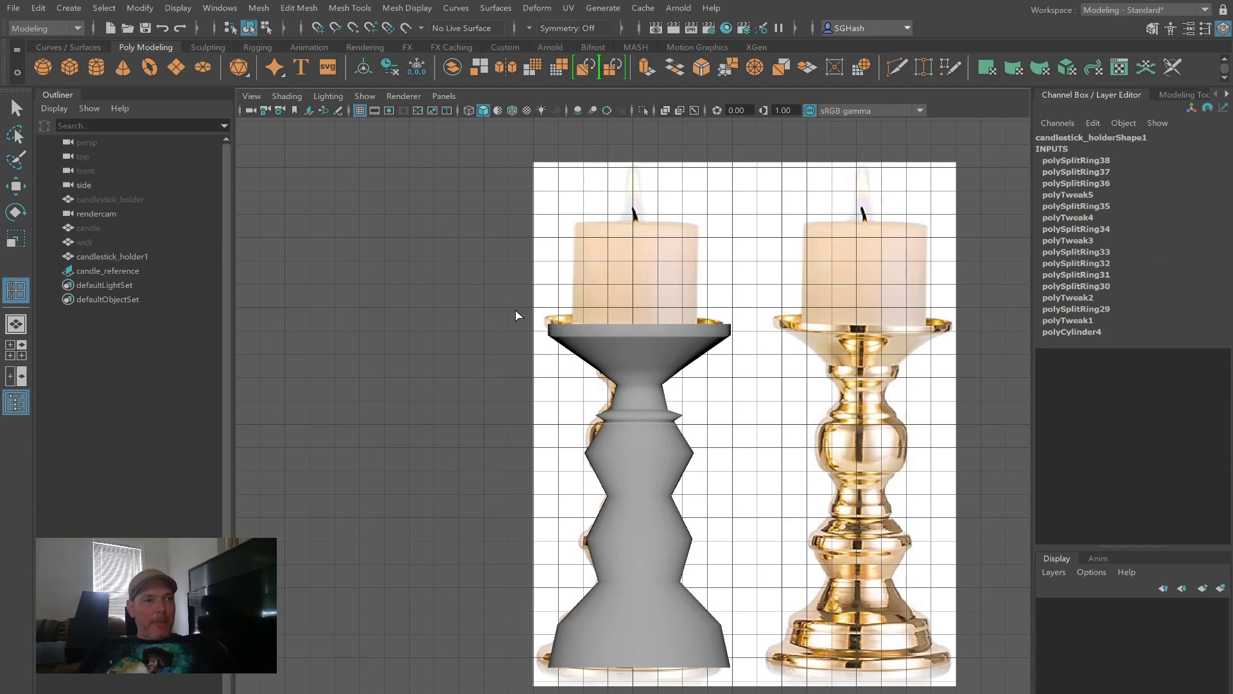
Step: Select the edge loop near the underside of the flared top and scale it in to the neck's width
left_click(16, 107)
left_click(607, 434)
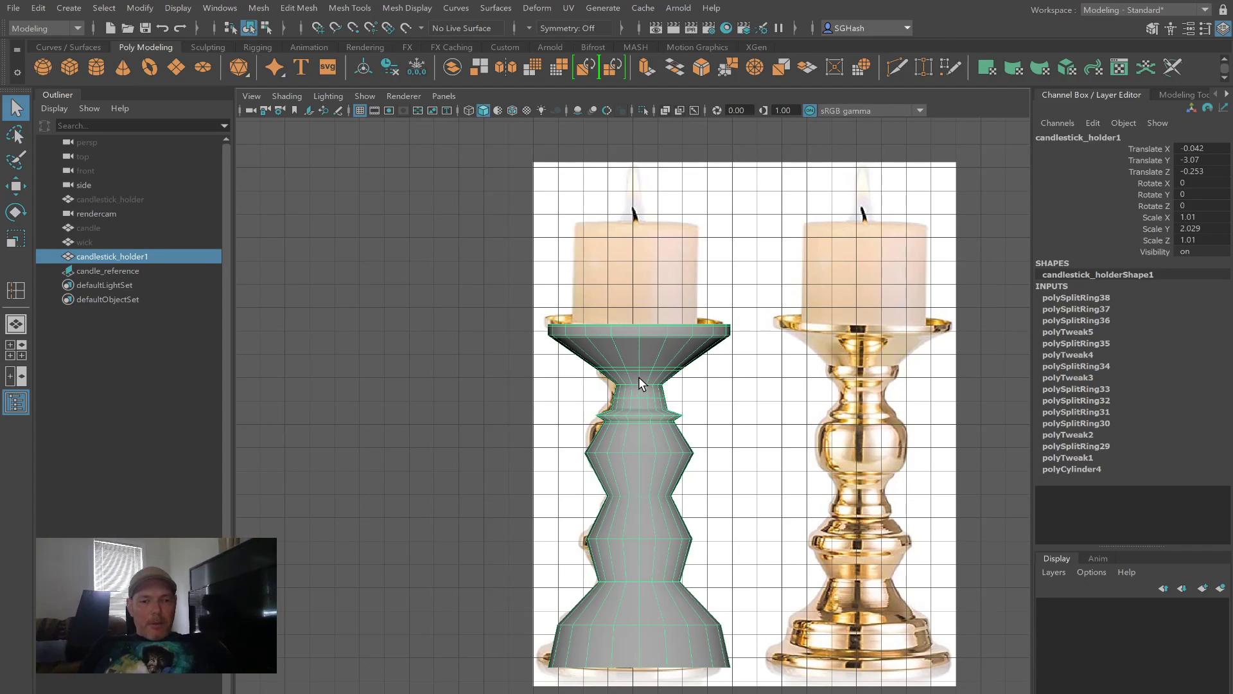
key("F8")
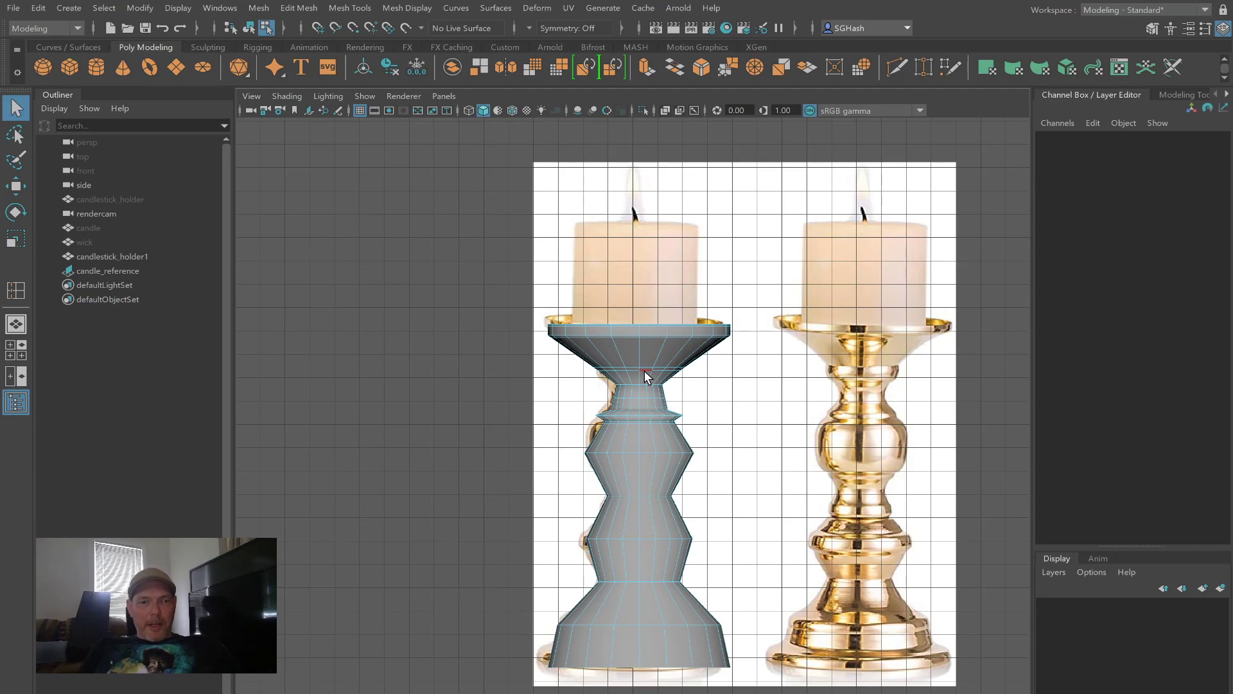
left_click(645, 372)
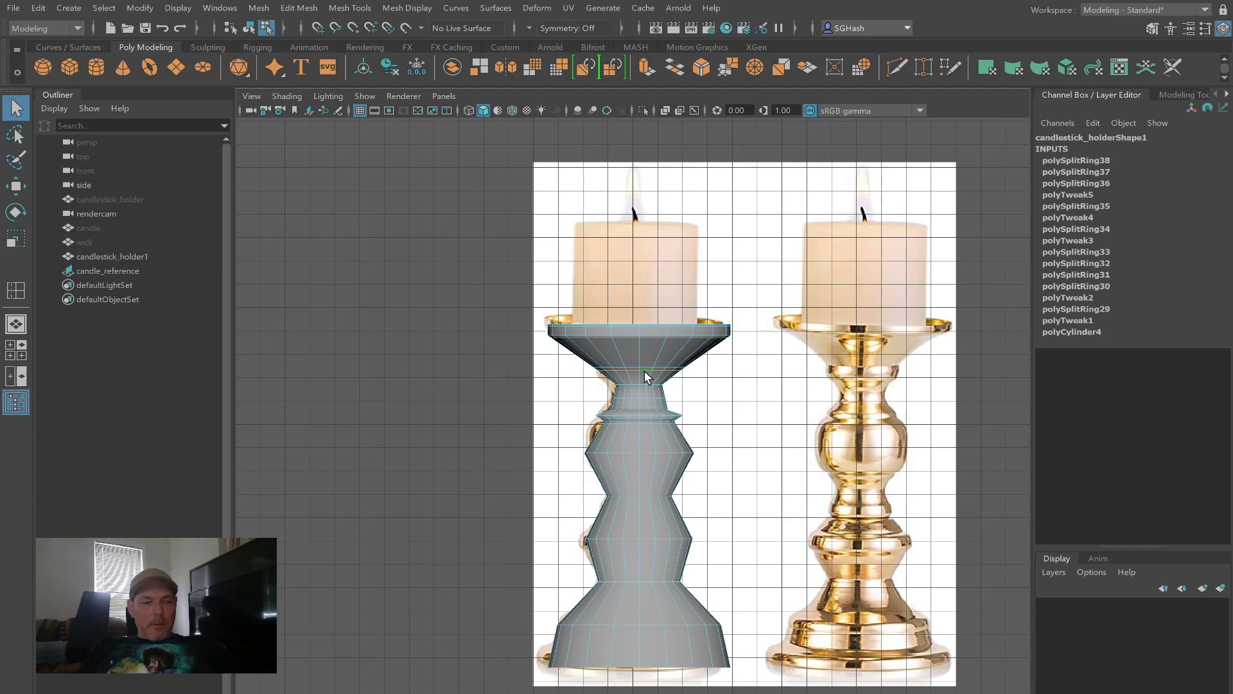
key("r")
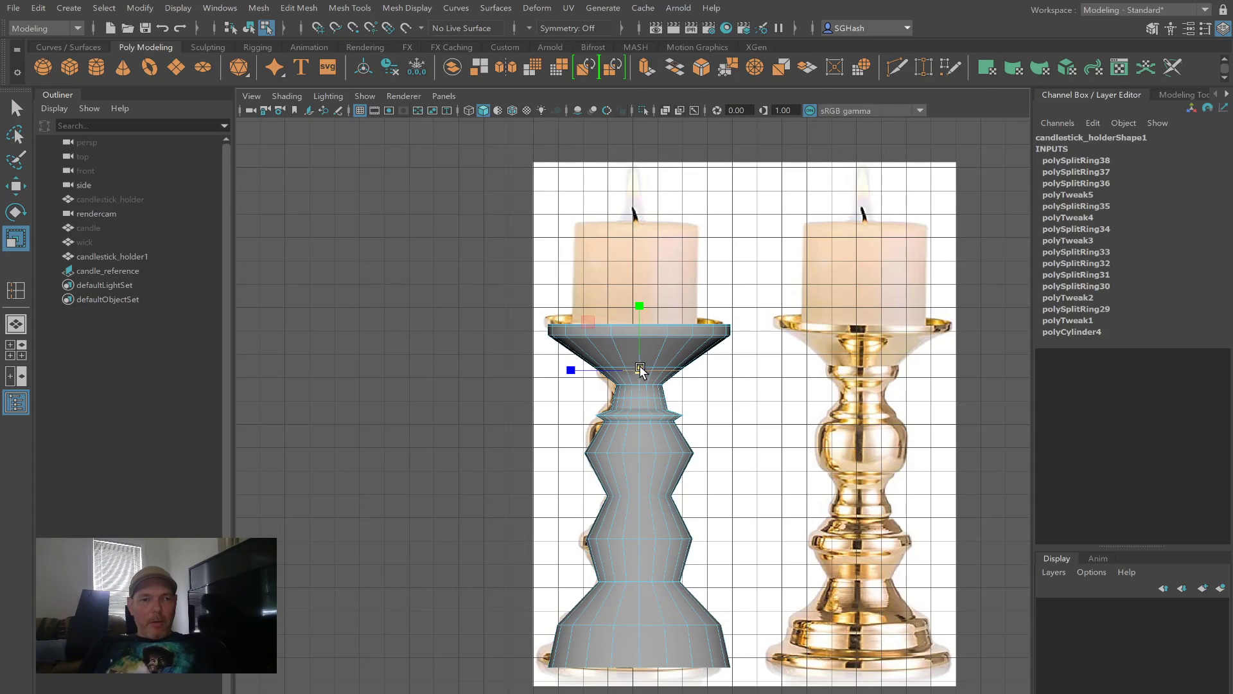
left_click_drag(641, 370, 625, 376)
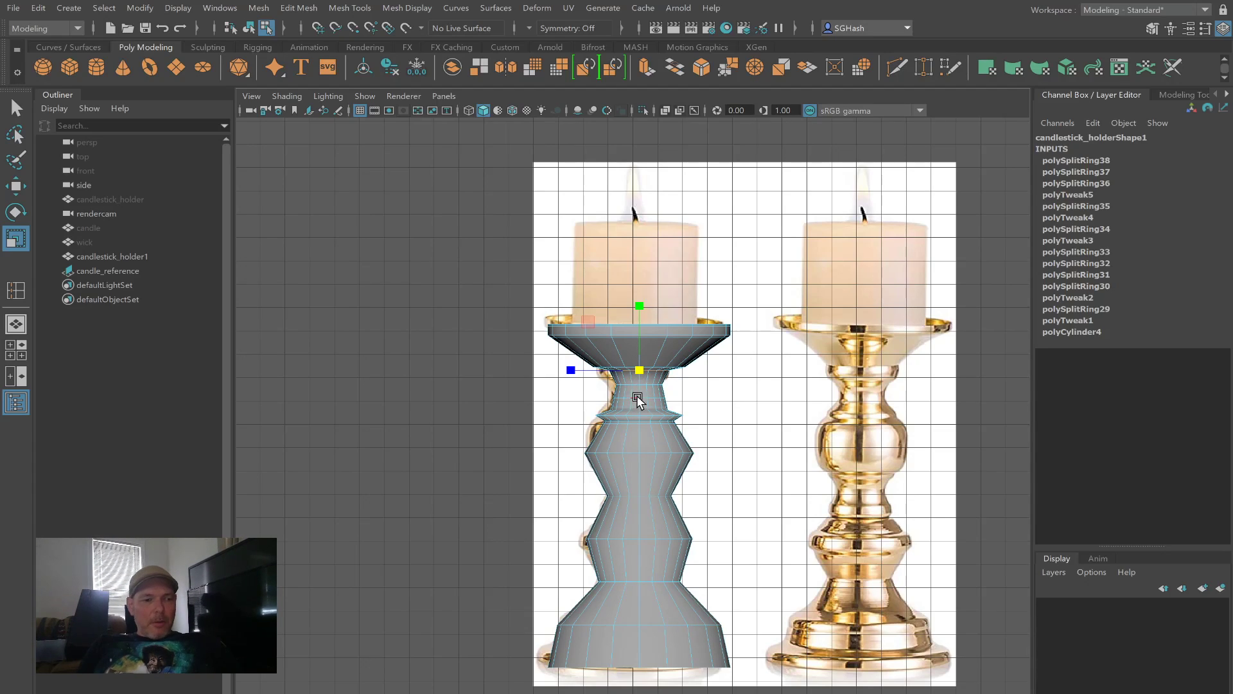
Step: Move the upper neck loop below the flare up slightly and scale it out into a bulge
key("q")
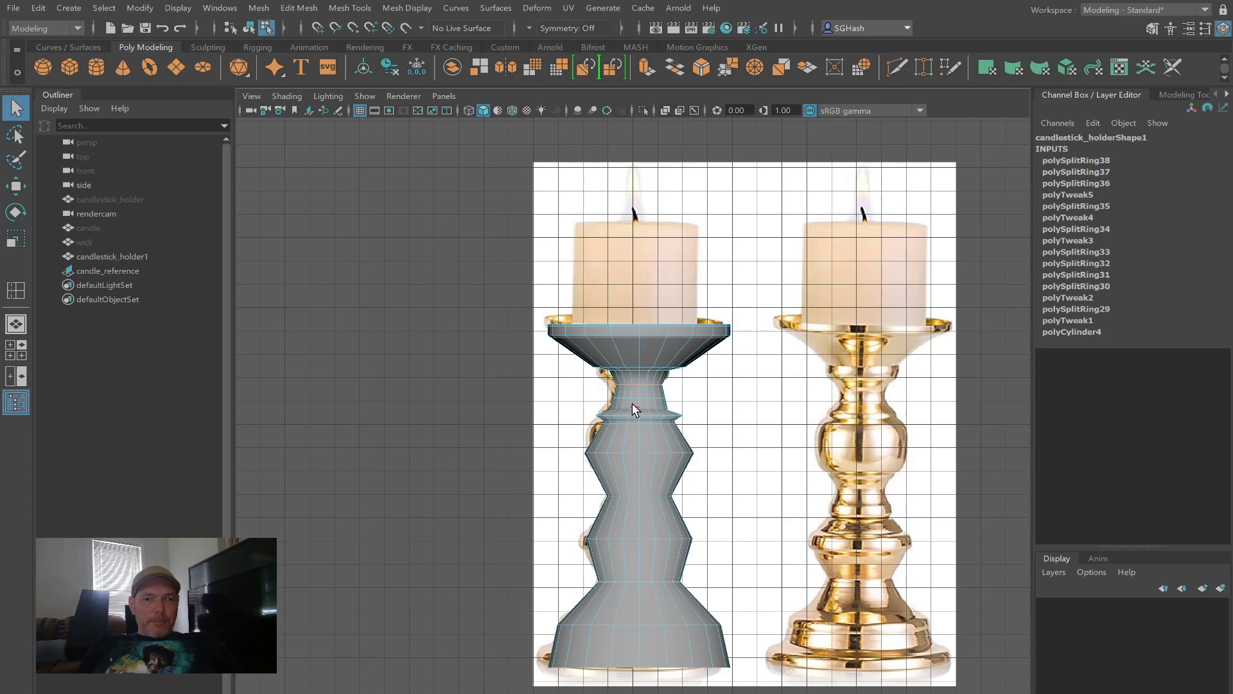
double_click(633, 404)
key("w")
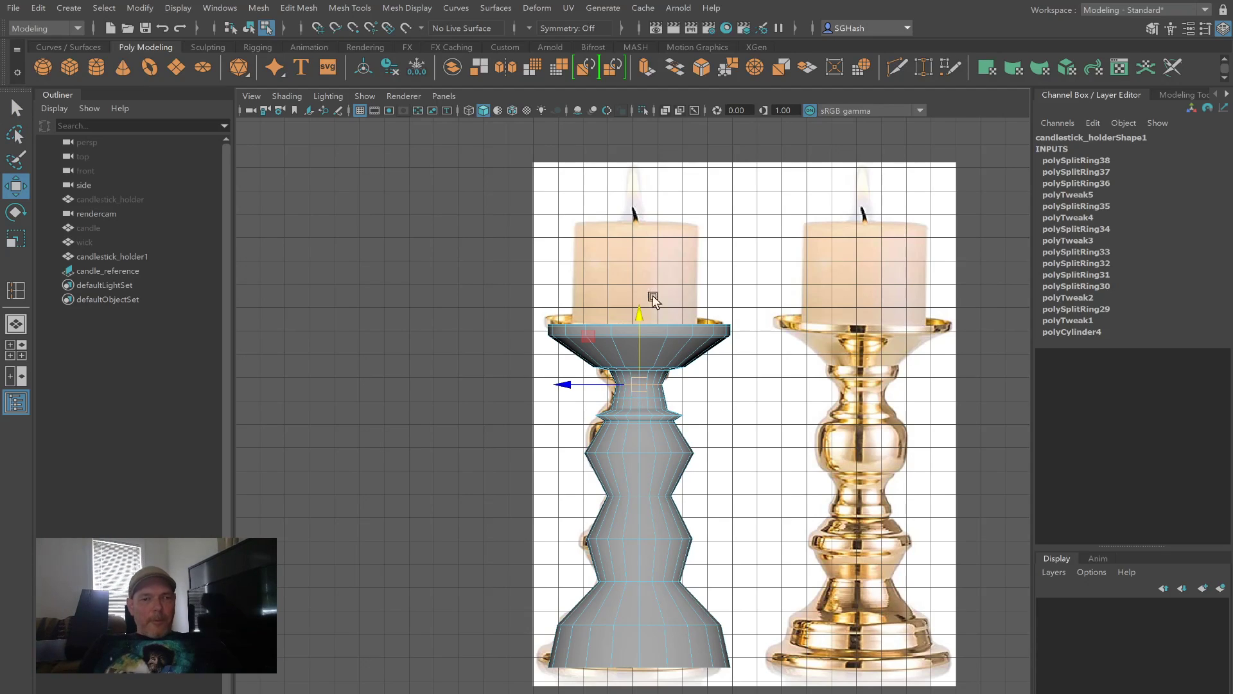
left_click_drag(642, 316, 641, 315)
key("r")
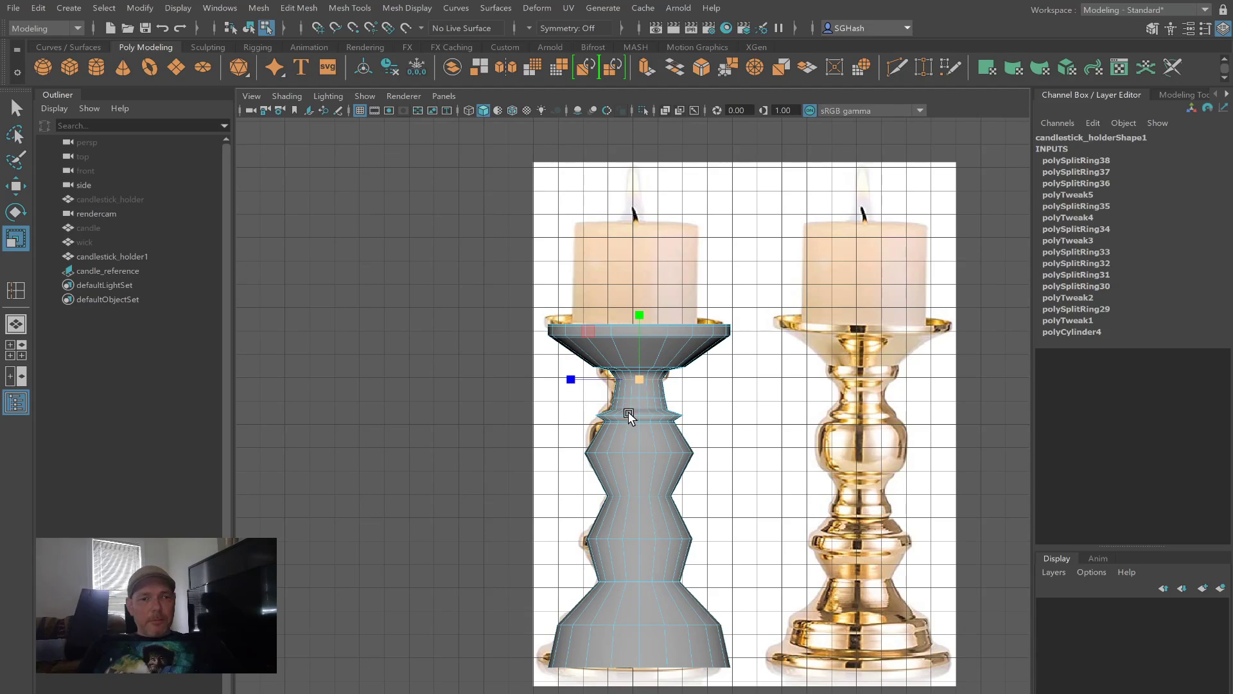
left_click_drag(639, 379, 664, 380)
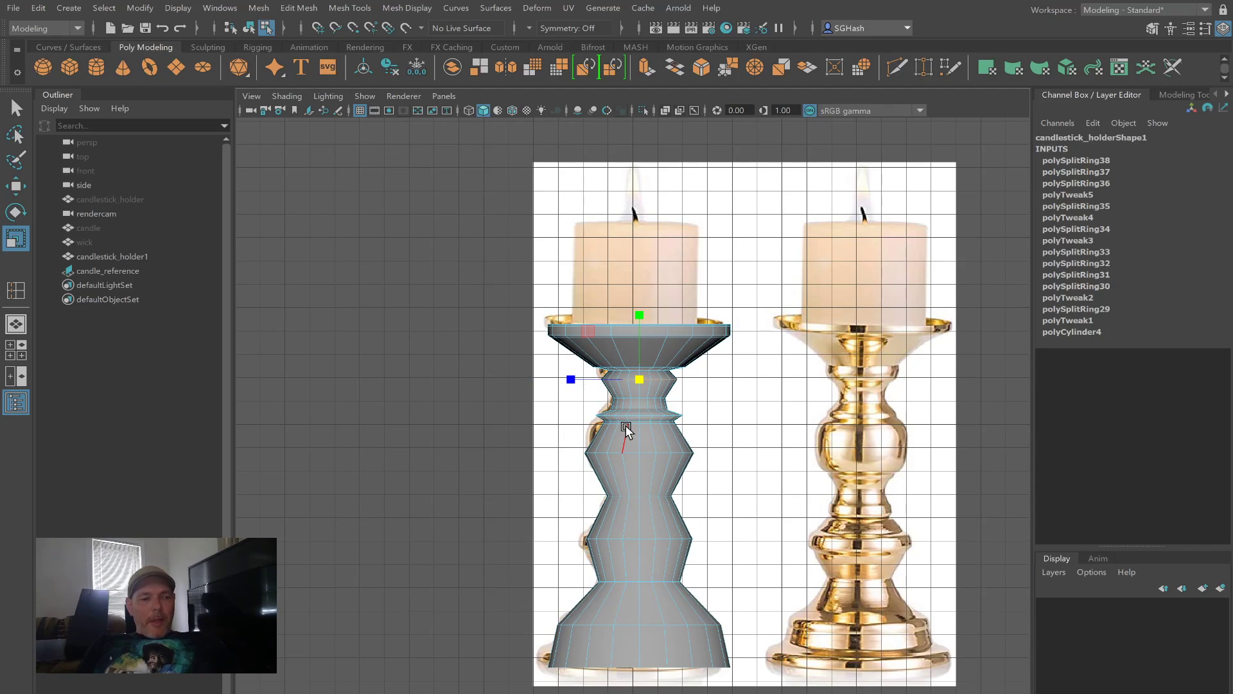
key("q")
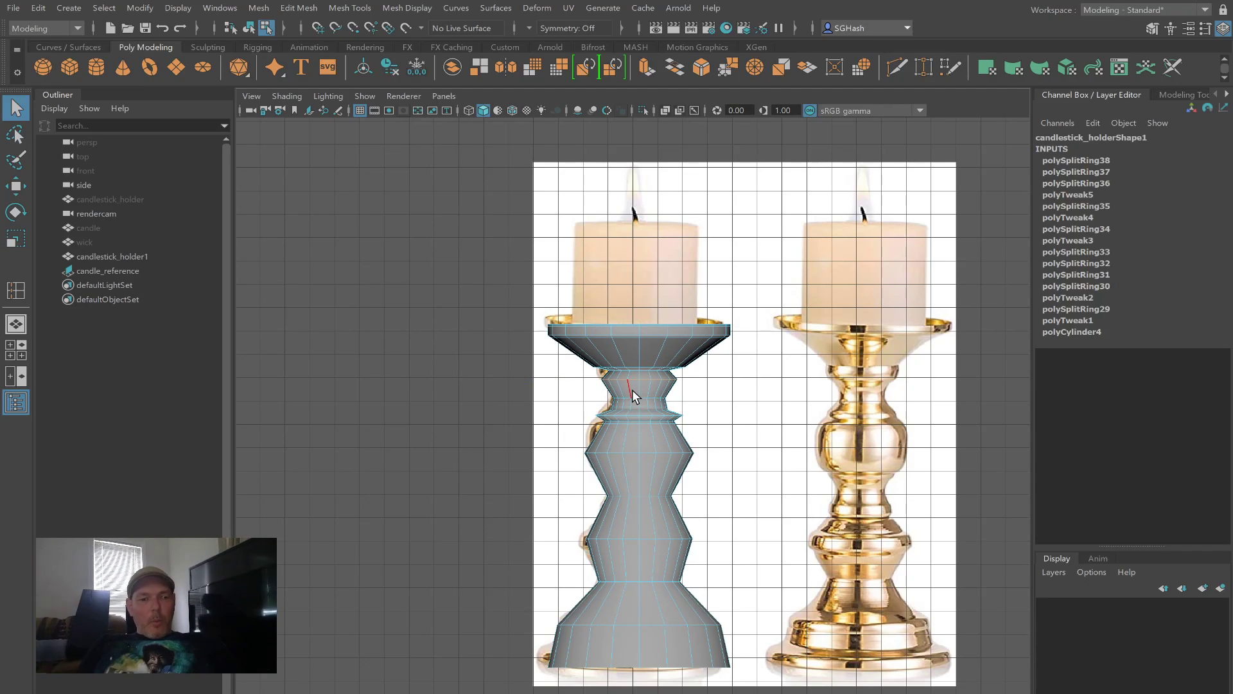
Step: Insert an edge loop in the neck just below the upper bulge, scale it in slightly, and check the shape in the smoothed display
key("g")
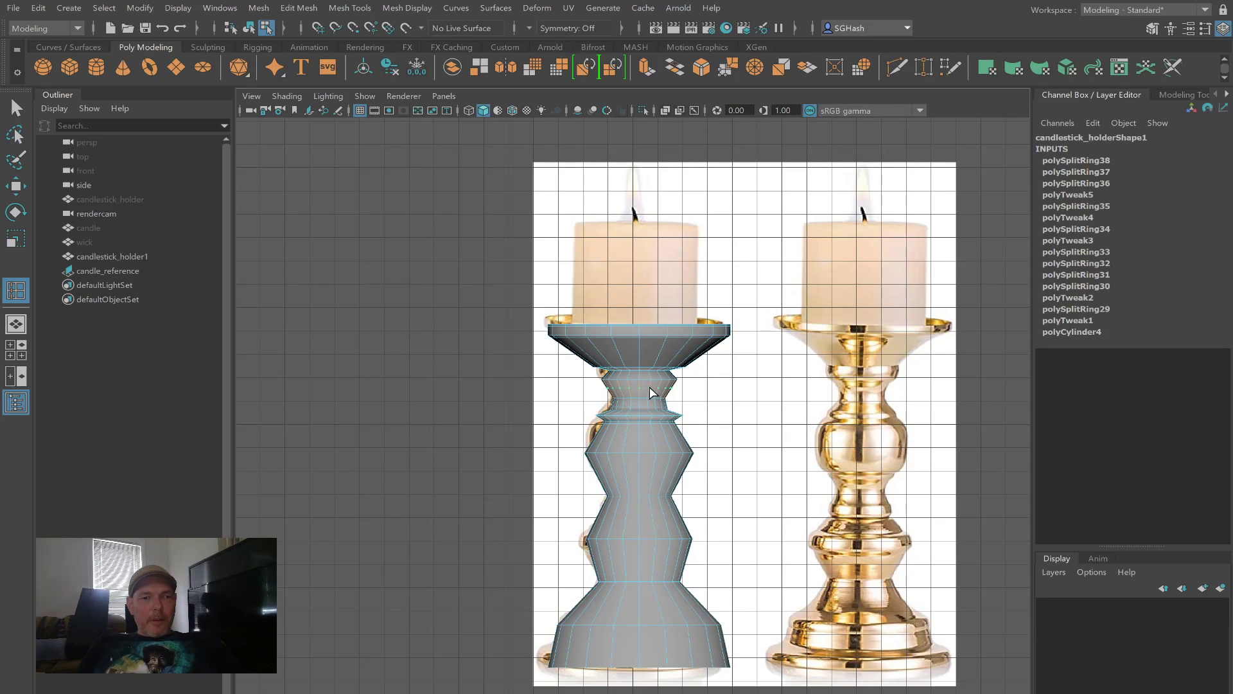
left_click(650, 388)
key("r")
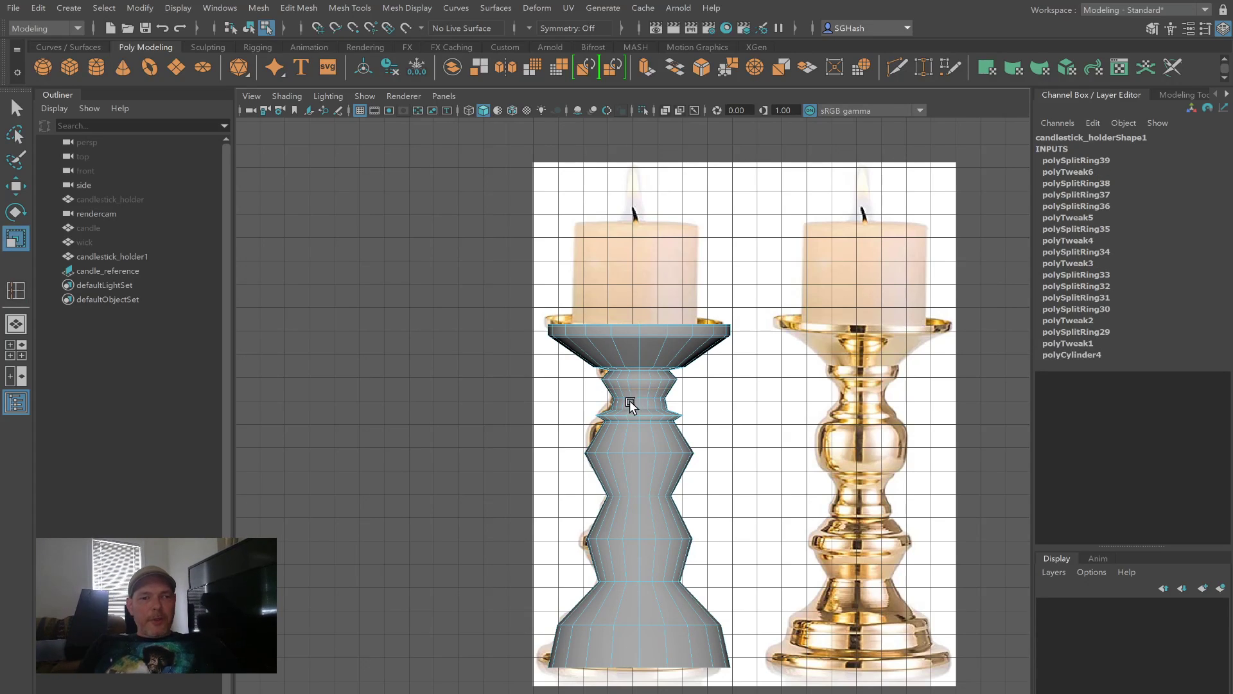
left_click_drag(636, 390, 633, 390)
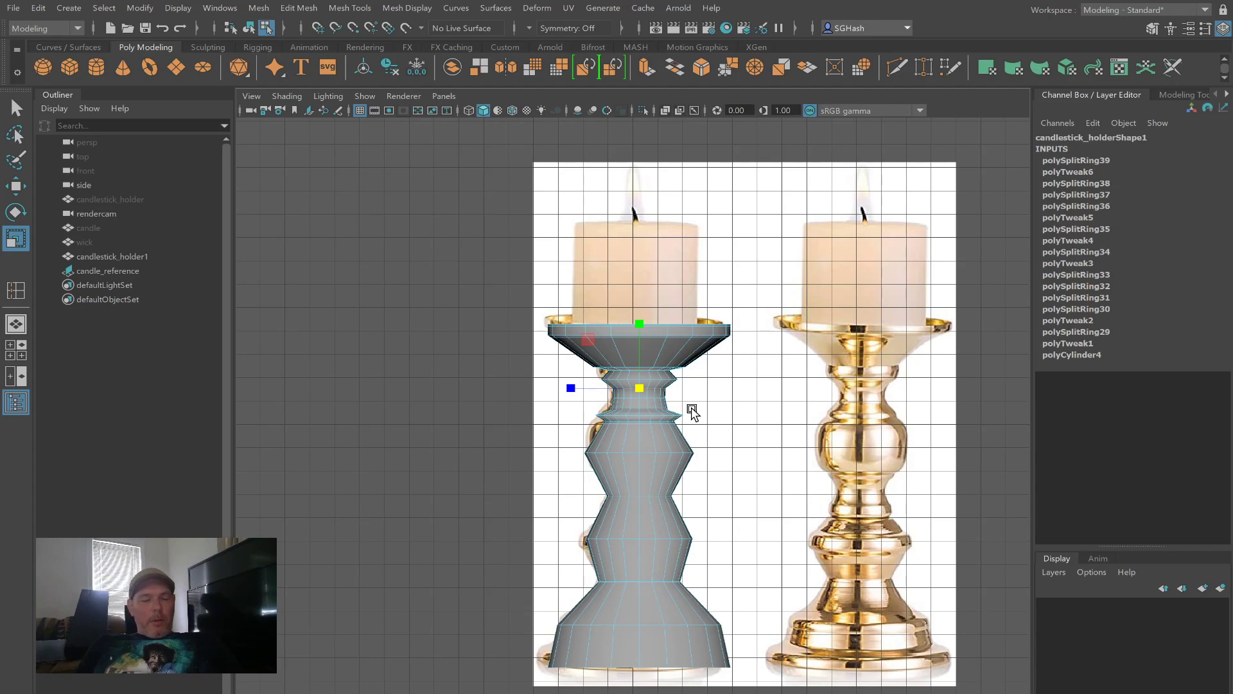
key("q")
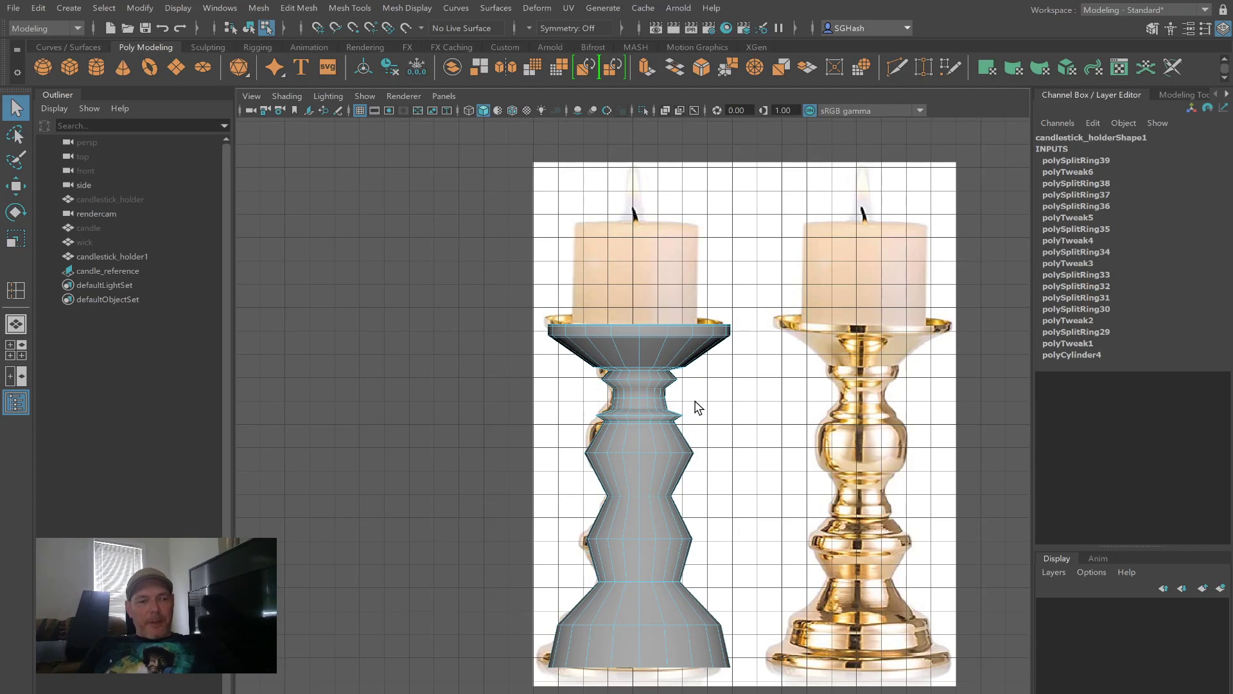
key("3")
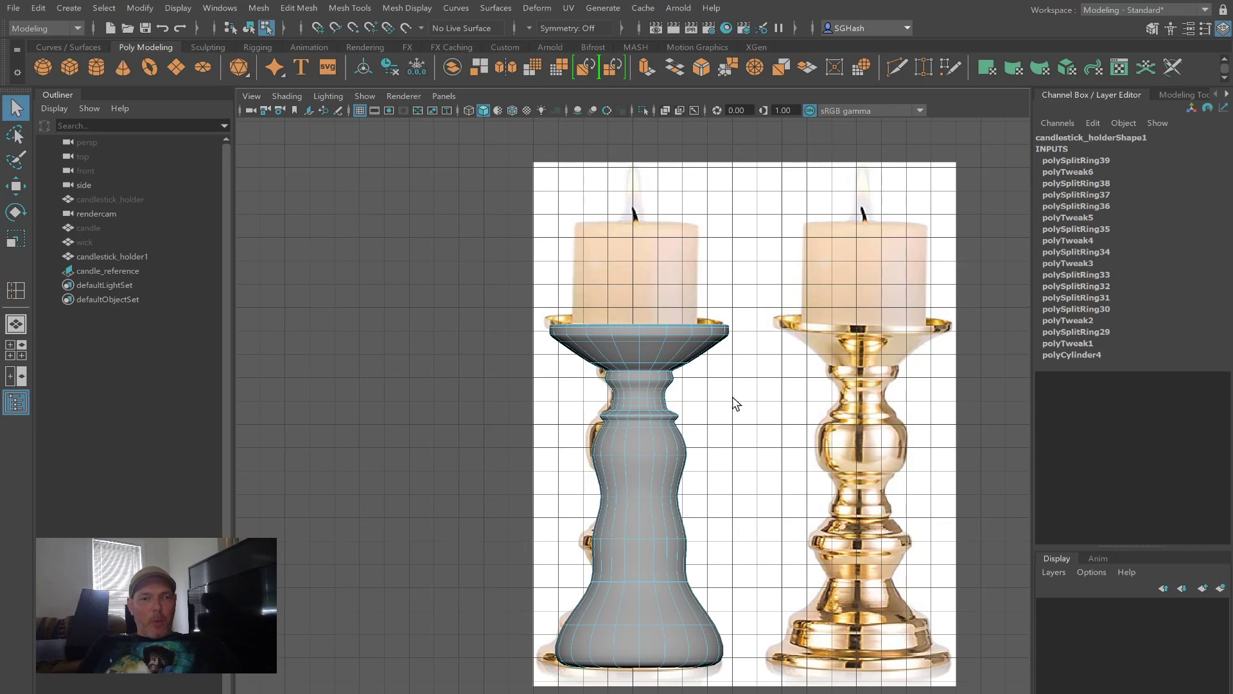
key("1")
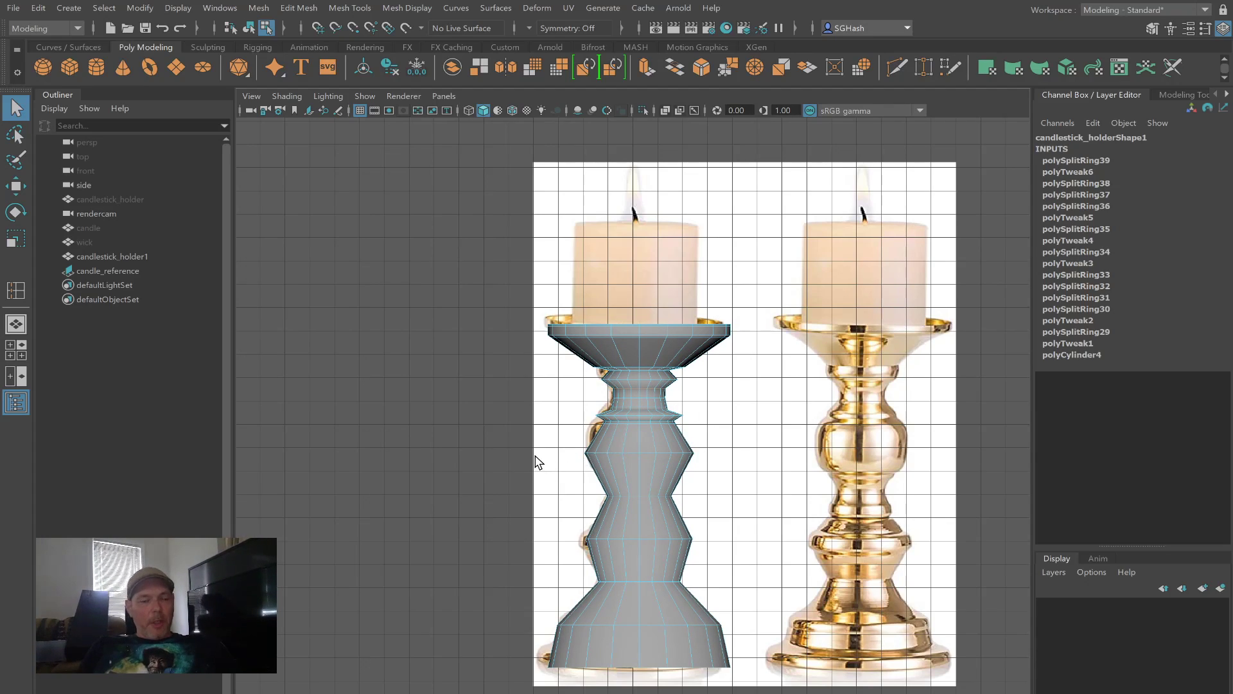
Step: Insert another edge loop in the neck below the upper bulge and view the deselected holder smoothed against the reference image
key("y")
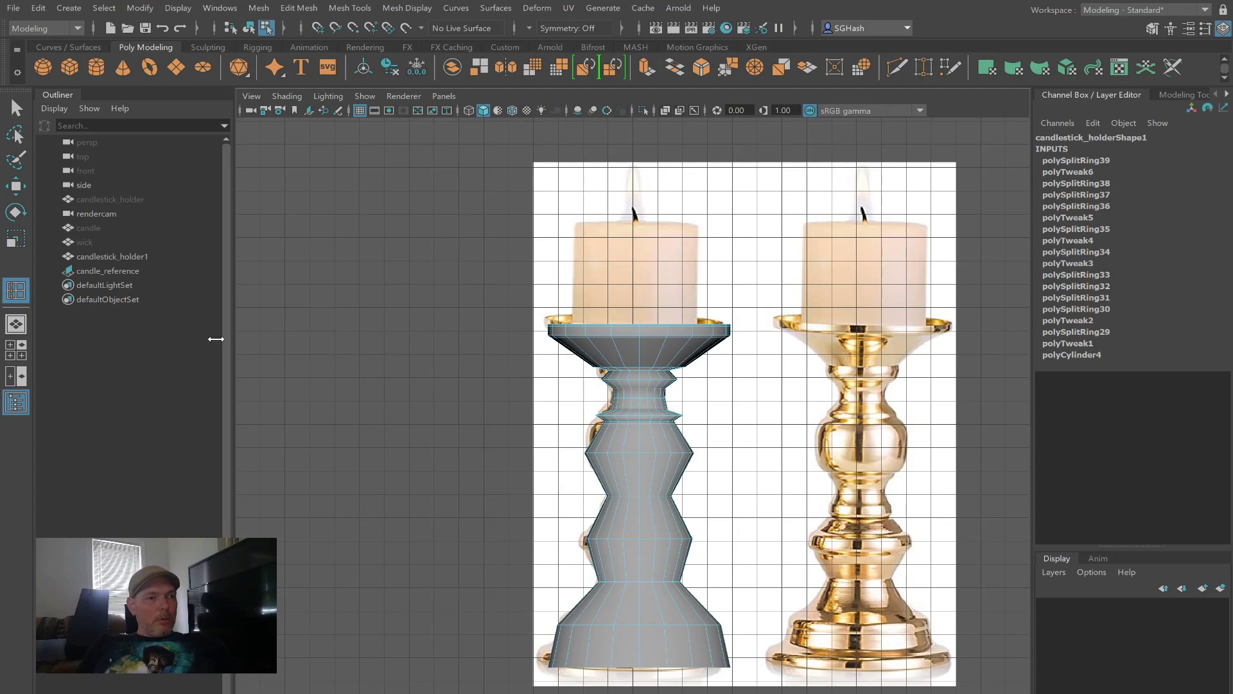
left_click(655, 393)
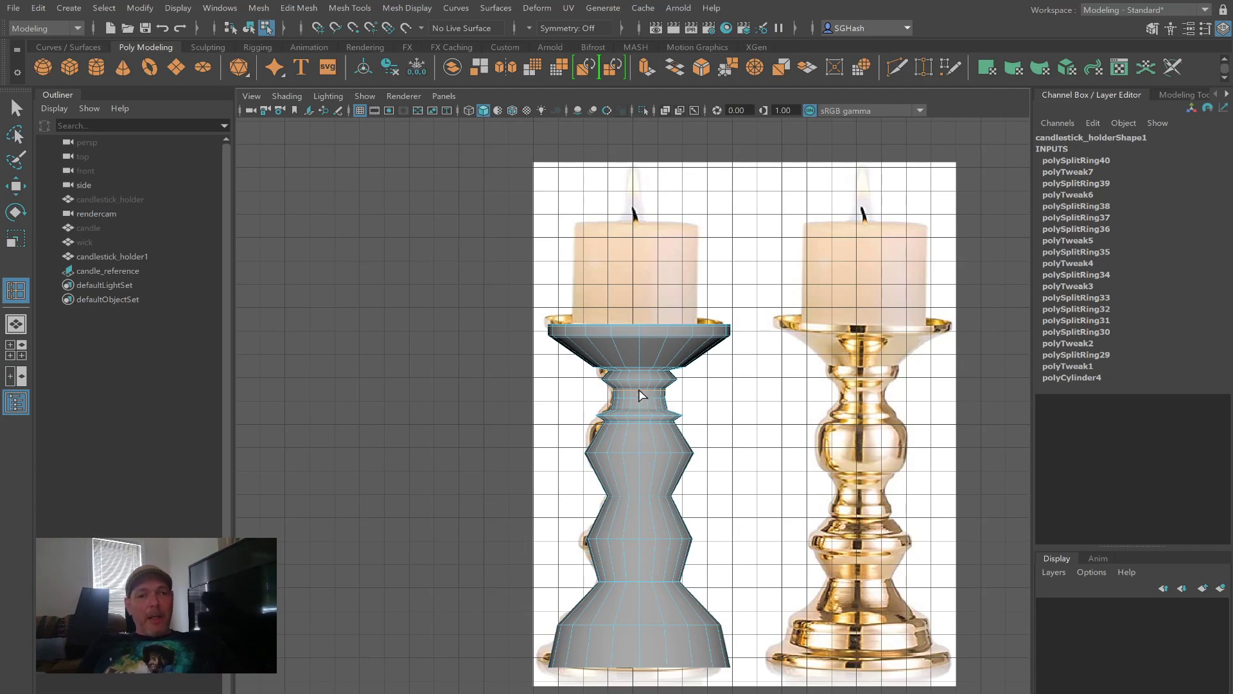
key("2")
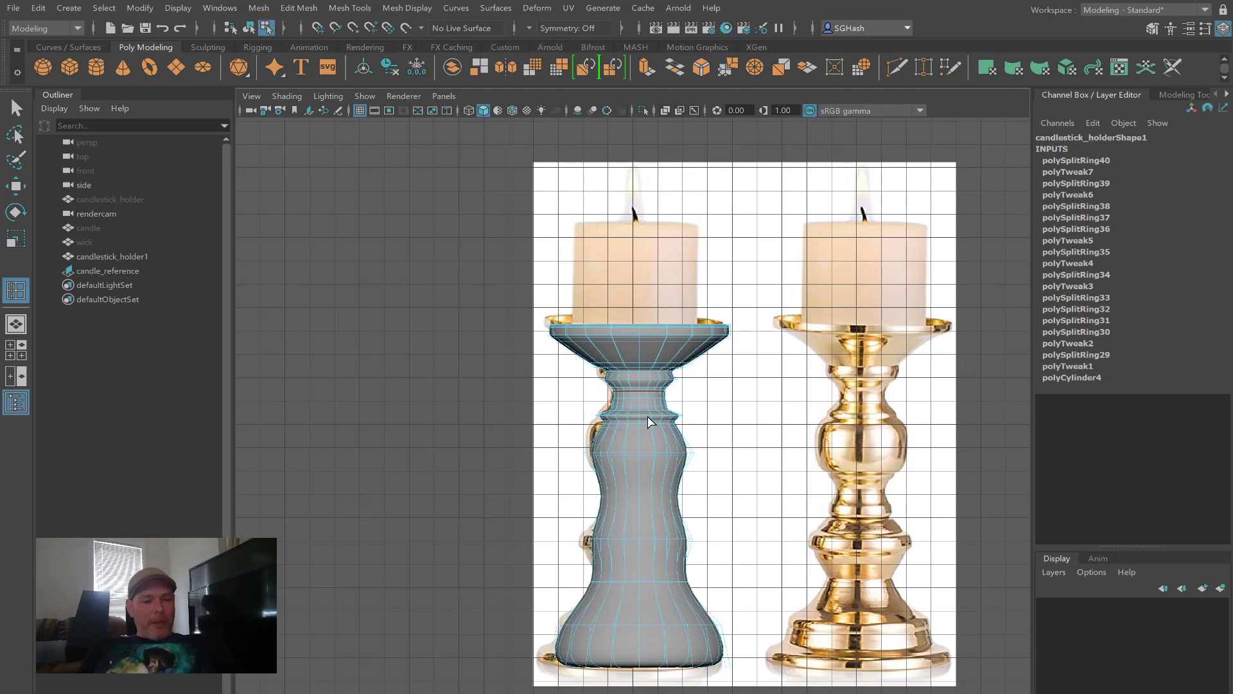
key("q")
left_click(647, 415)
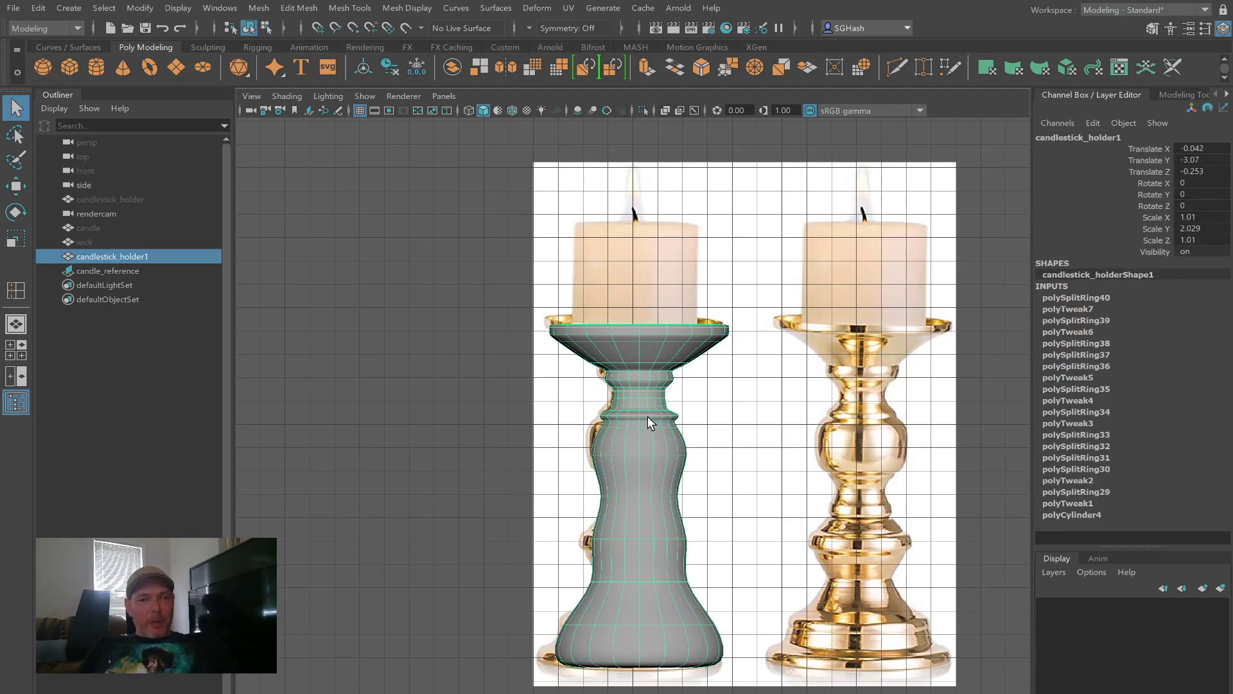
left_click(481, 486)
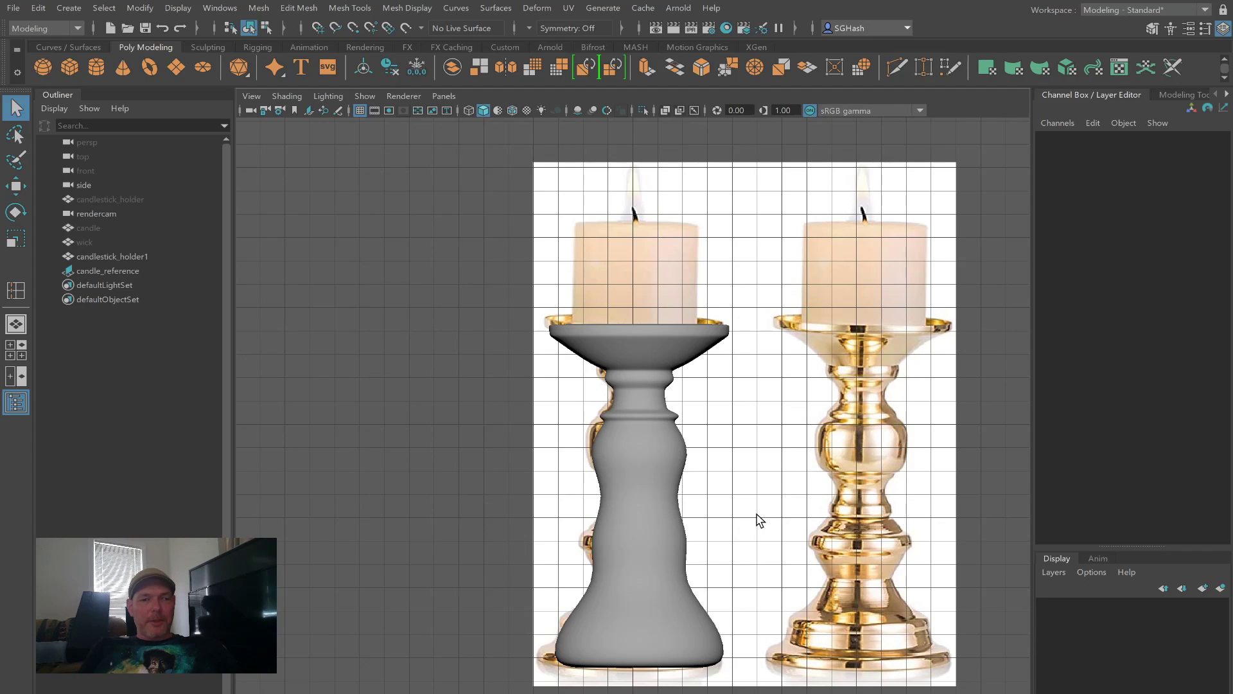
Step: Select the edge loop between the two body bulges and scale it in to form a narrow waist
left_click(630, 492)
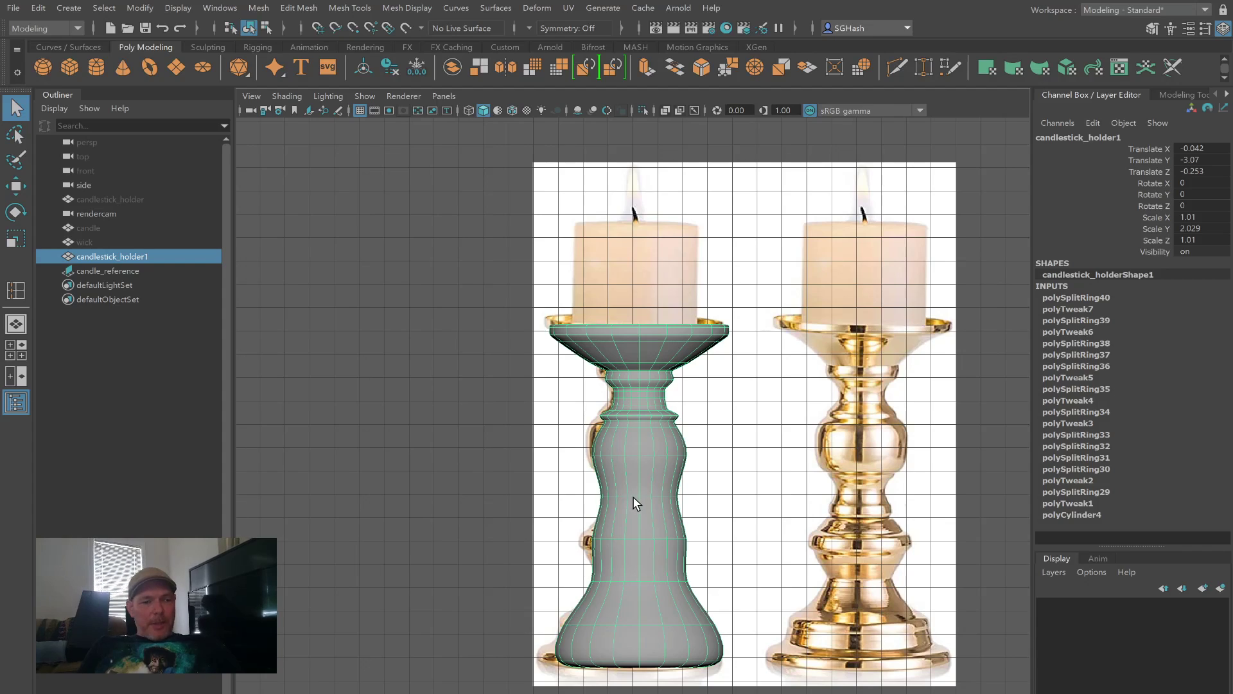
key("F10")
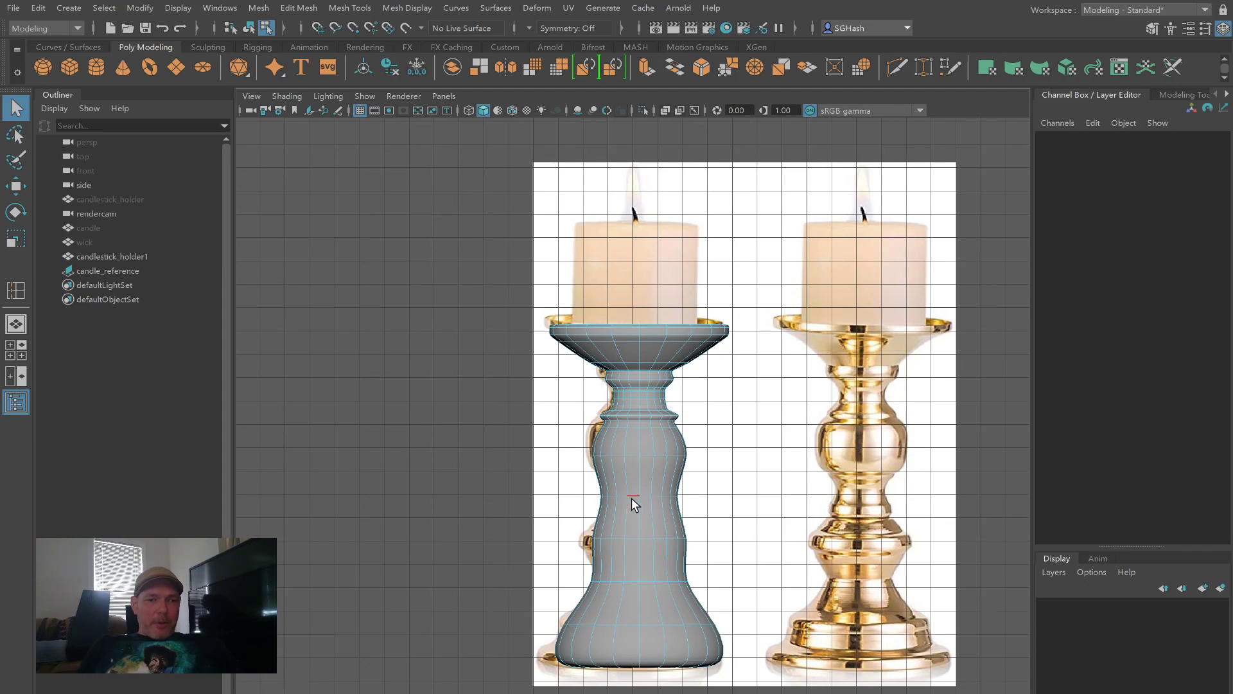
left_click(633, 497)
key("r")
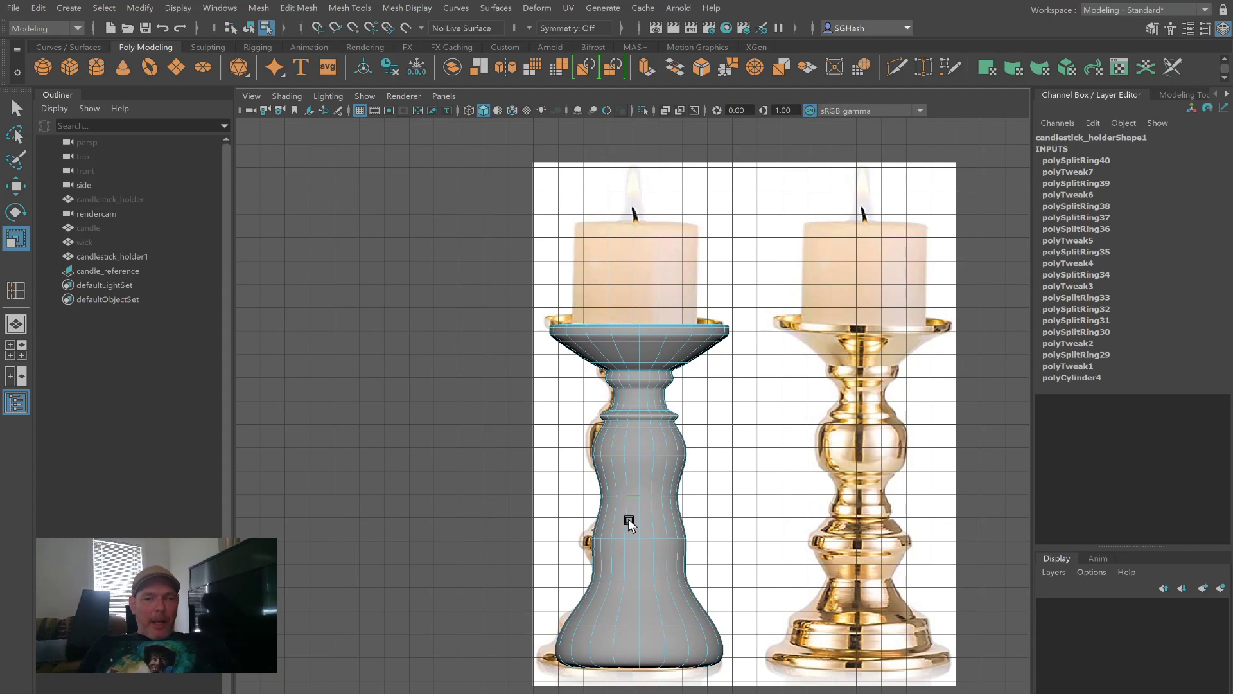
left_click_drag(638, 494, 612, 494)
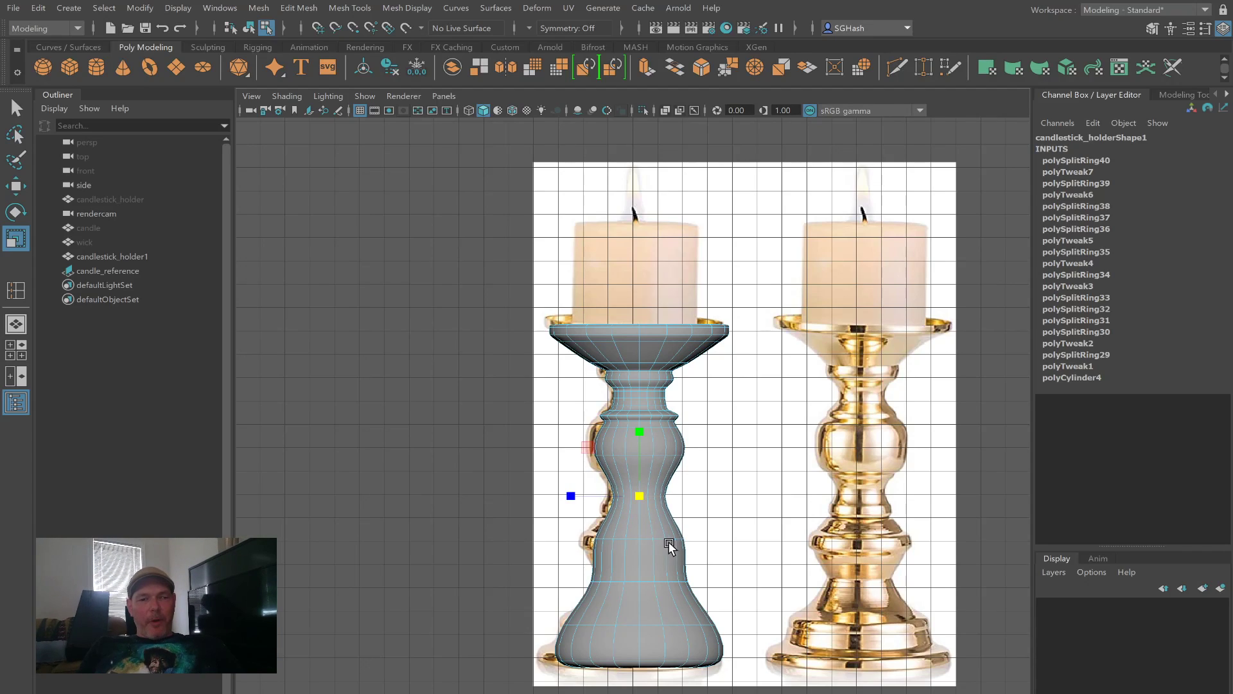
left_click(639, 494)
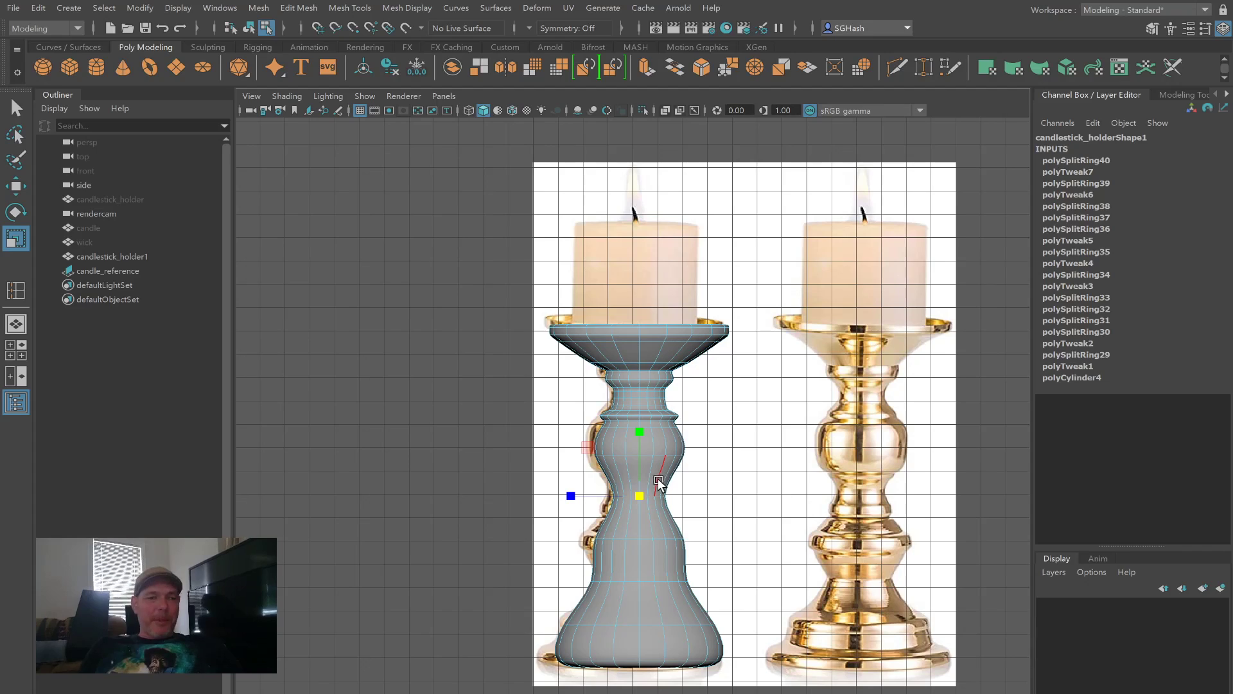
Step: In the unsmoothed display, insert two edge loops just above the narrow waist and scale the last one out into a collar
key("1")
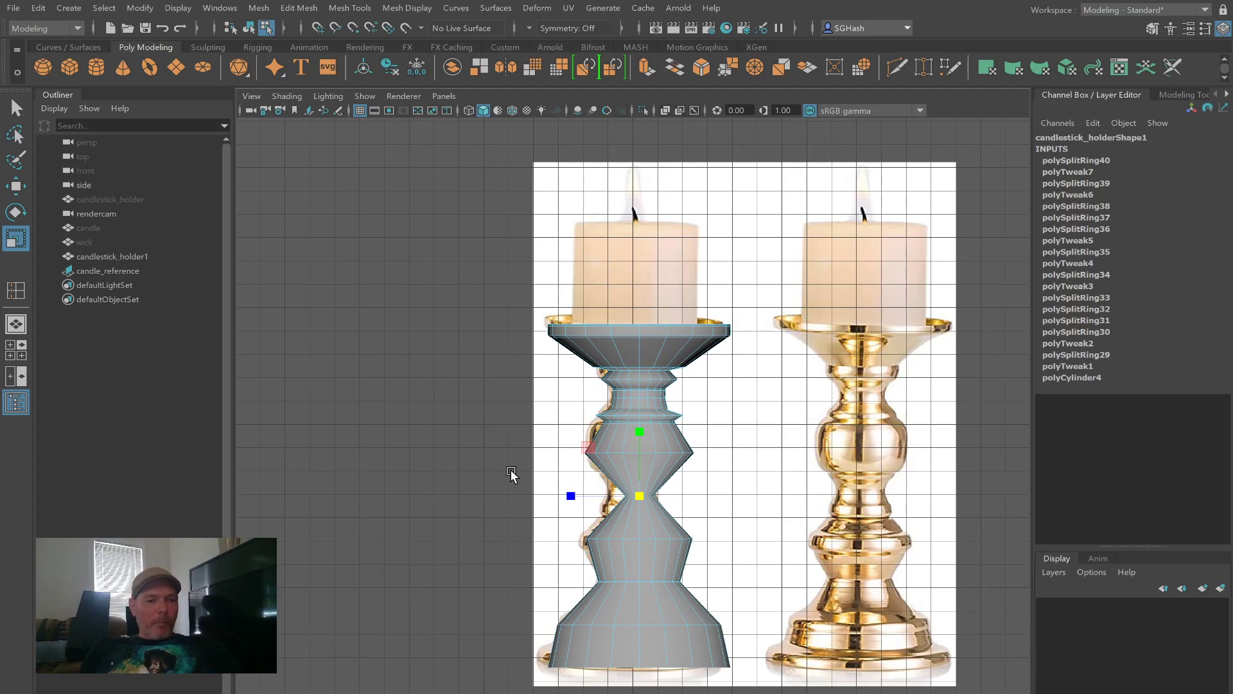
key("y")
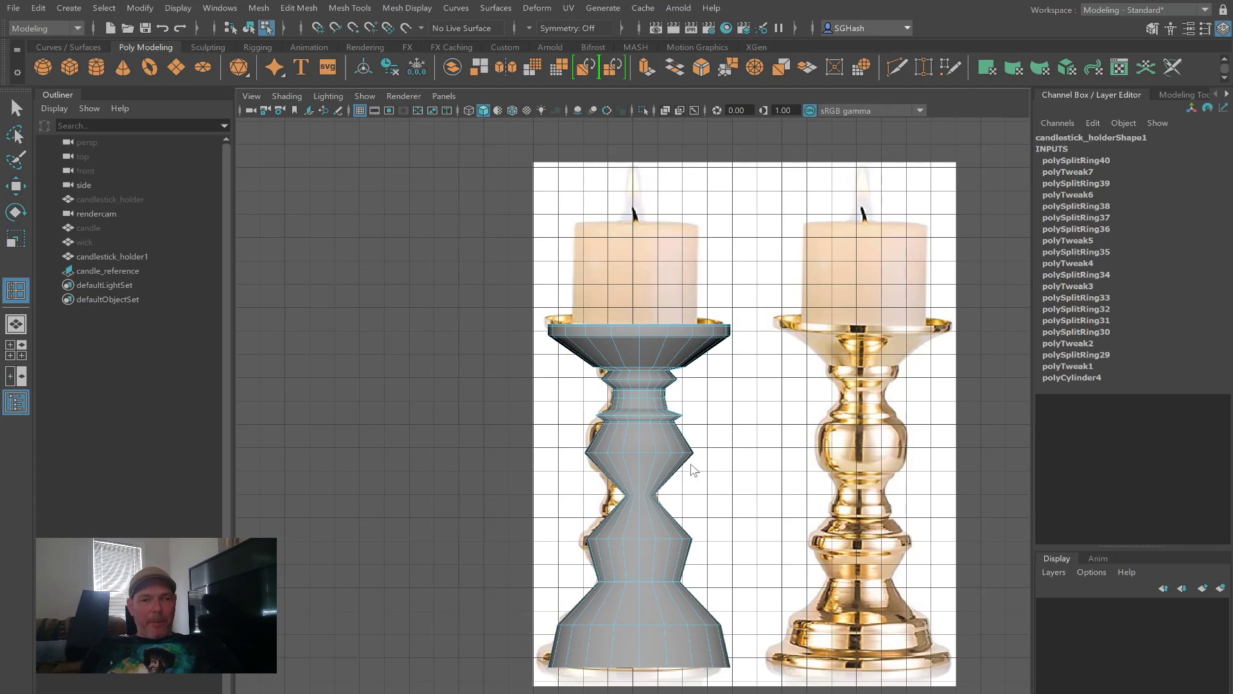
left_click(661, 481)
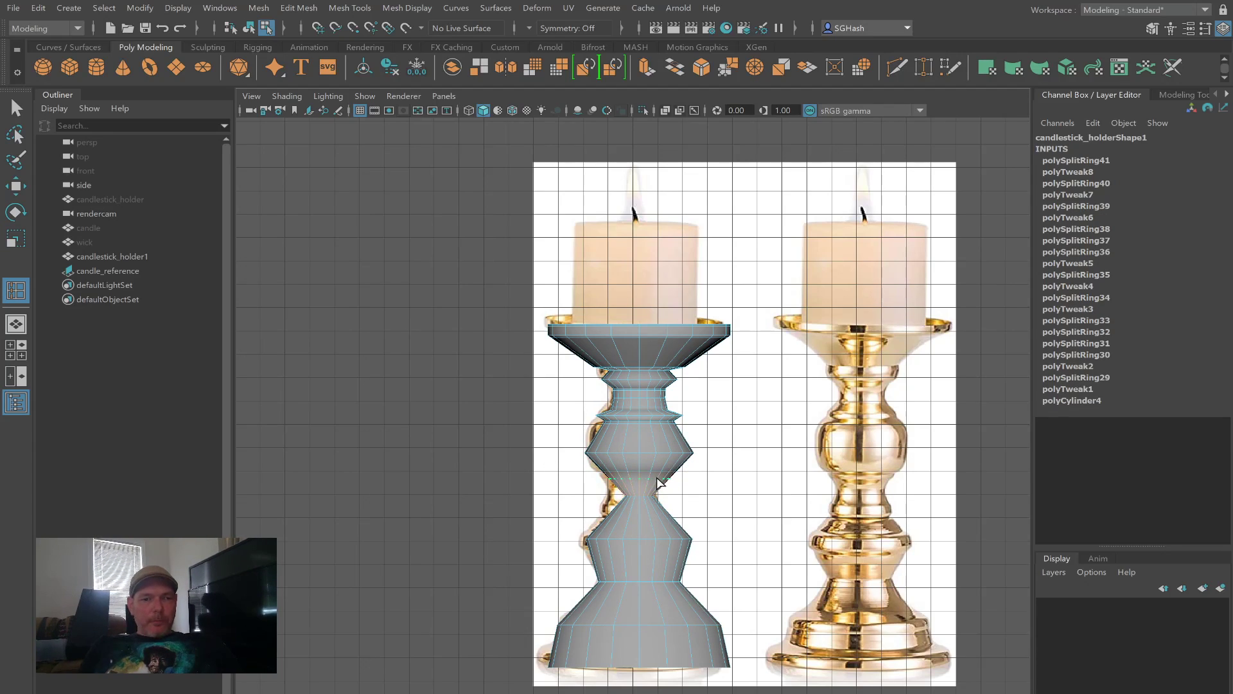
left_click(655, 483)
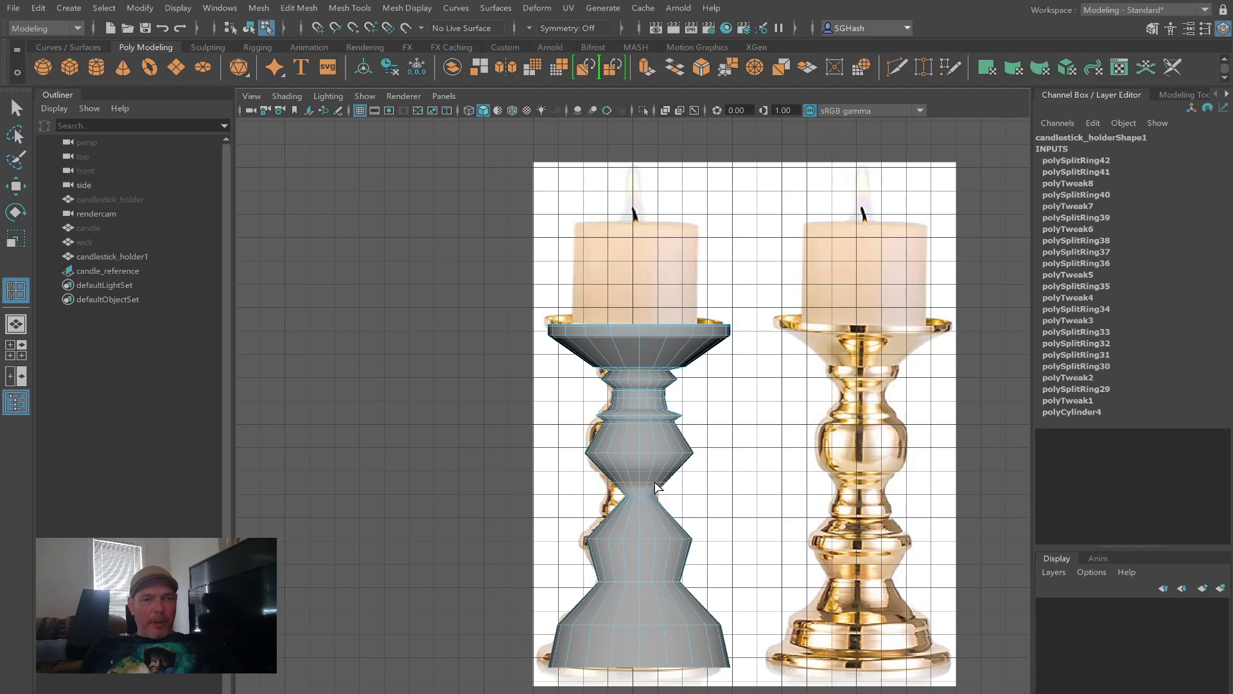
key("r")
left_click_drag(640, 483, 655, 482)
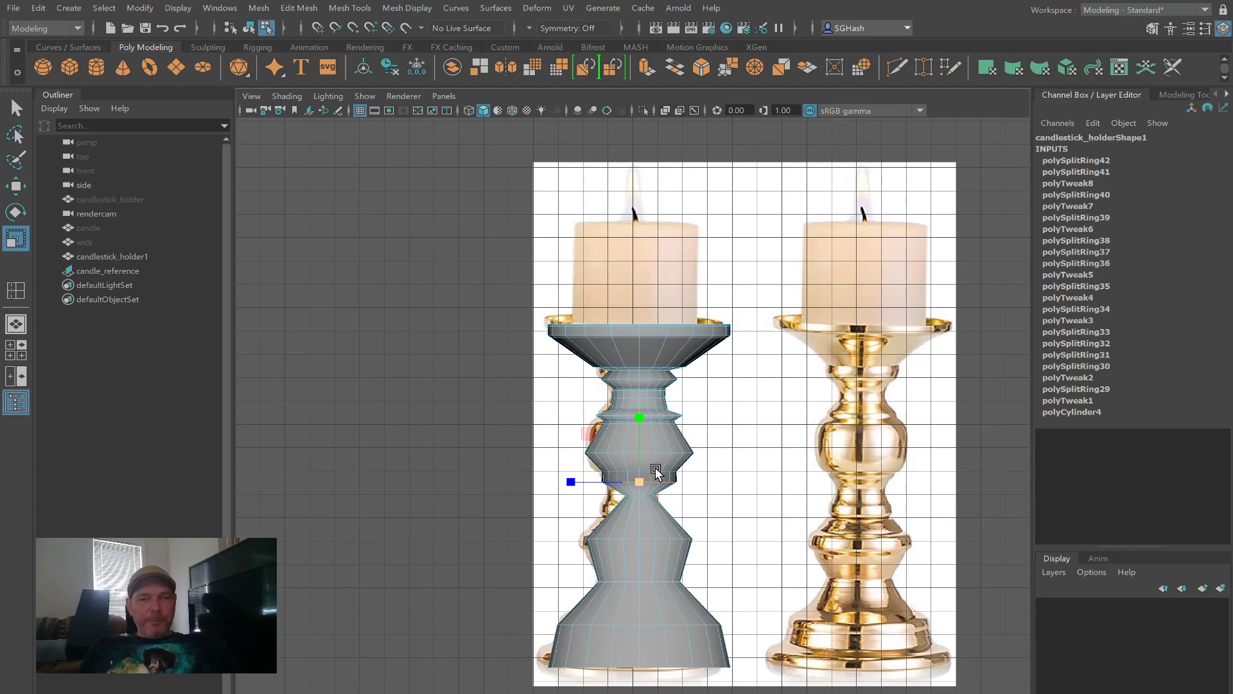
Step: Insert a supporting edge loop at the collar above the waist and compare the smoothed holder with the reference image
key("g")
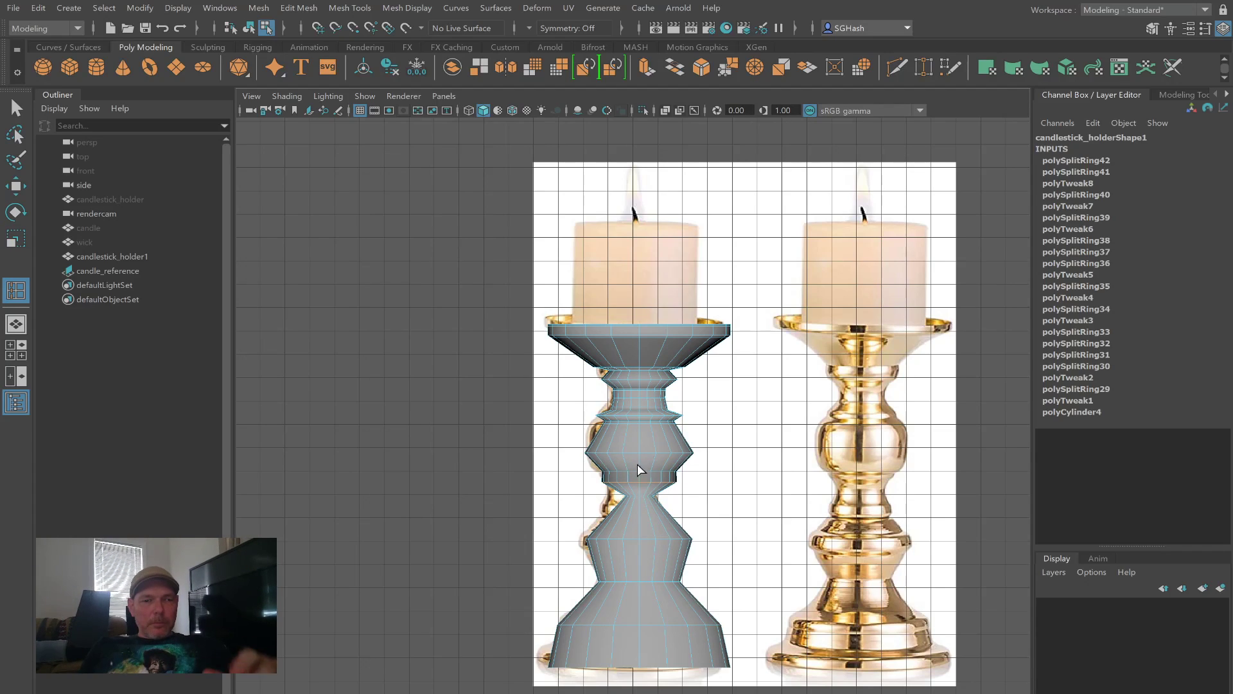
left_click_drag(638, 476, 646, 496)
key("3")
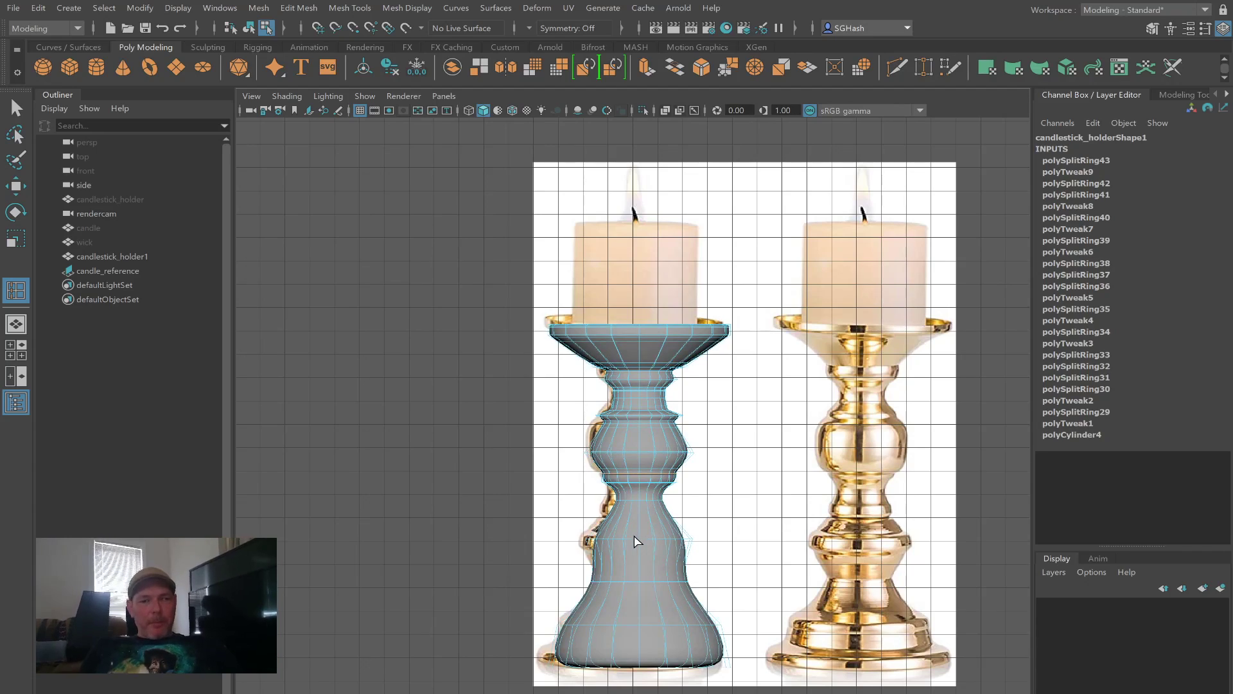
key("q")
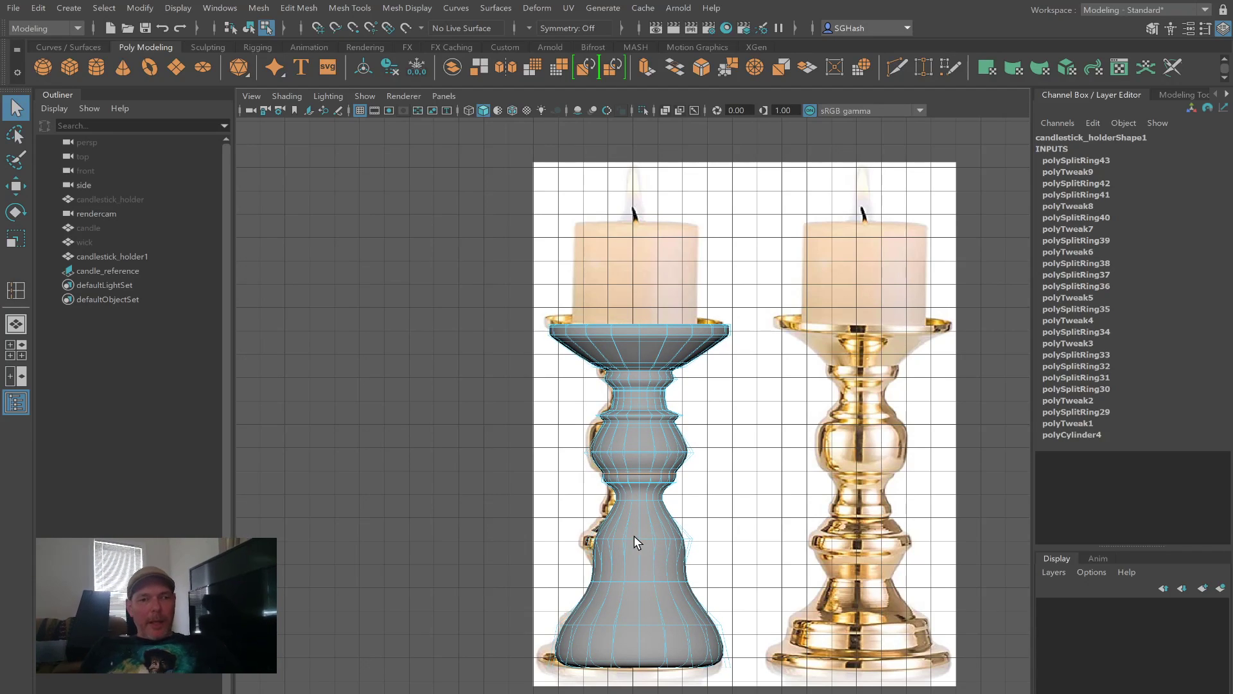
key("F8")
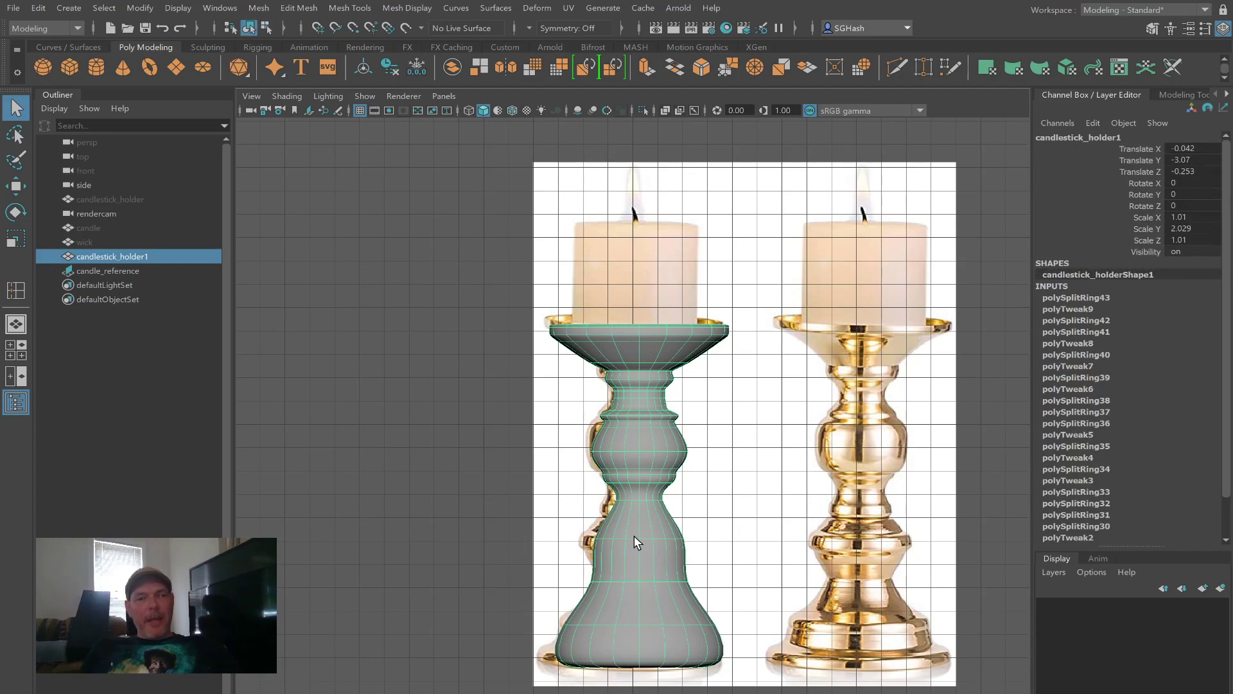
left_click(477, 510)
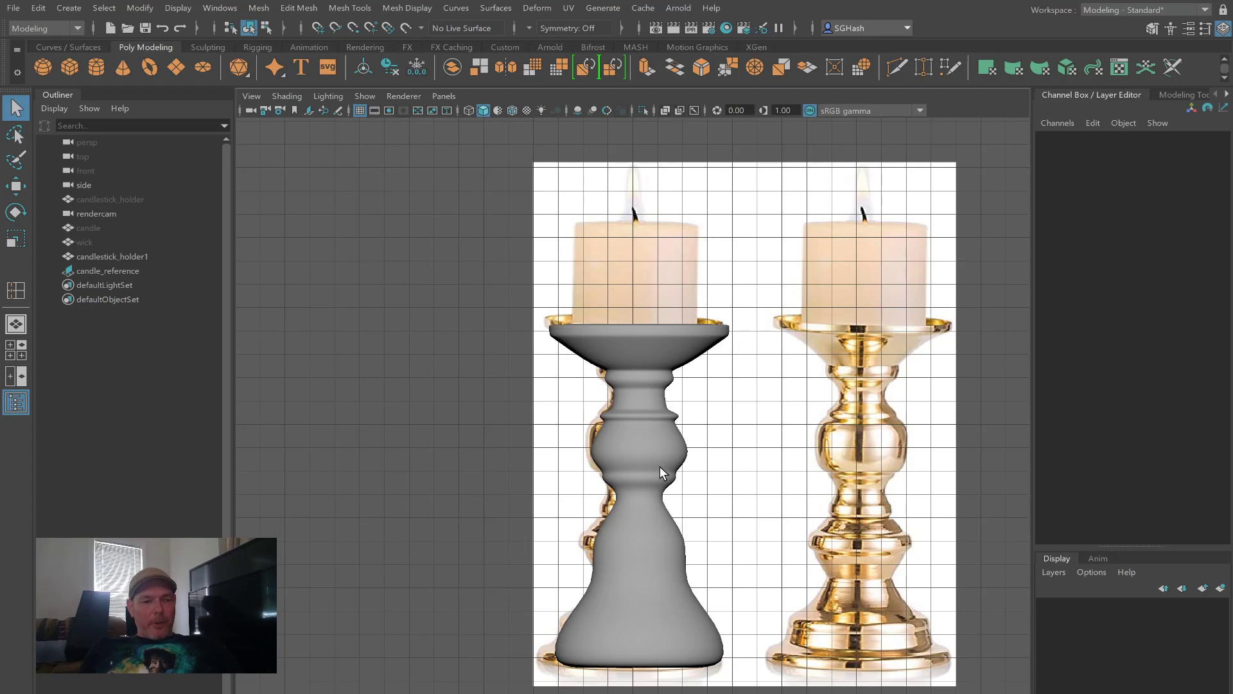
left_click(641, 498)
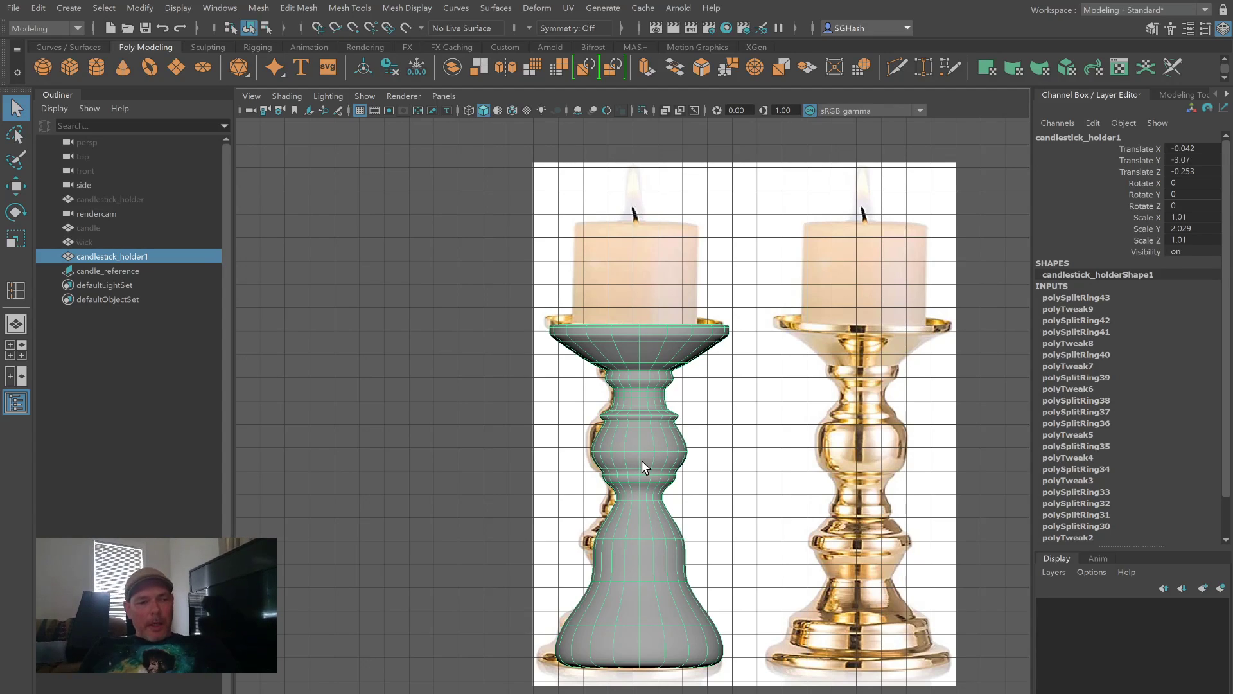
Step: In the unsmoothed display, select the widest edge loop of the upper body bulge and move it up toward the ridge
key("1")
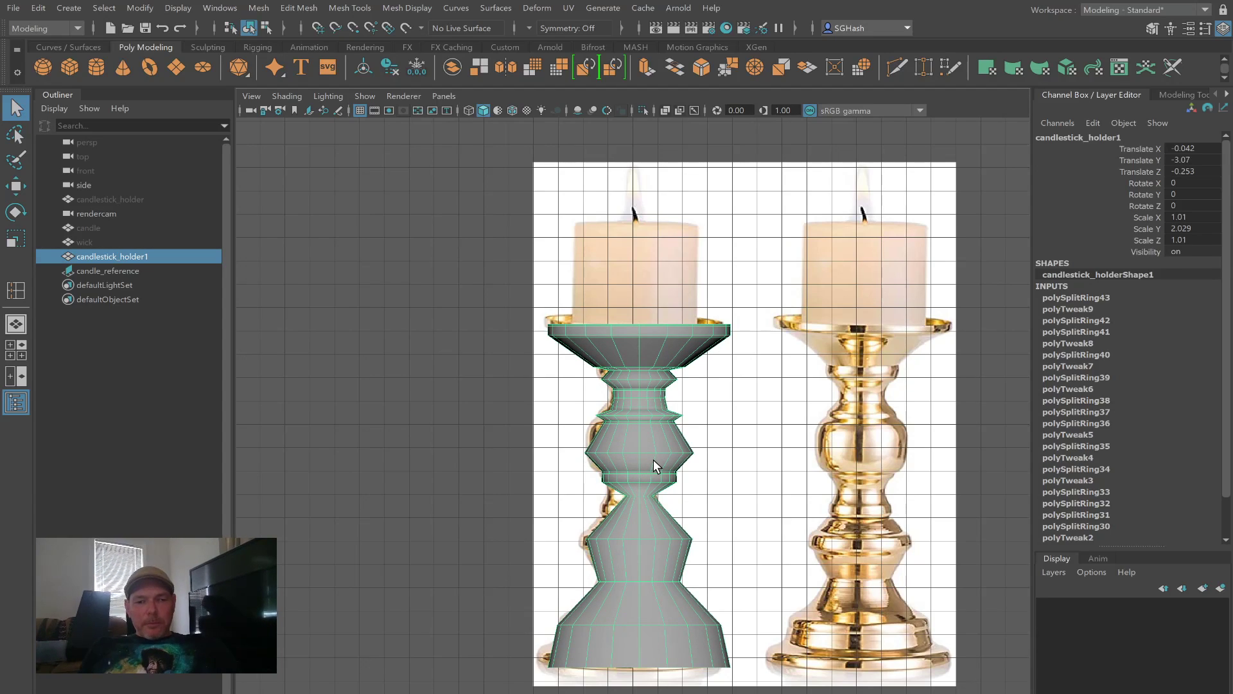
key("F10")
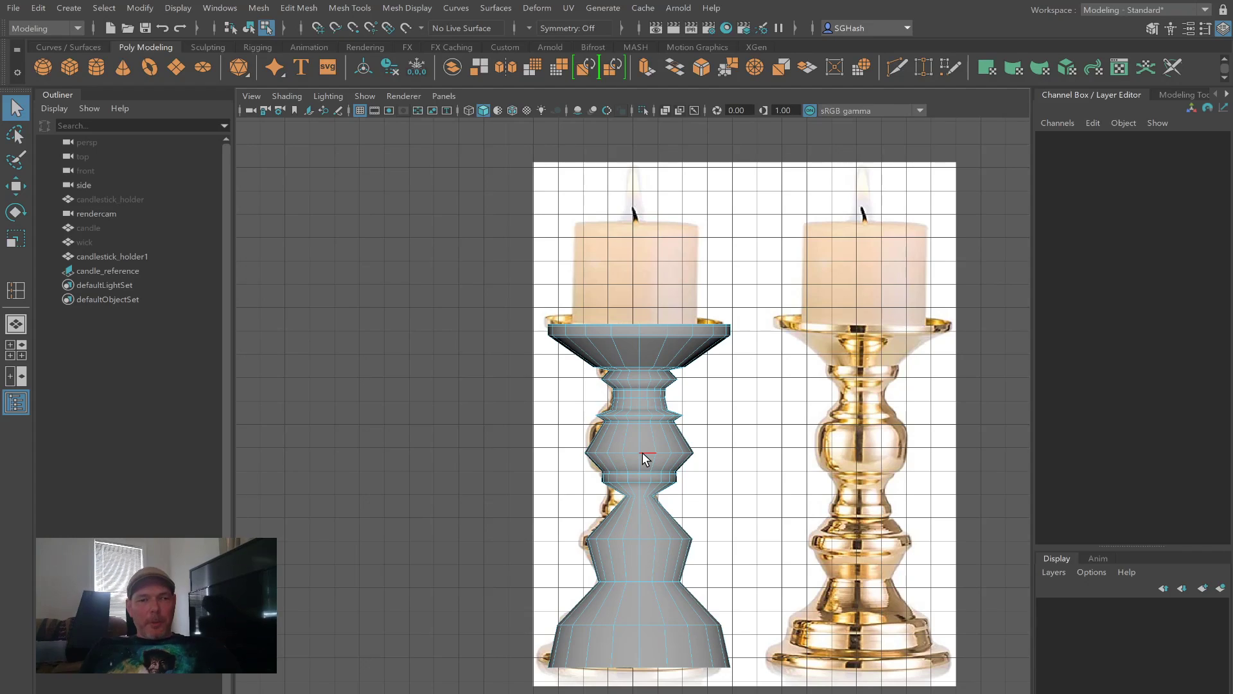
left_click(643, 453)
key("w")
left_click_drag(641, 409, 634, 372)
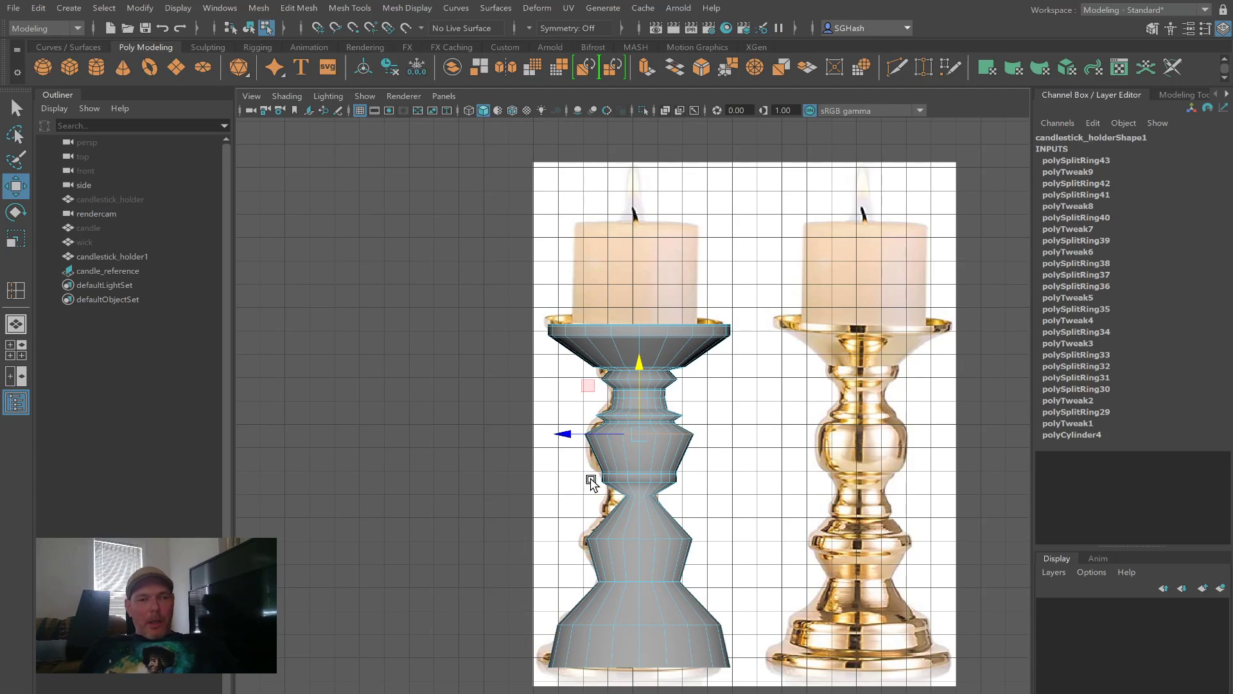
Step: Insert an edge loop in the upper body bulge below its raised loop and scale it out to round the bulge
key("y")
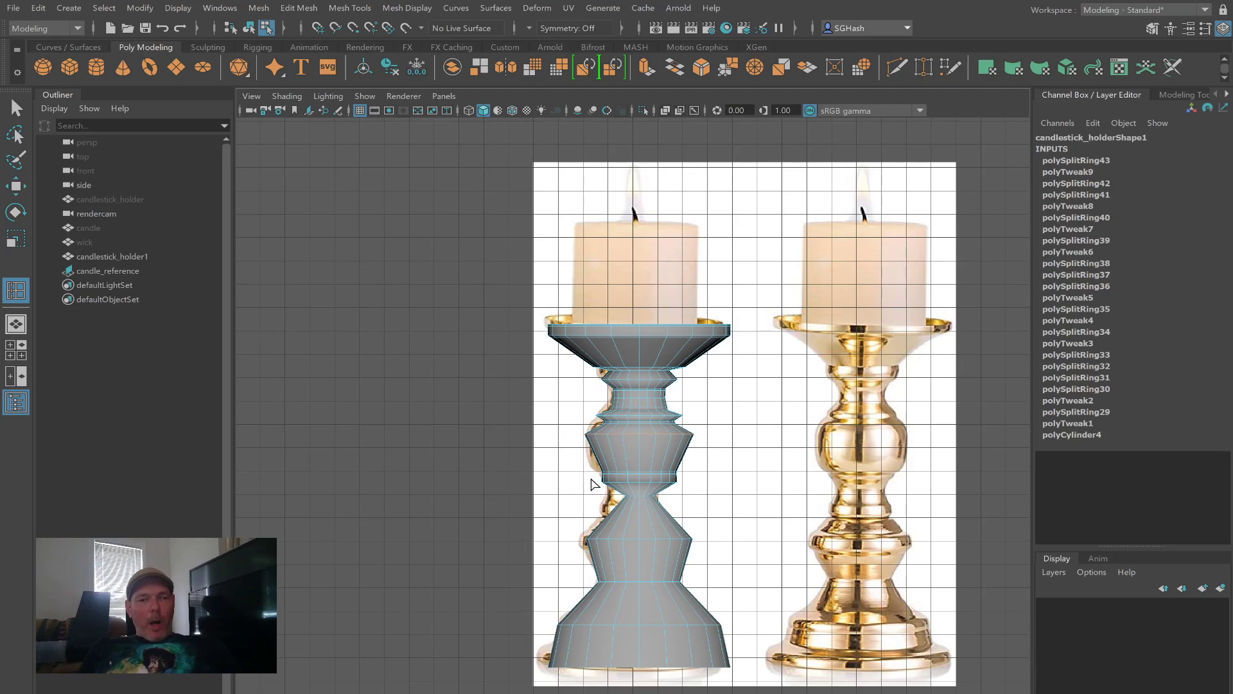
left_click(636, 460)
key("r")
left_click_drag(634, 457, 655, 458)
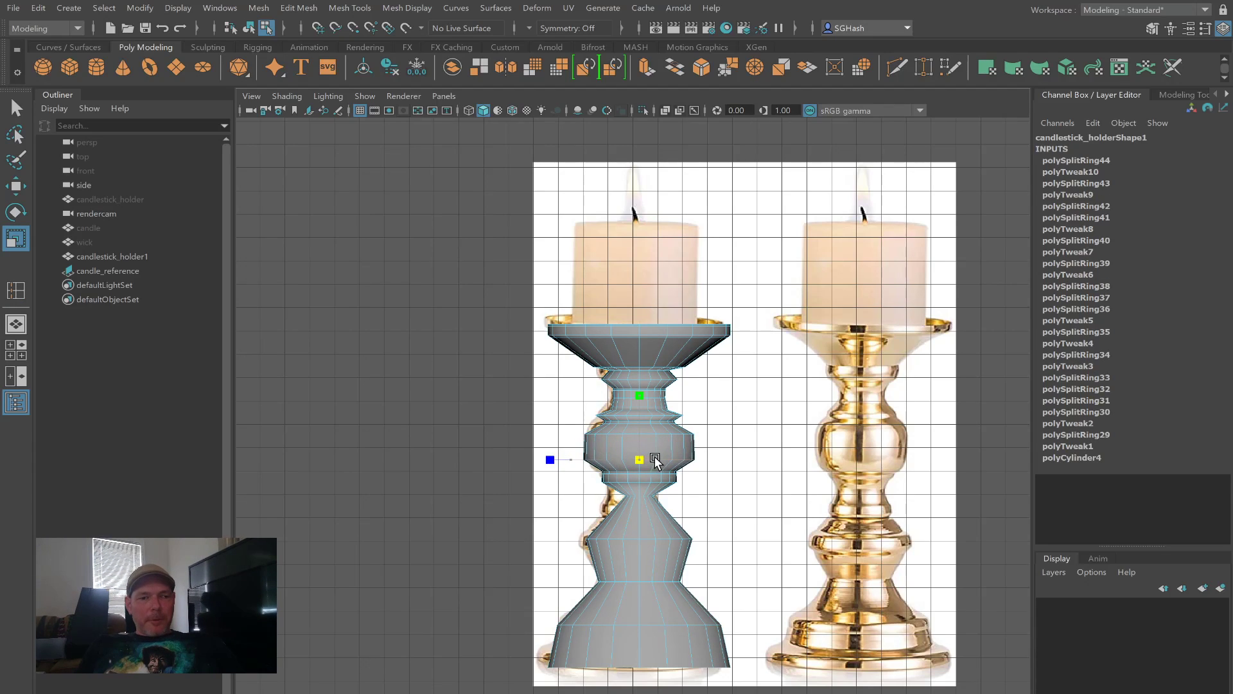
Step: Show the holder smoothed and move the lower edge loop of the upper body bulge down slightly
key("3")
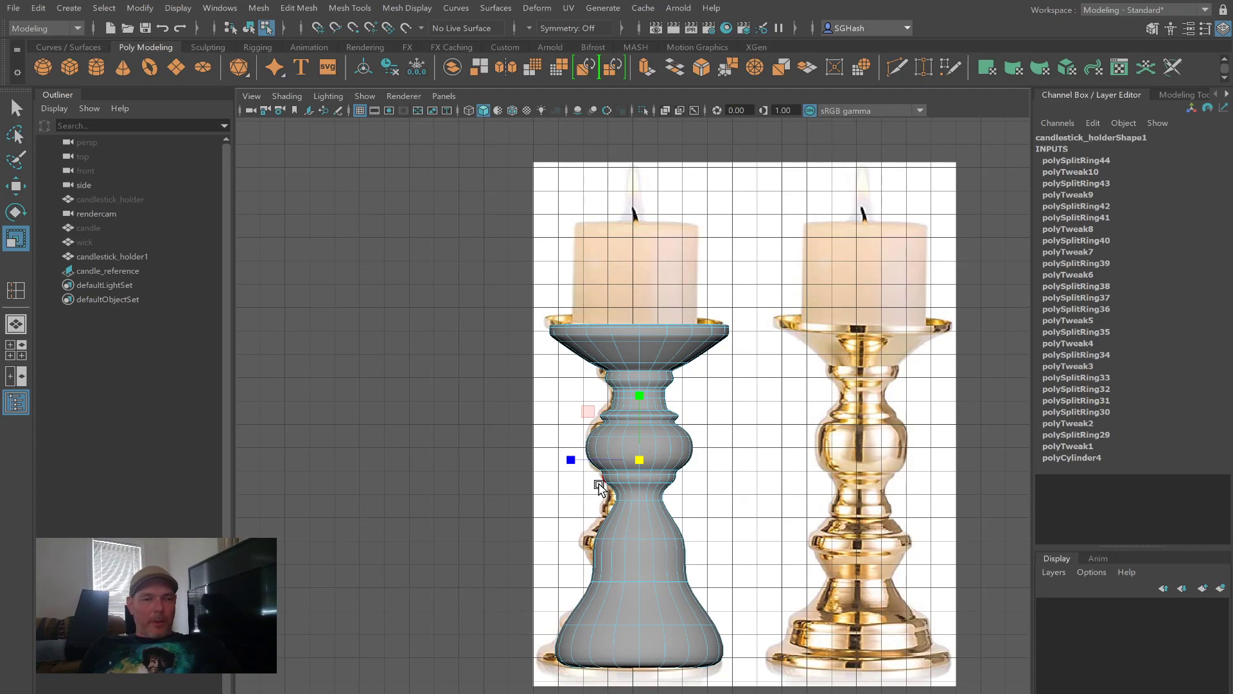
key("w")
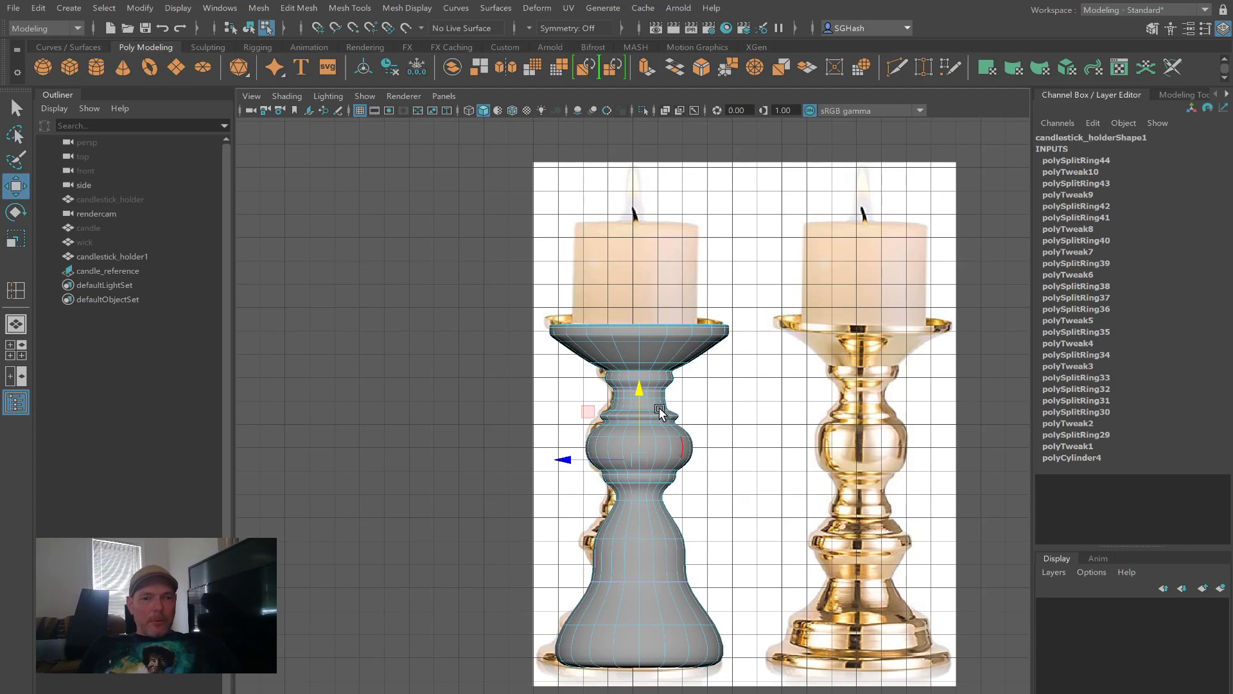
left_click_drag(638, 392, 639, 397)
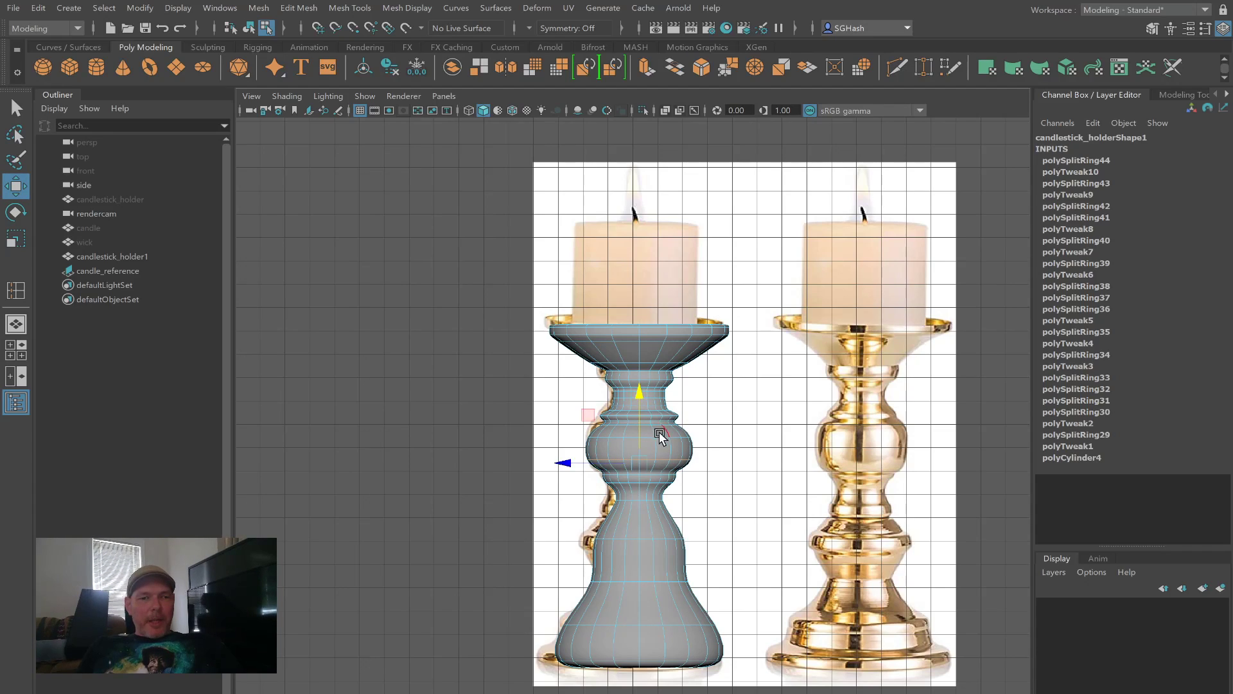
Step: Scale in the lower and upper edge loops of the upper body bulge slightly to narrow it to the reference
key("r")
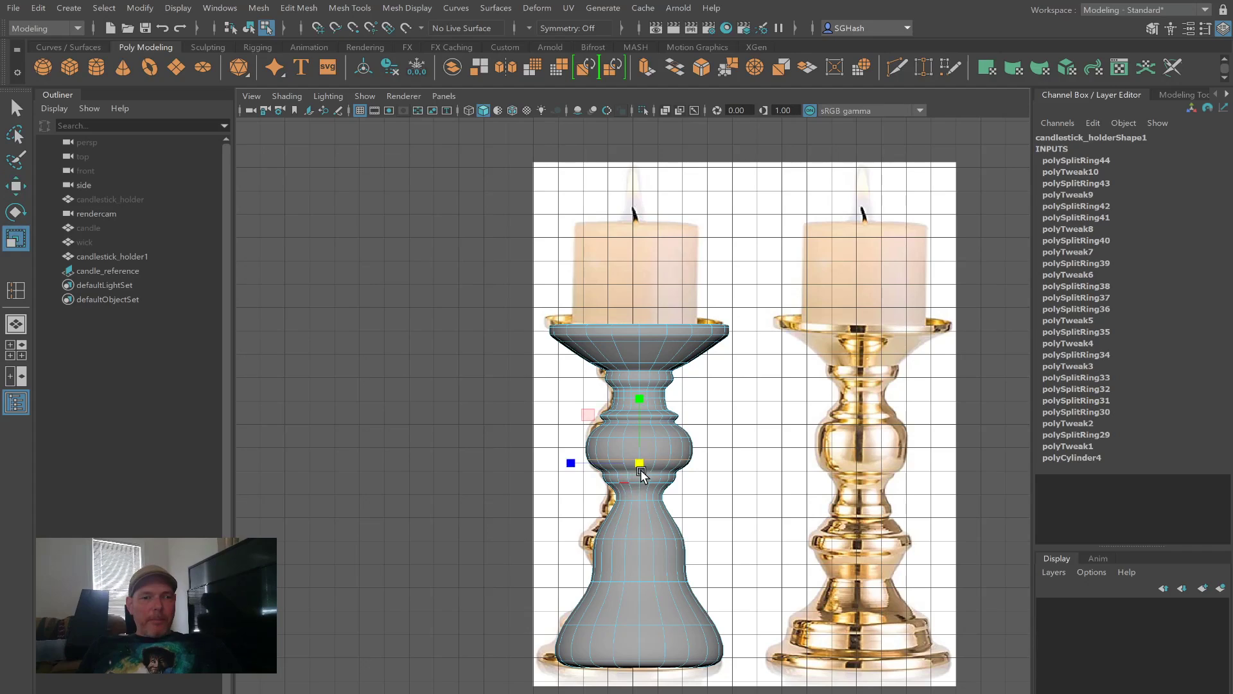
left_click_drag(639, 467, 630, 469)
key("Up")
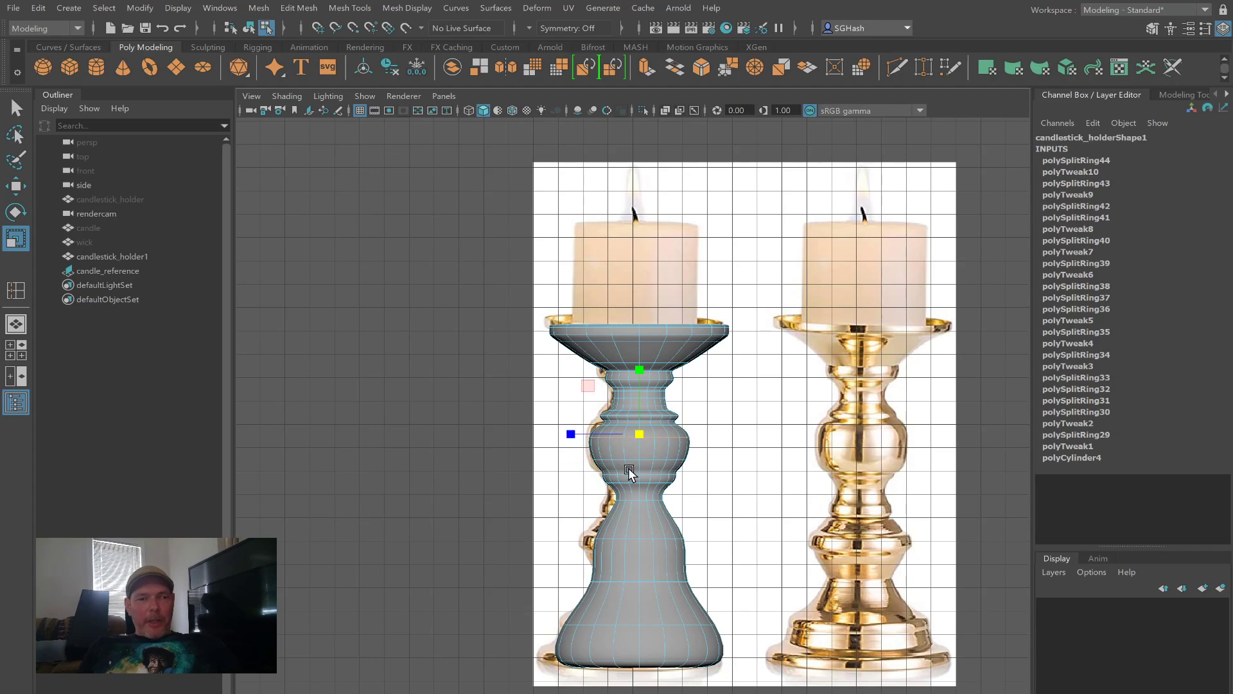
left_click_drag(639, 434, 630, 437)
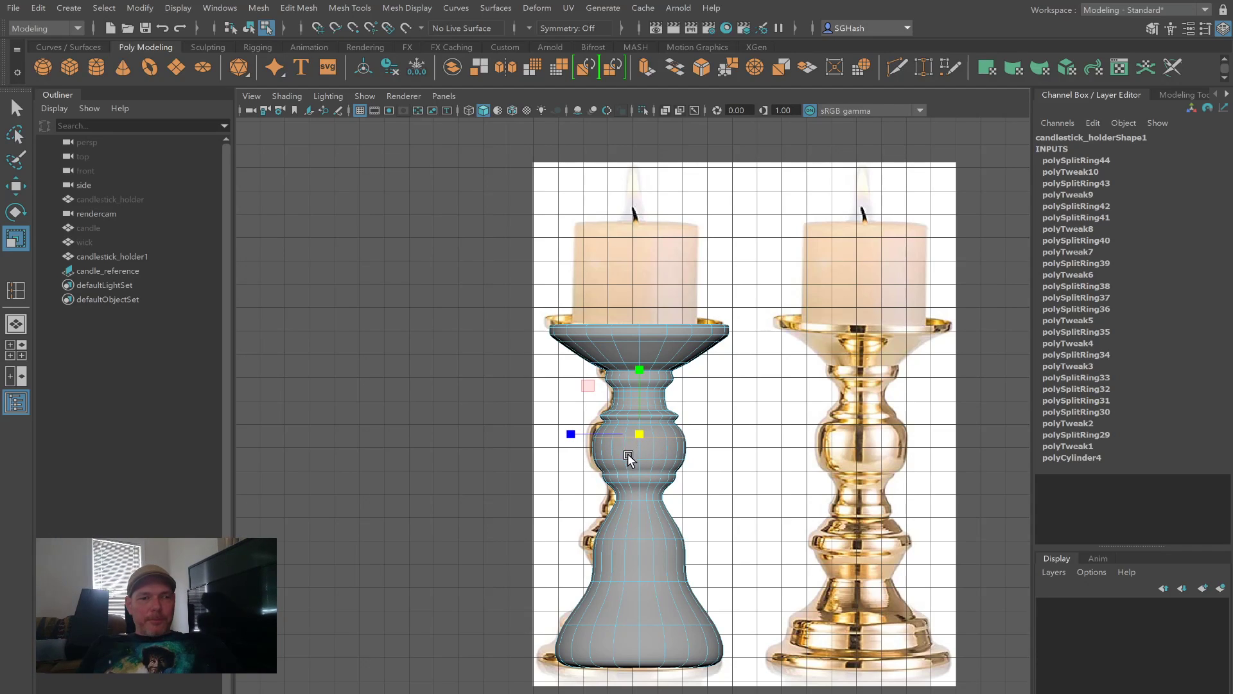
Step: Move the upper edge loop of the upper body bulge slightly up and its lower loop slightly down, leaving the holder deselected
key("w")
left_click_drag(642, 364, 645, 358)
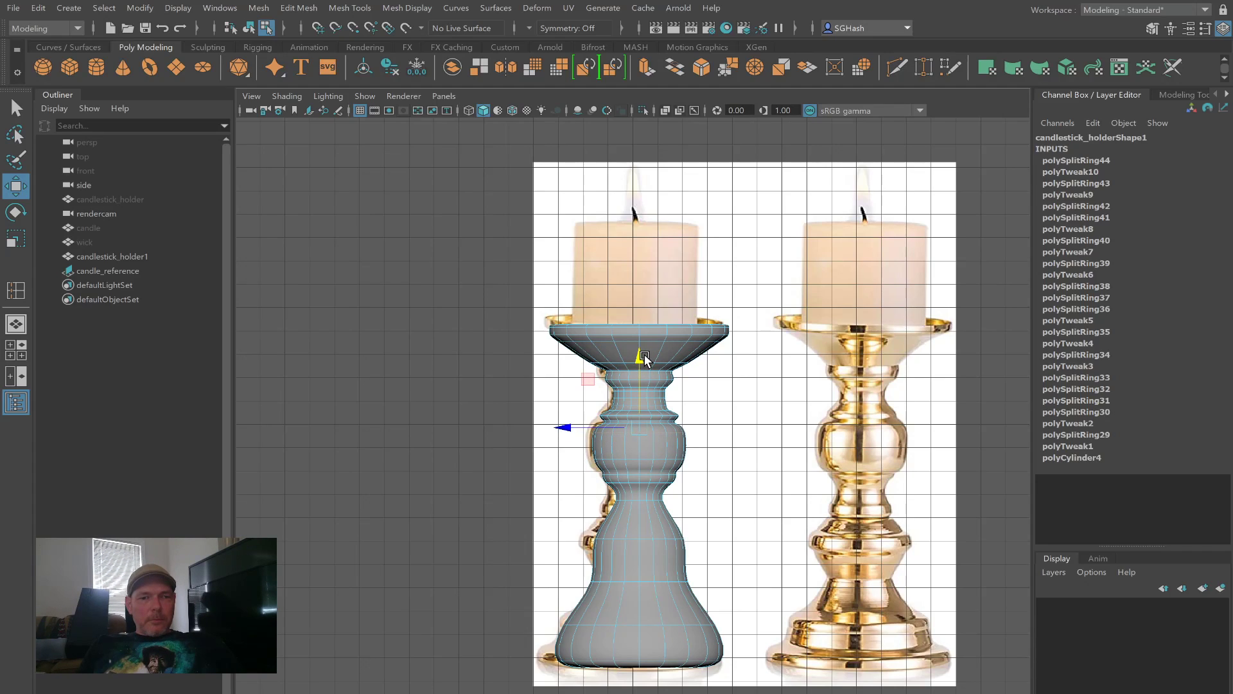
double_click(643, 413)
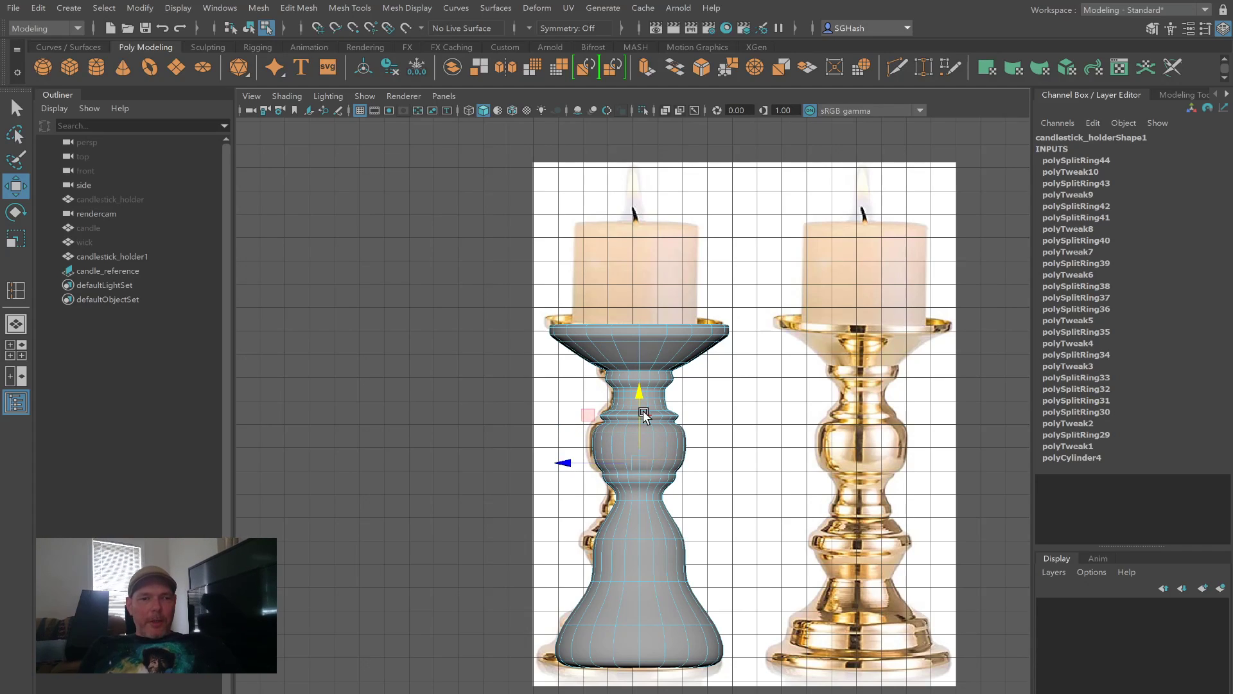
left_click_drag(637, 385, 636, 390)
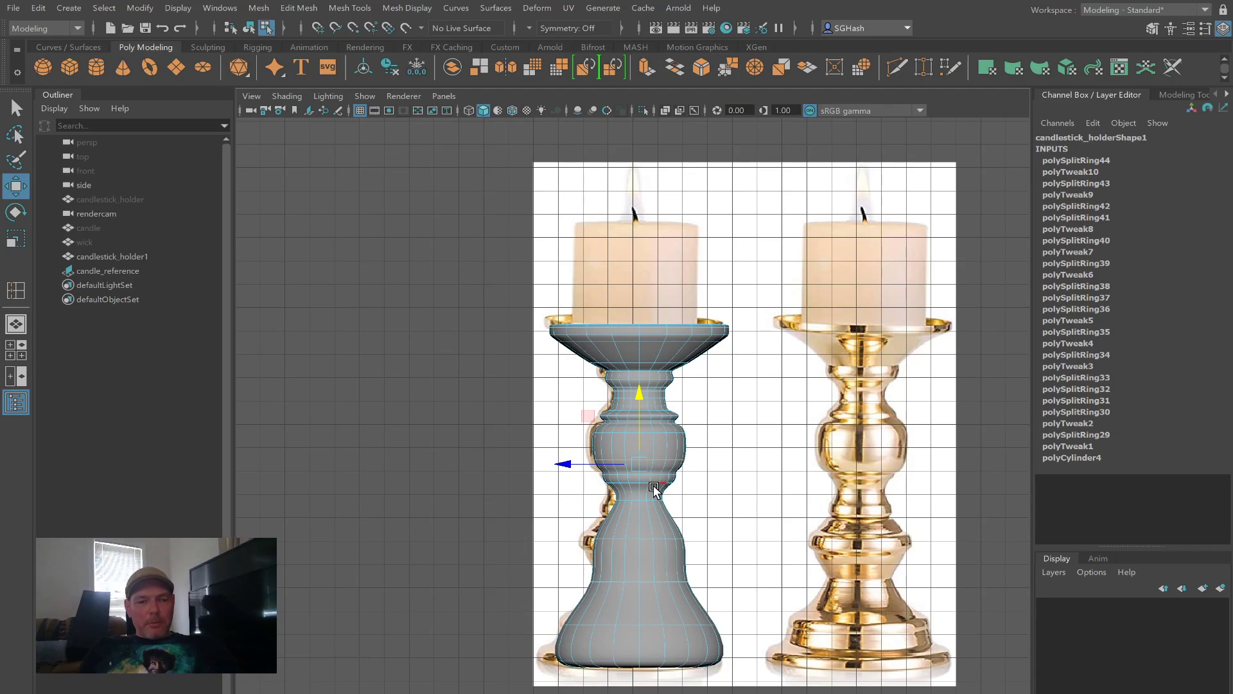
left_click(652, 487)
left_click(527, 523)
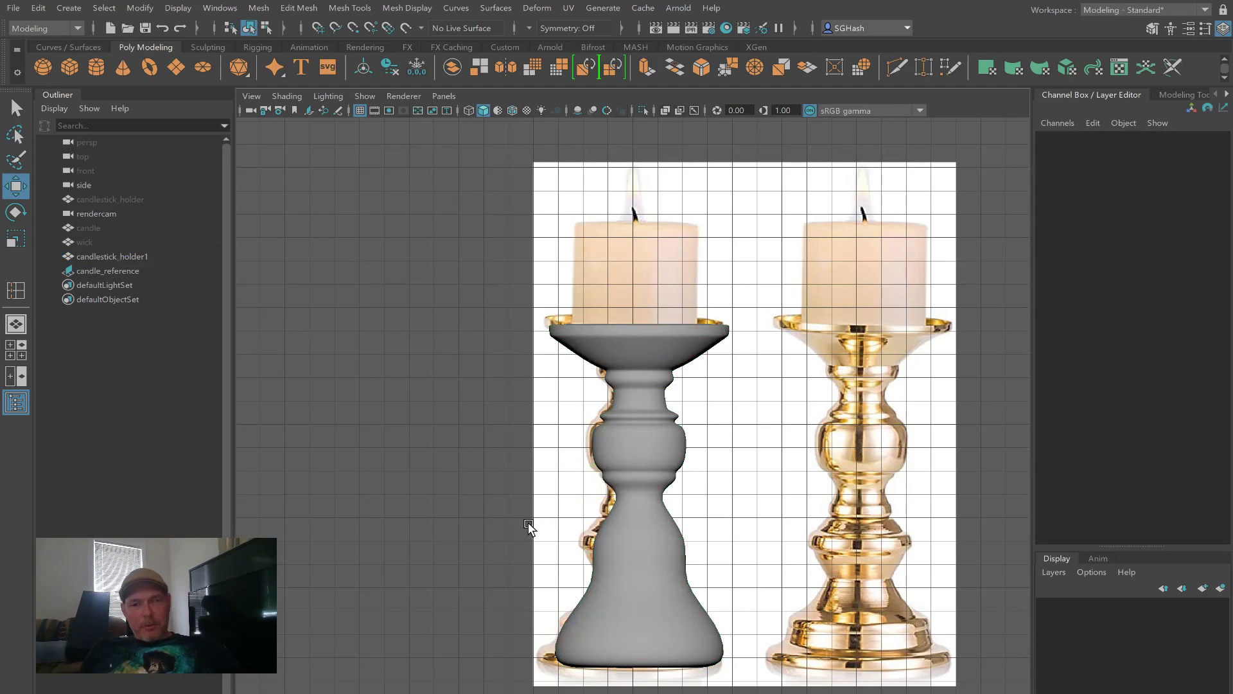
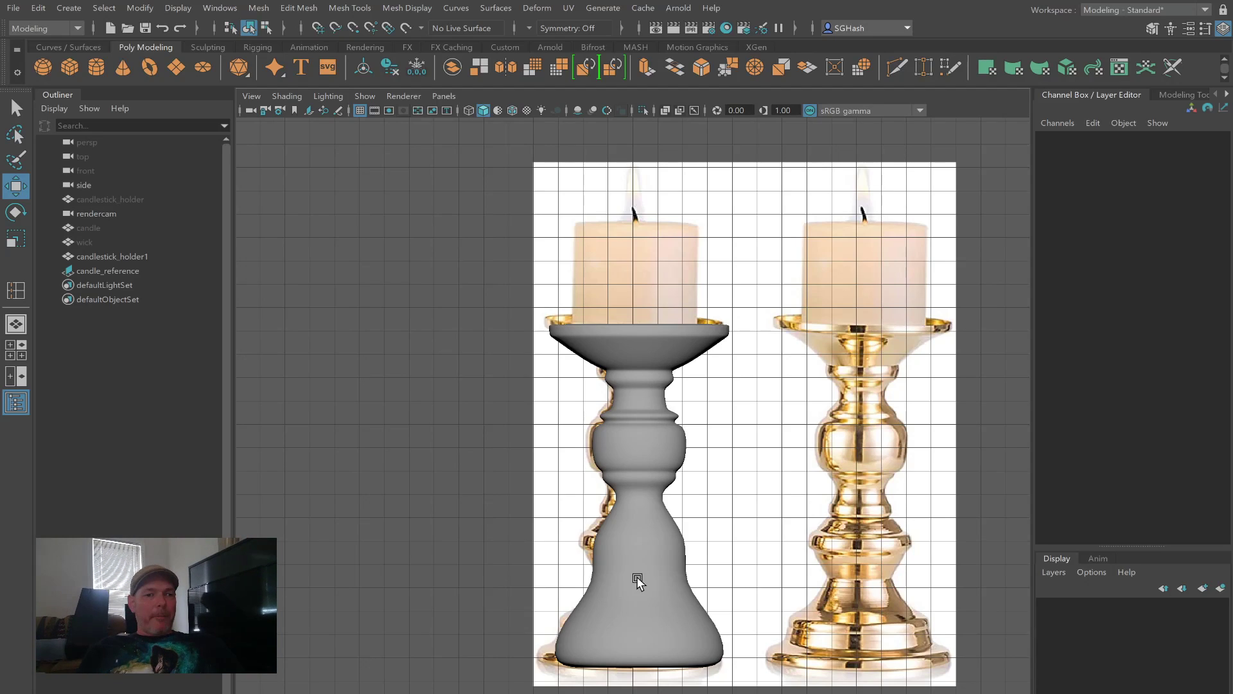
Step: Show the candlestick holder unsmoothed and switch it to edge selection
left_click(630, 514)
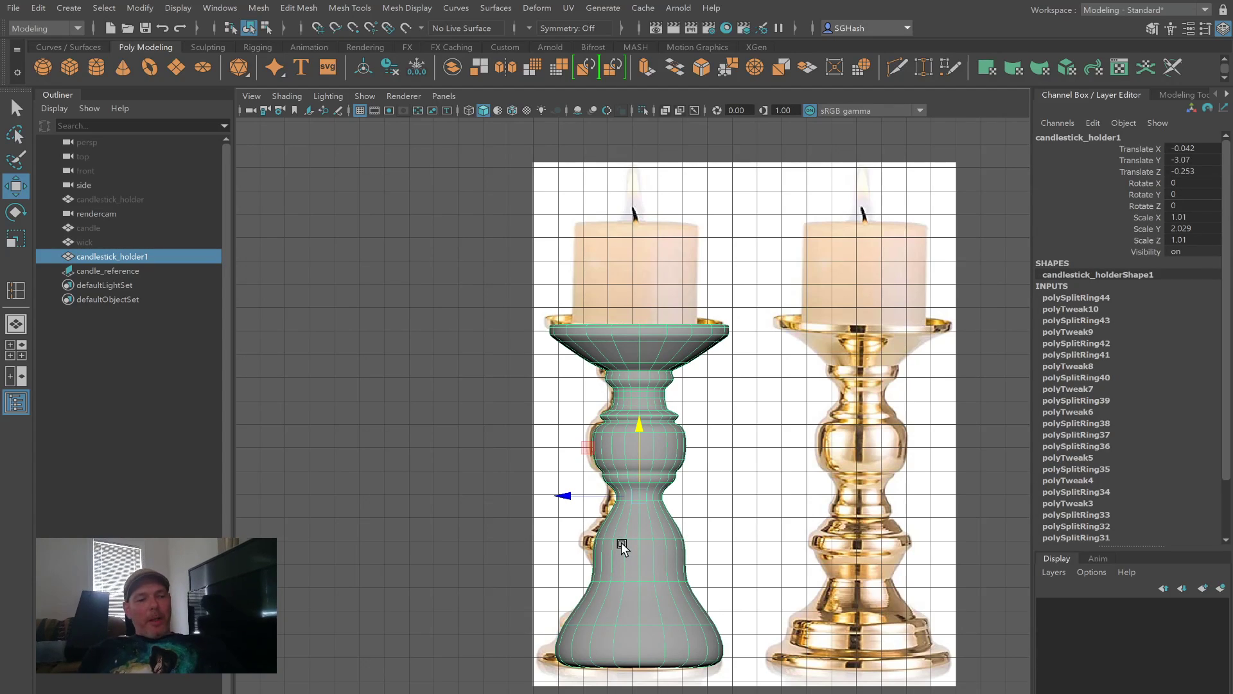
key("1")
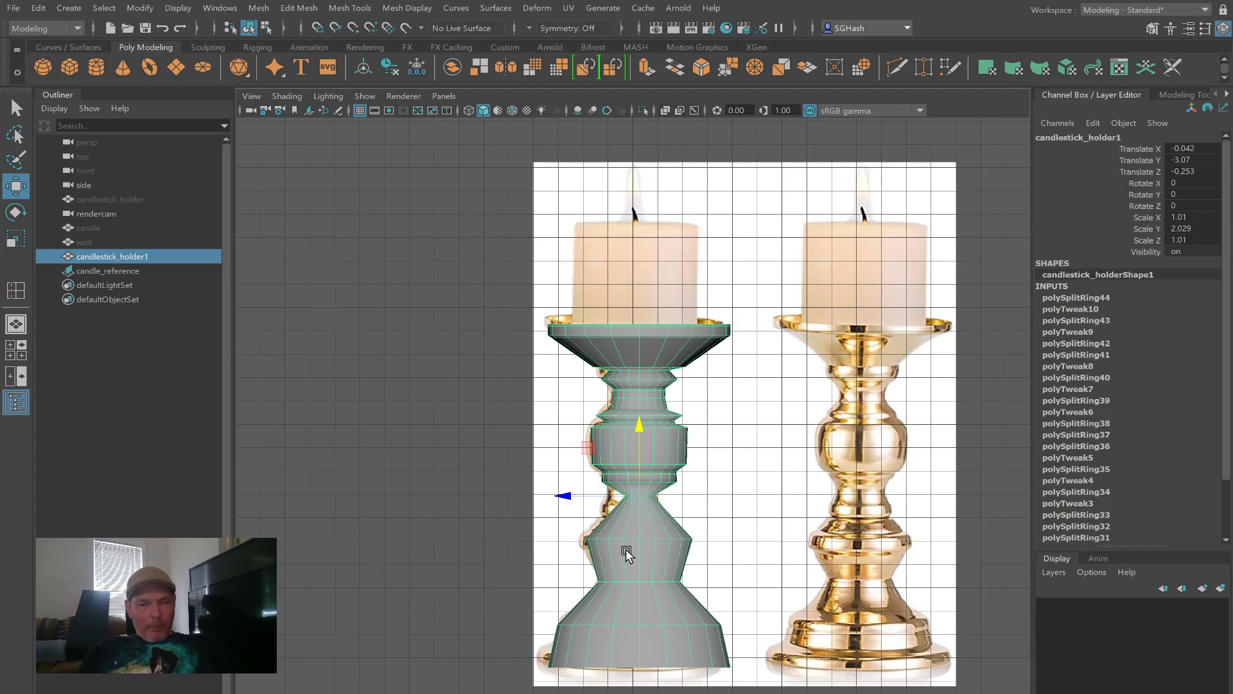
key("F10")
left_click(647, 545)
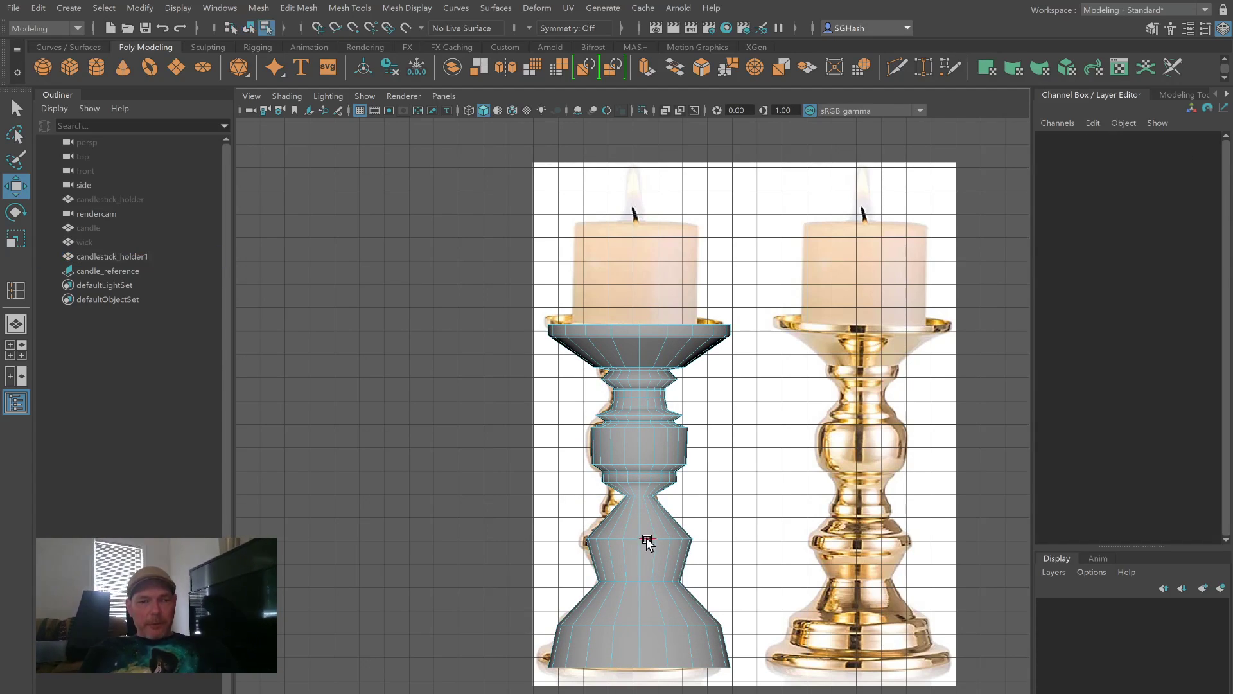
key("q")
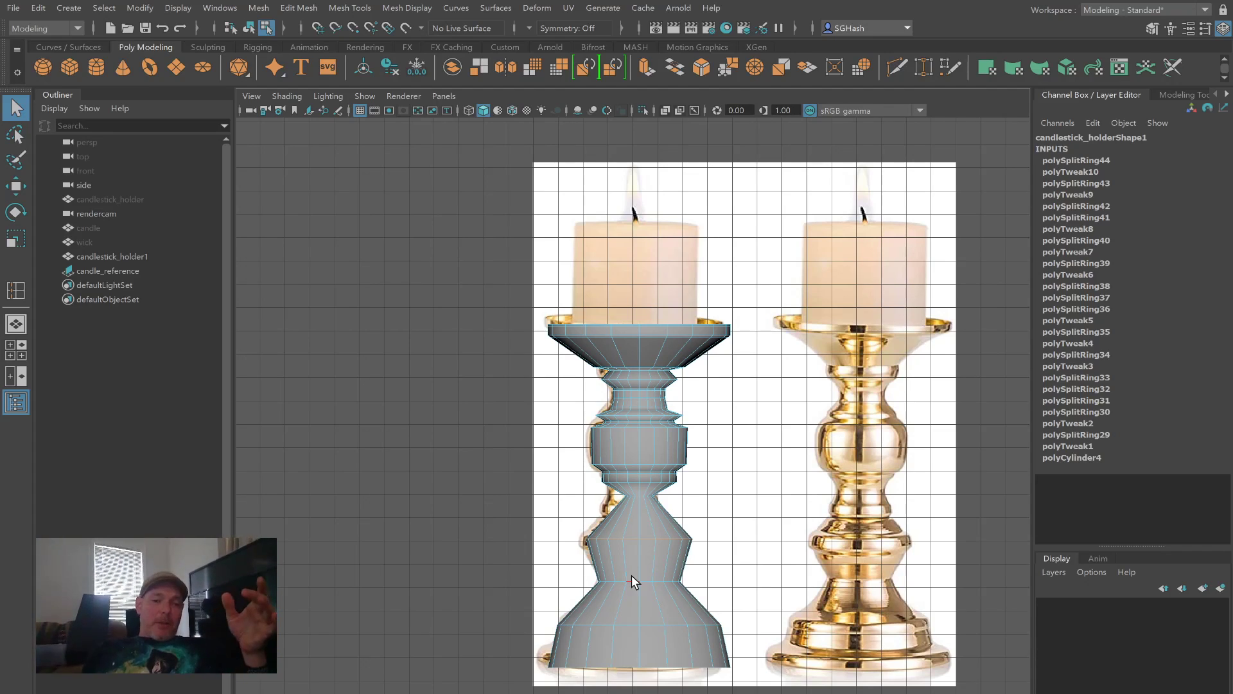
left_click(631, 575)
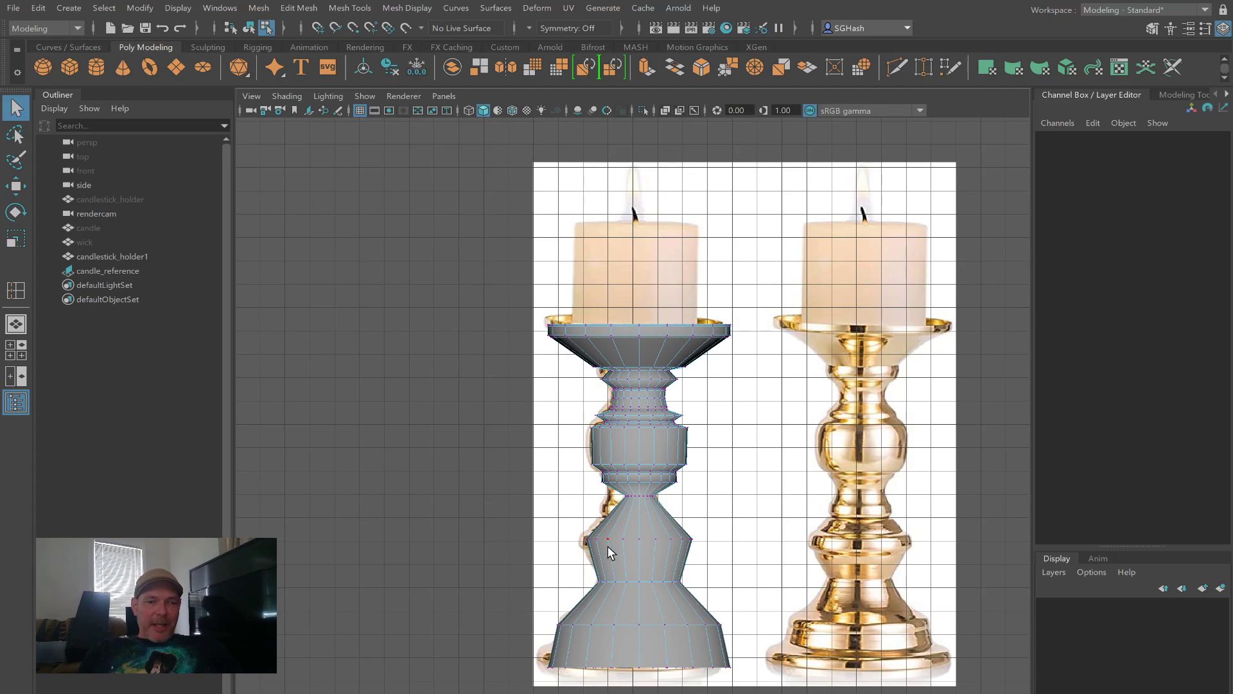
left_click(642, 545)
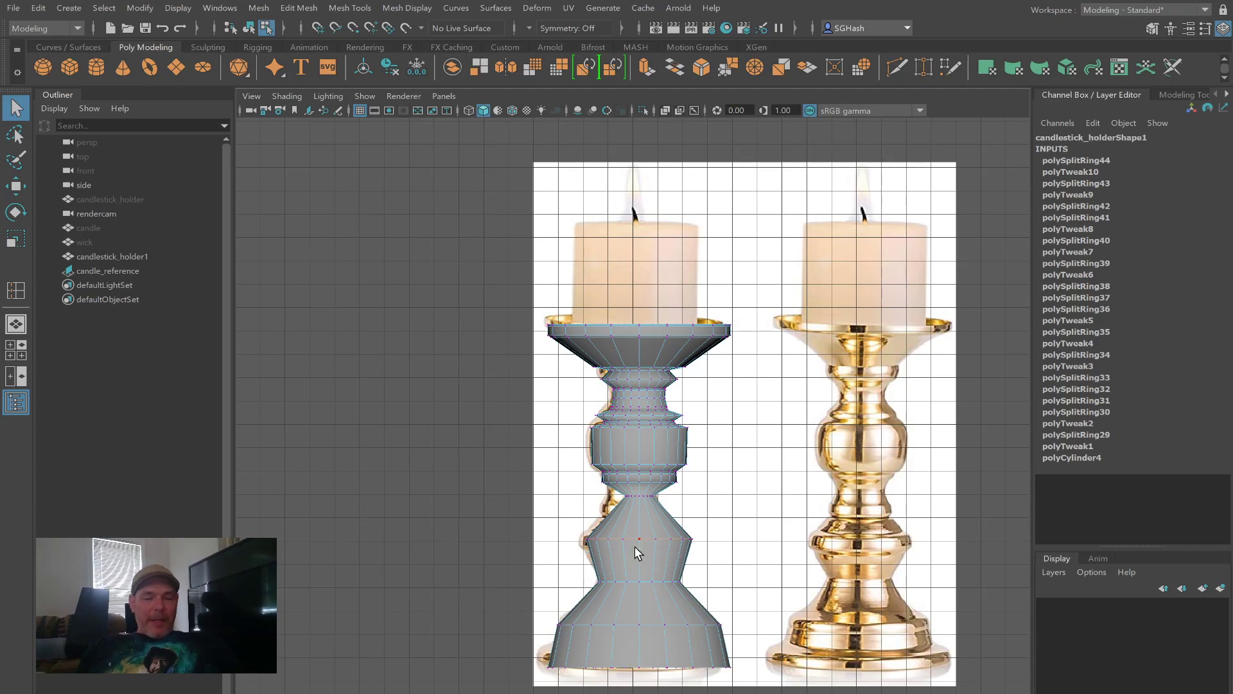
key("F10")
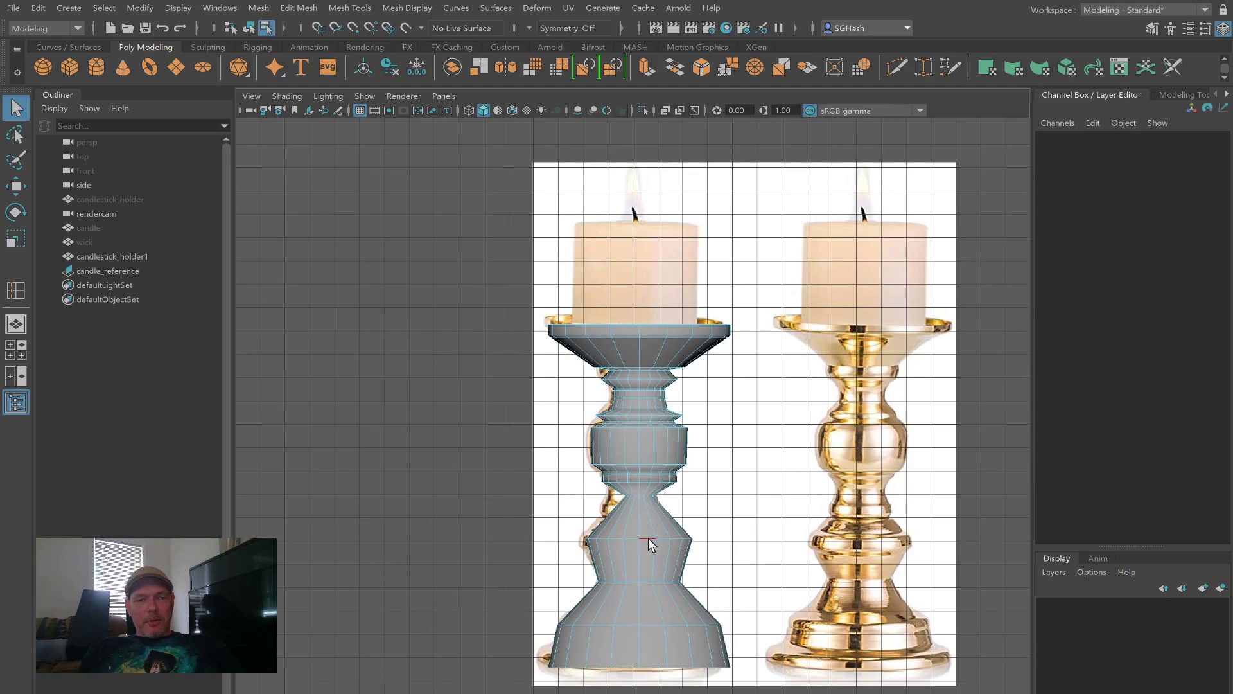
Step: Try deleting the widest edge loop of the lower body together with its vertices, and undo each deletion
key("Delete")
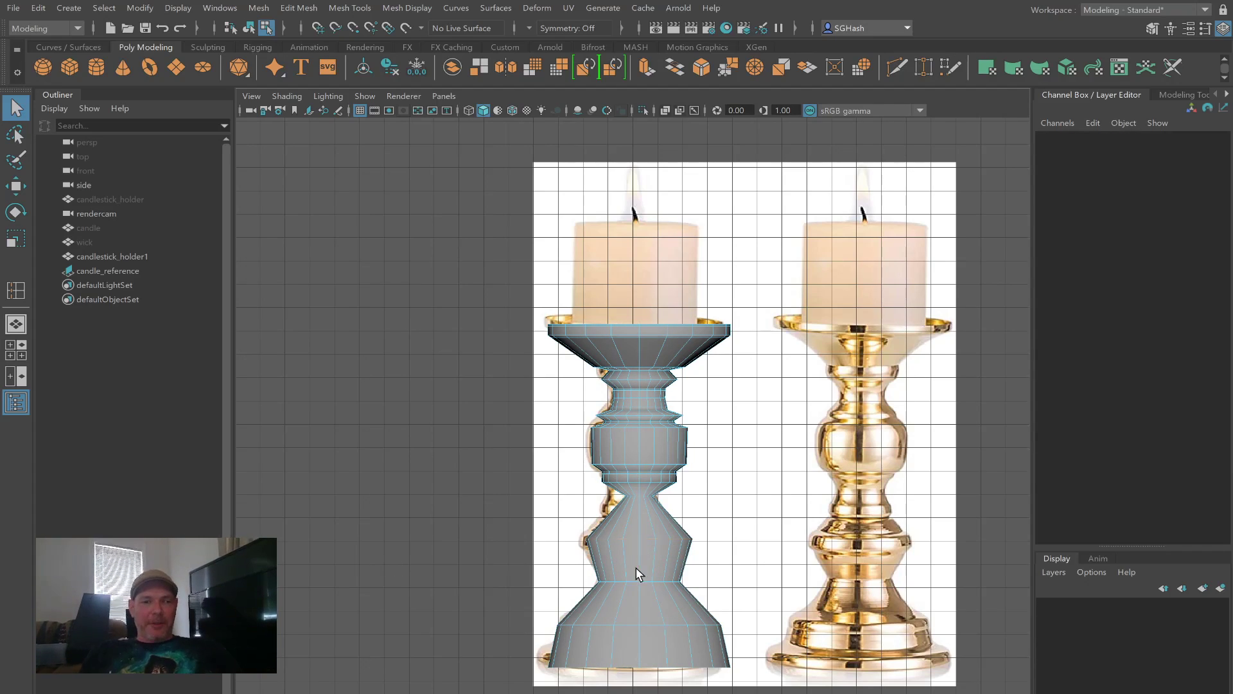
left_click(689, 552)
left_click(358, 555)
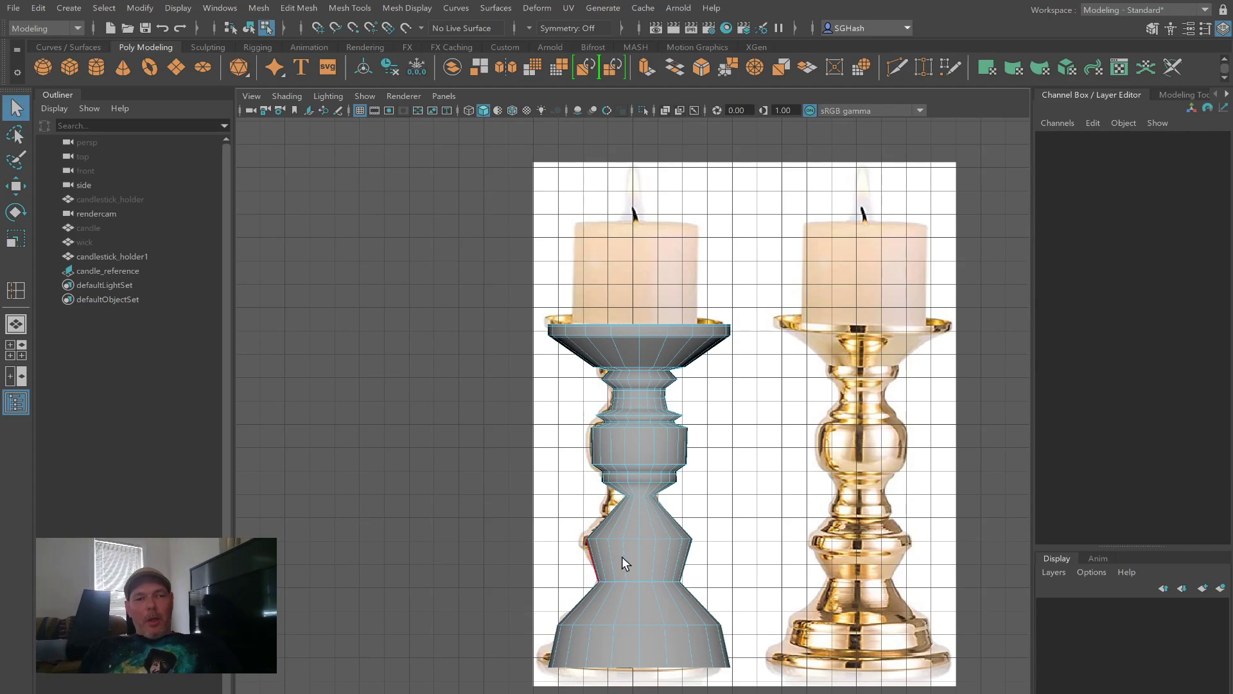
left_click(629, 538)
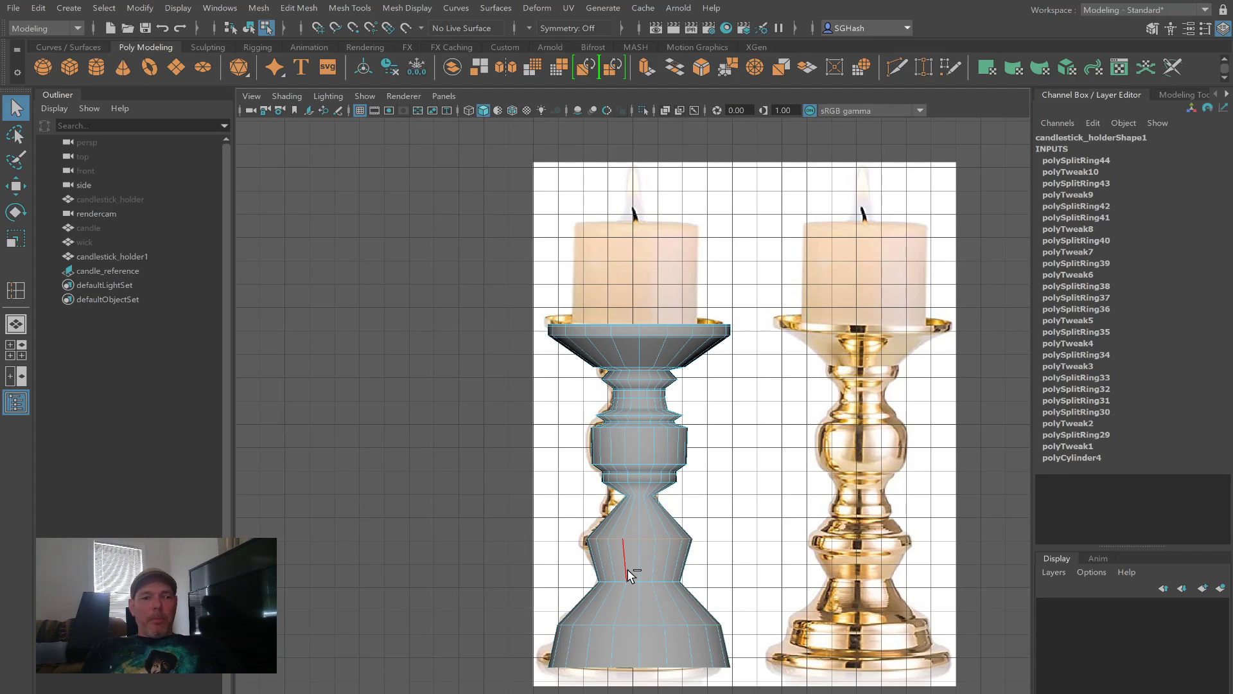
key("ctrl+Delete")
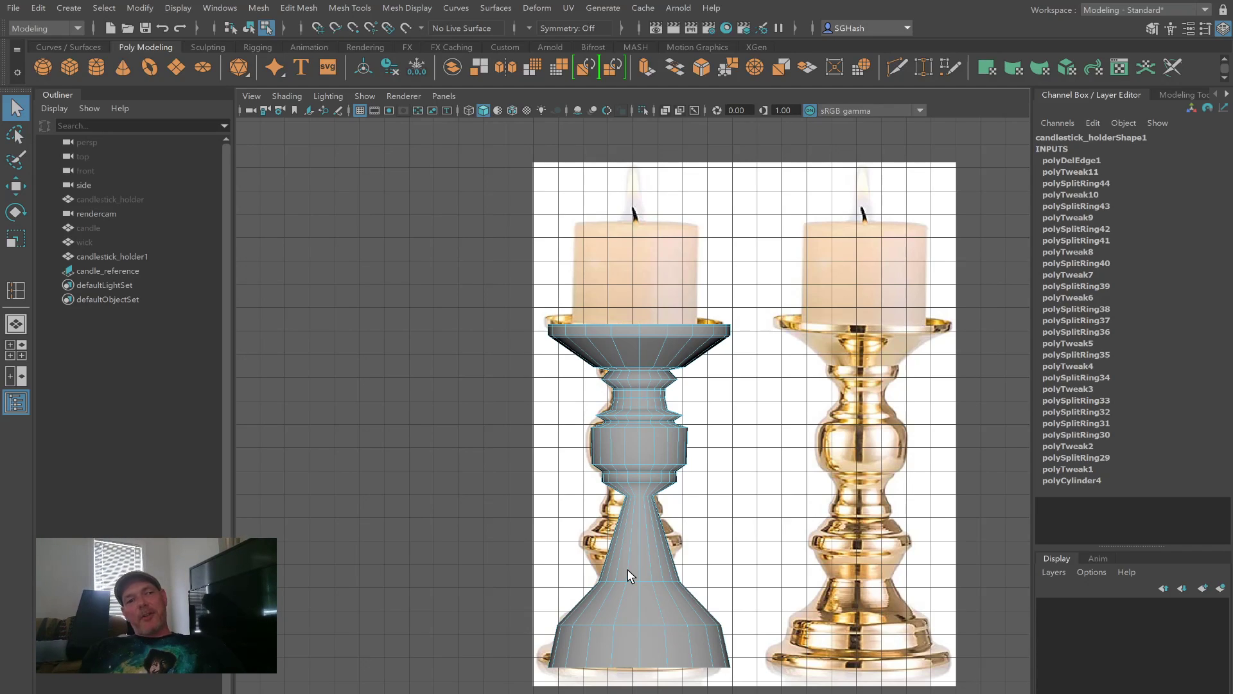
key("ctrl+z")
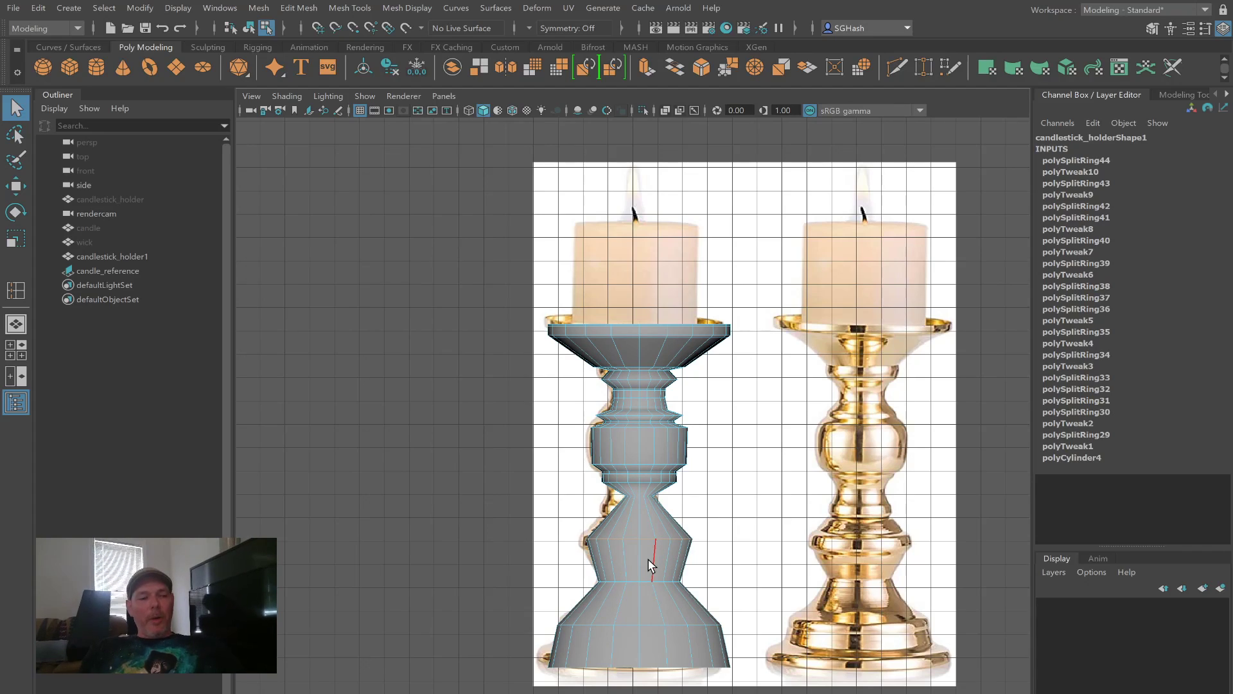
key("ctrl+Delete")
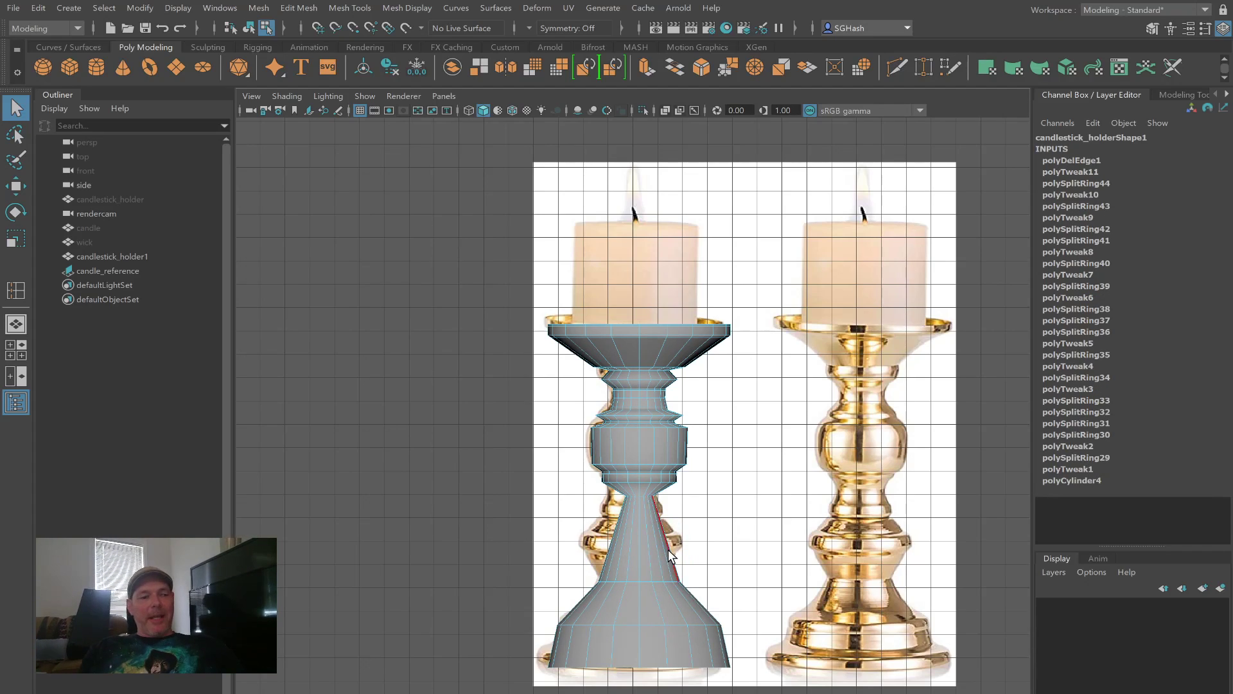
key("ctrl+z")
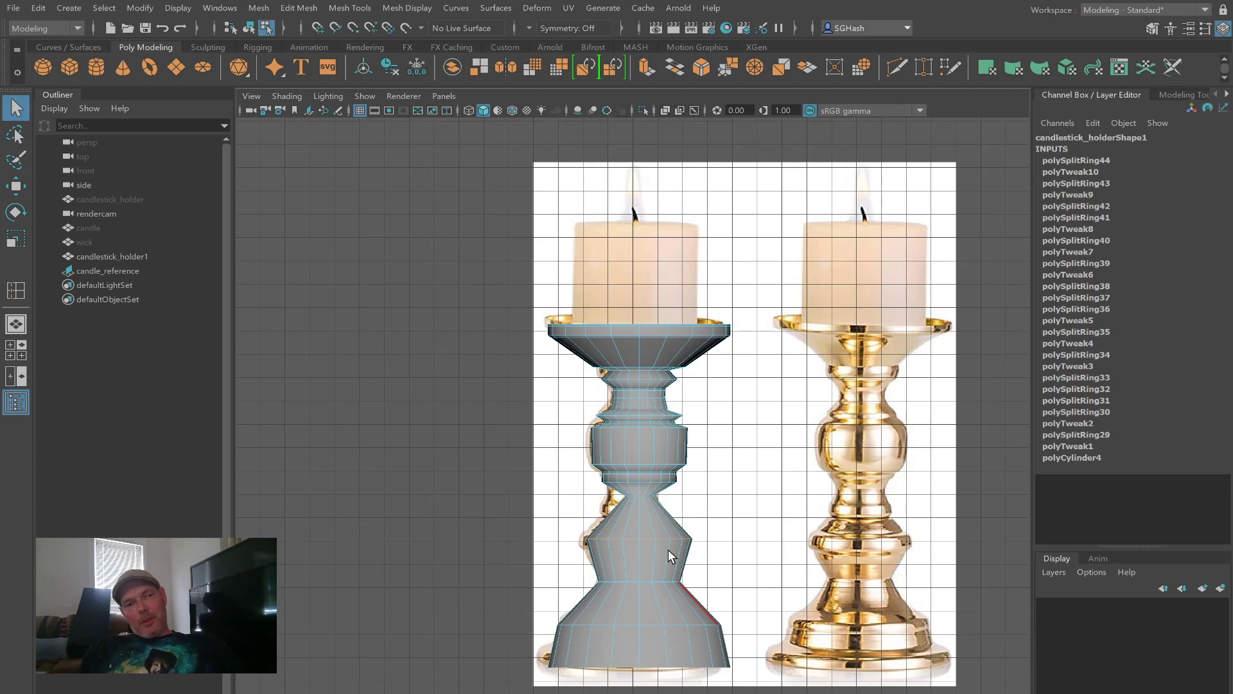
Step: Compare deleting only the edges of the lower body's widest loop with deleting edges and vertices, undo the deletions and clear the selection
key("Delete")
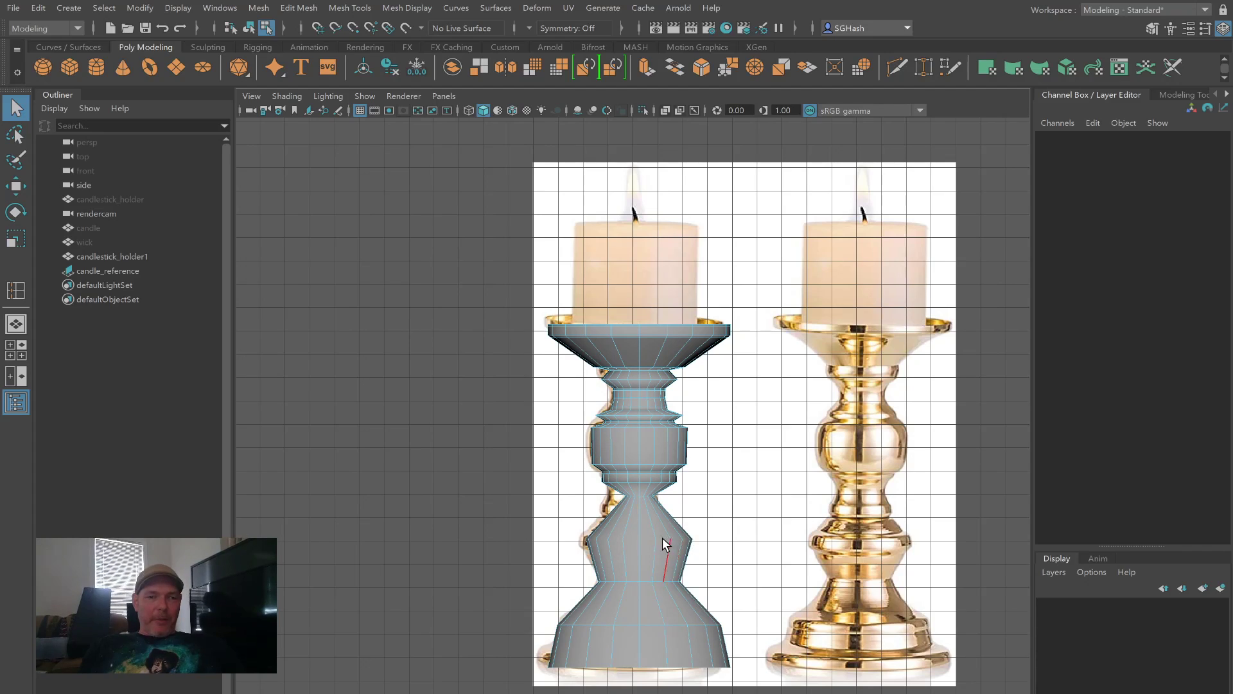
left_click(630, 539)
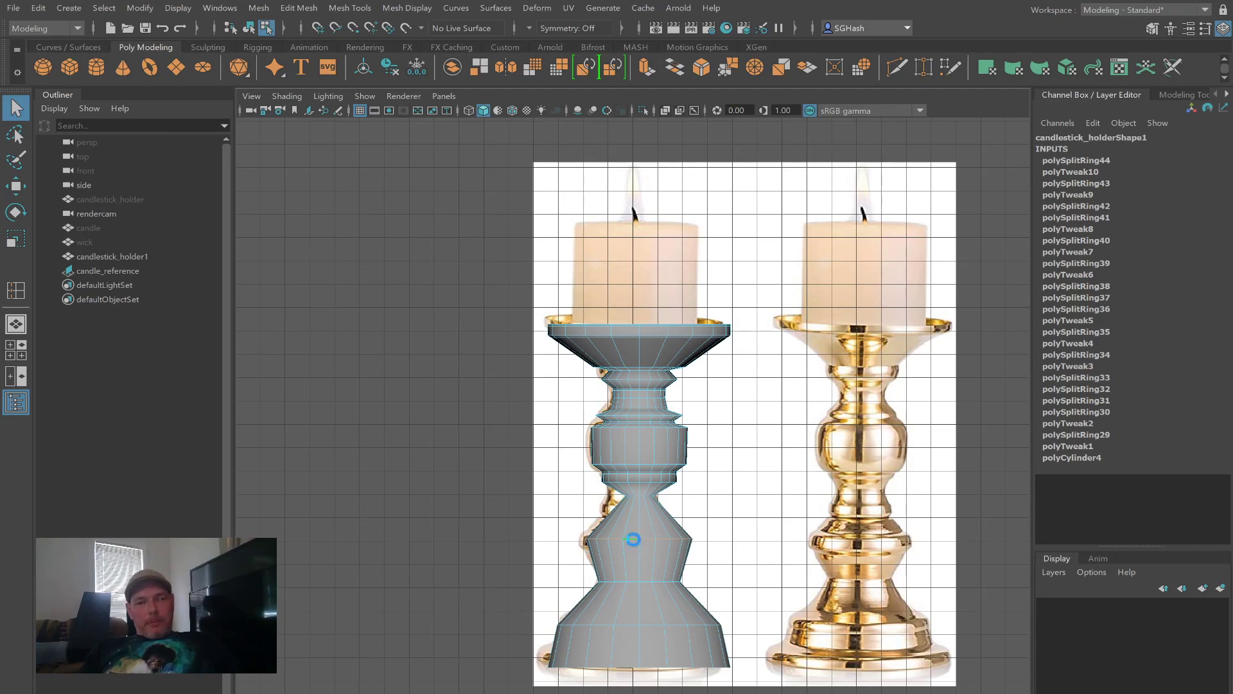
key("Delete")
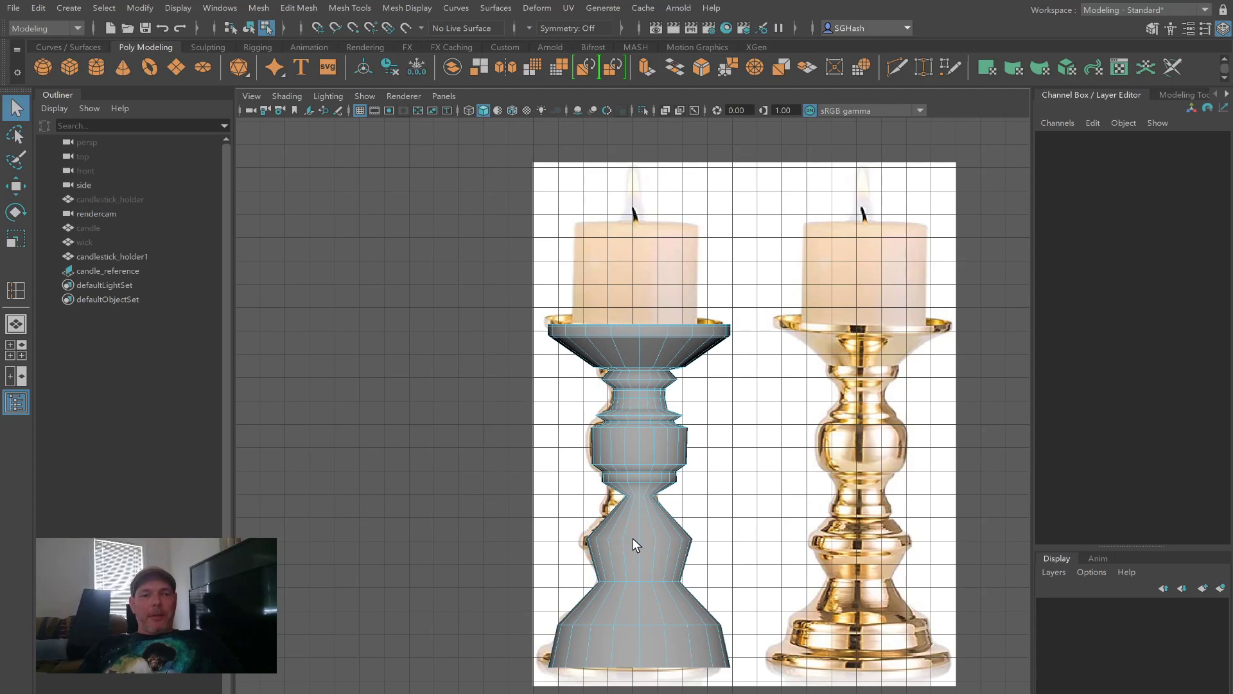
key("ctrl+z")
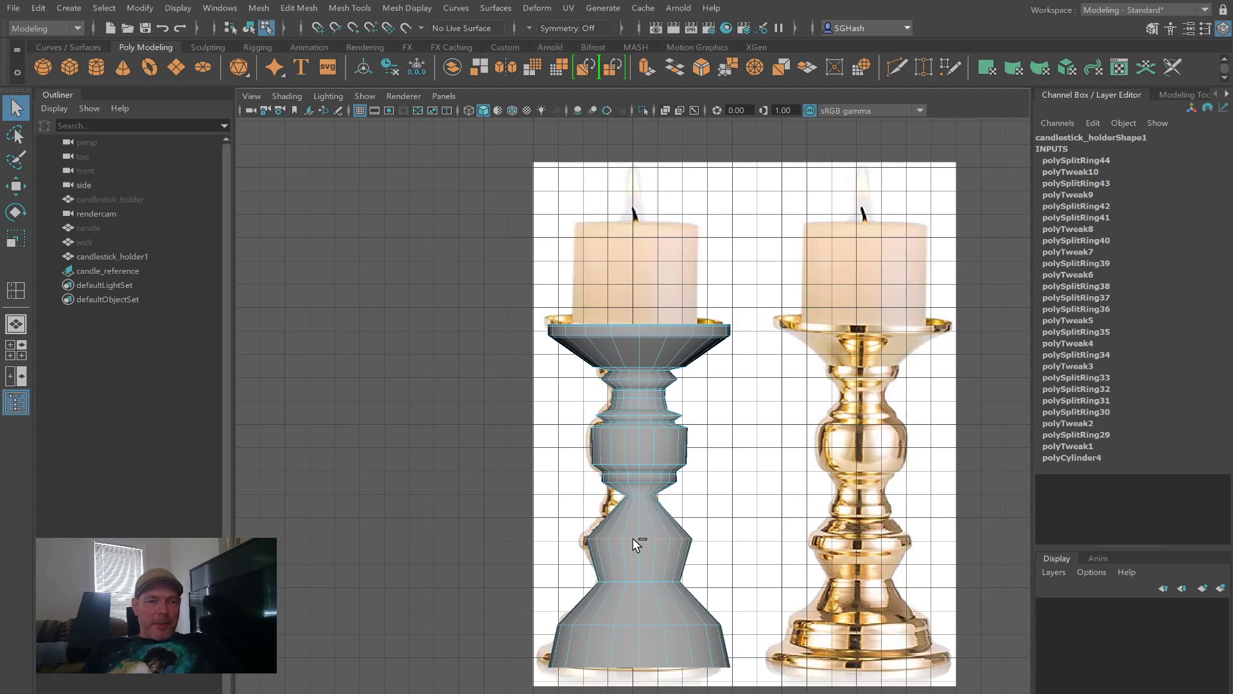
key("ctrl+Delete")
key("ctrl+z")
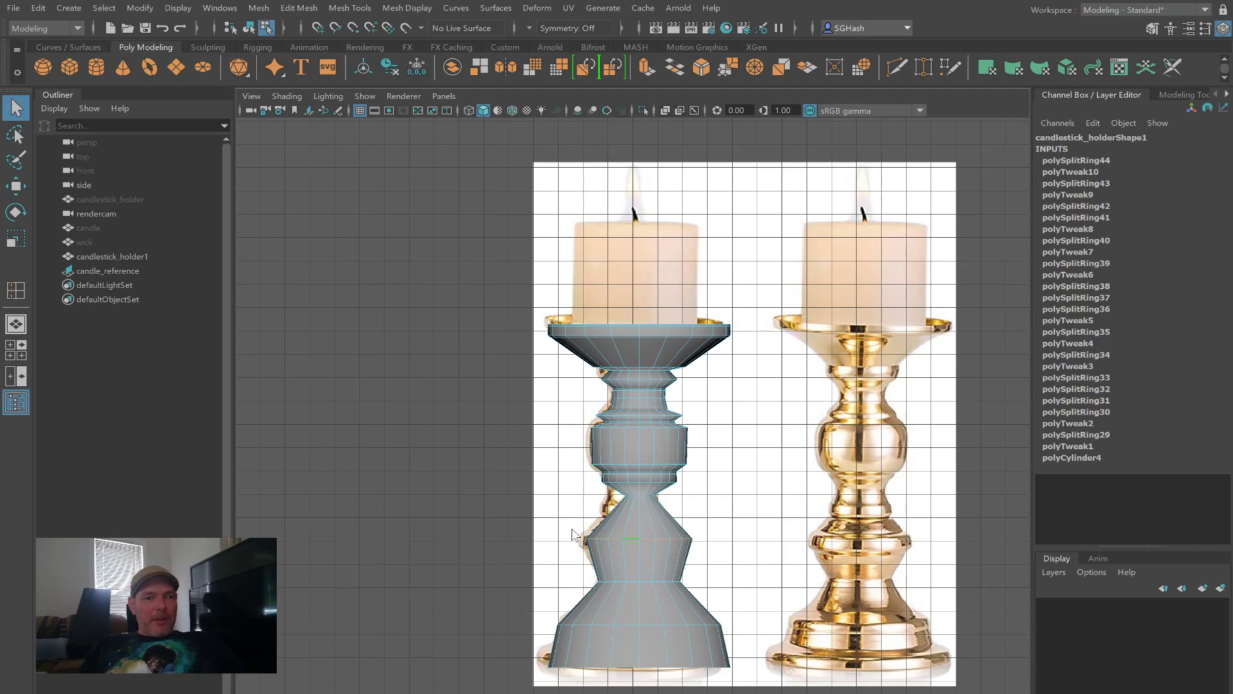
key("ctrl+Delete")
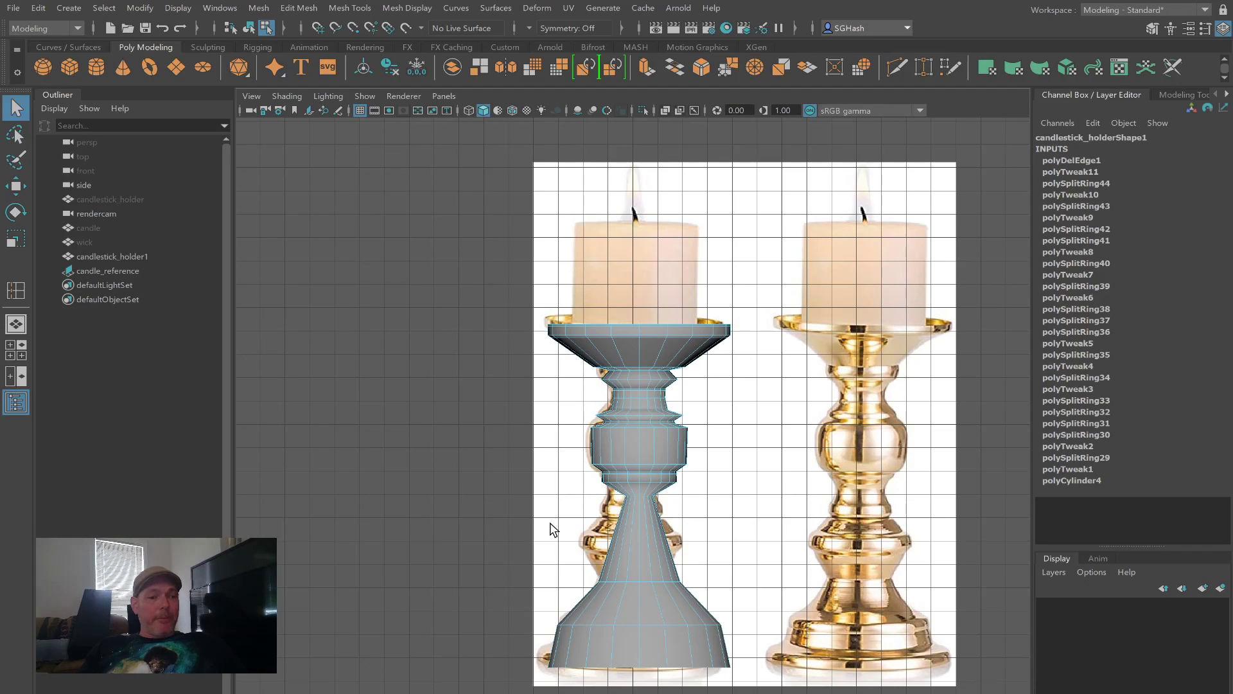
key("ctrl+z")
left_click(563, 578)
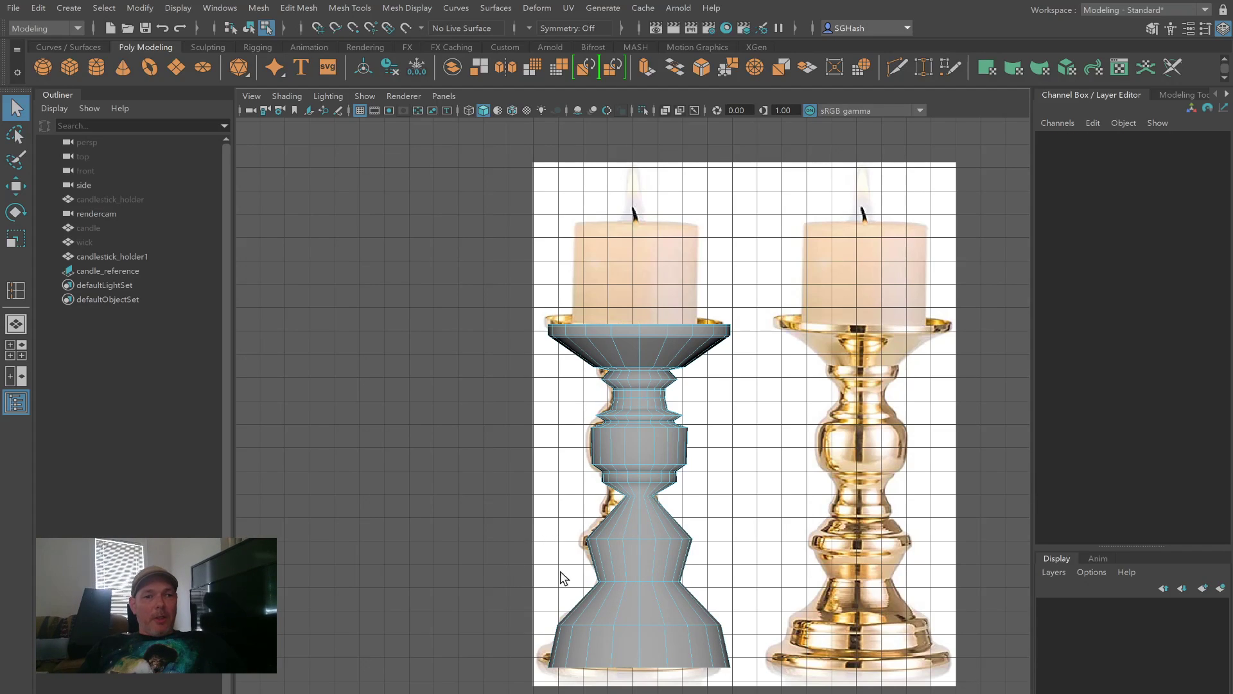
left_click(639, 444)
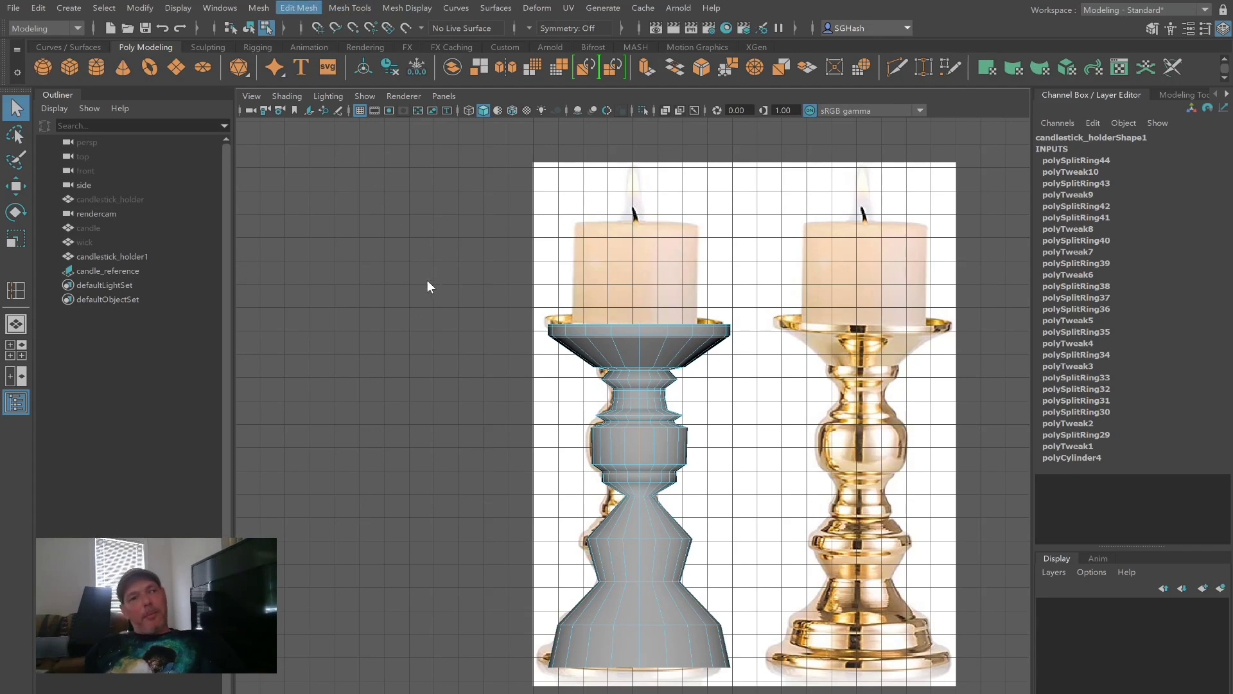
left_click(372, 393)
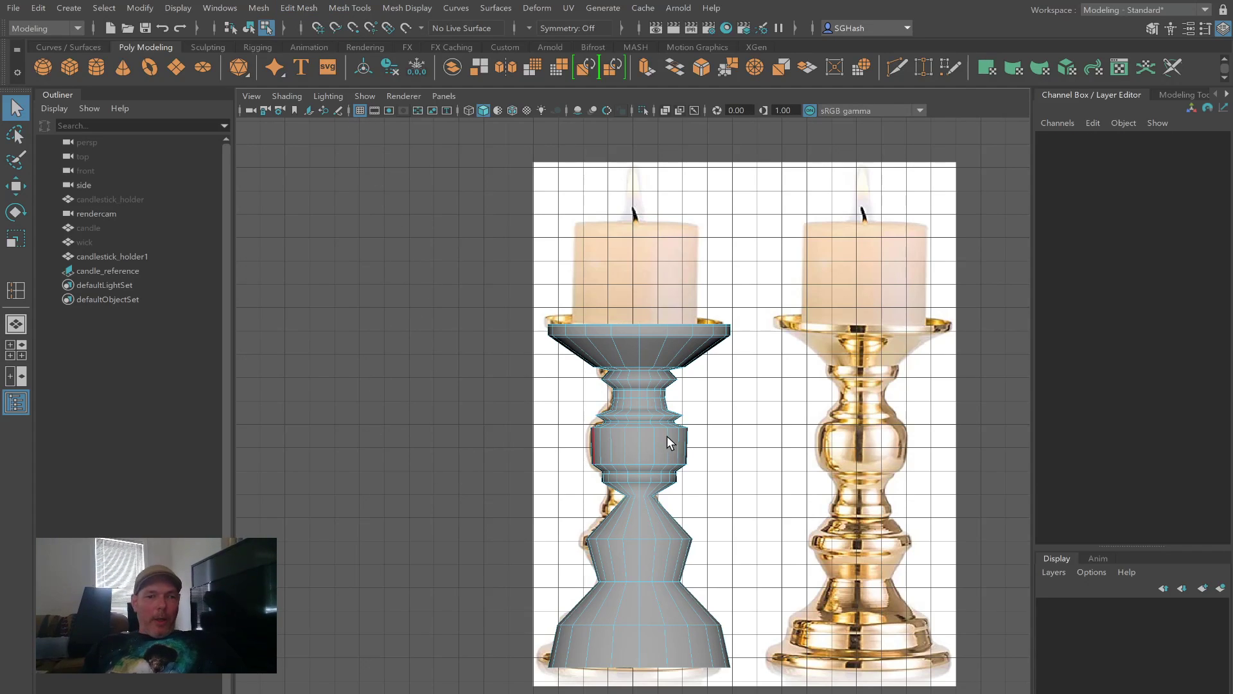
left_click(640, 456)
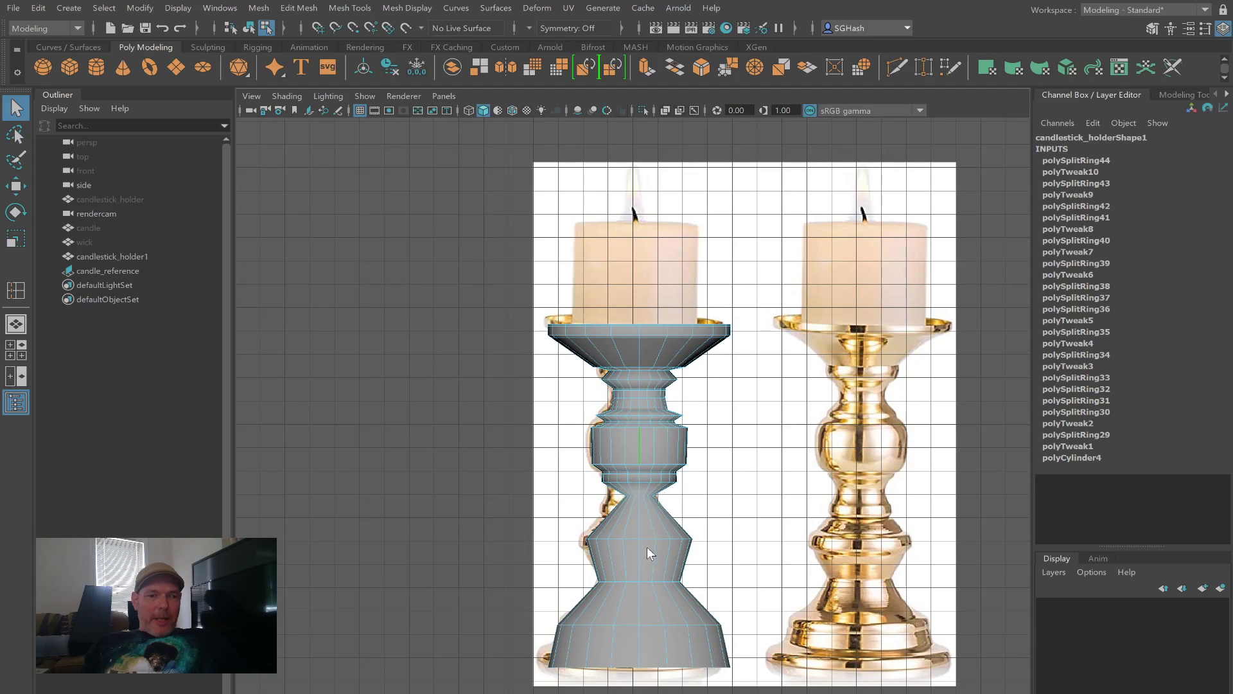
Step: Insert an edge loop in the lower body just below its widest edge loop and activate the Scale tool
key("y")
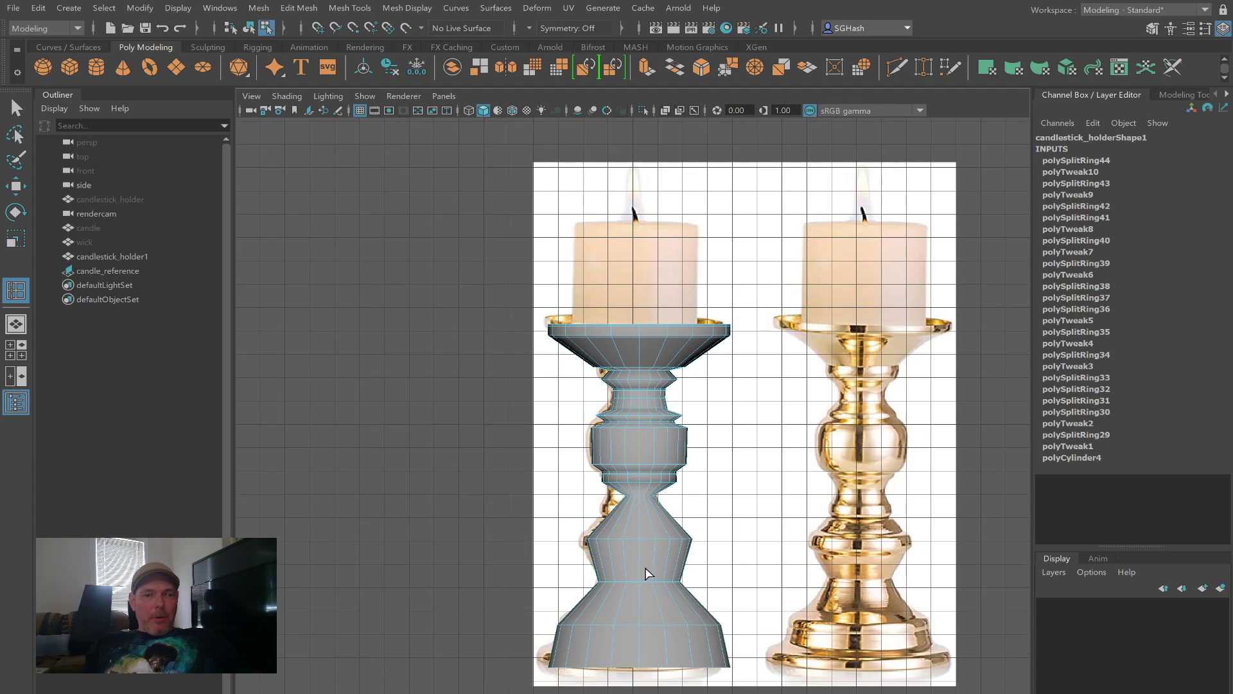
left_click_drag(654, 565, 634, 560)
key("r")
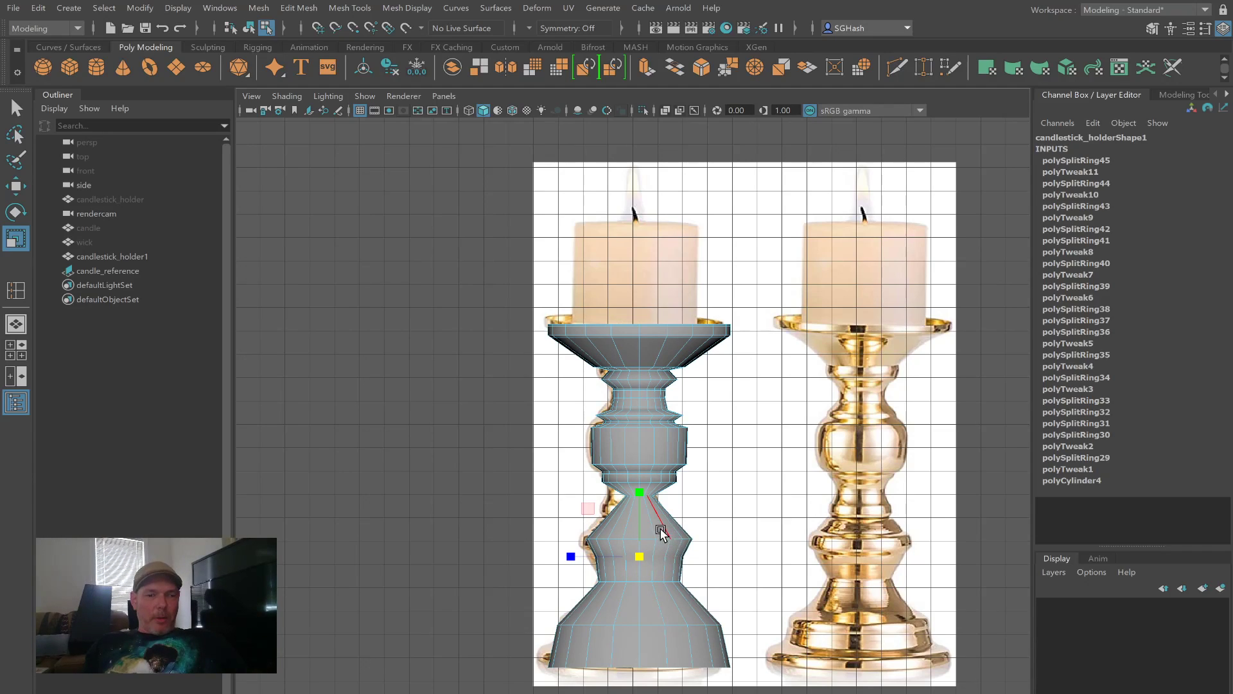
Step: Insert an edge loop just above the lower body's widest edge loop and scale it outward to round the bulge
left_click(660, 528)
key("g")
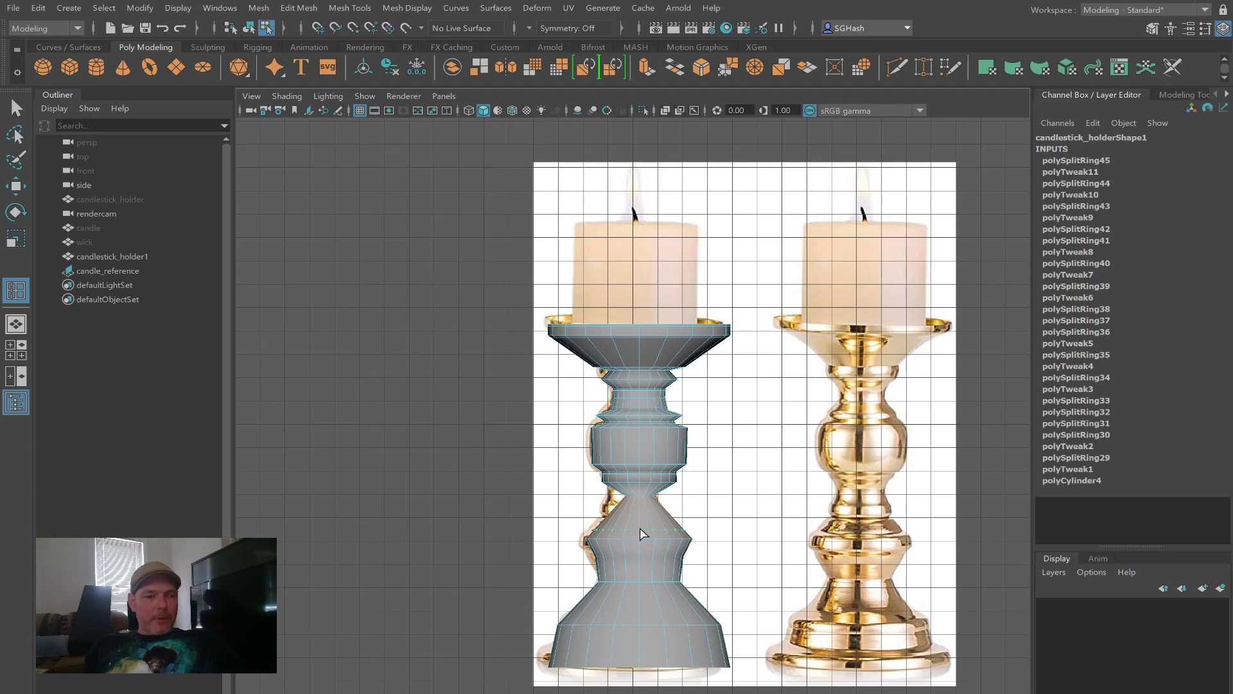
left_click(642, 533)
key("r")
left_click_drag(640, 529, 648, 531)
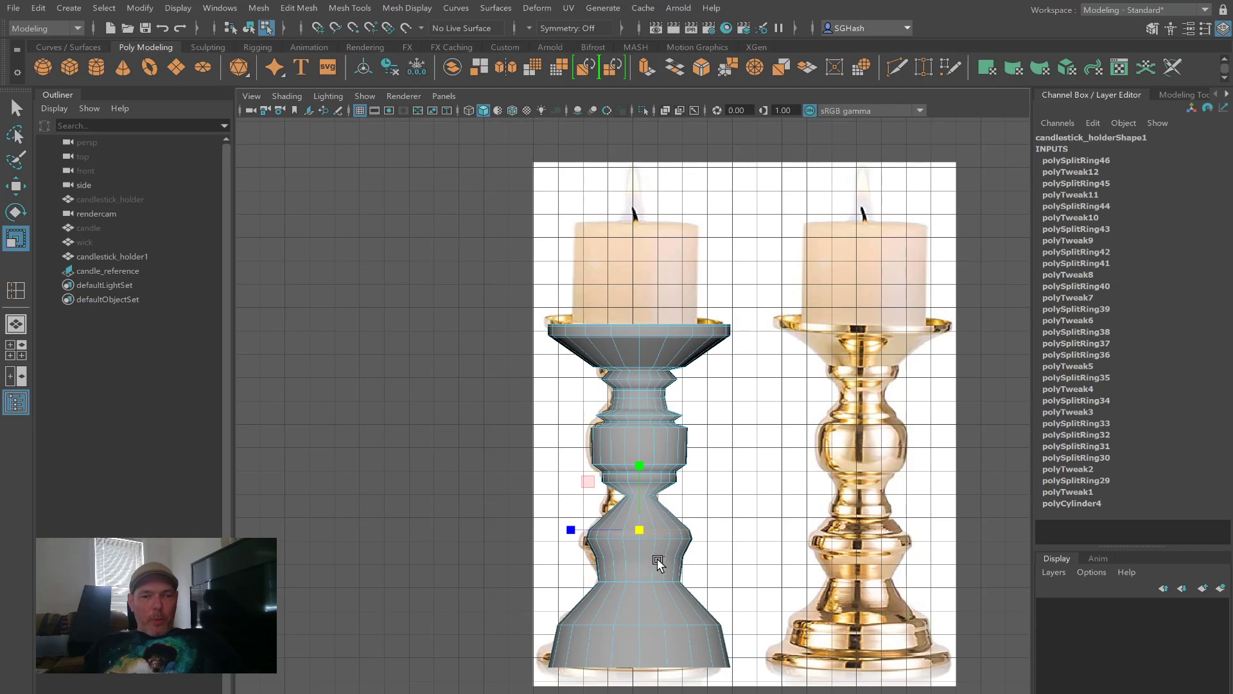
Step: Insert supporting edge loops just above the lower body's waist and just above the base's upper shoulder
key("y")
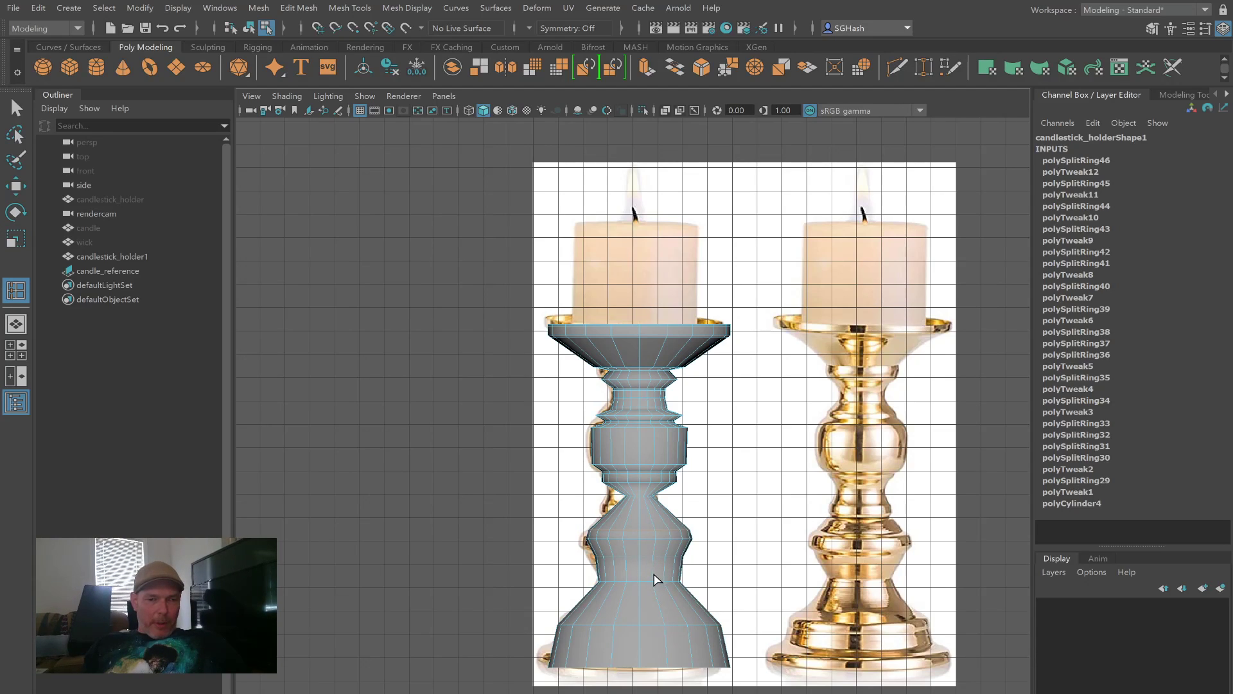
left_click_drag(652, 572, 654, 582)
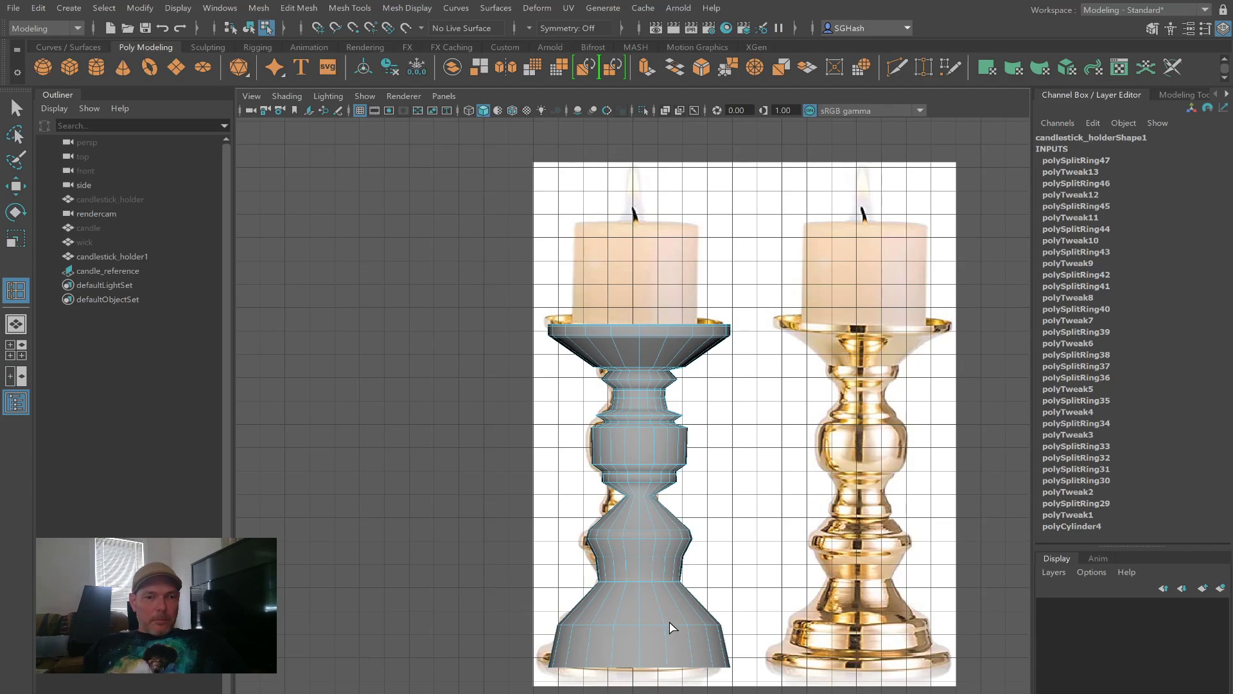
left_click_drag(663, 618, 650, 623)
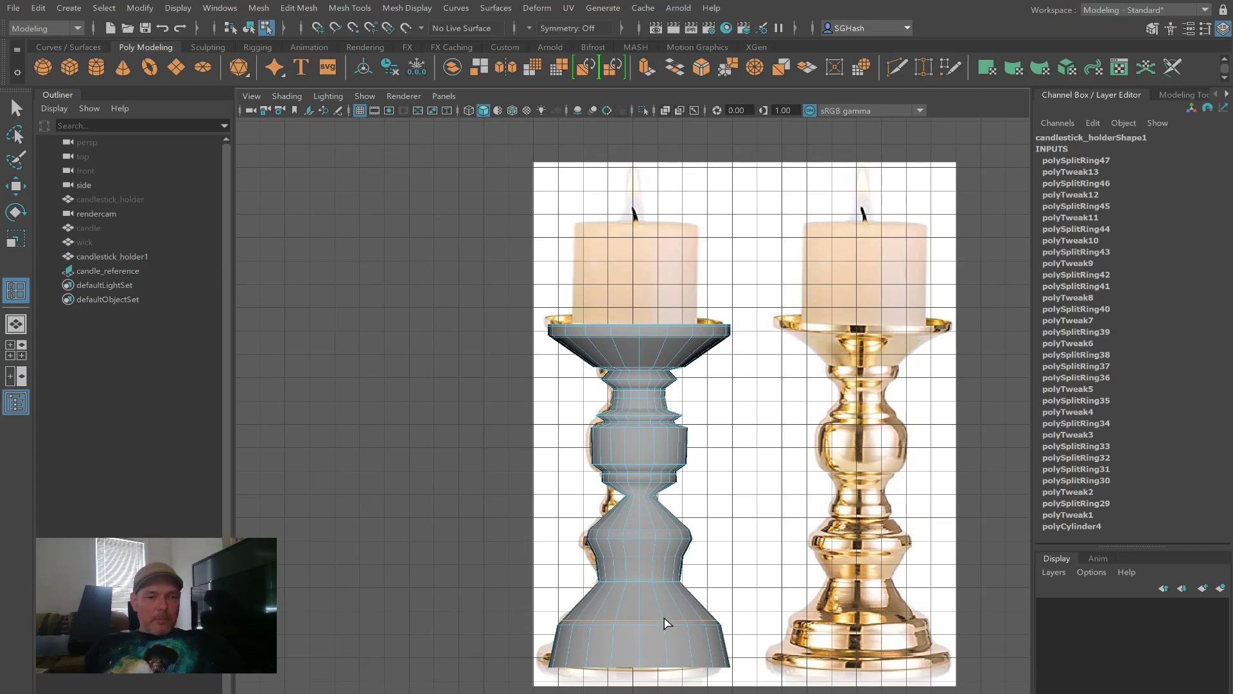
key("r")
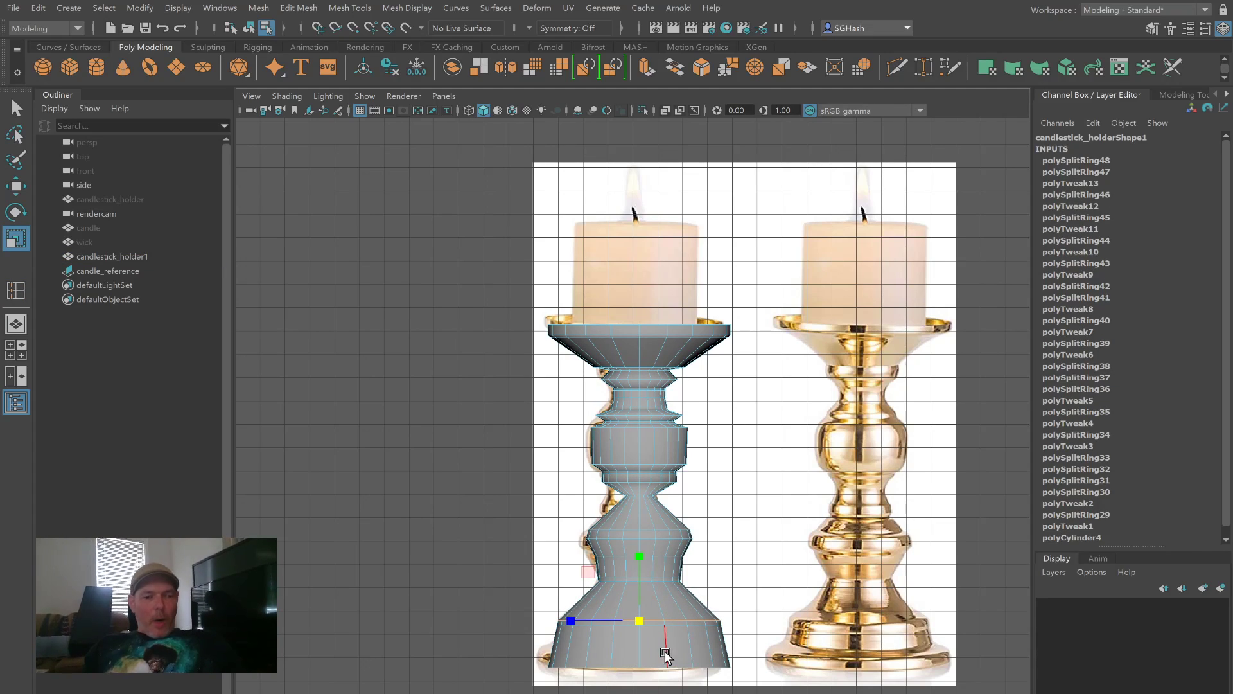
Step: Insert an edge loop near the foot of the base, then scale it and the bottom edge loop outward
key("y")
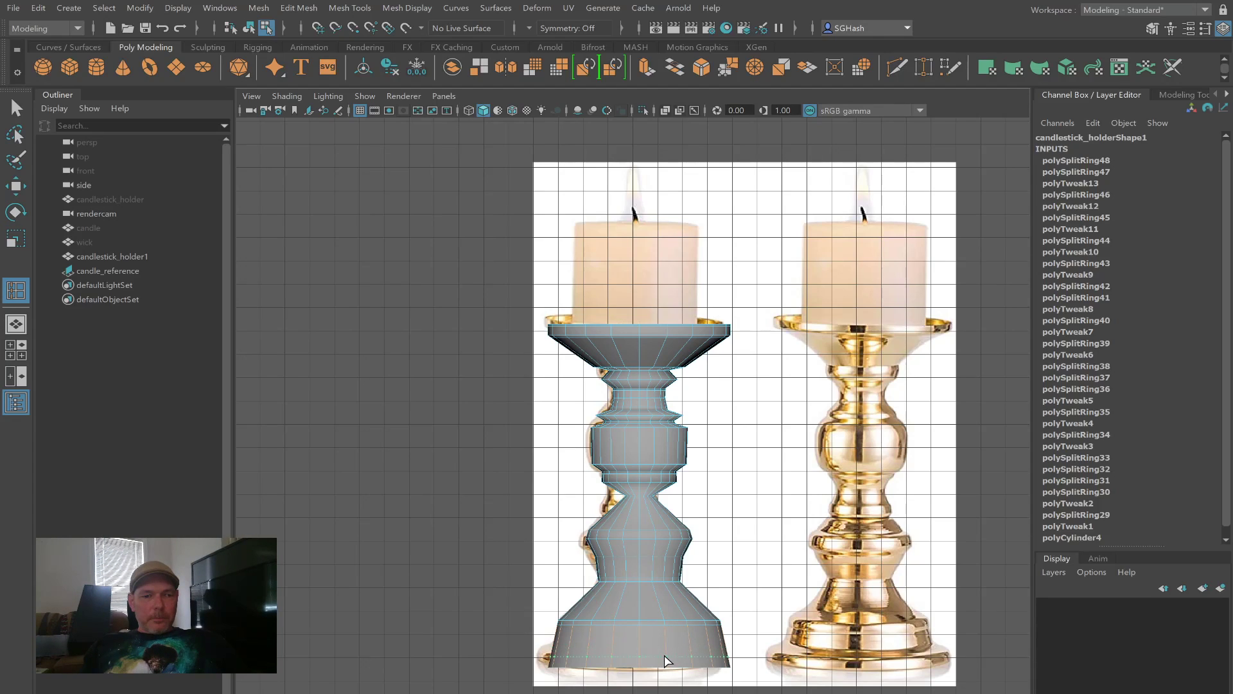
left_click(669, 659)
key("r")
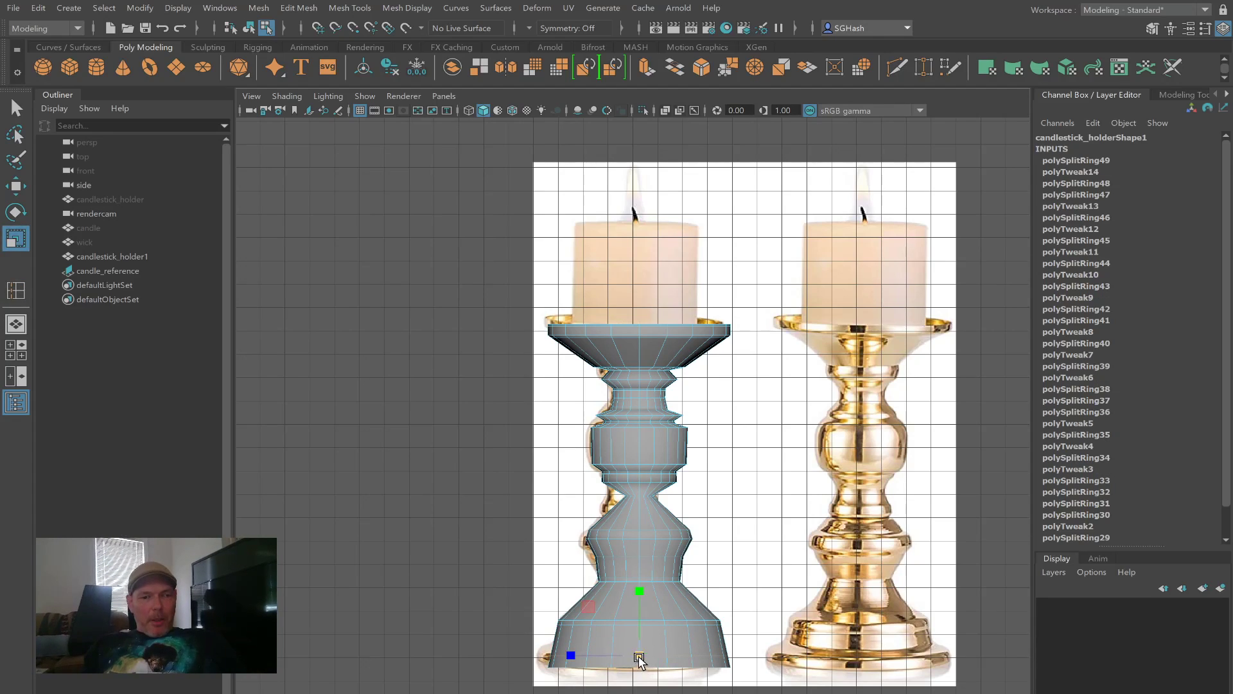
left_click_drag(648, 654, 653, 654)
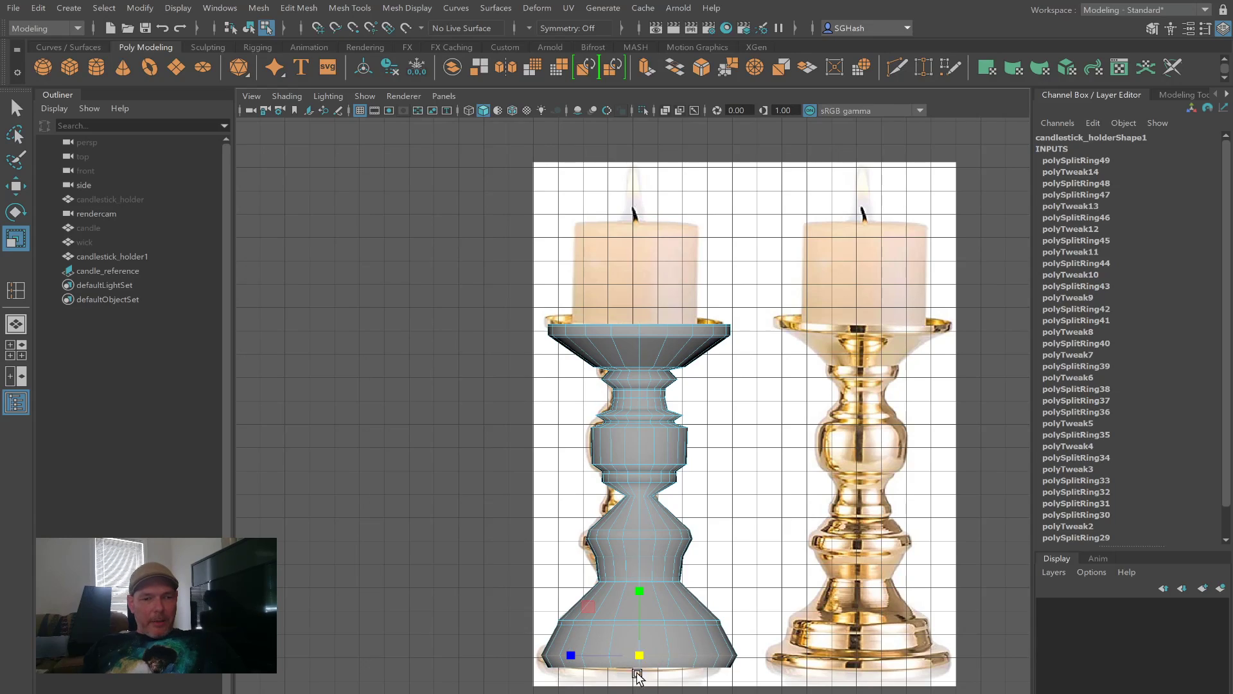
double_click(680, 668)
mouse_move(680, 668)
left_mouse_down()
mouse_move(635, 669)
mouse_move(699, 663)
left_mouse_up()
Step: Insert two supporting edge loops at the foot of the base, one near the bottom edge and one above the flared rim
key("g")
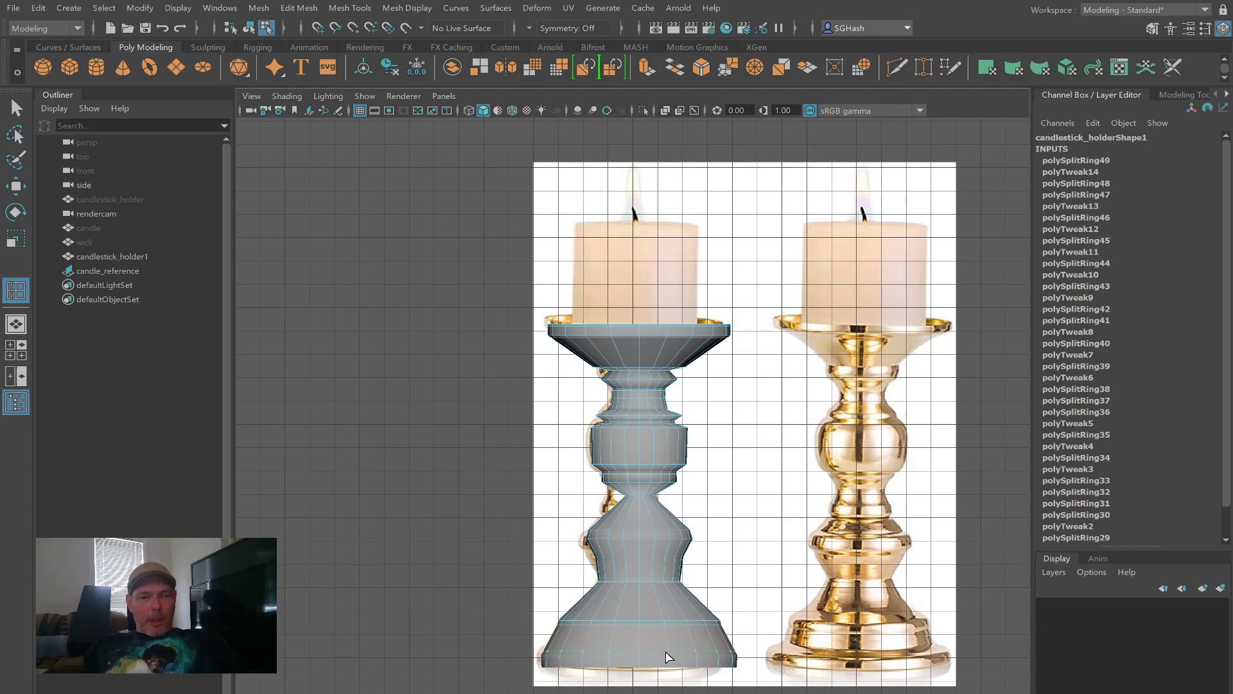
left_click(668, 662)
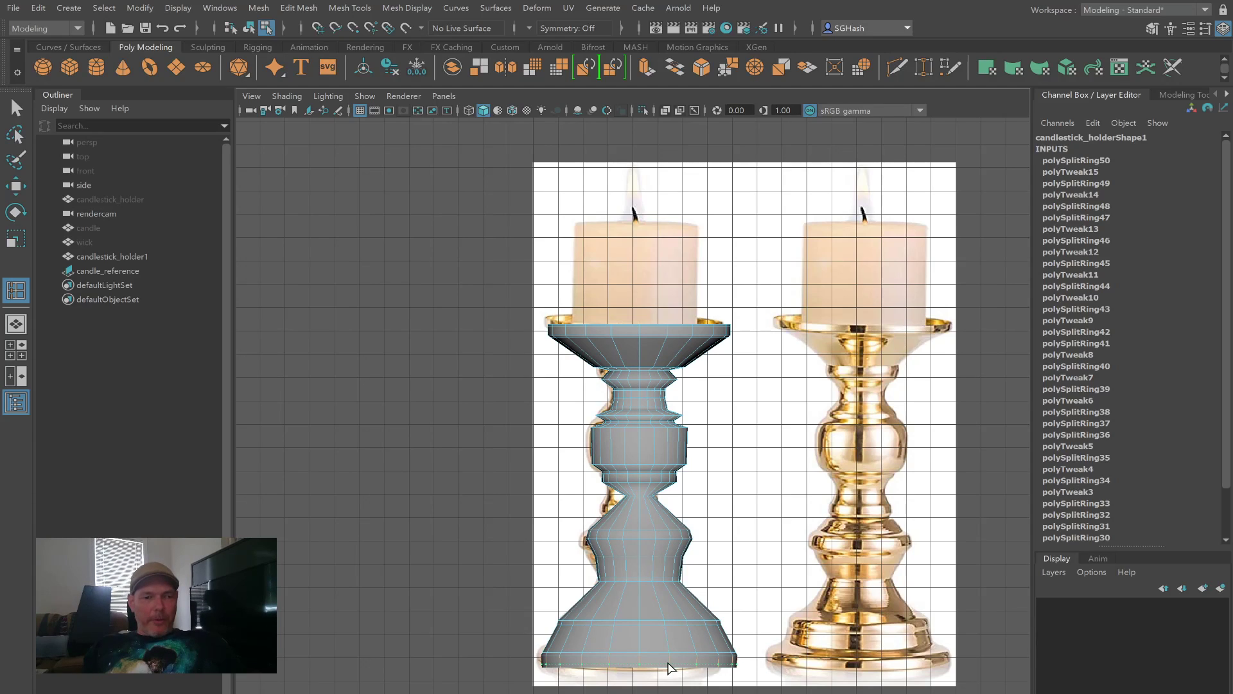
left_click(692, 645)
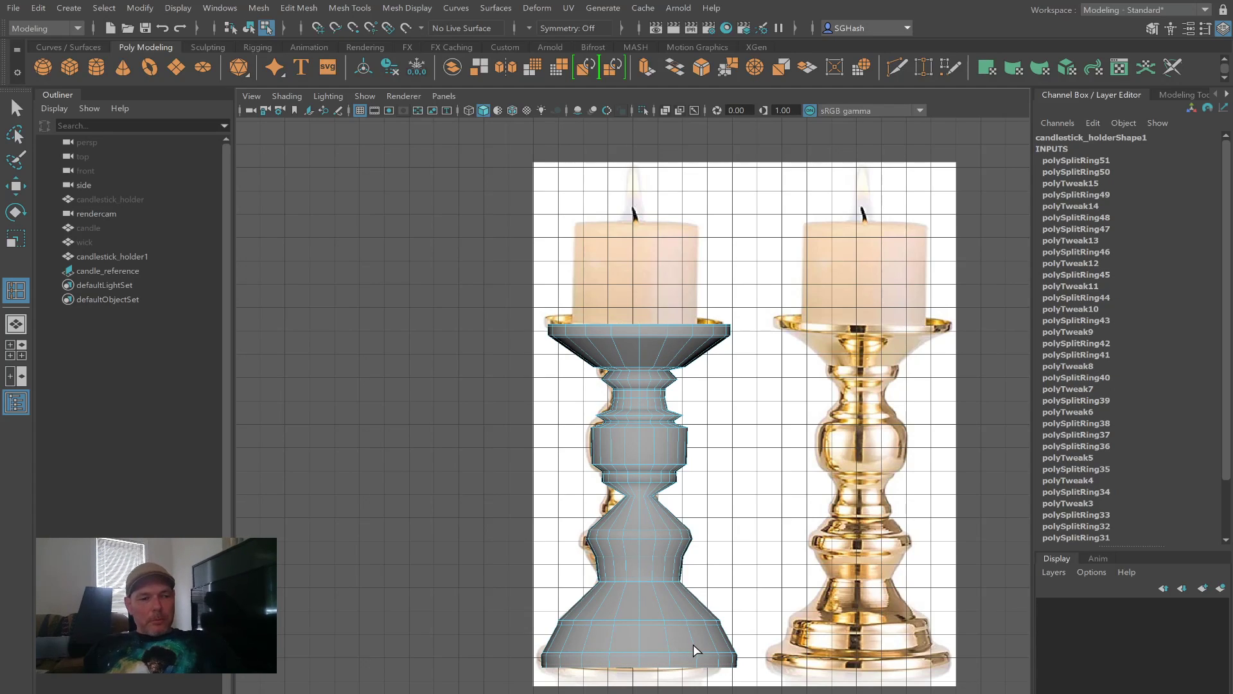
key("q")
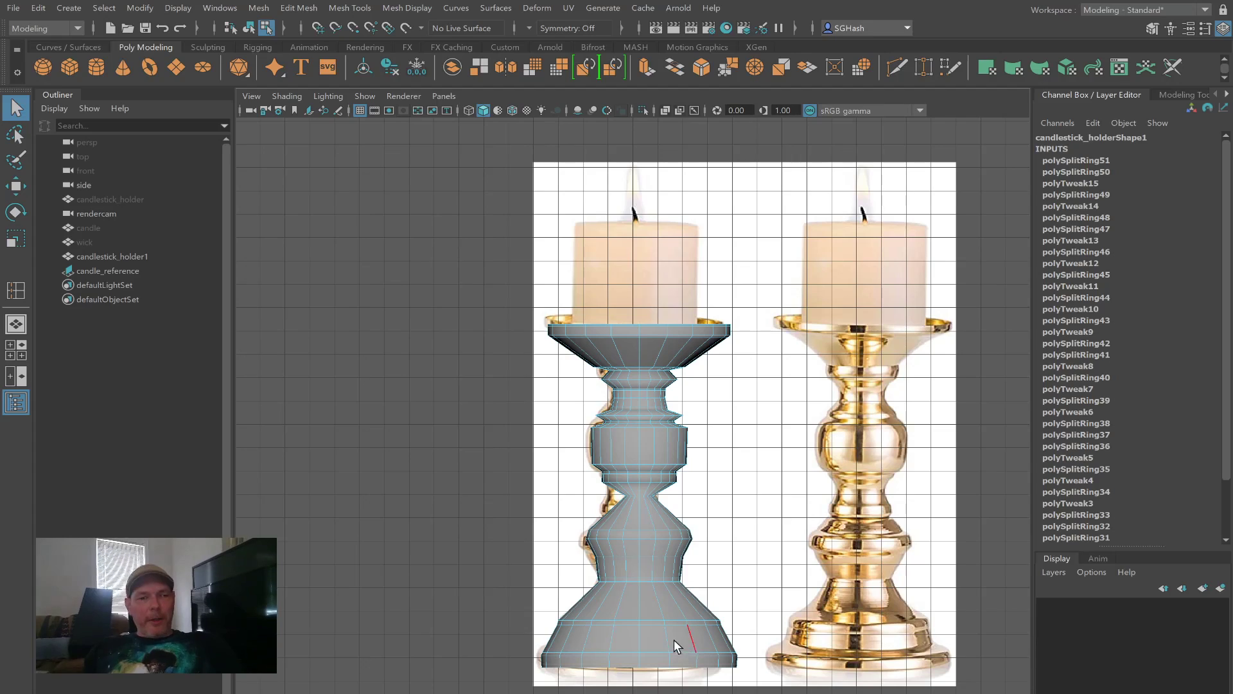
Step: Scale the base's shoulder edge loop slightly inward and the loop just above it further inward to form a ledge
double_click(673, 624)
key("r")
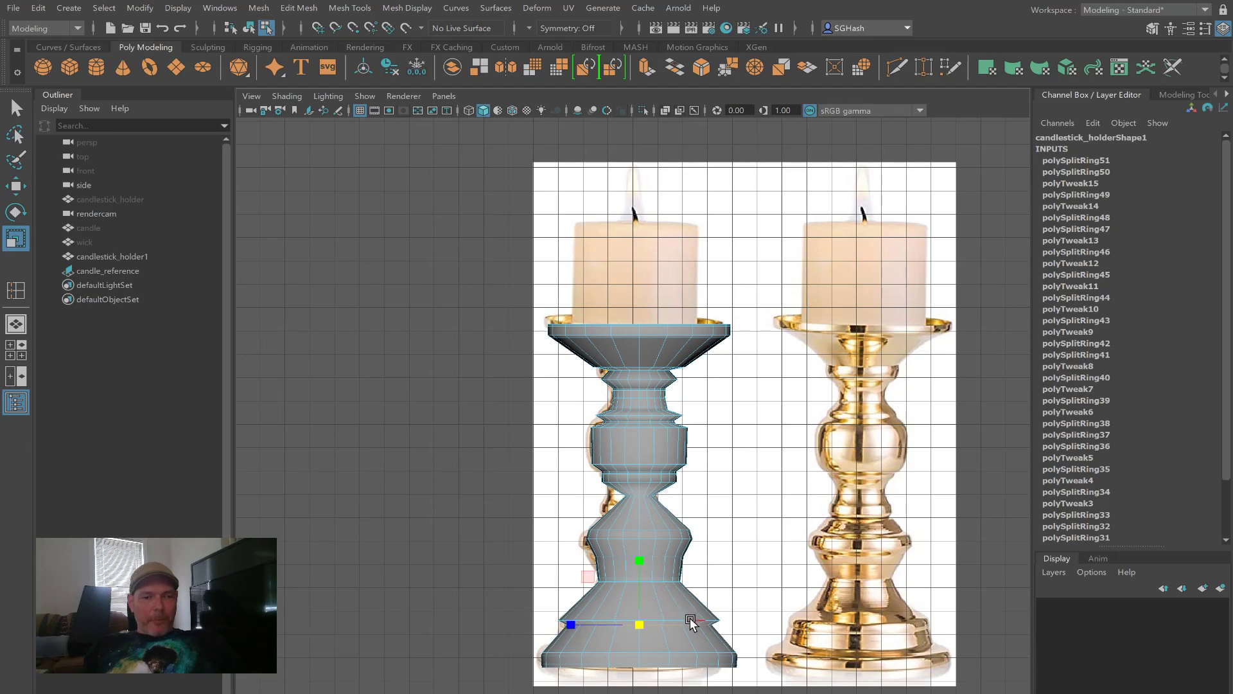
key("ctrl+z")
key("Down")
key("Up")
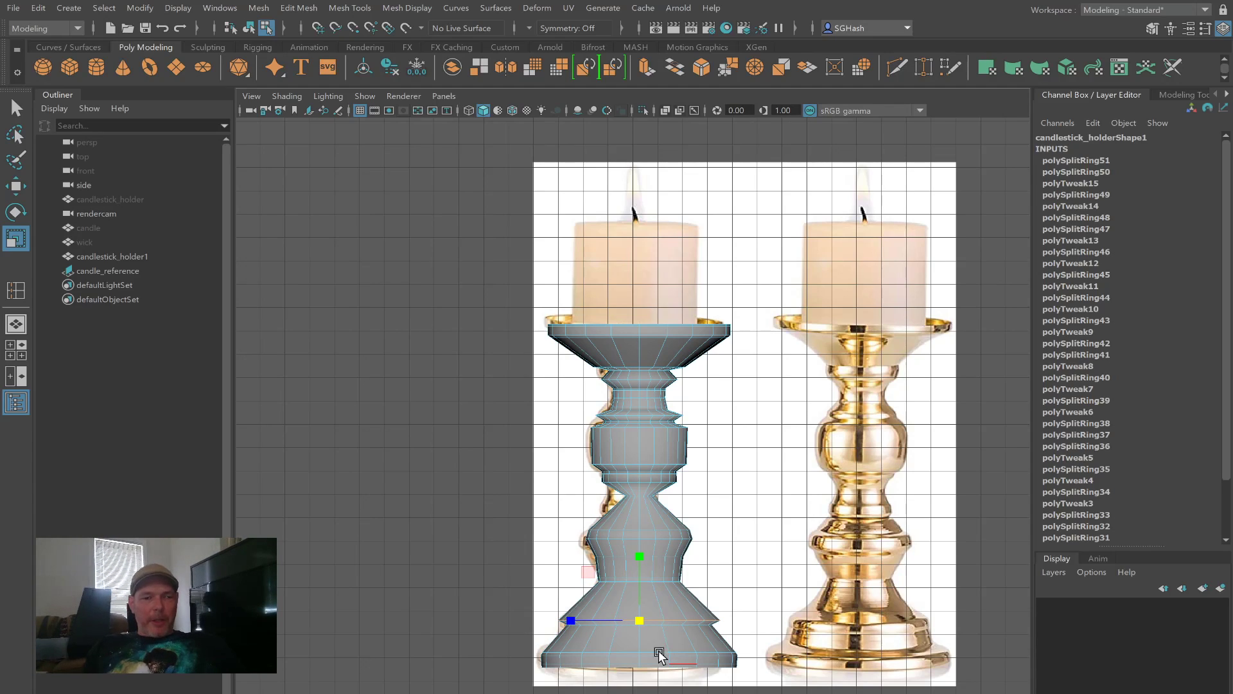
left_click_drag(638, 620, 611, 622)
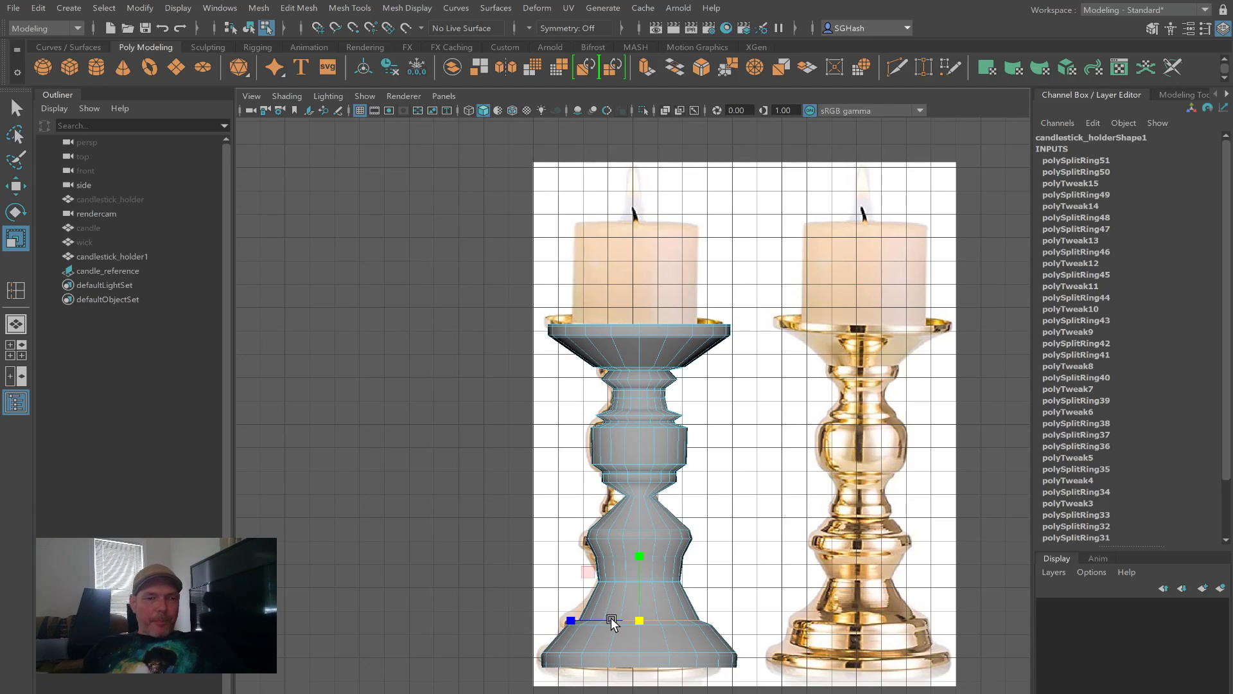
Step: Walk the selection up and down through the edge loops between the base's shoulder and the waist above it
key("Up")
key("Up")
key("Down")
key("Down")
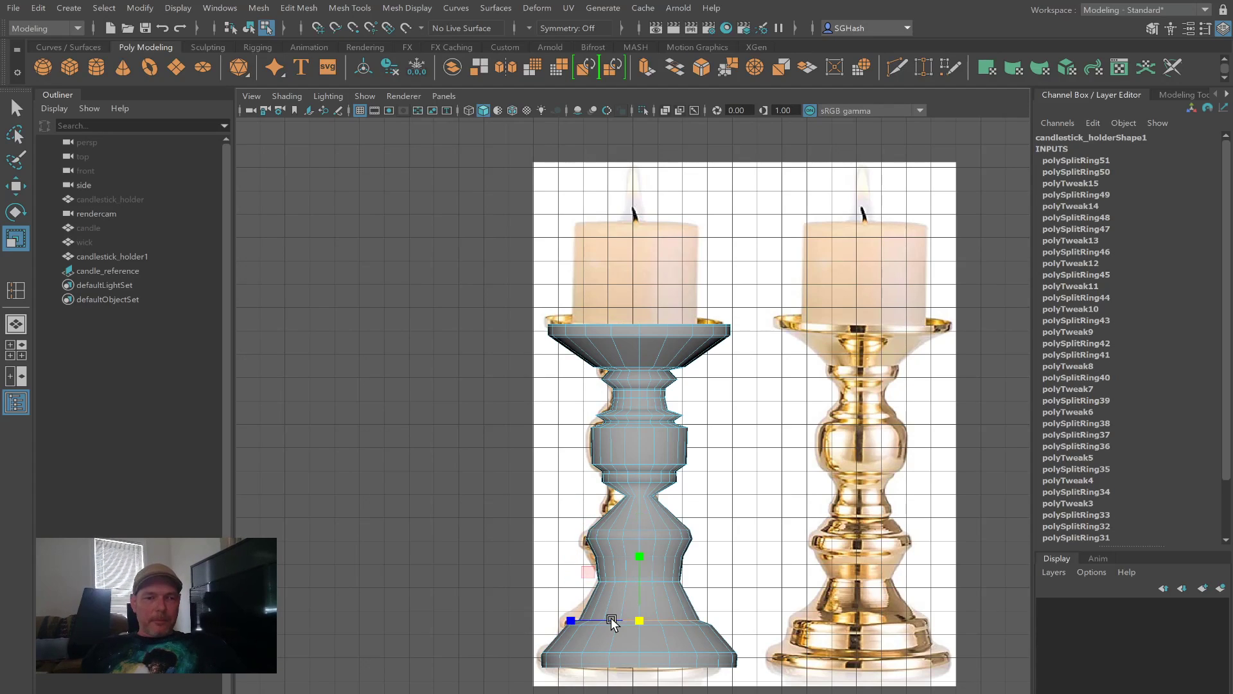
key("Up")
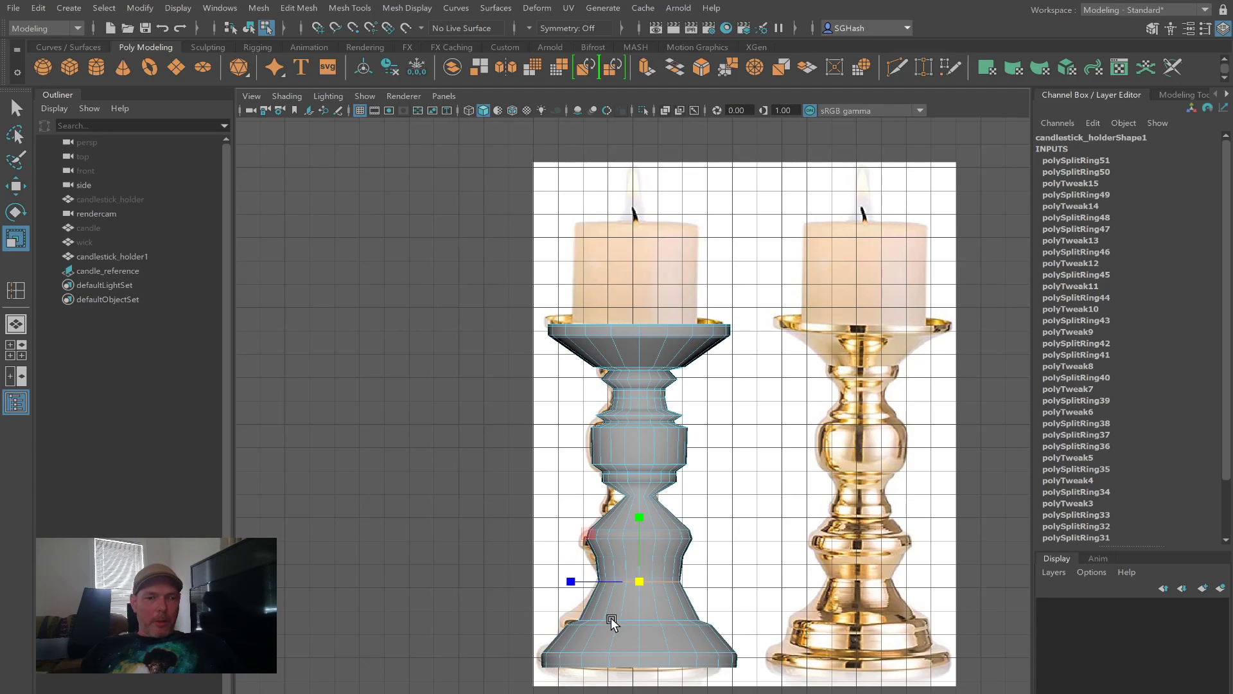
key("Up")
key("Down")
key("Down")
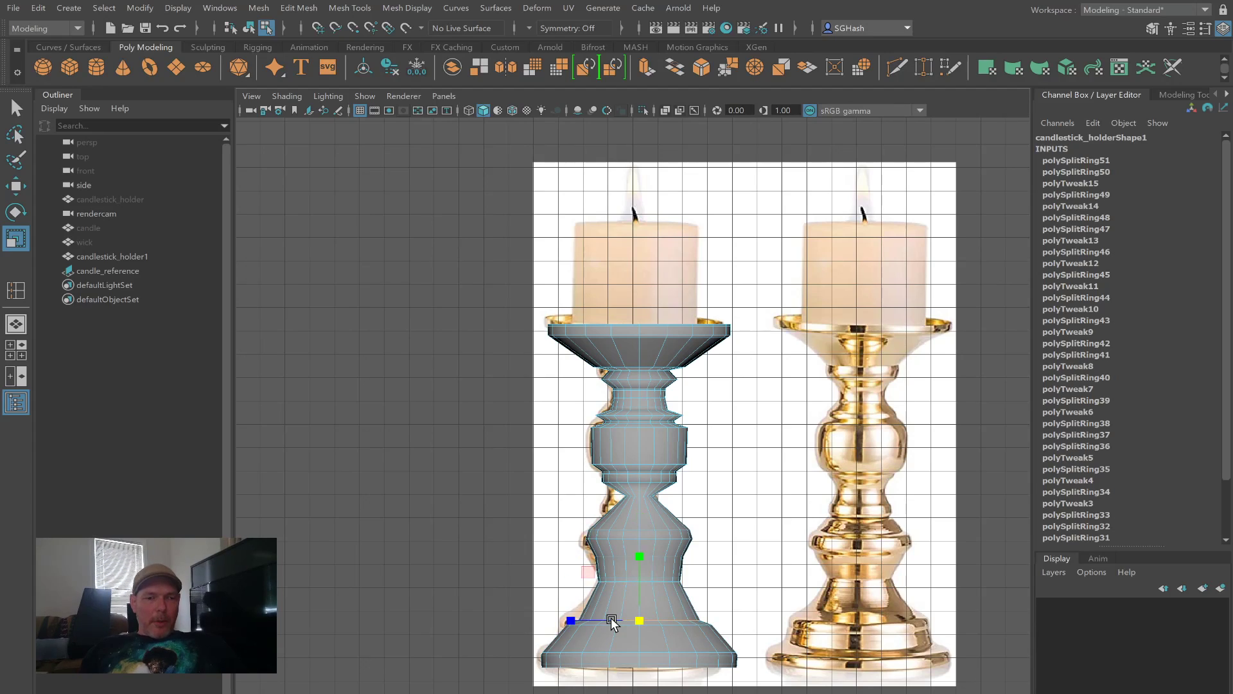
Step: Insert an edge loop just below the base's shoulder and scale it inward to steepen the ledge's side
key("q")
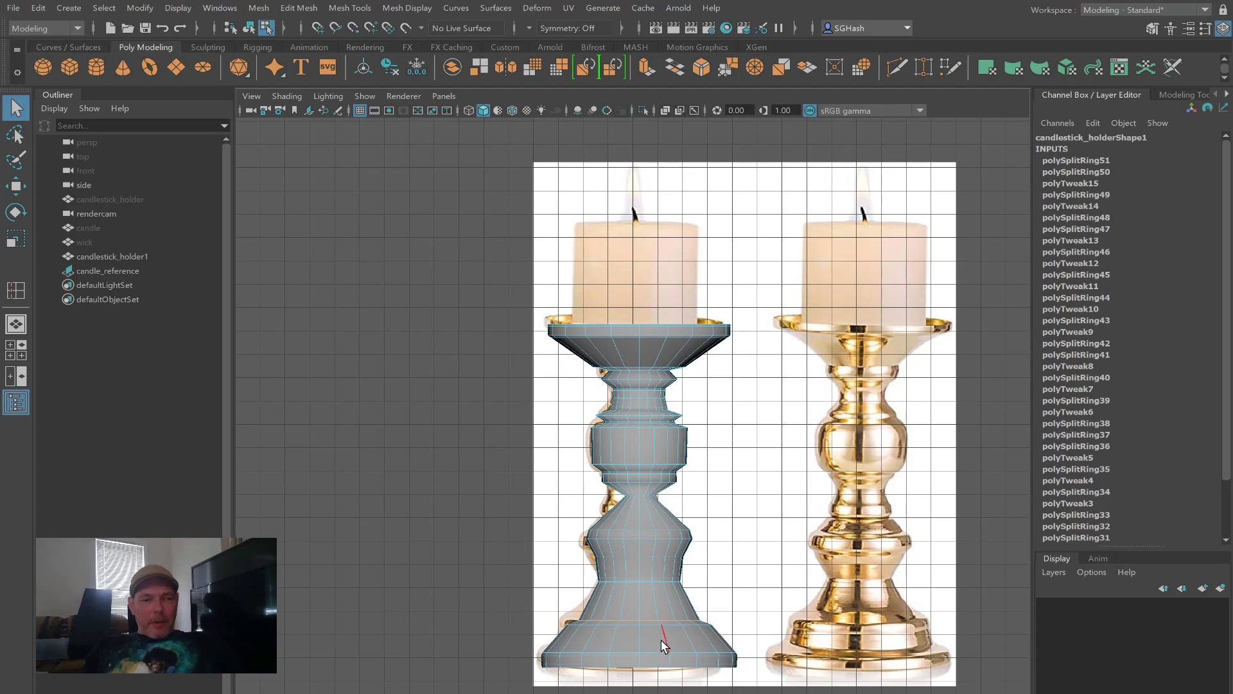
key("g")
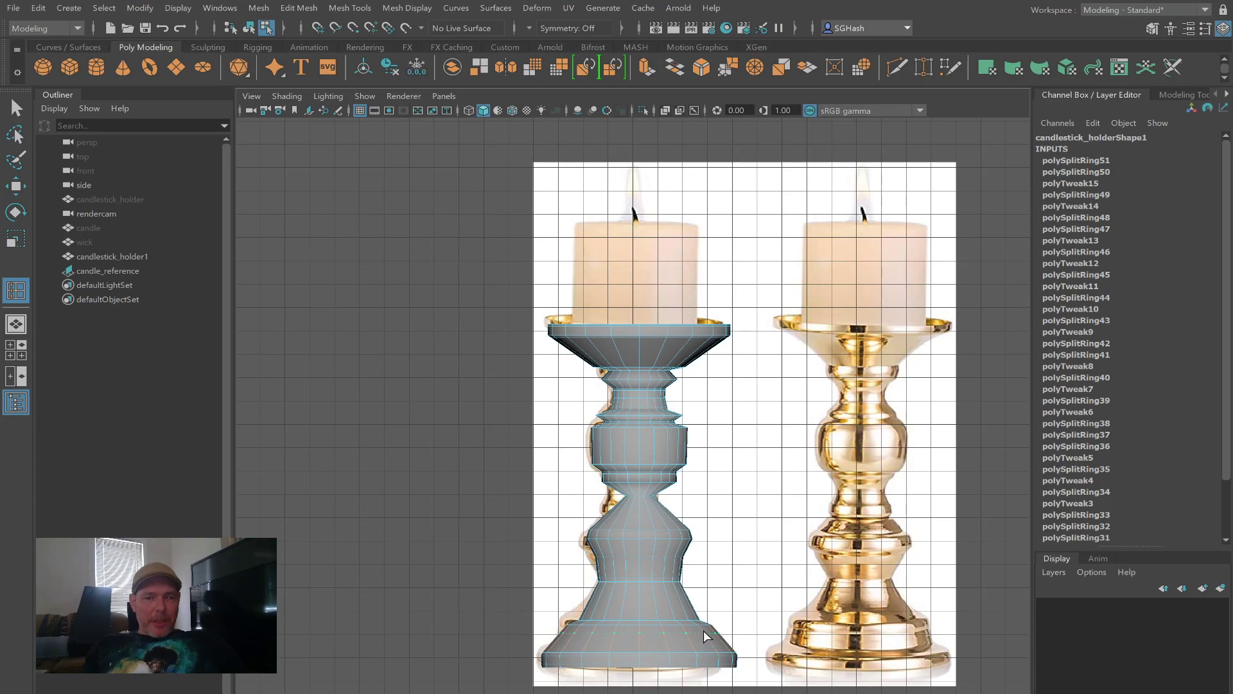
left_click(709, 634)
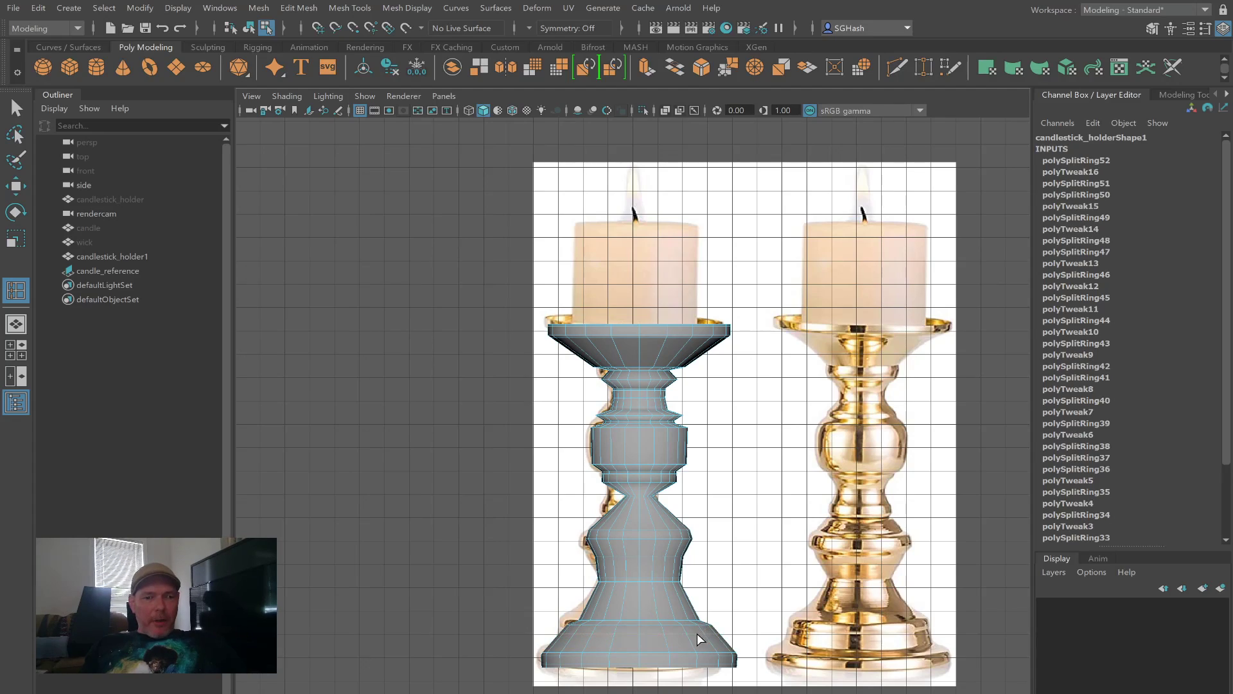
key("r")
left_click_drag(637, 635, 625, 635)
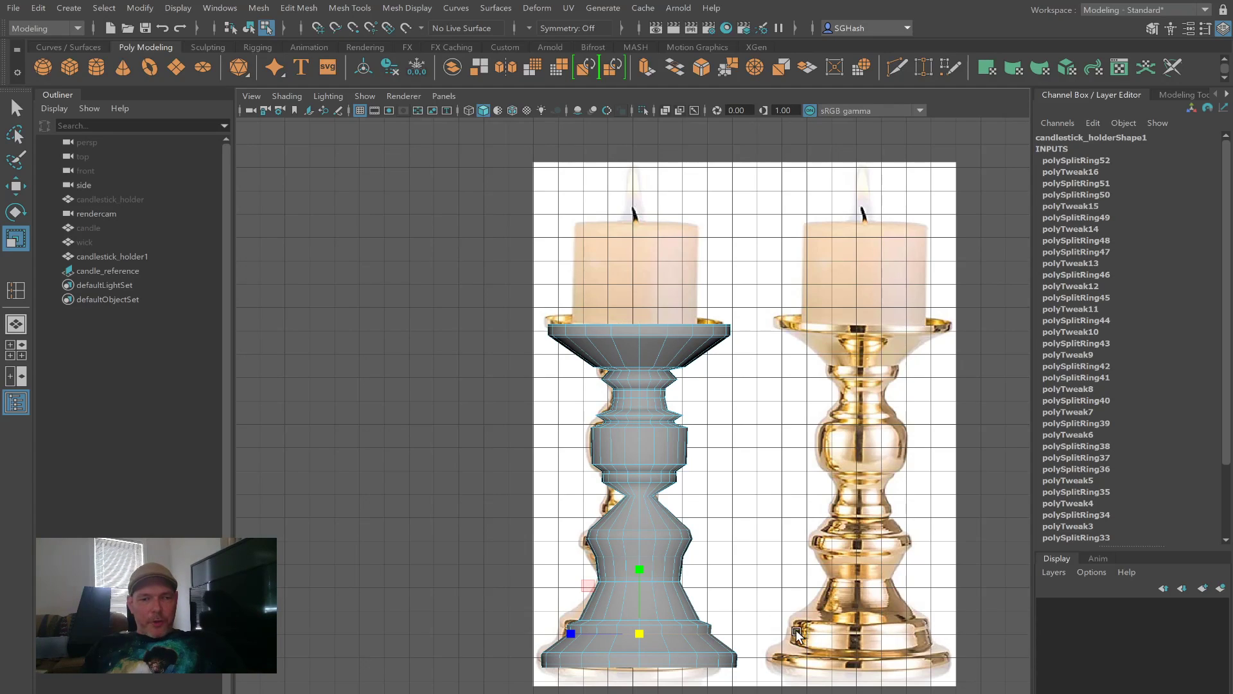
Step: Insert two supporting edge loops around the lower edge of the ledge below the base's shoulder
key("y")
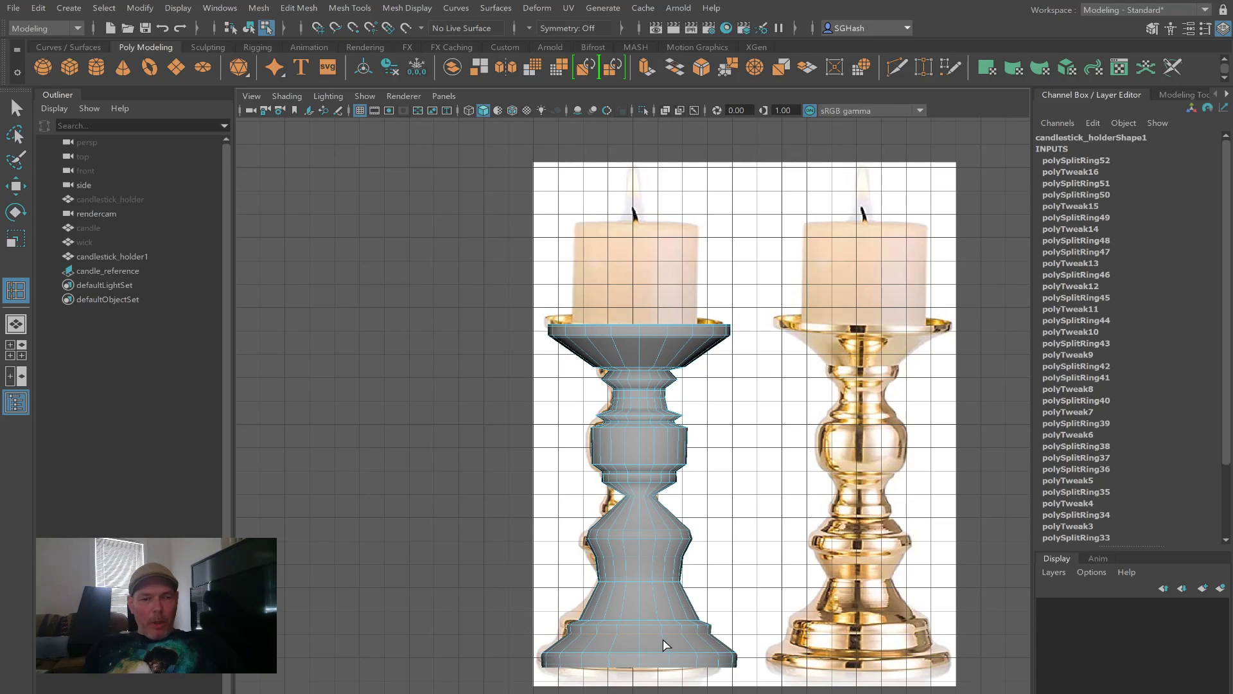
left_click(664, 641)
left_click_drag(665, 640, 661, 635)
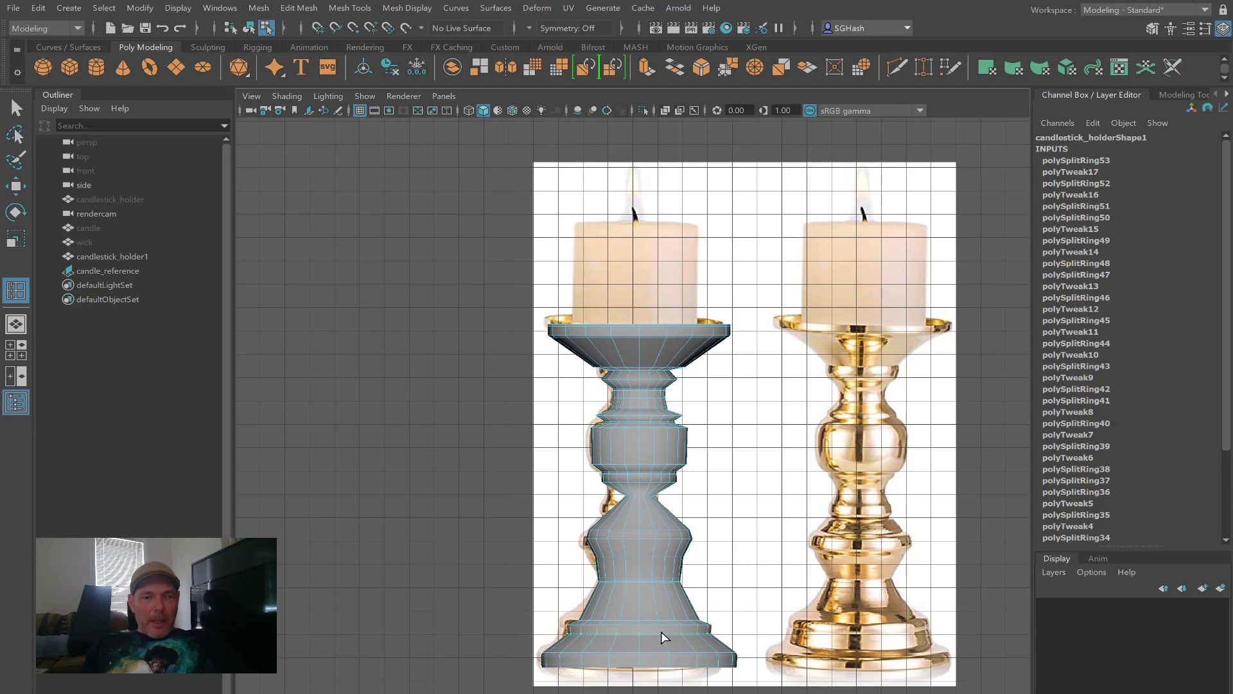
left_click(668, 639)
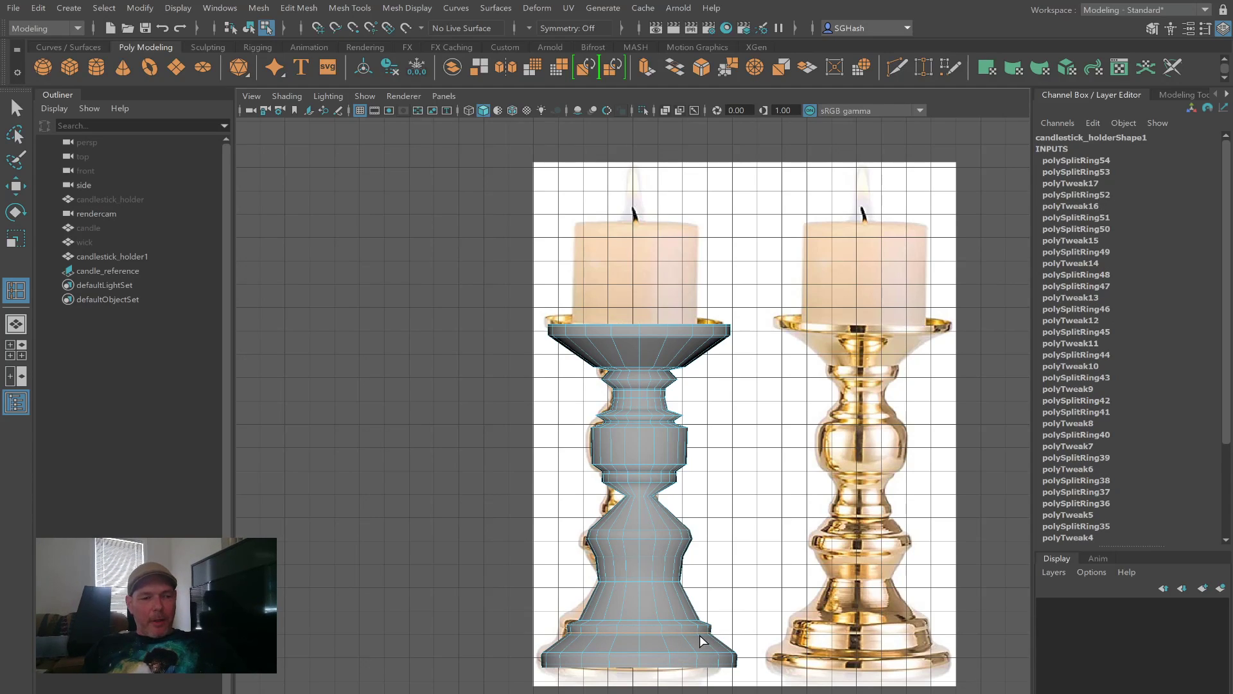
key("q")
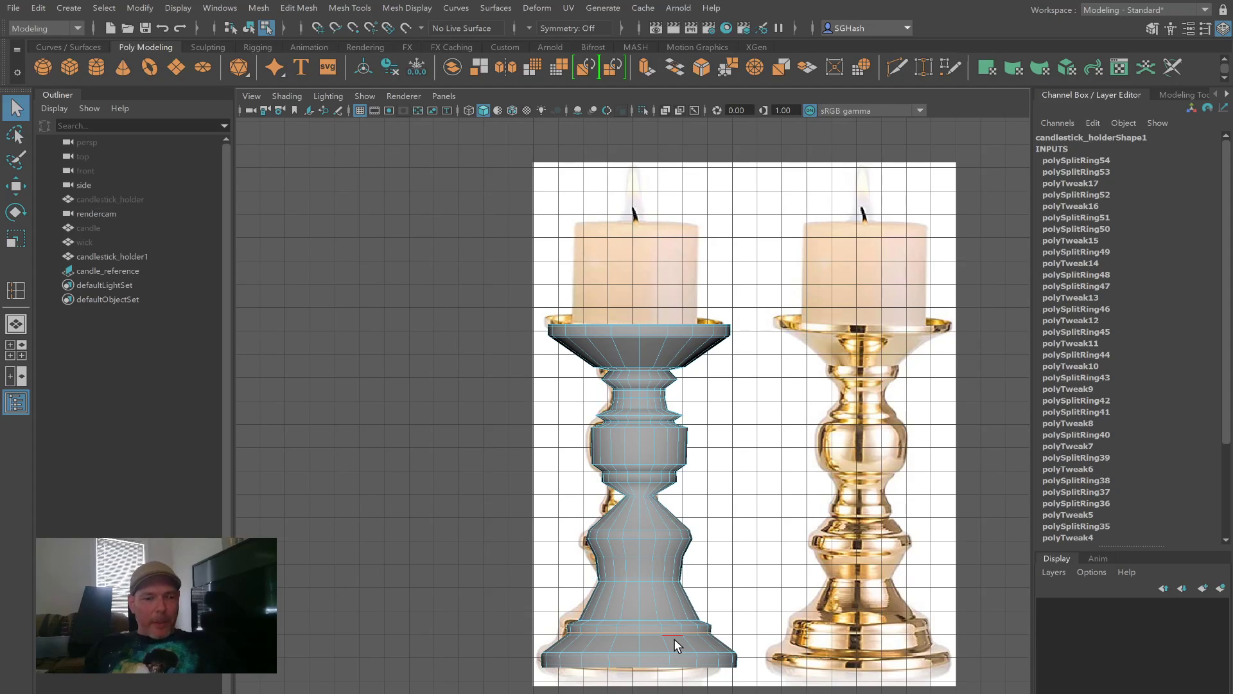
Step: Show the candlestick holder in smooth preview, inspect it deselected in object mode, then reselect it and return to edge selection
key("3")
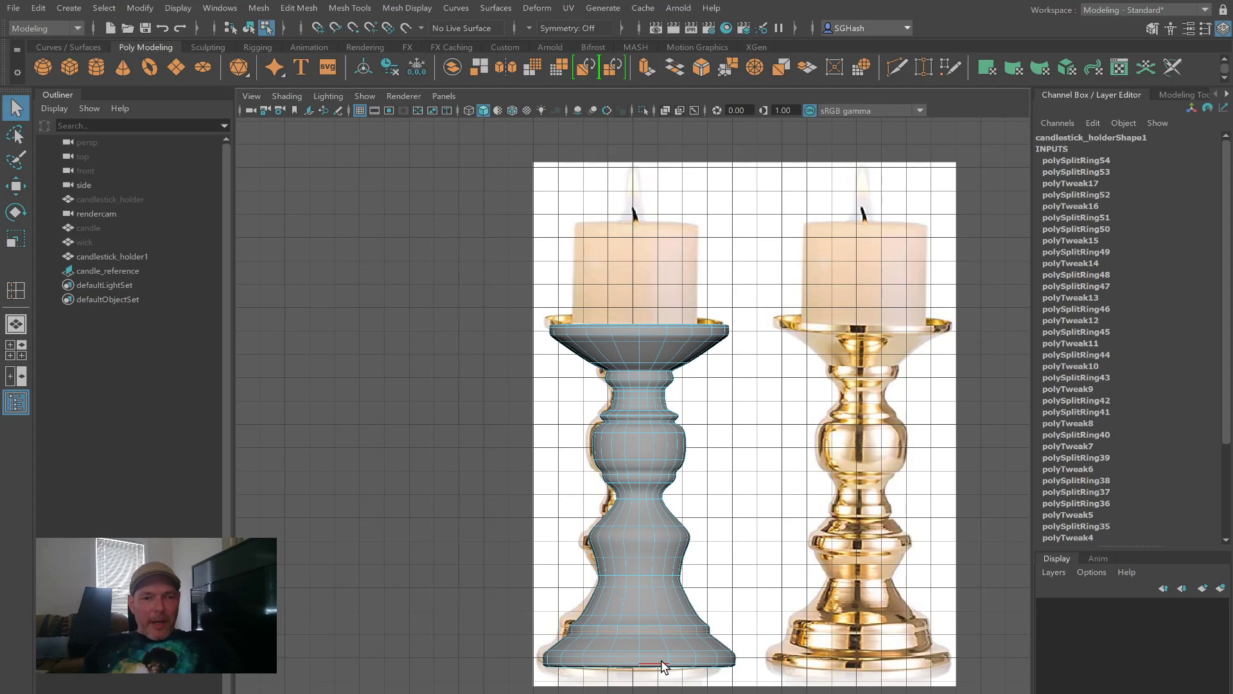
key("F8")
left_click(511, 653)
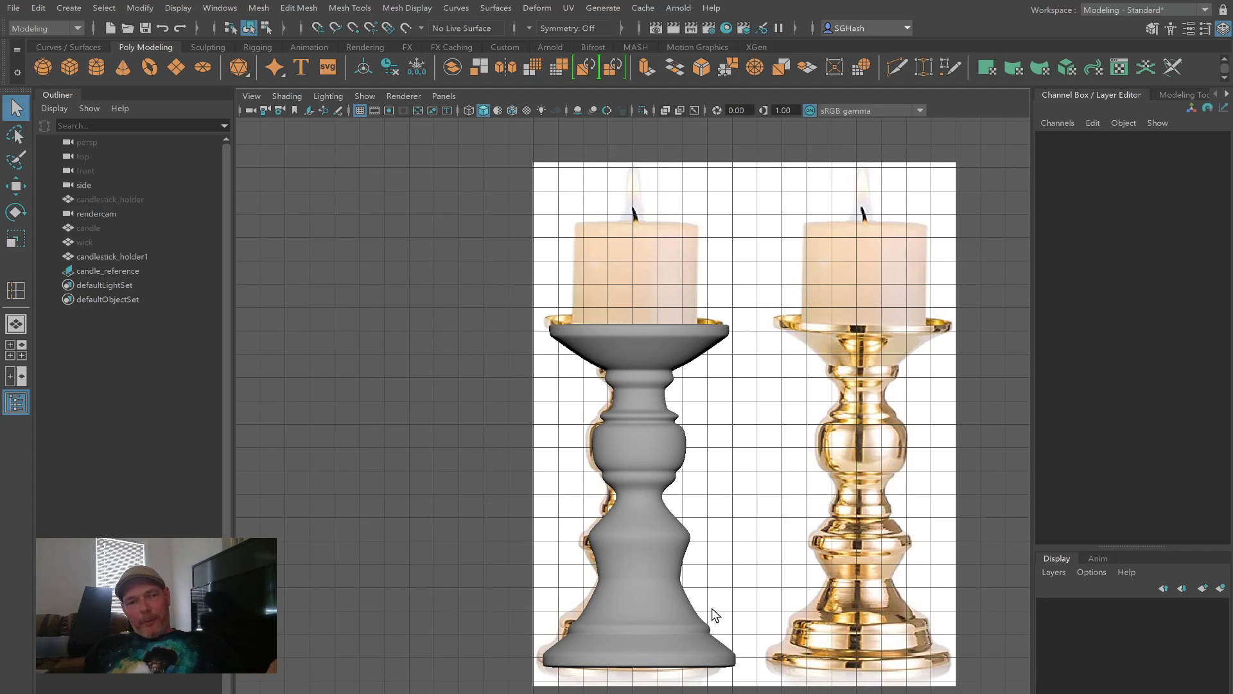
left_click(609, 581)
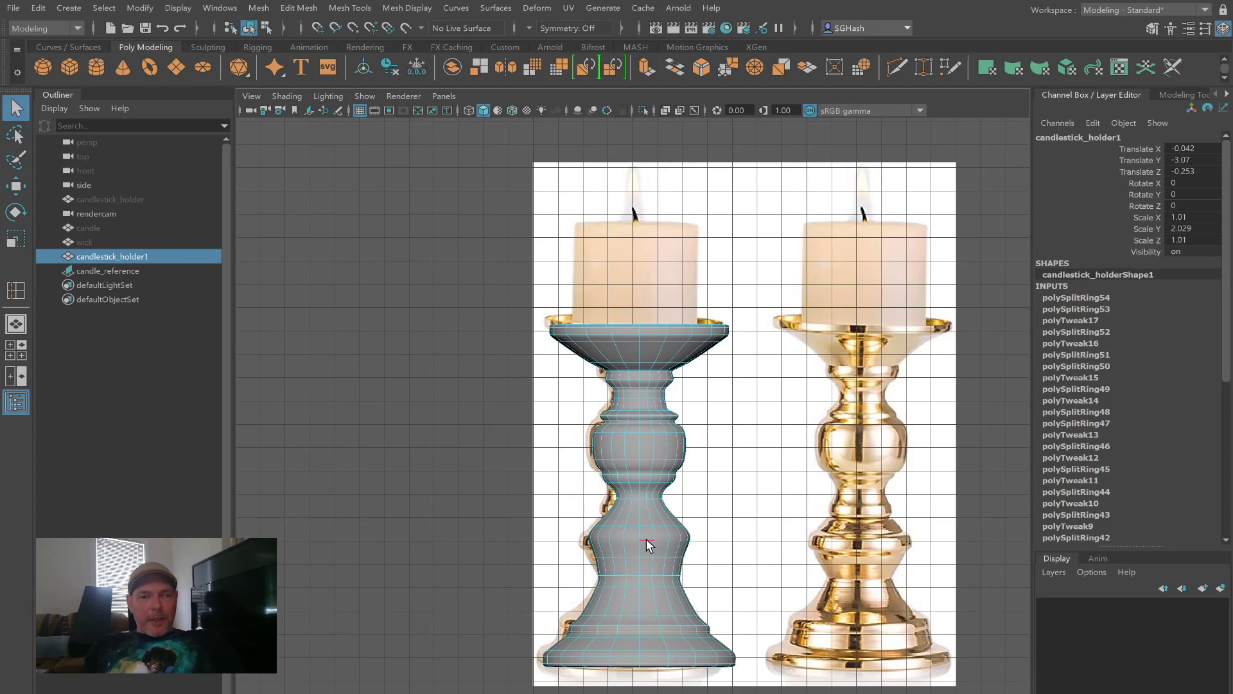
key("F10")
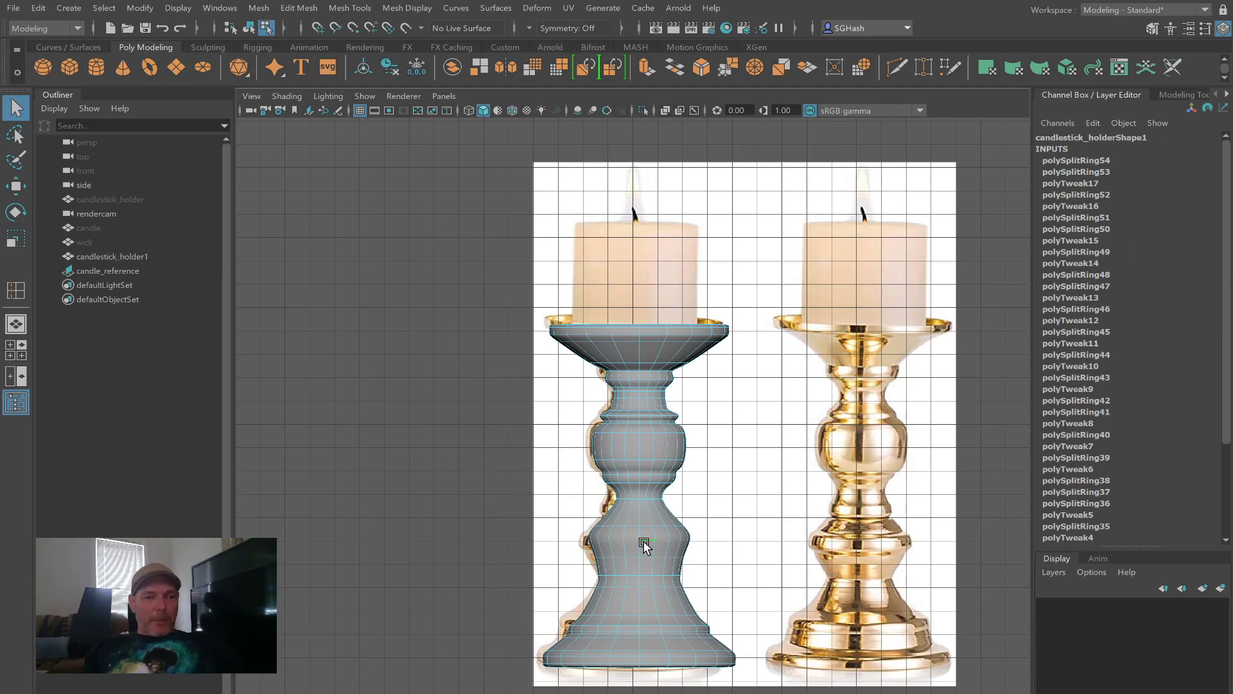
Step: Move the edge loop at the lower body's widest bulge slightly downward
key("w")
left_click(643, 541)
left_click_drag(635, 467, 637, 475)
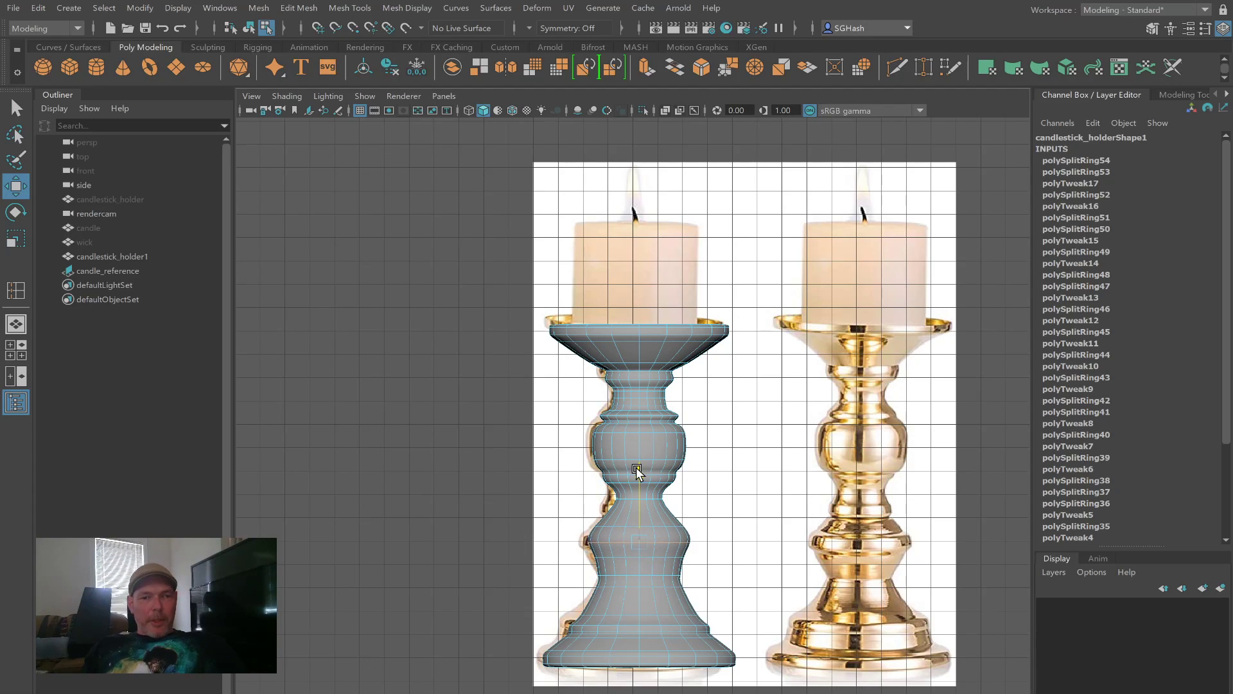
Step: Insert an edge loop at the lower body's bulge just below the moved loop and activate the Scale tool
key("y")
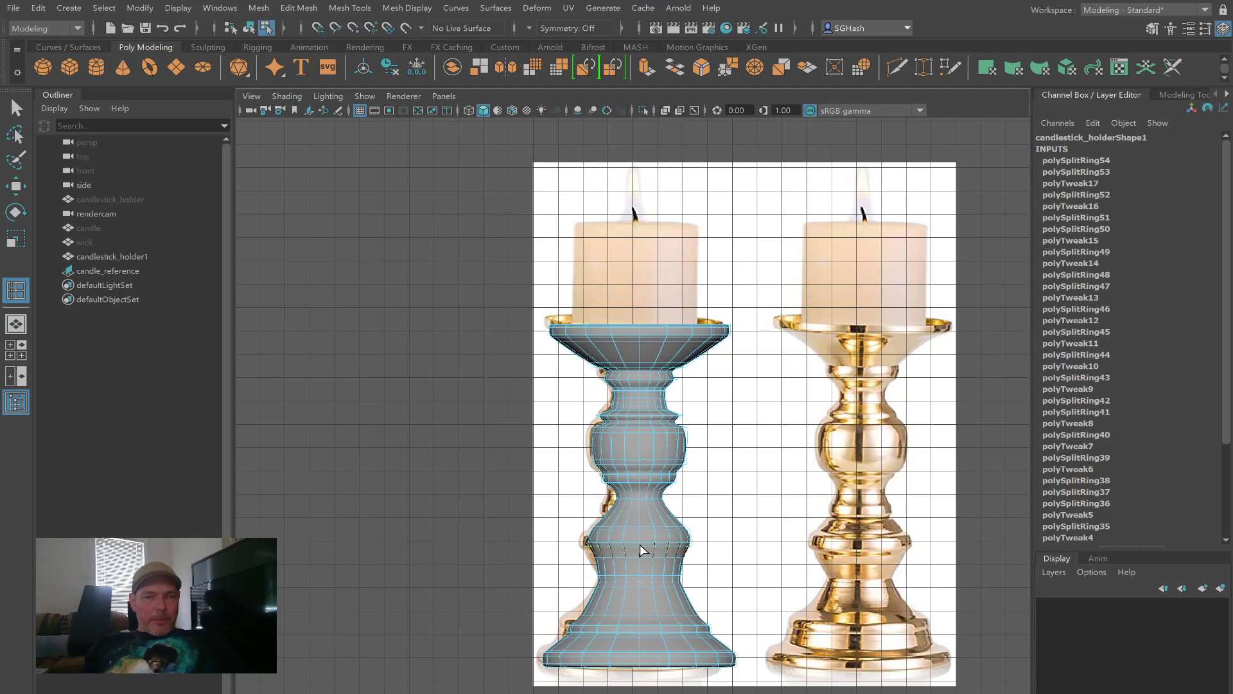
left_click(640, 544)
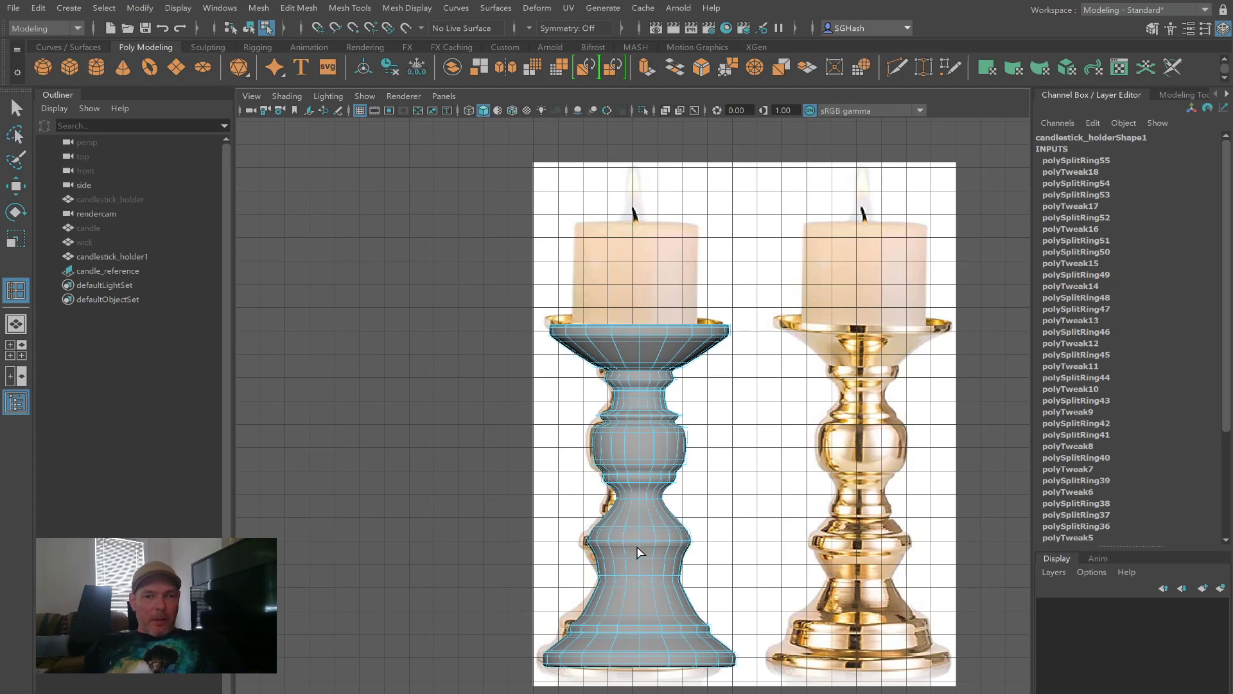
key("r")
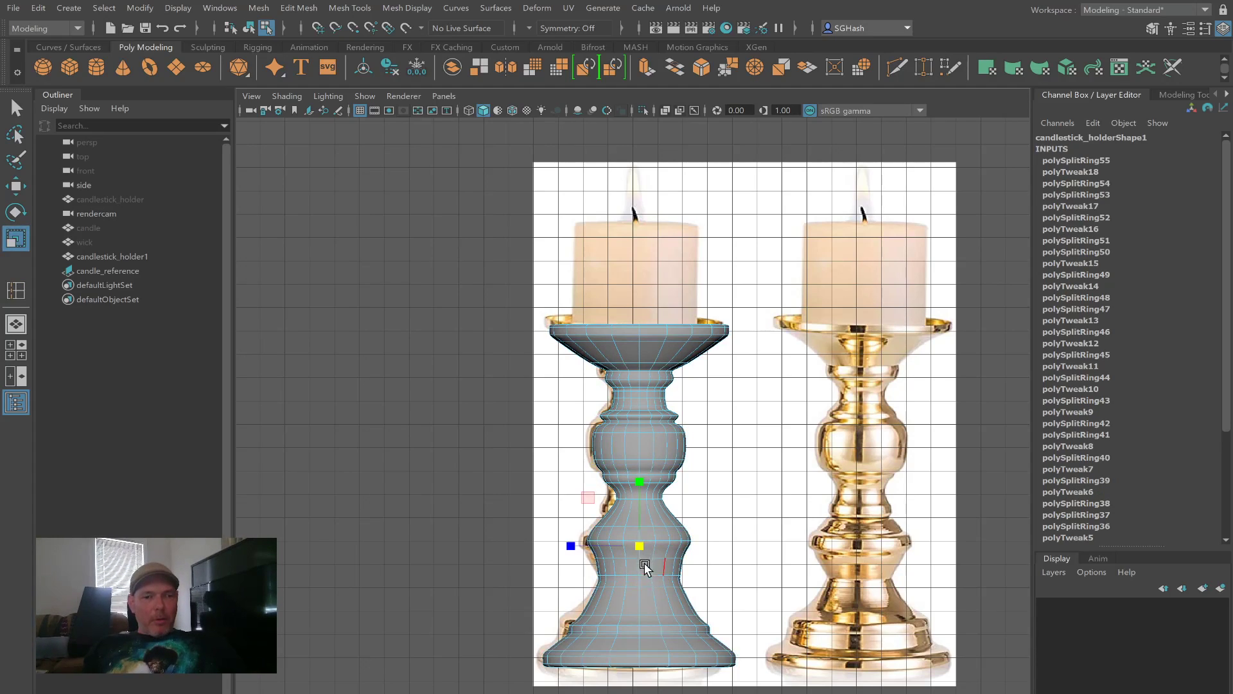
Step: Scale the two edge loops at the lower body's bulge slightly to widen its outline
left_click_drag(635, 546, 635, 546)
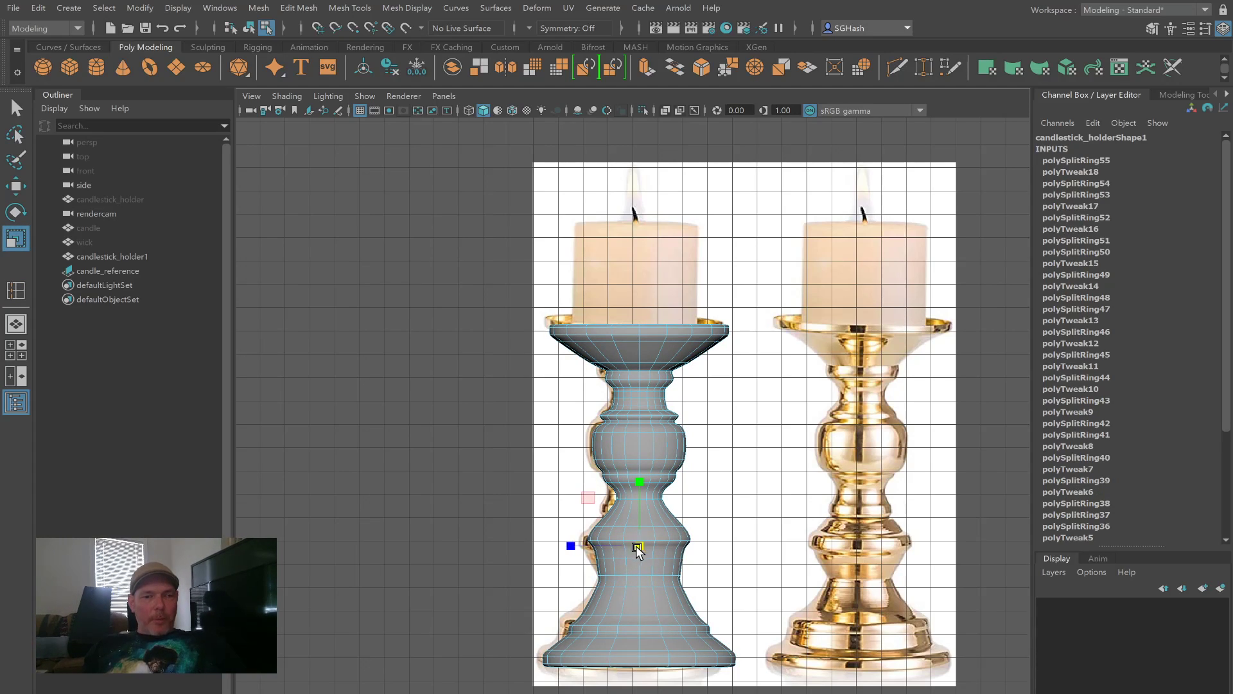
key("q")
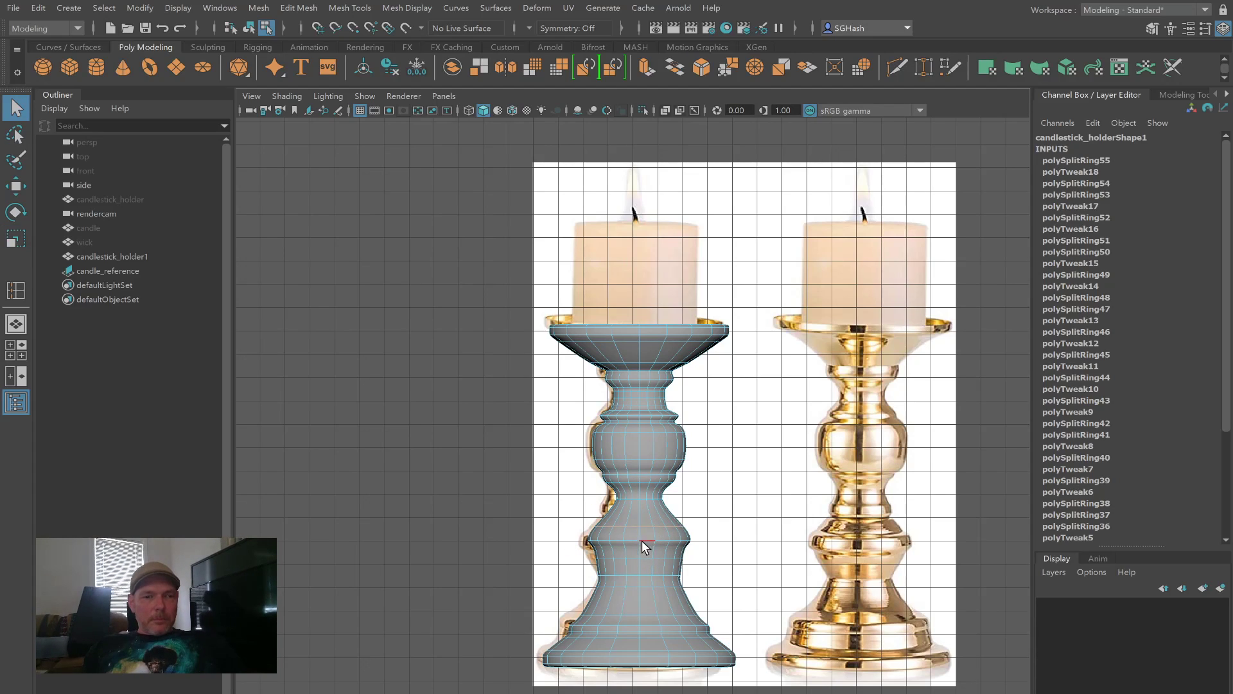
key("r")
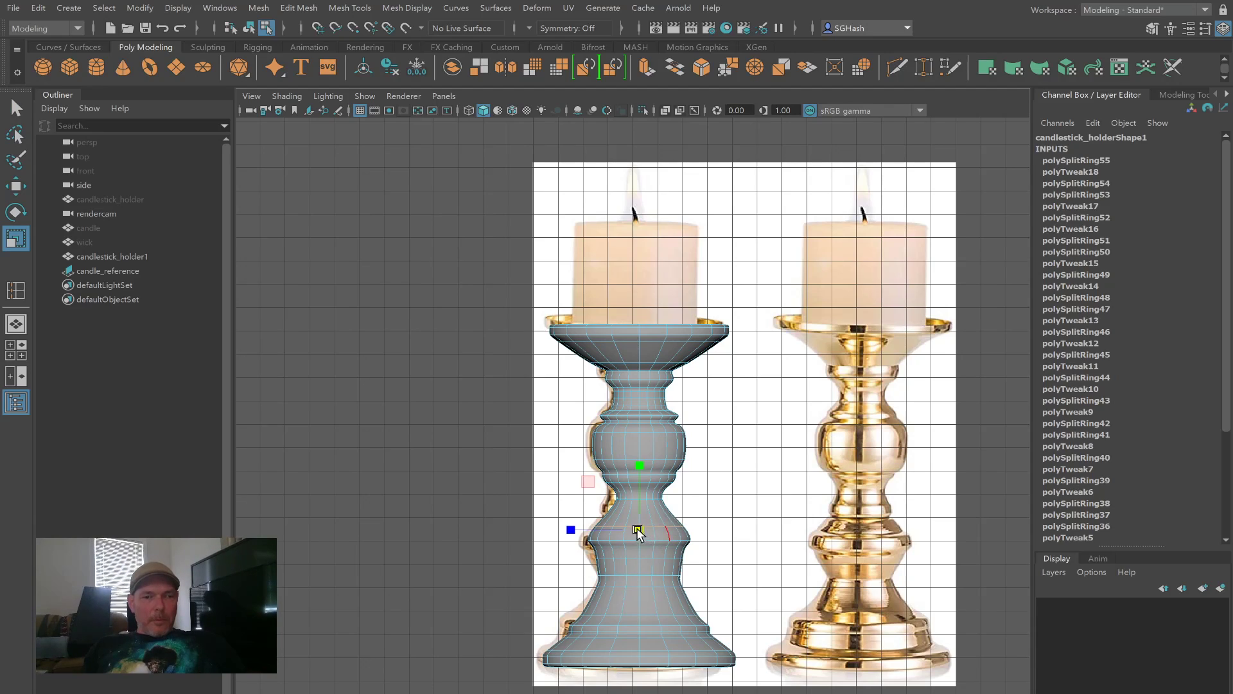
left_click_drag(642, 530, 646, 526)
Step: Insert an edge loop on the slope just above the lower body's bulge and scale it slightly outward
key("y")
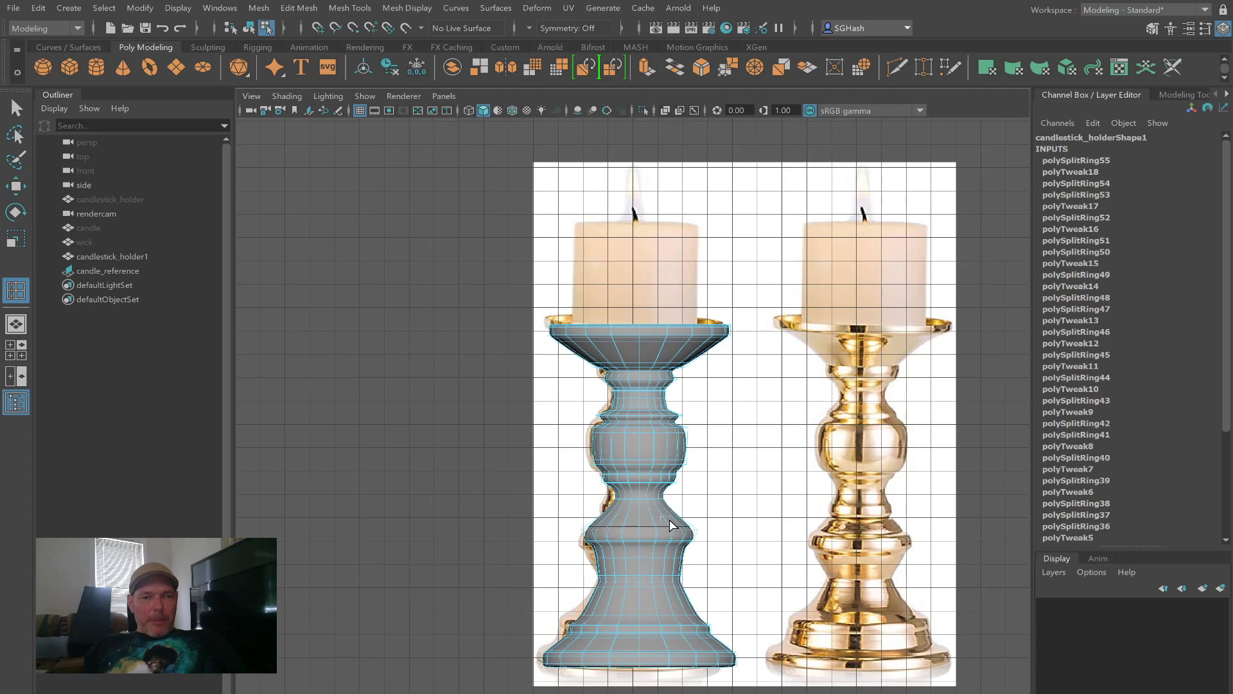
left_click(666, 518)
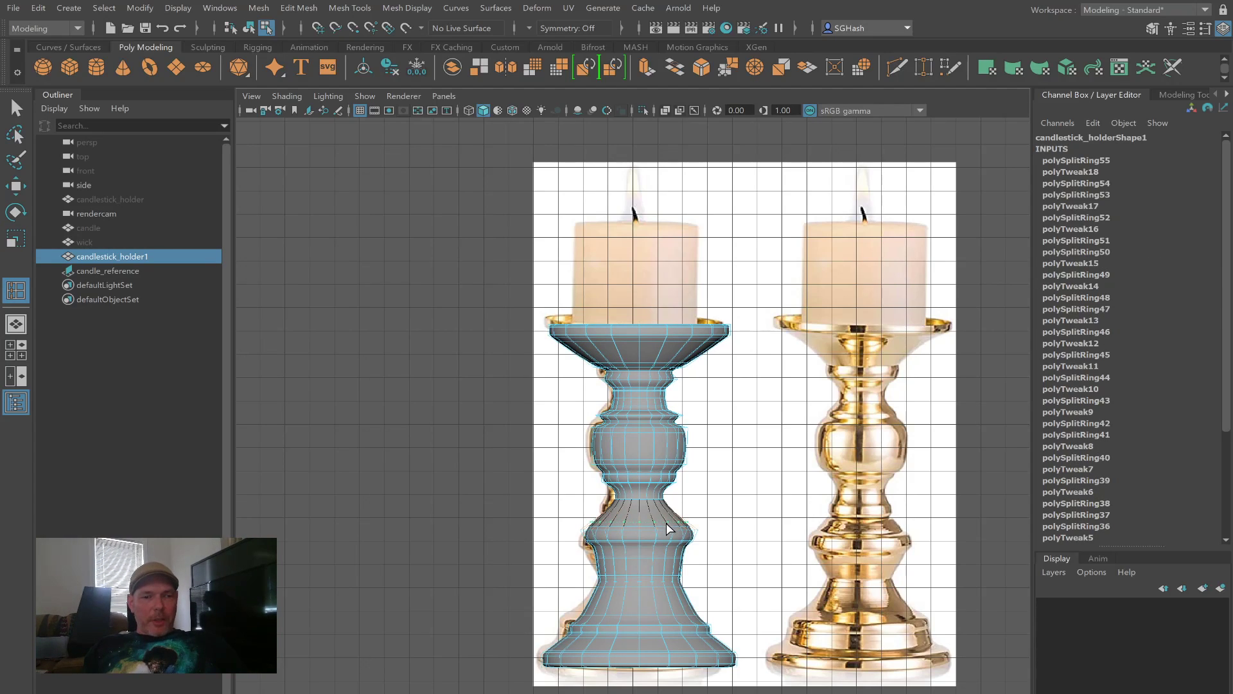
left_click(665, 523)
key("r")
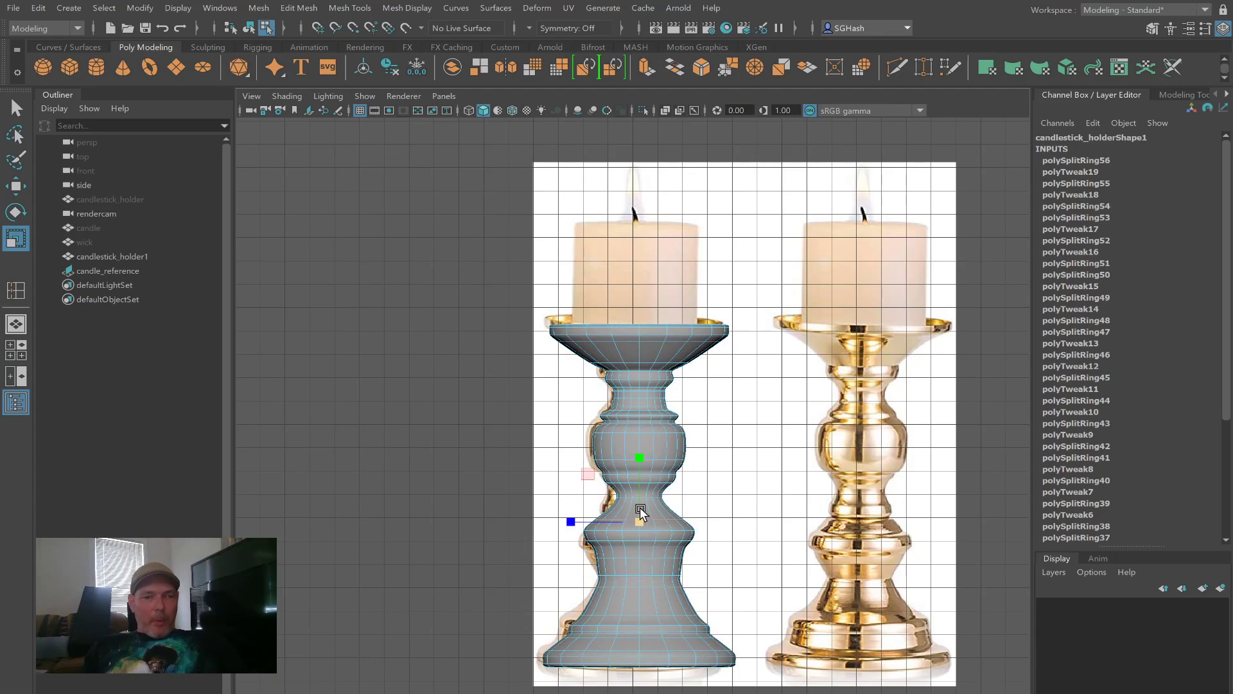
mouse_move(638, 515)
left_mouse_down()
mouse_move(614, 524)
mouse_move(649, 515)
left_mouse_up()
Step: Insert another edge loop along the upper edge of the lower bulge in unsmoothed display, then return to smooth preview
key("g")
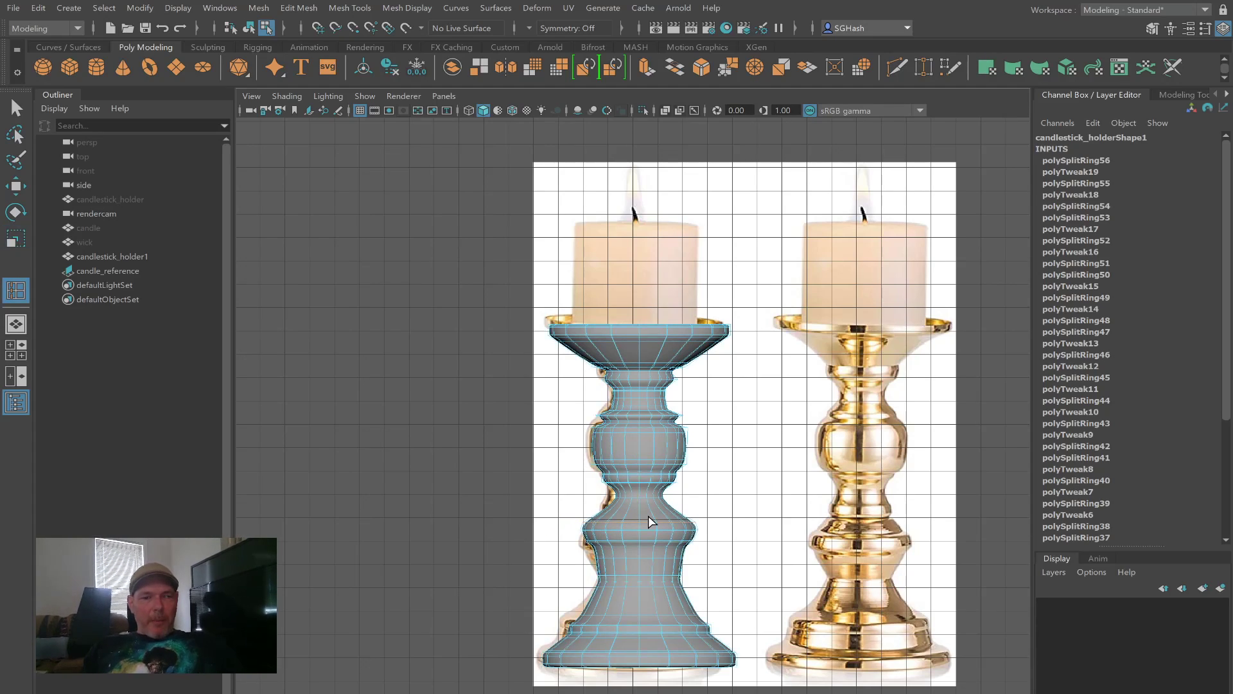
key("1")
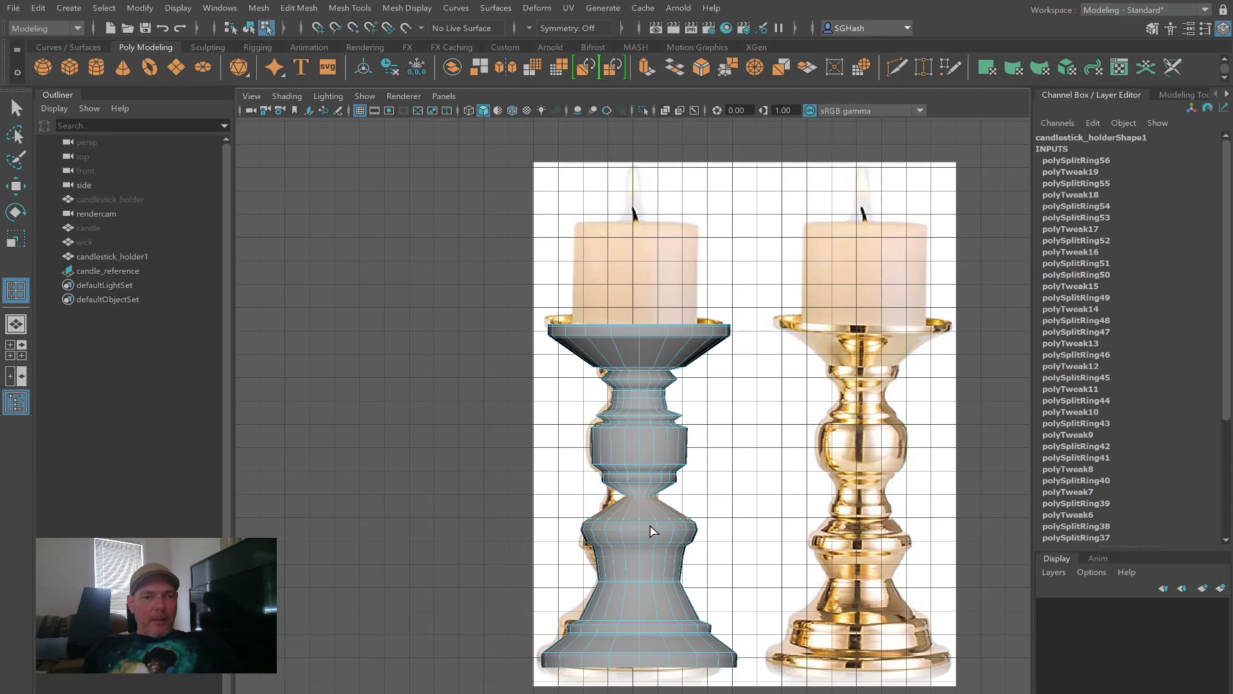
left_click(653, 518)
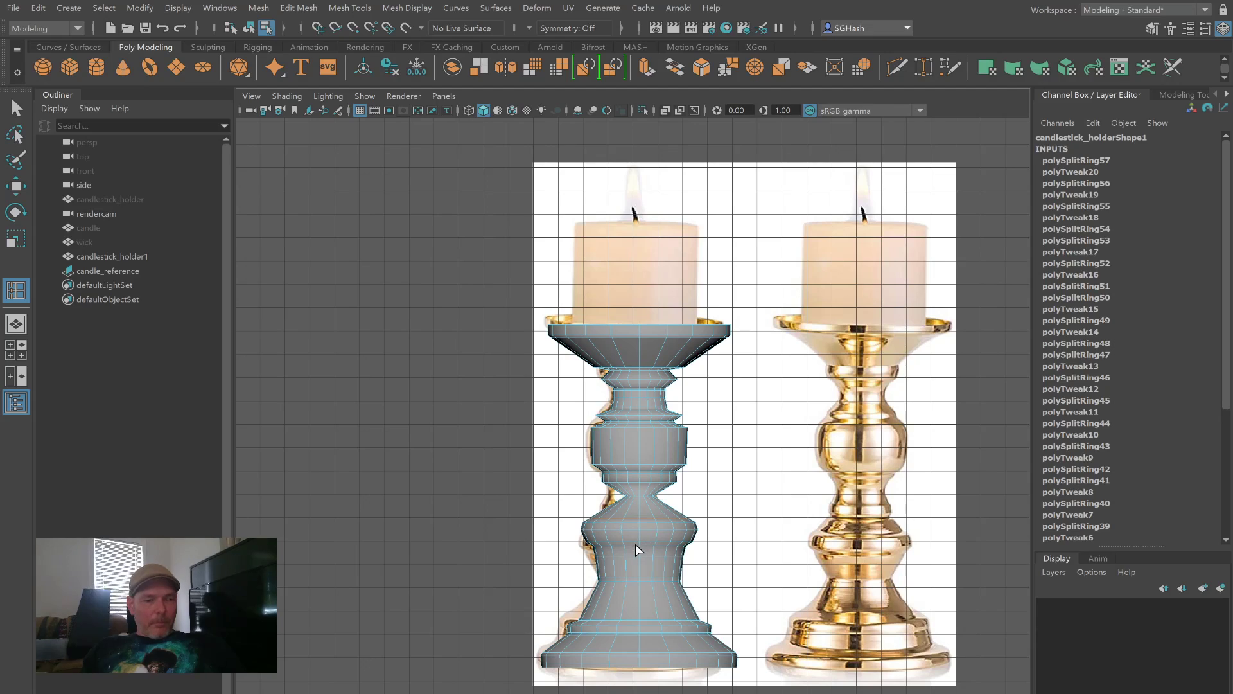
key("q")
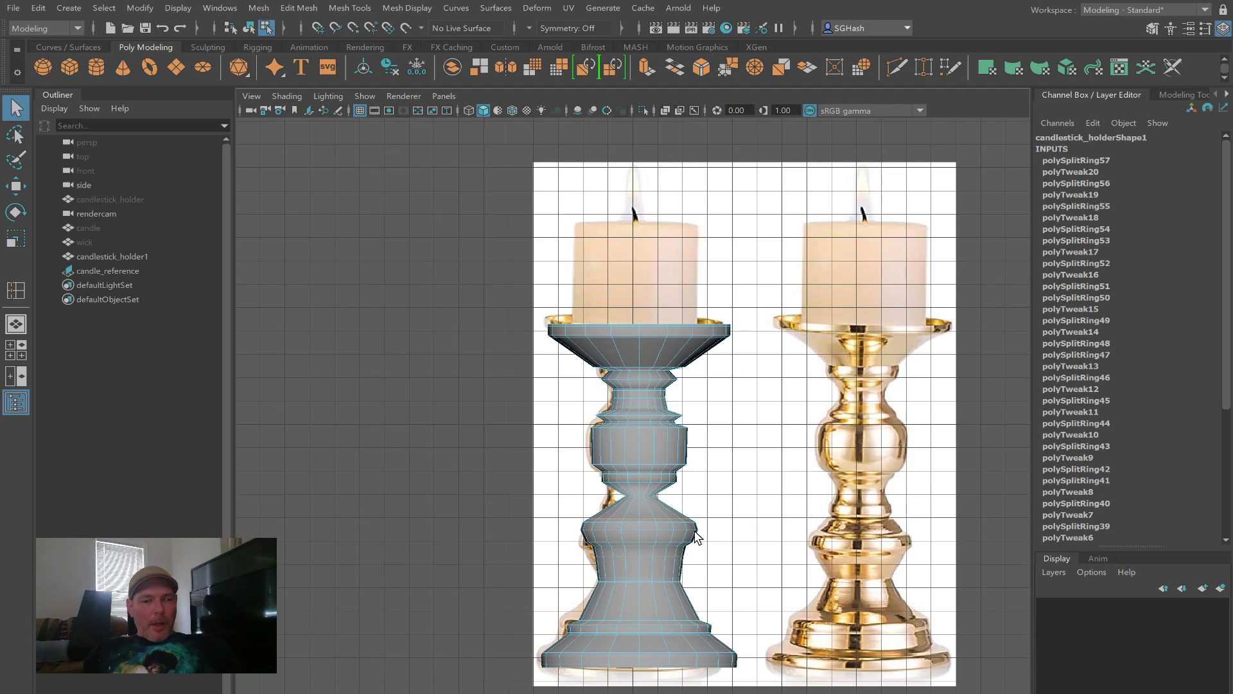
key("3")
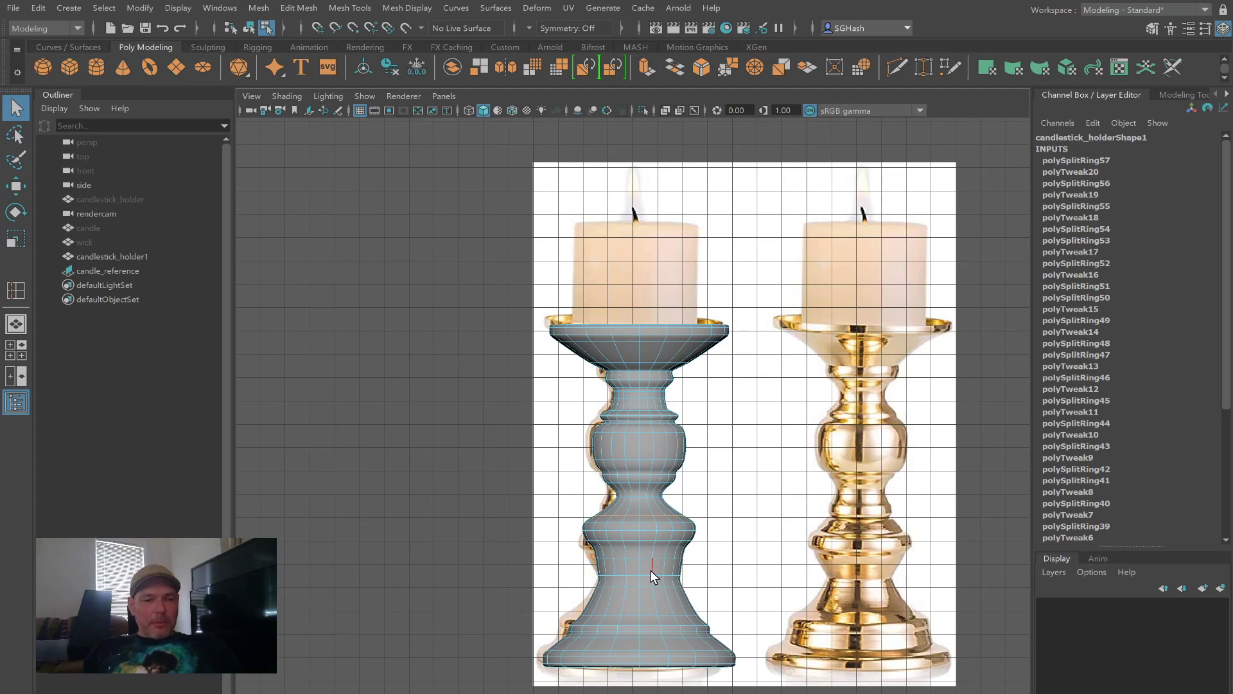
Step: Inspect the candlestick holder deselected in object mode, then reselect it and switch to vertex selection
key("F8")
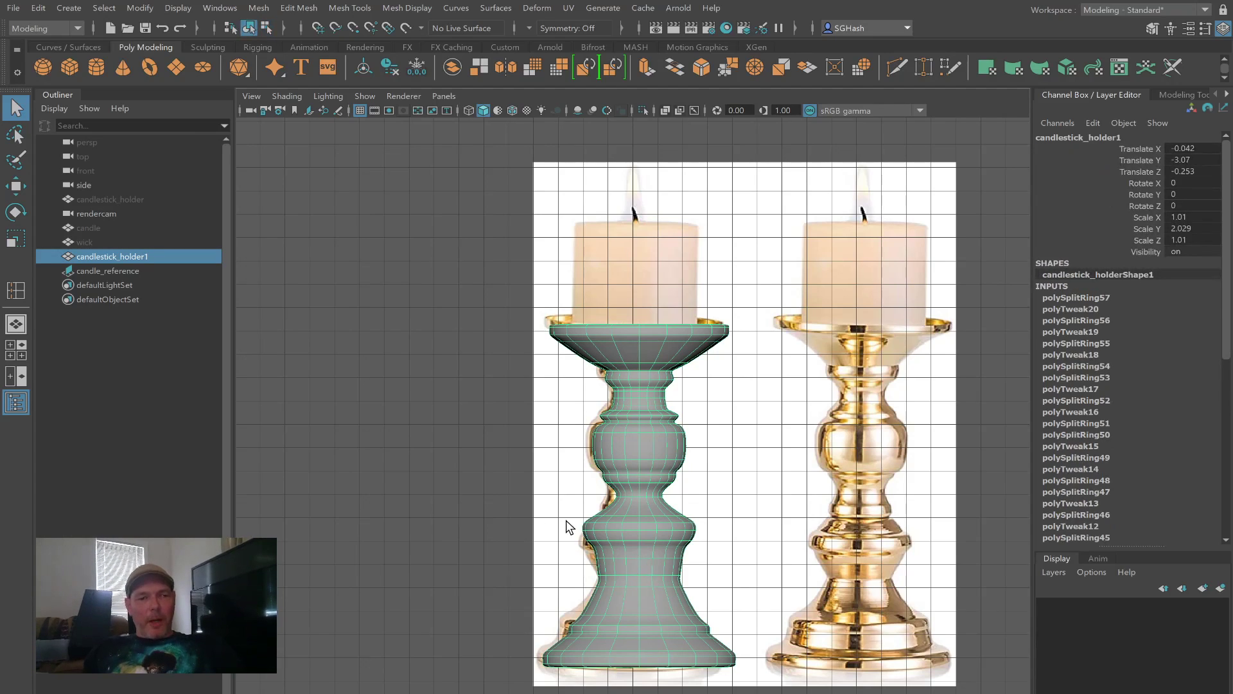
left_click(417, 519)
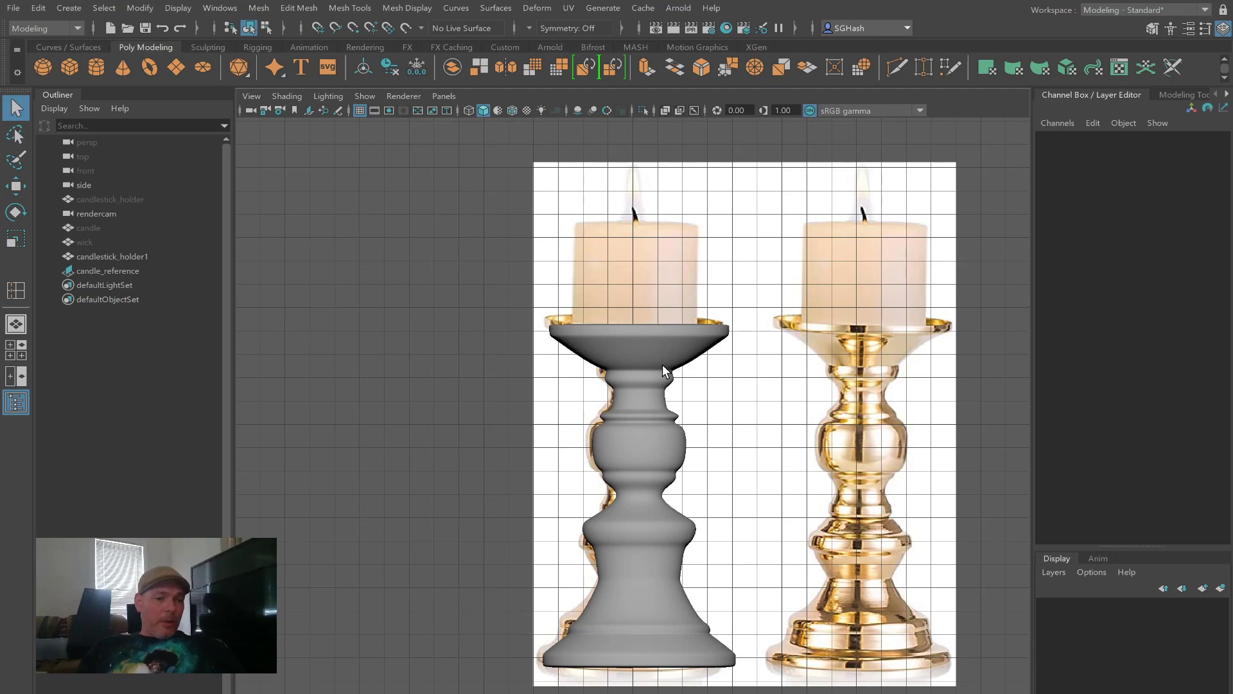
left_click(643, 378)
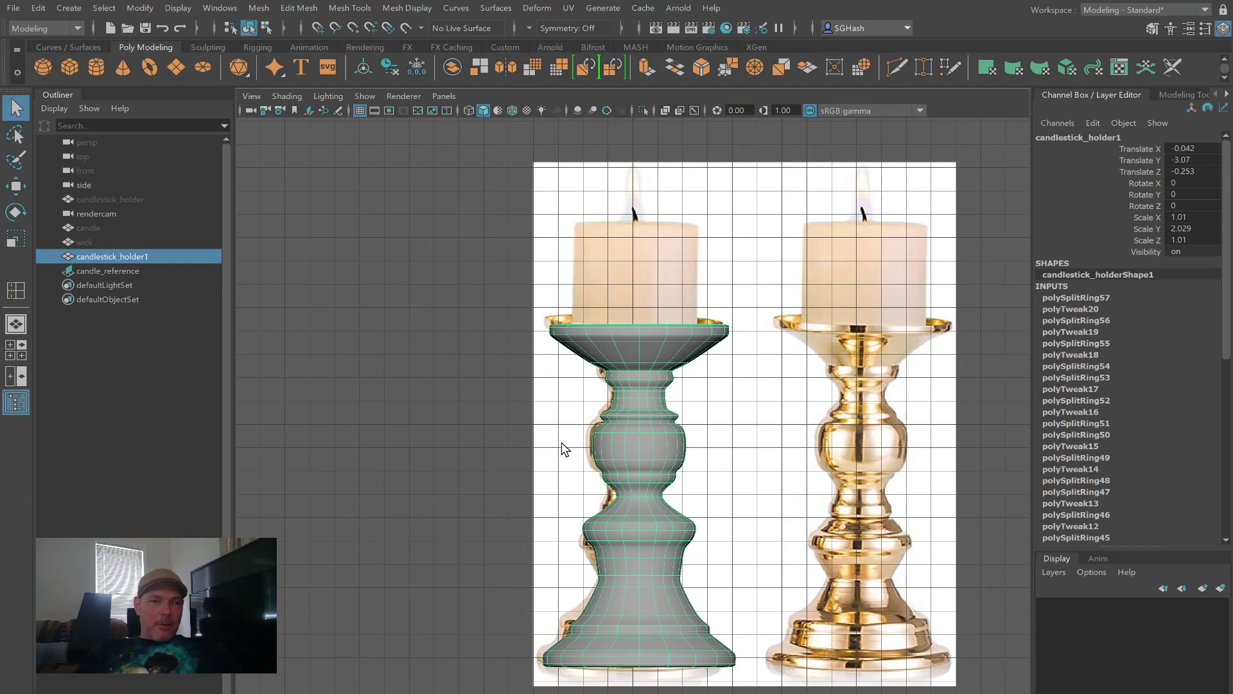
key("F8")
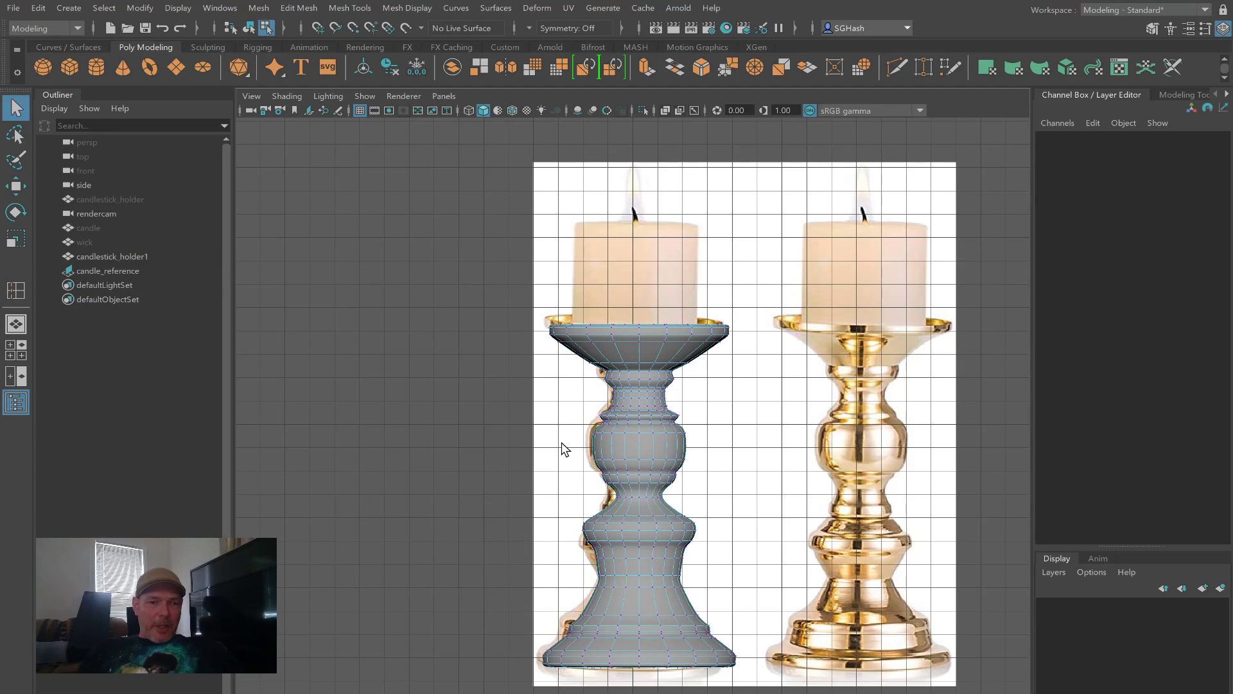
Step: Try to pull a vertex on the side of the middle bulge far outward without soft selection, then undo the move
left_click(613, 433)
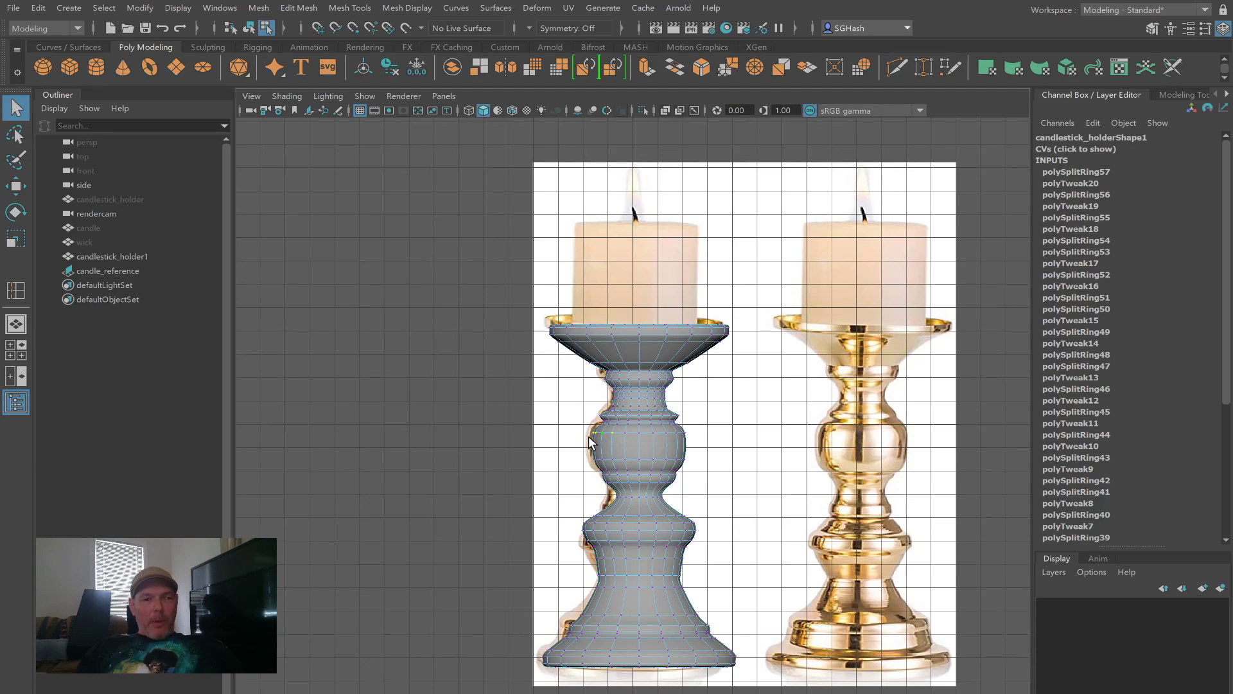
key("w")
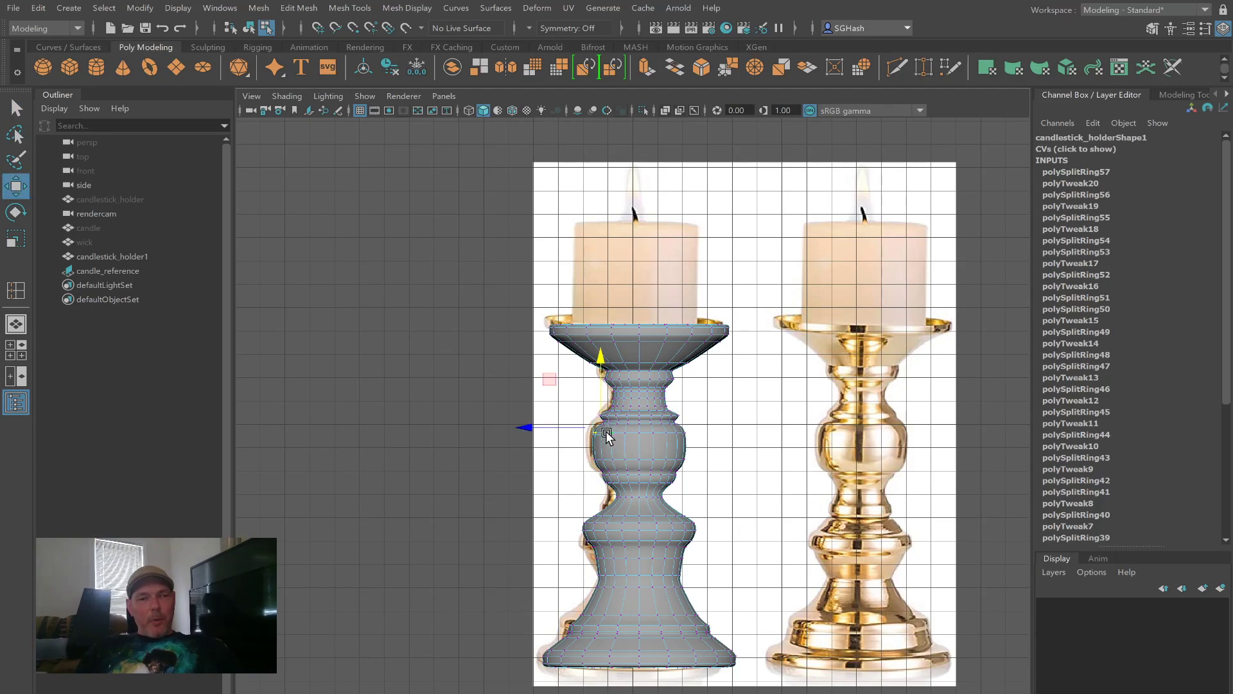
left_click_drag(600, 428, 510, 441)
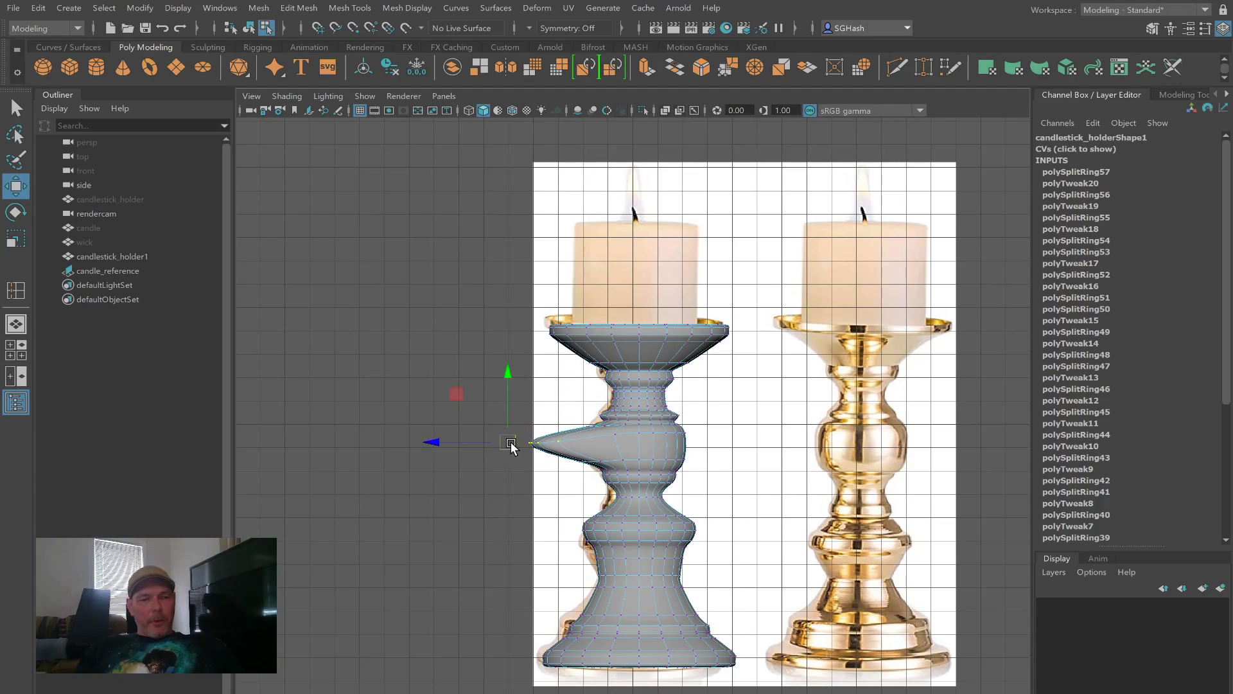
key("ctrl+z")
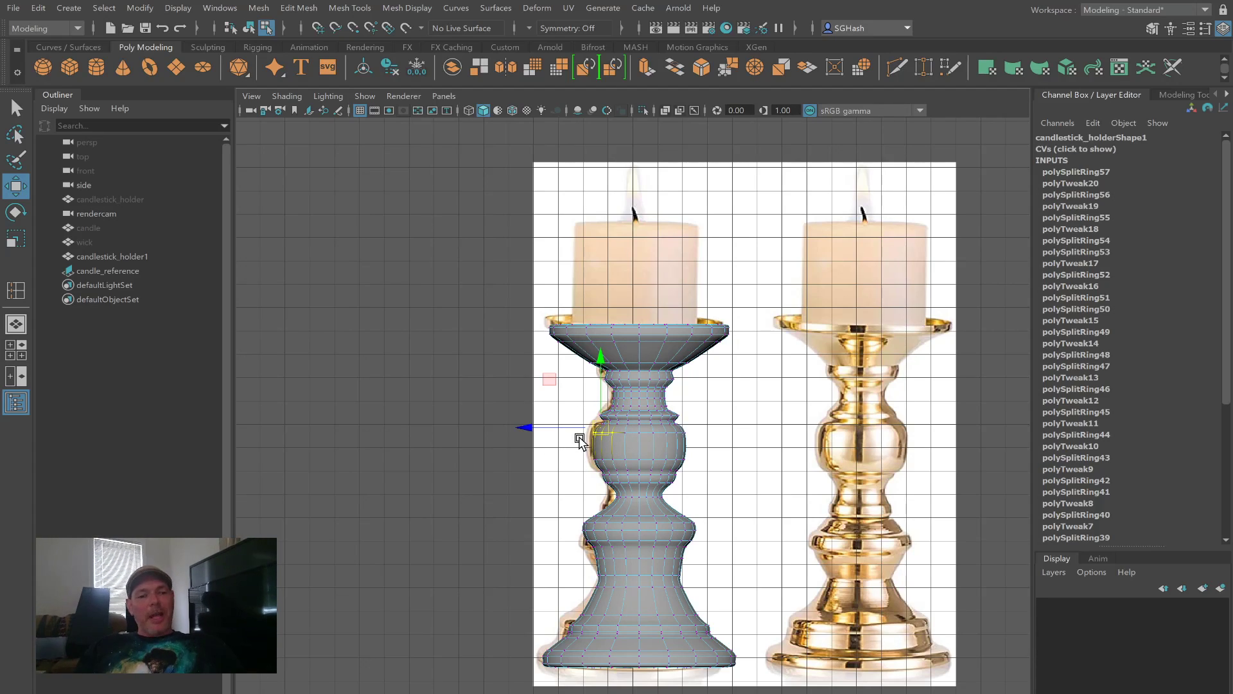
Step: Turn on soft selection with a wide falloff, try to pull the bulge vertex sideways, and undo the move
key("b")
middle_click_drag(580, 441, 758, 433)
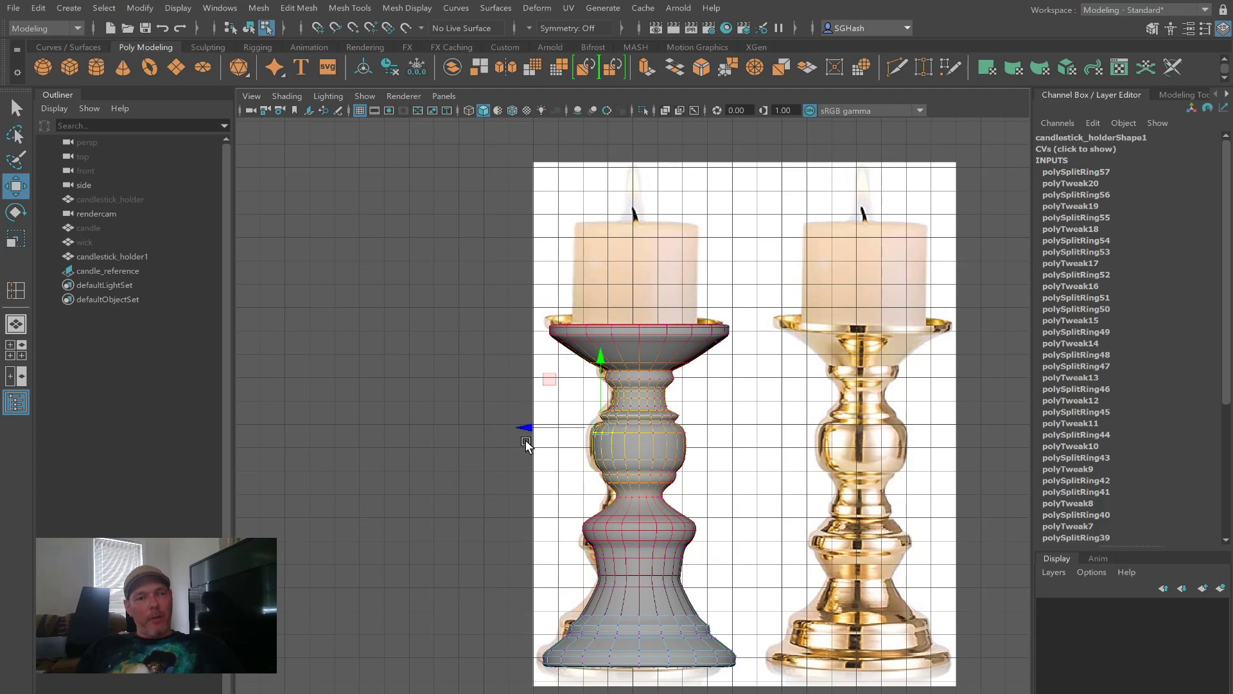
left_click_drag(525, 426, 394, 432)
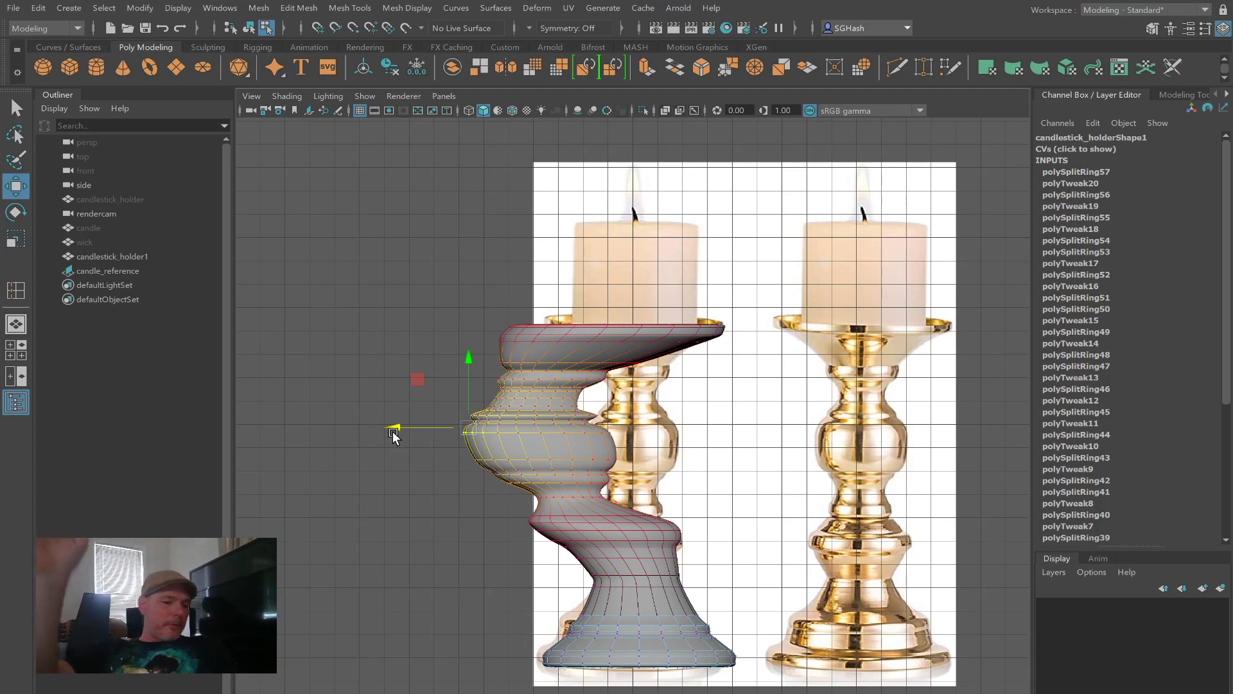
key("ctrl+z")
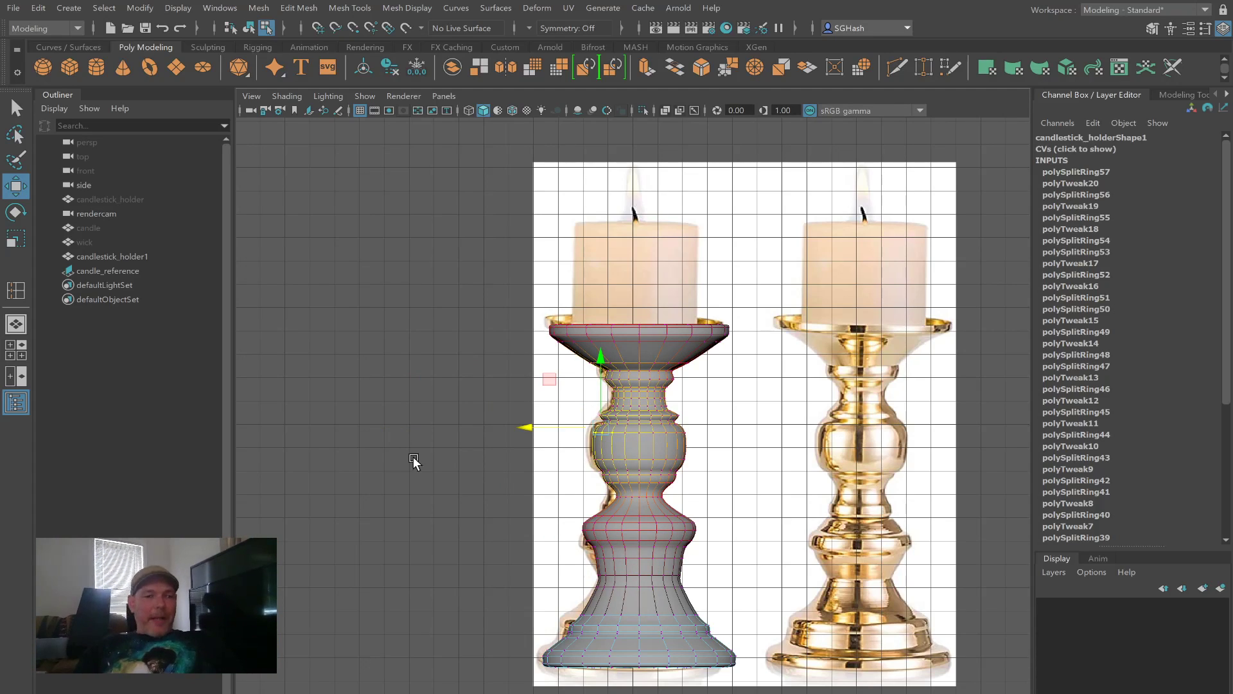
Step: Select the ring of vertices at the ridge above the middle bulge, try to move it down with soft selection, and undo
left_click(570, 433)
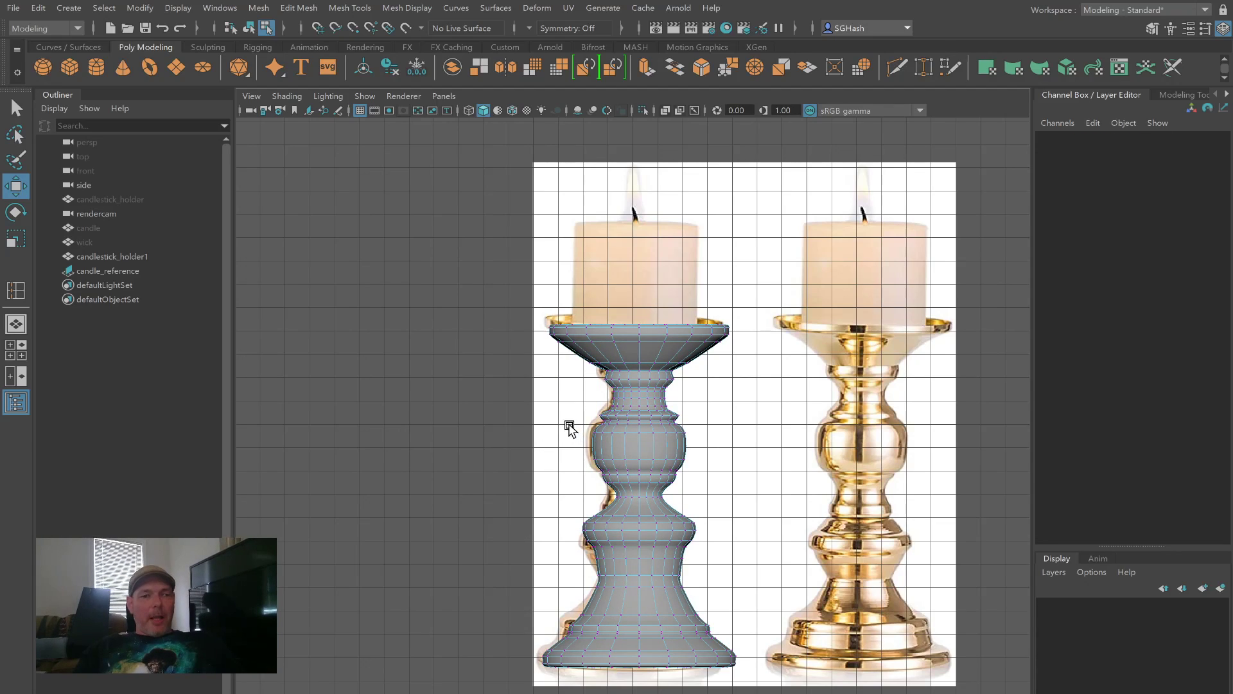
left_click_drag(705, 432, 565, 422)
key("b")
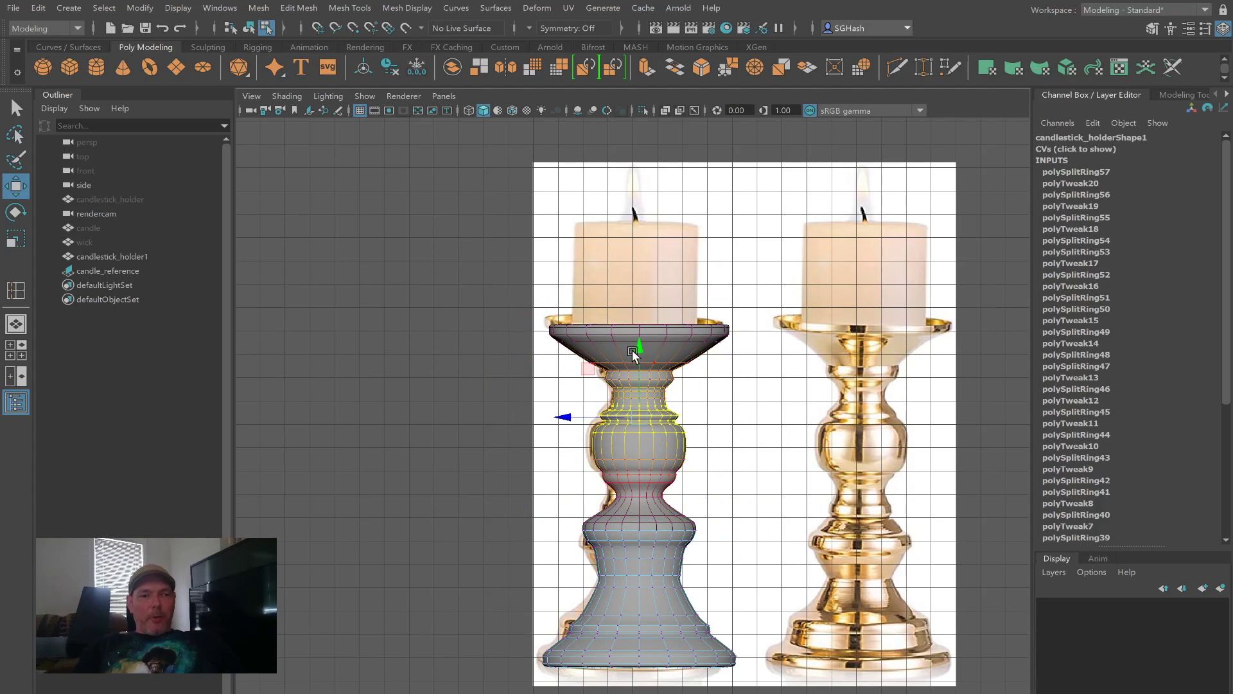
left_click_drag(640, 347, 649, 406)
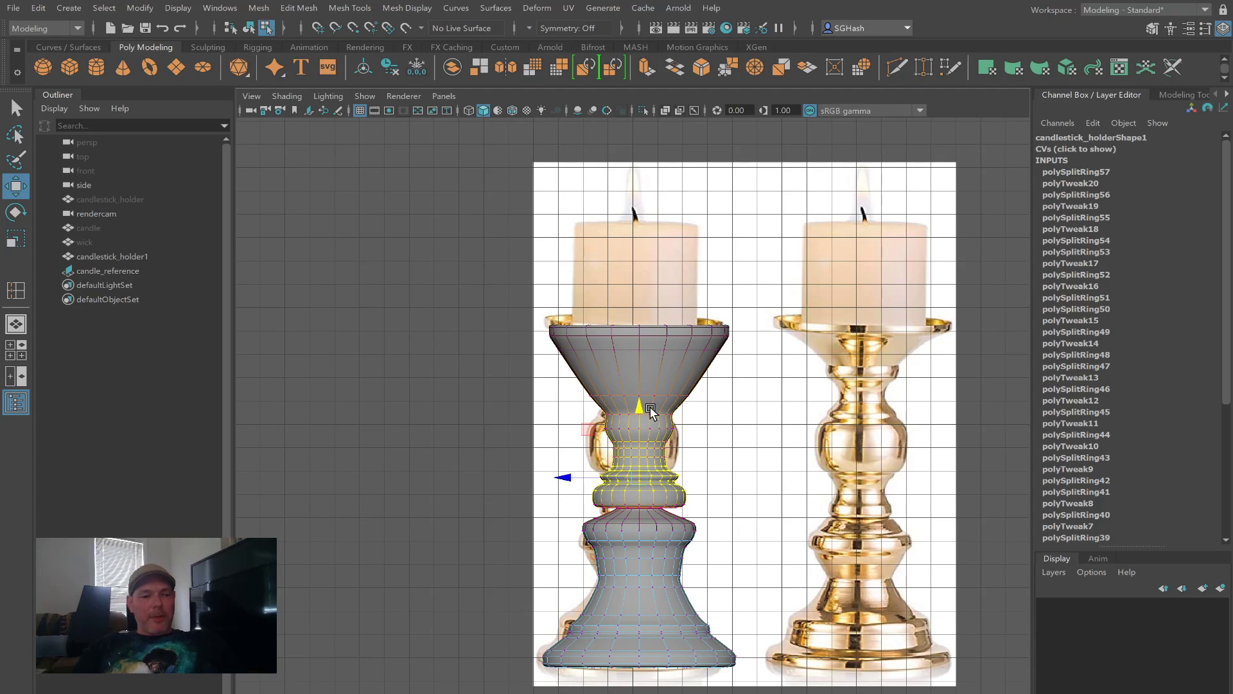
key("ctrl+z")
Step: Widen the soft selection falloff around the ridge vertices, try moving them down and up, and undo the moves
scroll(633, 403, "up", 3)
left_click_drag(668, 412, 795, 409)
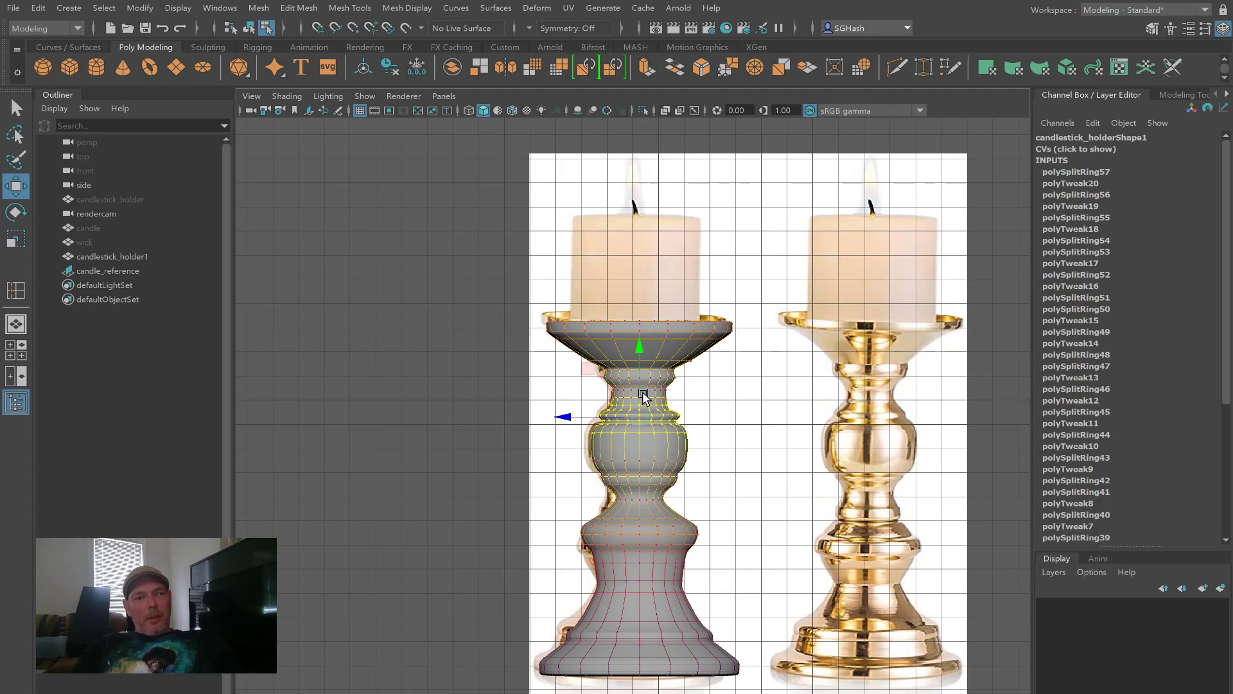
left_click_drag(637, 343, 691, 483)
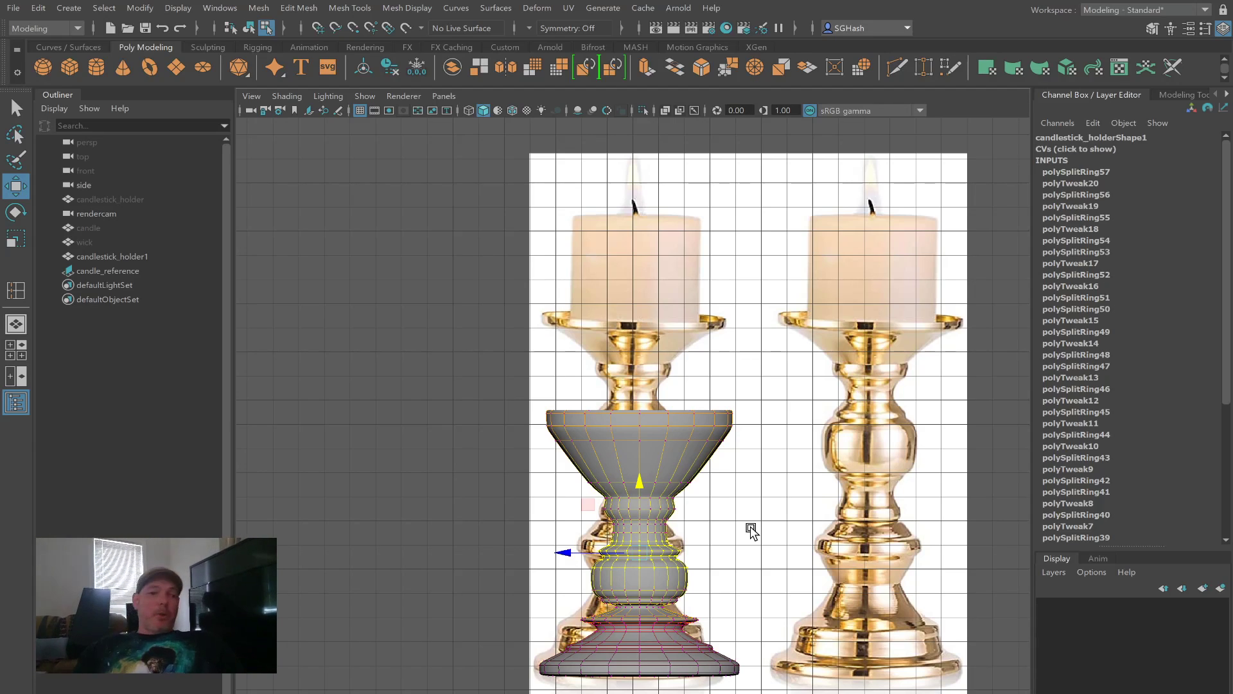
key("ctrl+z")
key("ctrl+z")
left_click_drag(633, 342, 621, 264)
key("ctrl+z")
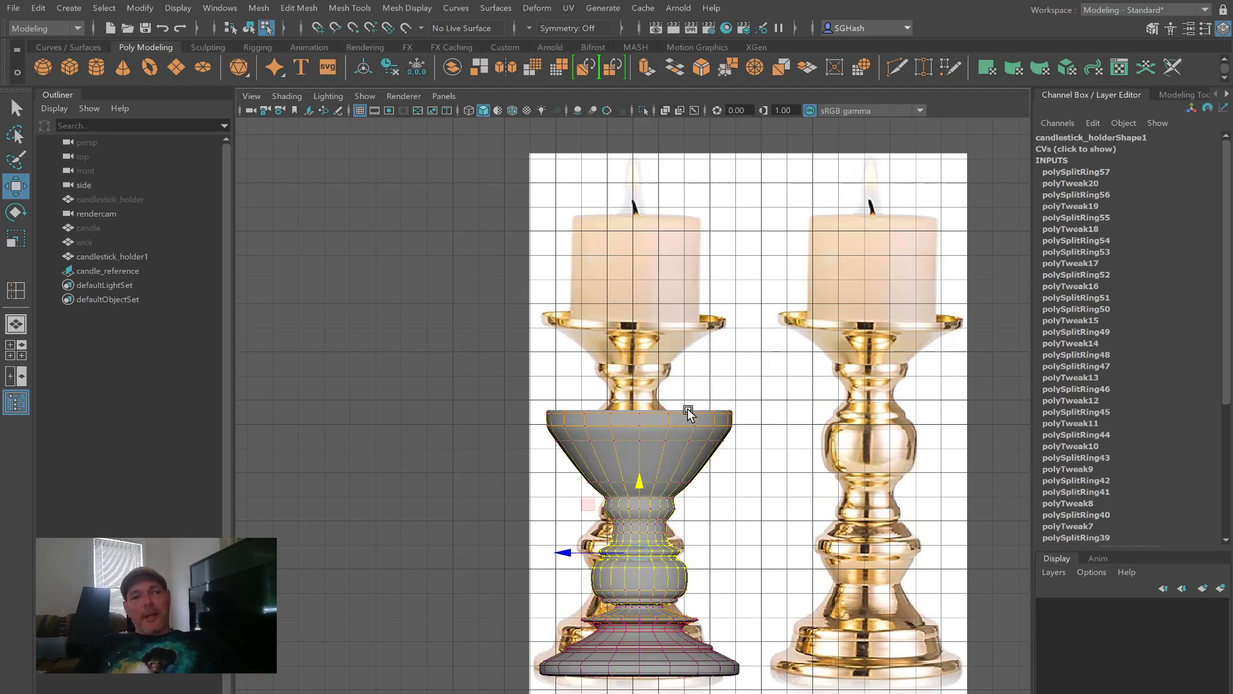
key("ctrl+z")
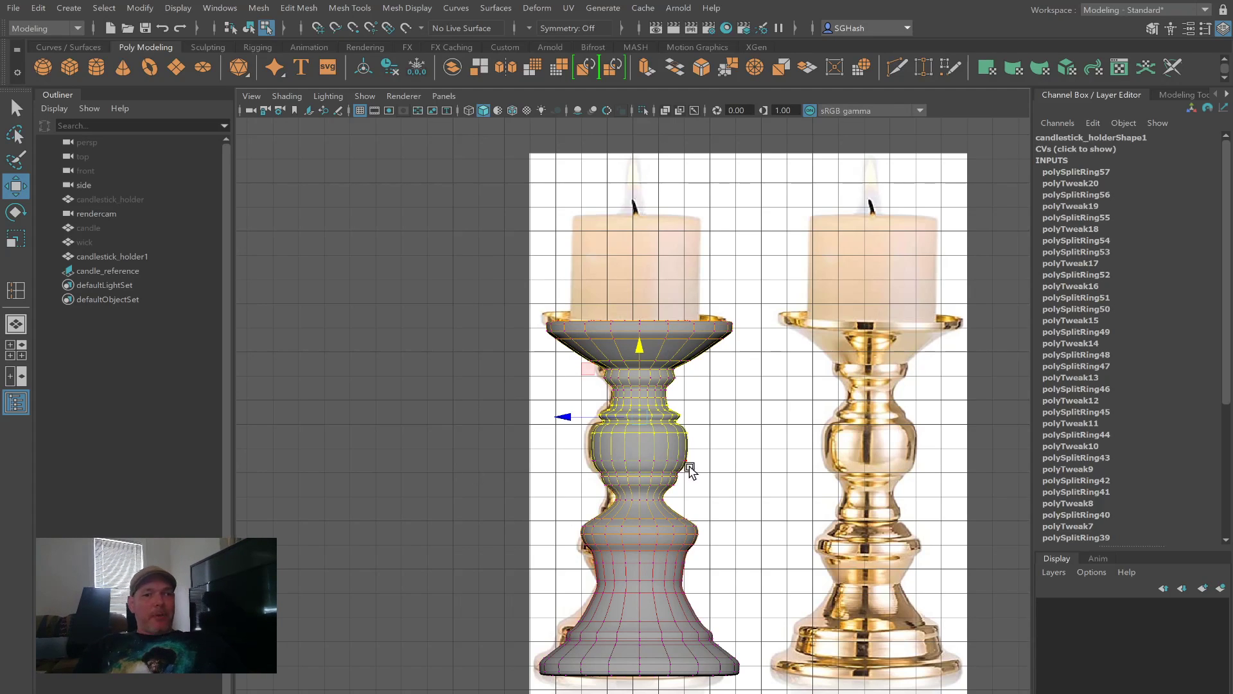
Step: Select the vertices on one side of the lower bulge, try to pull them outward with soft selection, and undo
left_click(461, 416)
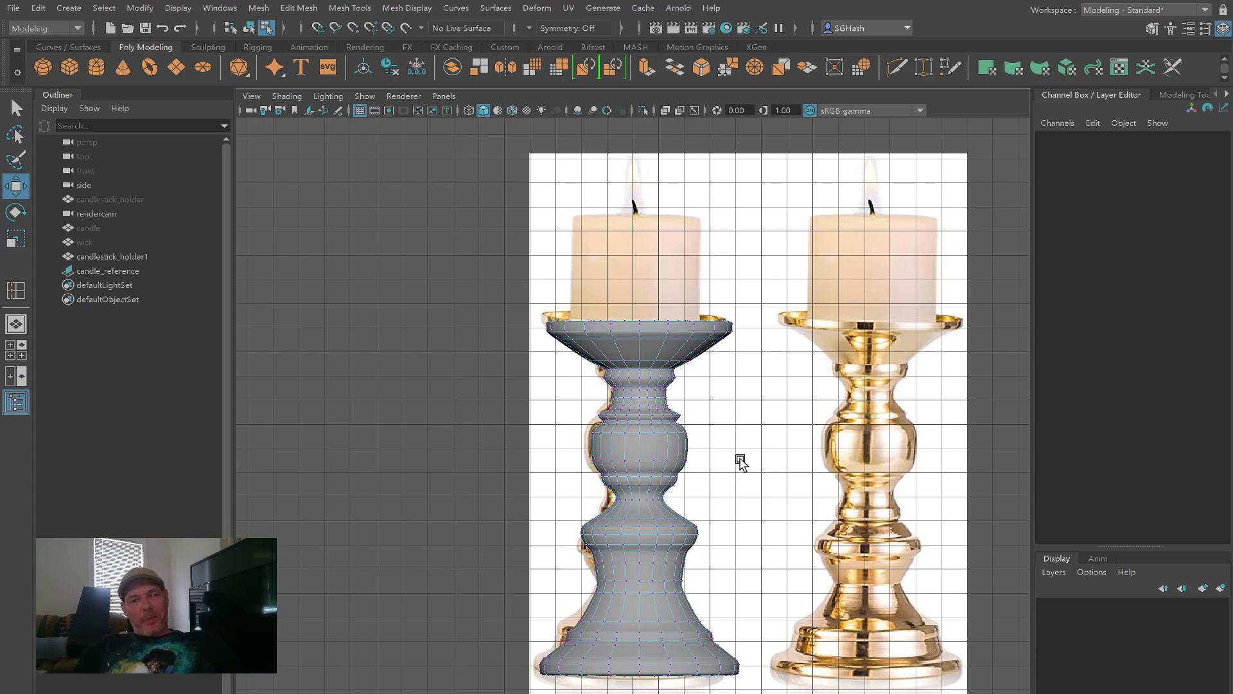
double_click(695, 530)
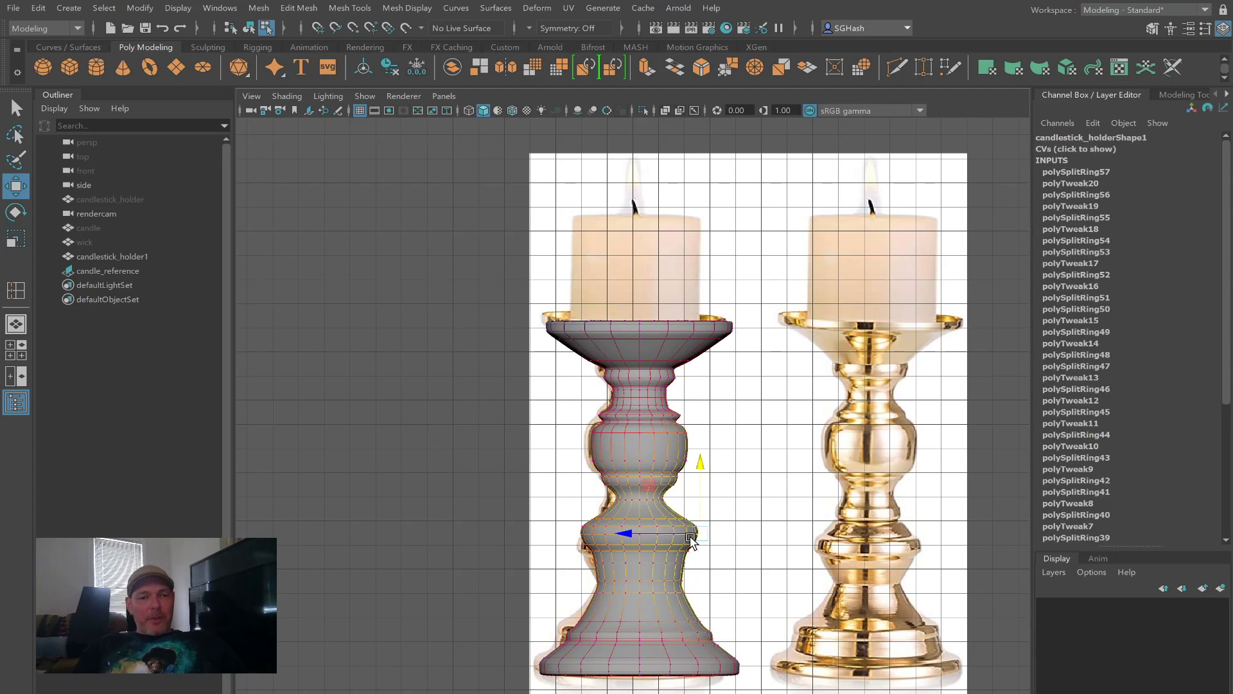
left_click_drag(697, 535, 829, 504)
key("ctrl+z")
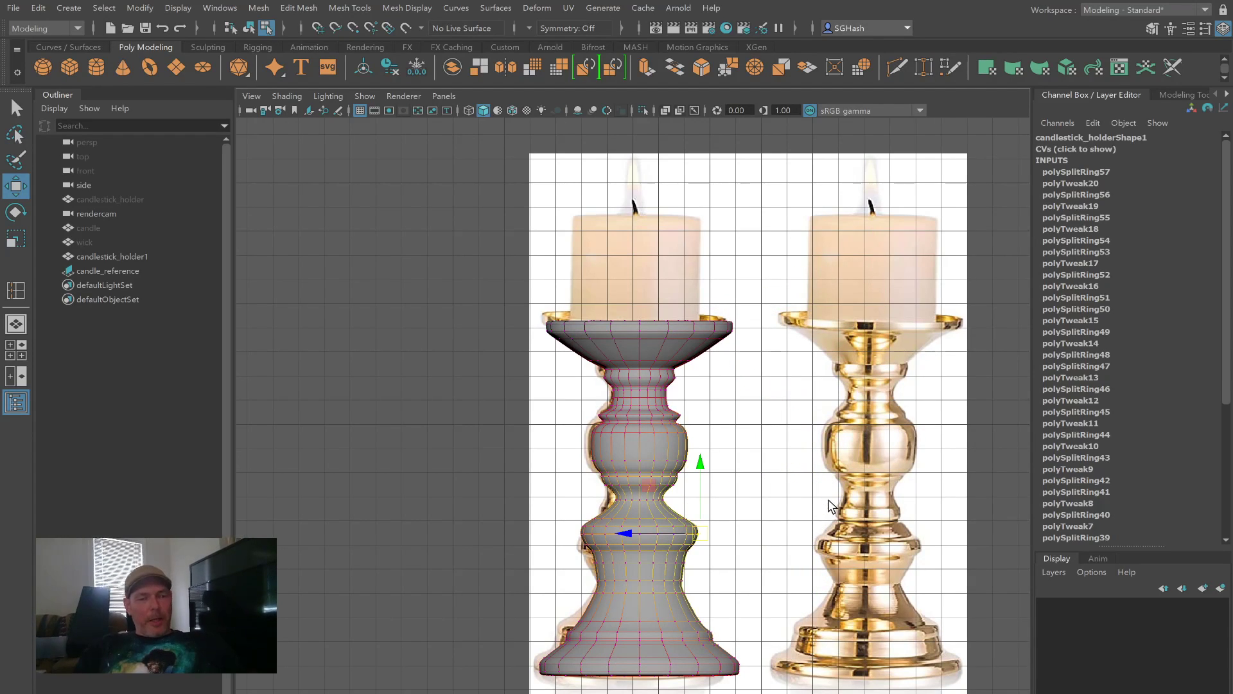
Step: Return to the Select tool, select one vertex on the middle bulge, and leave soft selection turned off
key("q")
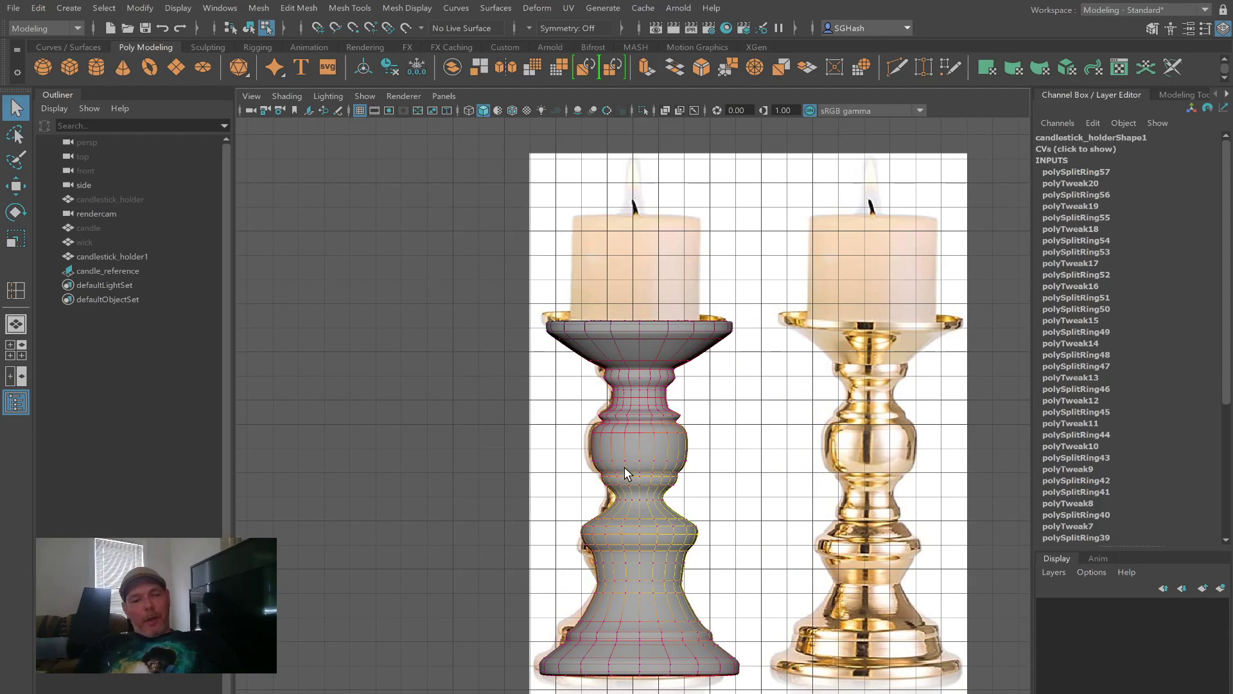
key("b")
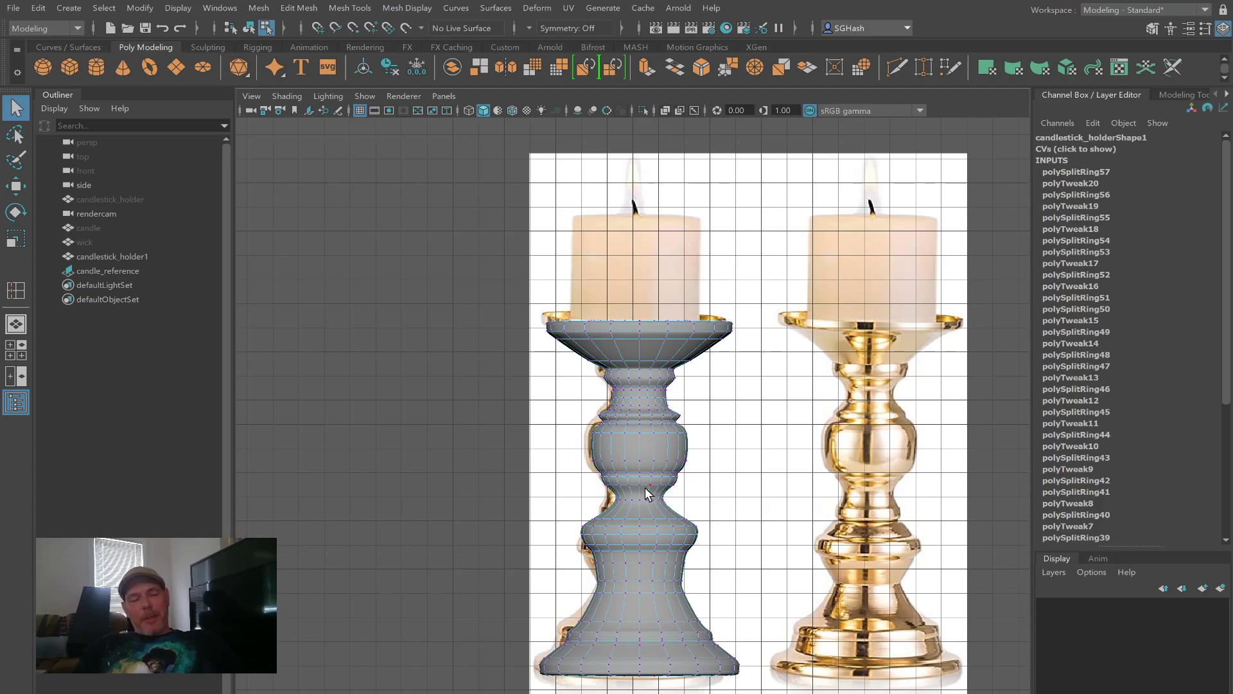
key("b")
left_click_drag(641, 464, 442, 445)
key("b")
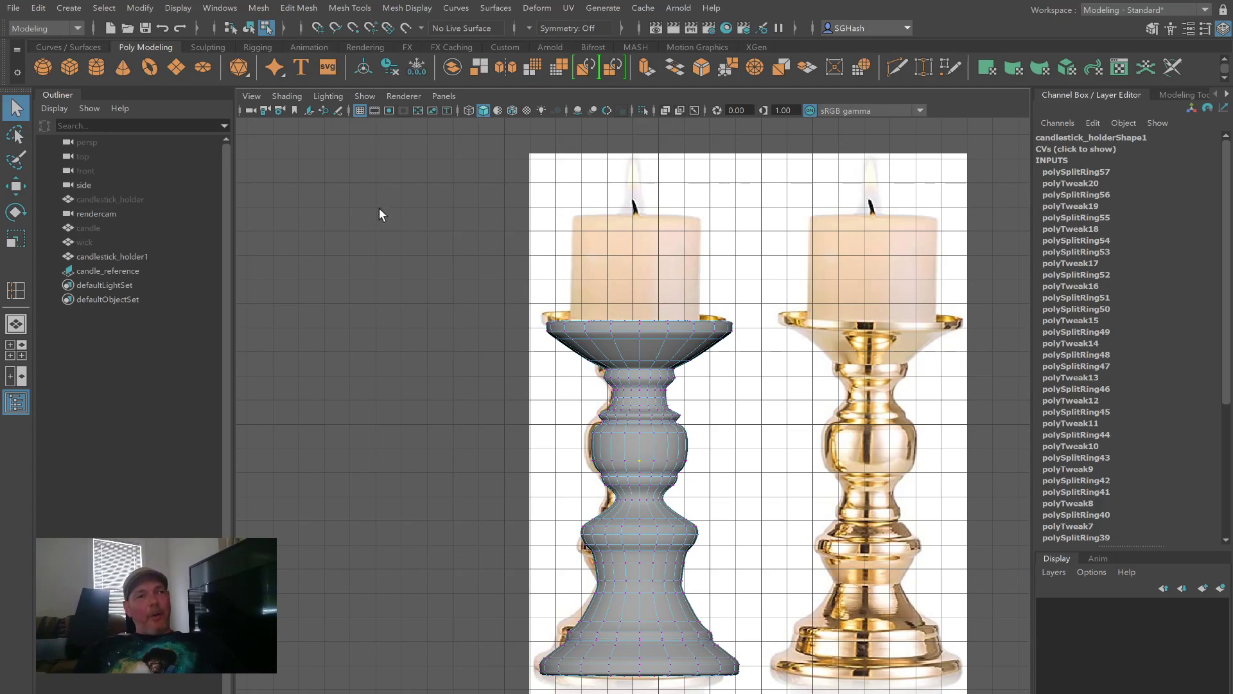
Step: Create a polygon cylinder beside the candlestick holder in the perspective view, about 3.48 in radius and 6.08 high
left_click(16, 323)
scroll(814, 443, "down", 4)
left_click_drag(807, 425, 632, 426, "alt")
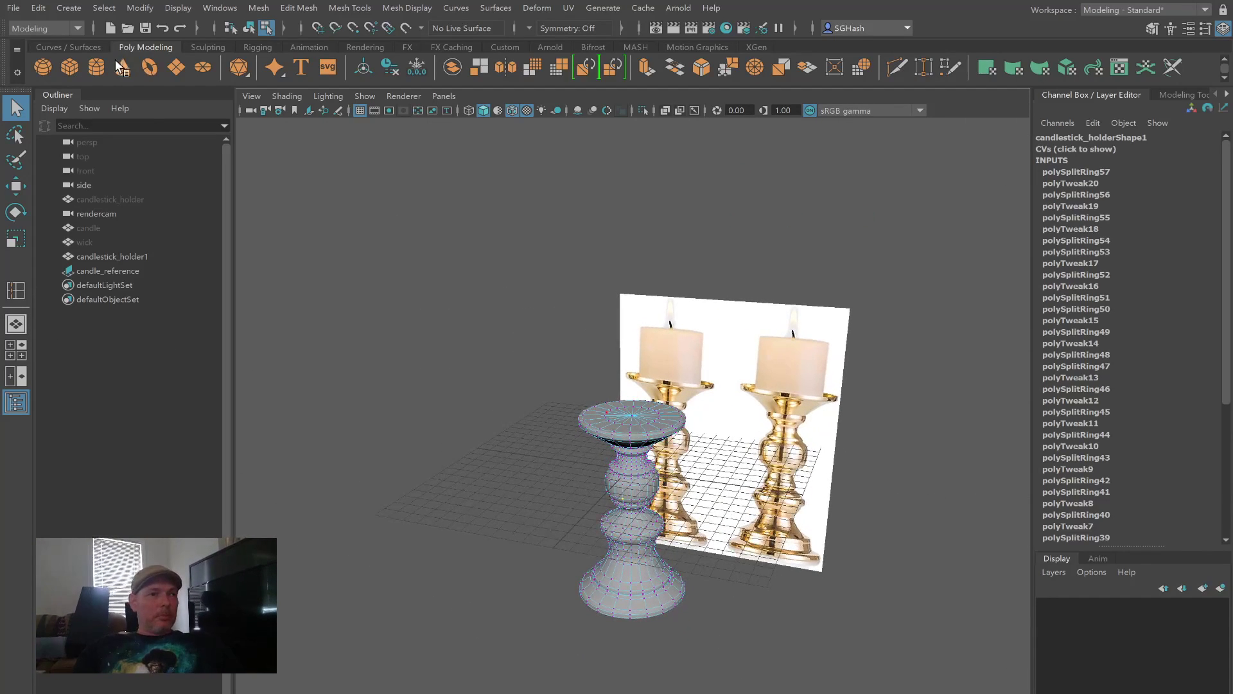
left_click(90, 70)
left_click_drag(511, 485, 514, 512)
left_click_drag(514, 468, 493, 402)
left_click_drag(551, 471, 543, 464, "alt")
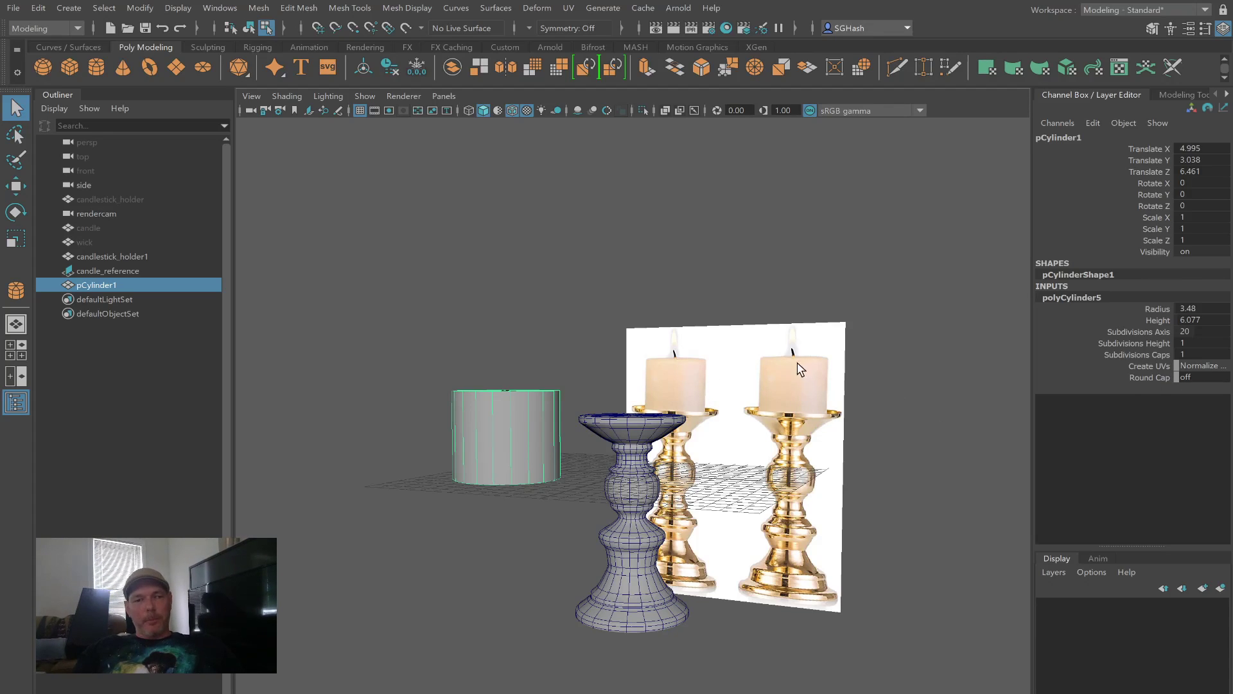
Step: Try the new cylinder with 2 and with 4 height subdivisions
left_click(1189, 340)
left_click(1189, 341)
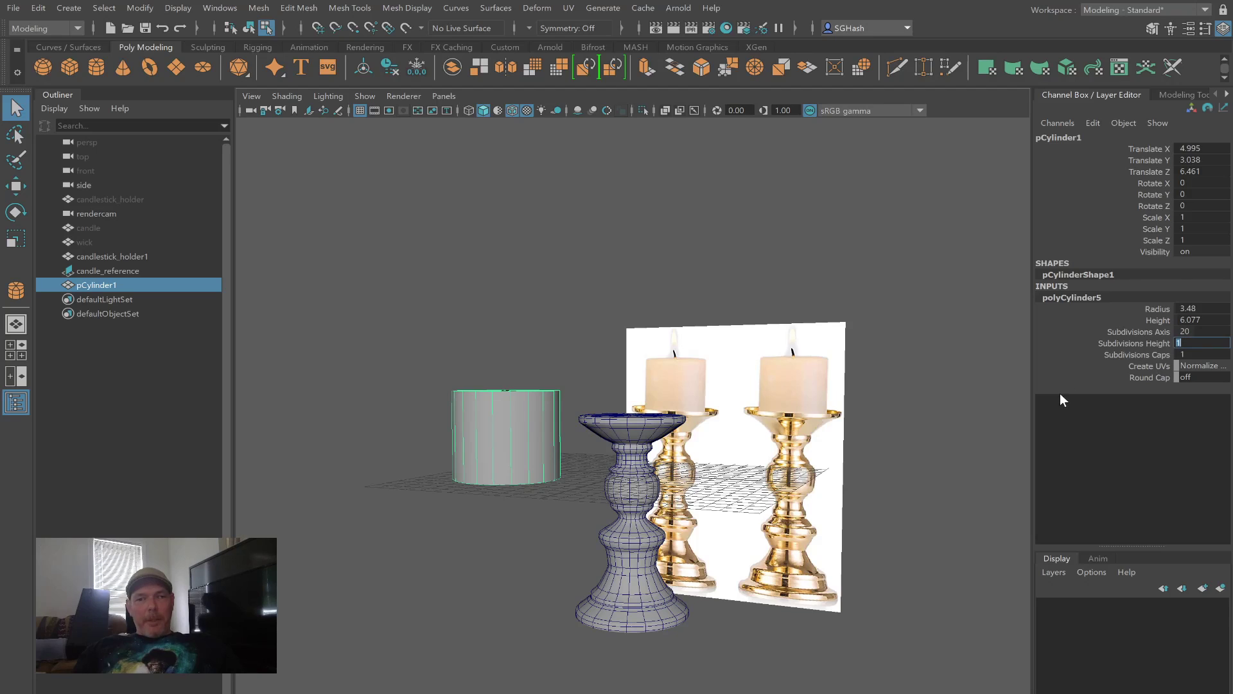
type("2")
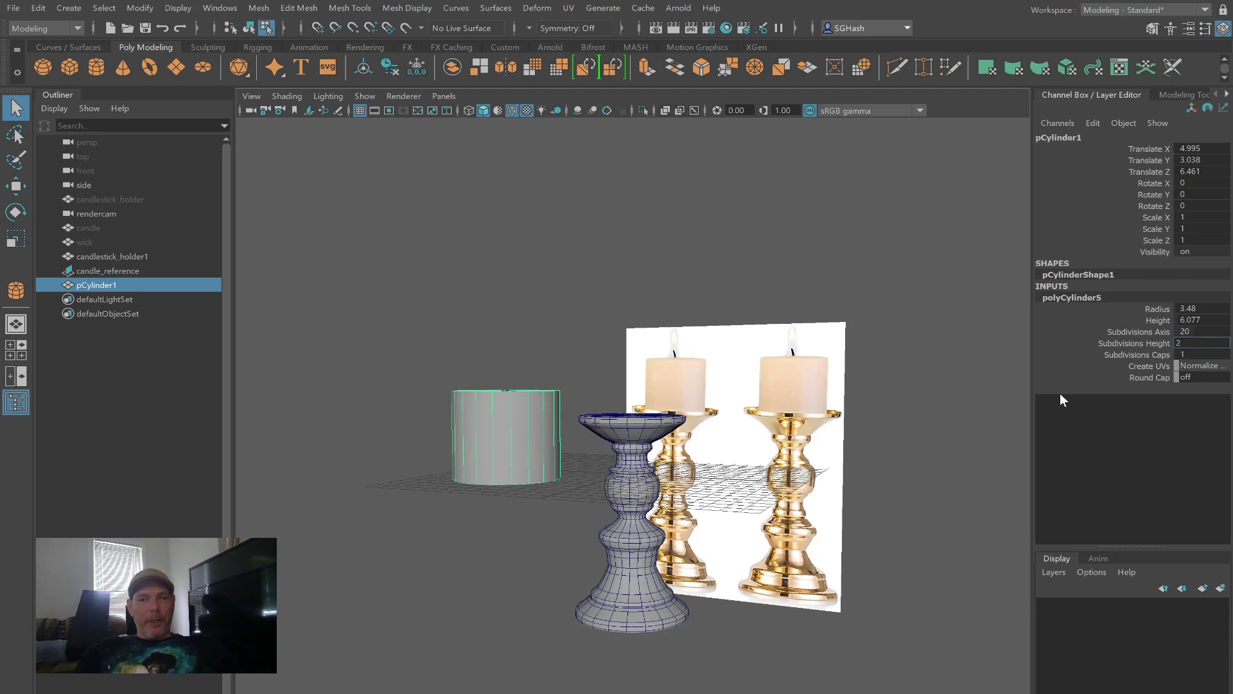
key("Return")
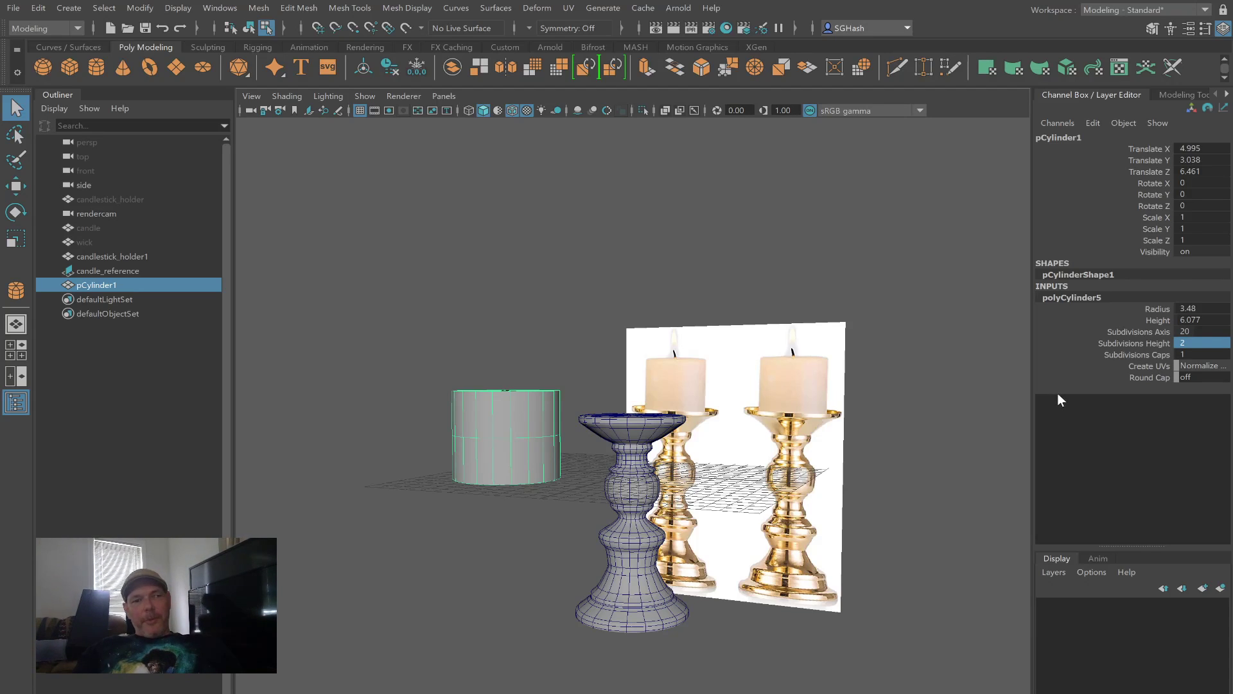
left_click(1194, 342)
type("4")
key("Return")
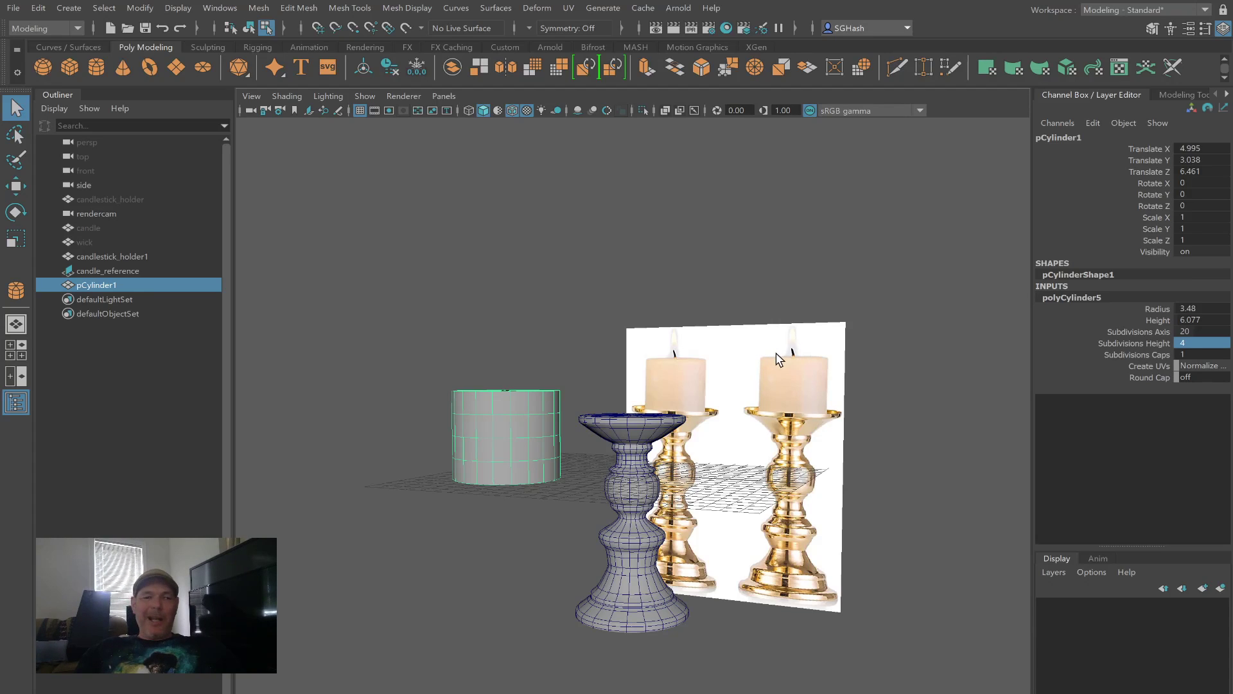
Step: Set the cylinder's Subdivisions Height to 1 and its Subdivisions Caps to 2, and inspect its top cap
left_click(1201, 341)
type("1")
key("Return")
left_click(1188, 354)
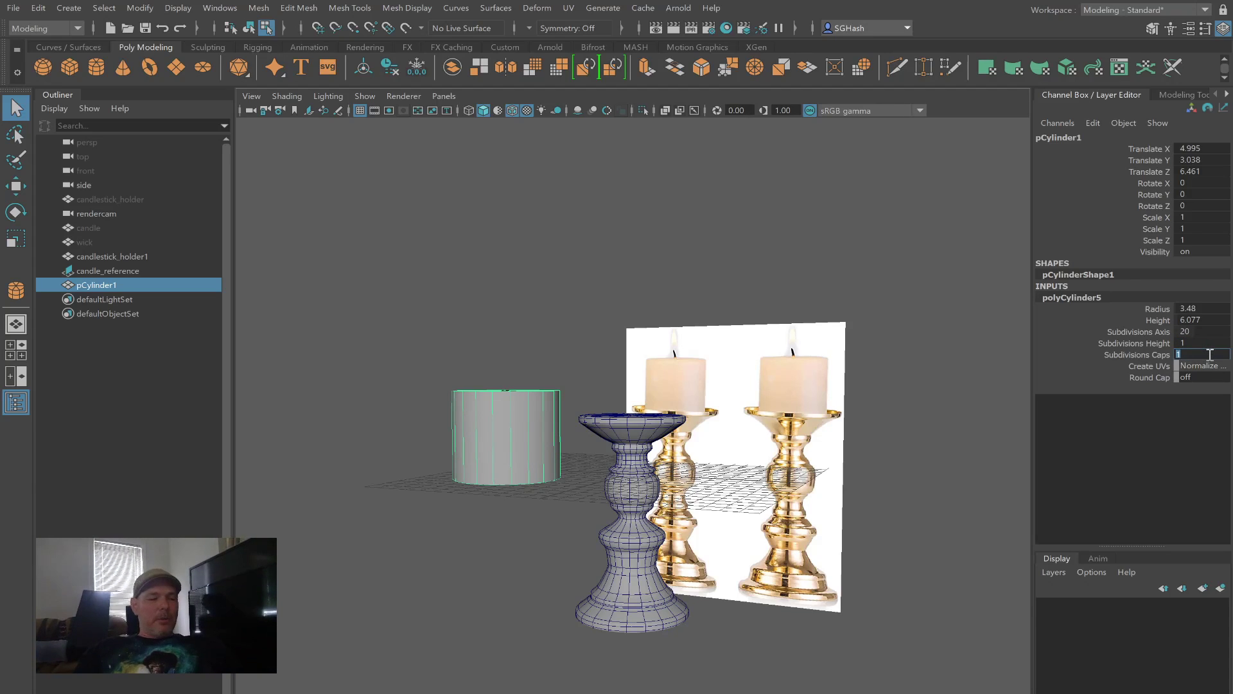
type("2")
key("Return")
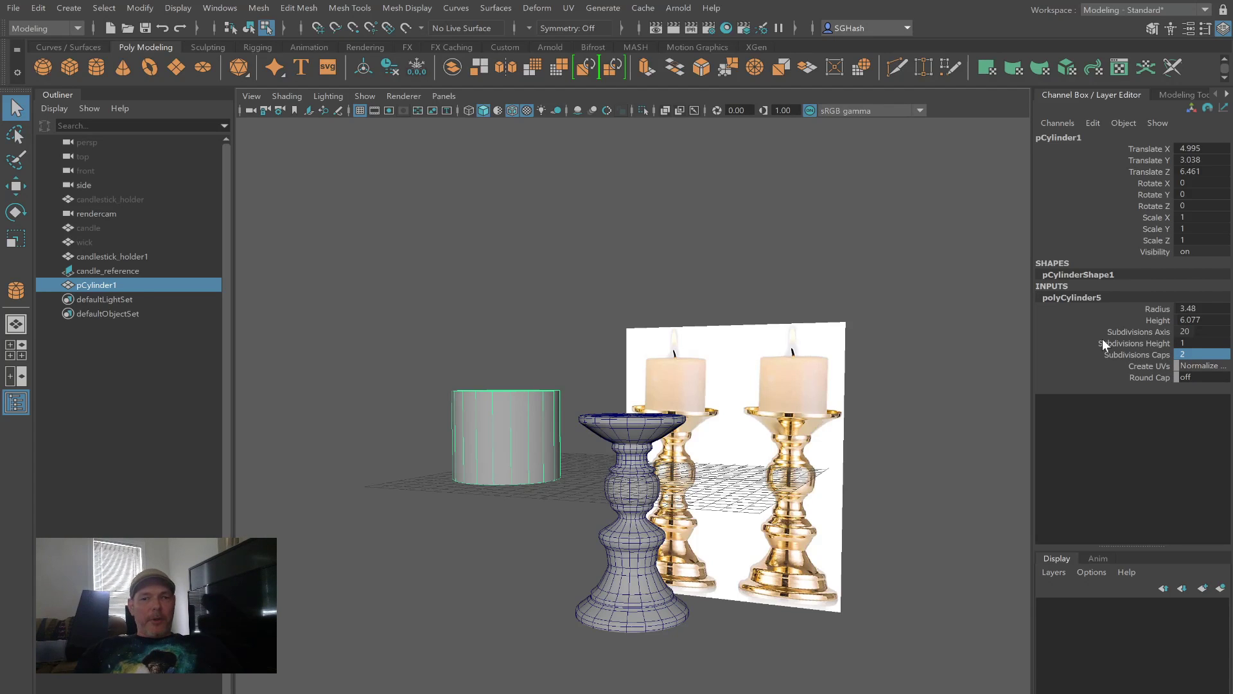
left_click_drag(777, 319, 749, 332, "alt")
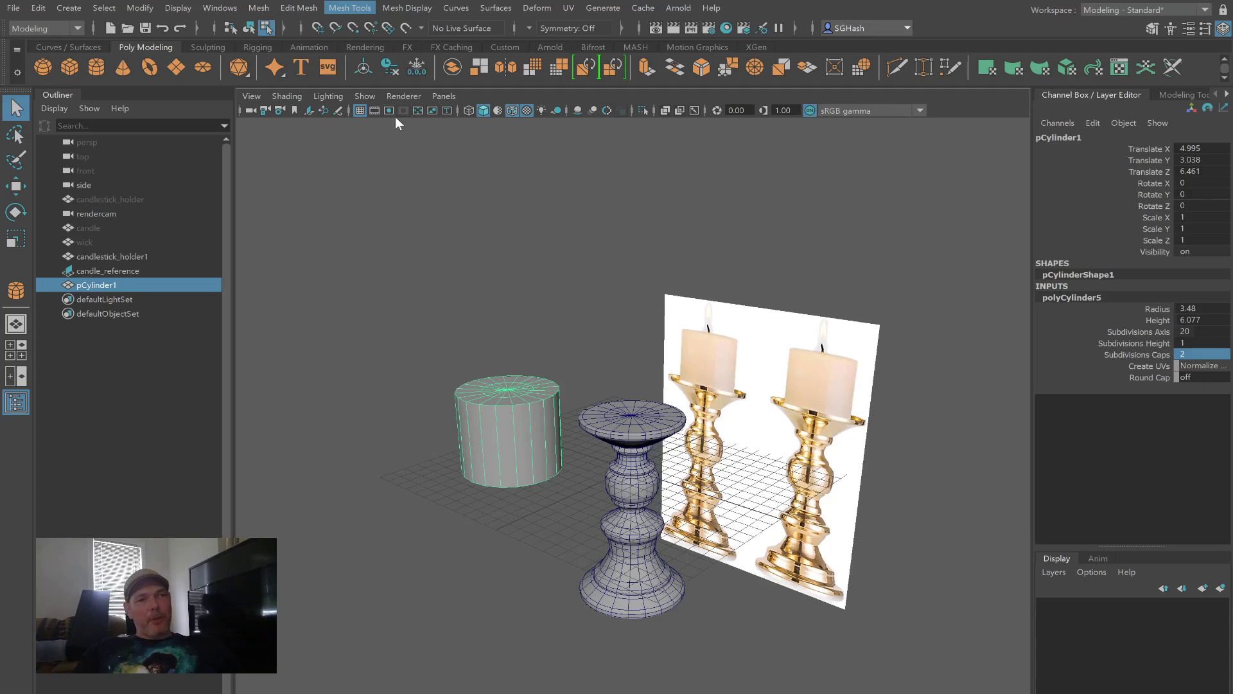
Step: Insert one edge loop just below the cylinder's top rim and another just above its bottom rim
left_click(432, 370)
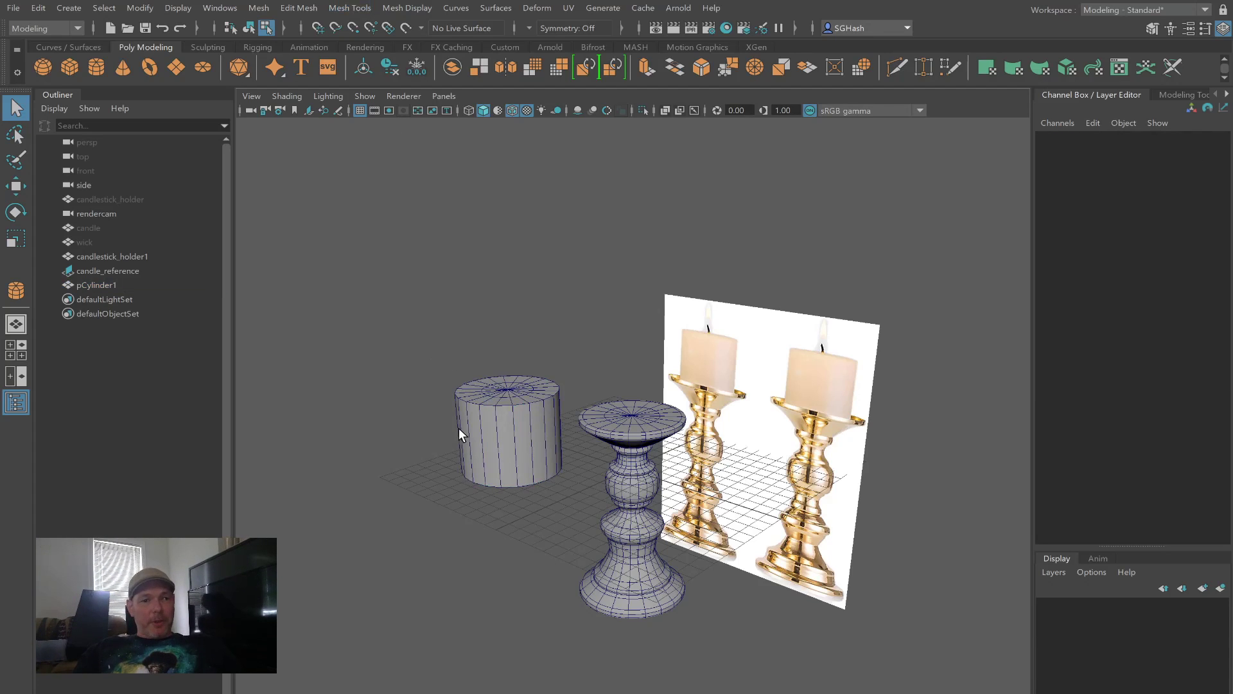
left_click_drag(443, 439, 483, 438, "alt")
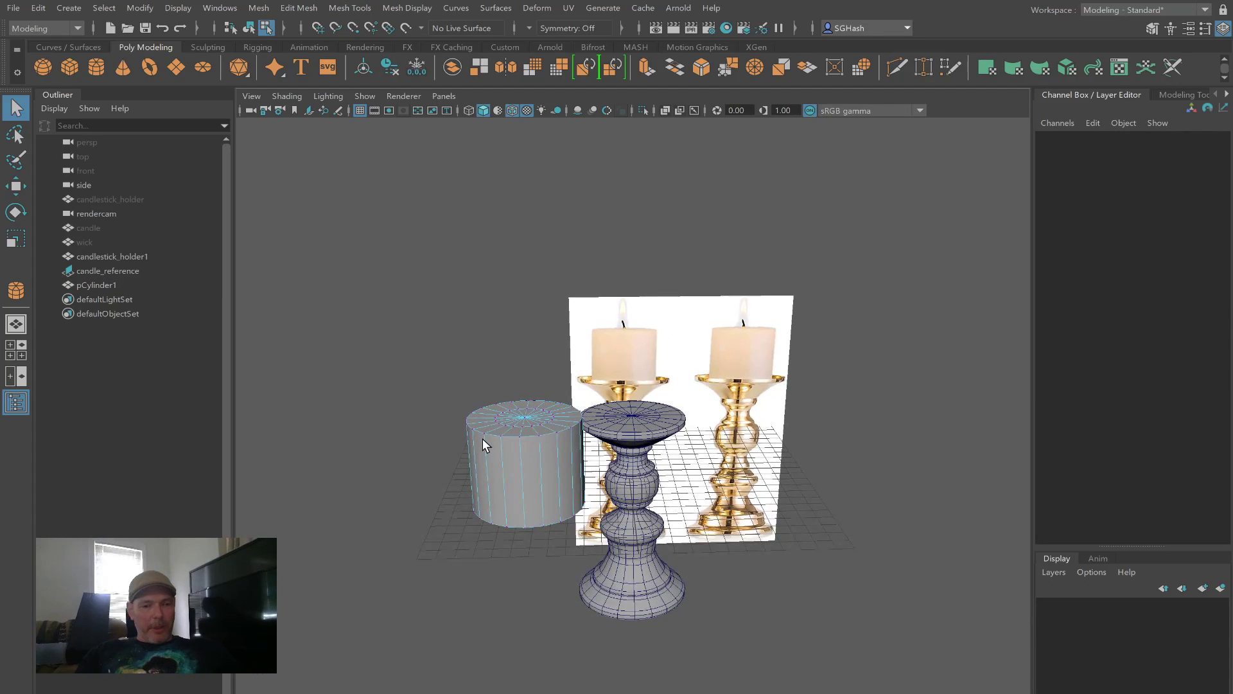
left_click(522, 468)
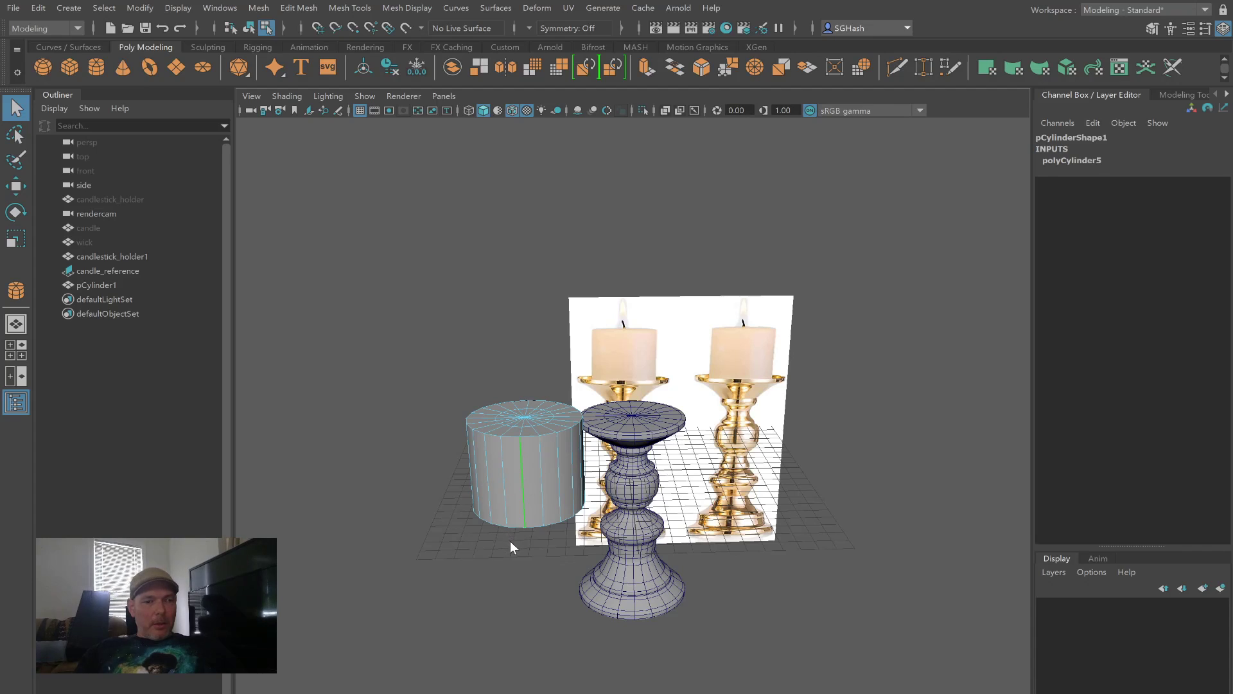
key("g")
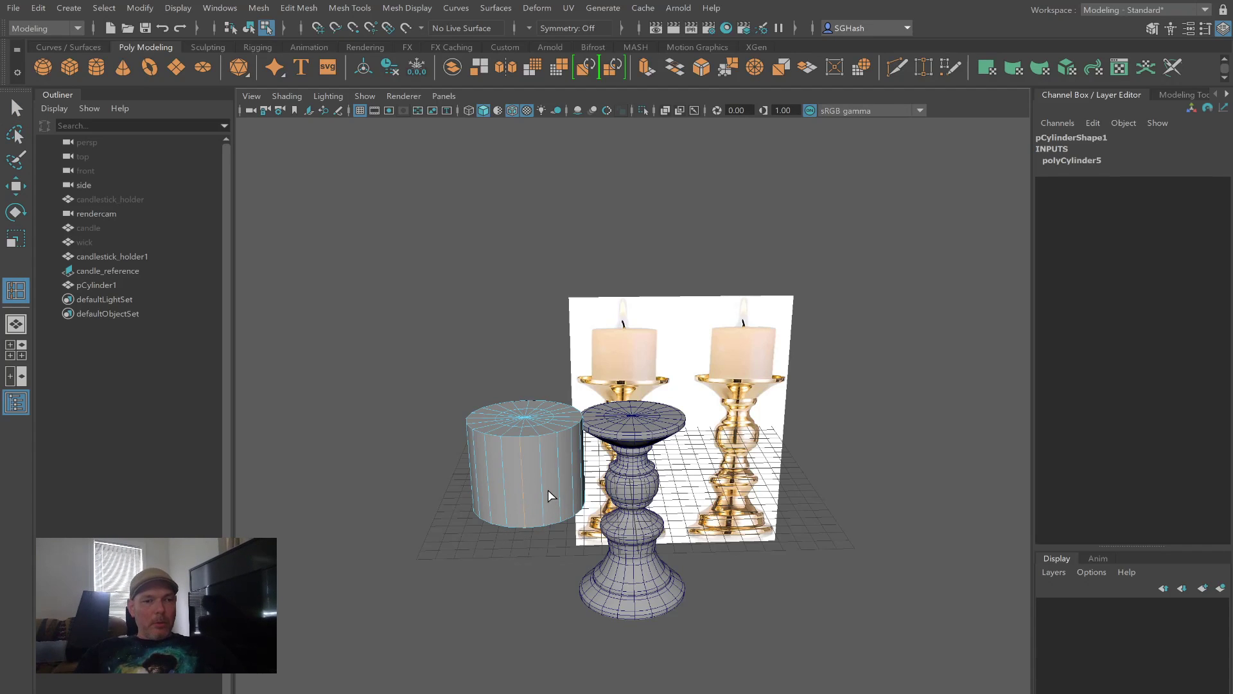
left_click(523, 446)
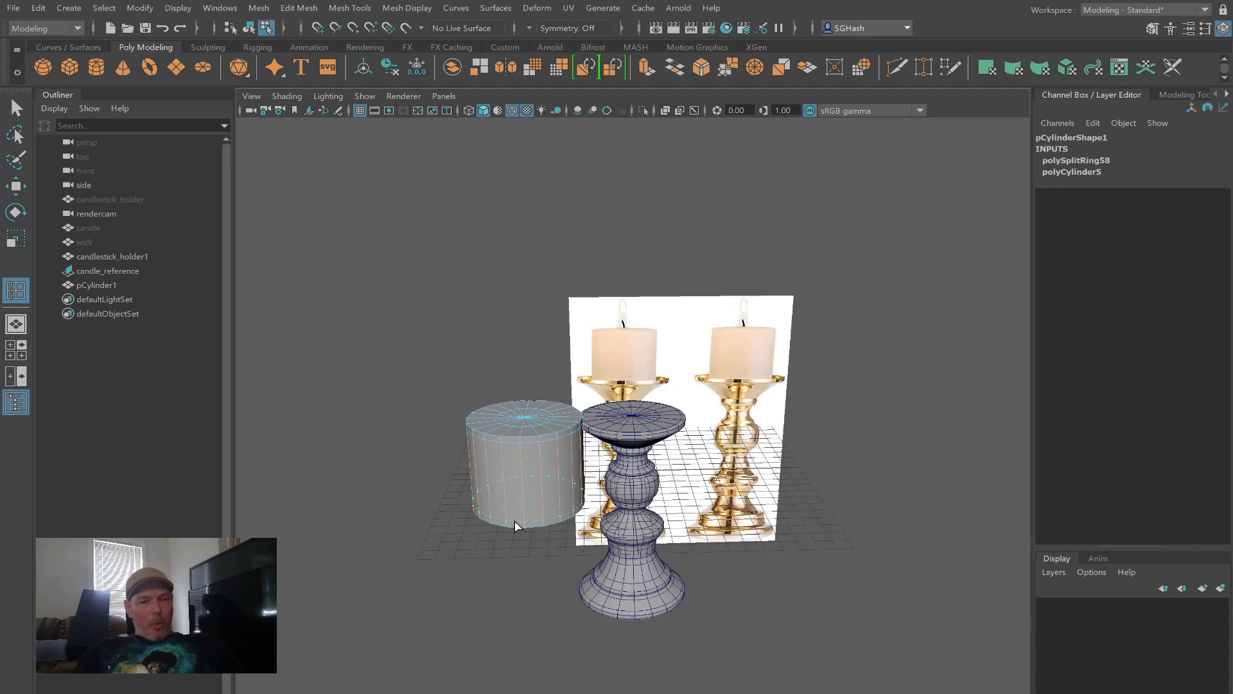
left_click(514, 521)
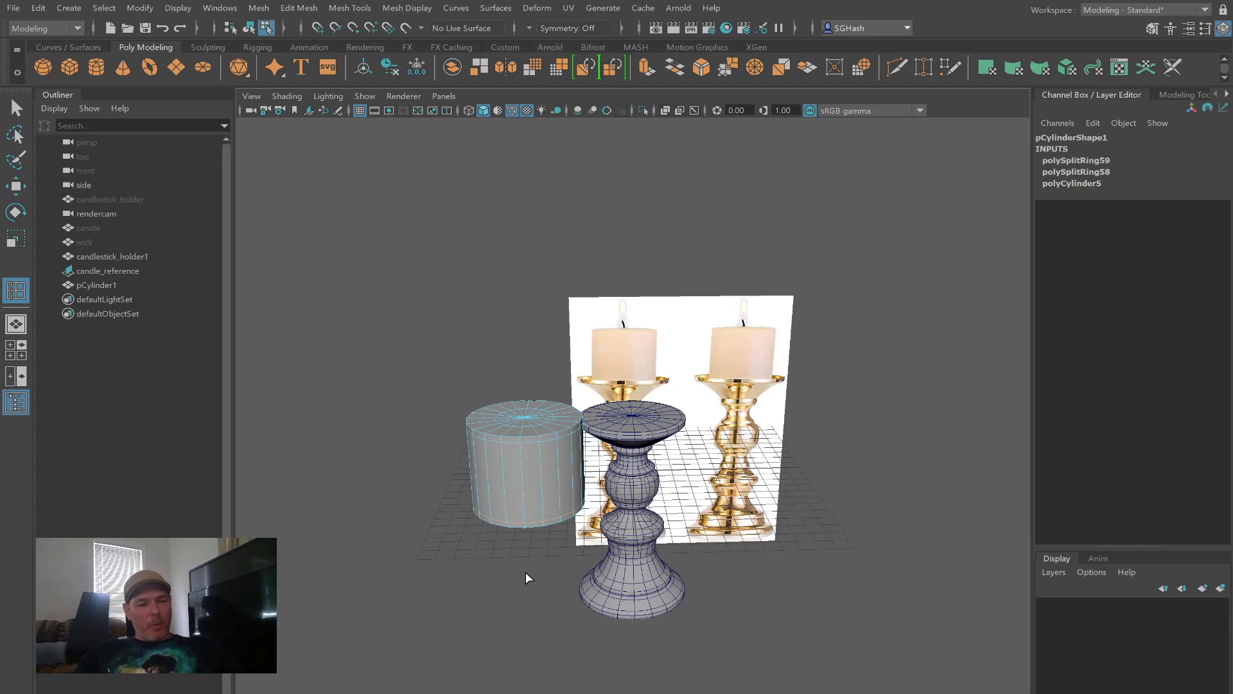
Step: Show the cylinder in smooth preview, return to object mode, and scale it uniformly to about 0.874
key("q")
key("3")
left_click_drag(533, 564, 614, 543, "alt")
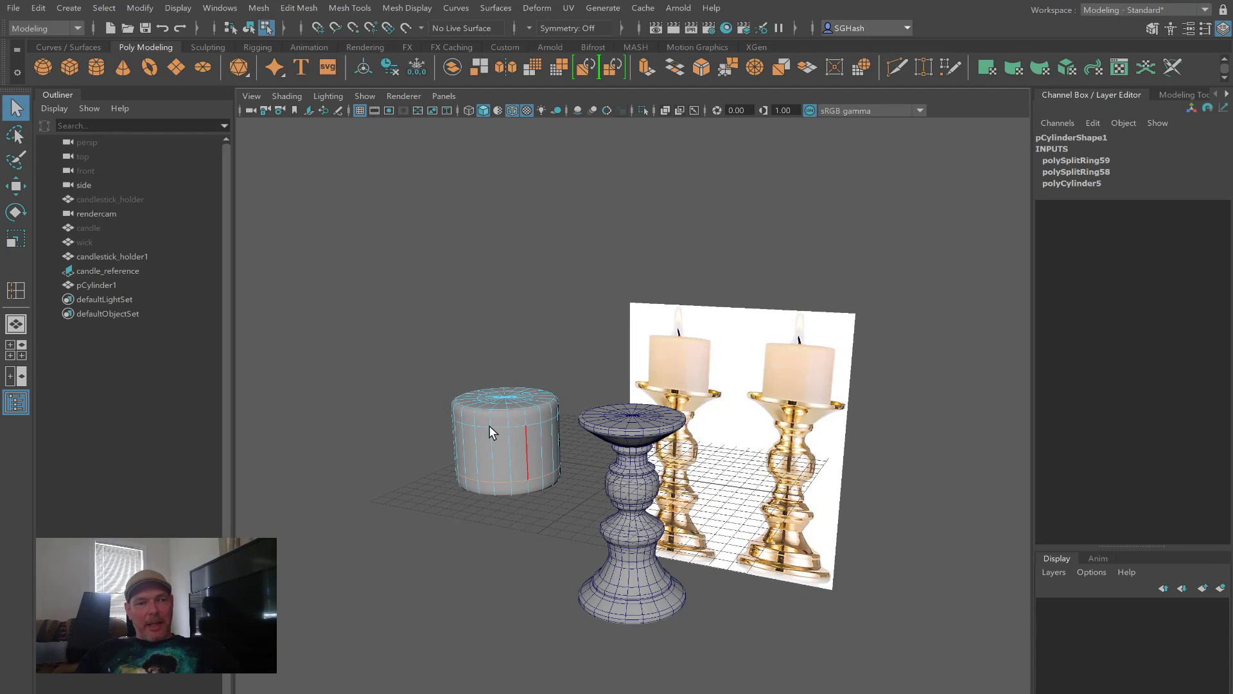
key("F8")
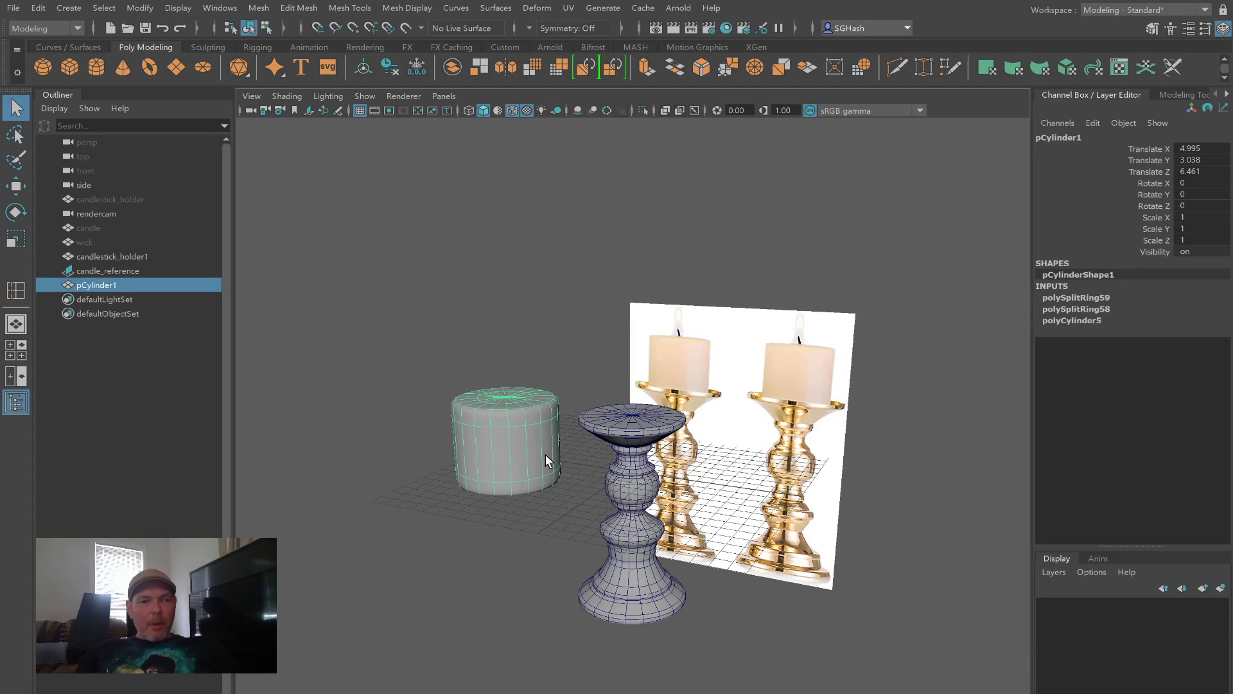
left_click_drag(532, 464, 500, 465, "alt")
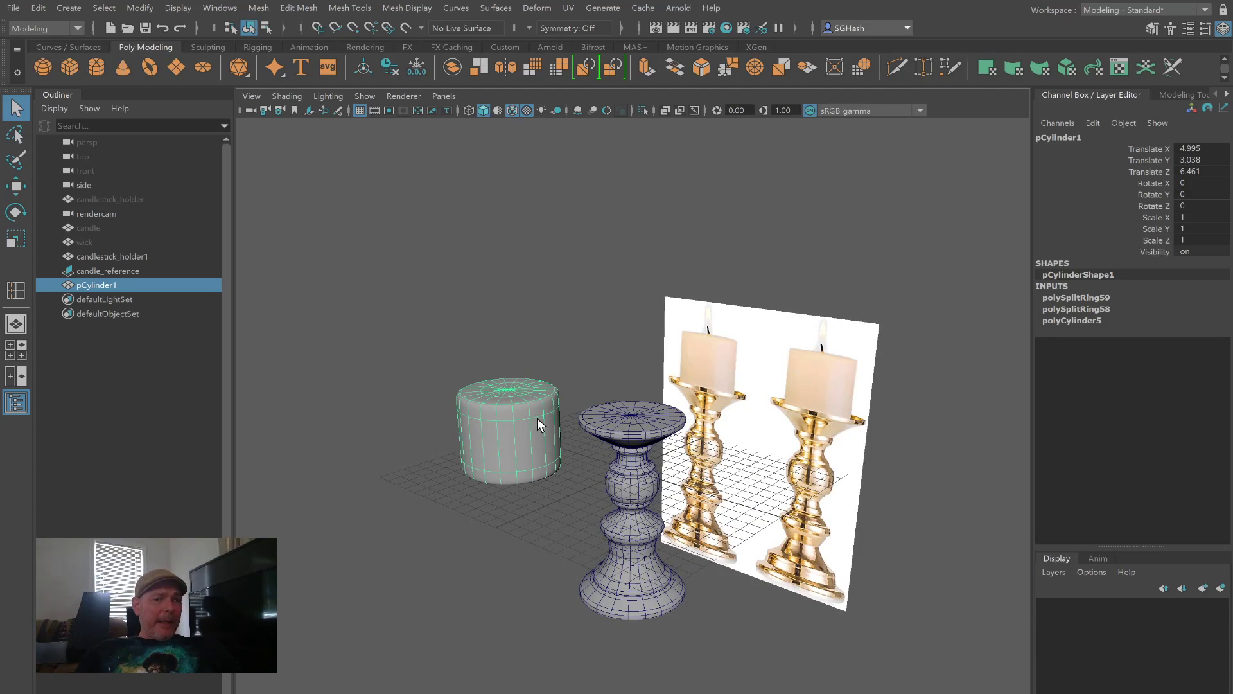
key("r")
left_click_drag(510, 429, 563, 437)
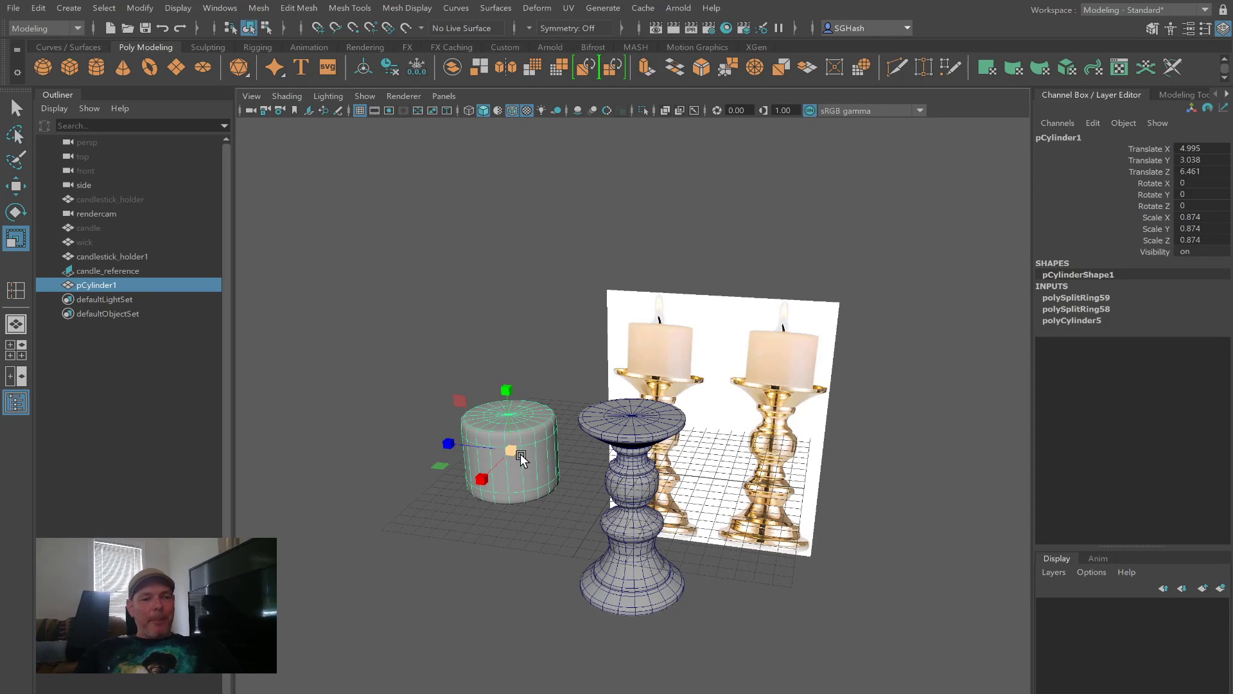
Step: Move the cylinder freely away from the holder, and snap it to the grid at X -6, Y 0, Z 16
key("w")
left_click_drag(521, 458, 374, 290)
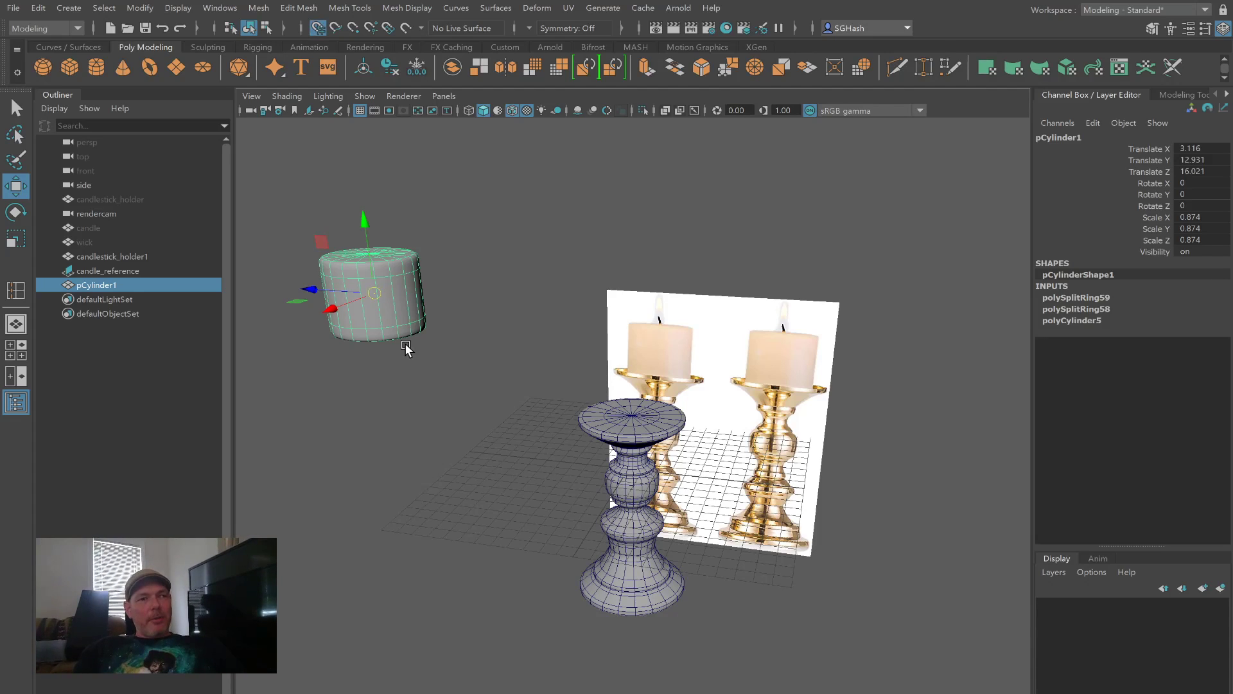
key("x")
left_click(320, 29)
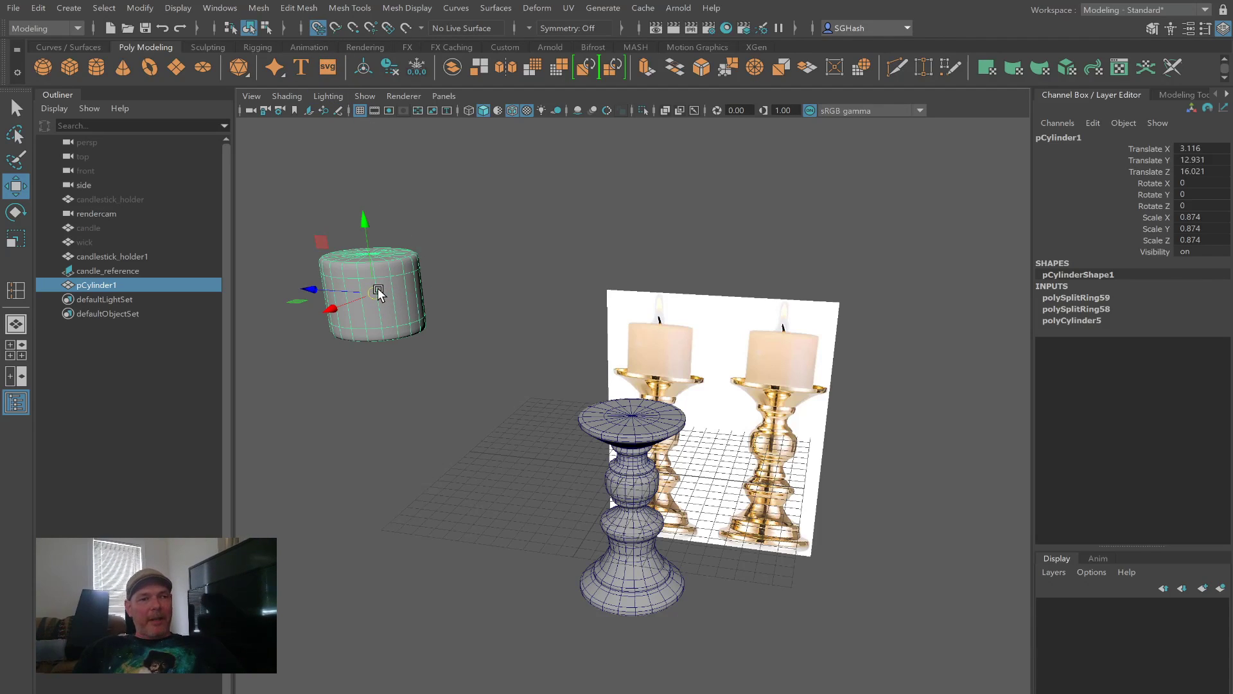
left_click_drag(390, 295, 453, 420)
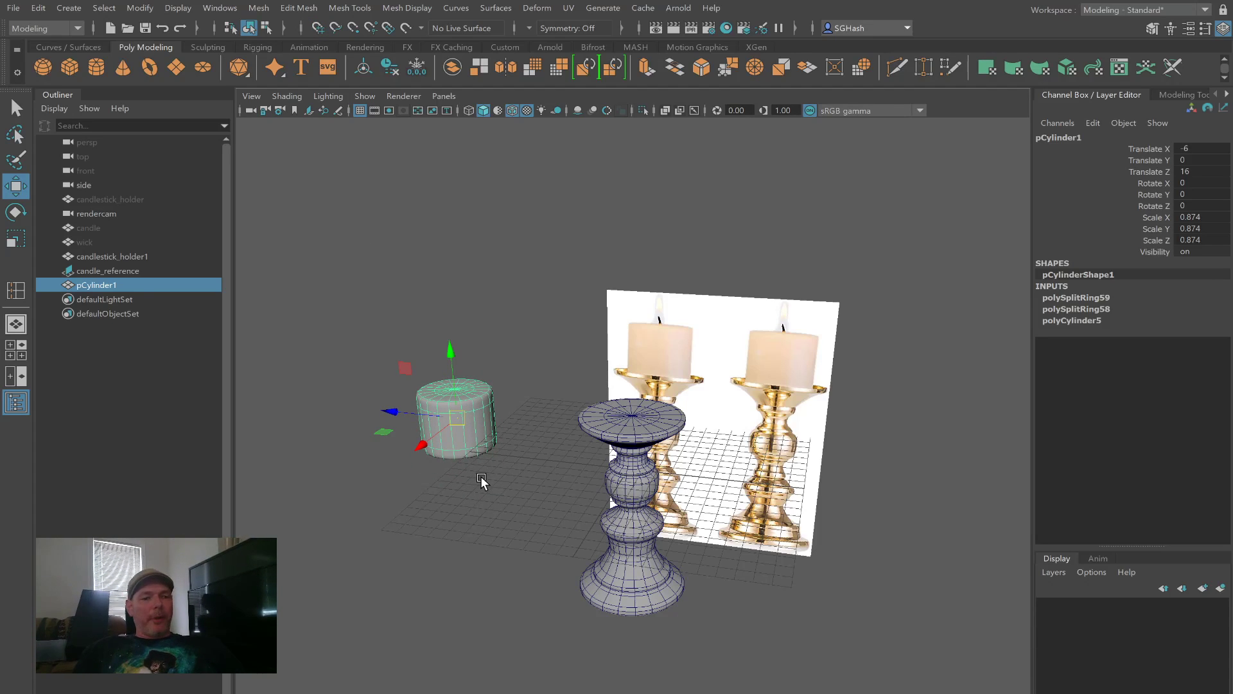
Step: Vertex-snap the cylinder to the holder's top centre, raised to about Y 6.677, and scale it uniformly to about 0.56
key("v")
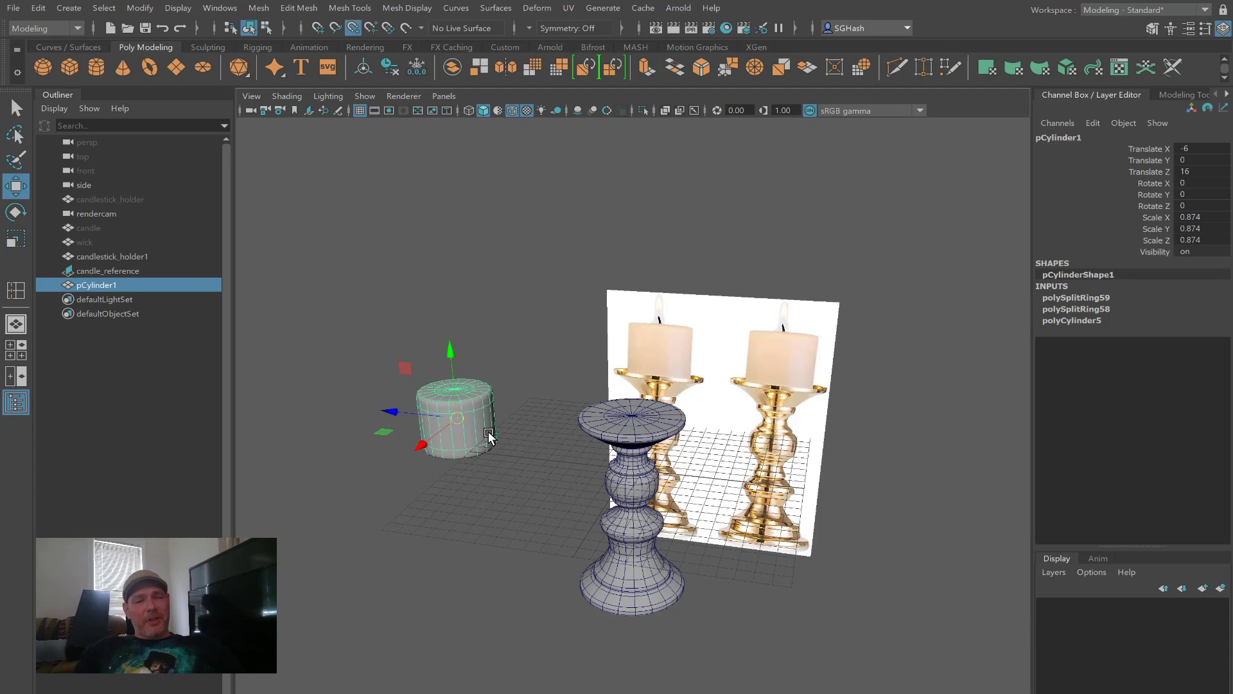
middle_click_drag(496, 416, 633, 417)
left_click_drag(632, 346, 628, 323)
key("r")
left_click_drag(632, 384, 606, 389)
key("w")
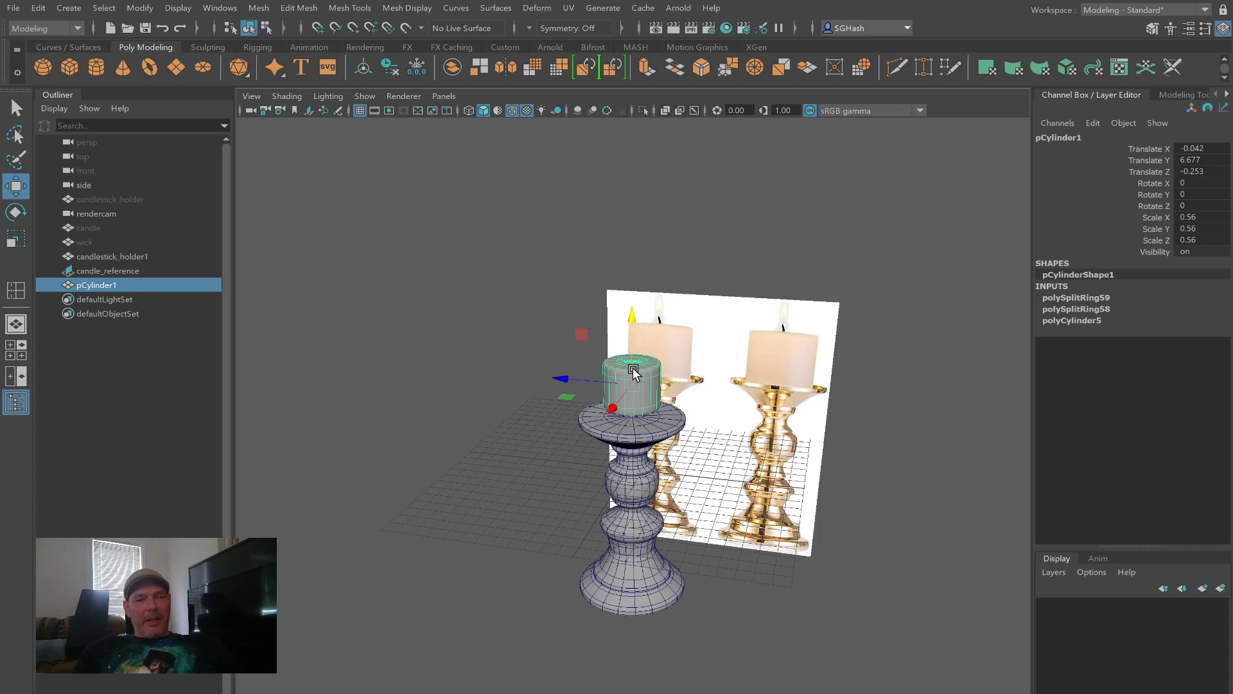
Step: Move the cylinder away, and vertex-snap it back to the holder's top centre, raised to about Y 5.875
middle_click_drag(507, 313, 322, 190)
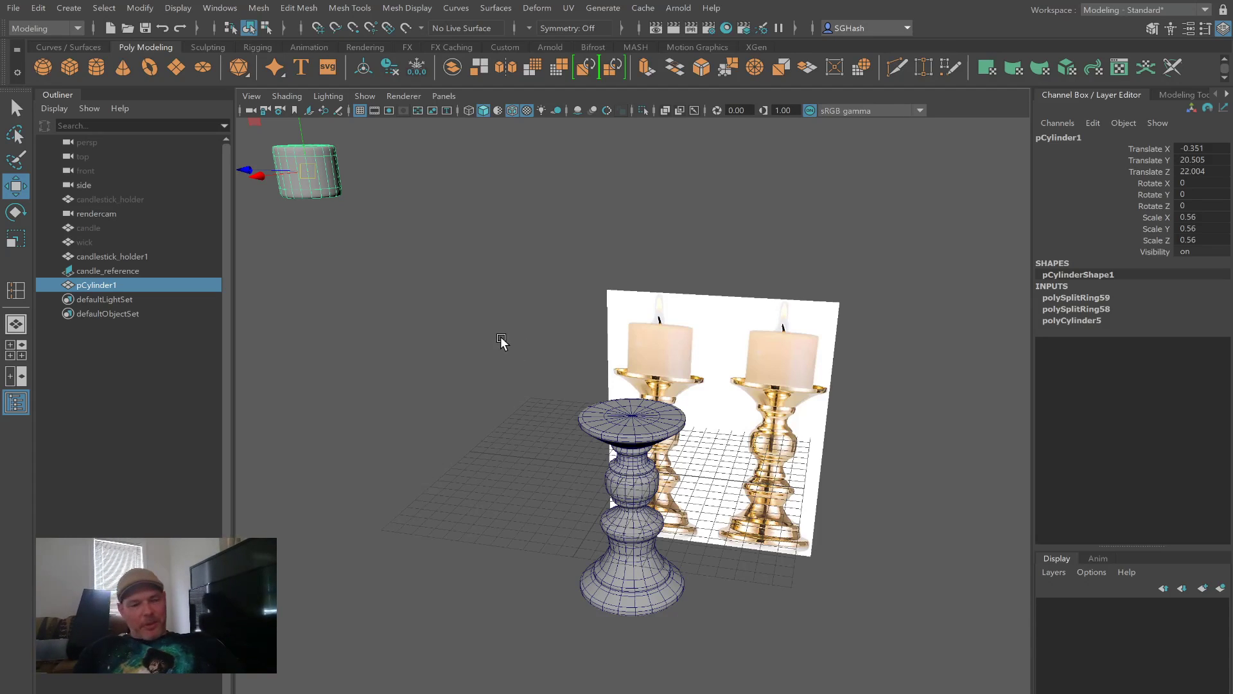
key("v")
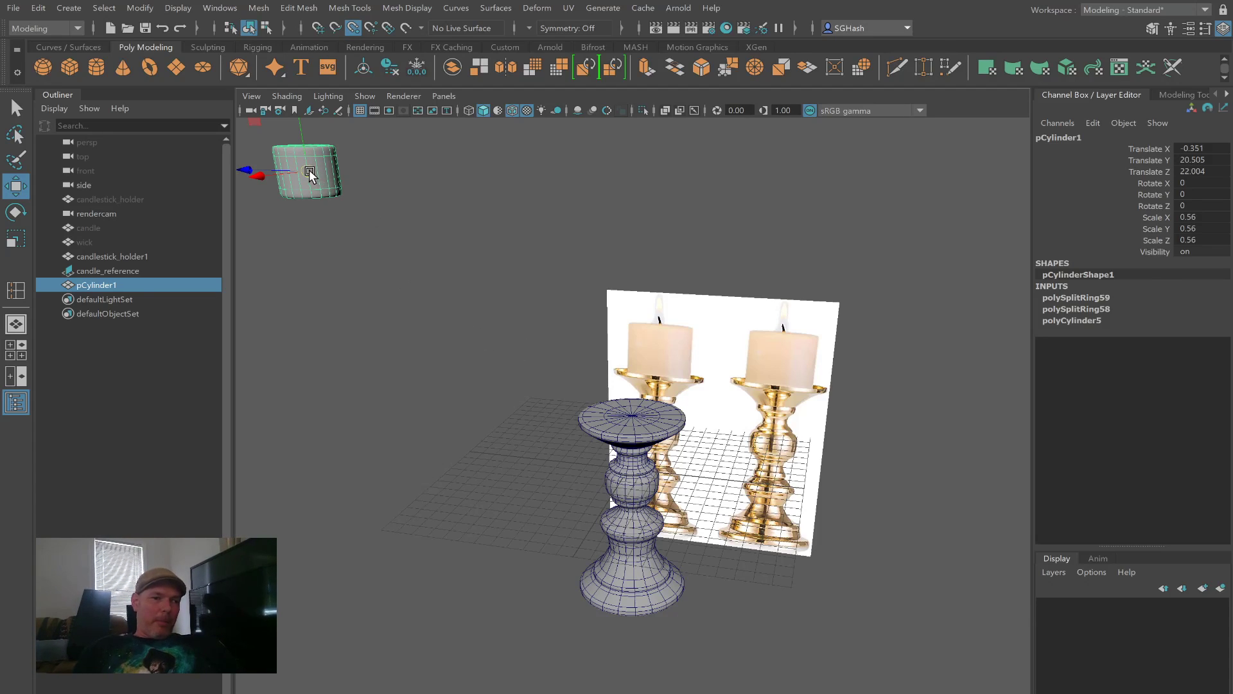
left_click_drag(305, 169, 627, 418)
mouse_move(633, 353)
left_mouse_down()
mouse_move(626, 319)
mouse_move(626, 332)
left_mouse_up()
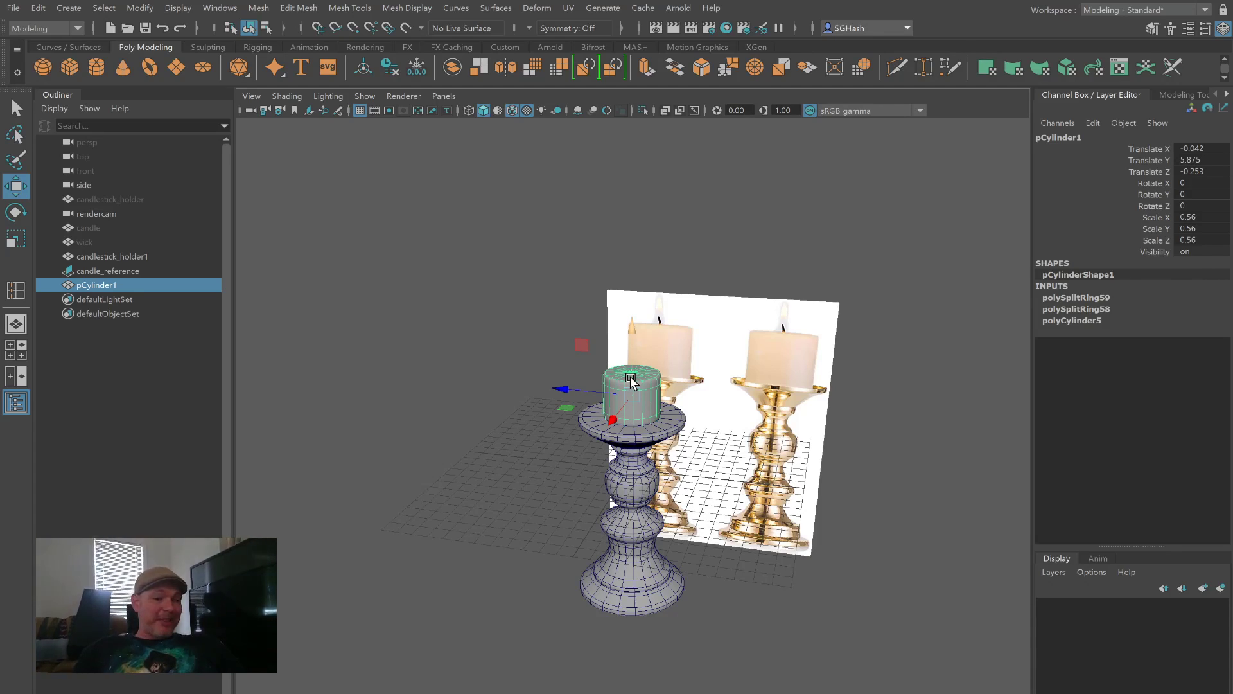
Step: Scale the cylinder on the holder uniformly to 0.7
key("r")
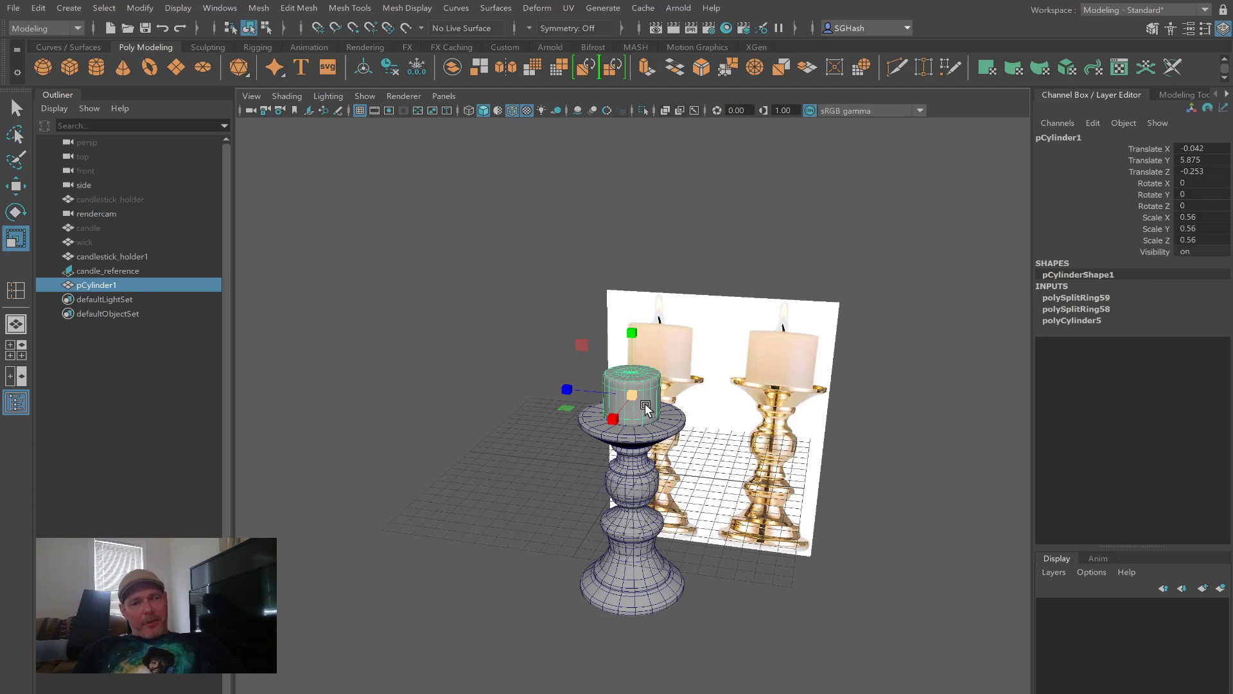
left_click_drag(632, 395, 638, 395)
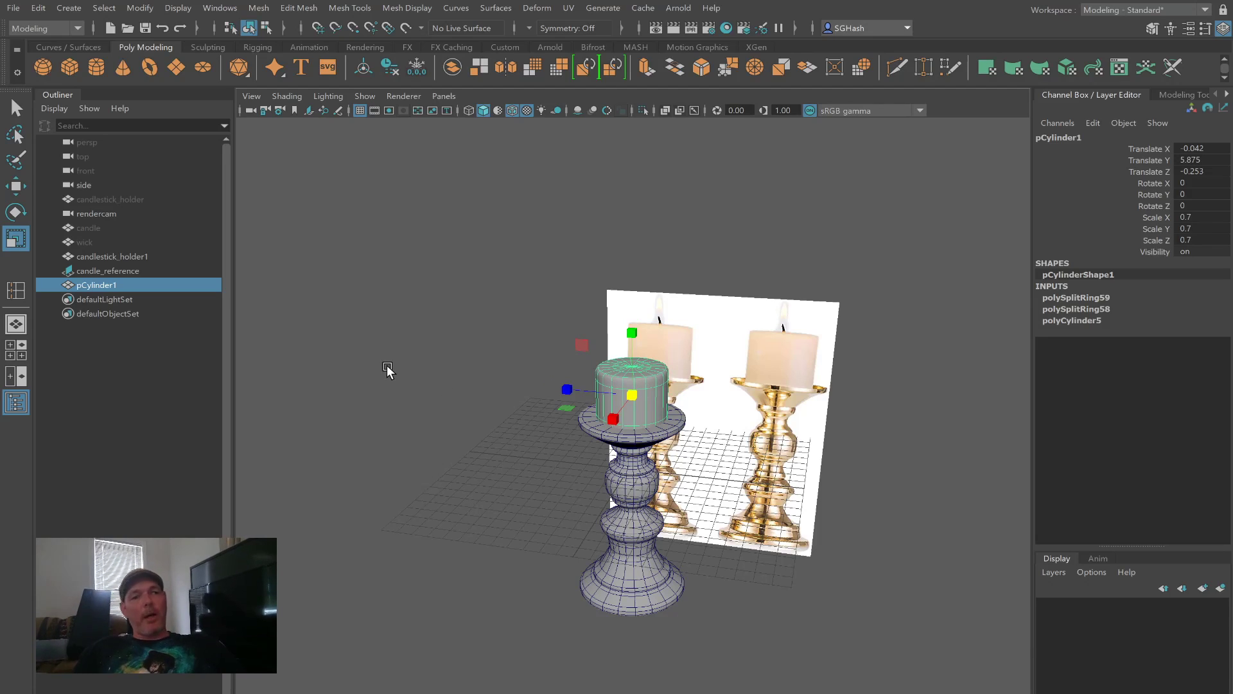
left_click_drag(498, 461, 338, 429, "alt")
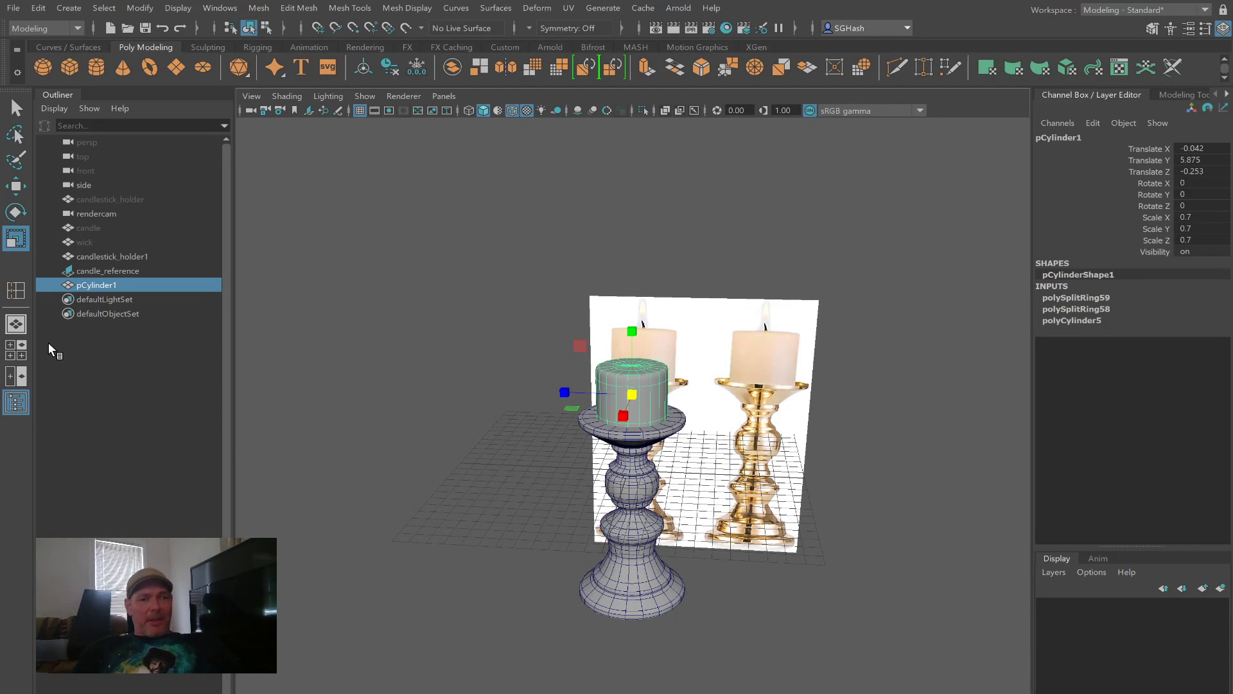
Step: In the side view, raise the cylinder to about Y 6.349 and stretch its Y scale to about 0.766 to match the reference candle
left_click(22, 357)
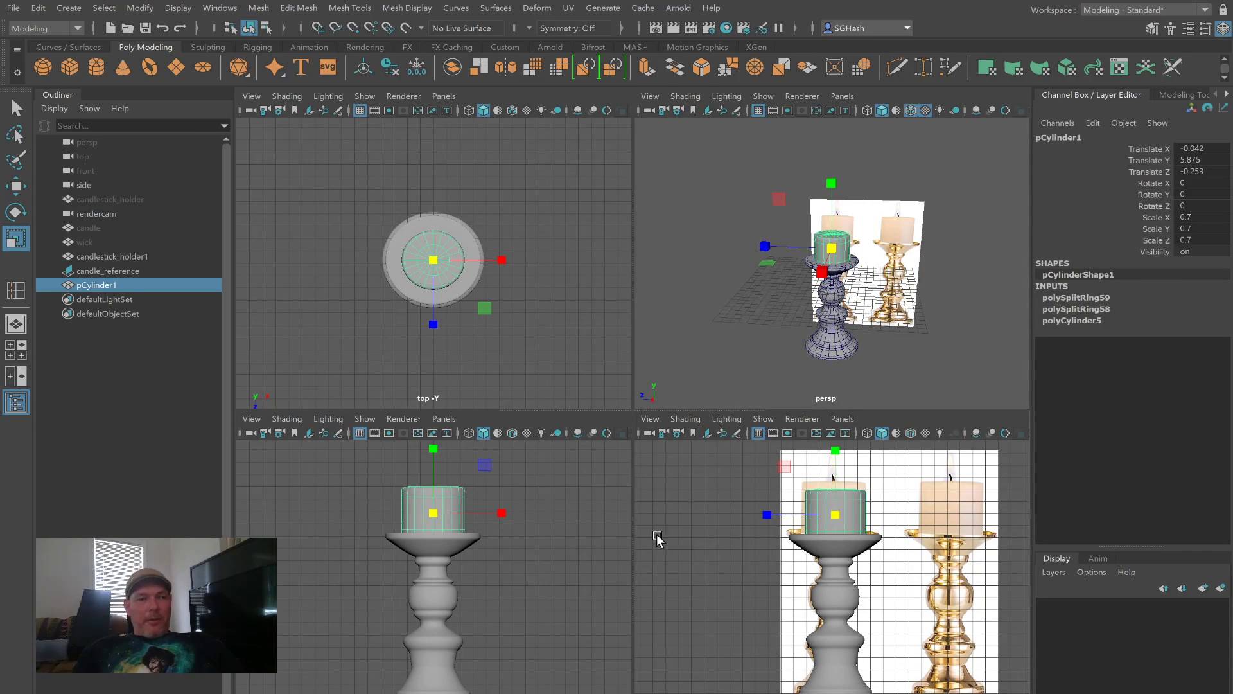
key("space")
key("w")
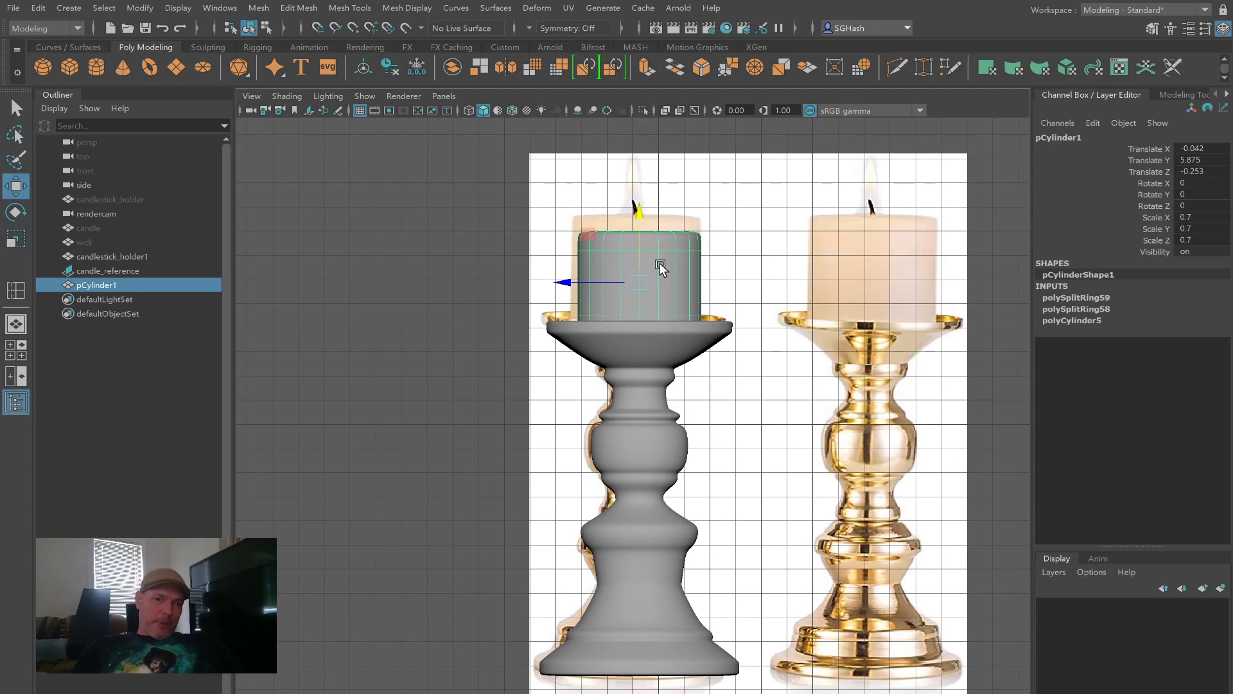
left_click_drag(641, 215, 639, 206)
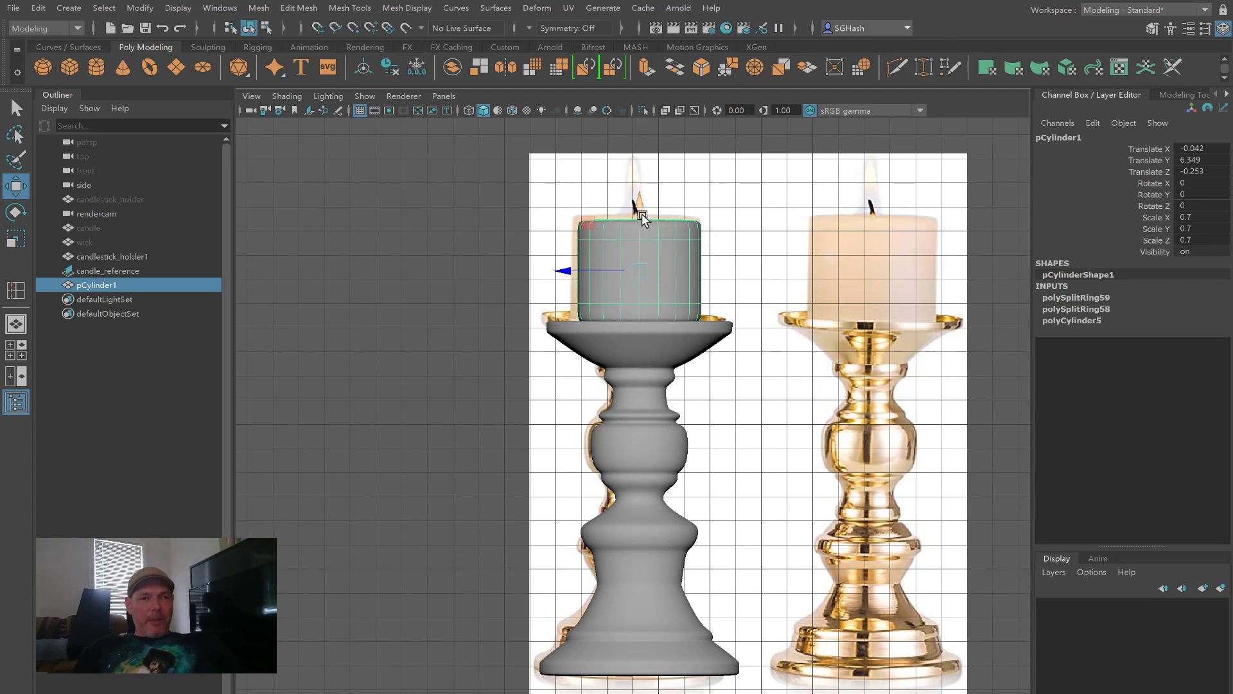
key("r")
left_click_drag(640, 207, 639, 197)
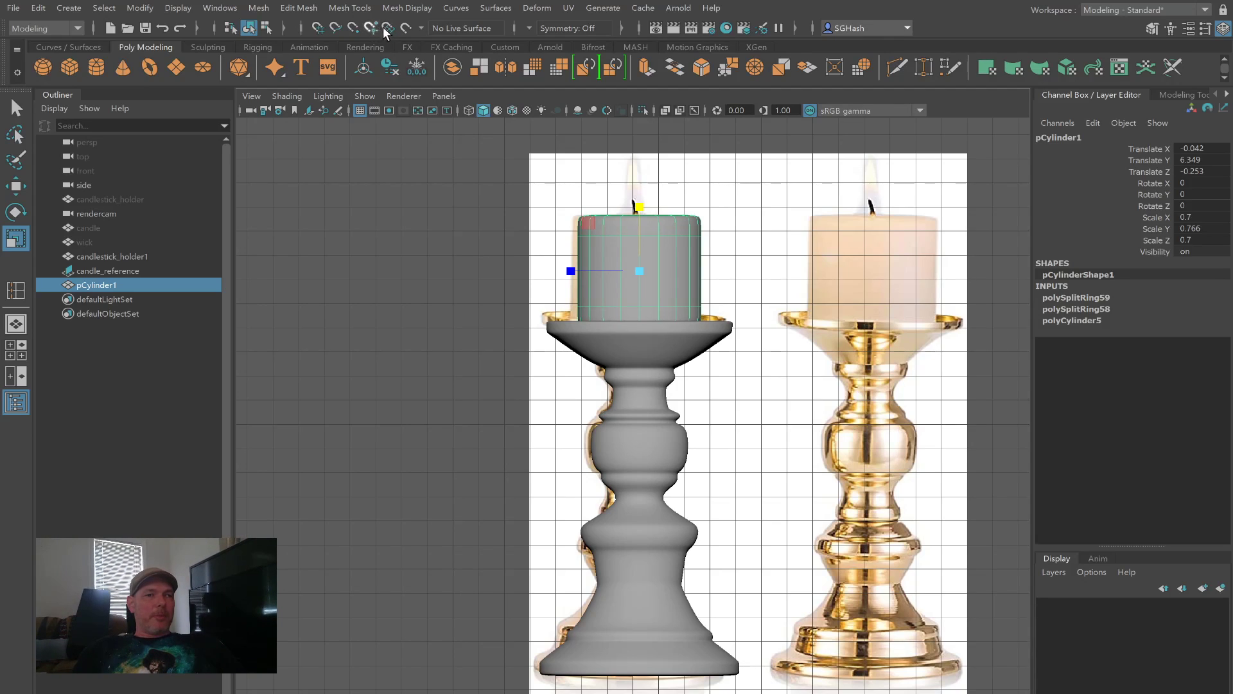
left_click(410, 418)
left_click(635, 275)
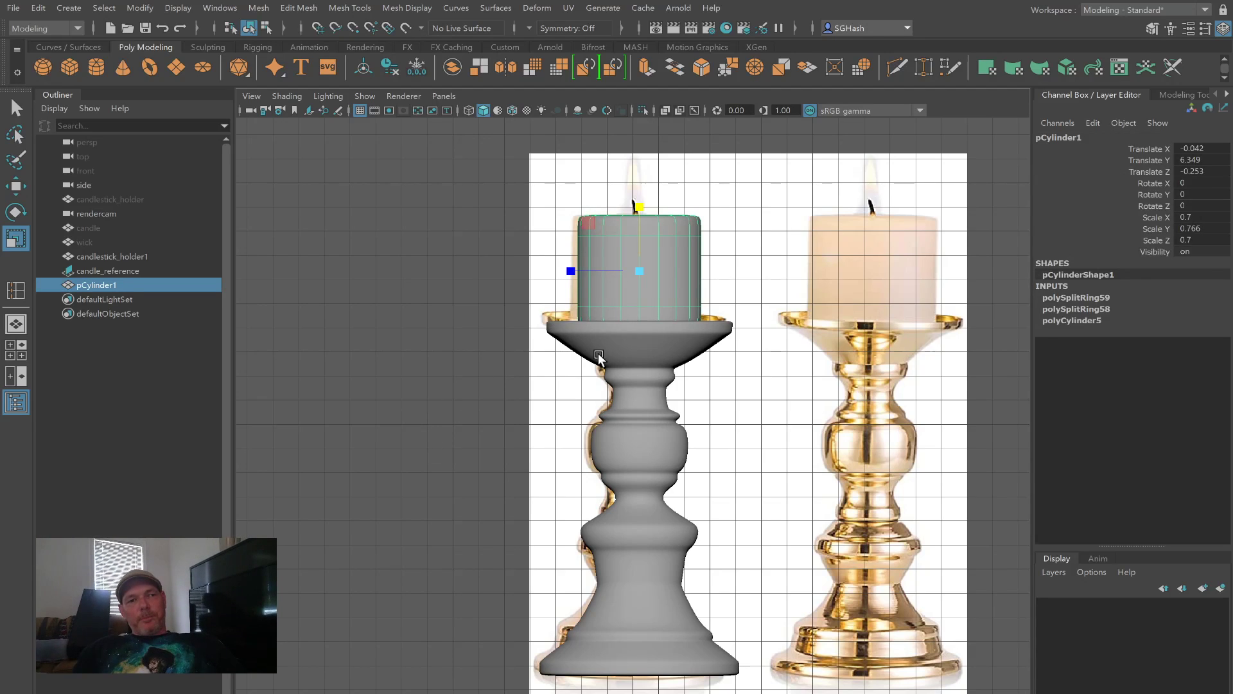
Step: Rename the pCylinder1 object as candle
double_click(114, 287)
type("candl")
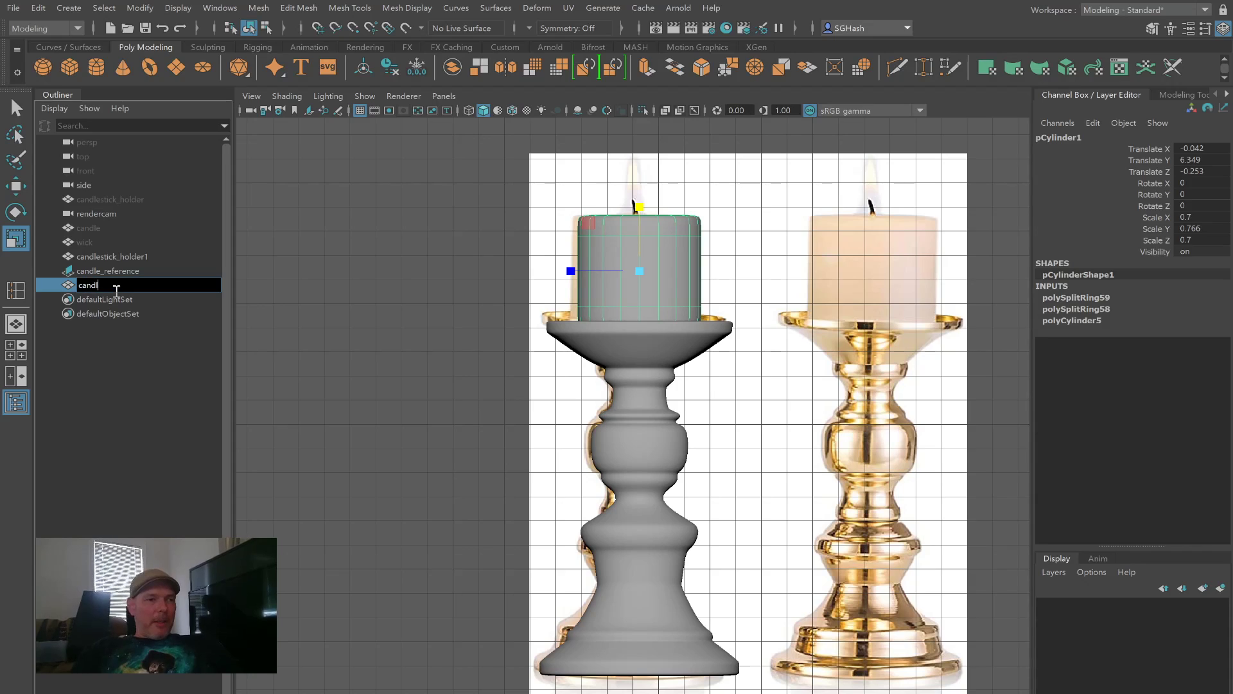
type("e")
key("Return")
Step: Turn off smooth preview on the candle and select its top edge loop
left_click(613, 411)
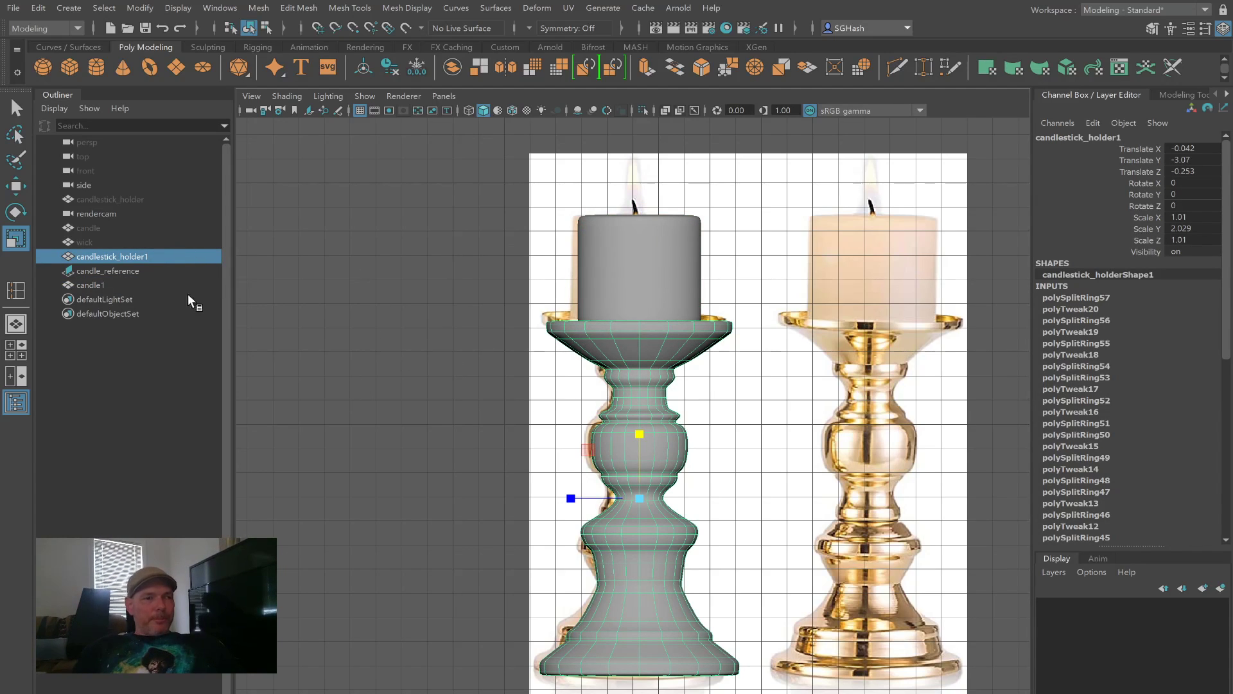
left_click(612, 266)
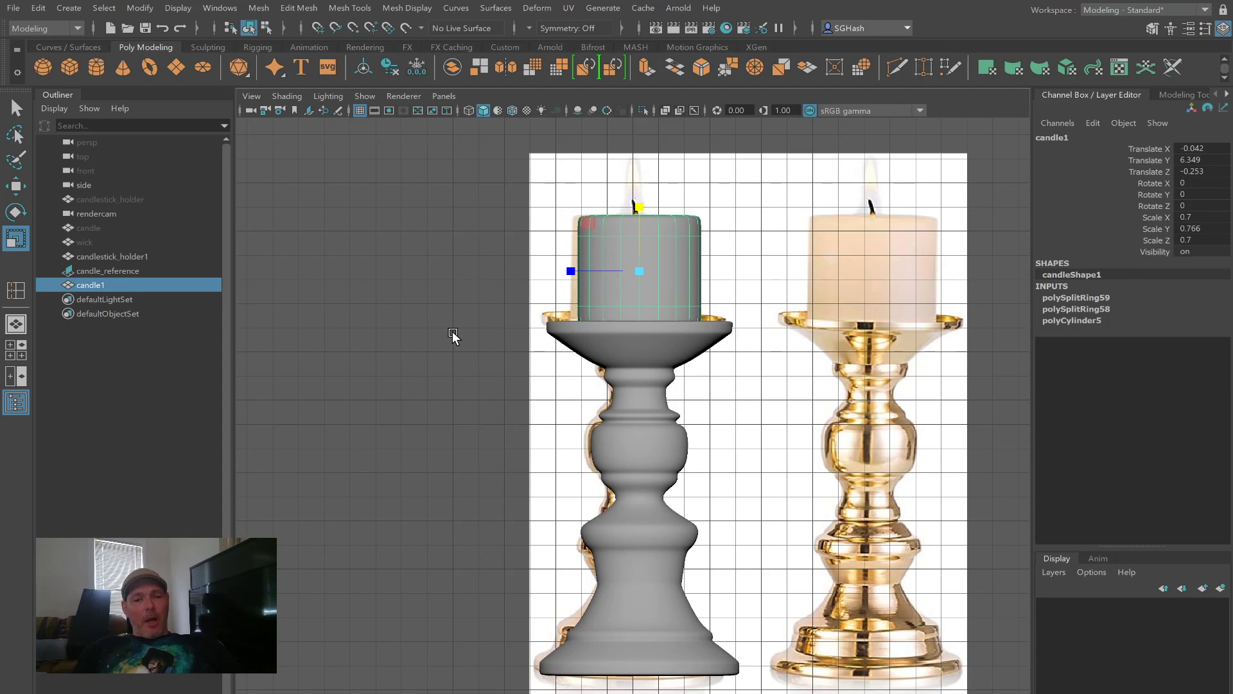
key("1")
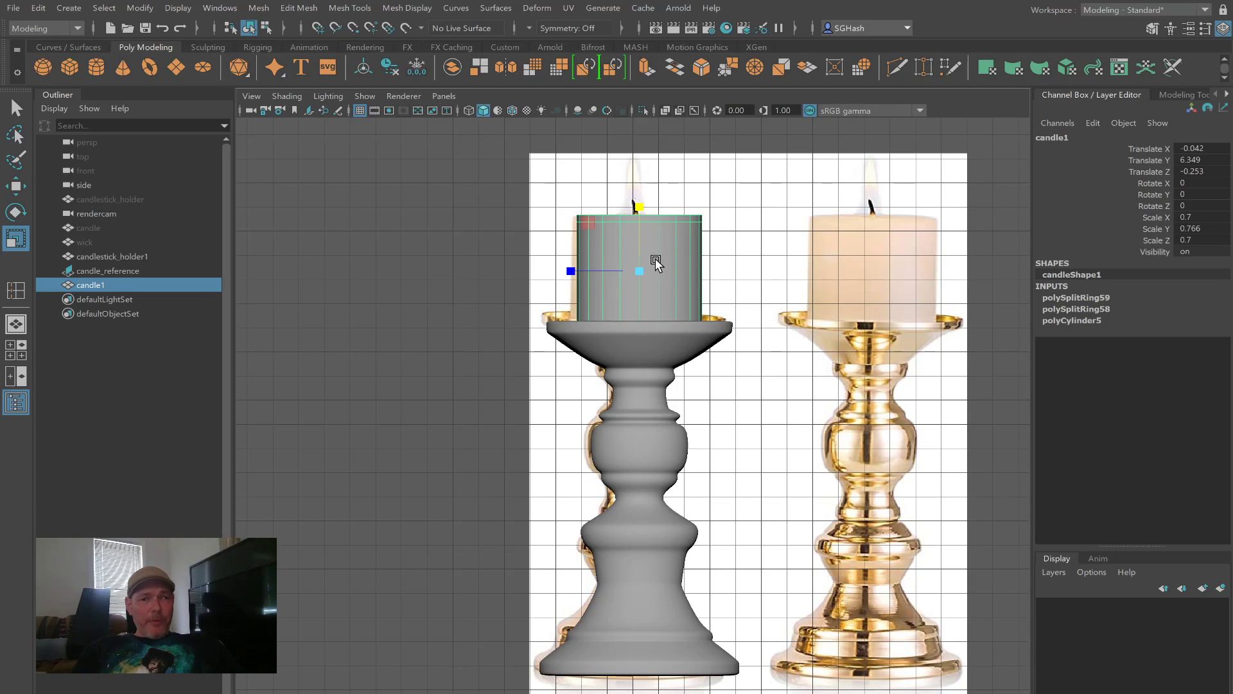
key("F10")
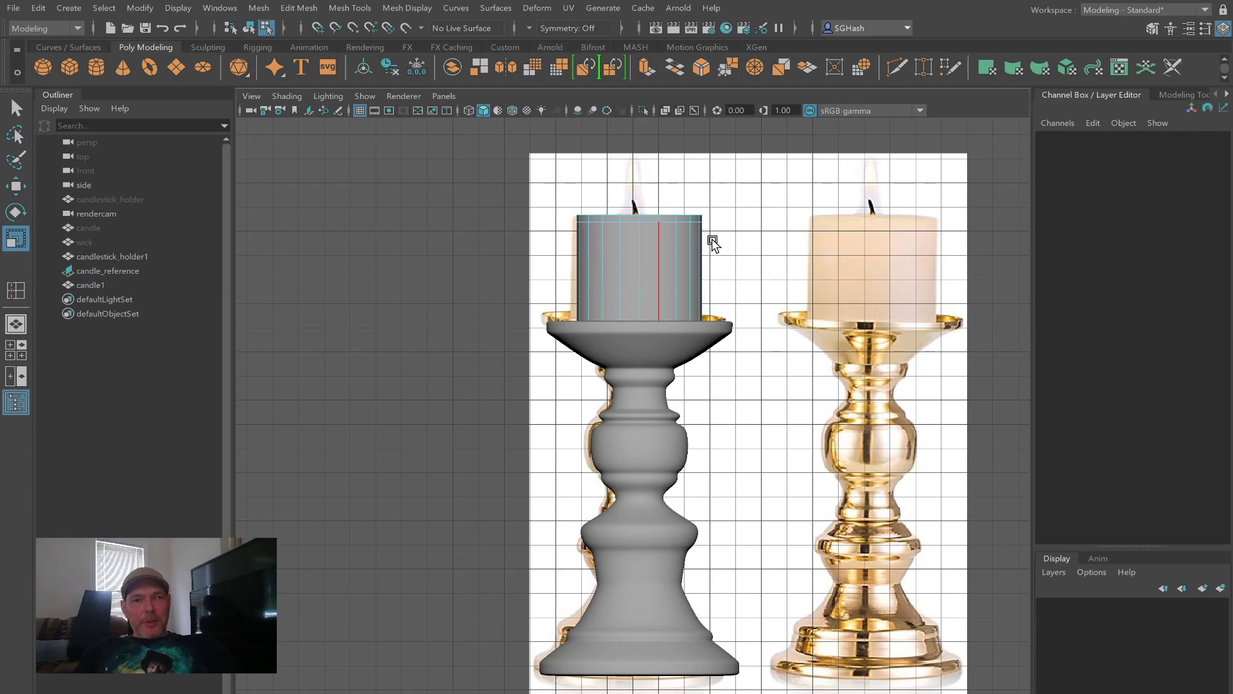
left_click(657, 215)
double_click(656, 214)
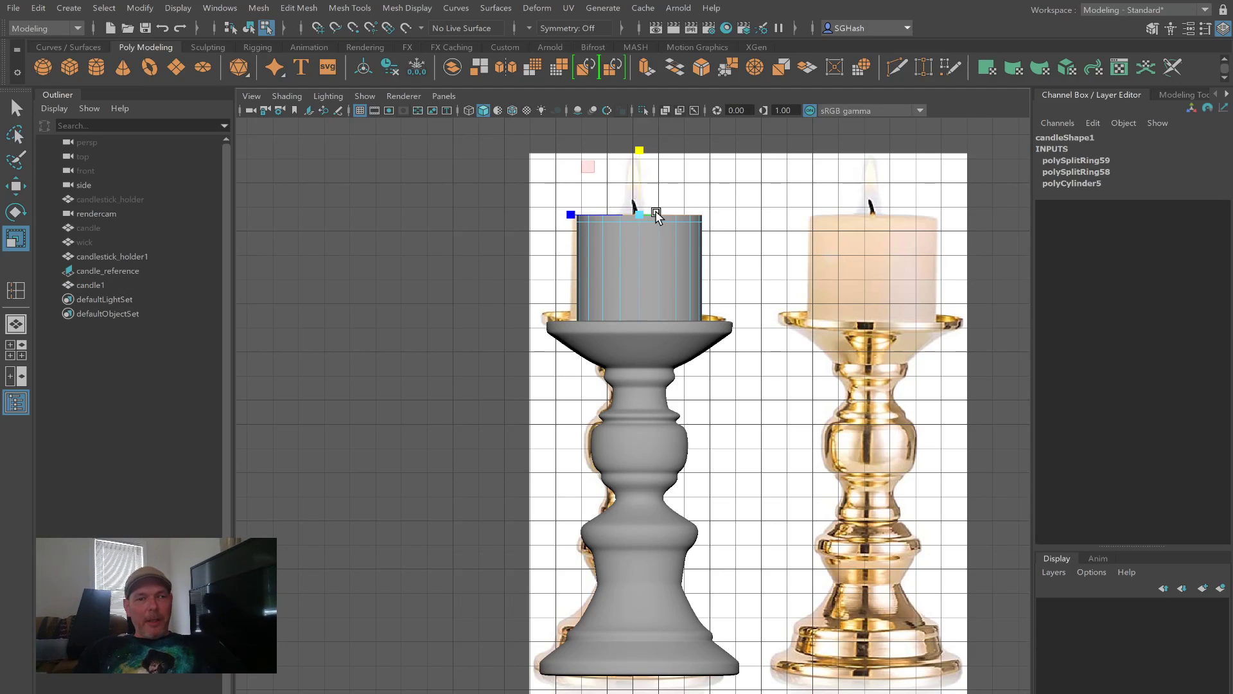
Step: Taper the candle by scaling its top edge loop inward with a reduced soft-selection falloff, and turn smooth preview back on
key("q")
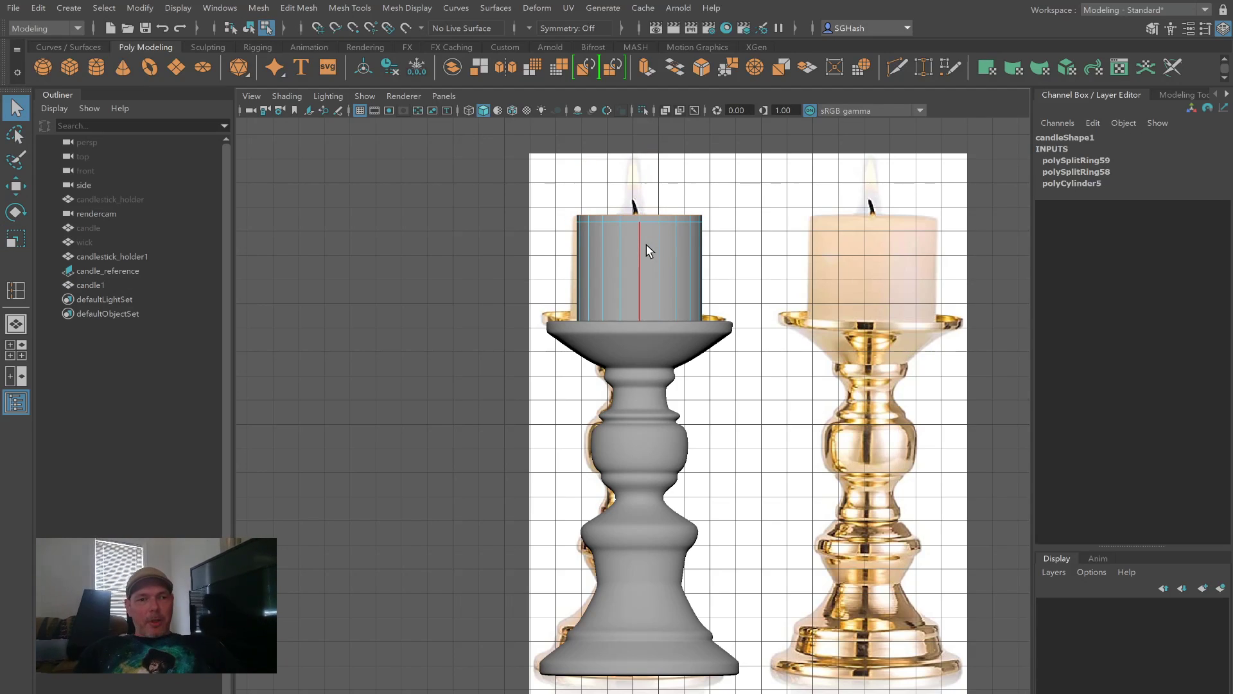
key("b")
left_click_drag(700, 257, 627, 253)
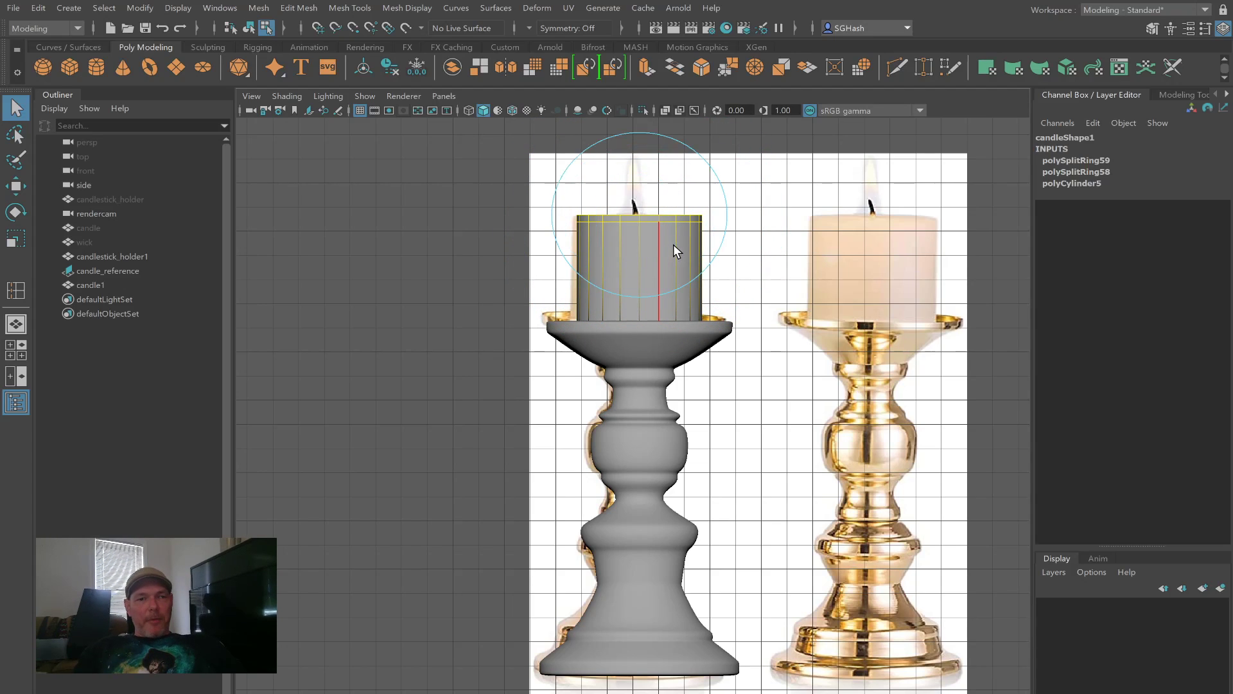
key("r")
mouse_move(639, 214)
left_mouse_down()
mouse_move(600, 217)
mouse_move(696, 215)
mouse_move(635, 210)
left_mouse_up()
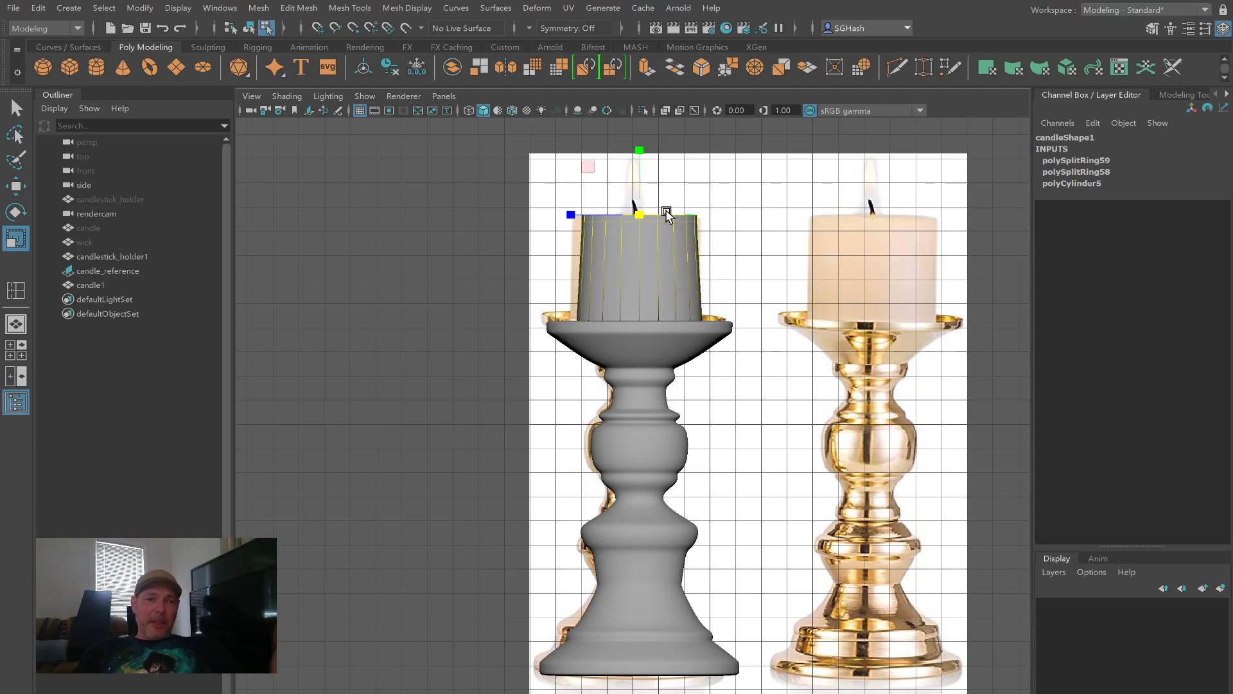
mouse_move(640, 214)
left_mouse_down()
mouse_move(616, 204)
mouse_move(680, 206)
mouse_move(625, 204)
mouse_move(642, 205)
mouse_move(634, 213)
left_mouse_up()
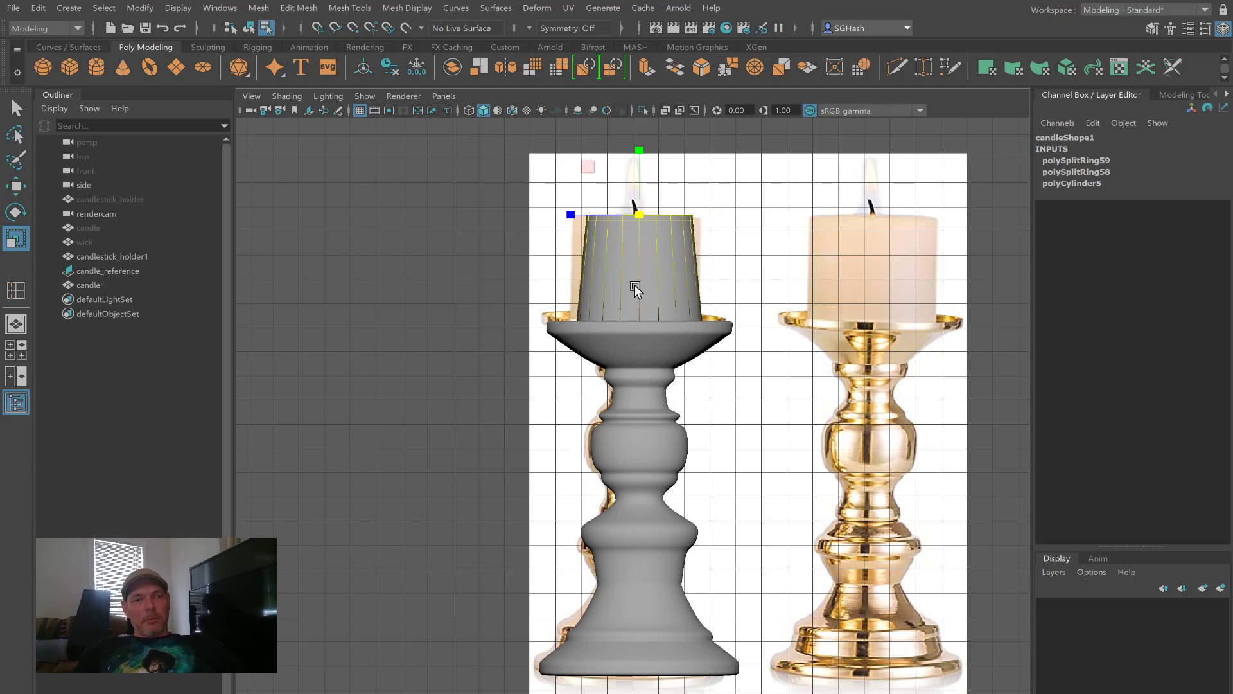
key("3")
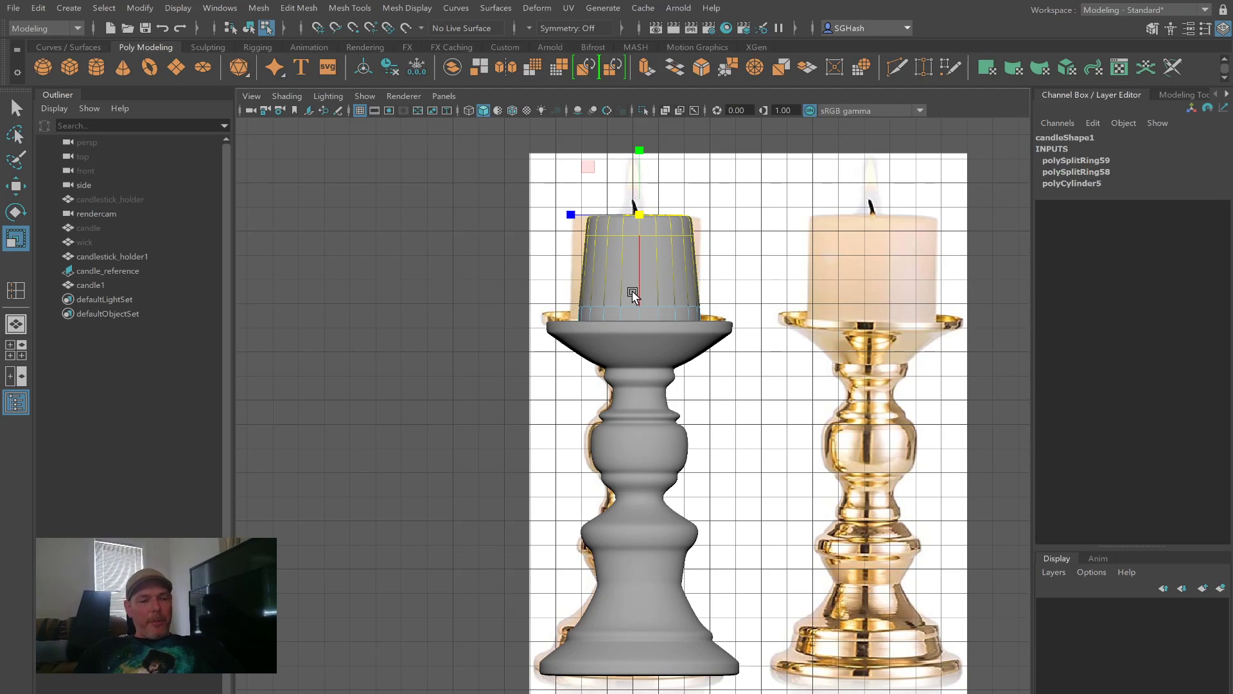
Step: Return to object mode with nothing selected and show the four-view layout
key("q")
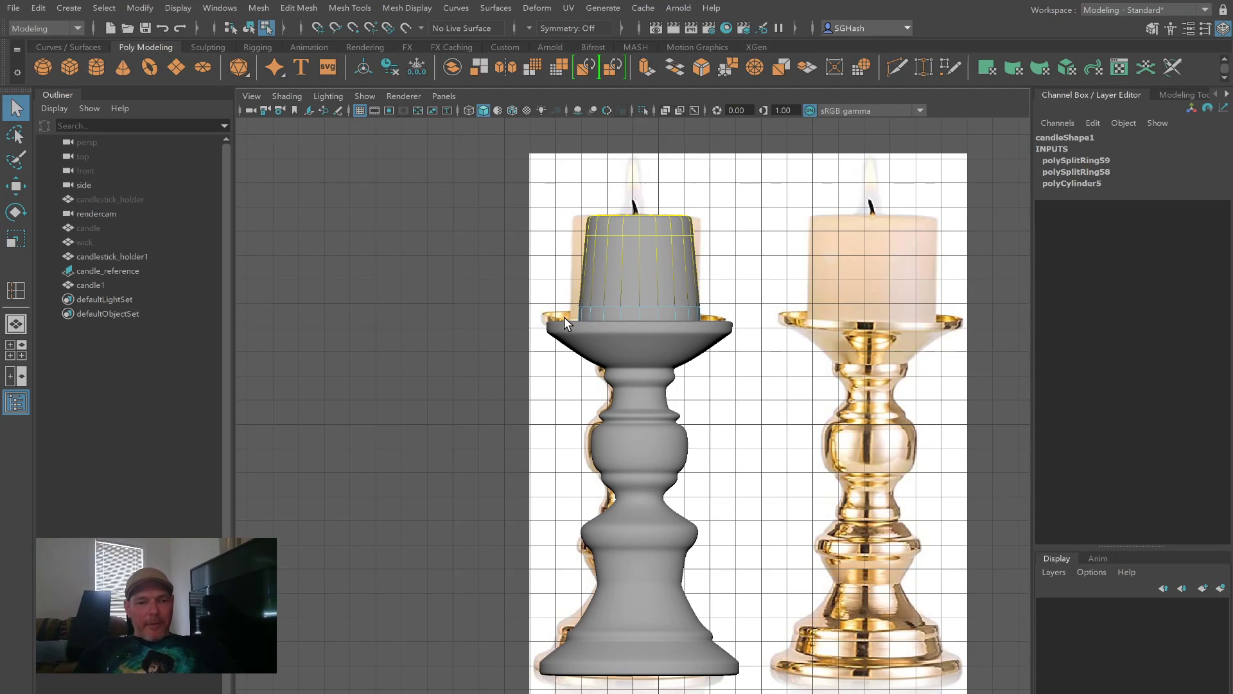
key("F8")
left_click(532, 313)
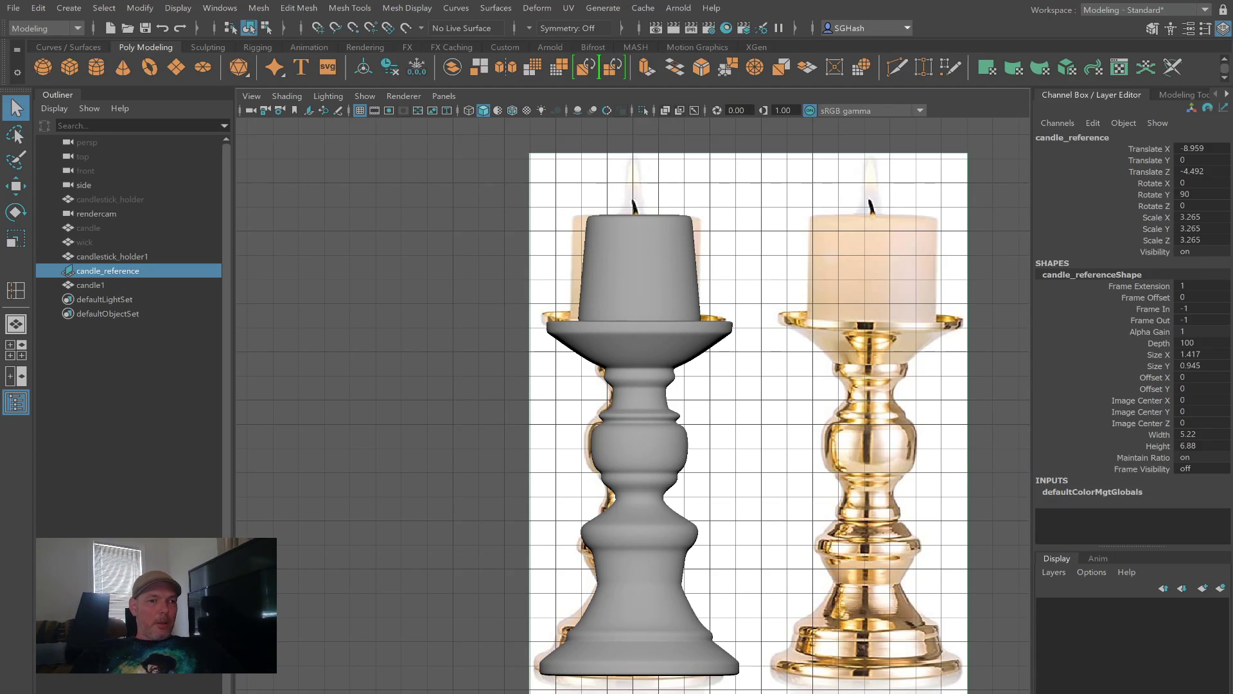
left_click(340, 443)
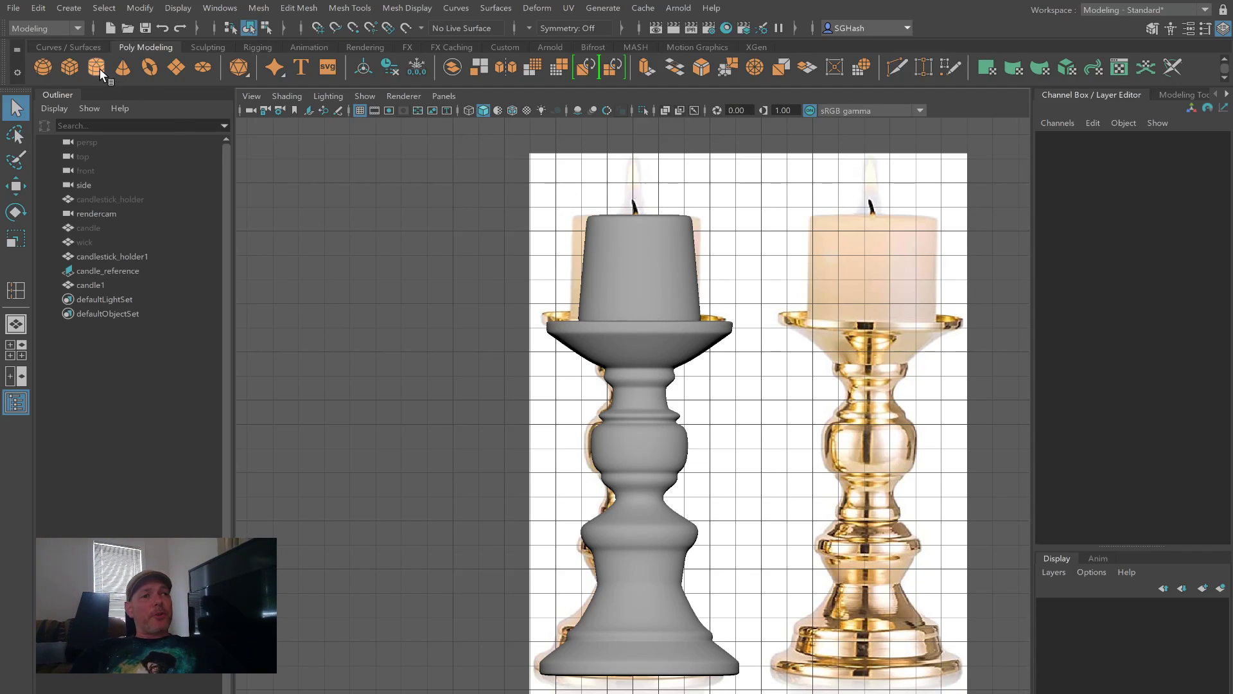
key("space")
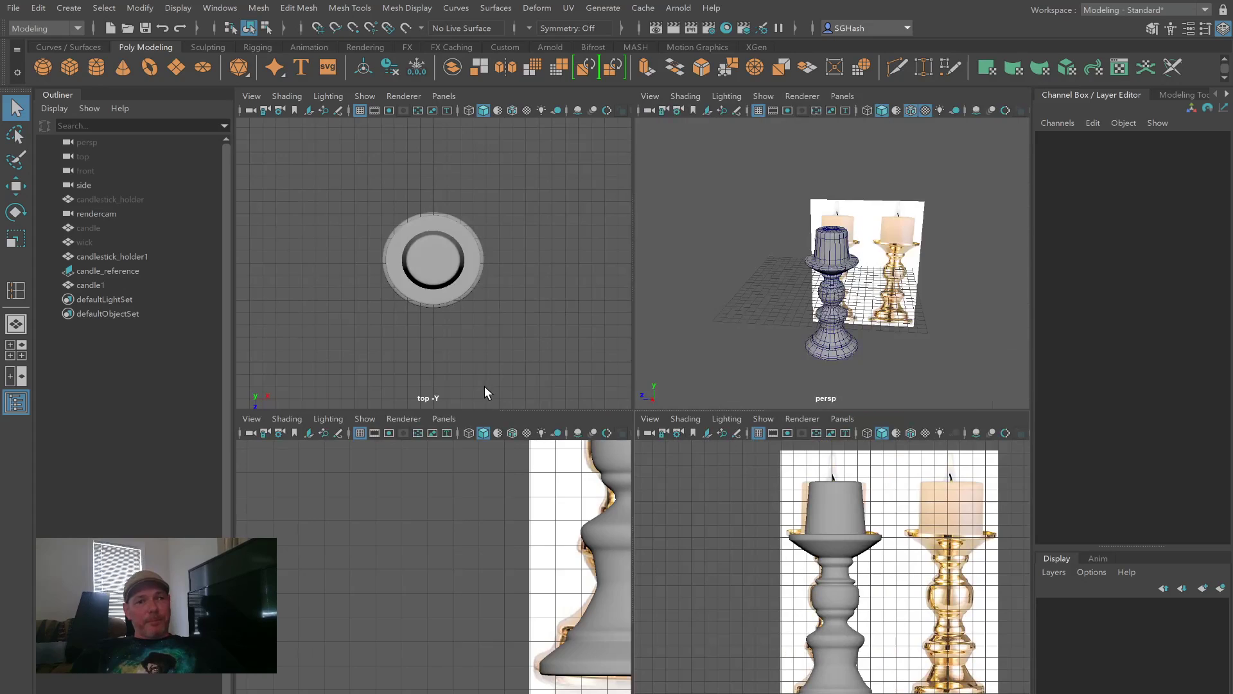
left_click(97, 66)
mouse_move(758, 299)
left_mouse_down()
mouse_move(774, 316)
mouse_move(759, 283)
mouse_move(759, 306)
left_mouse_up()
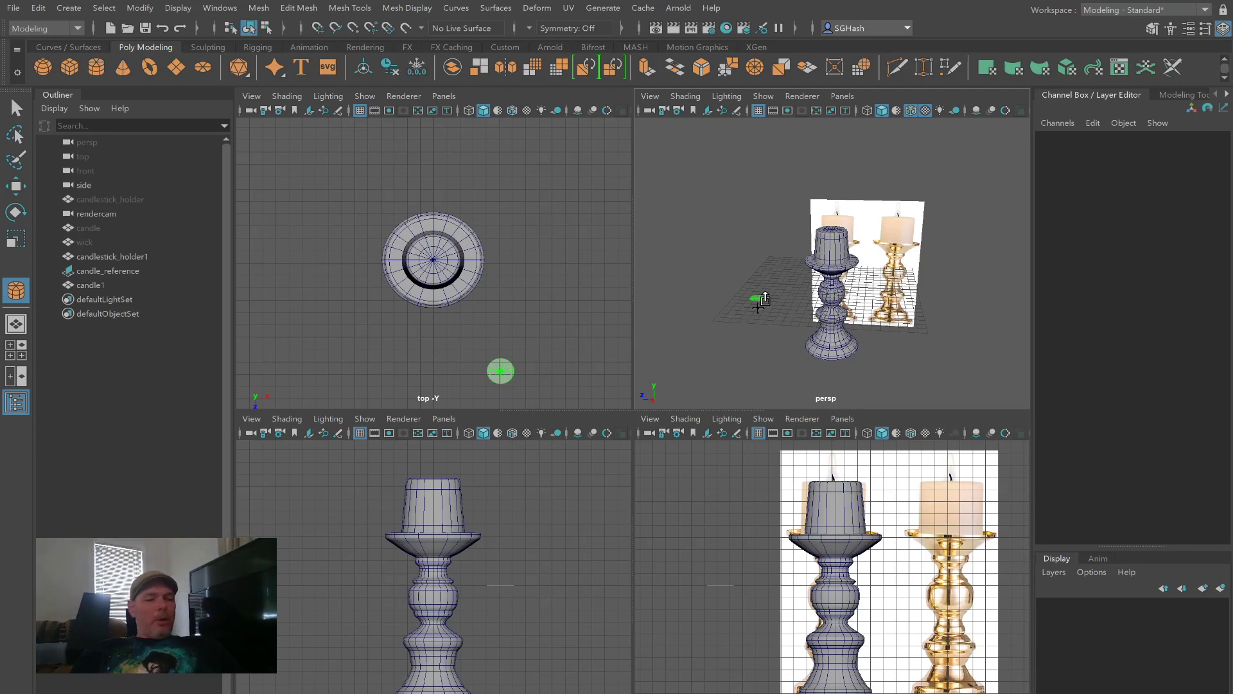
left_click(758, 307)
key("Delete")
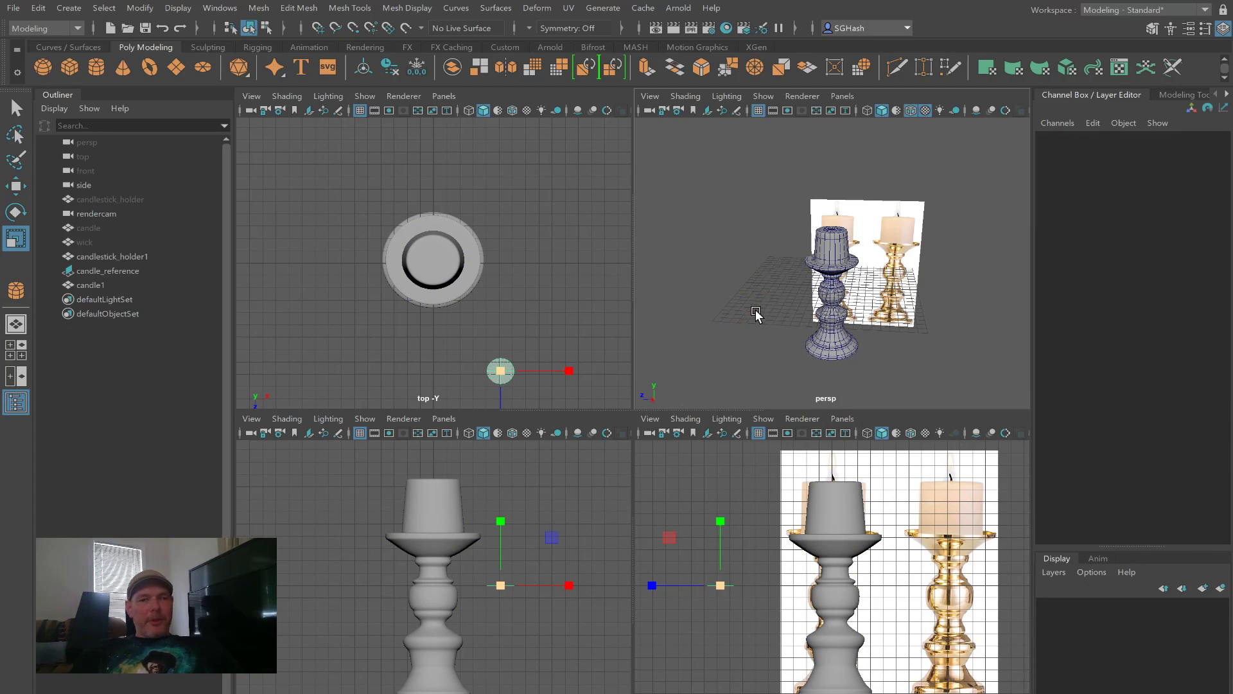
Step: Create a cylinder beside the candlestick with radius about 1.43 and height about 4.11, and scale it uniformly to about 0.45
key("y")
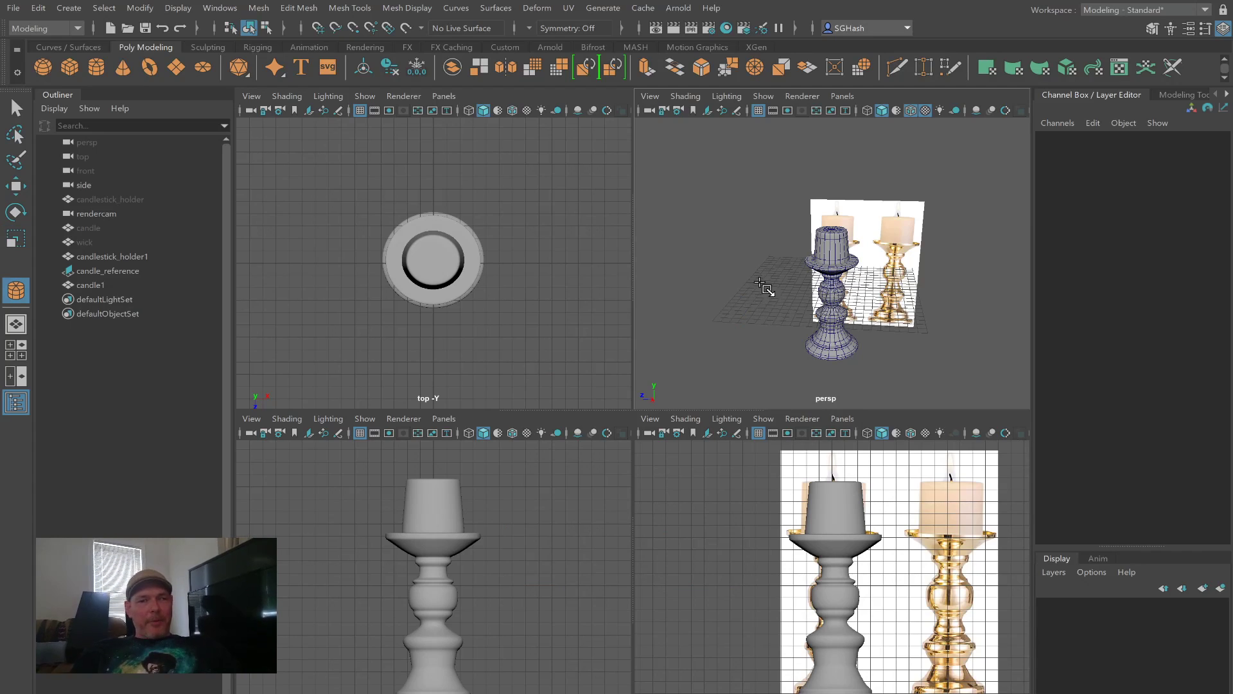
left_click_drag(760, 282, 764, 273)
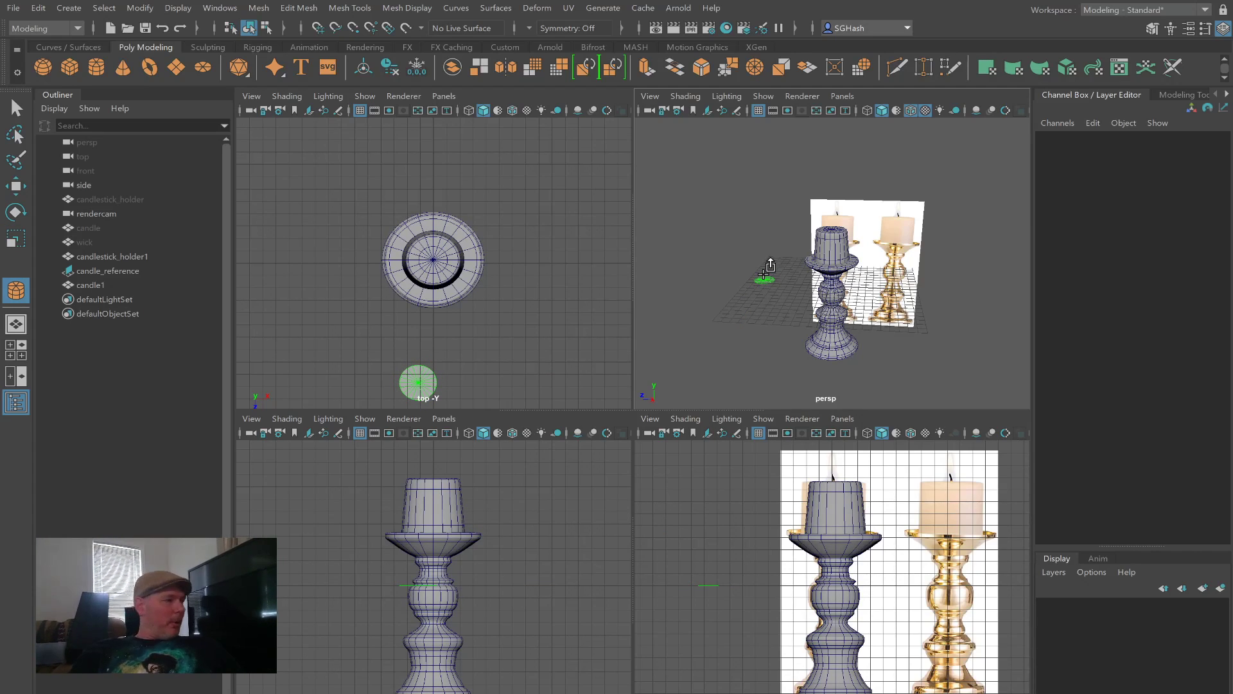
left_click_drag(758, 284, 753, 260)
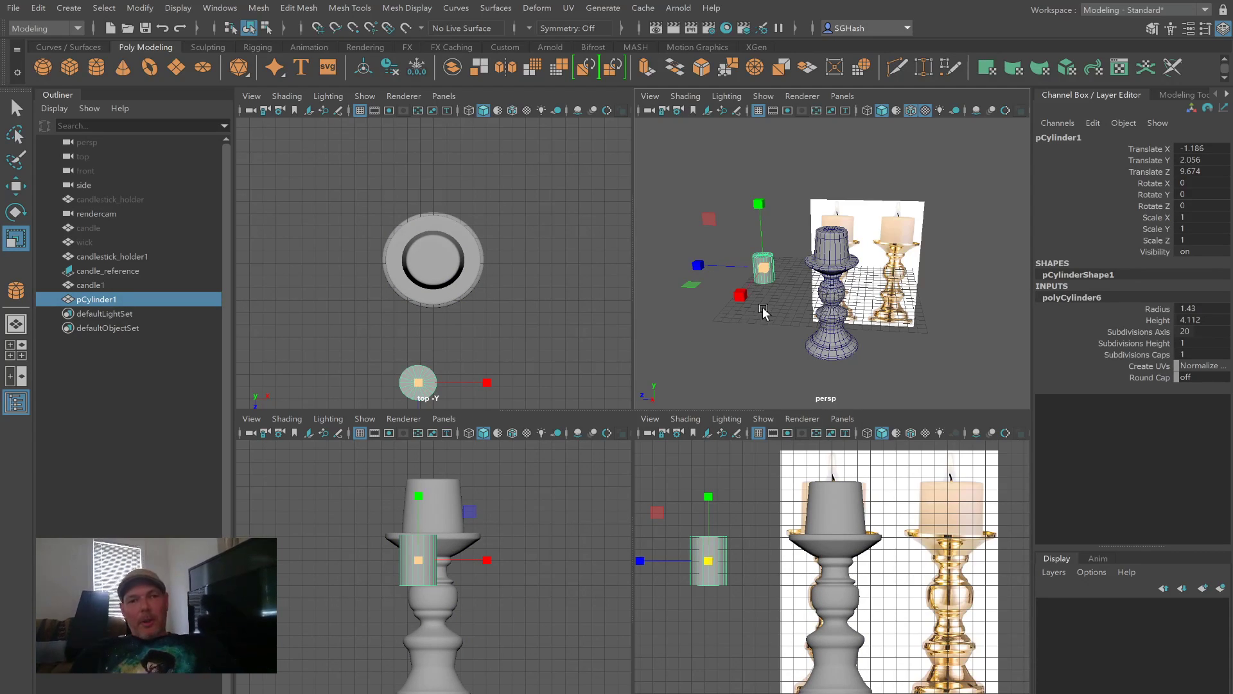
left_click(766, 270)
left_click_drag(765, 270, 757, 273)
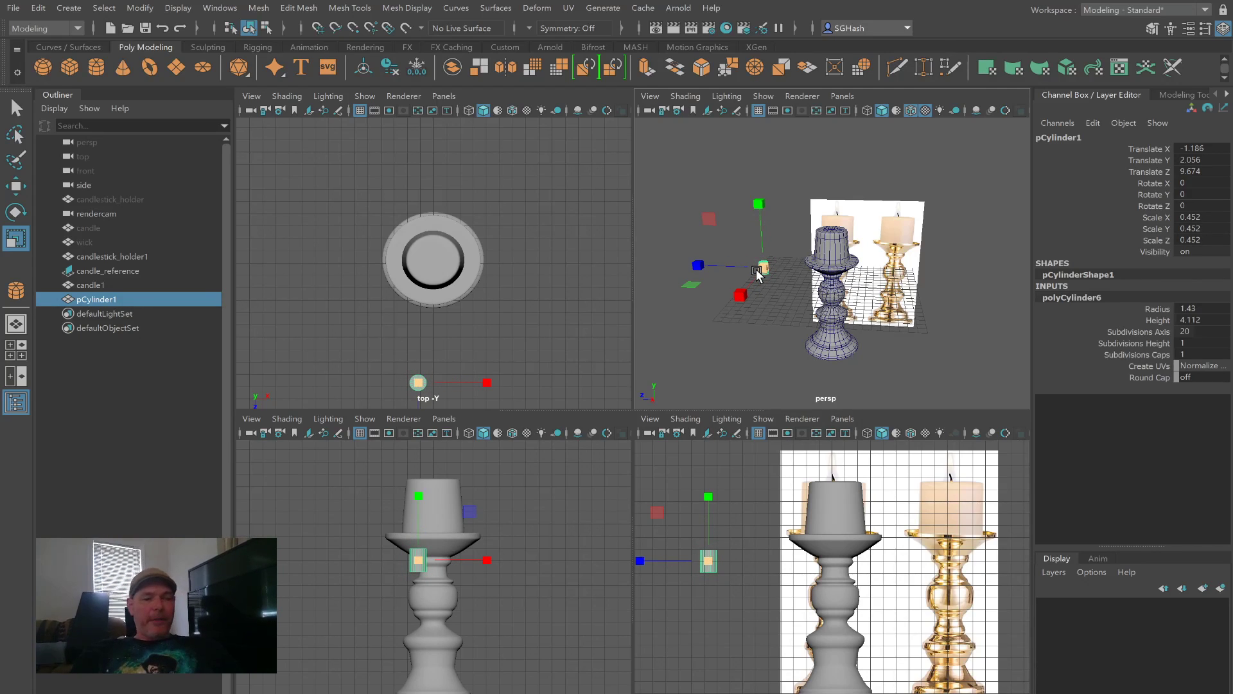
Step: Scale the new cylinder into a thin wick, about 0.132 in X and Z and 0.284 in Y
key("f")
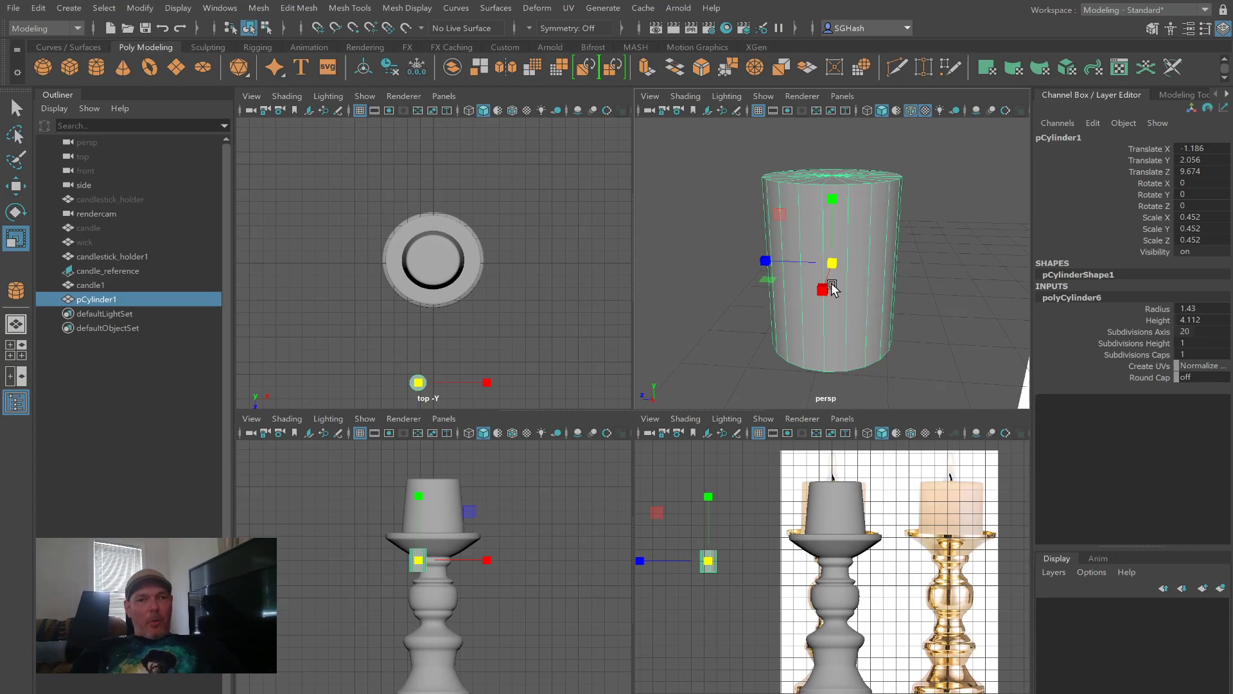
scroll(833, 289, "down", 5)
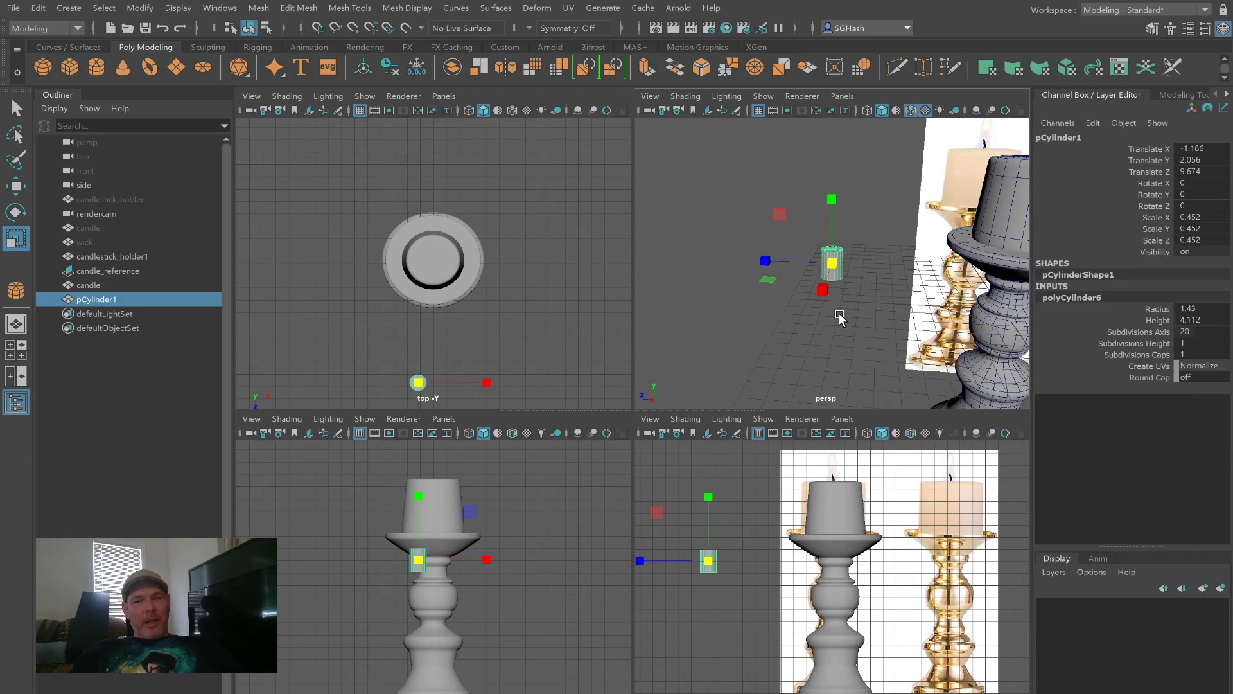
key("space")
scroll(774, 300, "up", 2)
left_click_drag(774, 301, 803, 397, "alt")
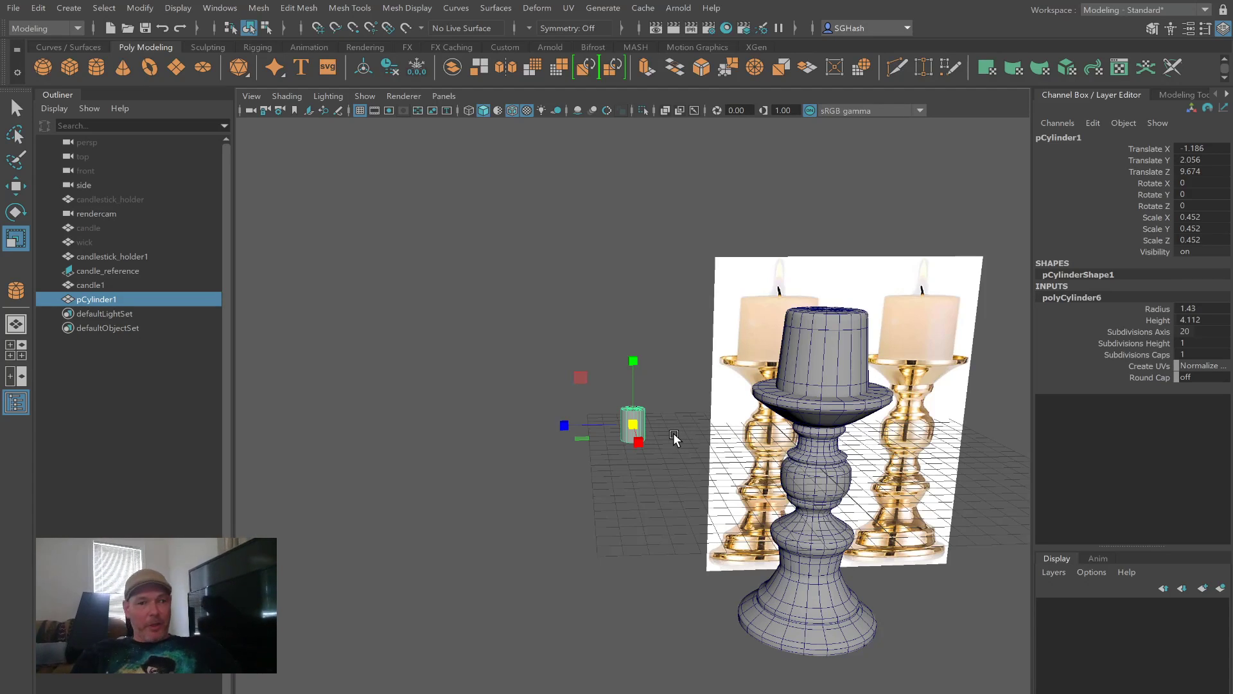
left_click_drag(632, 424, 621, 422)
left_click_drag(632, 352, 632, 324)
left_click_drag(633, 424, 622, 427)
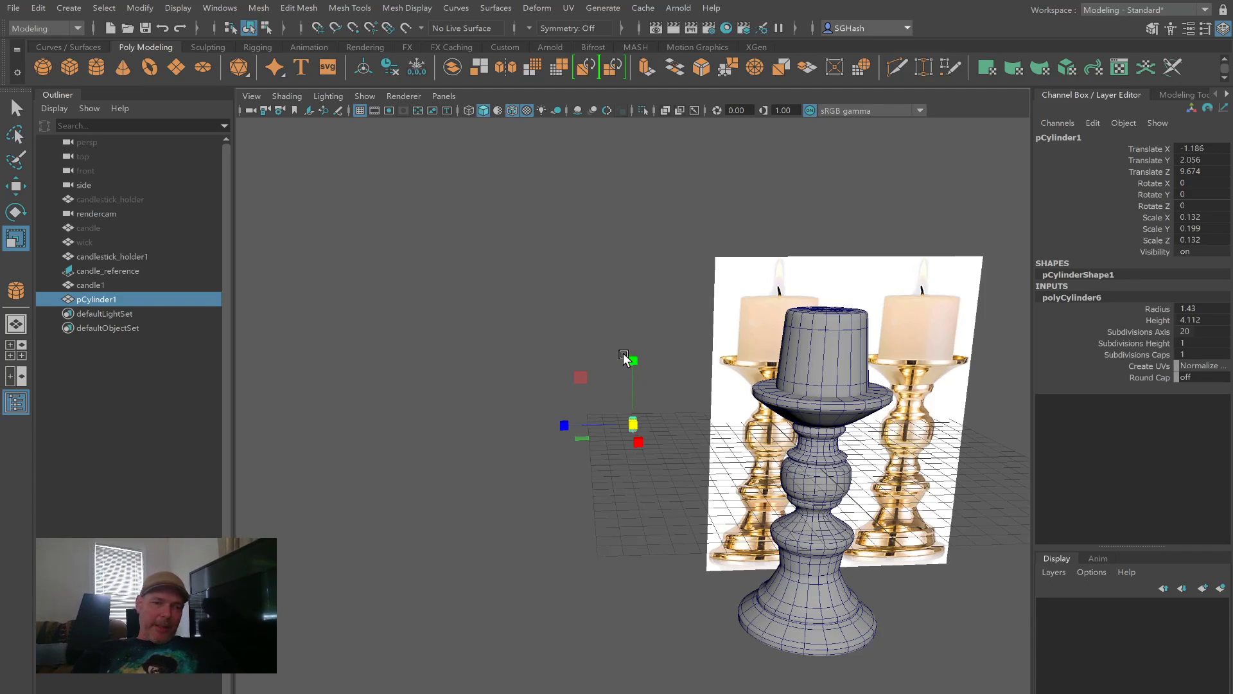
left_click_drag(633, 358, 630, 327)
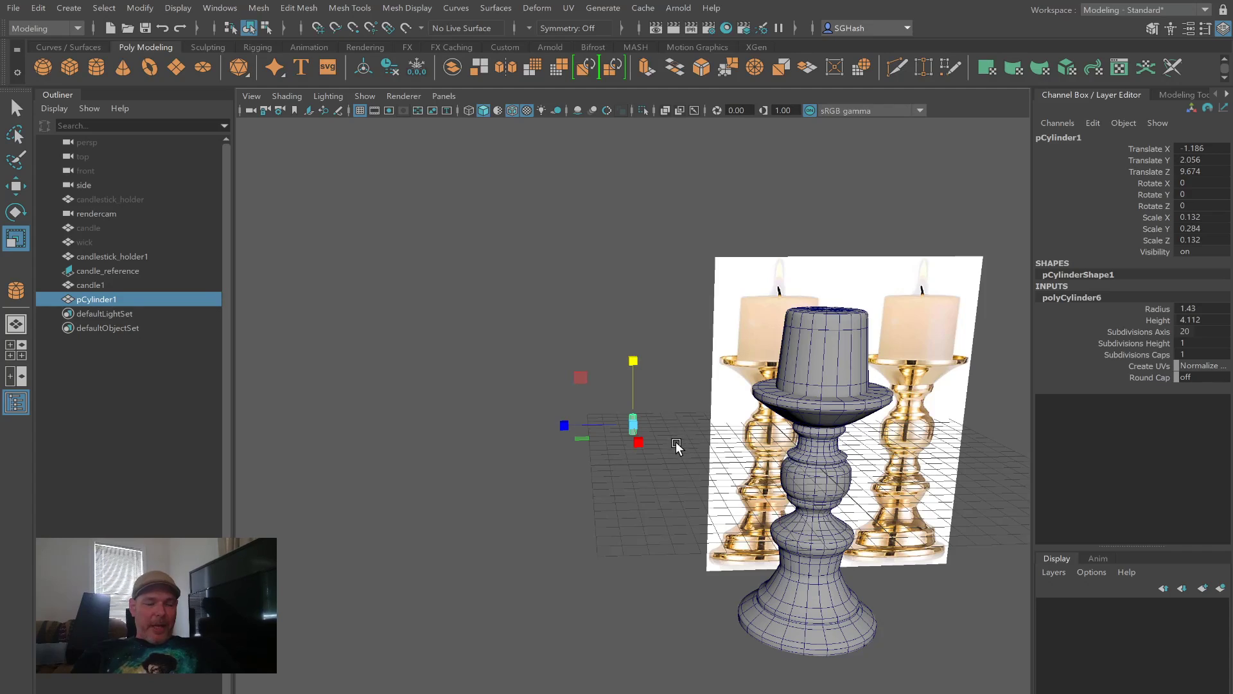
Step: Snap the wick cylinder to the centre vertex of the candle's top and raise it to about Translate Y 9.11
left_click_drag(715, 436, 661, 433, "alt")
key("w")
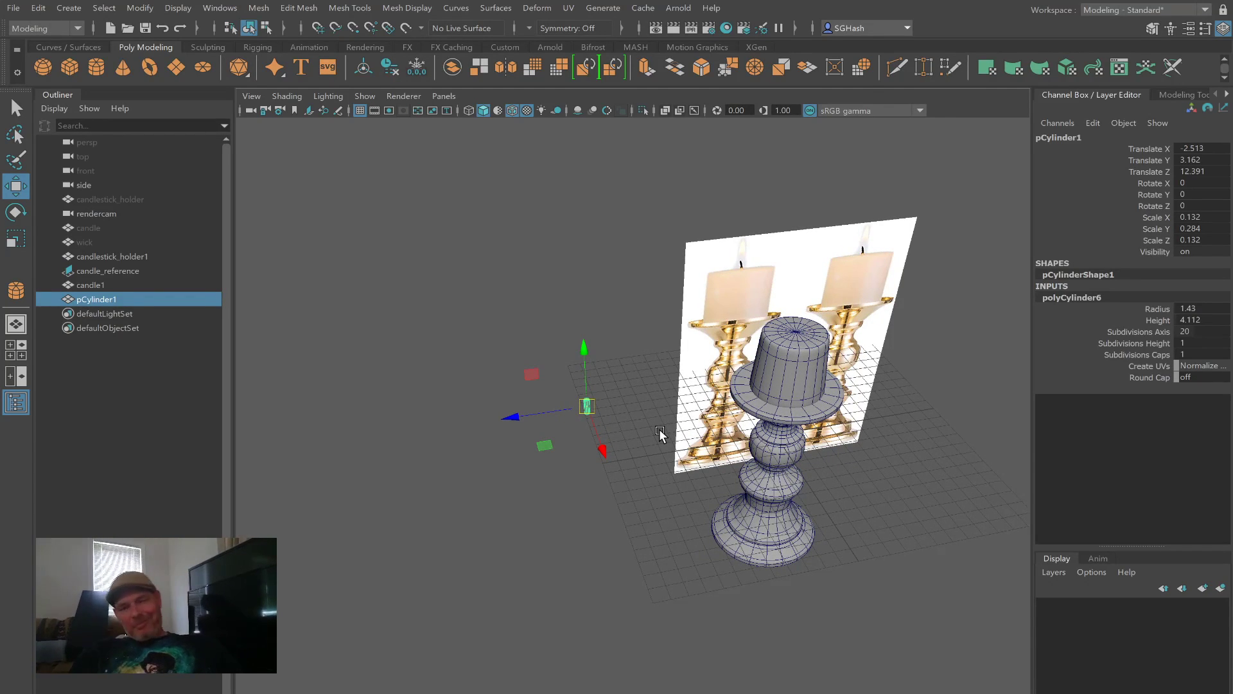
key("v")
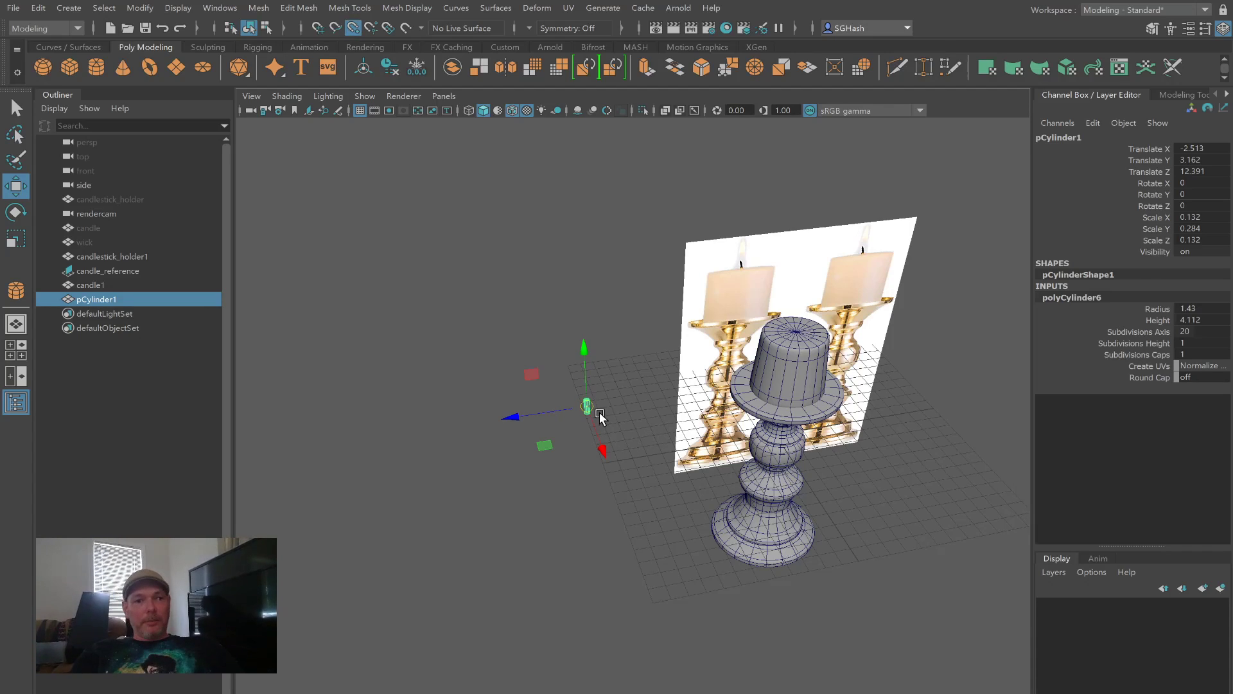
left_click_drag(587, 406, 796, 331)
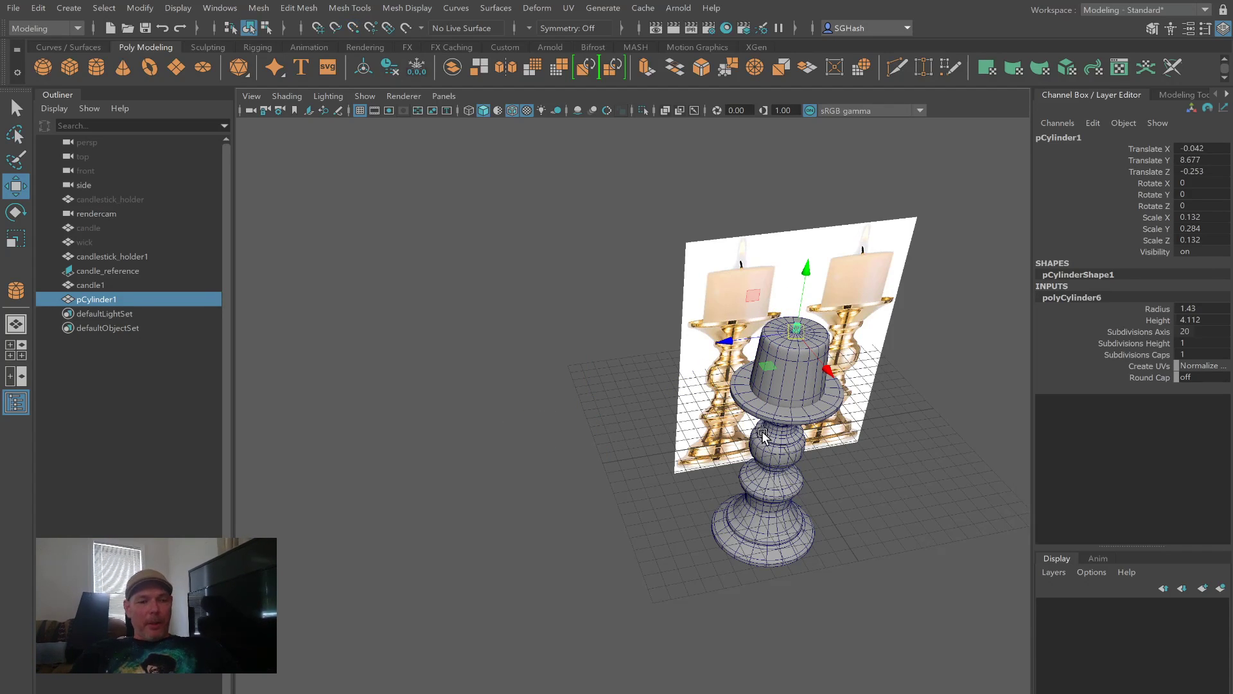
key("f")
right_click_drag(804, 473, 741, 556, "alt")
mouse_move(741, 556)
left_mouse_down("alt")
mouse_move(716, 551)
mouse_move(754, 578)
mouse_move(733, 563)
left_mouse_up("alt")
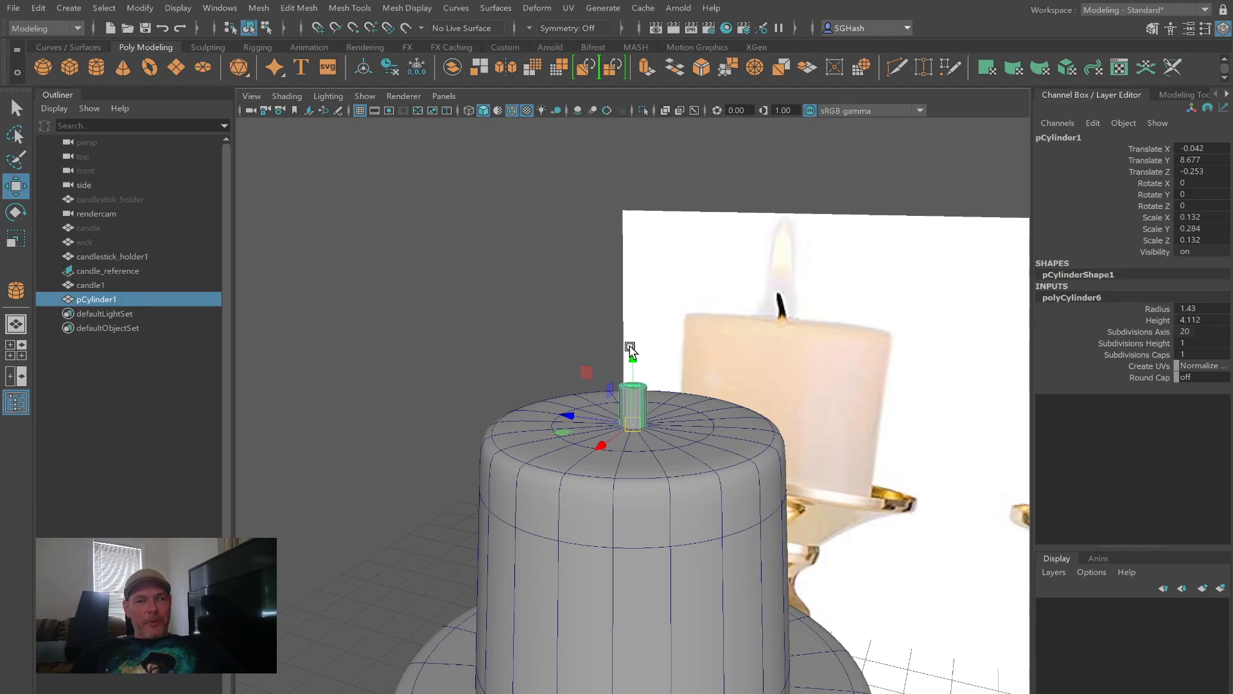
left_click_drag(630, 355, 621, 326)
left_click_drag(635, 418, 746, 432, "alt")
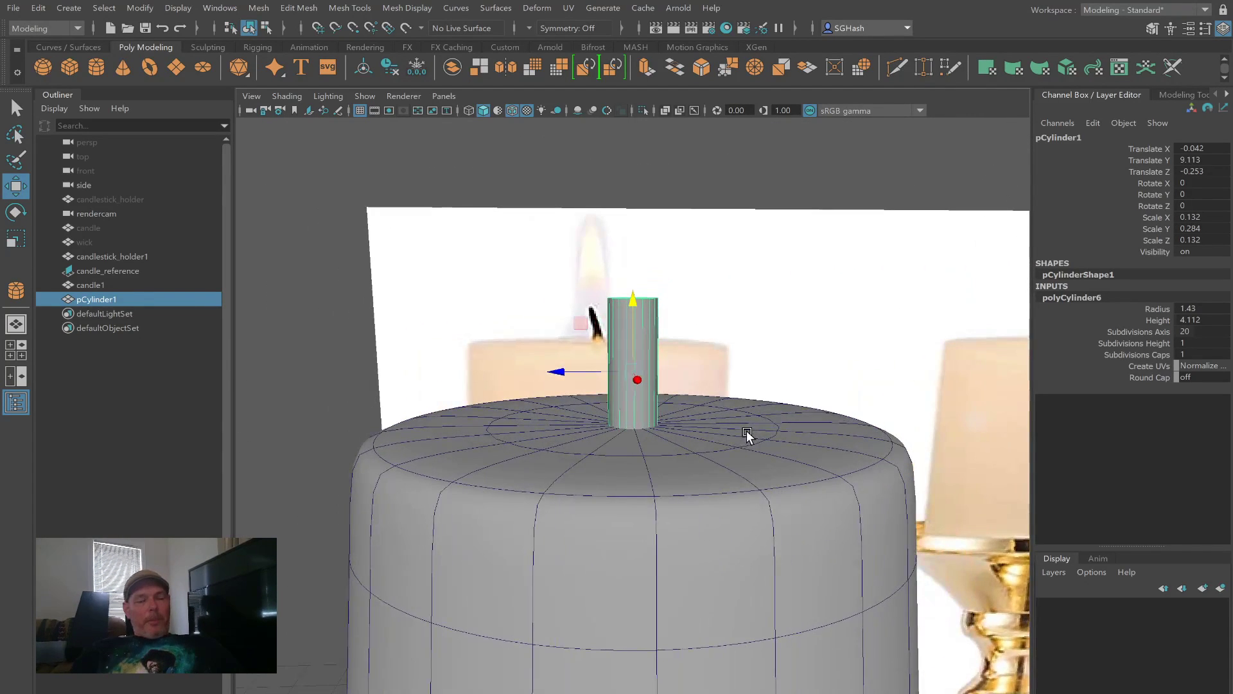
Step: Scale the wick to about 0.088 in X and Z and 0.189 in Y, and lower it to about Translate Y 9.04
left_click(746, 433)
key("r")
left_click(633, 389)
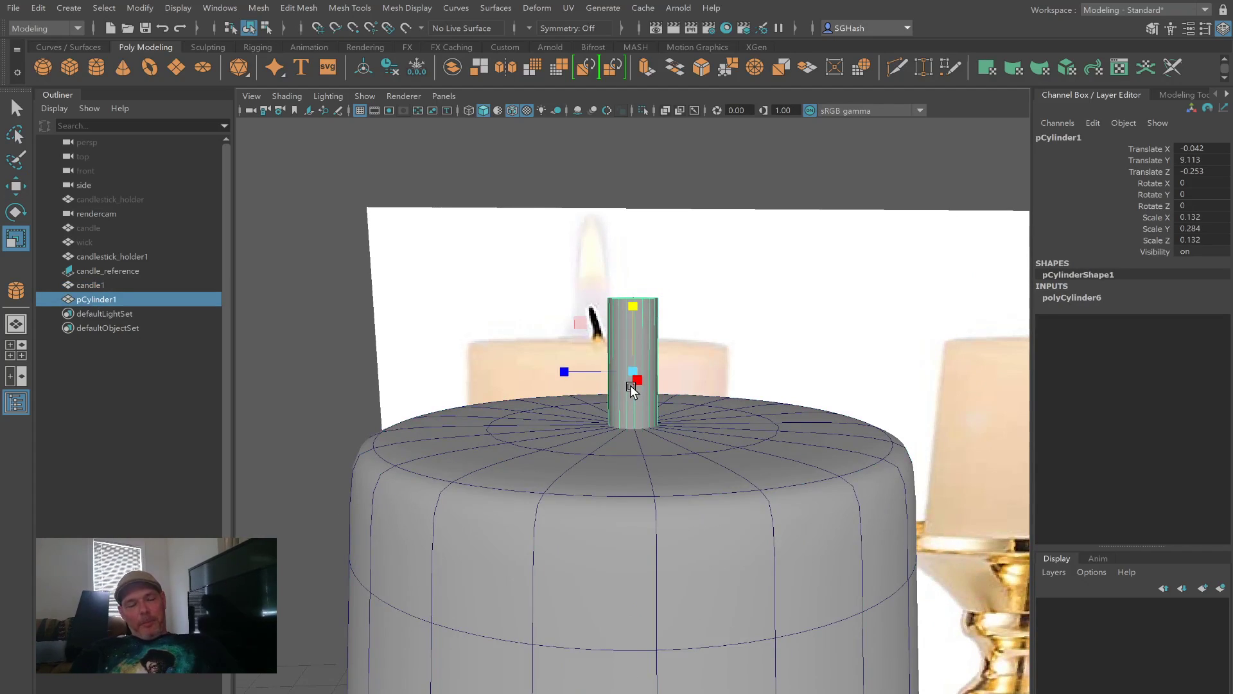
left_click_drag(629, 372, 603, 383)
key("w")
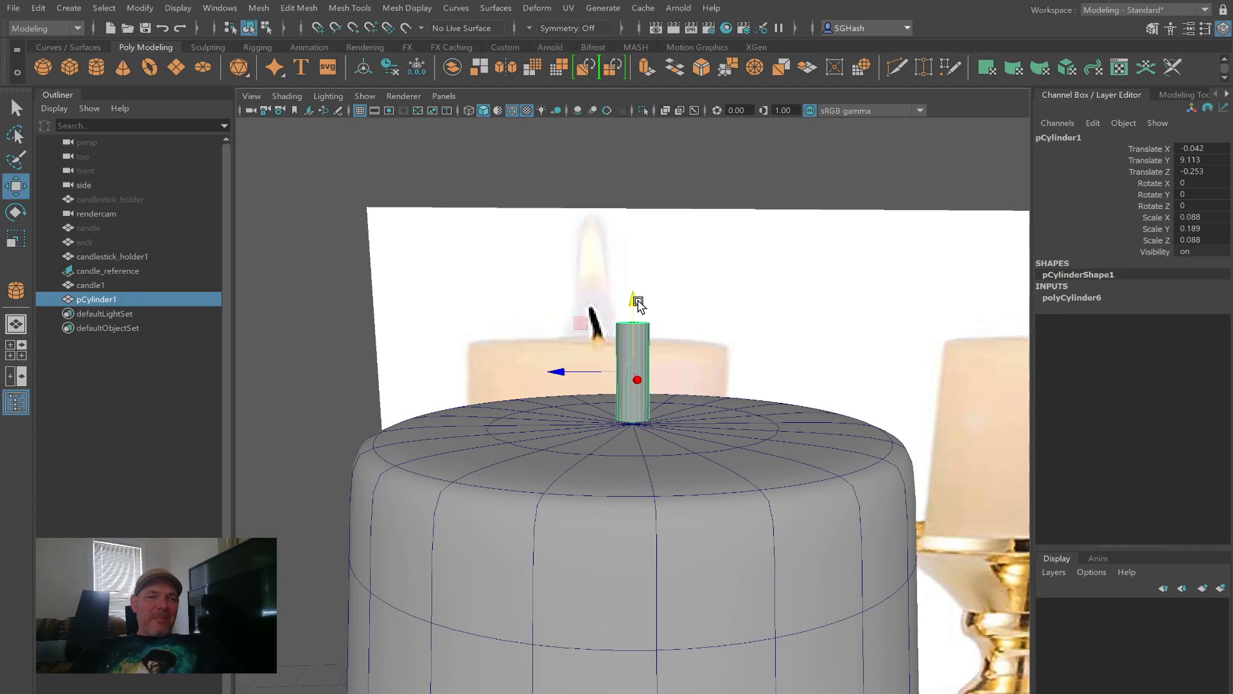
left_click_drag(633, 308, 634, 318)
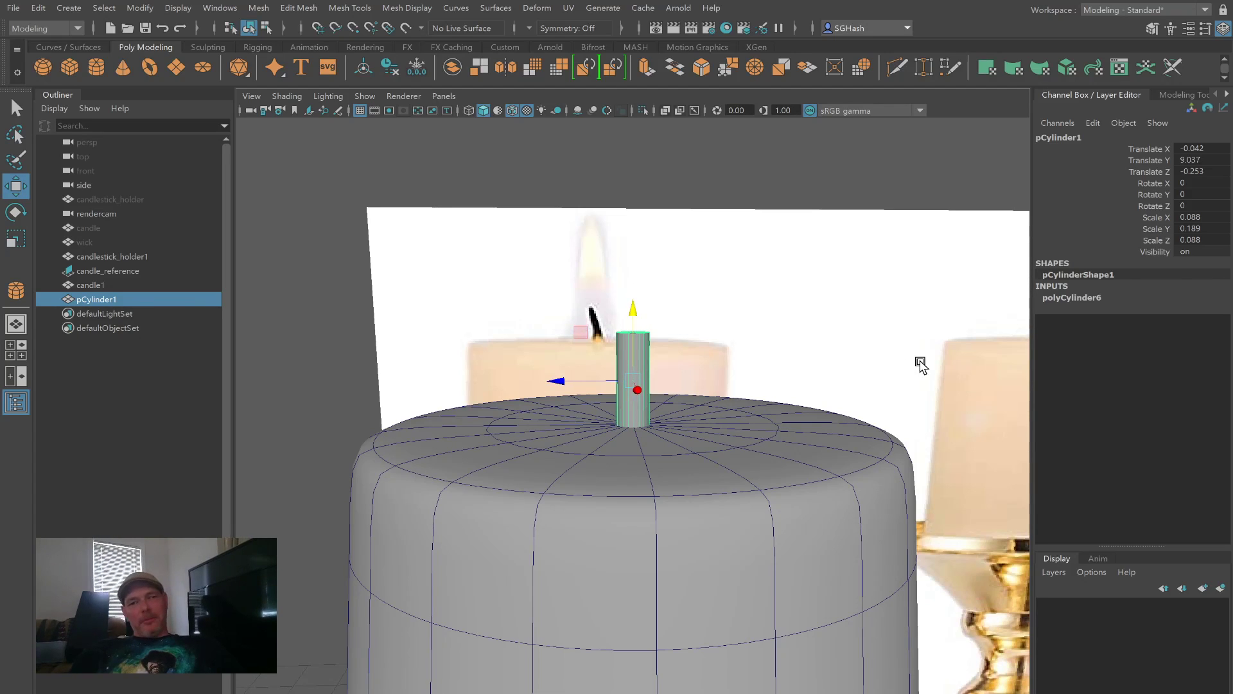
Step: Set the wick cylinder's height subdivisions to 4 and cap subdivisions to 2
left_click(1079, 299)
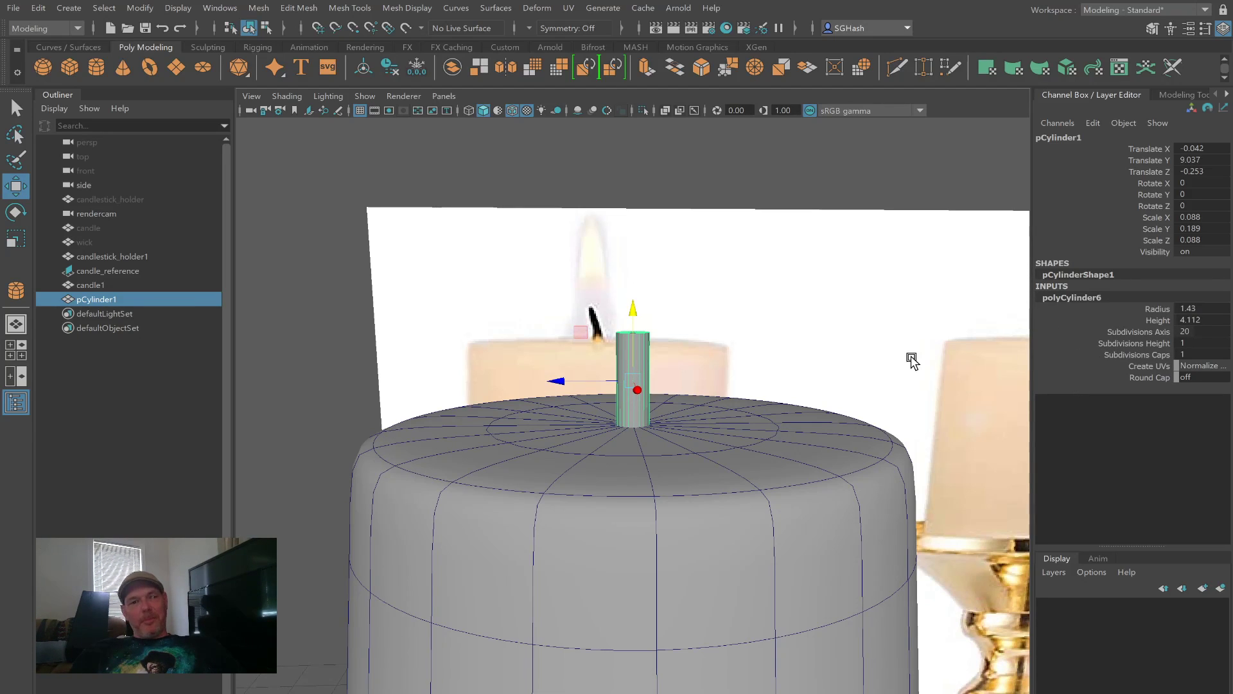
left_click_drag(767, 394, 788, 397, "alt")
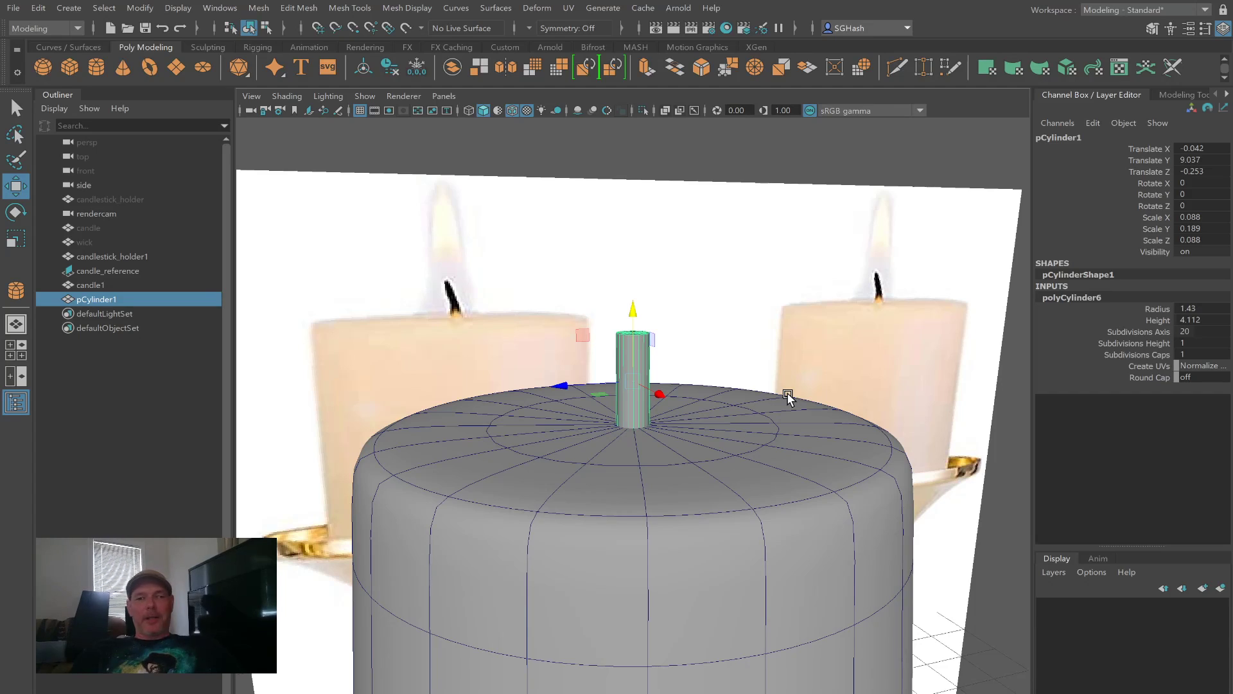
double_click(1192, 343)
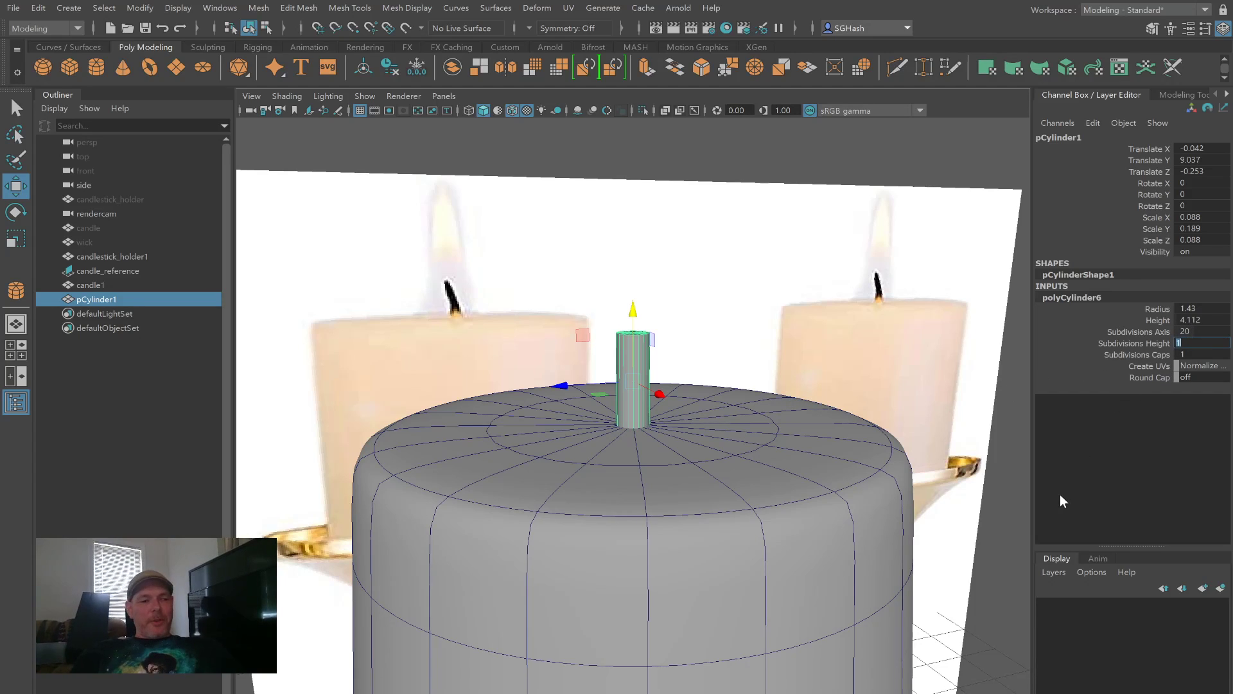
type("4")
key("Return")
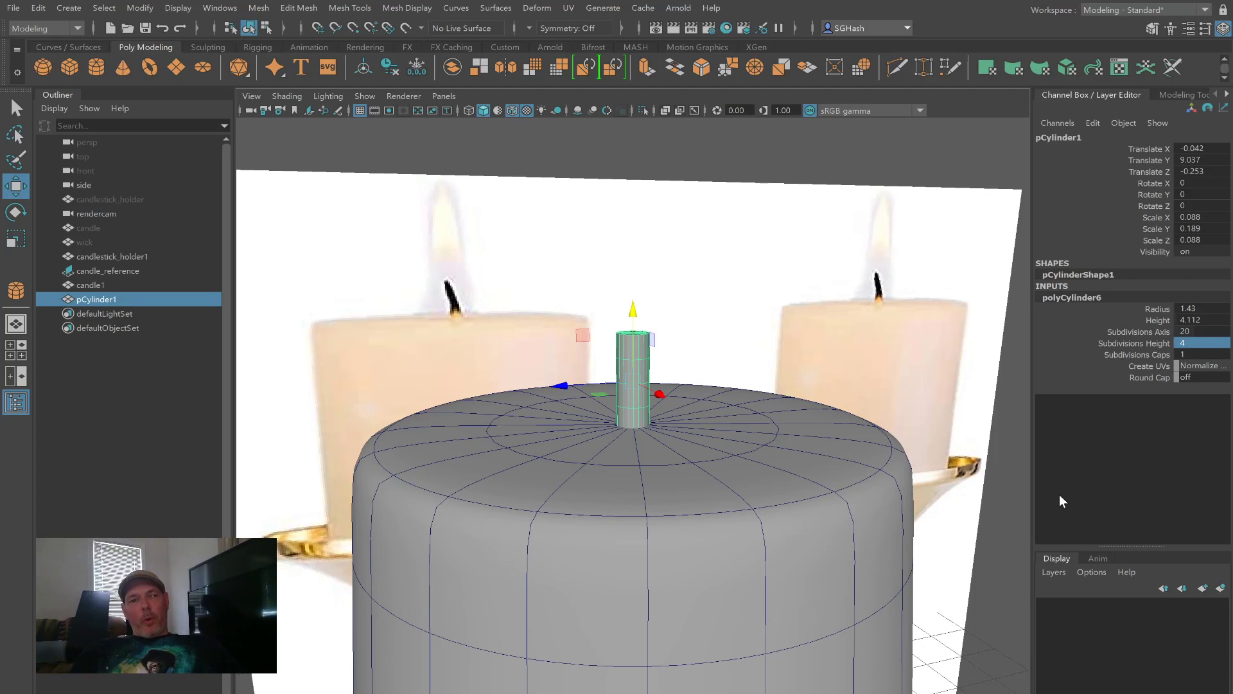
left_click(1192, 355)
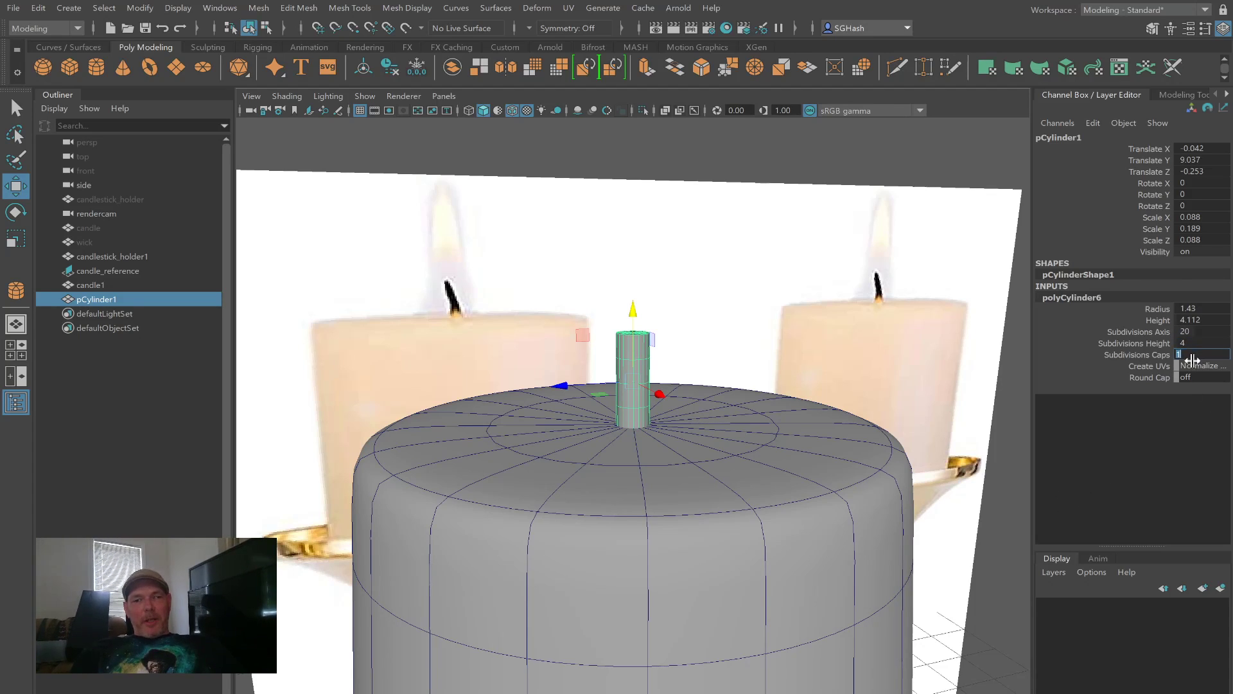
type("2")
key("Return")
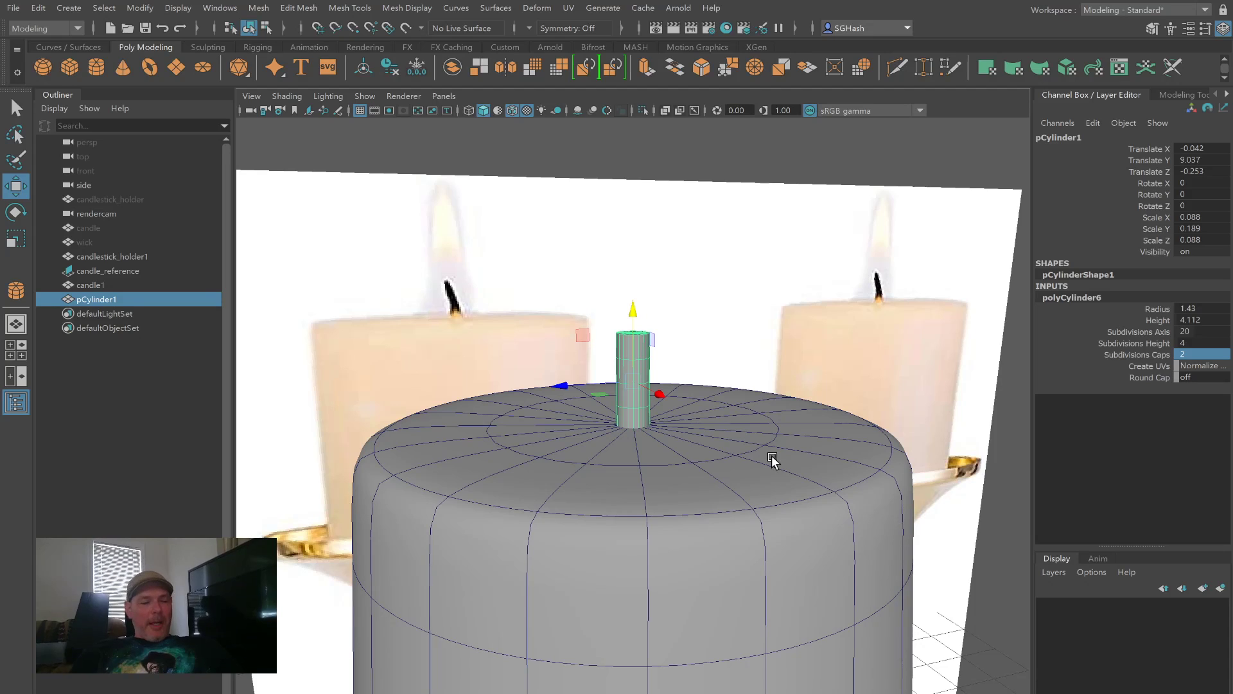
Step: Thin the wick to about 0.071 in X and Z, and stretch and reposition it vertically on the candle
left_click_drag(699, 493, 674, 490, "alt")
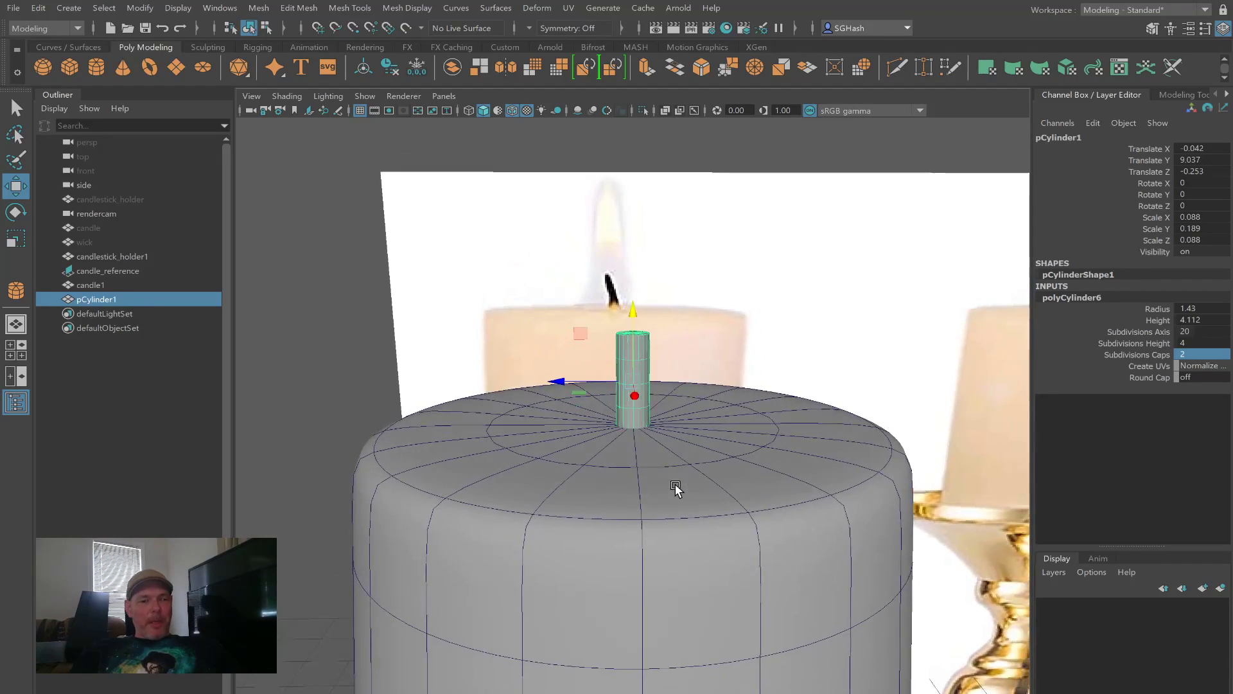
key("r")
left_click_drag(628, 384, 573, 382)
key("w")
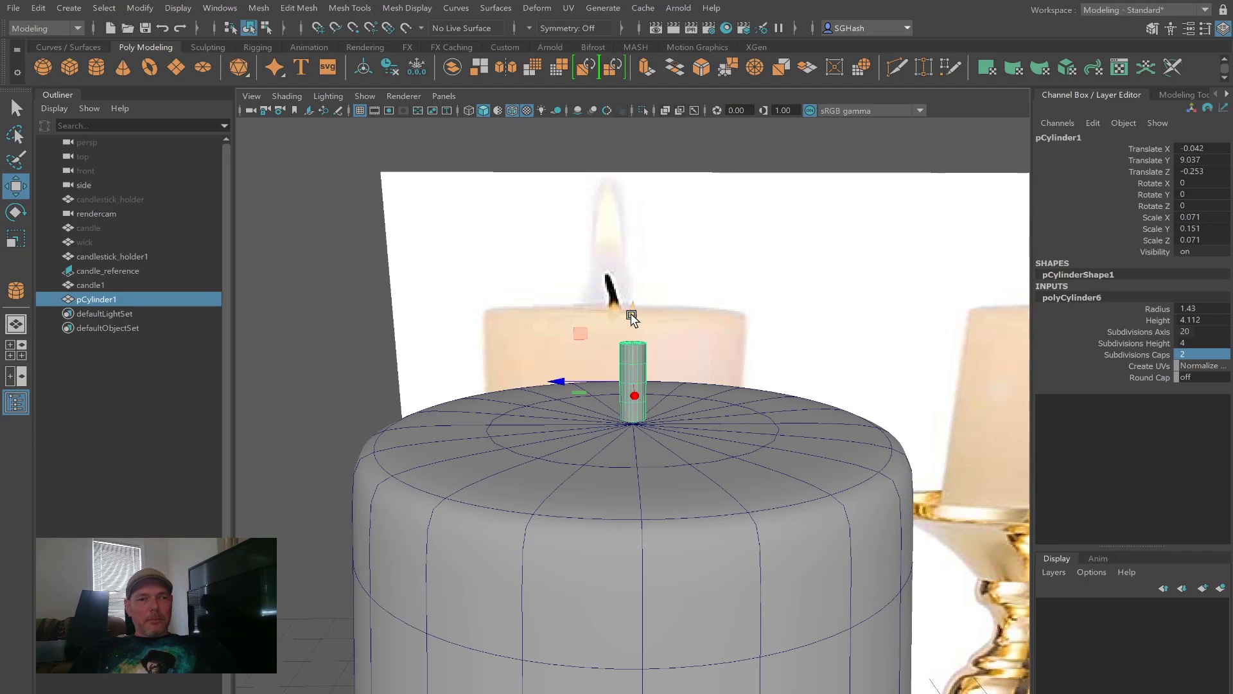
mouse_move(631, 319)
left_mouse_down()
mouse_move(634, 333)
mouse_move(630, 302)
mouse_move(611, 289)
mouse_move(618, 278)
mouse_move(622, 297)
left_mouse_up()
key("r")
key("w")
Step: Shift the wick's top vertices sideways and rotate them so its tip bends over
right_click_drag(655, 323, 595, 304)
left_click_drag(592, 295, 656, 323)
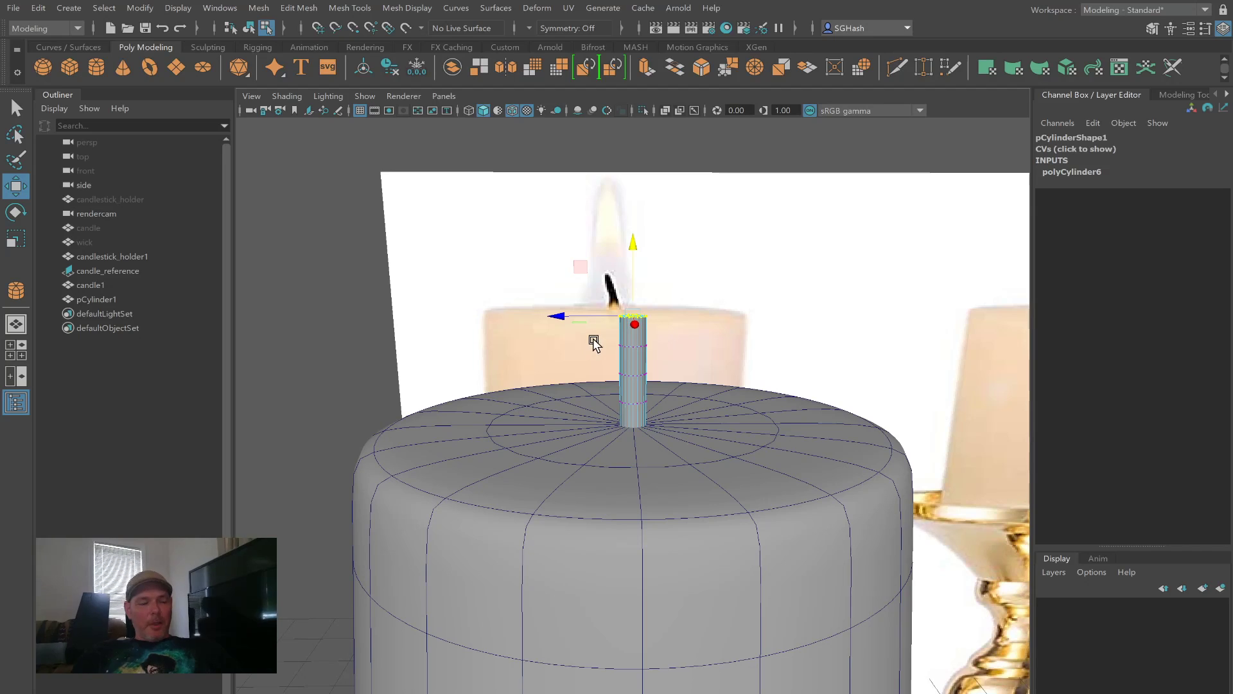
left_click_drag(592, 339, 611, 320, "alt")
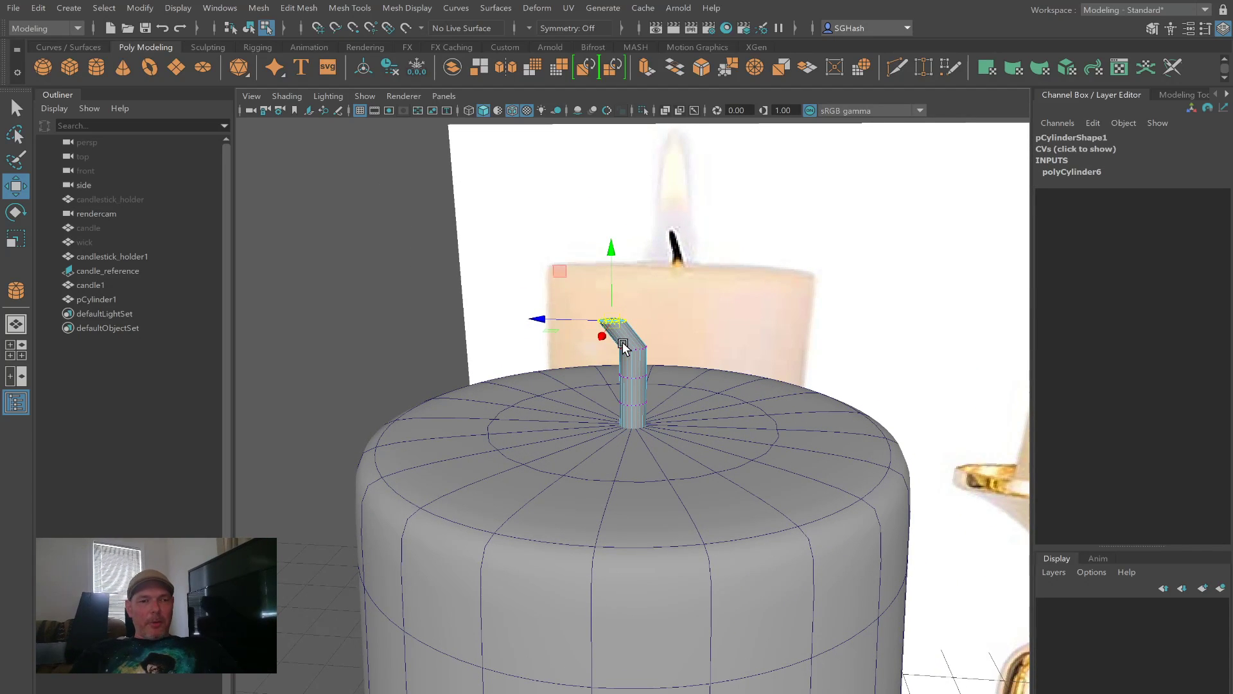
key("e")
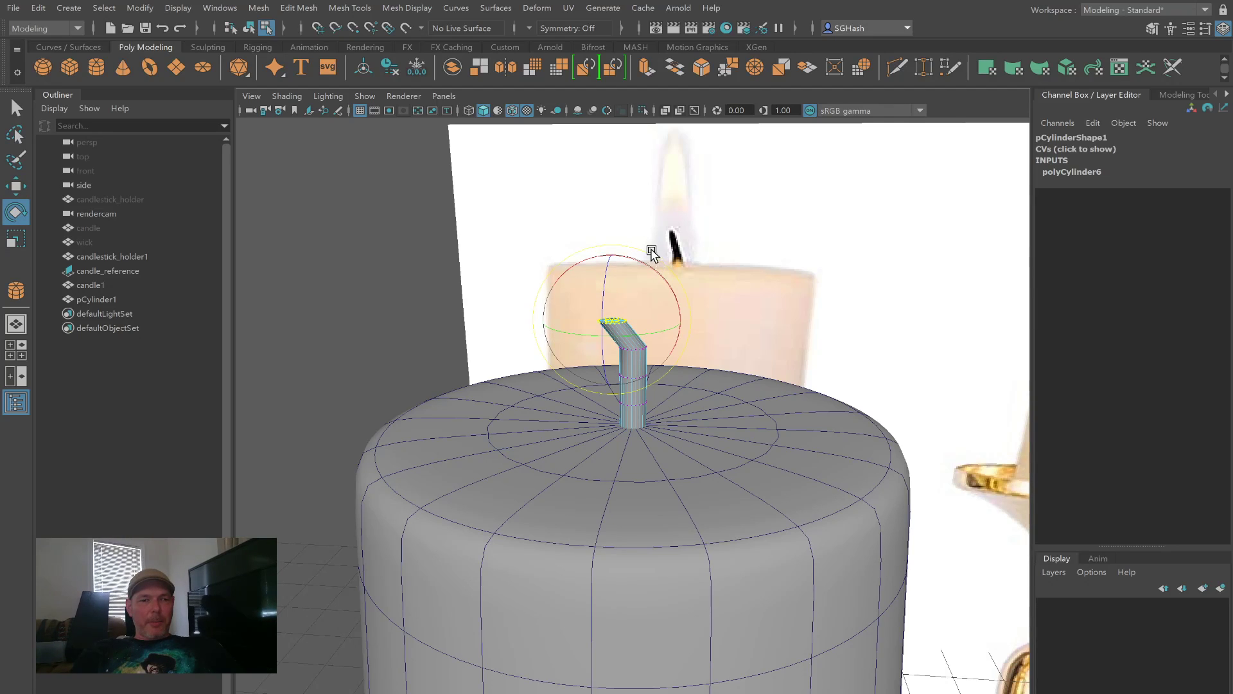
left_click(653, 260)
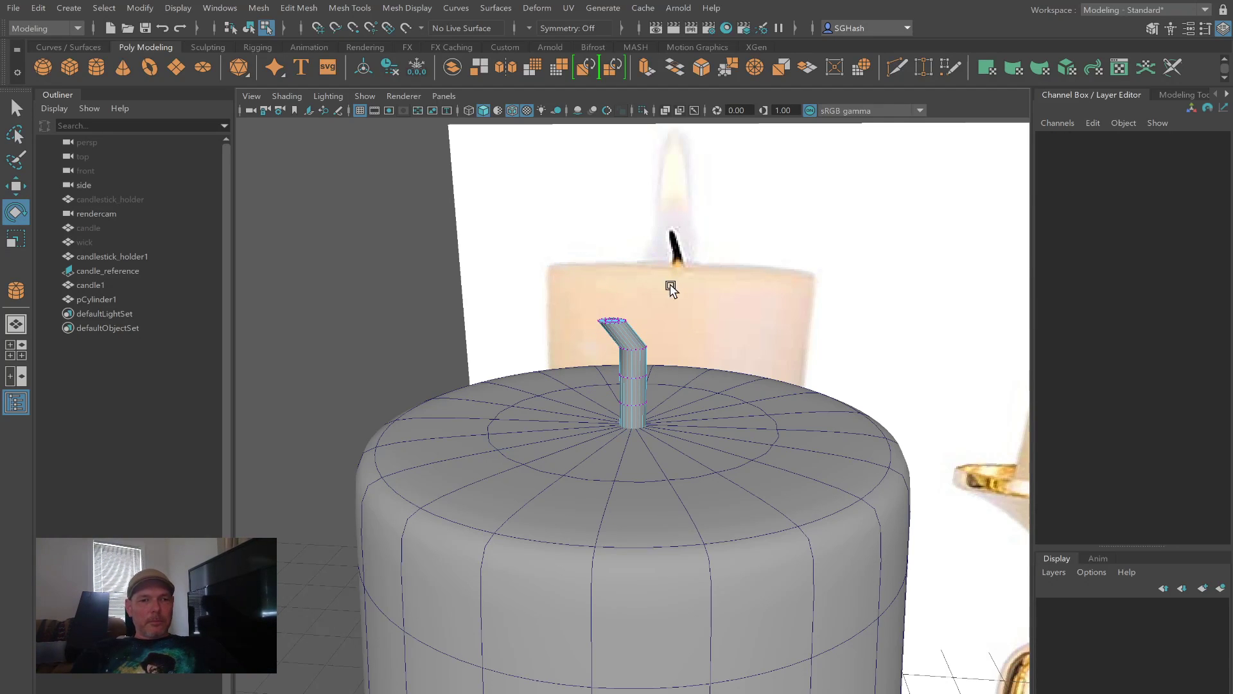
left_click_drag(598, 317, 628, 262)
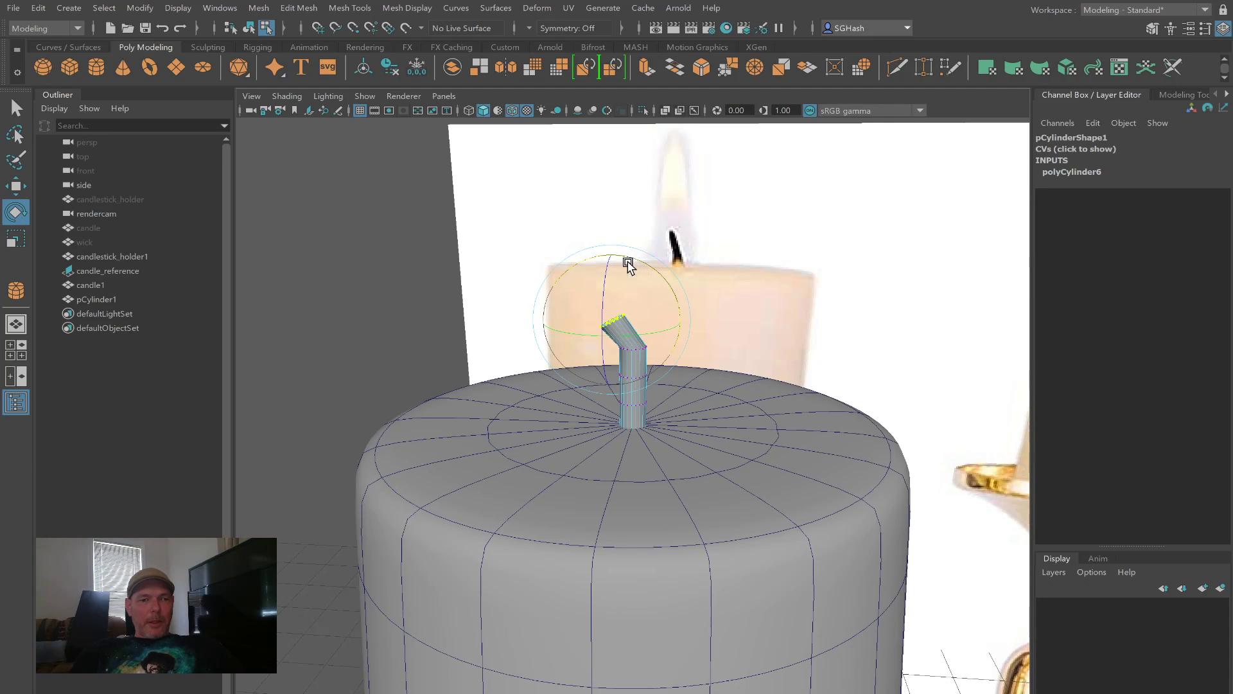
Step: Enable soft selection with a reduced falloff radius and rotate the wick's top vertices to curve its shaft
left_click_drag(615, 393, 688, 393, "alt")
right_click_drag(688, 393, 730, 405, "alt")
key("b")
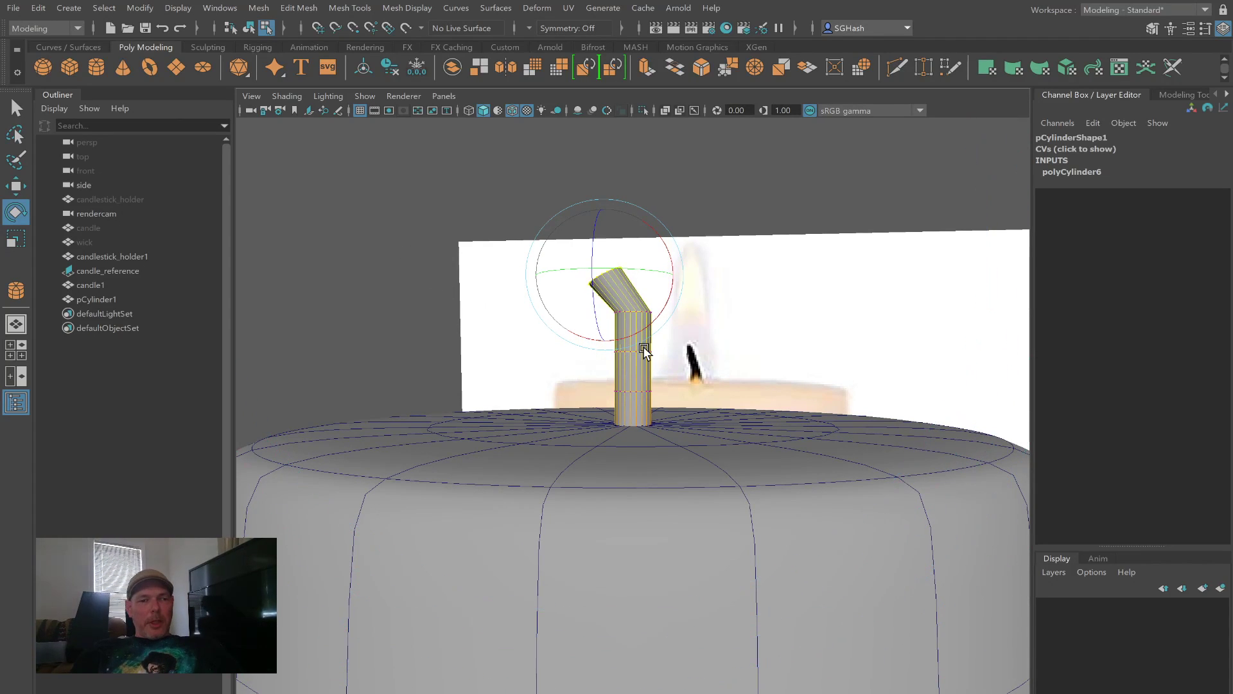
left_click_drag(570, 325, 576, 286)
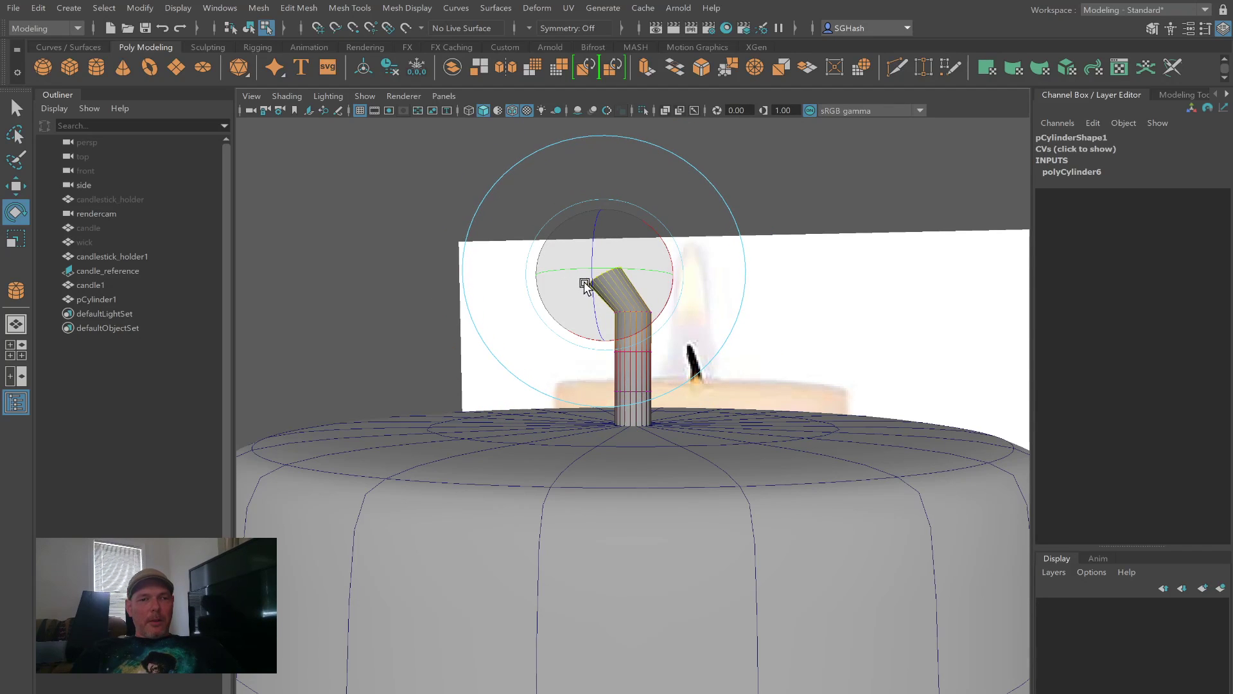
left_click_drag(671, 266, 658, 233)
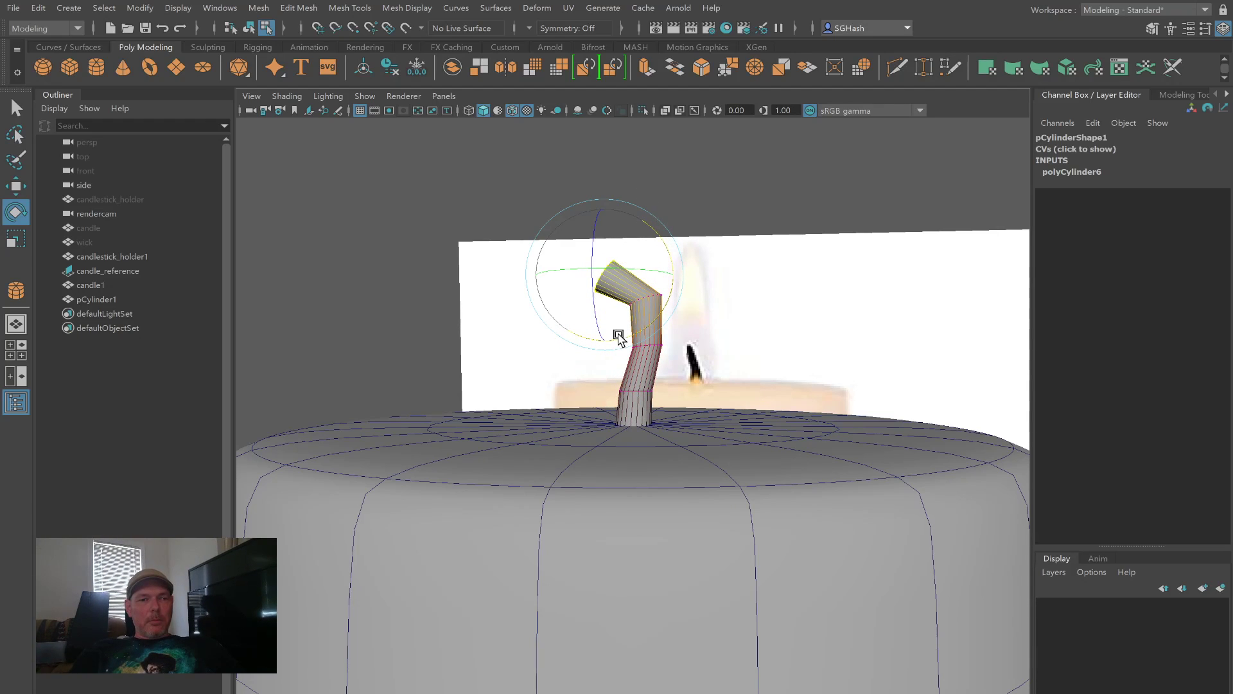
Step: Taper the wick toward its tip by uniformly scaling down its top vertices with soft selection
left_click(417, 249)
left_click_drag(508, 304, 573, 308, "alt")
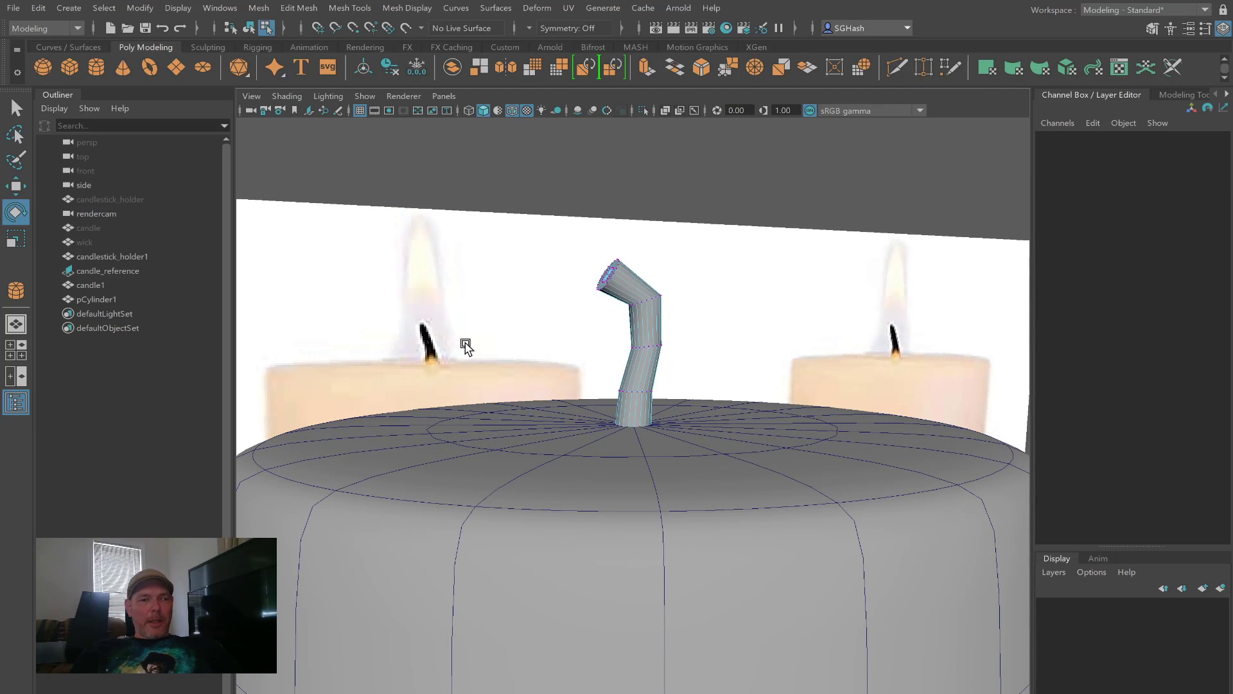
left_click(621, 297)
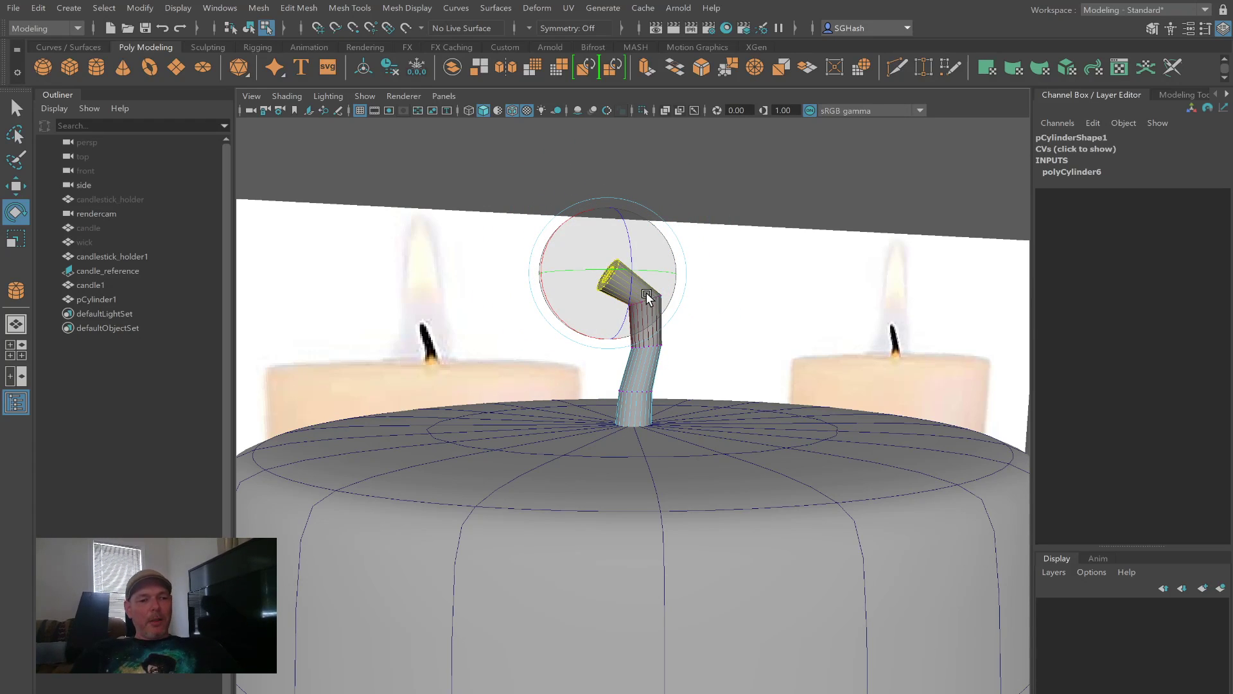
key("r")
left_click_drag(543, 271, 597, 270)
key("ctrl+z")
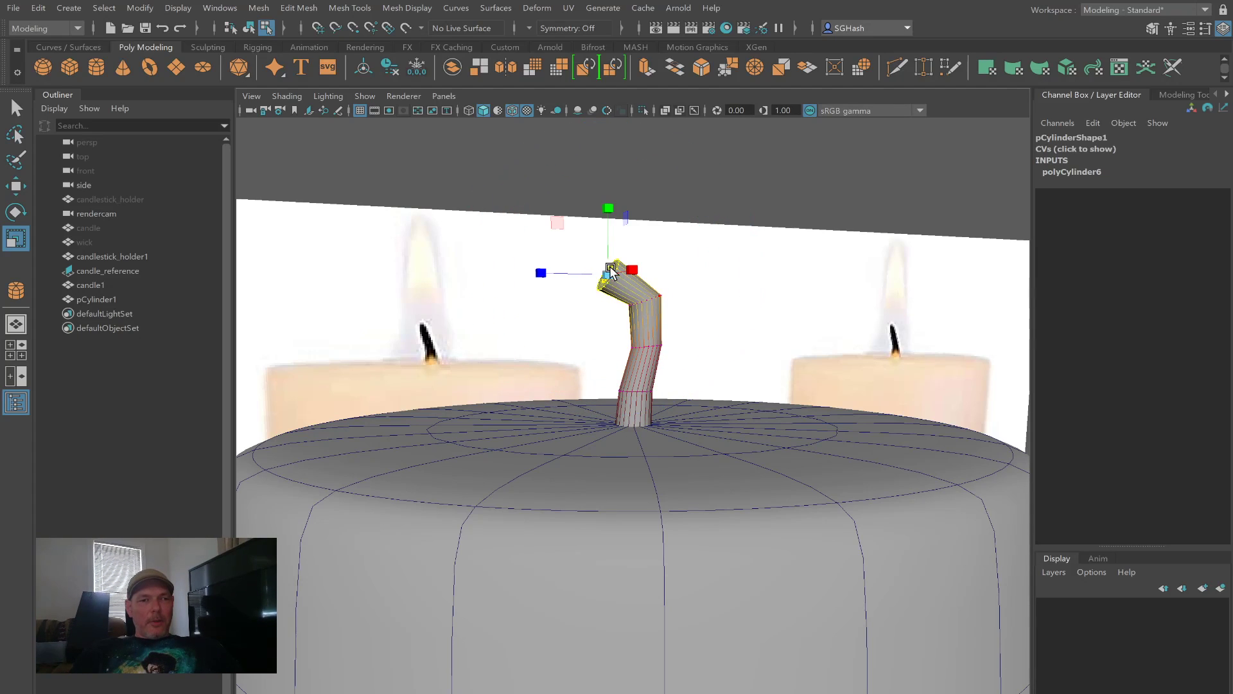
left_click_drag(612, 273, 592, 273)
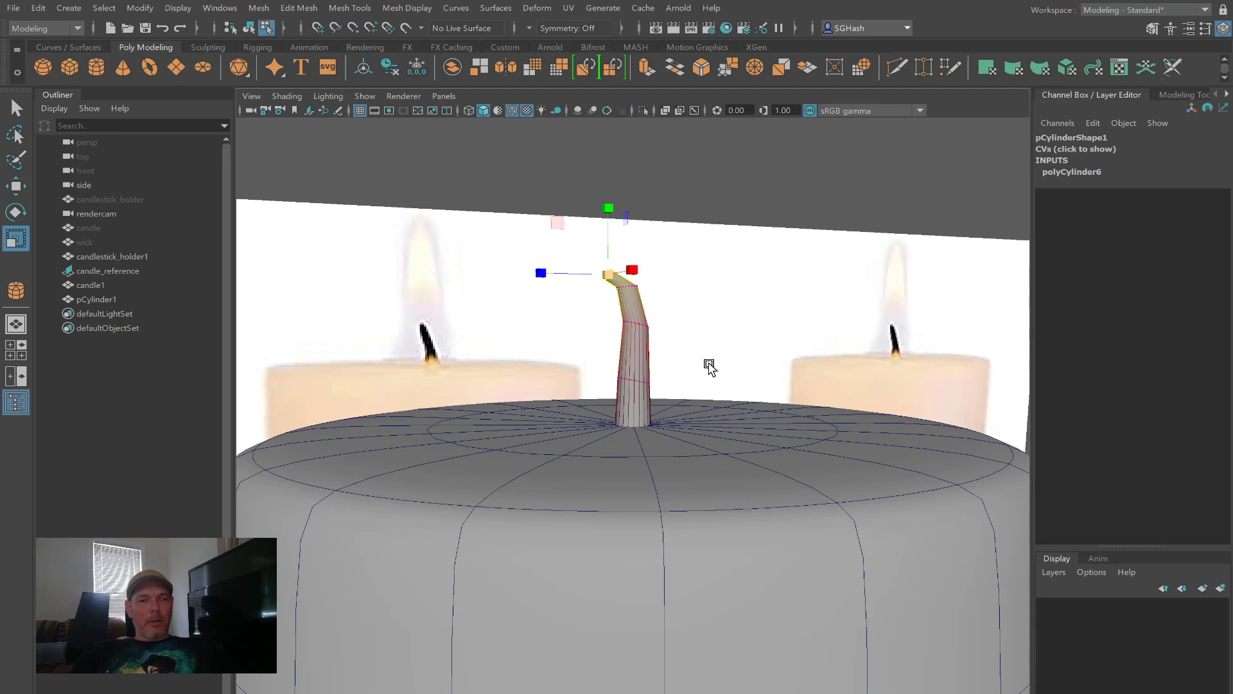
Step: Inspect the wick's bent tip up close from above and the side, and return the wick to object mode
mouse_move(720, 368)
left_mouse_down("alt")
mouse_move(645, 387)
mouse_move(699, 379)
left_mouse_up("alt")
key("q")
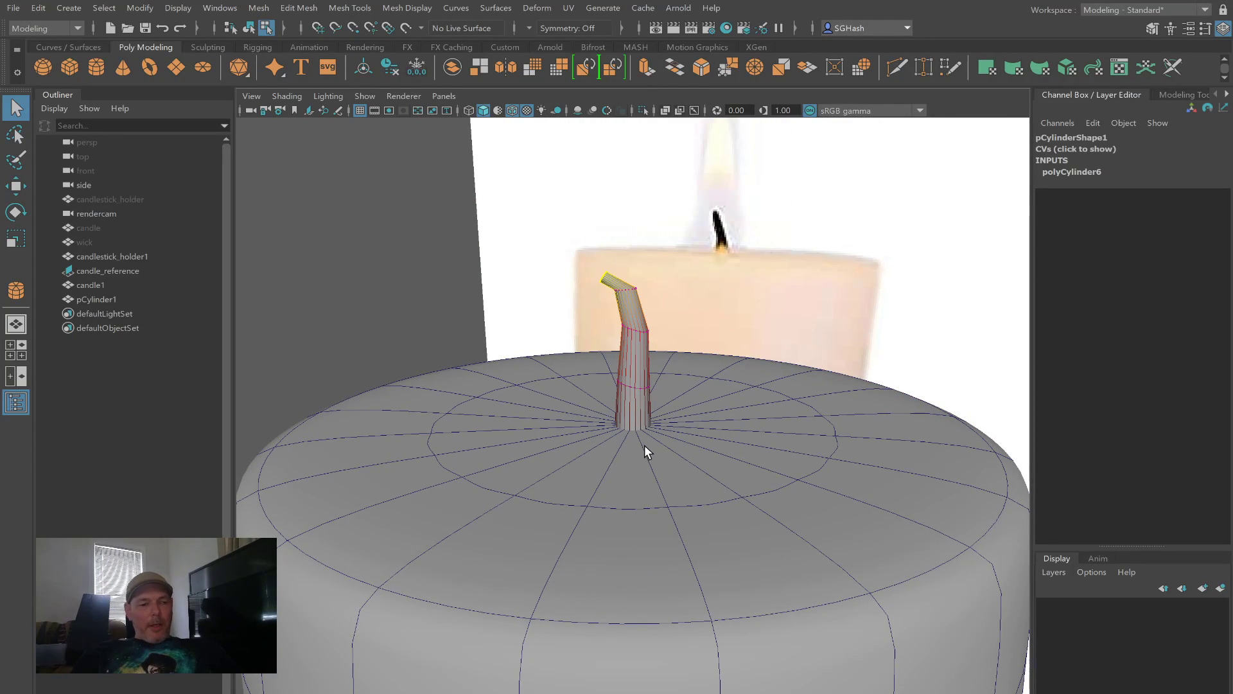
key("f")
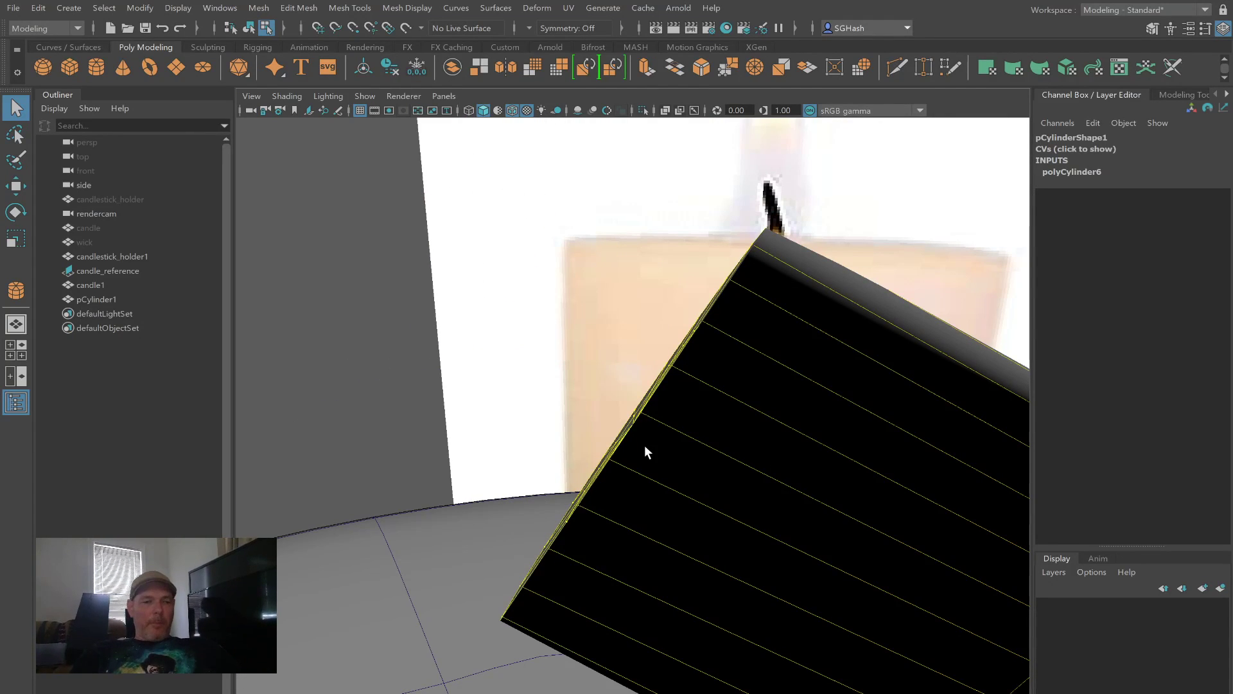
left_click_drag(641, 450, 672, 456, "alt")
scroll(523, 413, "down", 10)
scroll(551, 411, "up", 2)
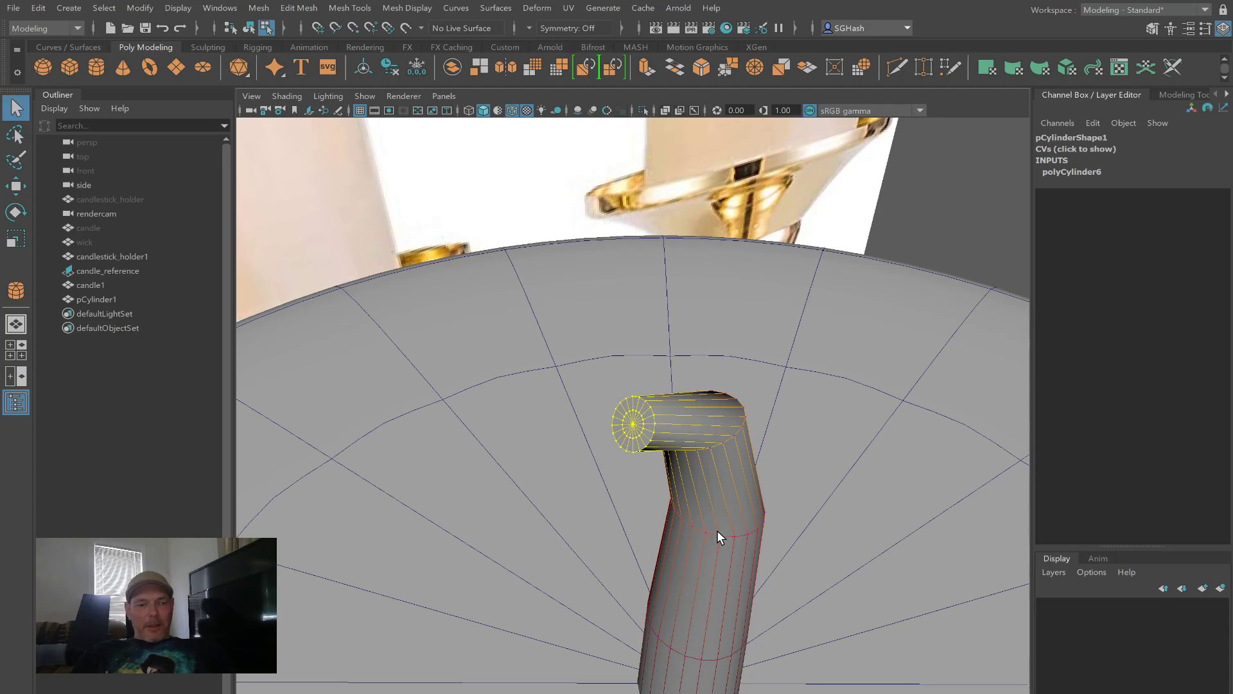
key("F8")
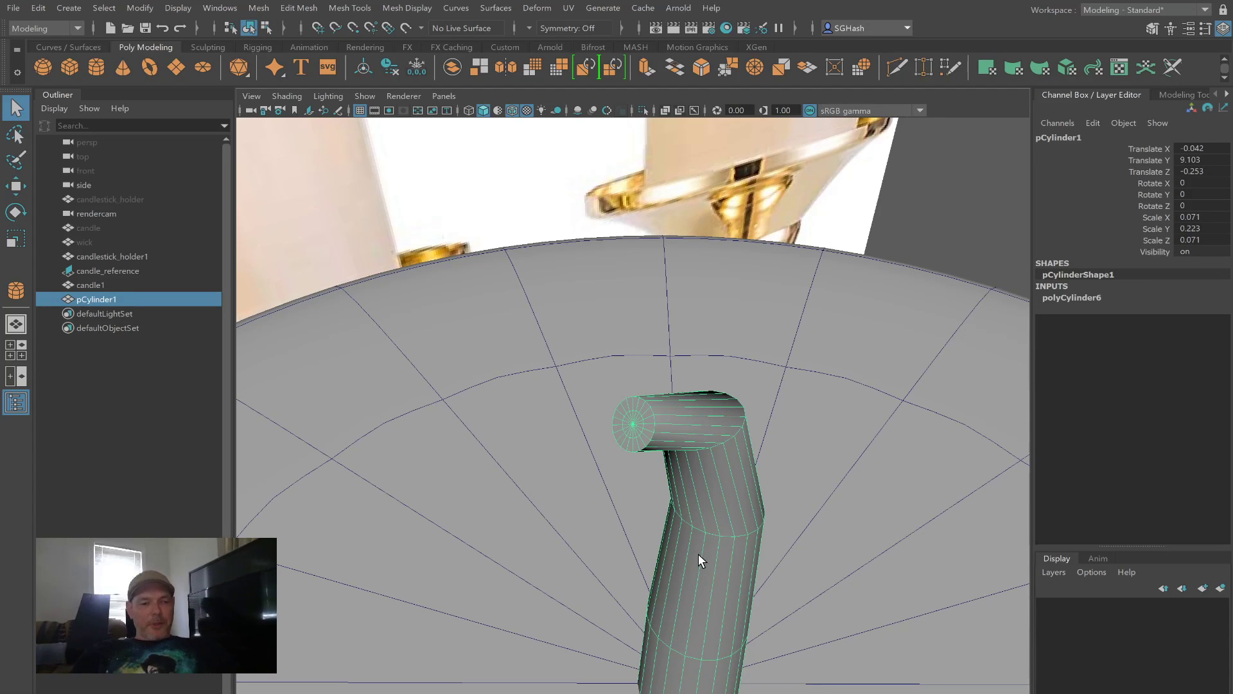
left_click_drag(699, 560, 658, 518, "alt")
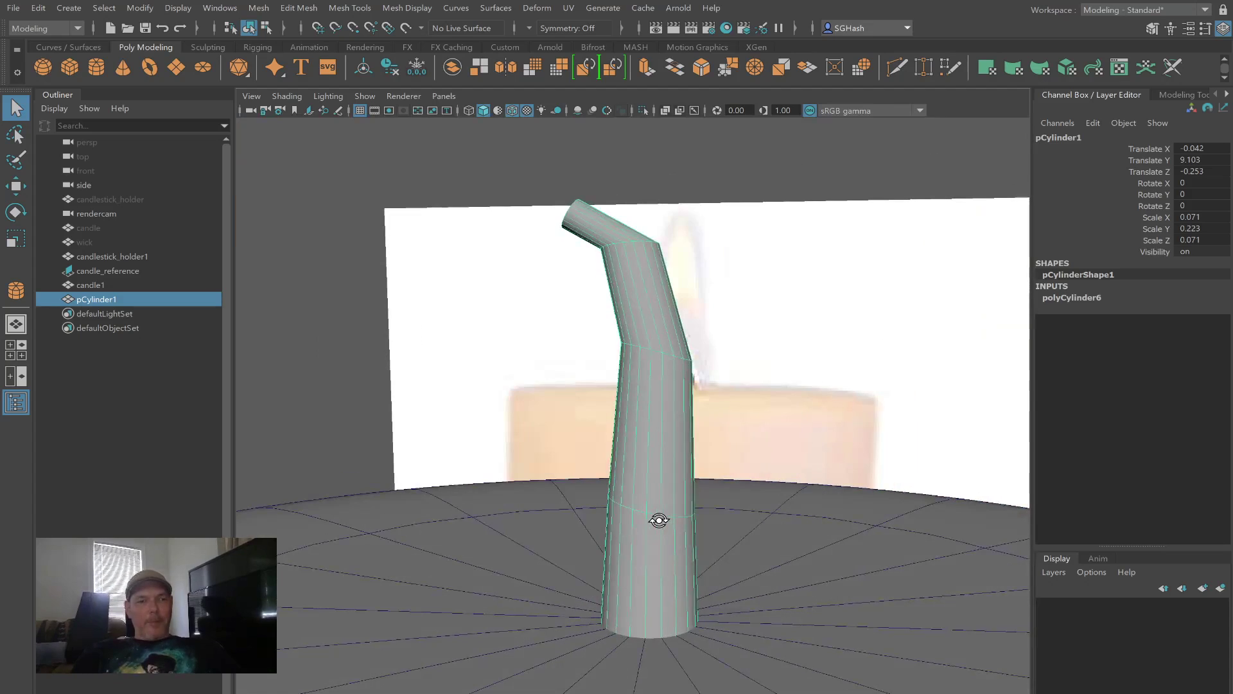
Step: Select the candle and compare the assembled candle, wick and holder with the reference image from several angles
left_click(792, 559)
key("f")
left_click_drag(677, 445, 577, 455, "alt")
scroll(640, 437, "down", 5)
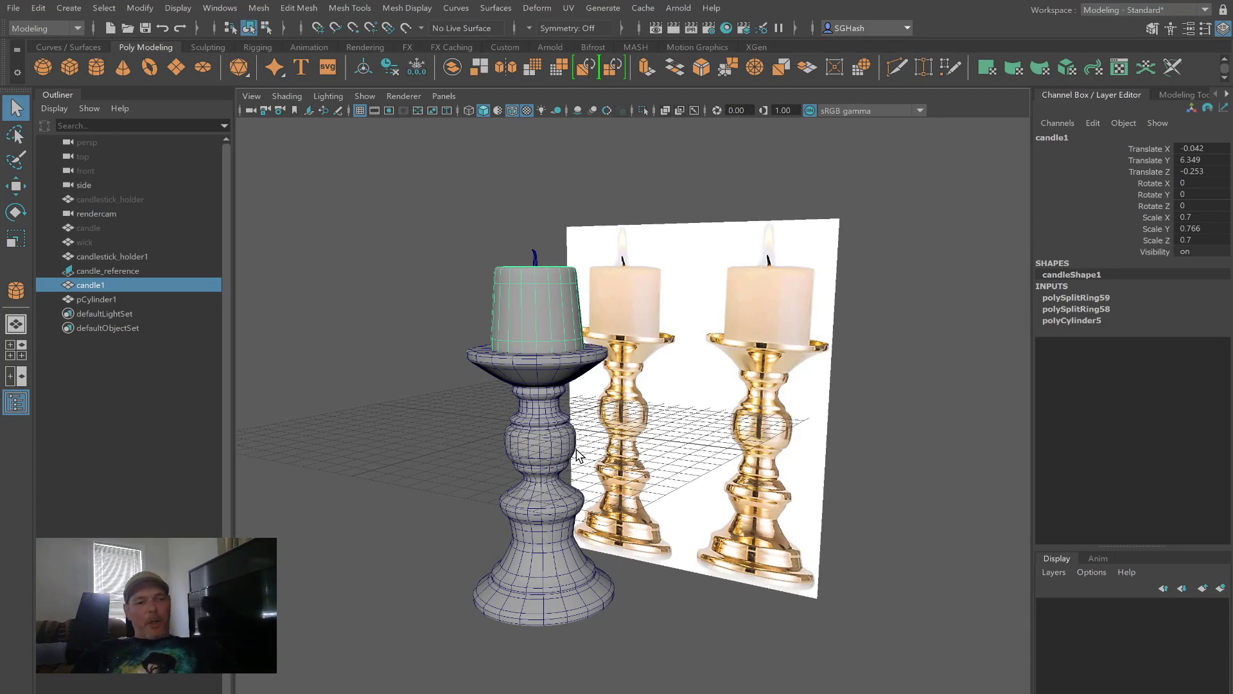
key("f")
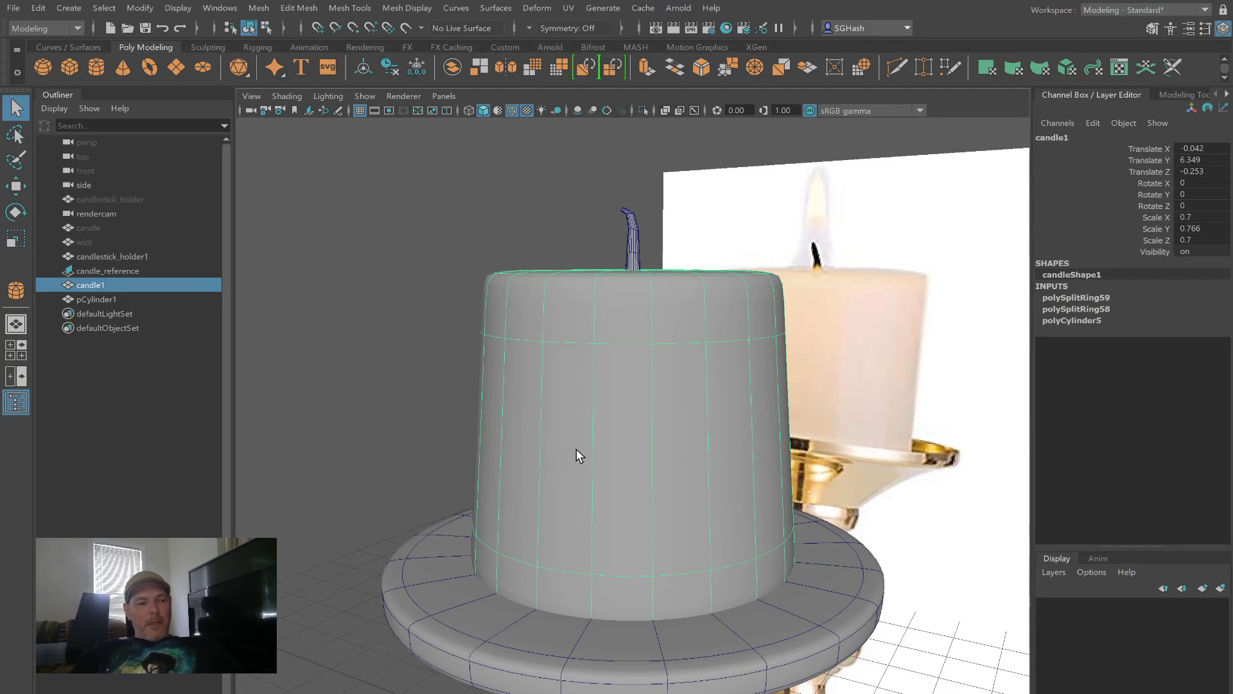
scroll(576, 455, "down", 5)
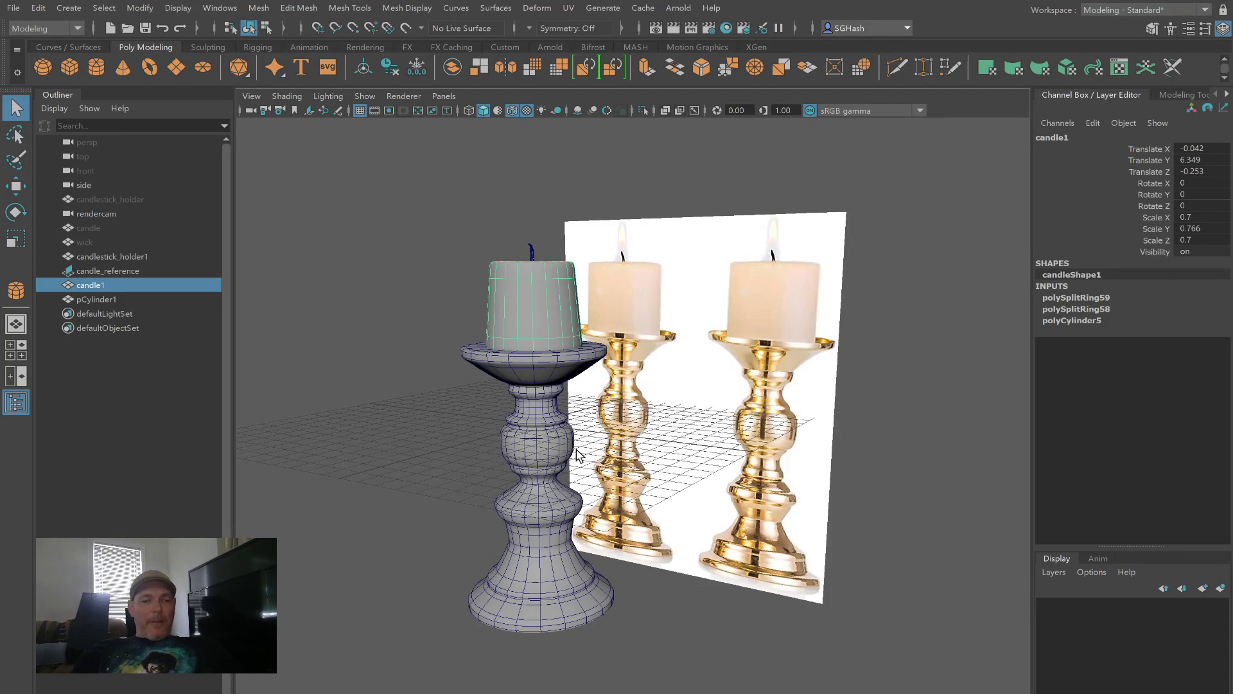
key("bracketleft")
key("bracketleft")
key("bracketleft")
key("bracketleft")
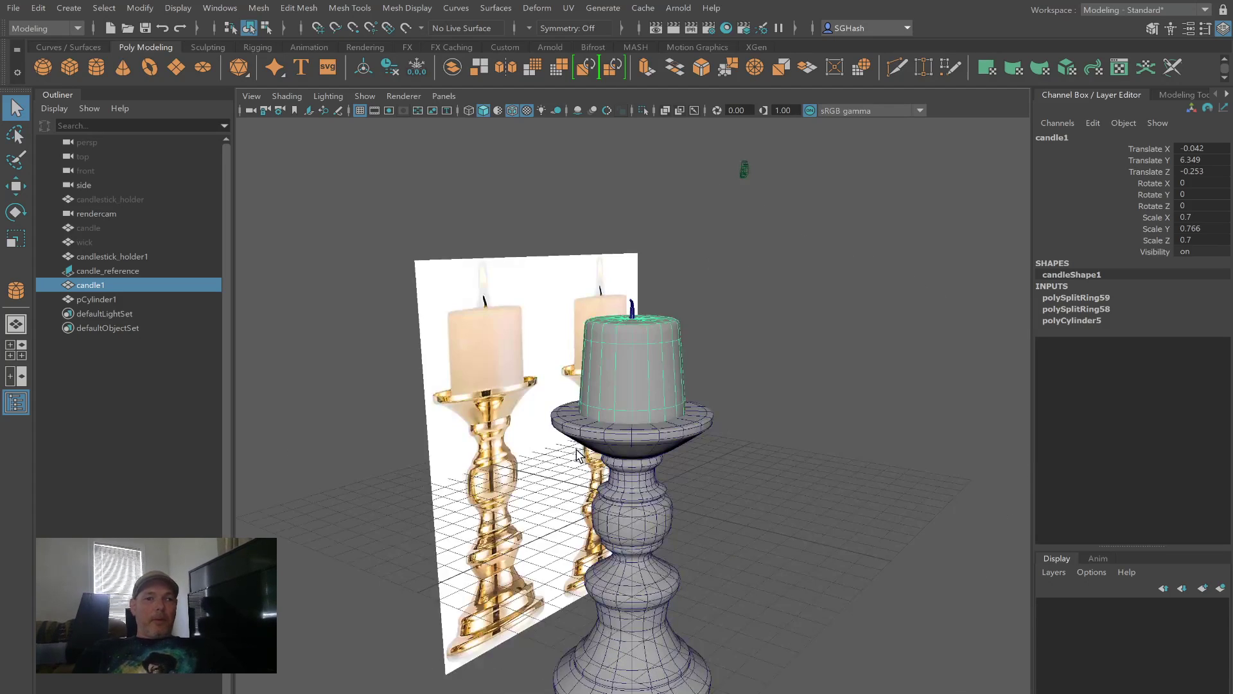
key("bracketleft")
key("bracketleft")
key("bracketleft")
key("bracketleft")
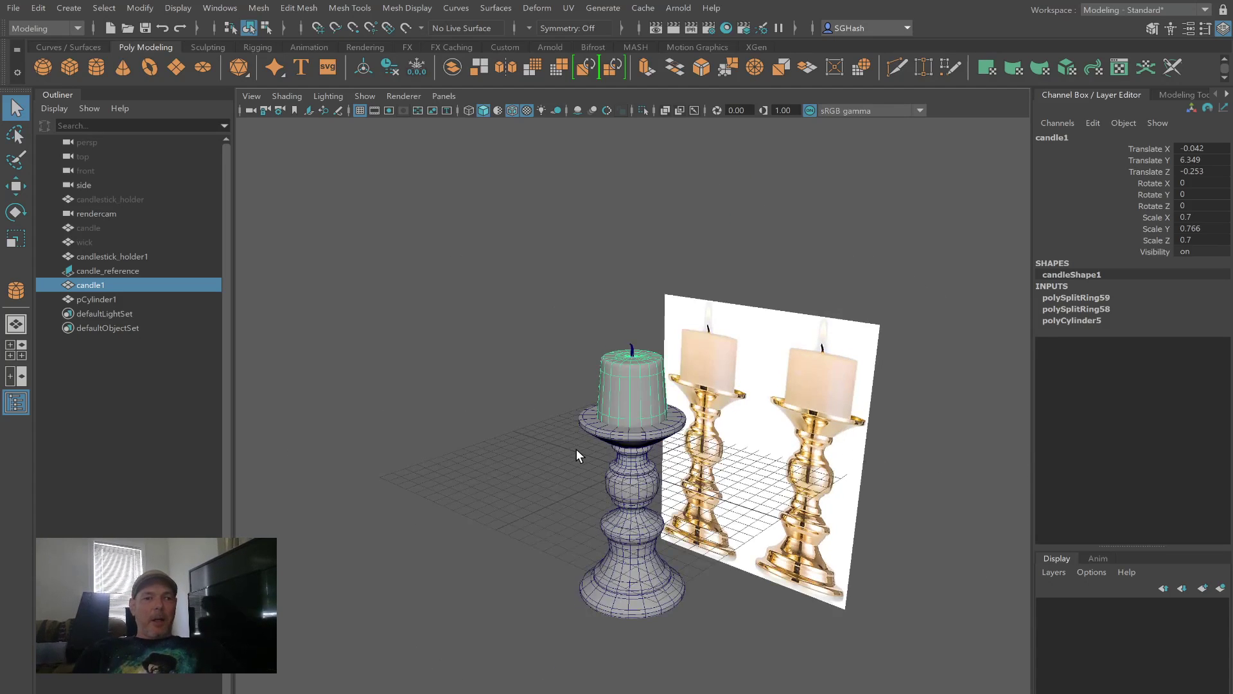
key("bracketleft")
key("bracketleft")
key("bracketleft")
key("bracketleft")
key("bracketleft")
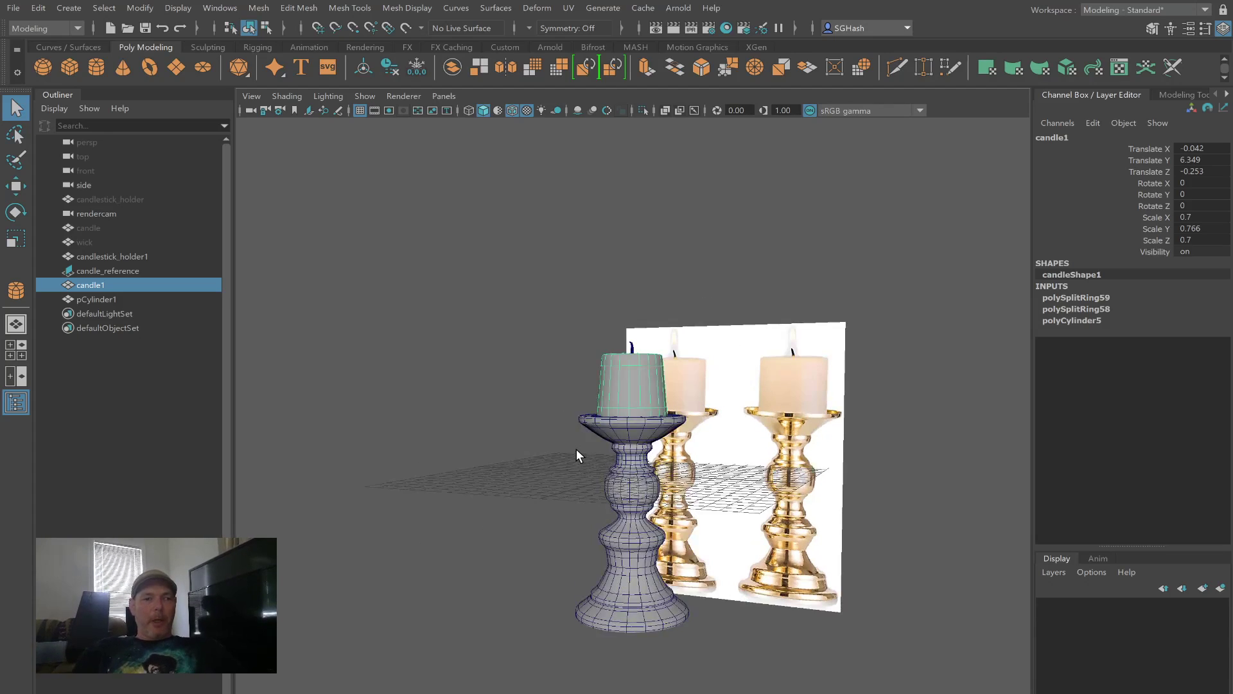
key("bracketleft")
key("bracketleft")
key("bracketleft")
key("bracketleft")
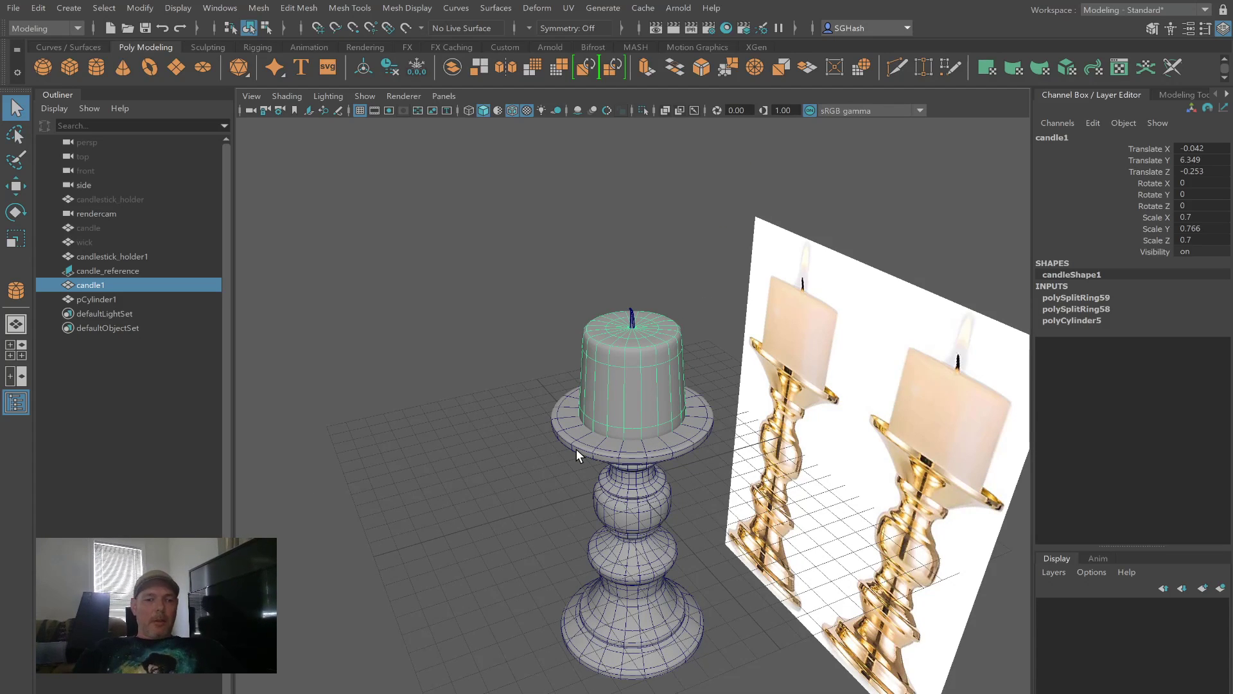
key("bracketleft")
key("bracketleft")
key("bracketleft")
key("bracketleft")
key("bracketleft")
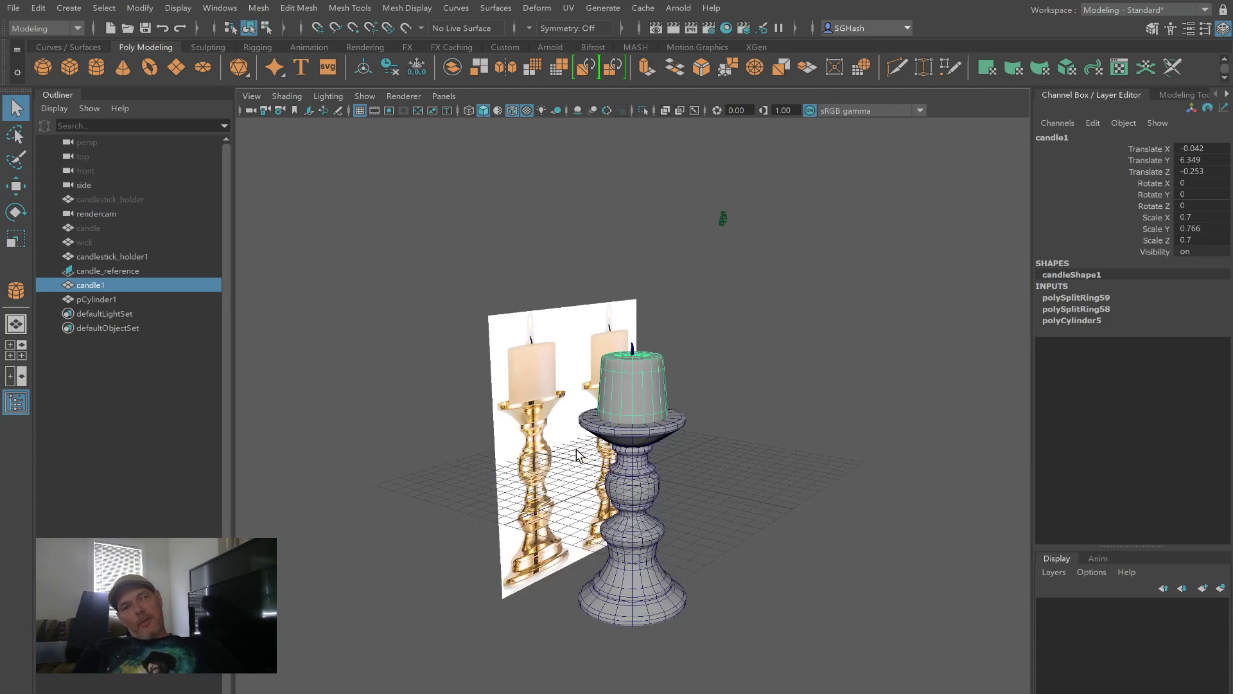
key("bracketleft")
key("bracketleft")
key("bracketleft")
key("bracketleft")
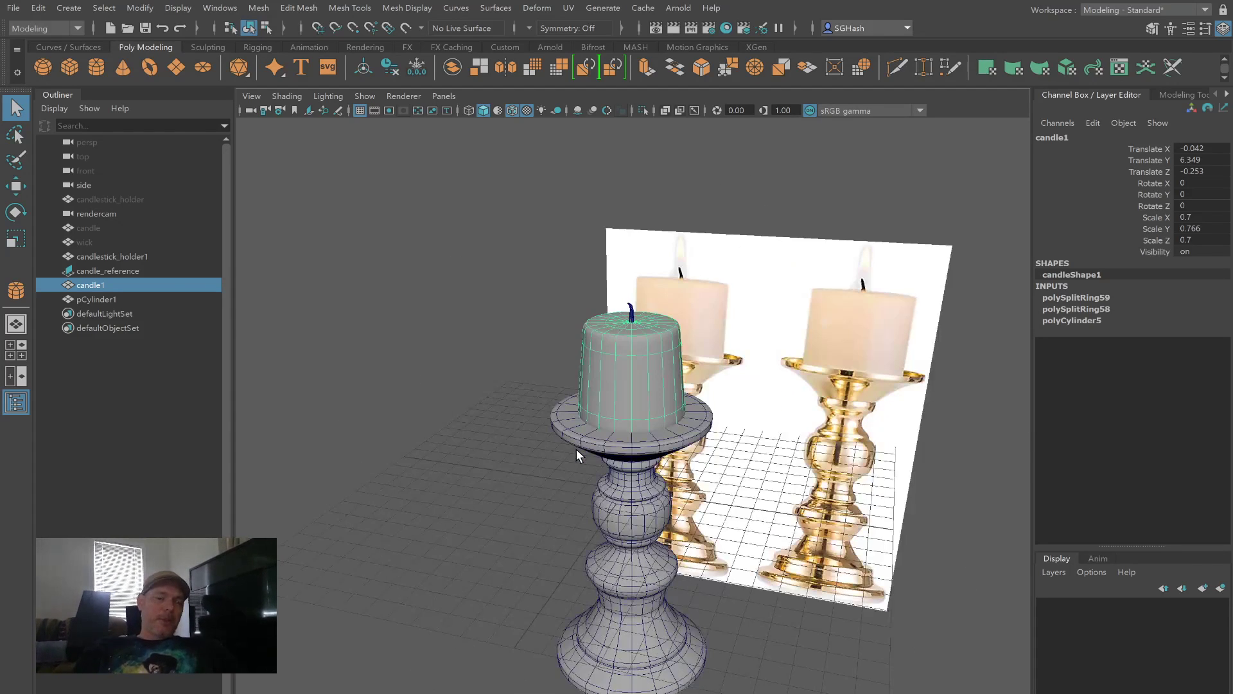
key("bracketleft")
key("bracketleft")
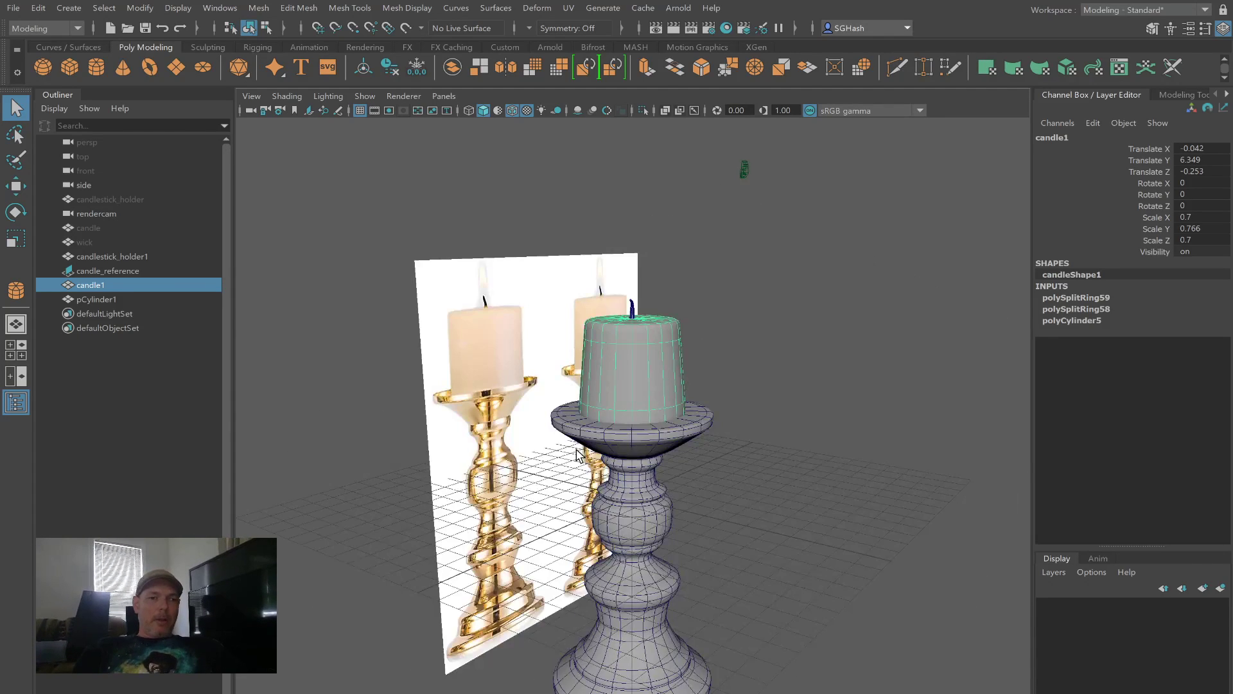
left_click_drag(700, 421, 647, 406, "alt")
right_click_drag(647, 408, 797, 442, "alt")
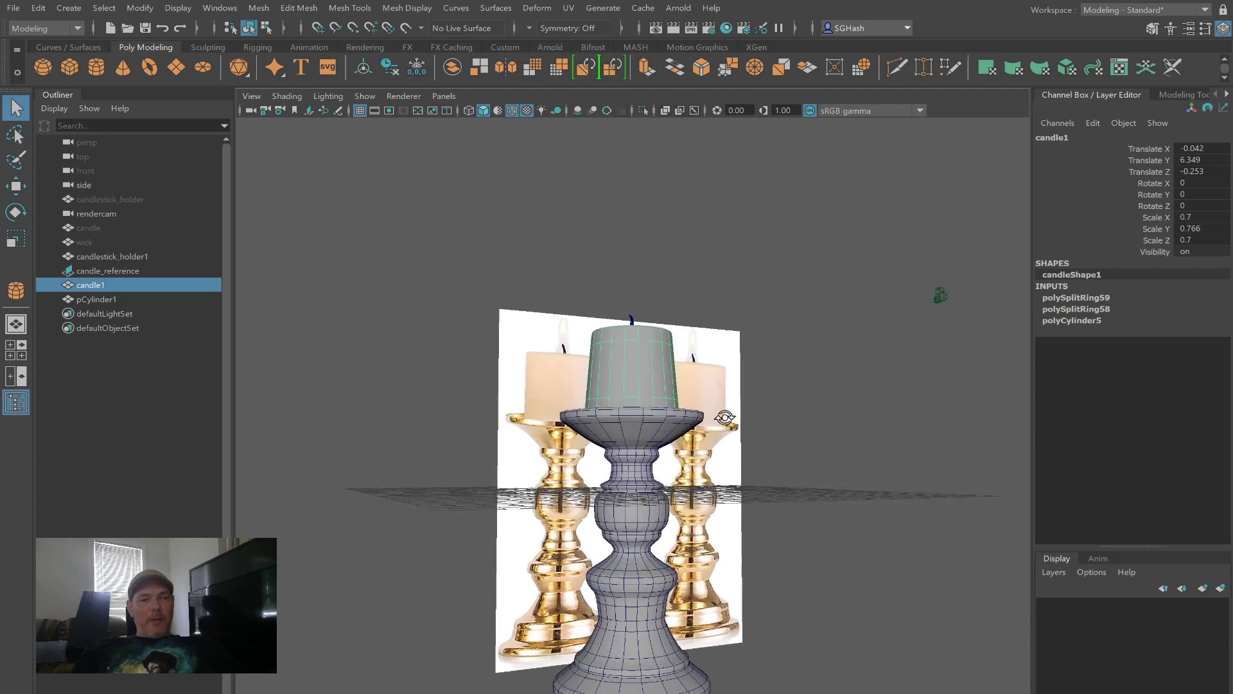
left_click_drag(728, 421, 623, 360, "alt")
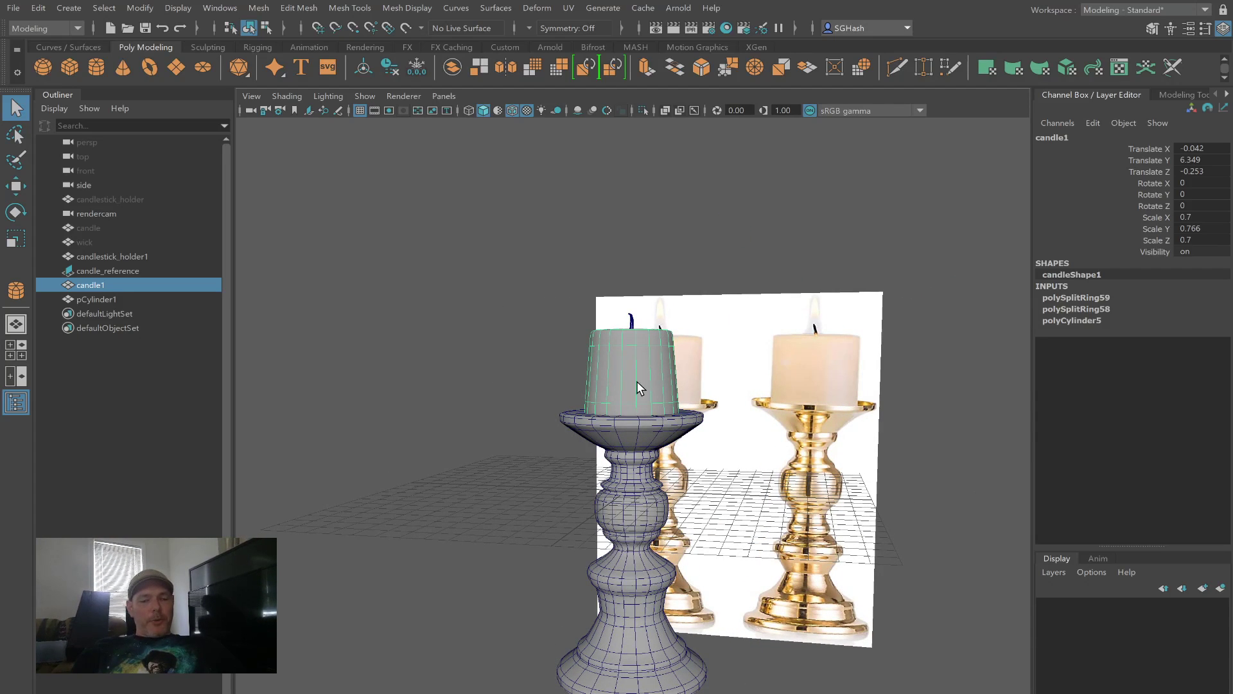
scroll(639, 392, "down", 3)
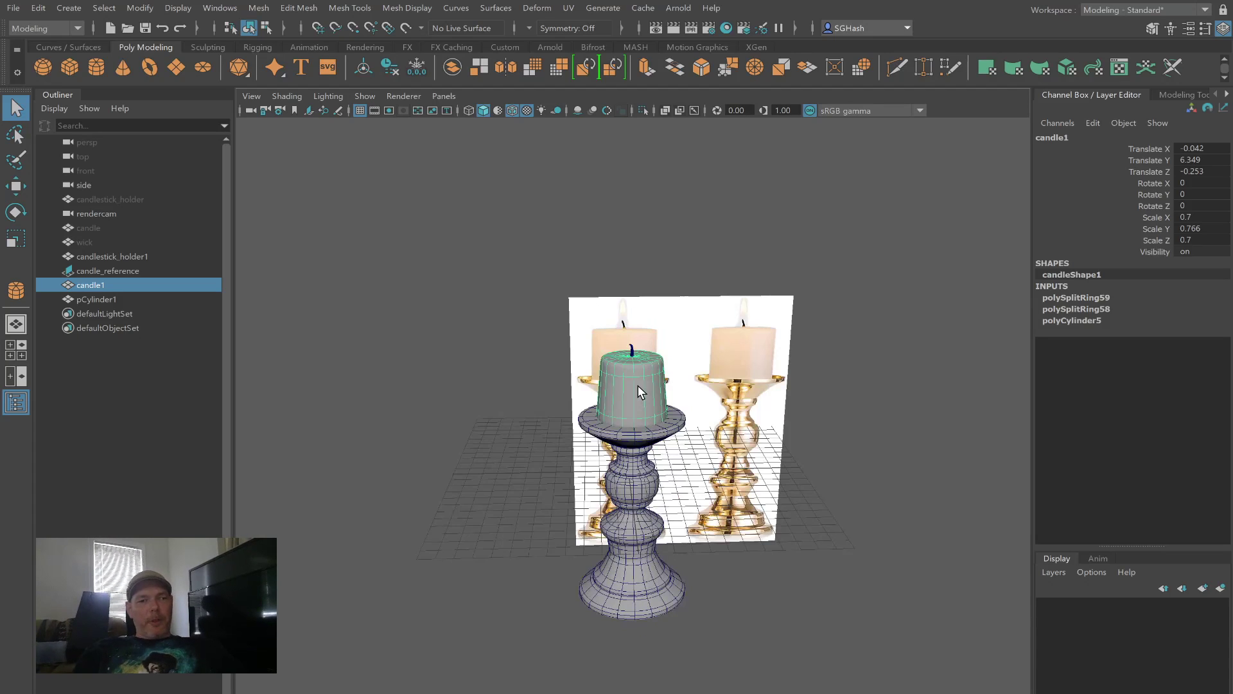
key("bracketleft")
key("bracketleft")
key("bracketright")
key("bracketright")
key("bracketright")
key("bracketleft")
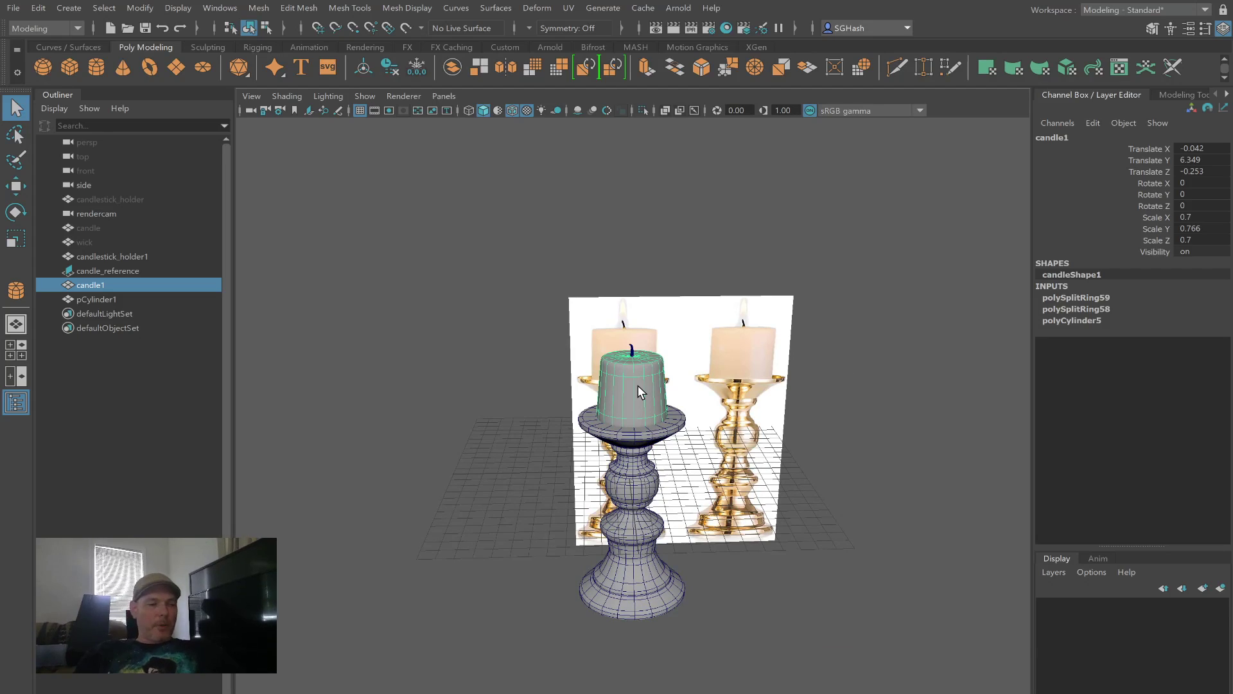
key("f")
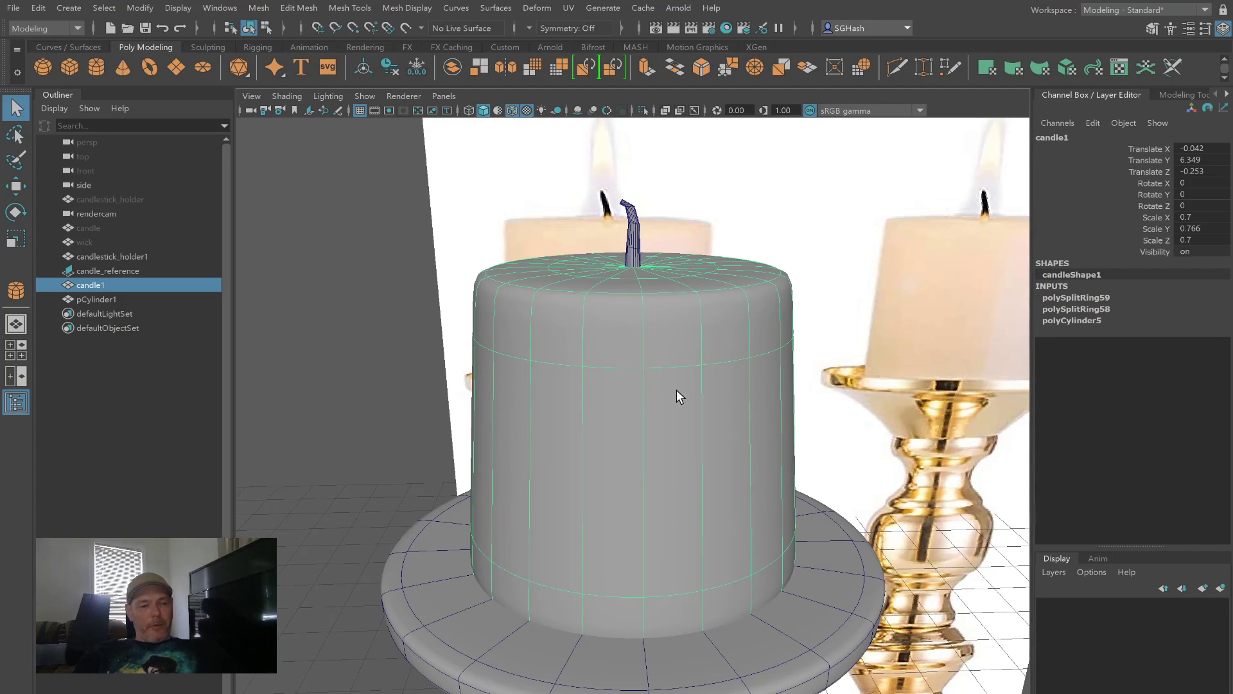
key("bracketleft")
left_click_drag(548, 369, 539, 374, "alt")
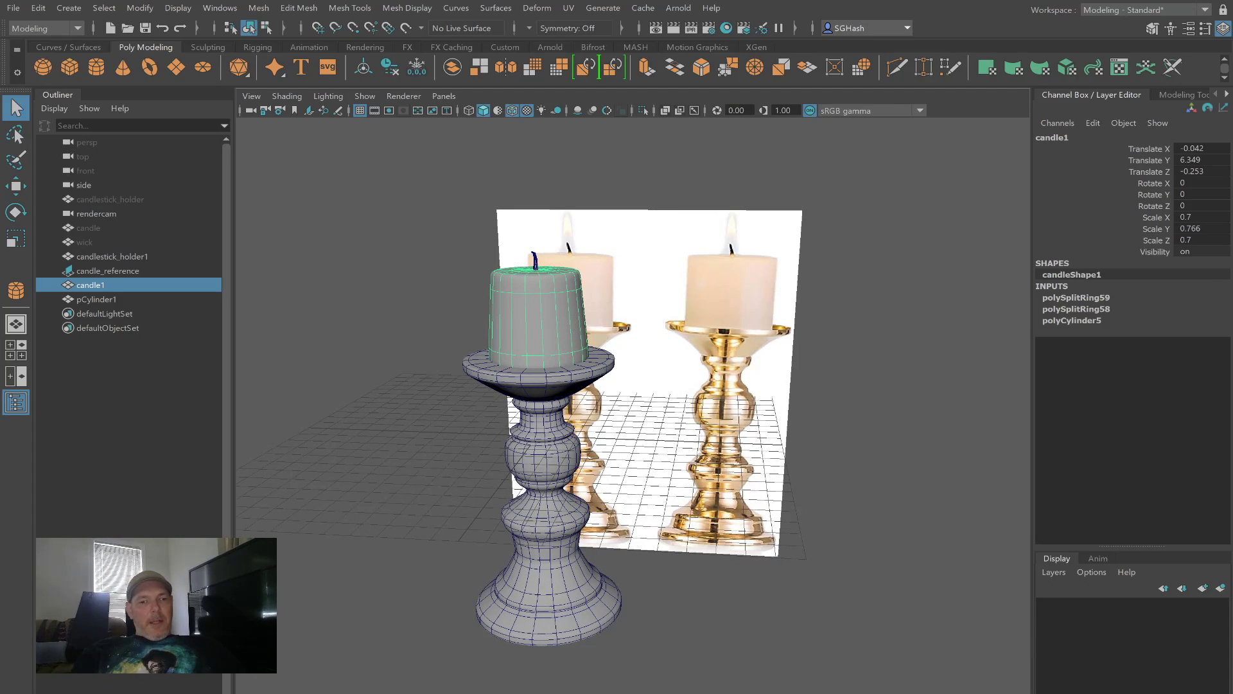
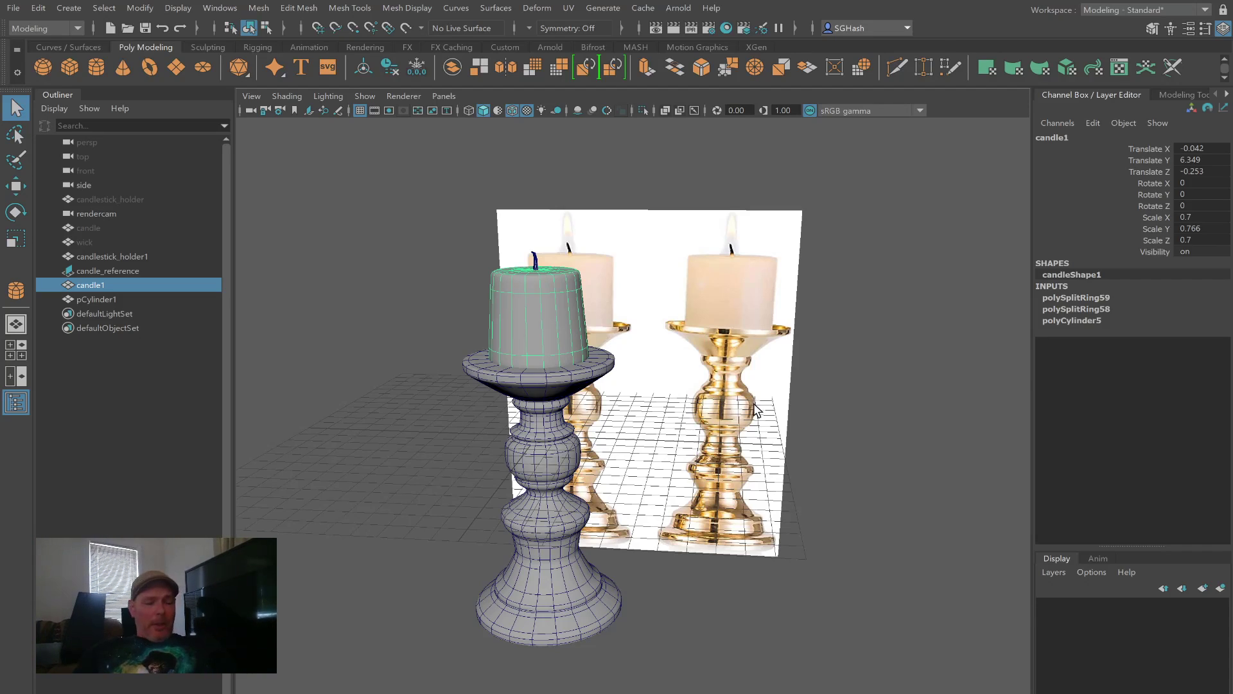
right_click_drag(870, 456, 809, 479, "alt")
left_click_drag(803, 480, 701, 473, "alt")
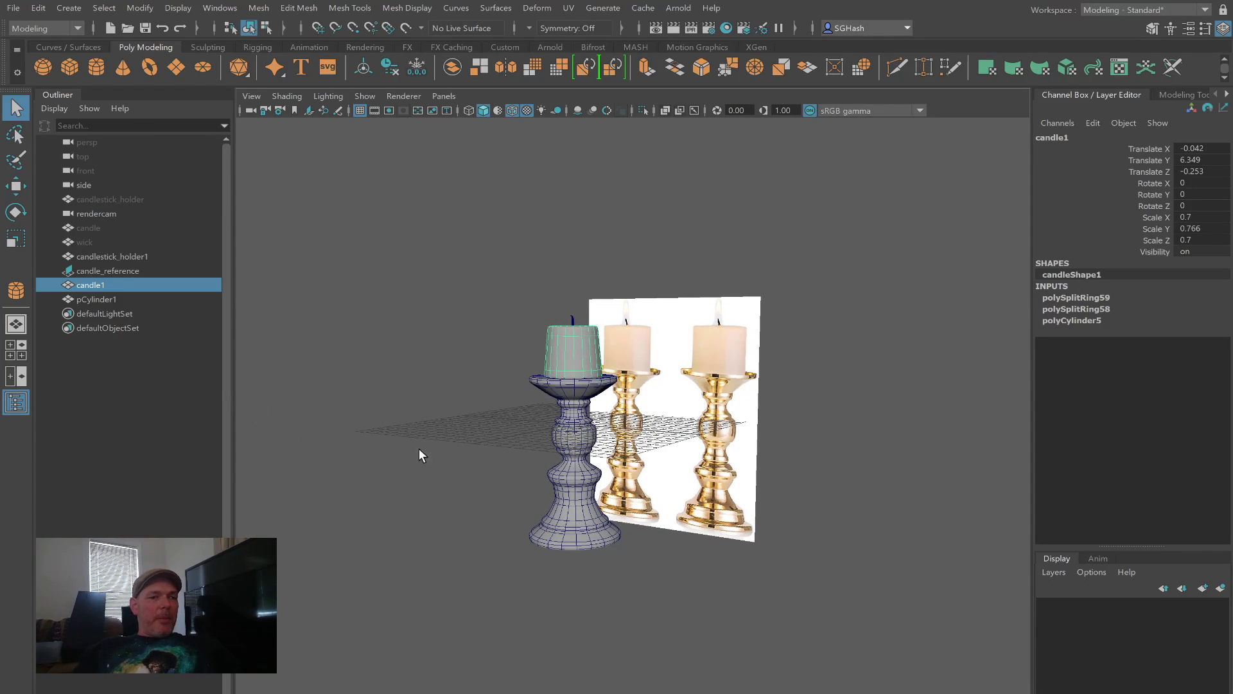
left_click_drag(476, 441, 358, 414, "alt")
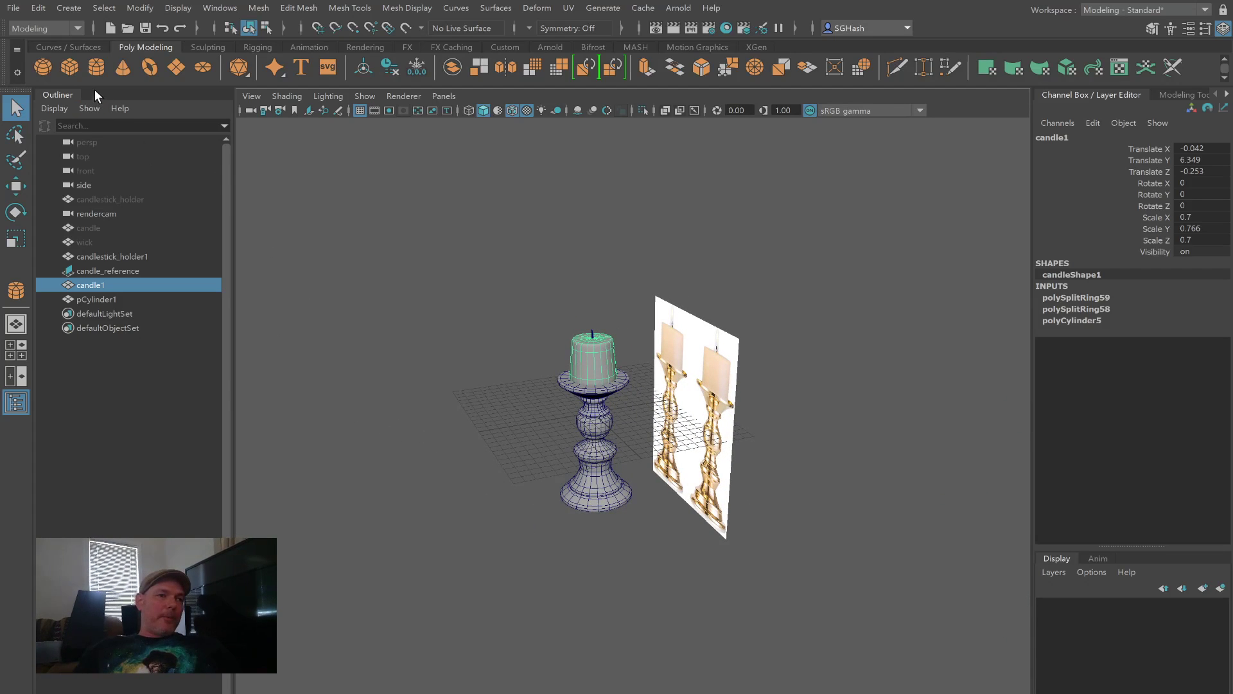
left_click_drag(515, 421, 558, 449, "alt")
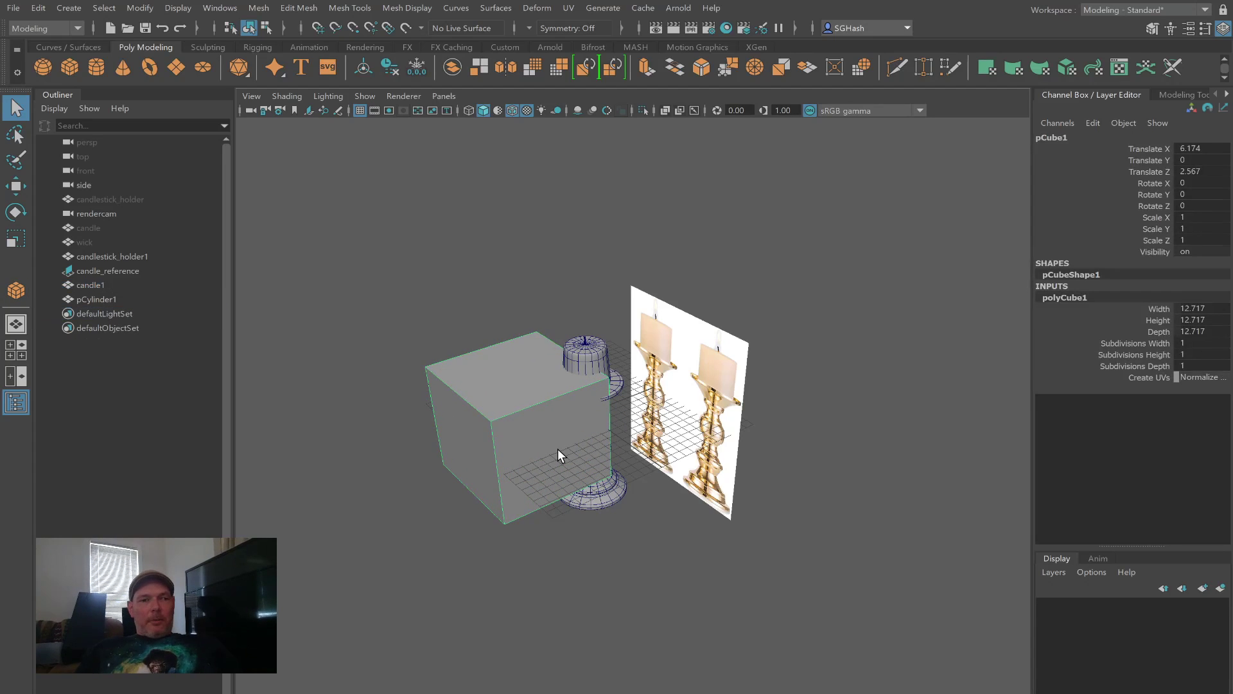
key("Delete")
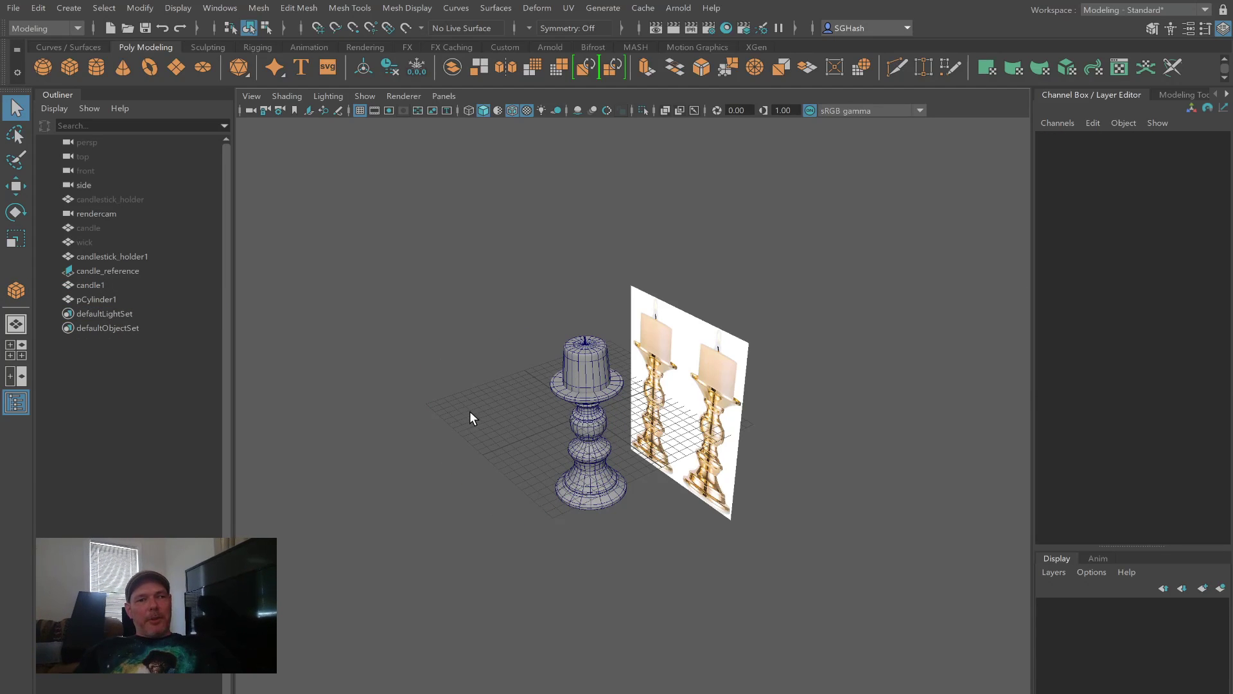
Step: Create a flat polygon cube beside the candlestick, about 19.5 wide, 1.9 high and 16.7 deep
mouse_move(471, 410)
left_mouse_down("alt")
mouse_move(522, 432)
mouse_move(424, 410)
mouse_move(507, 419)
mouse_move(453, 402)
left_mouse_up("alt")
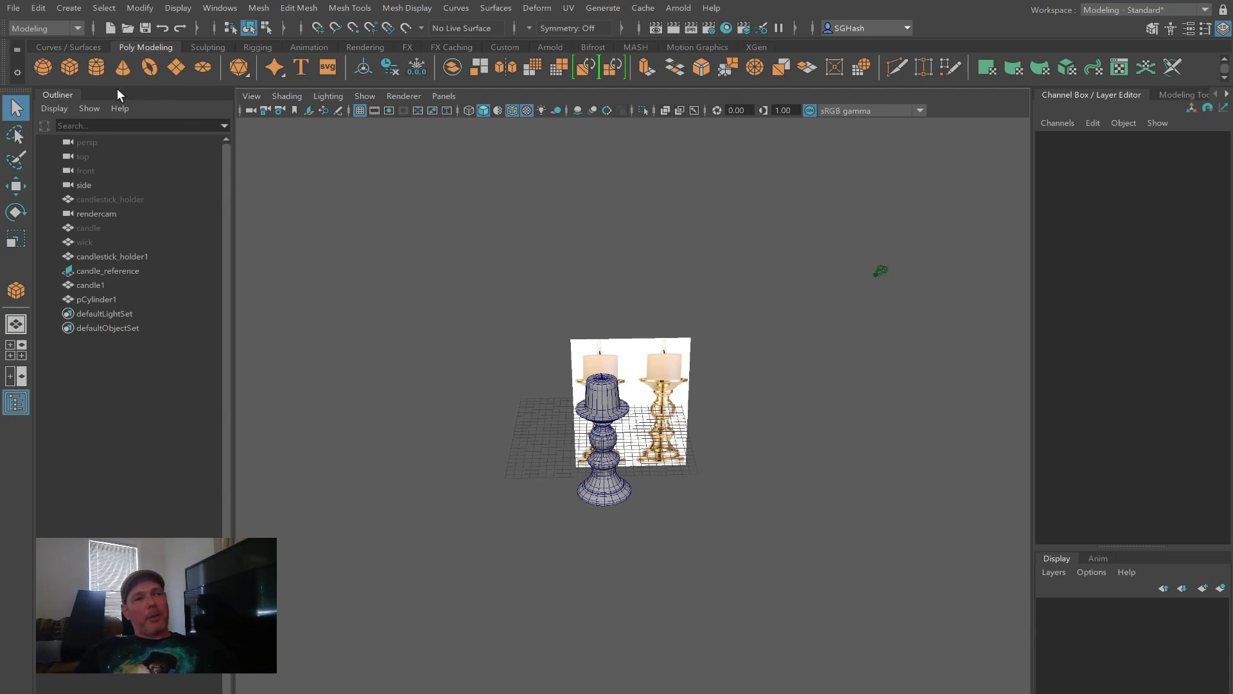
left_click(72, 72)
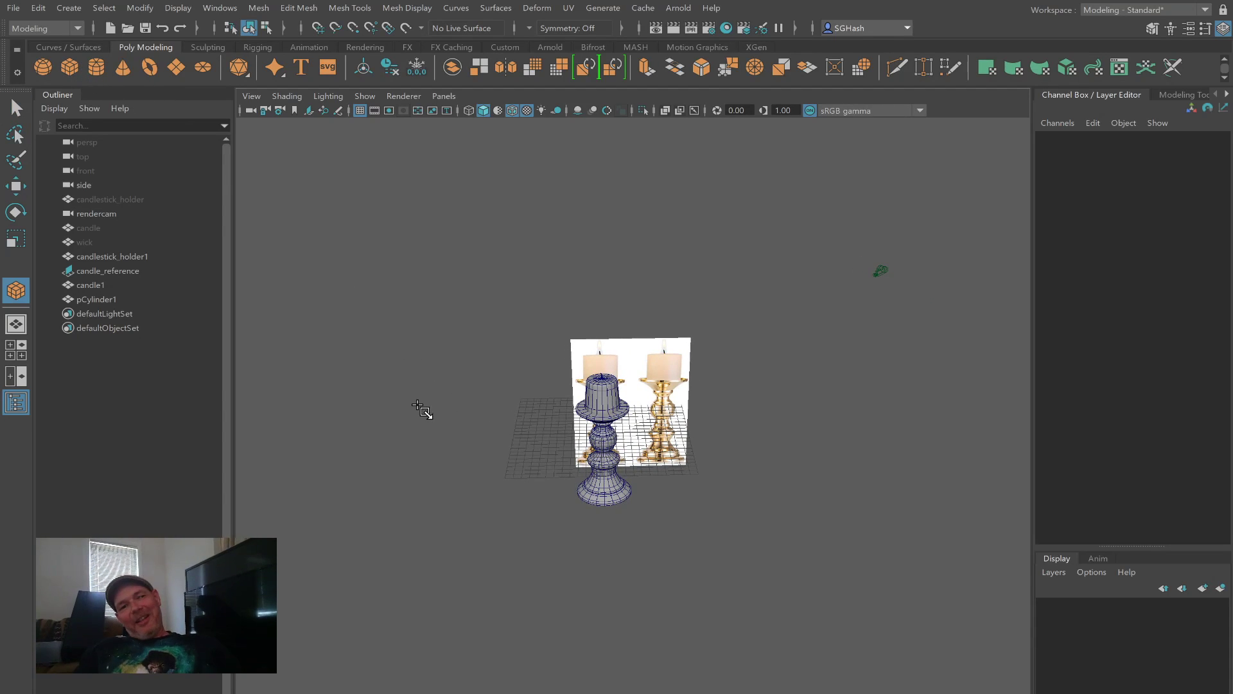
left_click_drag(537, 427, 551, 429, "alt")
left_click_drag(545, 485, 385, 439)
left_click_drag(457, 461, 457, 435)
left_click_drag(545, 472, 504, 468, "alt")
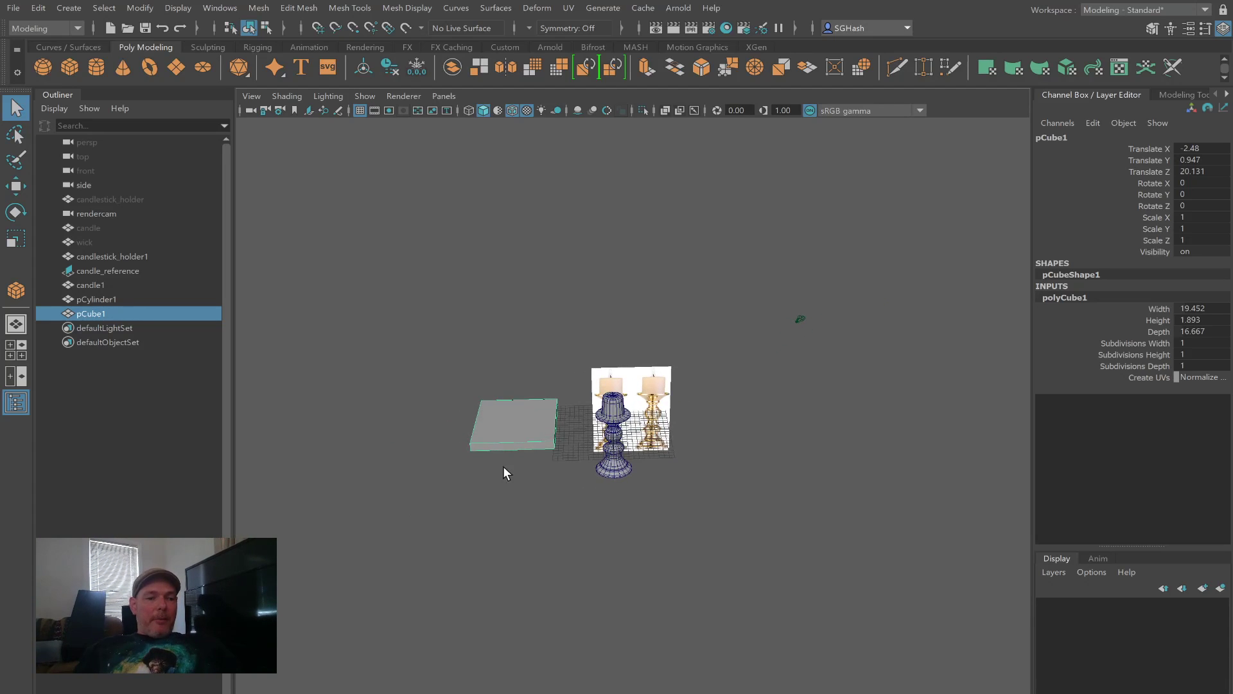
Step: Scale the flat cube uniformly to about 3.1 and move it beneath the candlestick, to about -13.45 in Y and -0.15 in Z
key("r")
left_click_drag(516, 424, 606, 454)
key("w")
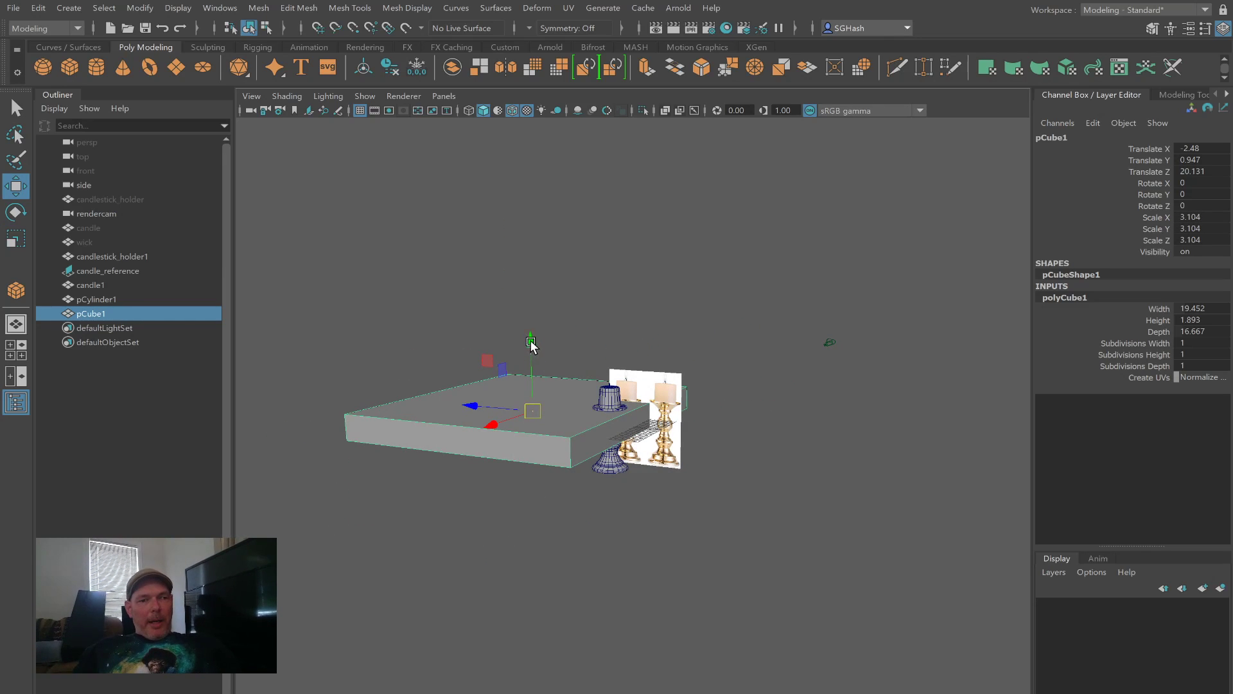
left_click_drag(528, 351, 507, 482)
key("r")
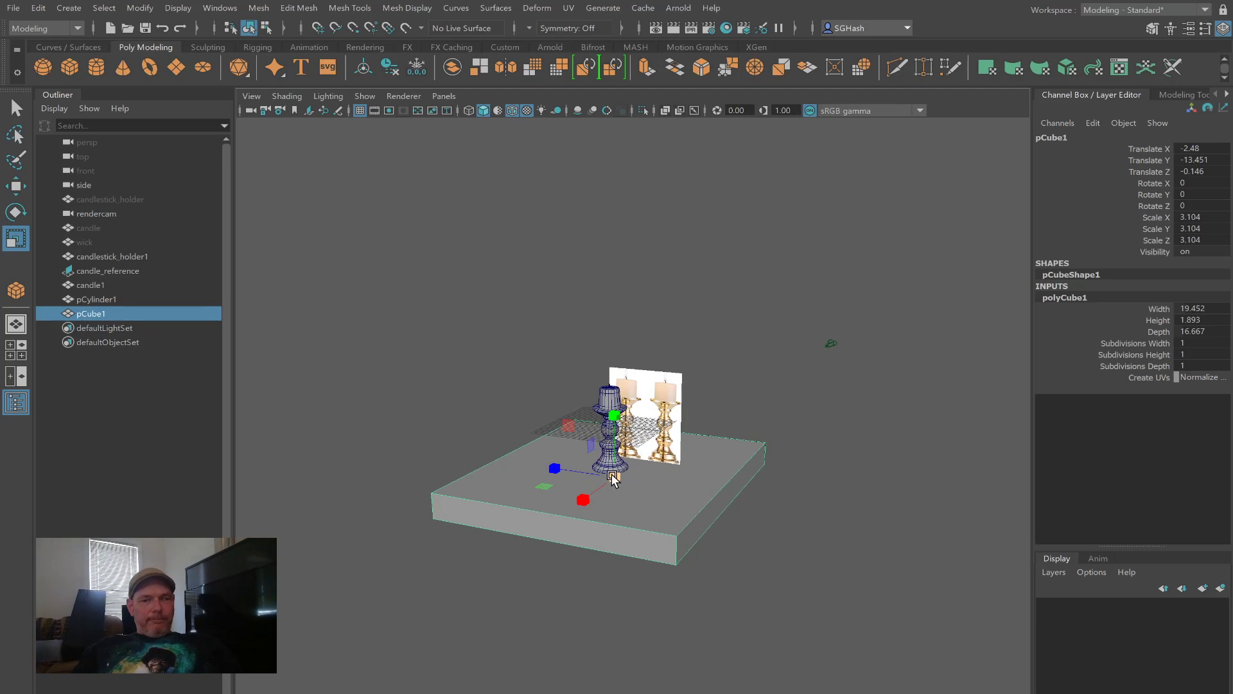
Step: Scale the slab uniformly to about 5.98 and lower it to about -16.12 in Y beneath the candlestick
middle_click_drag(707, 496, 749, 496)
left_click_drag(493, 480, 604, 481, "alt")
left_click_drag(692, 504, 649, 496, "alt")
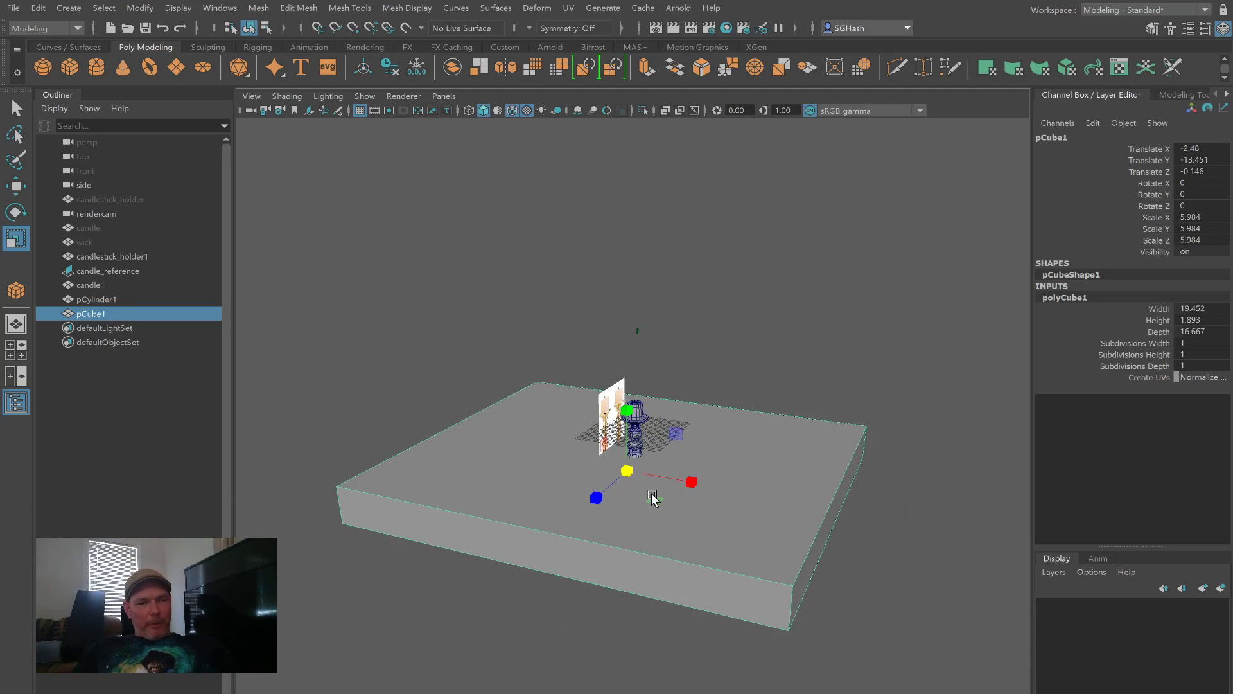
key("w")
middle_click_drag(623, 411, 627, 419)
left_click_drag(823, 425, 712, 418, "alt")
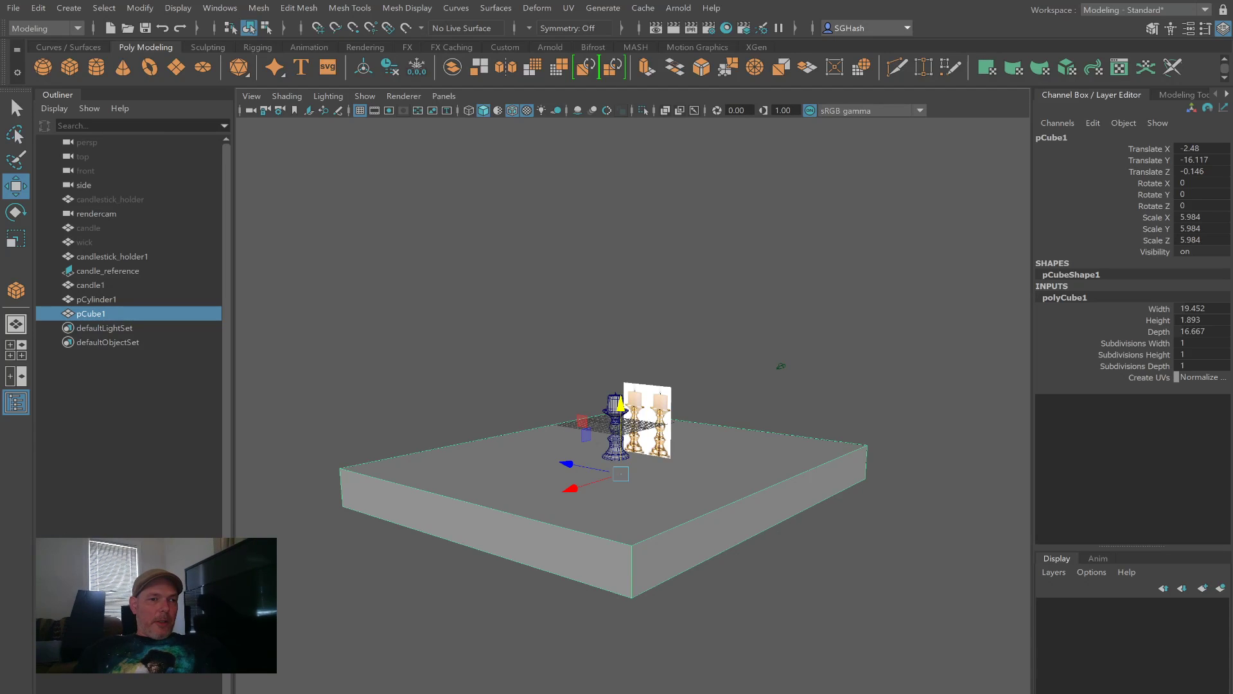
left_click_drag(636, 443, 675, 446, "alt")
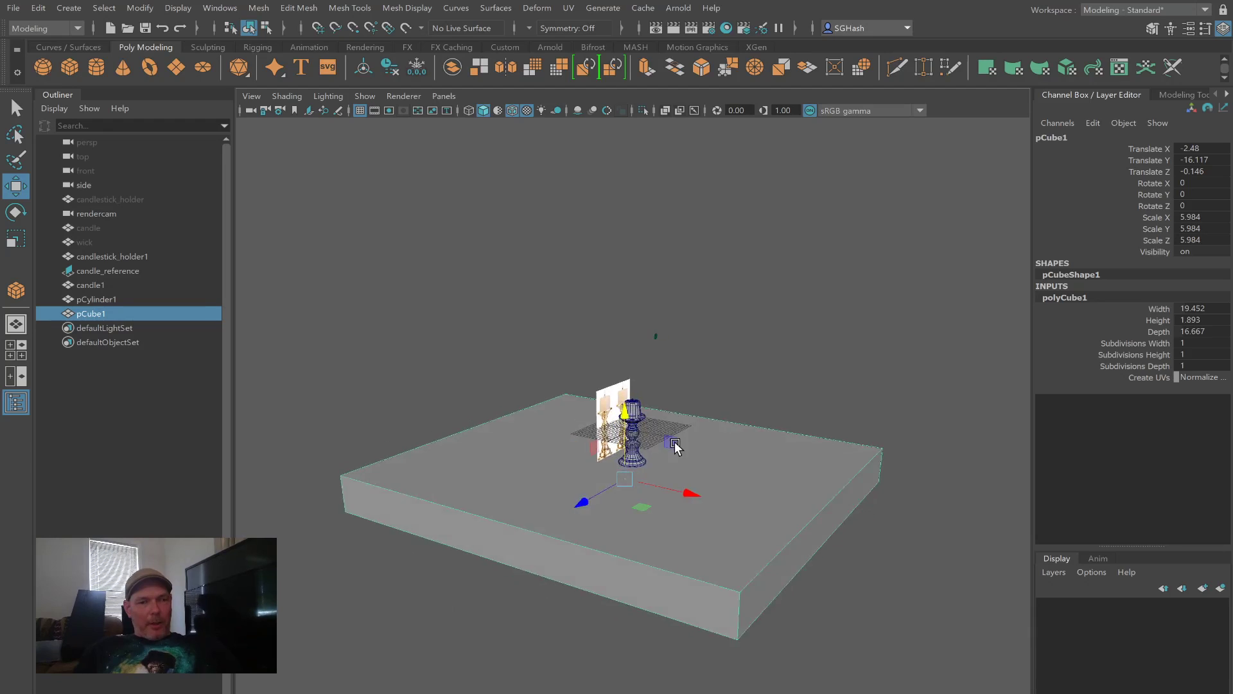
right_click_drag(675, 445, 730, 460, "alt")
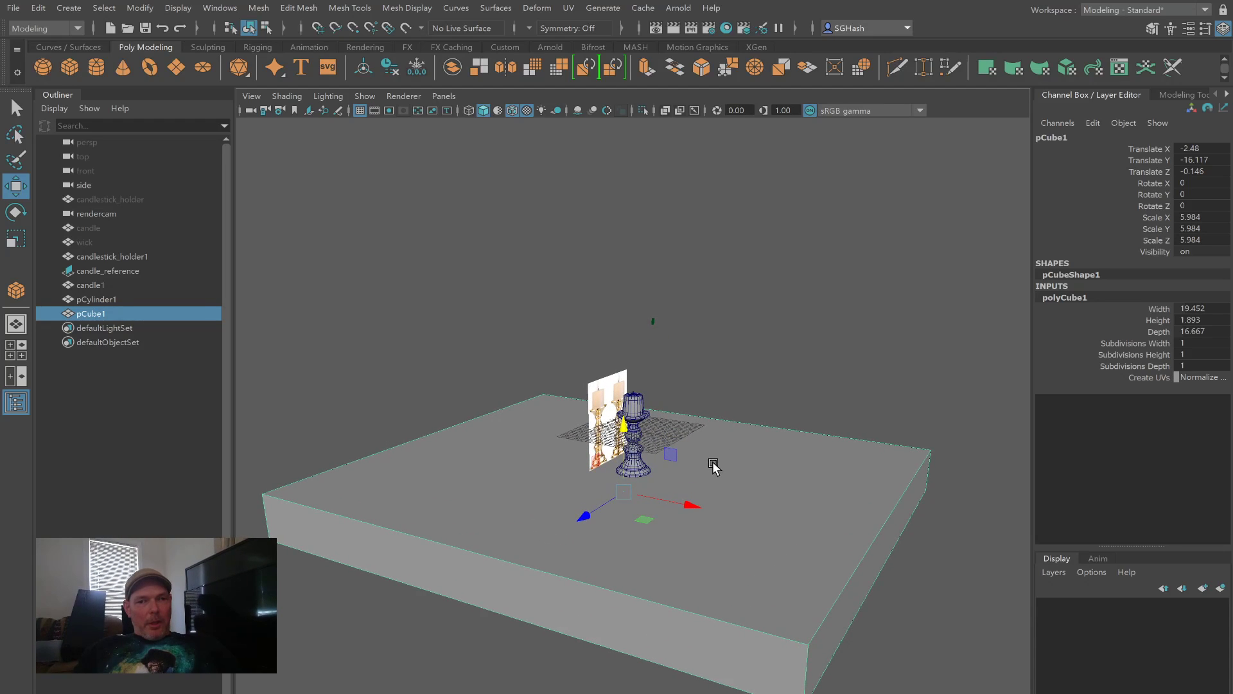
left_click_drag(700, 473, 659, 468, "alt")
key("q")
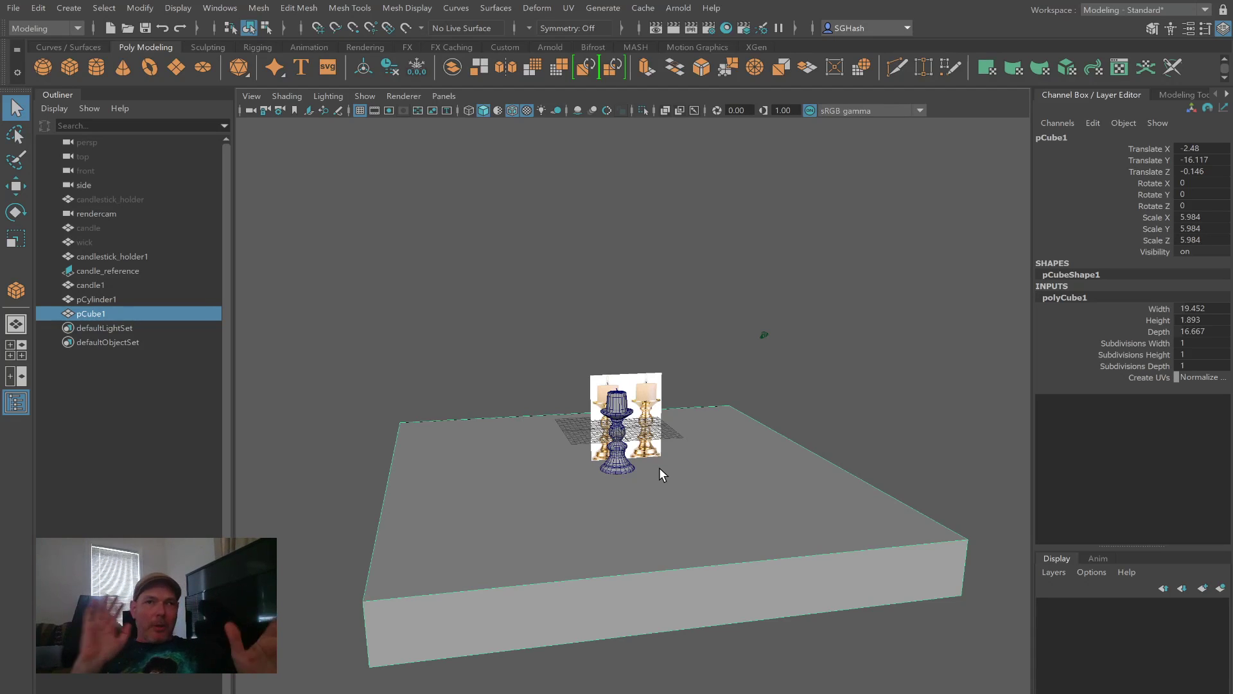
Step: Preview the slab with mesh smoothing, and return it to the unsmoothed display
left_click_drag(652, 465, 653, 549, "alt")
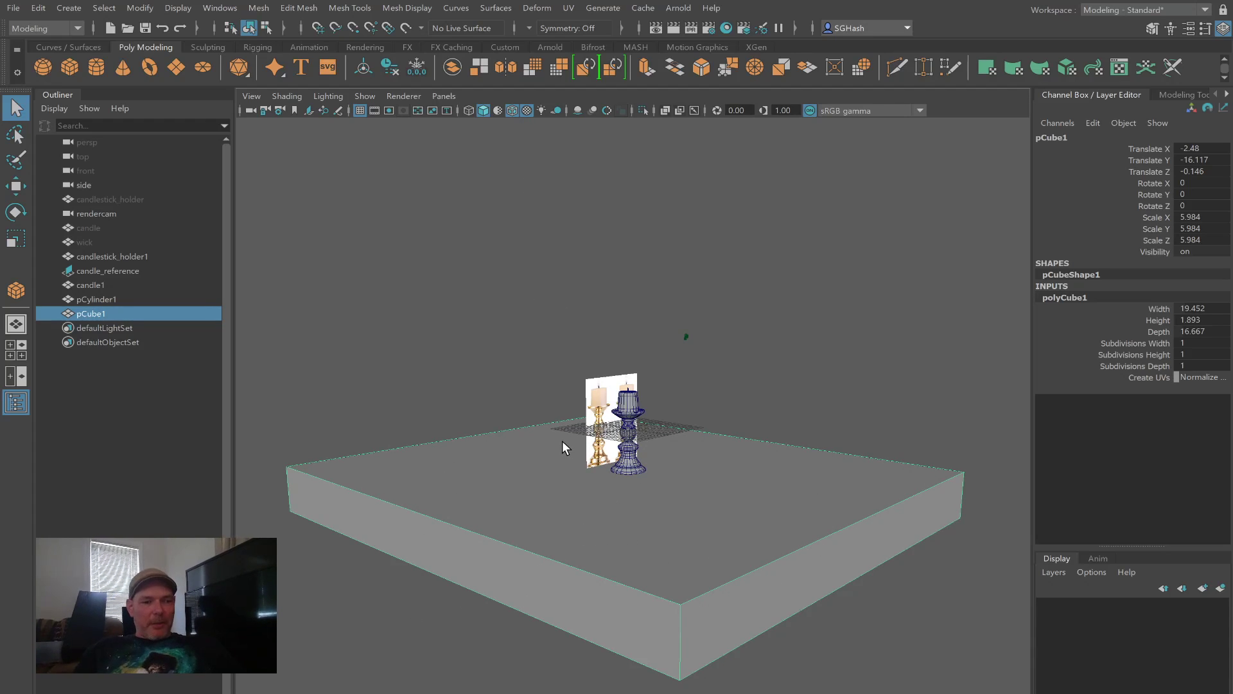
key("3")
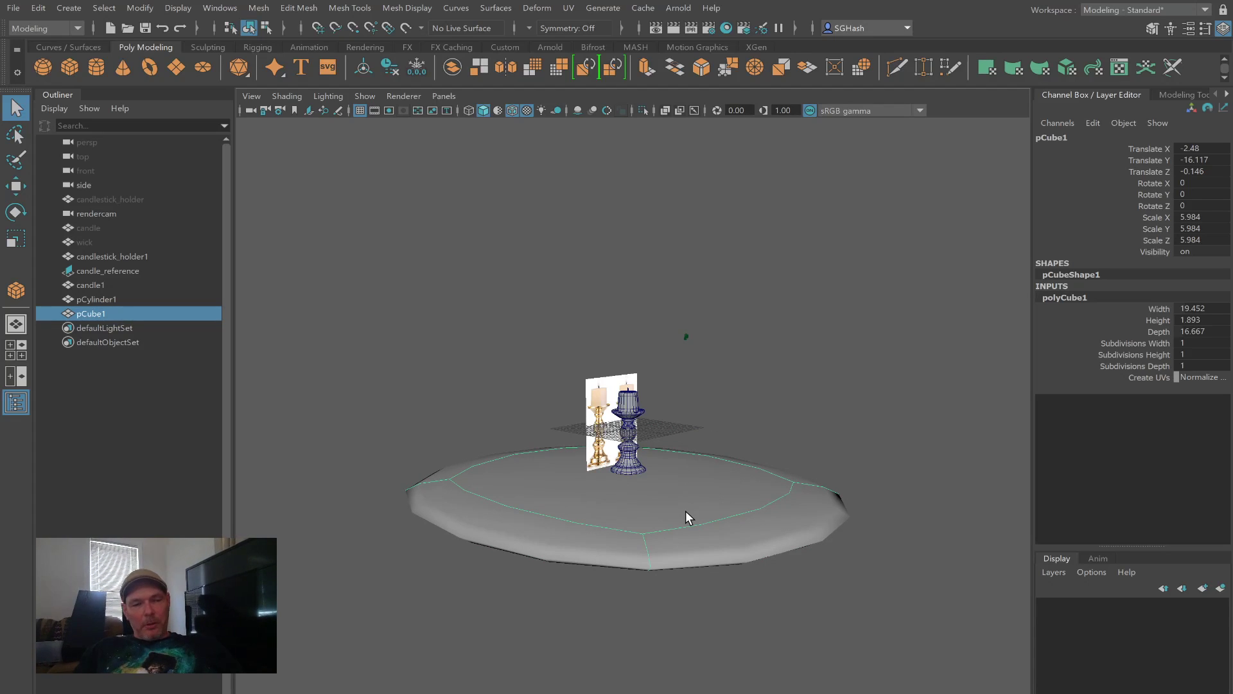
key("1")
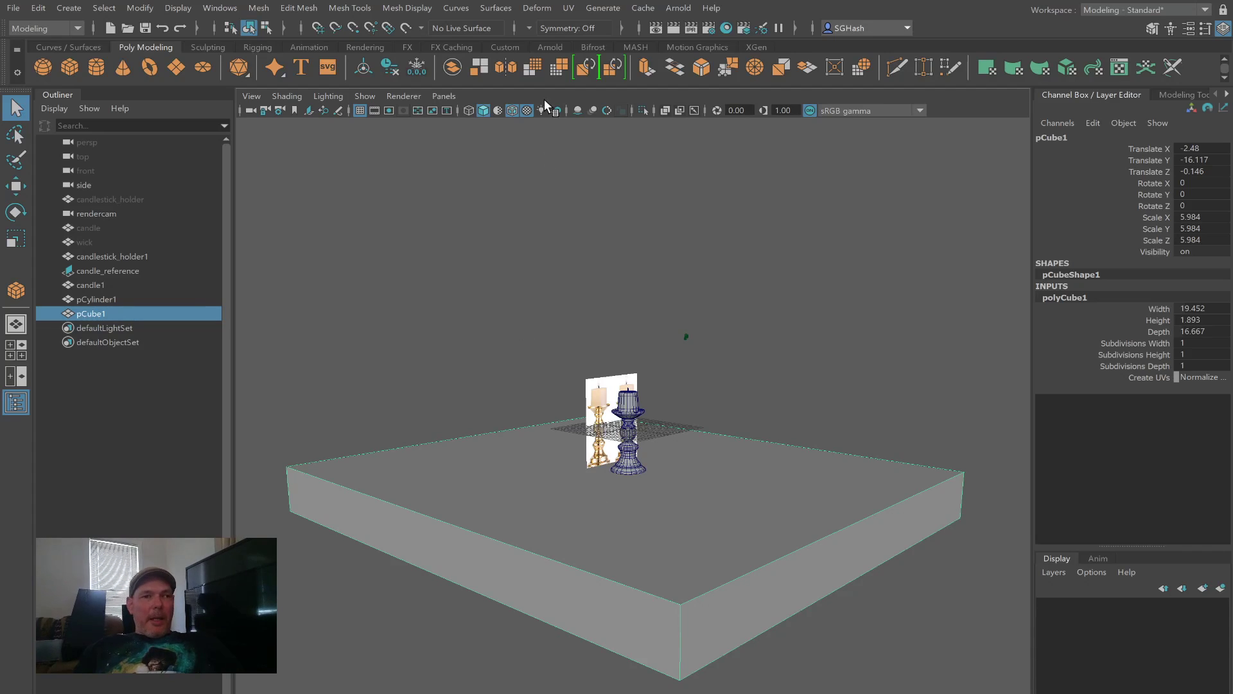
Step: Apply Smooth to the whole slab with 2 divisions
left_click(532, 67)
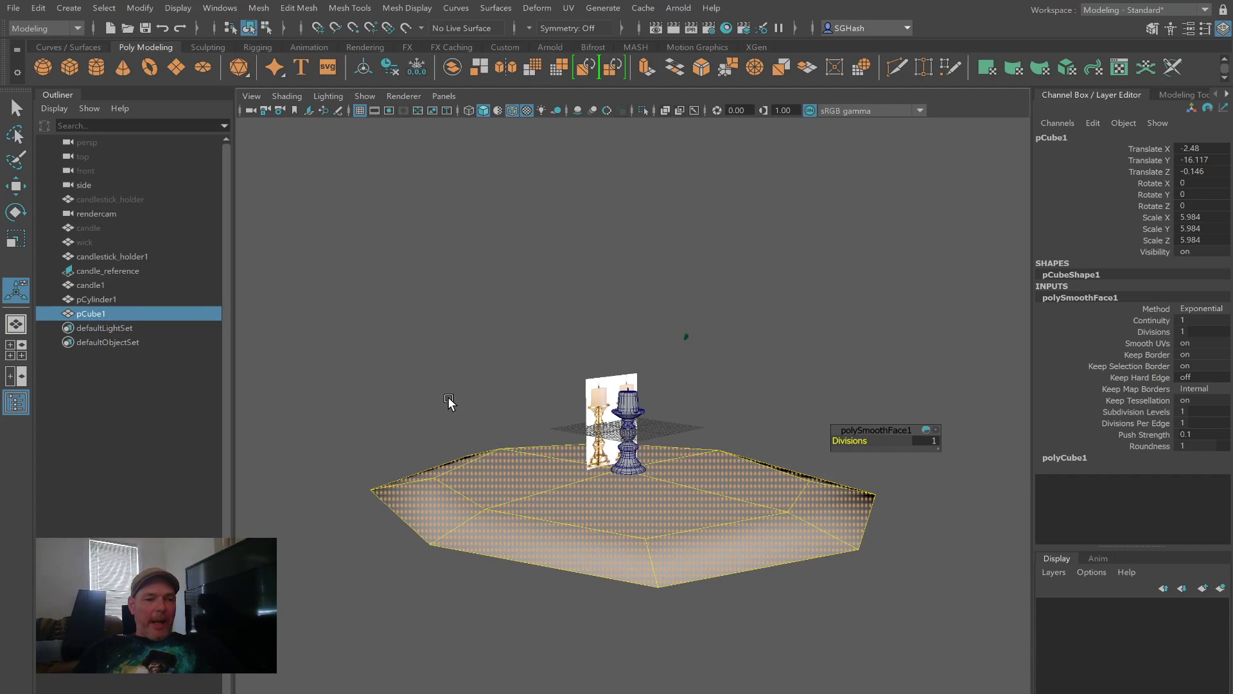
left_click(916, 440)
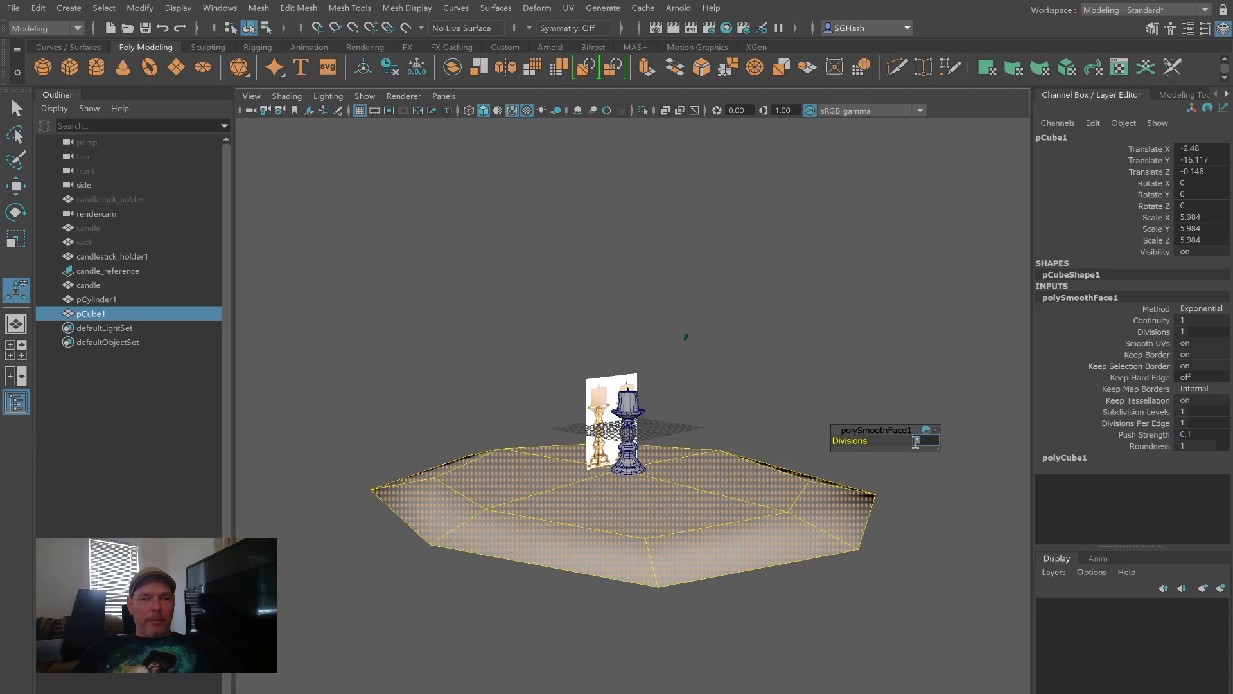
type("2")
key("Return")
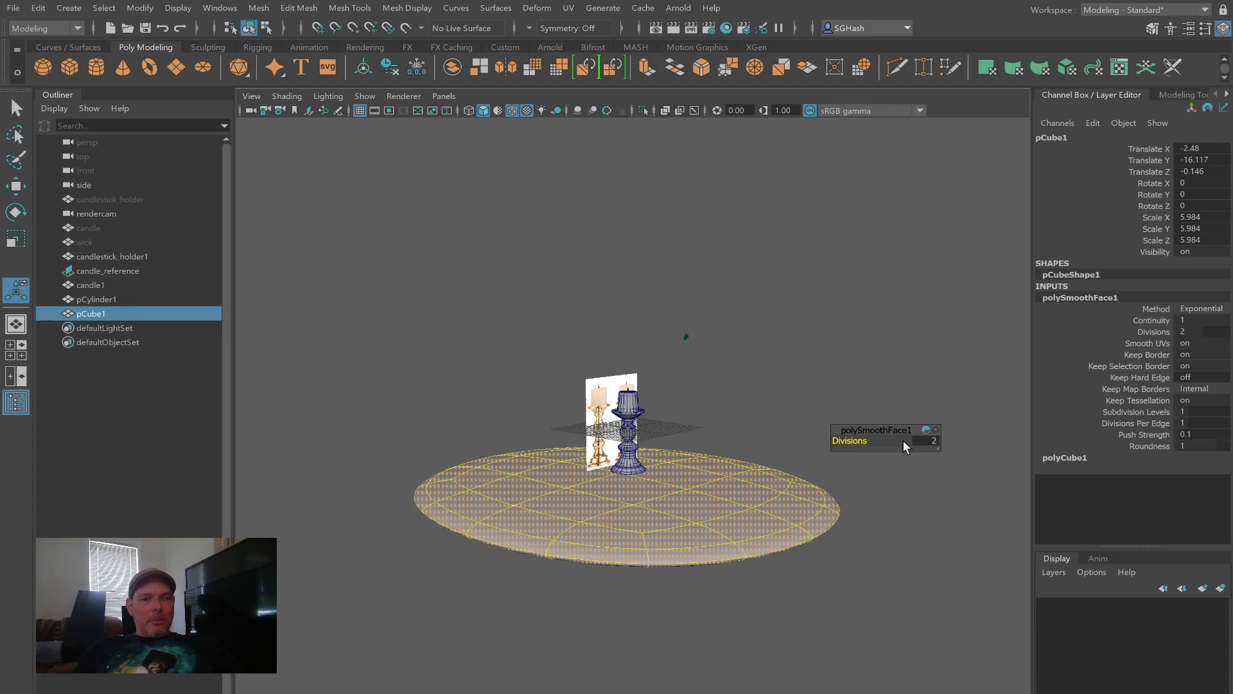
left_click(910, 519)
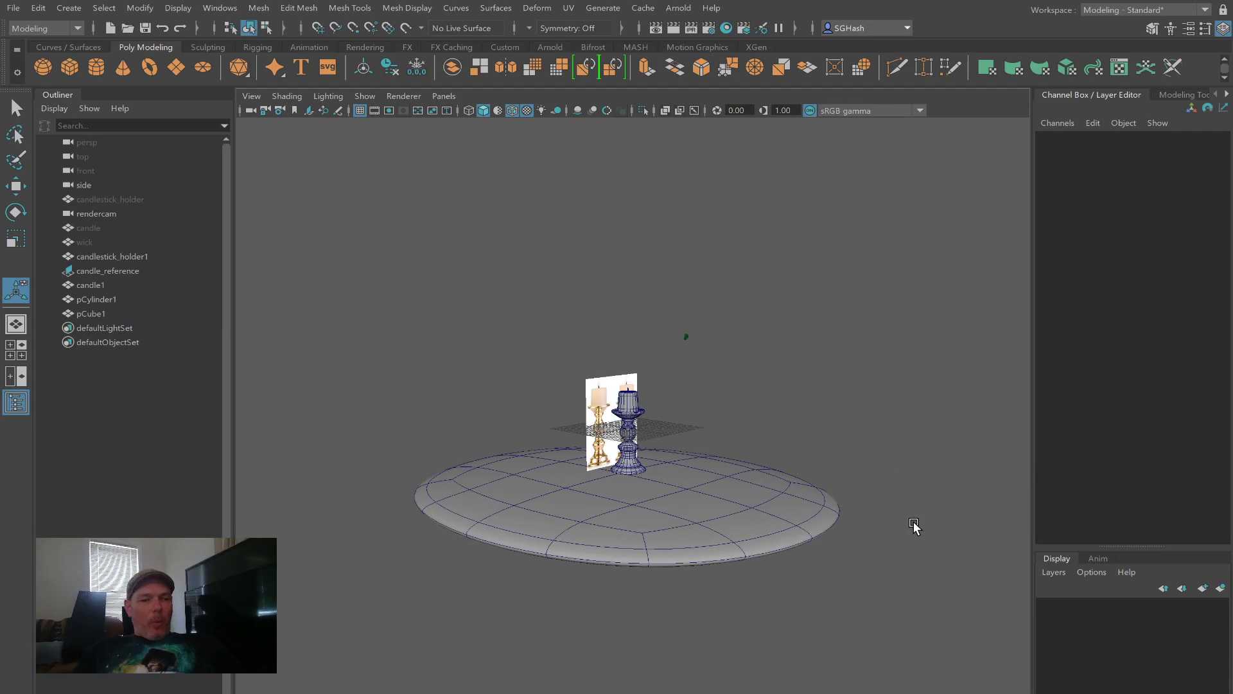
Step: Undo the smoothing and the smooth preview to restore the plain slab
left_click(799, 513)
key("ctrl+z")
key("ctrl+z")
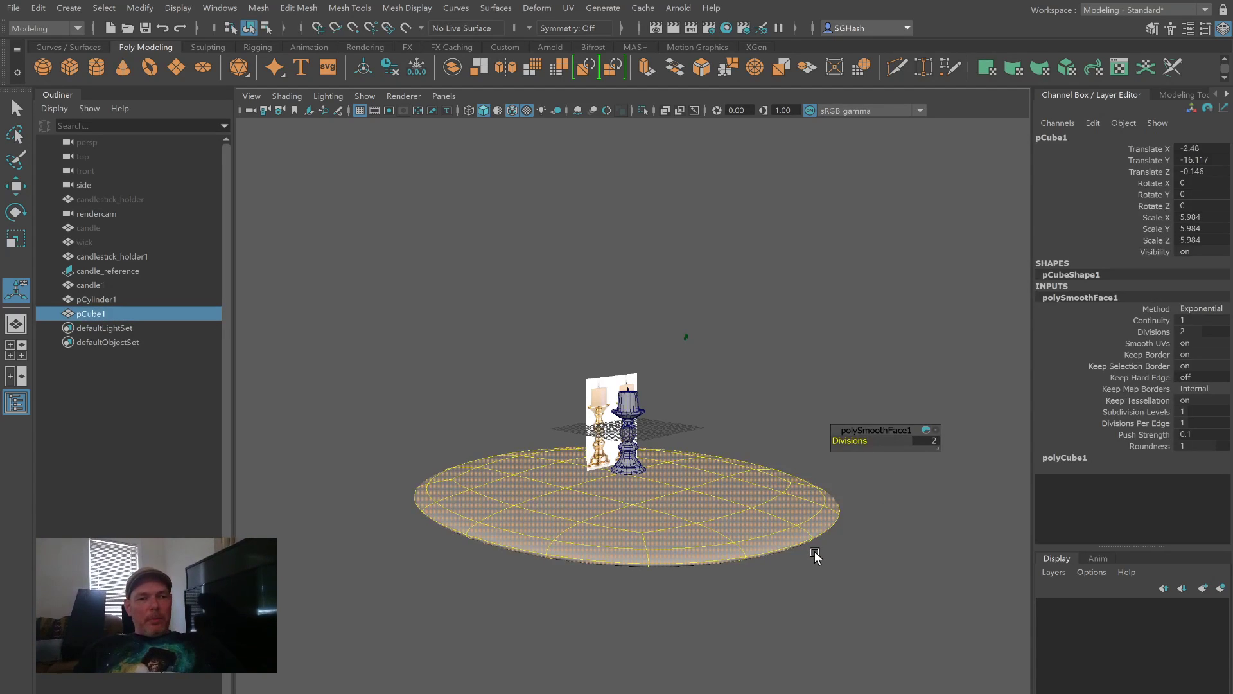
key("ctrl+z")
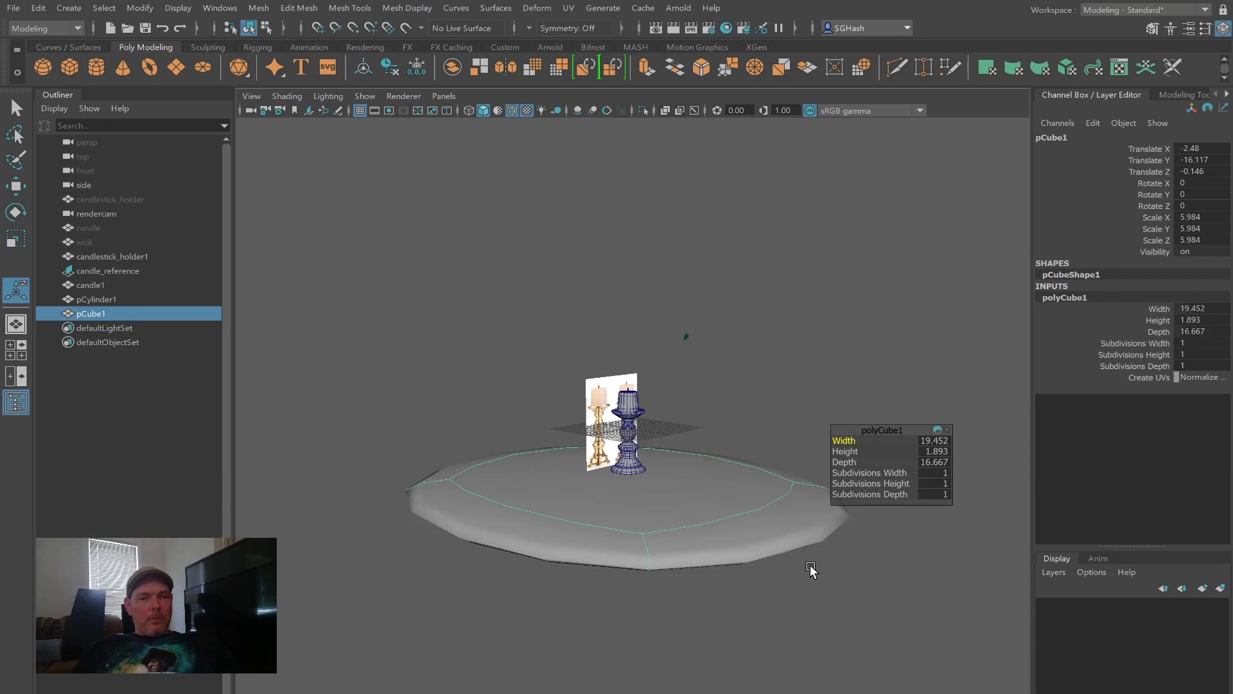
key("ctrl+z")
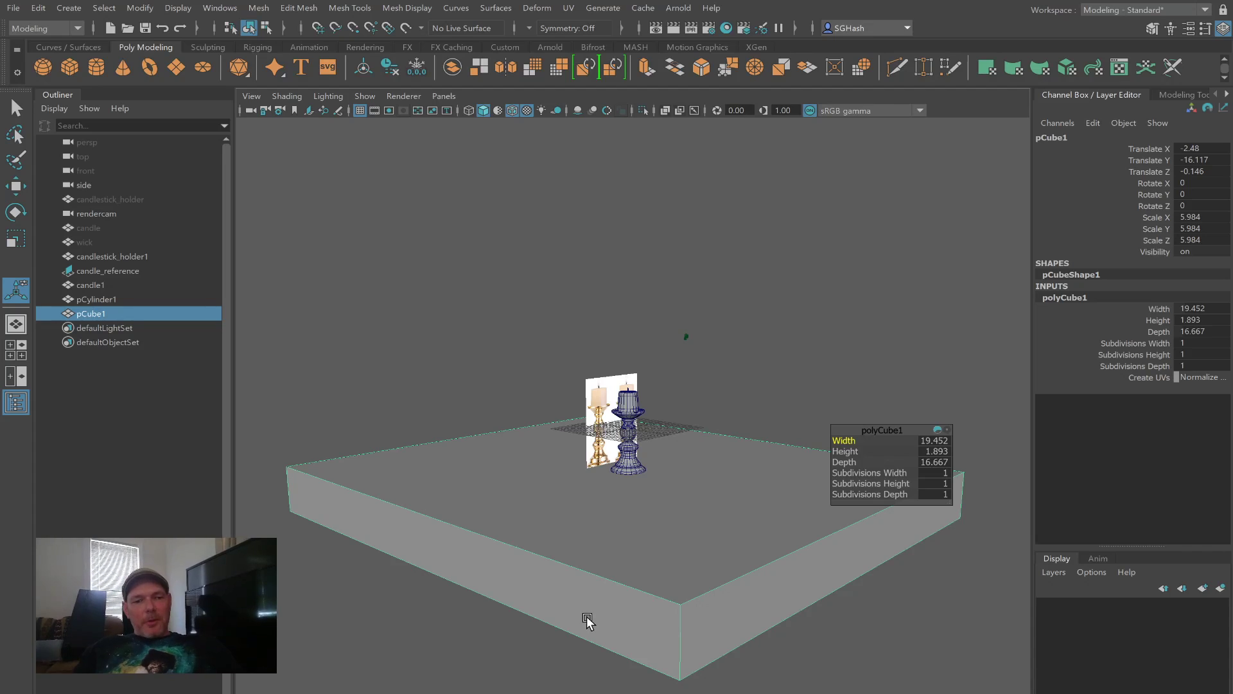
Step: Try Smooth on only the long front side face of the slab with 1 division, and undo it
key("q")
left_click(570, 602)
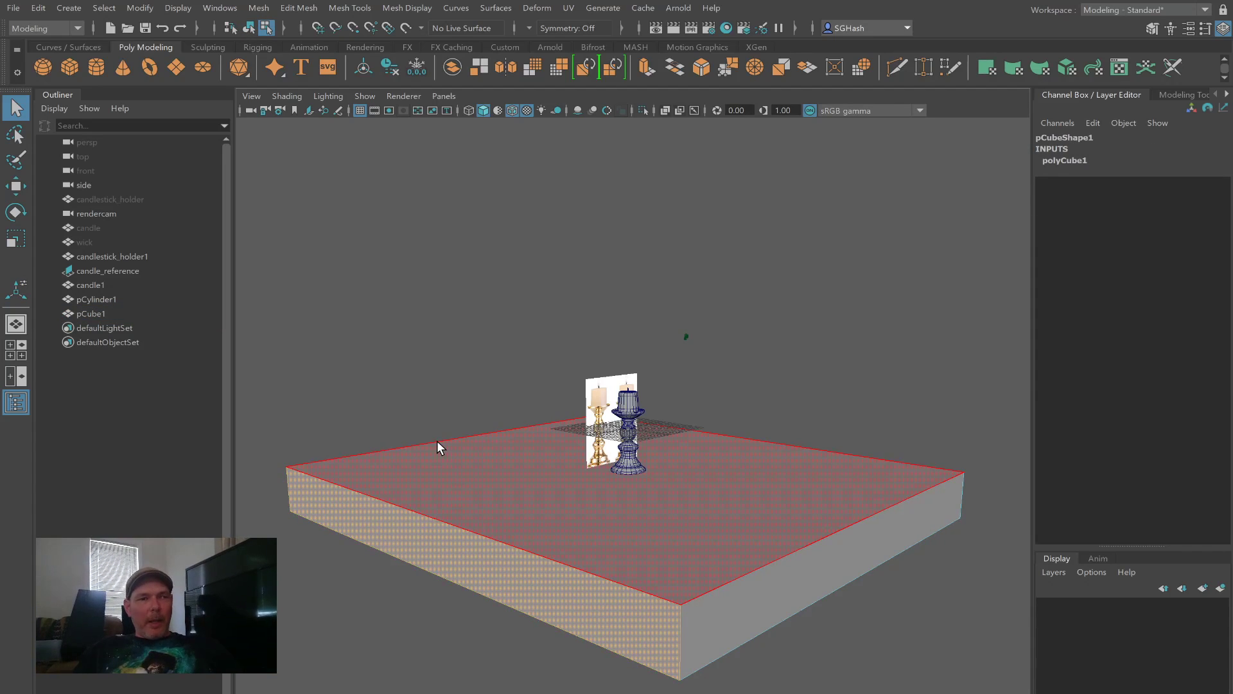
left_click(525, 64)
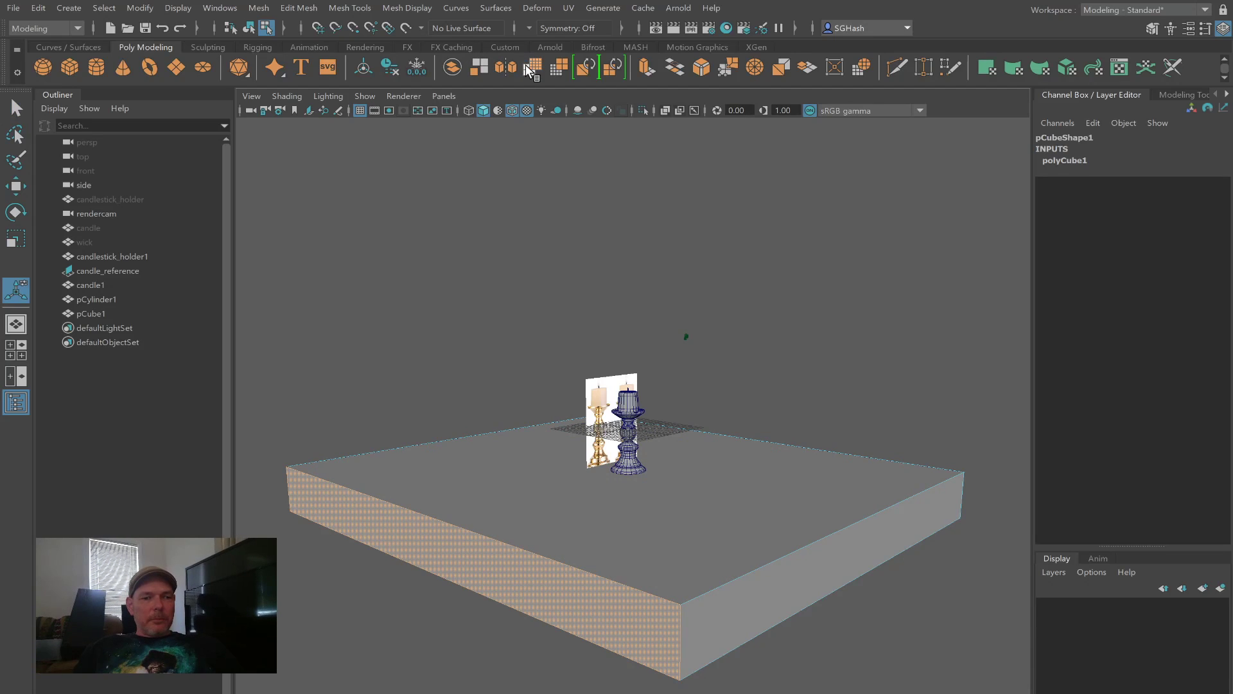
left_click(330, 350)
left_click_drag(385, 418, 422, 406, "alt")
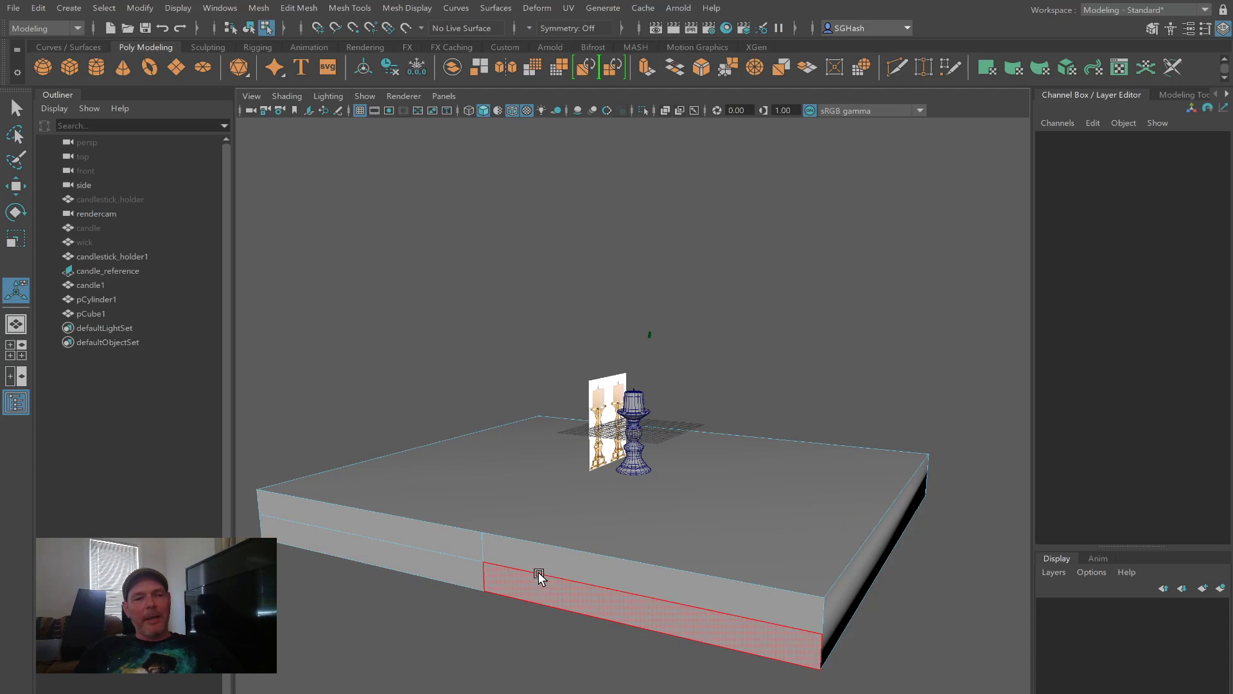
left_click(460, 570)
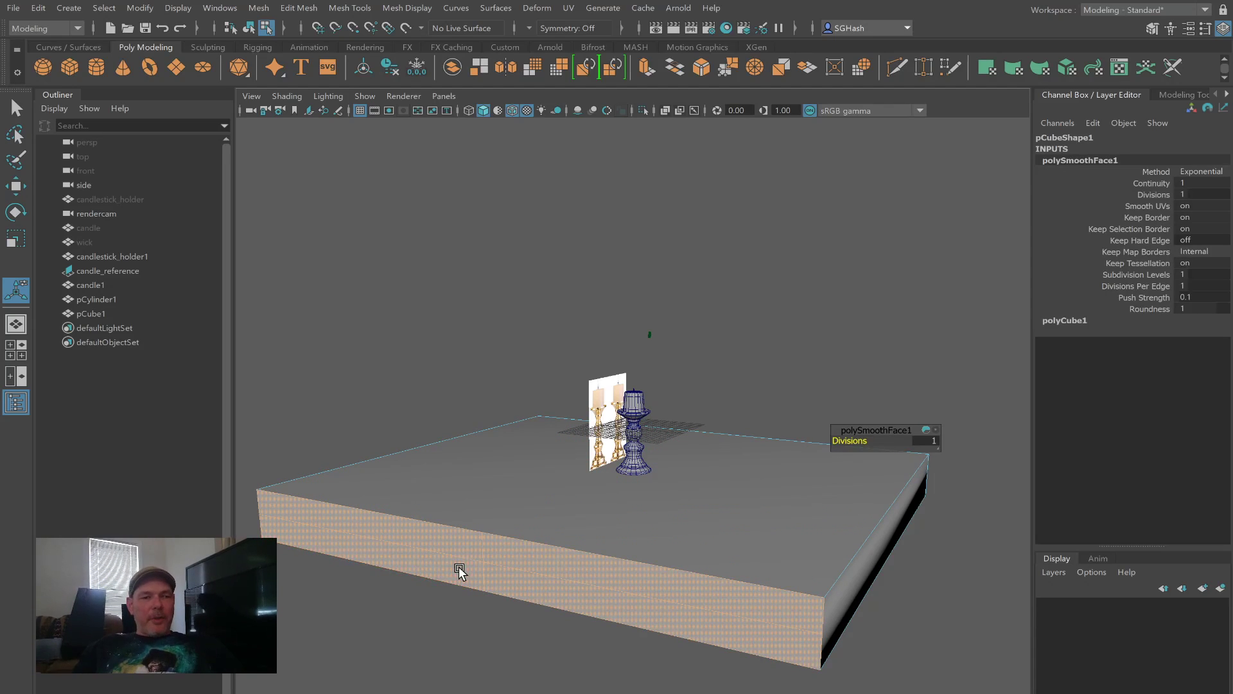
left_click(341, 385)
left_click_drag(543, 404, 508, 399, "alt")
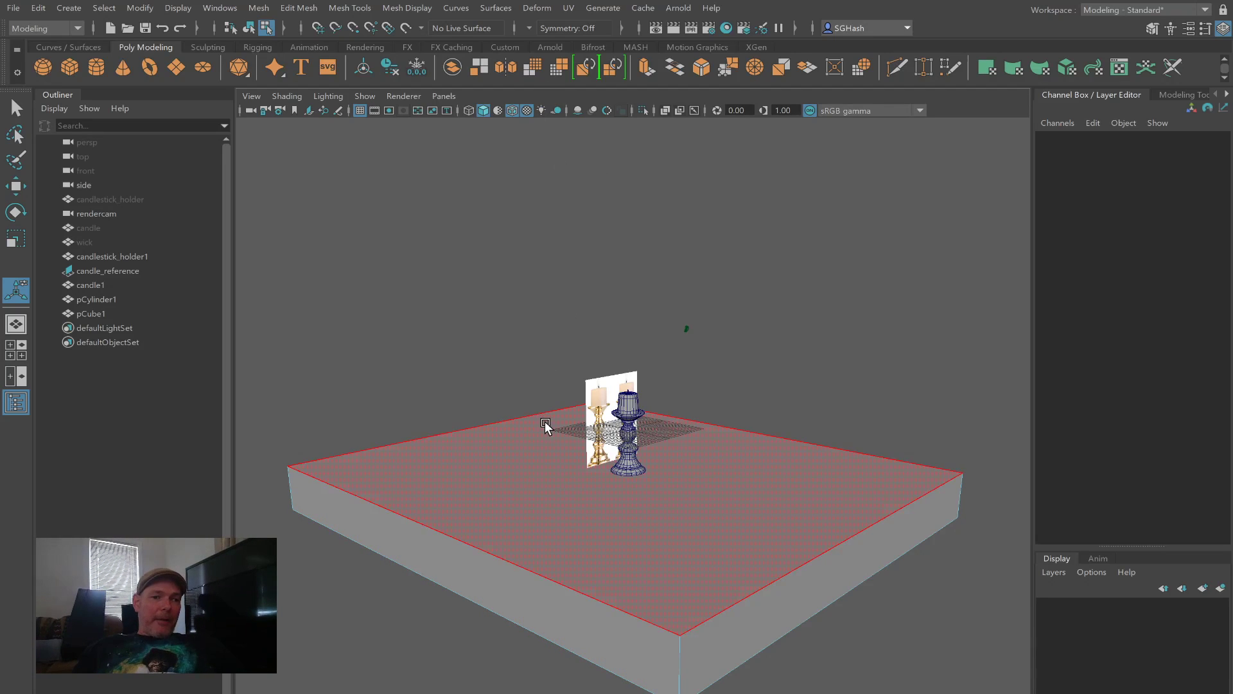
Step: Try Smooth on the slab's top face together with its long front side face, and undo back to object mode
left_click(537, 485)
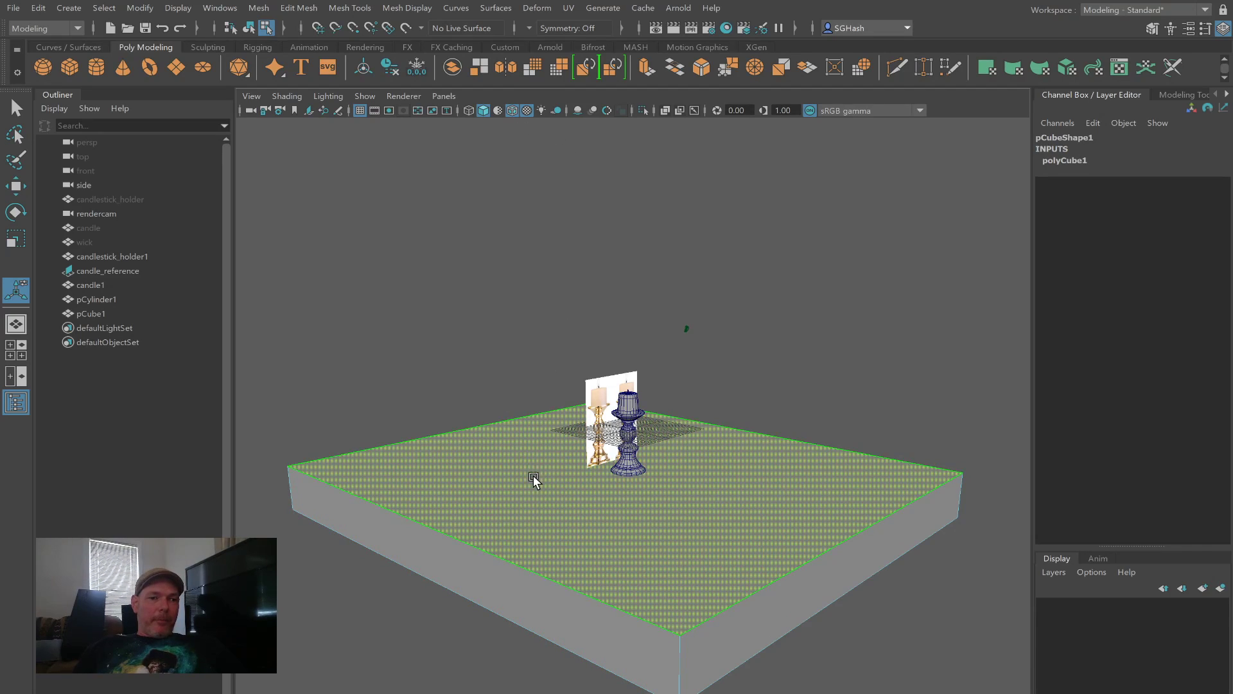
left_click(505, 595)
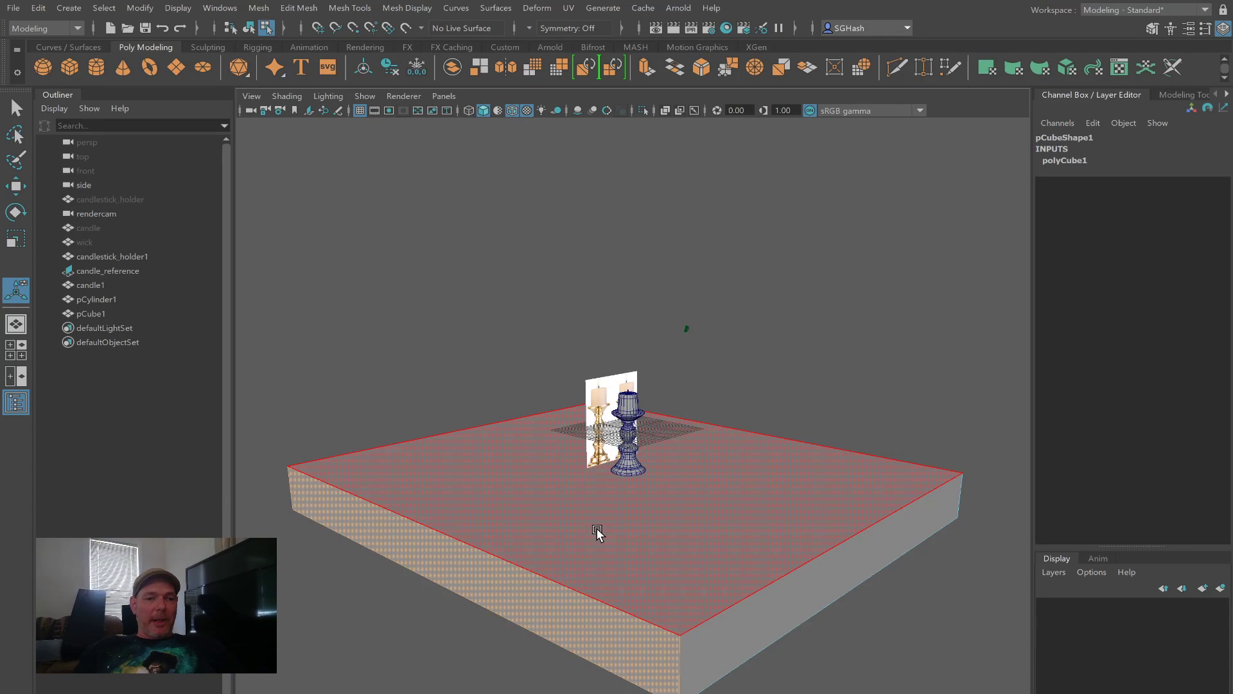
left_click(730, 608, "shift")
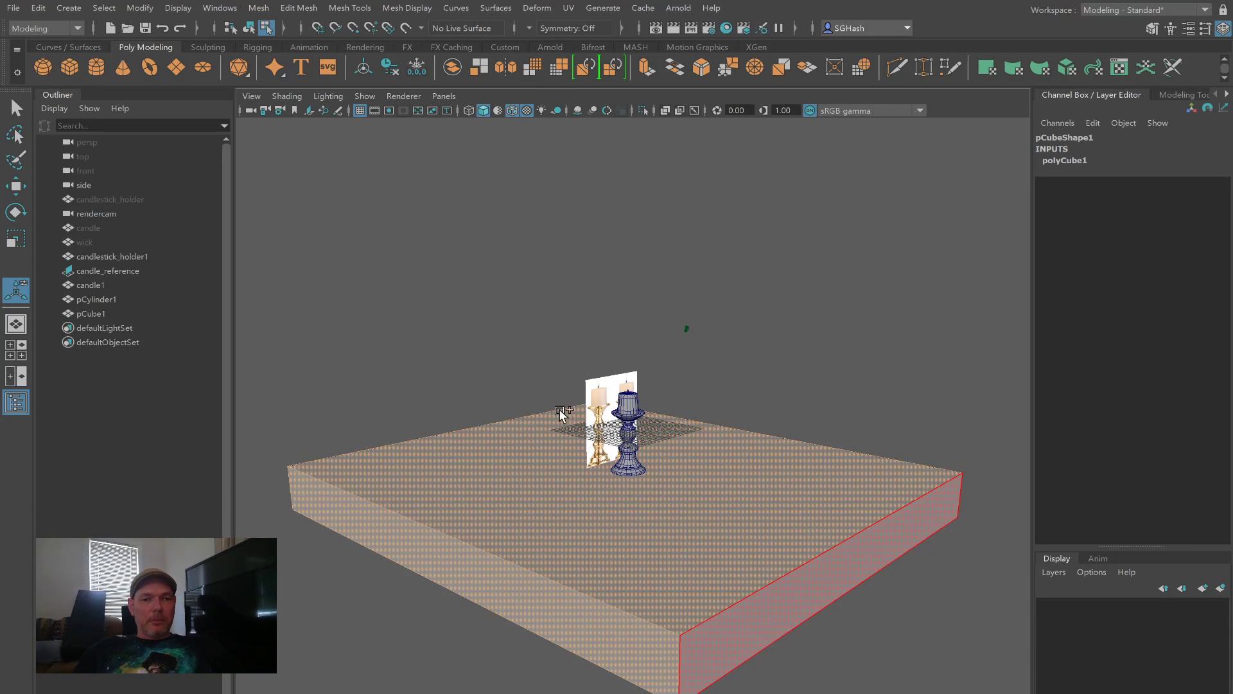
left_click(531, 66)
left_click(470, 369)
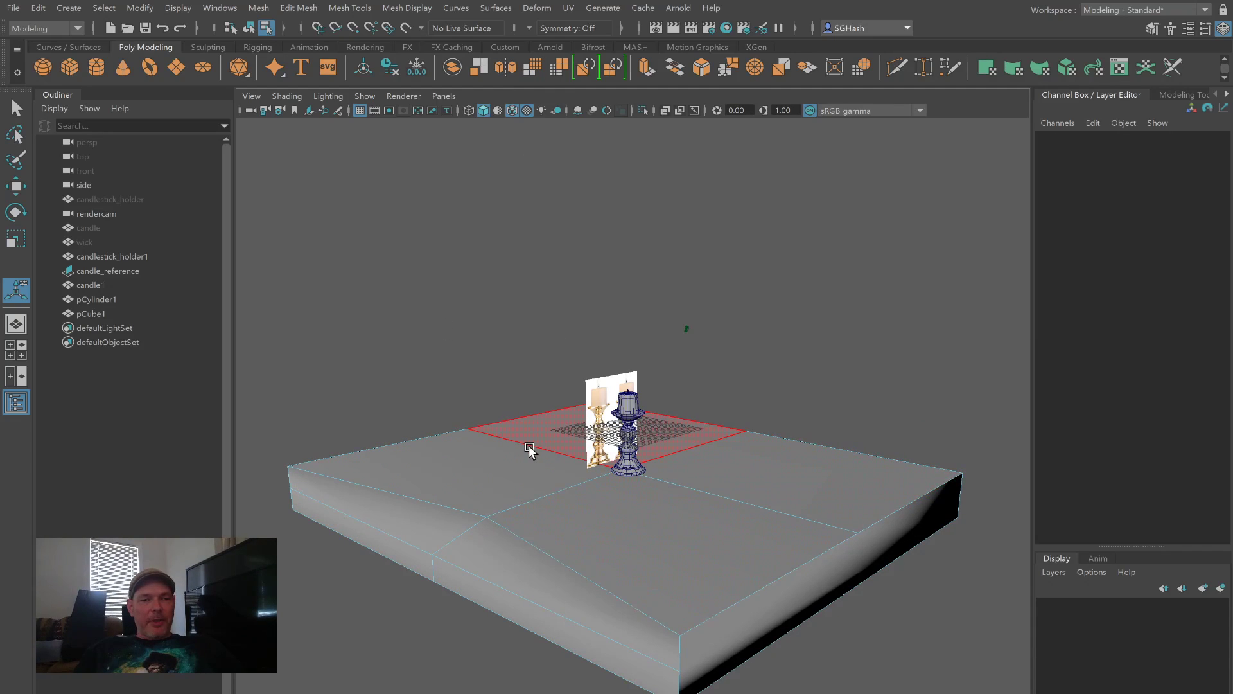
key("ctrl+z")
key("ctrl+z")
key("ctrl+z")
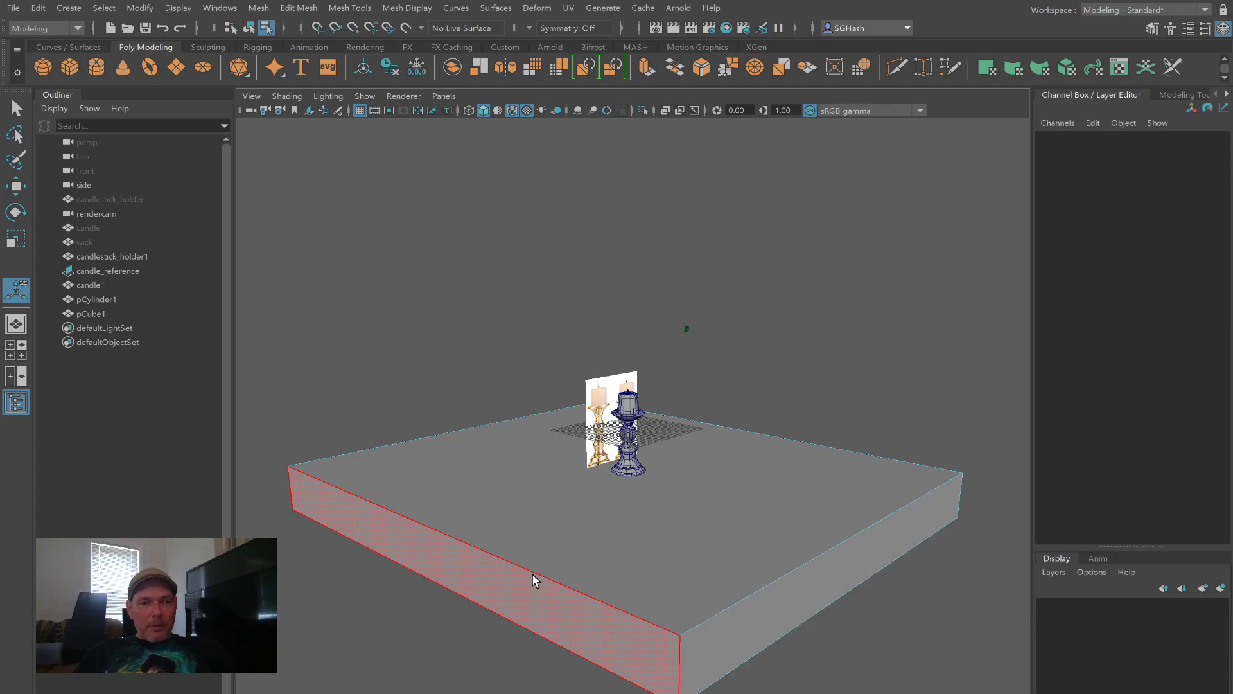
key("ctrl+z")
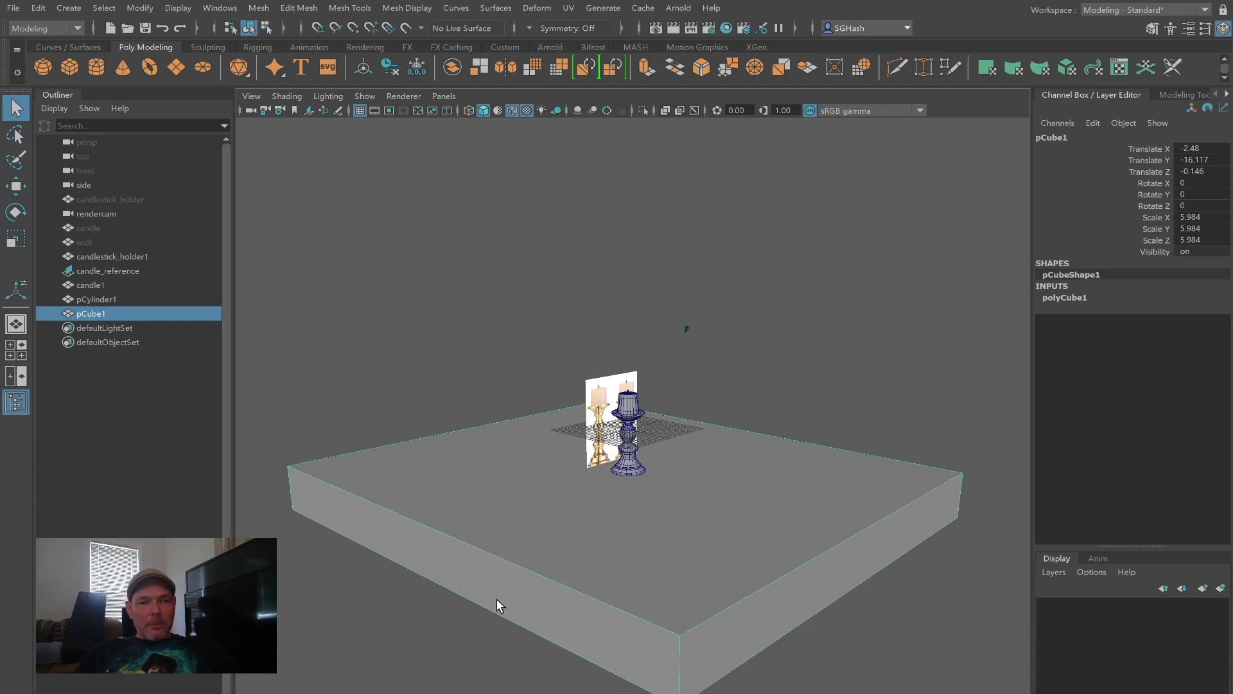
Step: Try Smooth on the whole slab with 1 division, undo it and deselect the slab
left_click(531, 65)
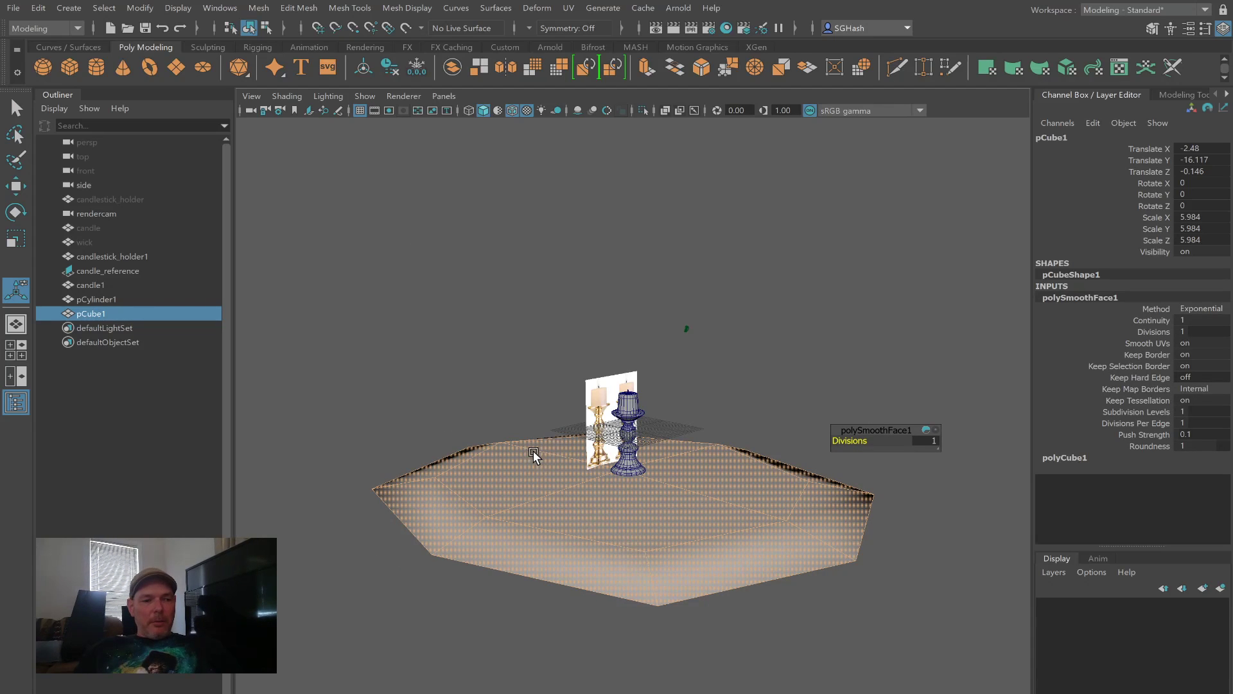
key("ctrl+z")
left_click(422, 378)
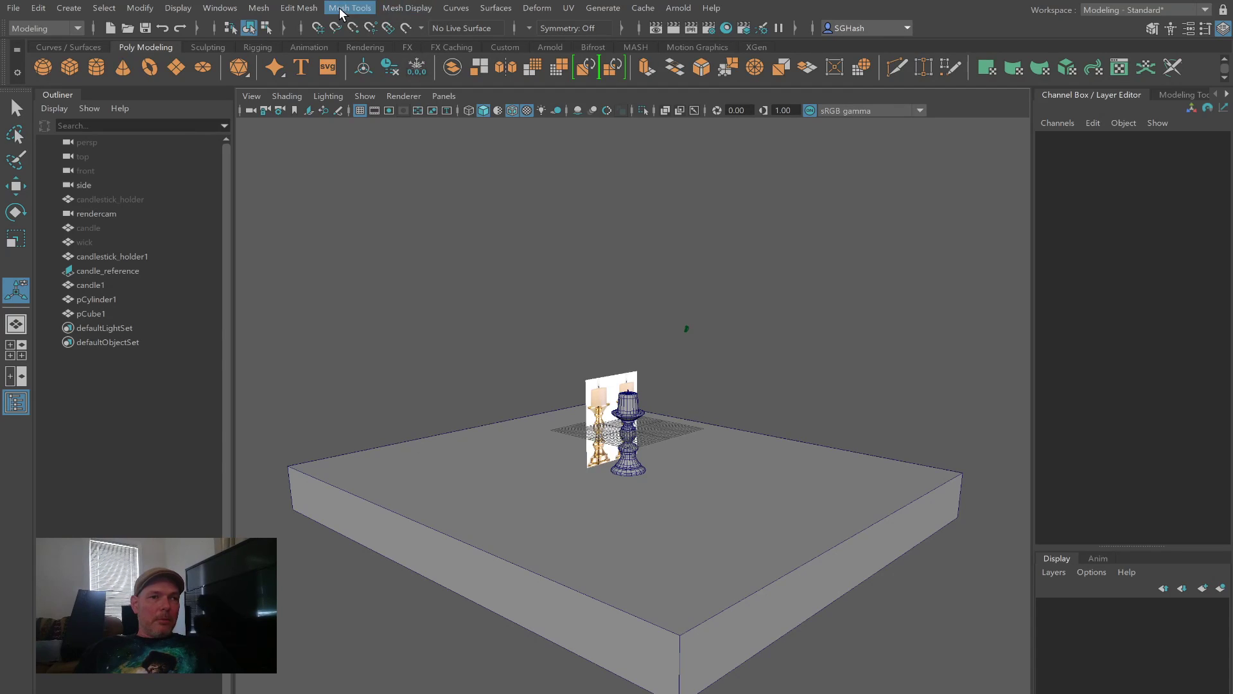
Step: Insert two horizontal edge loops around the slab's sides, one close to the top edge and one close to the bottom edge
key("F8")
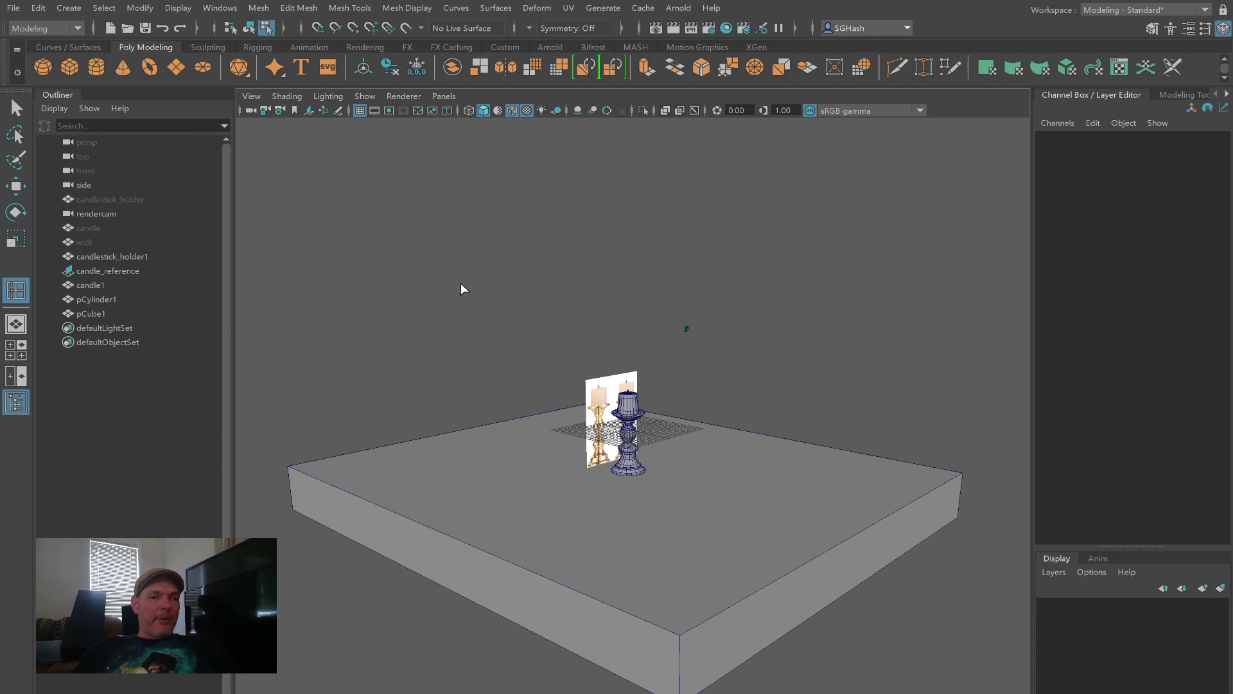
left_click(680, 653)
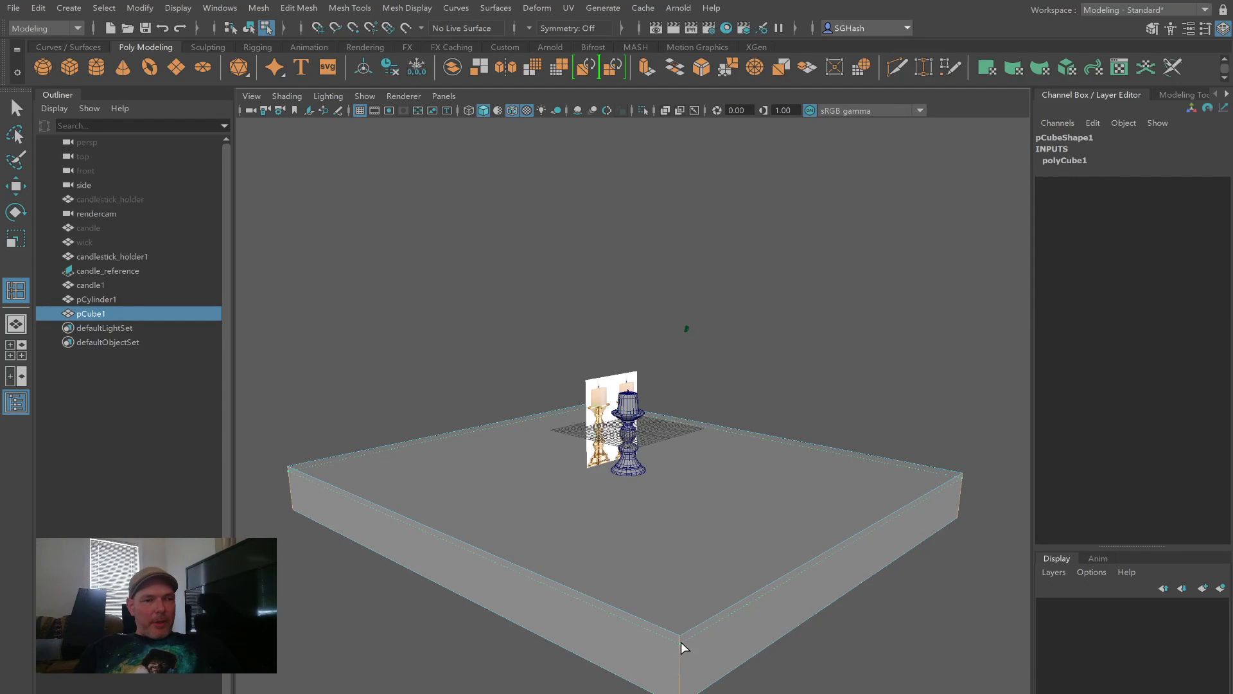
left_click(681, 642)
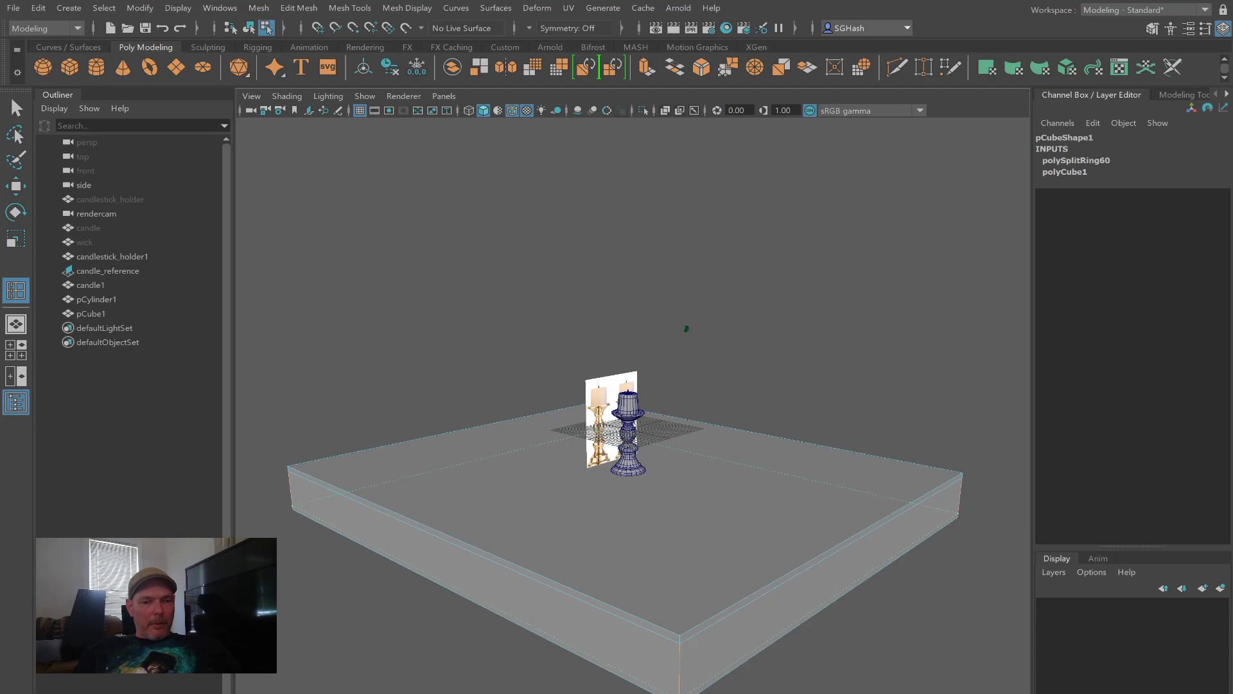
left_click(717, 690)
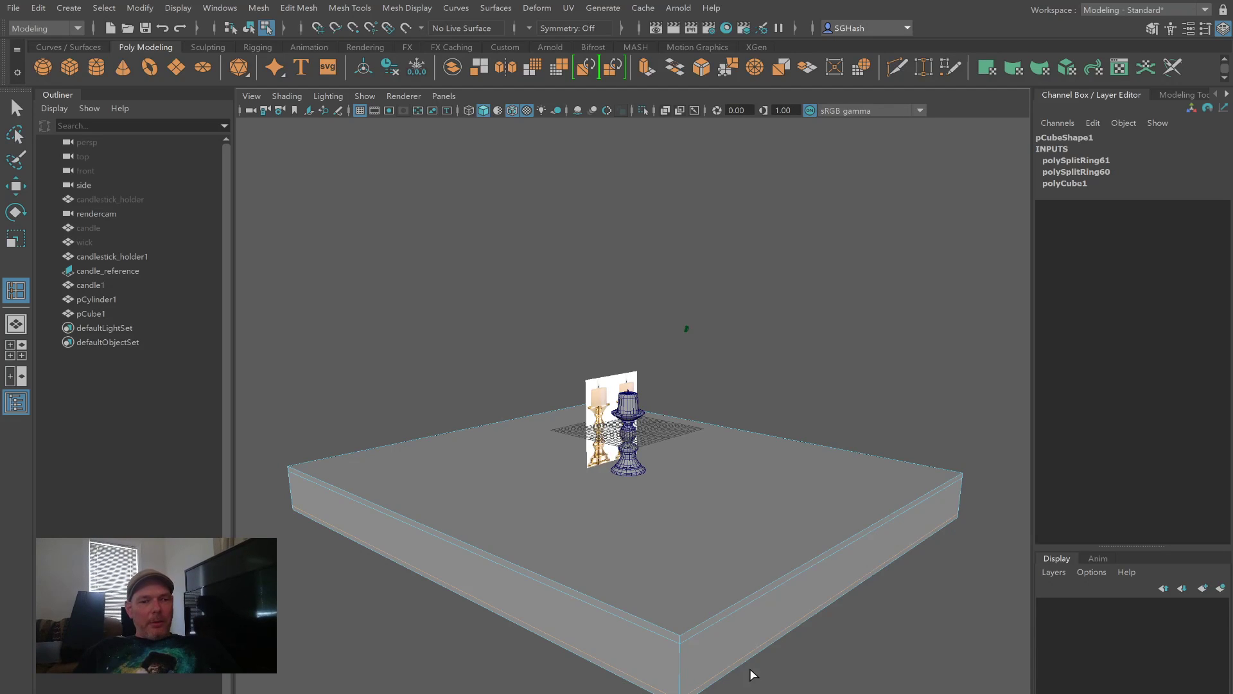
Step: Preview the slab smoothed inside its control cage and examine its outline from several angles
key("2")
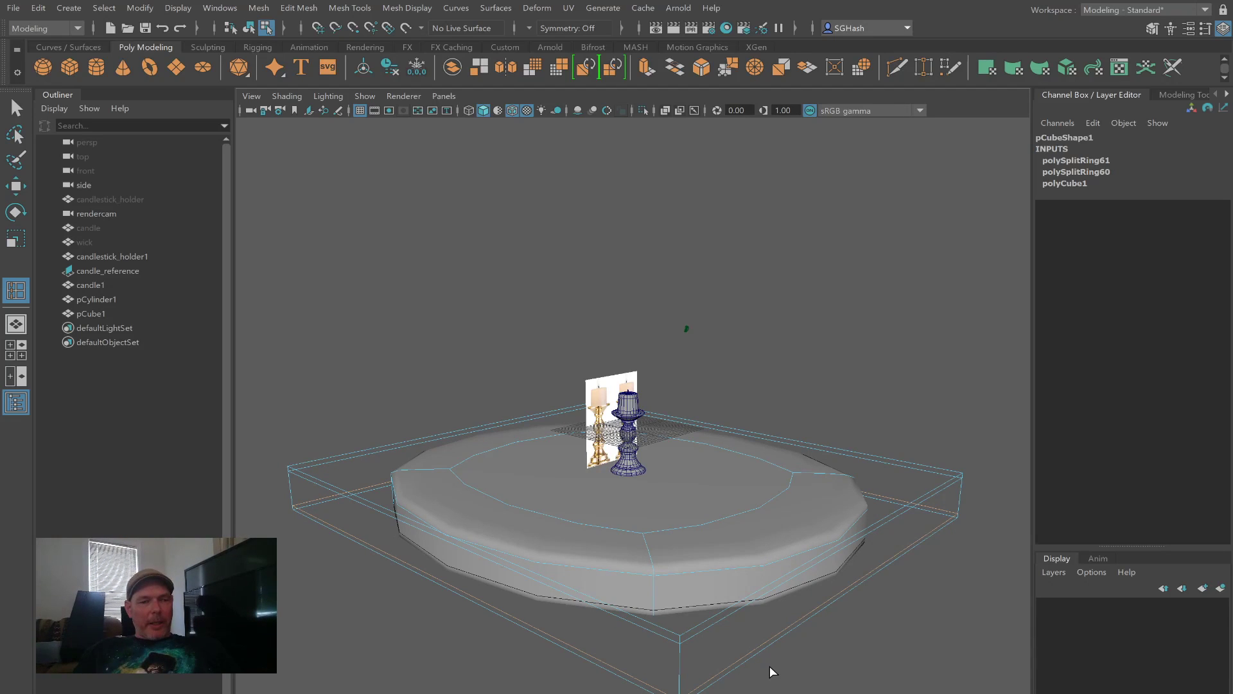
left_click_drag(596, 582, 673, 566, "alt")
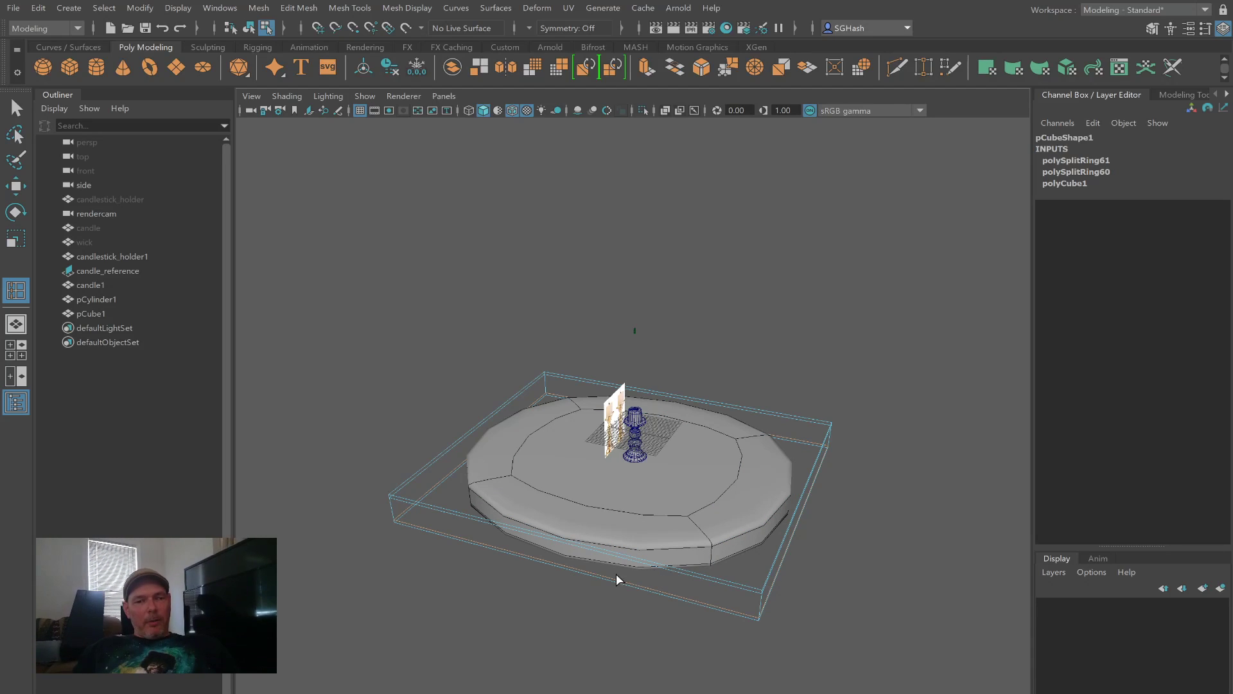
left_click_drag(840, 573, 579, 537, "alt")
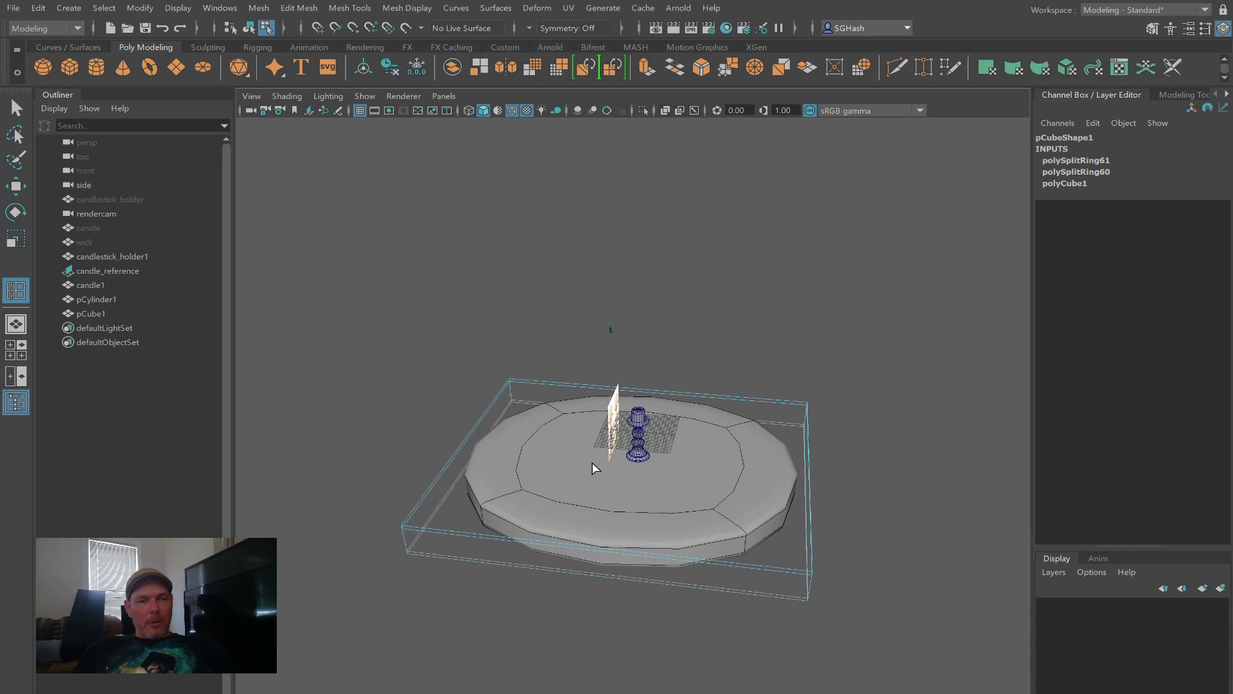
Step: Insert two edge loops across the slab's width, one close to each end, undoing a misplaced first loop
left_click_drag(664, 532, 669, 534, "alt")
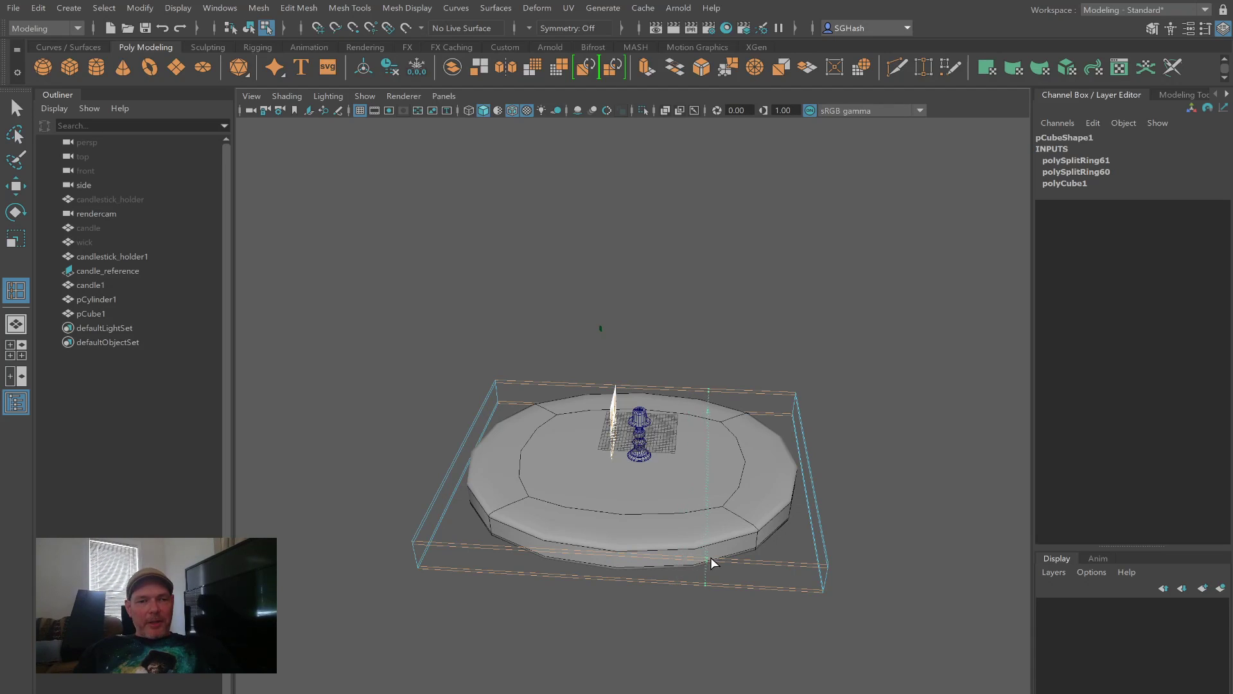
left_click(766, 563)
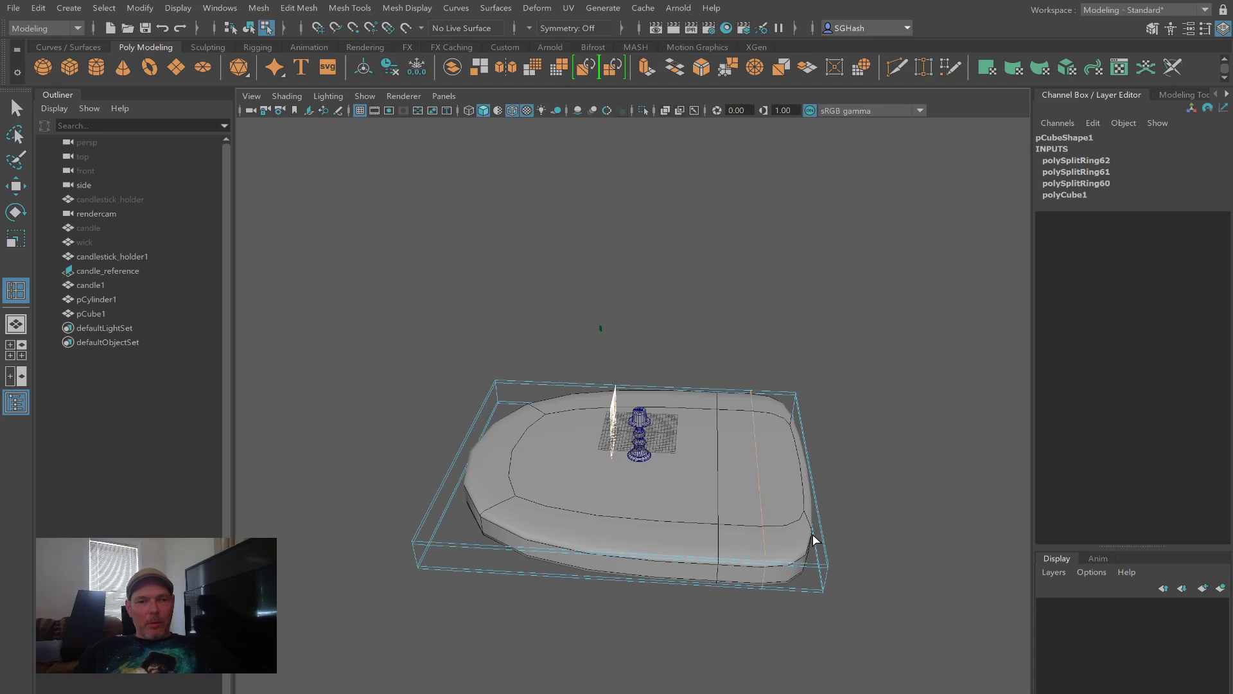
key("ctrl+z")
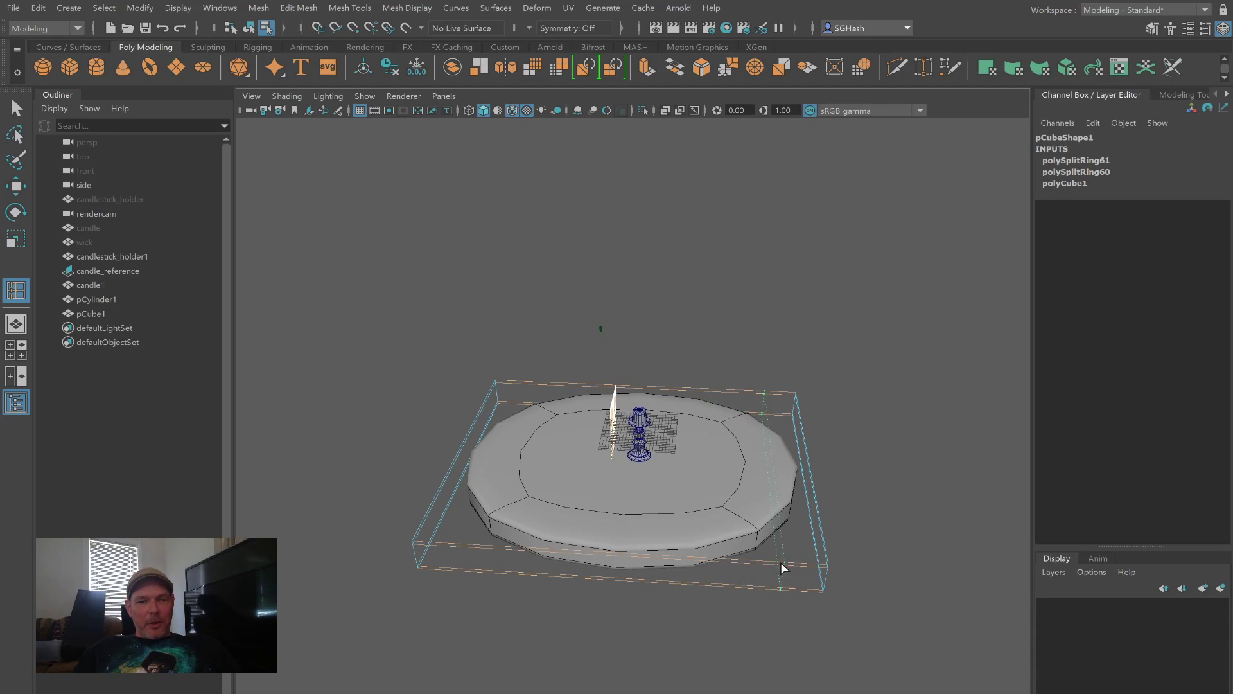
left_click(821, 564)
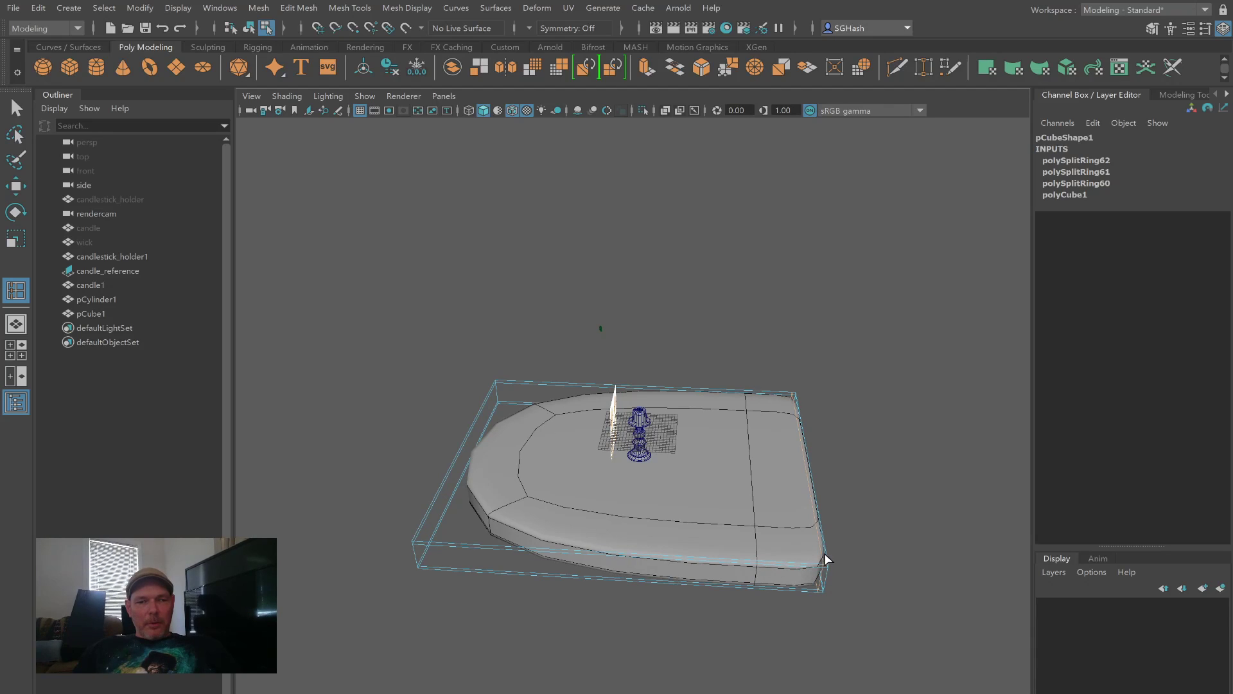
left_click(418, 546)
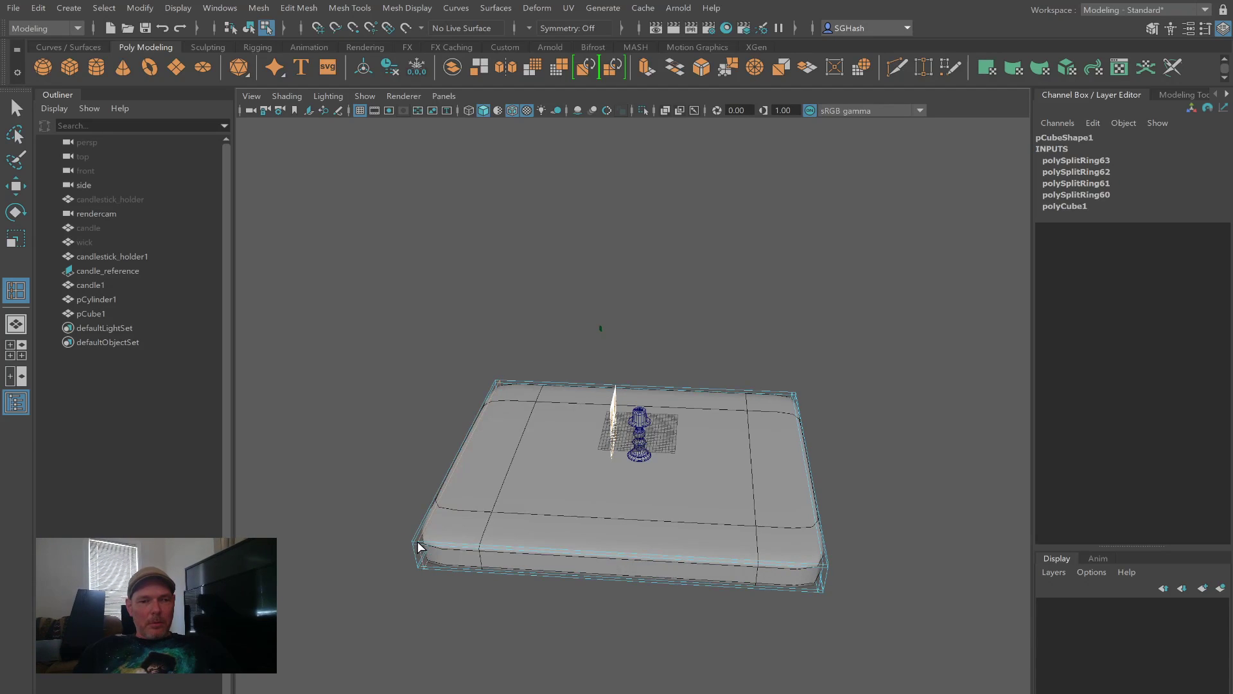
Step: Insert two edge loops along the slab's other direction, one close to each remaining side, and leave the edge loop tool
left_click_drag(711, 584, 645, 573, "alt")
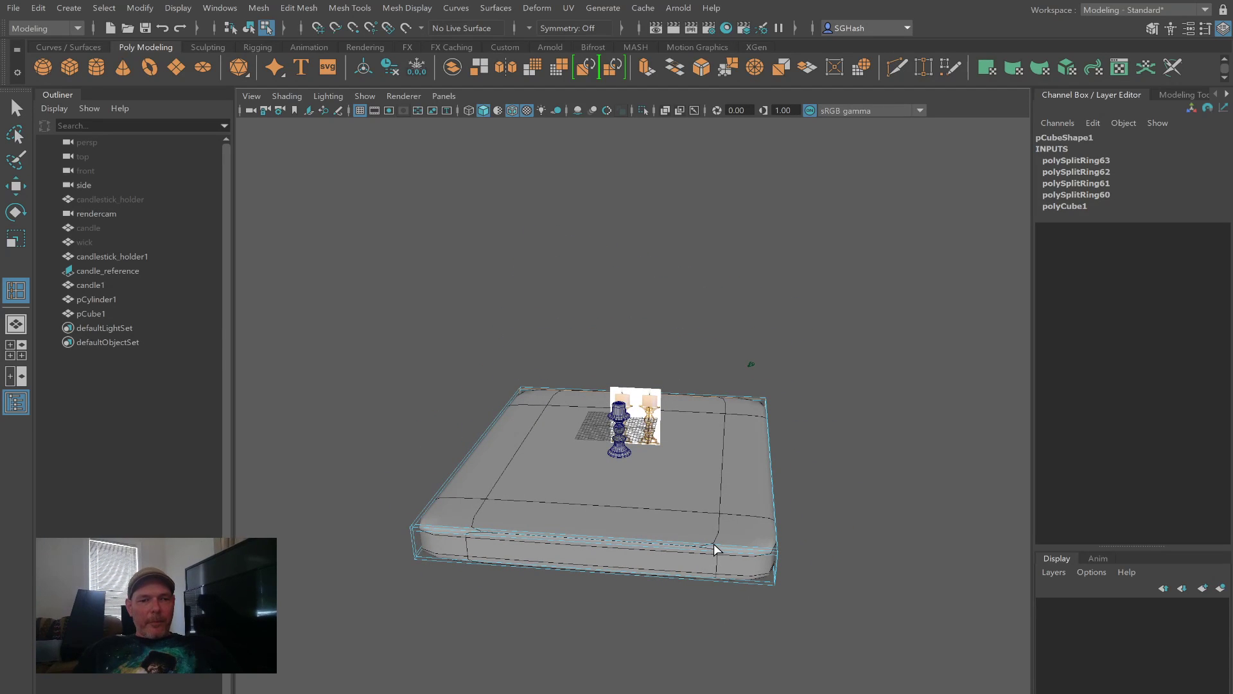
left_click(772, 561)
left_click_drag(646, 553, 653, 569, "alt")
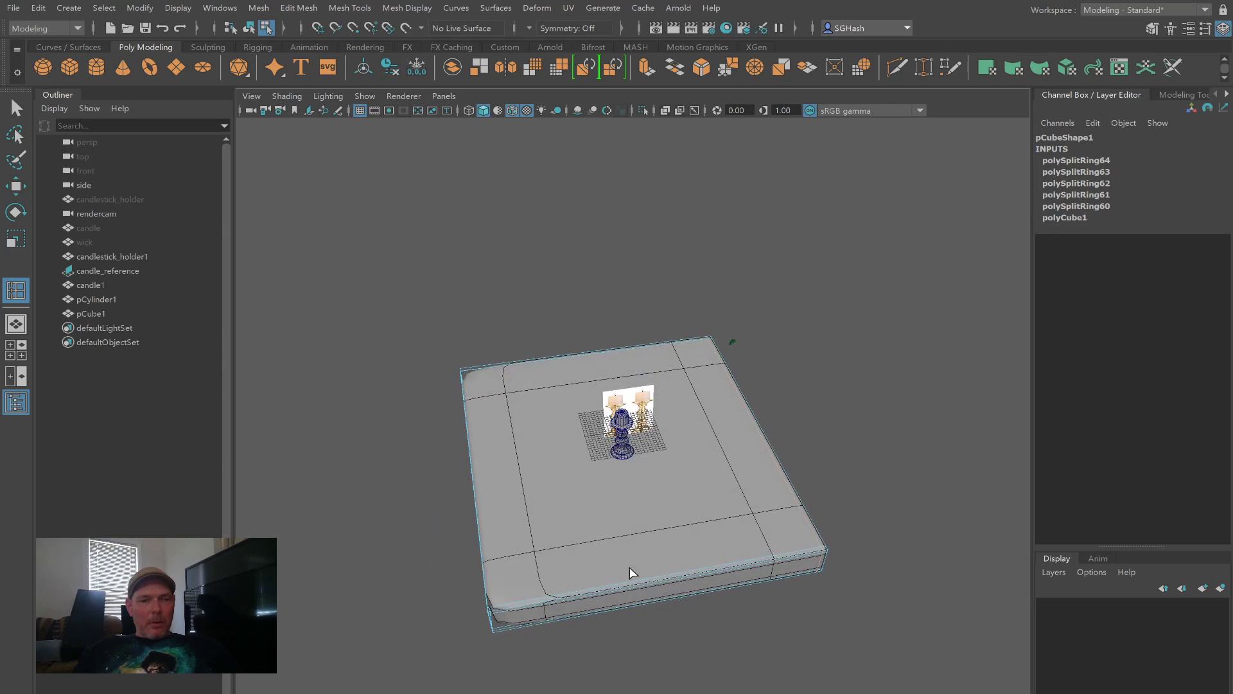
left_click(492, 609)
left_click_drag(618, 636, 690, 615, "alt")
key("q")
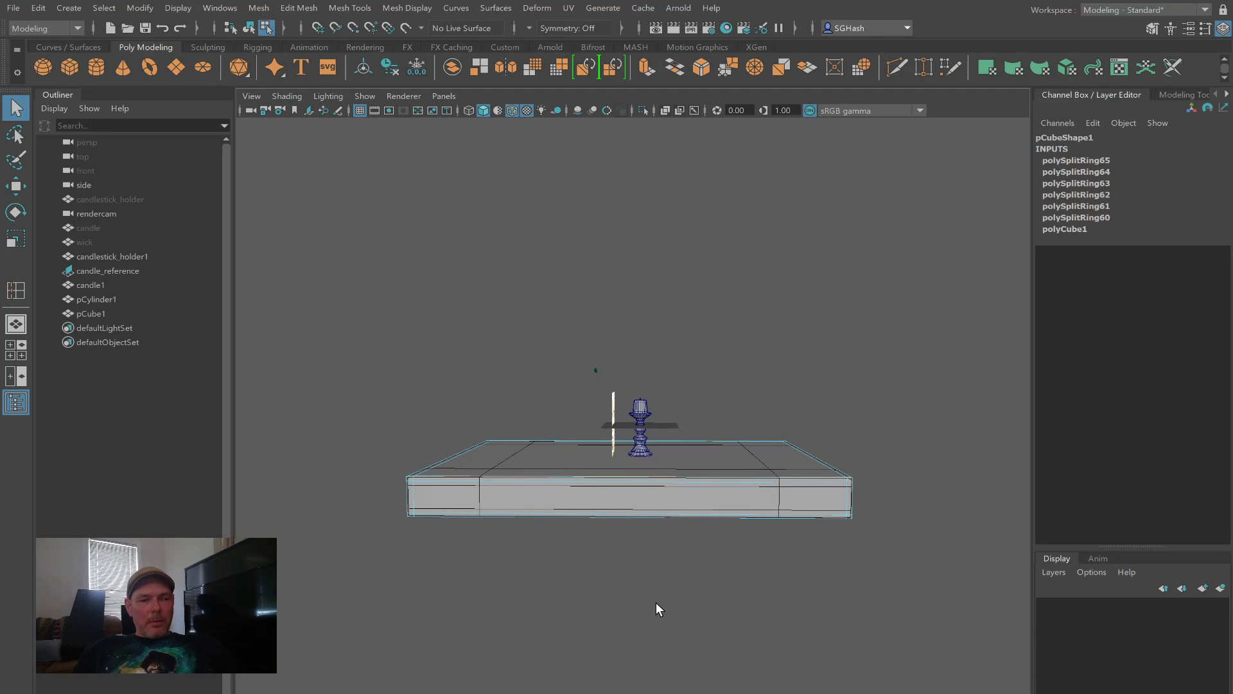
Step: Return to object mode, deselect the slab and turn off the wireframe overlay on the shaded models
key("F8")
left_click_drag(697, 561, 724, 588, "alt")
right_click_drag(724, 587, 729, 587, "alt")
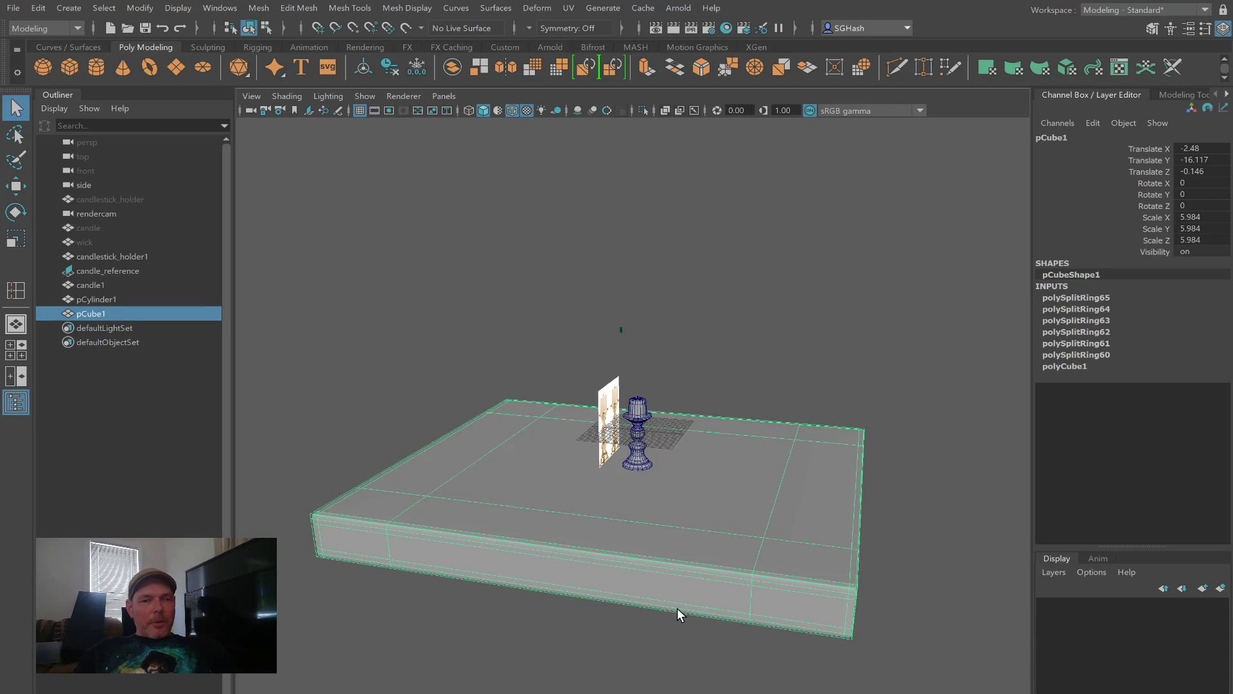
left_click(624, 633)
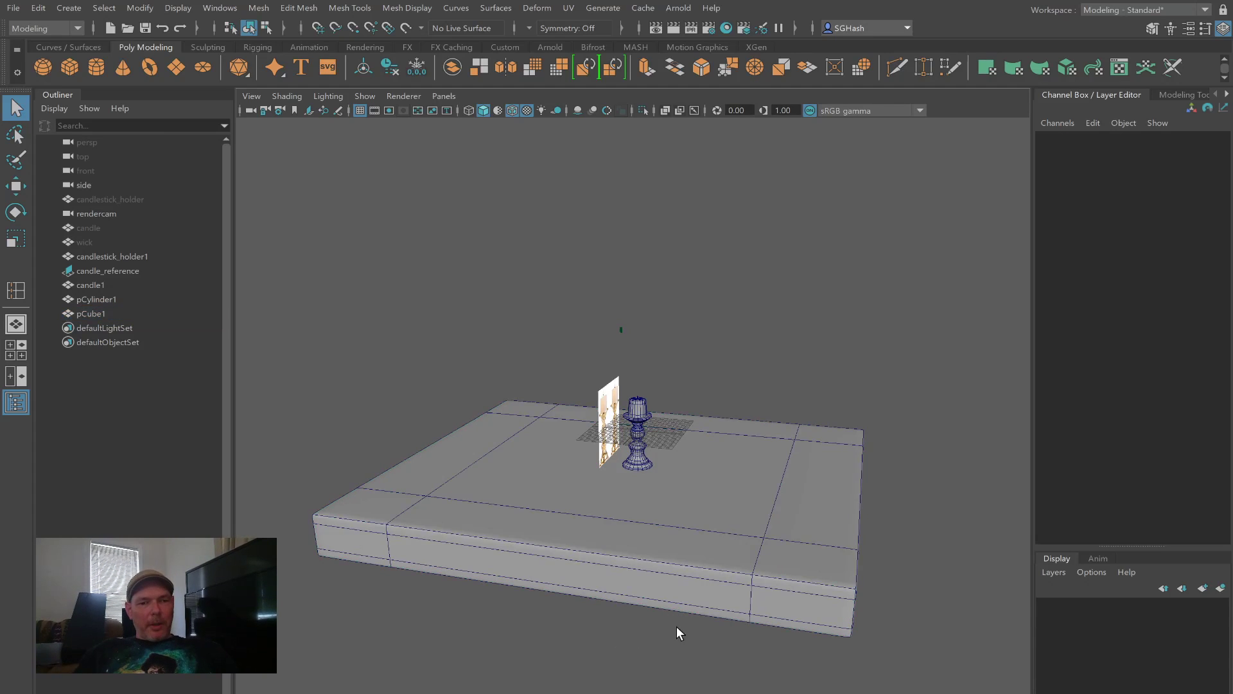
mouse_move(742, 584)
left_mouse_down("alt")
mouse_move(677, 579)
mouse_move(743, 576)
mouse_move(735, 600)
mouse_move(740, 586)
left_mouse_up("alt")
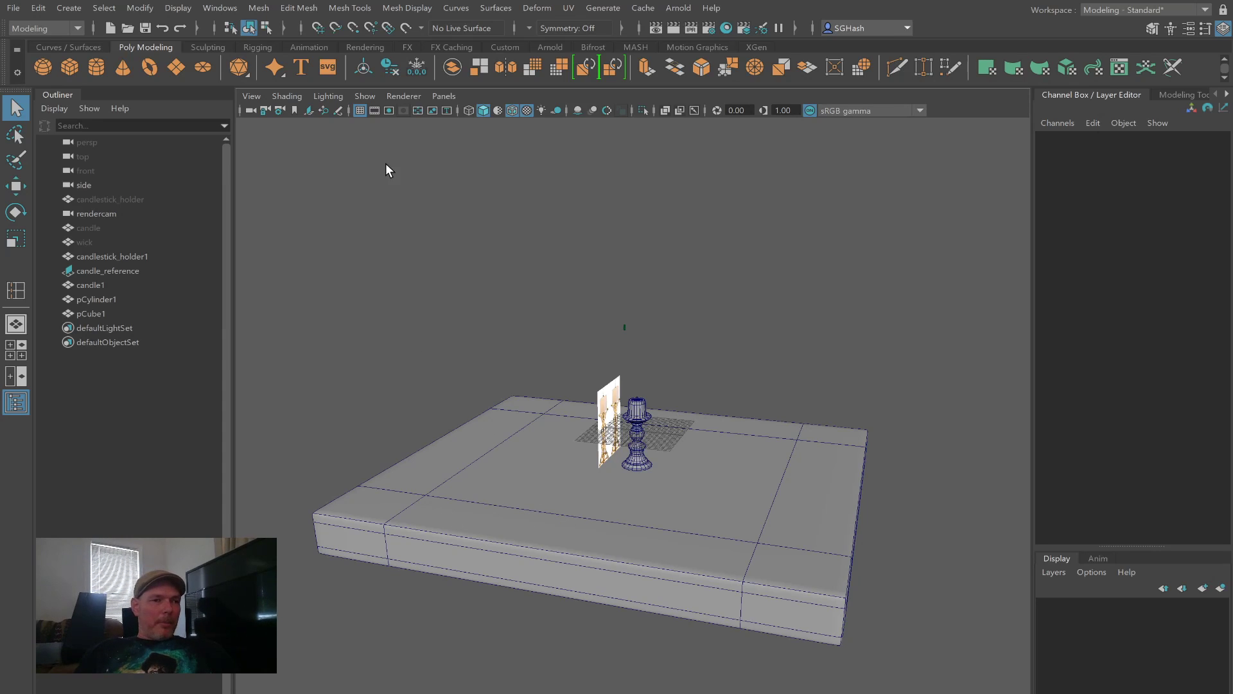
left_click(317, 230)
left_click_drag(544, 461, 520, 456, "alt")
right_click_drag(537, 458, 573, 471, "alt")
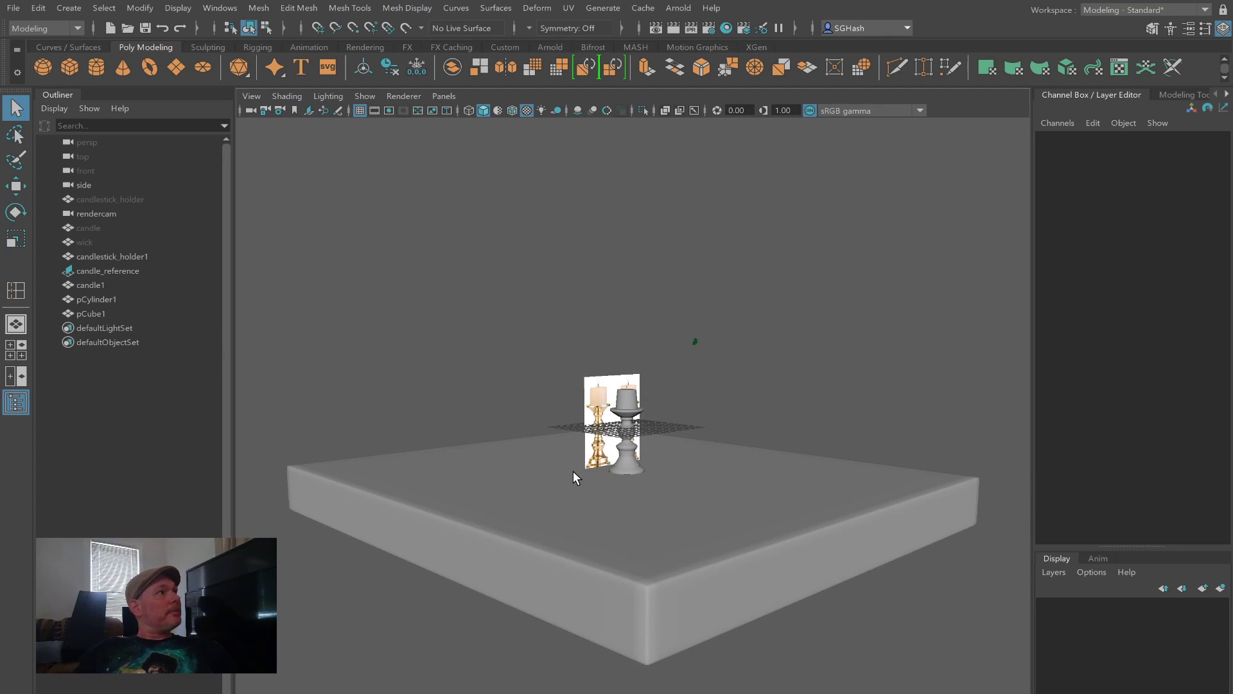
left_click_drag(561, 490, 599, 522, "alt")
Step: Thin the slab to a Y scale of about 2.547 and raise it to a Y translation of about -12.8
left_click(572, 508)
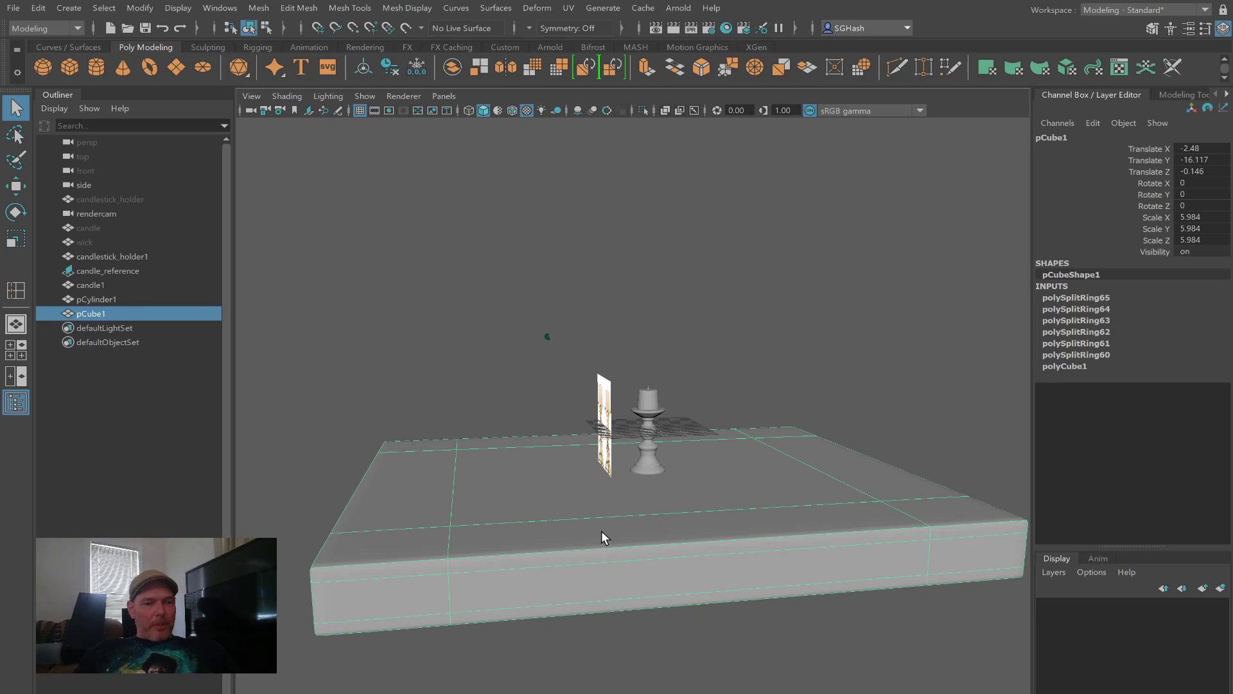
key("r")
left_click_drag(641, 439, 632, 474)
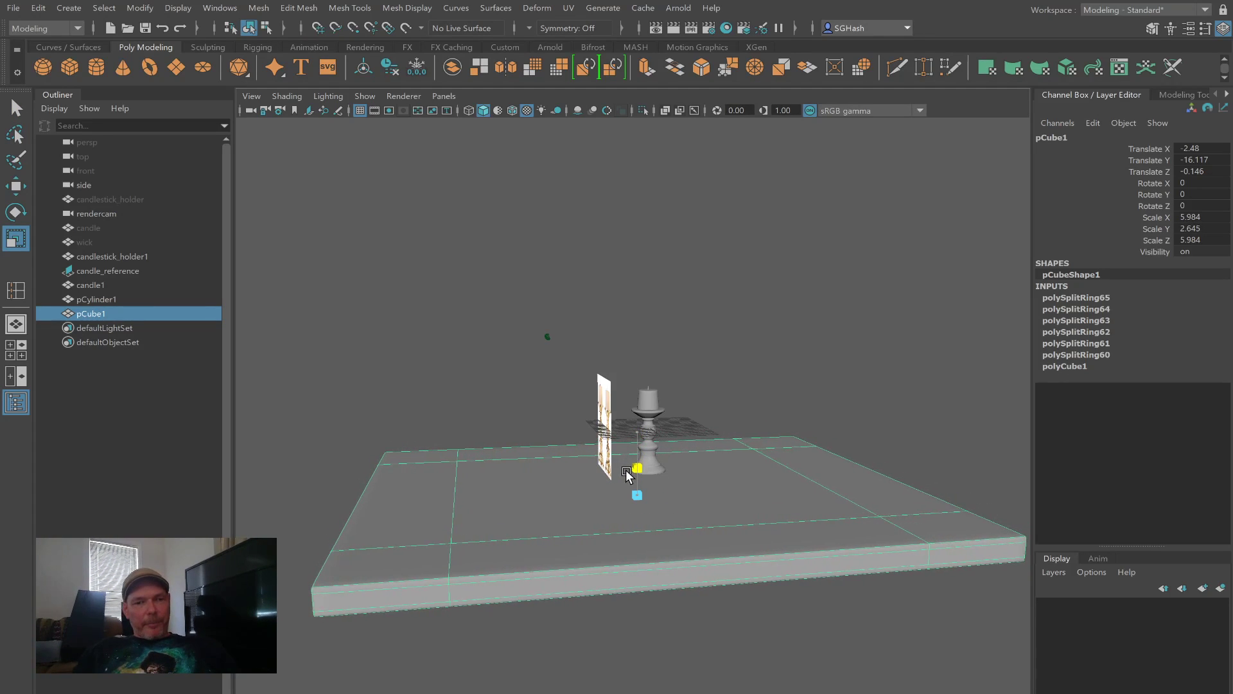
left_click_drag(742, 498, 704, 500, "alt")
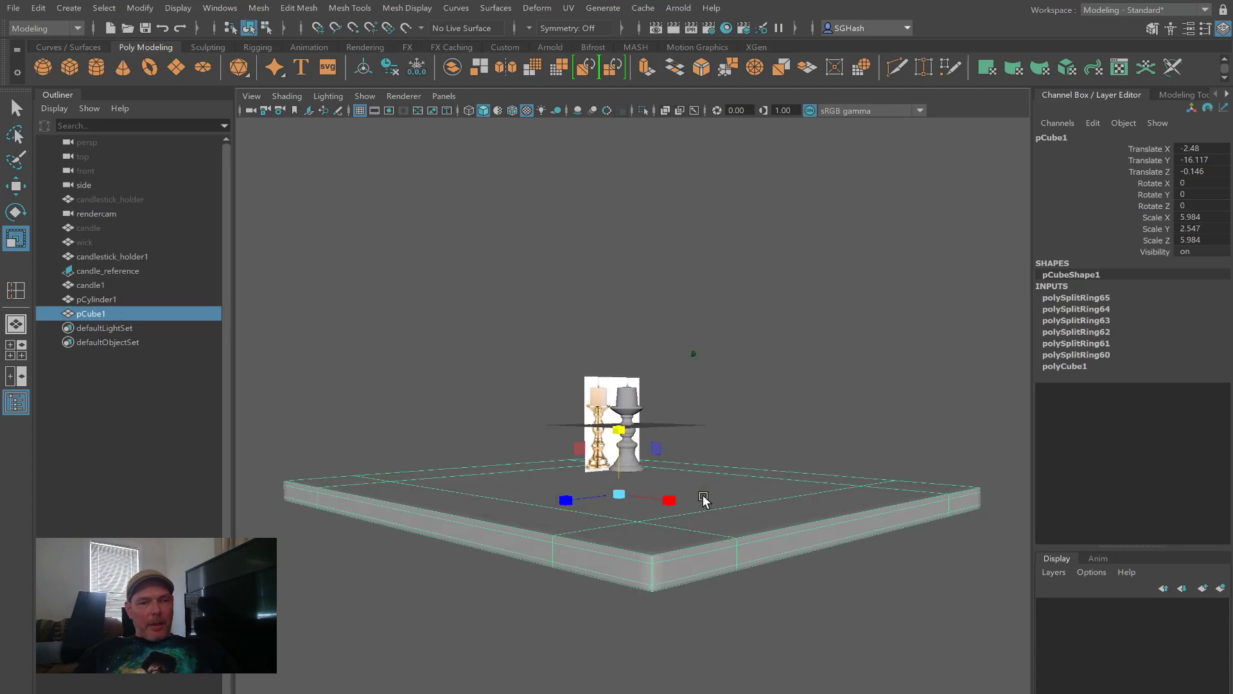
key("w")
left_click_drag(618, 429, 600, 414)
left_click_drag(668, 464, 785, 581, "alt")
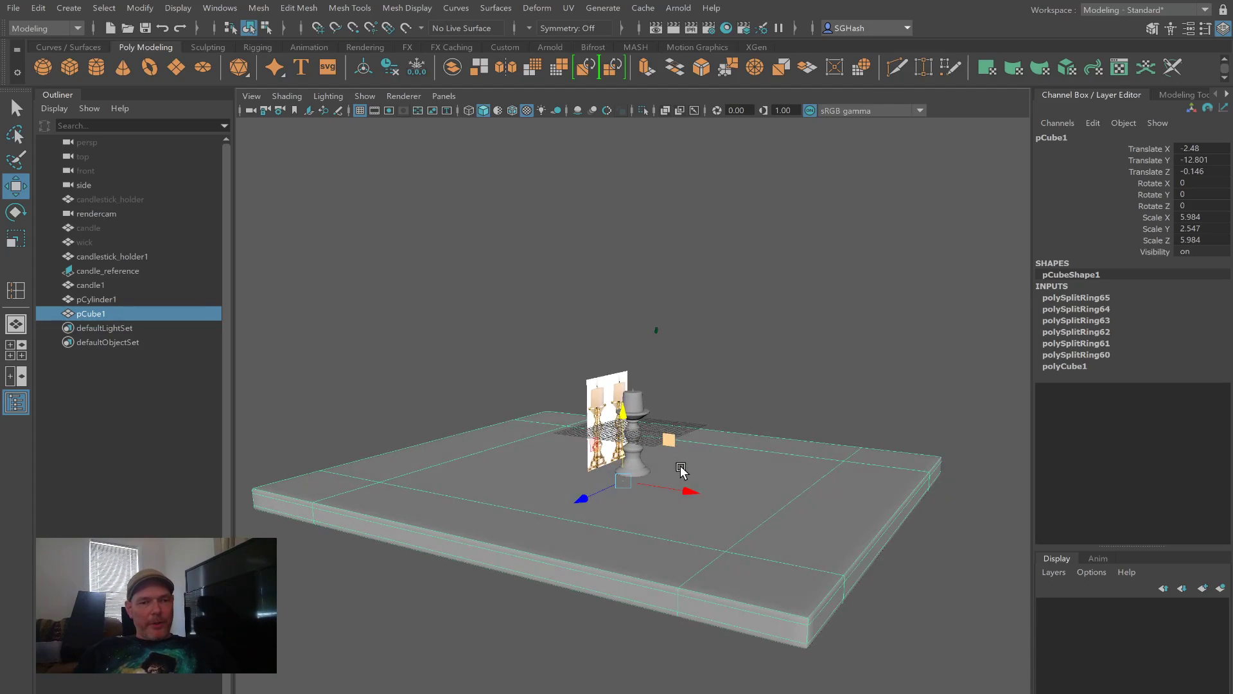
Step: Turn off the slab's smooth preview and apply Smooth to the whole slab with 1 division
left_click_drag(705, 465, 724, 489, "alt")
key("q")
key("1")
left_click(937, 602)
left_click(832, 584)
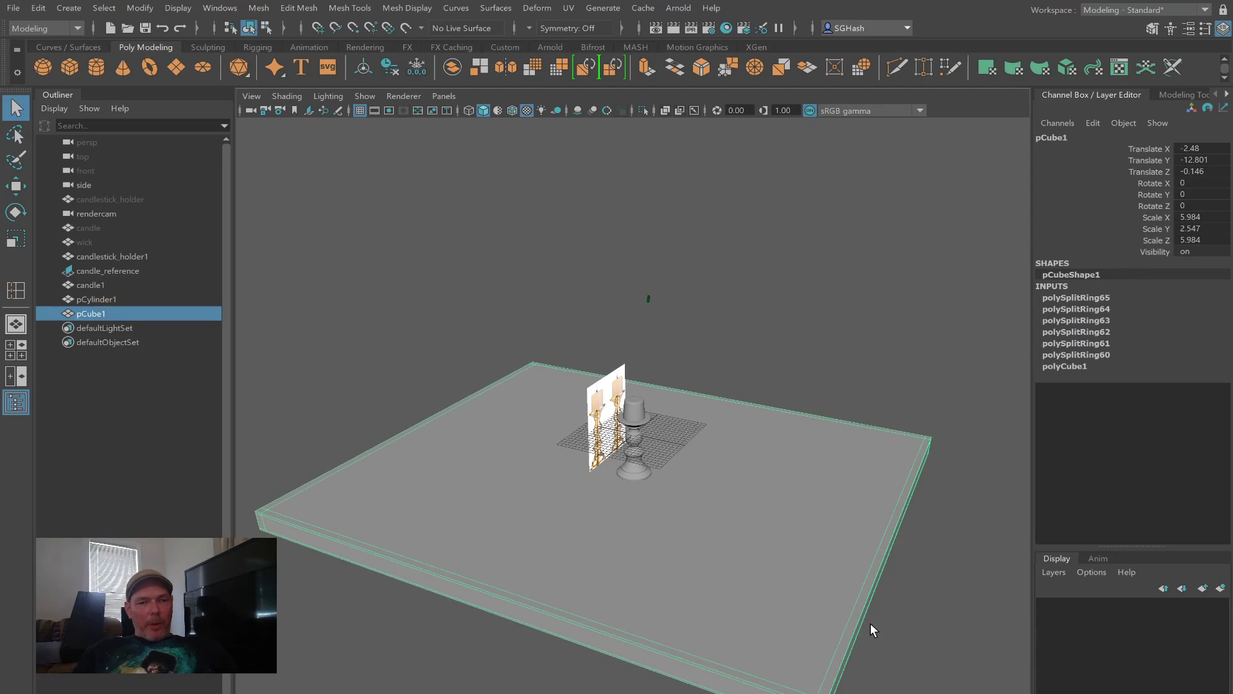
left_click(529, 68)
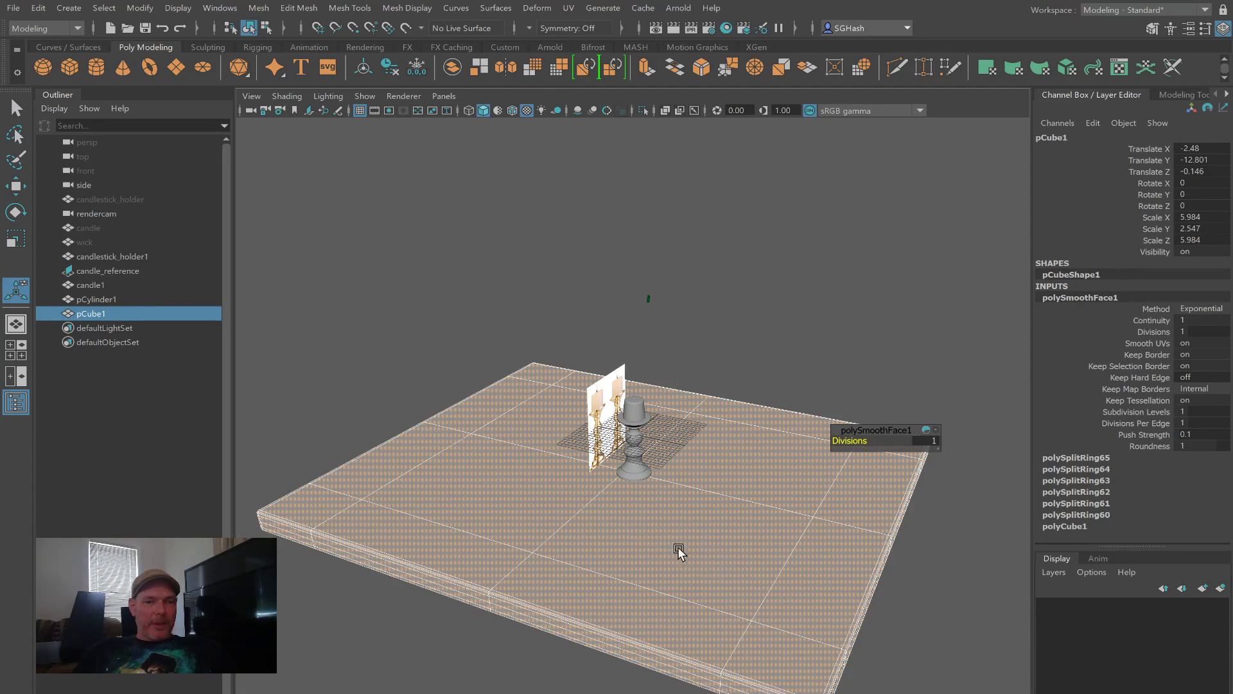
left_click(765, 258)
left_click(747, 561)
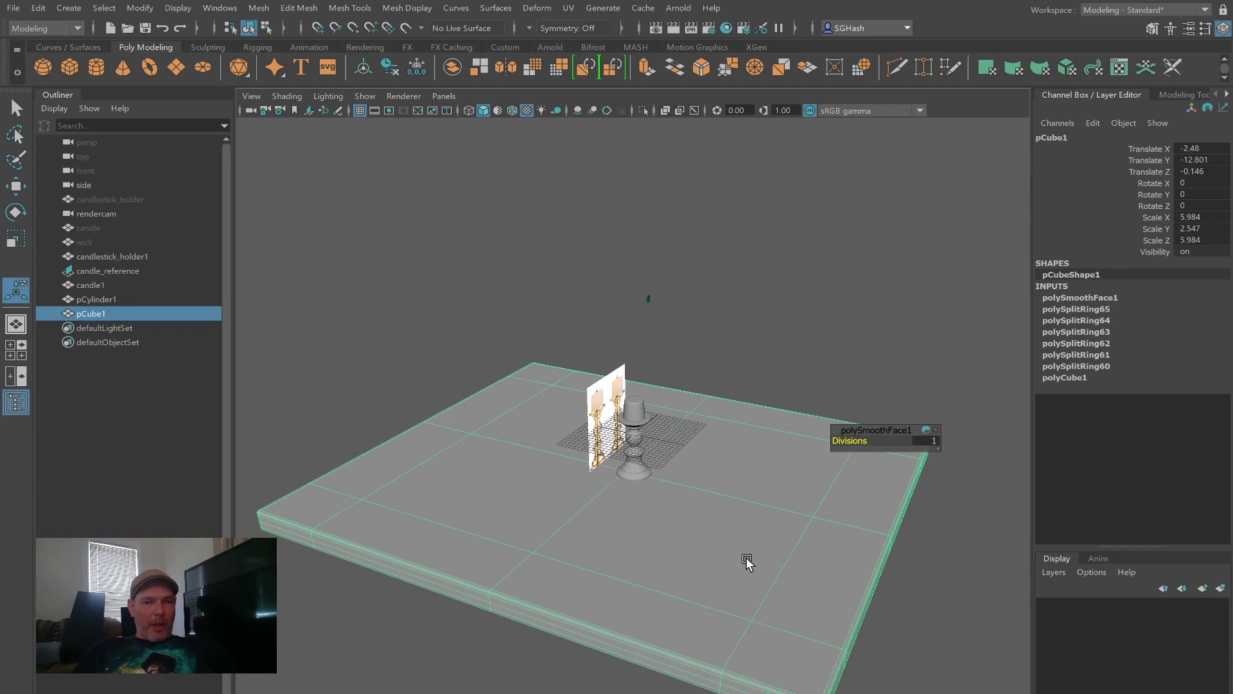
Step: Try setting the slab's smoothing divisions to 2 and then 3, and look at the mesh density
left_click(932, 441)
type("2")
key("Return")
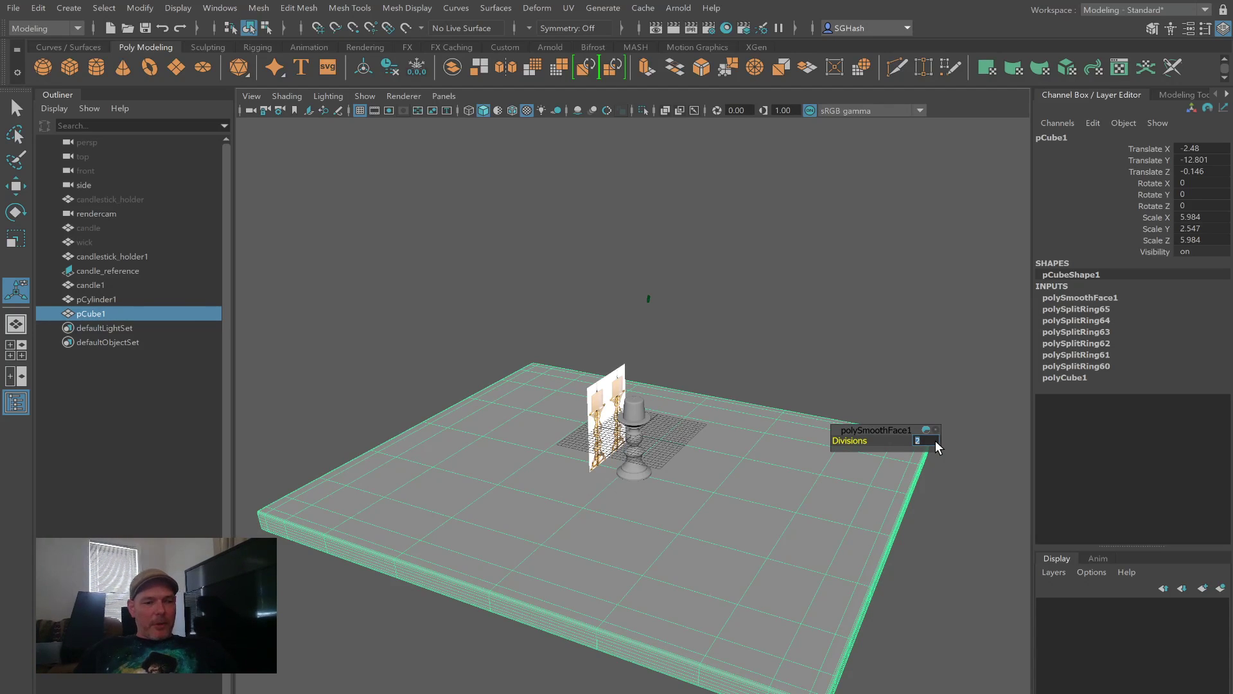
type("3")
key("Return")
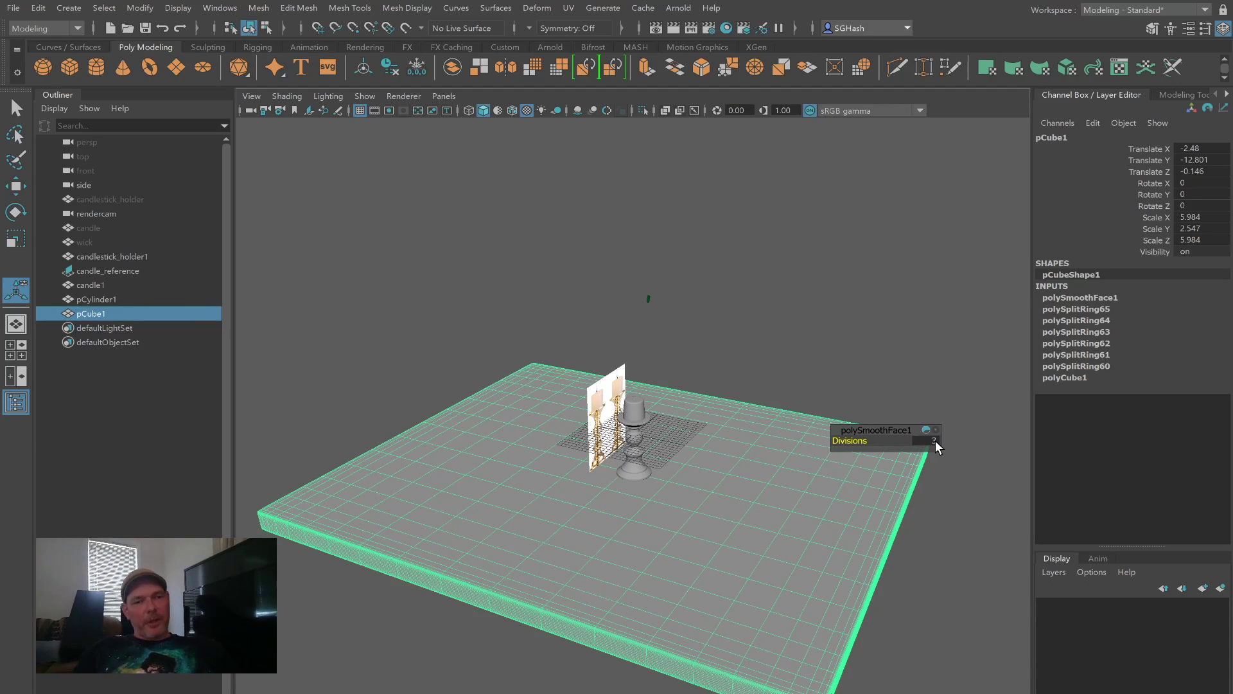
left_click_drag(873, 358, 843, 353, "alt")
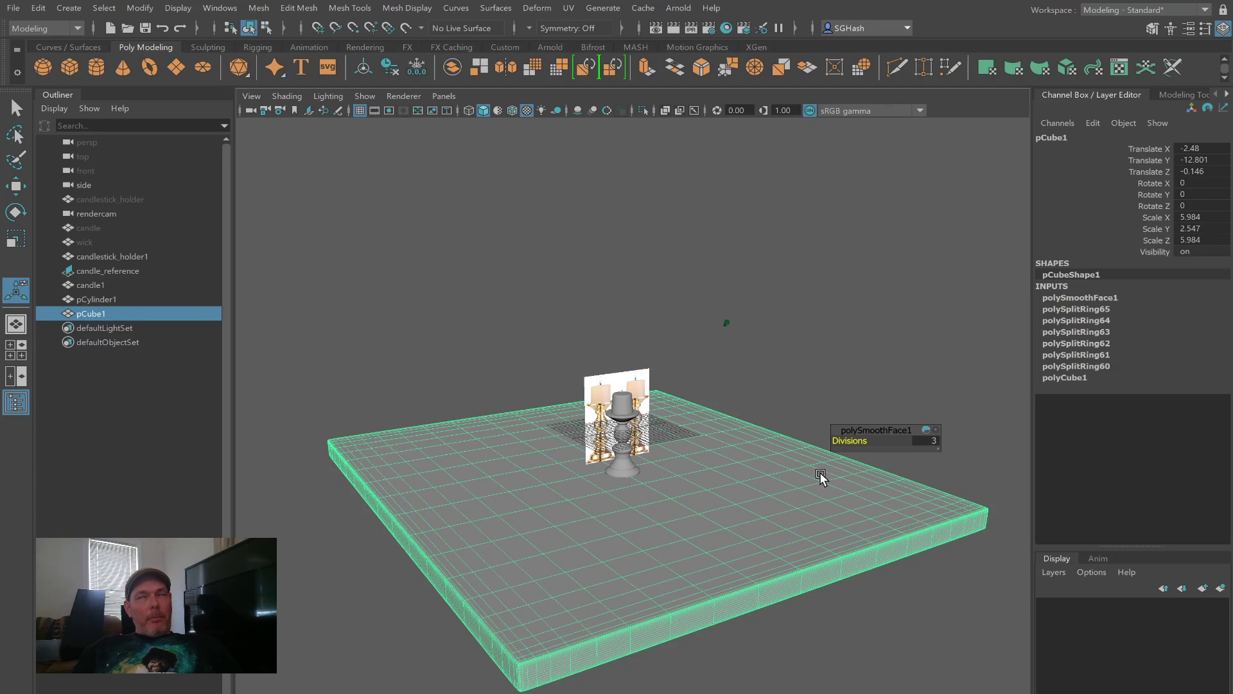
Step: Undo the smoothing division changes back to 1 and reselect the slab
middle_click_drag(584, 559, 583, 559)
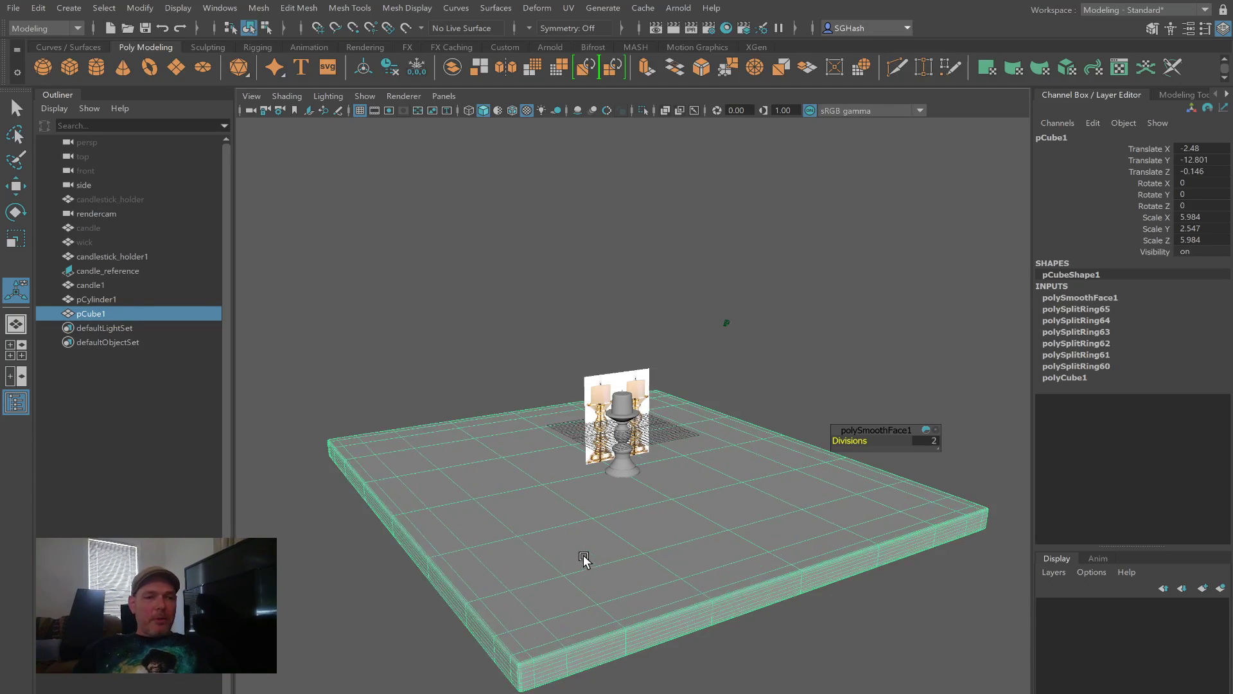
key("ctrl+z")
key("ctrl+z")
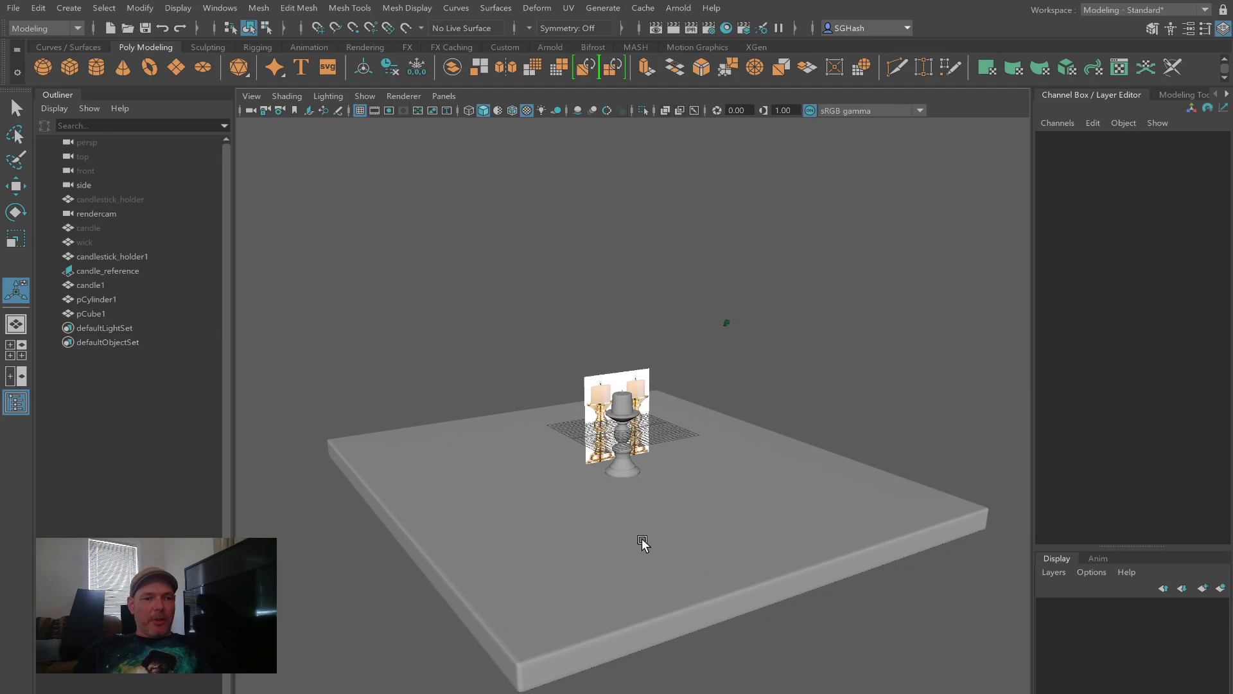
left_click(671, 528)
key("ctrl+z")
left_click(668, 551)
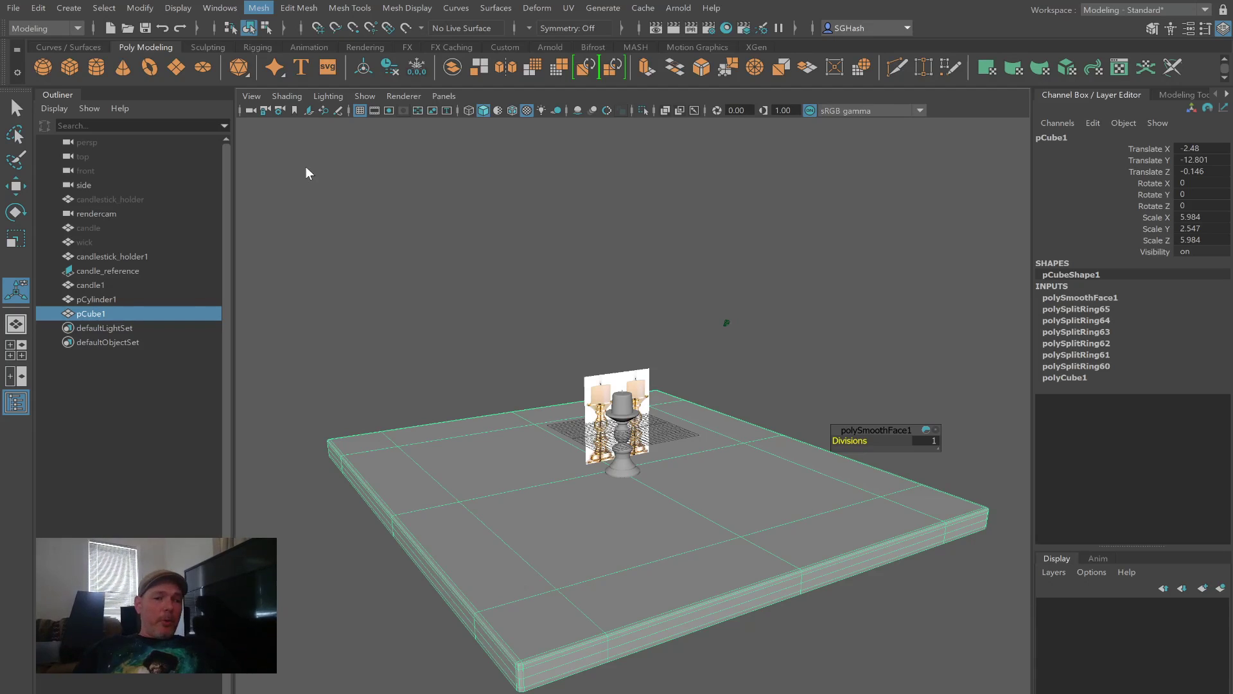
Step: Display the slab with smooth mesh preview and deselect it to see its surface without wireframe
left_click(462, 206)
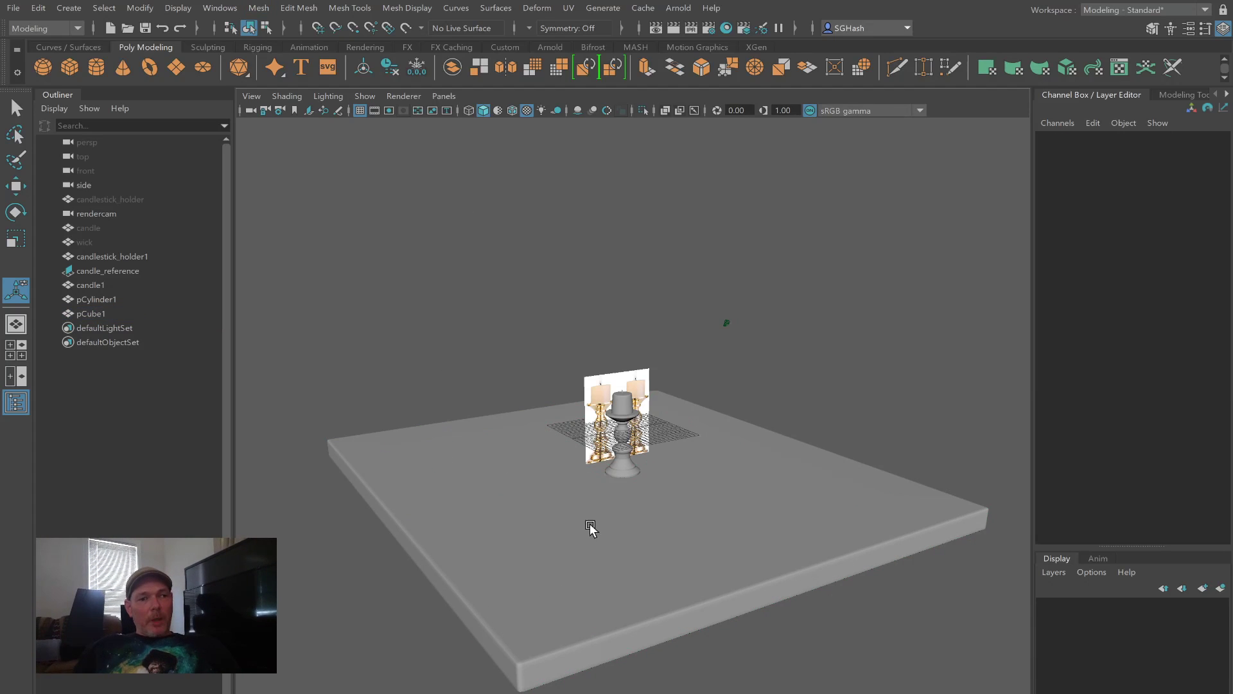
left_click(588, 641)
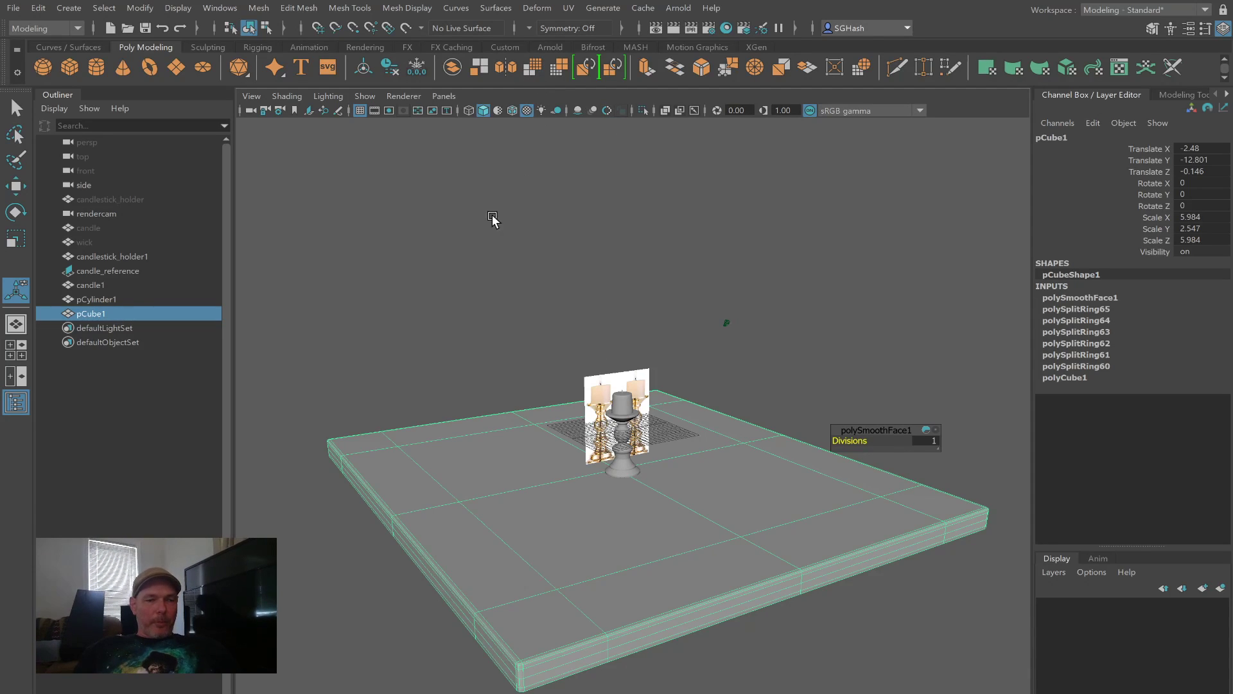
left_click(481, 493)
left_click(426, 383)
left_click(462, 480)
key("3")
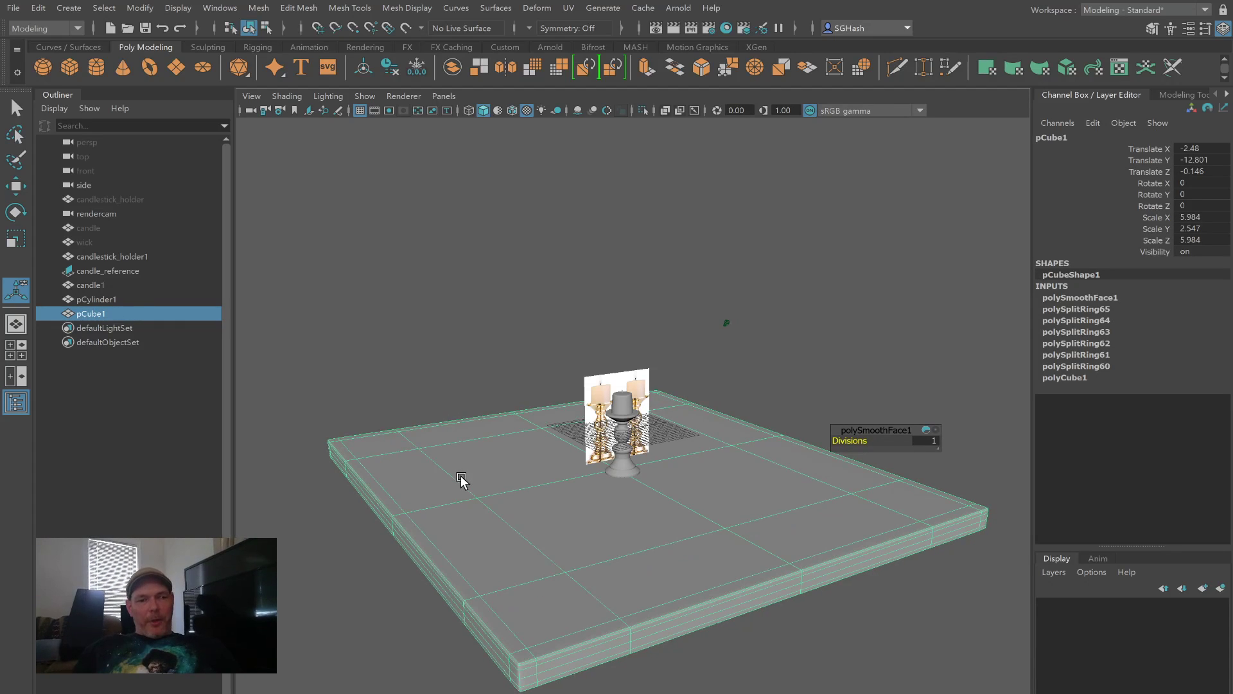
left_click(391, 393)
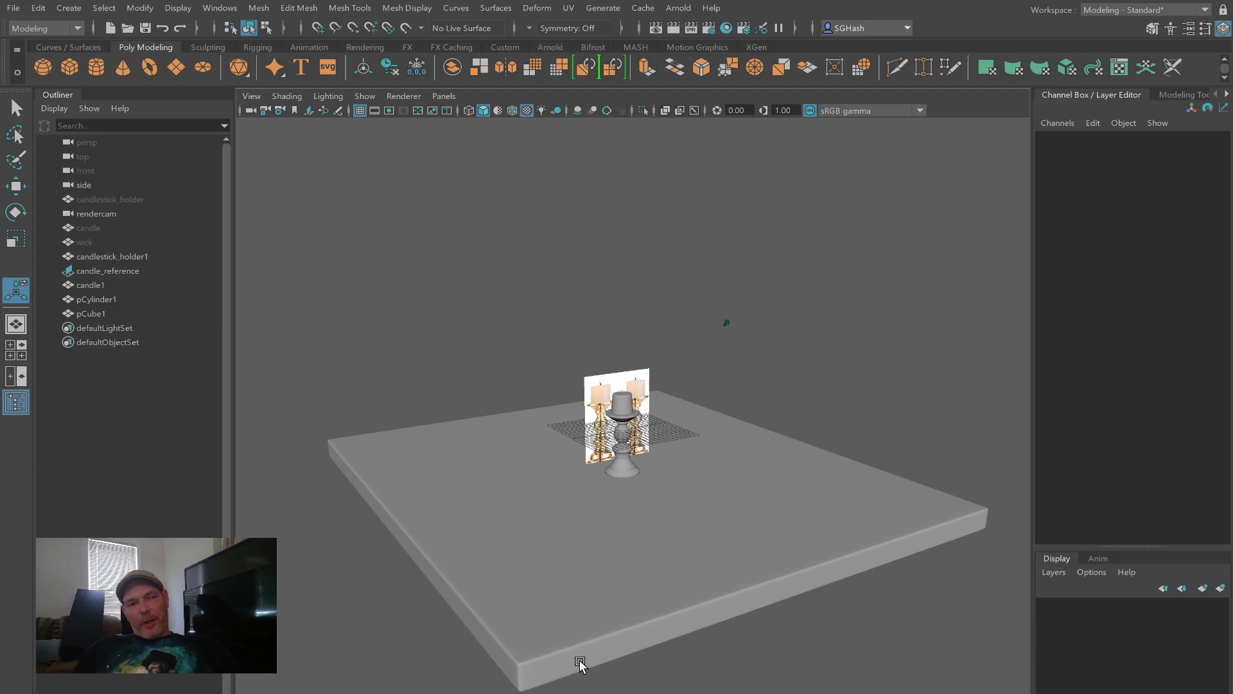
Step: Select the slab from beneath and move the Smooth settings pop-up clear of its underside
left_click_drag(583, 598, 558, 557, "alt")
left_click(586, 490)
left_click_drag(586, 490, 682, 505, "alt")
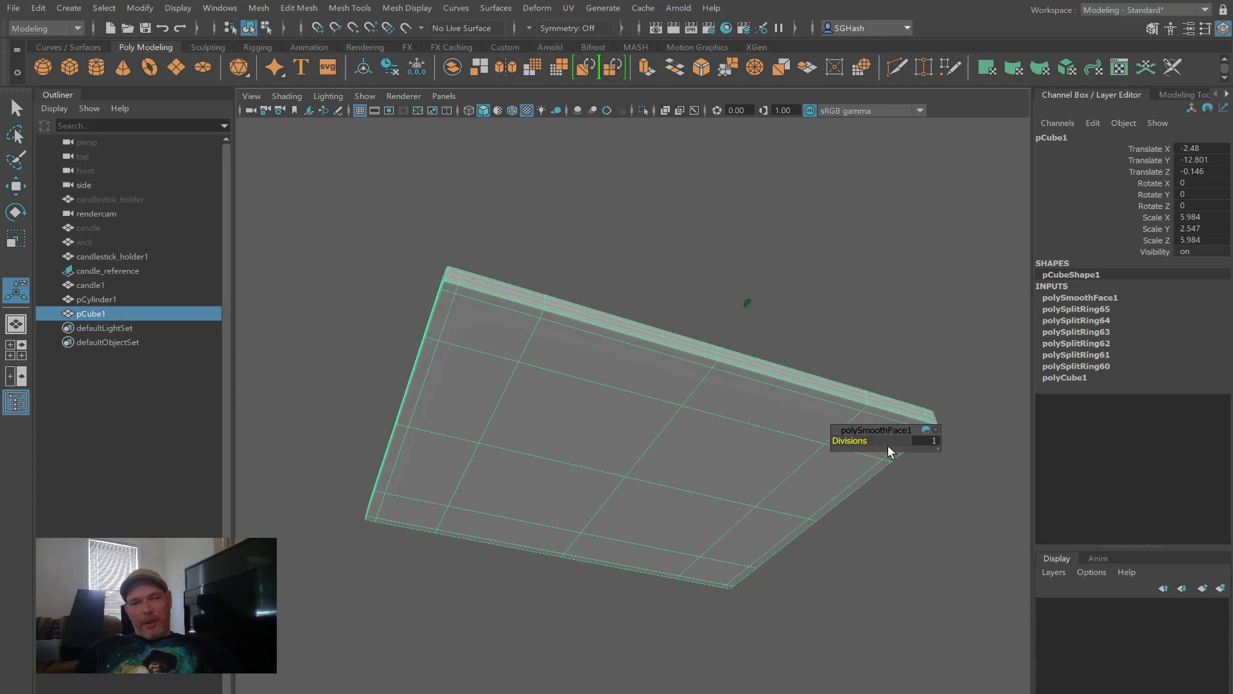
left_click_drag(877, 427, 911, 210)
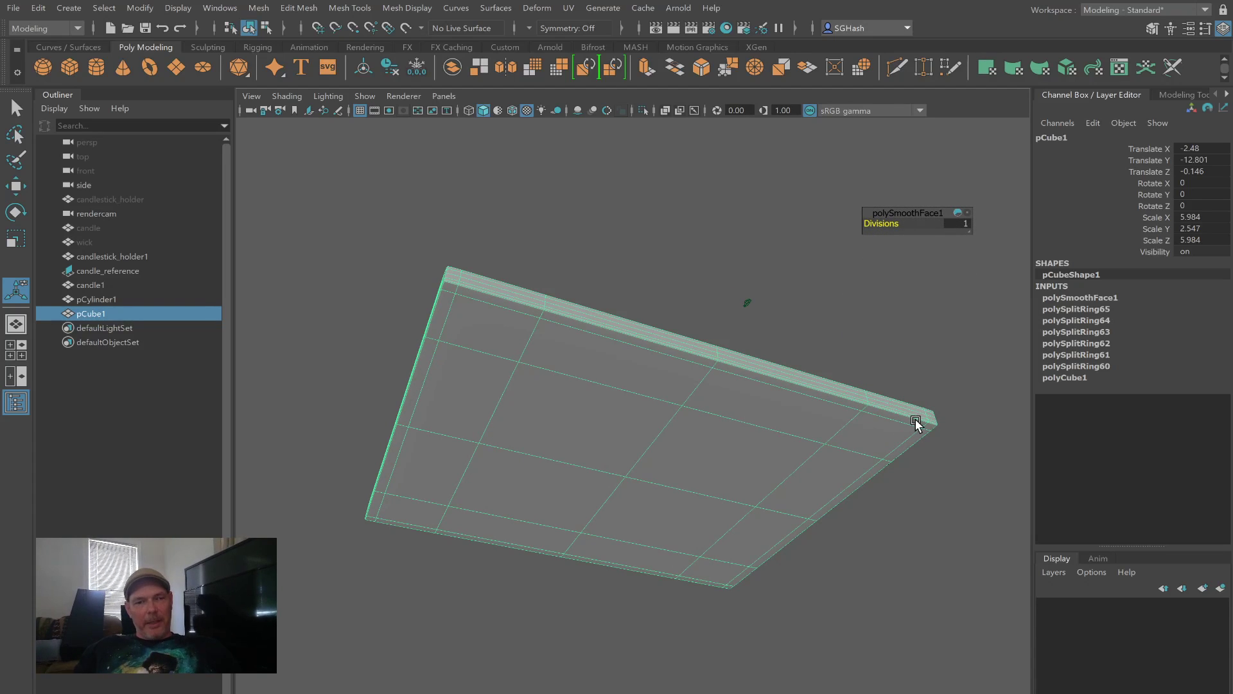
left_click_drag(851, 460, 825, 464, "alt")
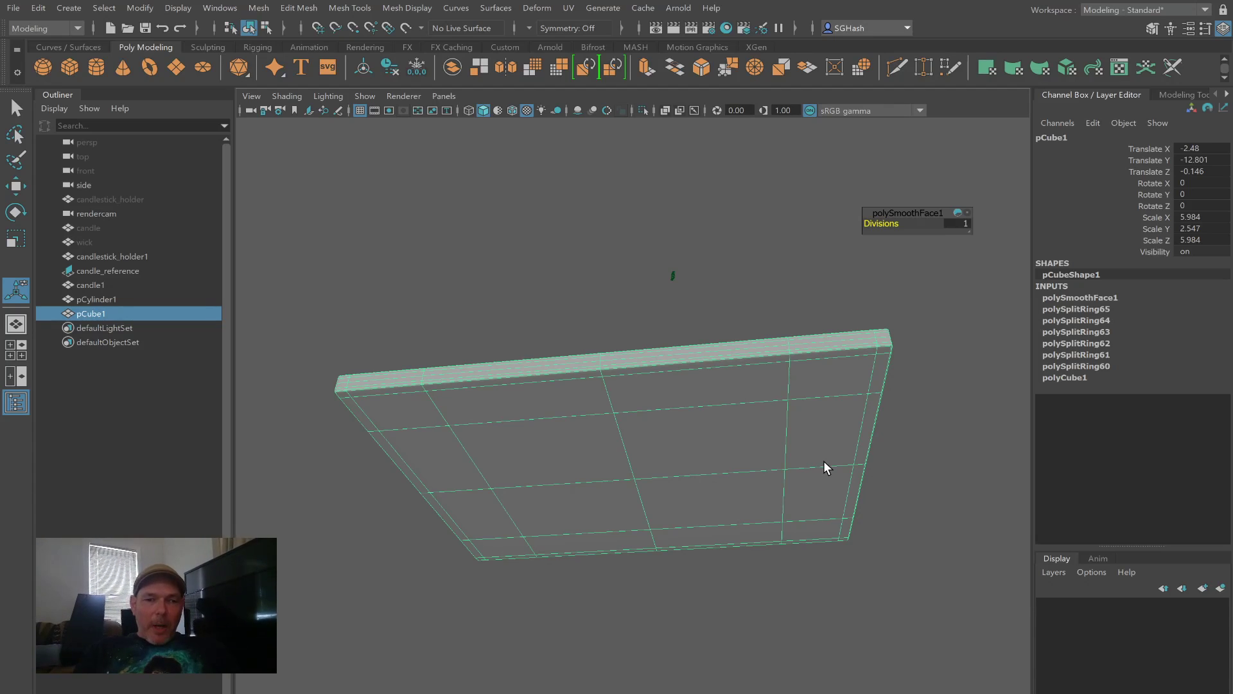
Step: Select the four corner faces on the slab's underside and extrude them downward to form four table legs
key("q")
key("F11")
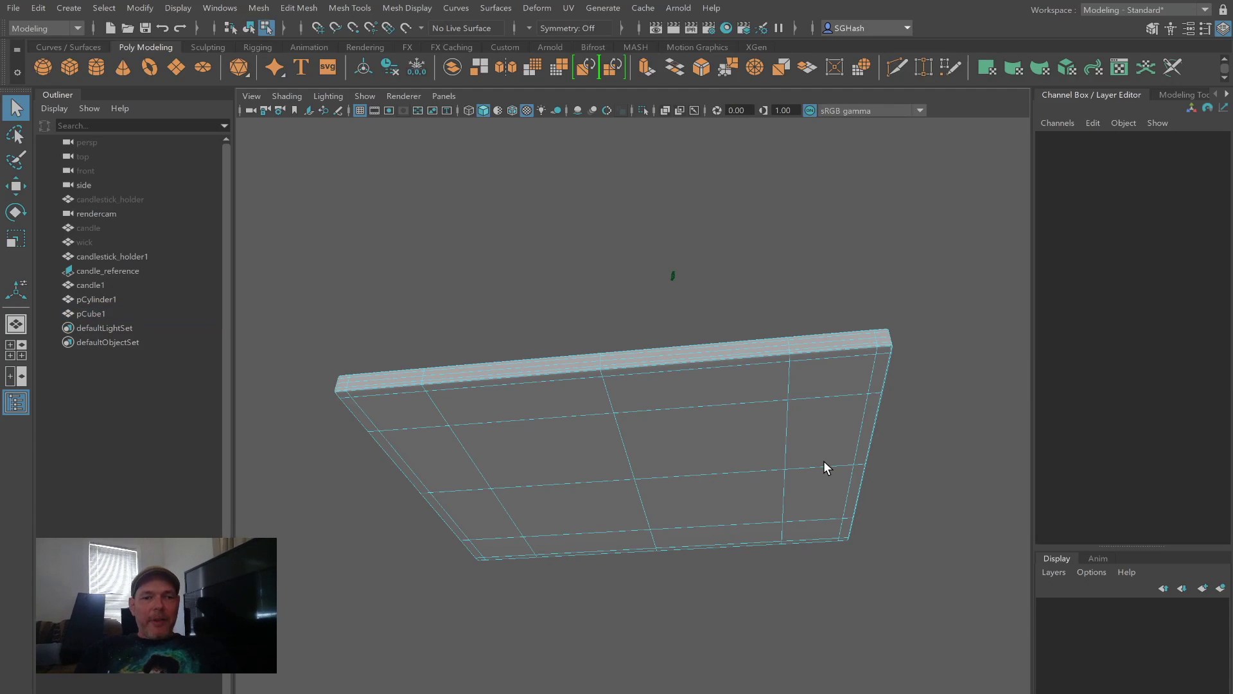
left_click(815, 369)
left_click_drag(861, 597, 852, 633, "alt")
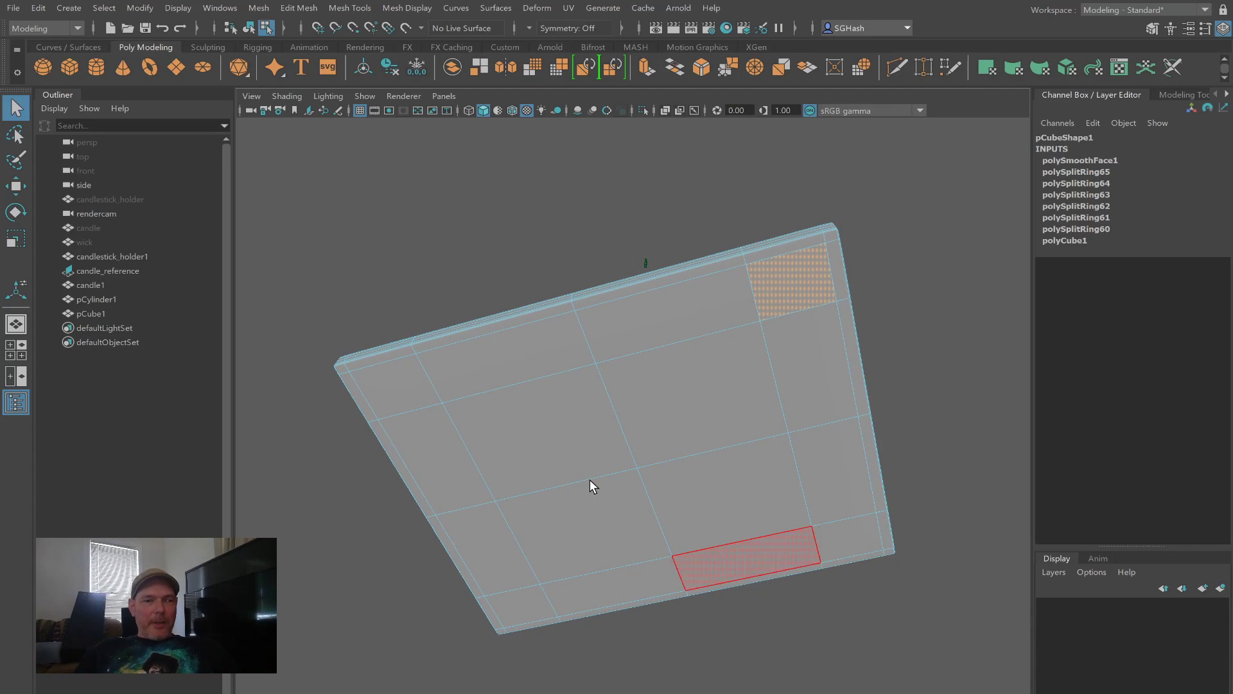
left_click(410, 380, "shift")
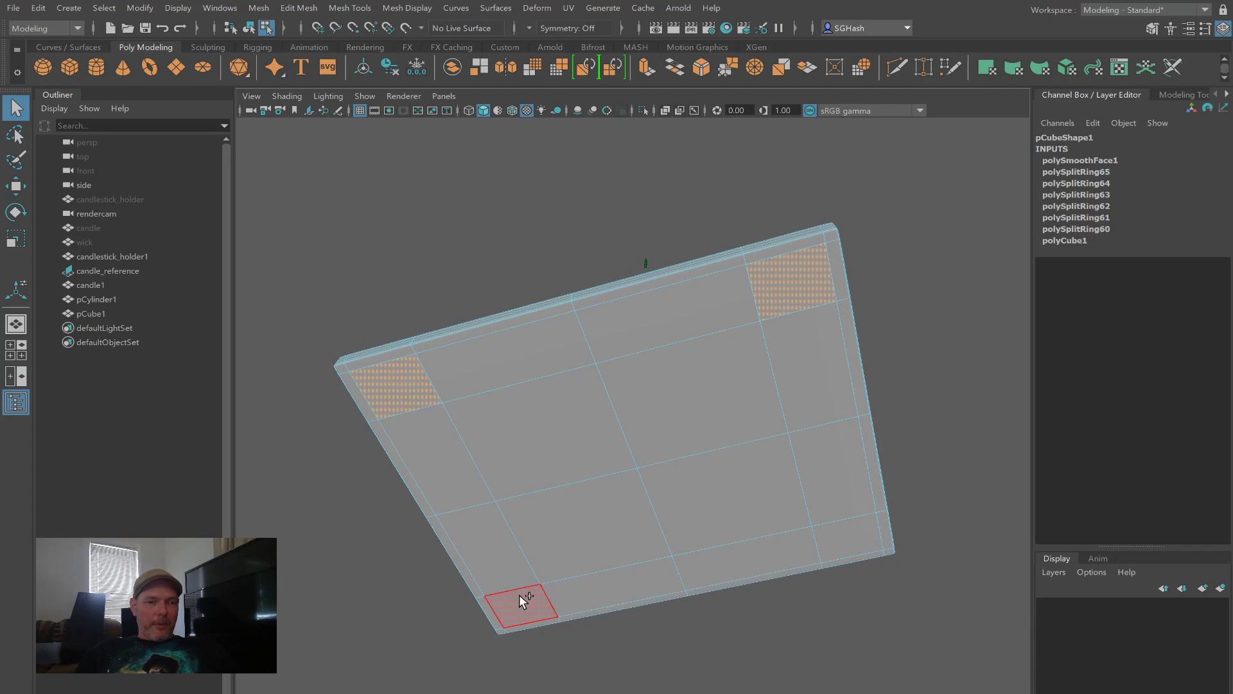
left_click(519, 595, "shift")
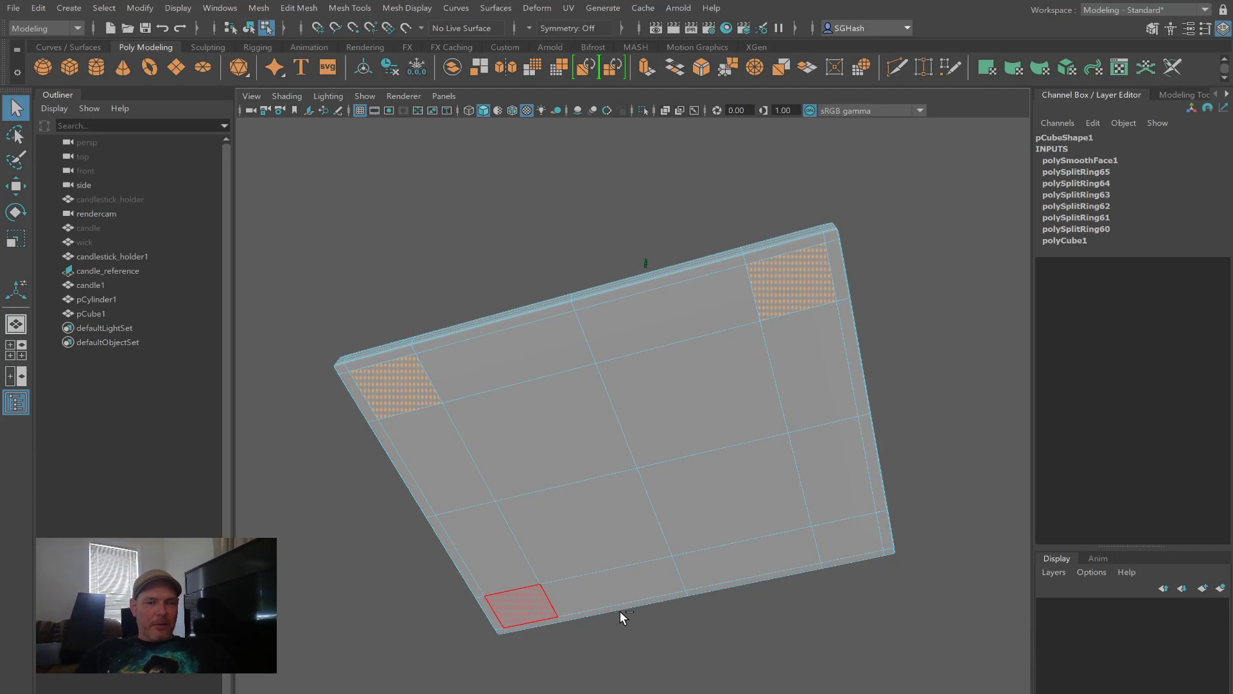
left_click(840, 545, "shift")
left_click_drag(840, 545, 762, 558, "alt")
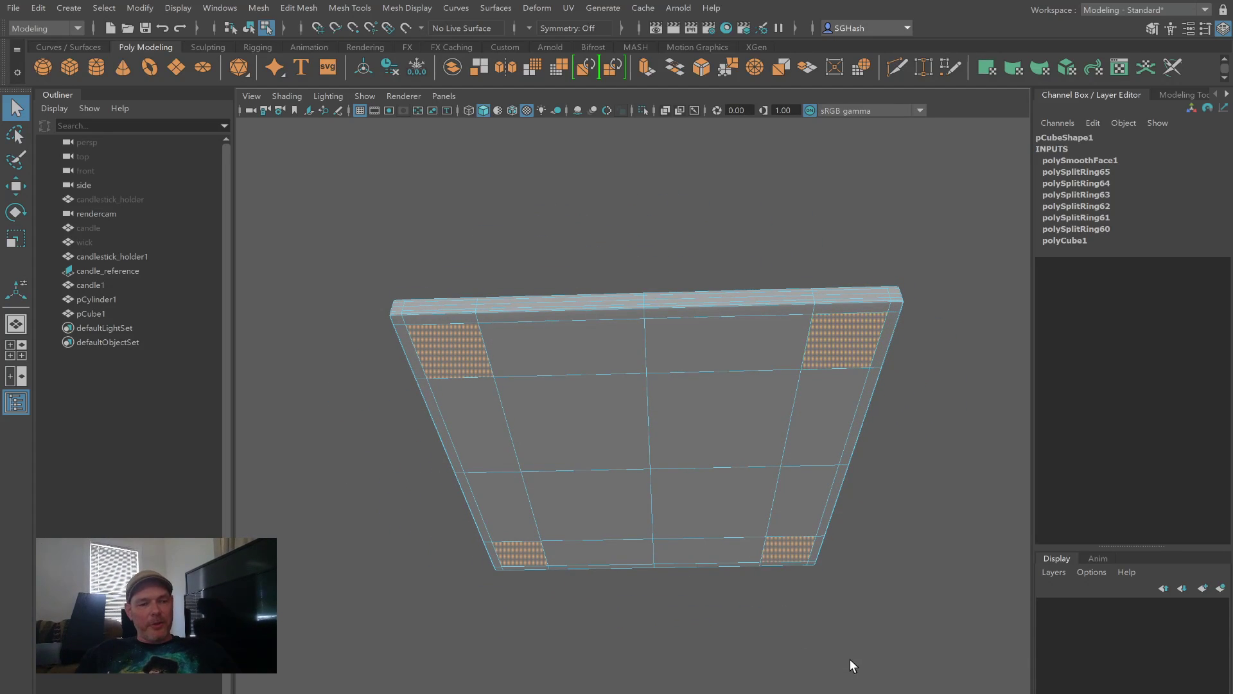
left_click_drag(856, 660, 774, 600, "alt")
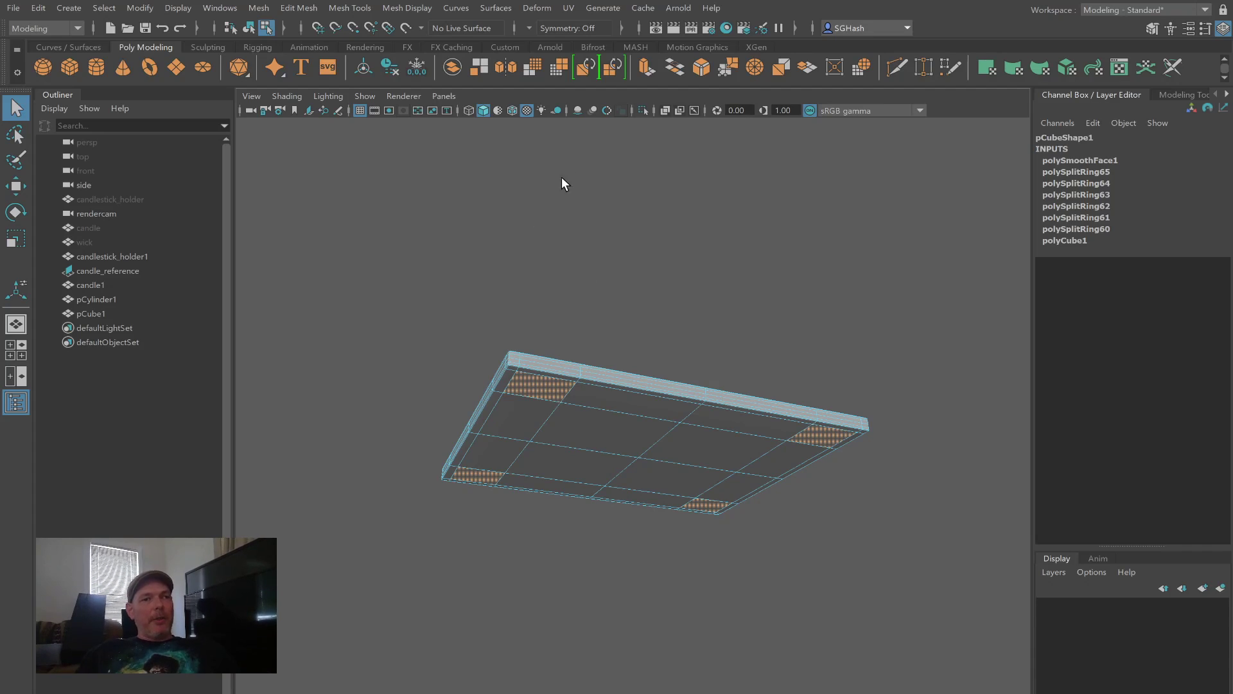
left_click(646, 67)
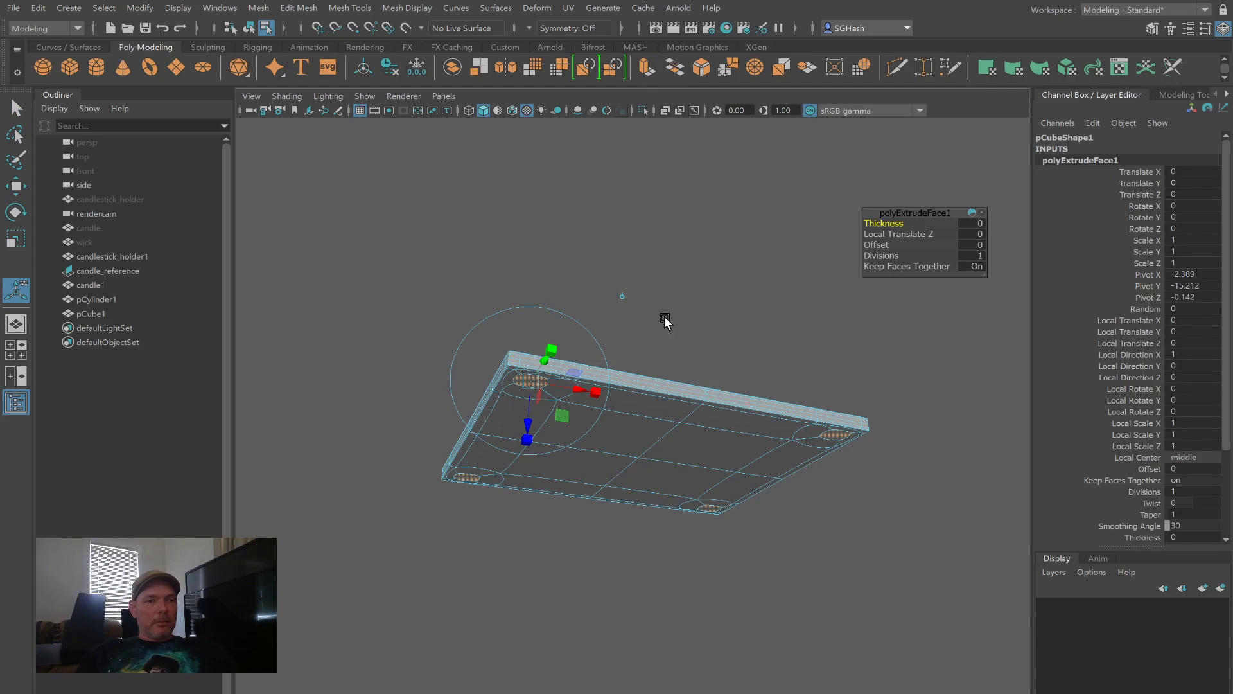
mouse_move(661, 316)
left_mouse_down("alt")
mouse_move(653, 328)
mouse_move(663, 320)
left_mouse_up("alt")
left_click_drag(570, 406, 572, 517)
left_click_drag(755, 571, 726, 566, "alt")
Step: Switch the table to unsmoothed display and deselect the leg faces to check the block shapes
key("1")
left_click(761, 581)
mouse_move(702, 570)
left_mouse_down("alt")
mouse_move(656, 578)
mouse_move(738, 572)
mouse_move(685, 569)
left_mouse_up("alt")
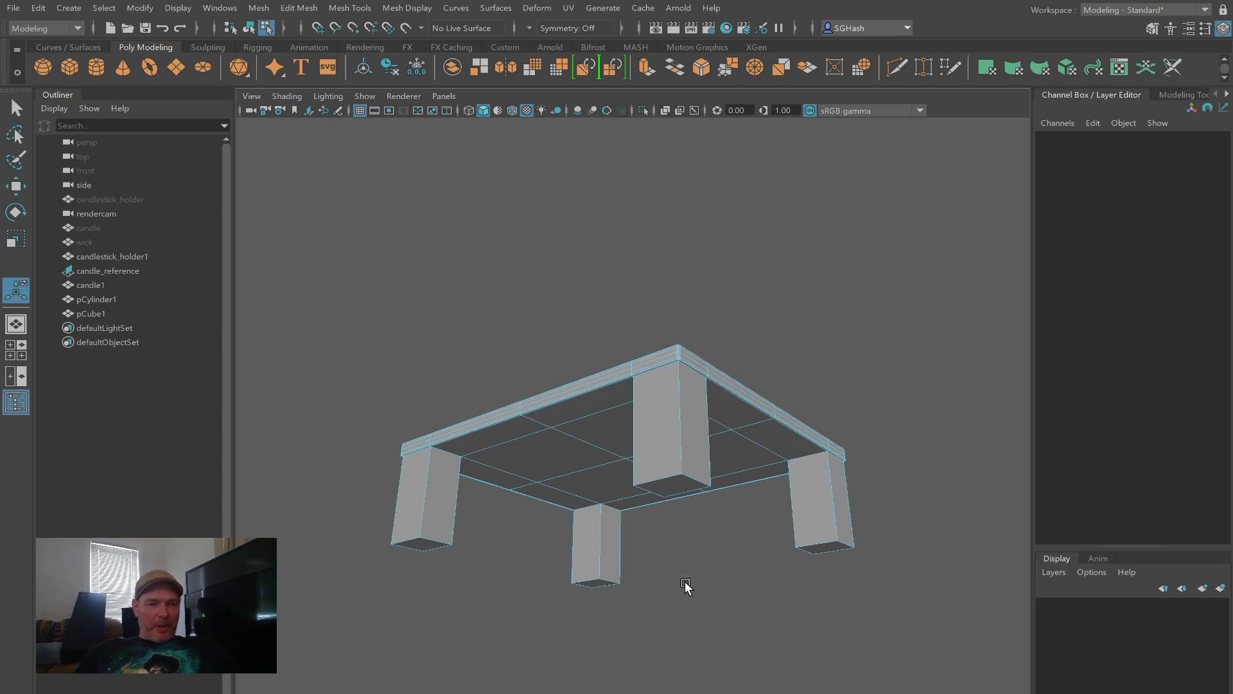
Step: Extrude the bottom faces of all four legs by 2.971 in local Z and check the feet in smooth mesh preview
left_click(595, 583)
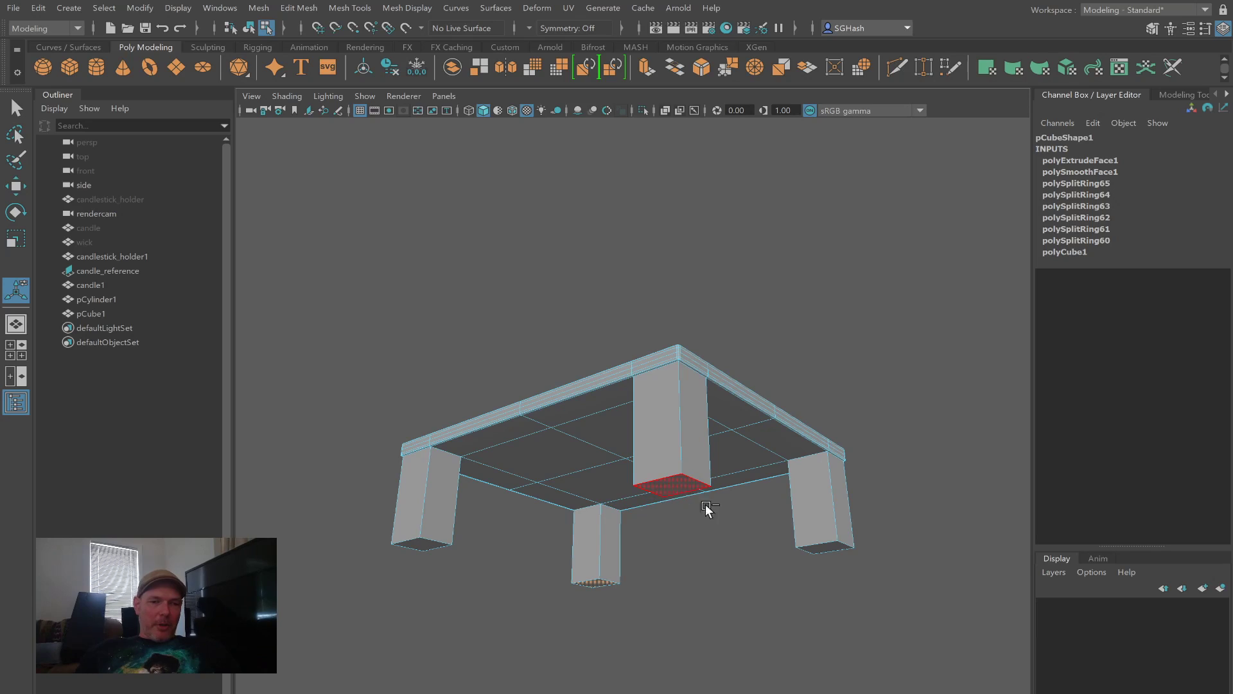
left_click(679, 495, "shift")
left_click(826, 547, "shift")
left_click(419, 544, "shift")
left_click_drag(483, 580, 491, 407, "alt")
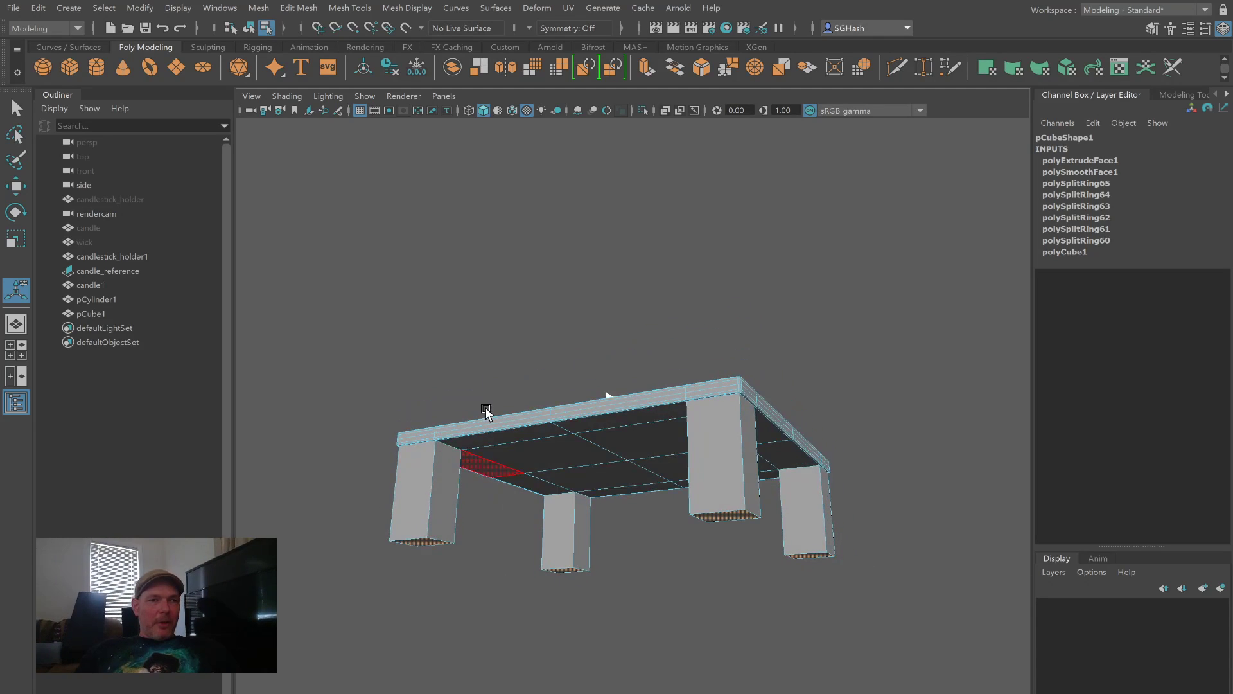
left_click(657, 74)
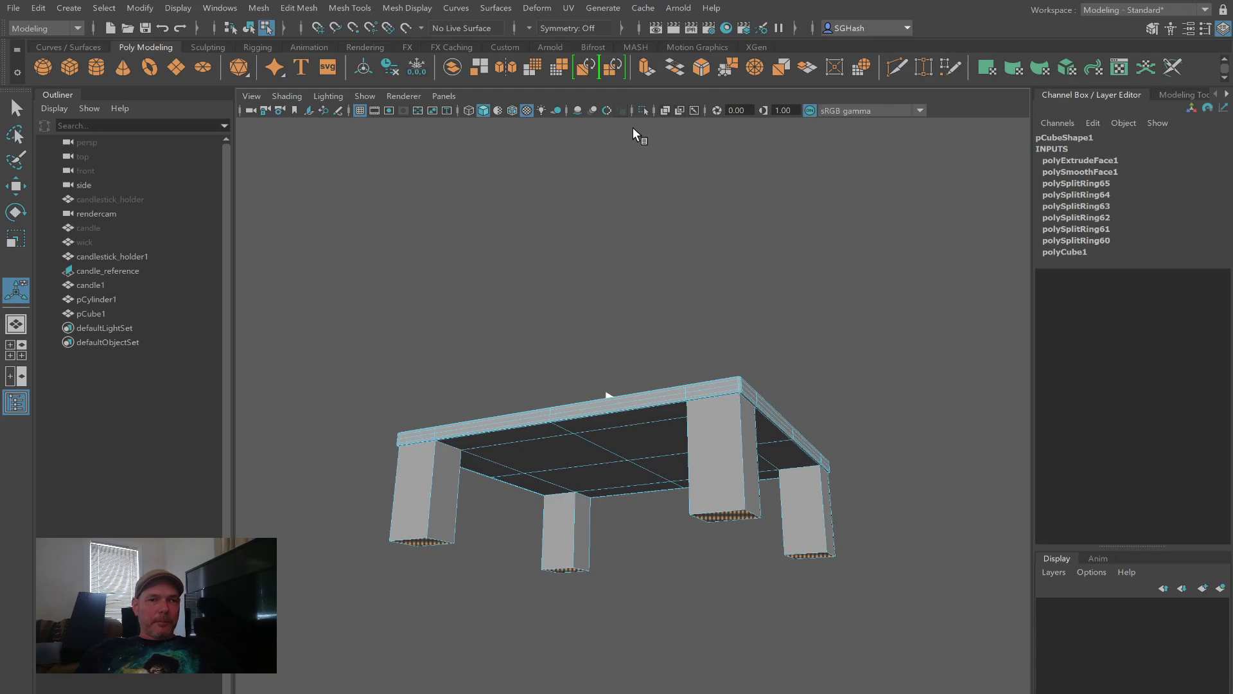
left_click_drag(418, 589, 414, 602)
left_click_drag(551, 564, 641, 557, "alt")
key("3")
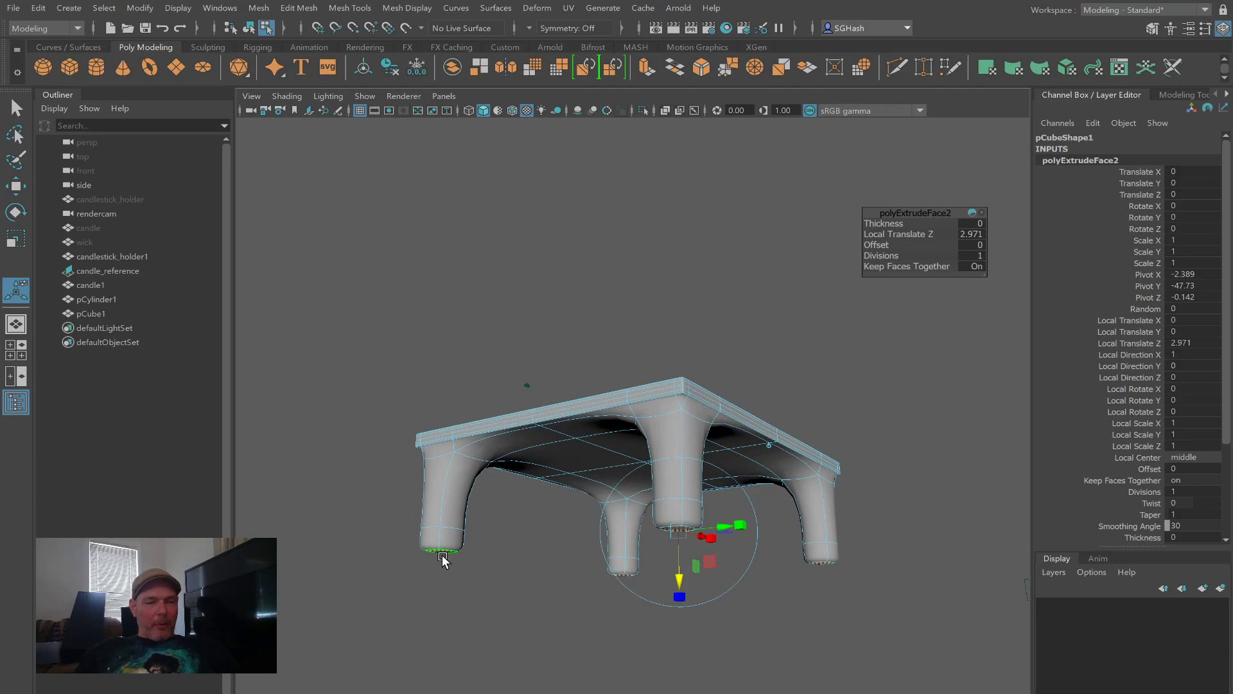
key("q")
left_click(471, 619)
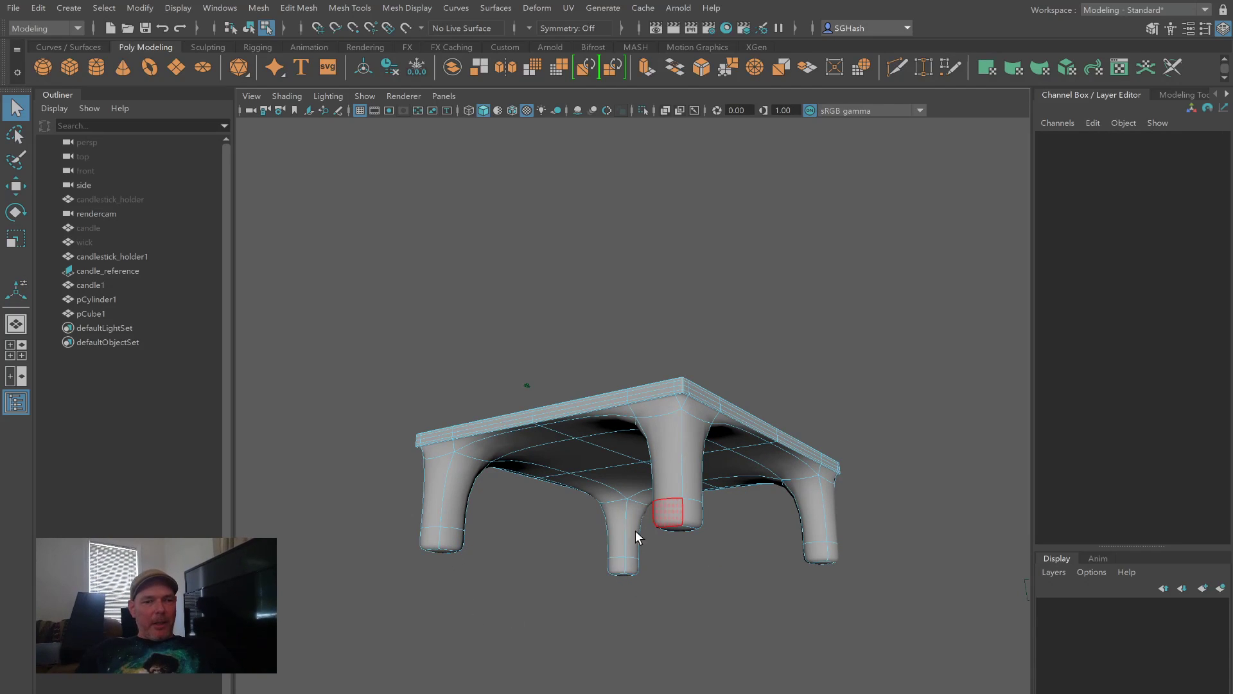
key("1")
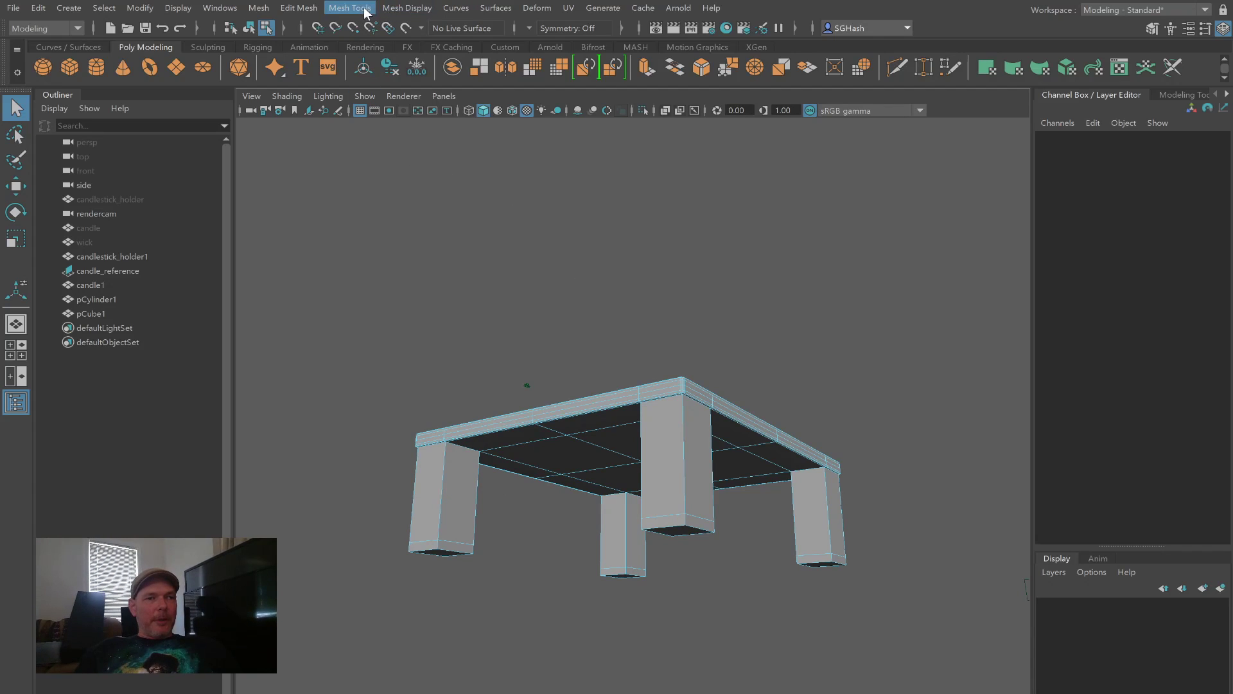
Step: Reselect the table mesh and pick the horizontal edge near the bottom of the front leg
left_click(366, 110)
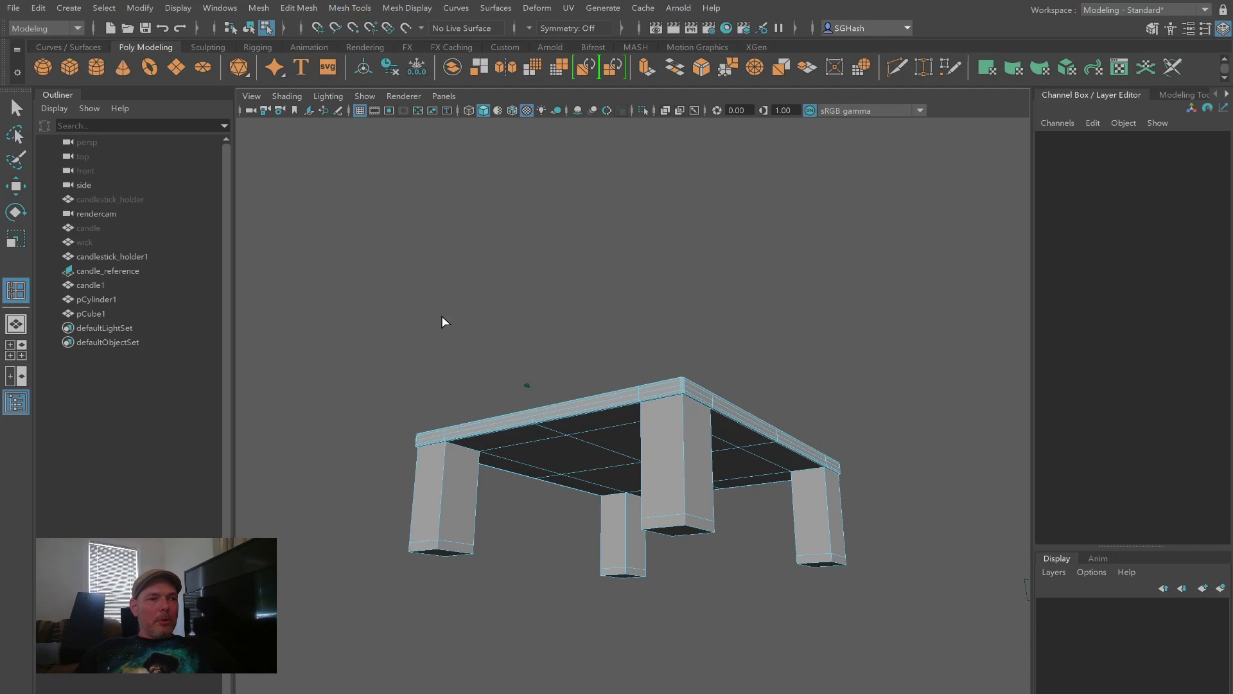
key("q")
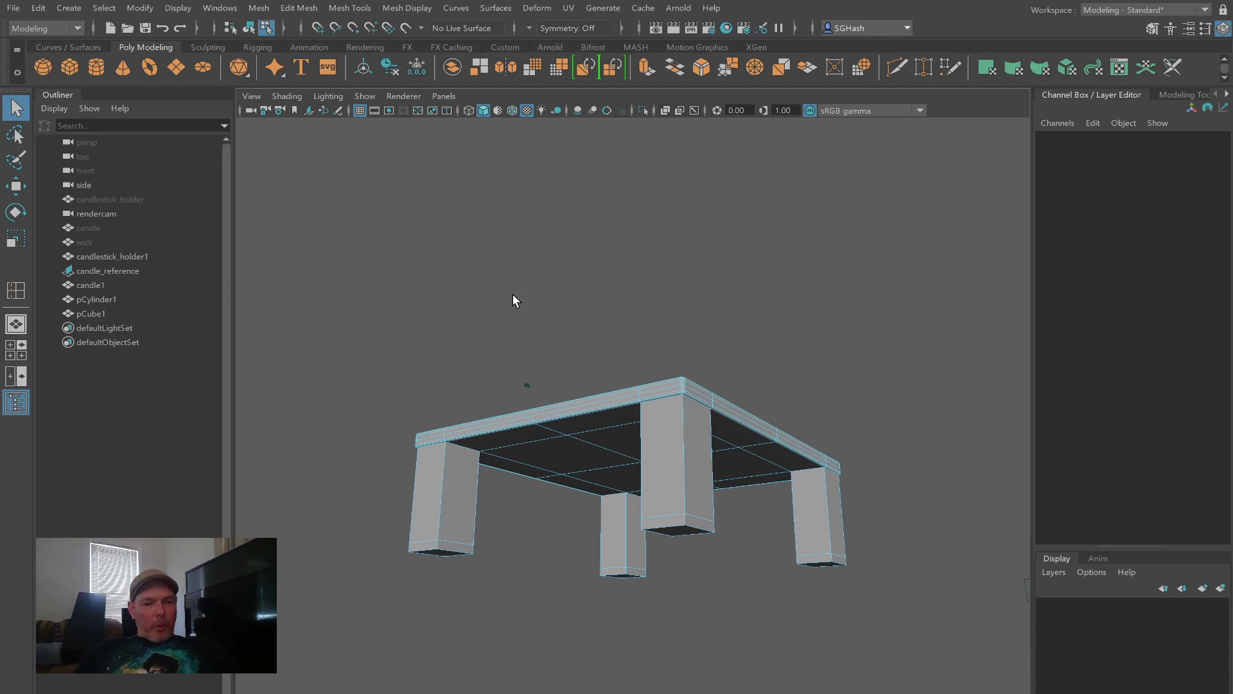
key("F8")
left_click(520, 329)
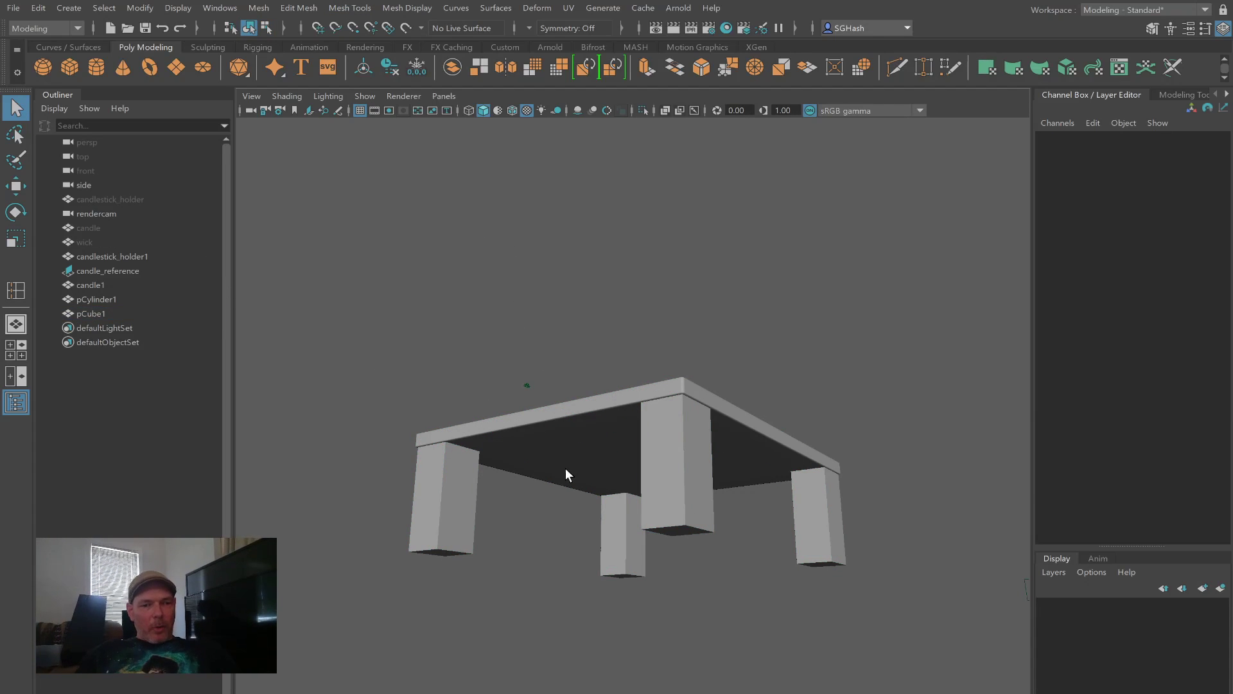
left_click(680, 512)
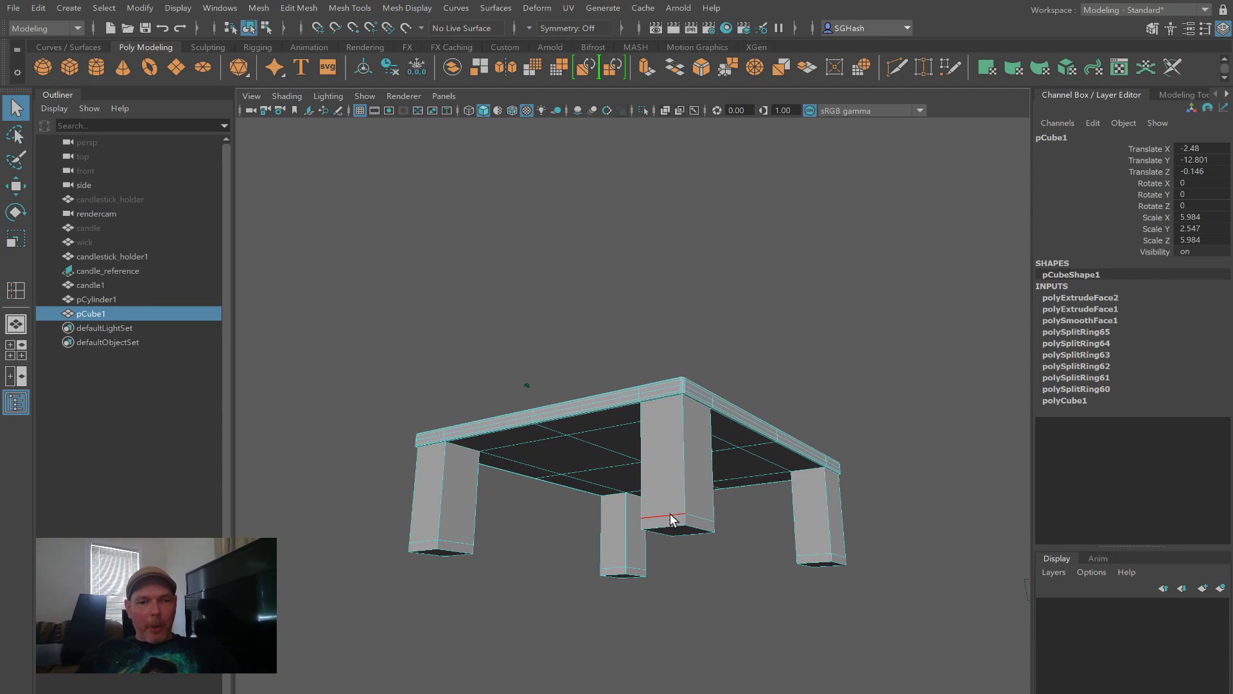
key("F10")
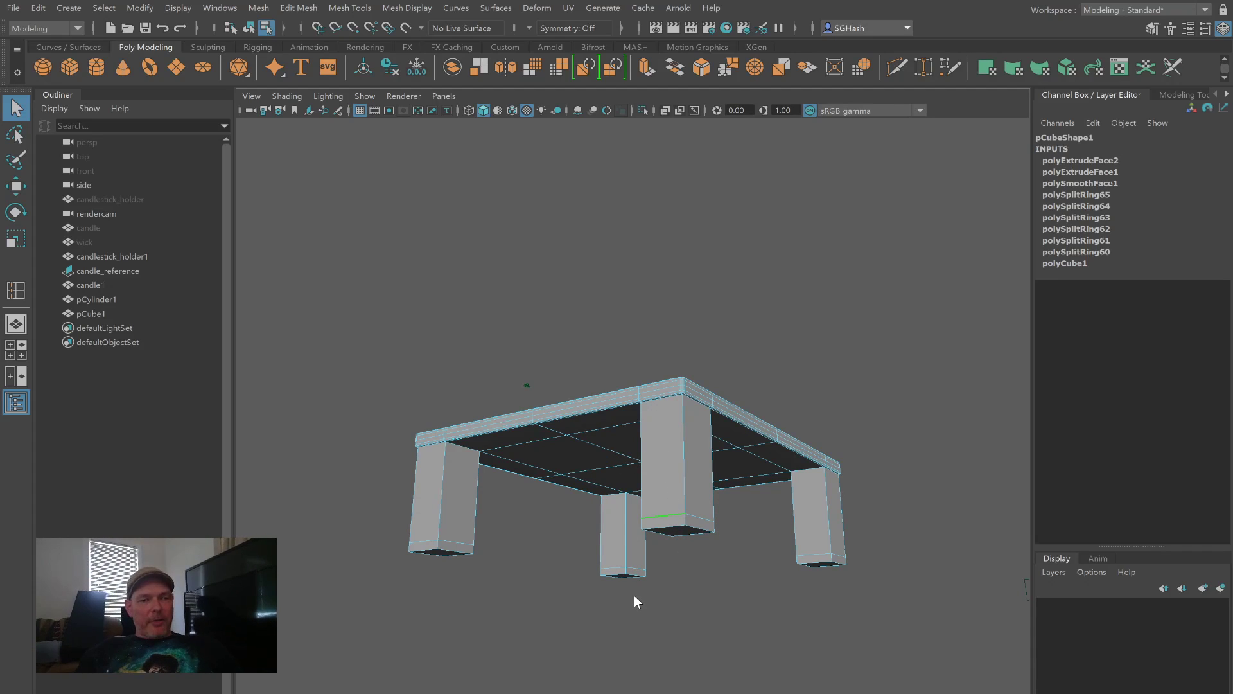
key("y")
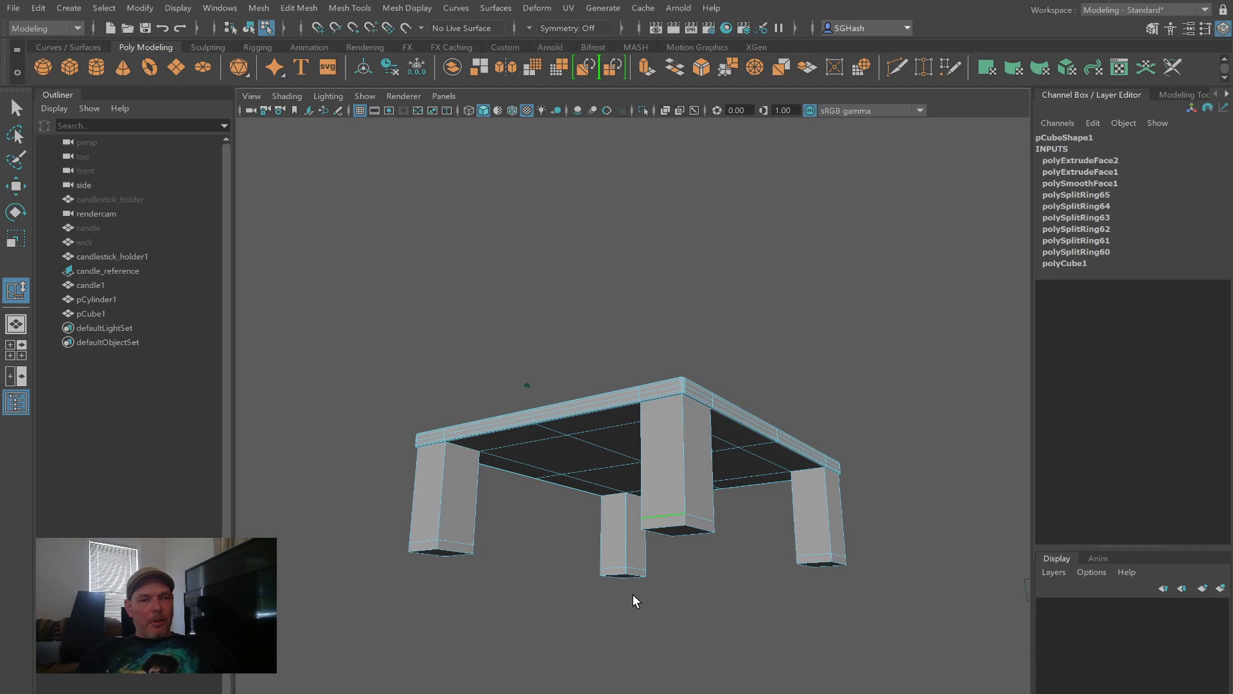
key("q")
left_click(587, 581)
left_click(663, 518)
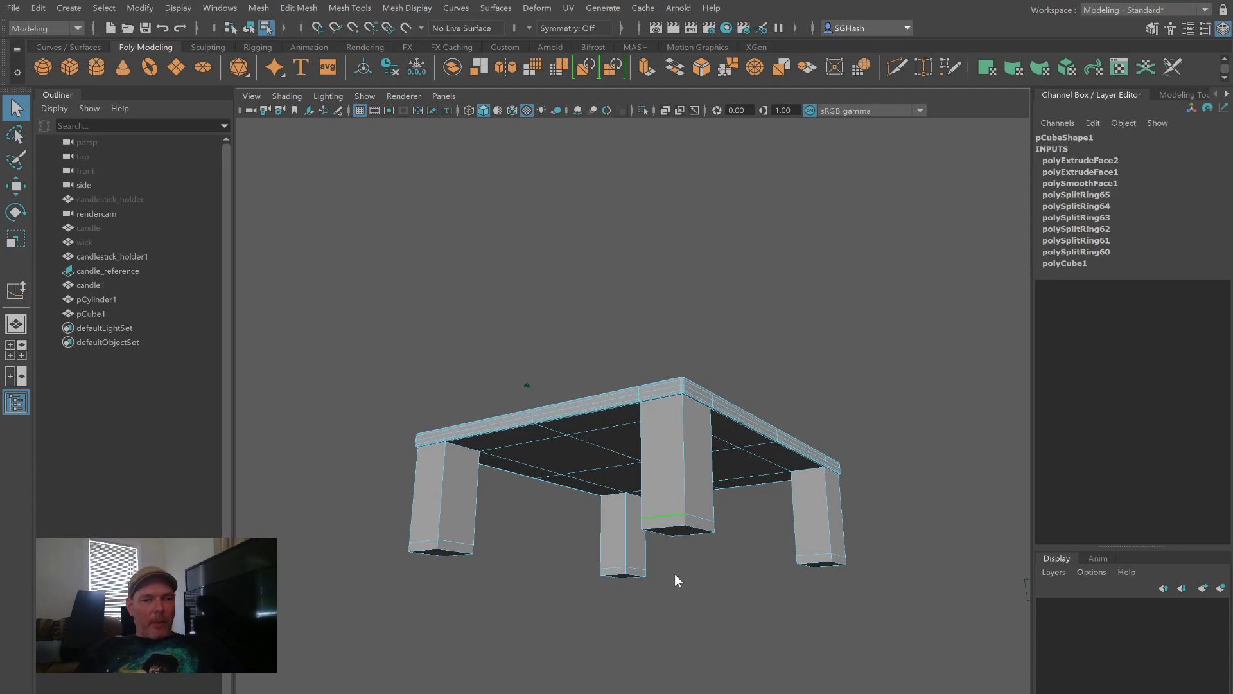
Step: Insert edge loops around the tops of three legs, just beneath the tabletop
key("y")
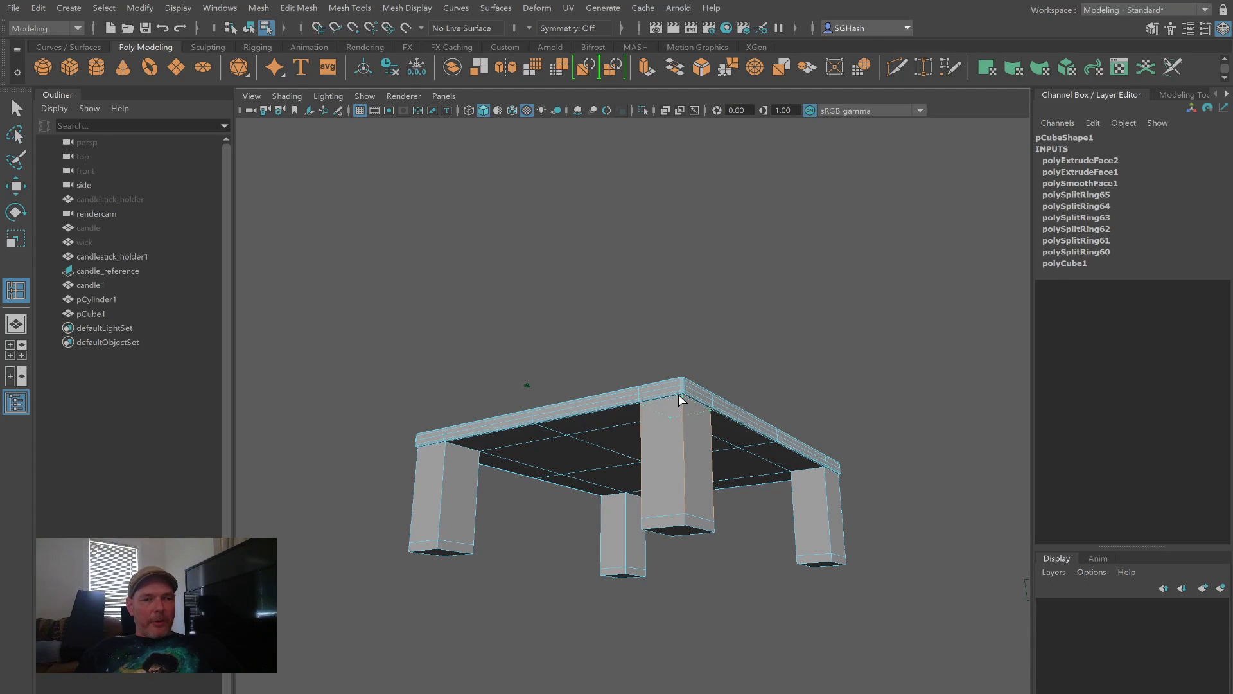
left_click(679, 395)
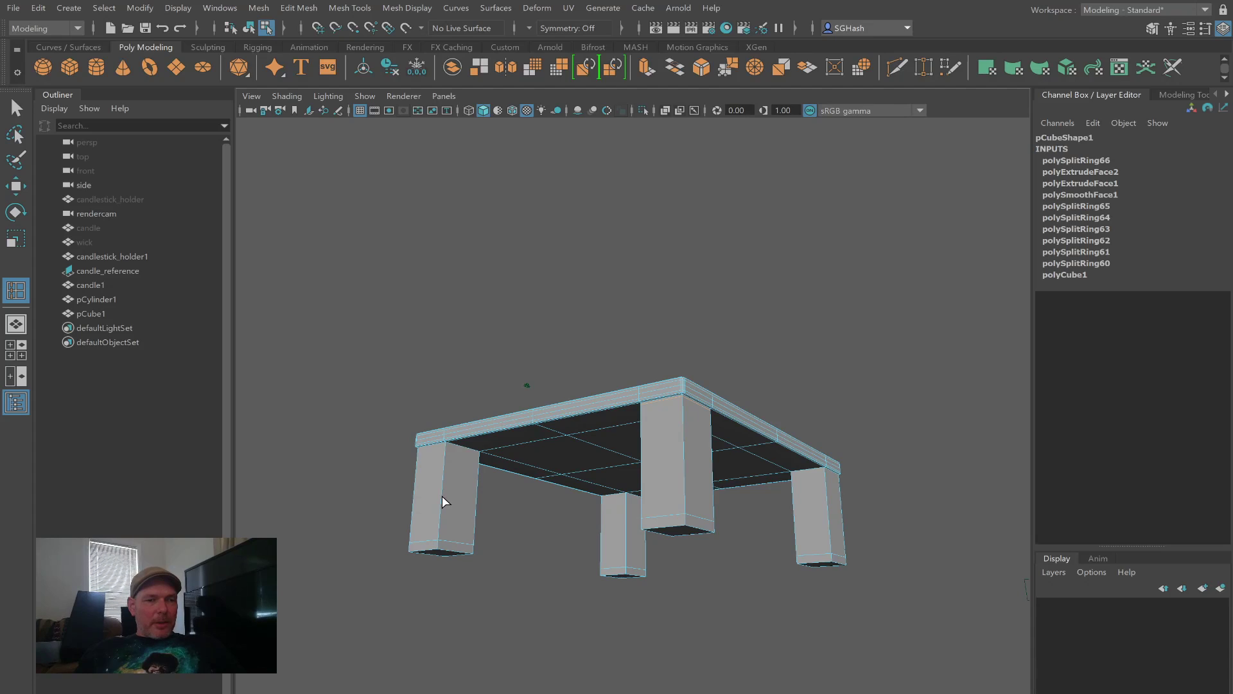
left_click(442, 448)
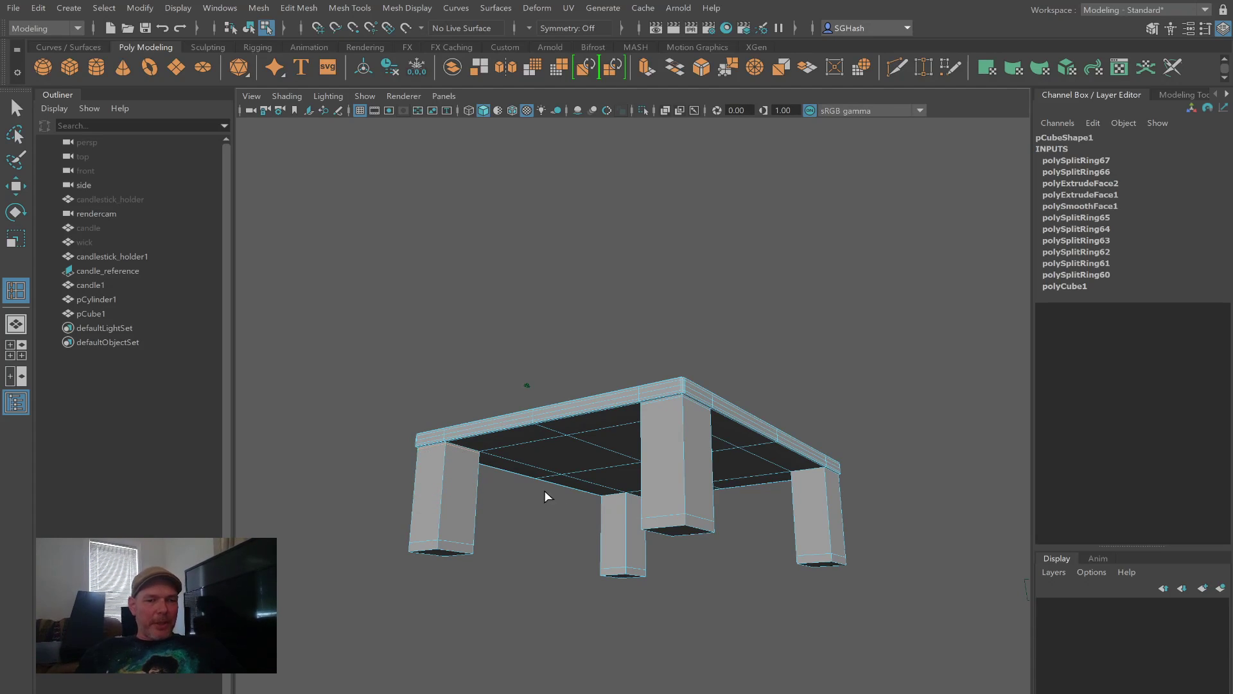
left_click(621, 498)
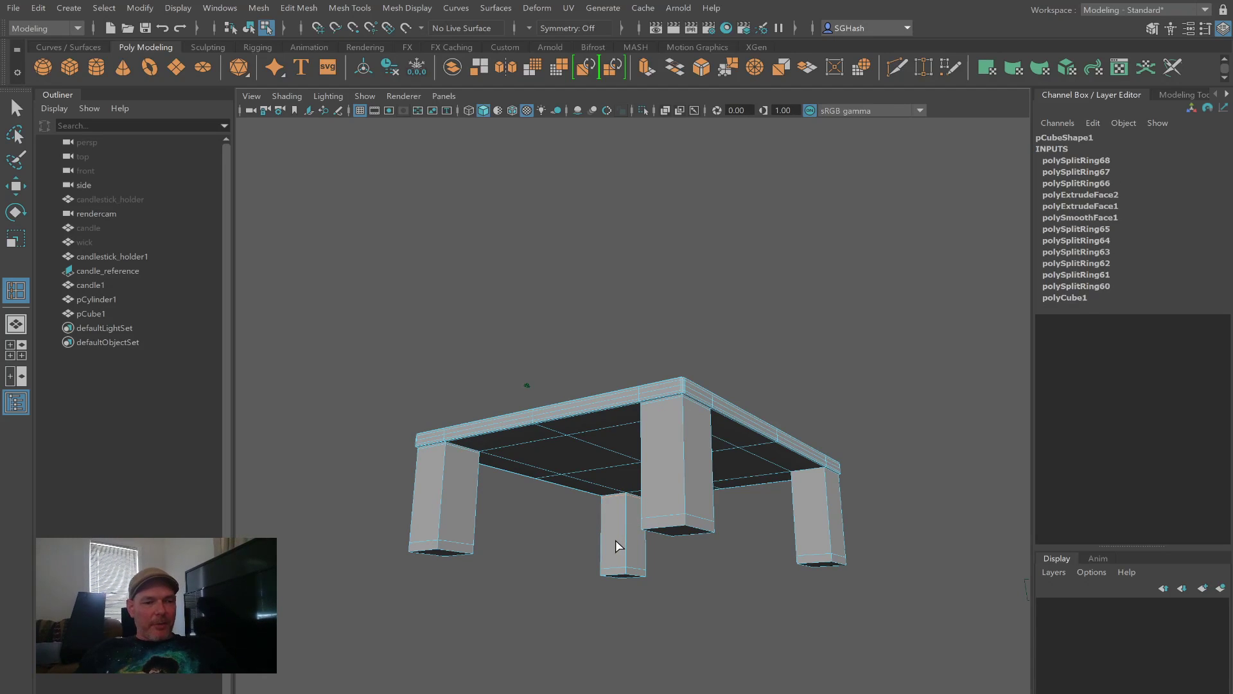
Step: Turn on smooth mesh preview, insert an edge loop near the top of the remaining leg, and inspect all four legs
key("3")
left_click_drag(677, 569, 812, 456, "alt")
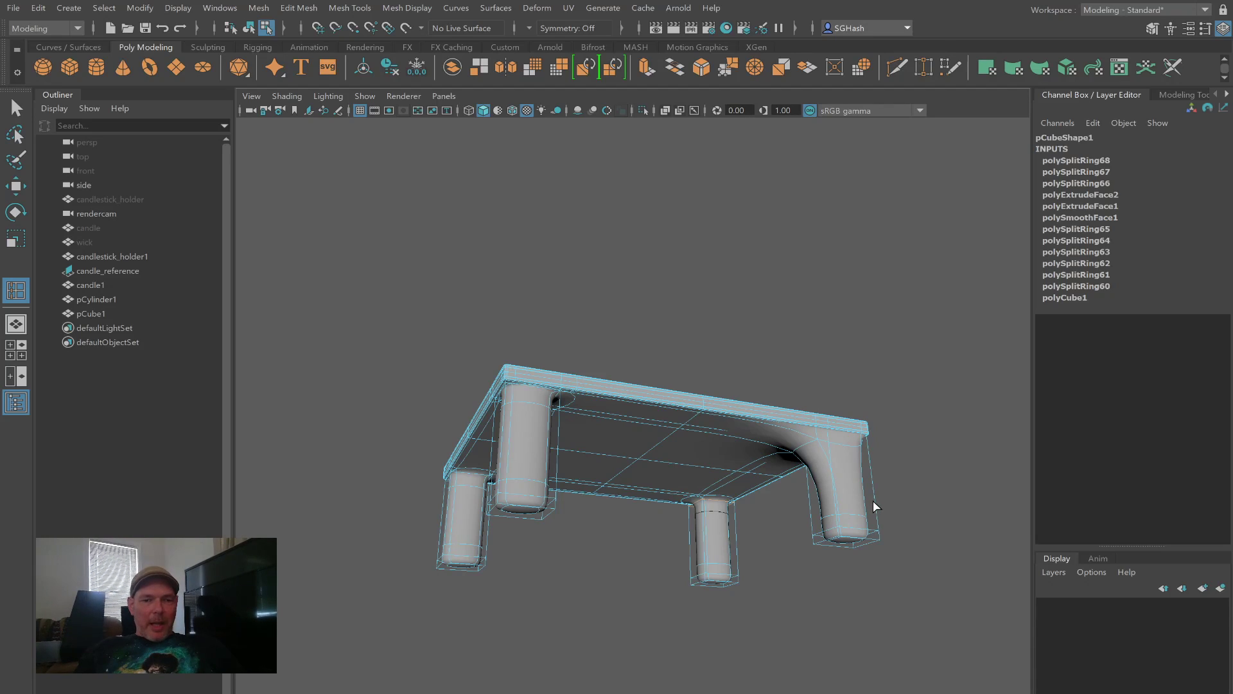
left_click_drag(874, 499, 869, 414)
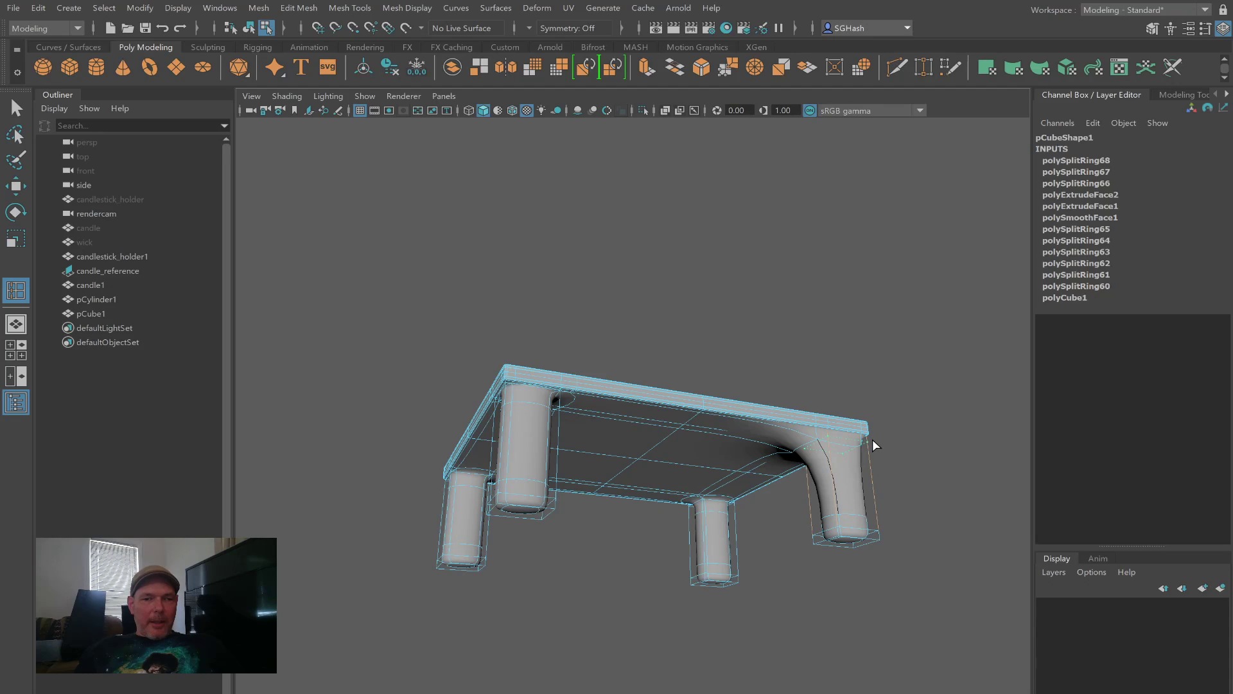
left_click_drag(865, 437, 862, 436)
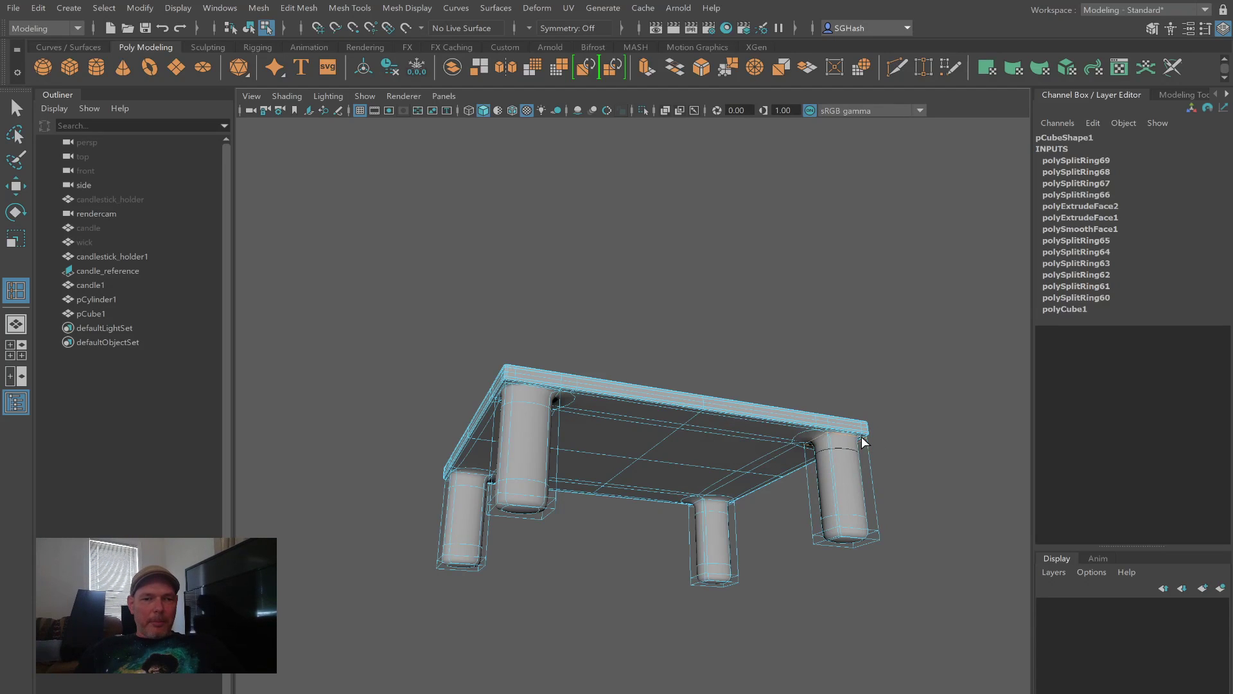
left_click_drag(807, 538, 775, 543, "alt")
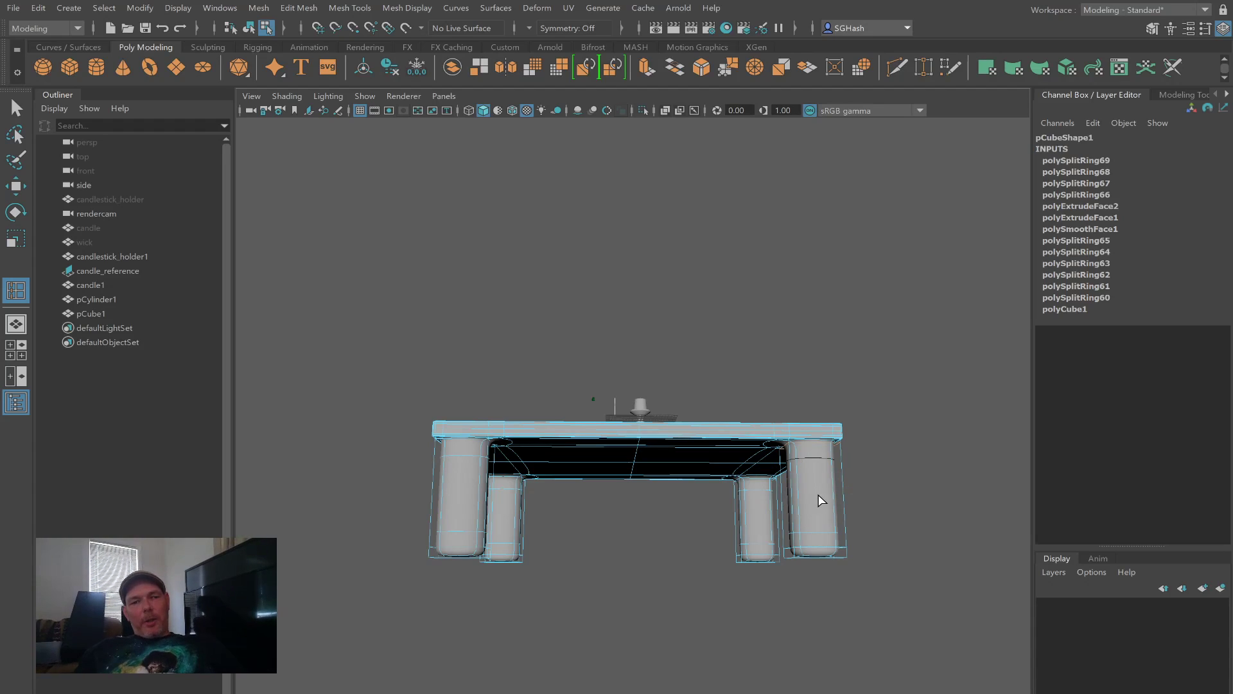
left_click_drag(830, 487, 786, 501, "alt")
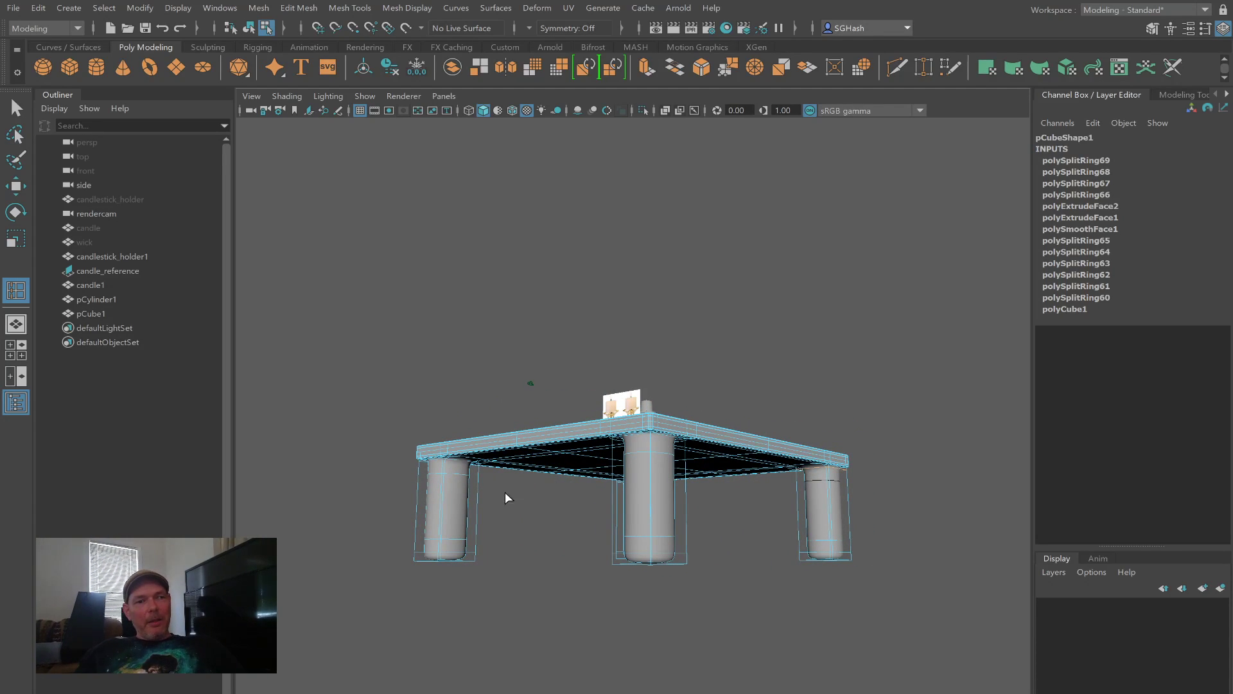
mouse_move(775, 448)
left_mouse_down("alt")
mouse_move(697, 449)
mouse_move(769, 459)
left_mouse_up("alt")
Step: Undo the edge loops at the leg tops and the short extrusion of the legs' bottom faces
key("ctrl+z")
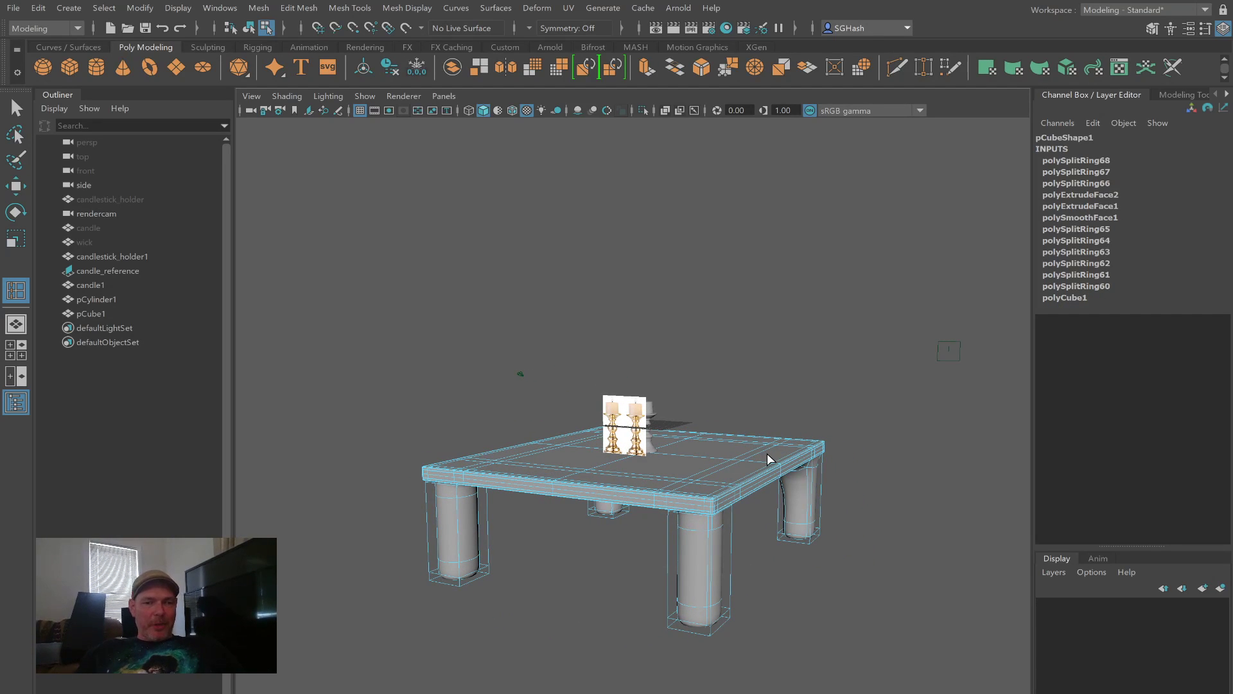
key("ctrl+z")
key("ctrl+z")
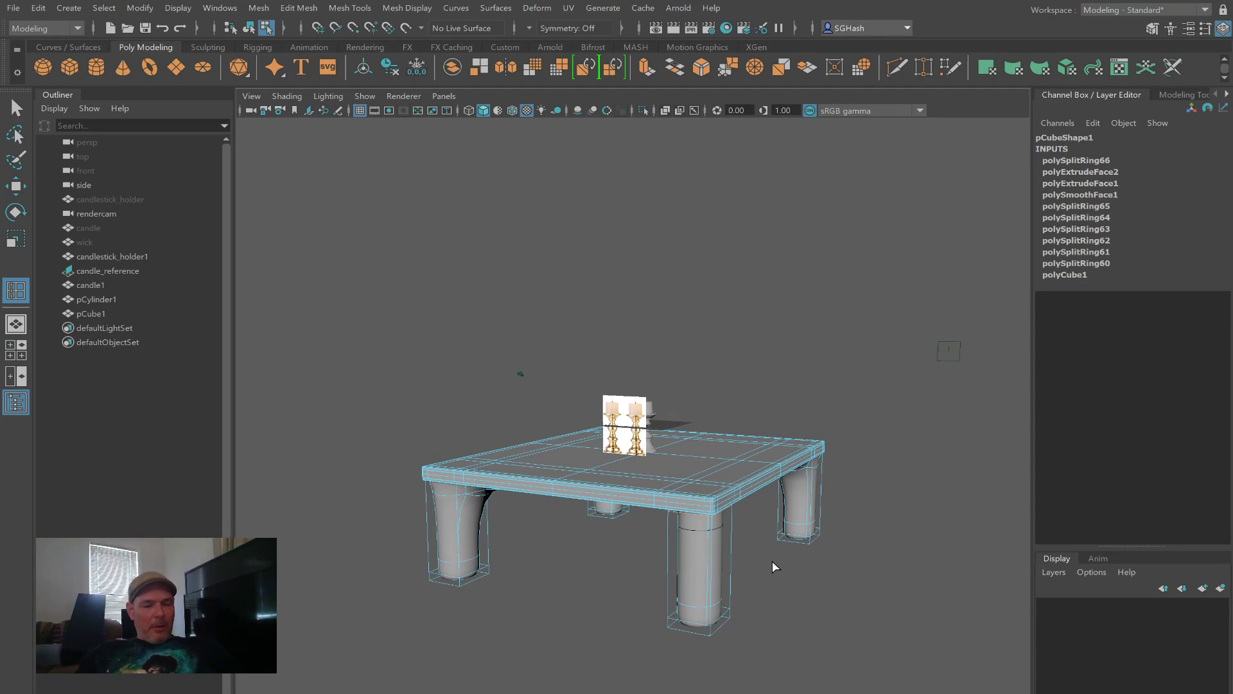
left_click_drag(773, 561, 755, 554, "alt")
key("ctrl+z")
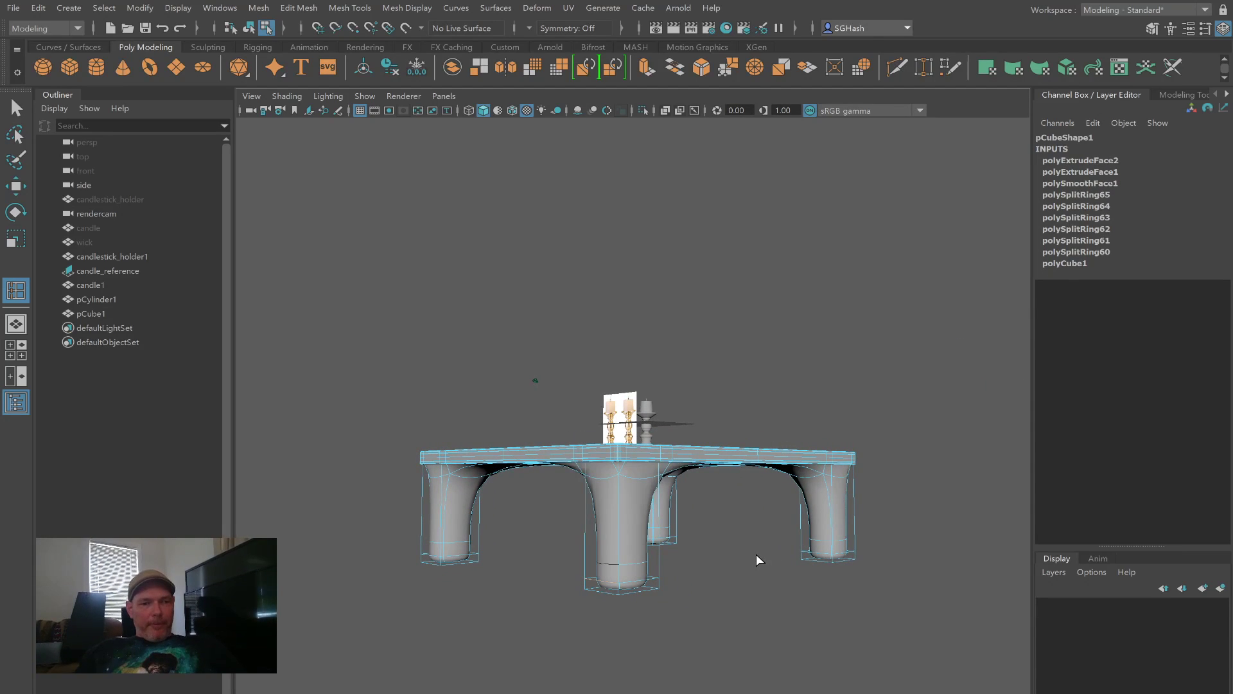
key("ctrl+z")
key("ctrl+z")
key("ctrl+z")
key("ctrl+z")
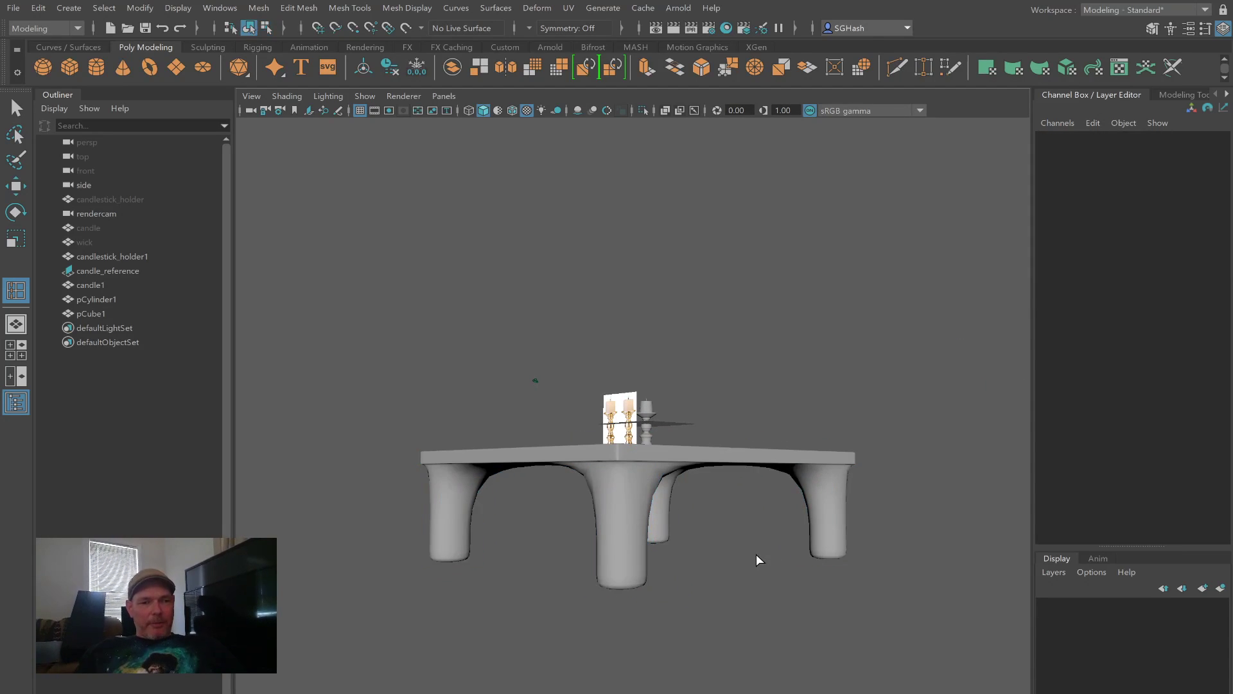
key("ctrl+z")
key("ctrl+z")
key("ctrl+z")
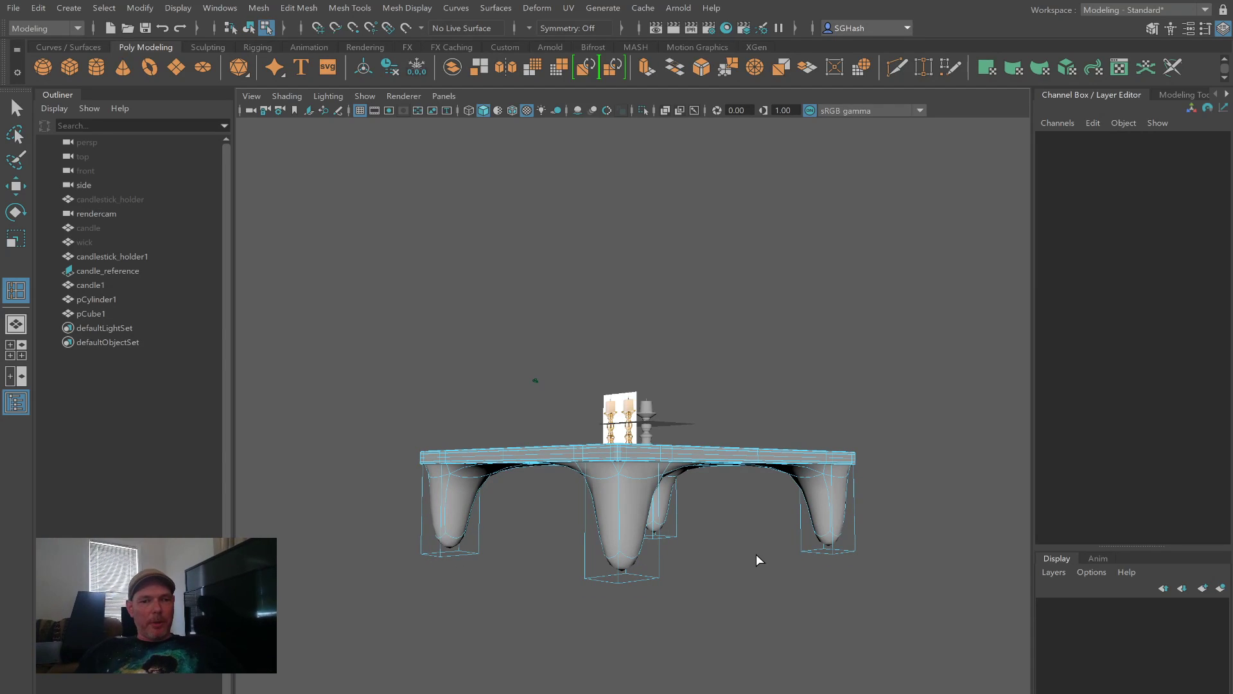
Step: Undo the remaining leg extrusions to return the table to a plain slab
key("ctrl+z")
left_click_drag(739, 571, 812, 572, "alt")
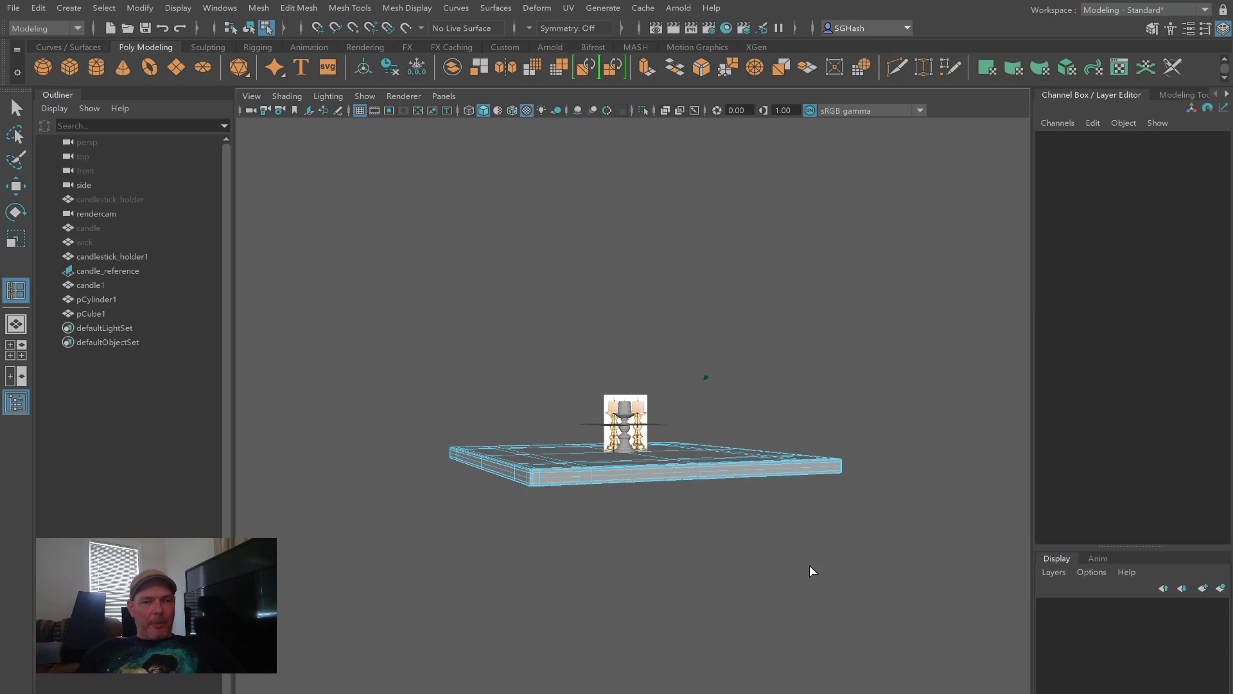
left_click_drag(462, 417, 493, 431, "alt")
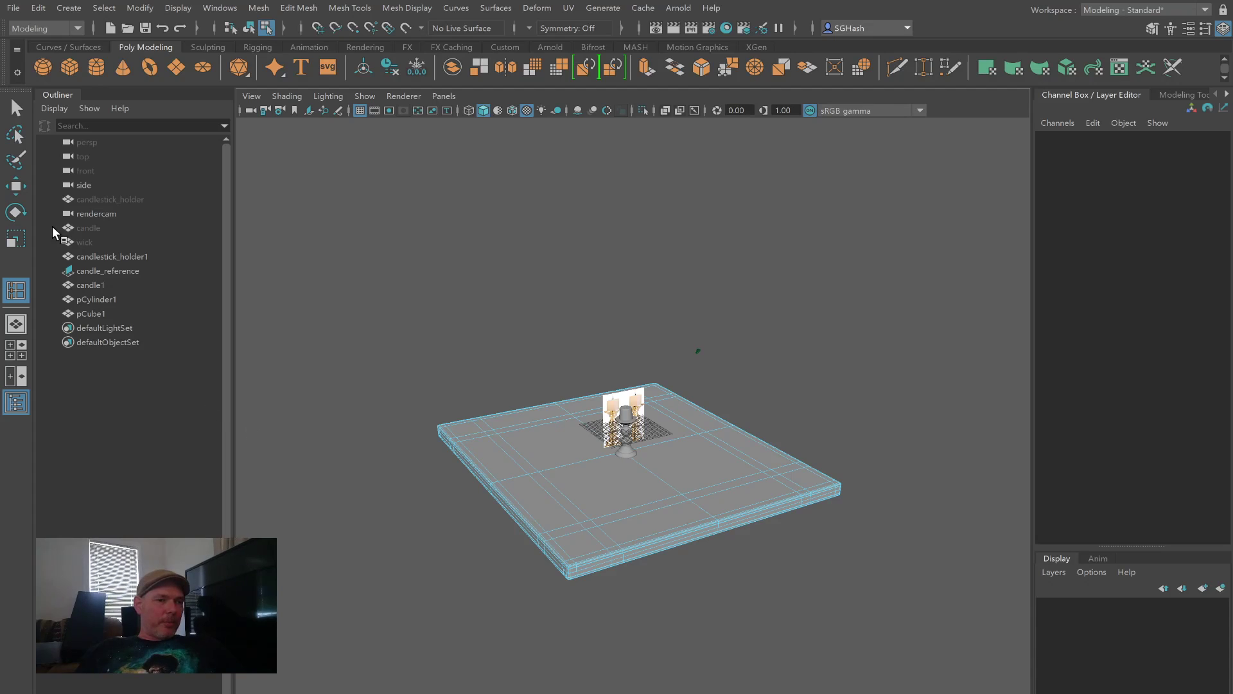
Step: Select the slab and pick a single corner face on its underside
left_click(122, 271)
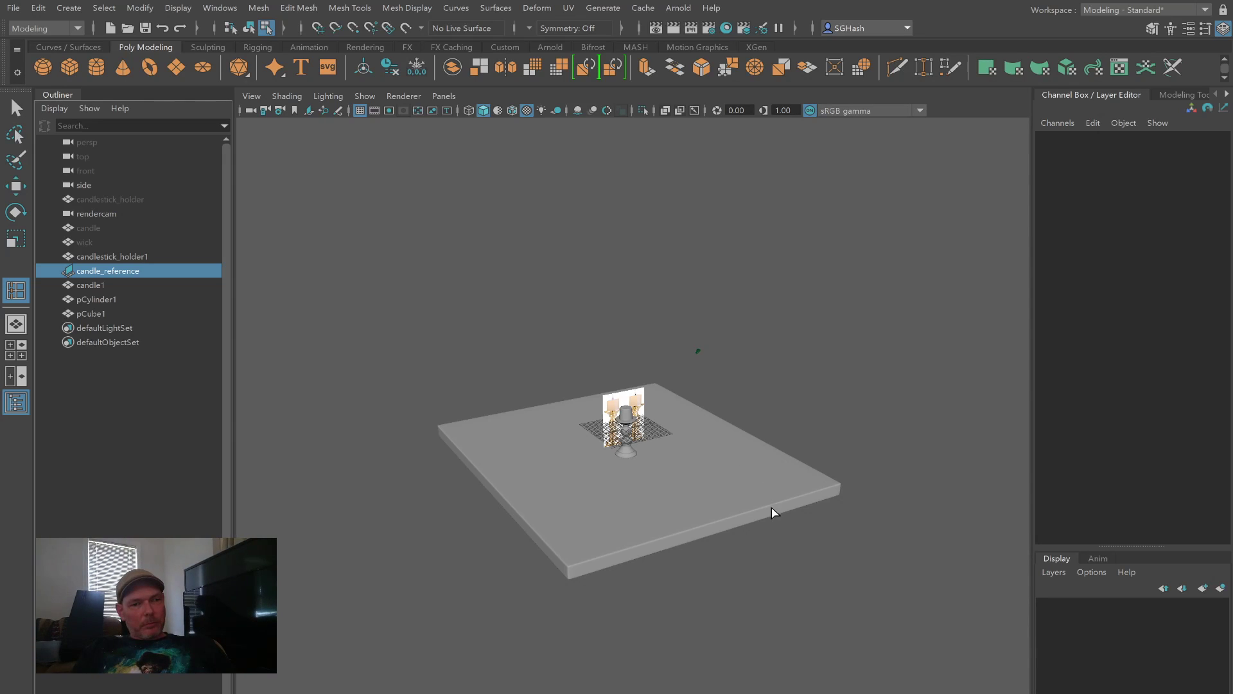
key("alt")
left_click_drag(674, 509, 638, 484, "alt")
left_click(642, 454)
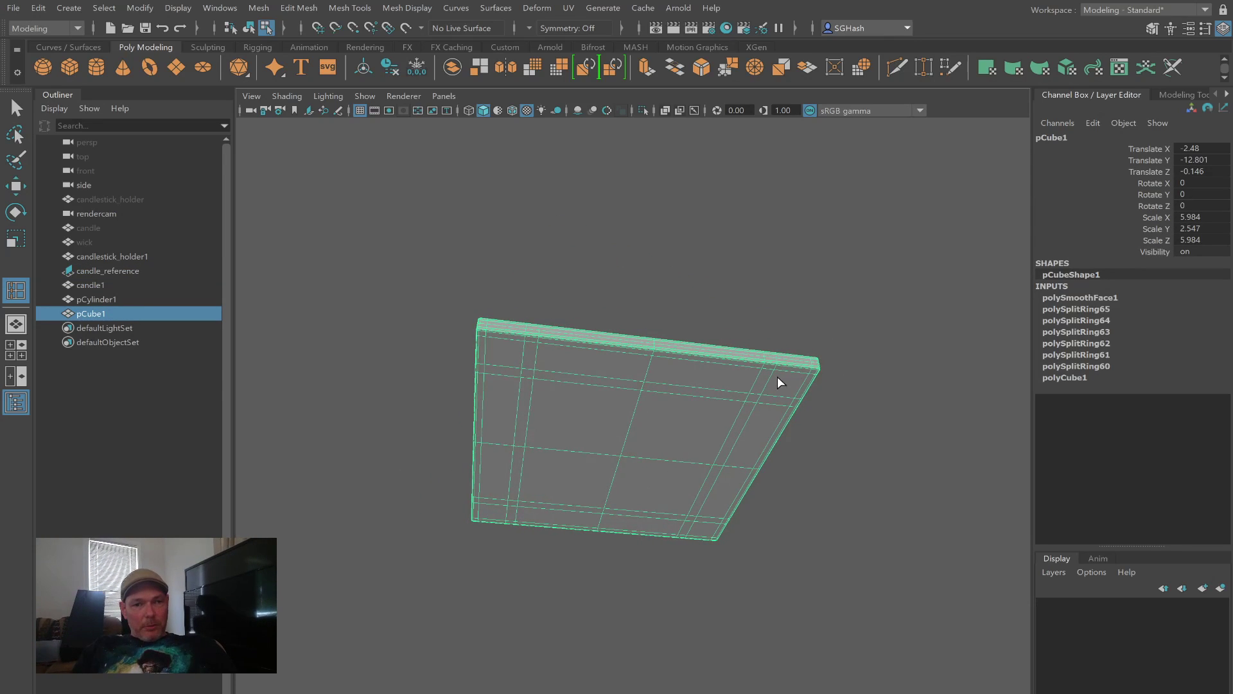
key("q")
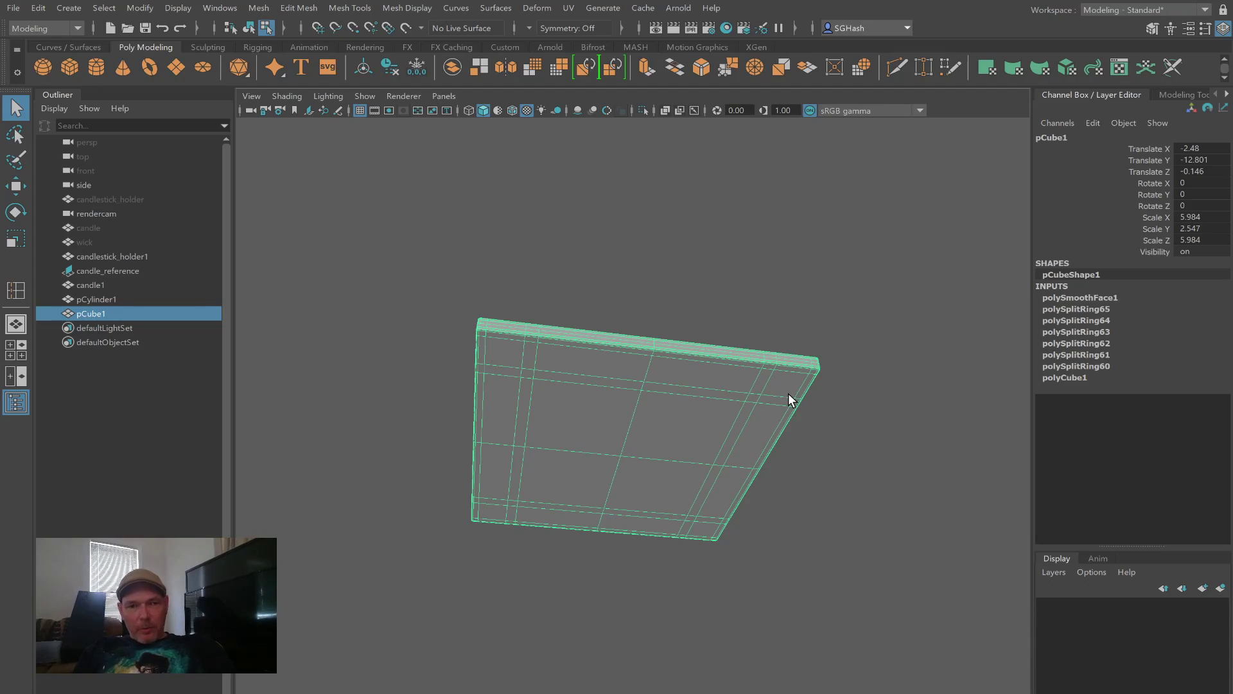
key("F11")
left_click(778, 383)
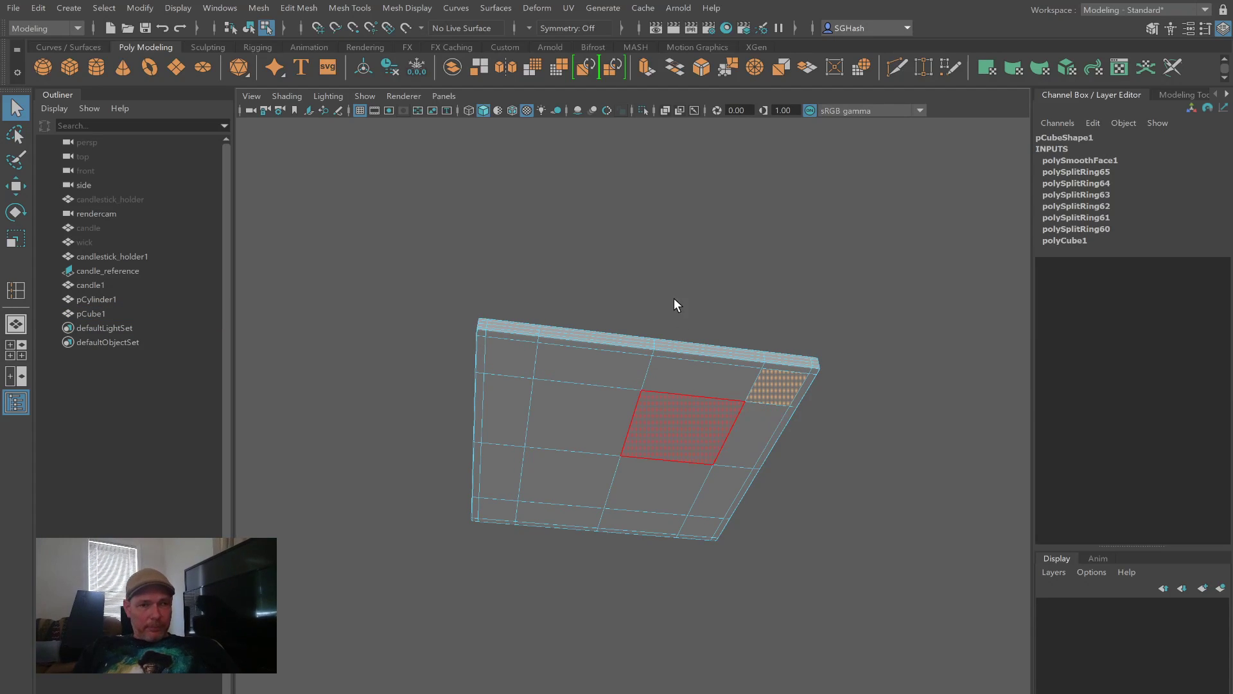
Step: Try extruding the selected corner face downward by about 23.3 as a single leg, and undo it
left_click(648, 73)
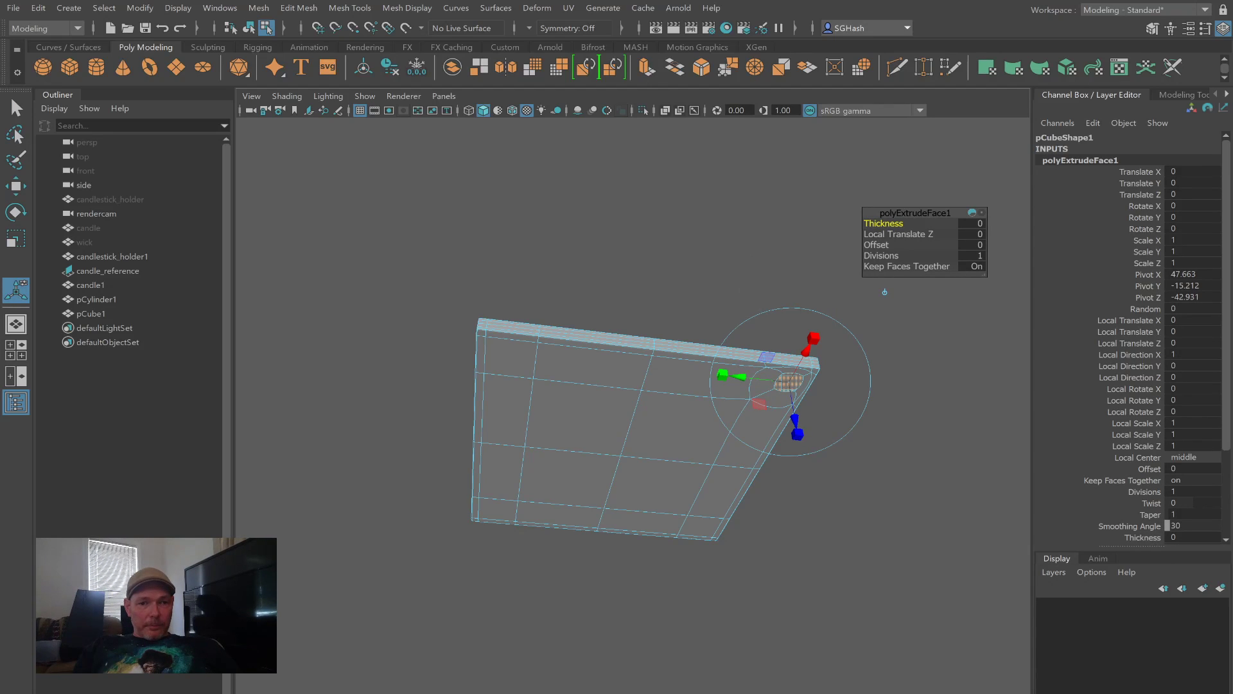
left_click(785, 337)
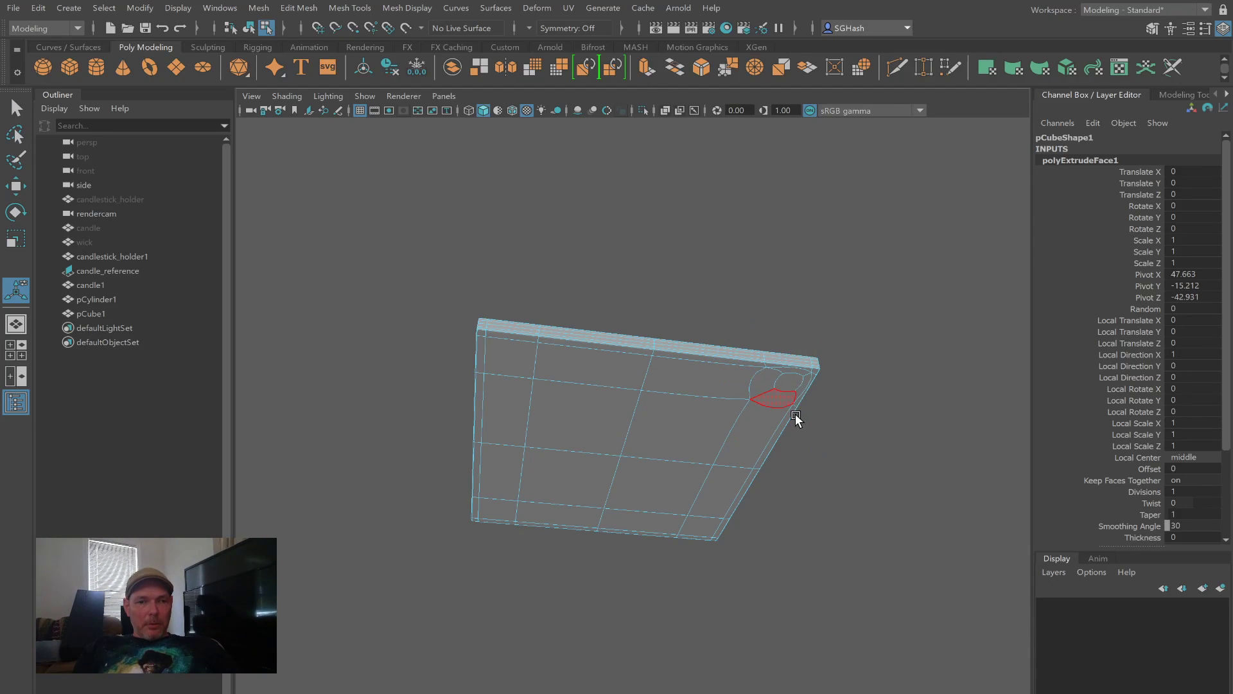
left_click(785, 421)
key("ctrl+e")
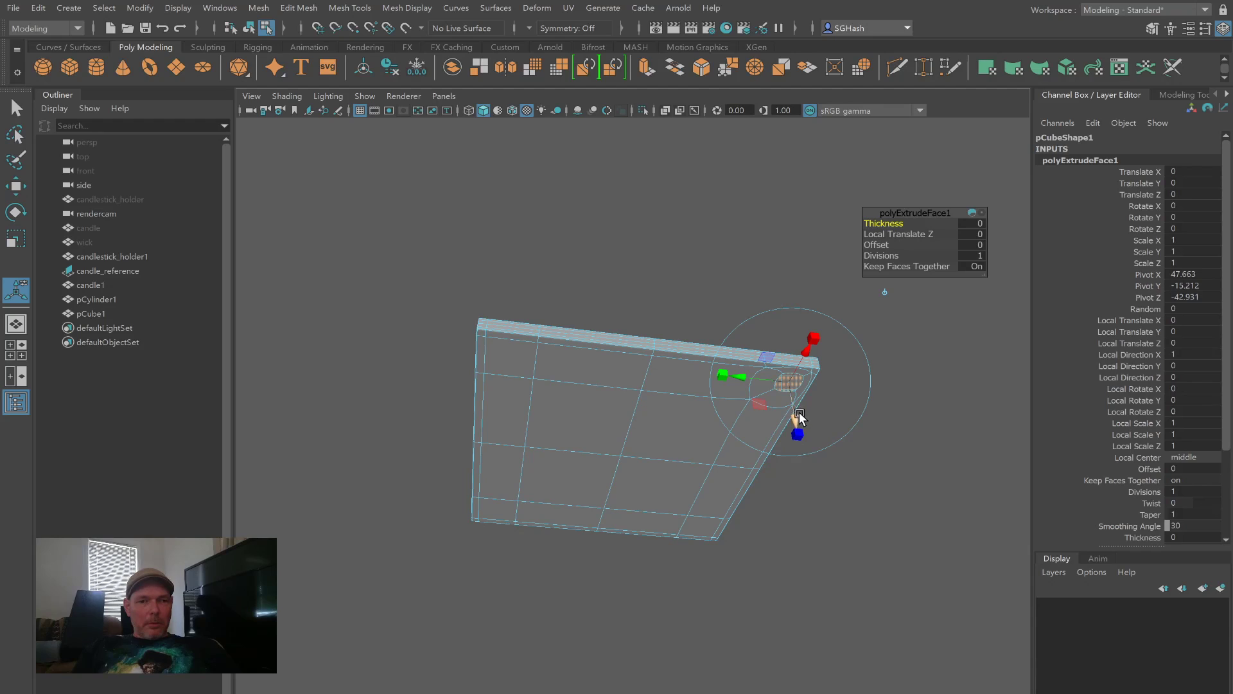
left_click_drag(798, 430, 804, 481)
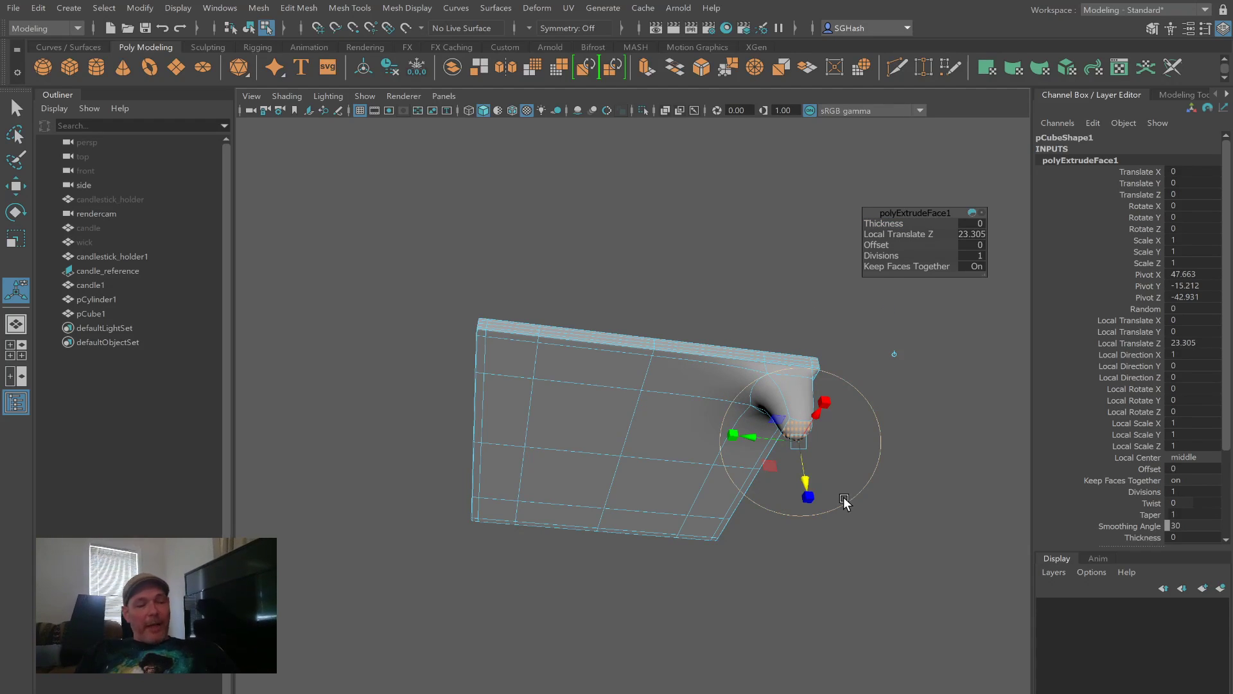
key("ctrl+z")
key("ctrl+z")
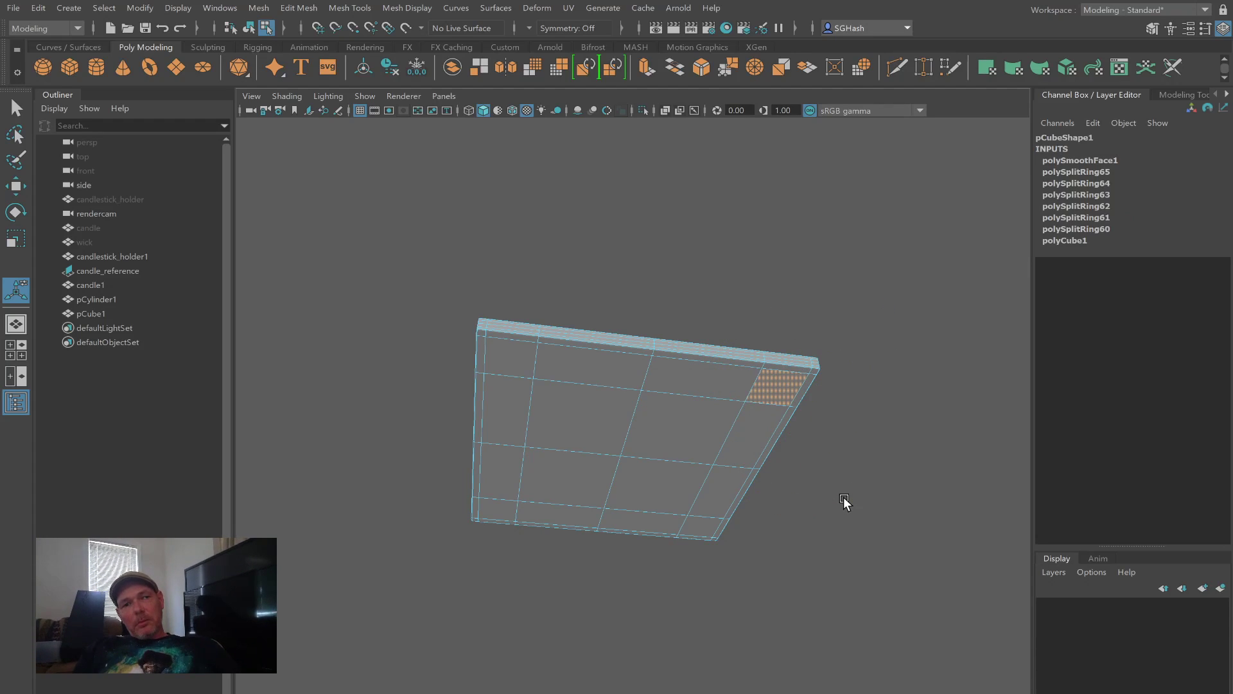
Step: Add the other three underside corner faces and extrude all four downward by about 37.1 with 4 divisions
left_click(702, 528, "shift")
left_click(498, 511, "shift")
left_click(528, 352, "shift")
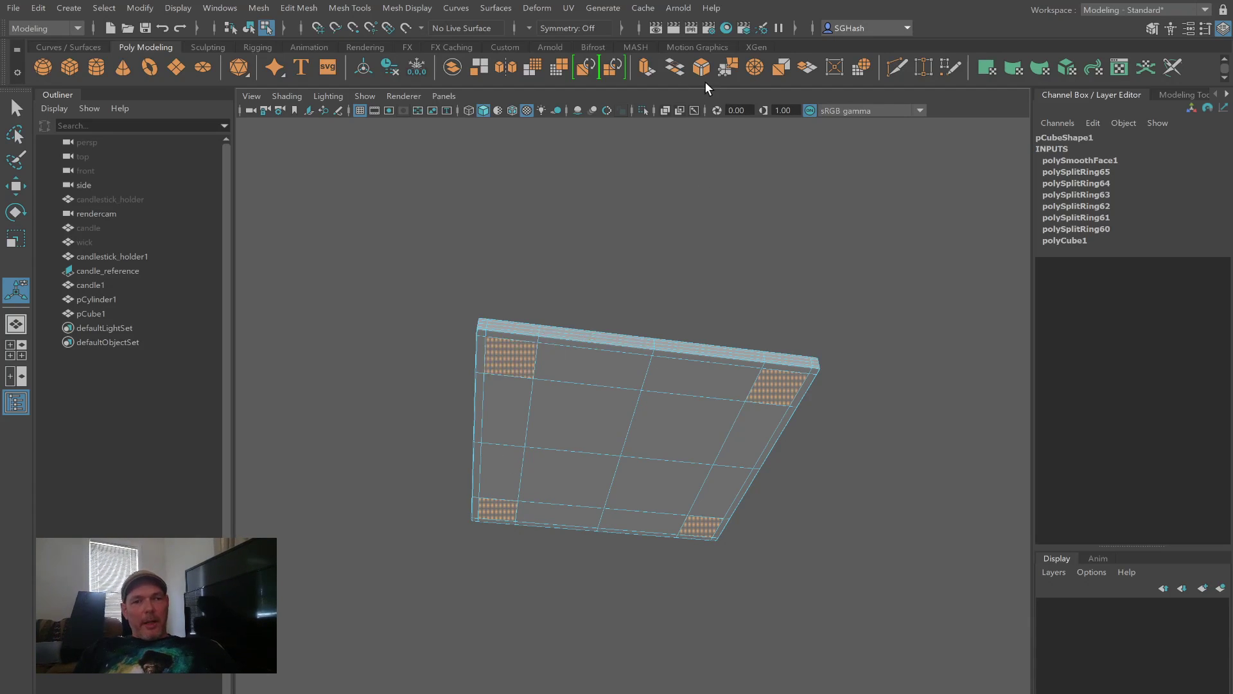
key("ctrl+e")
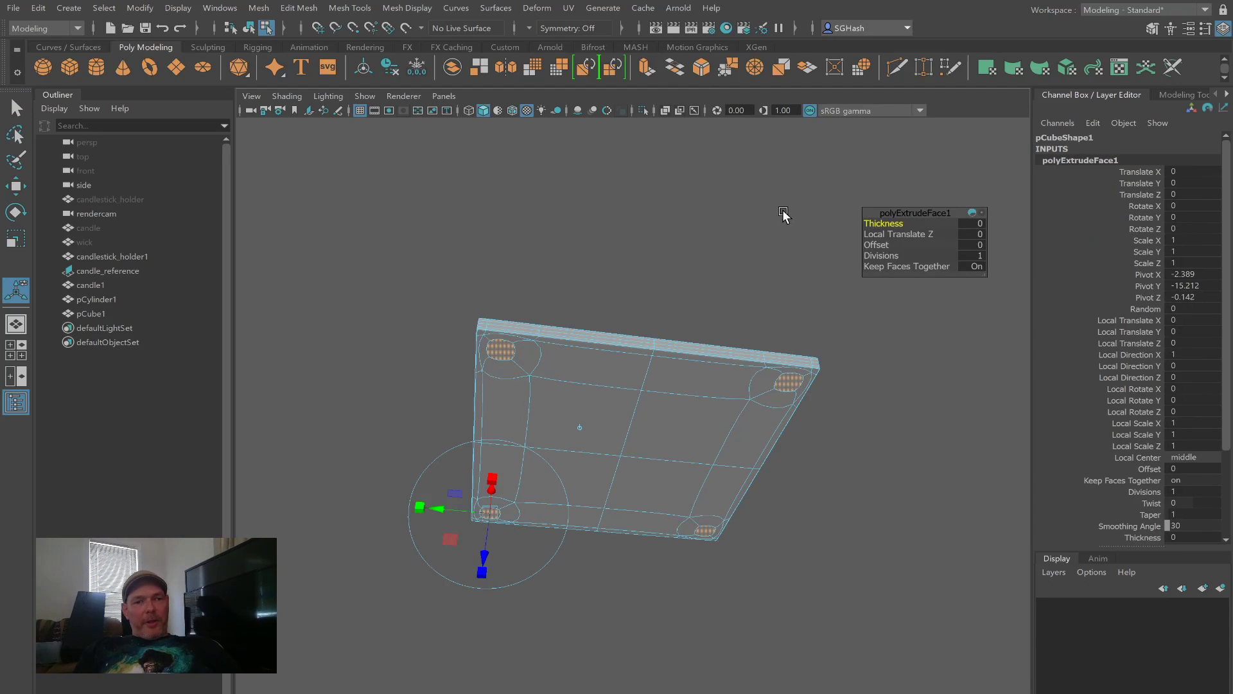
left_click_drag(486, 555, 468, 644)
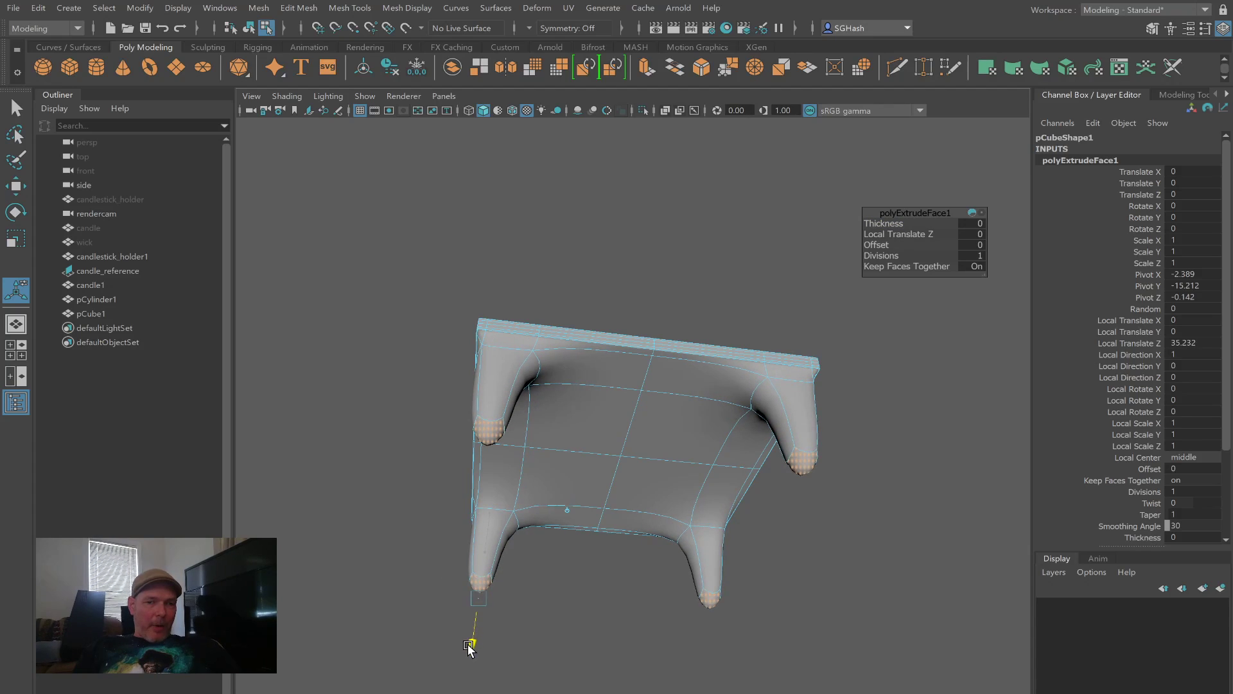
left_click(968, 254)
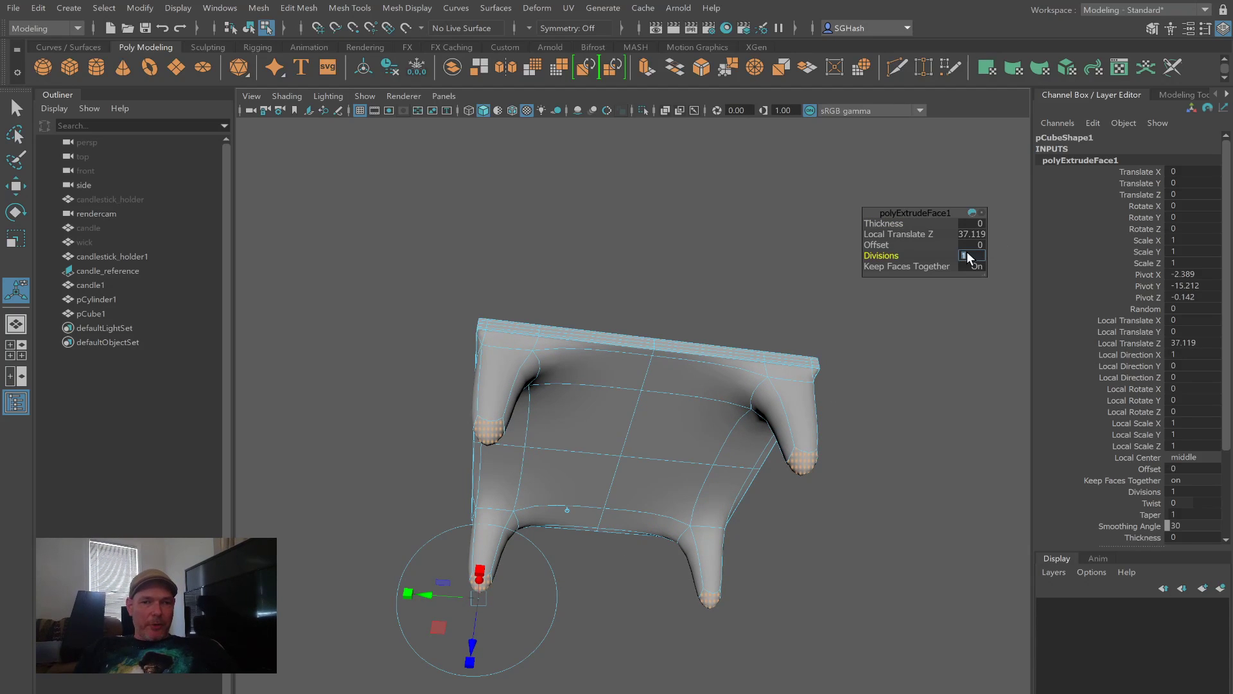
key("Return")
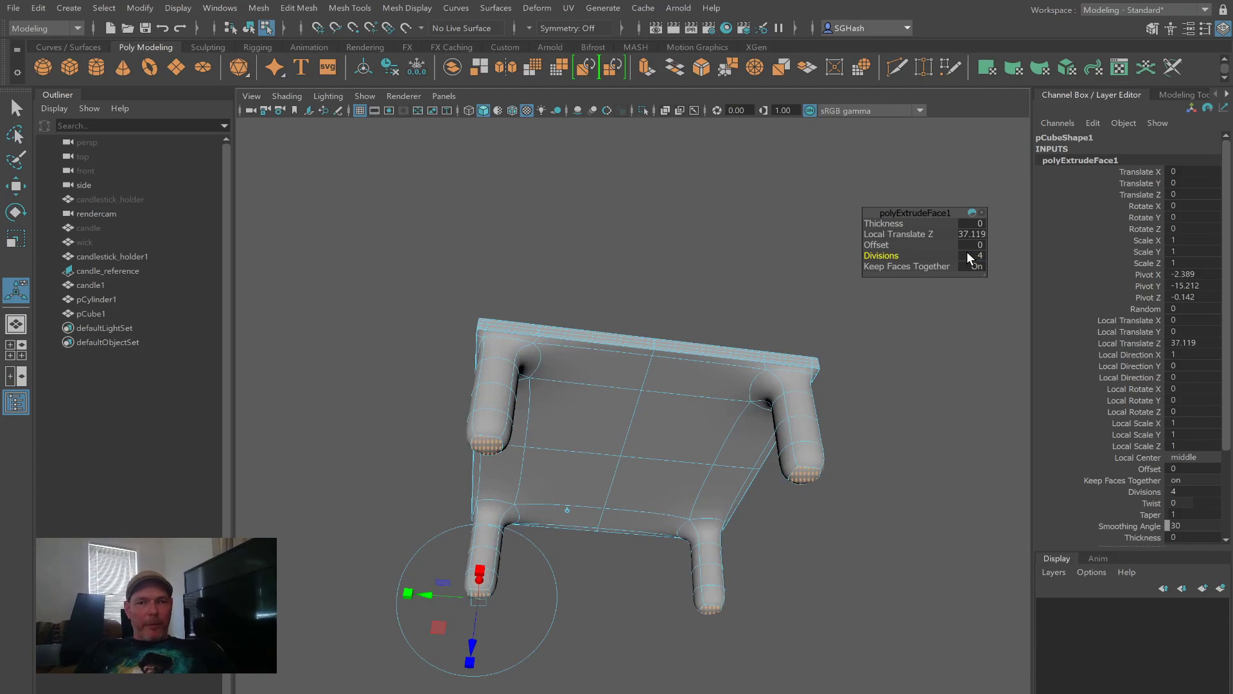
Step: Inspect the four legs from the side, undo their extrusion, and deselect the corner faces
left_click_drag(891, 460, 867, 485, "alt")
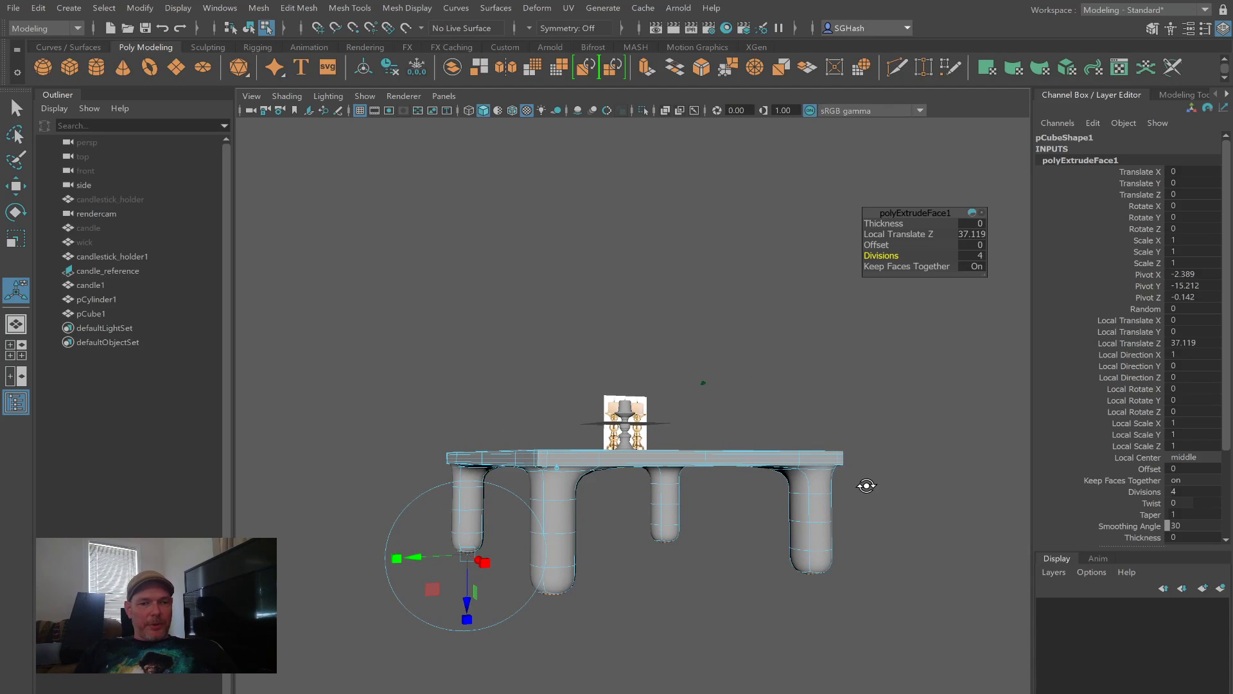
left_click_drag(863, 559, 833, 552, "alt")
key("ctrl+z")
key("ctrl+z")
key("ctrl+z")
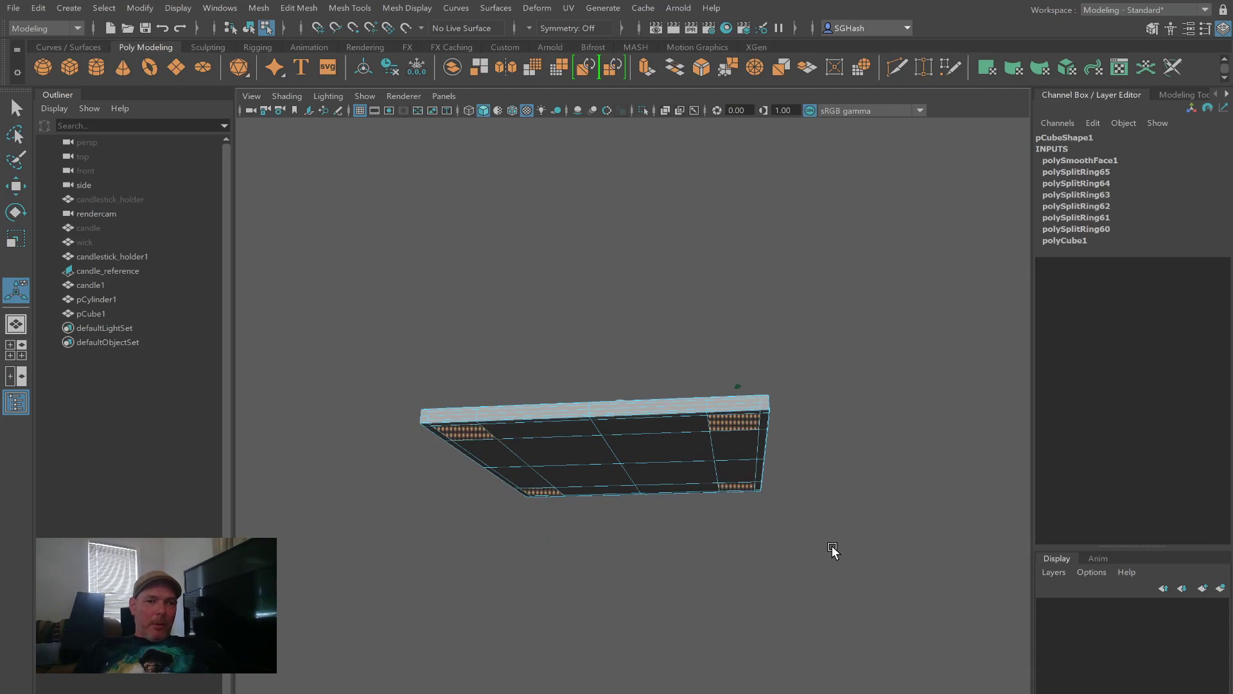
key("q")
left_click_drag(831, 546, 870, 512, "alt")
left_click(785, 531)
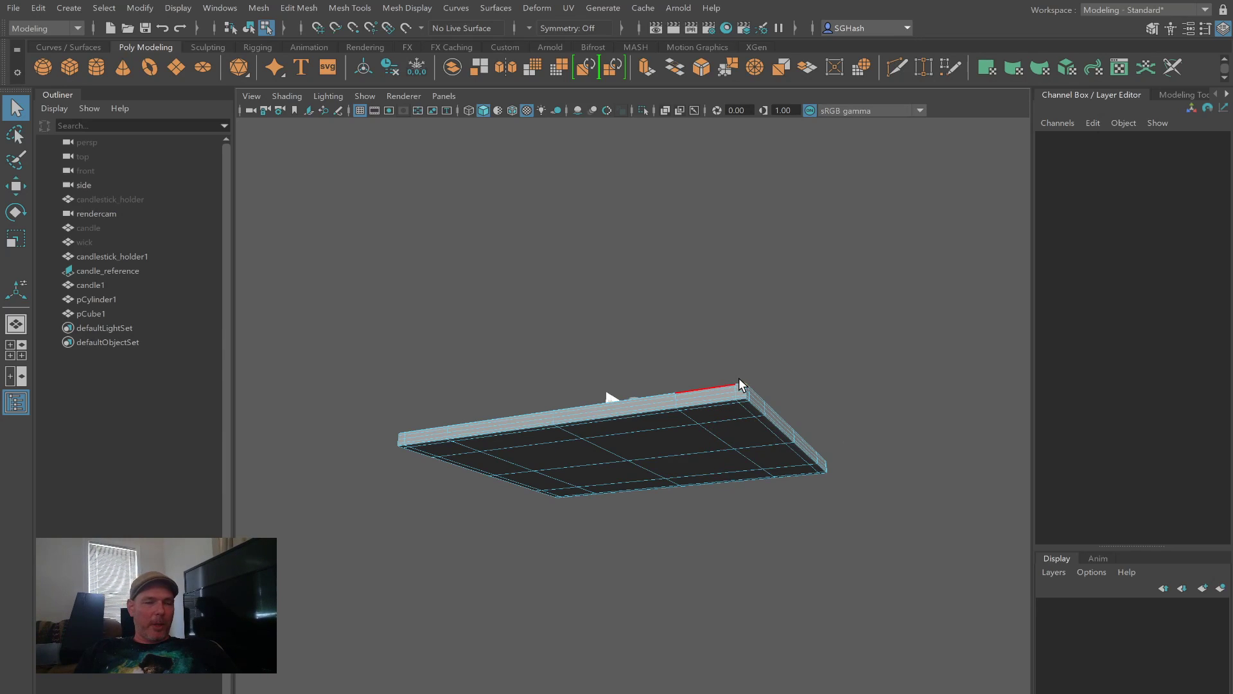
left_click_drag(694, 317, 758, 400, "alt")
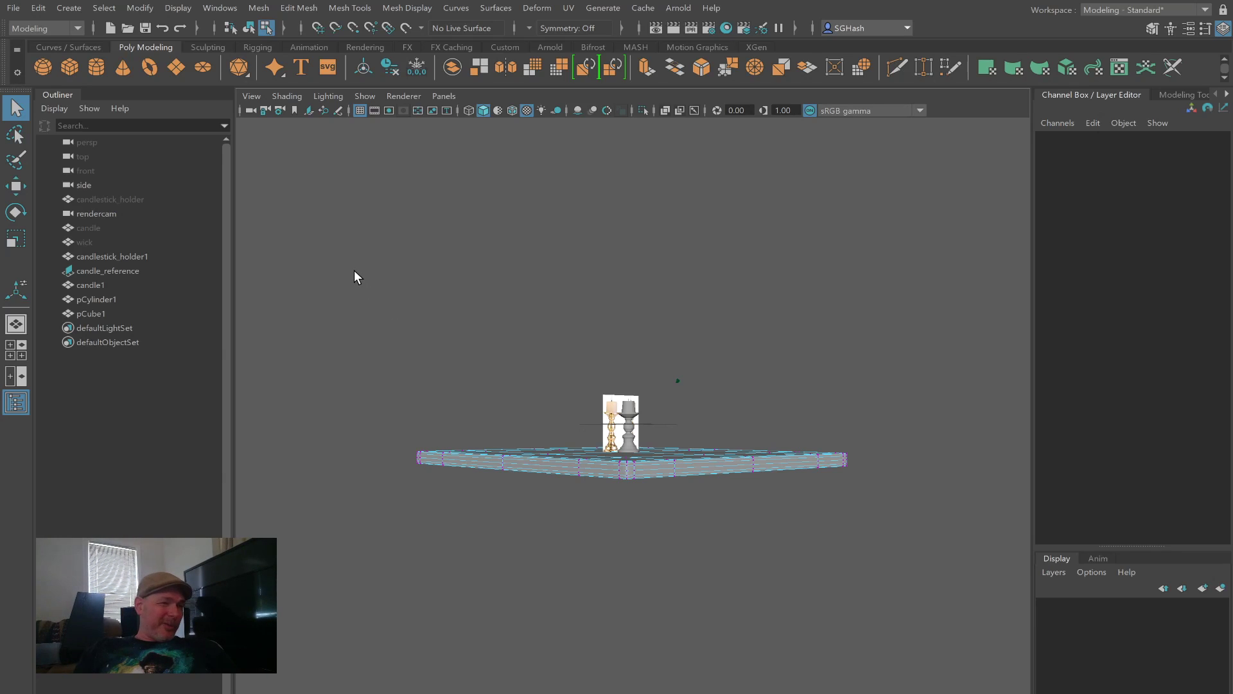
Step: Create a polygon cylinder about 5.9 in radius and 43.2 high beside the candlestick, with 6 height subdivisions
left_click(94, 67)
left_click_drag(462, 383, 622, 393, "alt")
right_click_drag(622, 395, 751, 392, "alt")
left_click_drag(824, 343, 726, 359, "alt")
left_click(1190, 343)
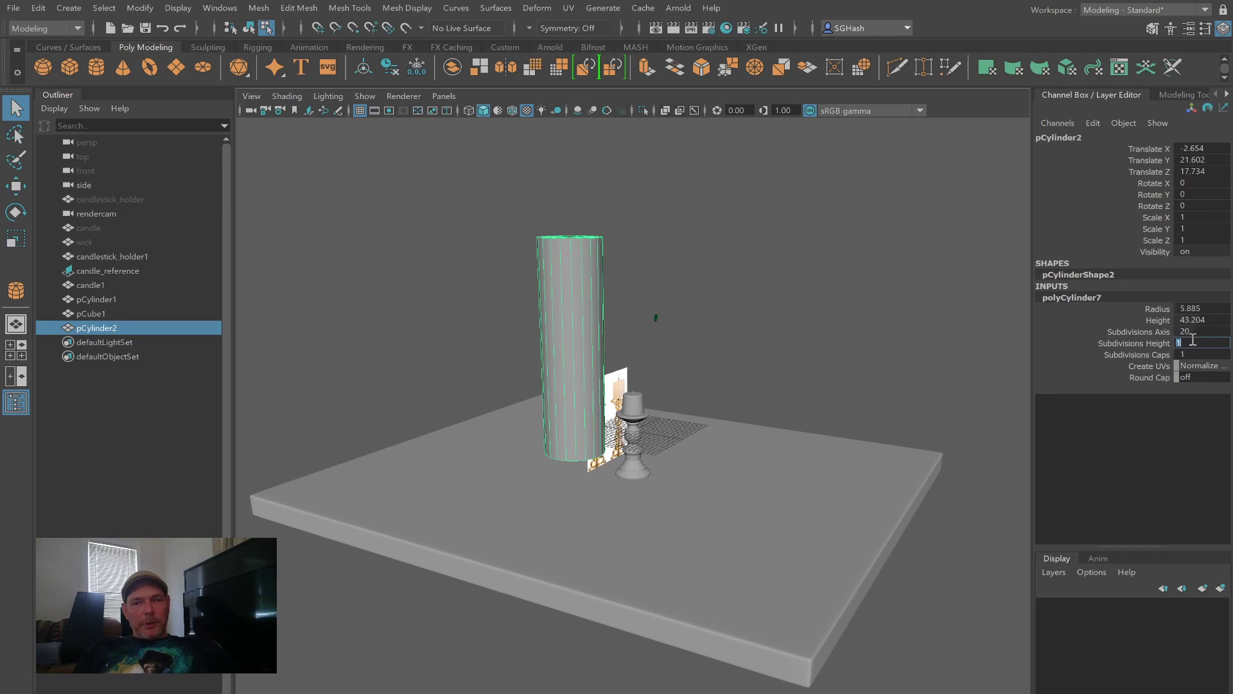
type("6")
key("Return")
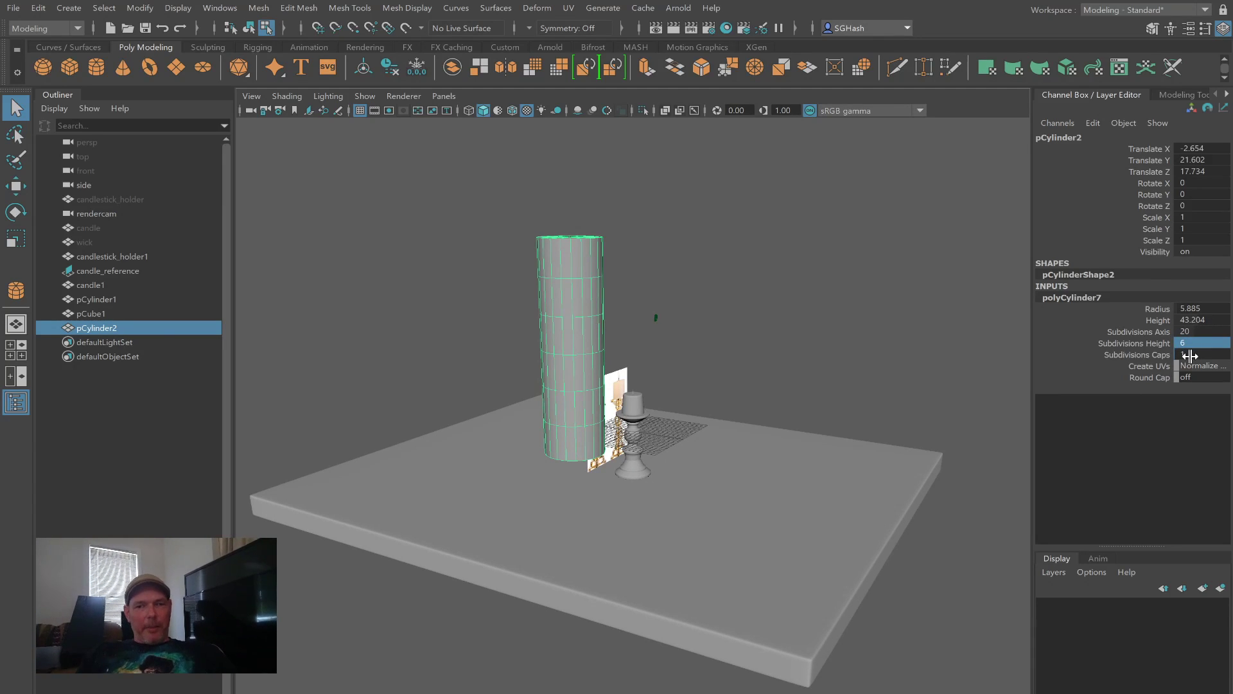
Step: Scale the edge loop just above the cylinder's base uniformly inward to form a narrow waist
left_click_drag(757, 338, 724, 372, "alt")
left_click_drag(713, 249, 614, 245, "alt")
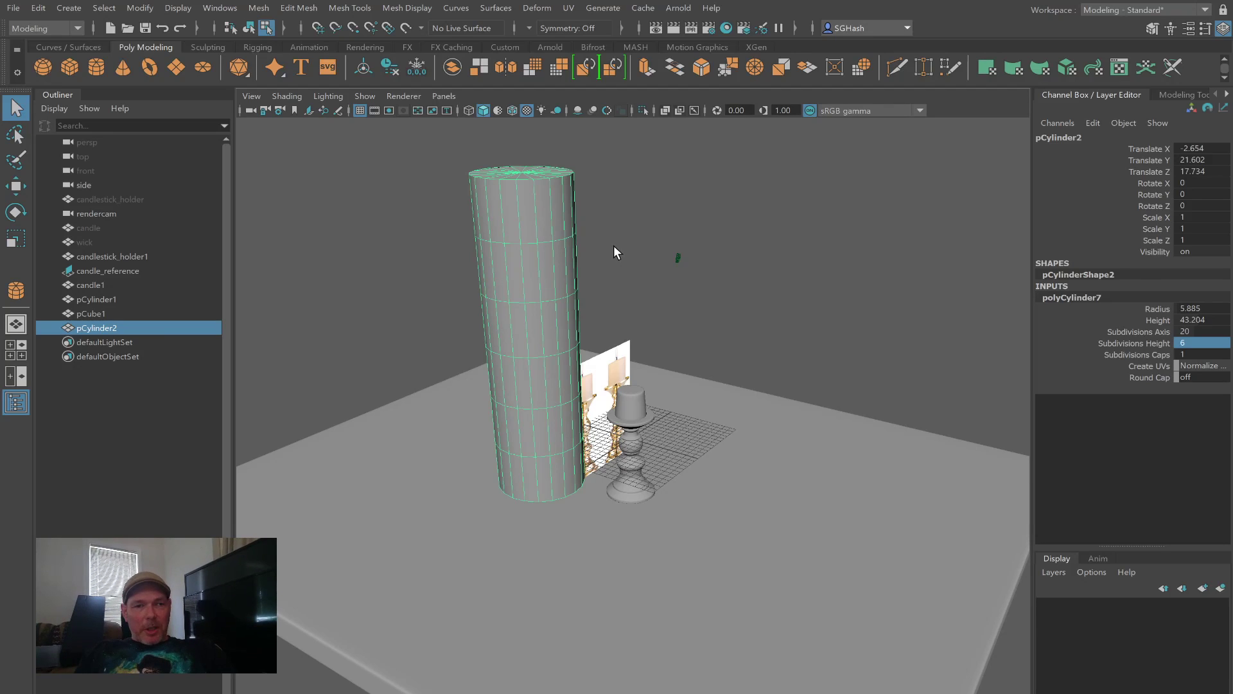
key("F10")
double_click(545, 298)
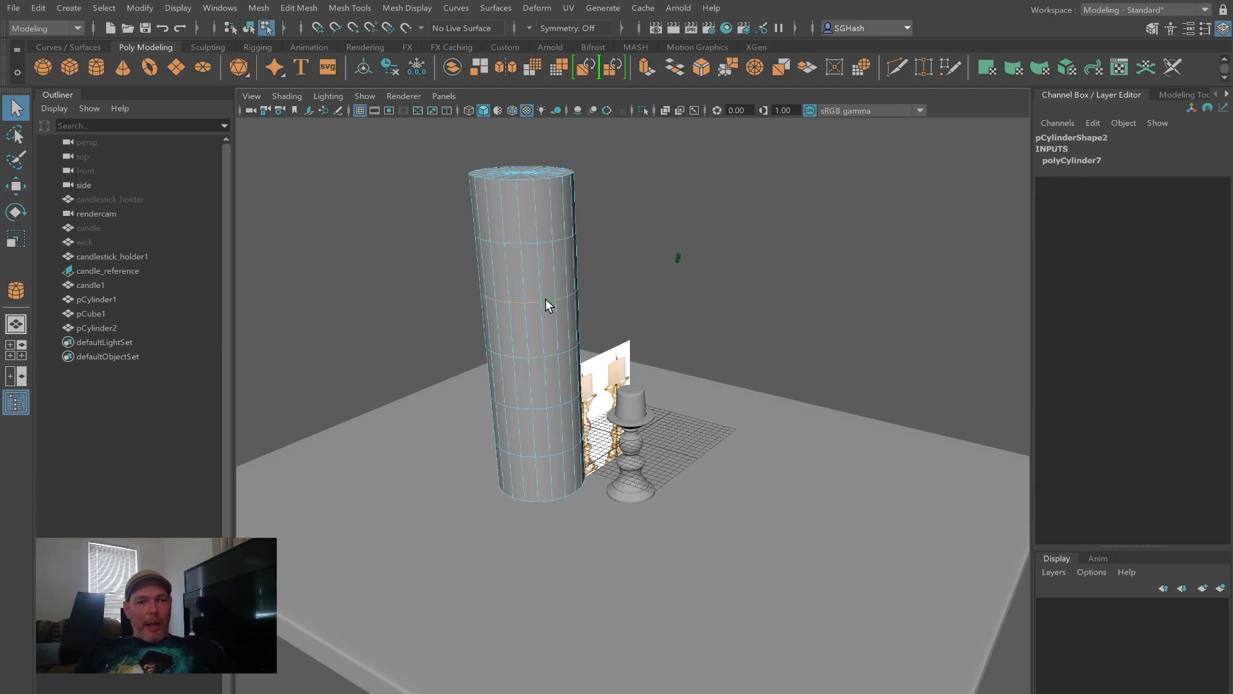
key("r")
double_click(541, 457)
left_click_drag(540, 441, 518, 434)
key("ctrl+z")
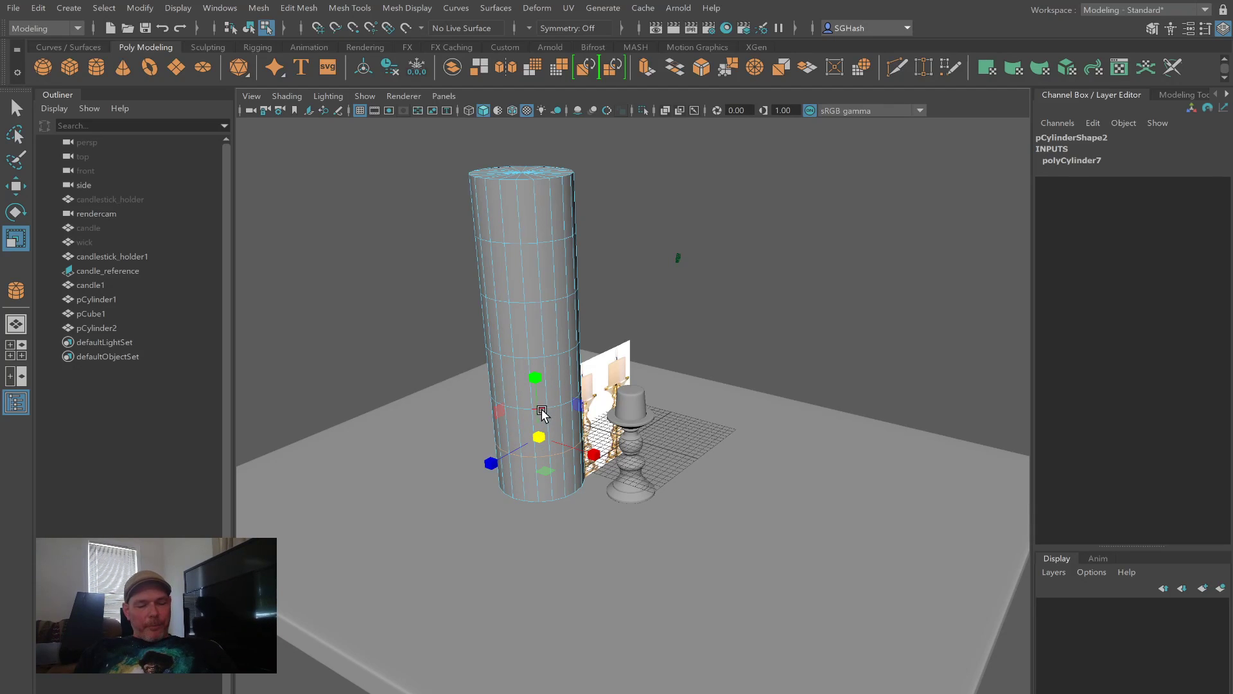
left_click_drag(532, 438, 510, 429)
left_click(730, 347)
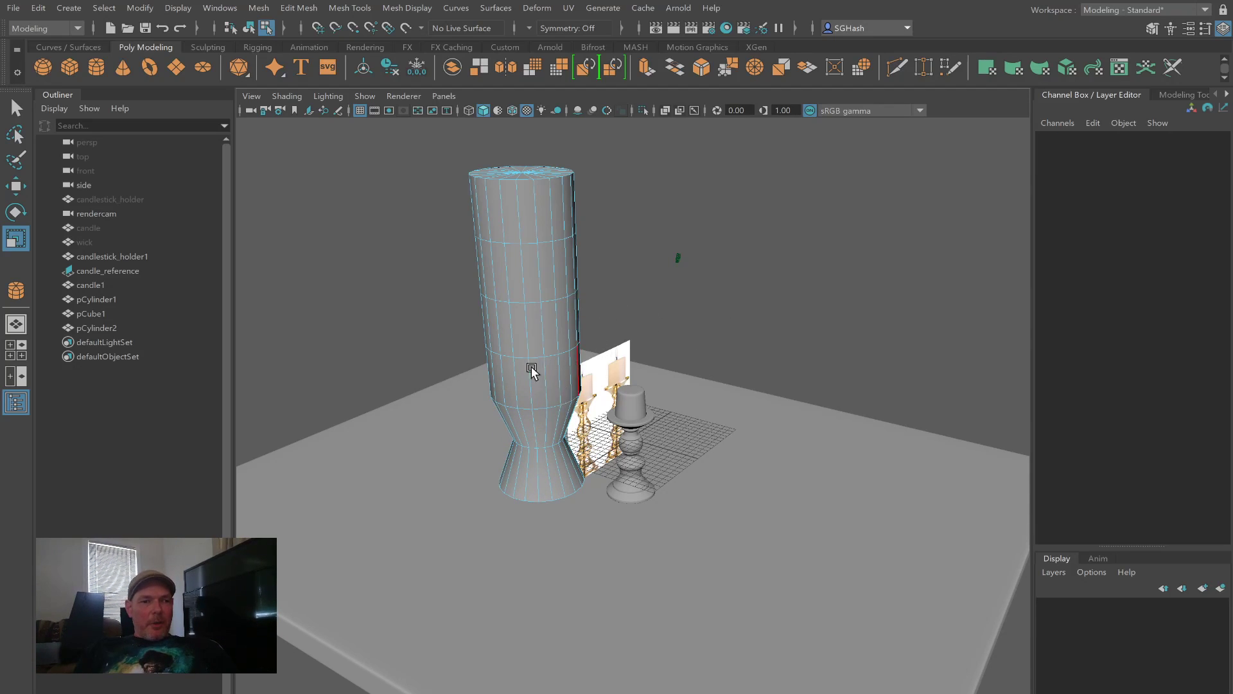
Step: Scale the second edge loop above the base inward with a soft-selection falloff that also narrows the neighbouring loops
double_click(538, 405)
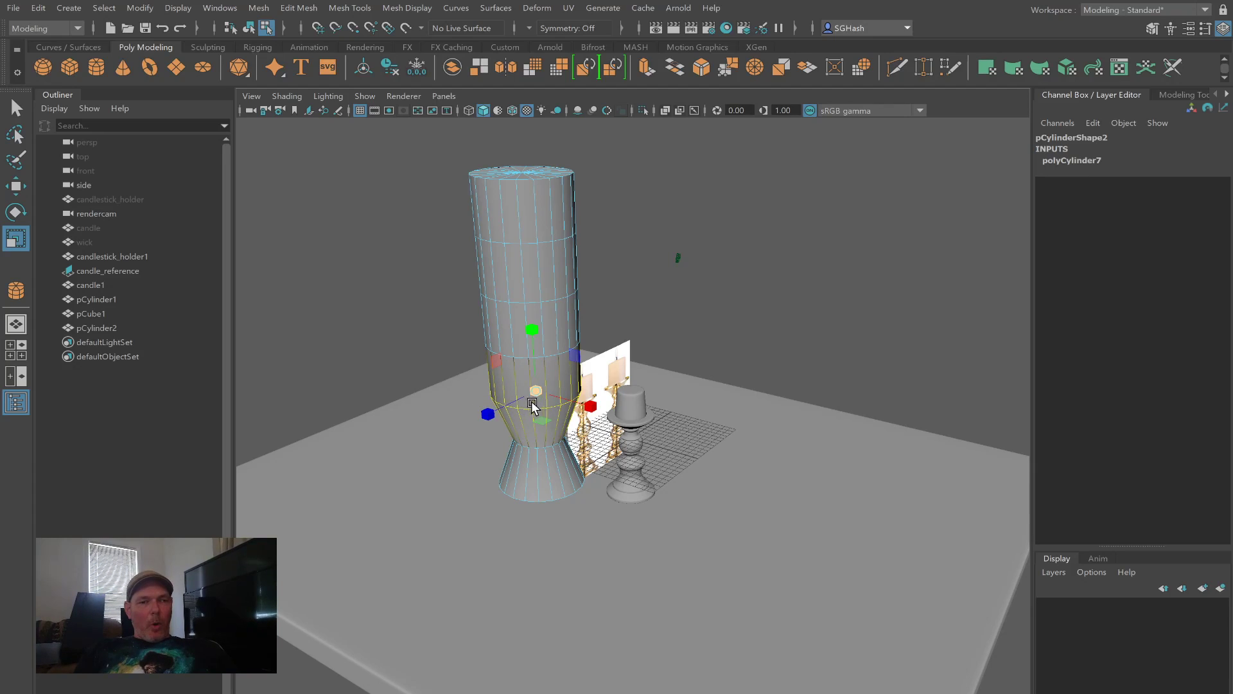
key("b")
left_click_drag(571, 399, 498, 391)
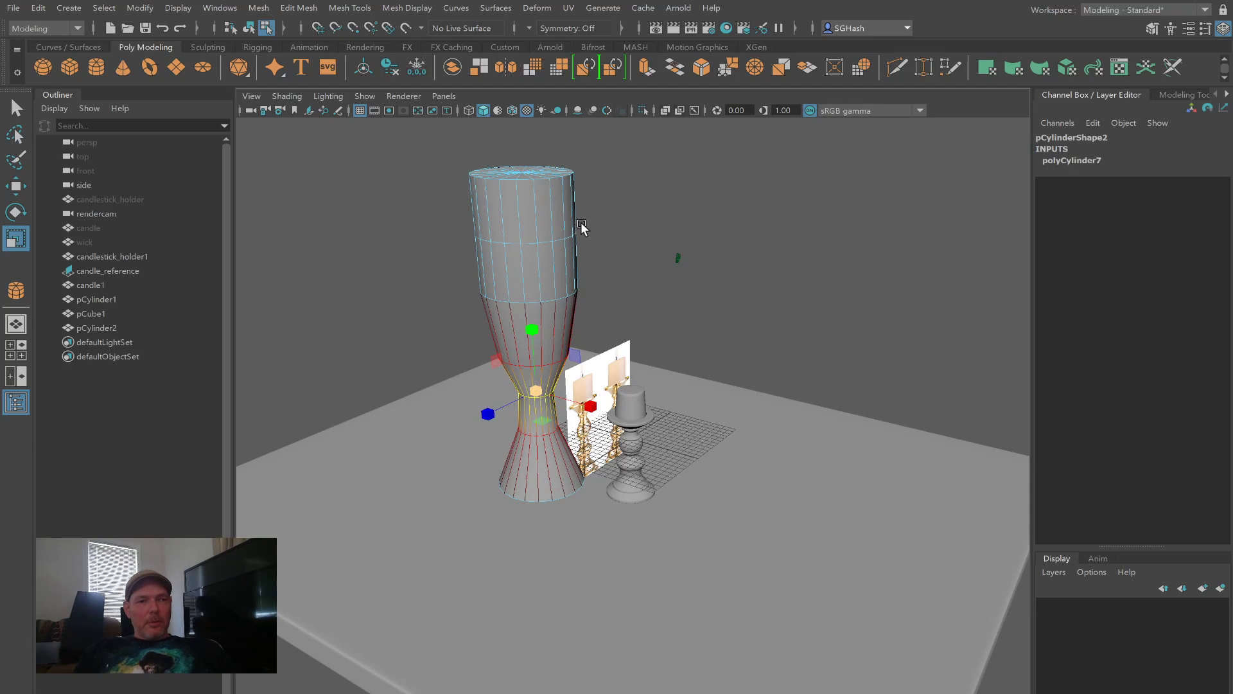
Step: Scale the edge loop just below the cylinder's top inward with soft selection and turn on smooth mesh preview
double_click(530, 240)
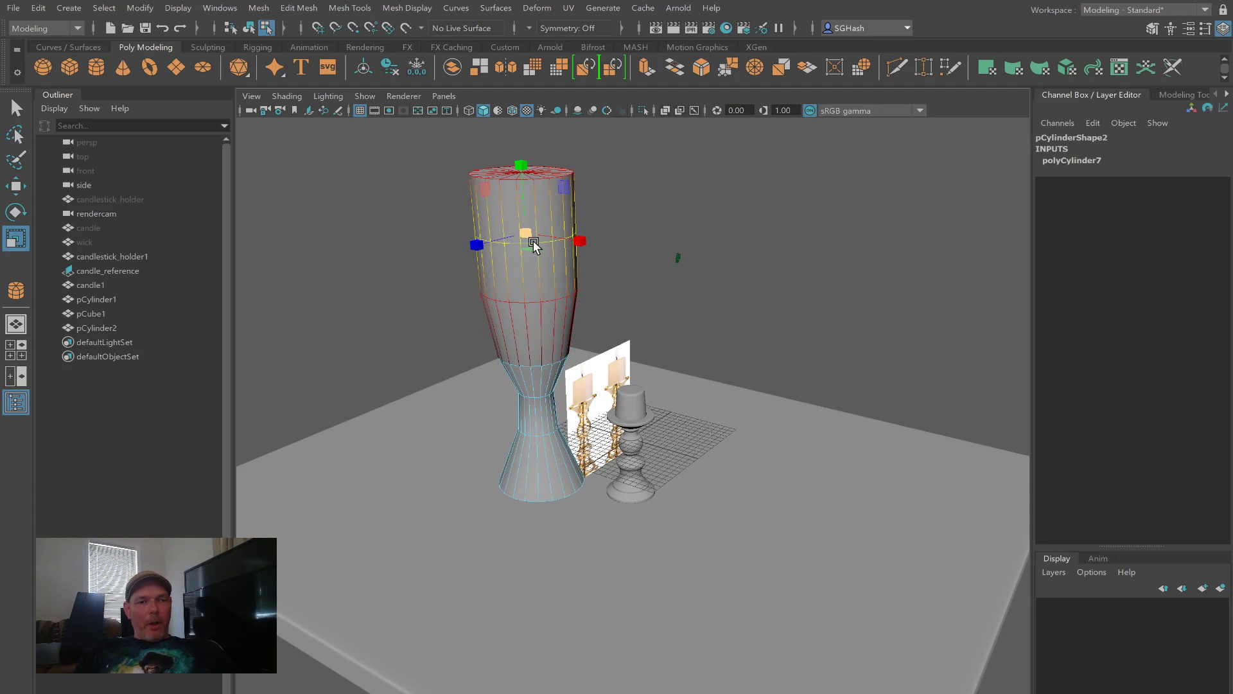
left_click(366, 234)
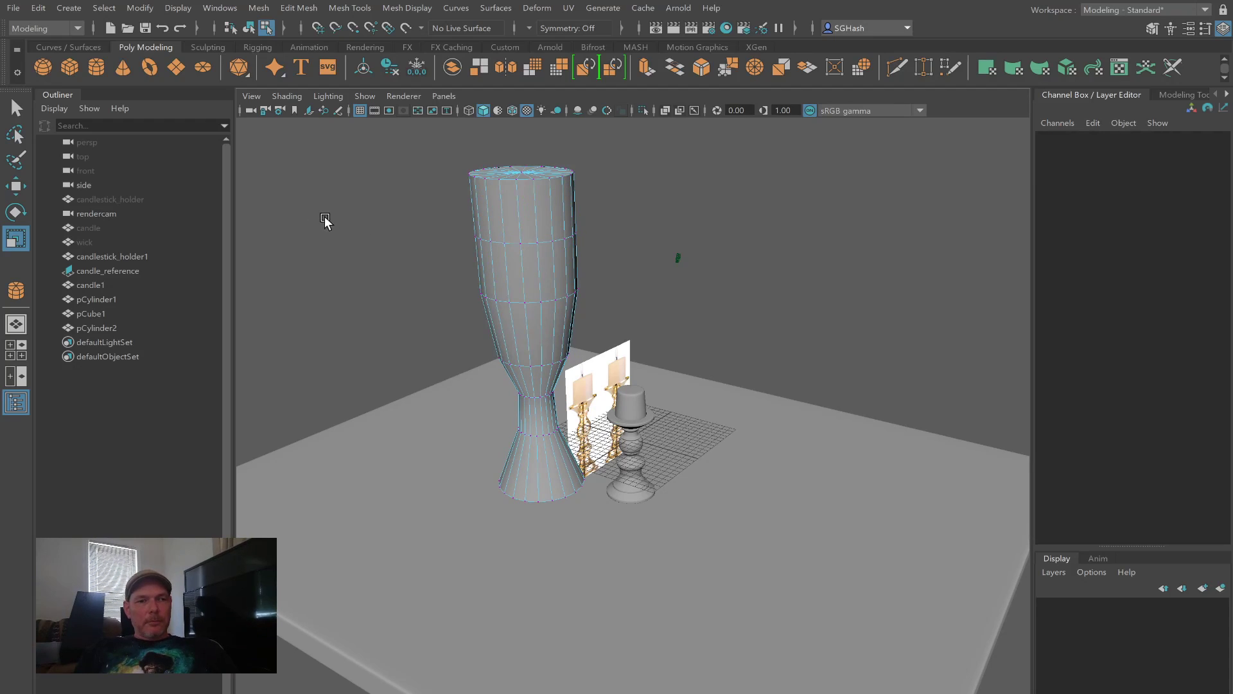
key("ctrl+z")
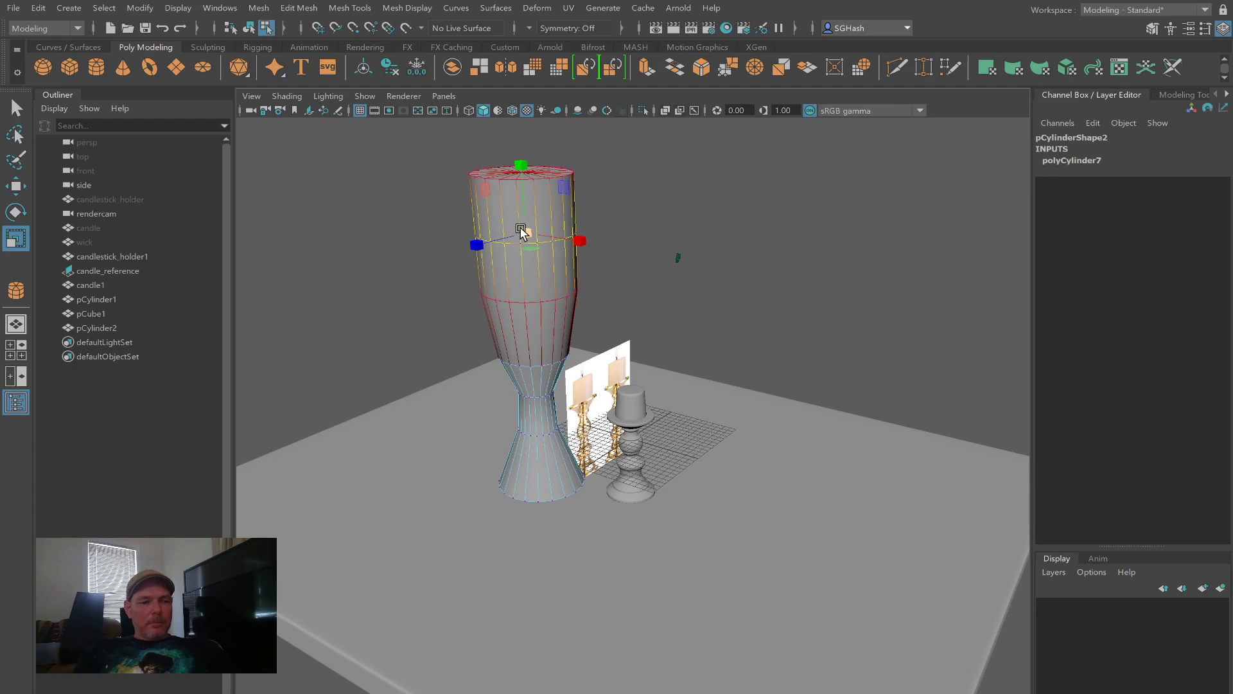
key("b")
left_click_drag(522, 229, 479, 237)
key("3")
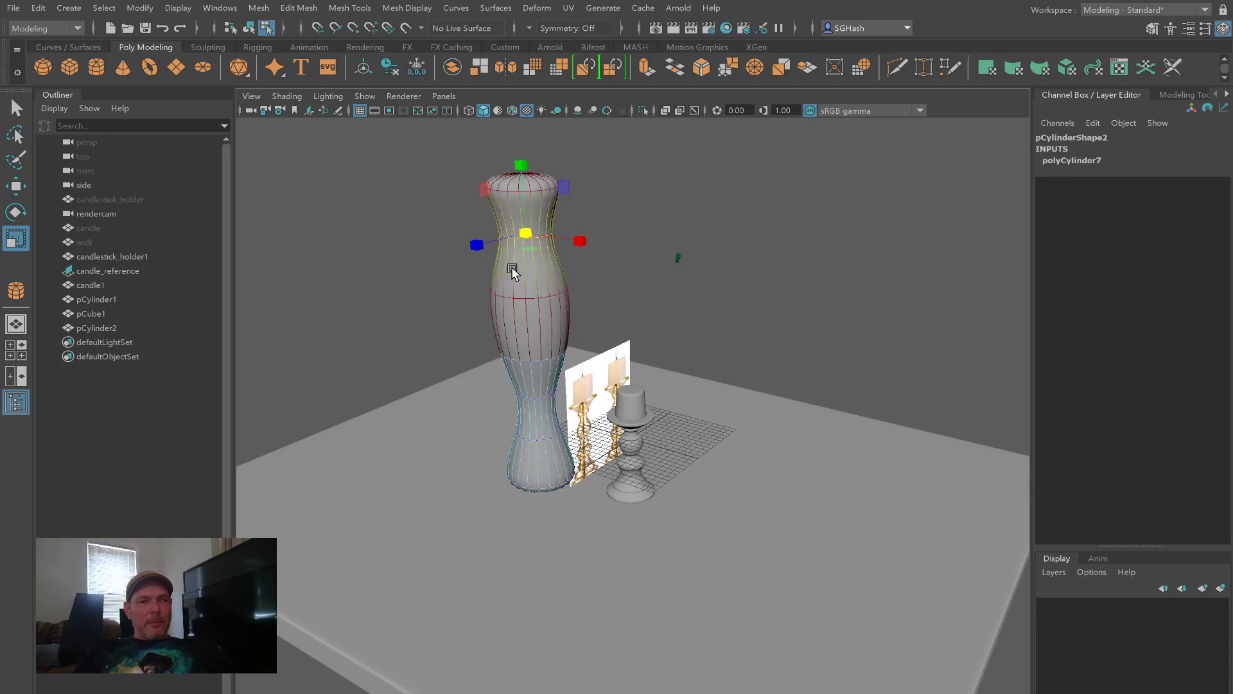
Step: Scale the edge loop just below the cylinder's top further inward with soft selection to tighten the upper neck
left_click_drag(622, 317, 574, 305, "alt")
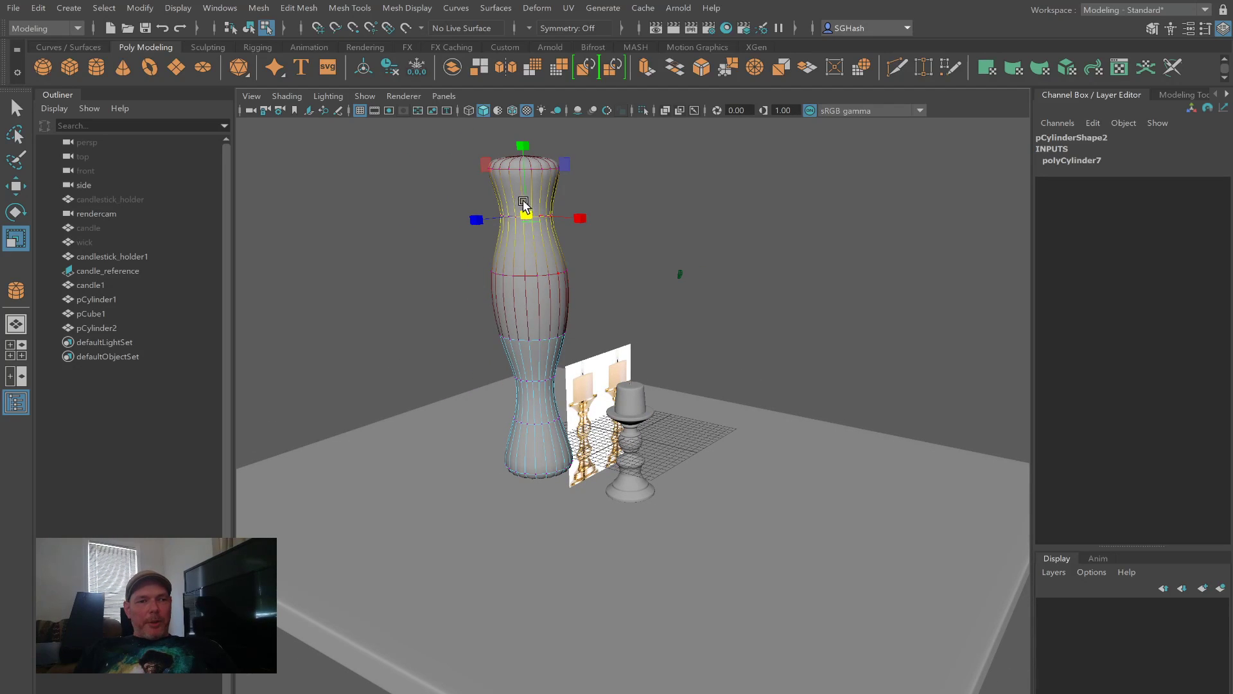
left_click_drag(526, 214, 658, 446)
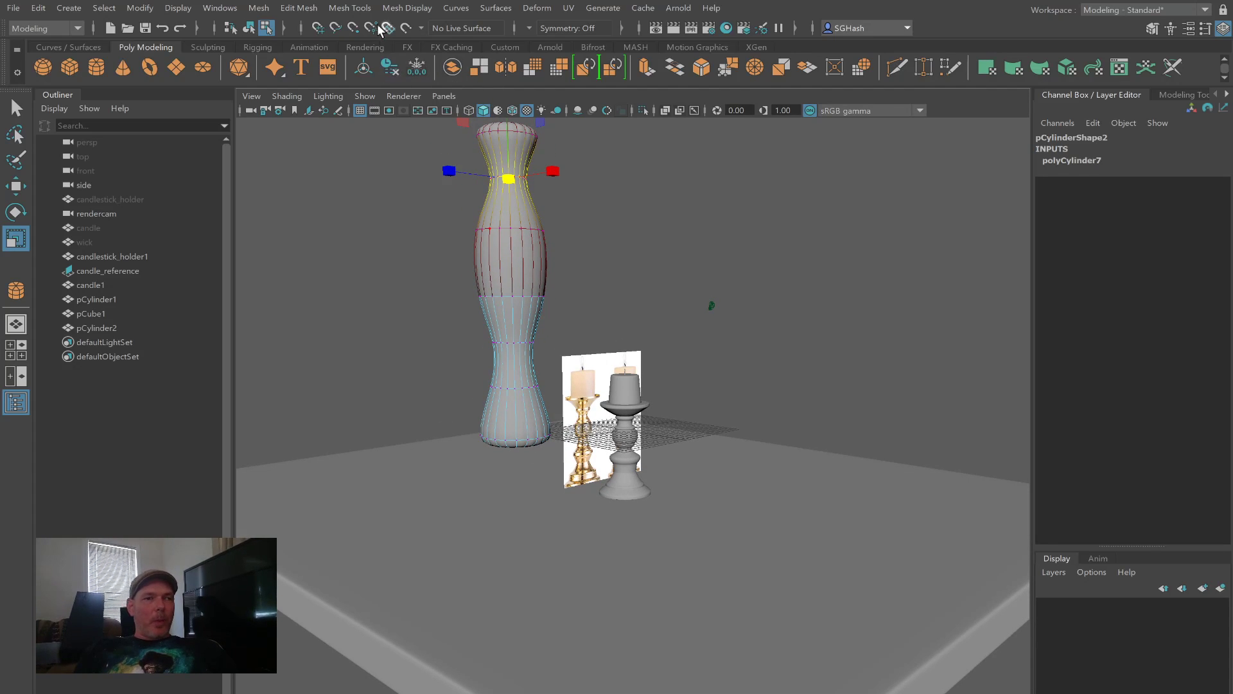
Step: Insert an edge loop just above the cylinder's base and scale it uniformly outward to widen the foot
left_click(382, 113)
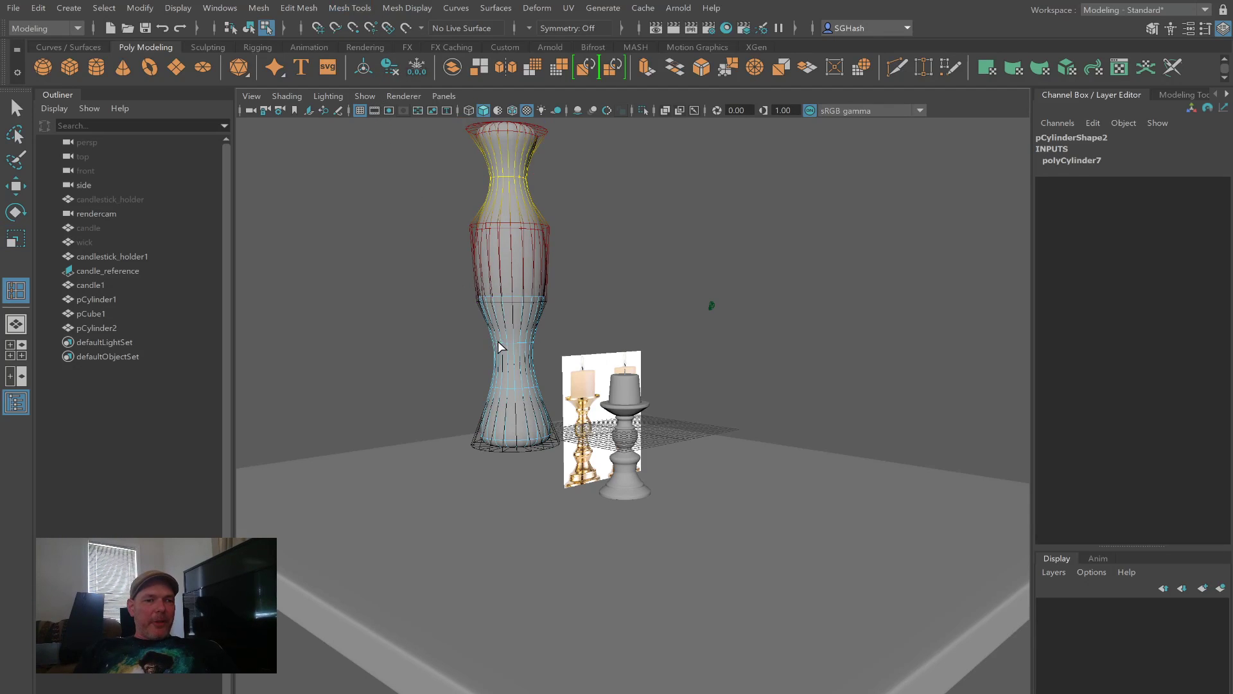
left_click(516, 421)
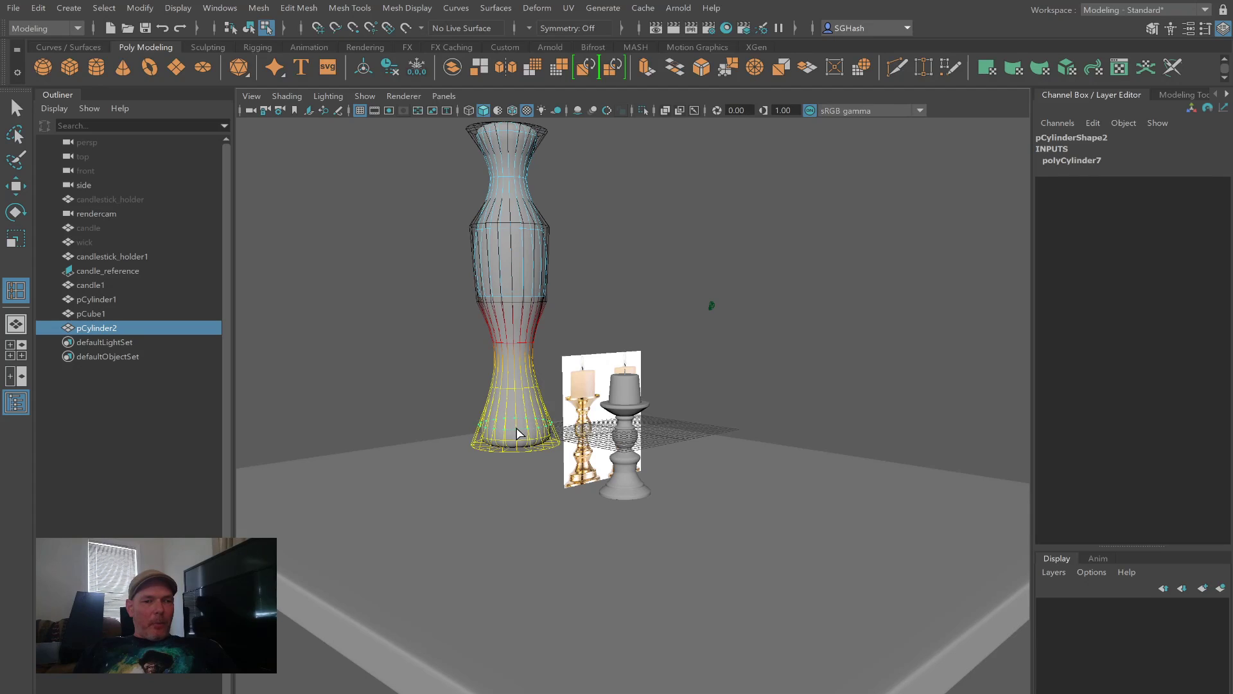
left_click(519, 436)
key("r")
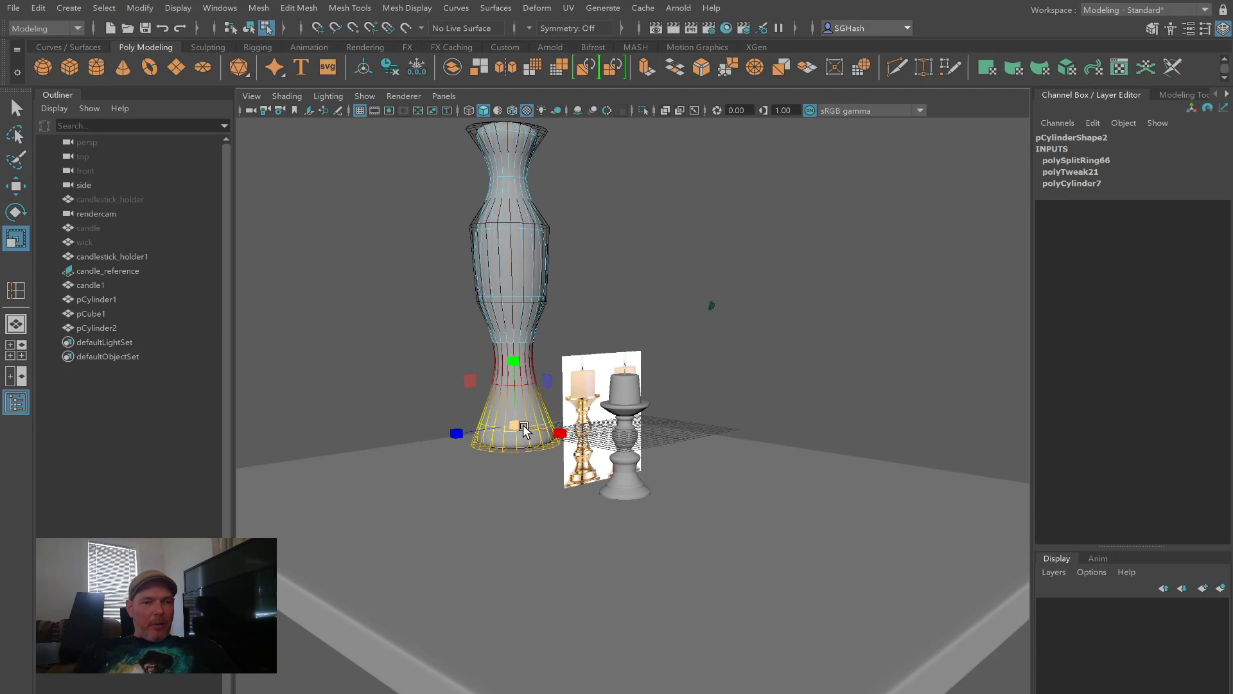
left_click_drag(519, 427, 549, 425)
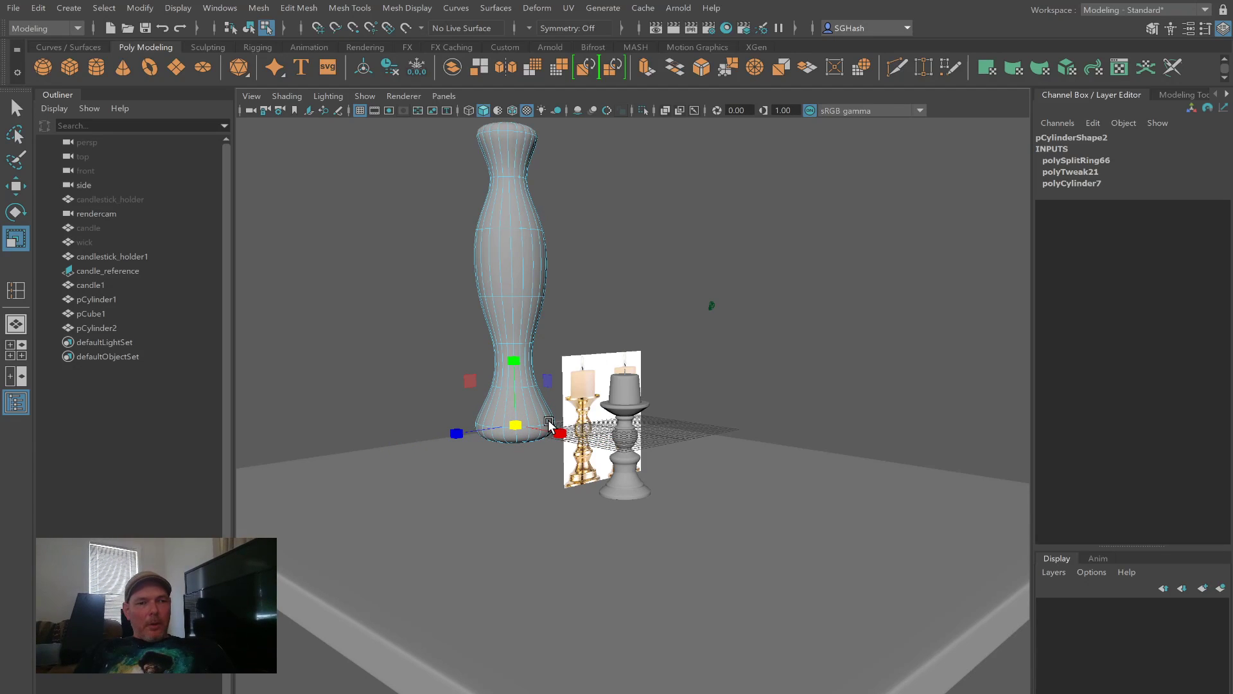
Step: Turn off smooth mesh preview, then insert an edge loop partway up the flared foot and scale it inward
key("1")
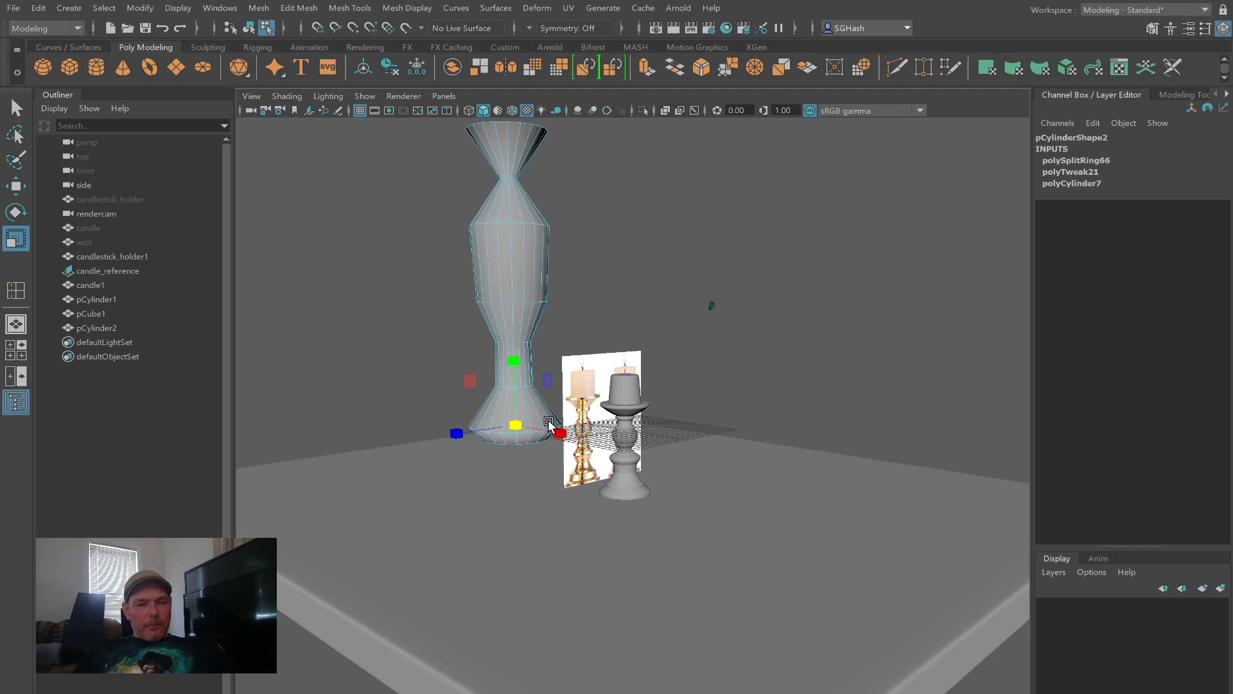
key("y")
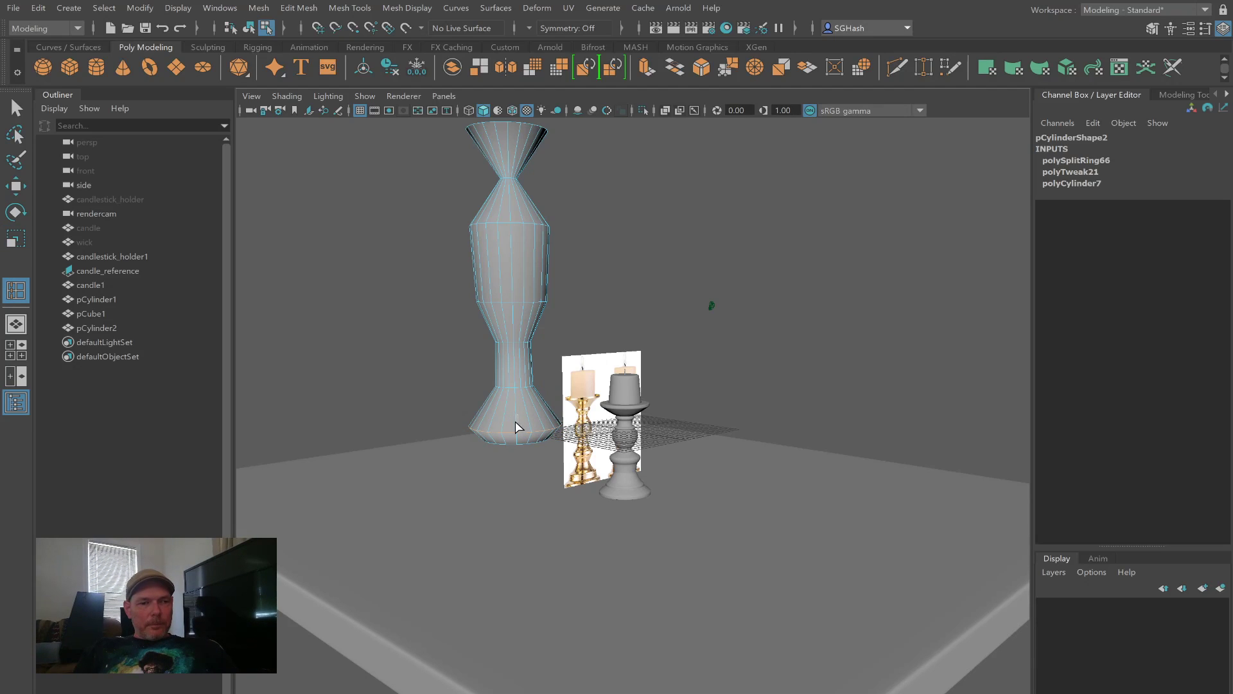
left_click(516, 426)
left_click(509, 409)
key("ctrl+z")
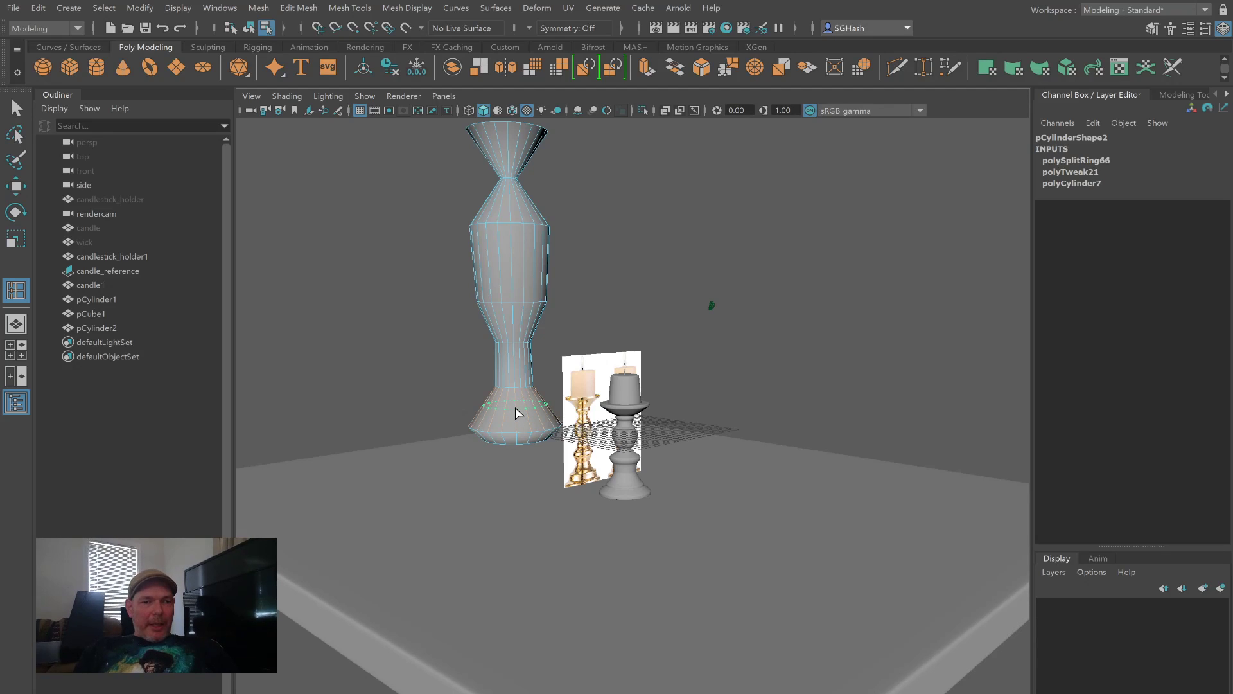
left_click(525, 420)
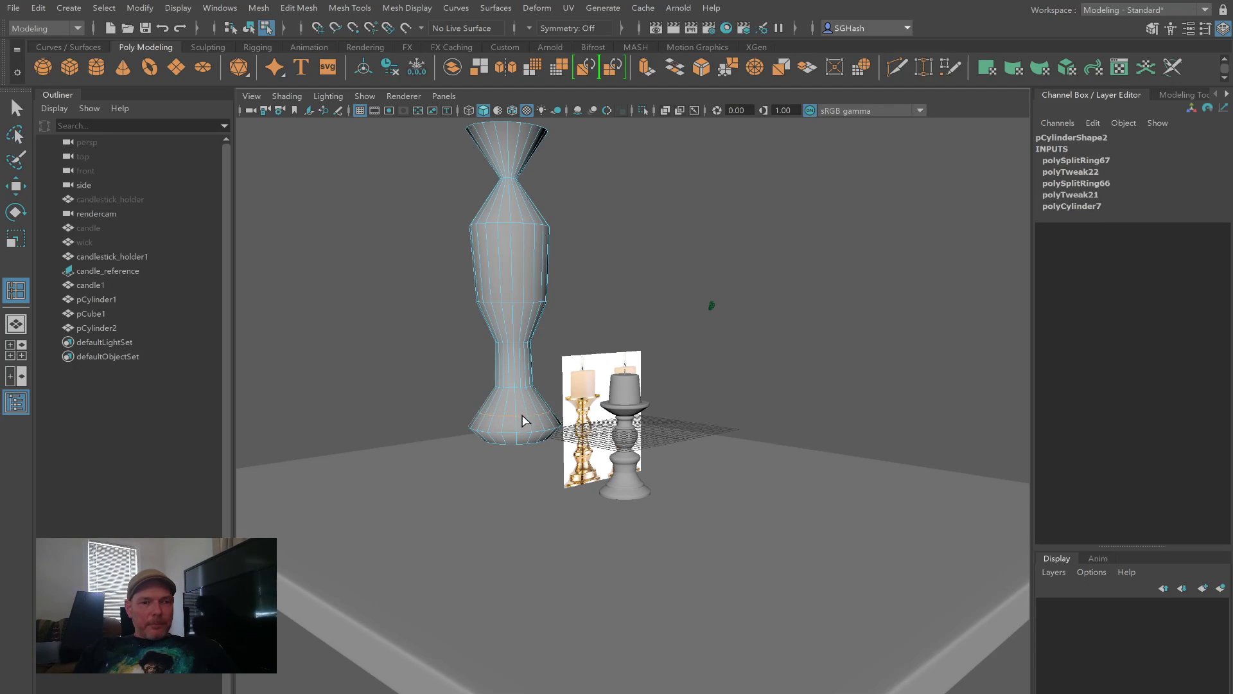
key("r")
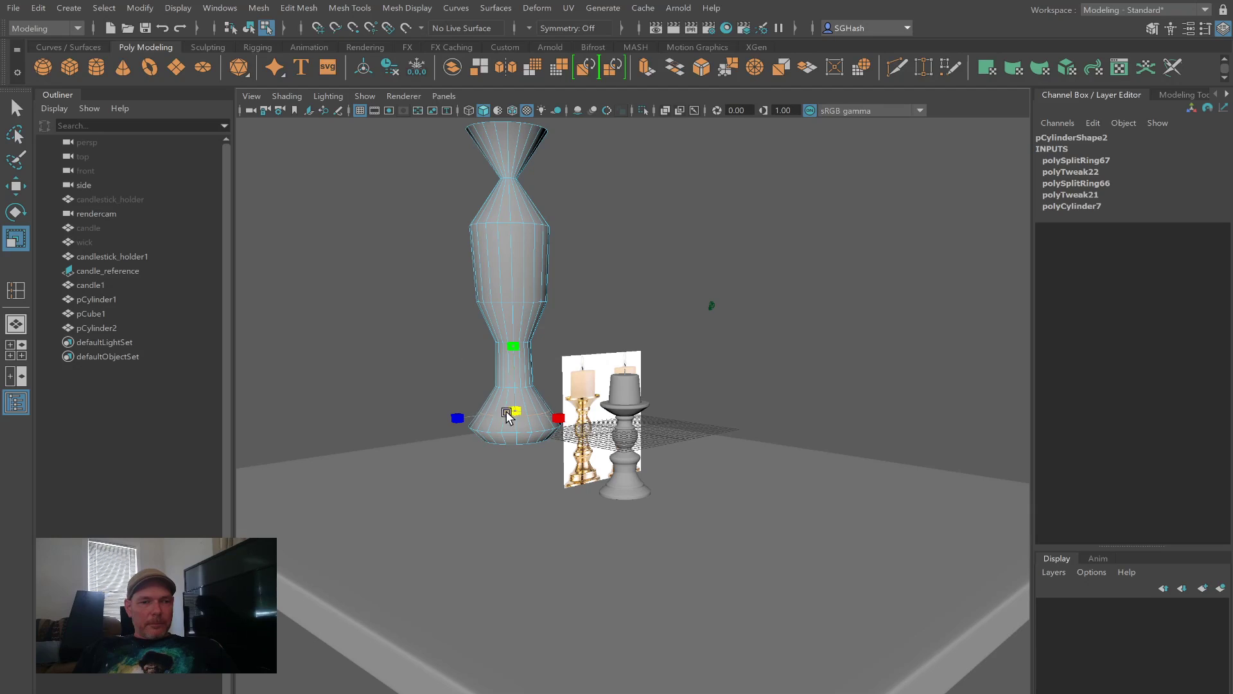
left_click_drag(496, 416, 507, 421)
Step: Insert an edge loop close to the bottom edge of the foot and scale it outward to square off the rim
key("y")
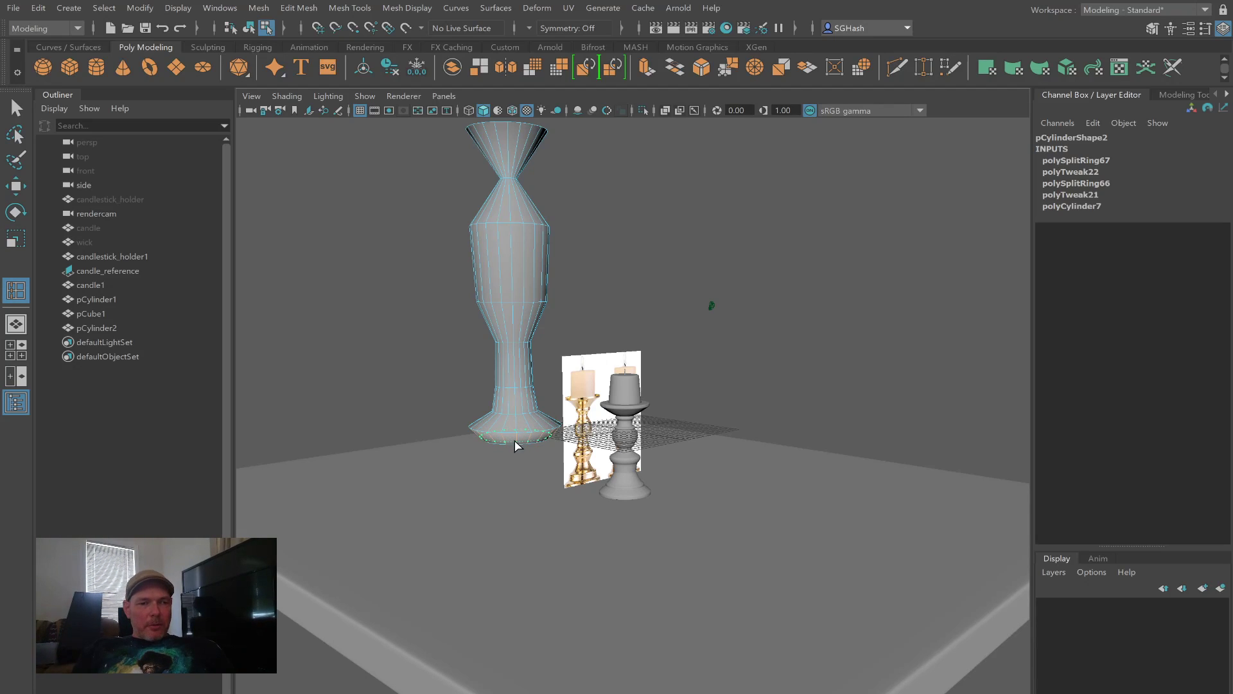
left_click(514, 445)
left_click(540, 453)
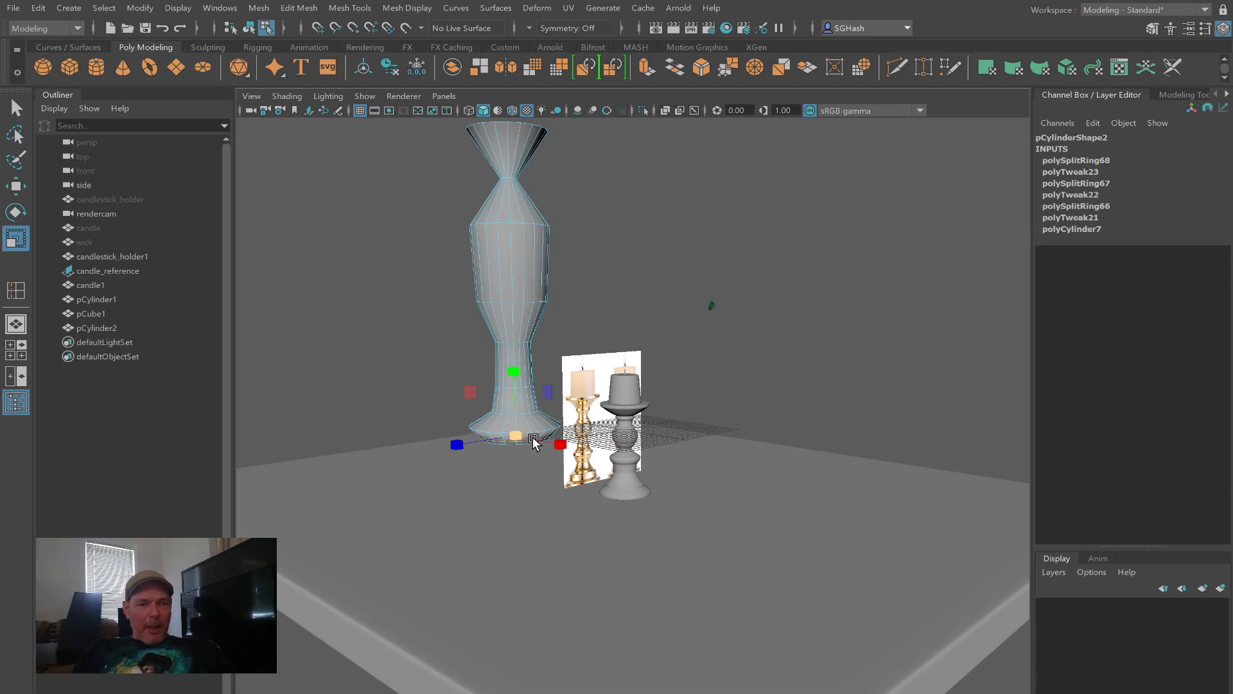
left_click_drag(528, 436, 530, 437)
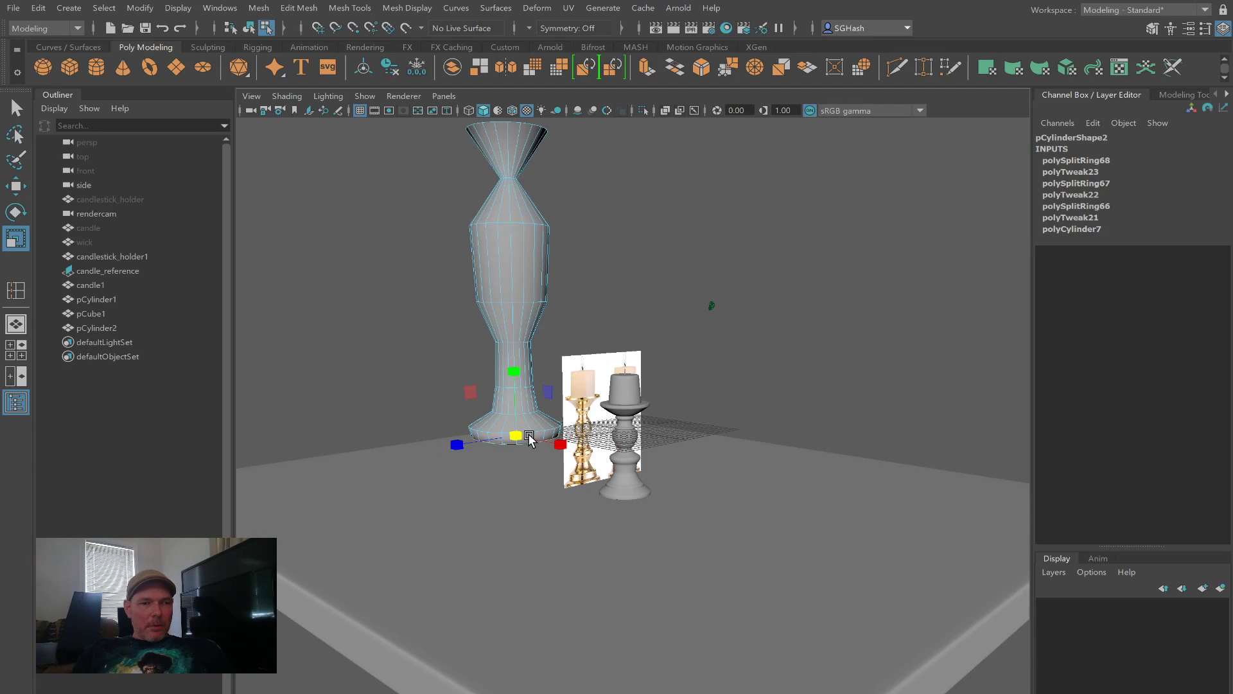
key("y")
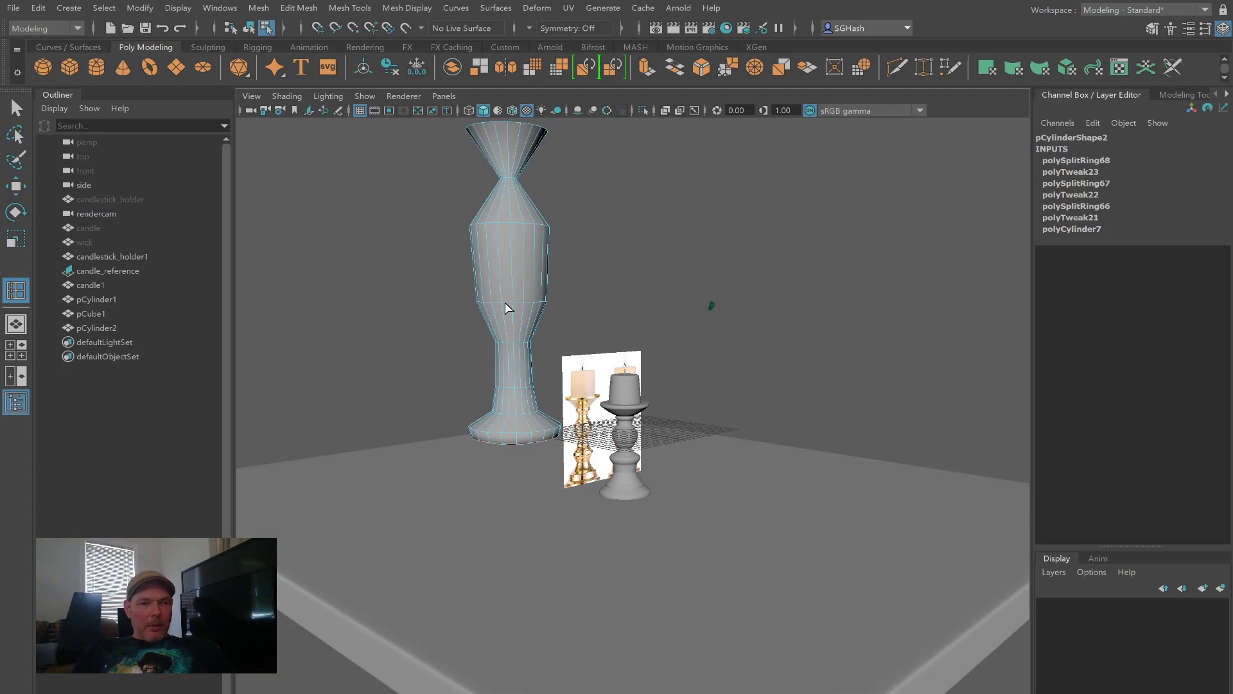
left_click(508, 306)
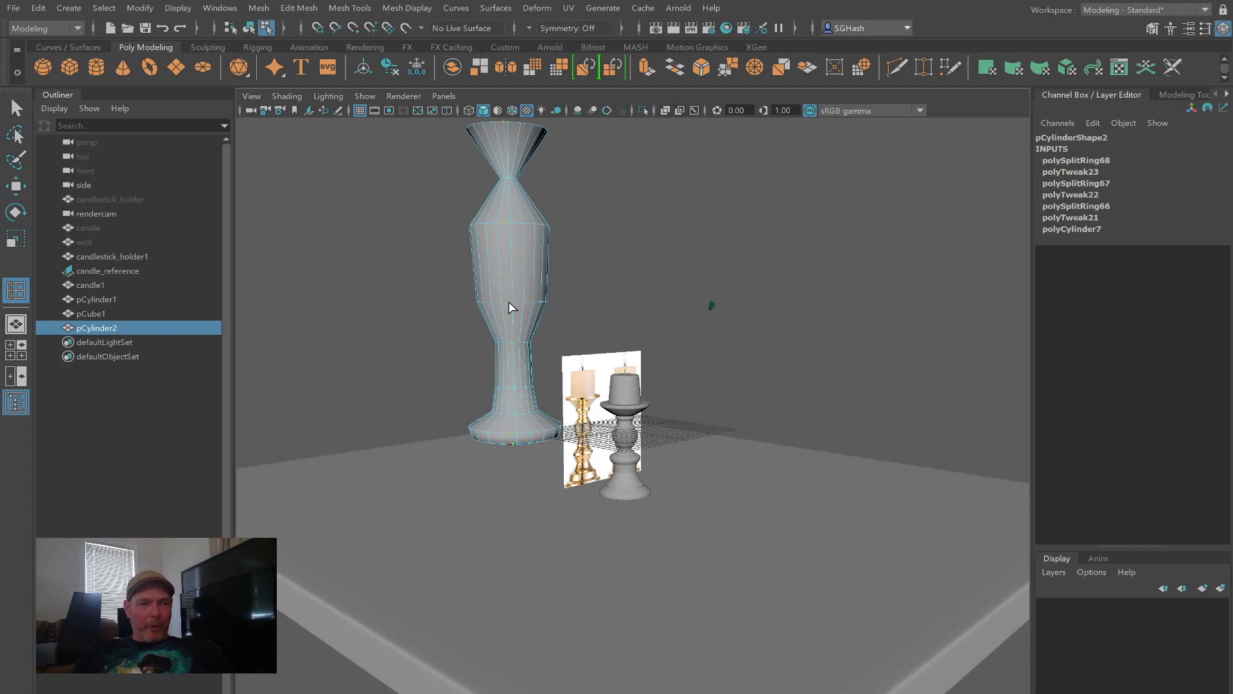
left_click(509, 301)
key("ctrl+z")
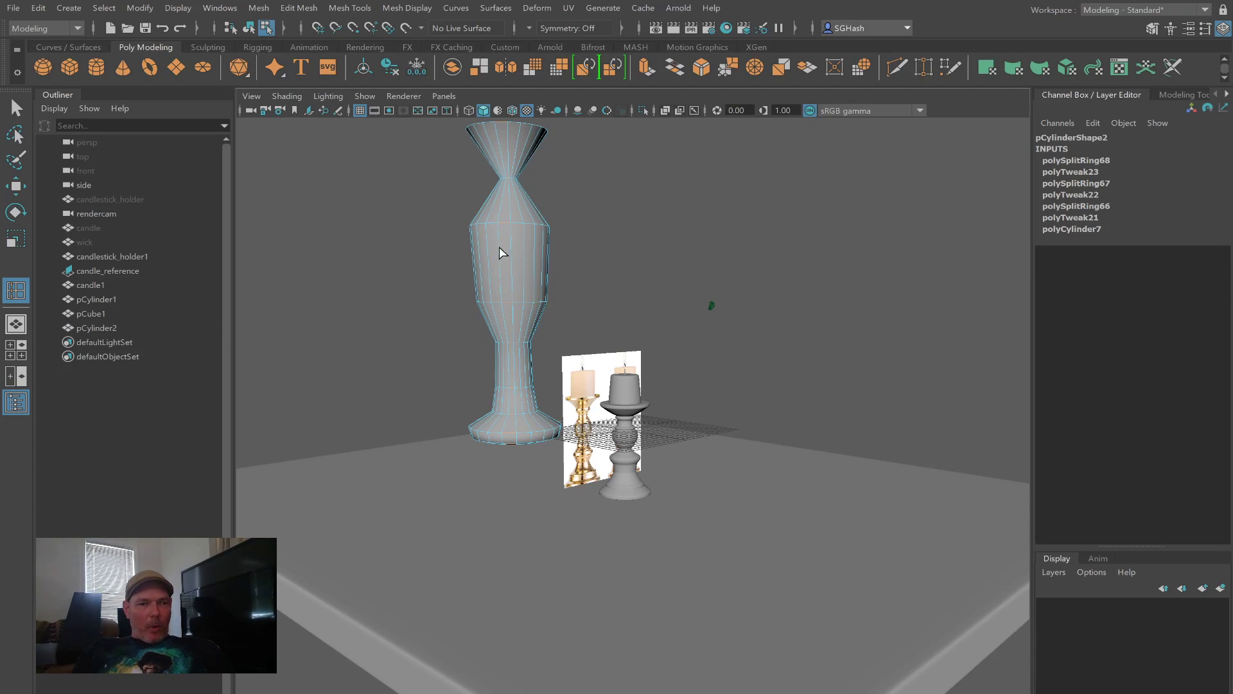
key("F9")
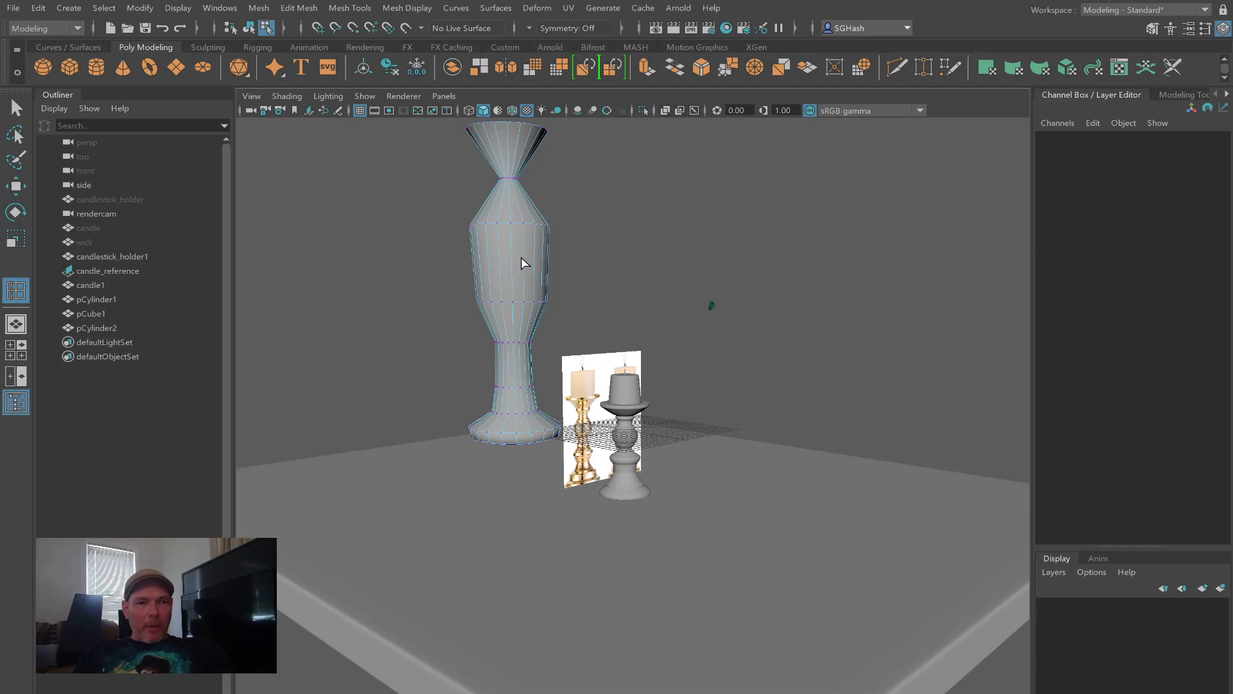
key("F10")
key("q")
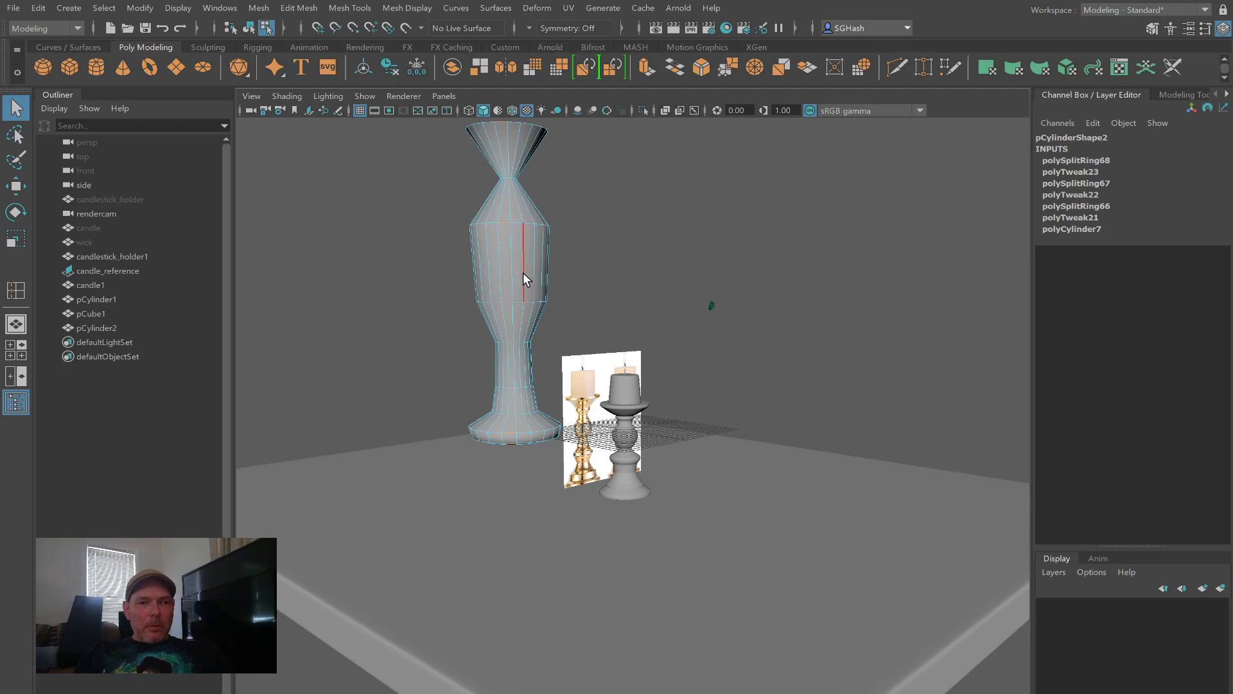
Step: Insert two edge loops in the cylinder's wide middle section, one near its upper edge and one near its lower edge
key("y")
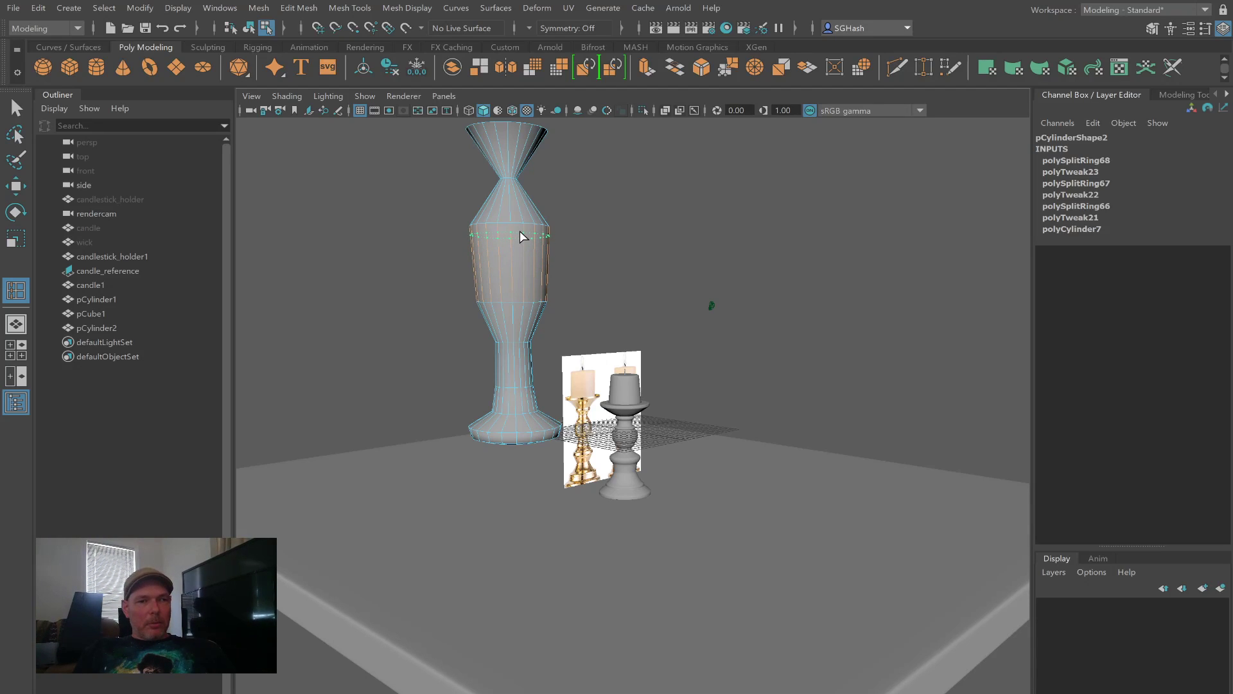
left_click(522, 236)
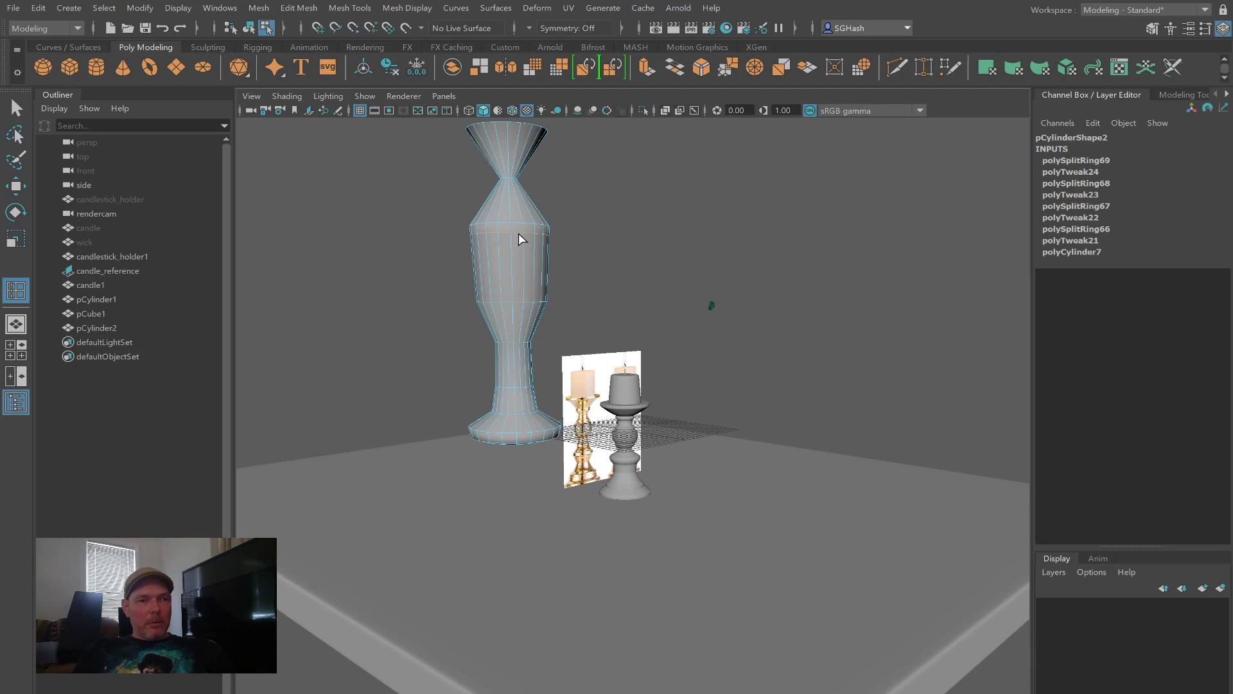
left_click(523, 290)
Step: Turn on smooth mesh preview and scale the lower of the new middle loops inward to form a pinch
key("r")
left_click_drag(512, 290, 528, 292)
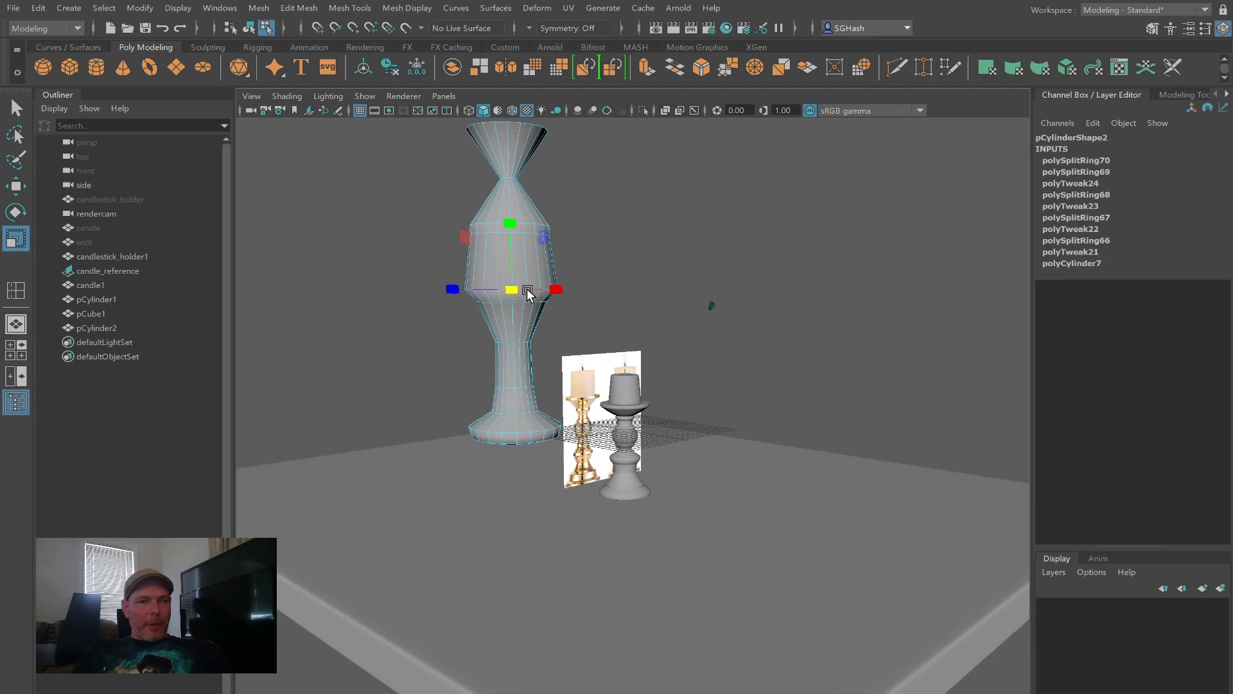
key("3")
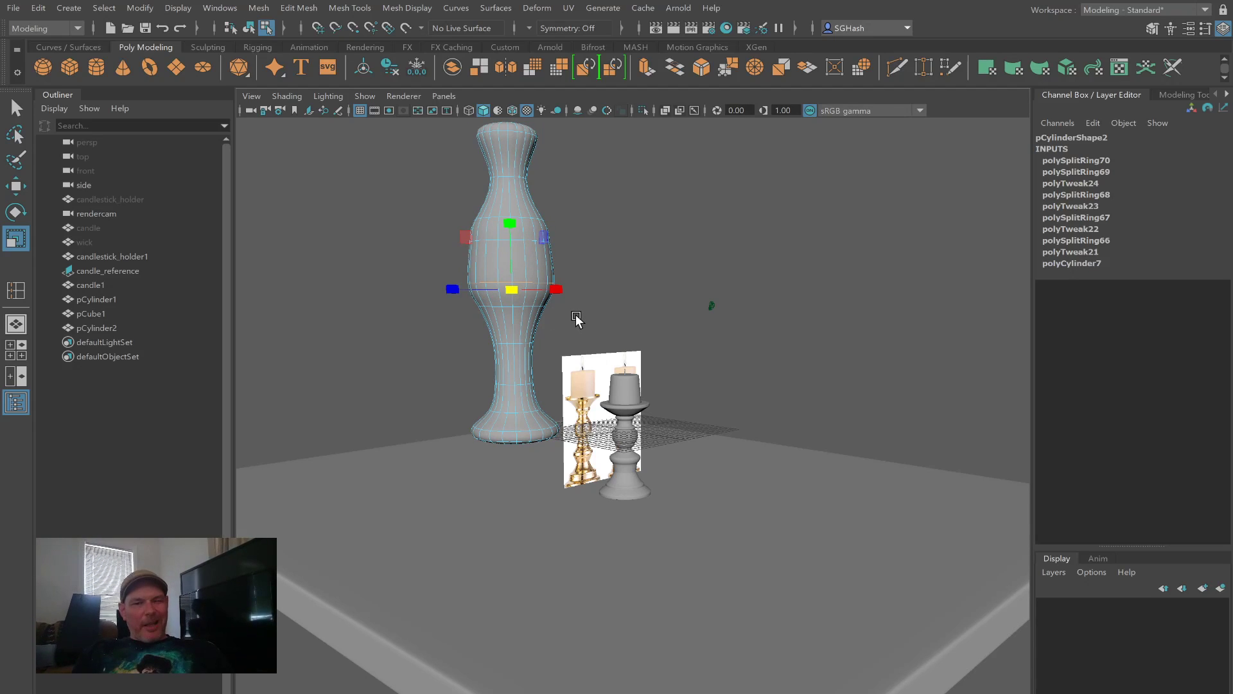
key("ctrl+z")
left_click_drag(511, 290, 475, 292)
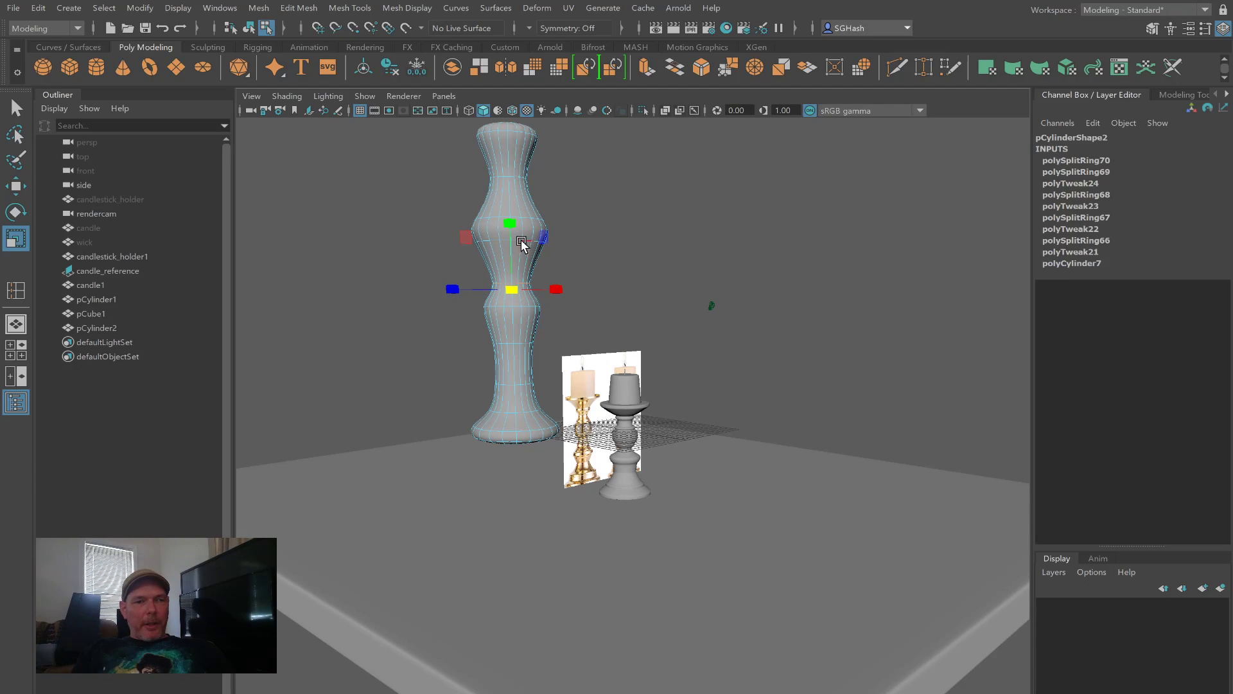
Step: Scale the upper of the new middle loops slightly outward and move it down to round out the bulge
double_click(520, 241)
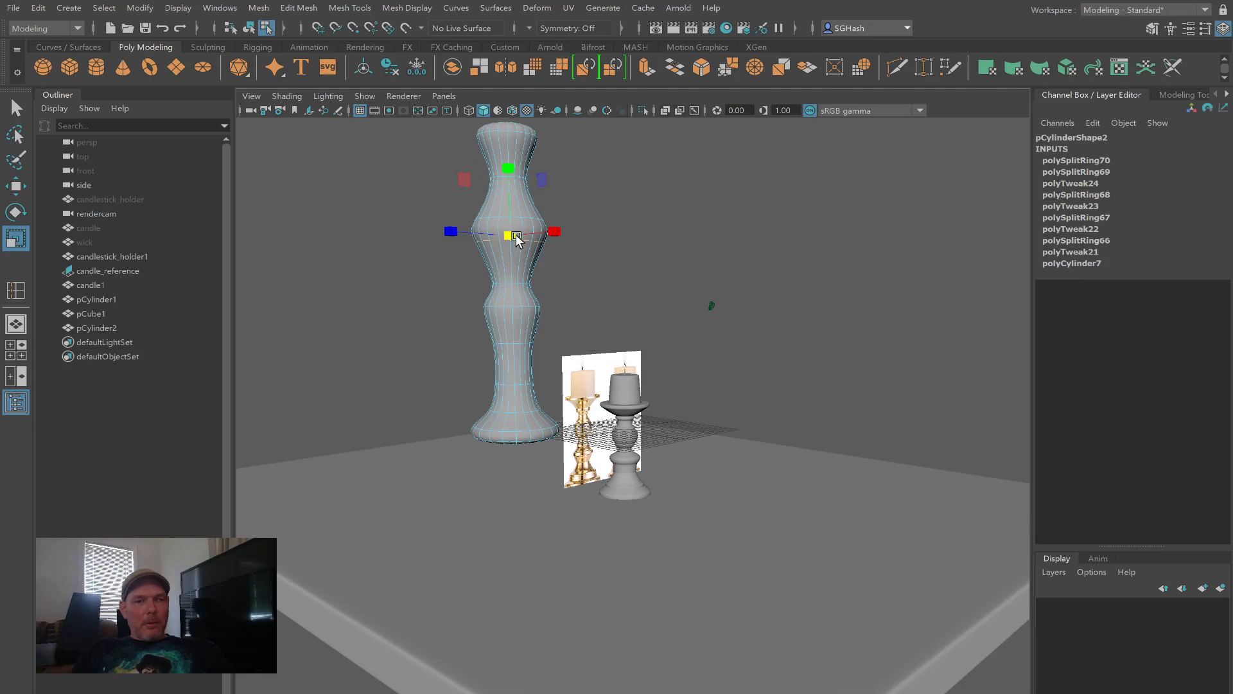
mouse_move(514, 236)
left_mouse_down()
mouse_move(528, 239)
mouse_move(512, 236)
left_mouse_up()
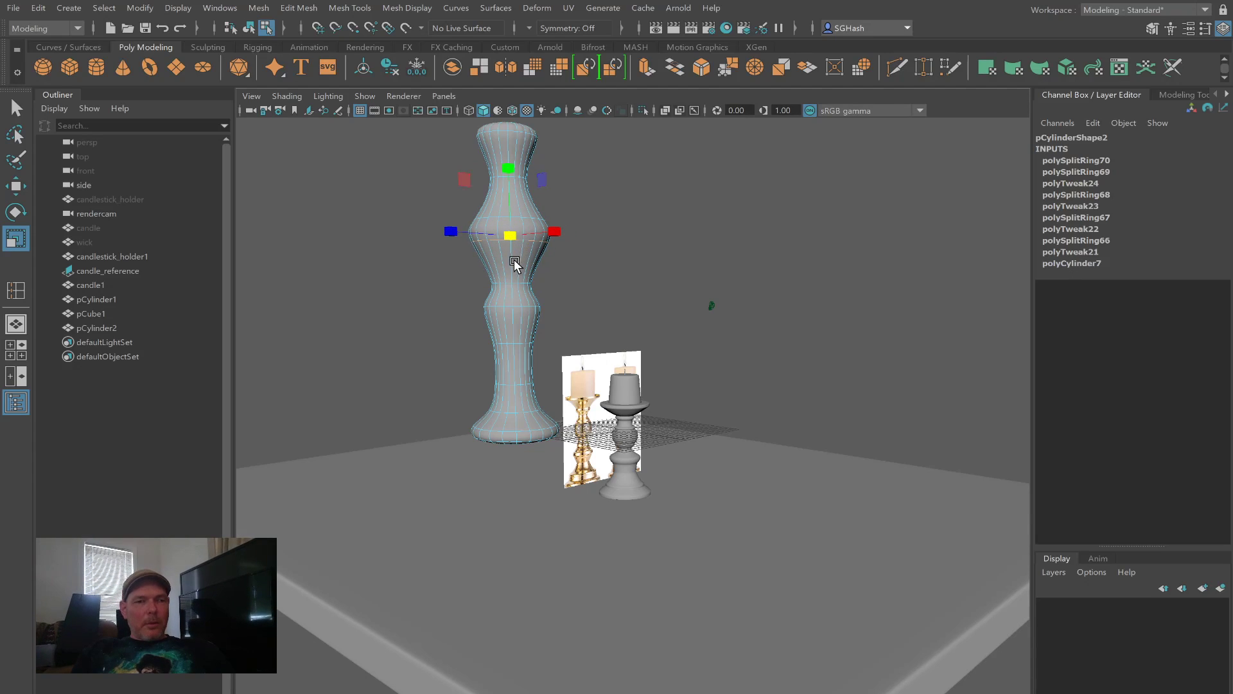
key("w")
left_click_drag(506, 161, 497, 187)
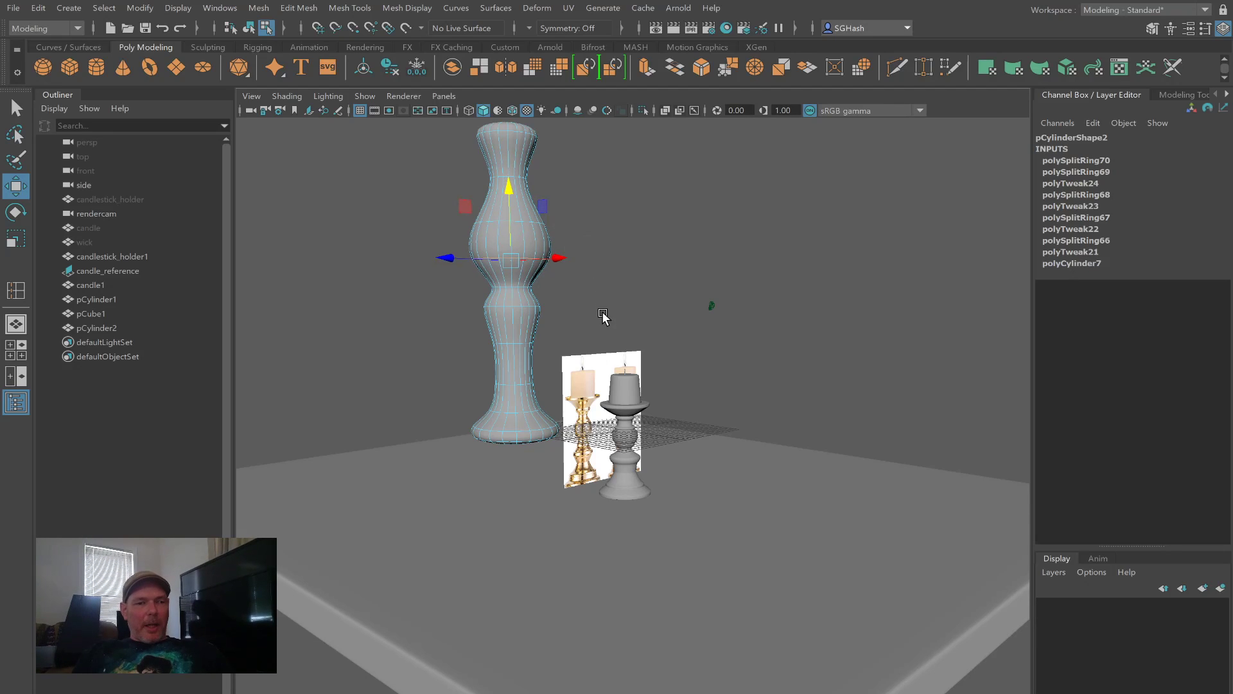
Step: Move the edge loop just above the foot slightly down to sharpen the transition into the base
double_click(518, 414)
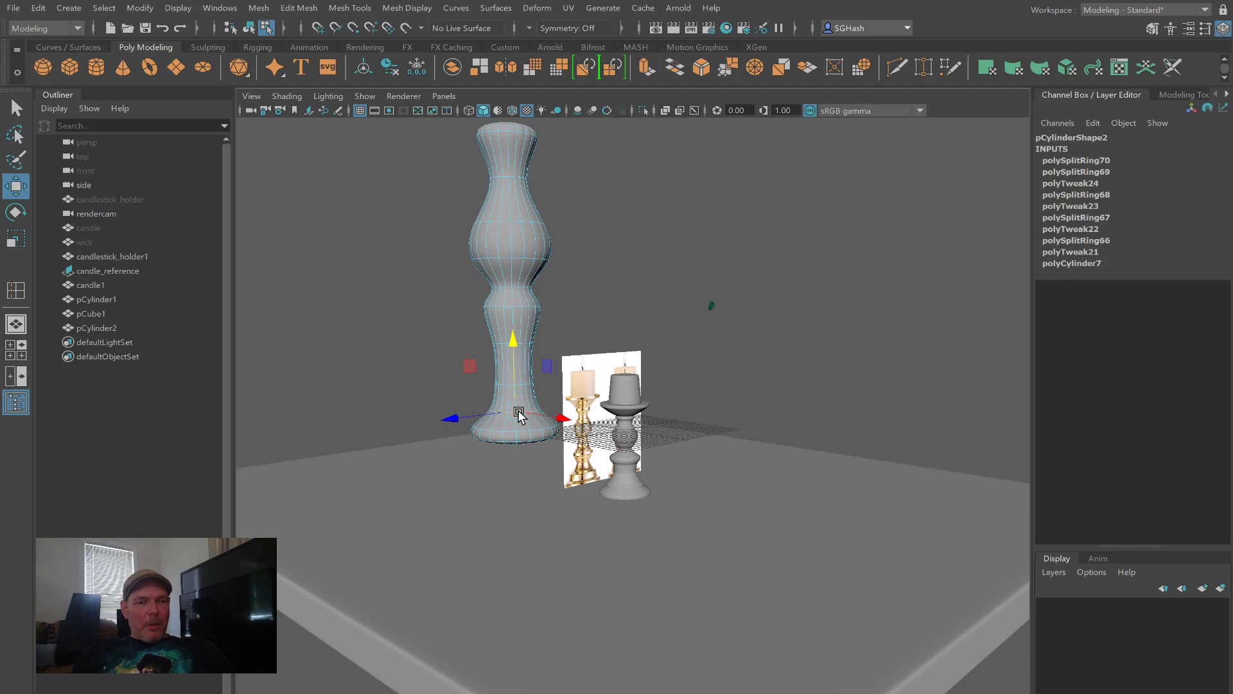
left_click_drag(514, 343, 513, 350)
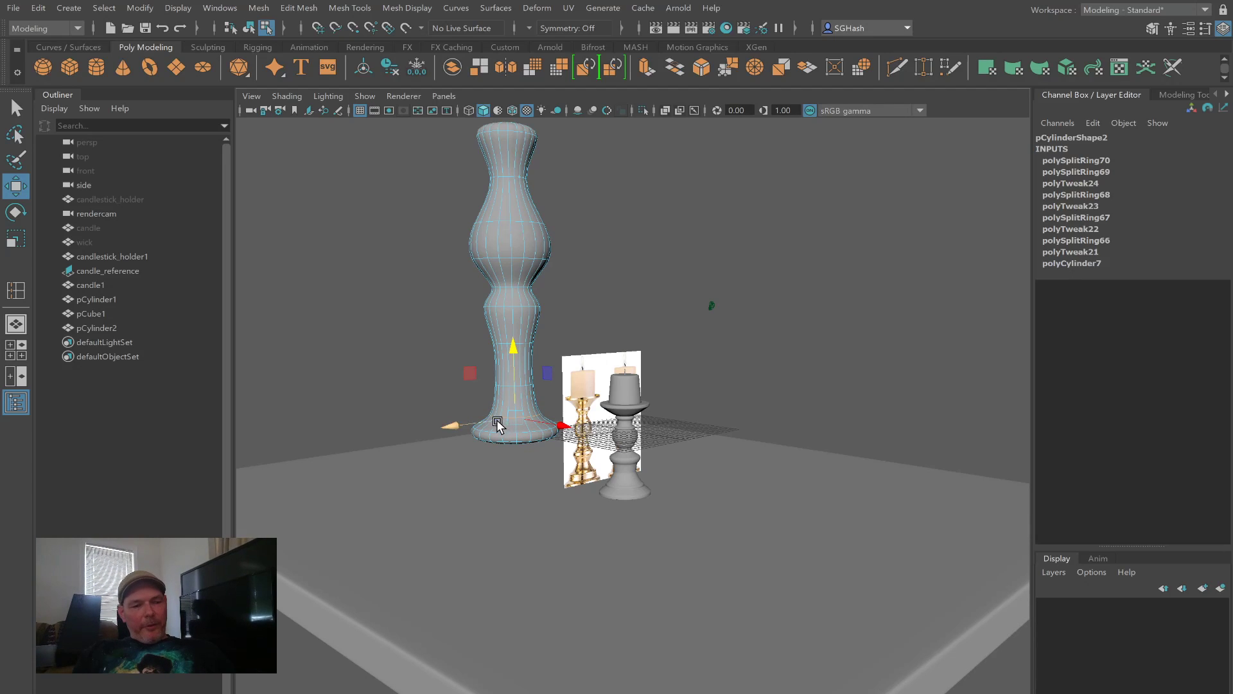
Step: Insert supporting edge loops in the foot's rim and just above the foot in the unsmoothed view, then turn smooth mesh preview back on
scroll(464, 438, "up", 6)
scroll(465, 438, "up", 2)
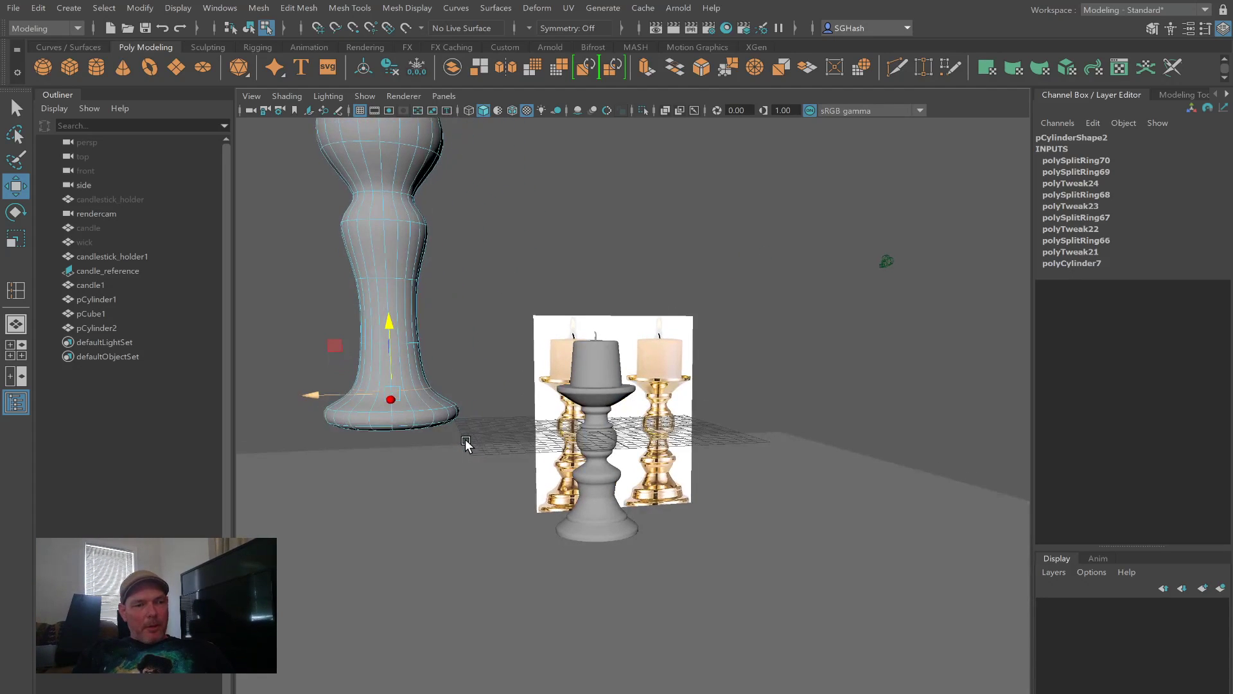
key("1")
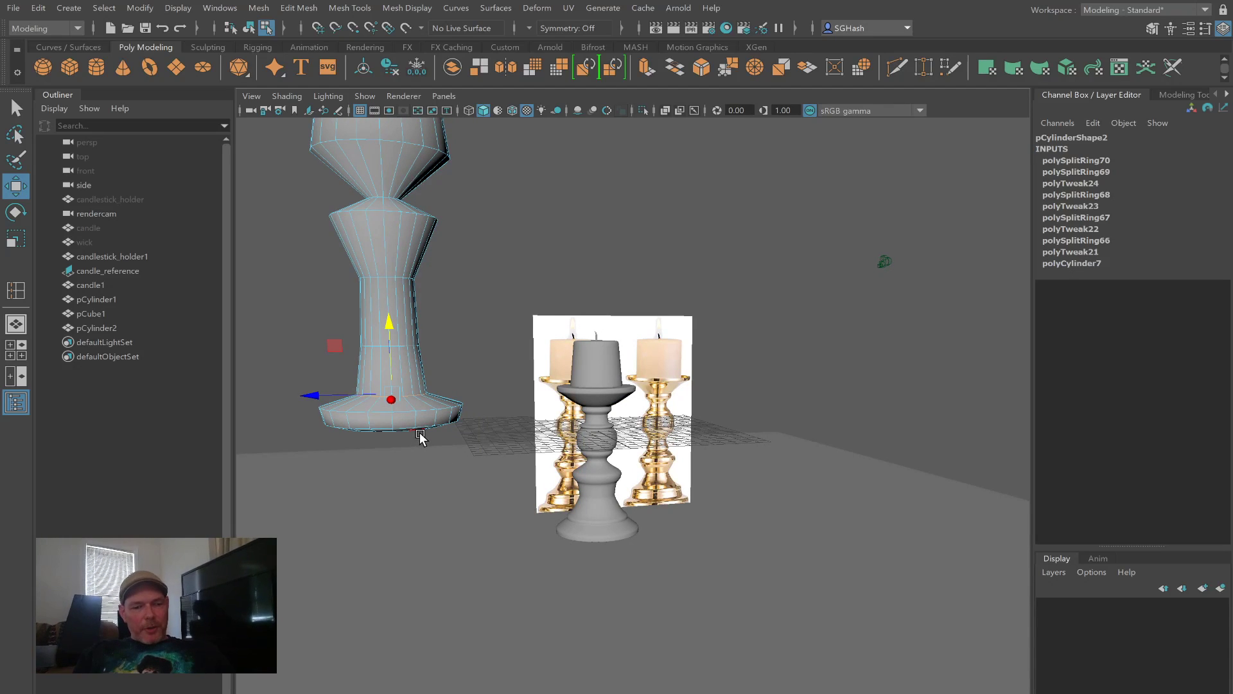
key("y")
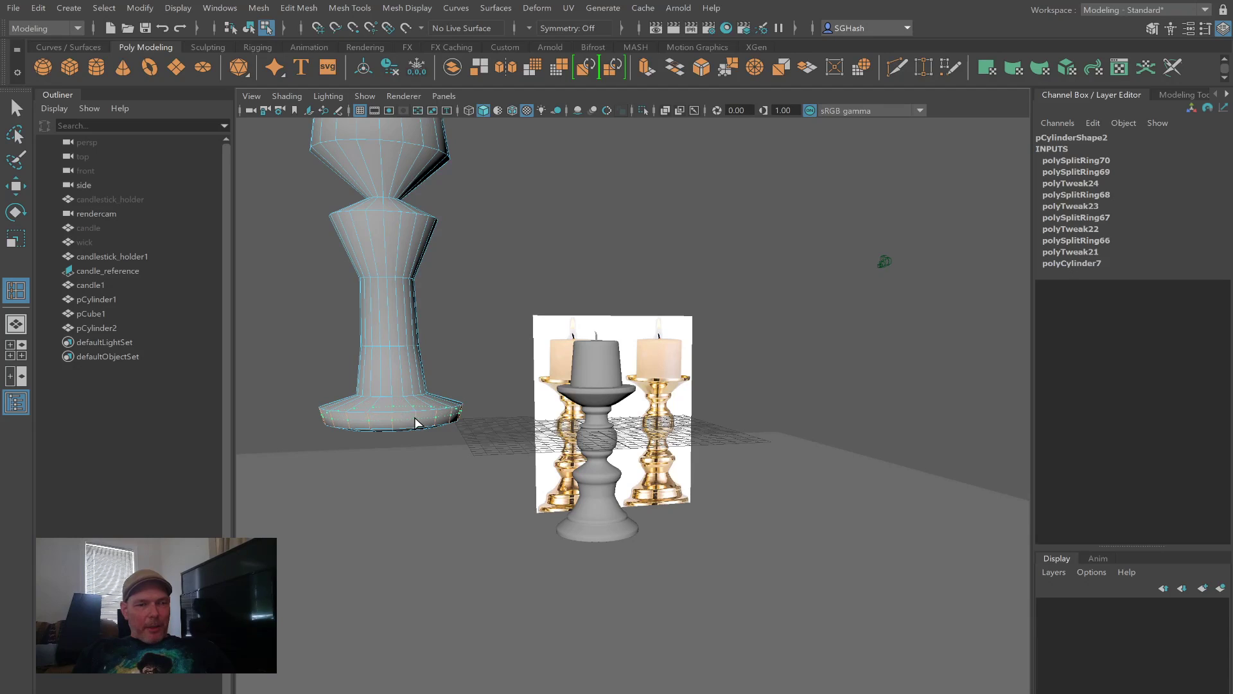
left_click(416, 424)
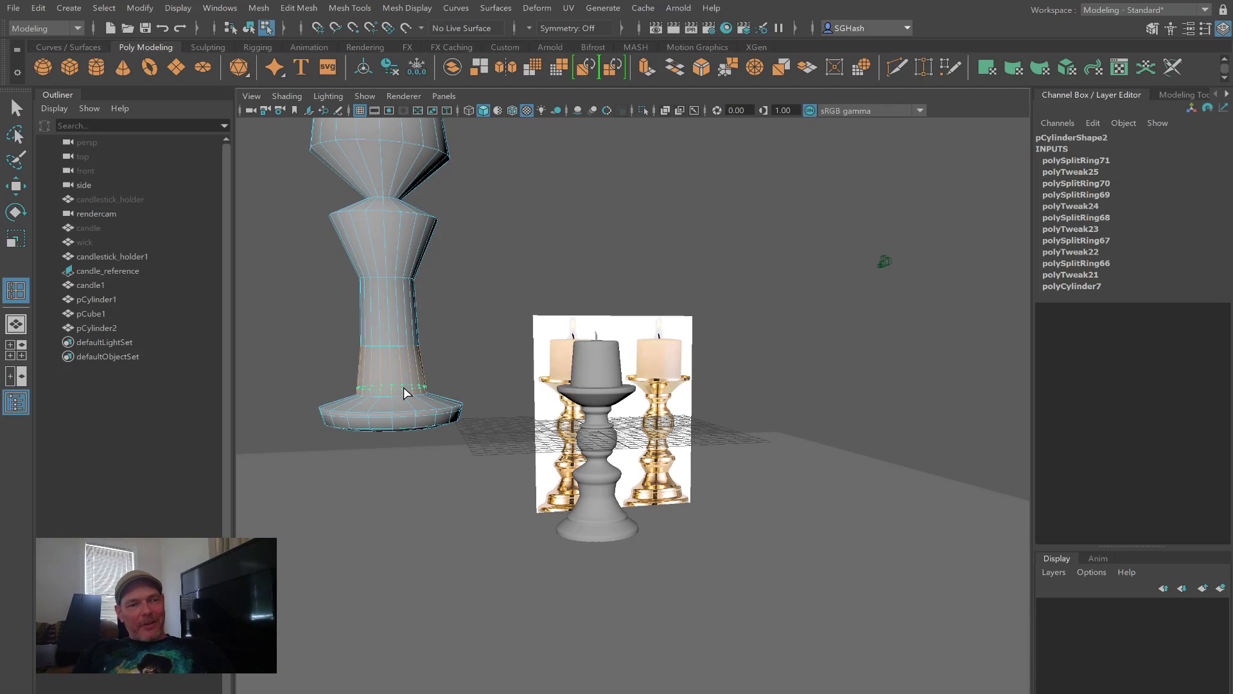
left_click_drag(403, 387, 404, 384)
key("3")
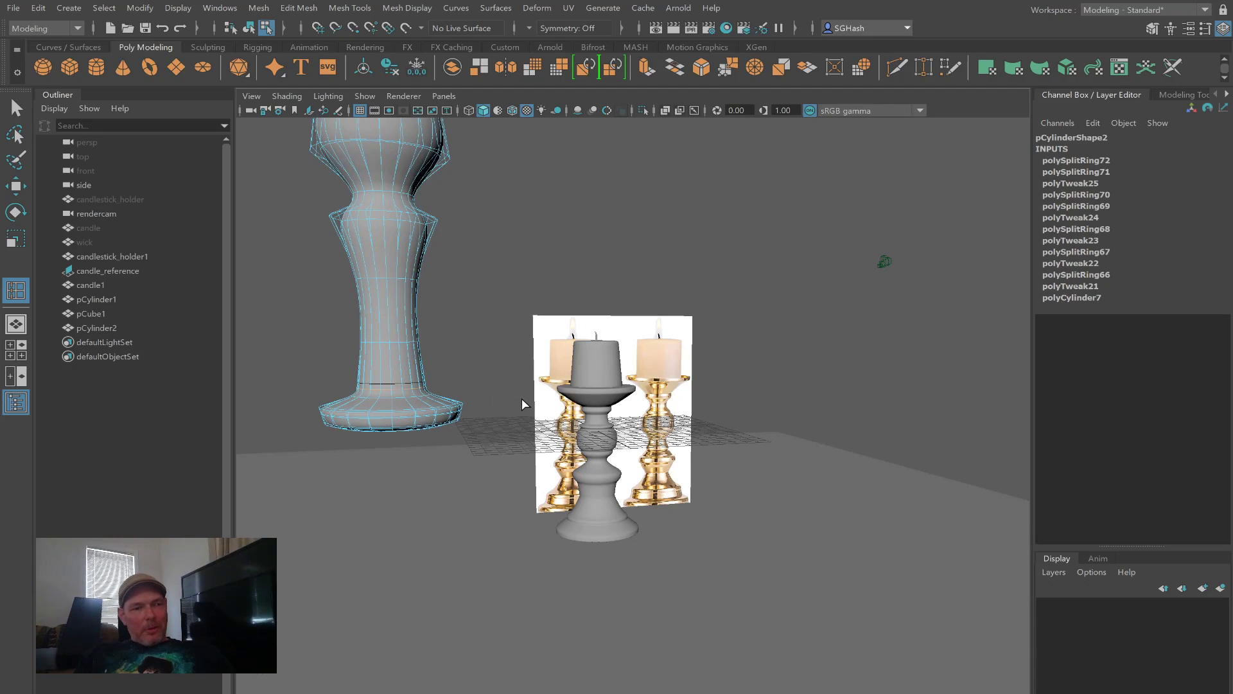
key("q")
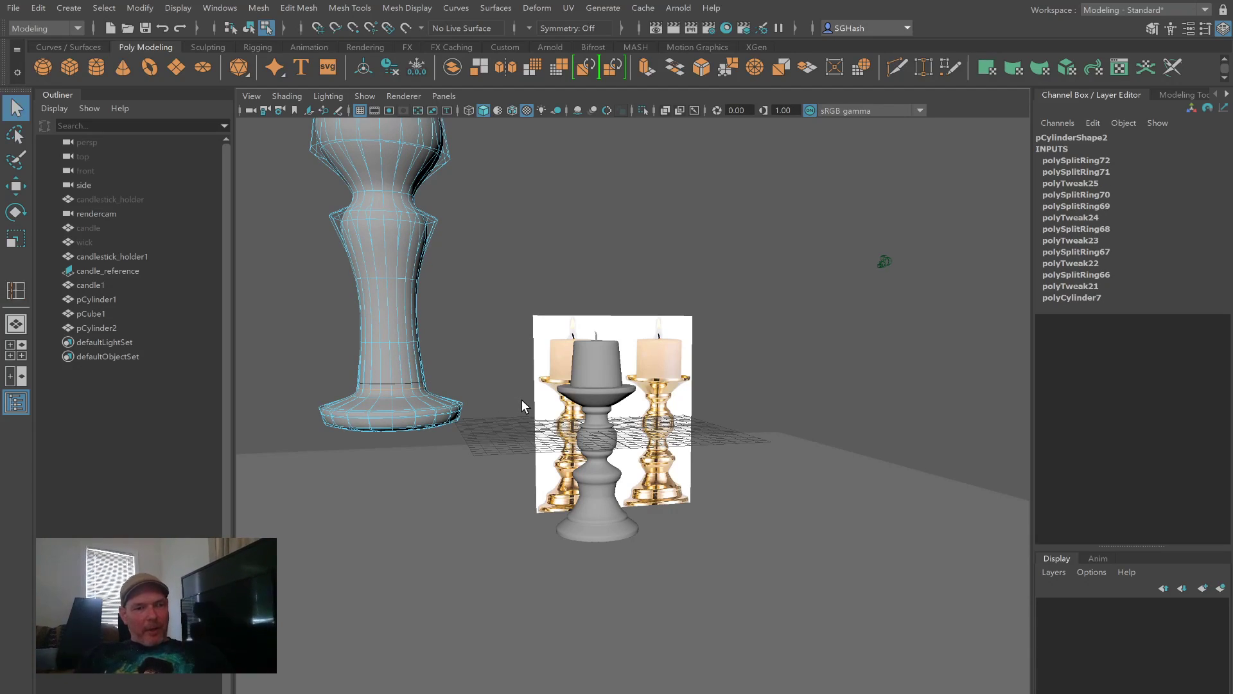
Step: Return to object mode and scale the turned cylinder uniformly to about 0.694, then stretch its height to a Y scale of about 1.161
key("F8")
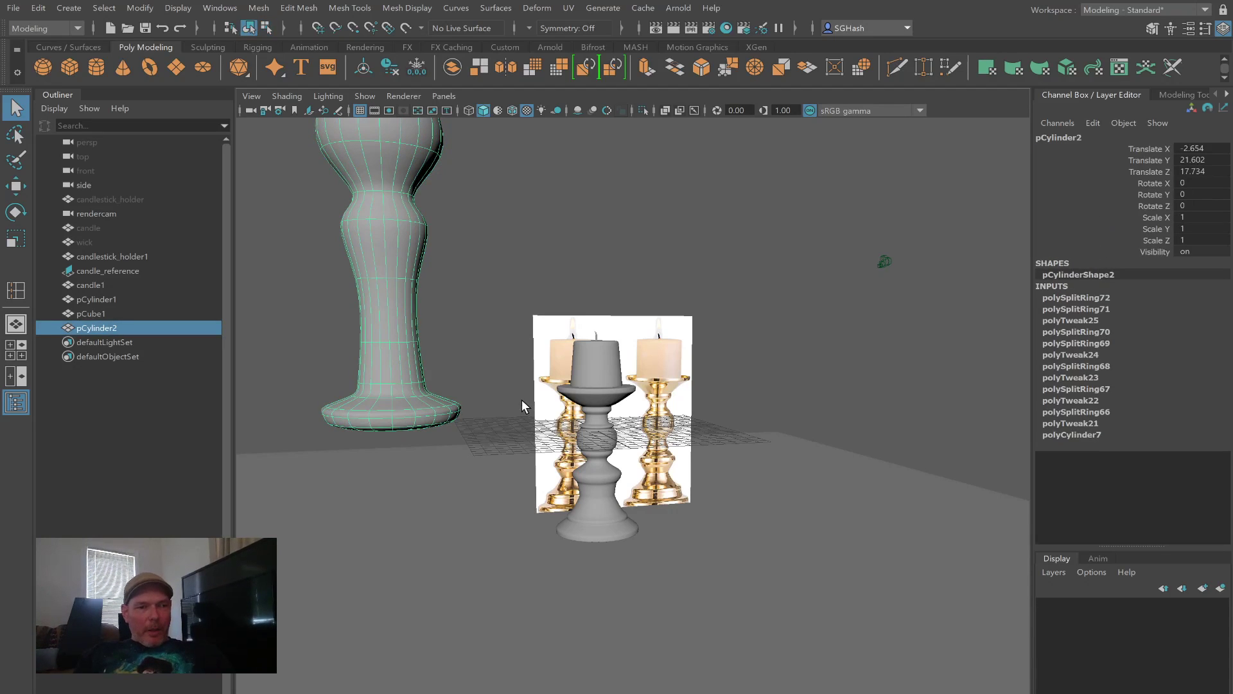
right_click_drag(448, 387, 321, 351, "alt")
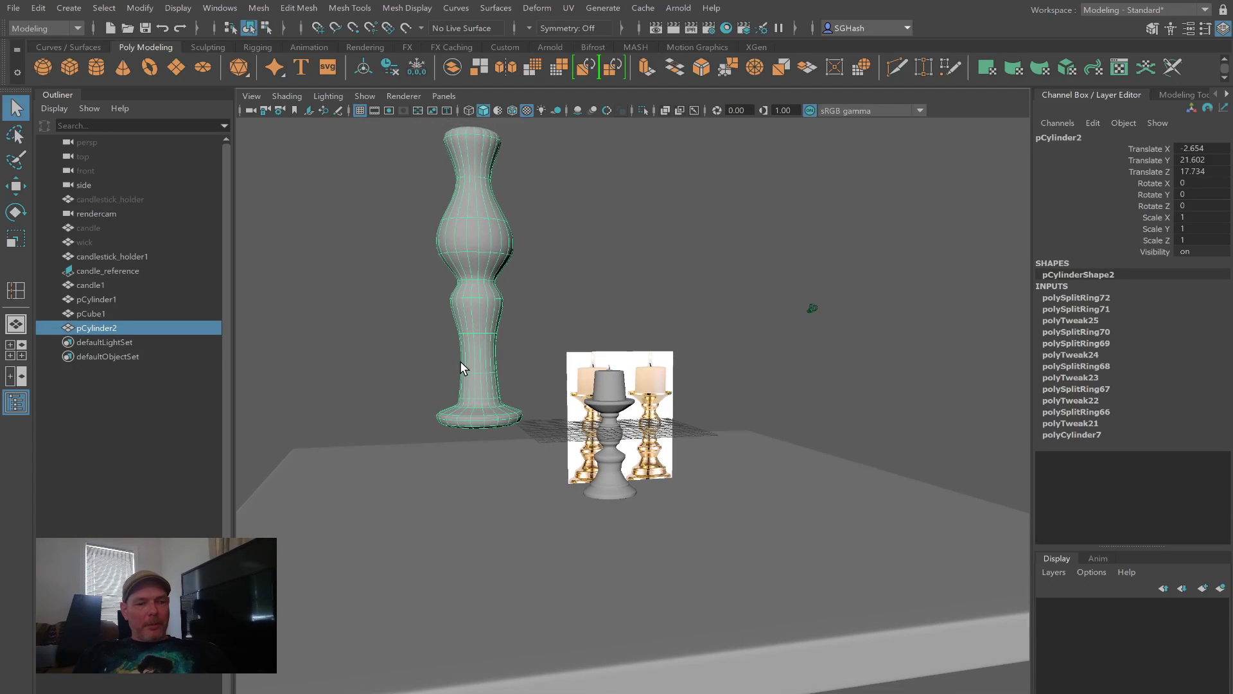
key("r")
left_click_drag(478, 281, 427, 297)
right_click_drag(615, 349, 568, 322, "alt")
left_click_drag(568, 322, 527, 326, "alt")
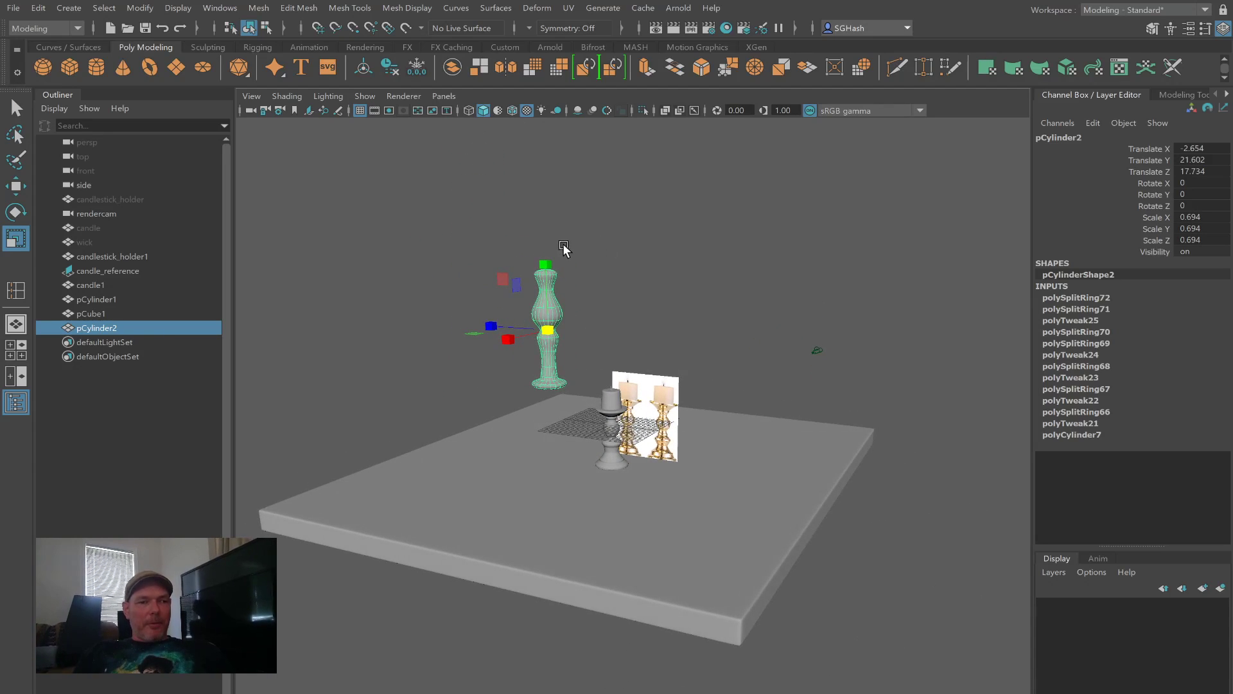
left_click_drag(545, 263, 534, 214)
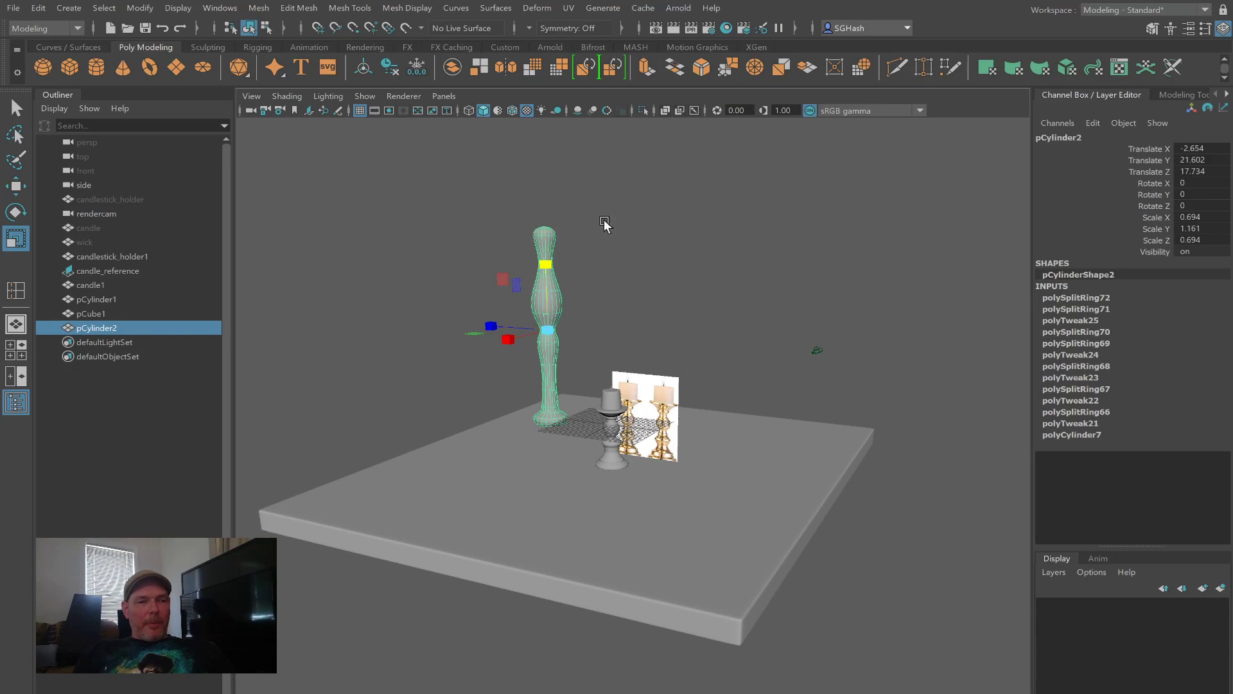
Step: Move the turned cylinder under a corner of the tabletop as a leg, at about X 47.3, Y -39.376, Z 38.835
right_click_drag(534, 218, 519, 245, "alt")
left_click_drag(519, 245, 737, 302, "alt")
key("w")
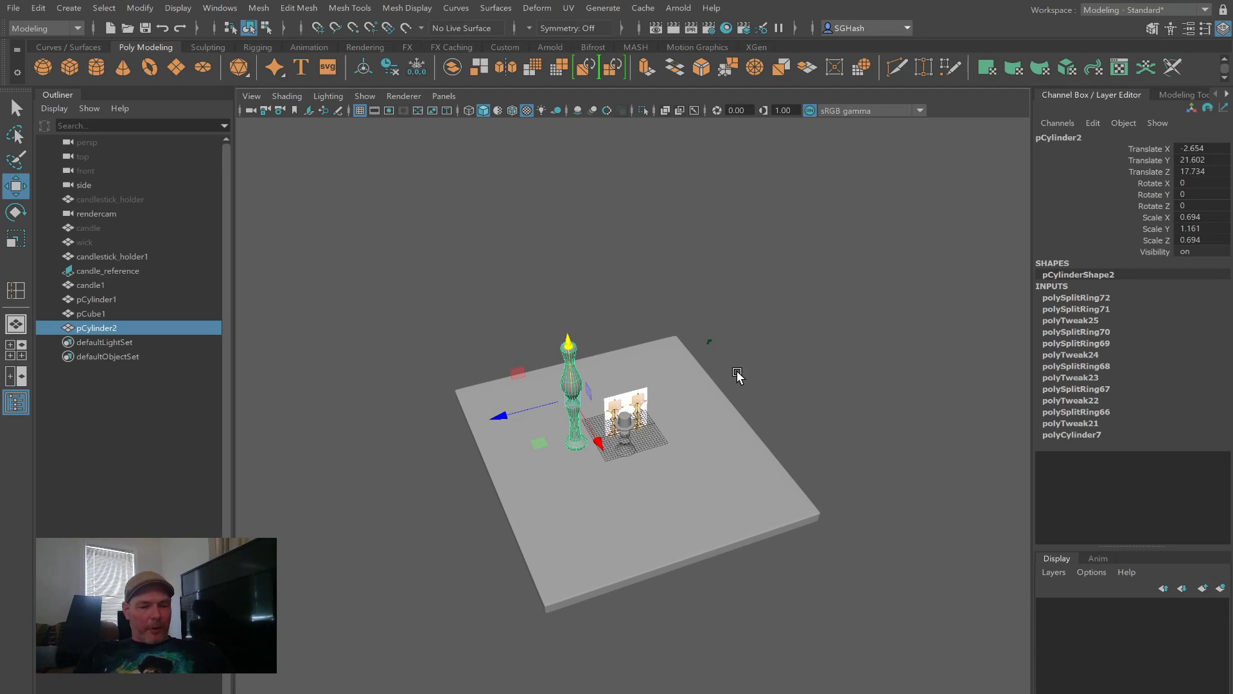
left_click_drag(713, 365, 437, 414, "alt")
left_click_drag(514, 427, 611, 506, "alt")
mouse_move(701, 433)
left_mouse_down()
mouse_move(698, 446)
mouse_move(650, 446)
mouse_move(687, 445)
left_mouse_up()
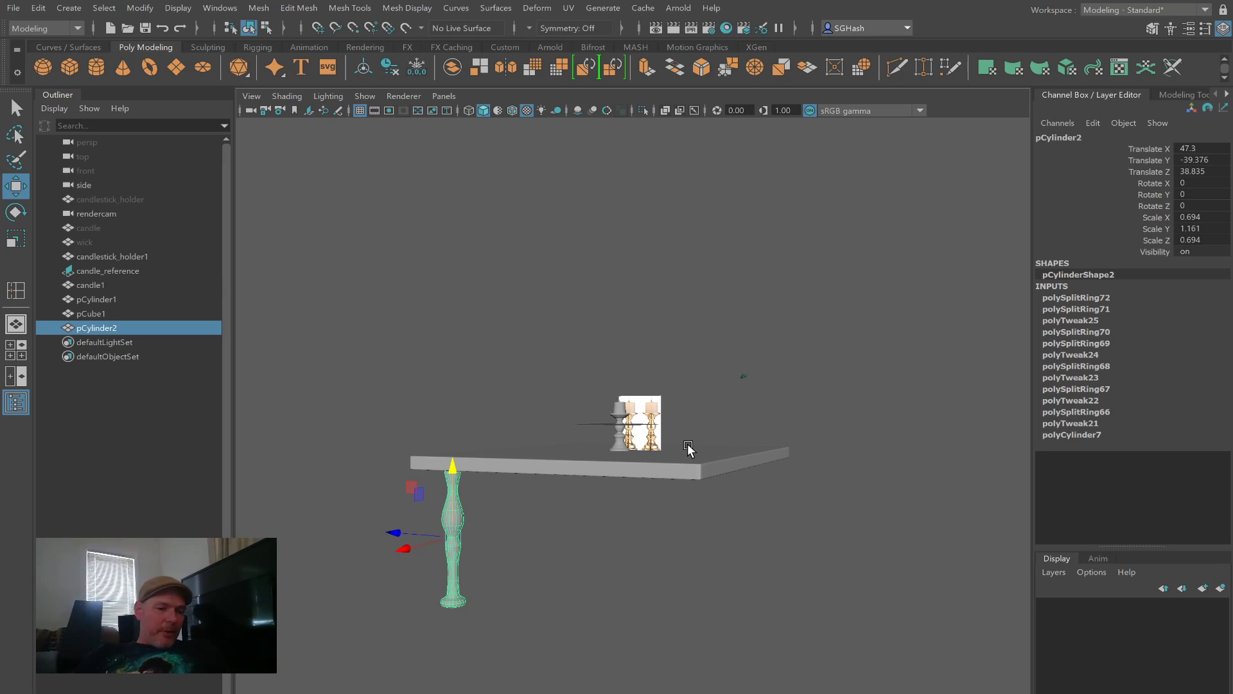
mouse_move(608, 488)
left_mouse_down("alt")
mouse_move(570, 479)
mouse_move(595, 476)
left_mouse_up("alt")
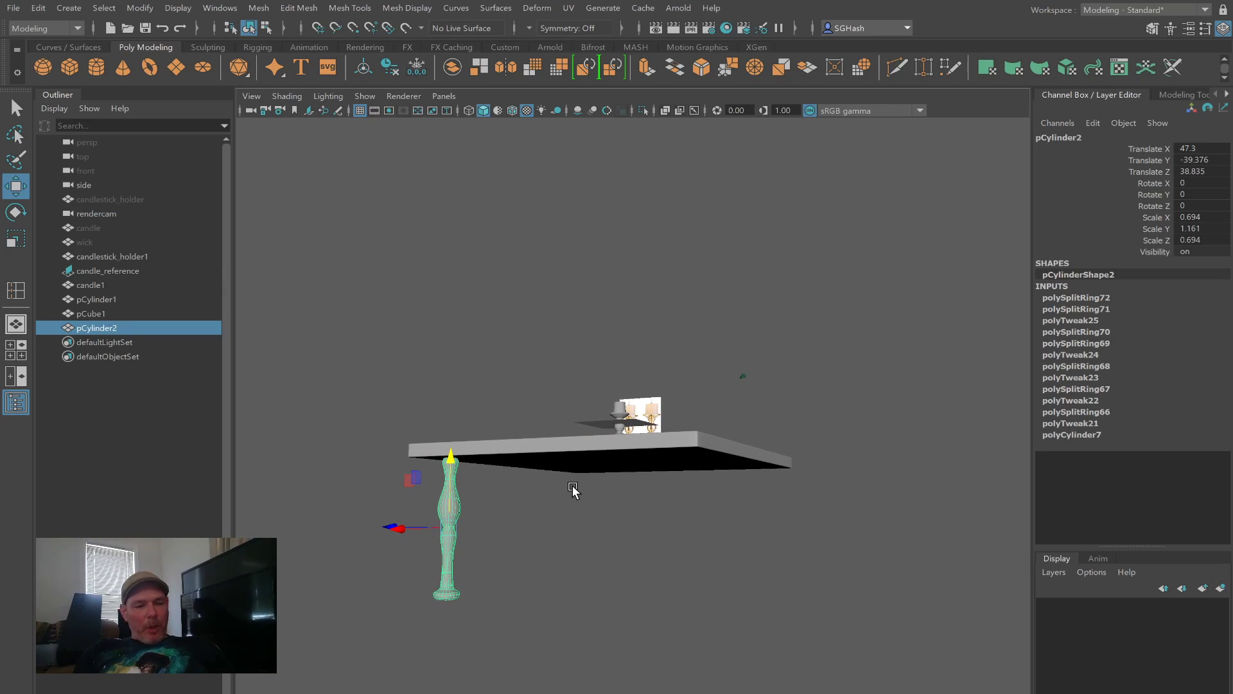
Step: In the unsmoothed view, scale the leg's lower-shaft edge loop outward and move it down to just above the foot
key("f")
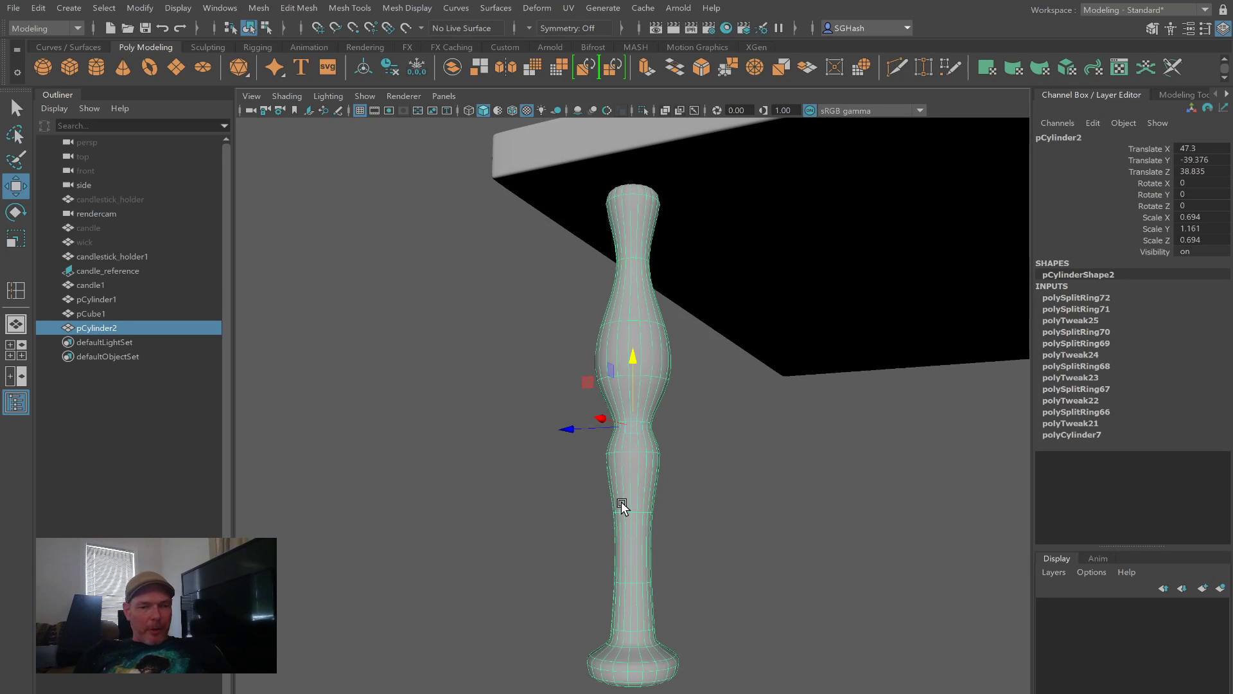
key("1")
left_click_drag(664, 623, 614, 598, "alt")
key("F10")
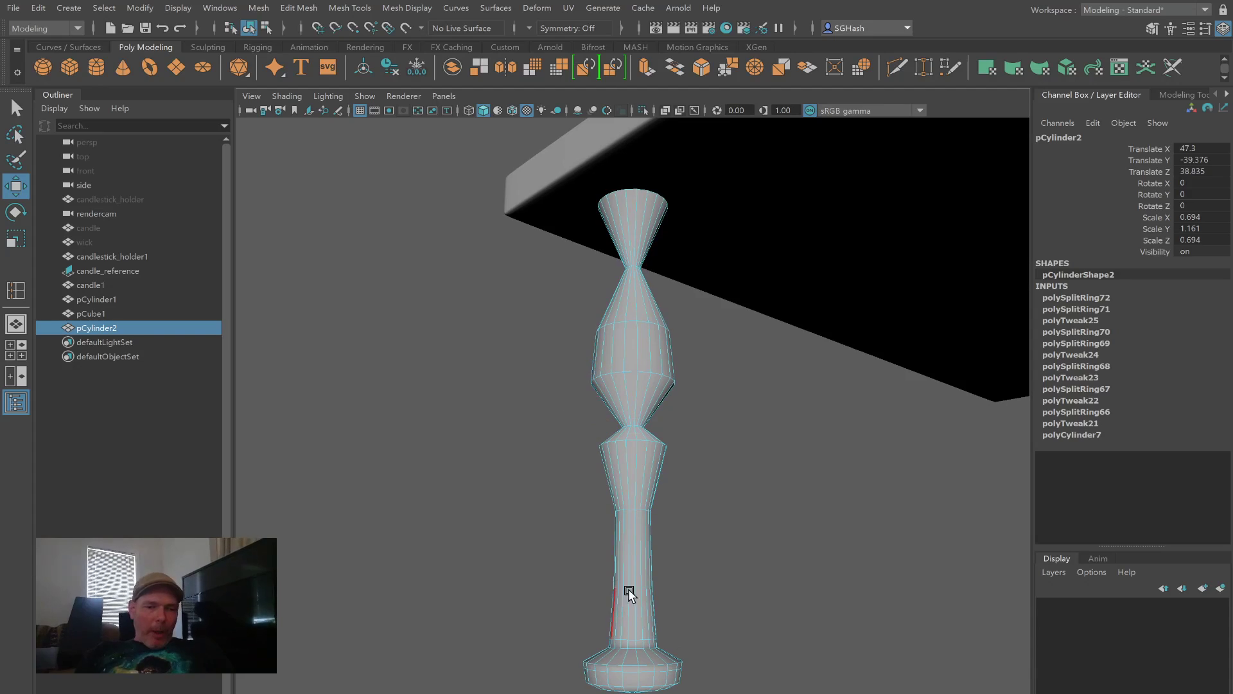
left_click(633, 589)
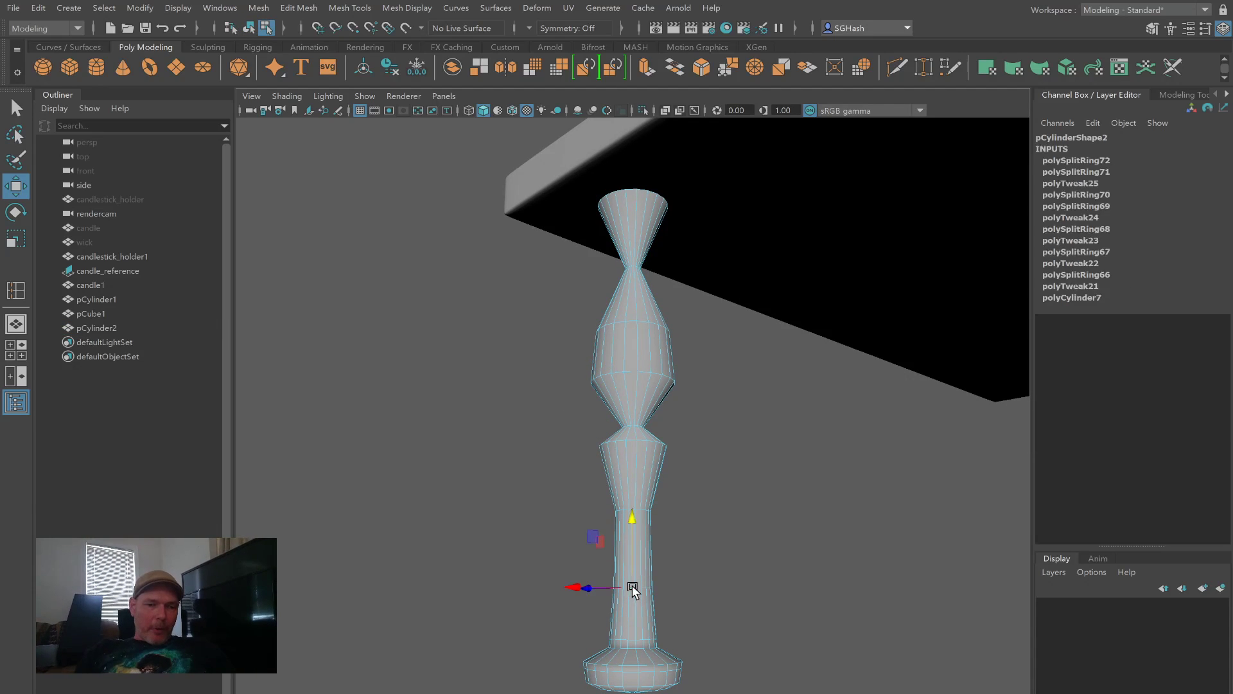
key("r")
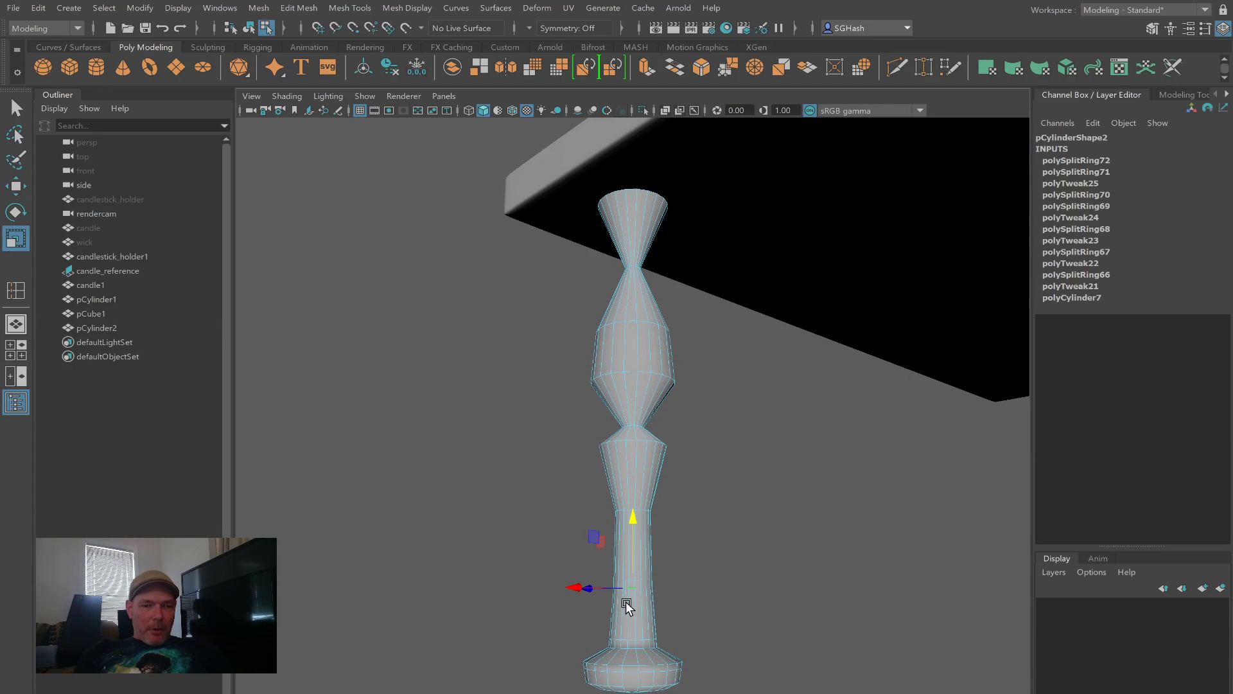
left_click_drag(636, 586, 655, 590)
key("w")
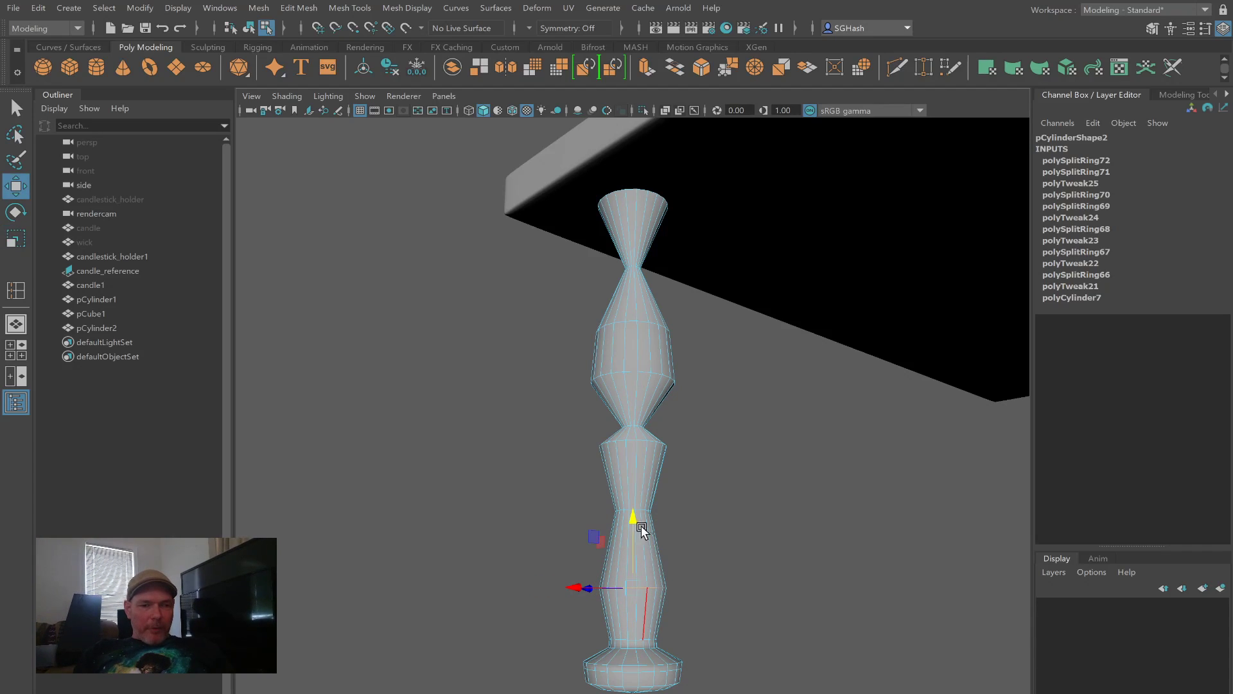
left_click_drag(633, 518, 628, 565)
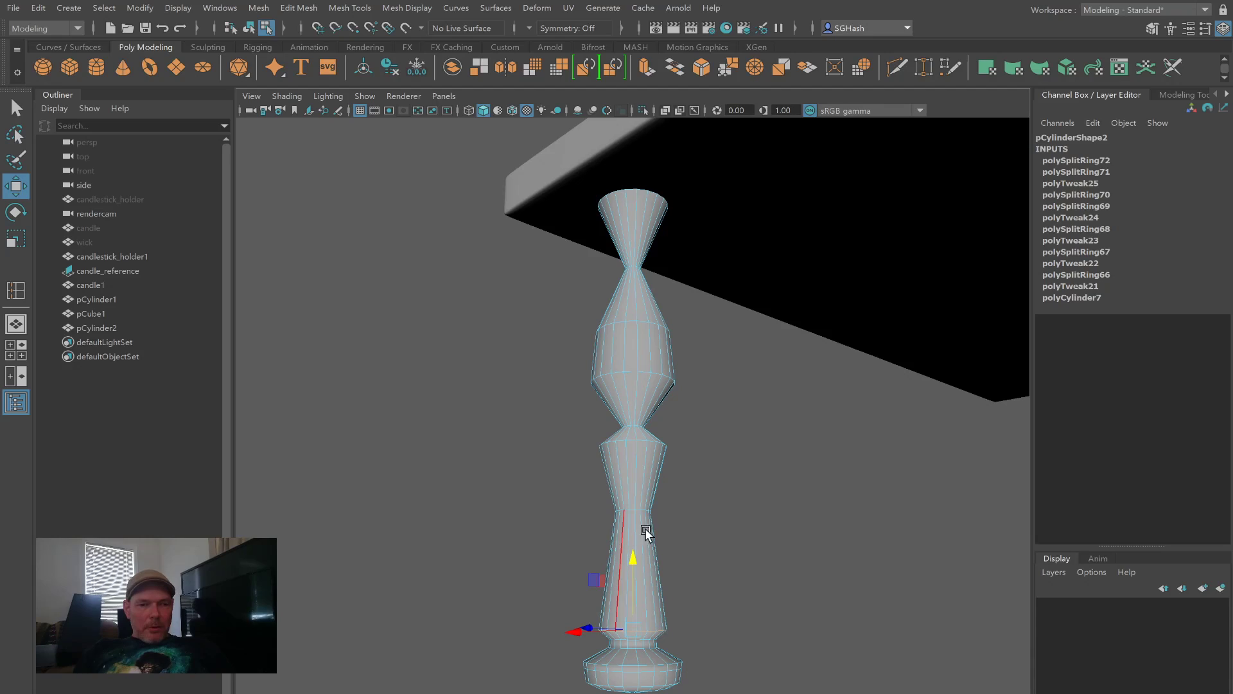
Step: Scale the edge loop at the middle of the leg's lower section slightly inward and turn on smooth mesh preview
double_click(631, 505)
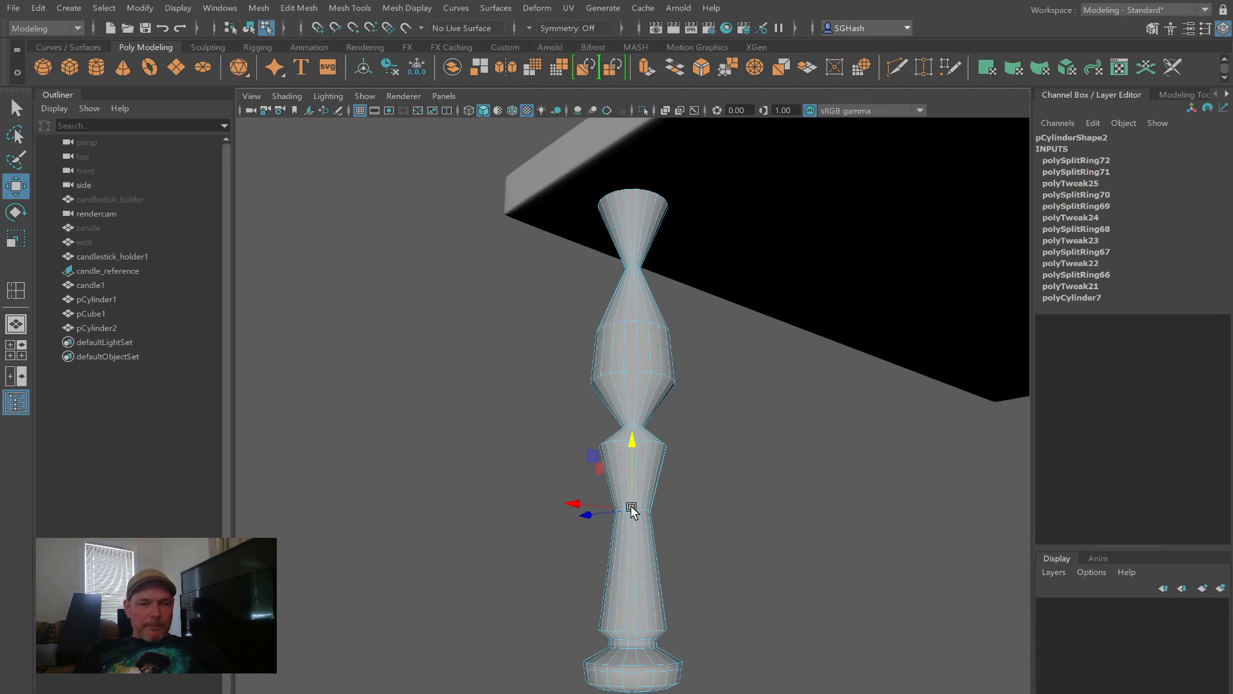
key("r")
left_click_drag(633, 512, 624, 513)
key("3")
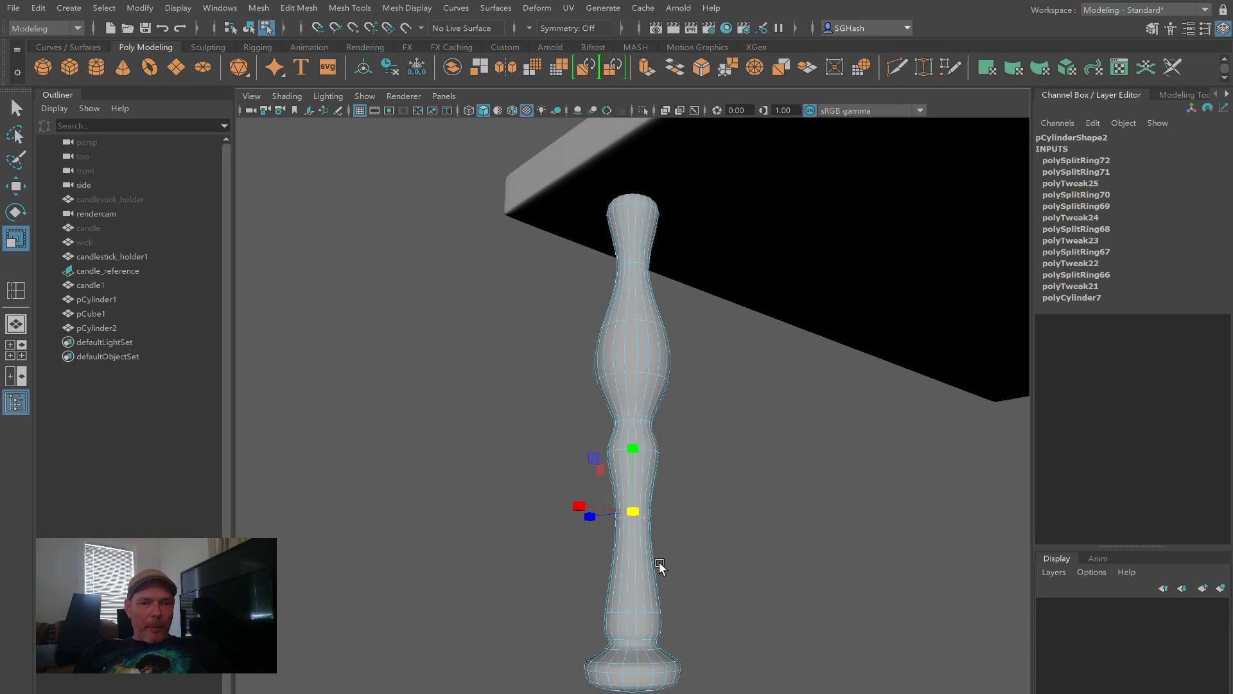
Step: In the unsmoothed view, insert an edge loop just below the leg's top rim and scale it slightly outward
left_click_drag(709, 579, 630, 428, "alt")
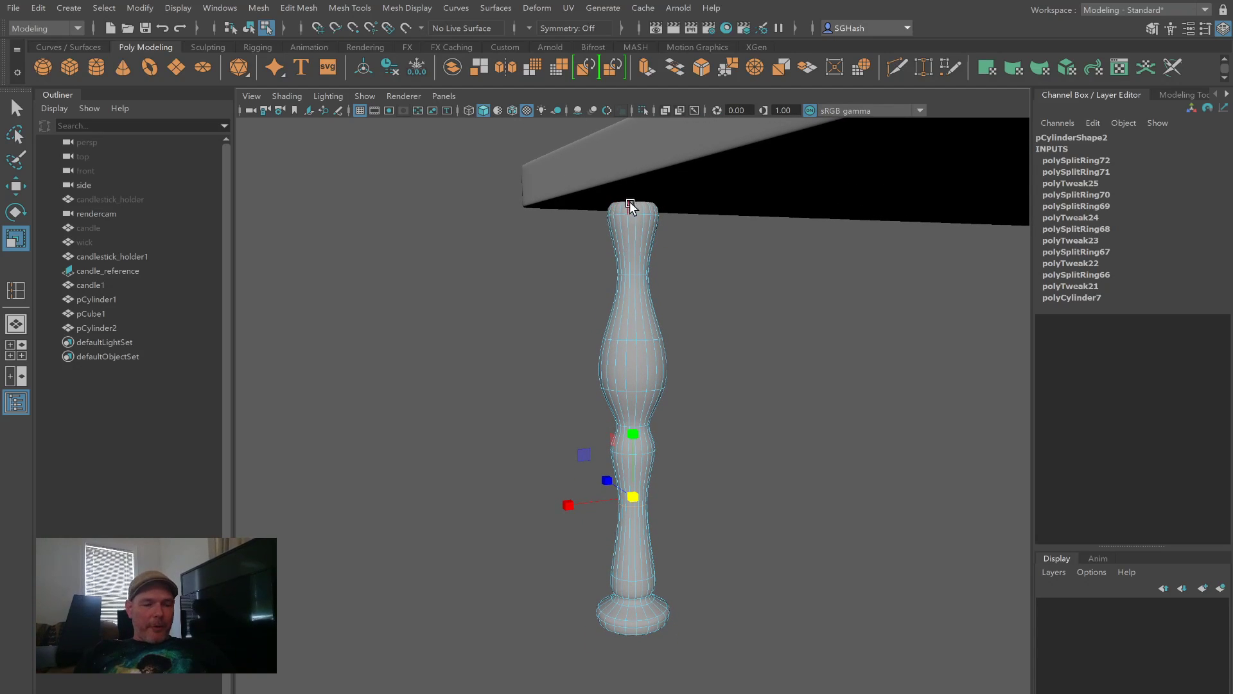
left_click_drag(557, 186, 671, 238)
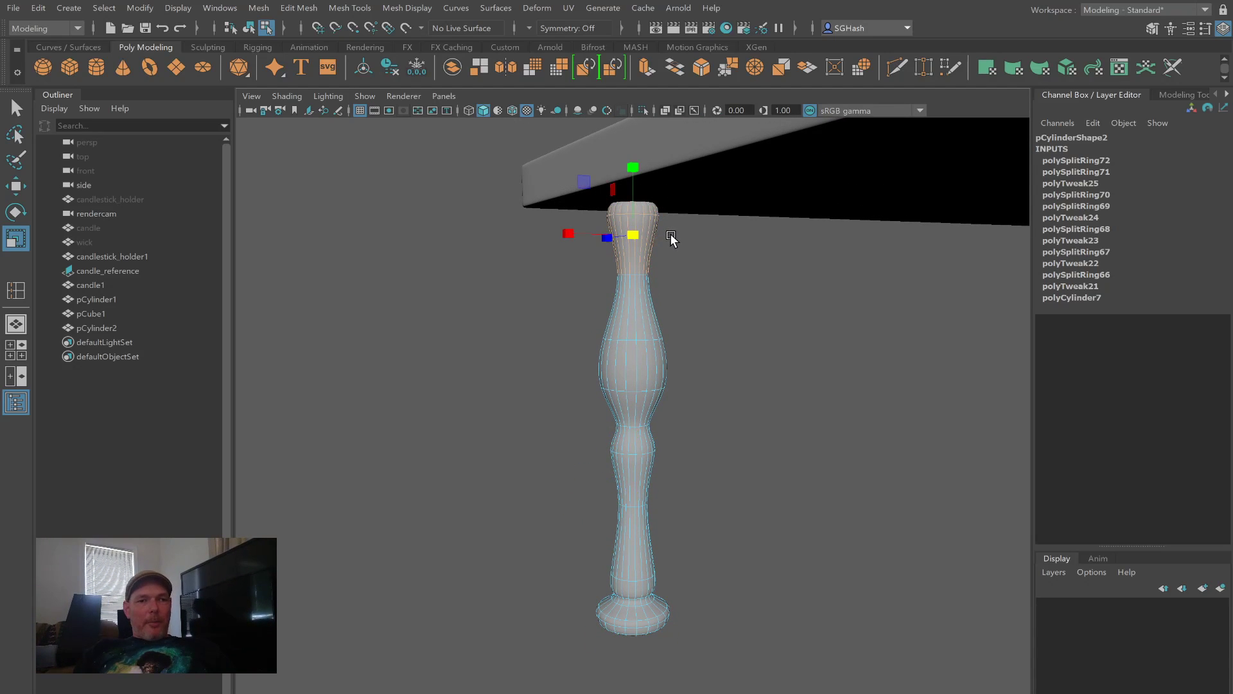
key("f")
left_click_drag(851, 414, 658, 390, "alt")
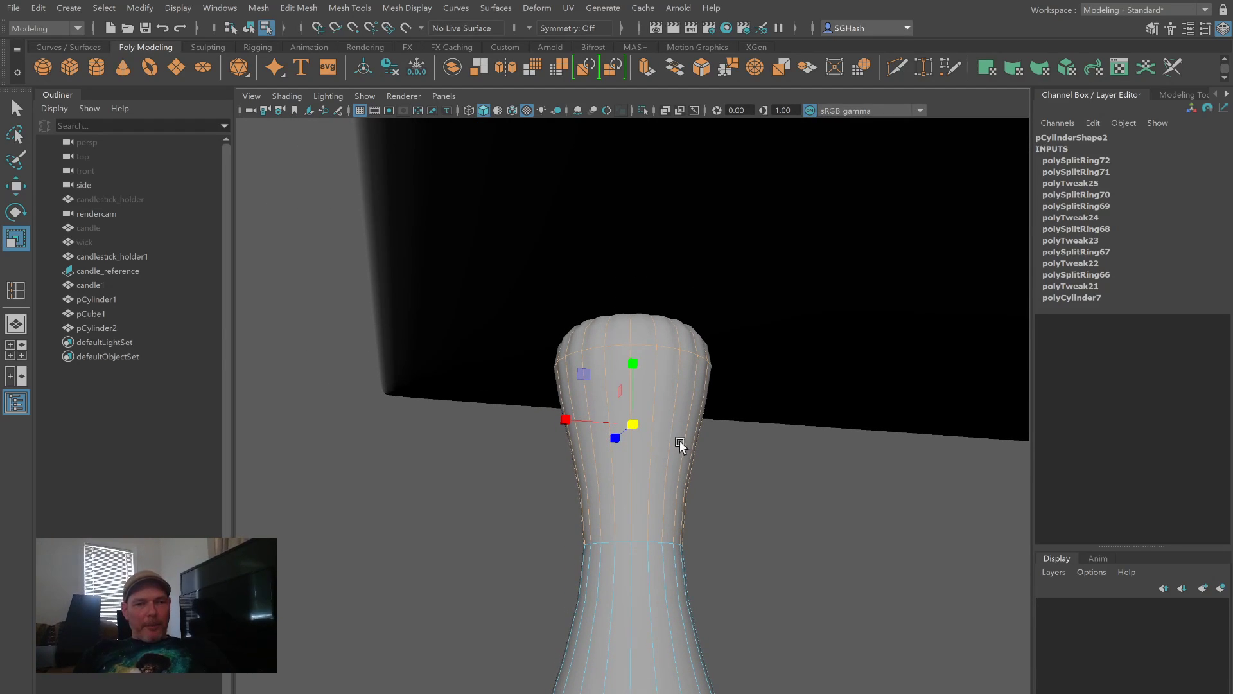
middle_click_drag(664, 425, 757, 488)
left_click_drag(743, 485, 731, 492, "alt")
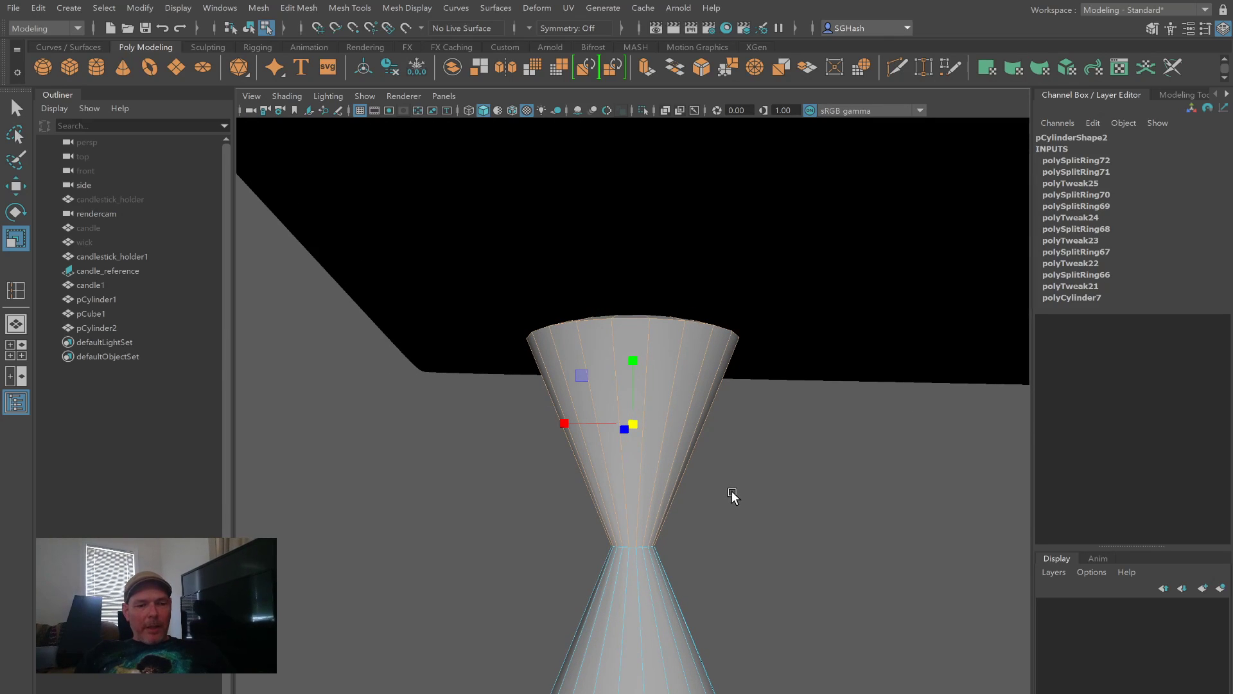
key("y")
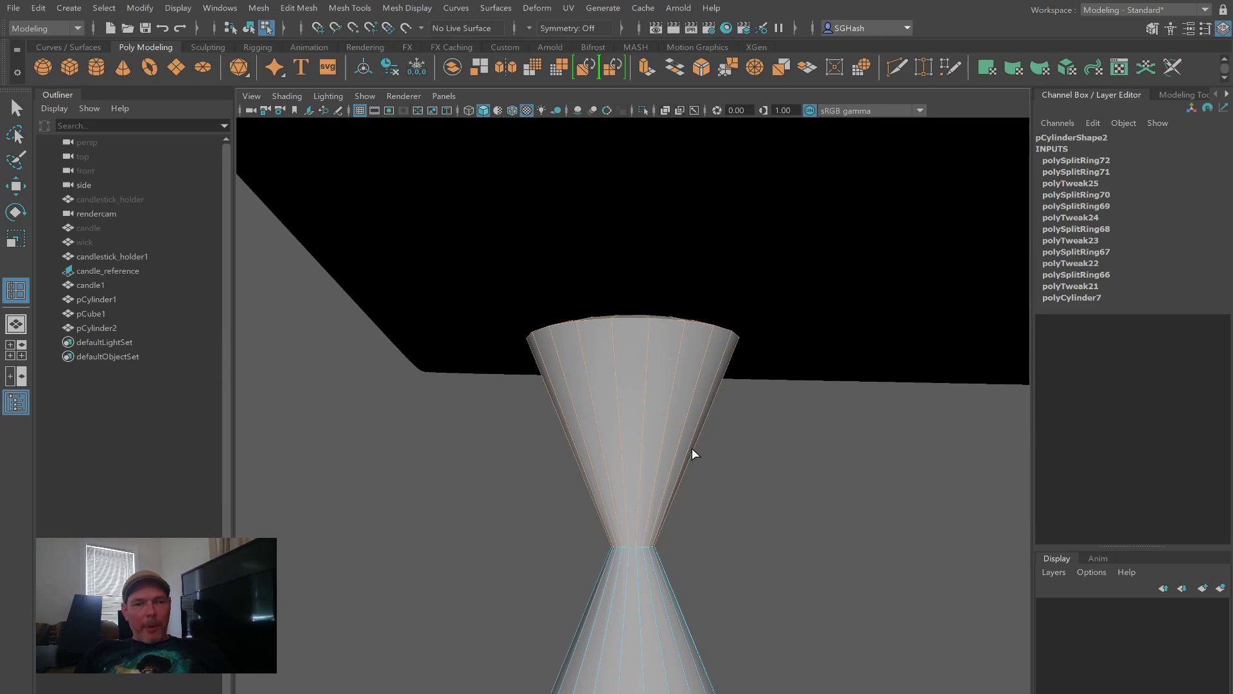
left_click(671, 406)
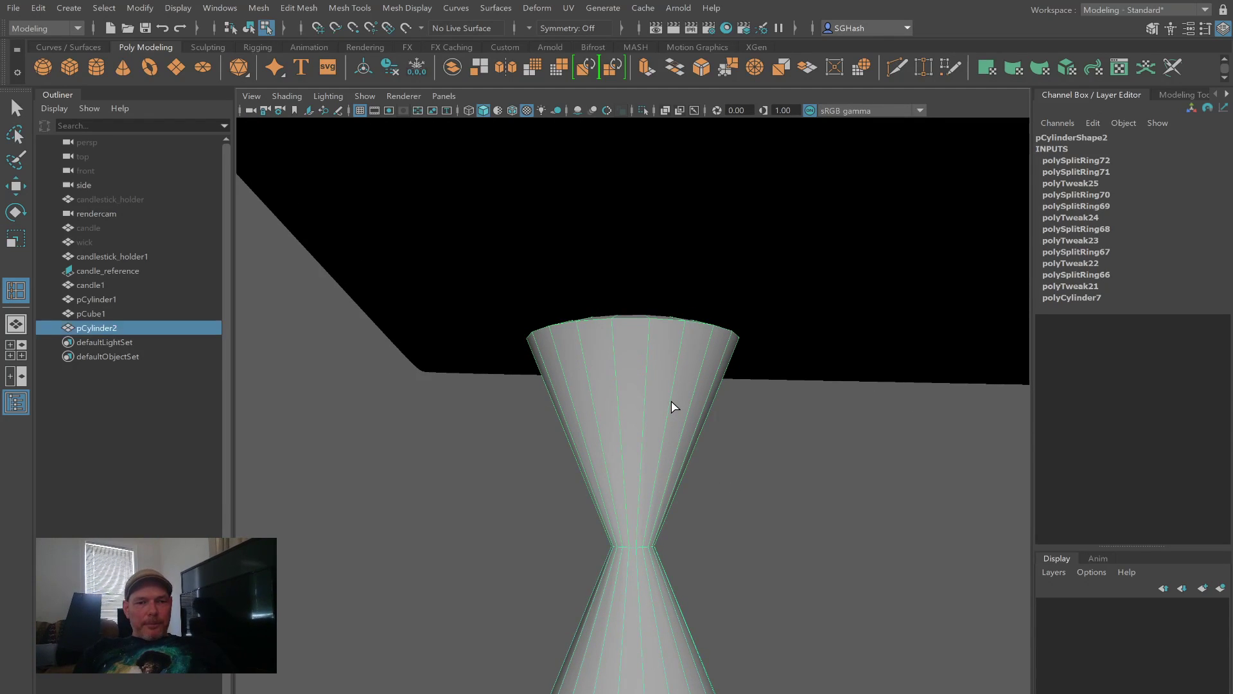
left_click(673, 341)
key("r")
left_click_drag(635, 361, 655, 361)
Step: Insert an edge loop just above the narrow neck near the leg's top and scale it slightly outward
key("y")
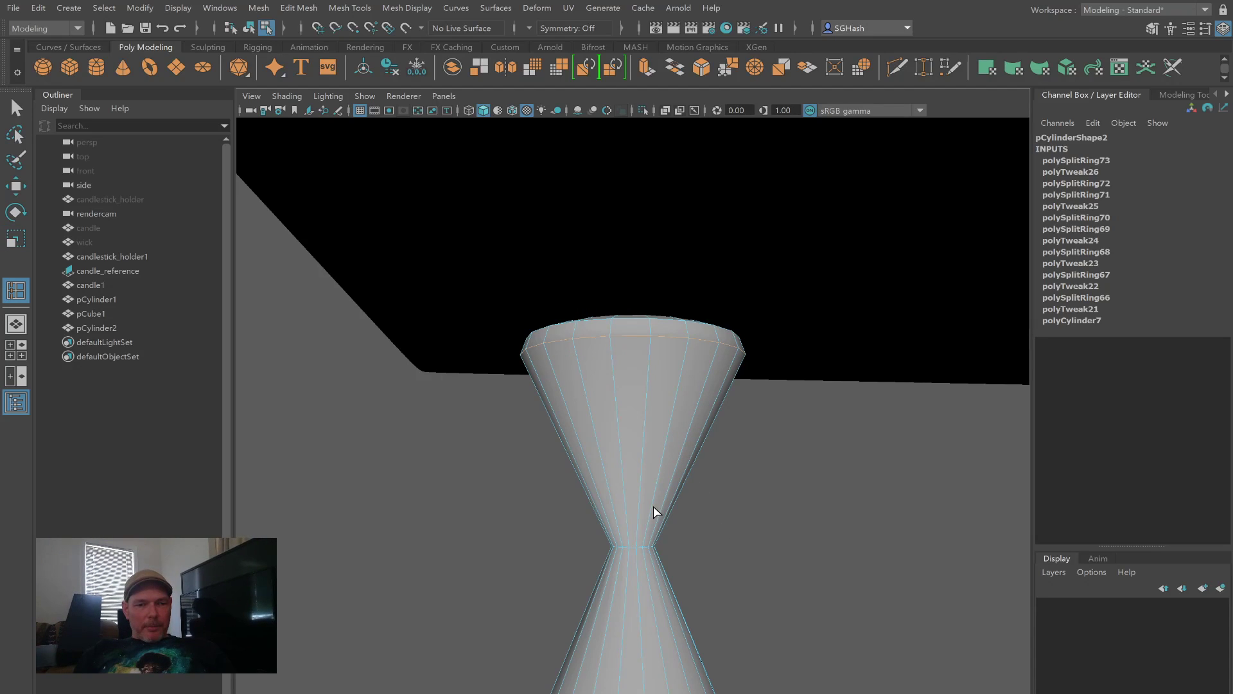
left_click(652, 532)
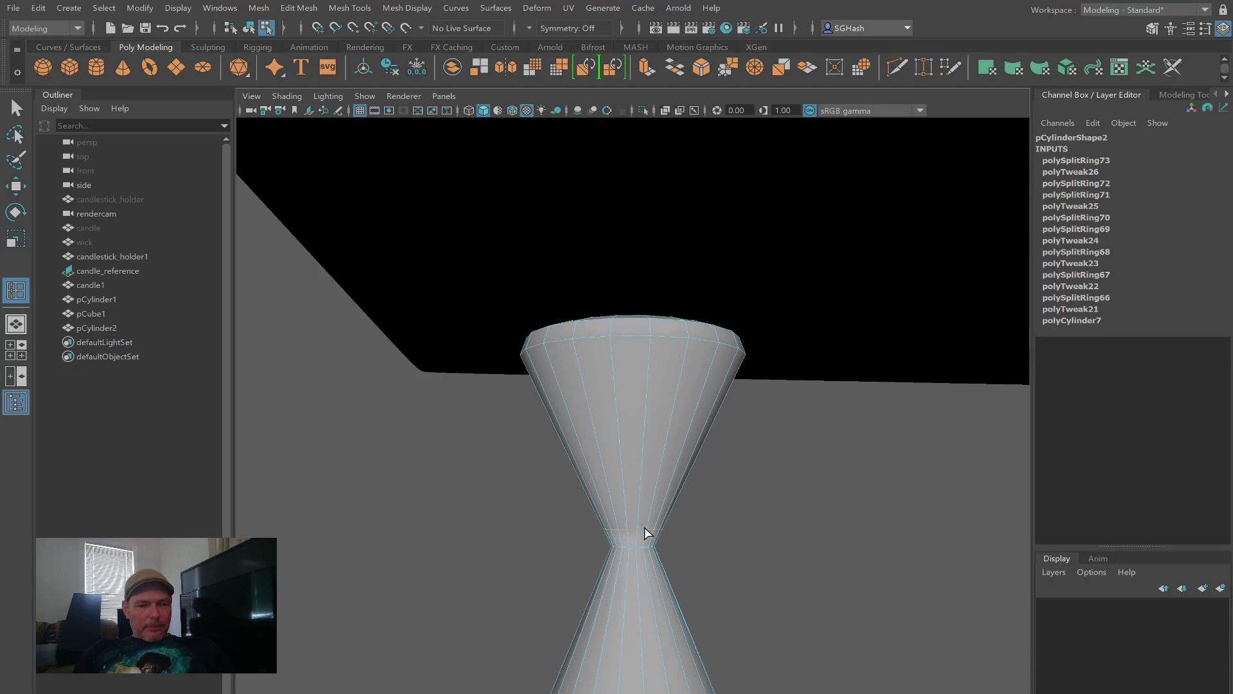
key("r")
double_click(653, 536)
left_click_drag(633, 528, 648, 532)
Step: Insert supporting edge loops at the lower and upper edges of the foot's rim, then turn on smooth mesh preview
right_click_drag(744, 544, 622, 611, "alt")
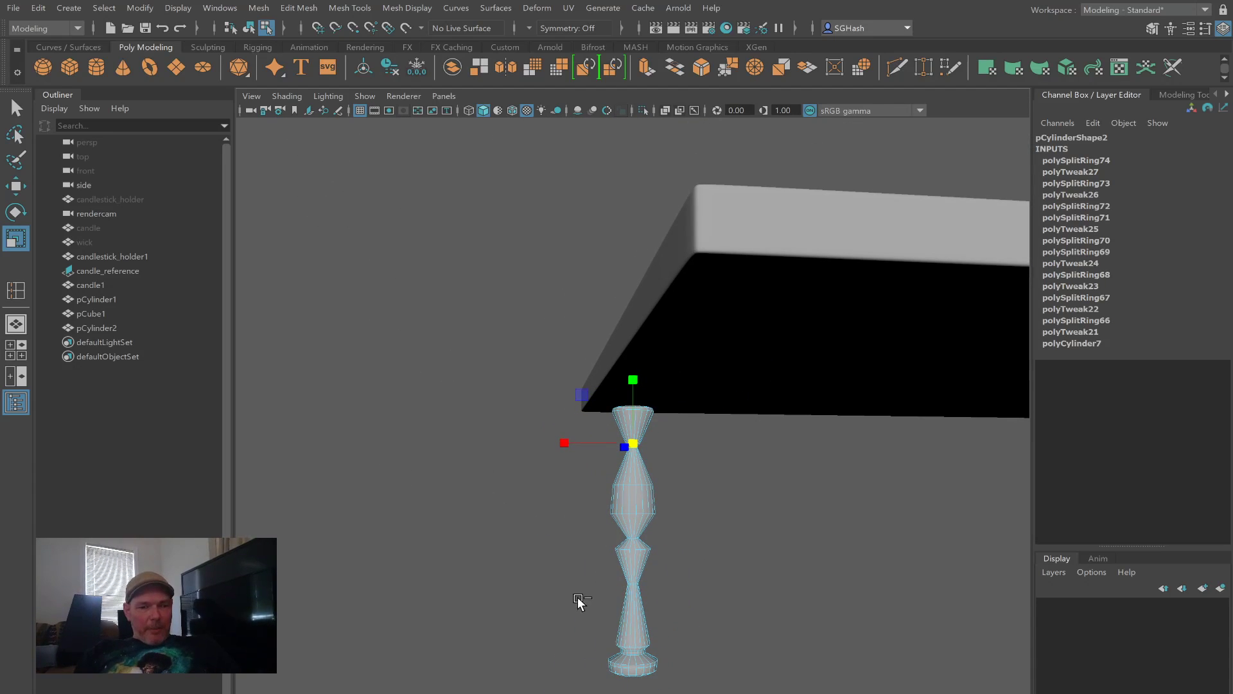
left_click_drag(578, 605, 677, 691, "ctrl+alt")
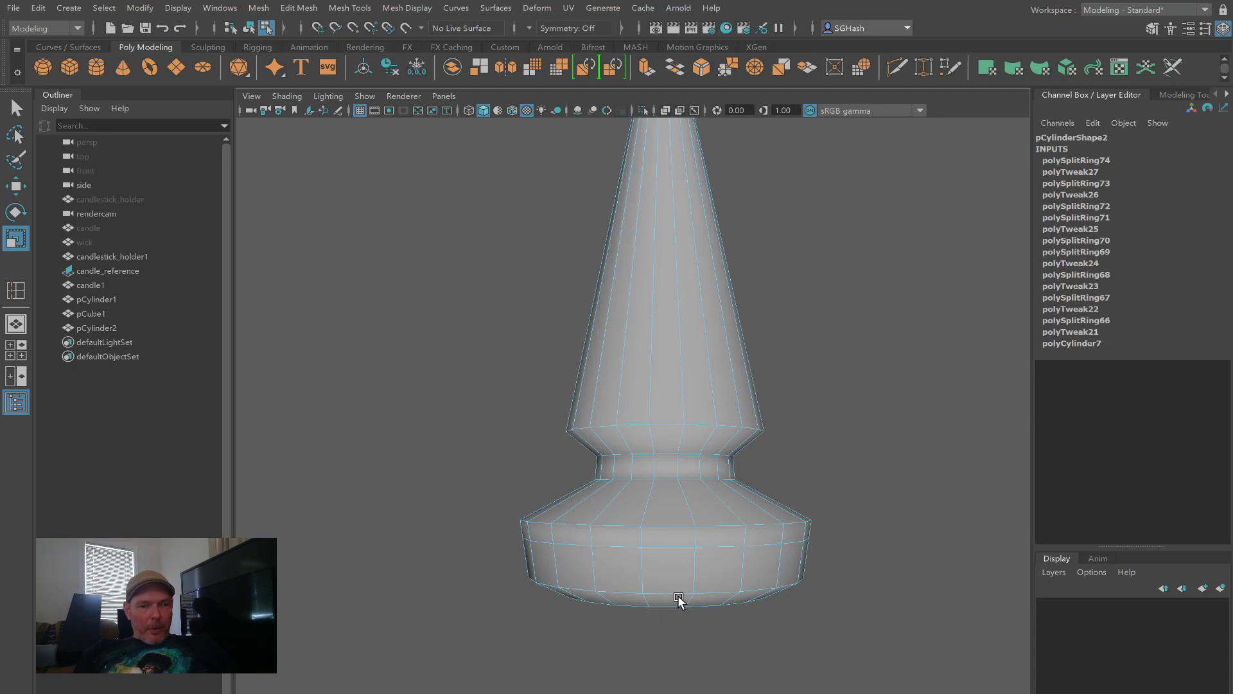
left_click_drag(664, 596, 657, 595, "alt")
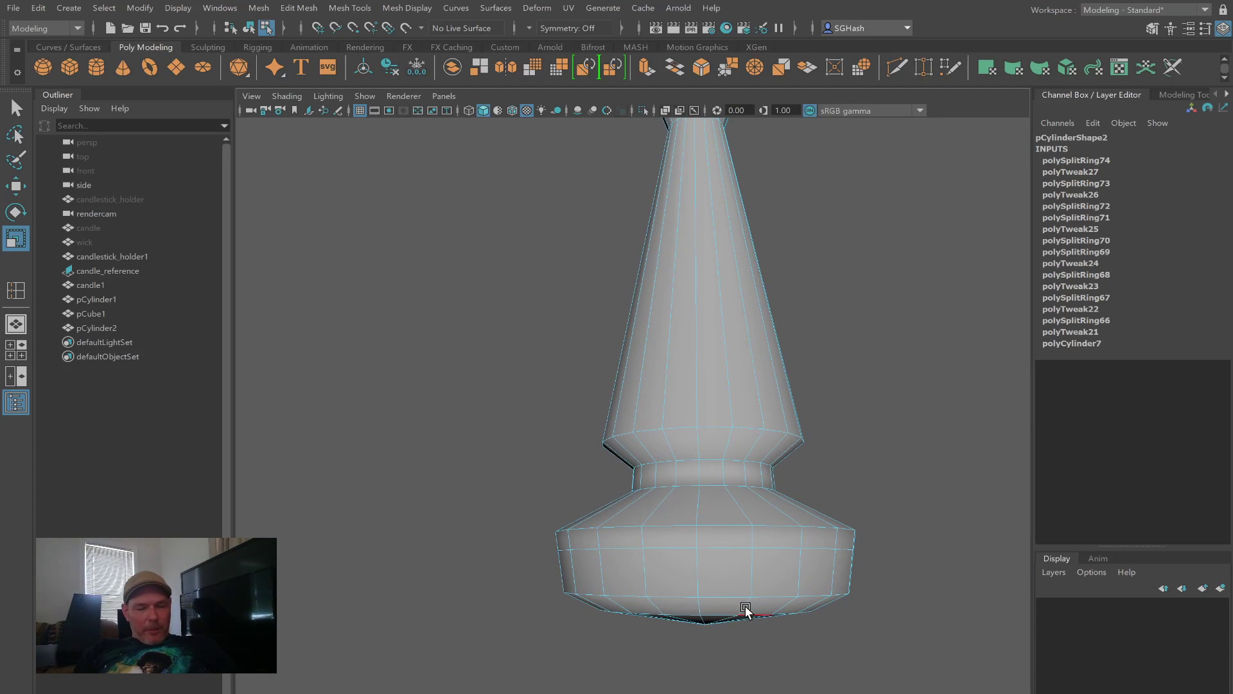
key("y")
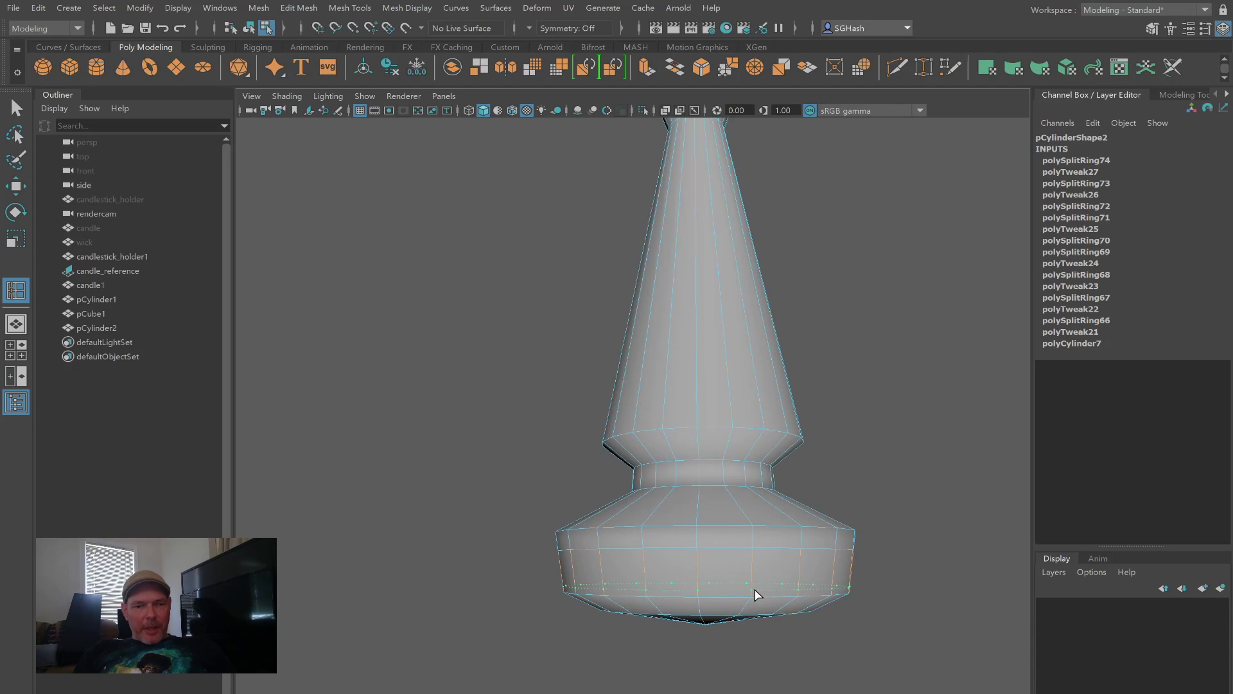
left_click(751, 591)
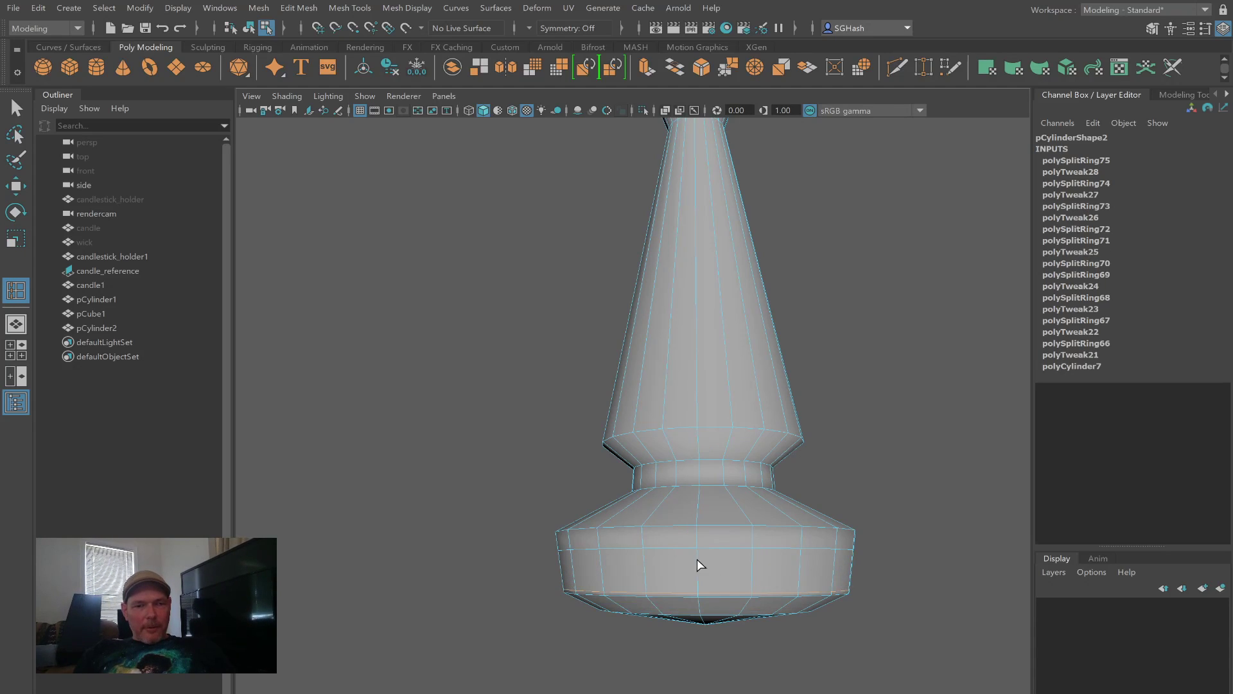
left_click(750, 531)
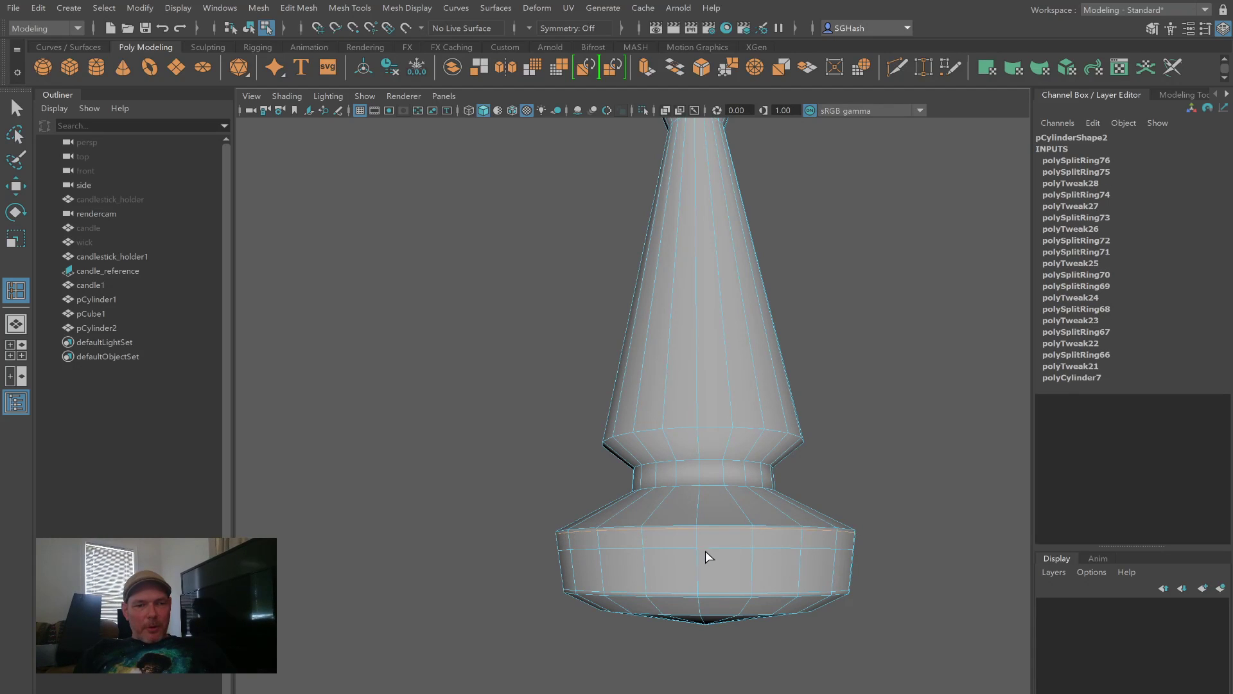
key("3")
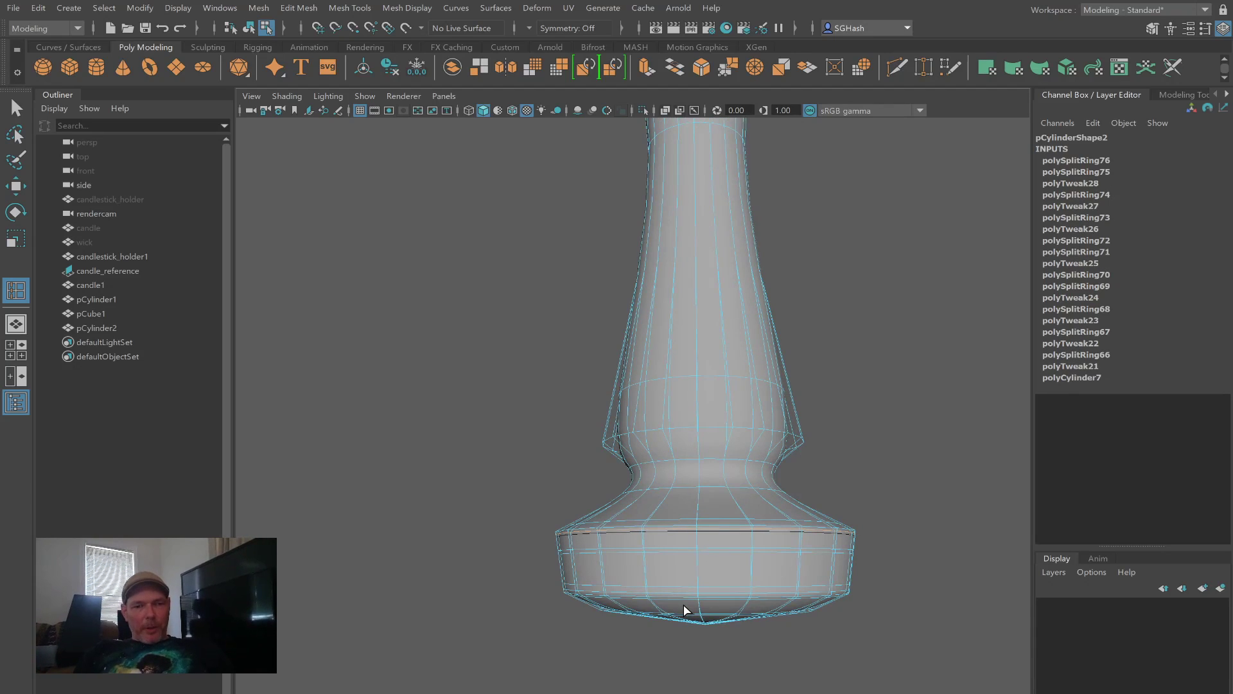
Step: Exit edge loop insertion, clear the edge selection and select the whole leg in object mode
left_click_drag(683, 603, 728, 586, "alt")
left_click_drag(762, 584, 763, 589, "alt")
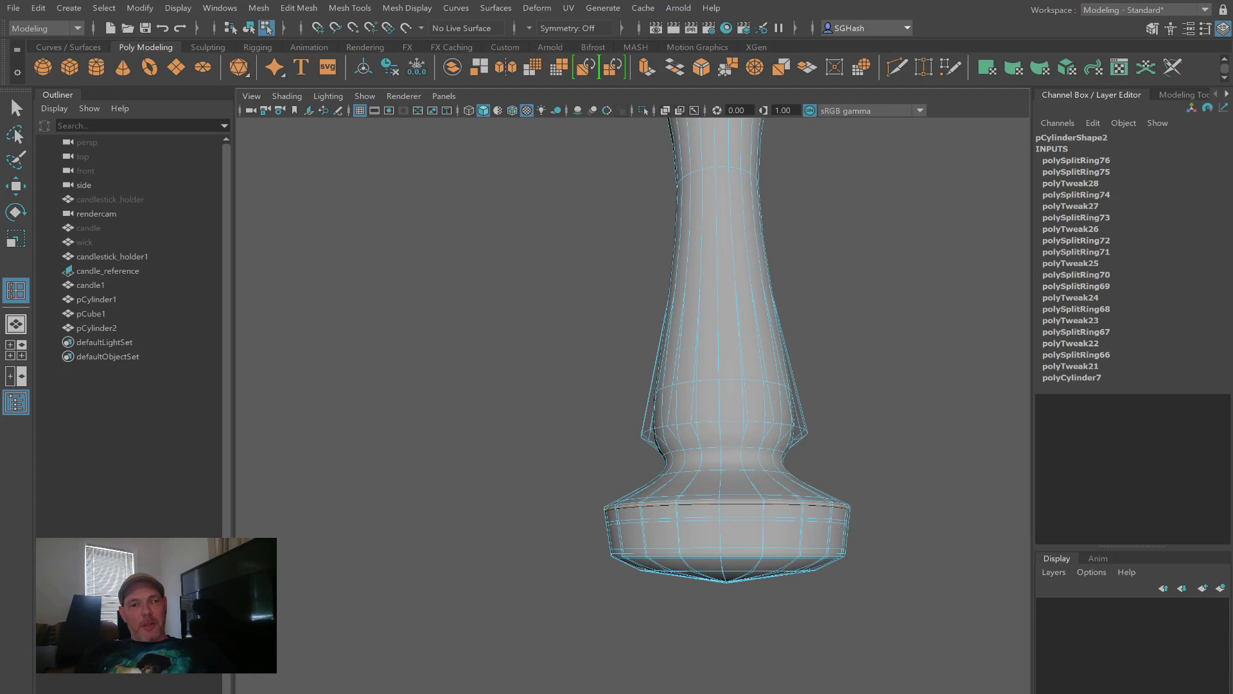
key("q")
left_click(739, 596)
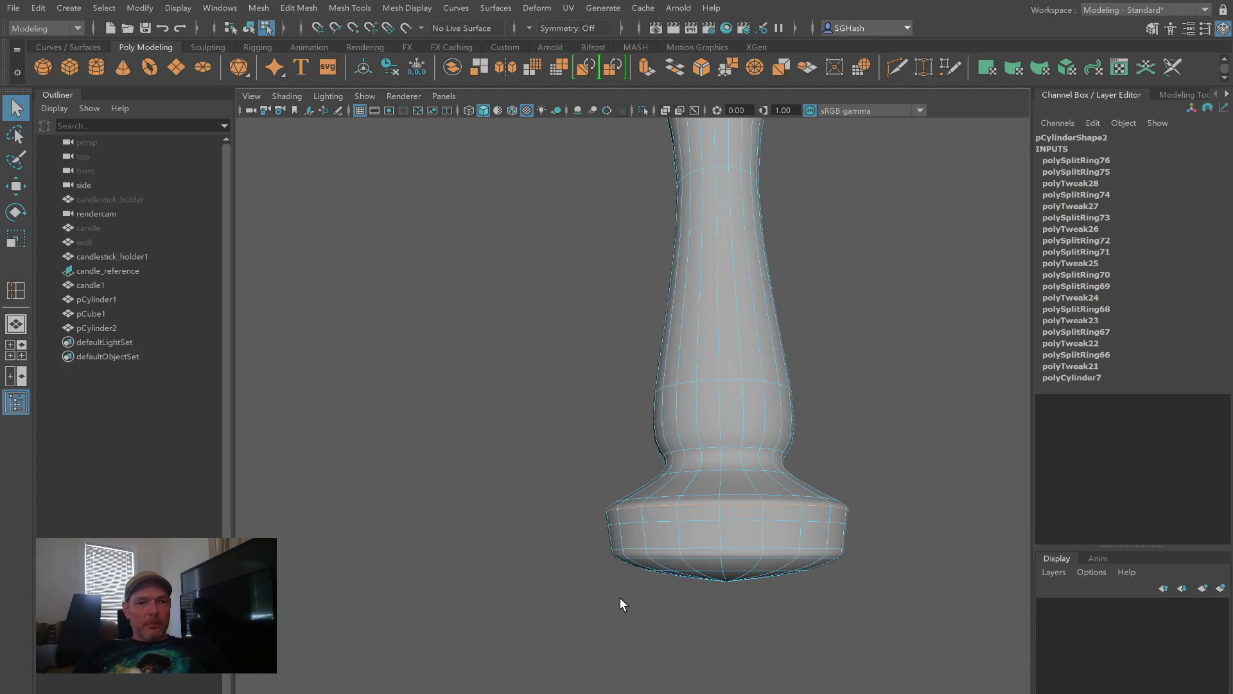
left_click(733, 372)
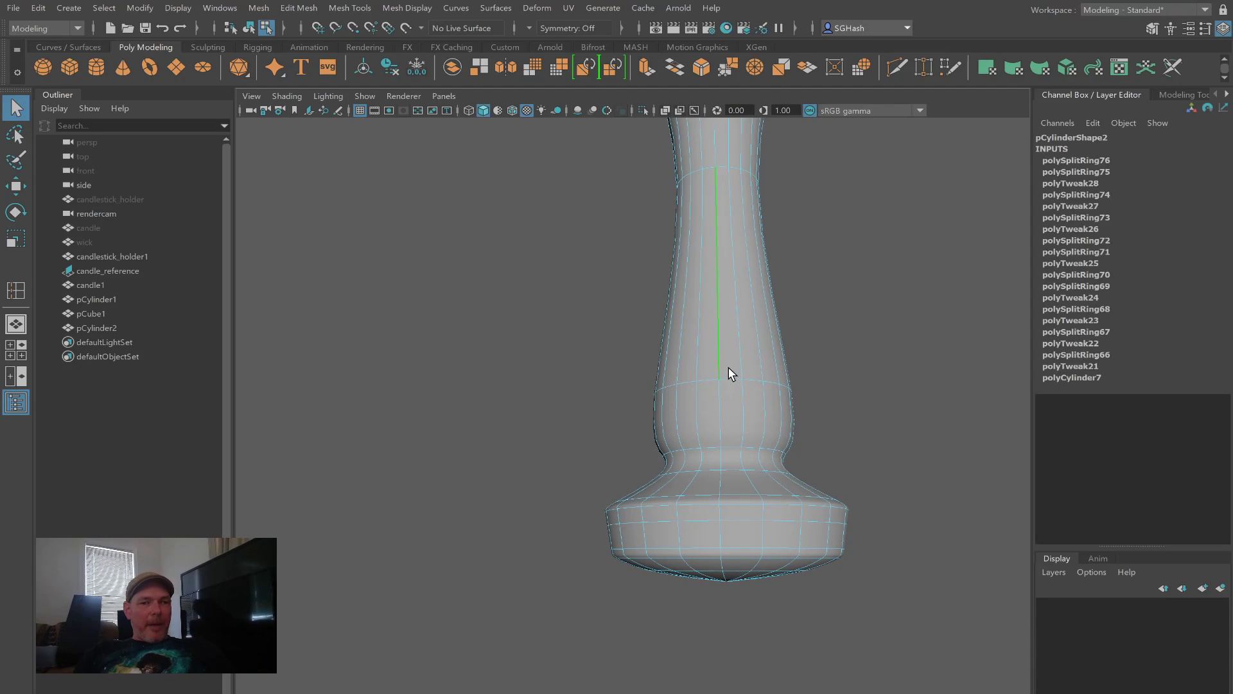
left_click(514, 428)
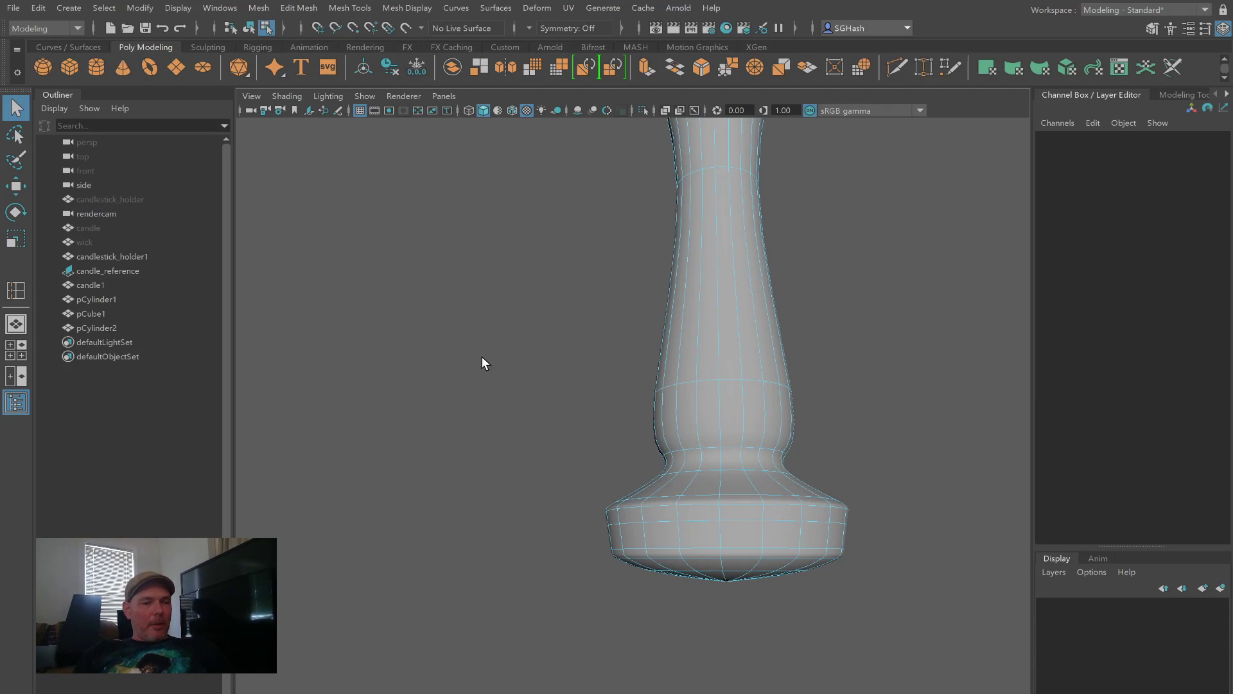
left_click(645, 428)
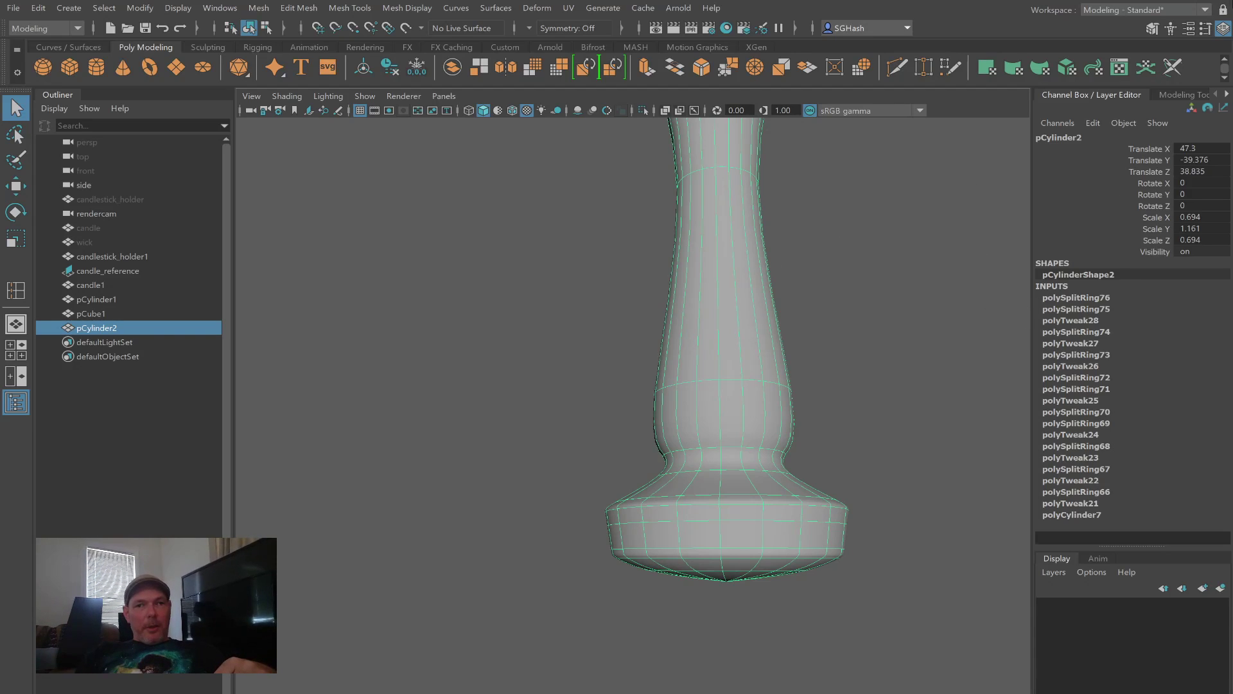
Step: Switch the Channel Box display off and back on twice, ending with the Channel Box shown
left_click(1224, 28)
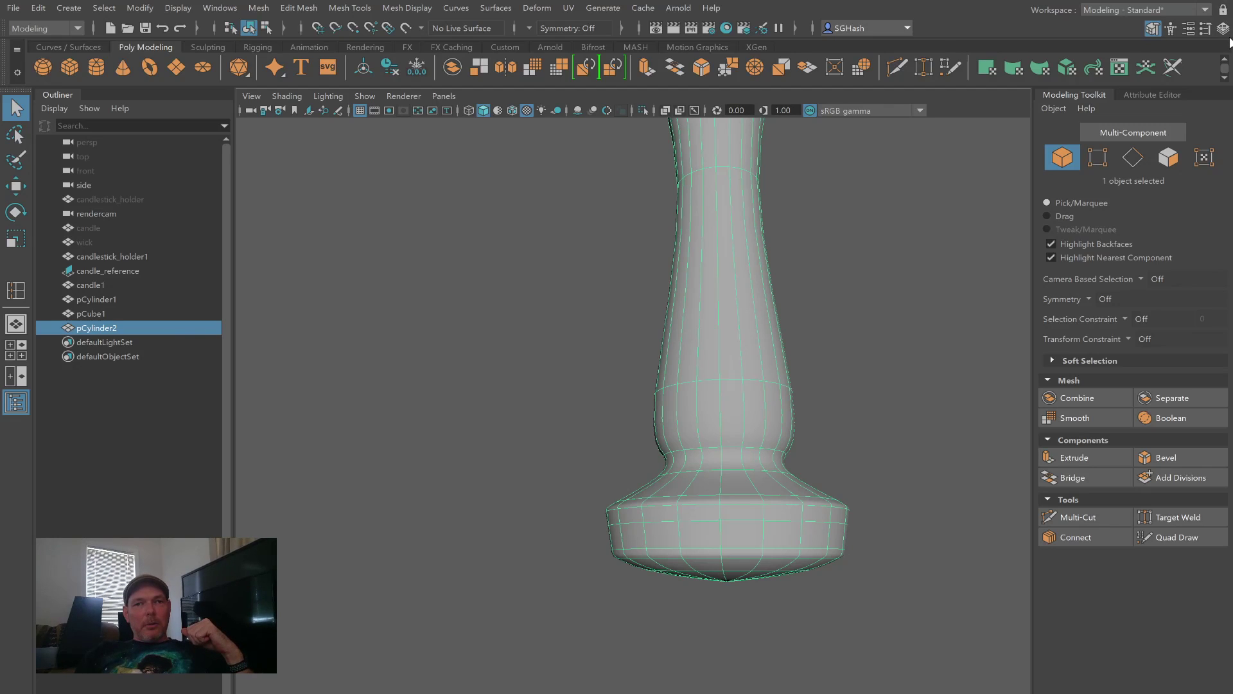
left_click(1224, 28)
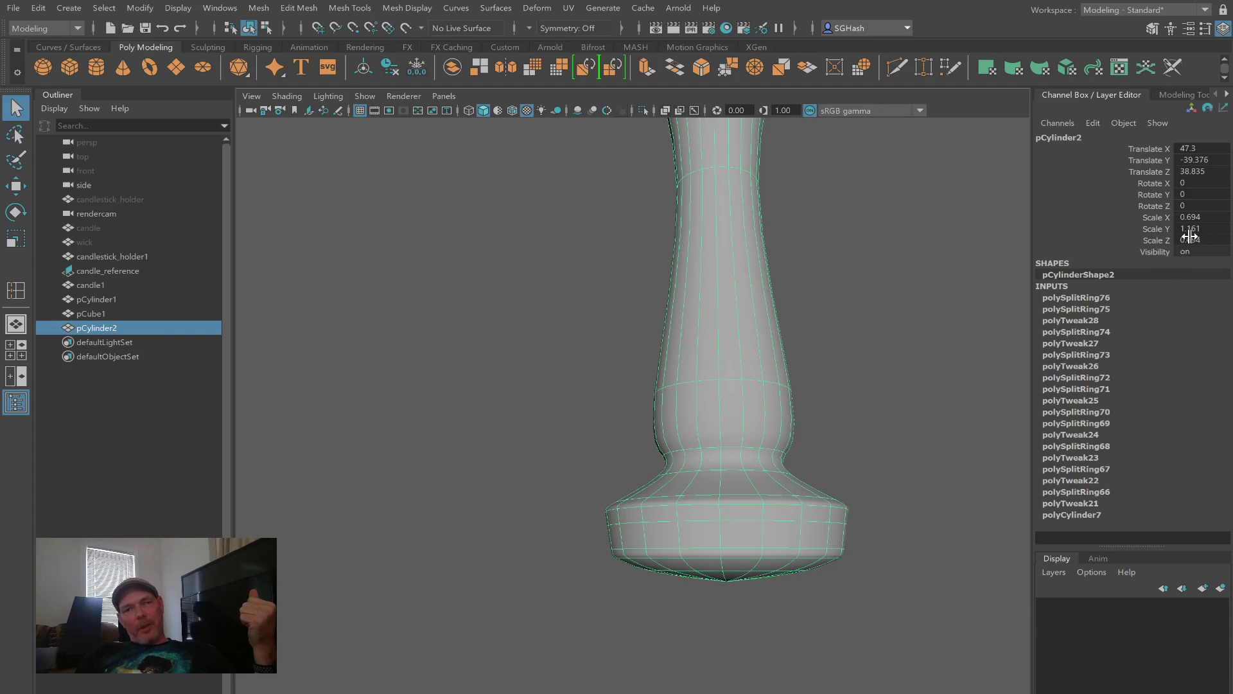
left_click(1223, 29)
left_click(1224, 28)
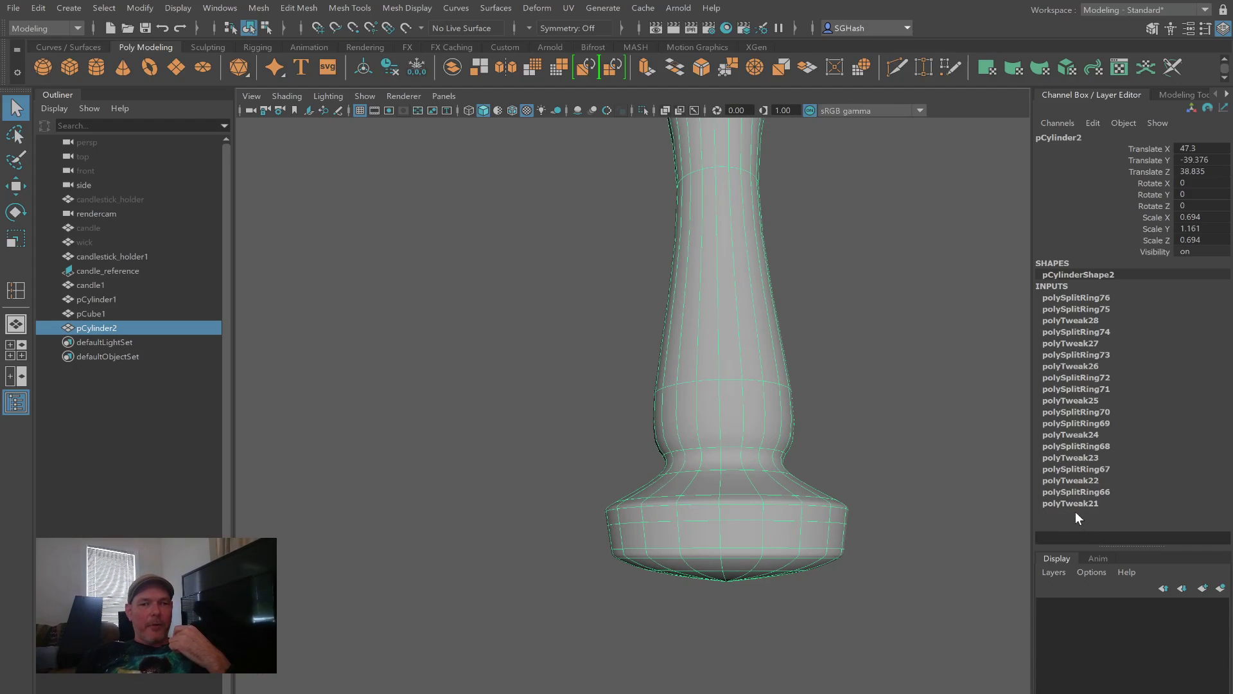
Step: Expand the leg's original cylinder creation settings and set Subdivisions Axis to 4 to try a coarser base shape
left_click(1075, 513)
left_click_drag(1228, 451, 1229, 517)
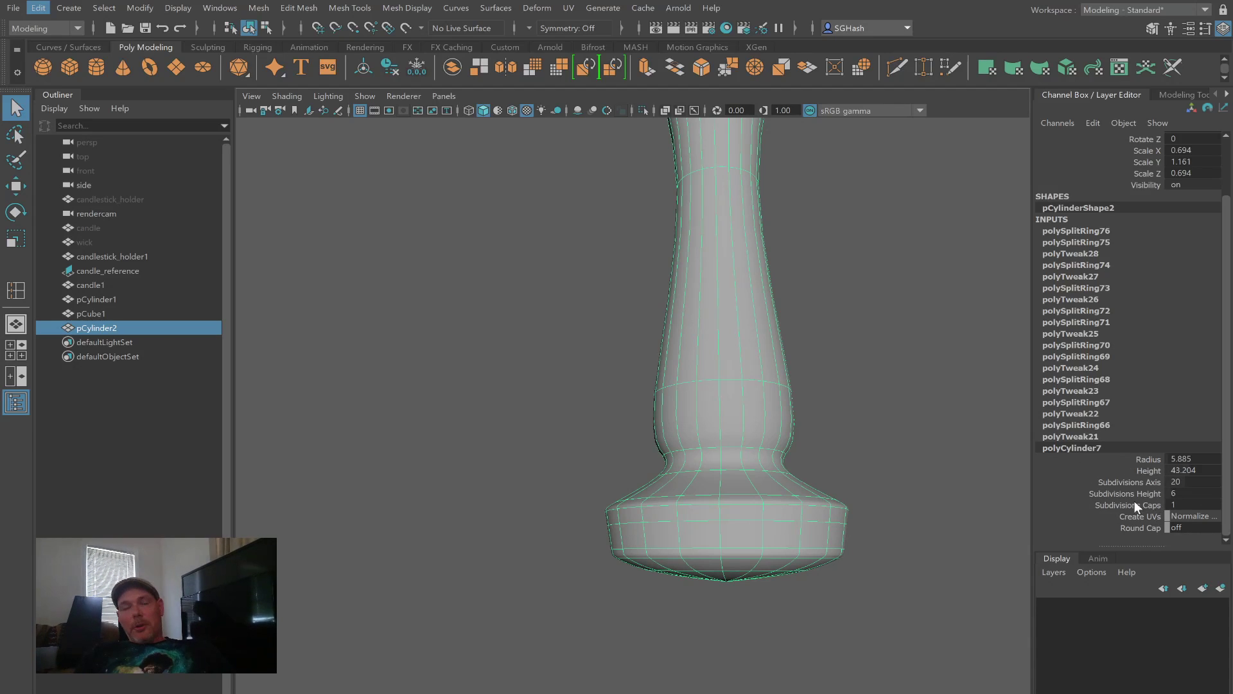
double_click(1187, 482)
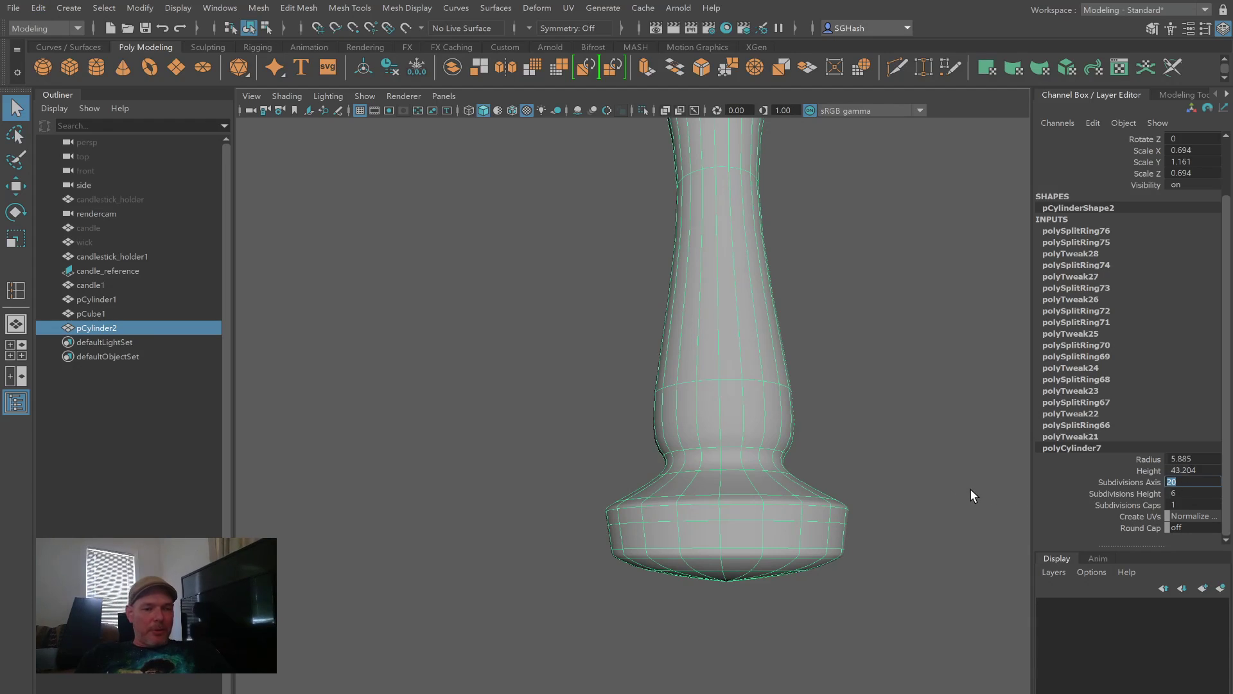
scroll(850, 482, "down", 5)
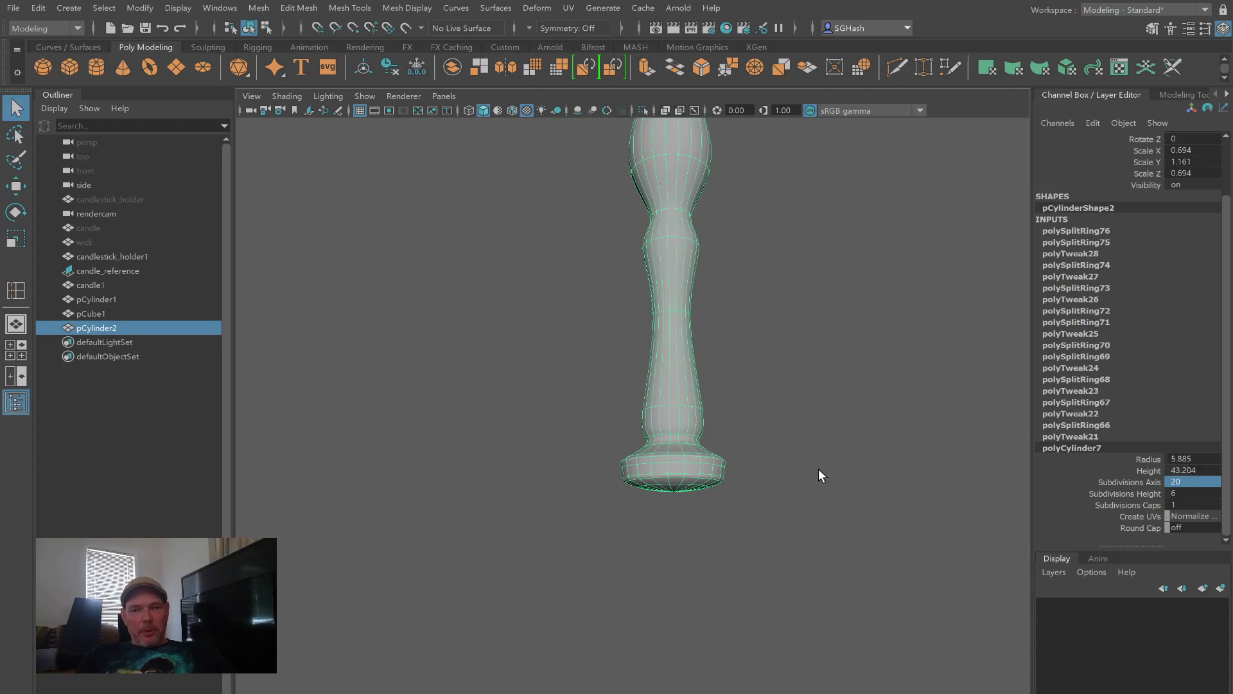
double_click(1181, 483)
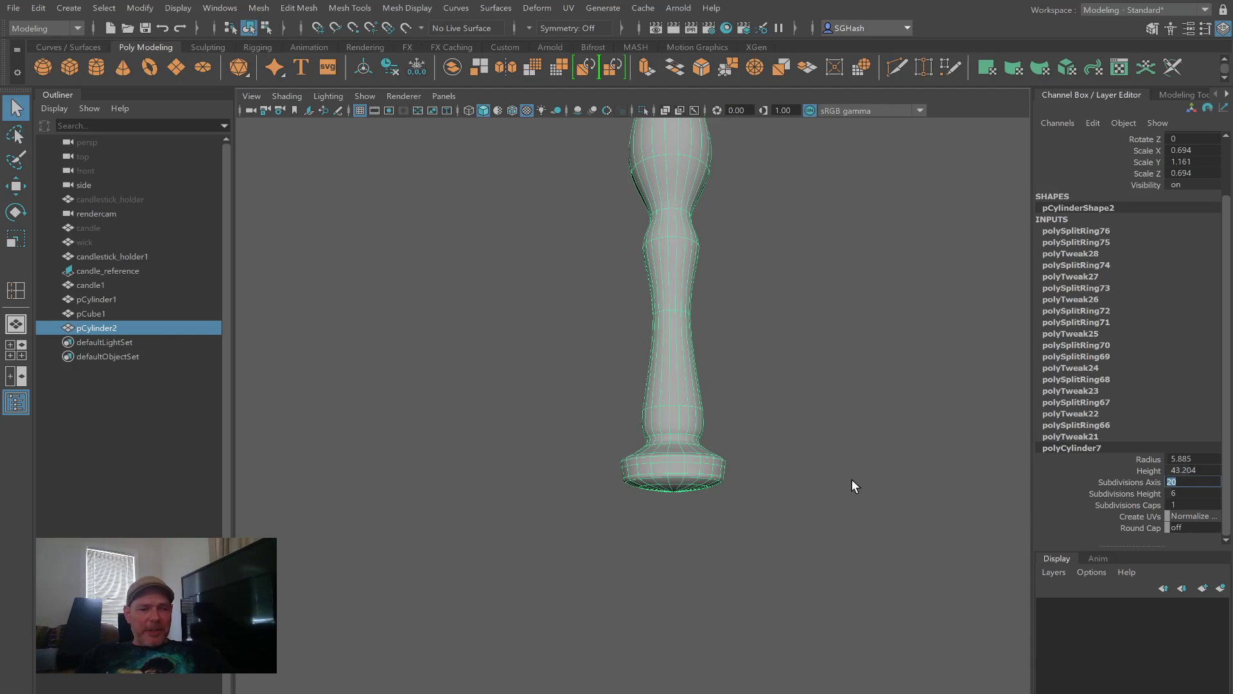
type("4")
key("Return")
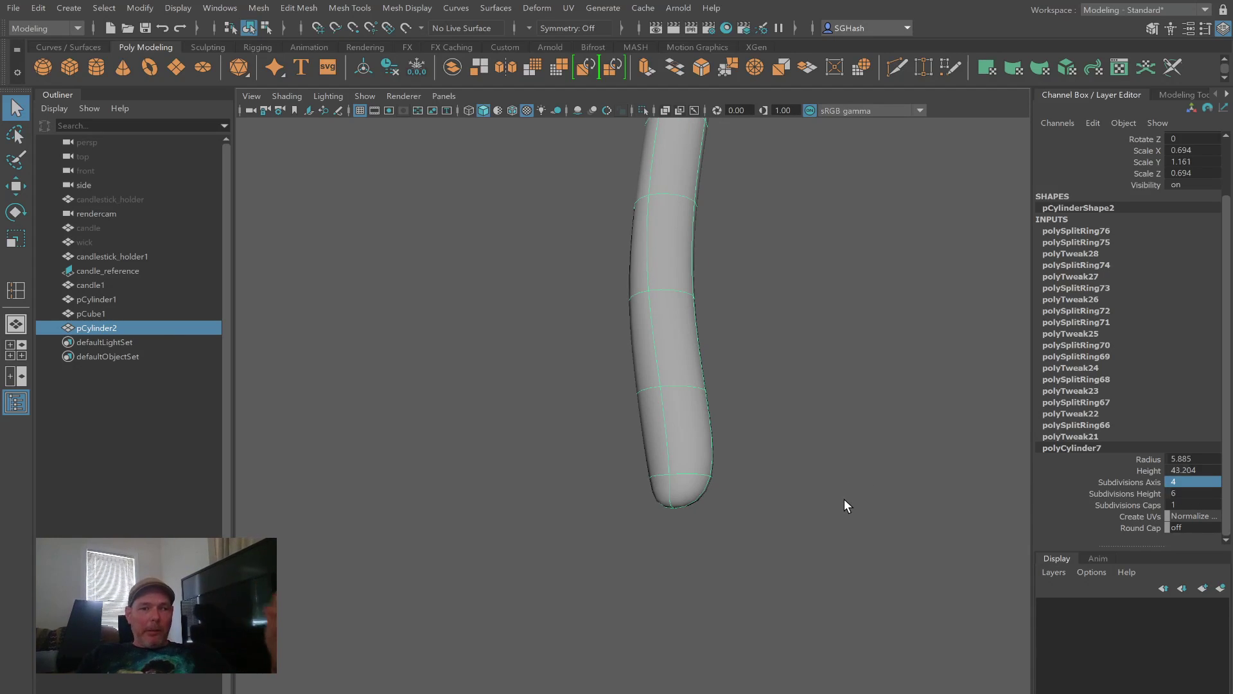
right_click_drag(810, 493, 630, 462, "alt")
mouse_move(631, 462)
left_mouse_down("alt")
mouse_move(614, 453)
mouse_move(650, 465)
left_mouse_up("alt")
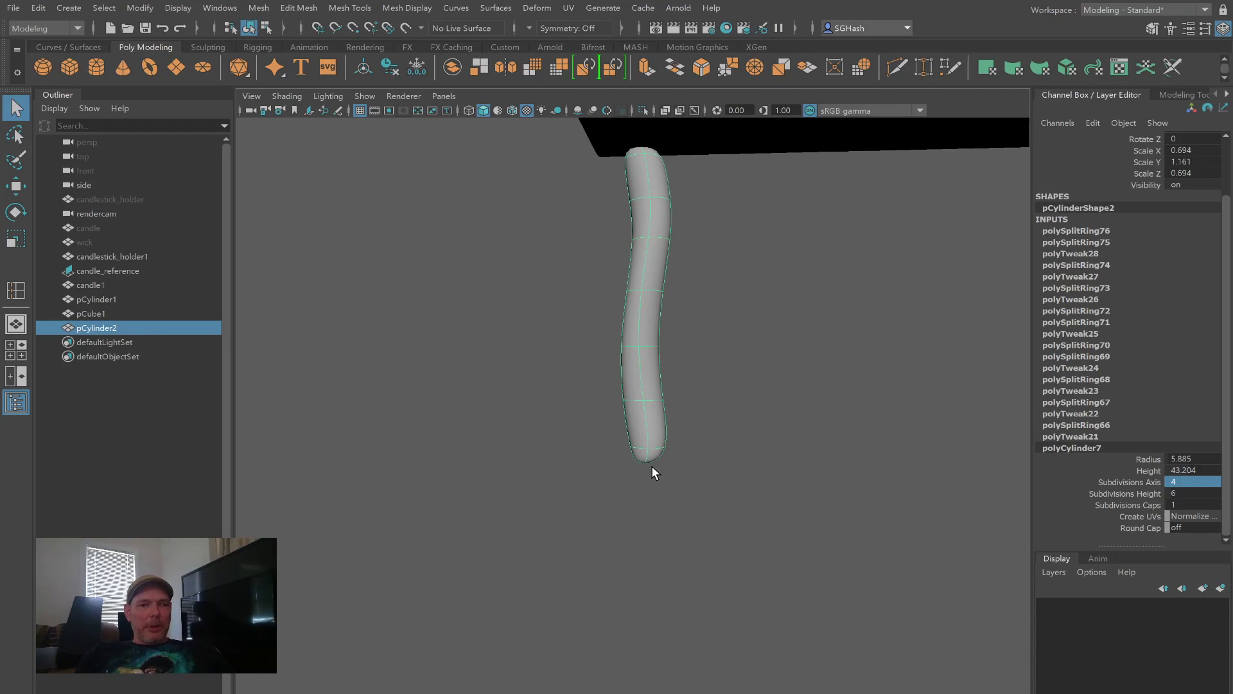
Step: Undo the axis subdivision change, reselect the leg and delete its construction history
key("ctrl+z")
left_click(688, 462)
left_click(636, 406)
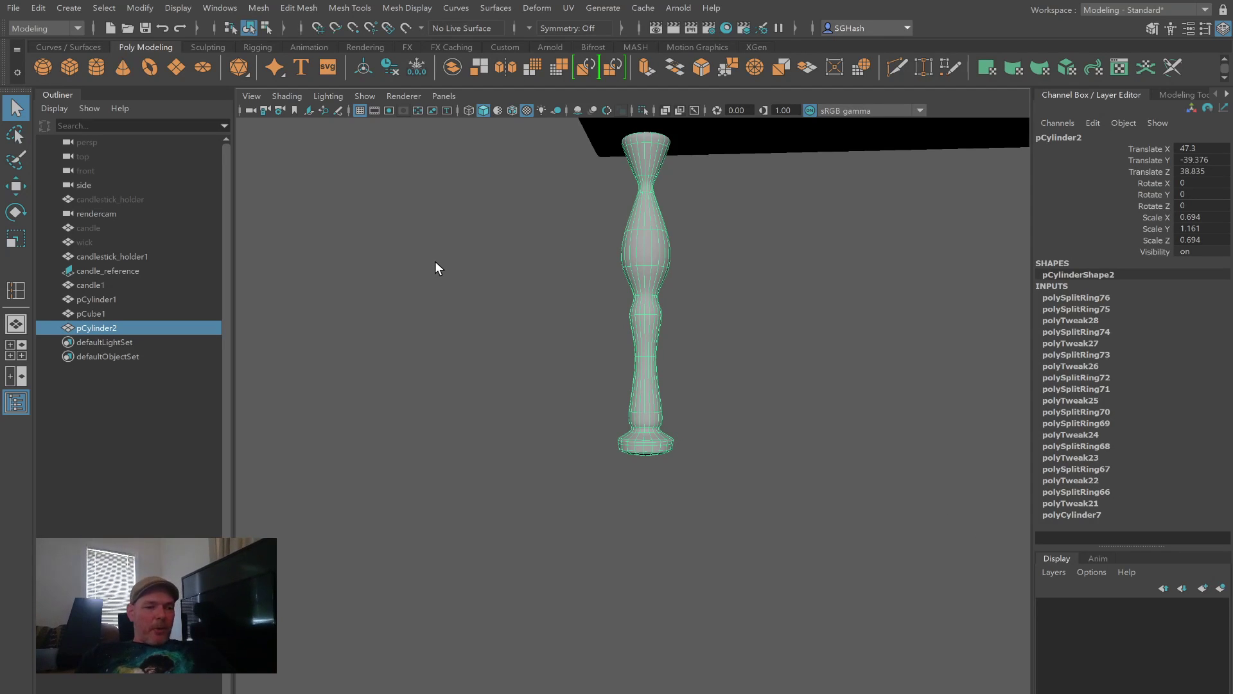
key("alt+shift+d")
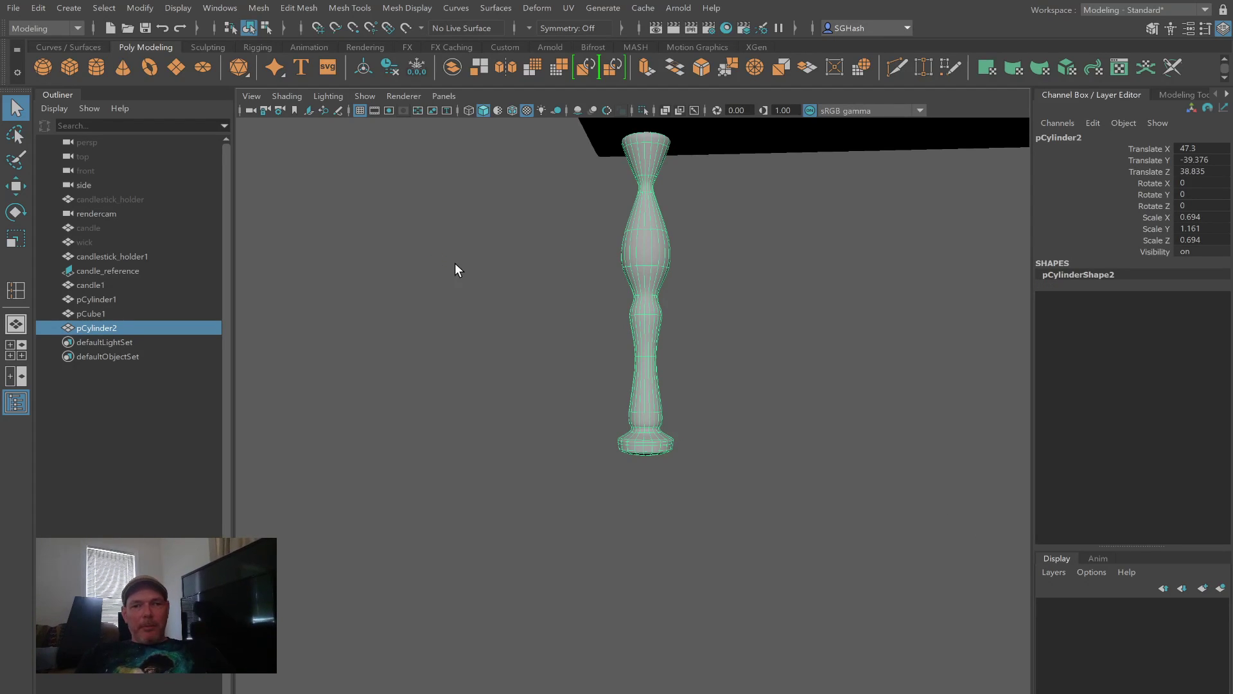
left_click_drag(763, 405, 771, 381, "alt")
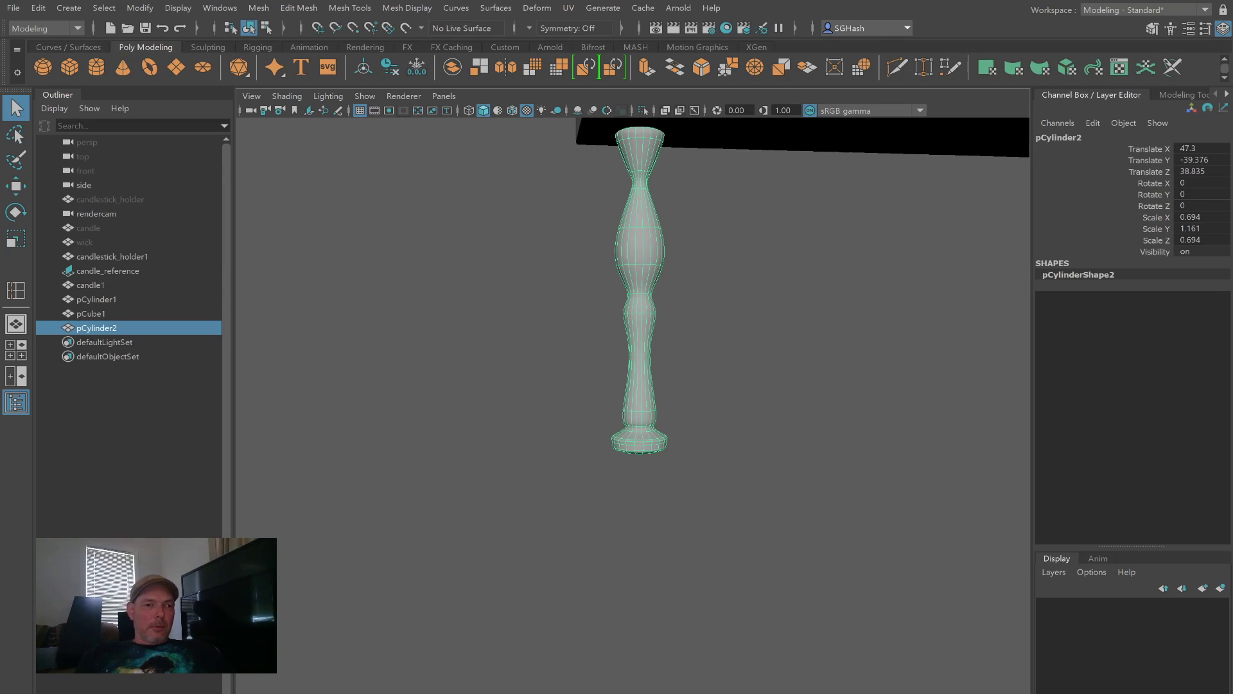
Step: Create a new polygon sphere at the tabletop
left_click(42, 67)
left_click_drag(736, 403, 500, 302, "alt")
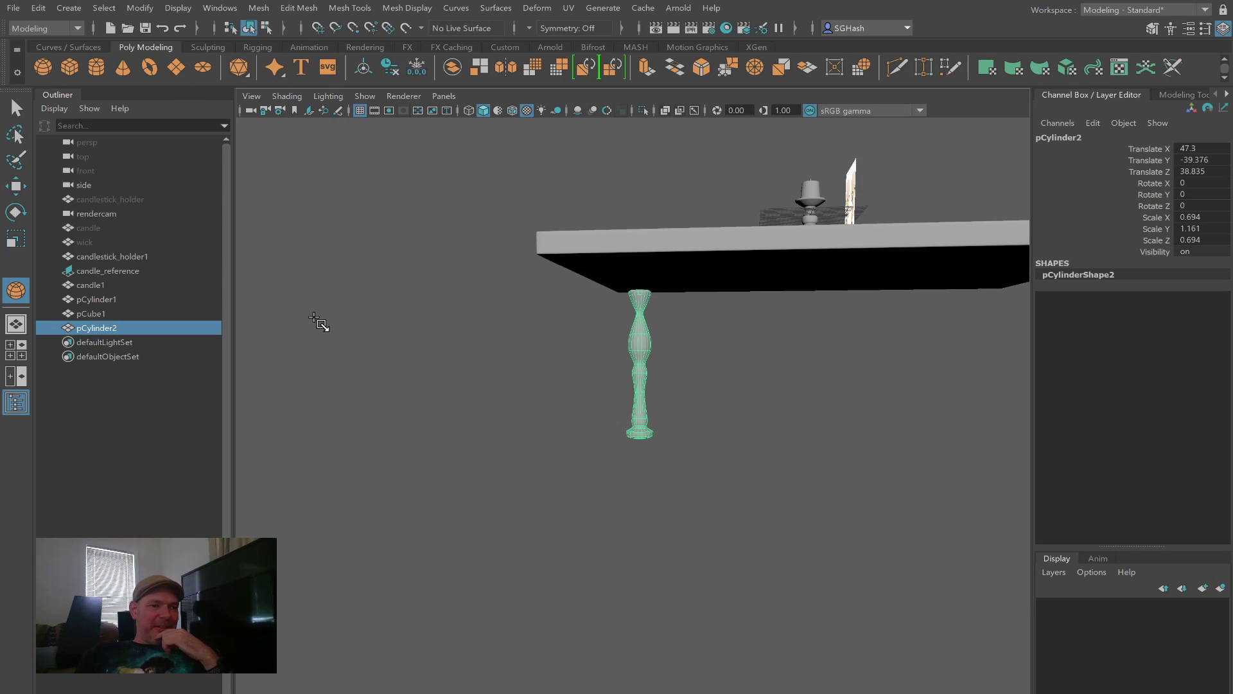
left_click_drag(492, 253, 543, 279, "alt")
left_click(595, 312)
left_click_drag(578, 380, 604, 352, "alt")
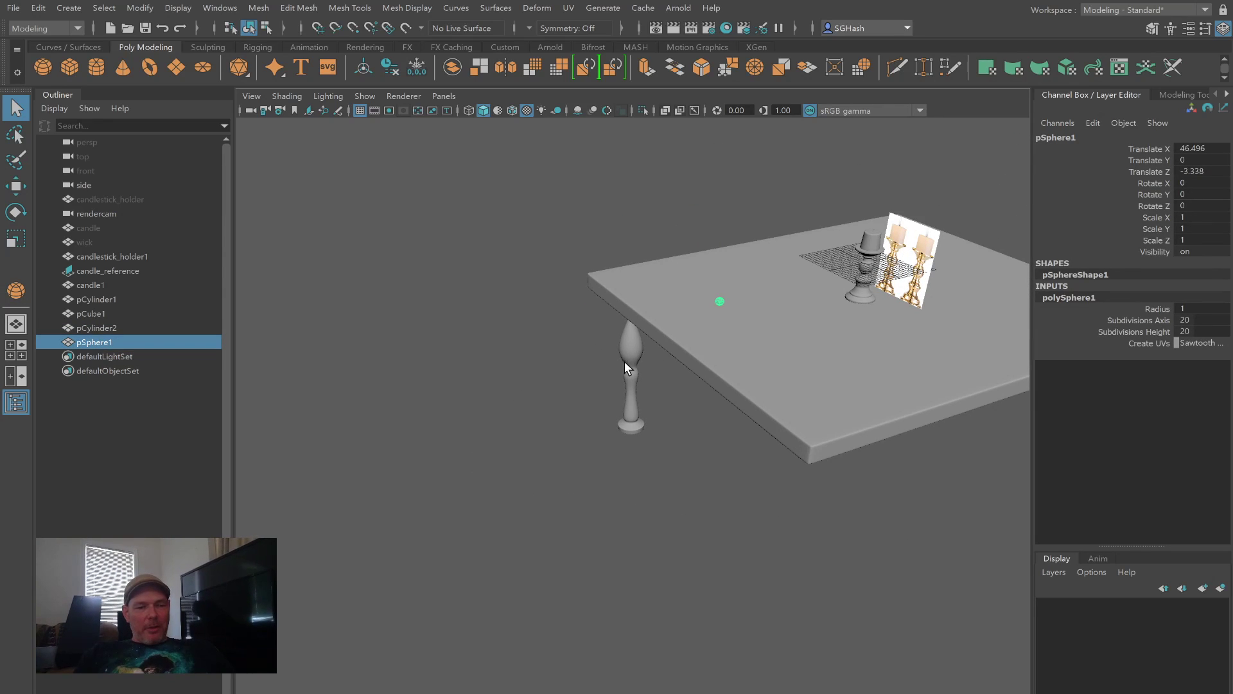
Step: Move the sphere below the tabletop beside the leg and scale it uniformly to about 15.7
key("w")
left_click_drag(719, 301, 675, 421)
key("r")
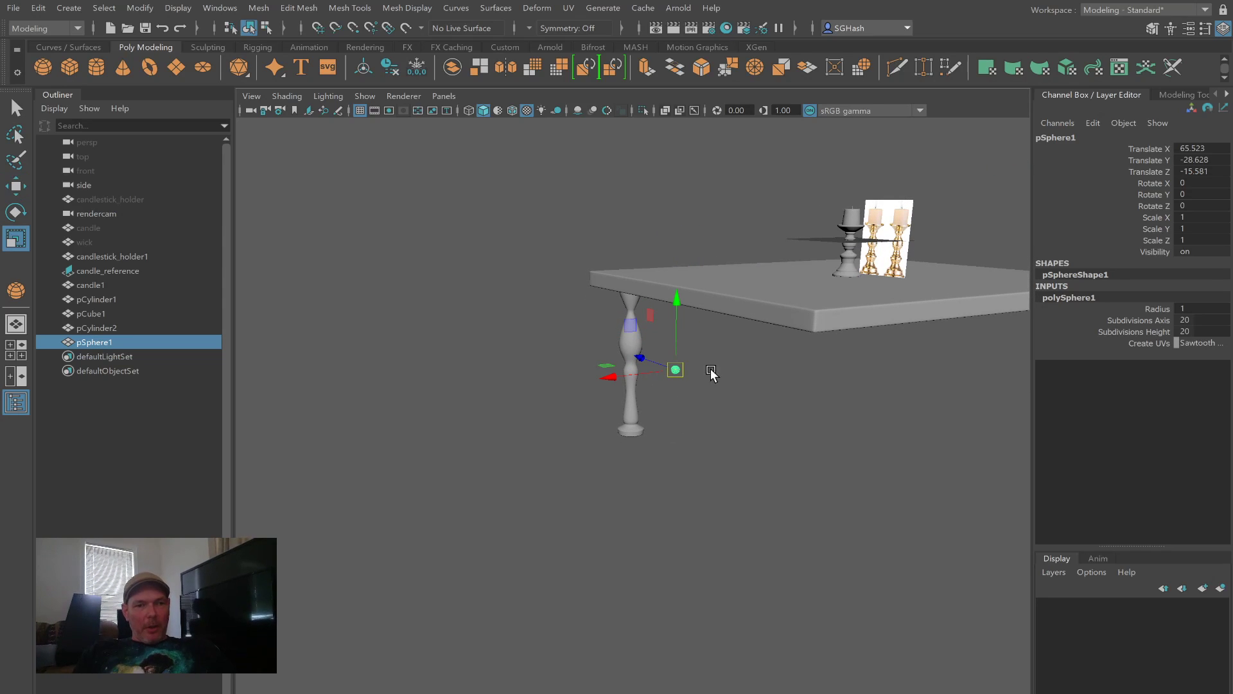
left_click_drag(676, 369, 789, 388)
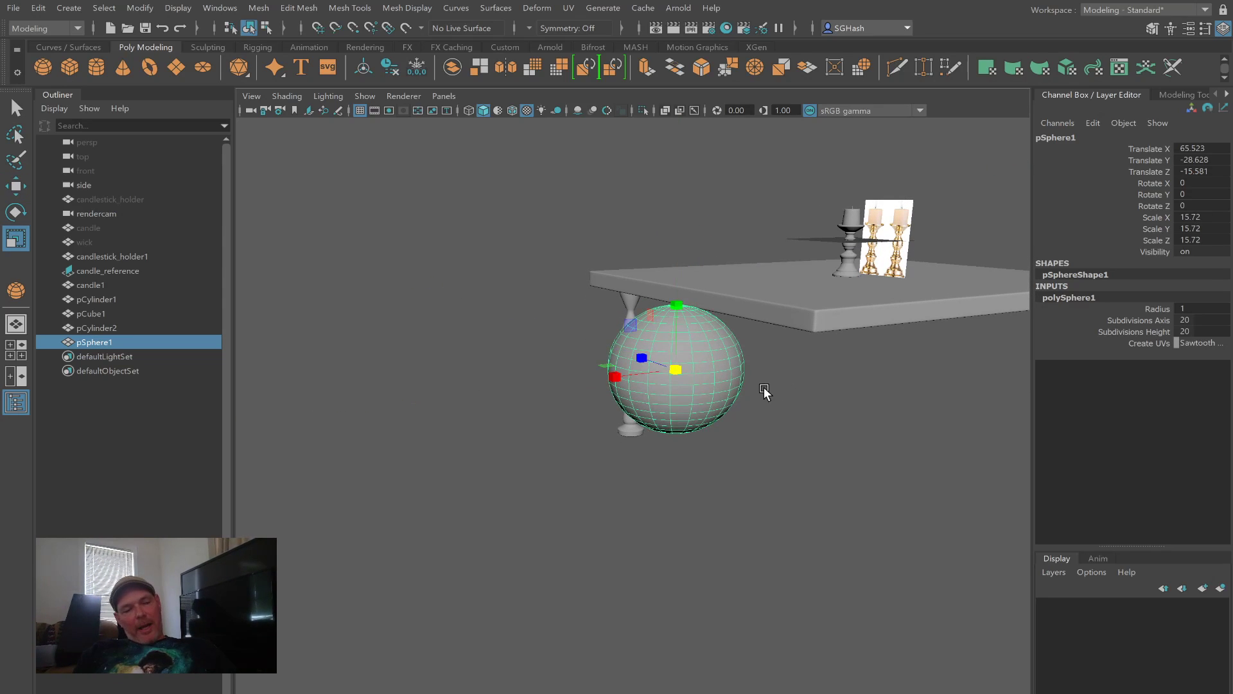
left_click_drag(565, 394, 532, 386, "alt")
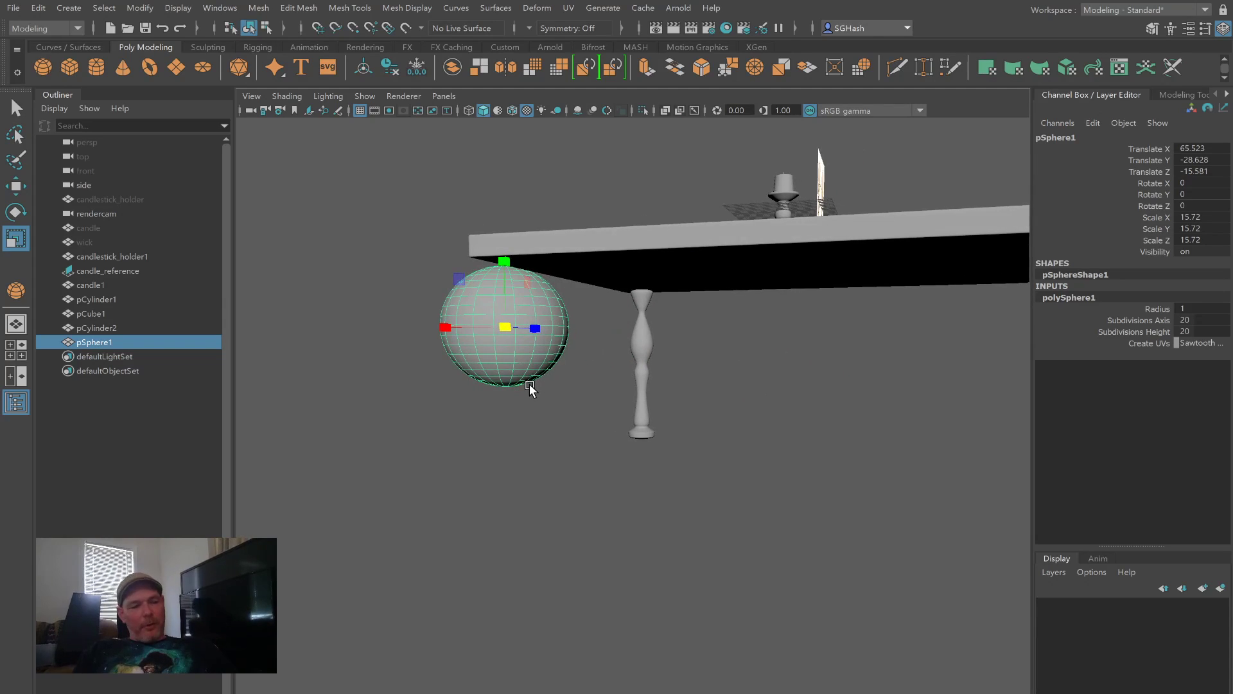
key("w")
left_click_drag(507, 315, 540, 380)
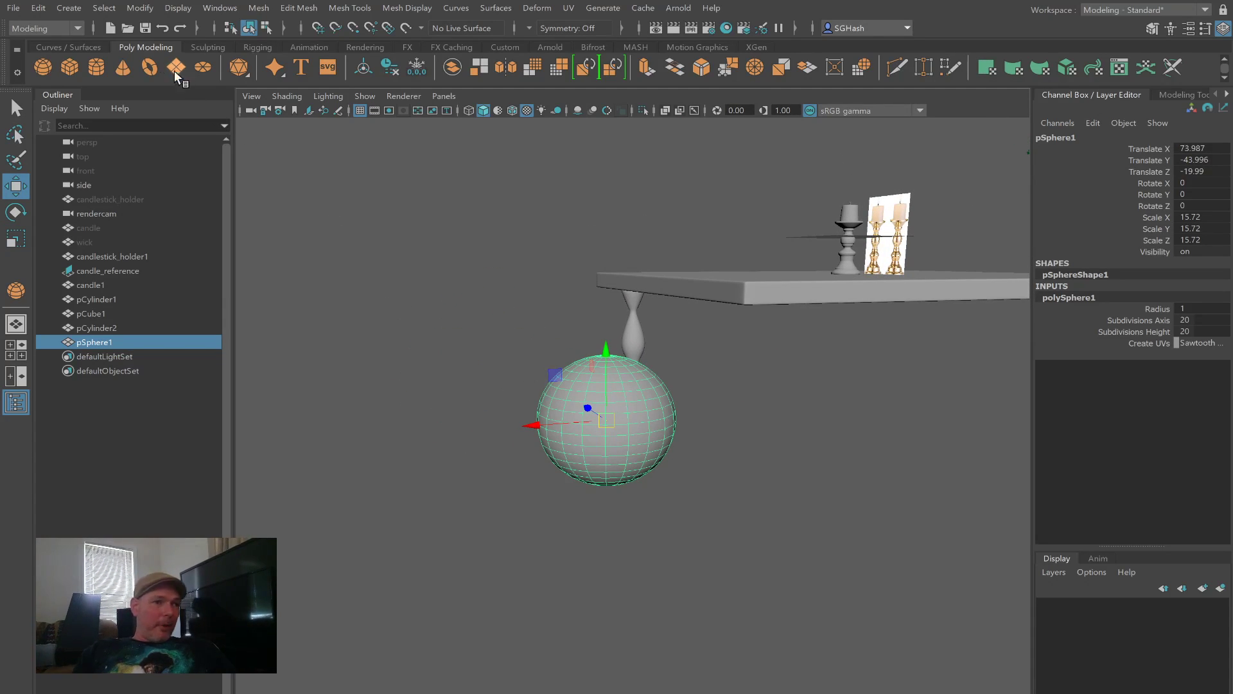
Step: Clear the selection, reselect the sphere and expand its polySphere1 creation settings
left_click(75, 12)
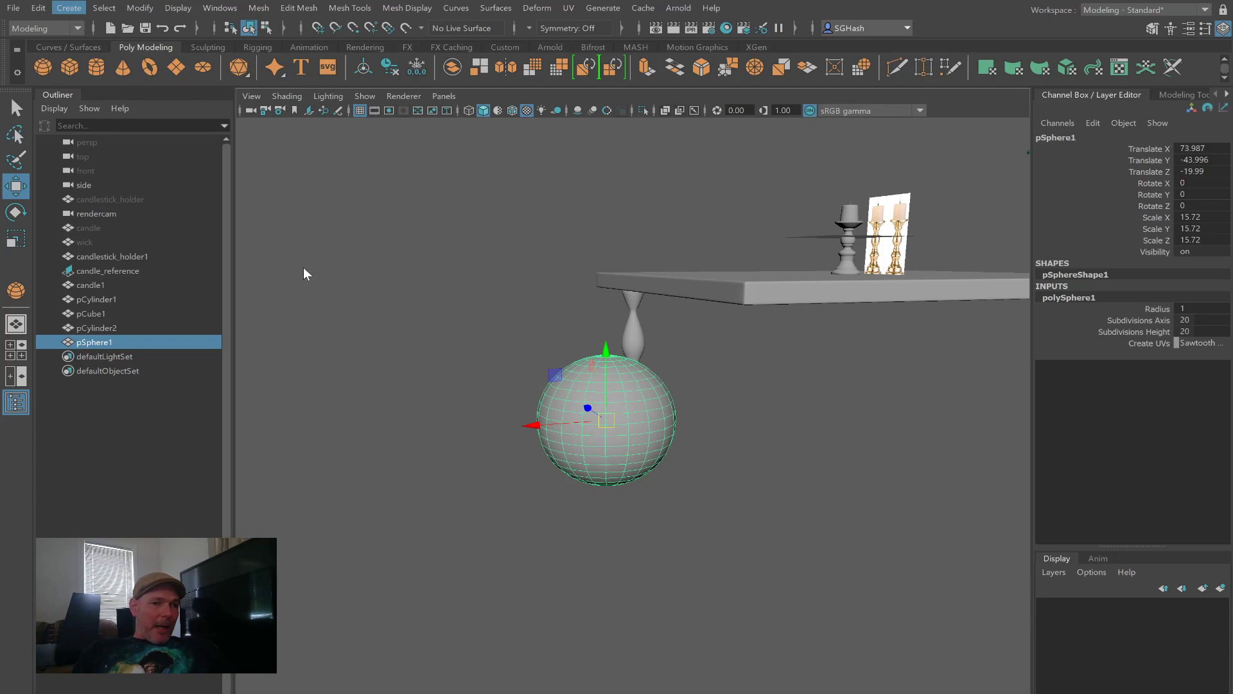
left_click(300, 43)
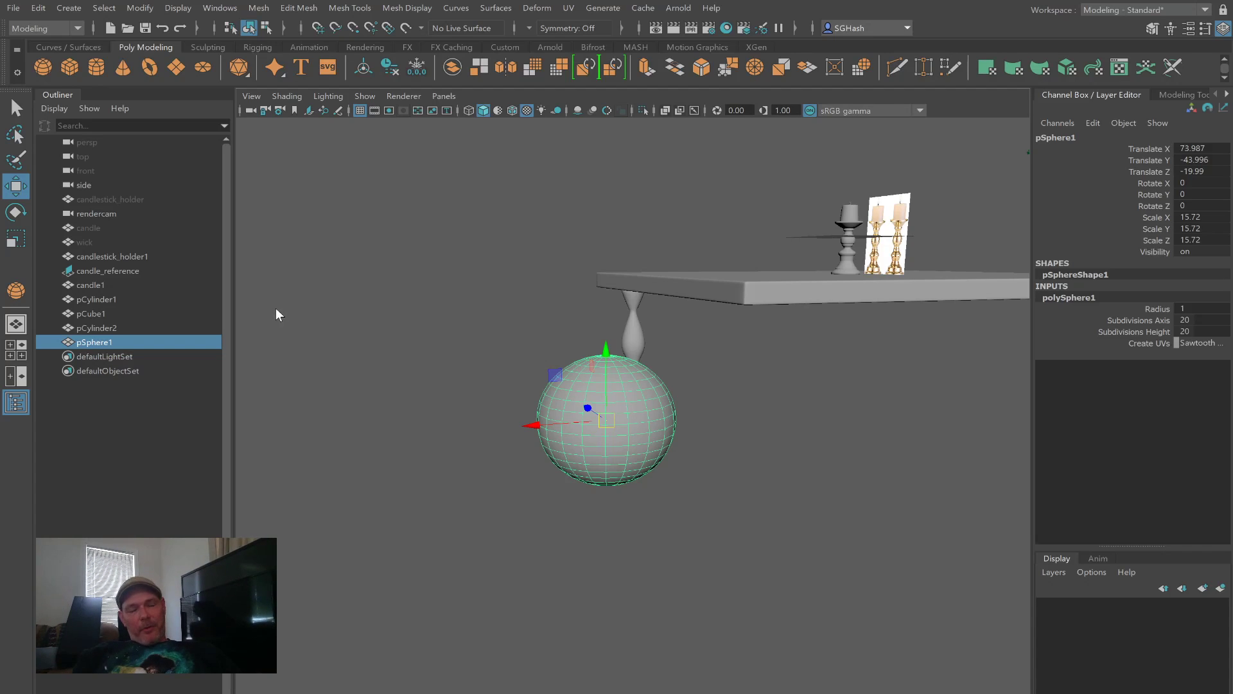
left_click(379, 455)
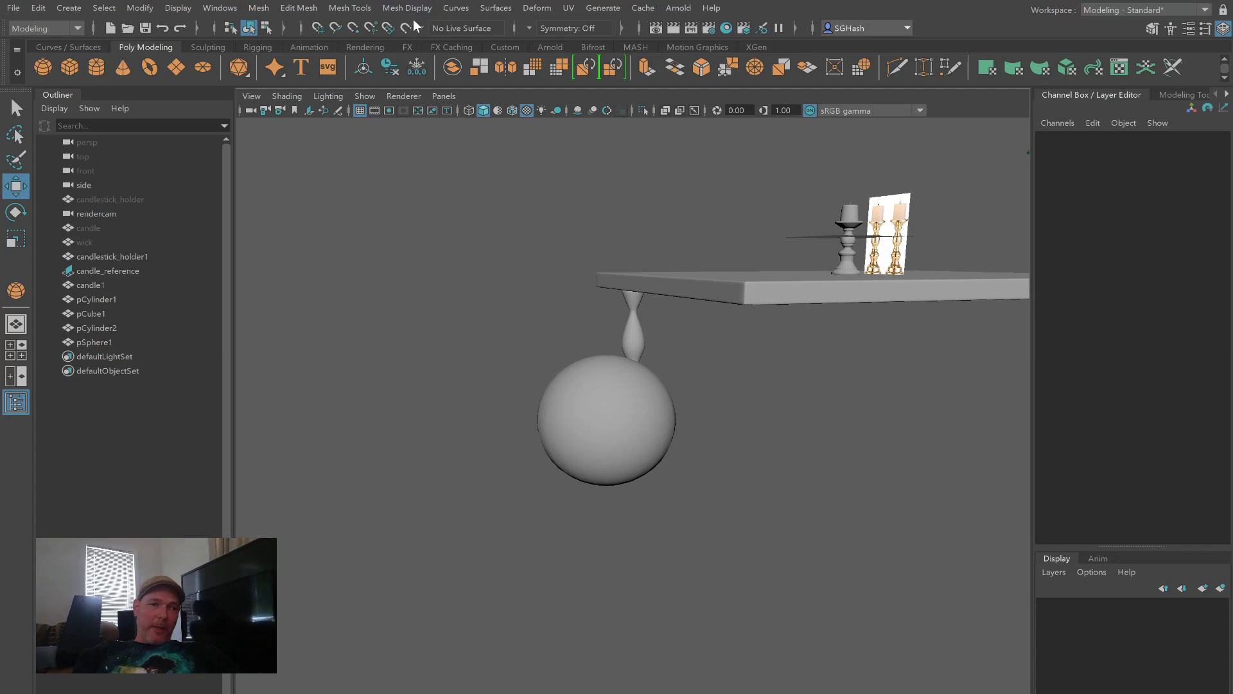
left_click(547, 453)
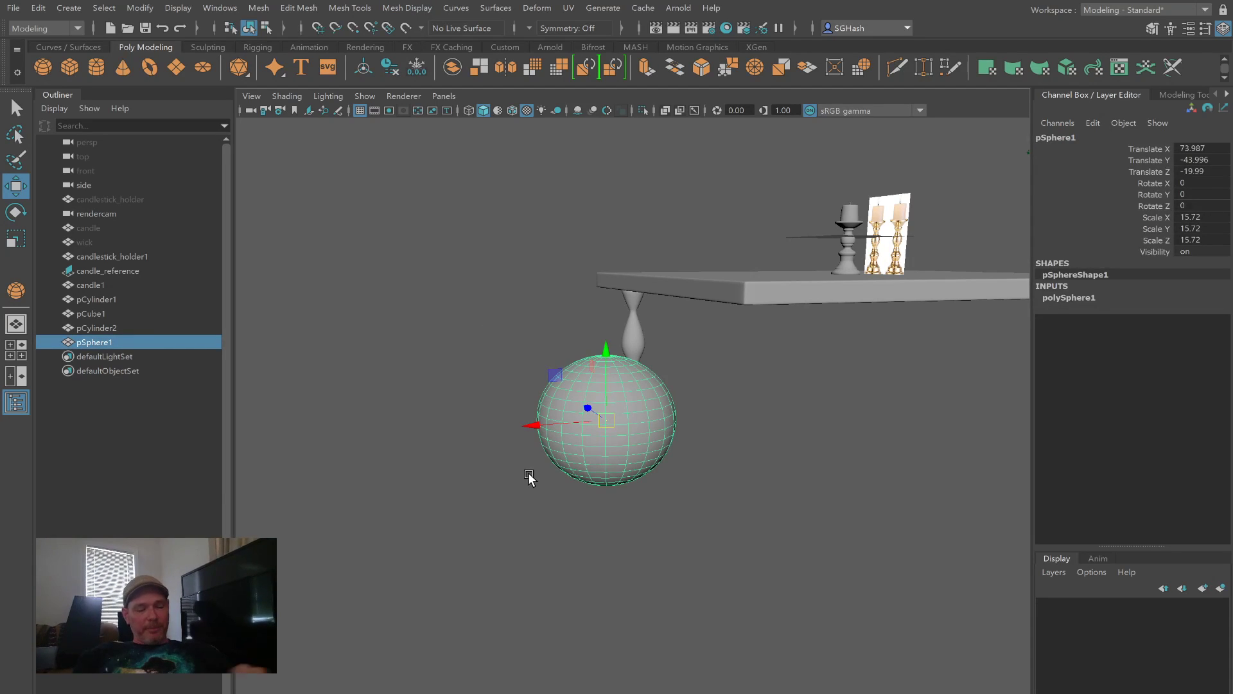
mouse_move(452, 447)
left_mouse_down("alt")
mouse_move(510, 440)
mouse_move(465, 443)
left_mouse_up("alt")
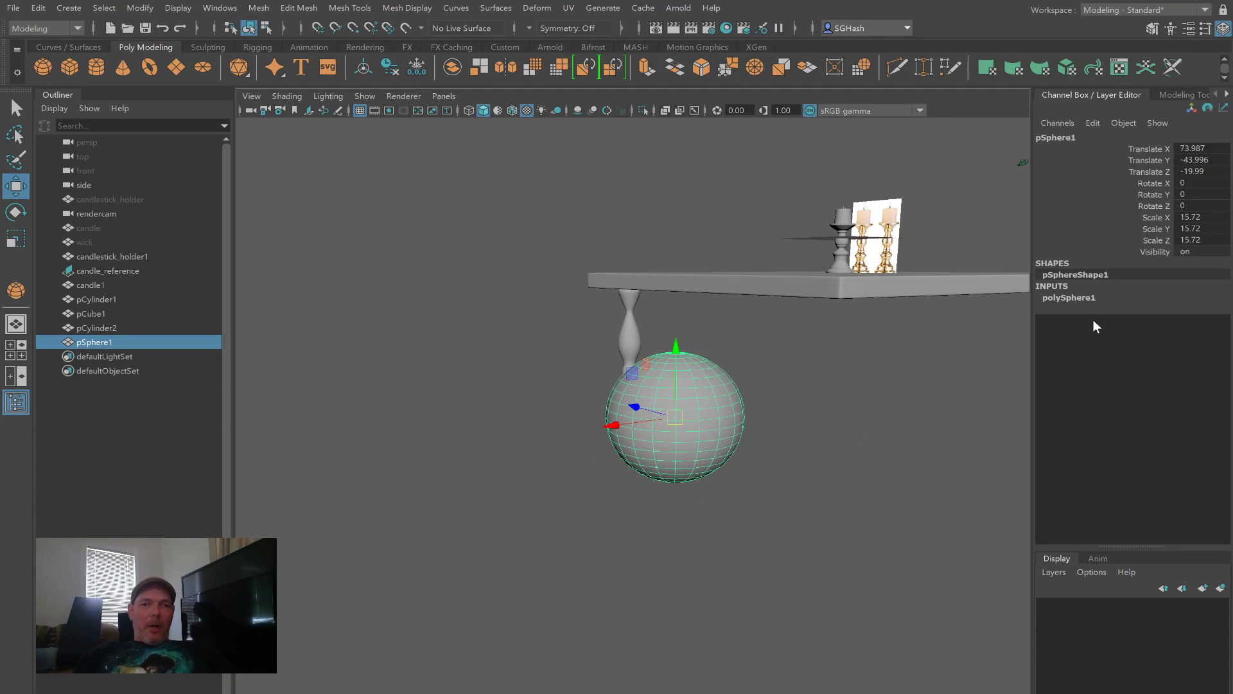
left_click(1057, 298)
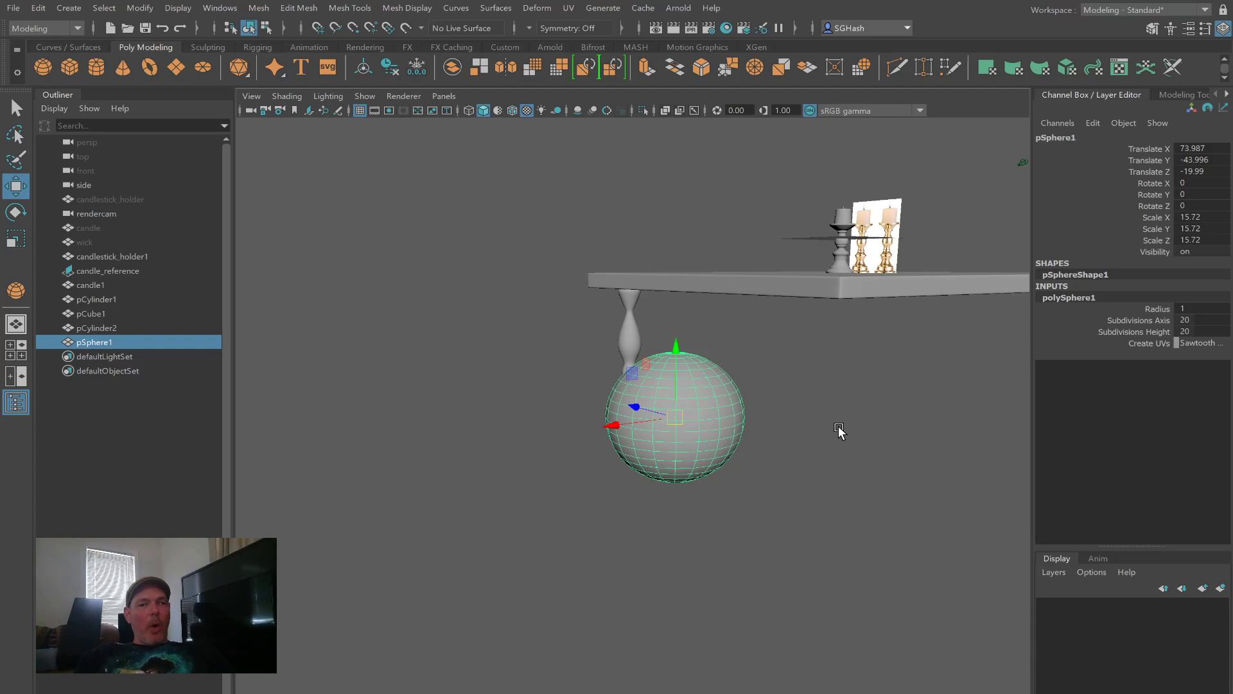
Step: Delete the sphere beside the table leg
left_click(811, 422)
left_click(686, 399)
key("Delete")
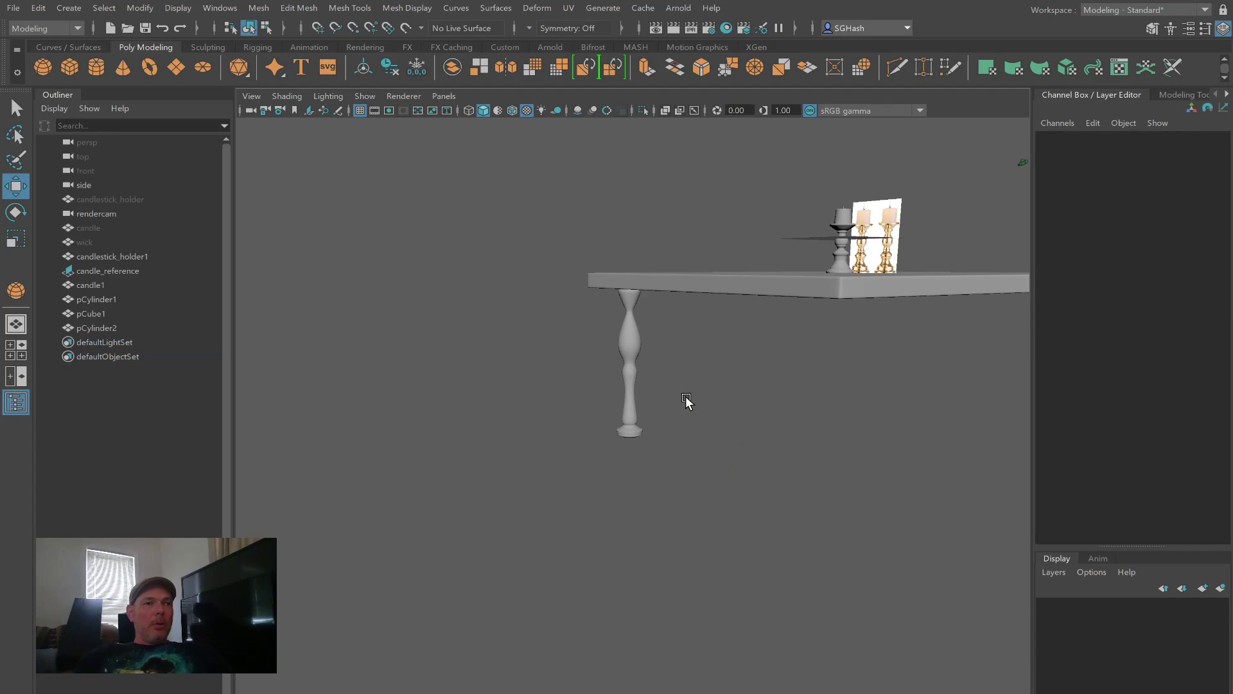
Step: Create a polygon torus beneath the tabletop, scaled uniformly to about 17.4, and expand its creation settings
left_click(149, 68)
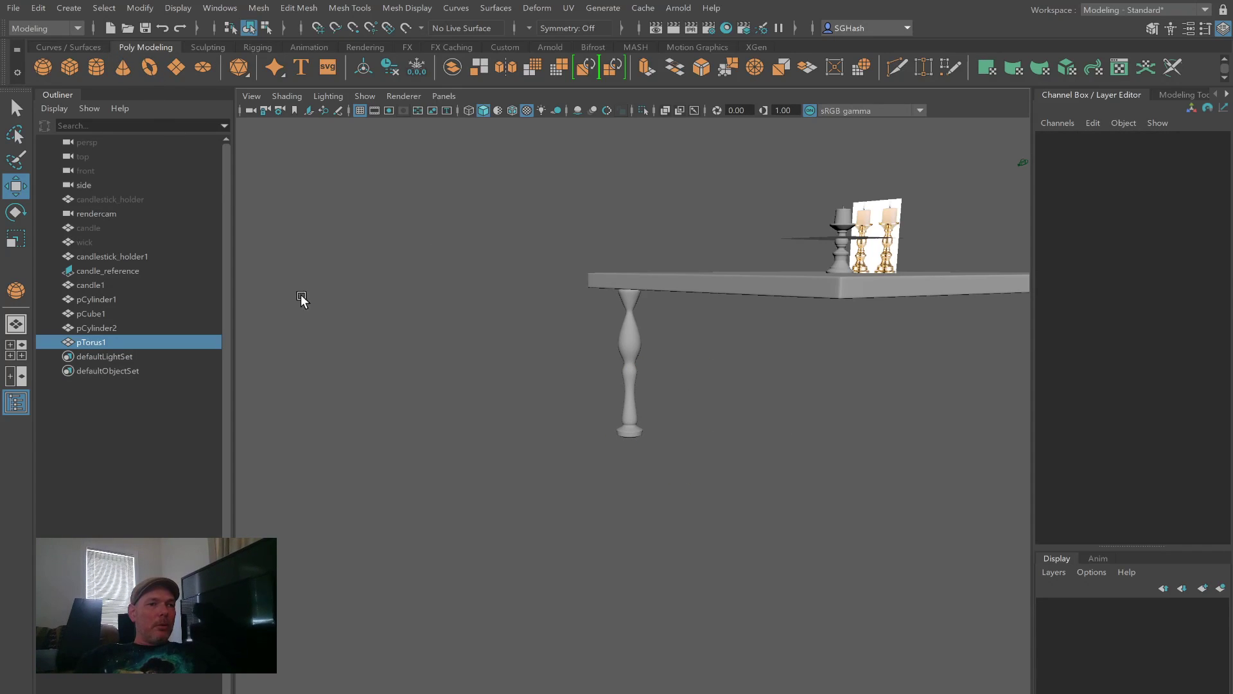
left_click_drag(842, 238, 844, 377)
key("r")
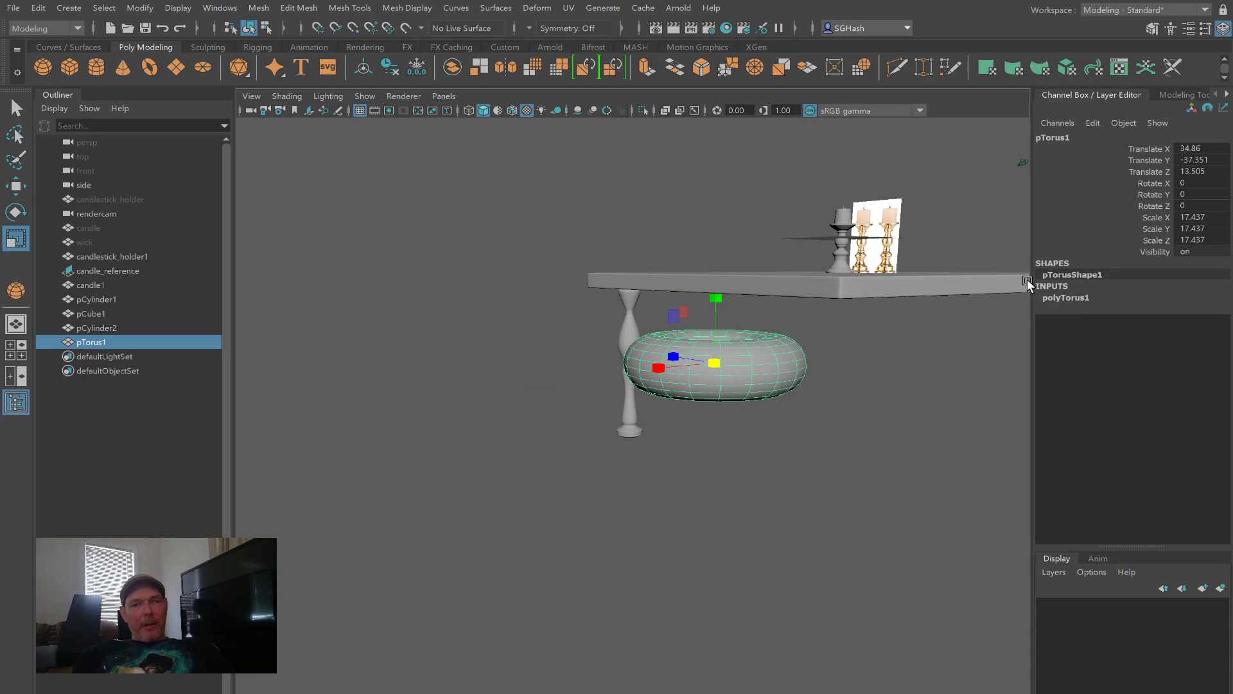
left_click(1063, 297)
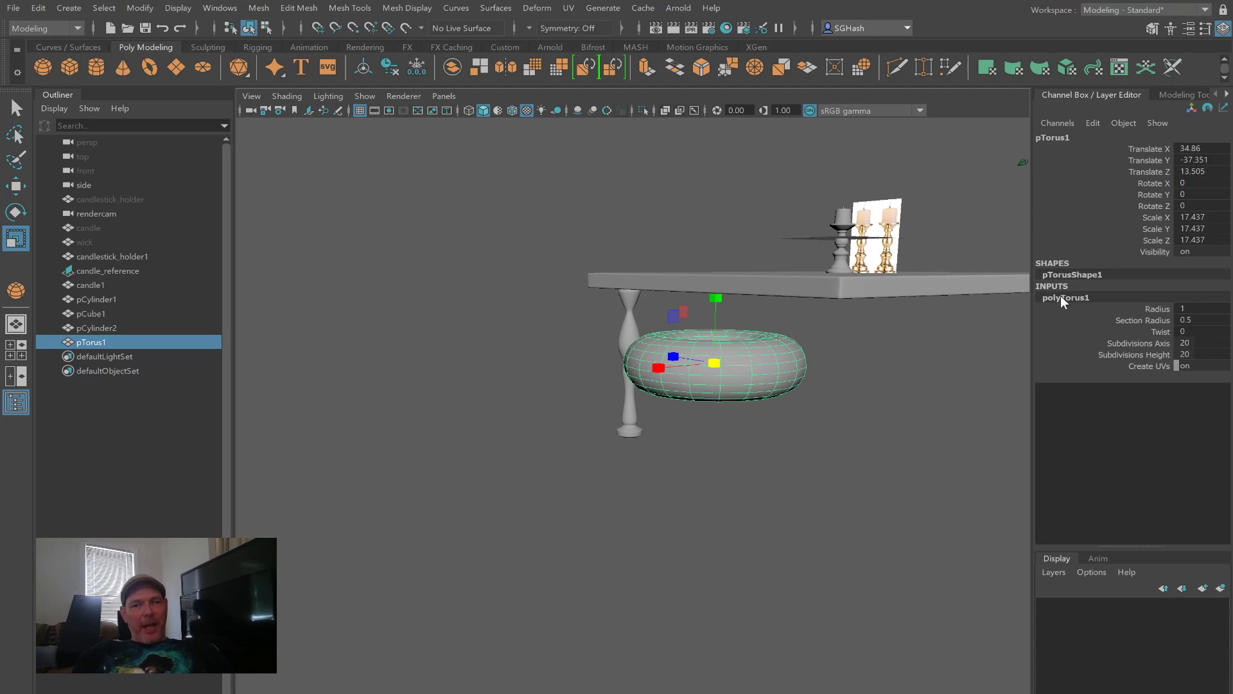
Step: Set the torus's Subdivisions Axis and Subdivisions Height to 10 each
left_click_drag(745, 446, 745, 448, "alt")
left_click(1195, 343)
type("10")
key("Return")
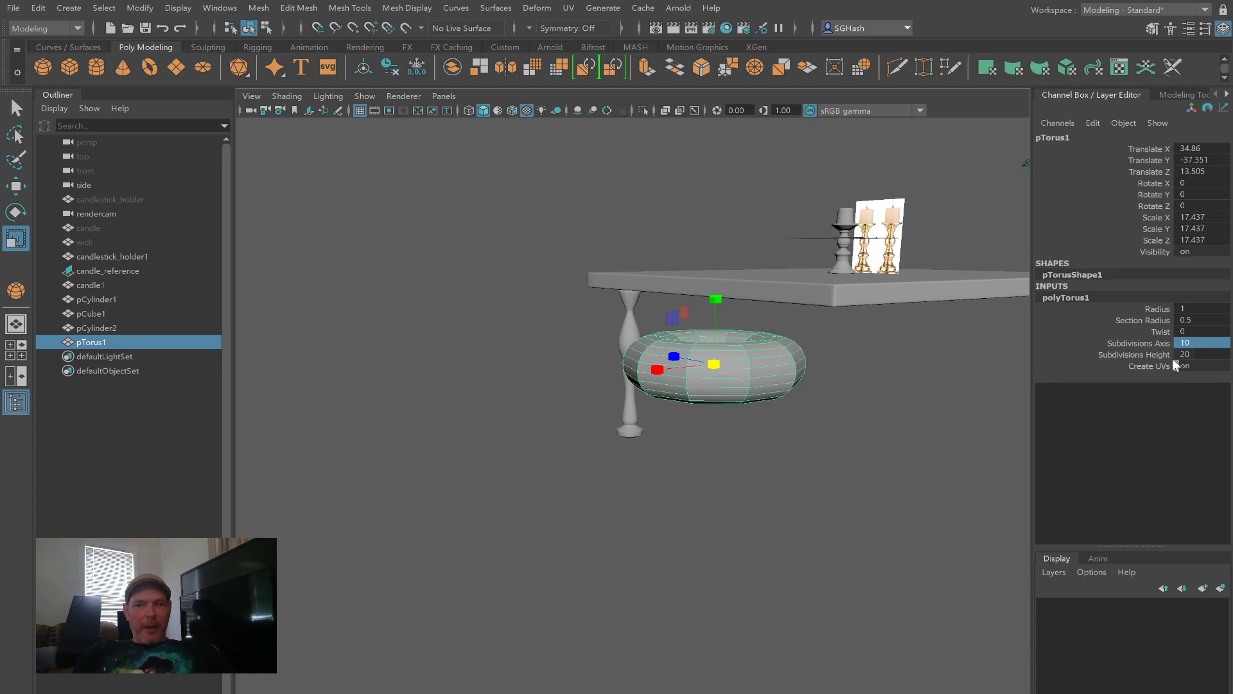
left_click(1177, 355)
type("10")
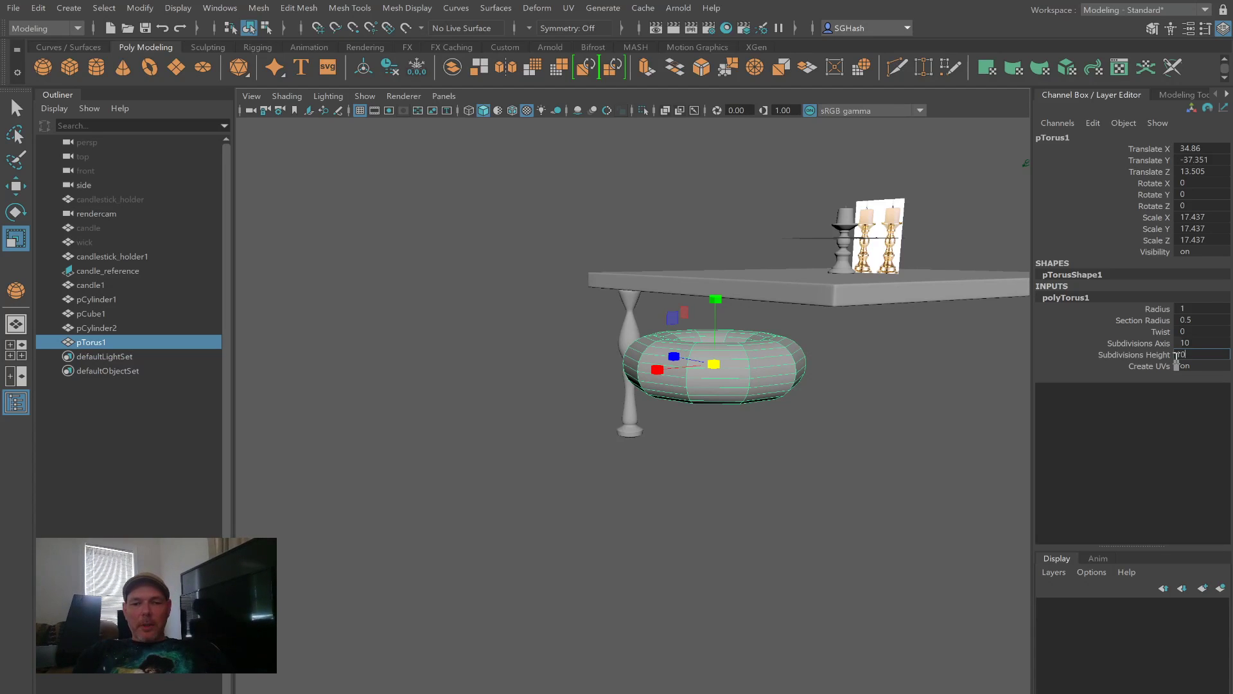
key("Return")
Step: Try a subdivision value of 4 on the torus, and raise Subdivisions Height to 25 and Subdivisions Axis to 34
left_click_drag(974, 422, 1041, 425, "alt")
type("4")
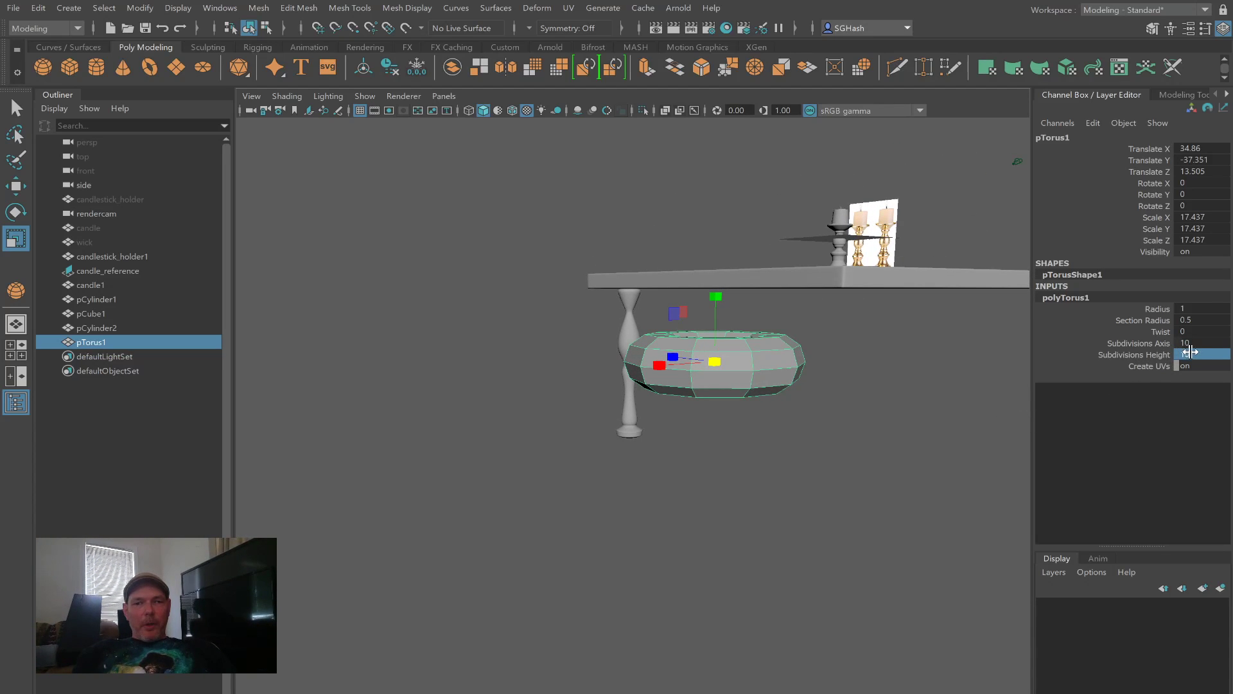
key("Return")
left_click_drag(1175, 355, 1212, 343)
left_click_drag(811, 415, 894, 439, "alt")
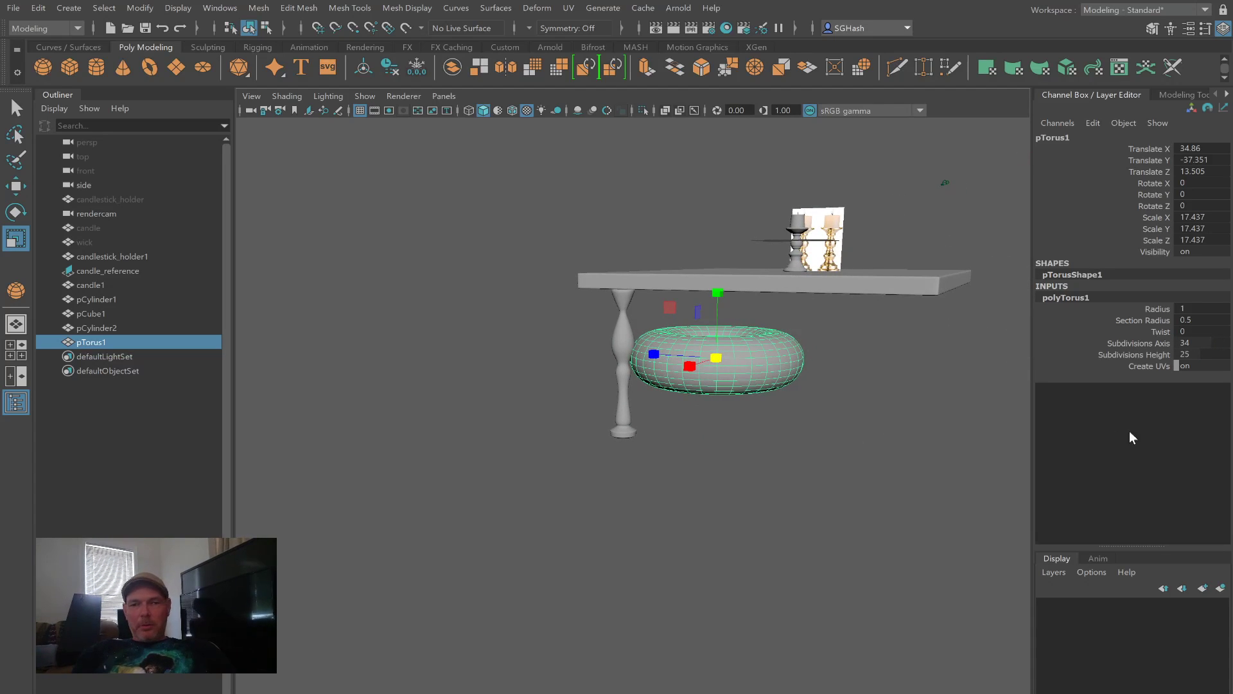
Step: Try a Subdivisions Axis of 3 on the torus and adjust it to 24
double_click(1196, 339)
type("3")
key("Return")
left_click_drag(1177, 343, 1199, 343)
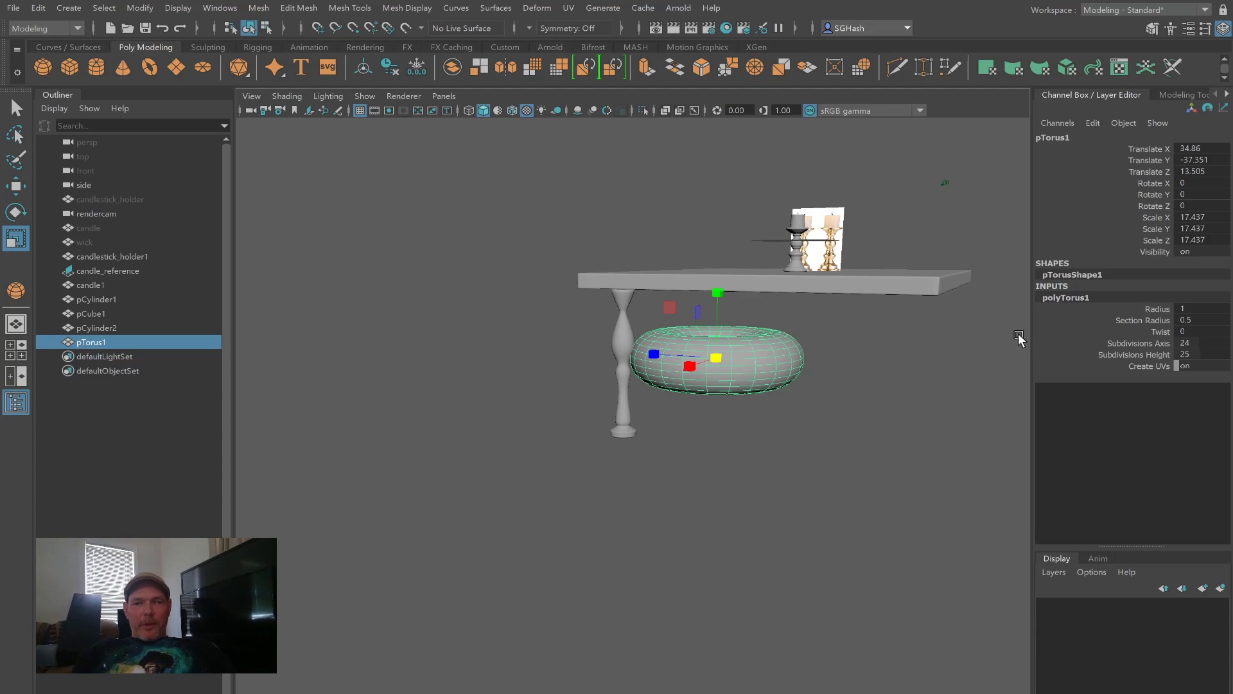
Step: Try Section Radius values of 0.01 and 1 on the torus and set it to 2
double_click(1186, 320)
type("0.01")
key("Return")
mouse_move(1175, 320)
left_mouse_down()
mouse_move(1186, 319)
mouse_move(1176, 320)
left_mouse_up()
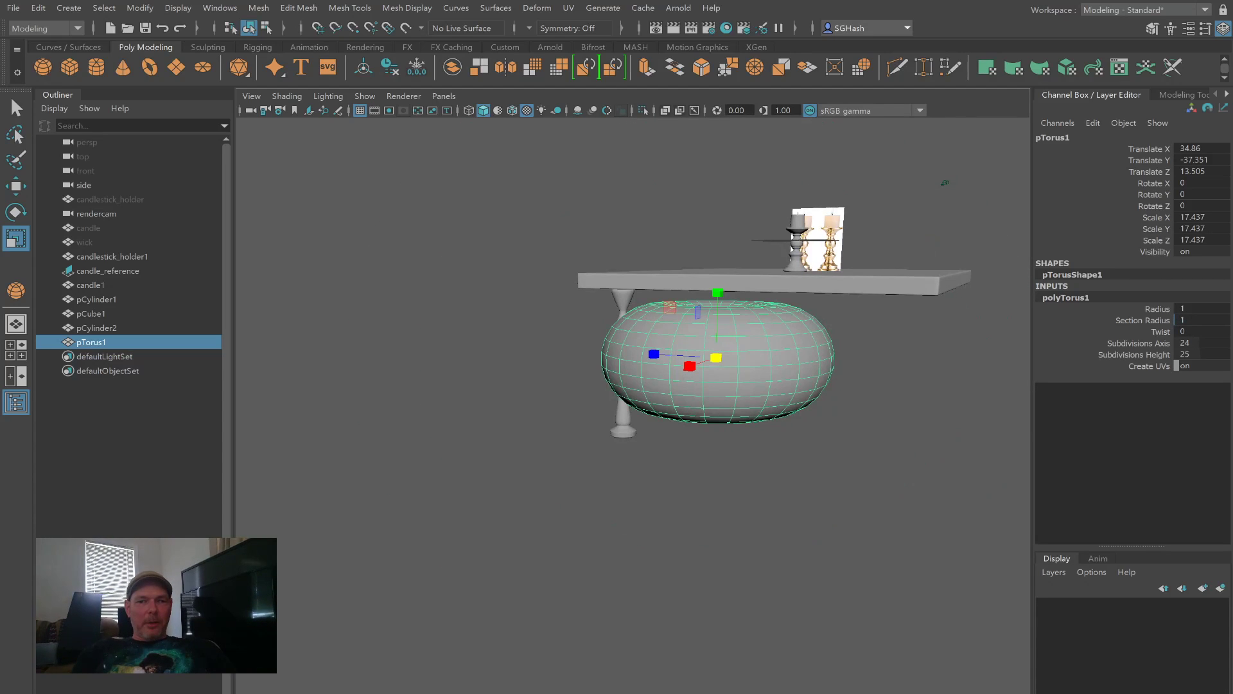
double_click(1199, 320)
type("2")
key("Return")
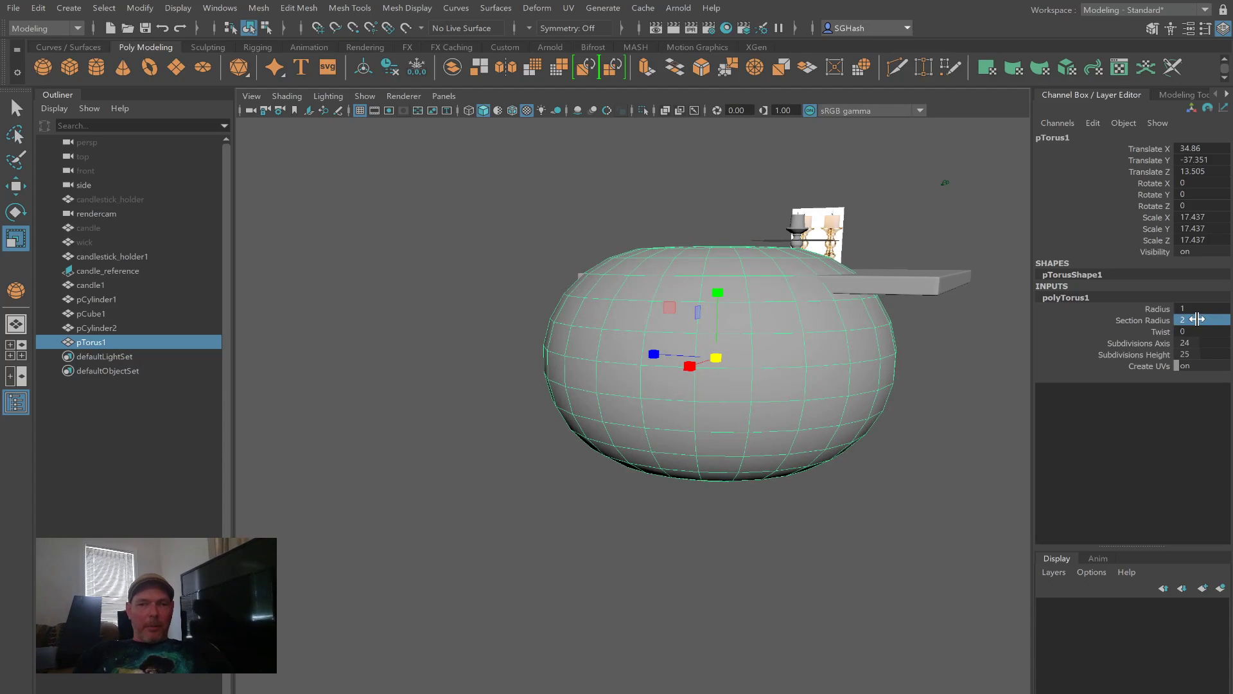
Step: Try a Section Radius of 3 on the torus and set it back to 1
double_click(1198, 319)
type("3")
key("Return")
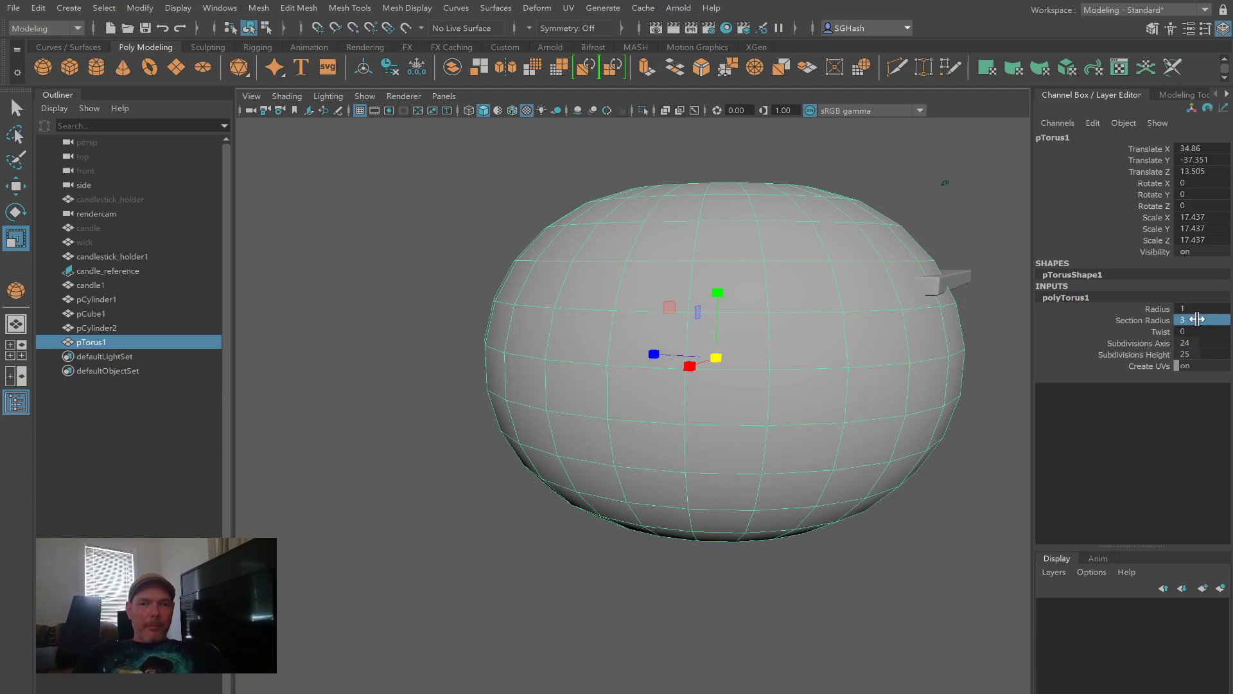
double_click(1198, 319)
type("1")
key("Return")
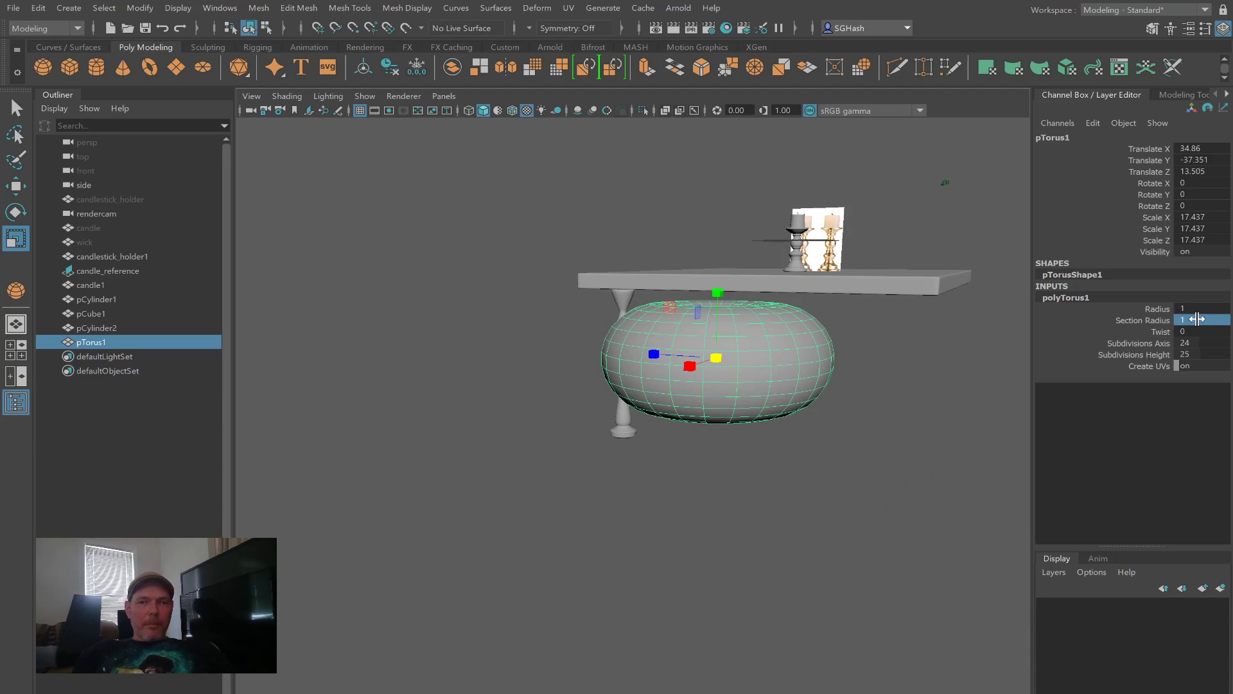
Step: Set the torus's Radius to 5, inspect the ring at an angle, and delete the torus
double_click(1198, 308)
type("19")
key("Return")
left_click_drag(1184, 309, 1176, 309)
left_click_drag(858, 355, 700, 342, "alt")
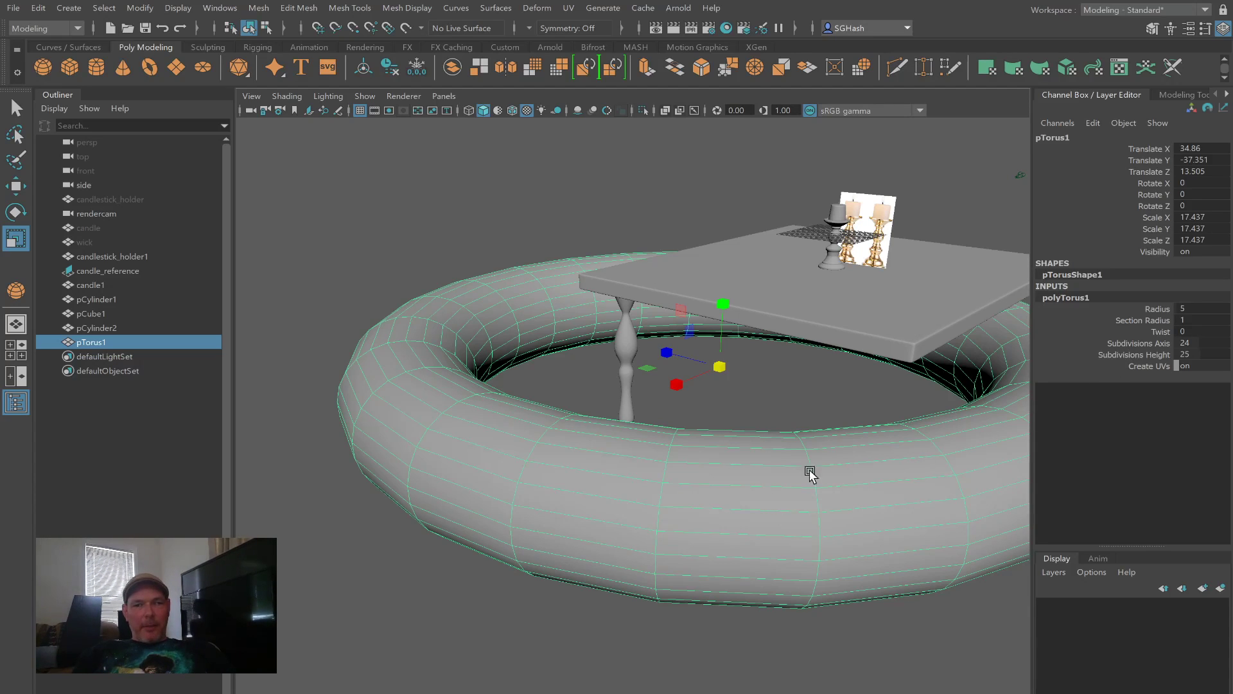
key("Delete")
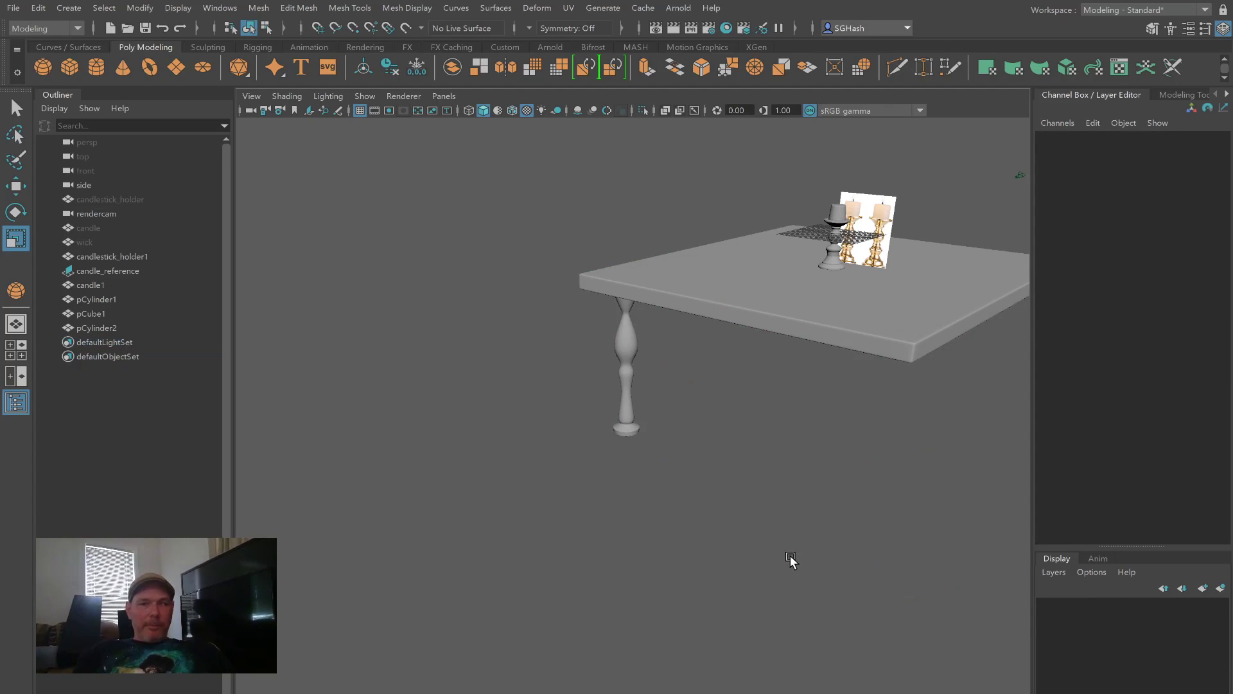
Step: Create a polygon sphere, move it below the table beside the leg, and scale it uniformly to about 21.25
left_click(44, 65)
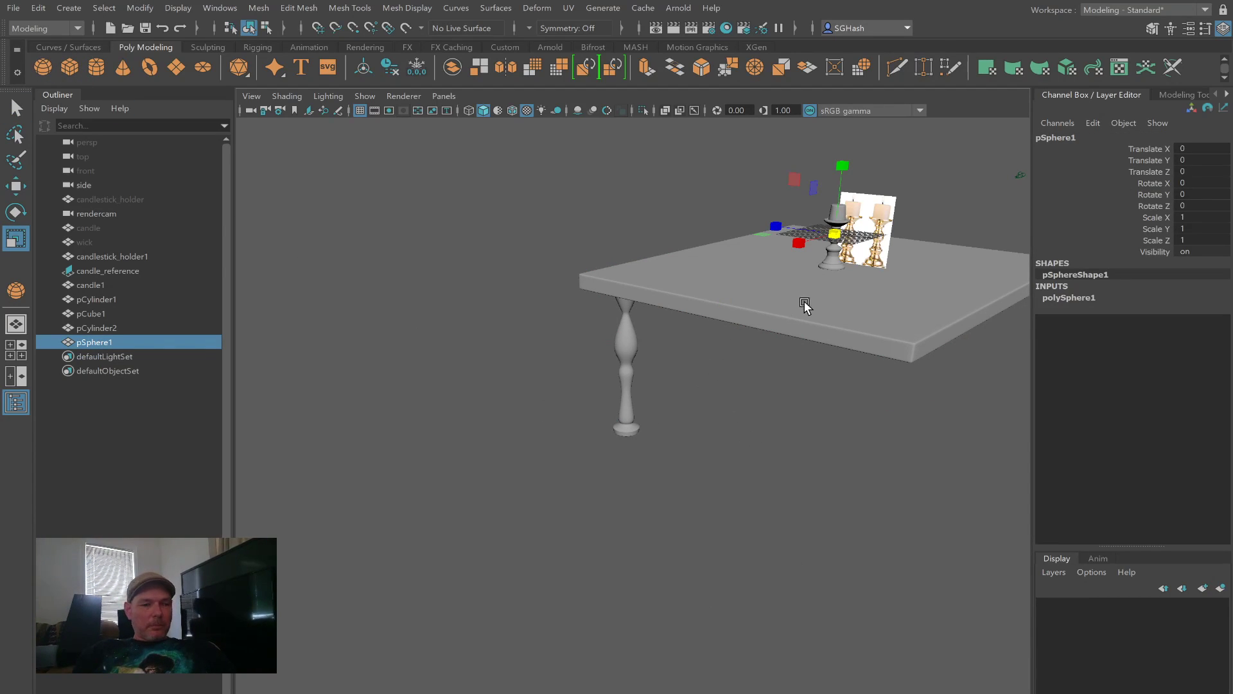
key("w")
left_click_drag(835, 234, 831, 427)
key("r")
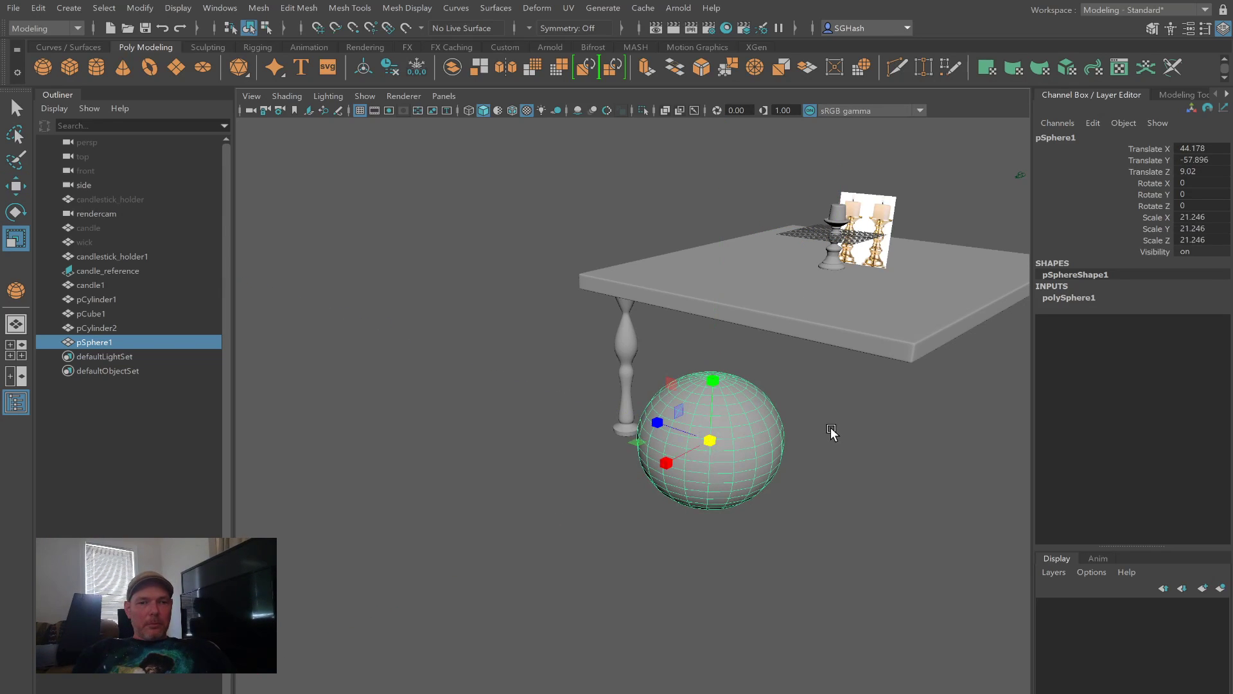
Step: Set the sphere's Subdivisions Axis and Subdivisions Height to 10 each in its polySphere construction inputs
left_click(1223, 28)
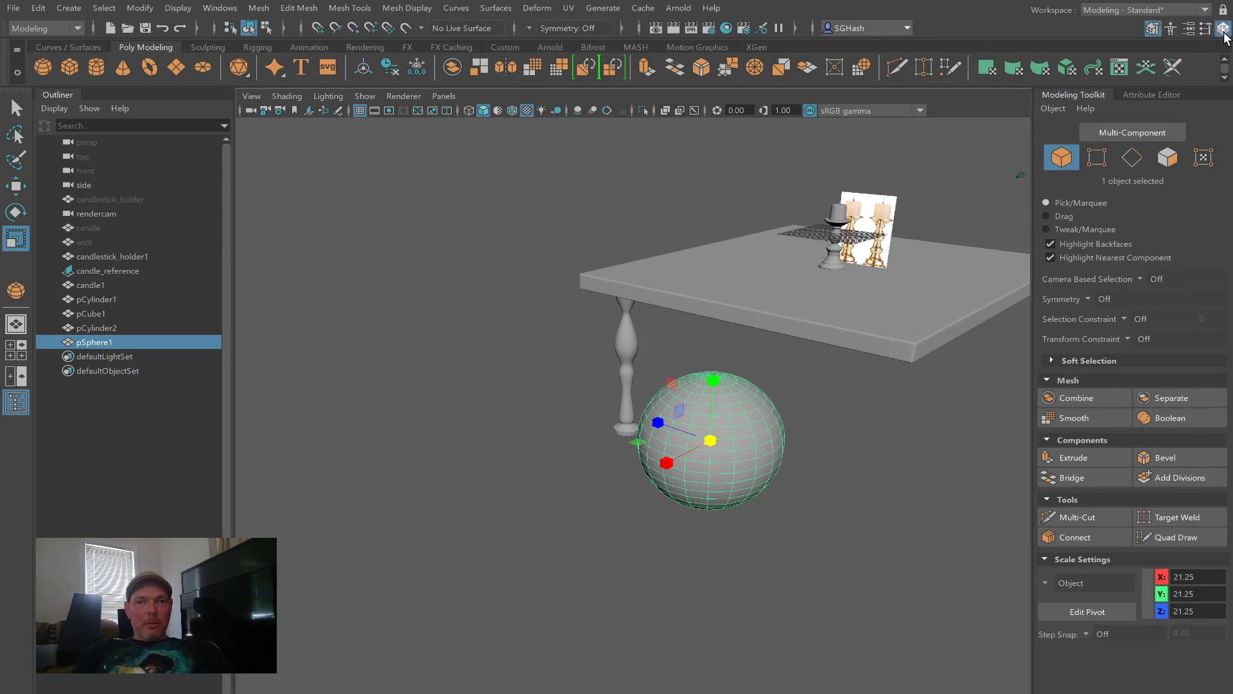
left_click(1223, 28)
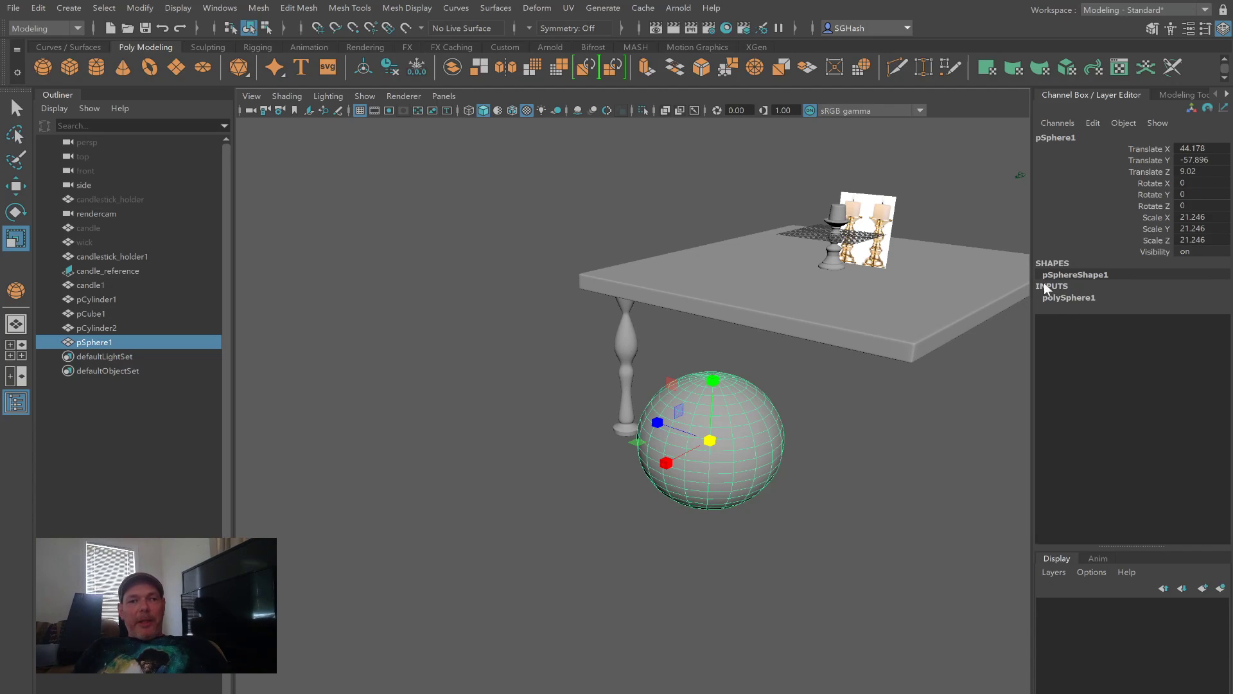
left_click(1079, 298)
left_click(1203, 319)
type("10")
key("Return")
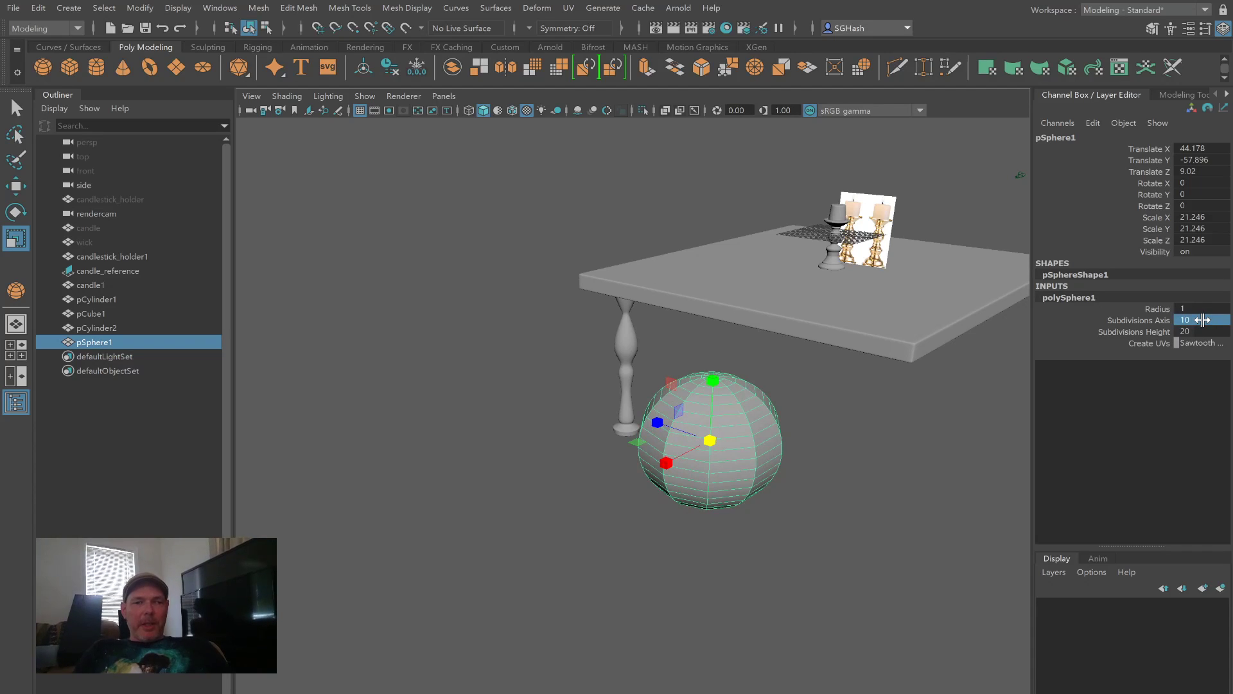
left_click(1197, 330)
type("10")
key("Return")
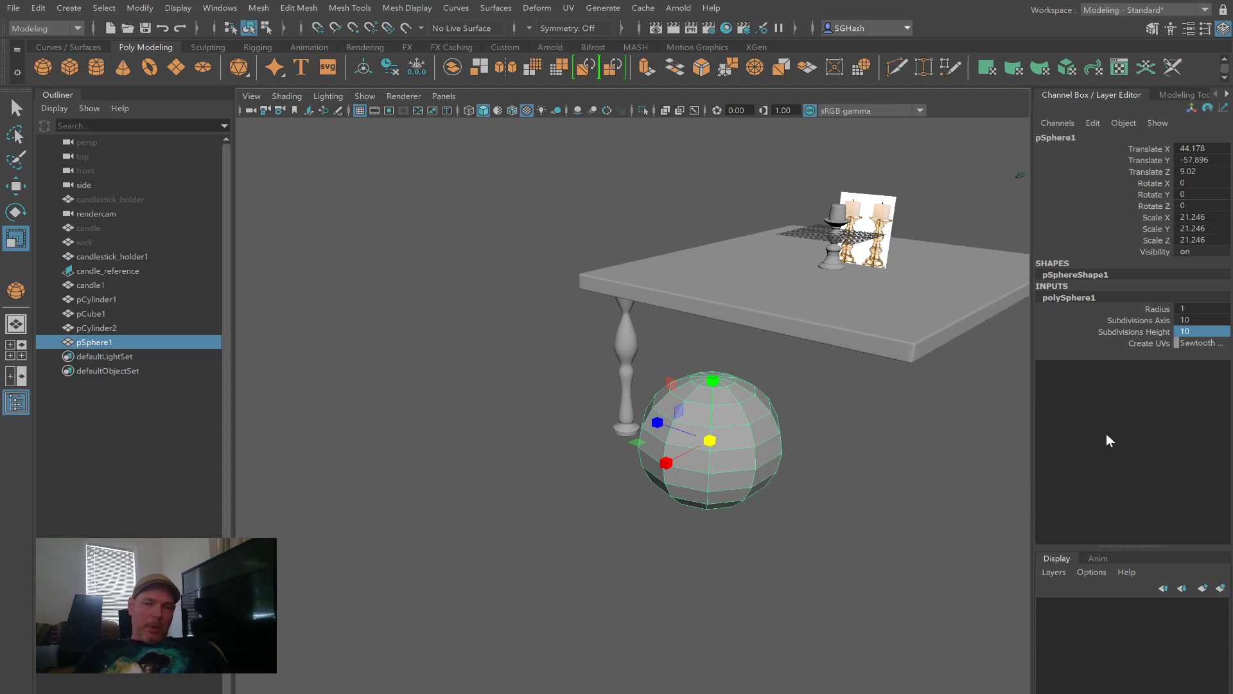
Step: Reduce the sphere's Subdivisions Axis and Subdivisions Height to 8 each
double_click(1194, 321)
type("8")
key("Return")
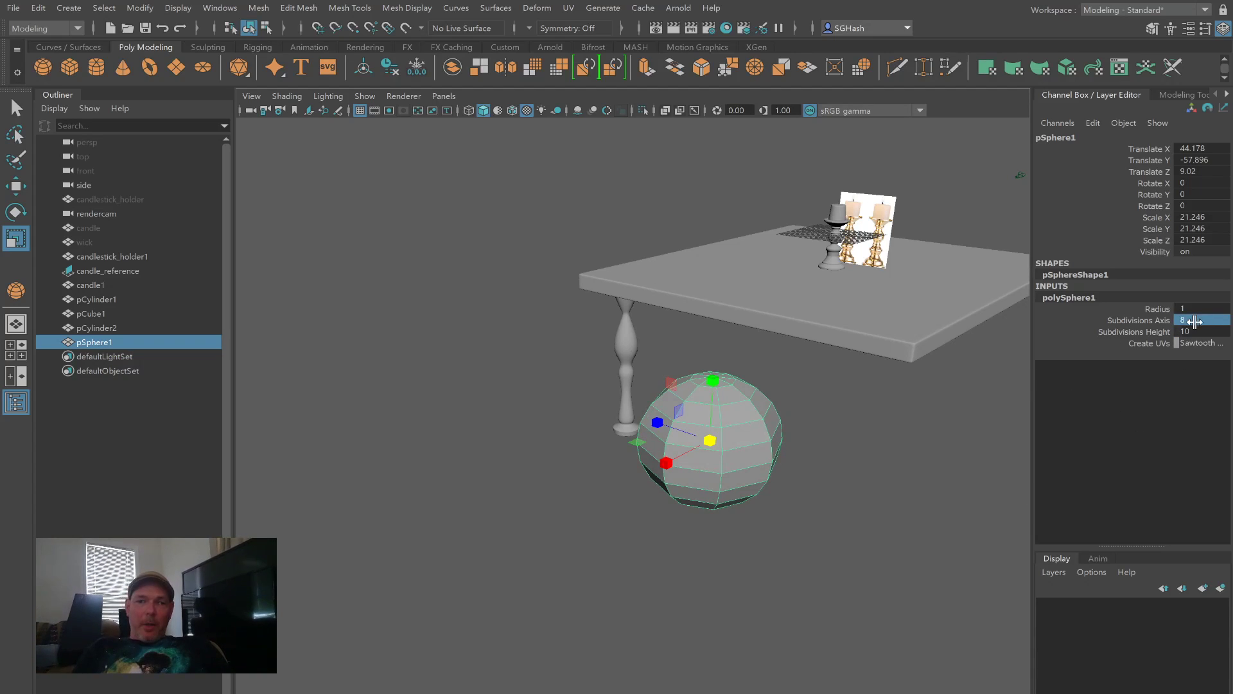
double_click(1190, 327)
type("8")
key("Return")
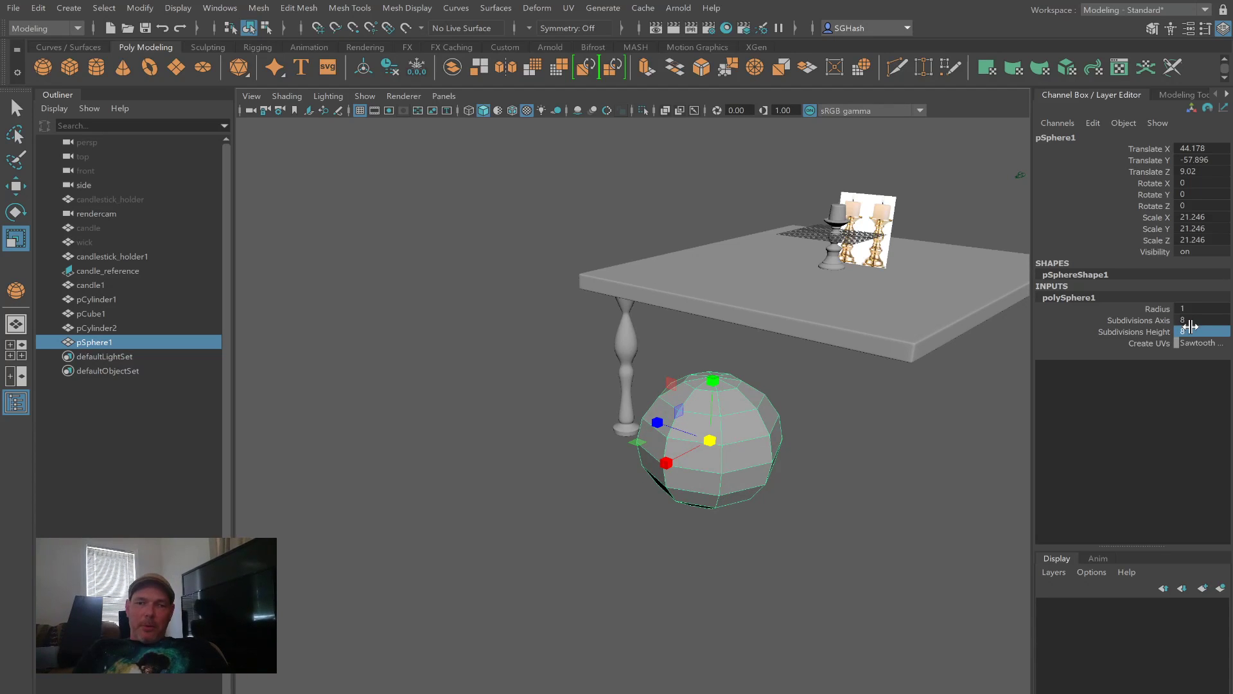
Step: Deselect the sphere to view its low-poly shading, and delete it from beneath the table
left_click(812, 492)
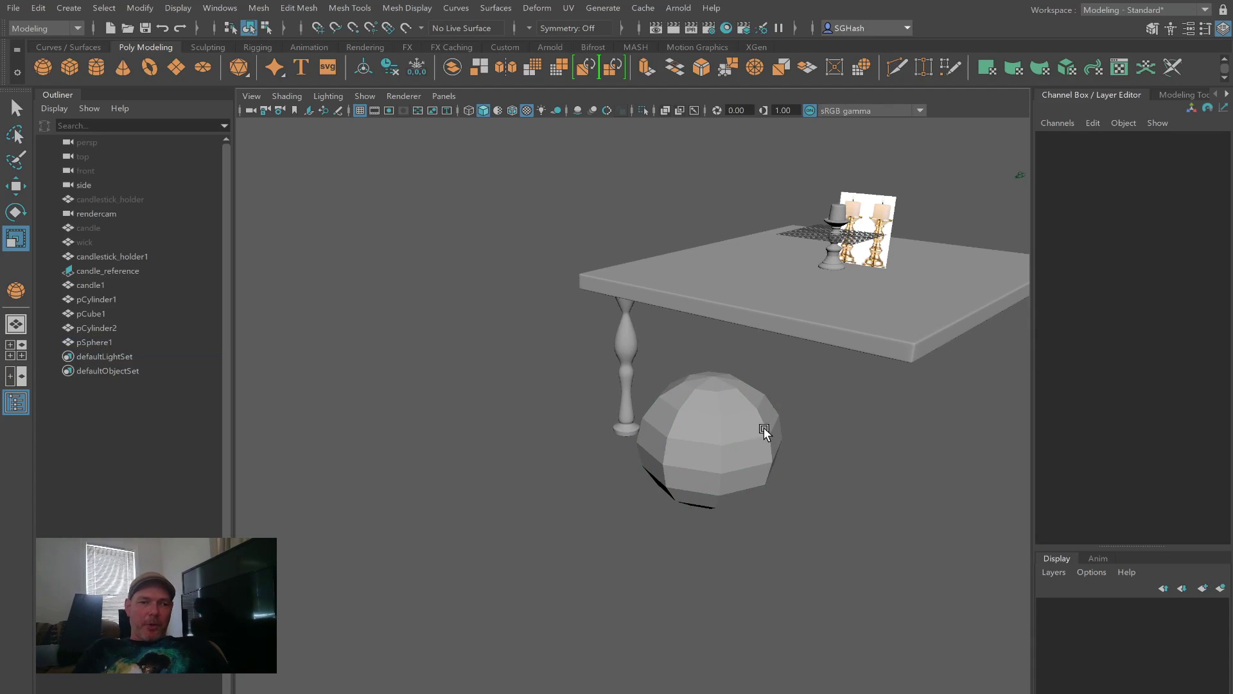
left_click(764, 427)
key("Delete")
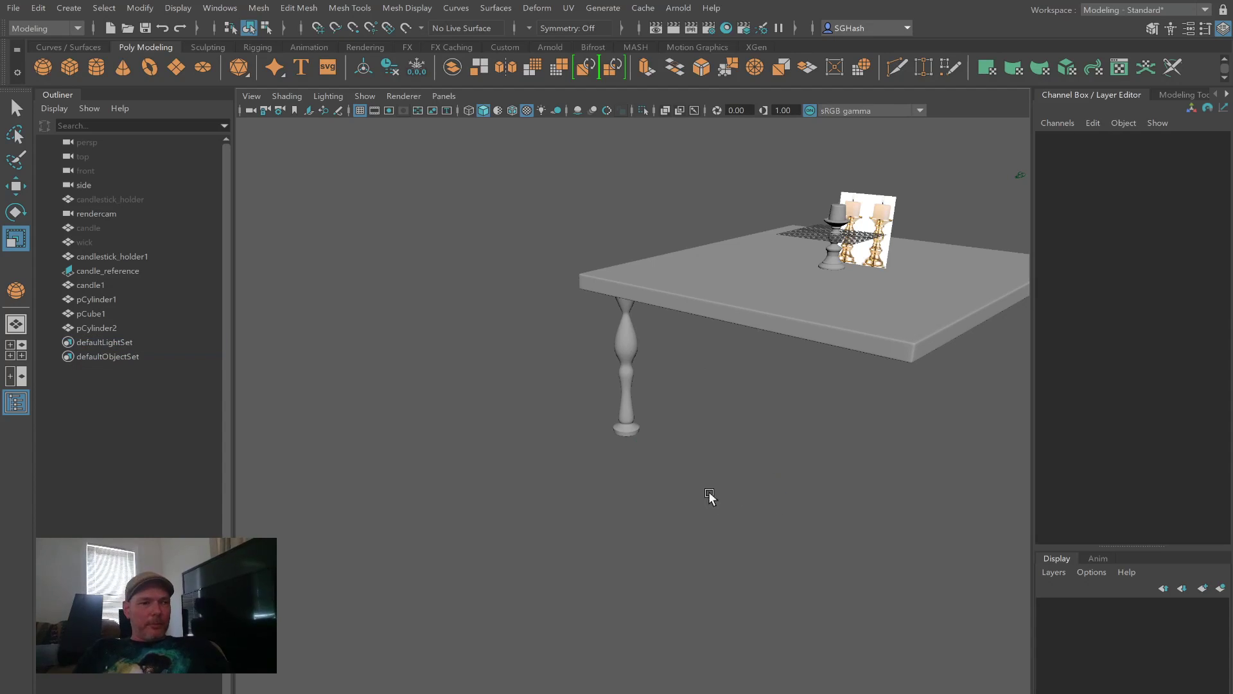
left_click_drag(638, 460, 693, 452, "alt")
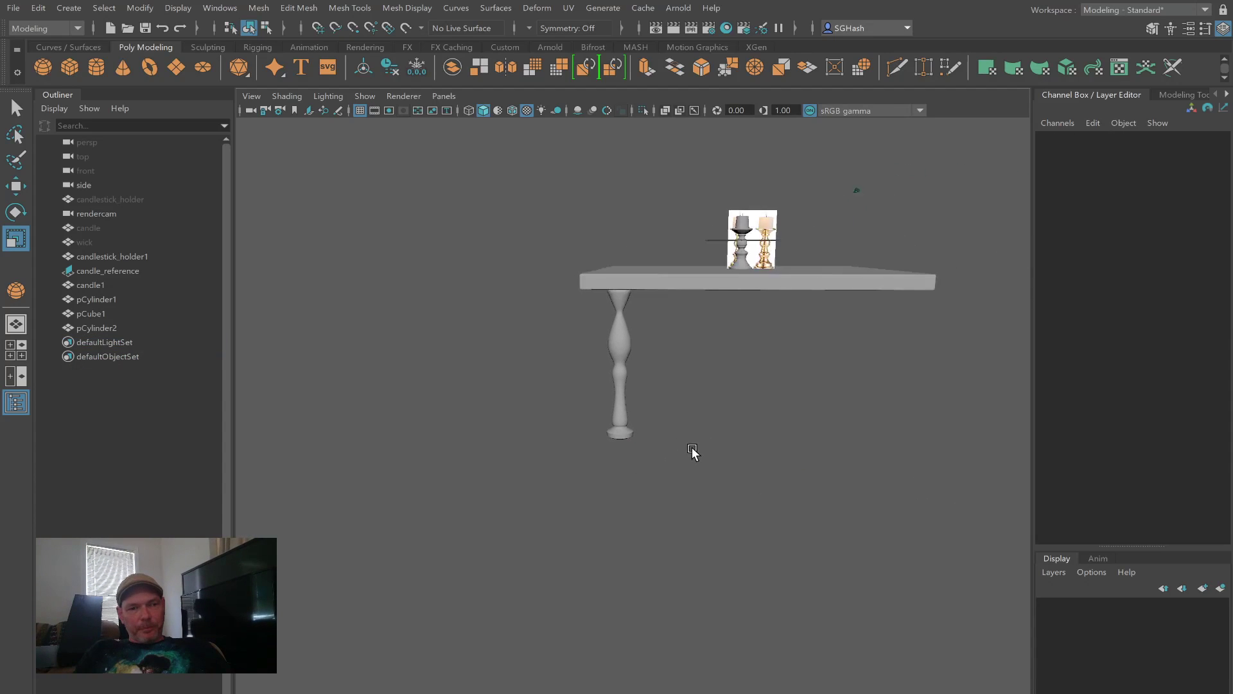
Step: Select the turned table leg and examine it from several angles under the tabletop, including a close look at its base
left_click(620, 400)
left_click_drag(650, 473, 634, 469, "alt")
key("f")
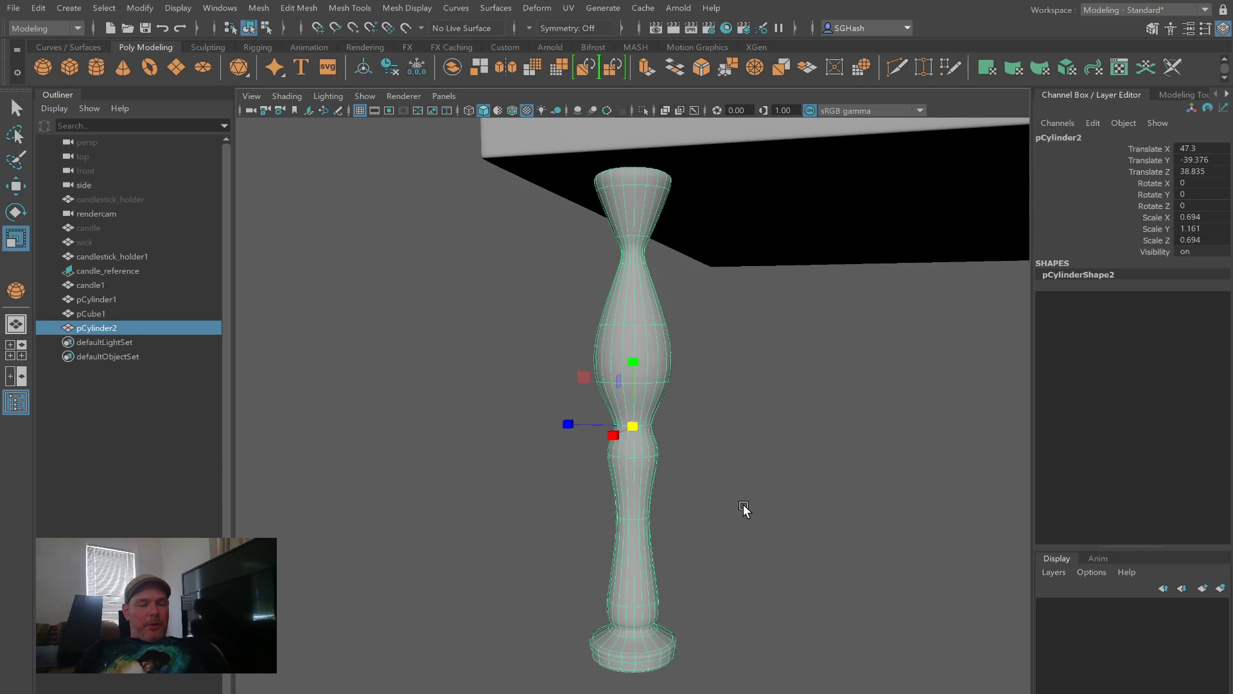
left_click_drag(742, 504, 708, 509, "alt")
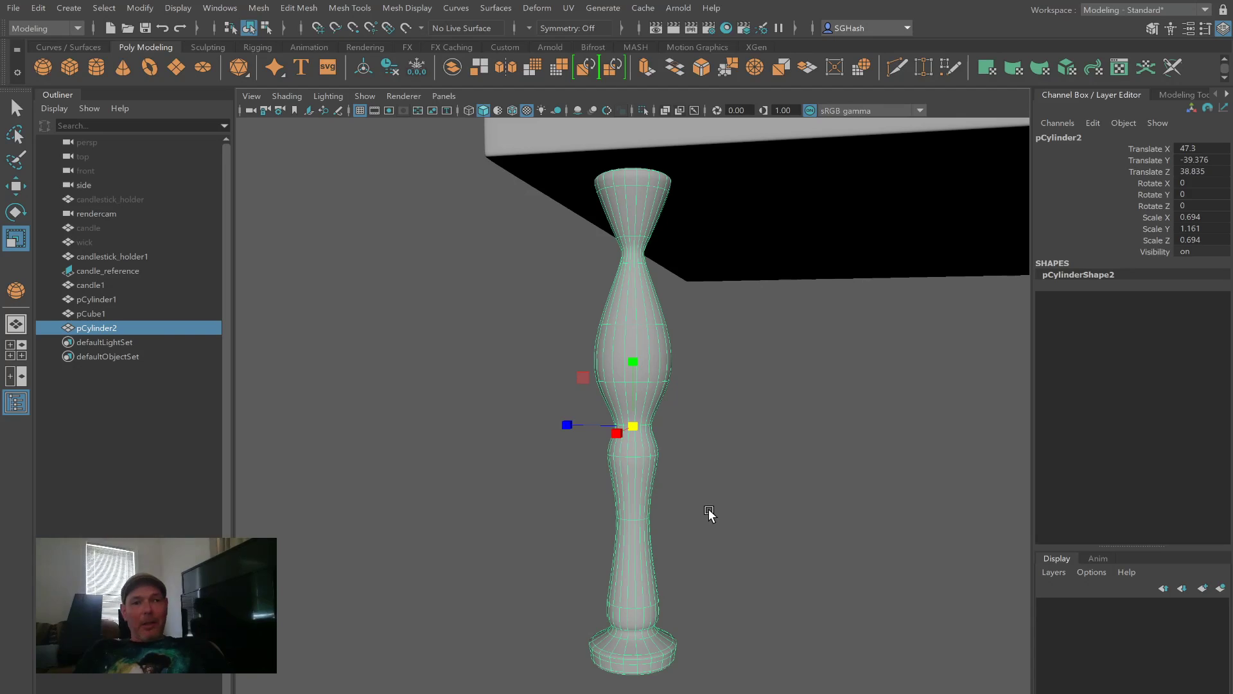
left_click_drag(717, 512, 715, 517, "alt")
right_click_drag(715, 516, 566, 488, "alt")
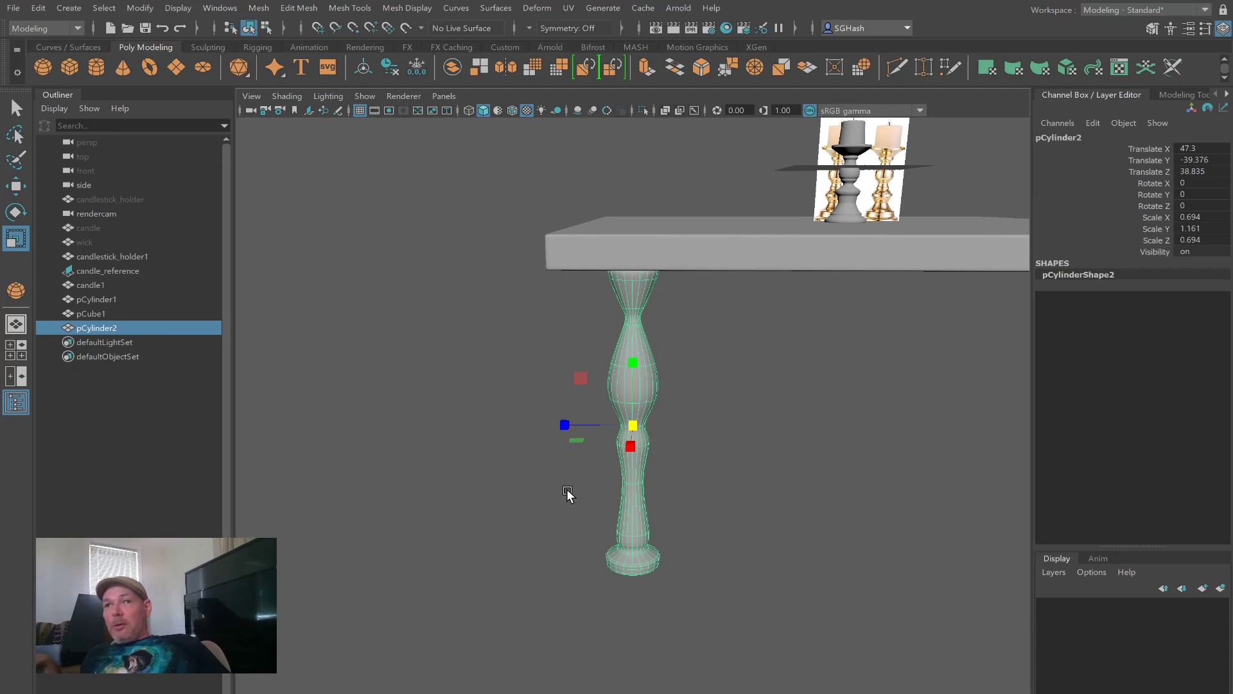
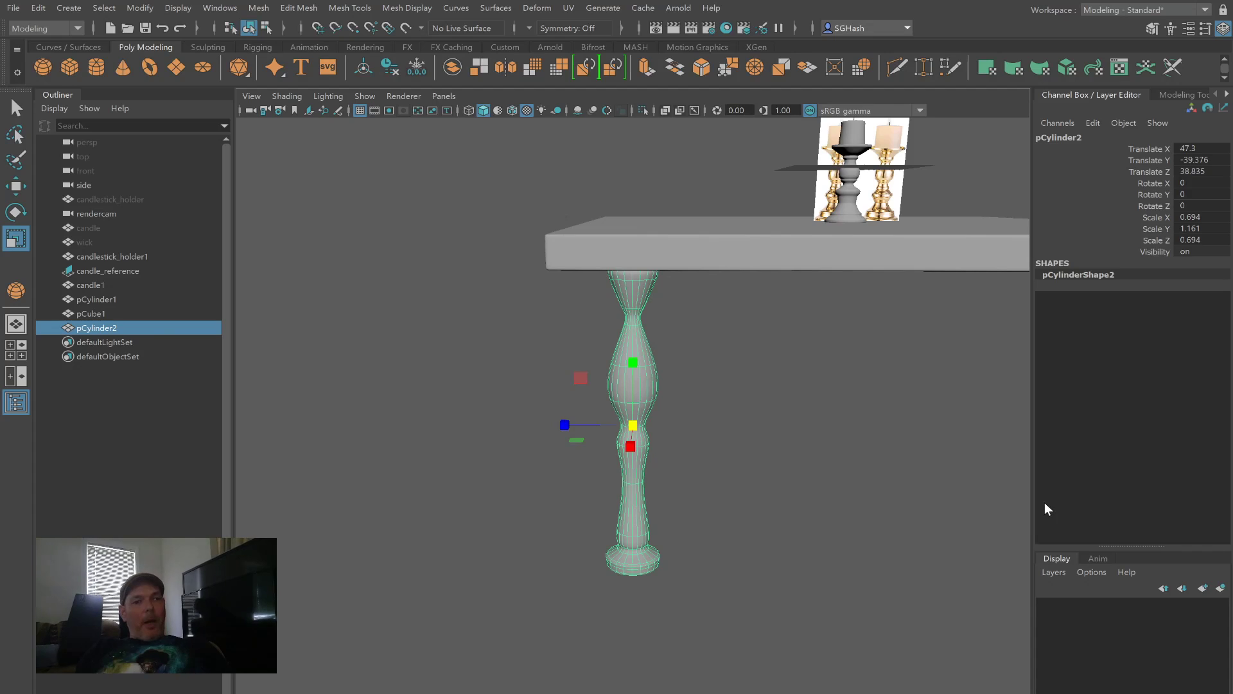
left_click_drag(834, 580, 763, 500, "alt")
scroll(754, 510, "down", 3)
key("q")
left_click_drag(683, 471, 655, 501, "alt")
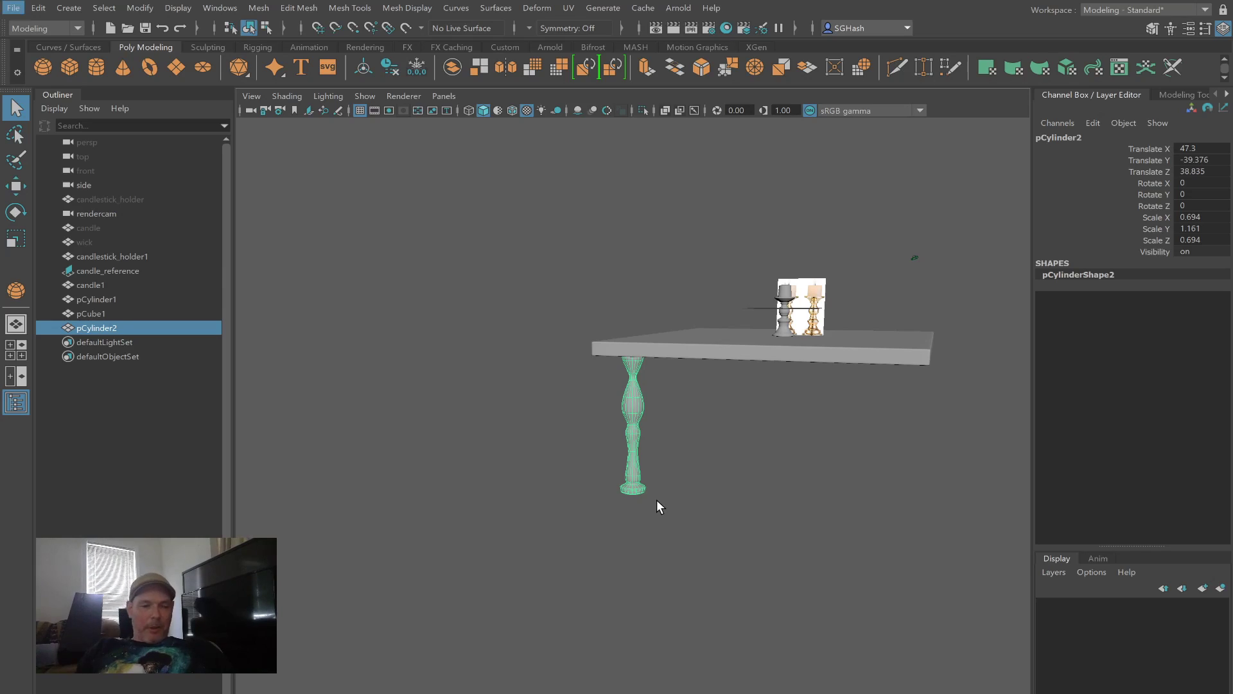
mouse_move(645, 500)
left_mouse_down("alt")
mouse_move(669, 492)
mouse_move(595, 482)
mouse_move(634, 487)
left_mouse_up("alt")
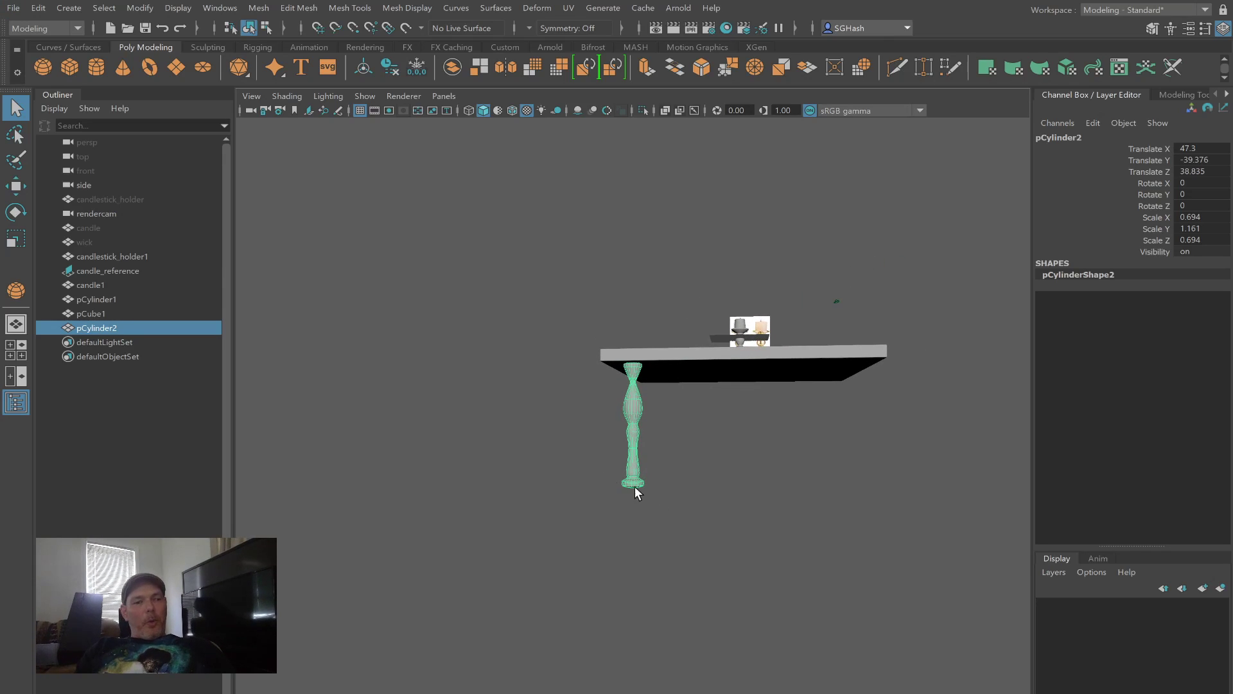
key("f")
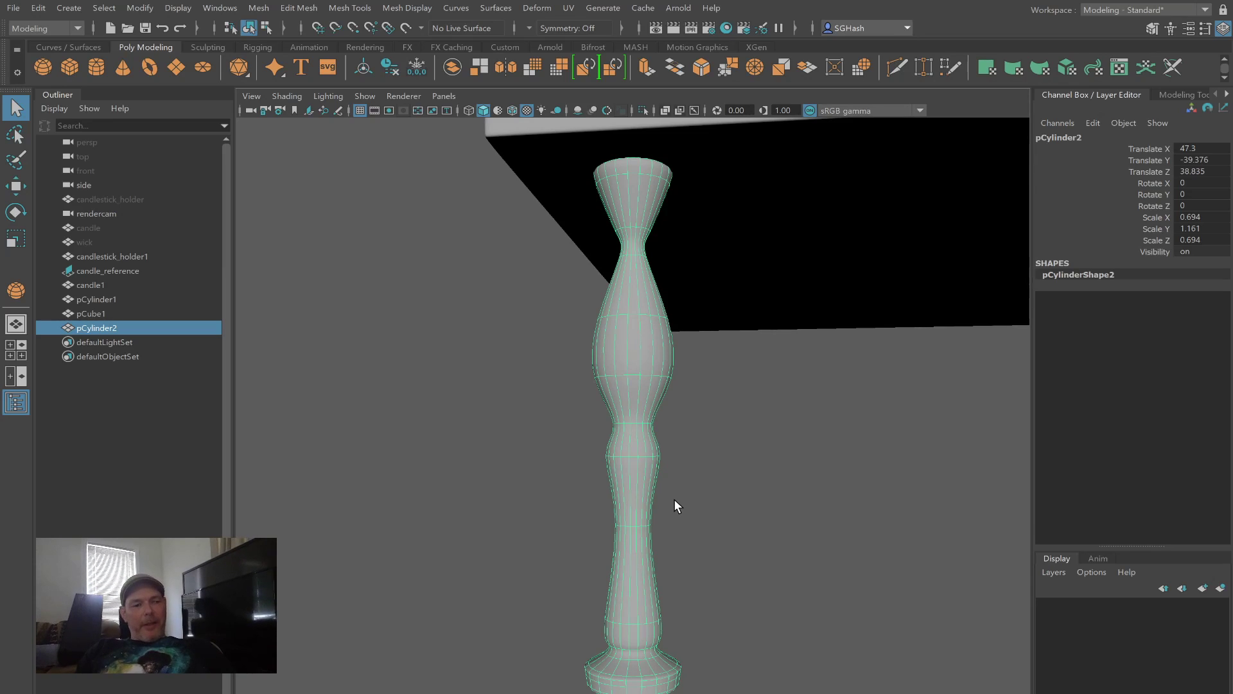
scroll(674, 499, "down", 5)
key("f")
scroll(673, 498, "down", 5)
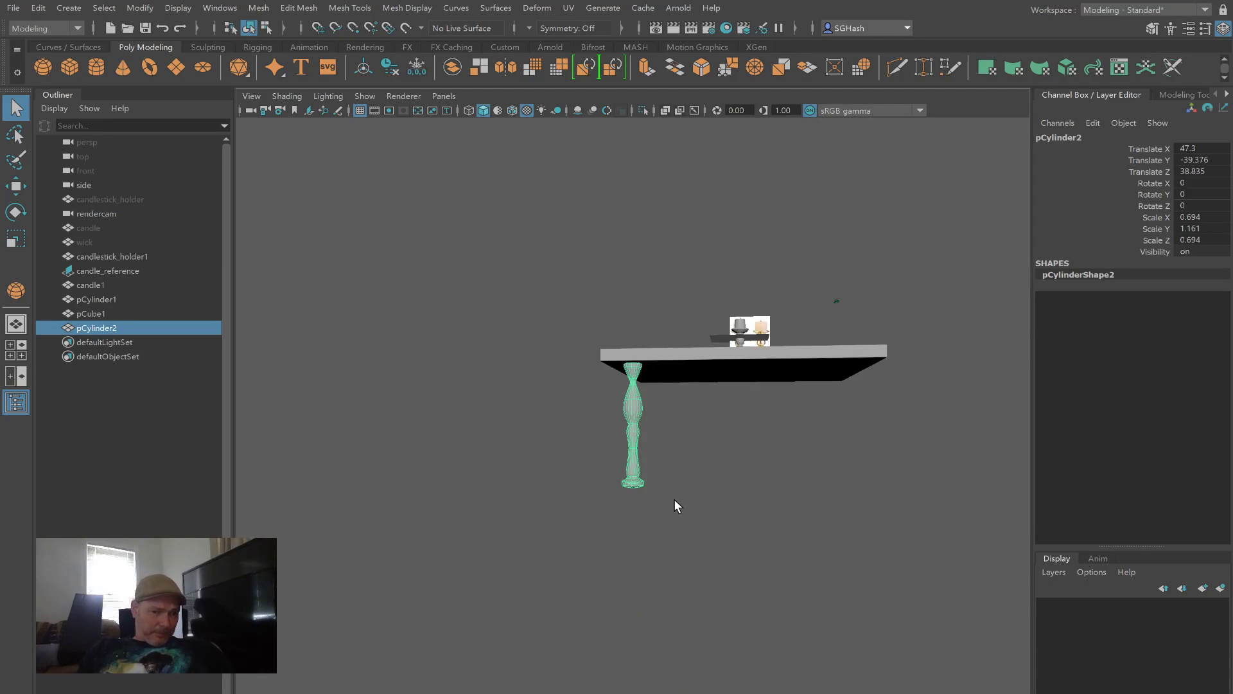
key("f")
scroll(674, 498, "down", 5)
left_click_drag(673, 499, 666, 519, "alt")
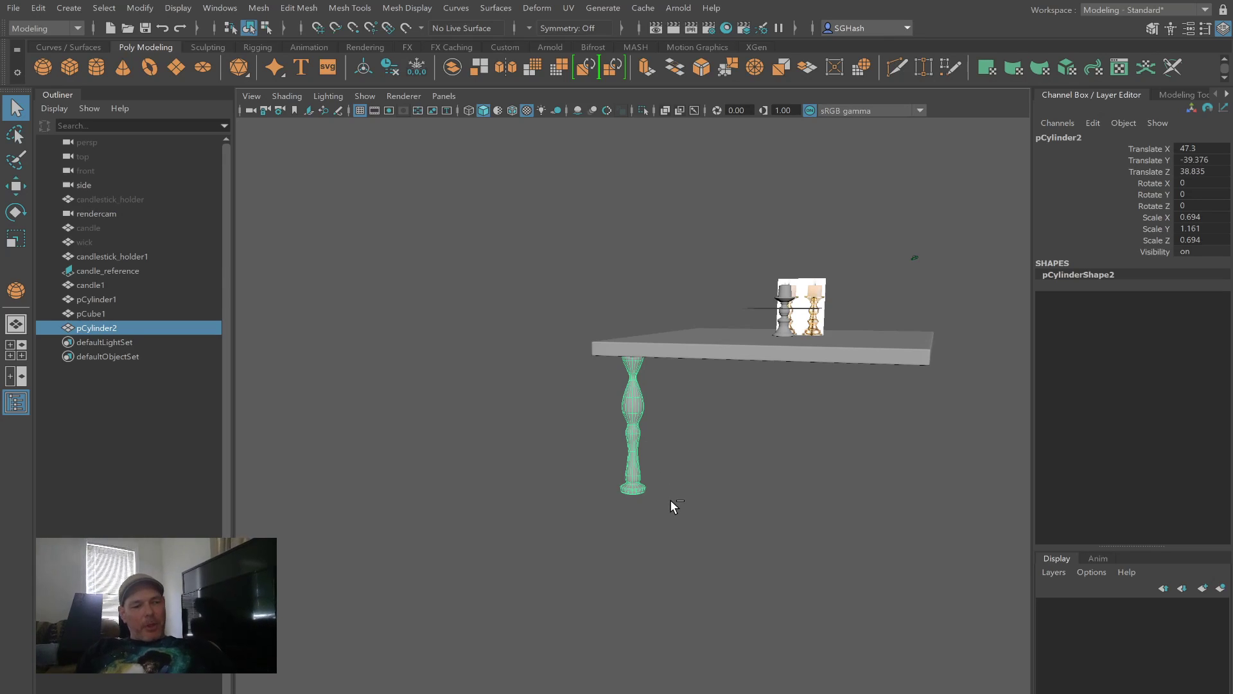
left_click_drag(575, 462, 661, 503, "ctrl+alt")
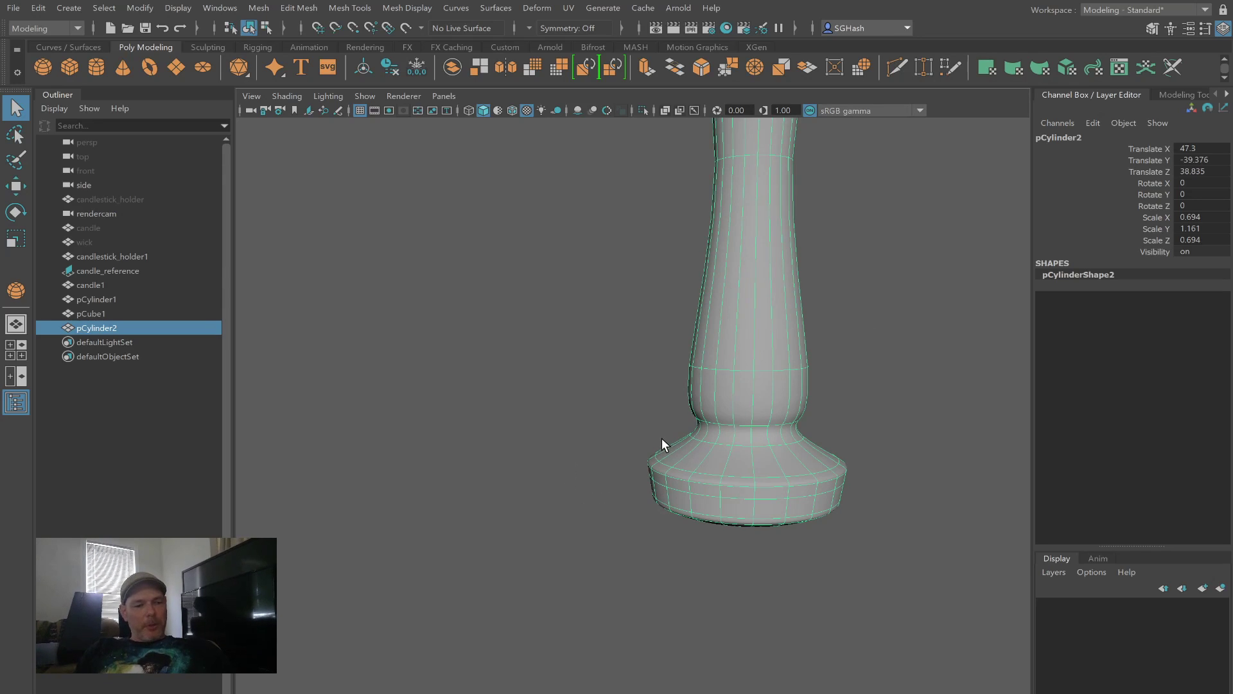
left_click_drag(618, 406, 866, 562, "ctrl+alt")
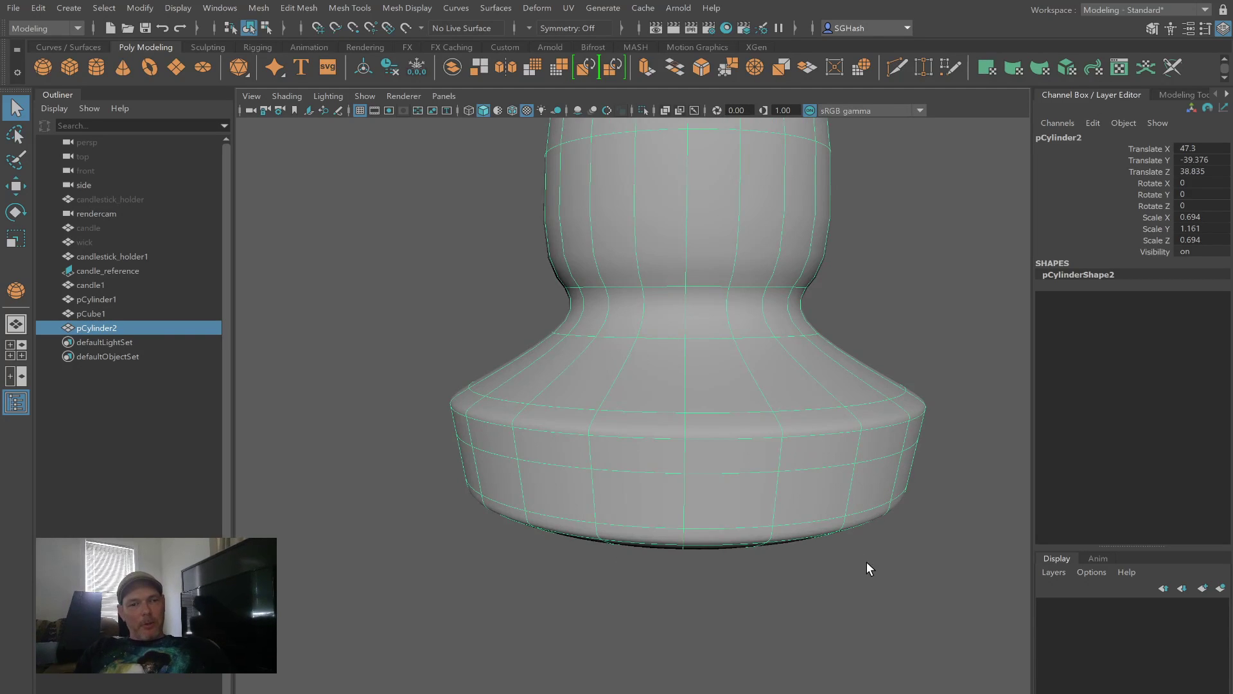
scroll(843, 588, "down", 5)
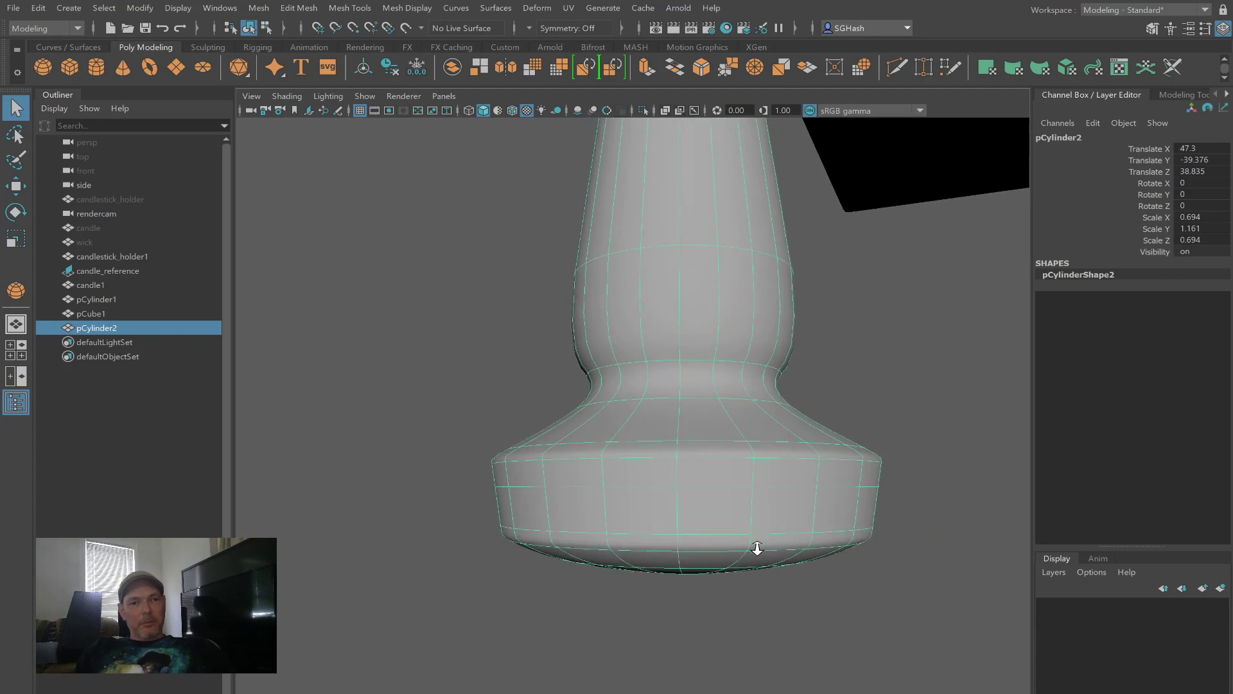
left_click_drag(807, 567, 753, 566, "alt")
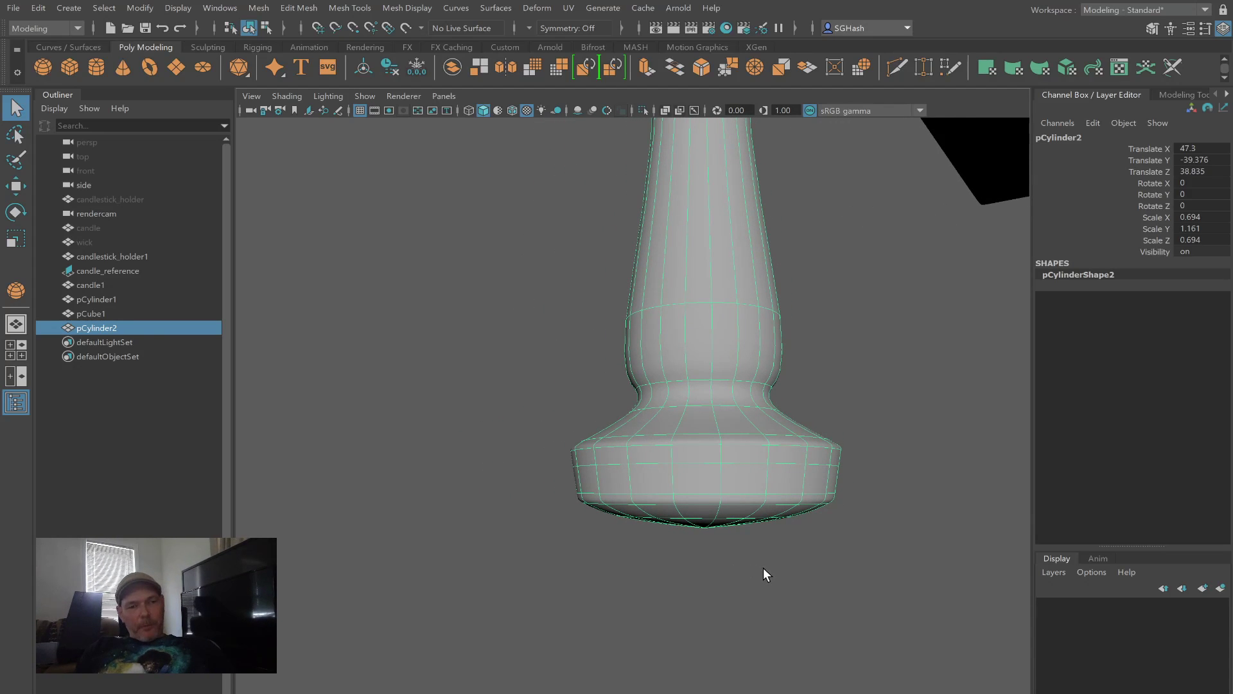
Step: With the leg shown unsmoothed, select the vertices on the underside of its base and scale them flat vertically
key("1")
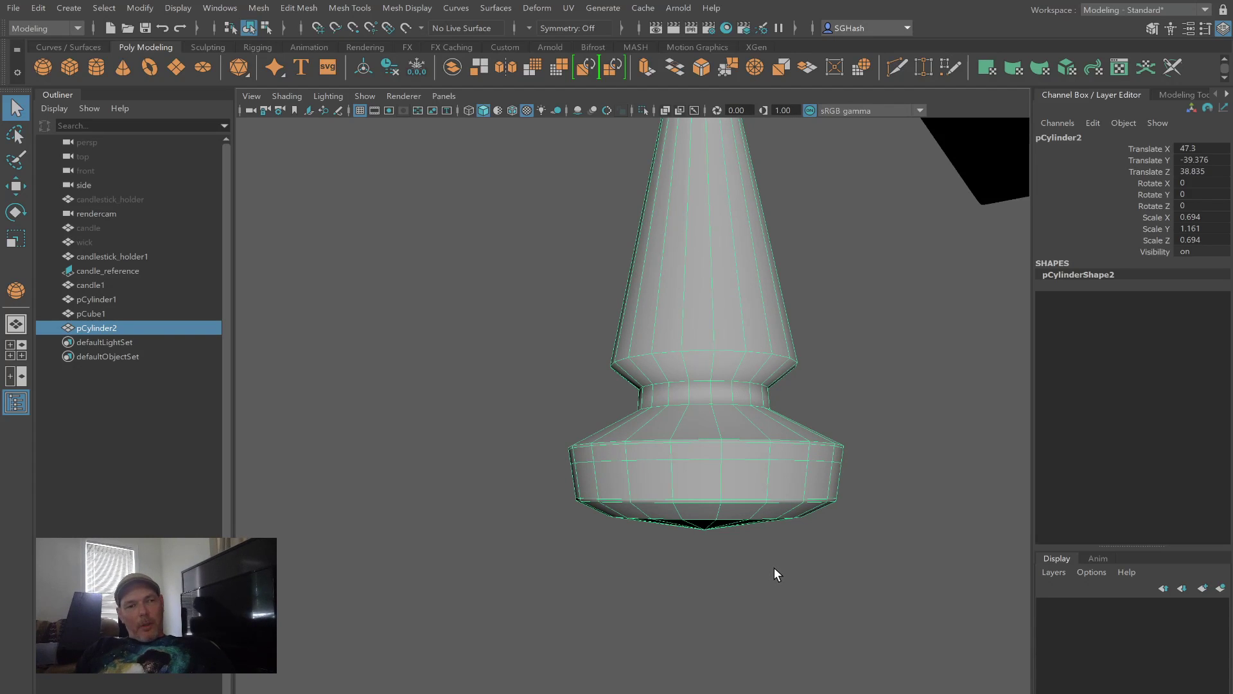
left_click_drag(769, 569, 760, 571, "alt")
left_click(761, 571)
right_click_drag(819, 573, 702, 564, "alt")
left_click_drag(702, 563, 753, 552, "alt")
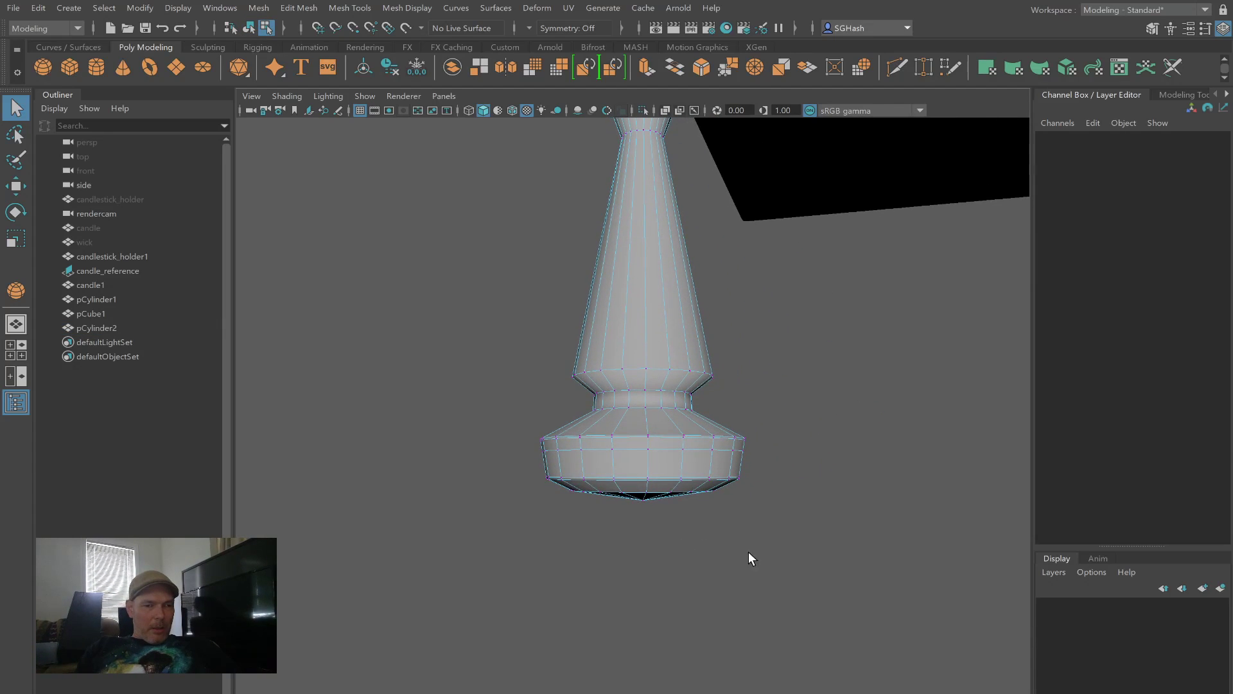
left_click_drag(521, 465, 779, 538)
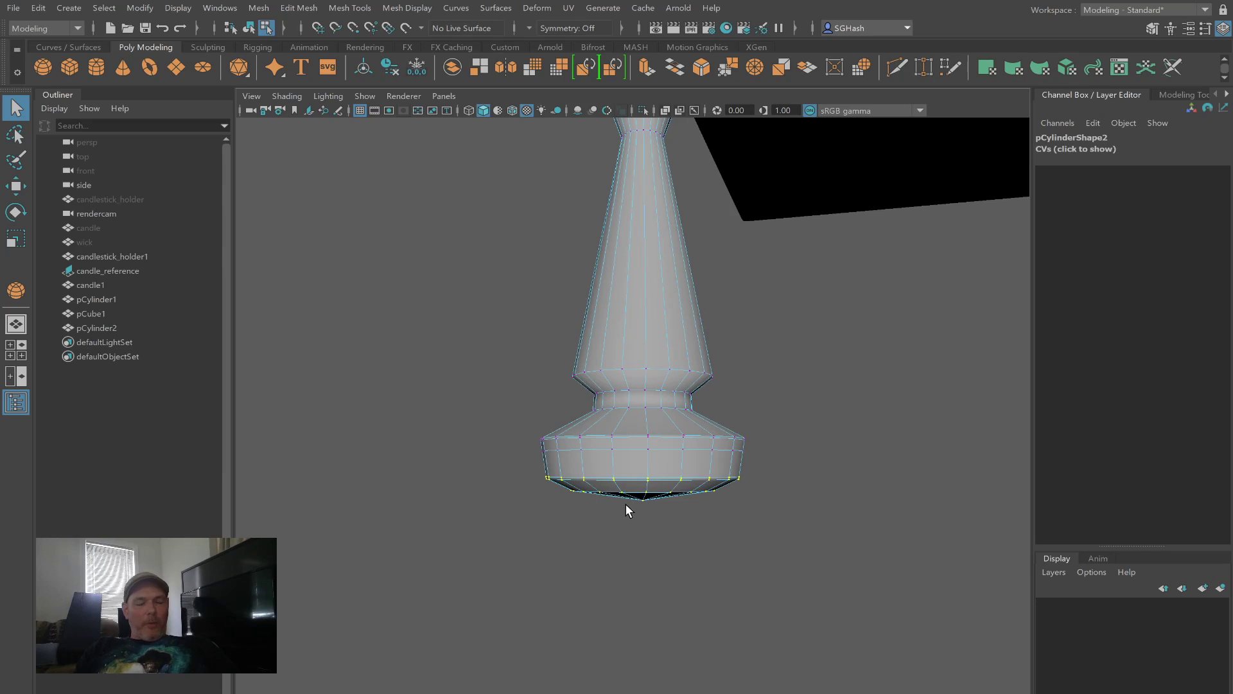
key("r")
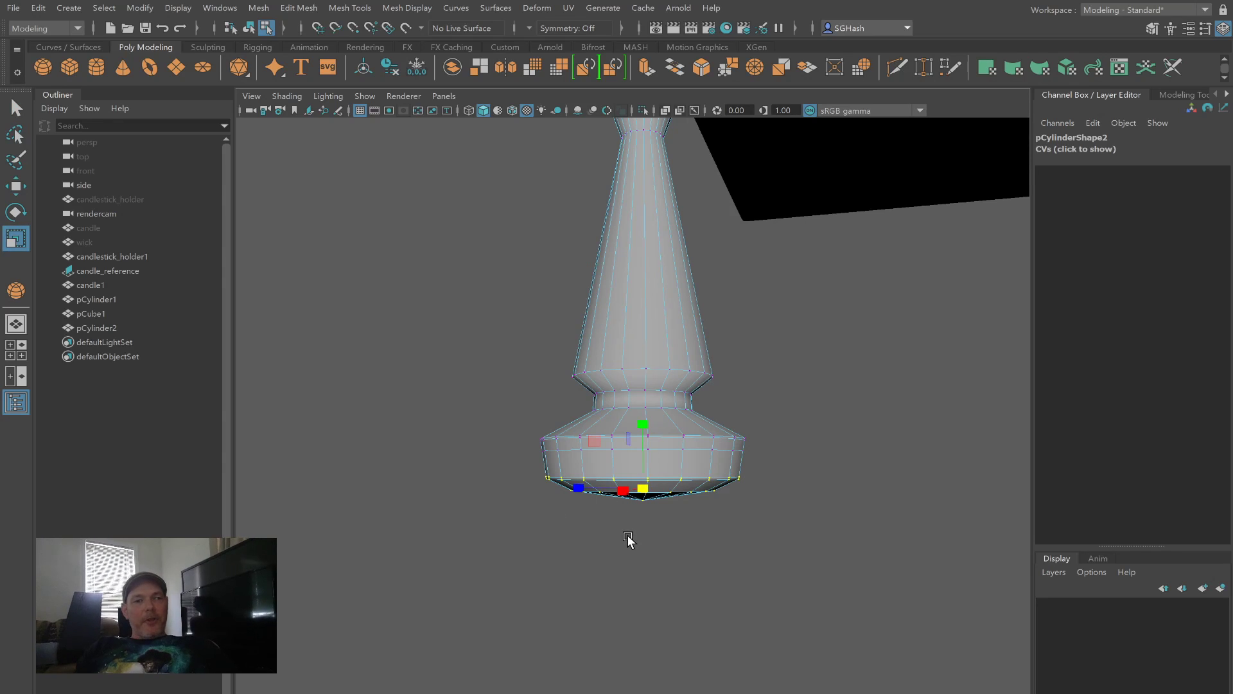
mouse_move(637, 531)
left_mouse_down("alt")
mouse_move(623, 541)
mouse_move(642, 532)
left_mouse_up("alt")
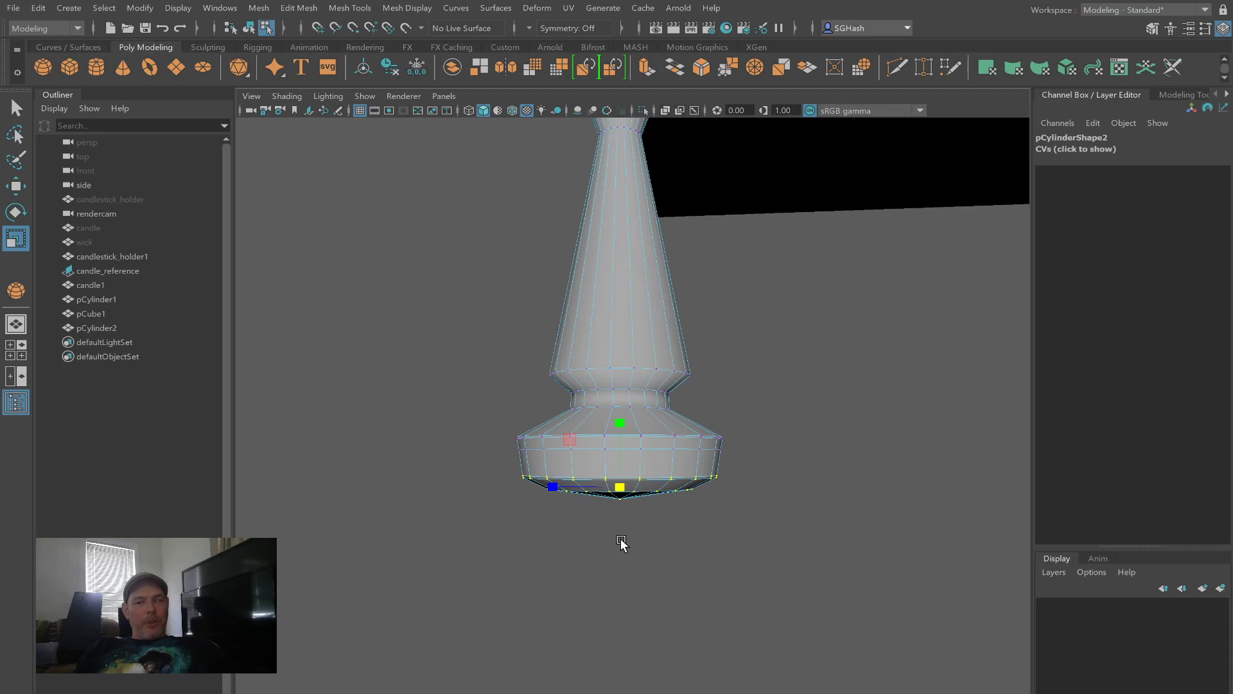
left_click_drag(620, 421, 621, 484)
left_click_drag(623, 422, 628, 485)
left_click_drag(658, 561, 638, 546, "alt")
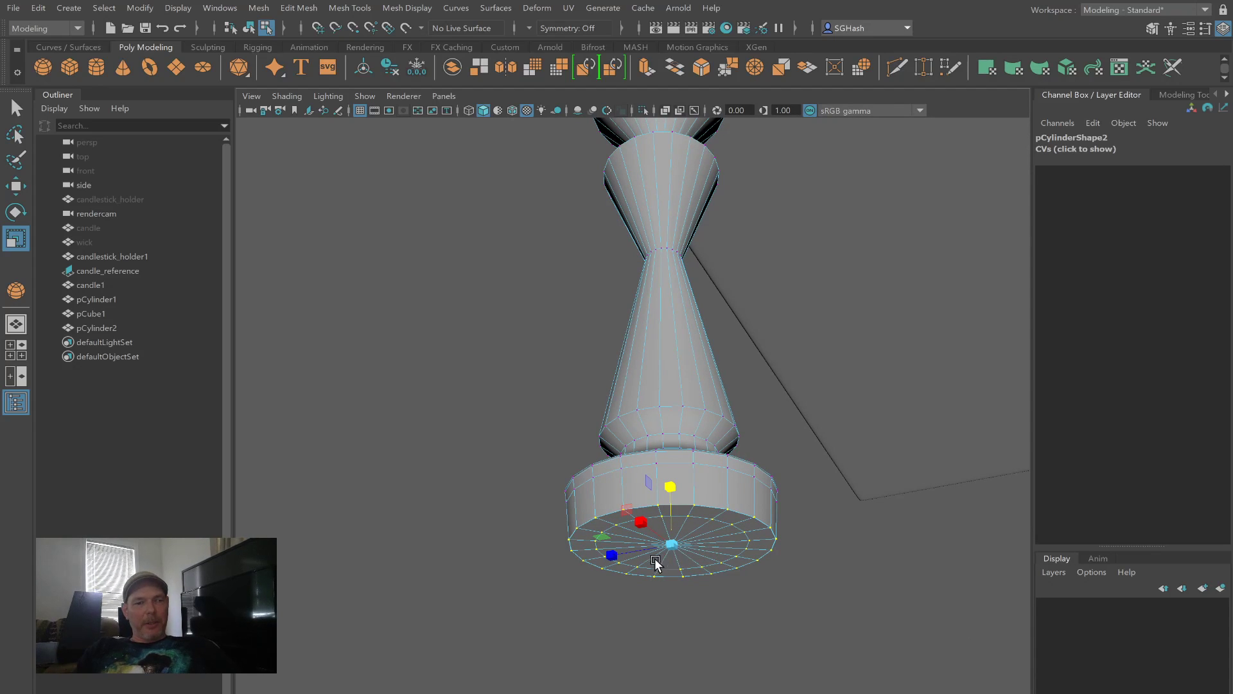
Step: Restore the leg's smooth preview and return from vertex editing to object selection
key("q")
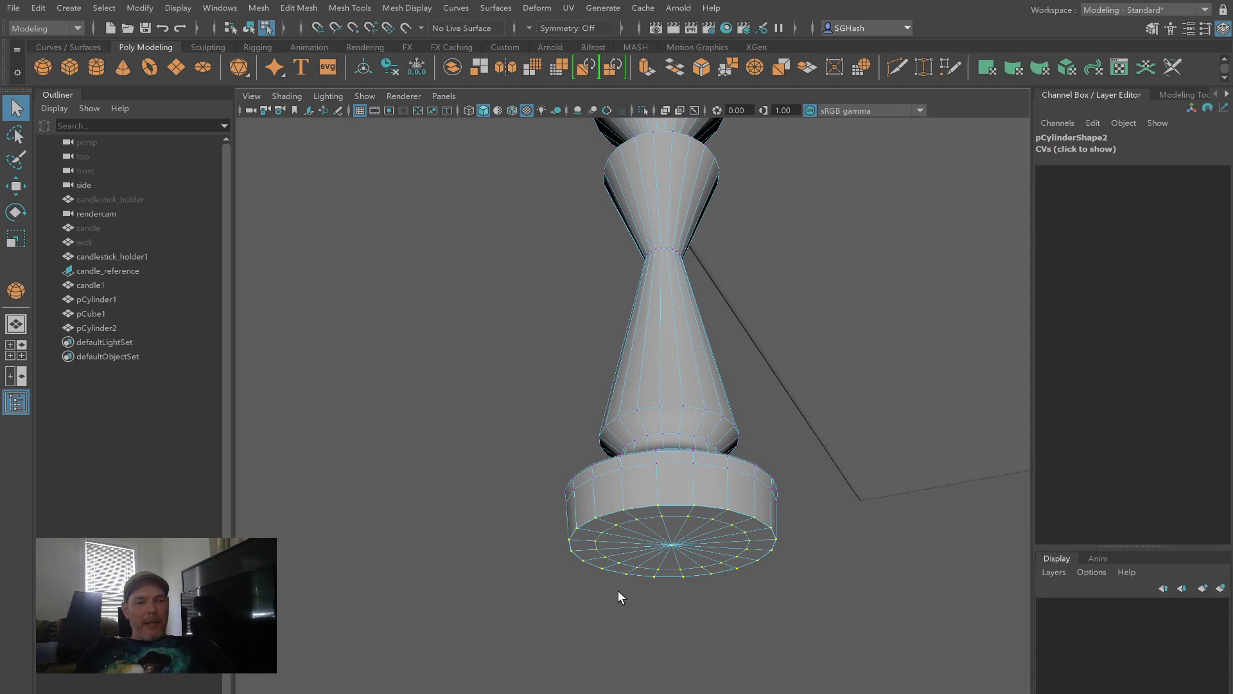
key("3")
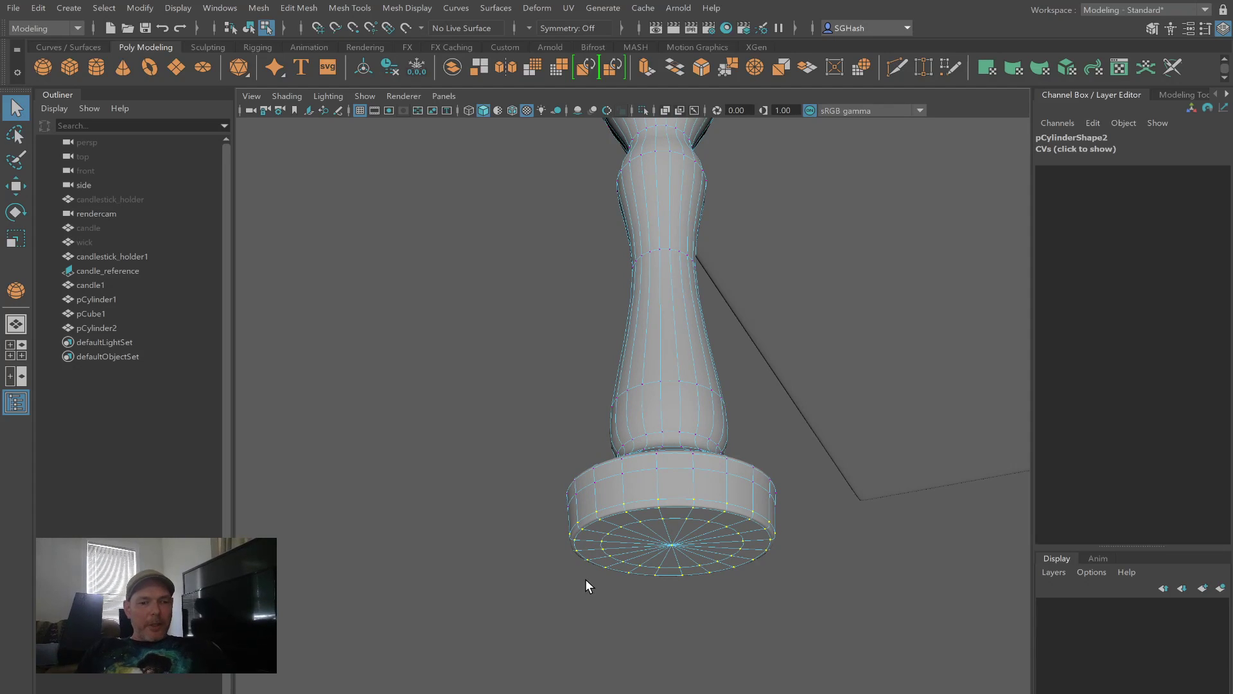
left_click(541, 572)
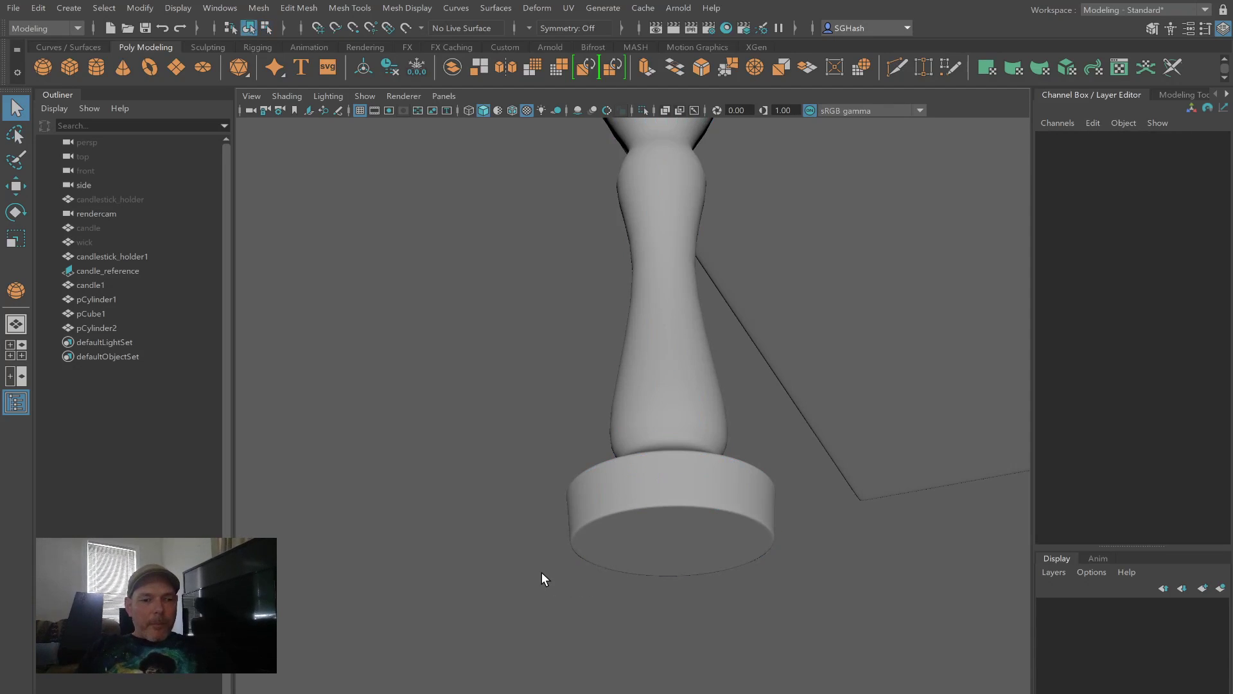
Step: Move the table leg out from under the tabletop along Z to 59.806
left_click_drag(580, 558, 568, 448, "alt")
left_click(595, 385)
left_click_drag(696, 393, 649, 367, "alt")
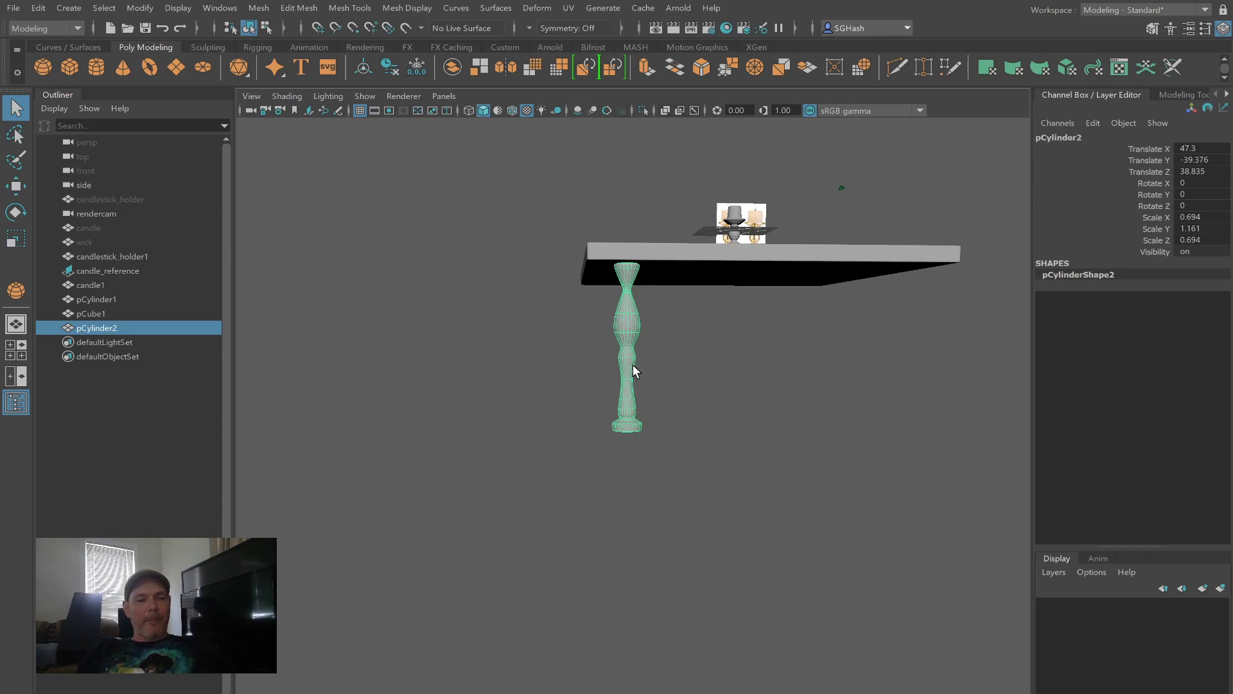
key("f")
left_click_drag(694, 293, 647, 295, "alt")
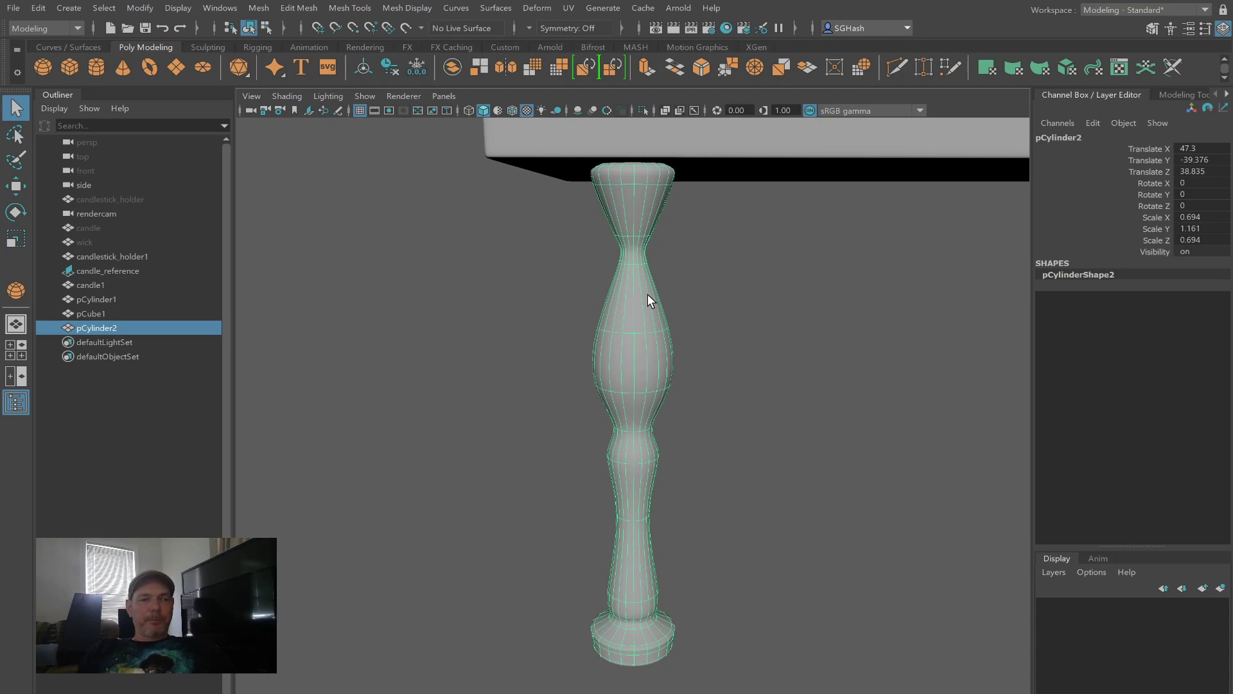
left_click_drag(769, 328, 608, 297, "alt")
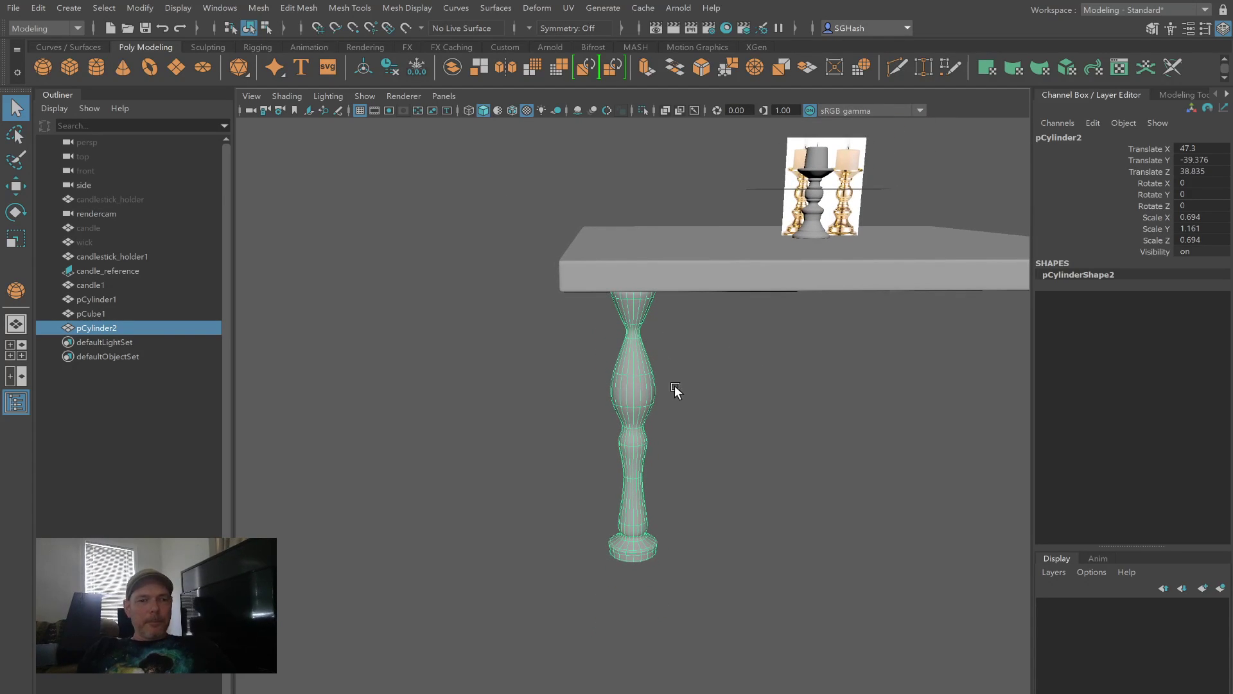
key("w")
left_click_drag(560, 430, 495, 417)
left_click_drag(507, 273, 504, 277, "alt")
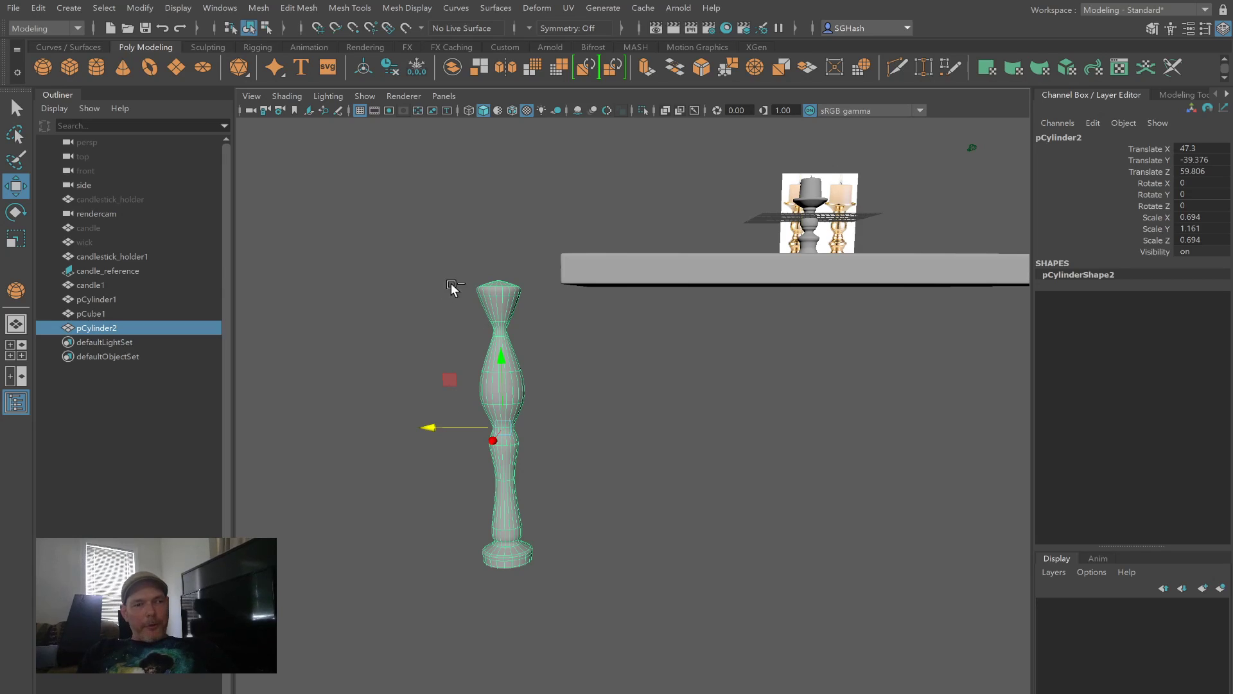
Step: Switch the leg to vertex editing and compare its pointed top cap in smoothed and unsmoothed display, leaving it unsmoothed
left_click_drag(445, 267, 531, 303)
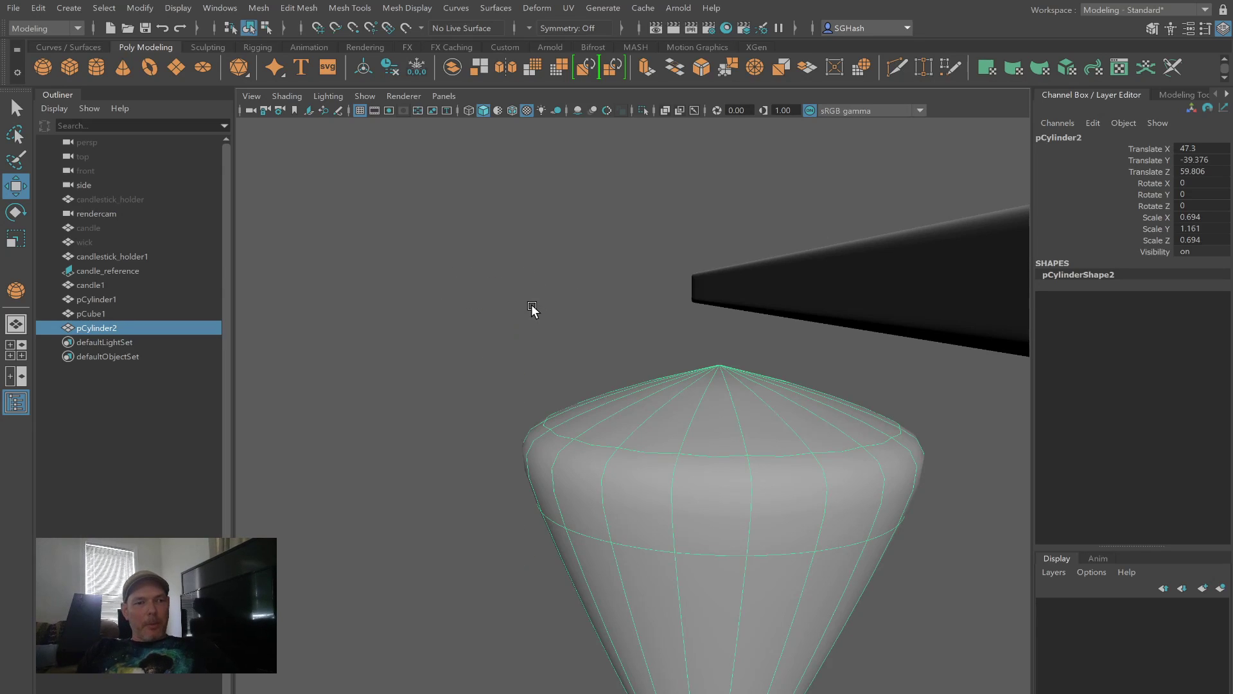
left_click_drag(797, 508, 750, 516, "alt")
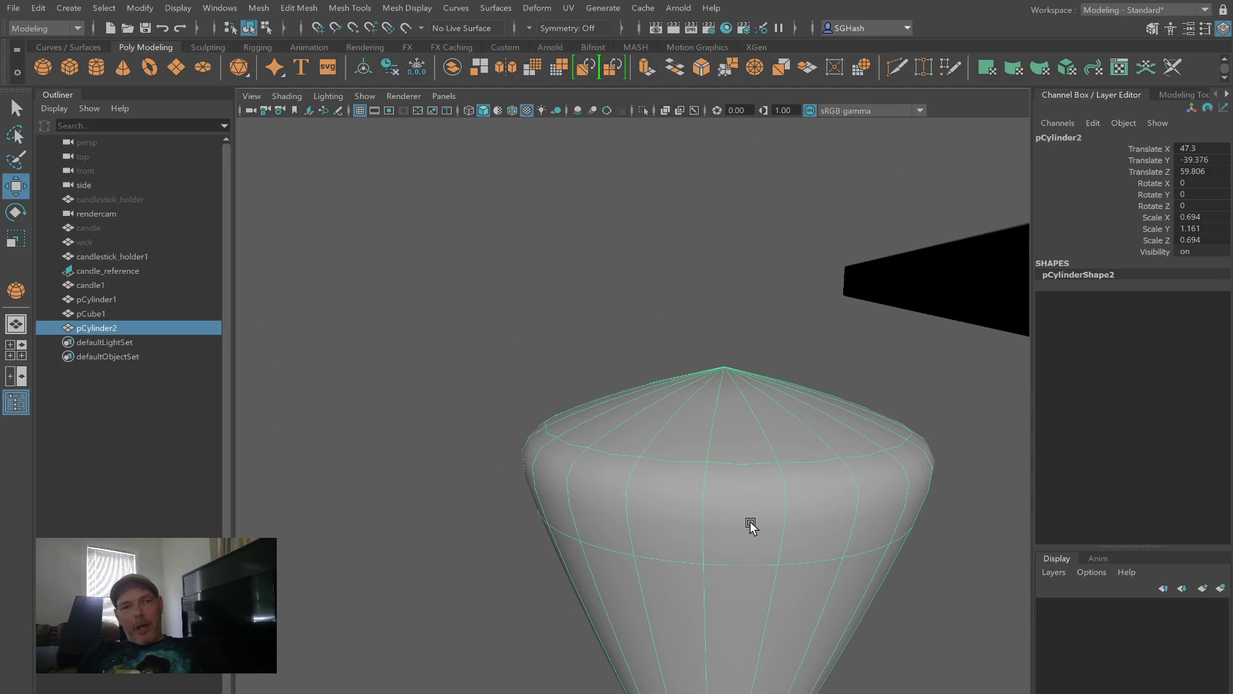
key("F9")
key("1")
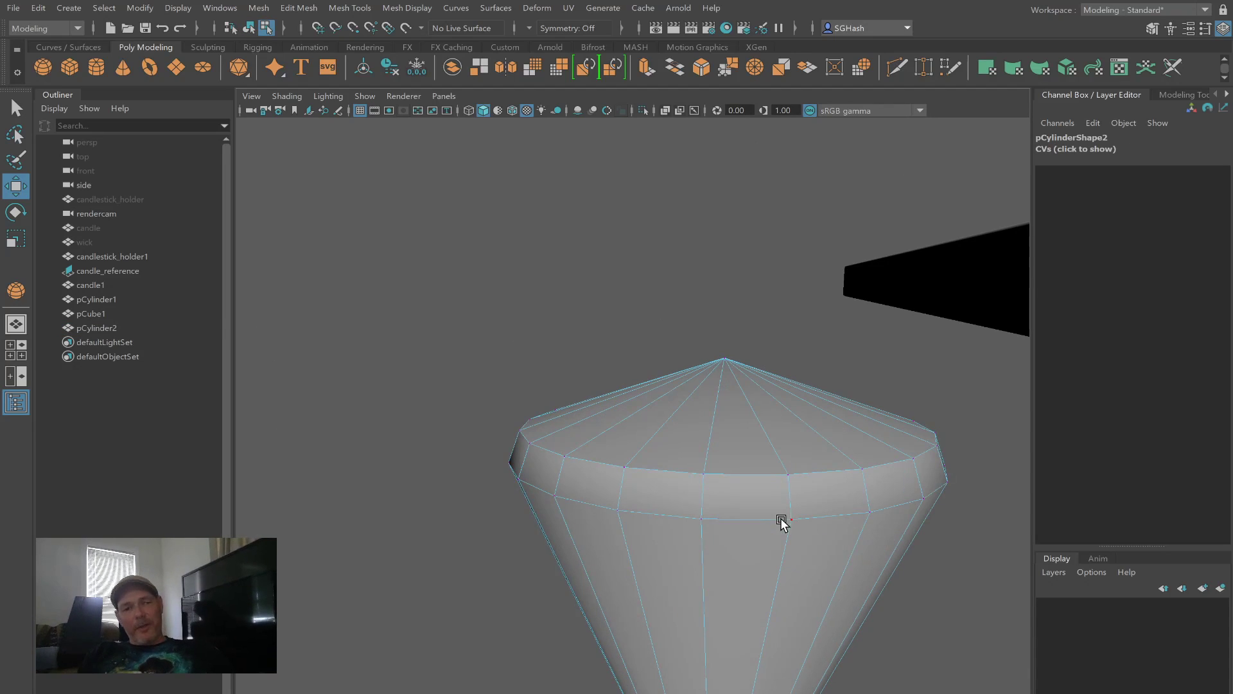
right_click_drag(789, 520, 613, 474, "alt")
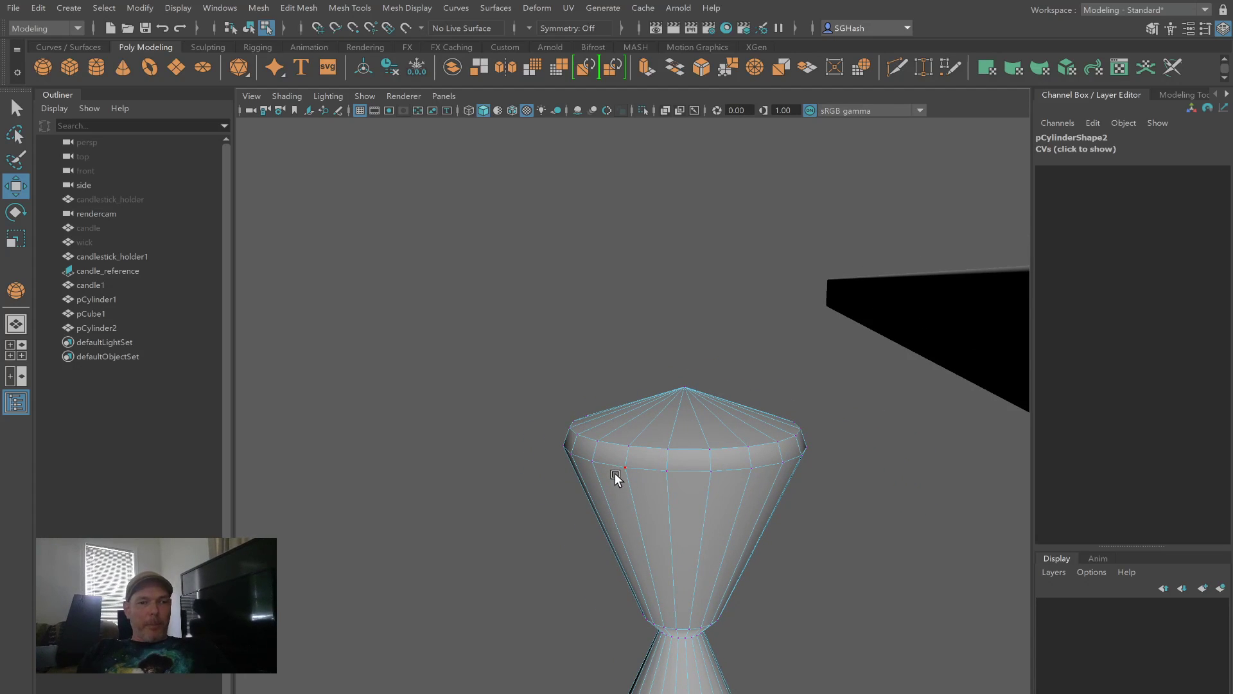
key("3")
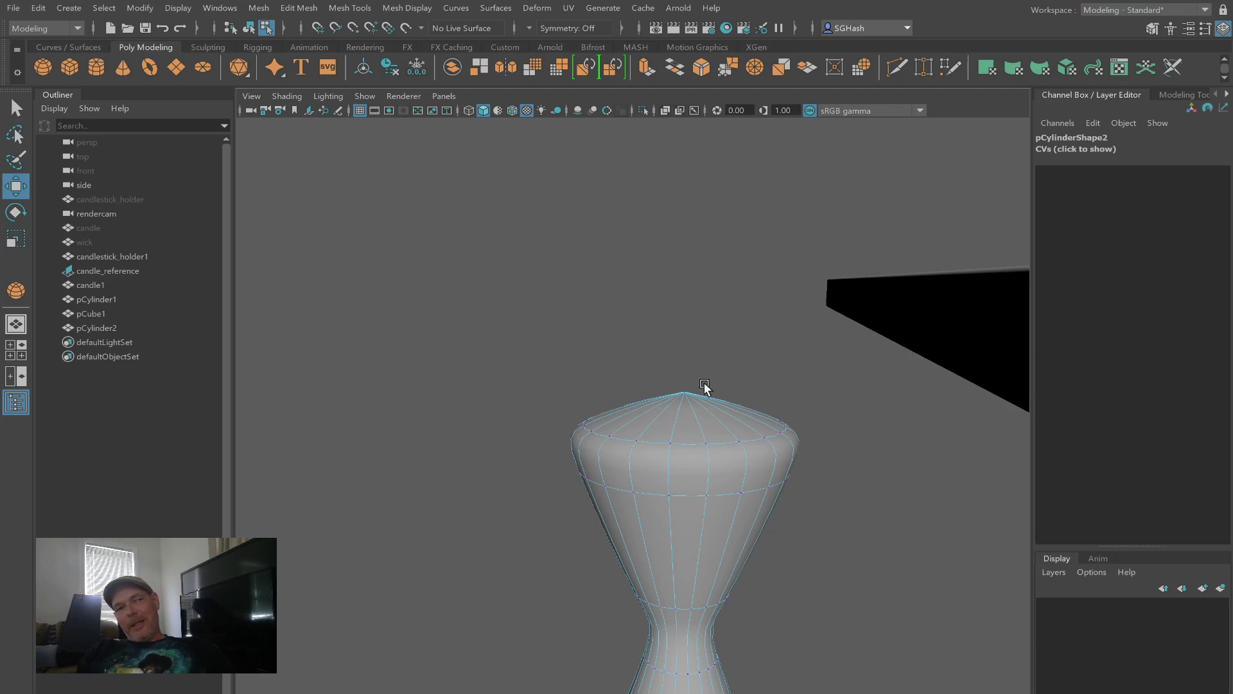
key("2")
key("3")
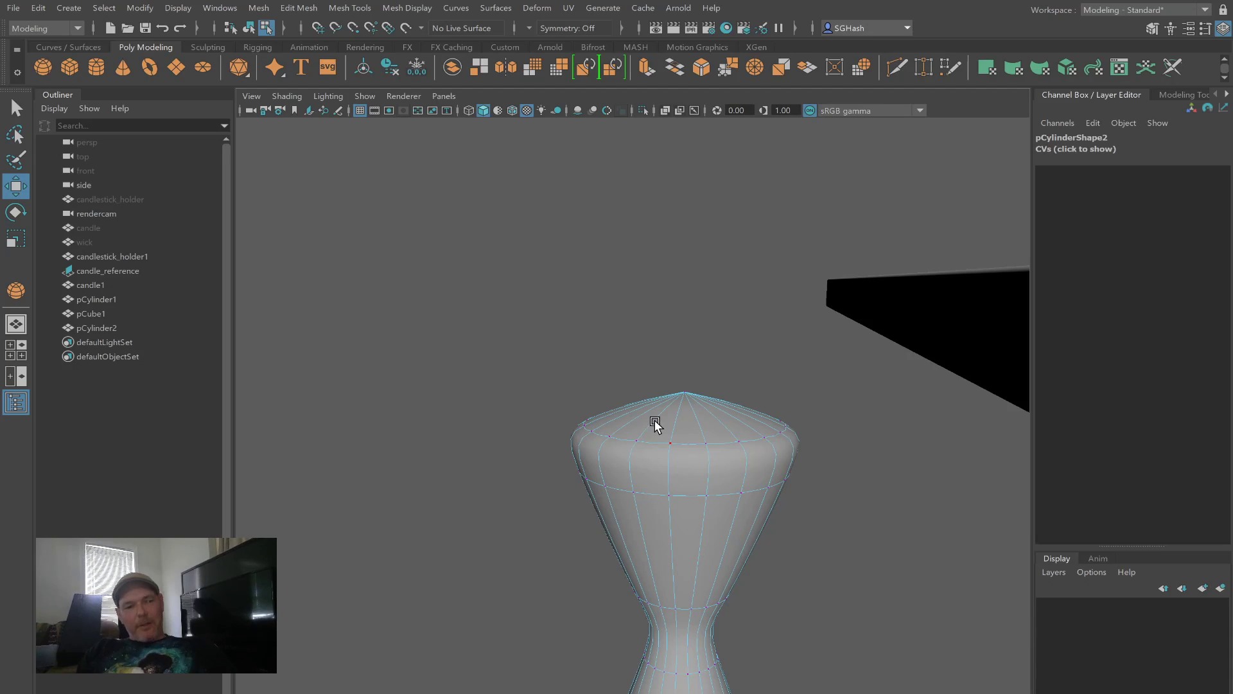
key("1")
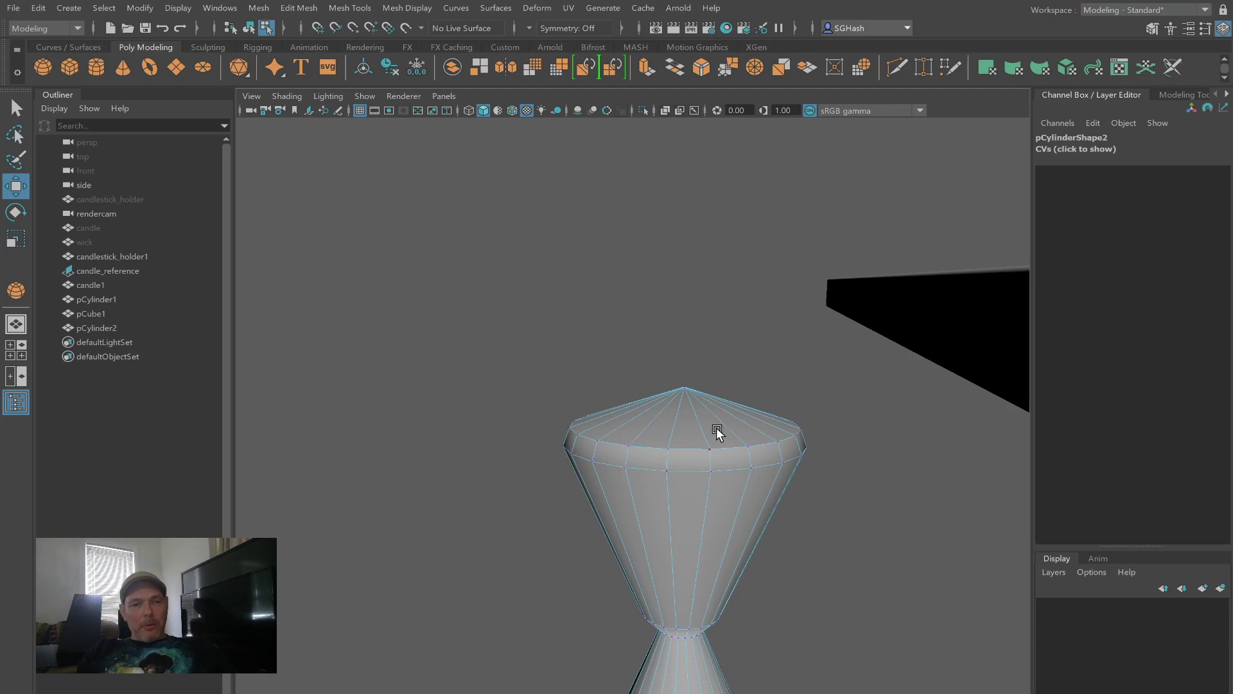
left_click_drag(721, 476, 704, 470, "alt")
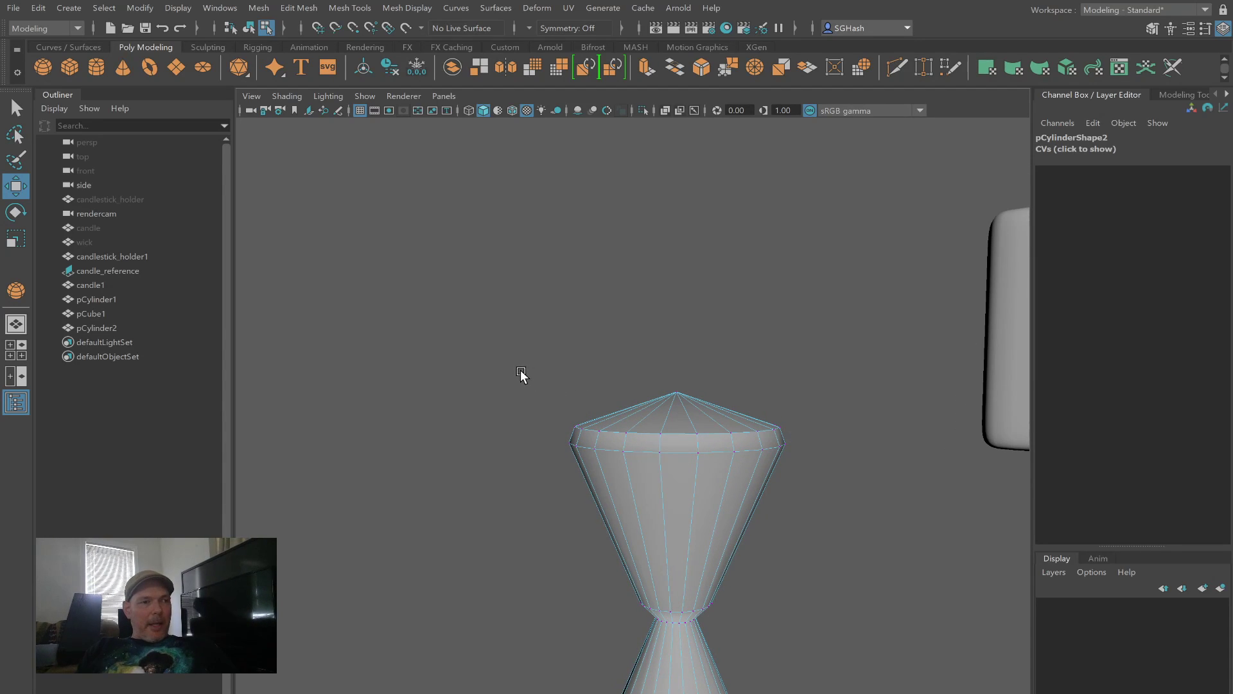
Step: Select the vertices of the leg's top cap and rim and scale them flat vertically
key("q")
left_click_drag(663, 435, 662, 434, "alt")
left_click_drag(509, 337, 795, 467)
key("r")
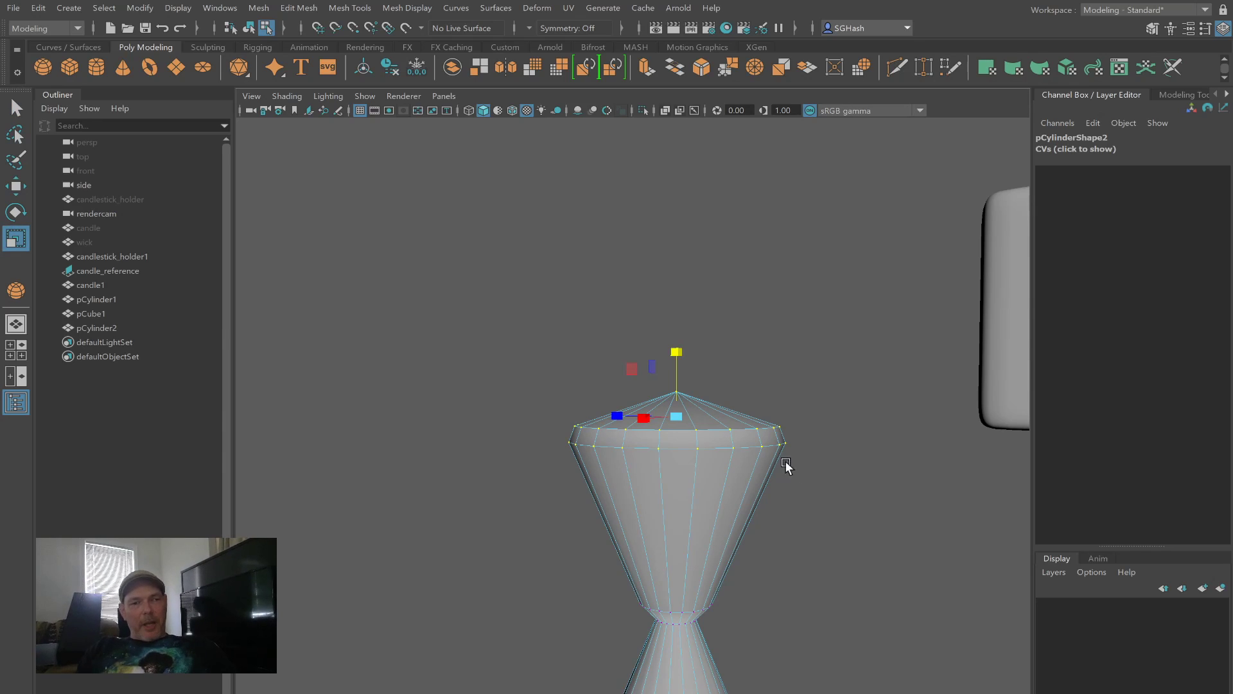
left_click_drag(676, 353, 684, 418)
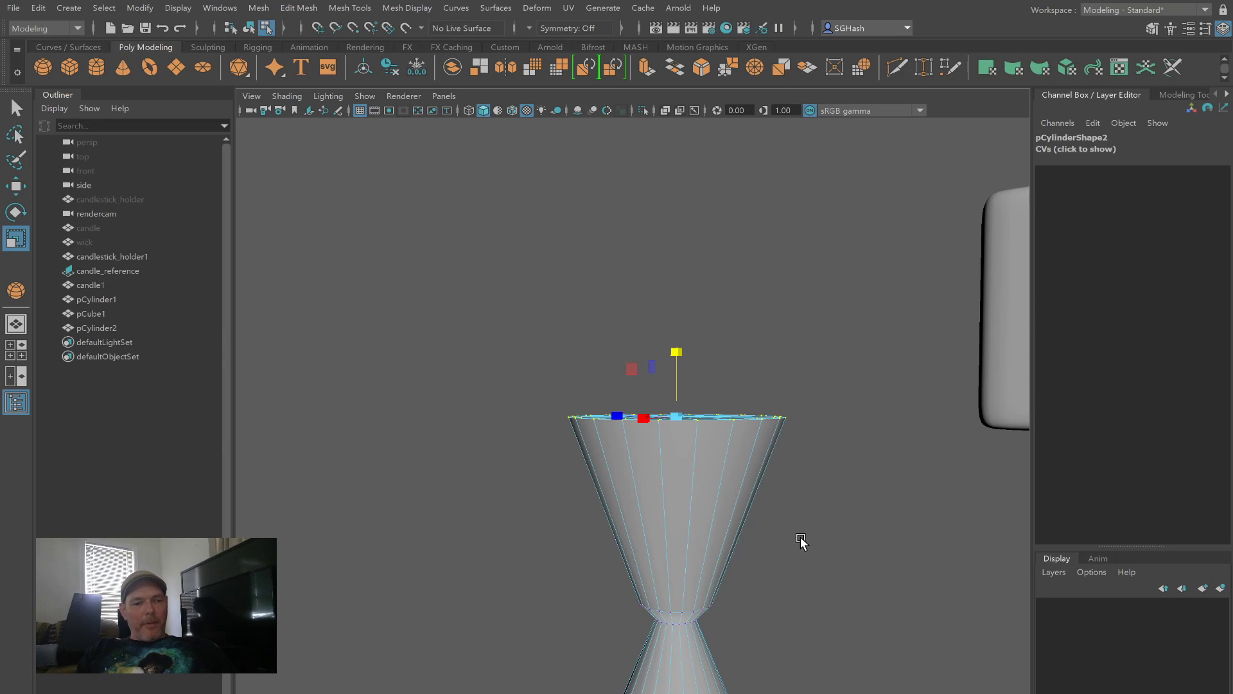
Step: Return the leg to object selection, restore its smooth preview, and deselect it
key("q")
key("F8")
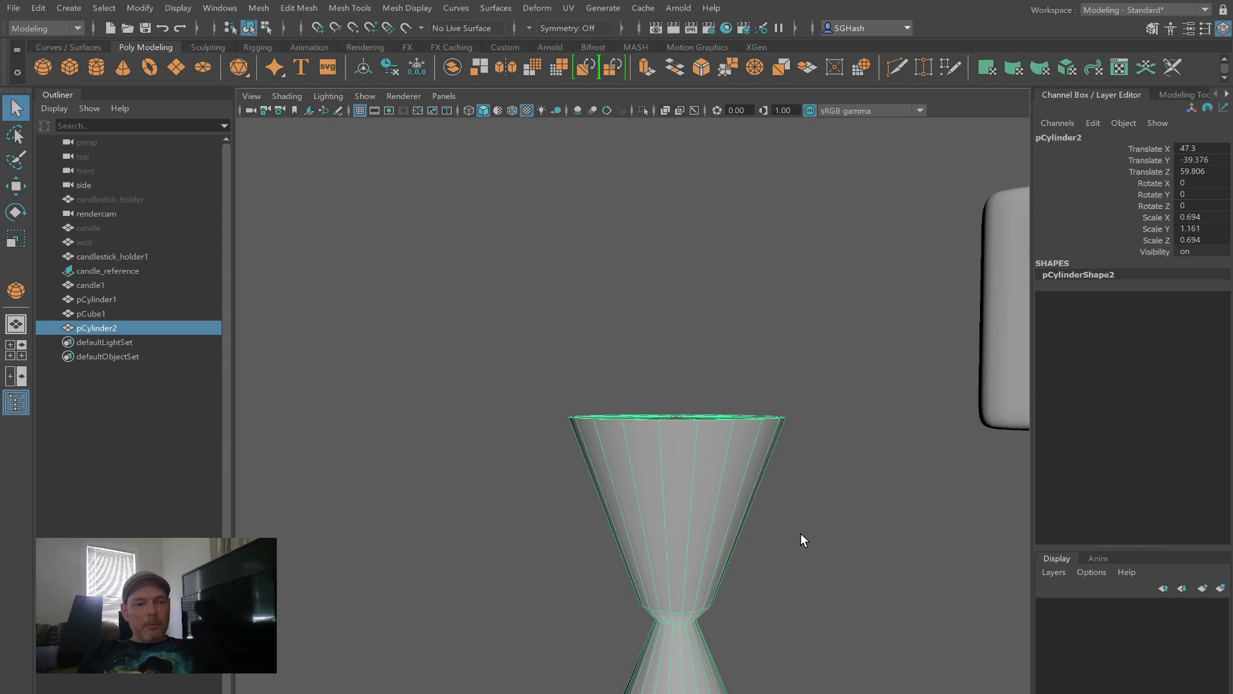
key("3")
left_click(808, 524)
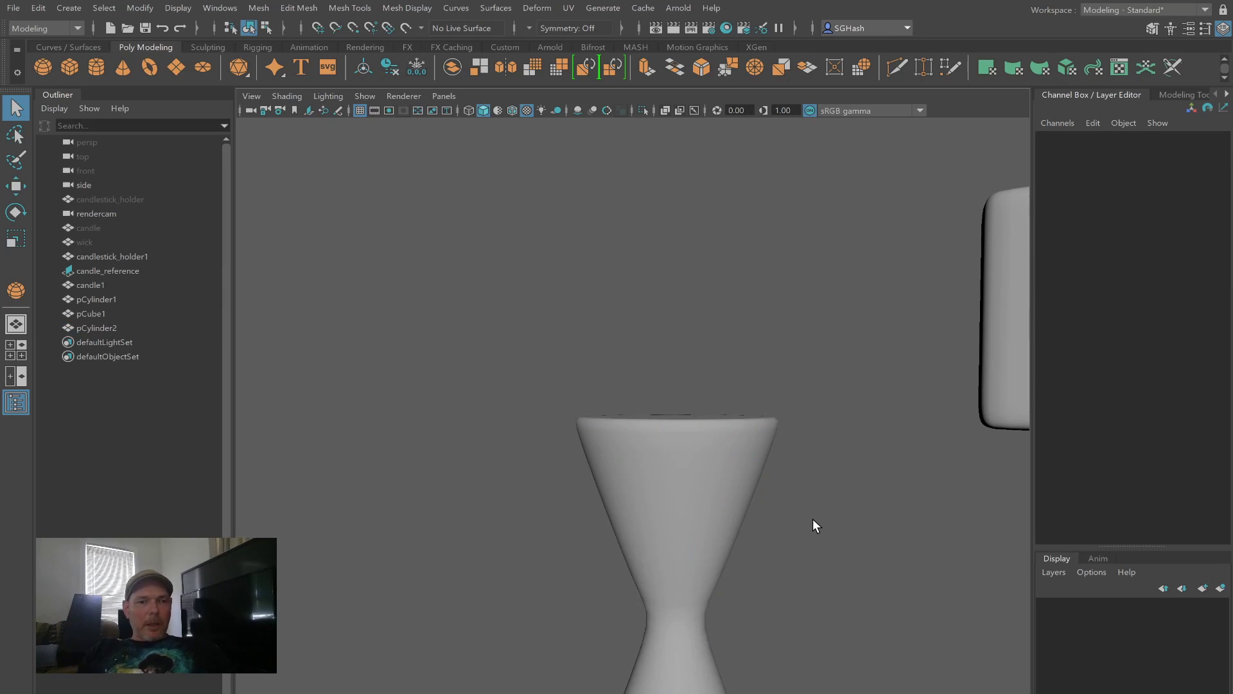
Step: Move the table leg back under the corner of the tabletop along Z to 41.387
left_click_drag(786, 481, 854, 544, "alt")
right_click_drag(856, 538, 507, 476, "alt")
right_click_drag(755, 572, 520, 530, "alt")
mouse_move(823, 598)
left_mouse_down("alt")
mouse_move(771, 578)
mouse_move(789, 581)
left_mouse_up("alt")
left_click(640, 545)
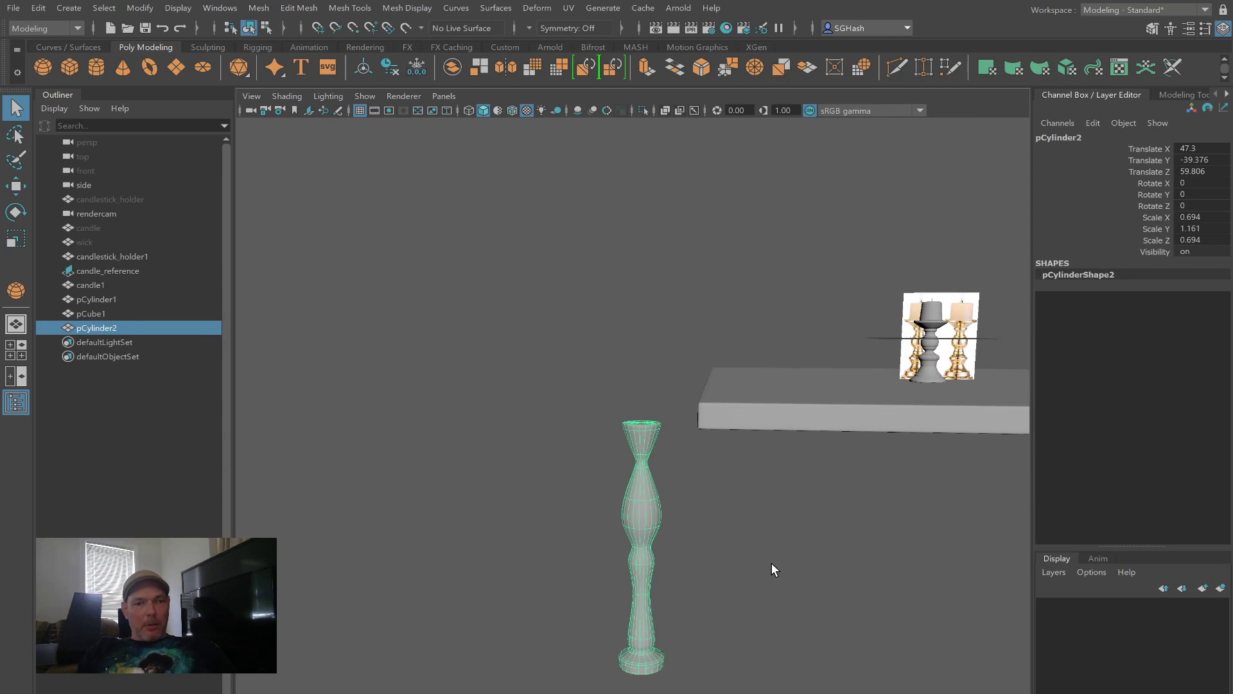
key("w")
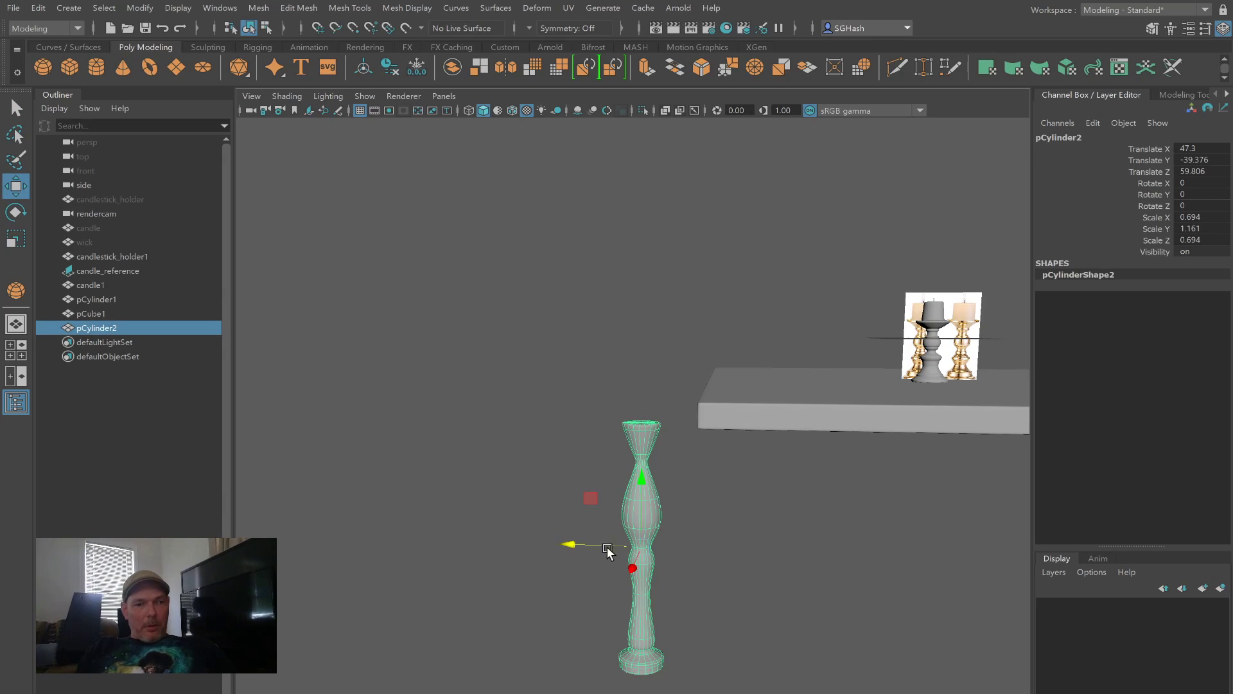
left_click_drag(653, 552, 669, 551)
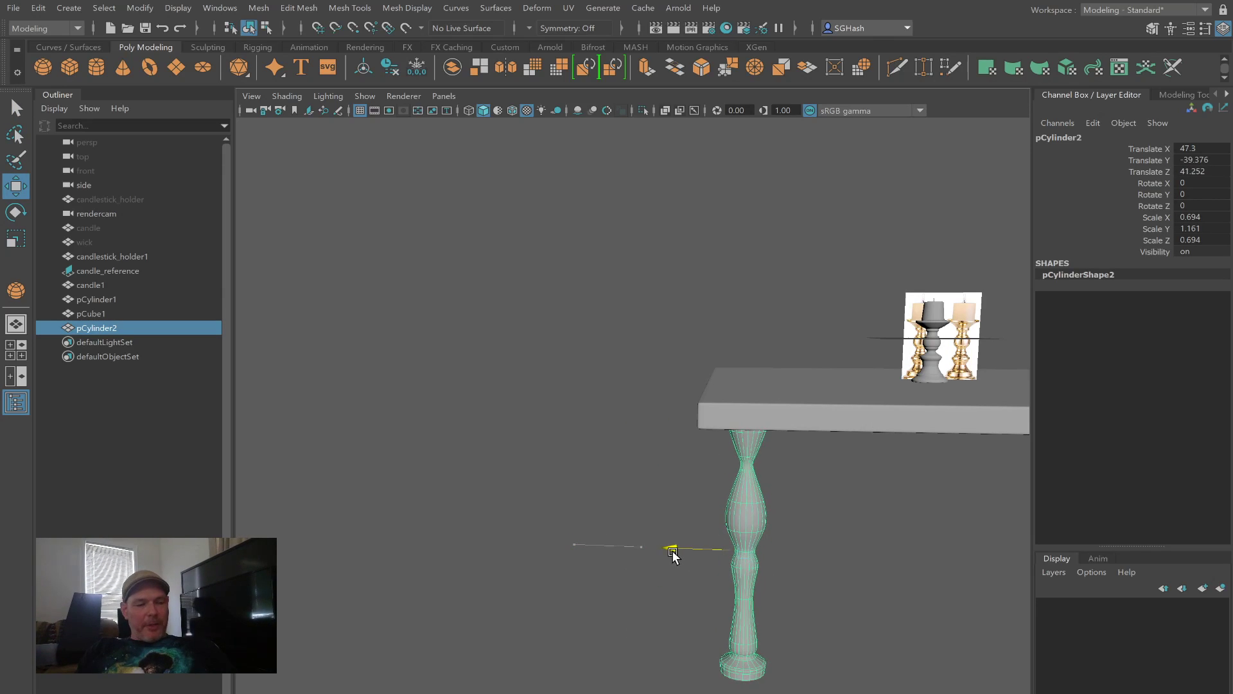
Step: Try to flatten one lengthwise half of the leg by selecting its vertices and scaling them along X
left_click_drag(776, 606, 840, 590, "alt")
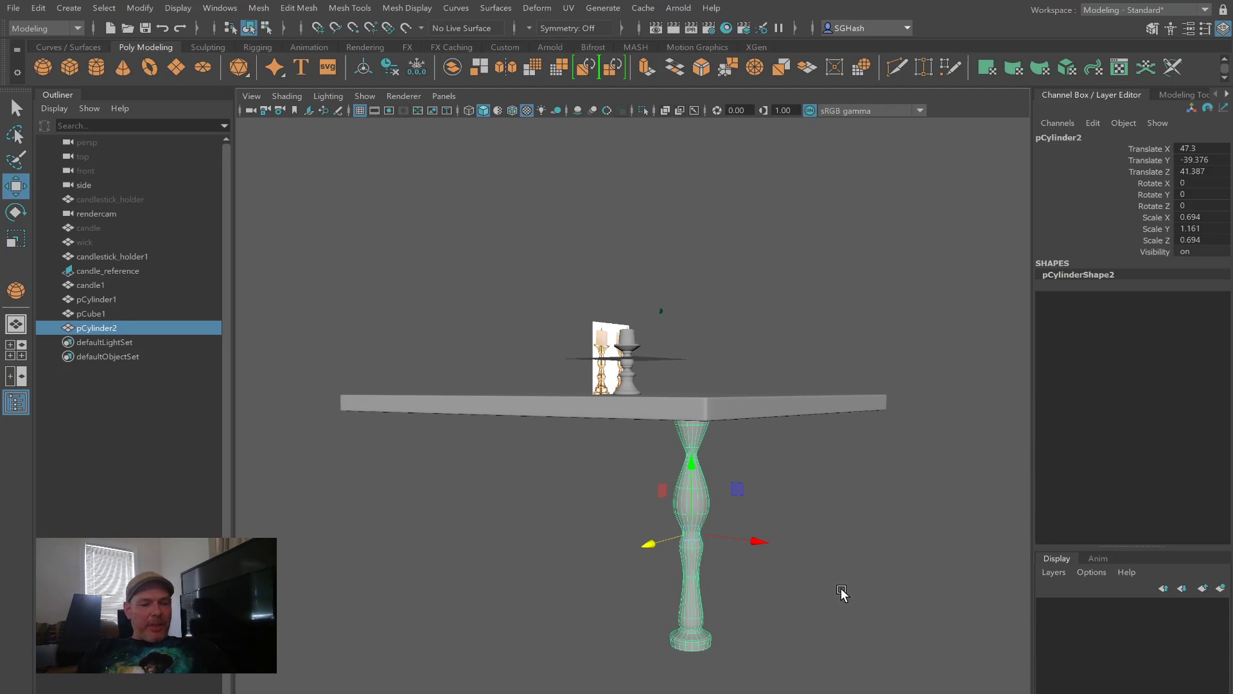
right_click_drag(826, 582, 738, 566, "alt")
mouse_move(739, 566)
left_mouse_down("alt")
mouse_move(663, 569)
mouse_move(747, 565)
left_mouse_up("alt")
right_click_drag(747, 565, 944, 620, "alt")
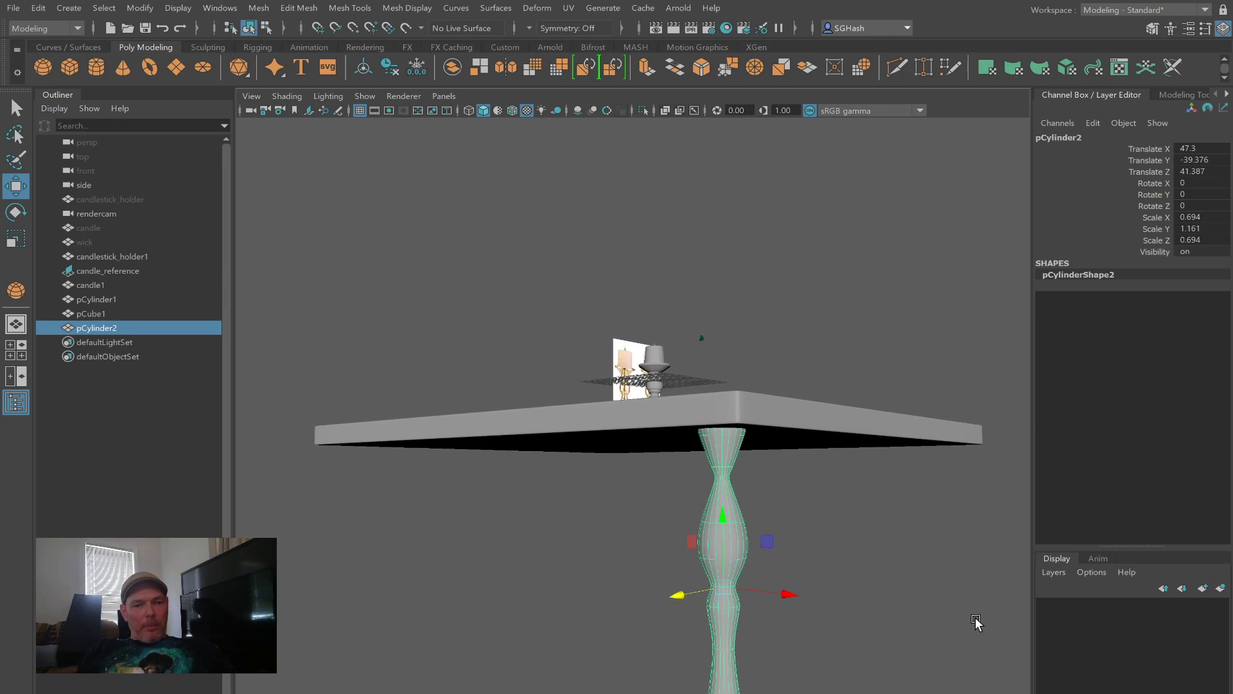
left_click_drag(827, 560, 933, 567, "alt")
left_click_drag(841, 564, 764, 507, "alt")
key("F9")
left_click_drag(788, 351, 638, 693)
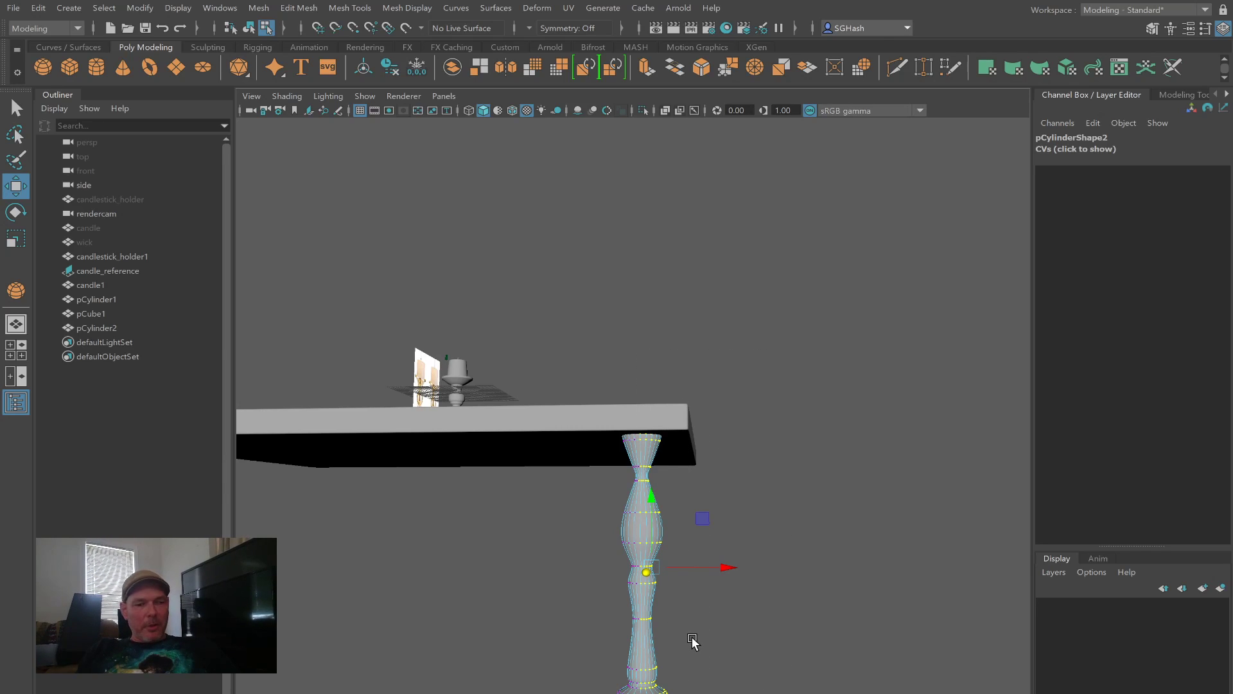
key("r")
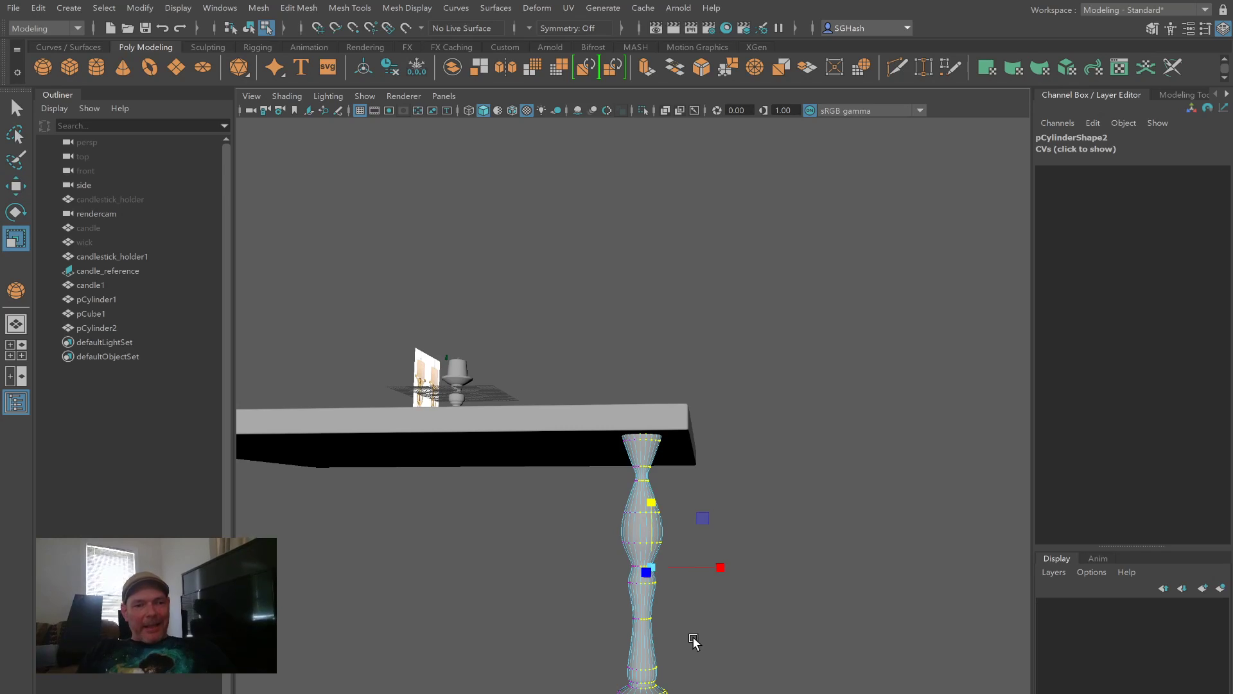
left_click_drag(719, 565, 646, 570)
Step: Leave vertex editing, frame the leg, and examine its flattened side with nothing selected
key("q")
left_click(745, 599)
key("F8")
left_click(770, 584)
left_click_drag(803, 587, 672, 562, "alt")
left_click(670, 557)
key("f")
left_click(750, 557)
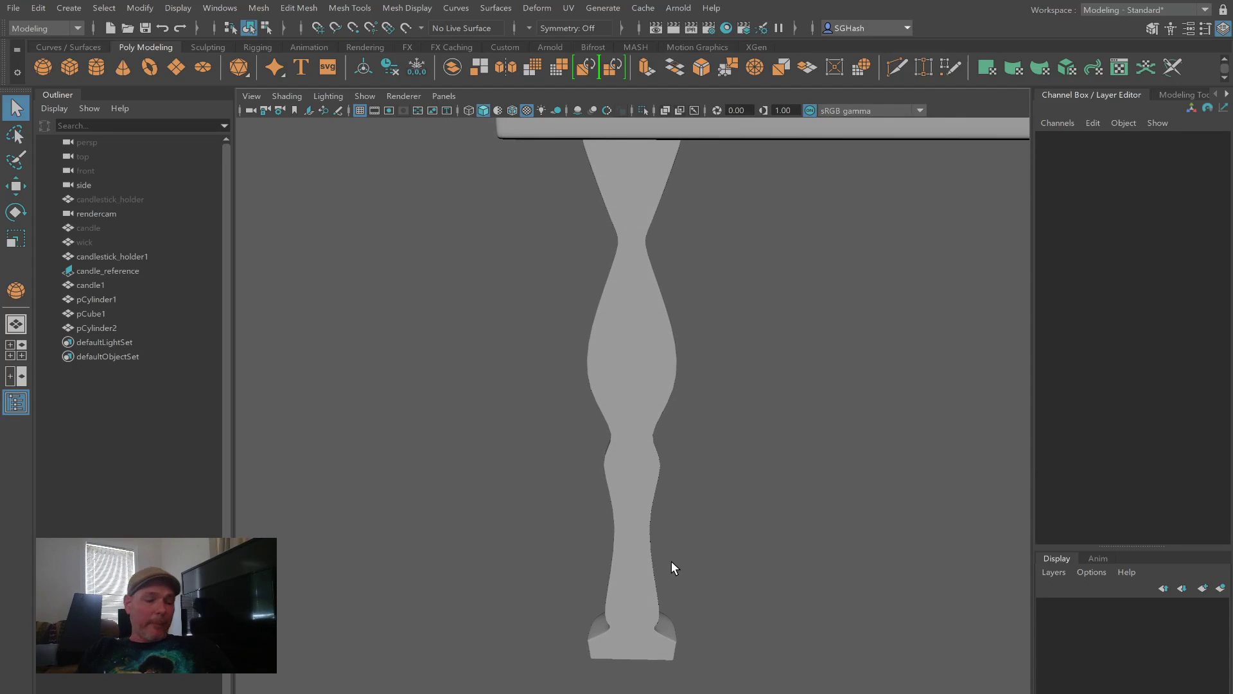
Step: Undo the lengthwise flattening of the leg and return from vertex editing to object selection
key("ctrl+z")
key("ctrl+z")
key("ctrl+z")
key("ctrl+z")
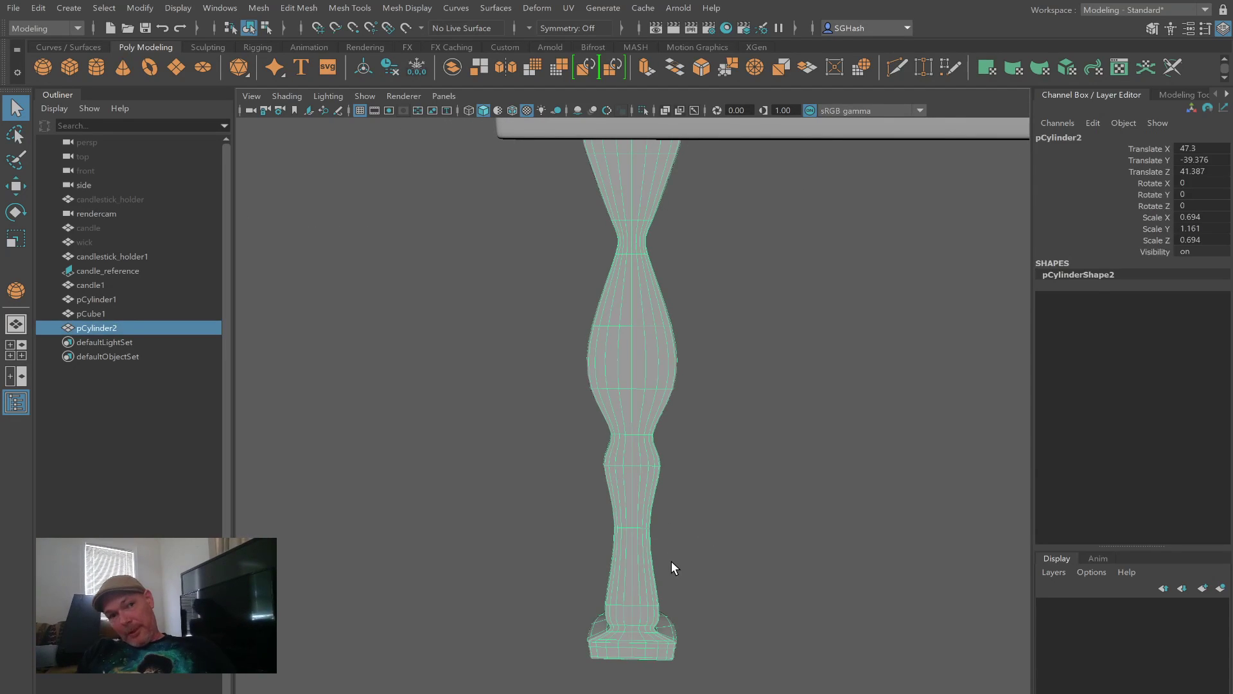
key("ctrl+z")
key("ctrl+z")
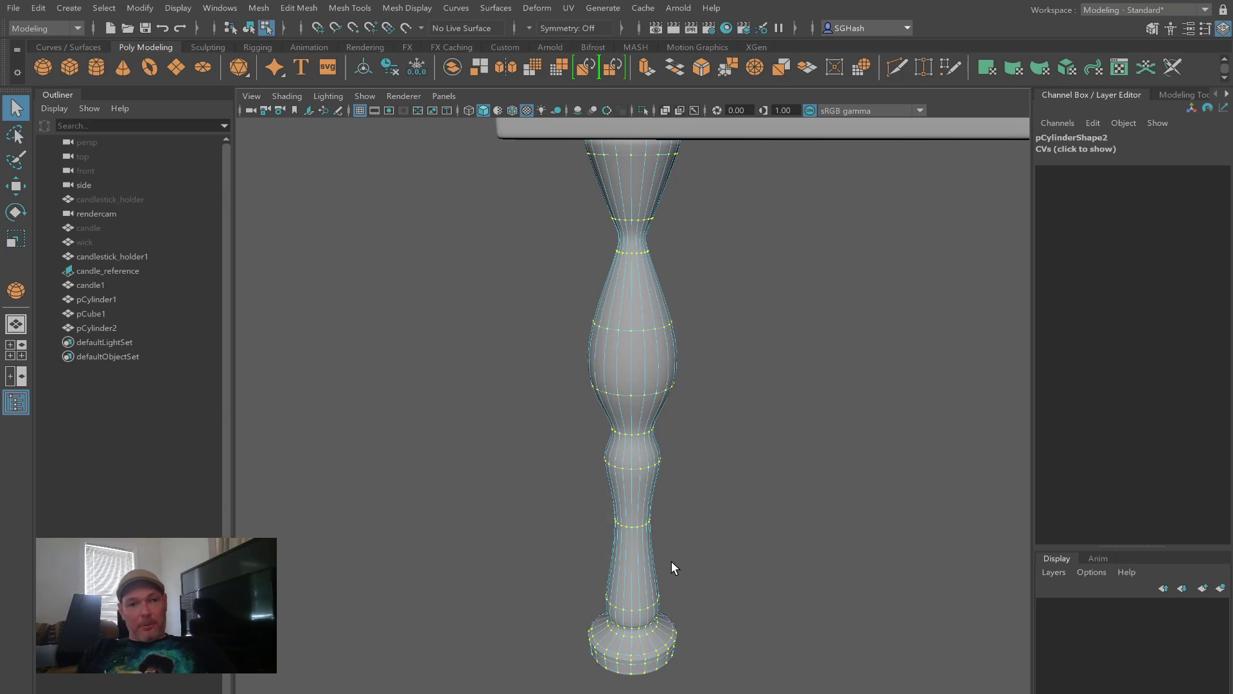
left_click_drag(672, 560, 765, 517, "alt")
key("F8")
key("f")
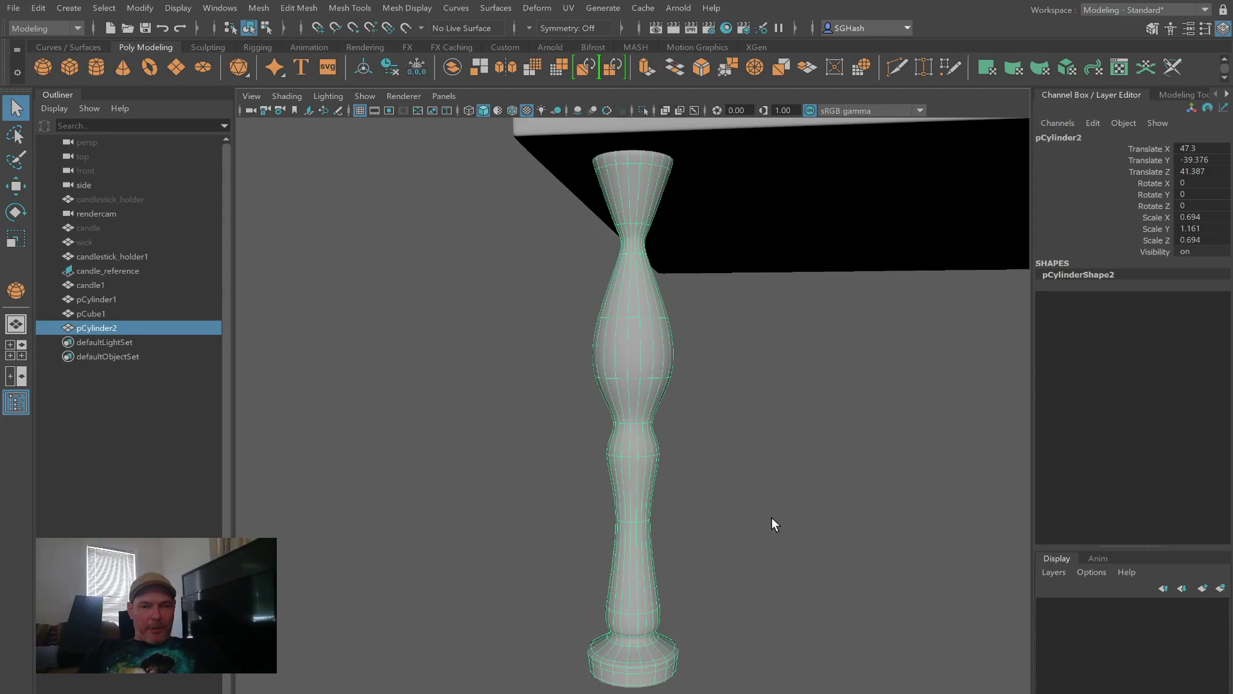
Step: Create a polygon cube and move it away from the table along Z to 94.47
right_click_drag(813, 518, 508, 443, "alt")
left_click_drag(723, 508, 644, 501, "alt")
key("w")
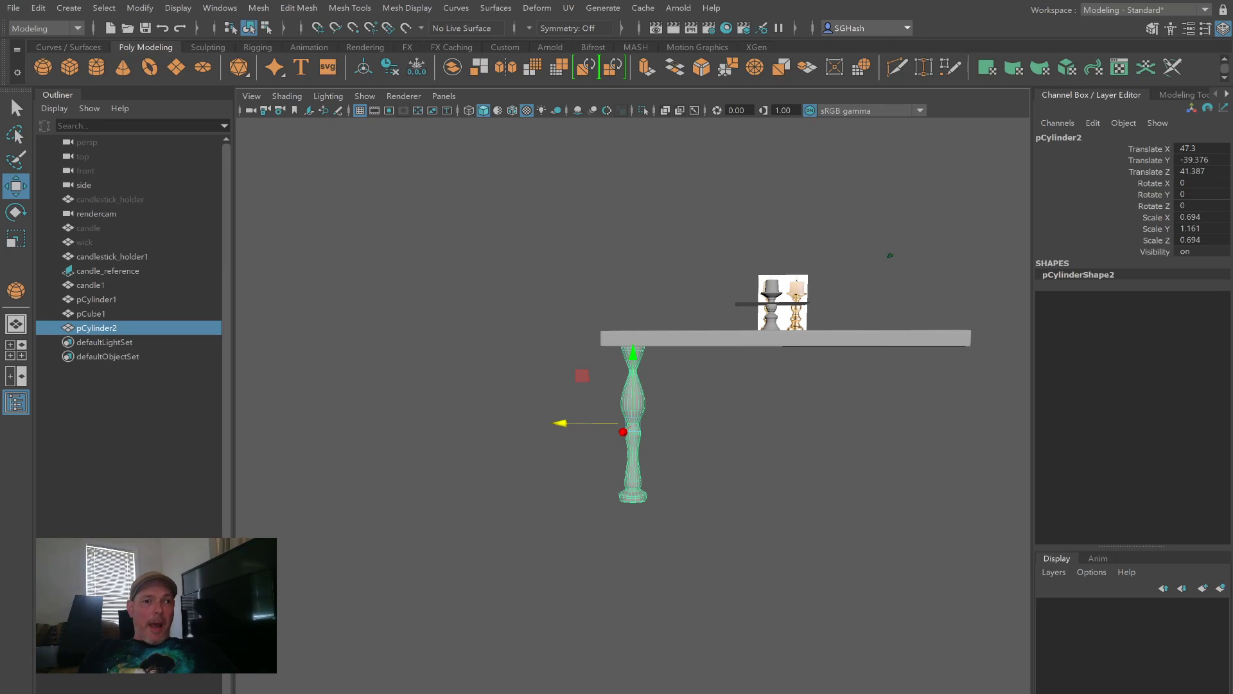
left_click_drag(710, 518, 498, 507, "alt")
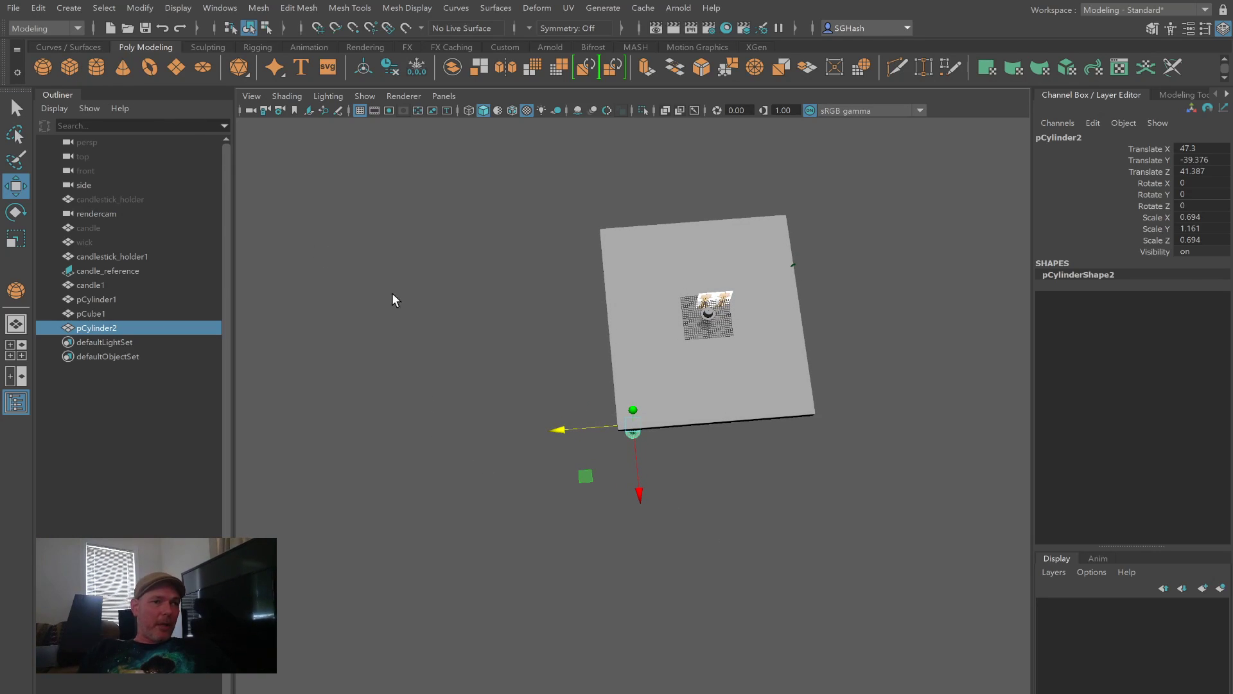
left_click_drag(662, 325, 454, 339)
Step: Scale the new cube uniformly to 57.721 and flatten it into a slab with Scale Y 12.876
key("r")
left_click_drag(546, 388, 548, 341, "alt")
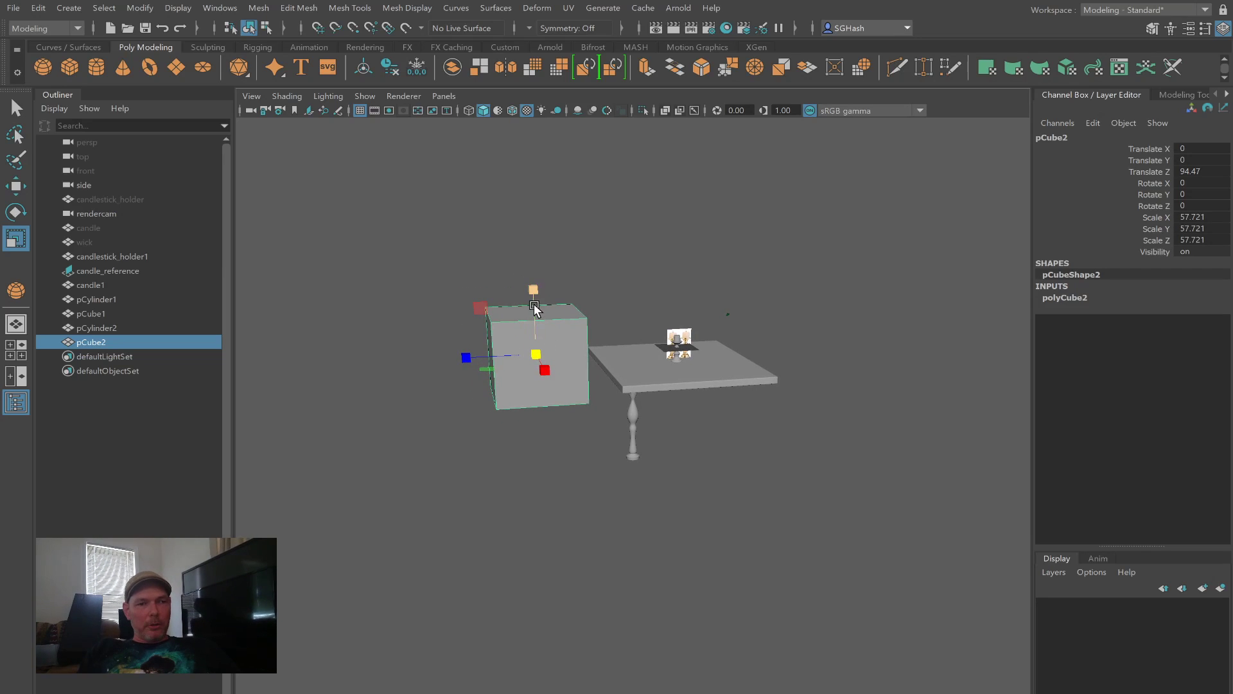
left_click_drag(536, 292, 533, 341)
key("f")
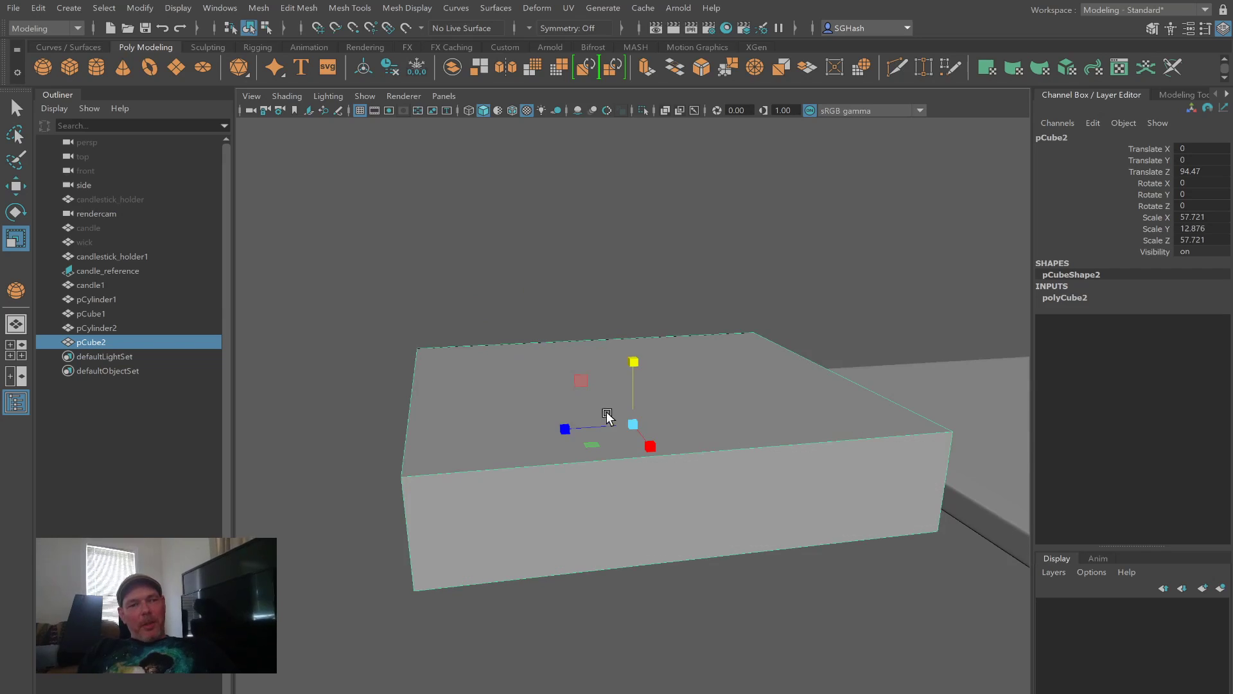
Step: Compare the slab in smoothed, smoothed-with-cage and unsmoothed display, leaving it unsmoothed
left_click_drag(617, 426, 641, 428, "alt")
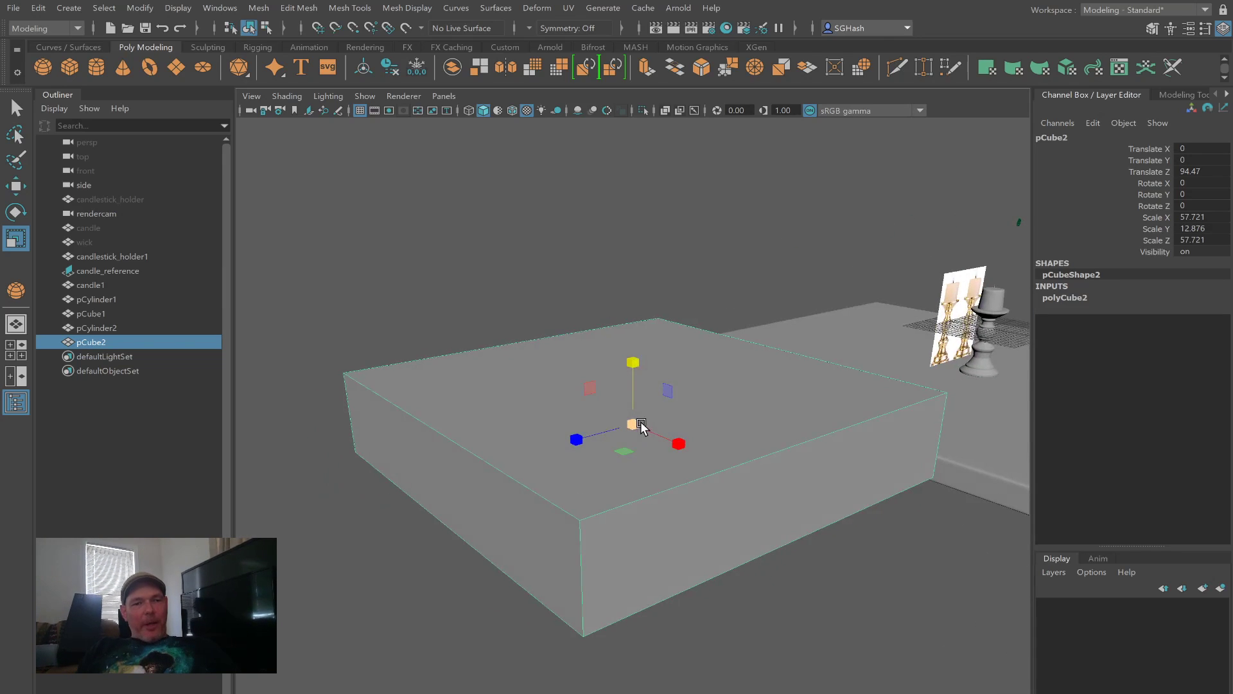
key("3")
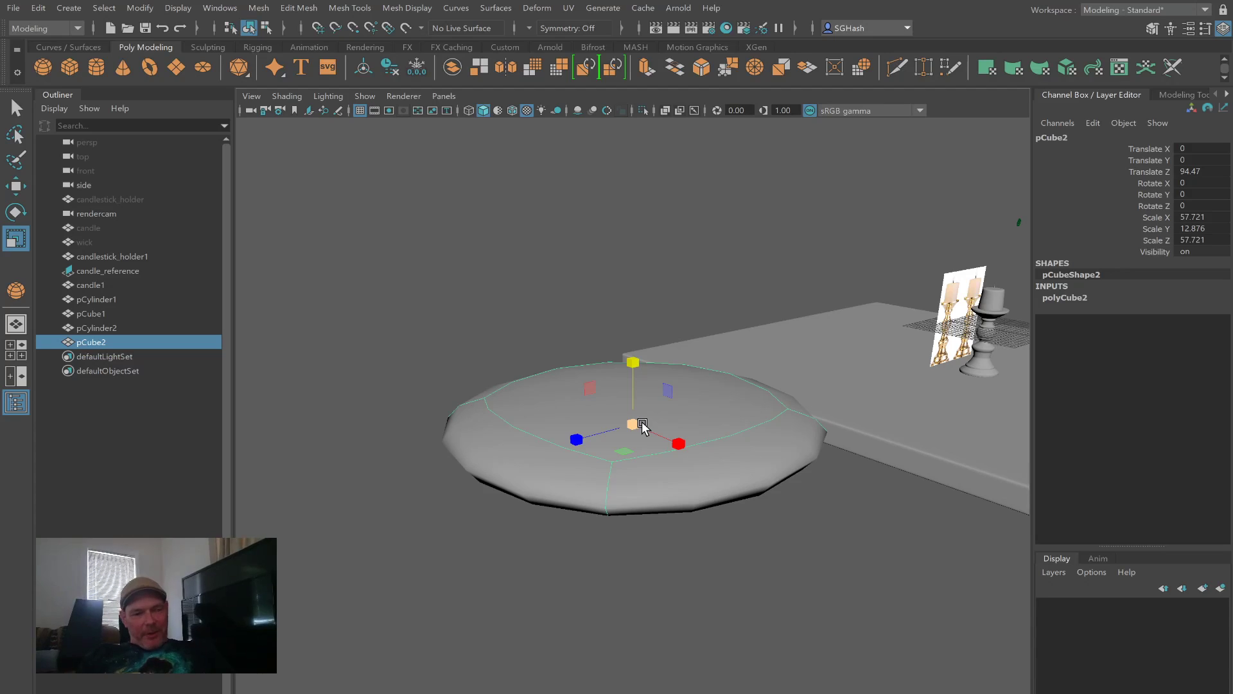
key("2")
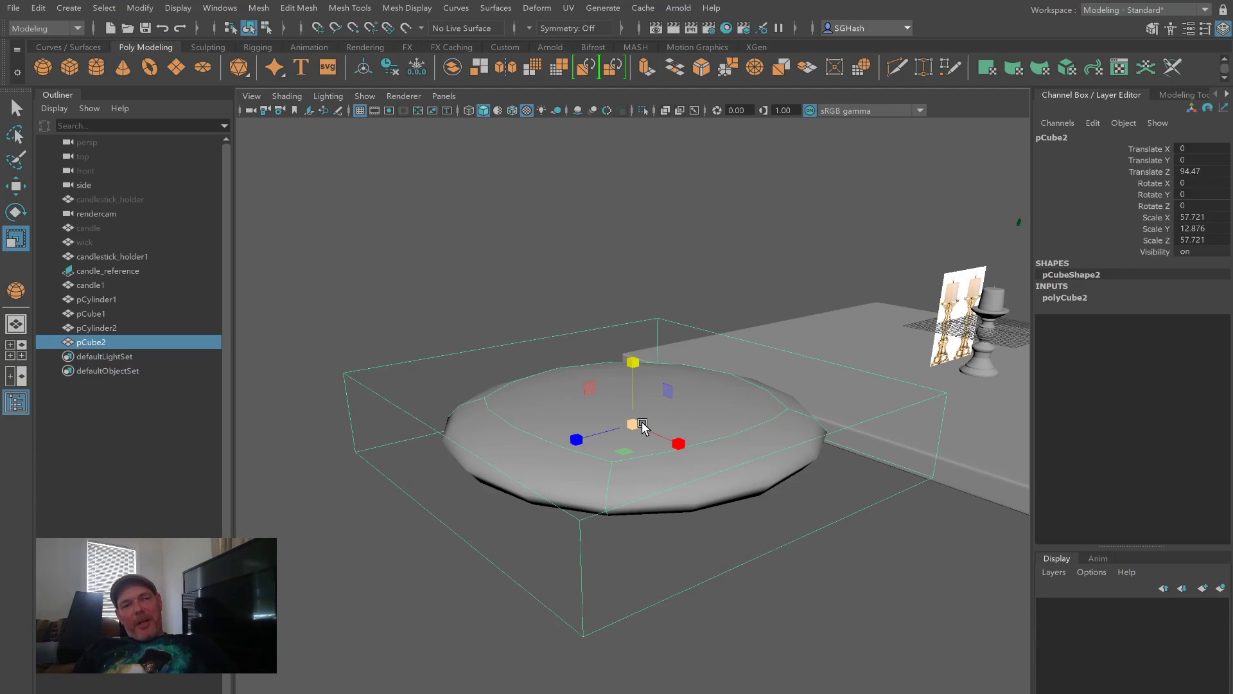
key("1")
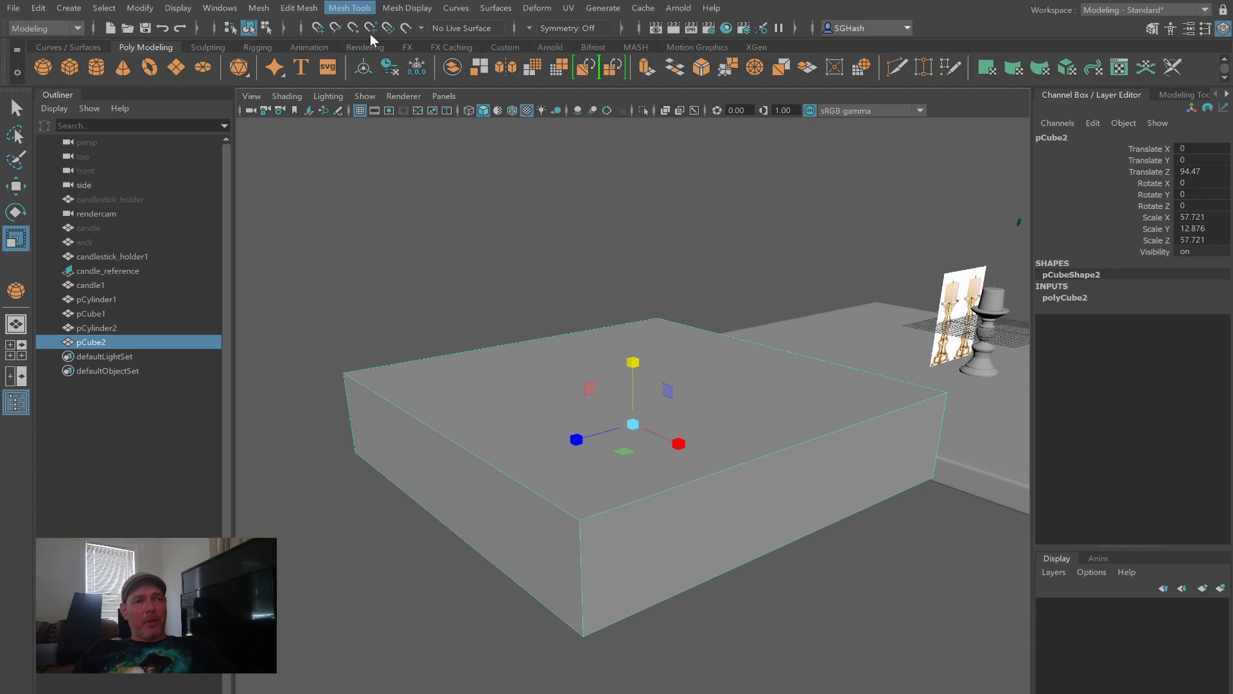
Step: Insert an edge loop close to each side of the slab's nearest vertical corner and compare with the smooth preview
left_click(385, 113)
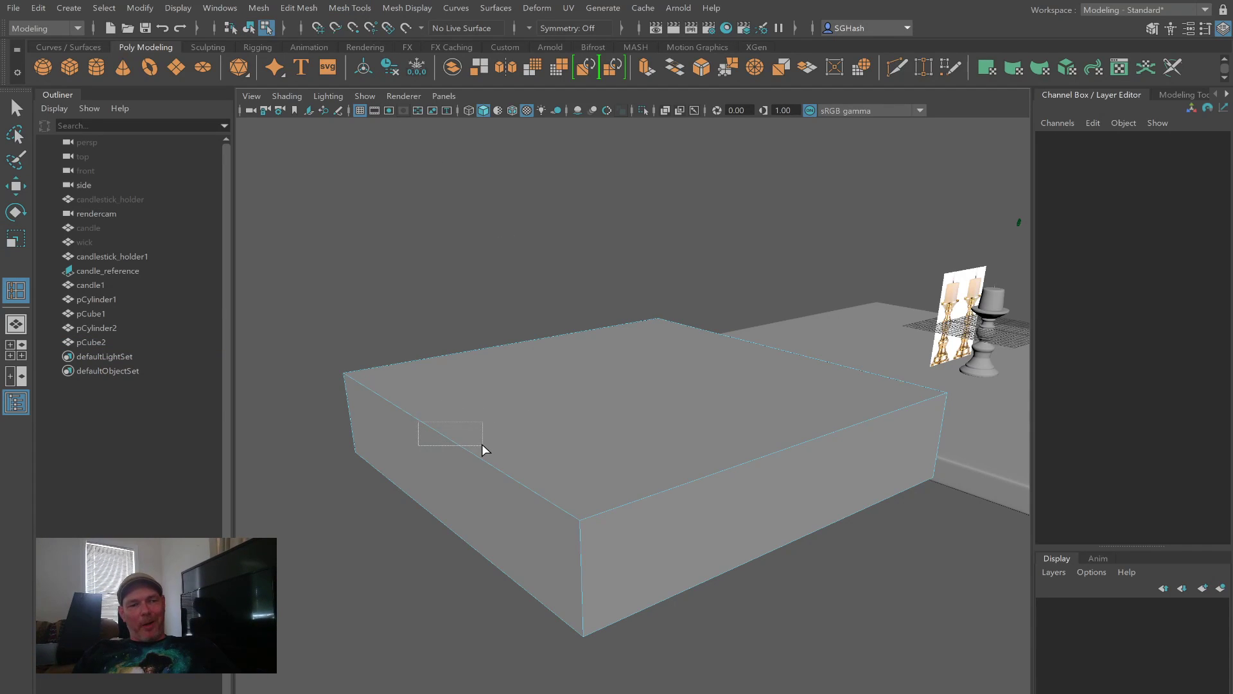
left_click(443, 435)
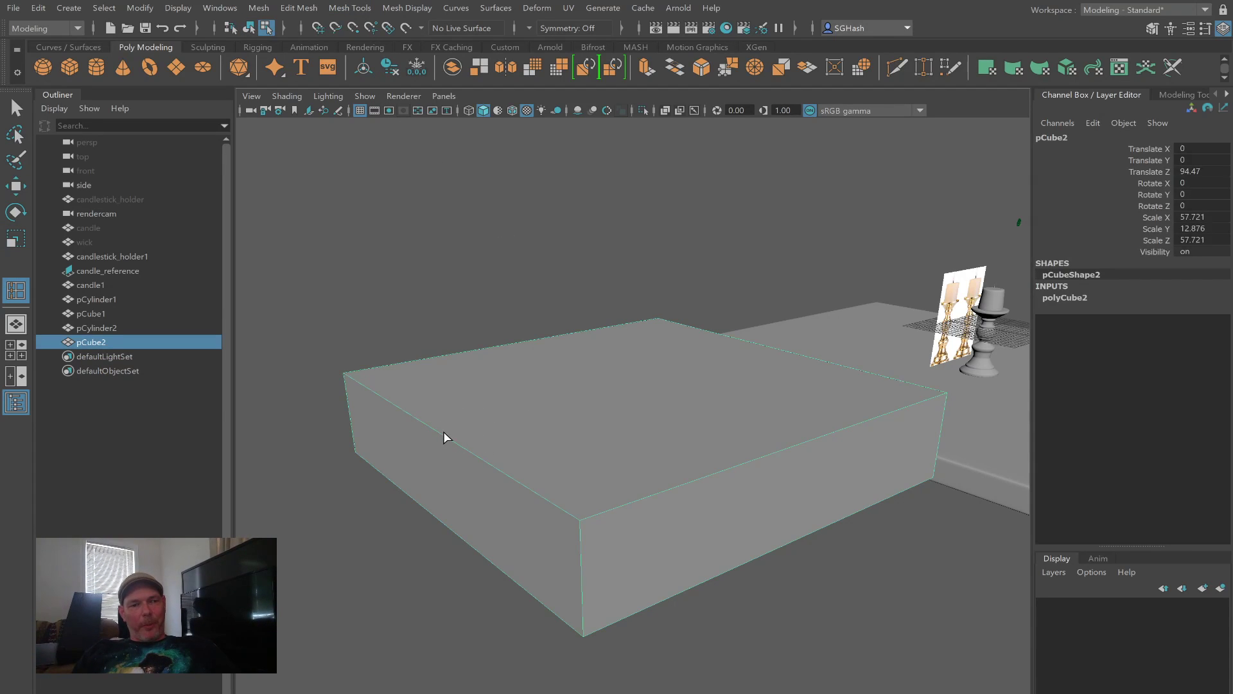
left_click(576, 512)
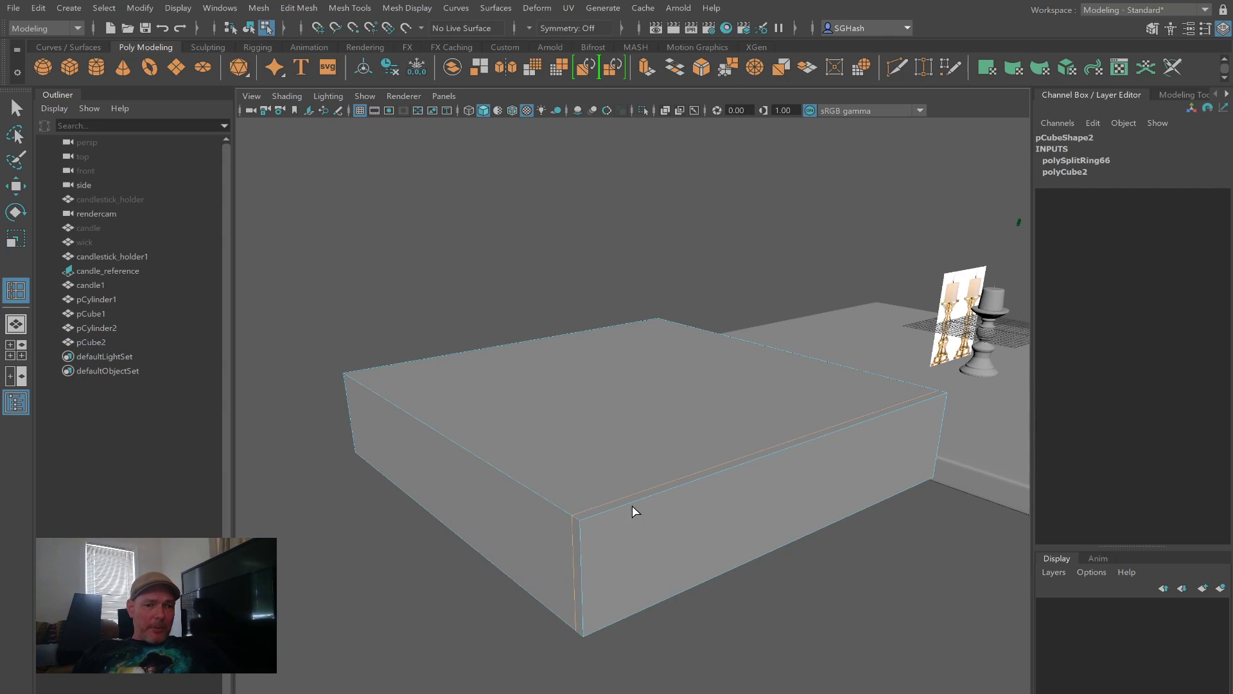
left_click(591, 519)
key("3")
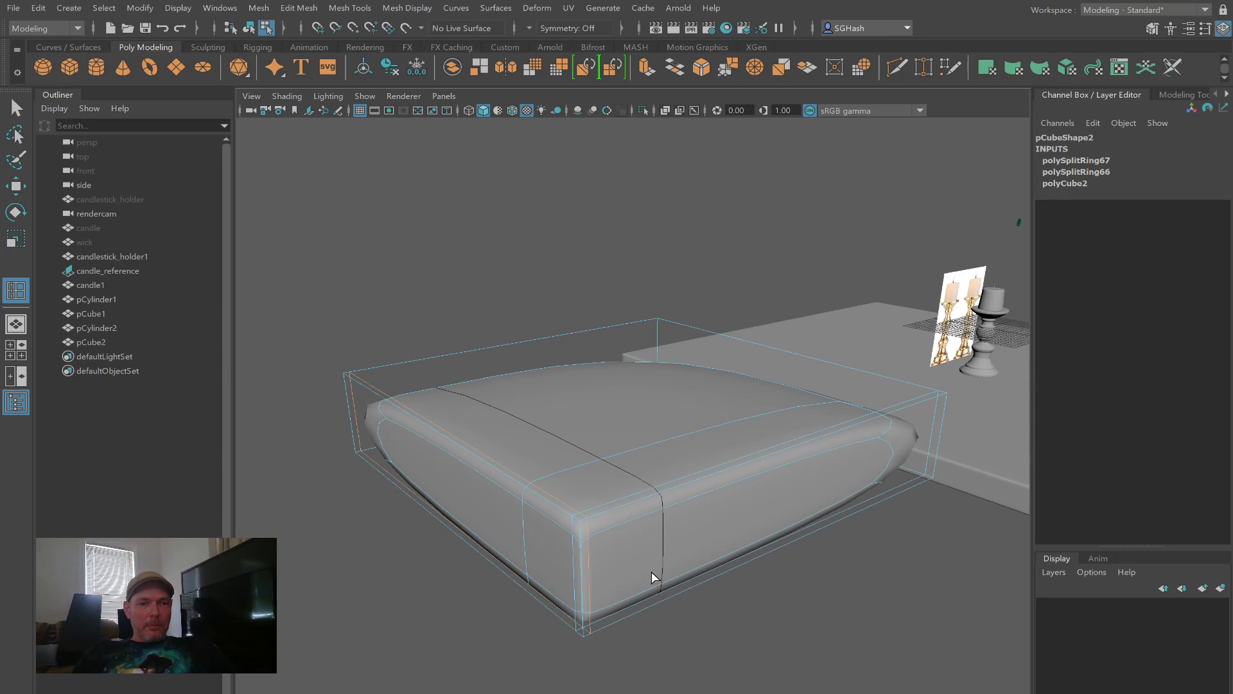
mouse_move(707, 572)
left_mouse_down("alt")
mouse_move(694, 565)
mouse_move(736, 554)
mouse_move(622, 562)
mouse_move(717, 569)
left_mouse_up("alt")
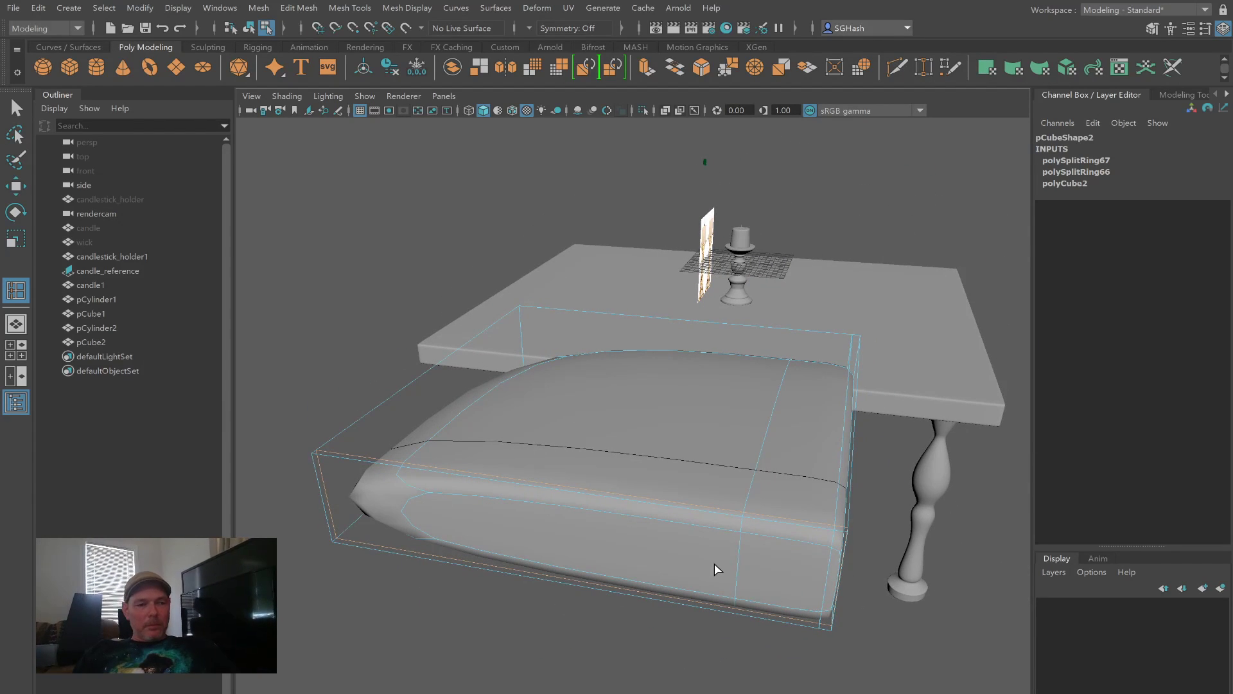
key("1")
key("3")
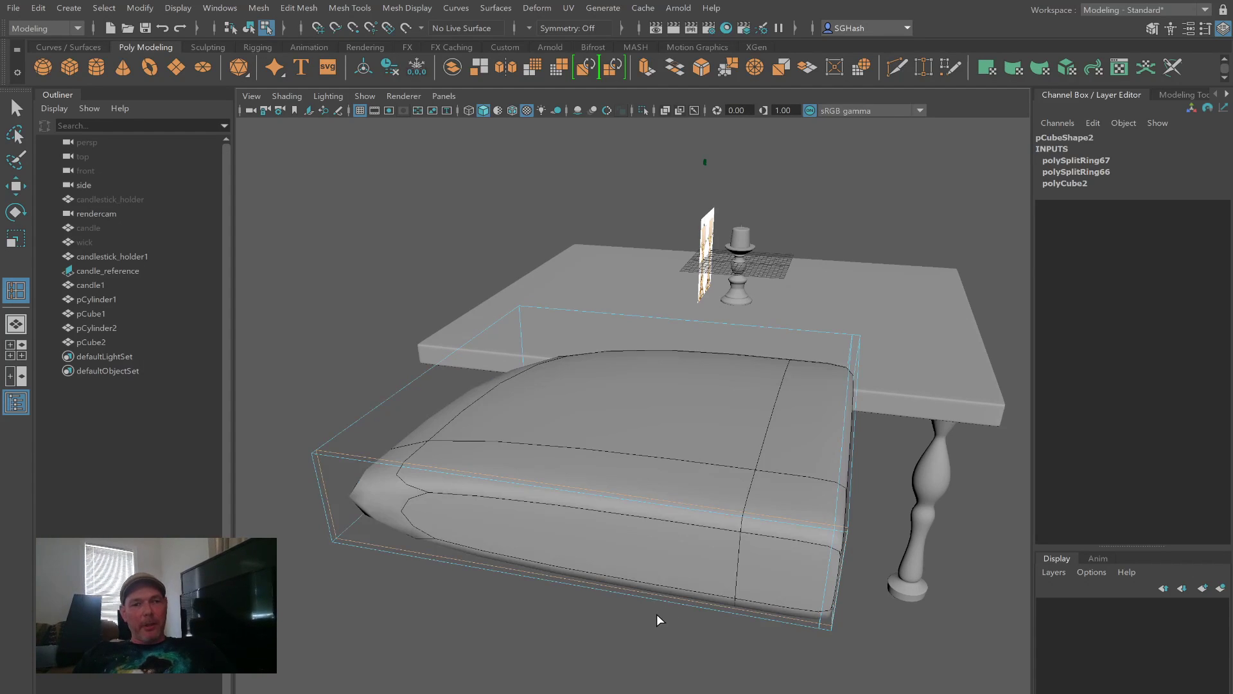
Step: Insert two more edge loops close to the slab's remaining vertical corners, with the smooth preview on
left_click_drag(608, 611, 616, 596, "alt")
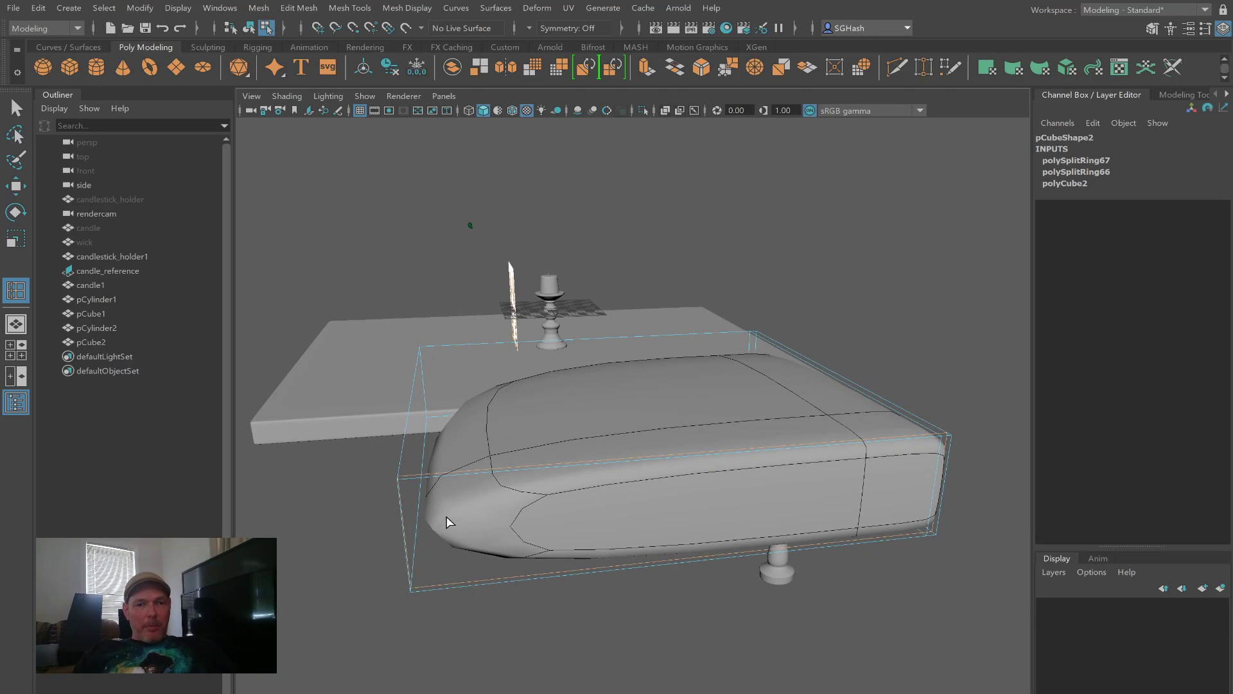
left_click(402, 479)
left_click_drag(405, 485, 510, 466, "alt")
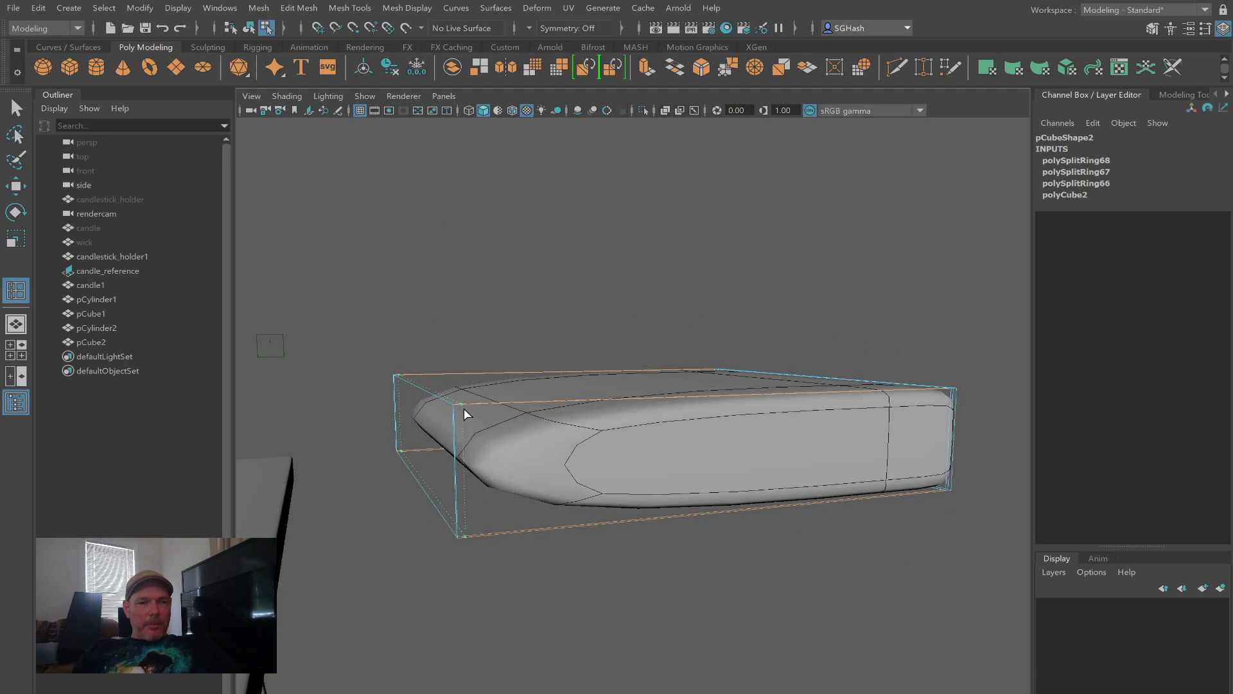
left_click(464, 409)
mouse_move(512, 411)
left_mouse_down("alt")
mouse_move(672, 418)
mouse_move(484, 411)
mouse_move(502, 414)
left_mouse_up("alt")
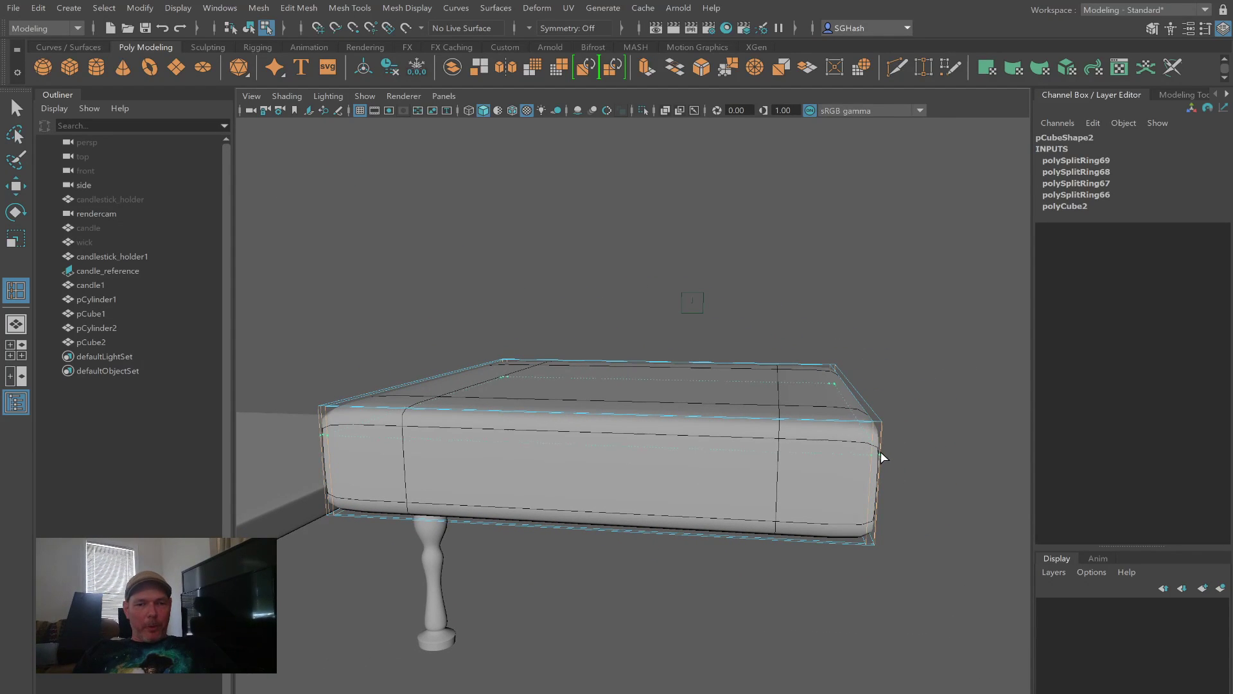
Step: Insert edge loops around the slab close to its top and bottom edges to sharpen them
left_click(879, 430)
left_click_drag(882, 437, 840, 433, "alt")
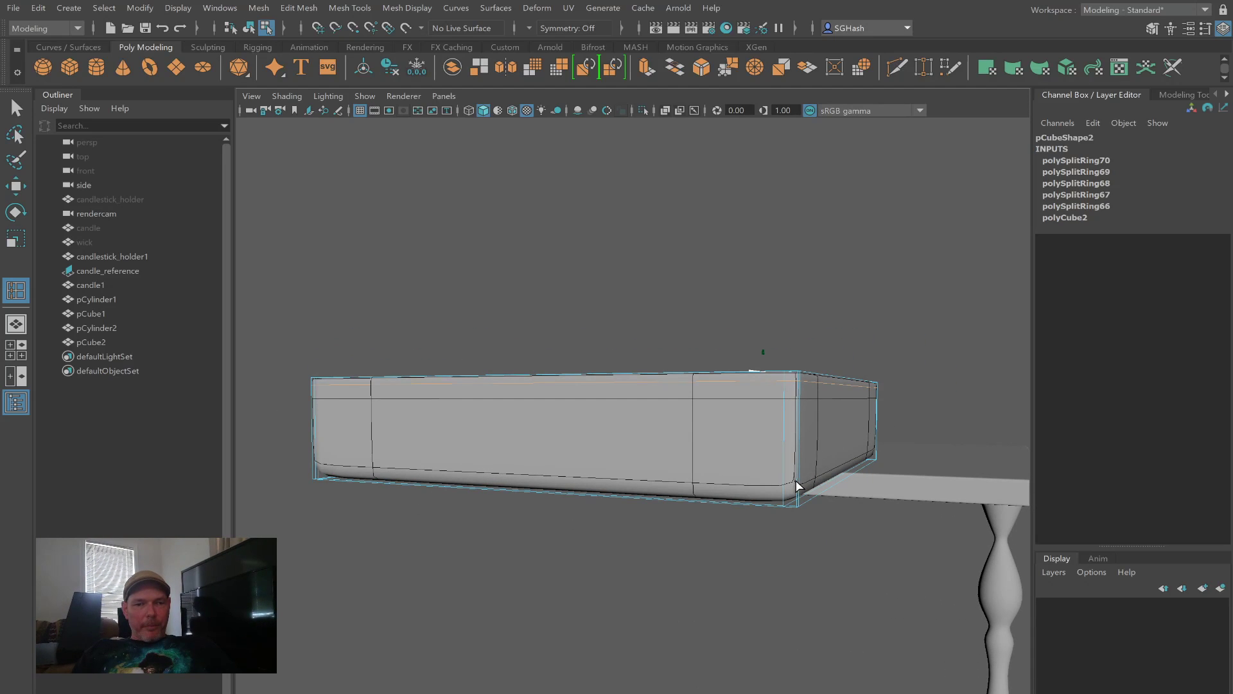
left_click(797, 502)
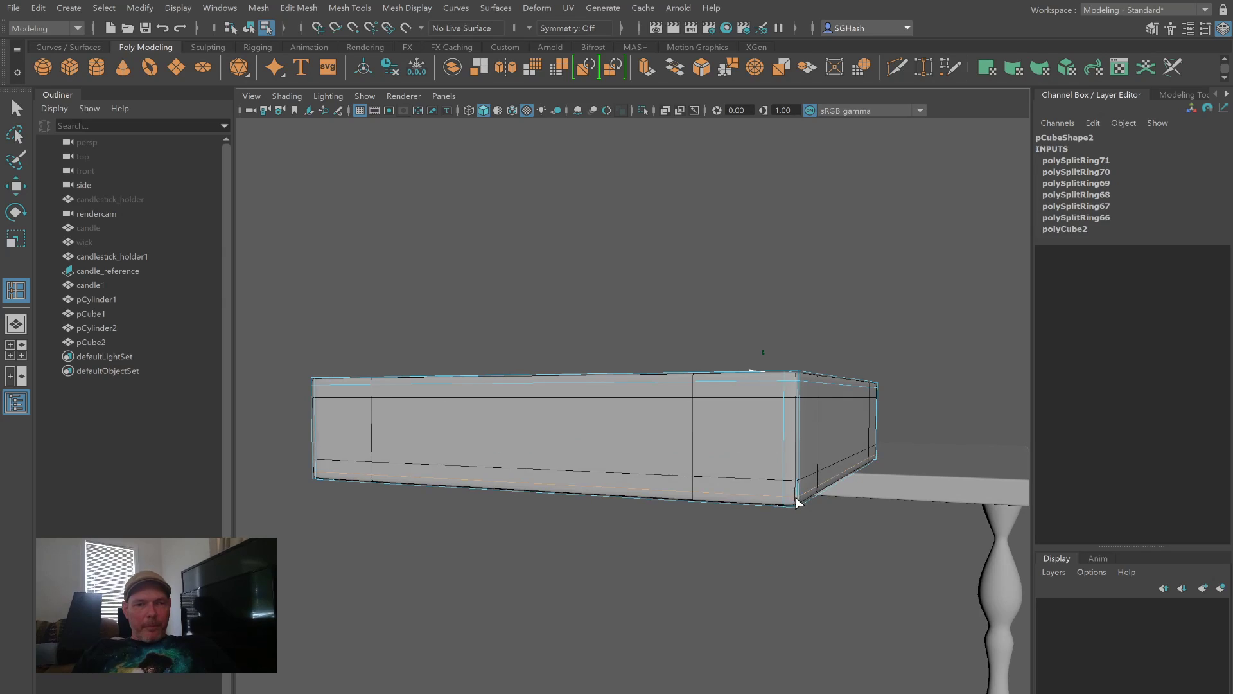
left_click_drag(896, 453, 782, 464, "alt")
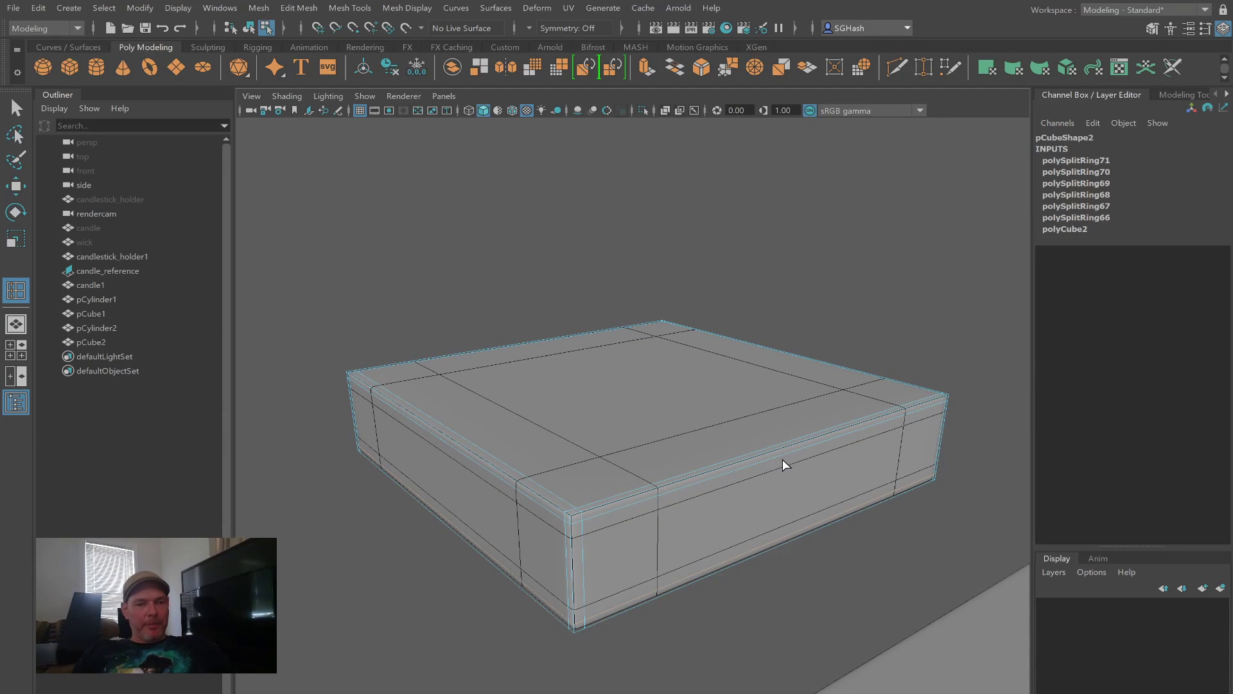
Step: Return the looped slab to object mode and compare its smoothed, caged and unsmoothed display, leaving it smoothed
key("q")
key("3")
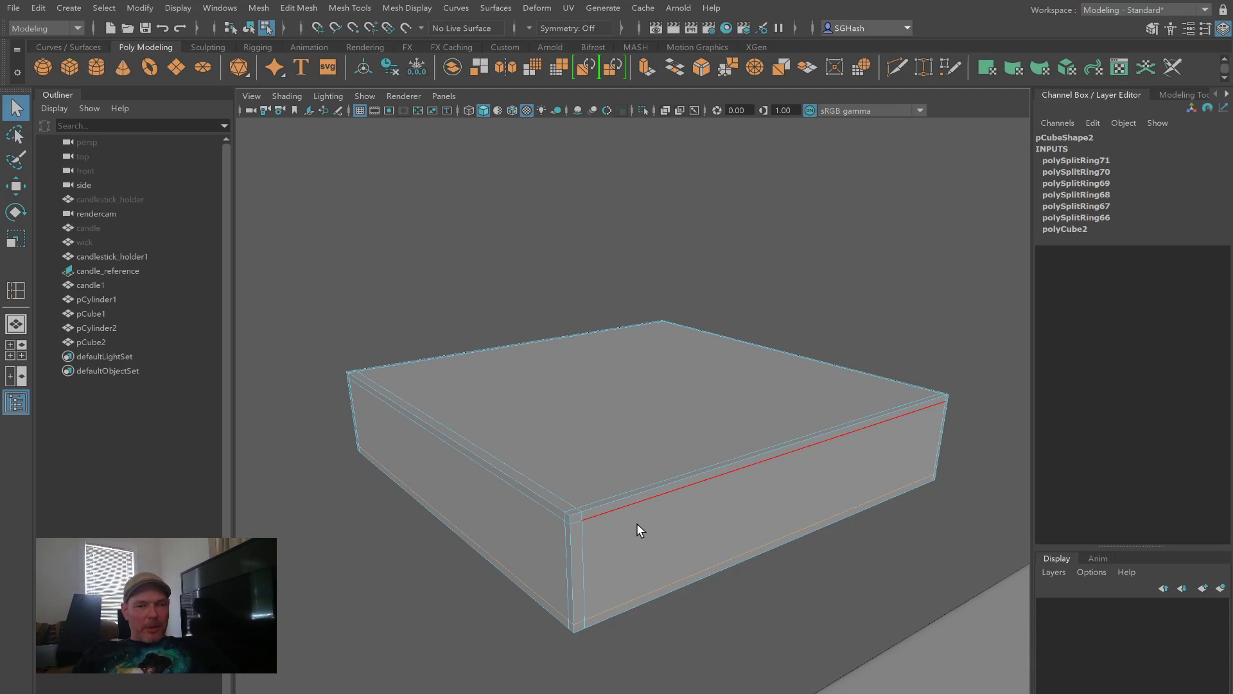
key("2")
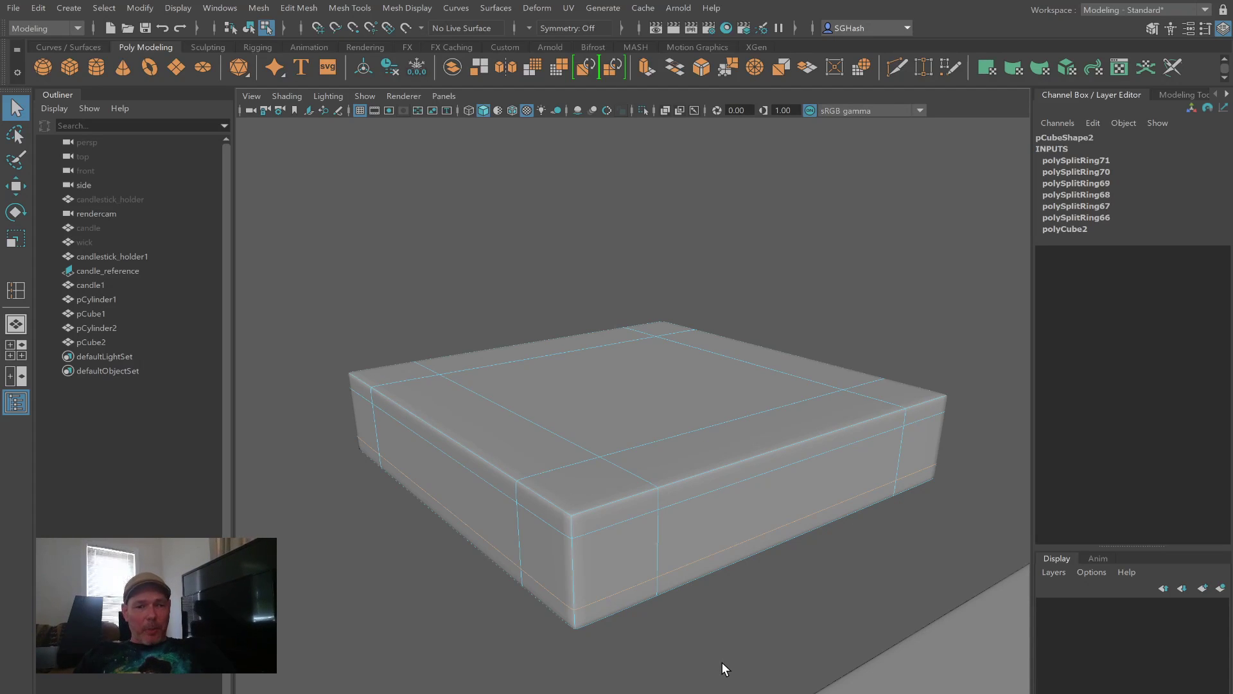
key("F8")
left_click(700, 658)
left_click_drag(663, 546, 835, 545, "alt")
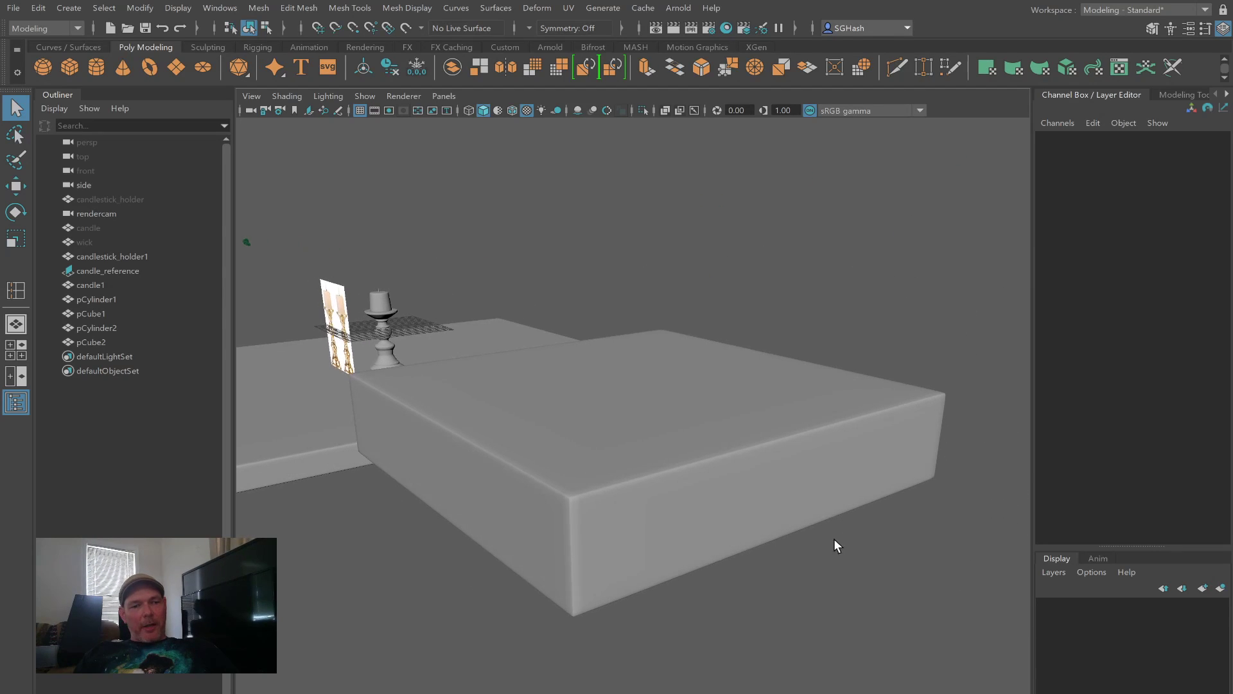
left_click(685, 528)
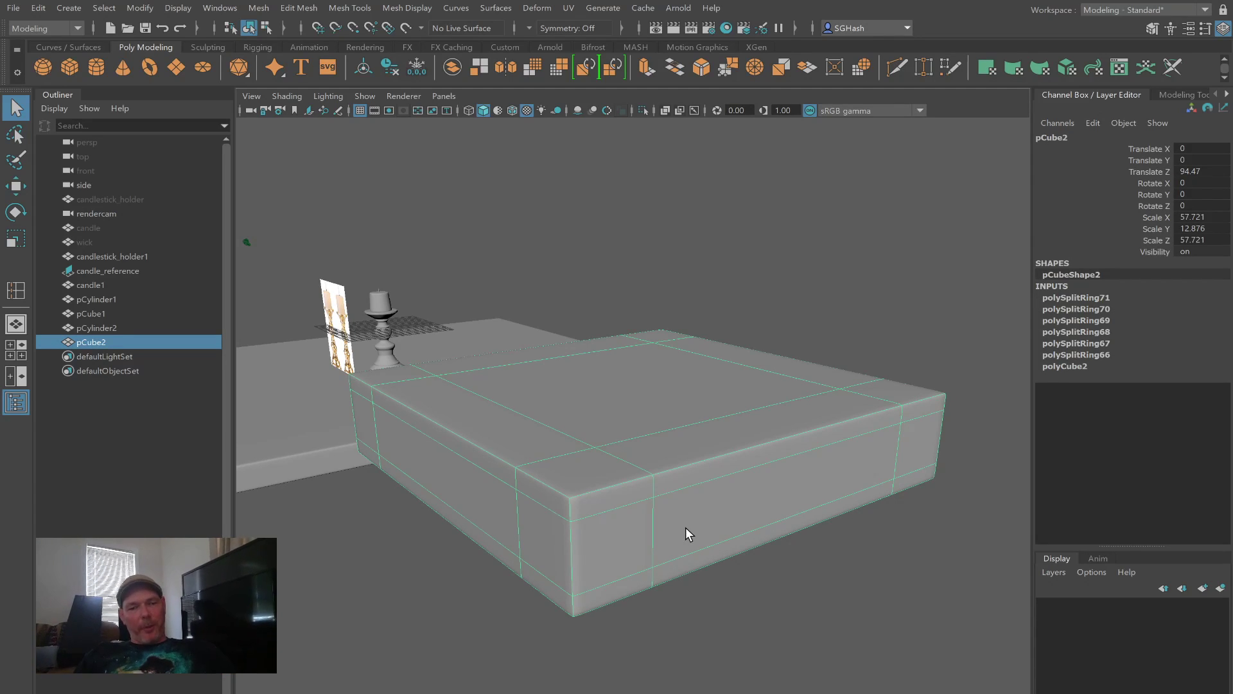
key("1")
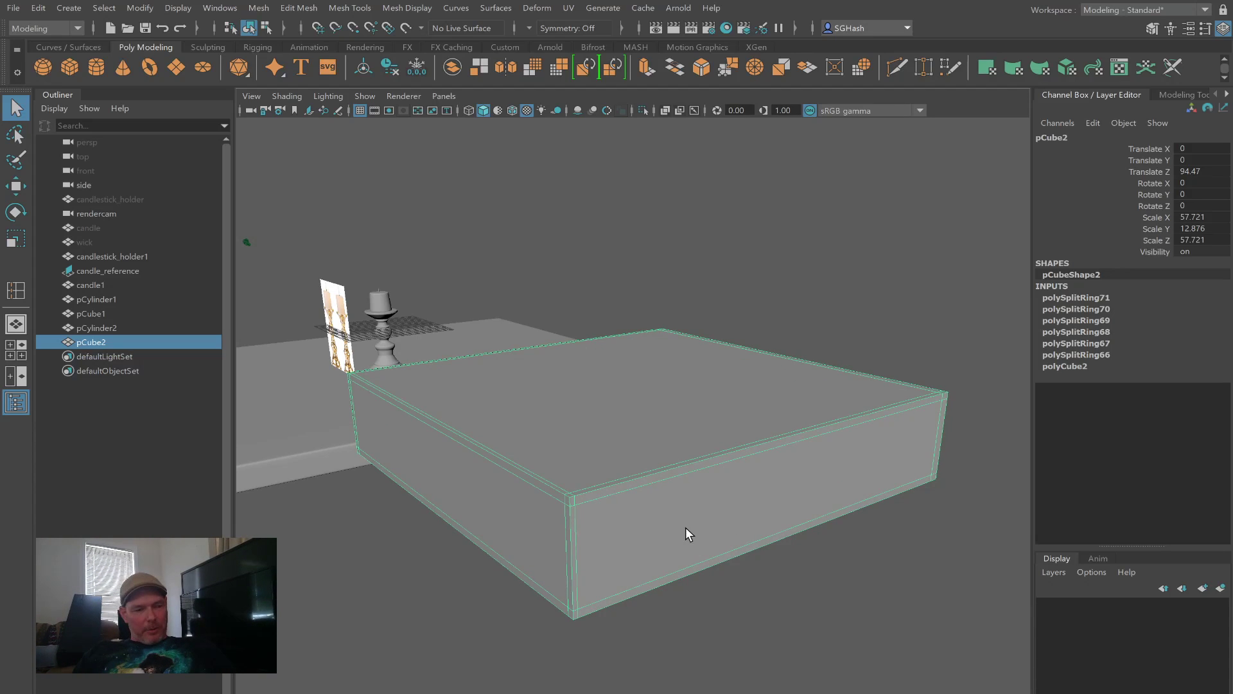
key("3")
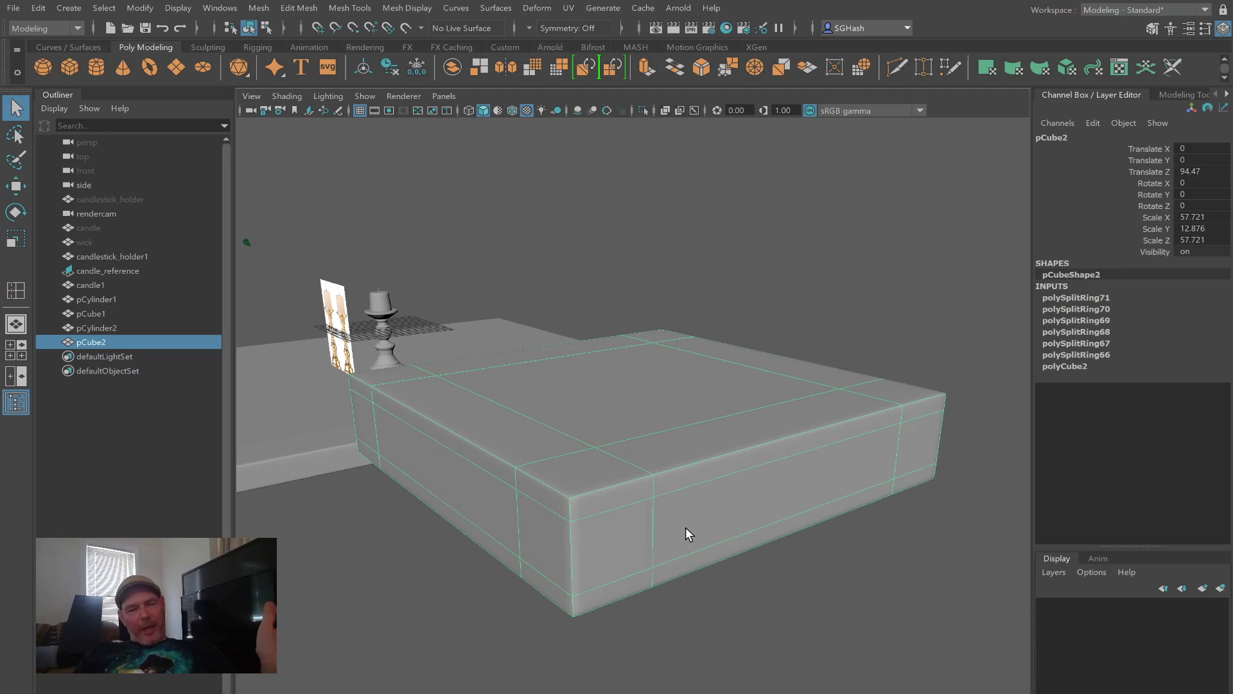
Step: Delete the demonstration slab from the scene
left_click(863, 638)
left_click_drag(895, 602, 375, 550, "alt")
left_click(728, 564)
left_click_drag(631, 576, 594, 568, "alt")
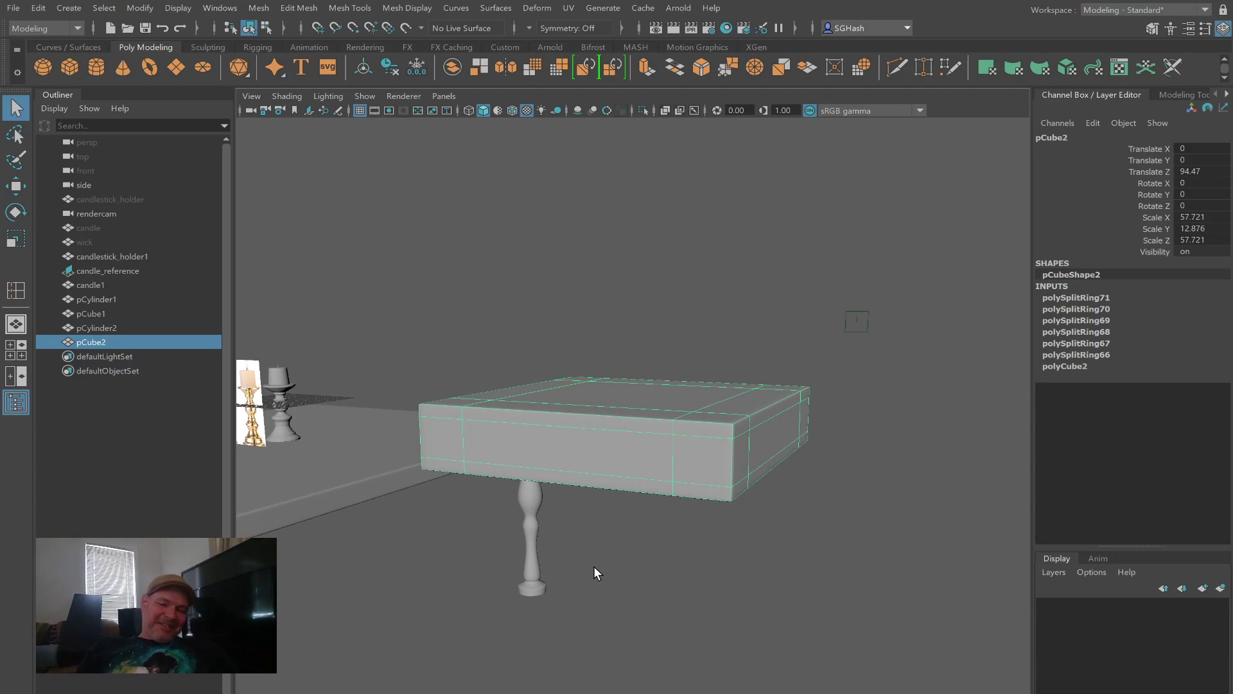
key("Delete")
Step: Examine the turned leg's shape and placement under the tabletop from several angles
left_click_drag(666, 529, 853, 523, "alt")
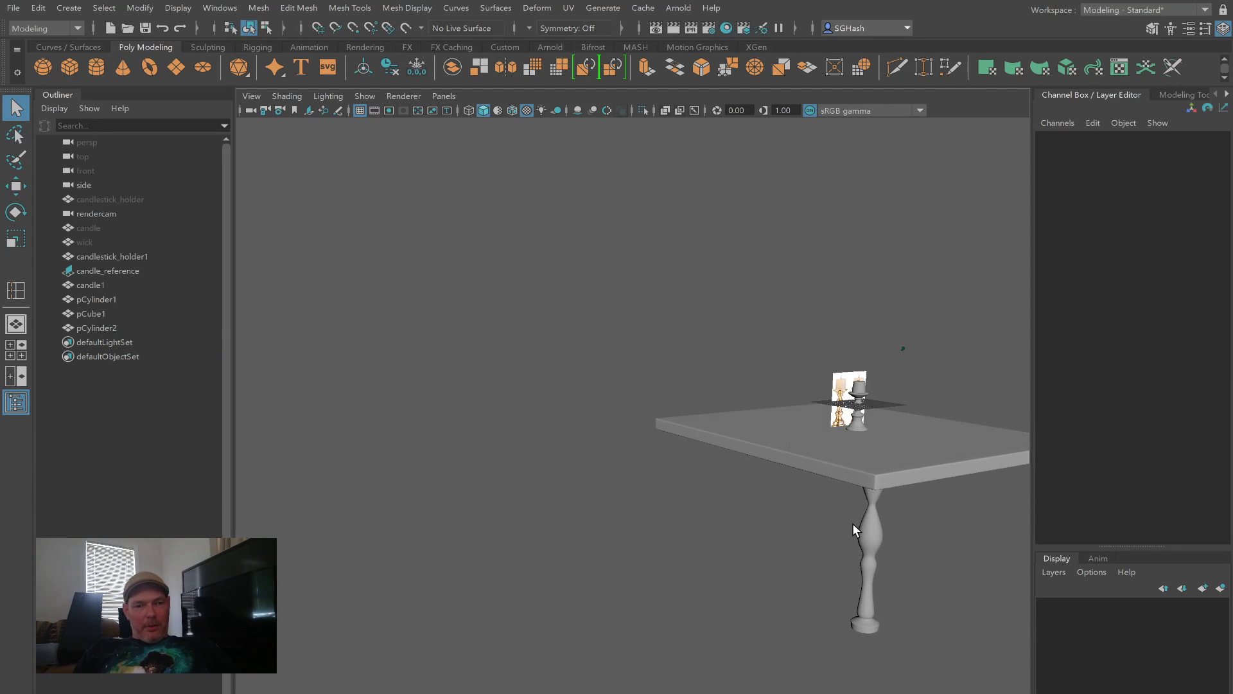
left_click(869, 528)
key("f")
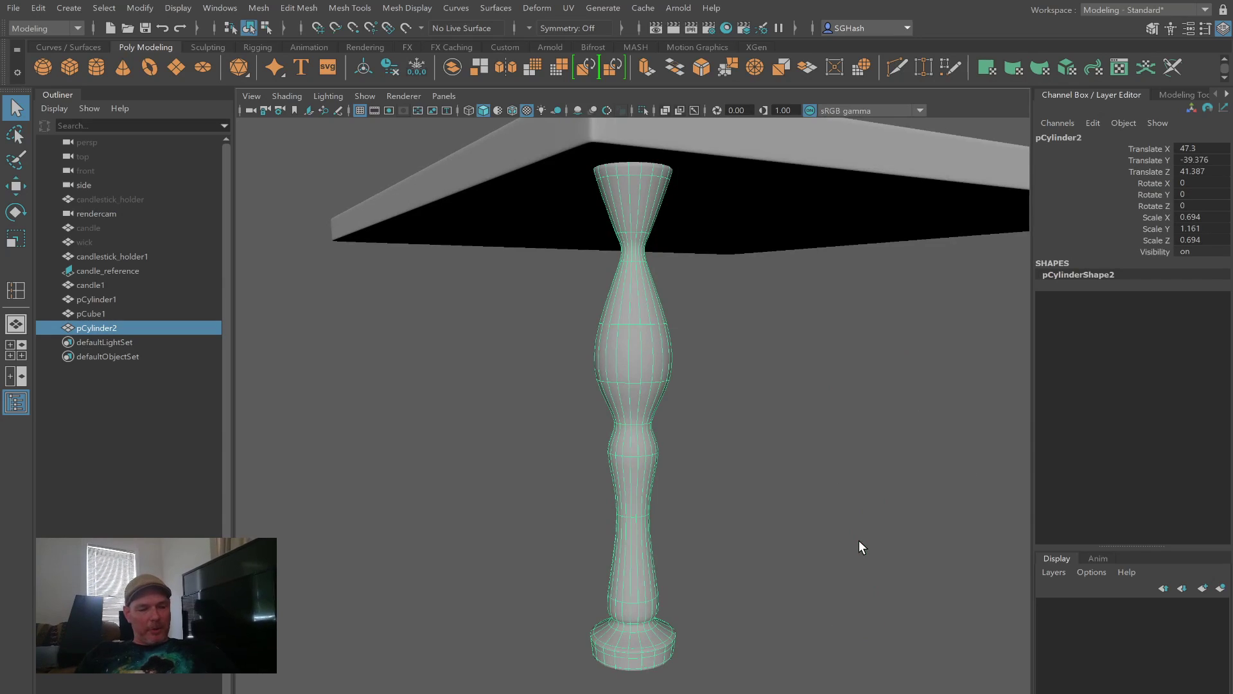
right_click_drag(859, 541, 617, 464, "alt")
left_click_drag(804, 468, 718, 462, "alt")
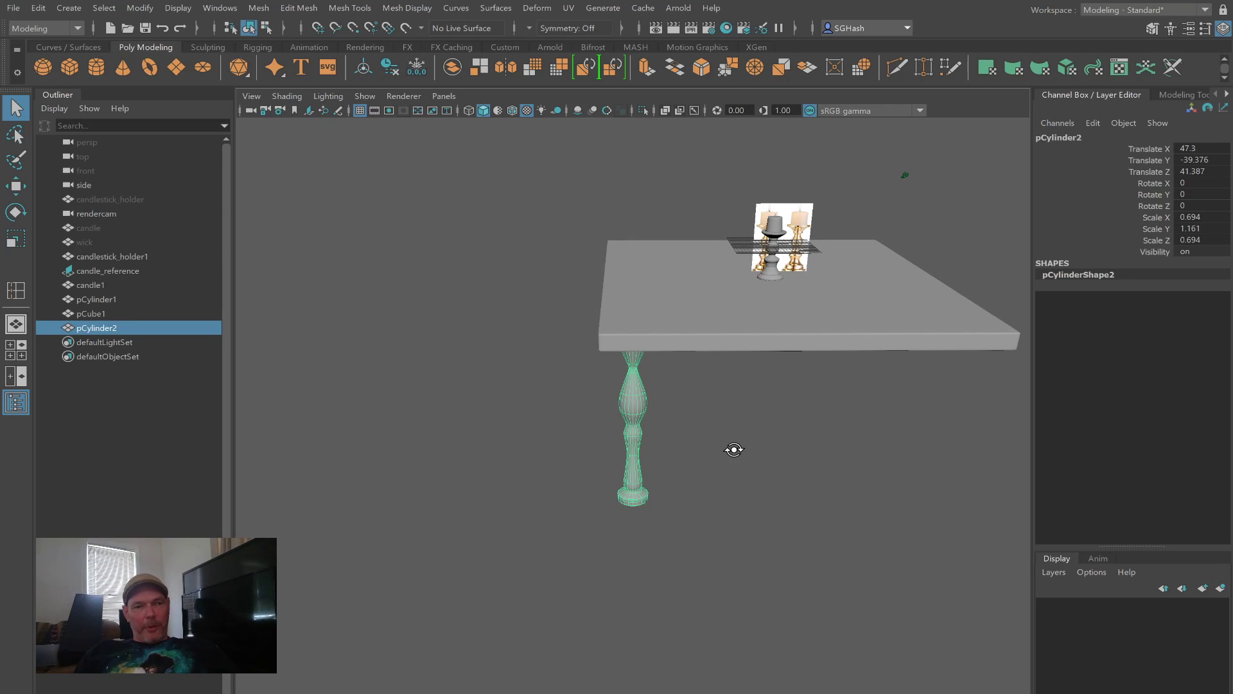
left_click_drag(726, 467, 748, 460, "alt")
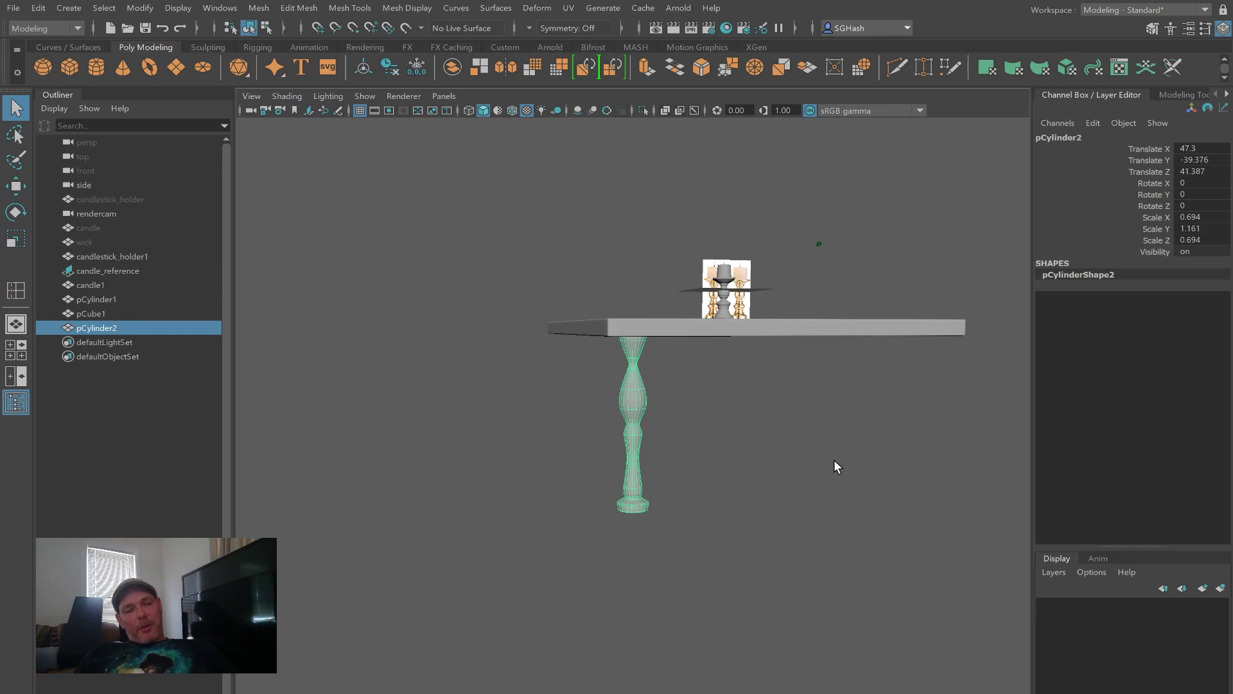
left_click_drag(501, 270, 881, 491)
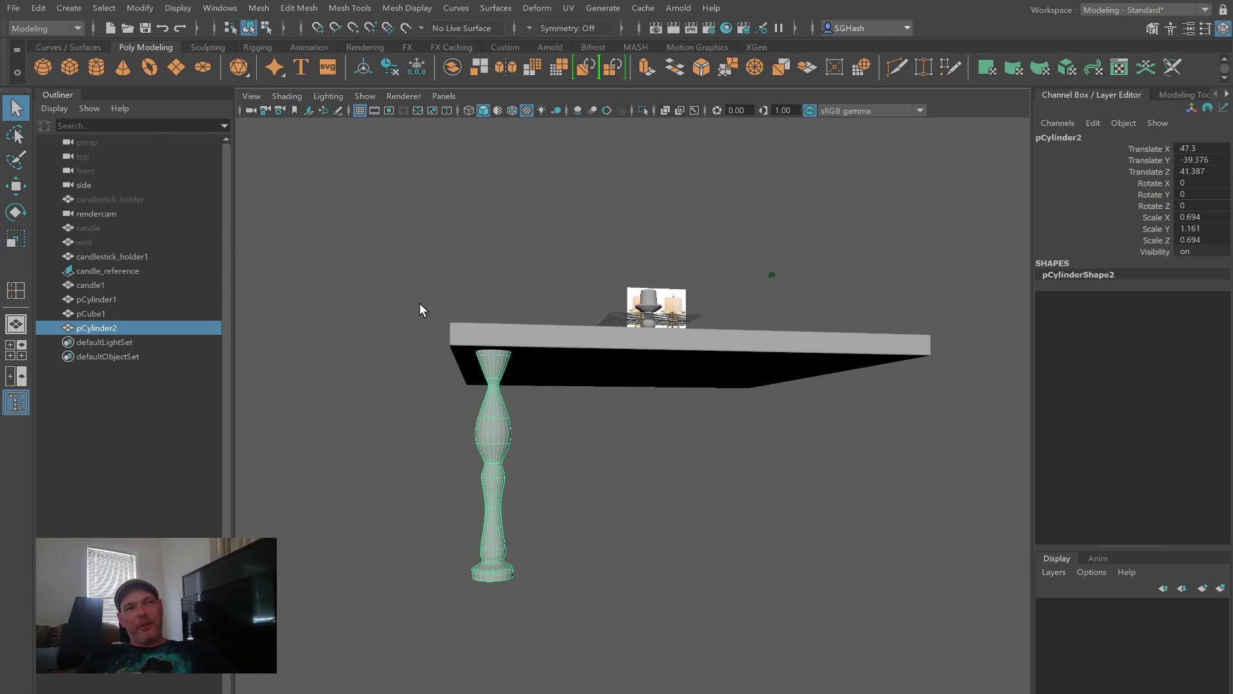
left_click_drag(653, 492, 630, 454, "alt")
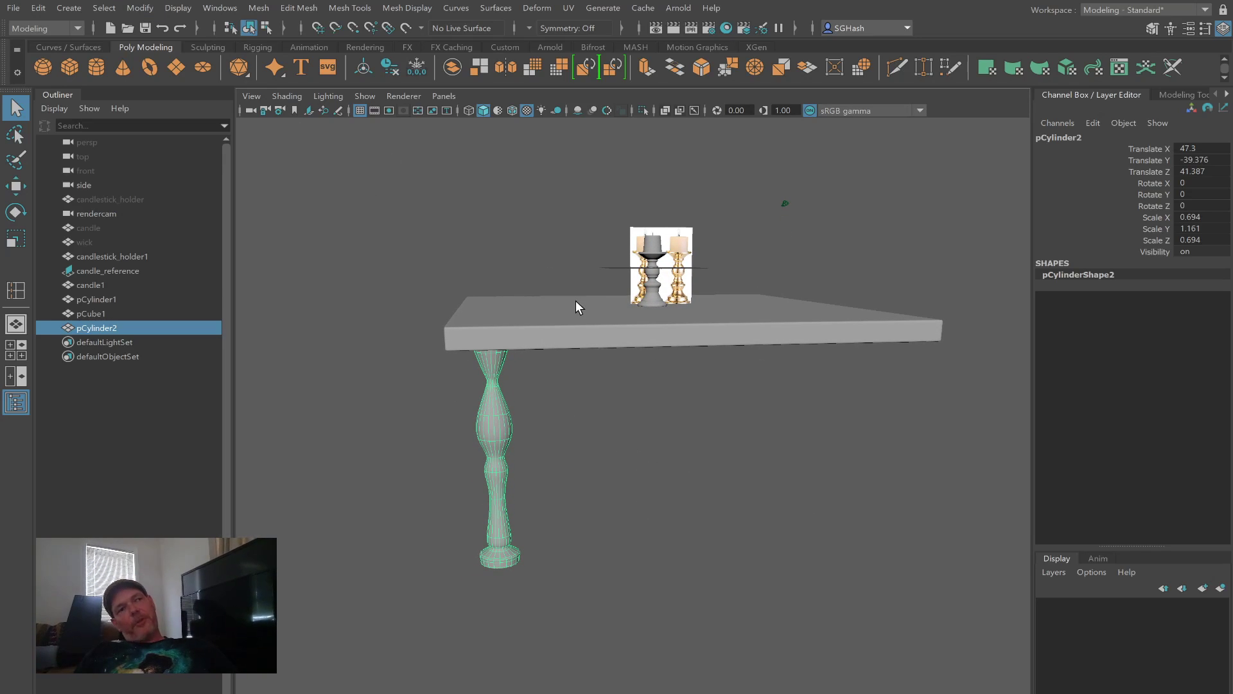
Step: Duplicate the table leg and move the copy along Z to about -42.1, under the tabletop's adjacent corner
left_click(40, 7)
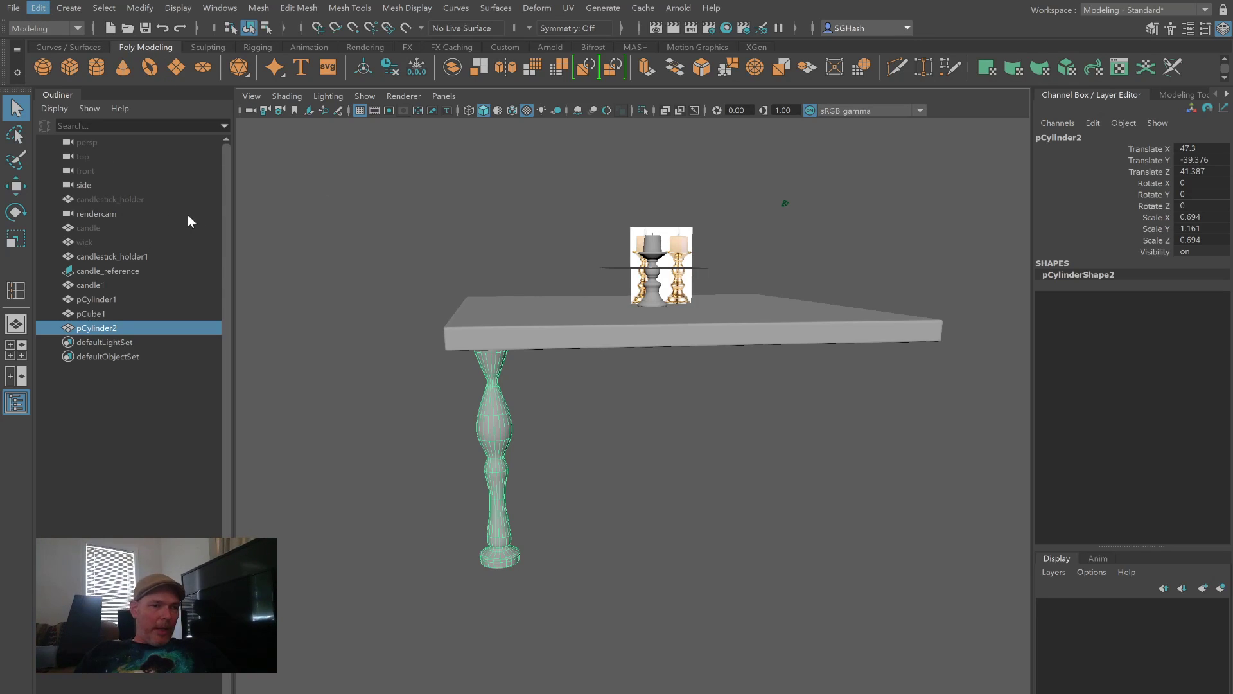
left_click(410, 468)
left_click(499, 463)
key("ctrl+d")
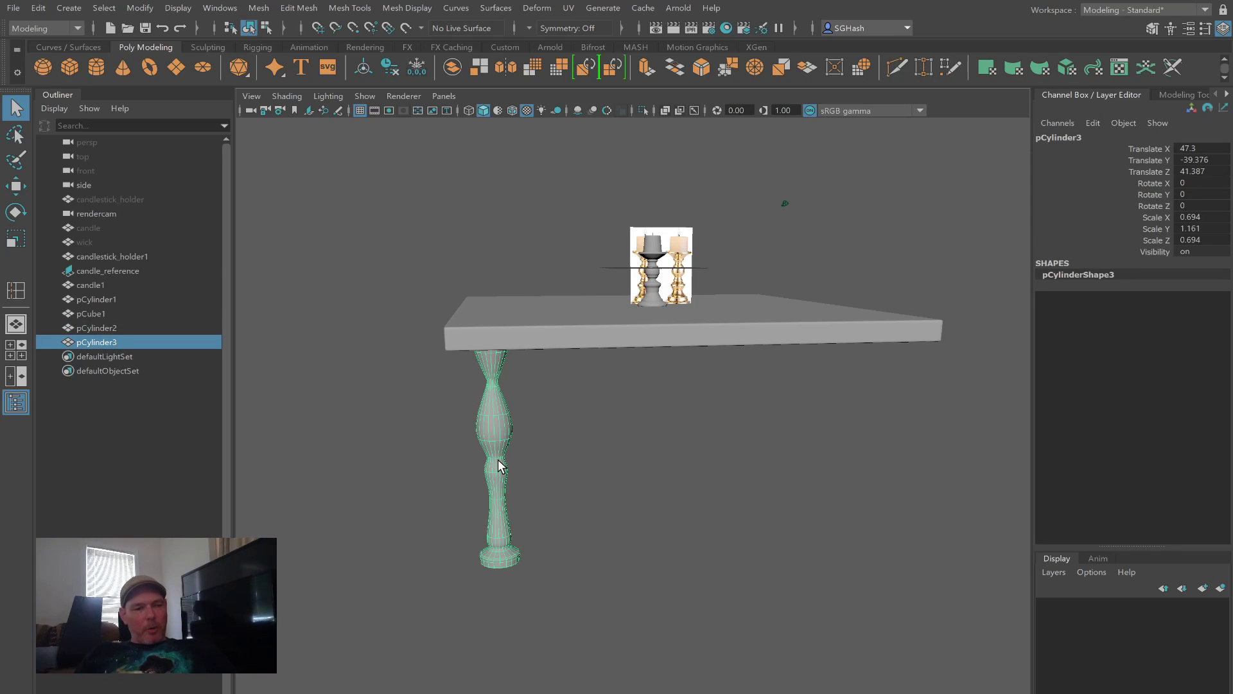
key("w")
left_click_drag(422, 460, 687, 510)
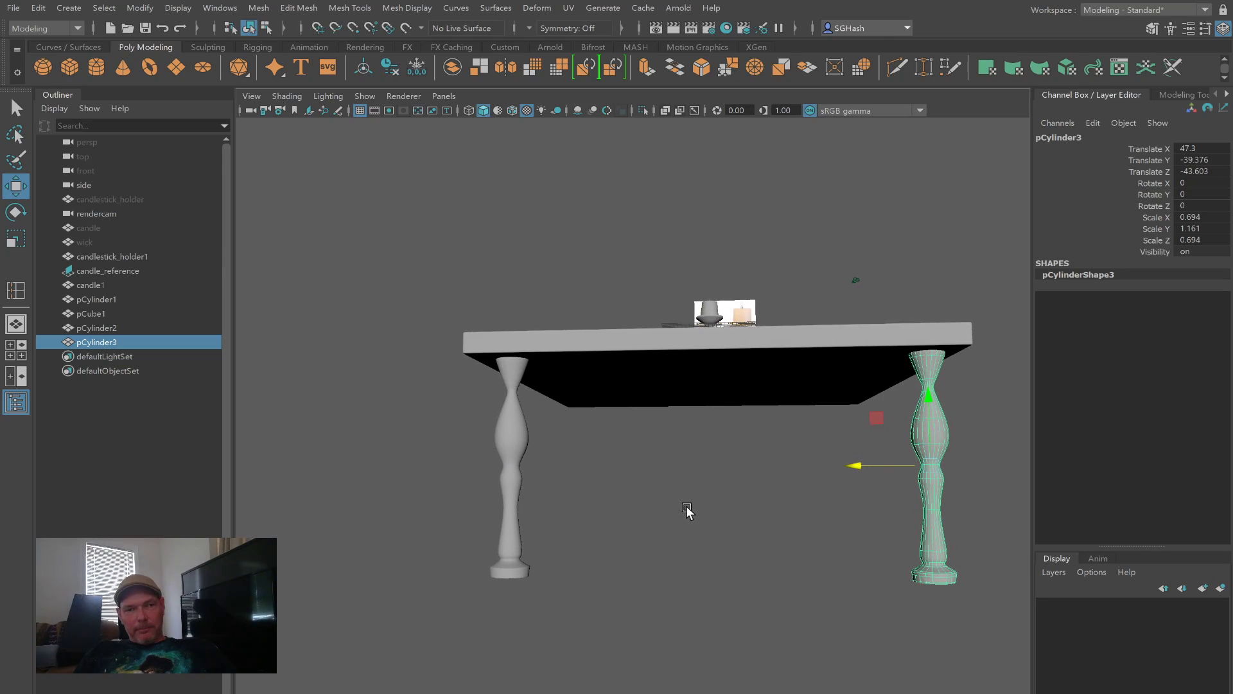
left_click_drag(851, 468, 846, 468)
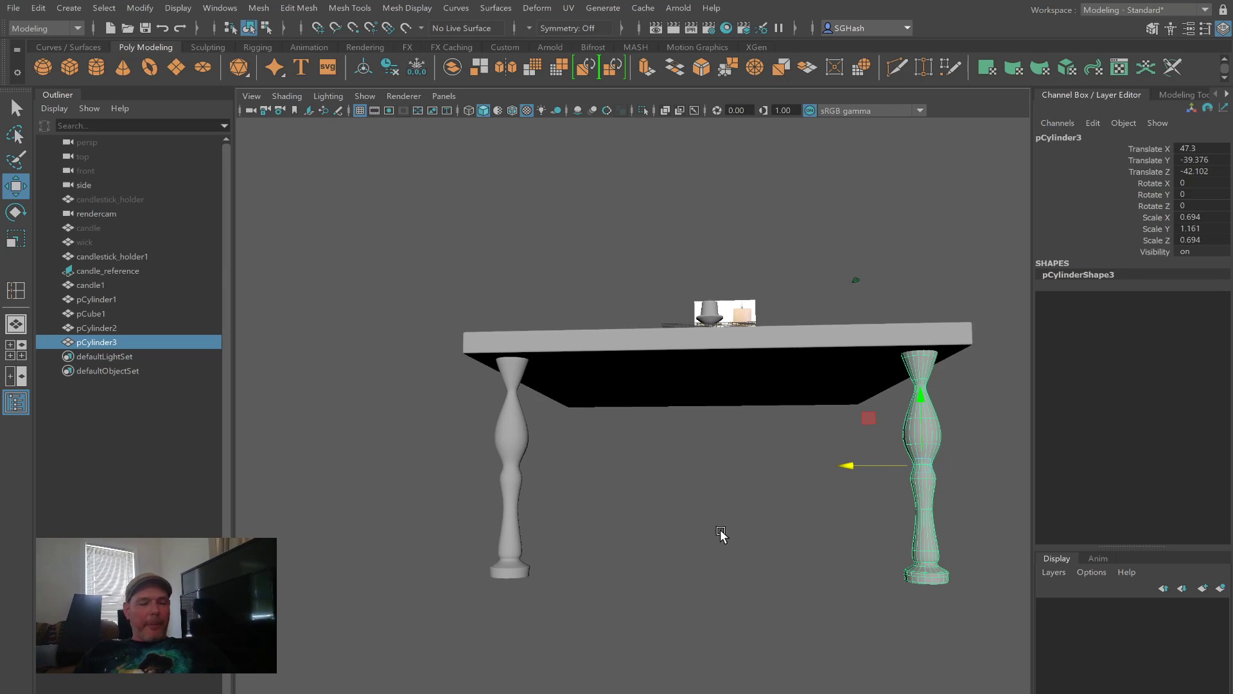
Step: Duplicate both table legs together and move the copies along X to about -54.5, under the opposite side of the tabletop
left_click(516, 507, "shift")
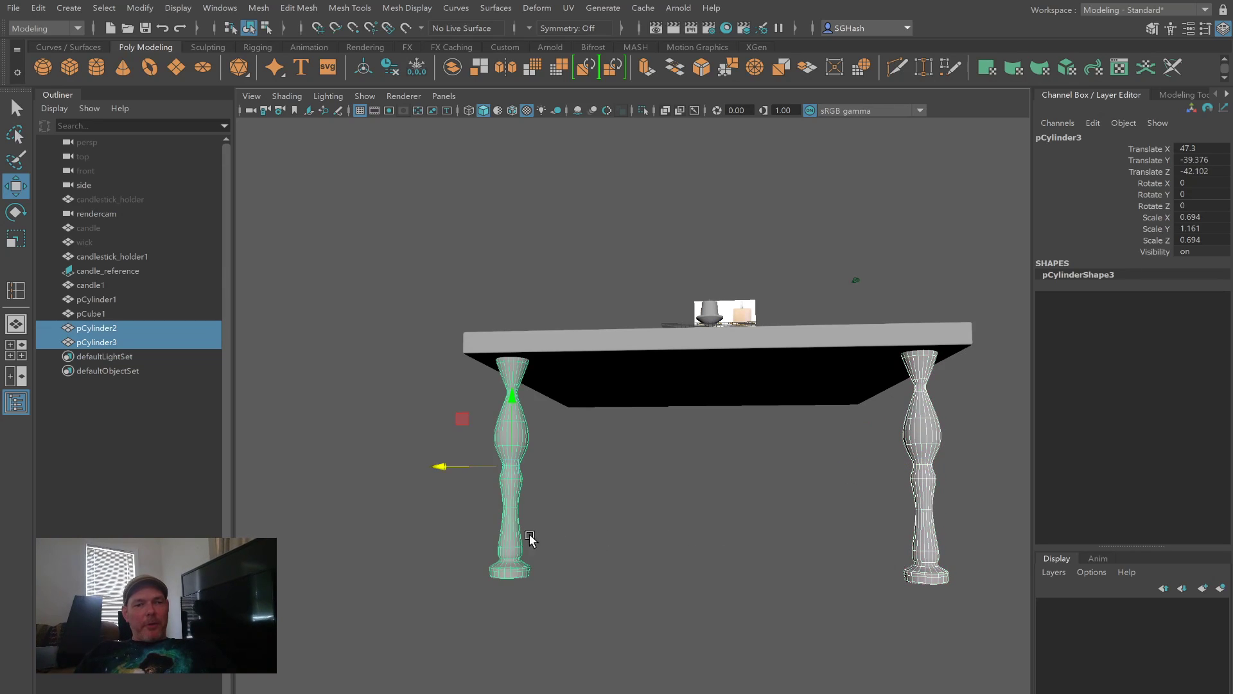
mouse_move(570, 534)
left_mouse_down("alt")
mouse_move(652, 547)
mouse_move(575, 522)
left_mouse_up("alt")
right_click_drag(575, 519, 455, 486, "alt")
key("ctrl+d")
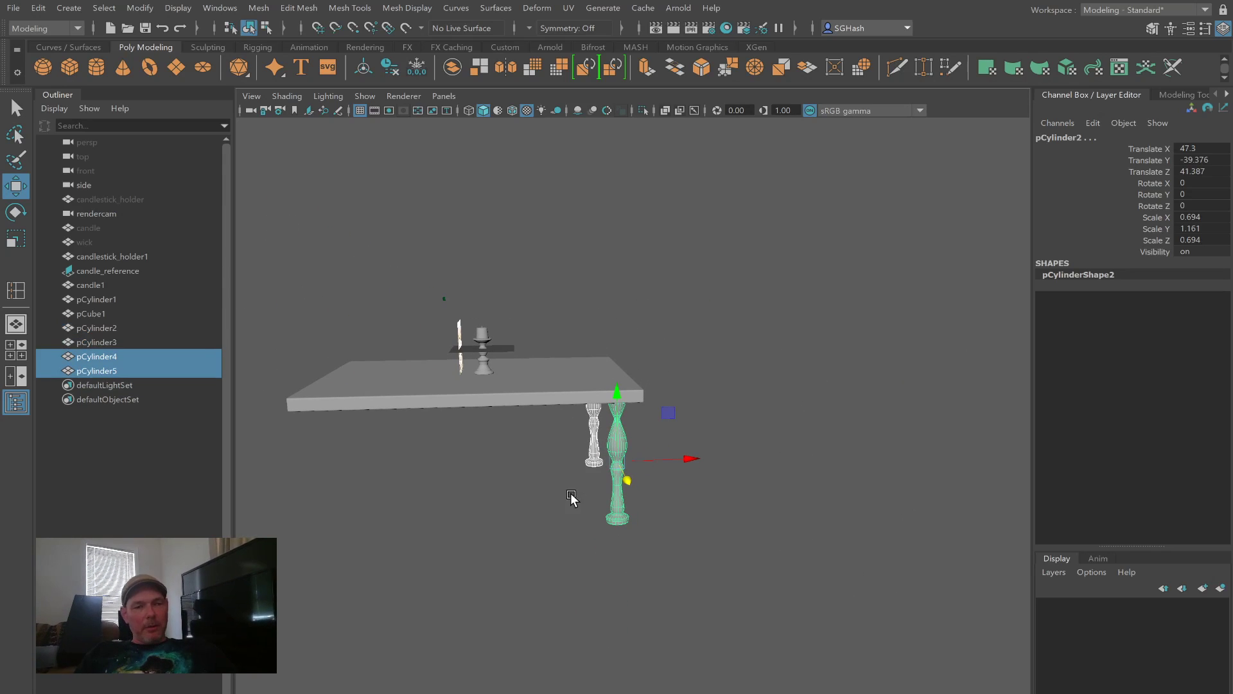
left_click_drag(641, 464, 405, 492)
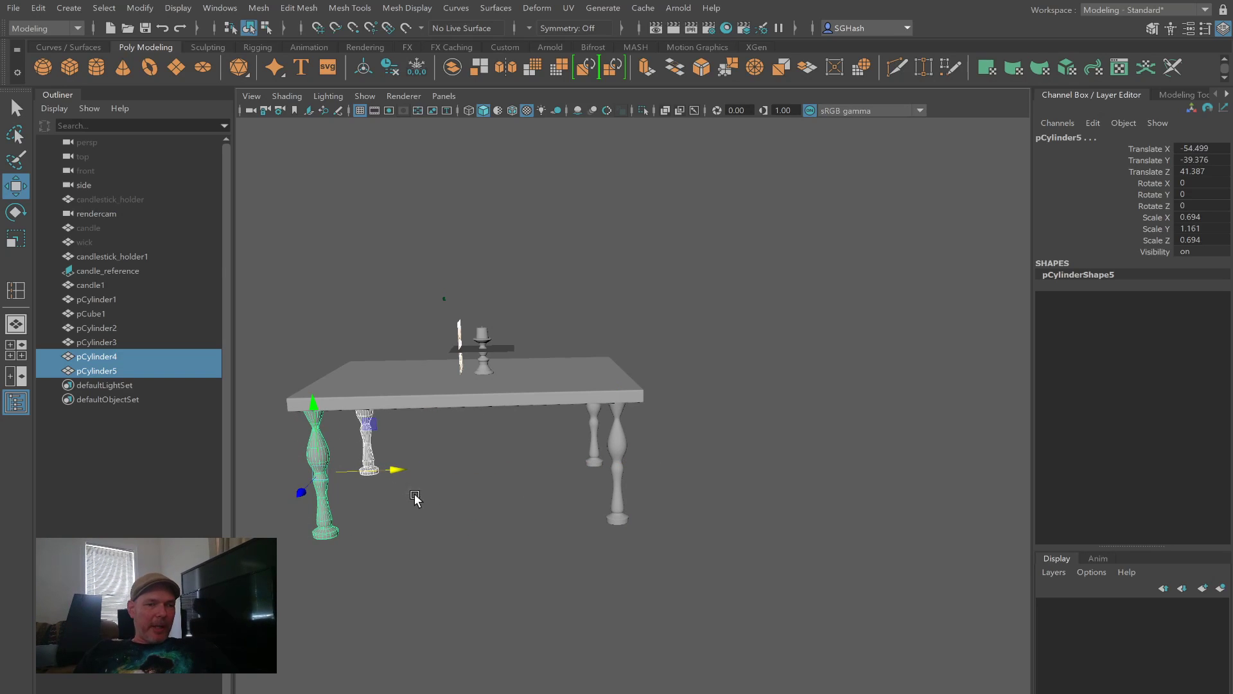
left_click(643, 544)
mouse_move(684, 516)
left_mouse_down("alt")
mouse_move(586, 516)
mouse_move(672, 511)
left_mouse_up("alt")
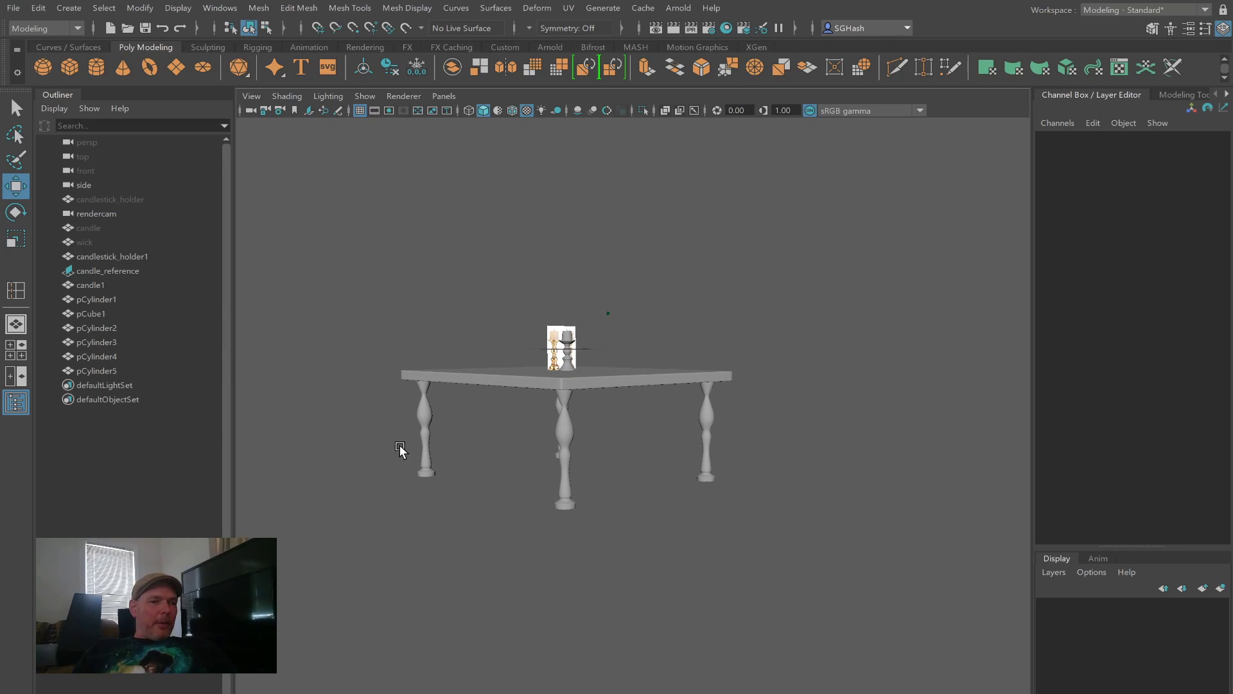
Step: Select the four leg cylinders one after another to identify them, and examine their placement under the table
left_click(79, 366)
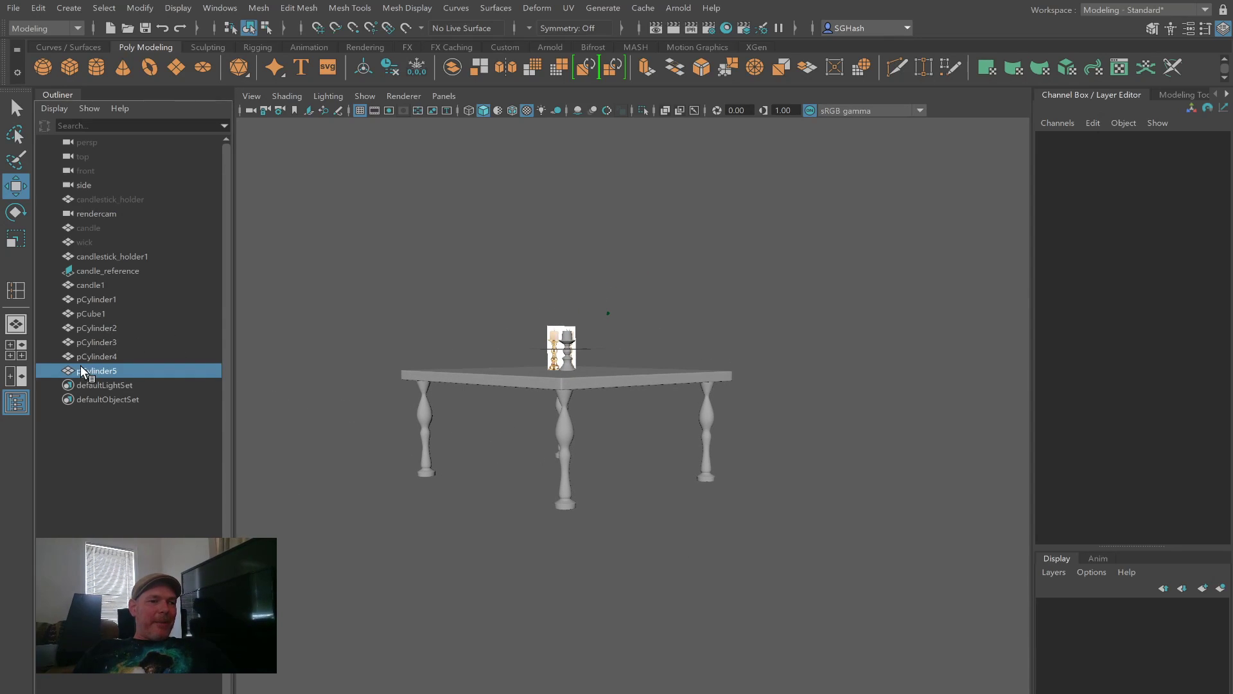
left_click(88, 355)
left_click(95, 341)
left_click(106, 328)
left_click(122, 342)
left_click(109, 356)
left_click(97, 371)
left_click(110, 354)
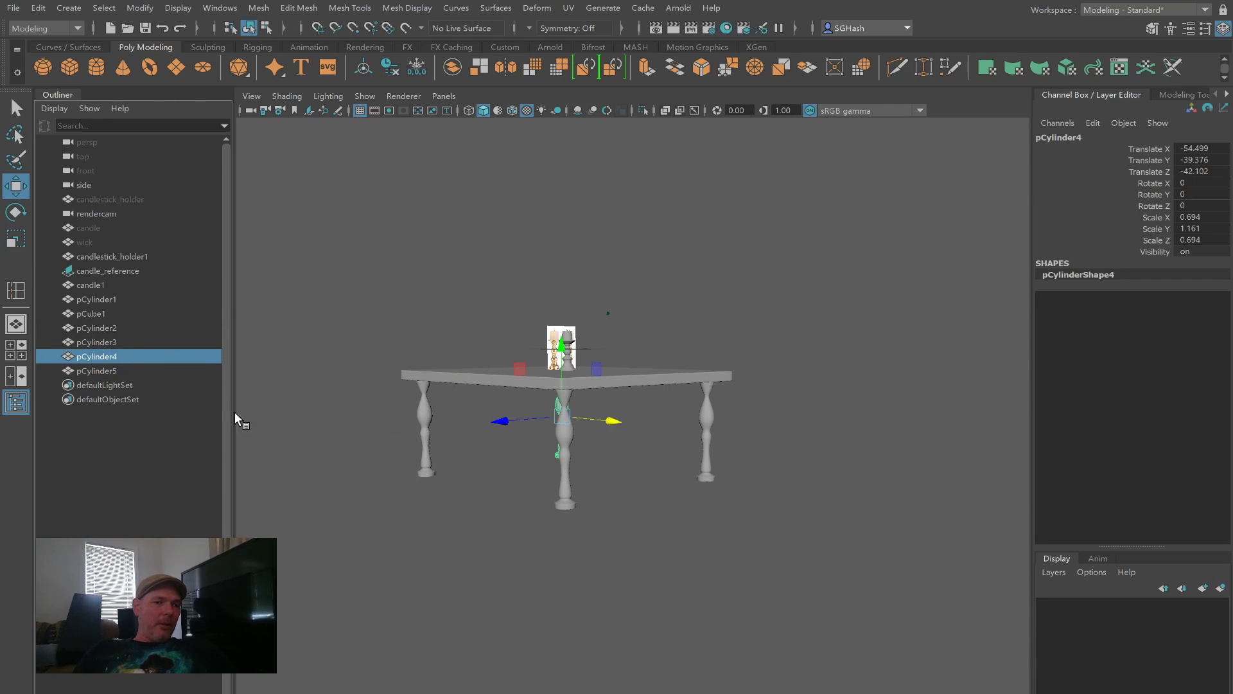
left_click(420, 489)
left_click(423, 457)
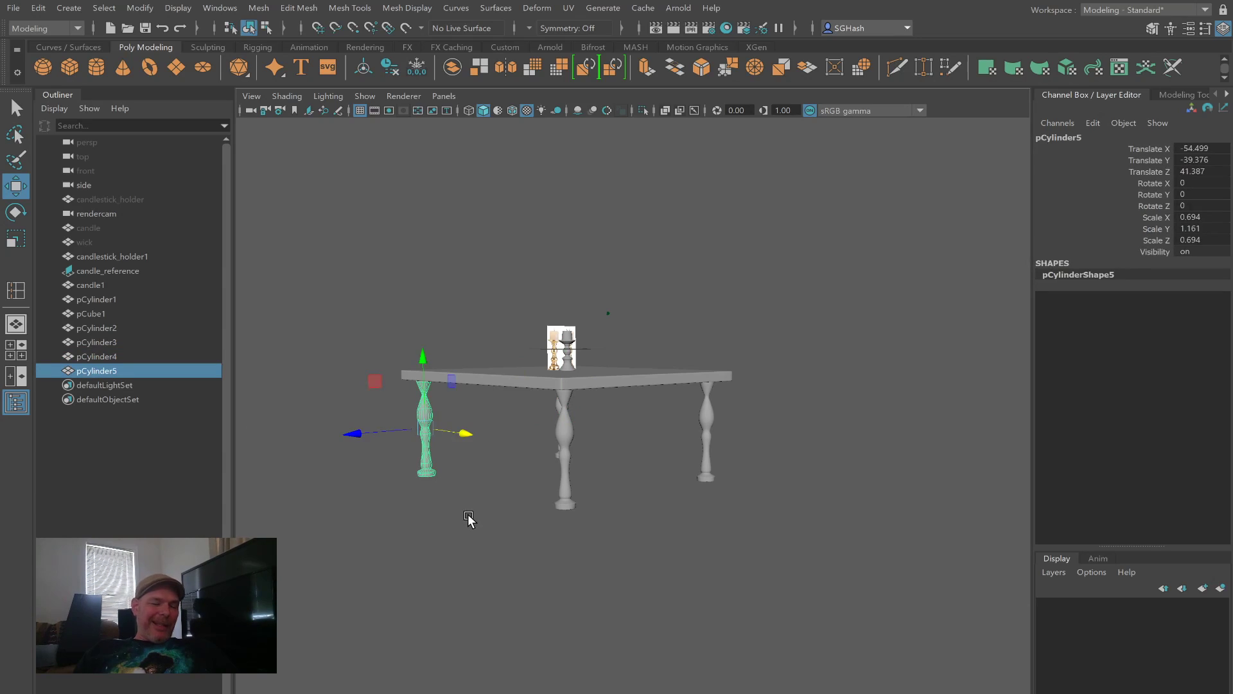
mouse_move(501, 525)
left_mouse_down("alt")
mouse_move(468, 520)
mouse_move(483, 522)
left_mouse_up("alt")
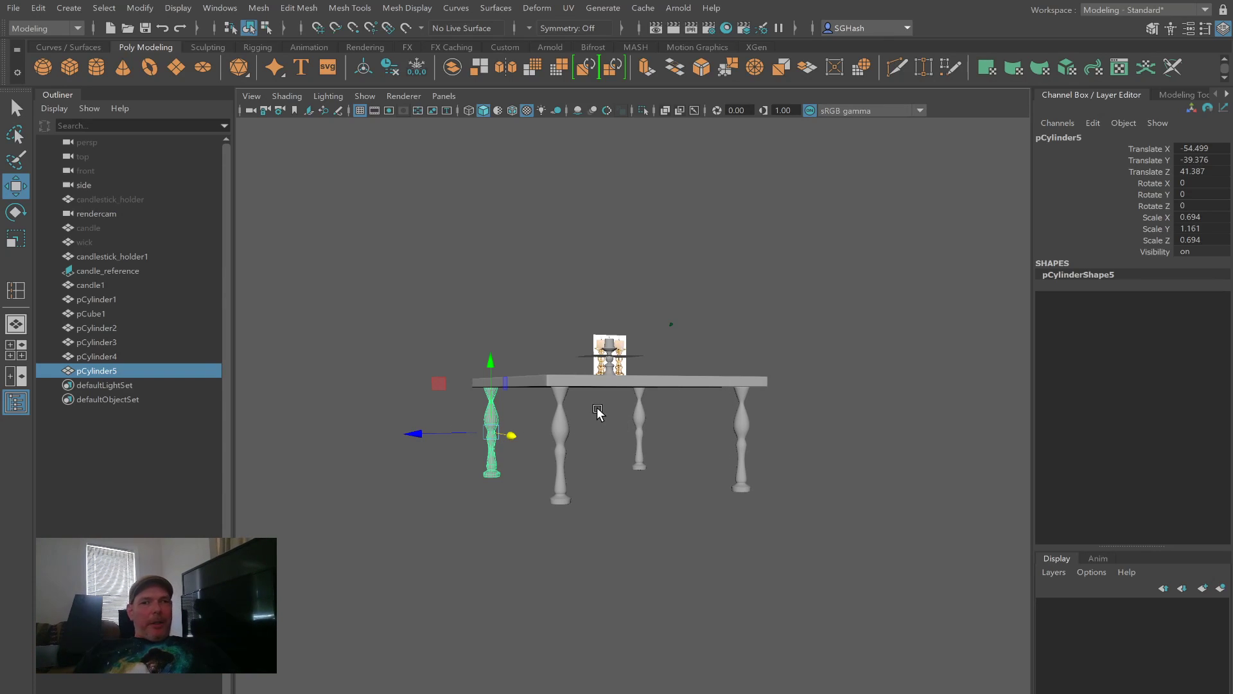
mouse_move(595, 407)
left_mouse_down("alt")
mouse_move(575, 423)
mouse_move(593, 418)
left_mouse_up("alt")
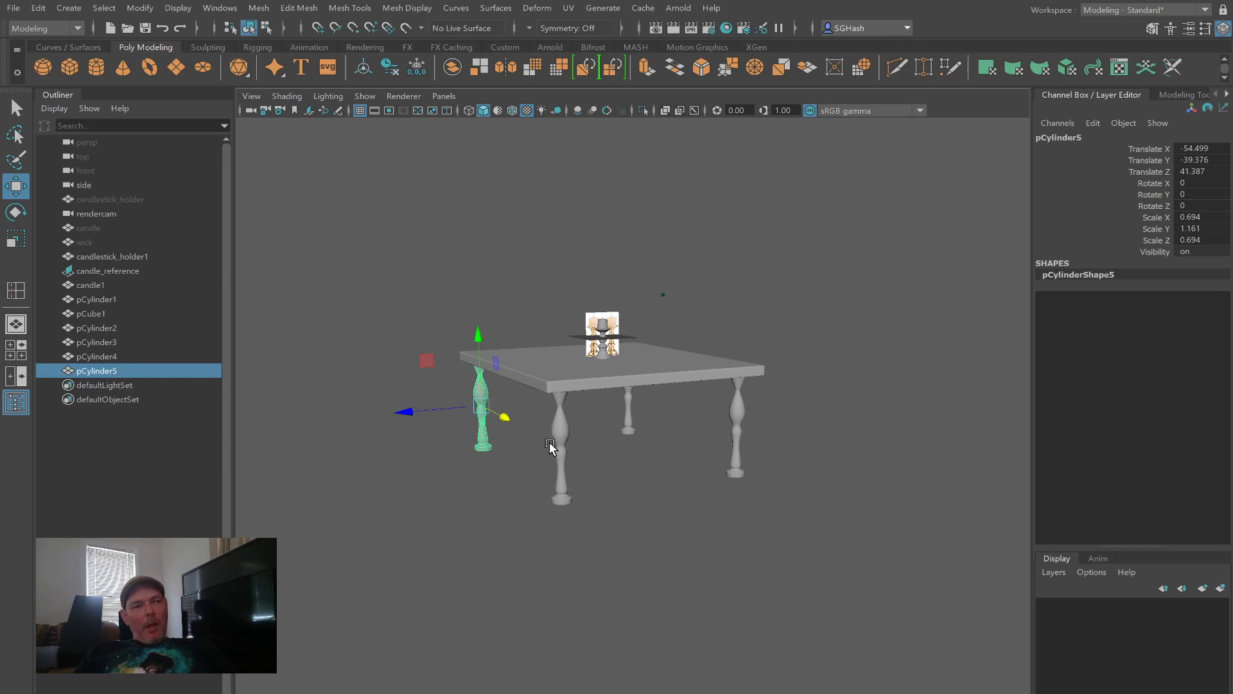
Step: Group the four table legs and name the group table_legs
left_click(135, 329)
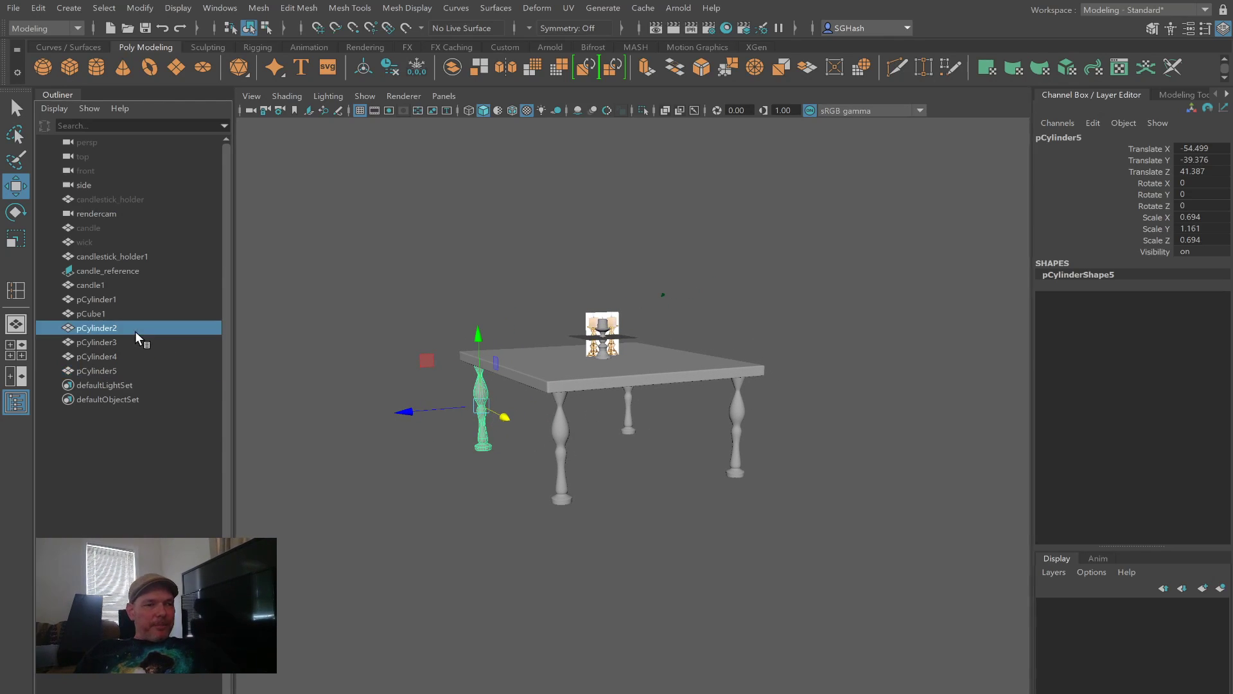
left_click(122, 372, "shift")
left_click(449, 546)
left_click_drag(466, 427, 629, 503)
left_click(739, 623)
left_click_drag(792, 593, 444, 429)
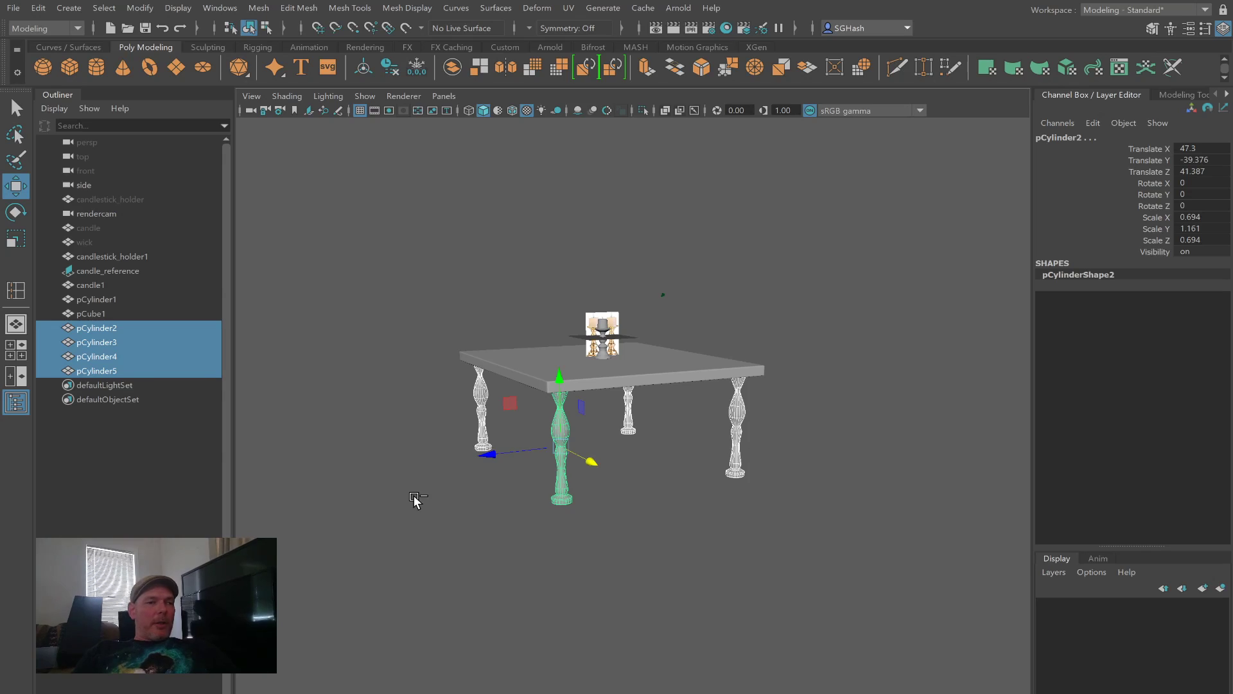
key("ctrl+g")
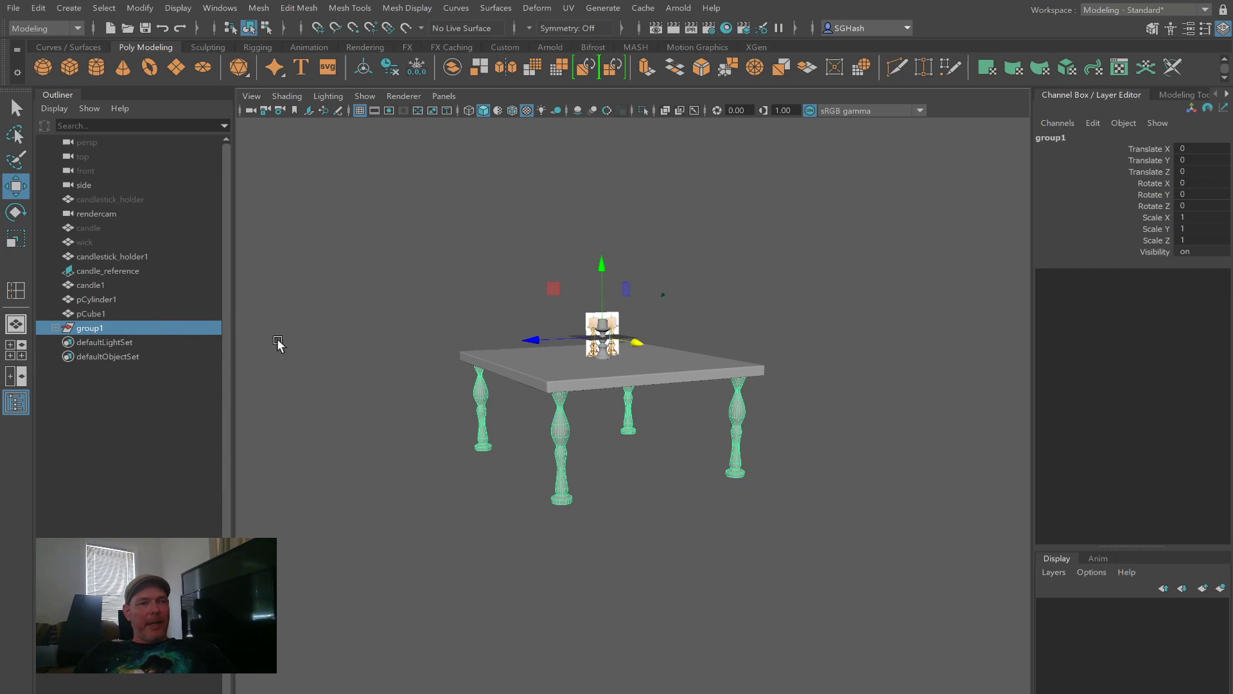
double_click(90, 330)
type("table_legs")
key("Return")
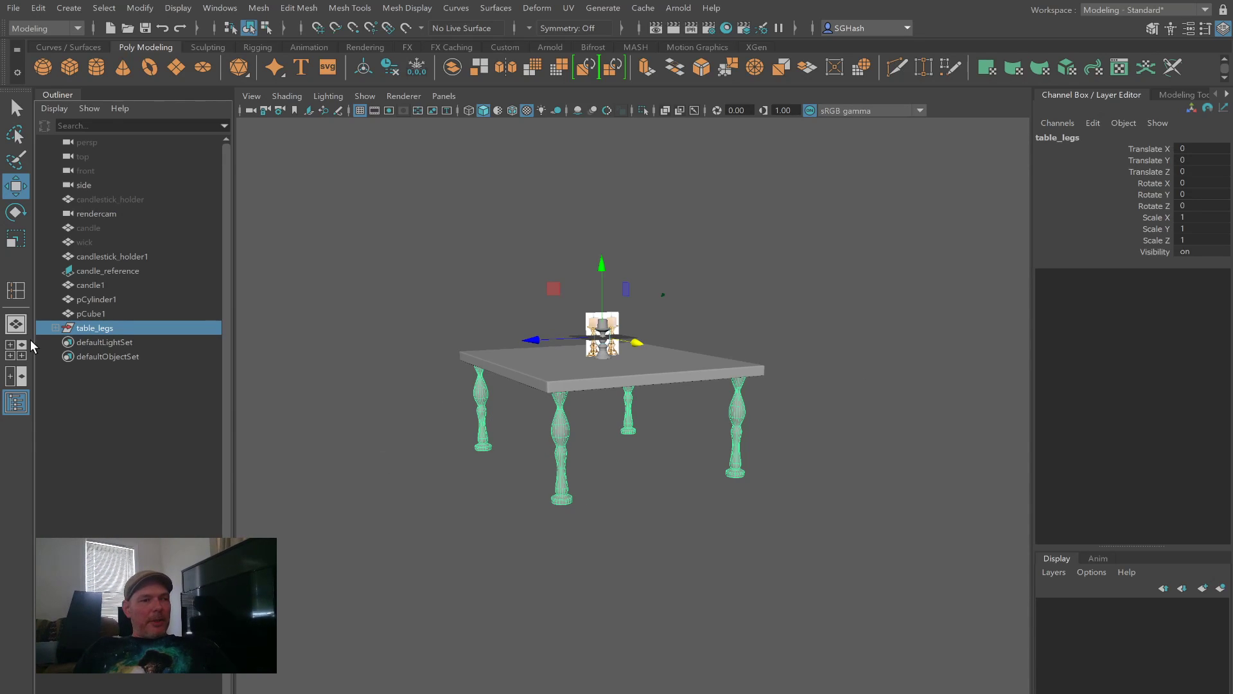
Step: Expand the table_legs group, check its individual leg cylinders, and collapse it with the whole group selected
left_click(55, 328)
left_click(115, 357)
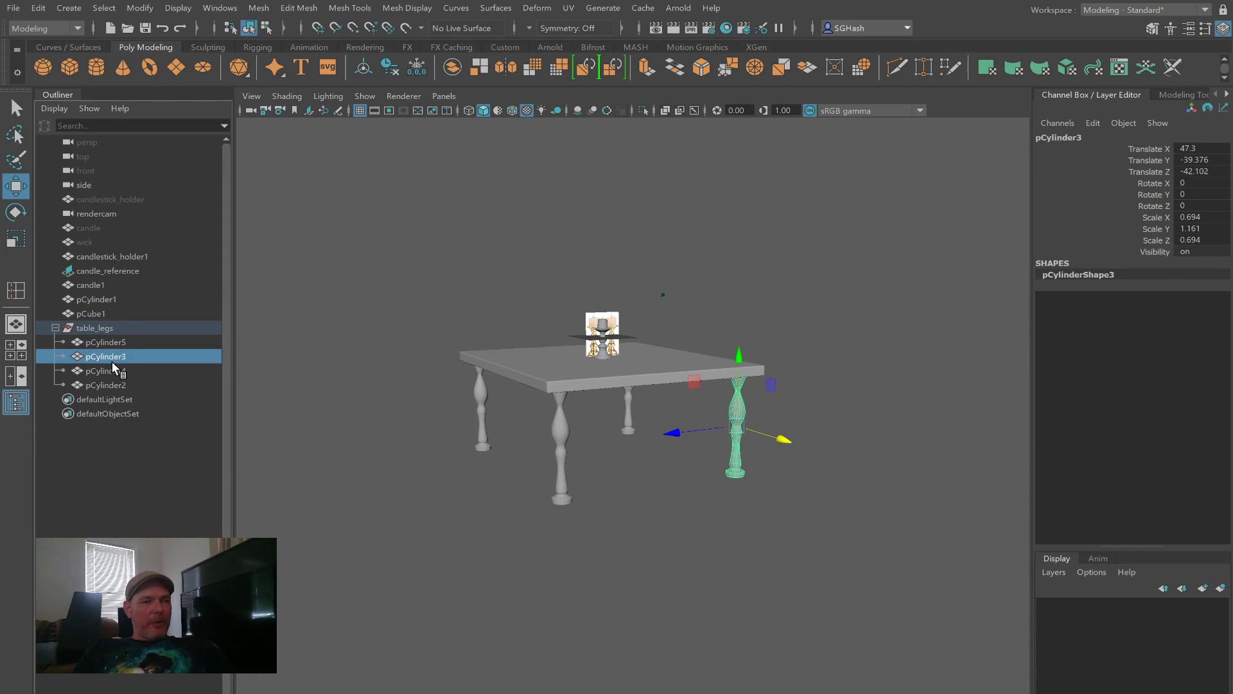
left_click(105, 369)
left_click(98, 384)
left_click(113, 355)
left_click(114, 343)
left_click(110, 369)
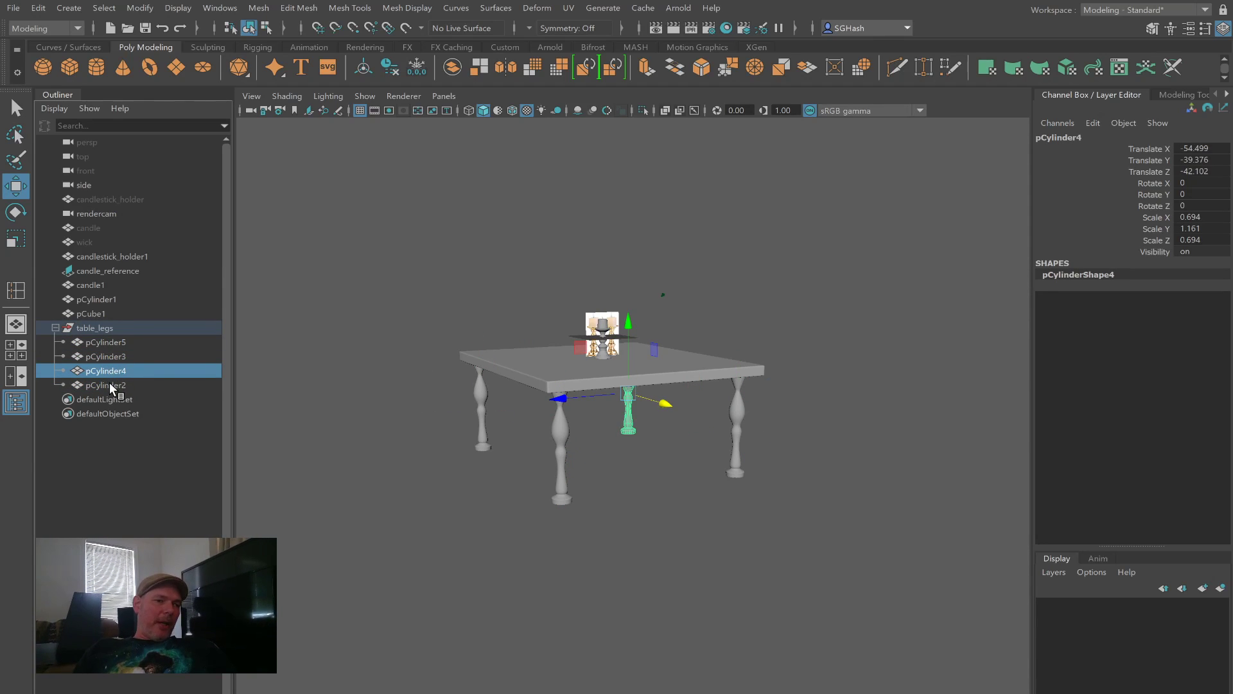
left_click(109, 383)
left_click(113, 342)
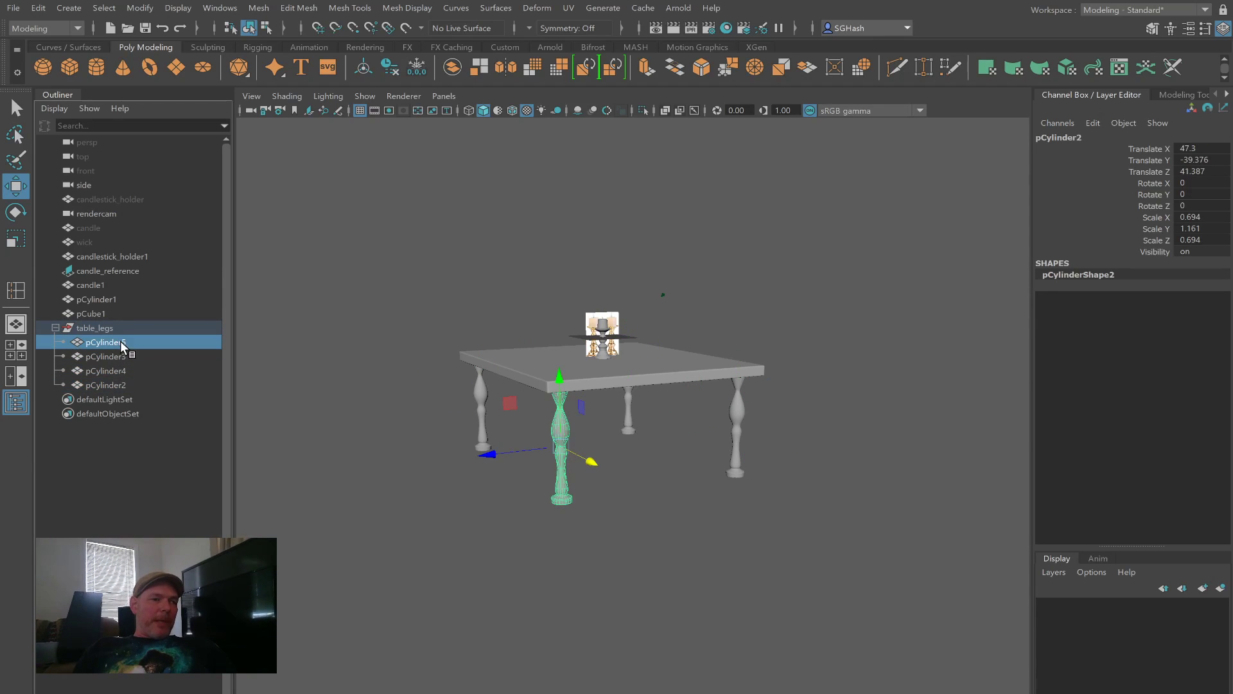
left_click(55, 328)
left_click(100, 328)
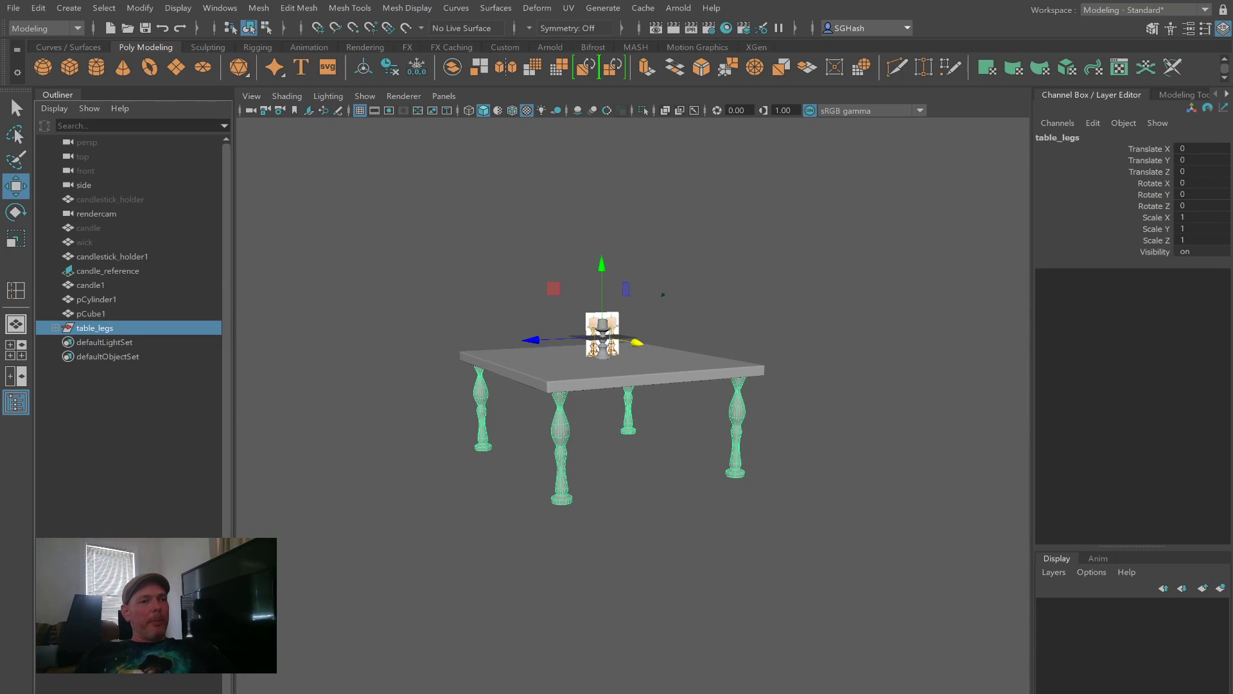
Step: Rename the tabletop cube as table_top
left_click(91, 314)
double_click(91, 314)
type("table top")
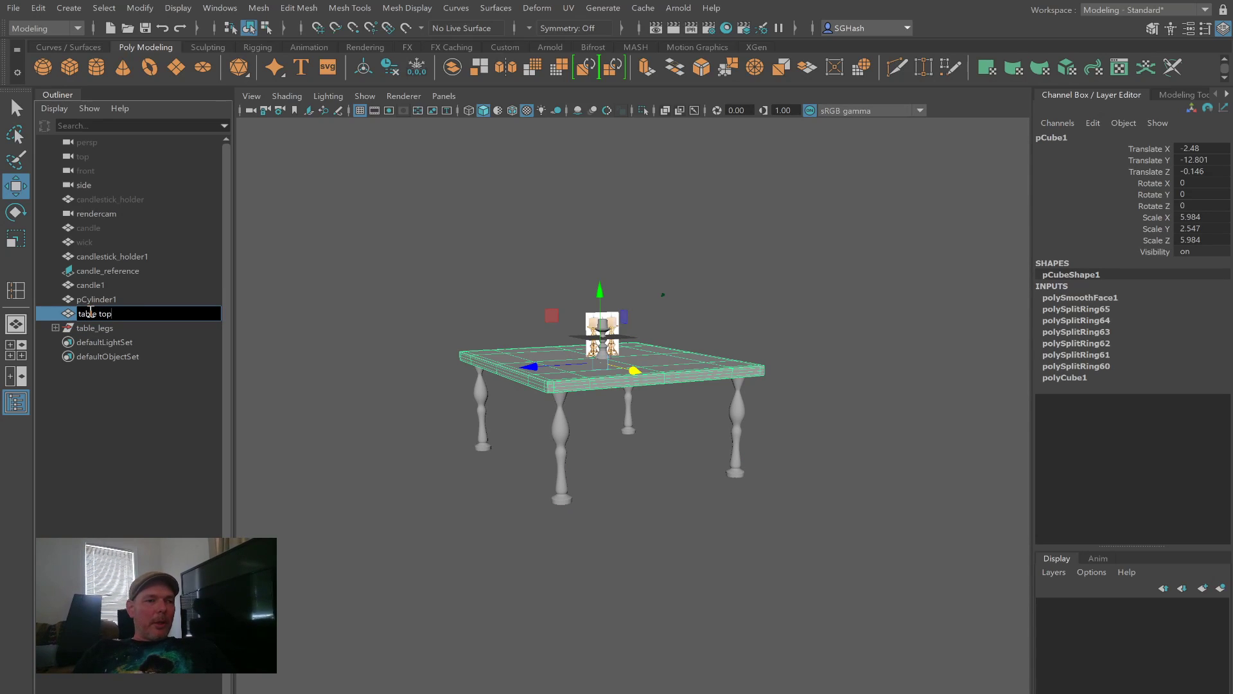
key("Return")
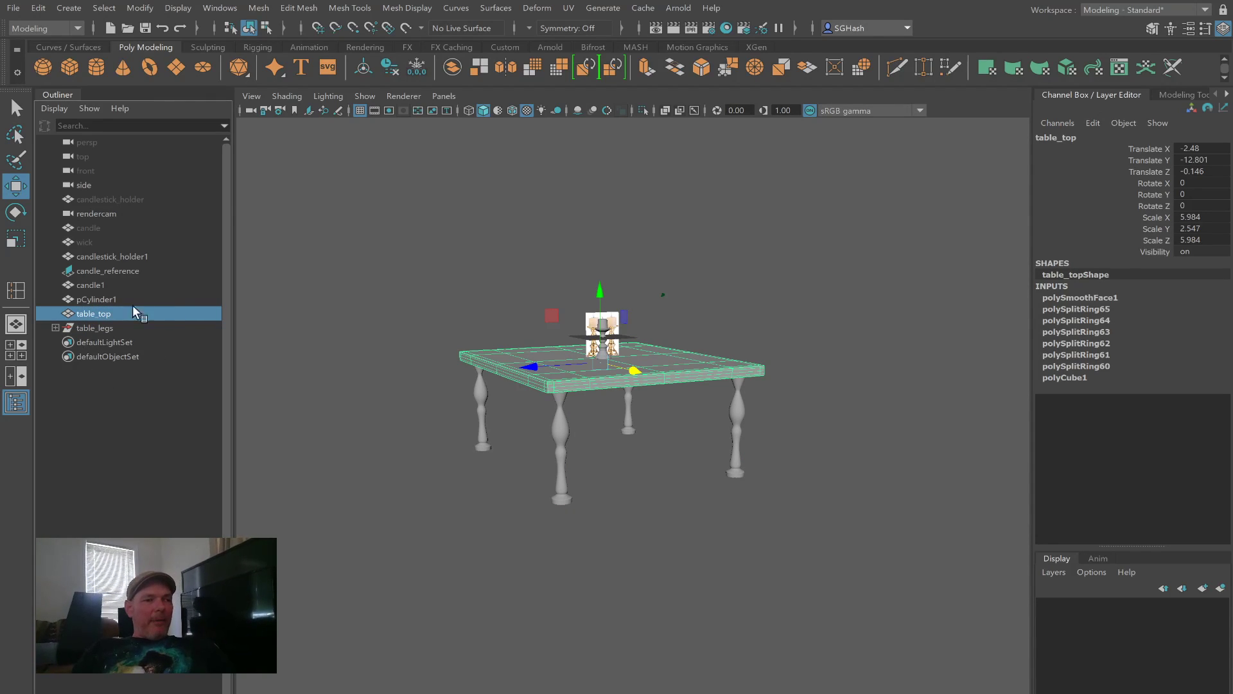
Step: Group table_top and table_legs together and name the new group Table
left_click(113, 330)
left_click(125, 314, "shift")
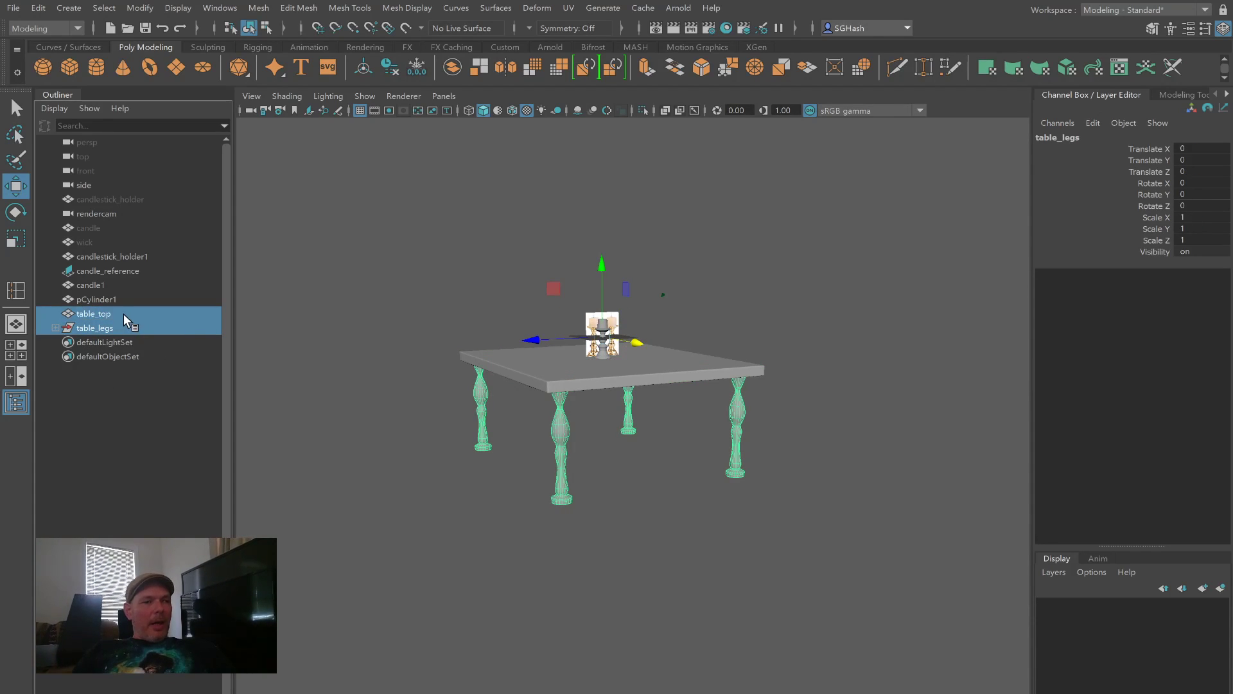
left_click(95, 426)
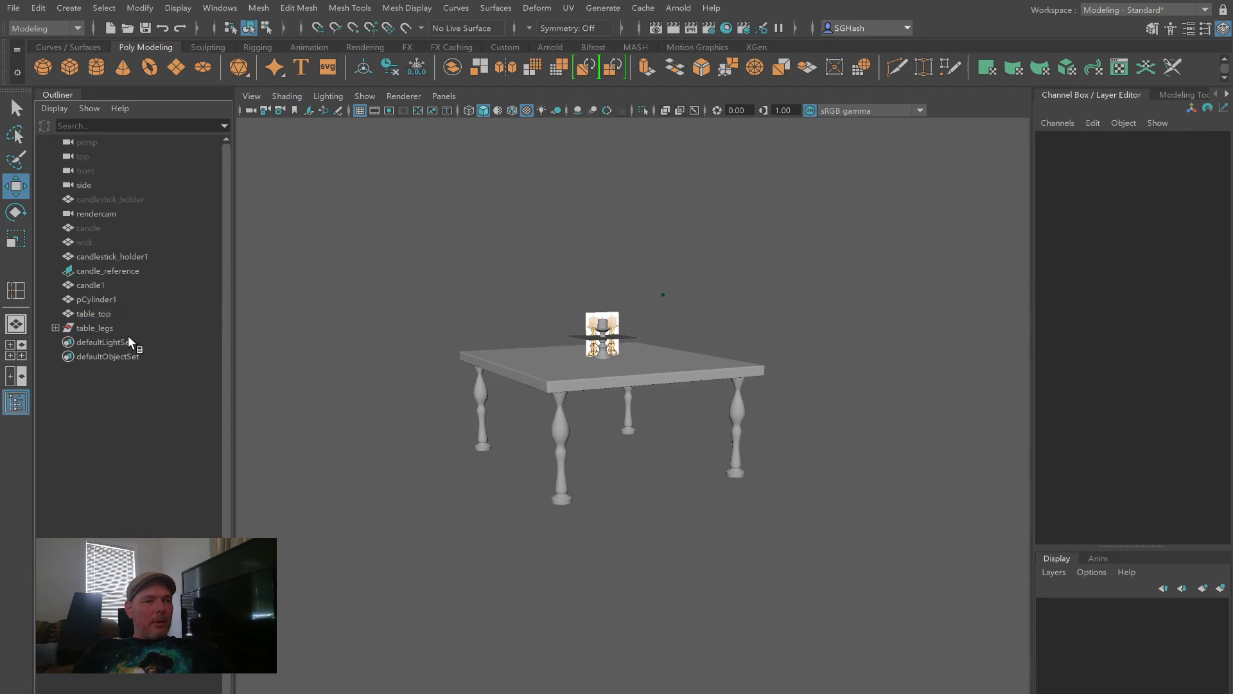
left_click(128, 340)
left_click(118, 327)
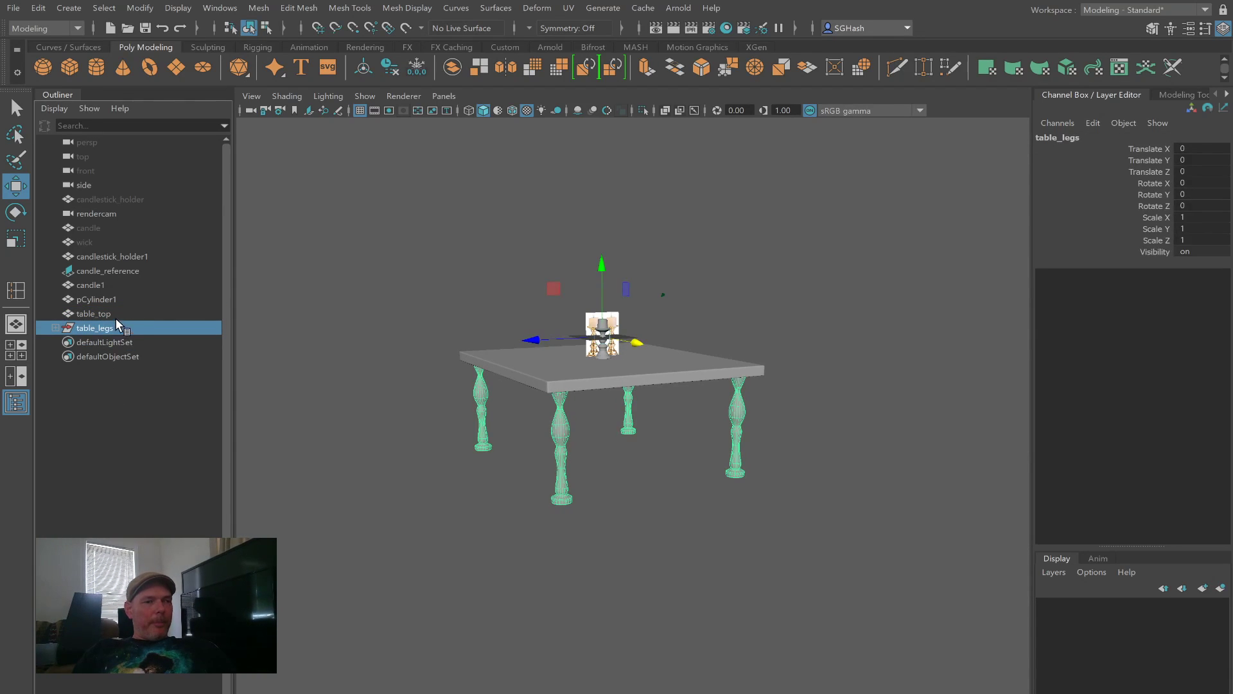
left_click(118, 314, "shift")
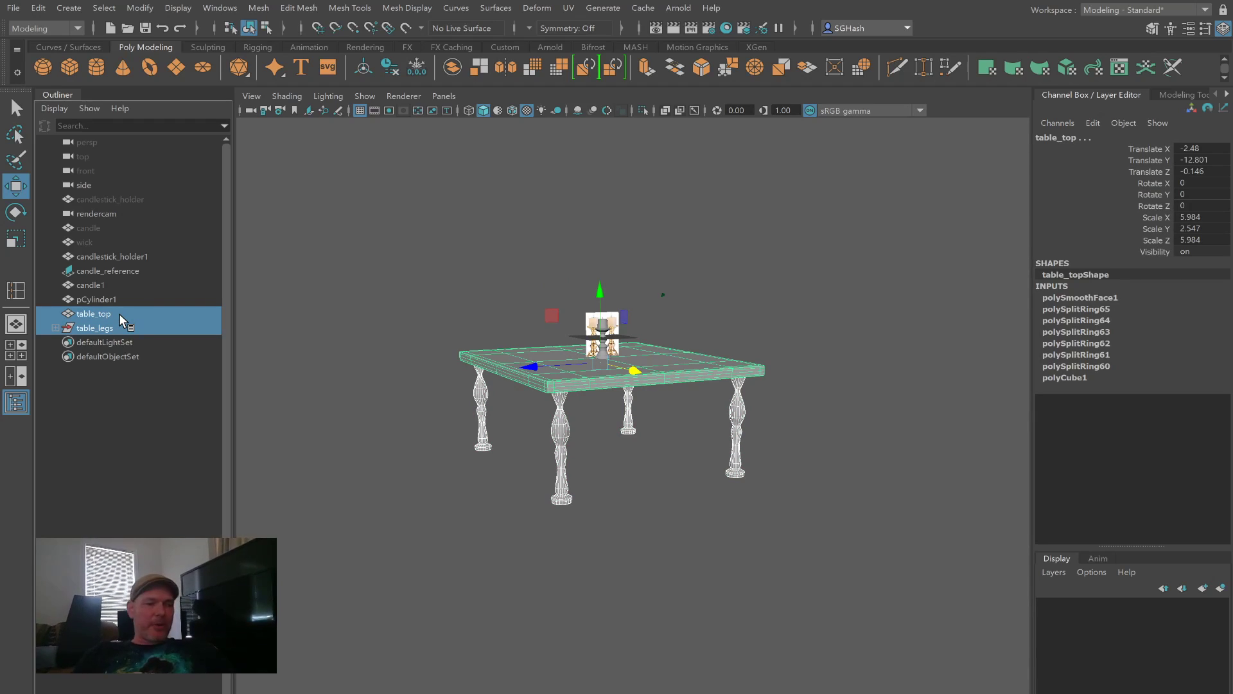
key("ctrl+g")
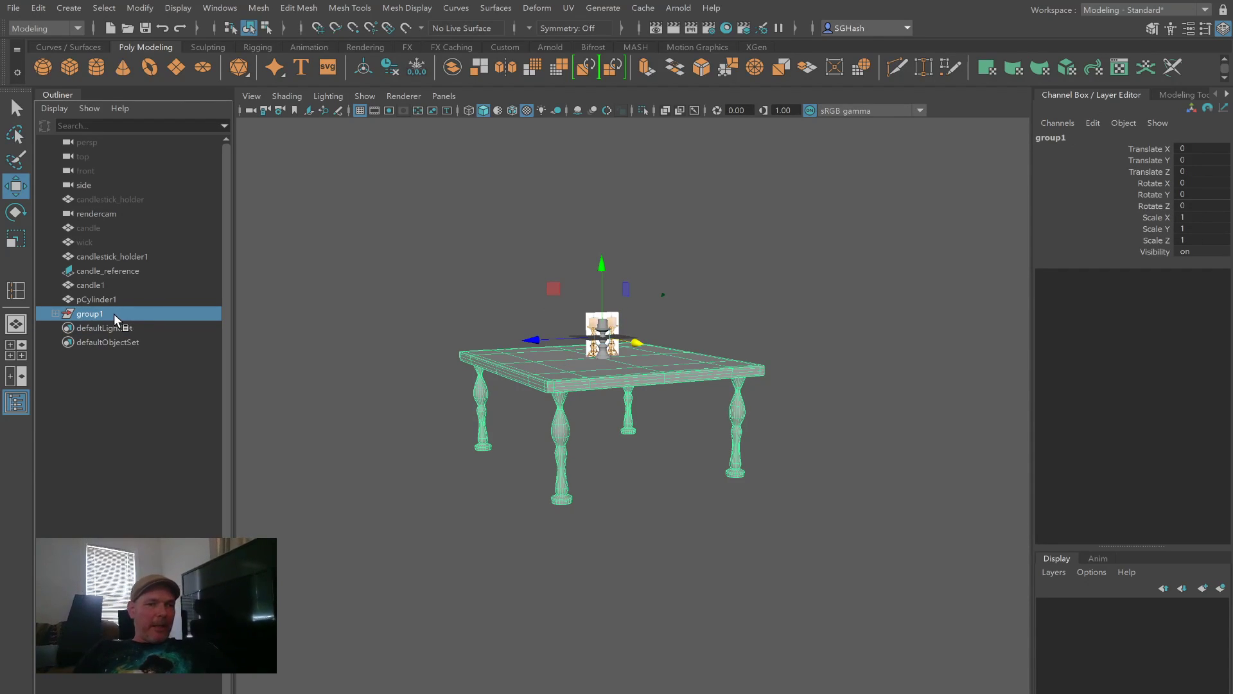
double_click(87, 314)
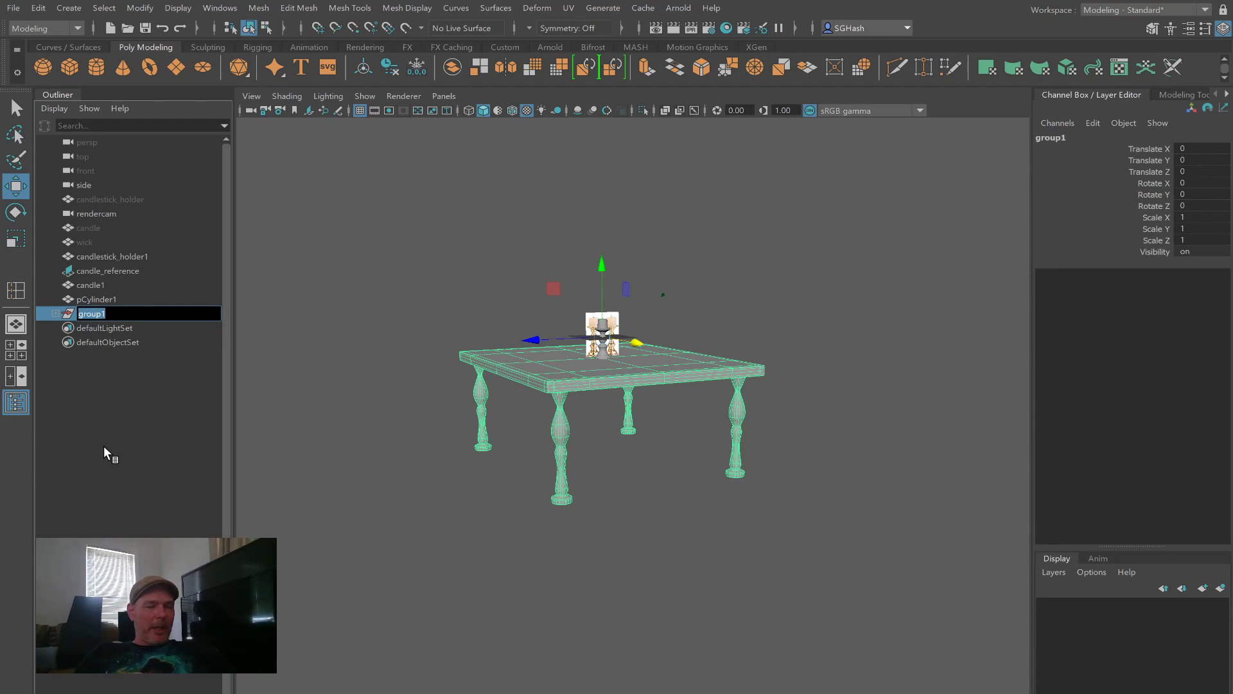
type("Table")
key("Return")
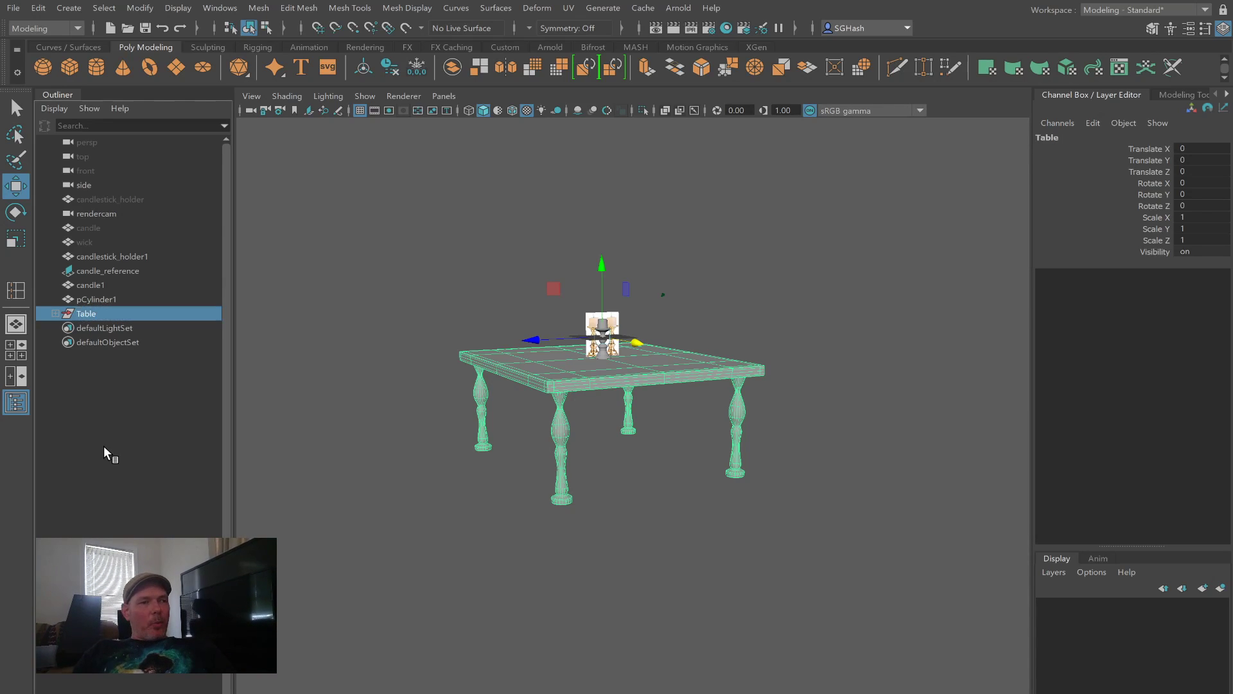
Step: Expand the Table group, check its table_legs and table_top members, and reselect the whole group
left_click(56, 314)
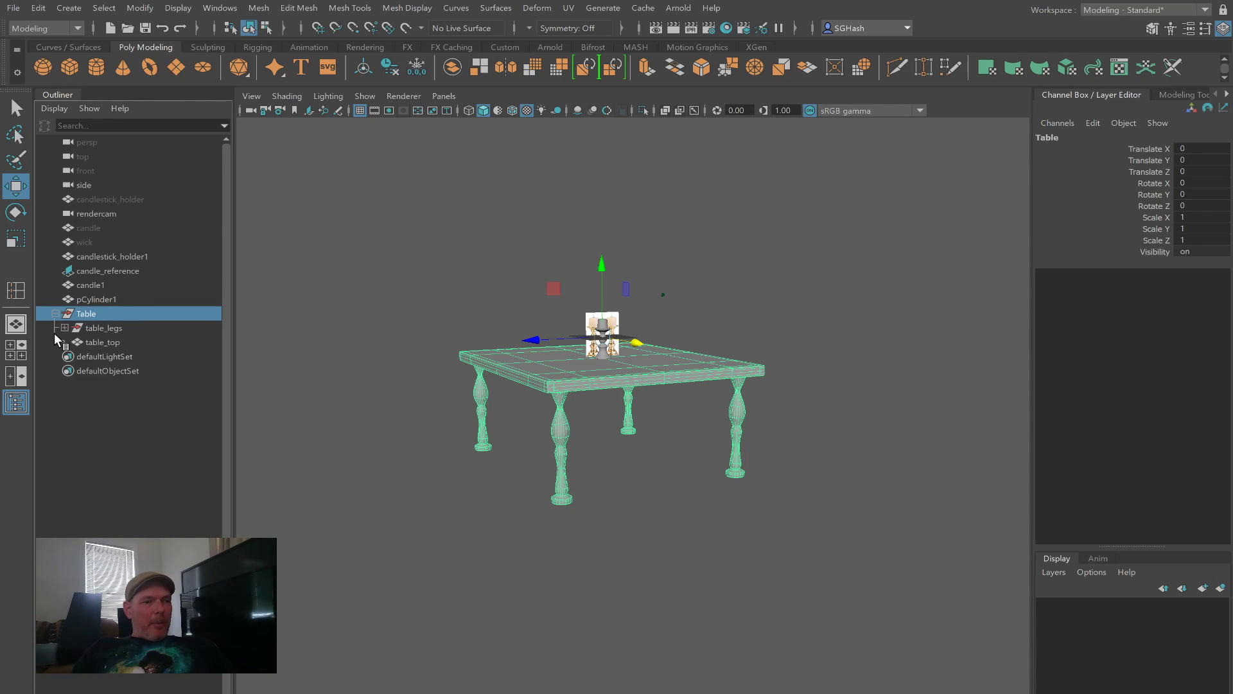
left_click(103, 328)
left_click(103, 342)
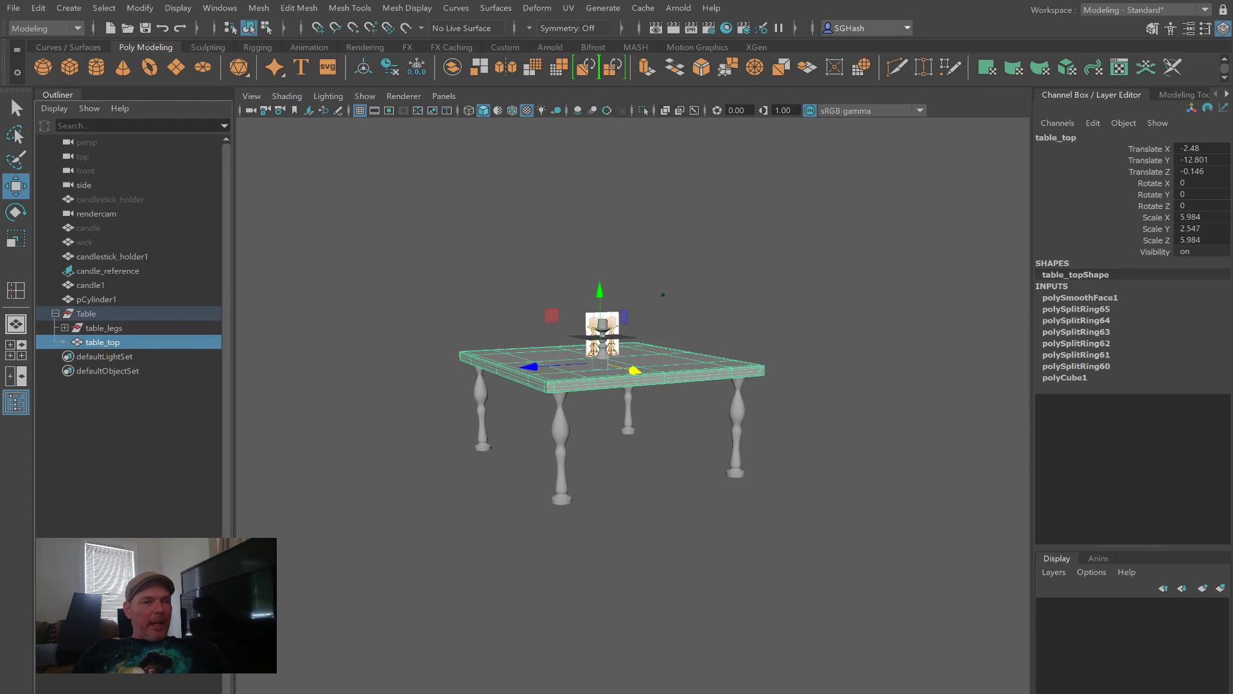
left_click(135, 314)
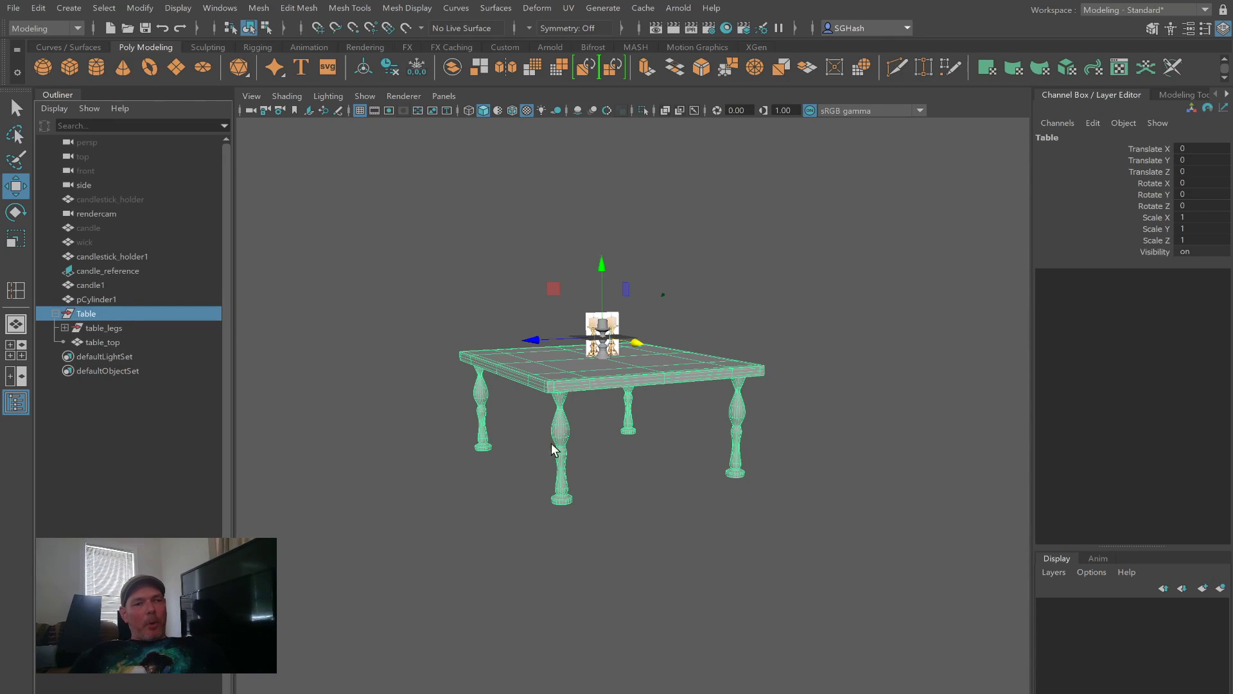
left_click(449, 289)
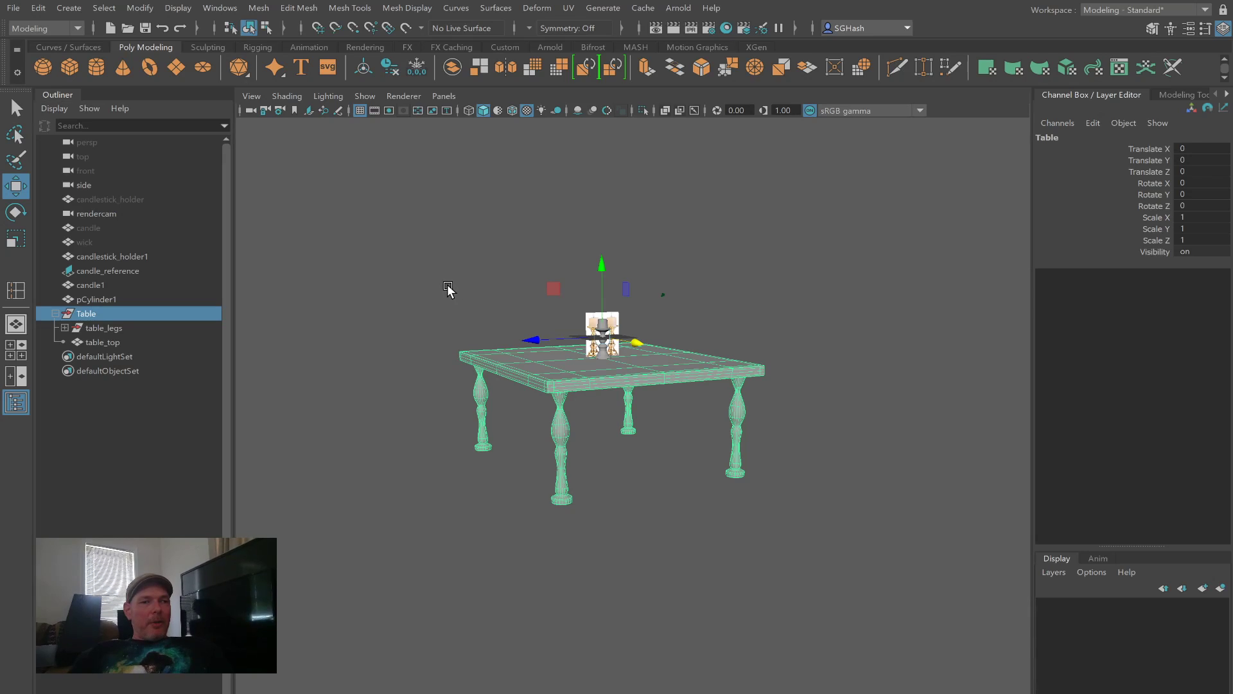
Step: Group the visible candlestick holder, its candle and the wick cylinder, and name the group candle2
left_click(604, 350)
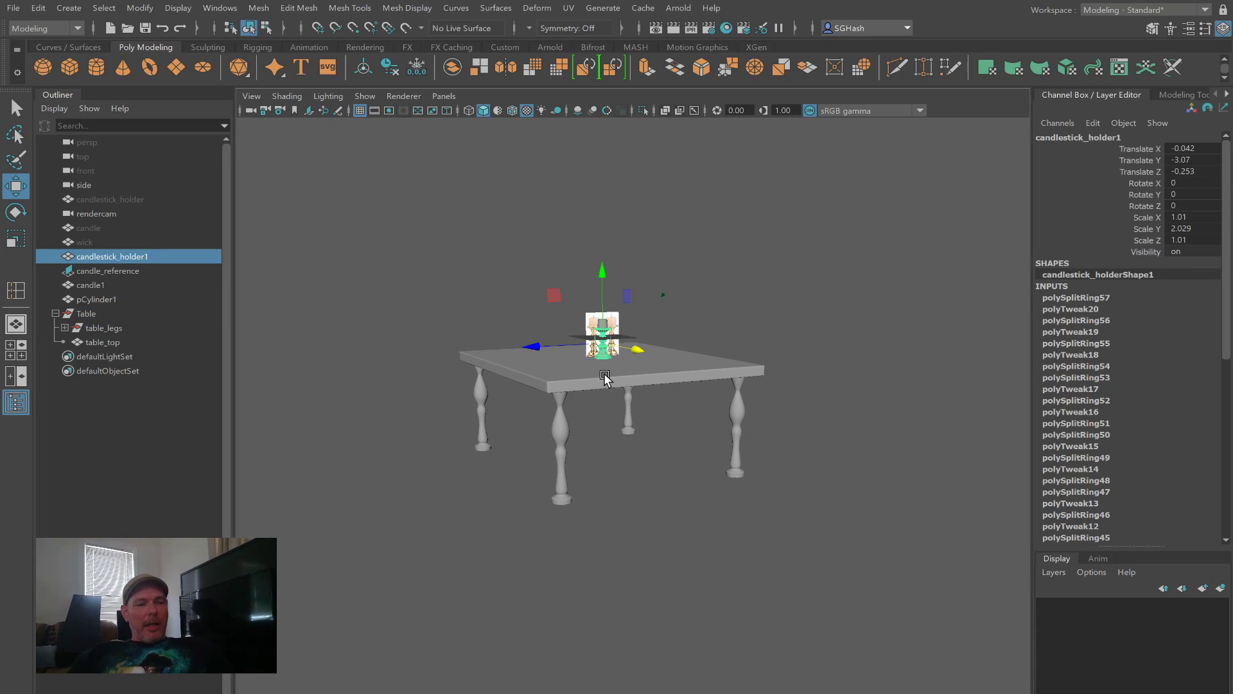
key("f")
scroll(738, 398, "down", 5)
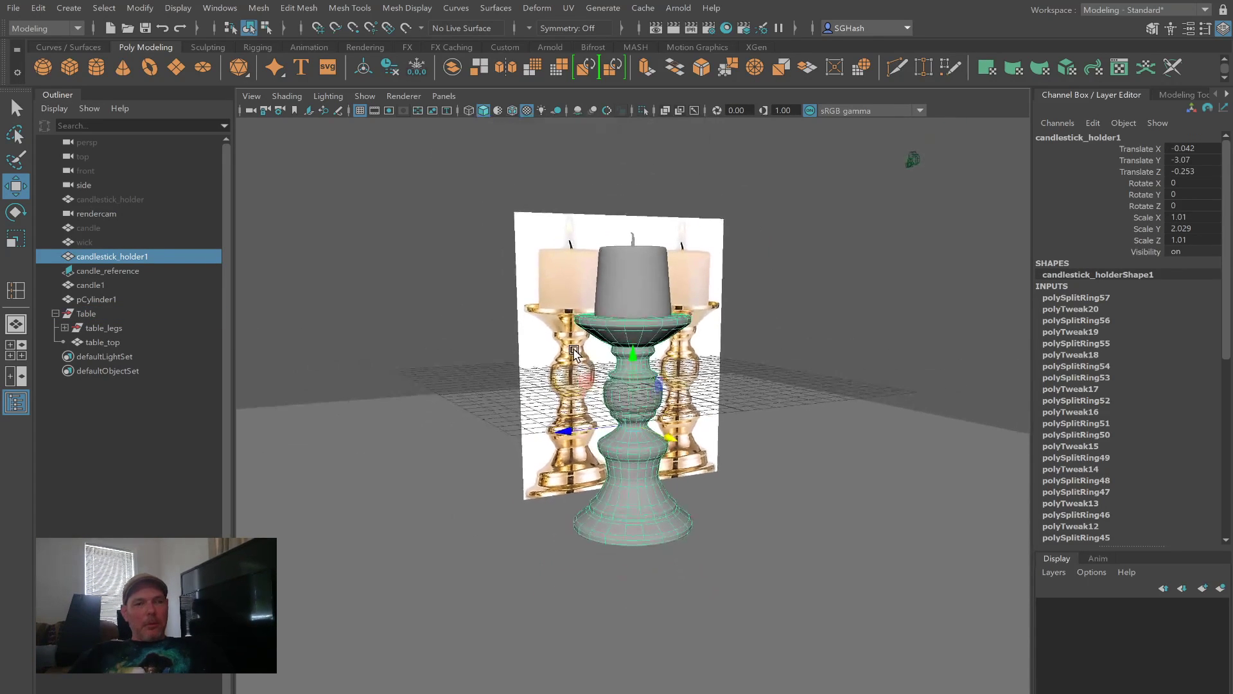
left_click(648, 295, "shift")
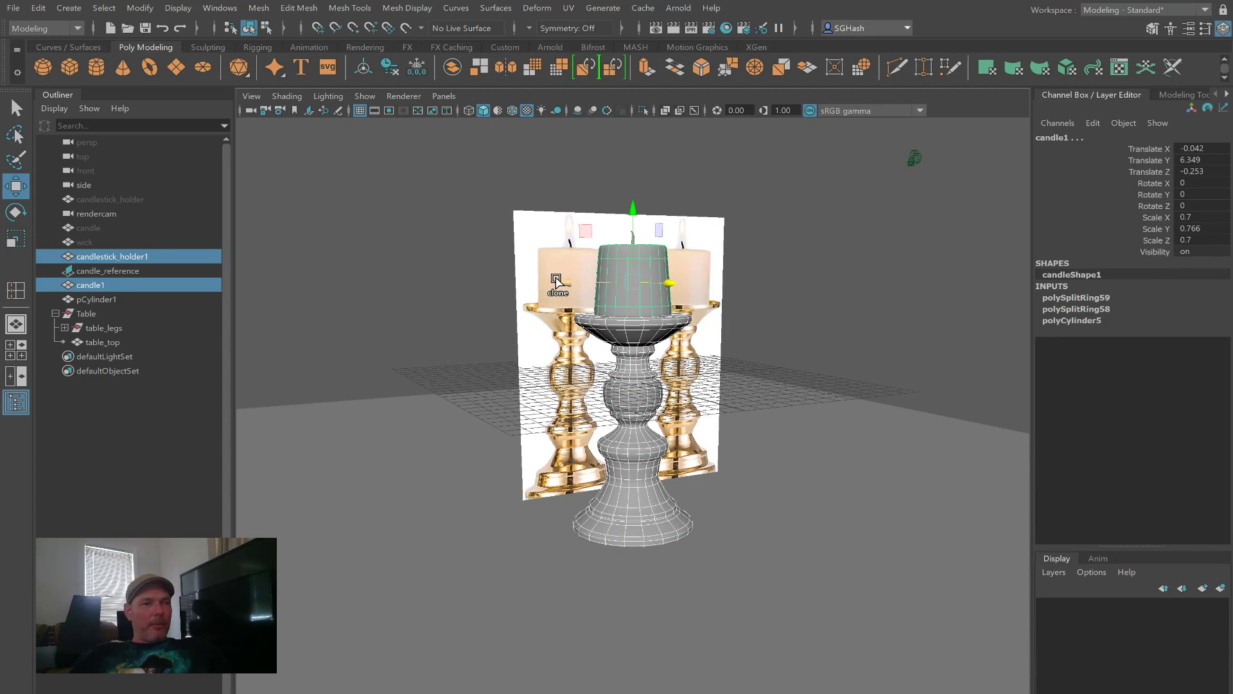
key("q")
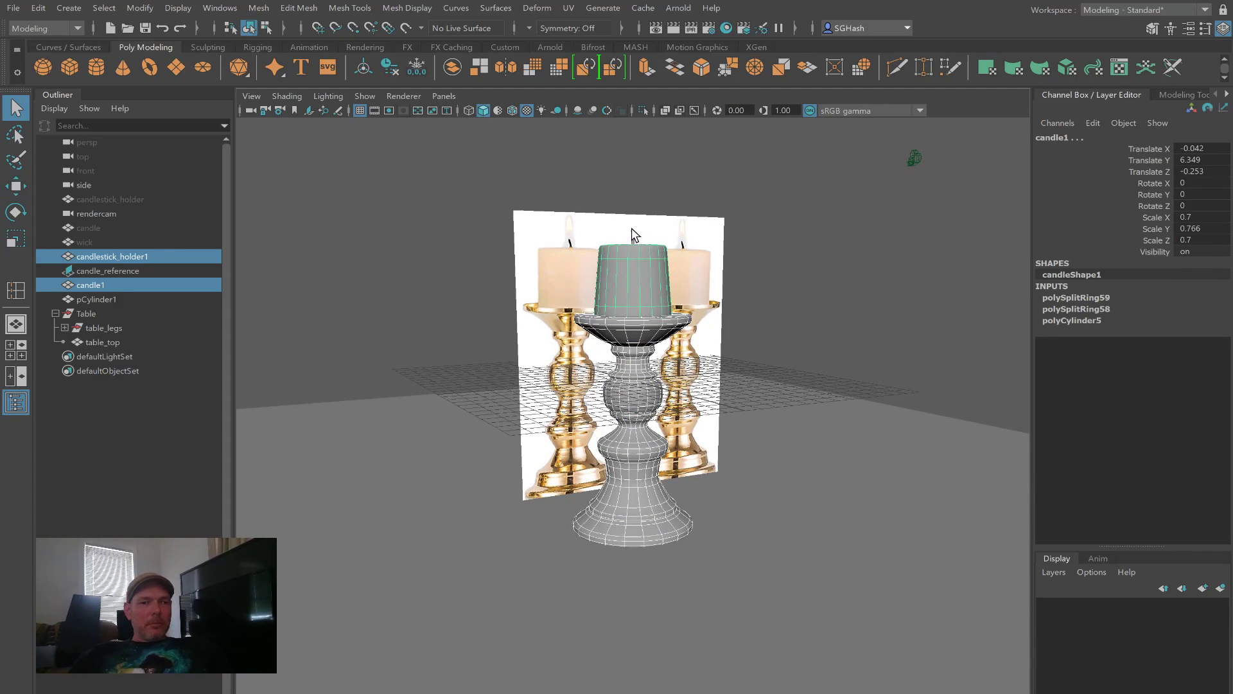
left_click(631, 234, "shift")
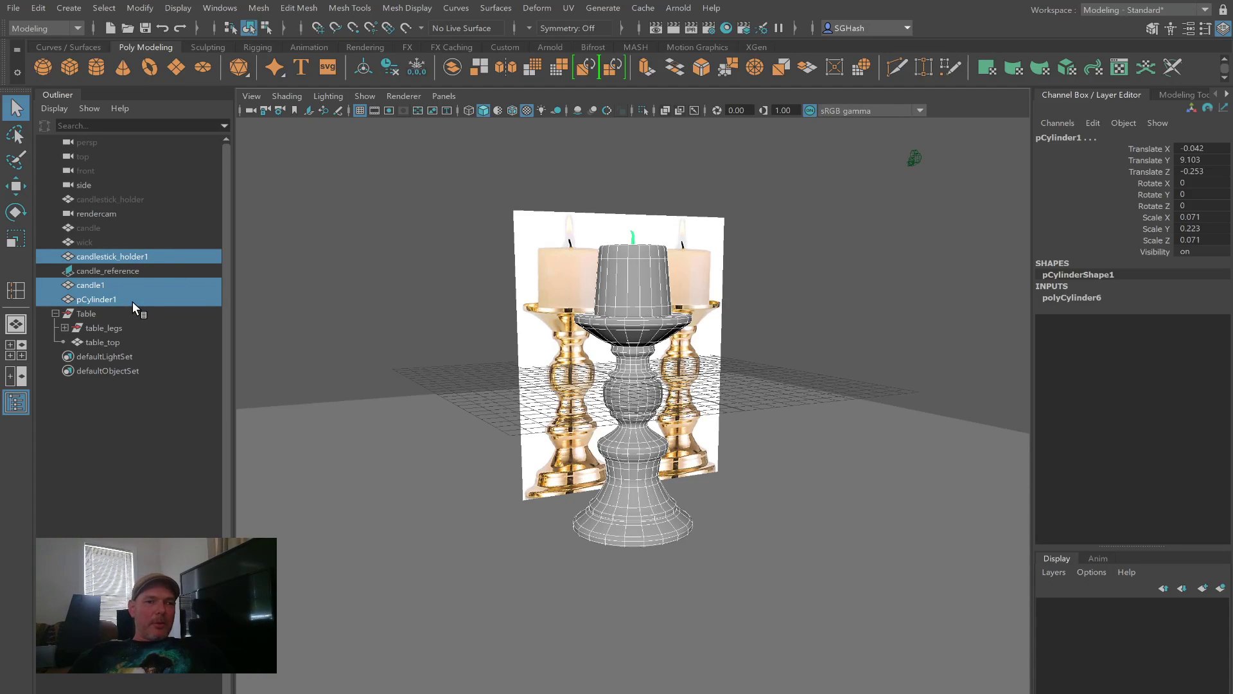
key("ctrl+g")
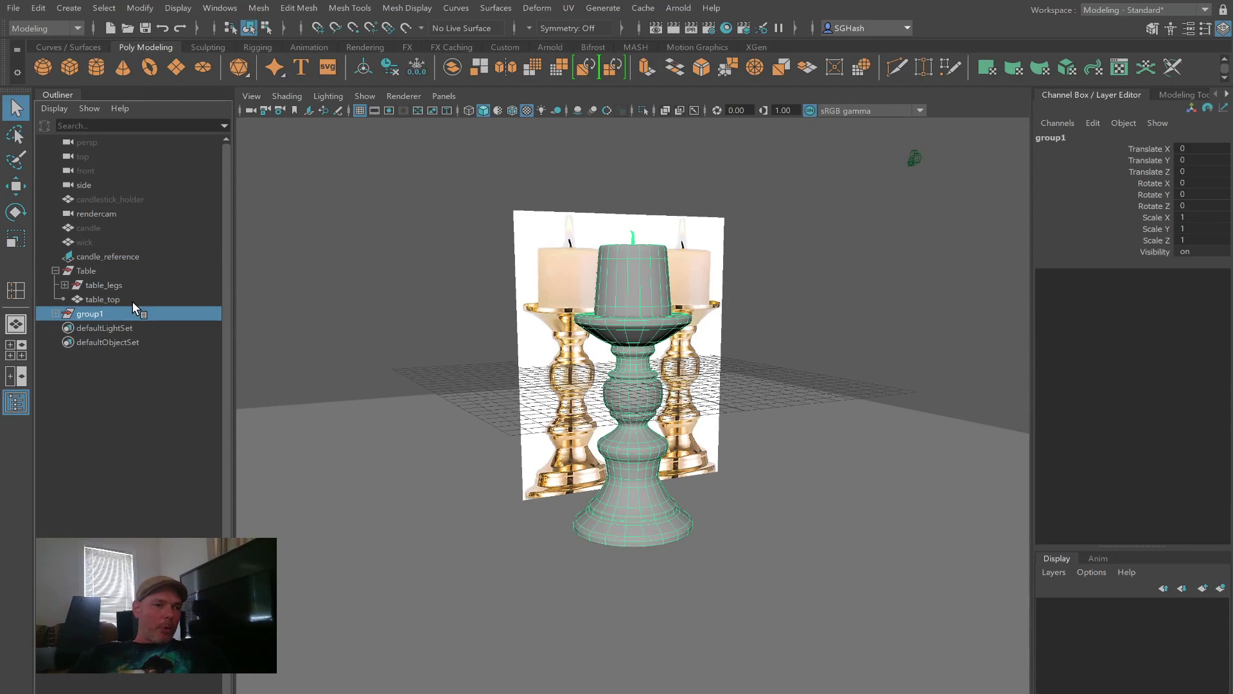
double_click(84, 313)
type("cand")
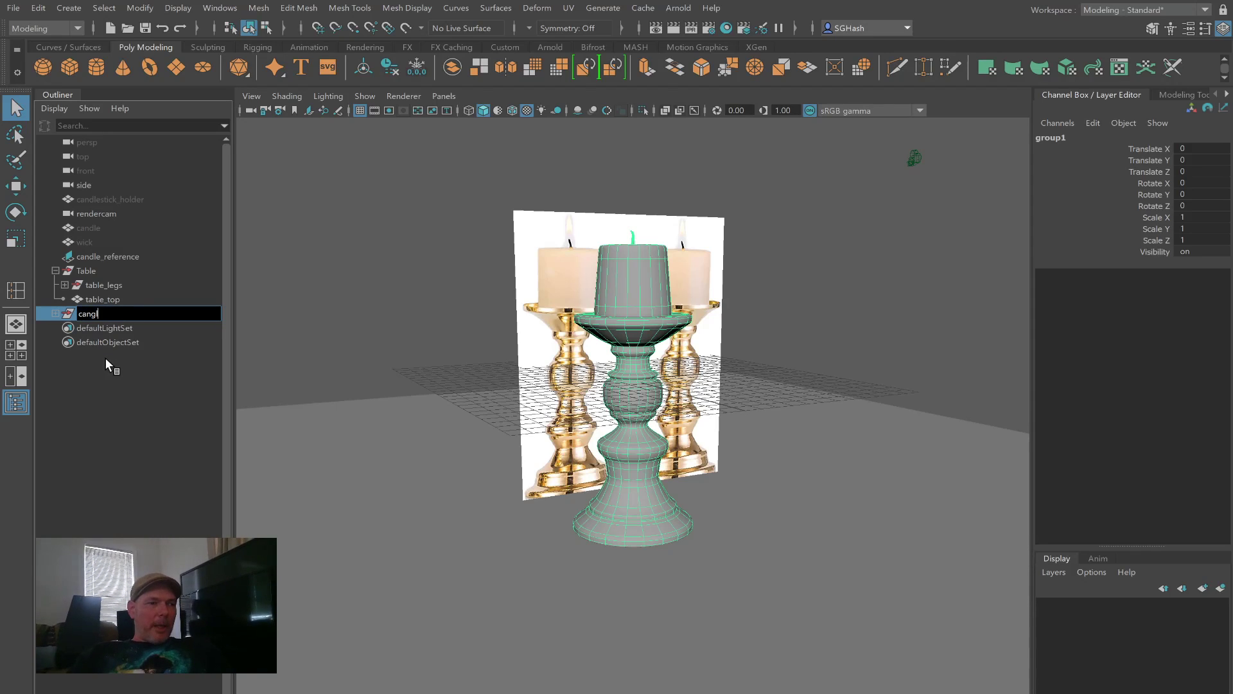
key("BackSpace")
type("dle2")
key("Return")
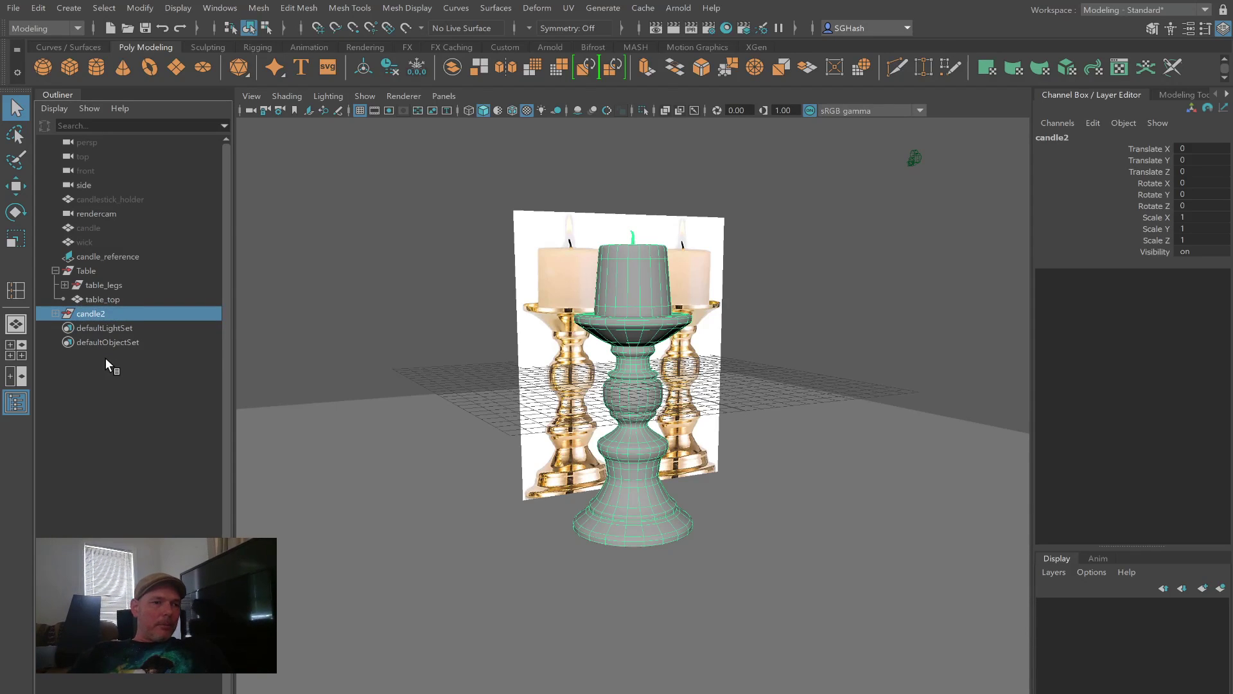
Step: Collapse the Table group in the outliner and select the candle2 group
left_click(83, 265)
left_click(56, 271)
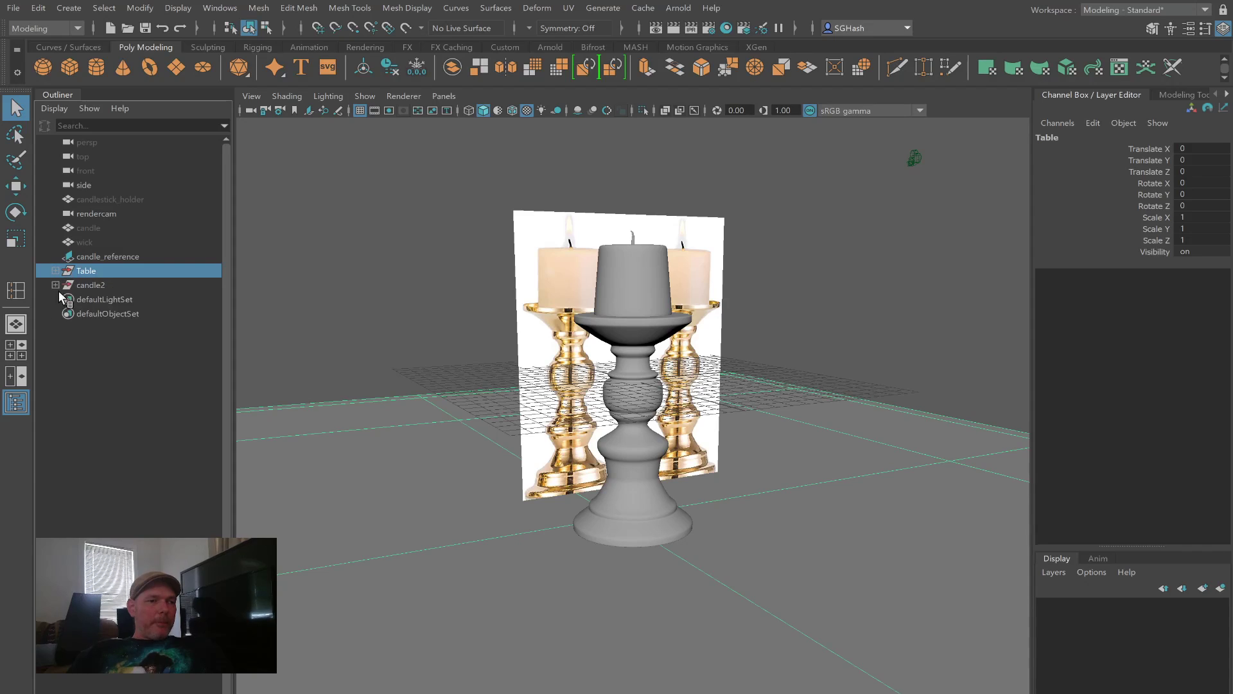
left_click(101, 282)
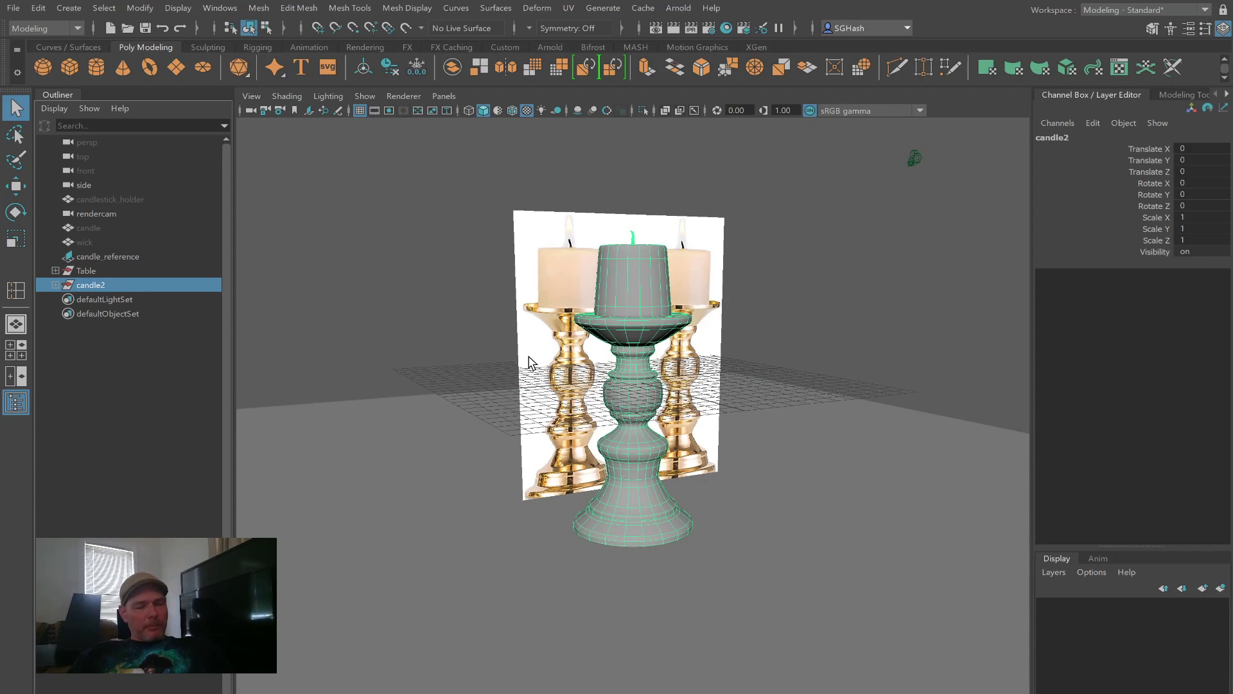
Step: Hide the candle_reference image plane standing behind the candlestick
scroll(533, 373, "up", 3)
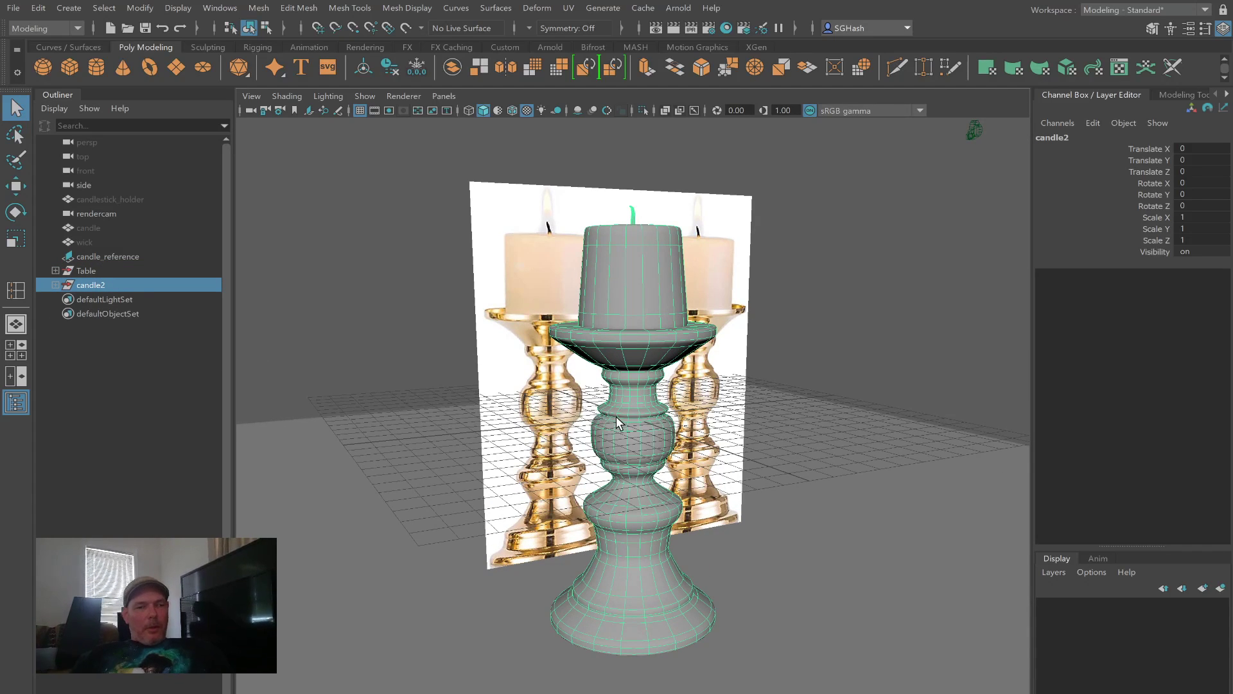
scroll(412, 363, "down", 8)
scroll(421, 367, "down", 3)
left_click_drag(498, 421, 543, 421, "alt")
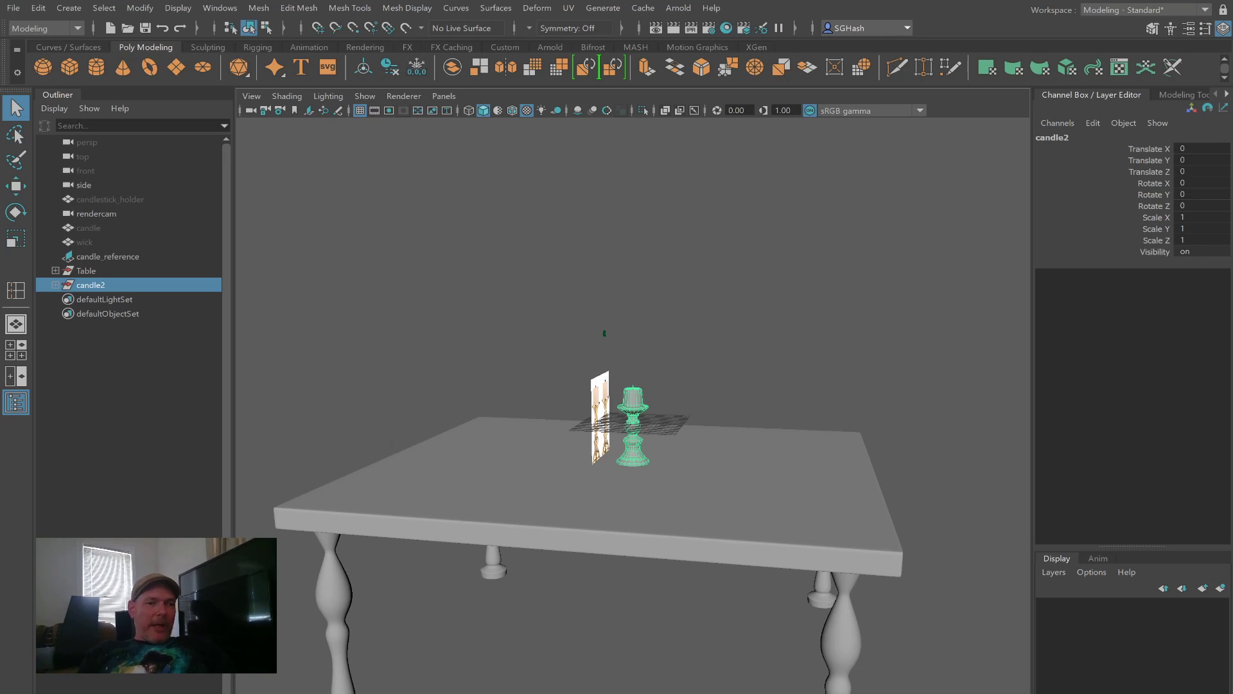
scroll(570, 476, "down", 3)
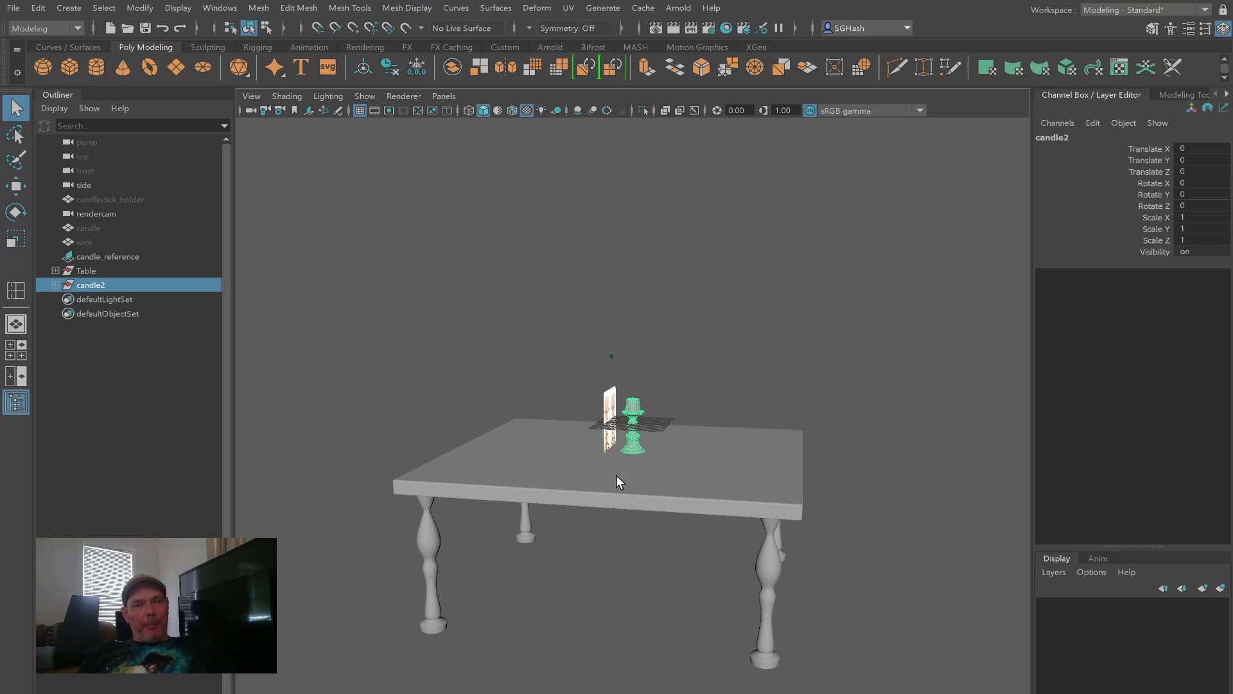
left_click(598, 444)
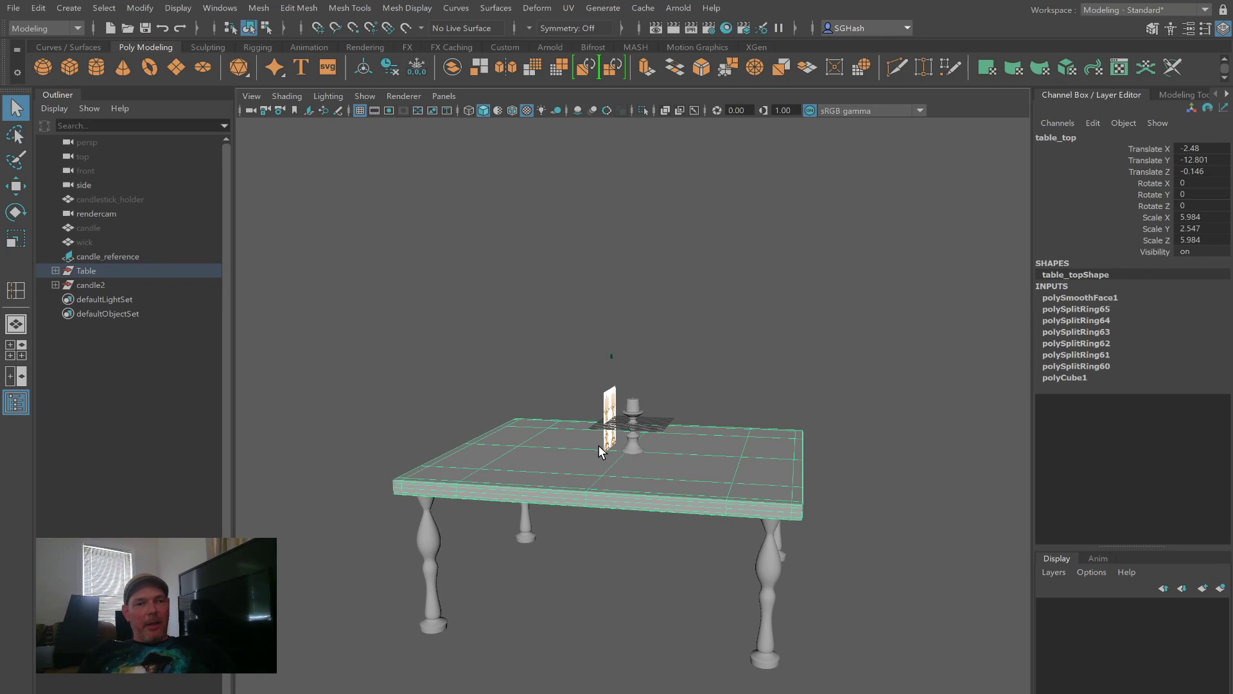
left_click(611, 409)
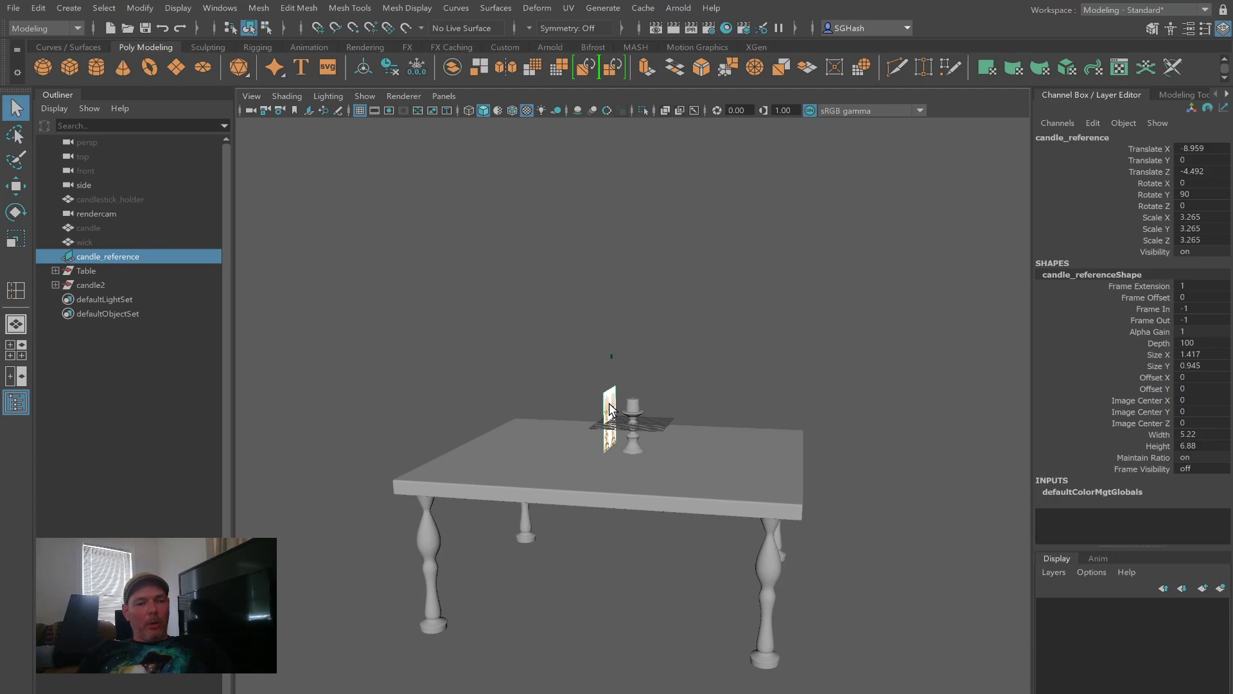
key("ctrl+h")
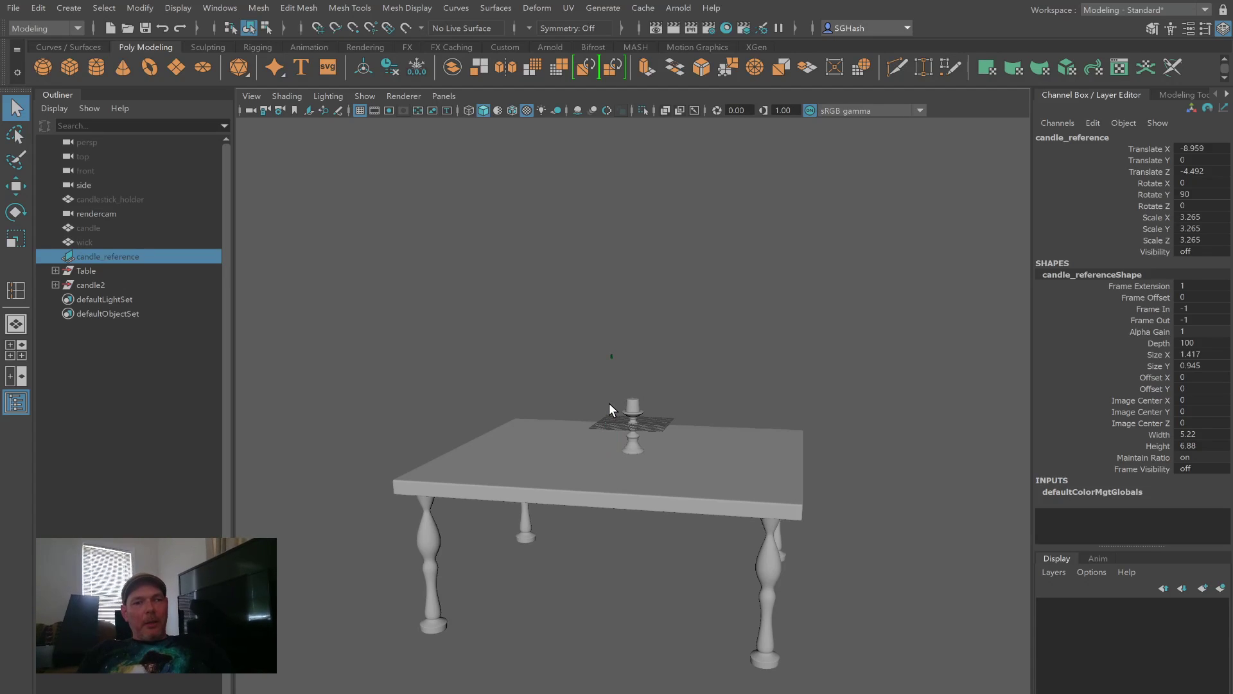
Step: Select the candlestick holder and examine it on the tabletop from several angles and distances
left_click(636, 435)
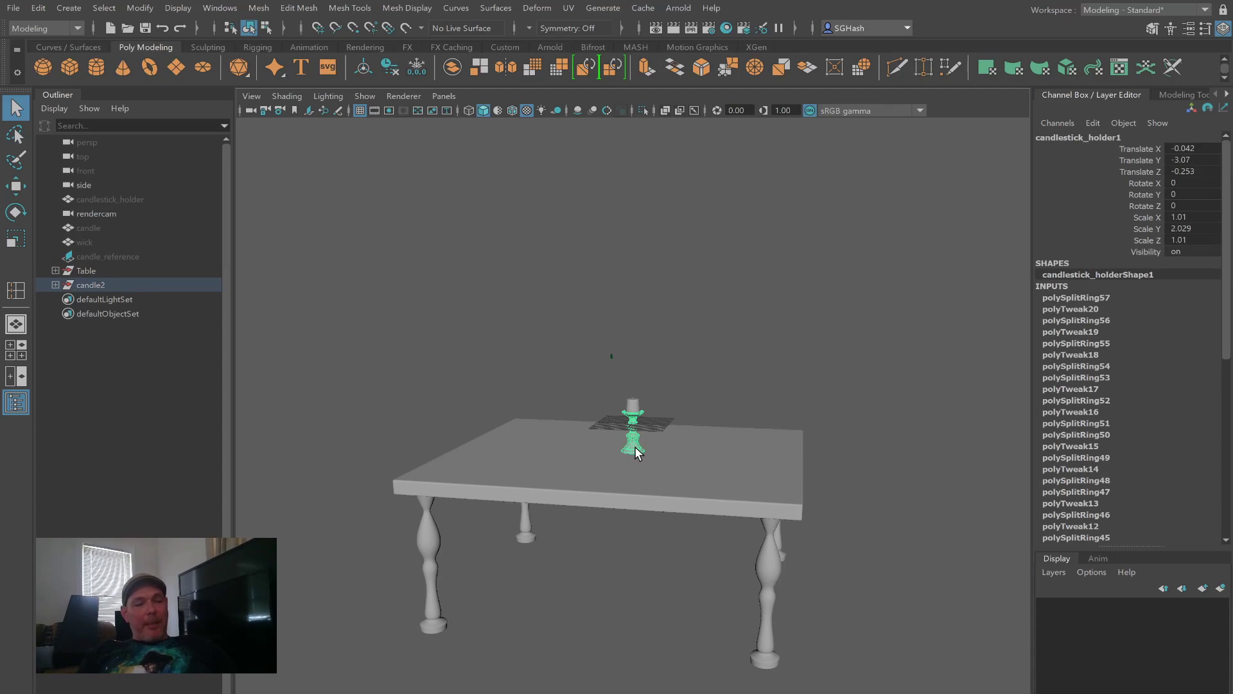
key("f")
scroll(785, 468, "down", 5)
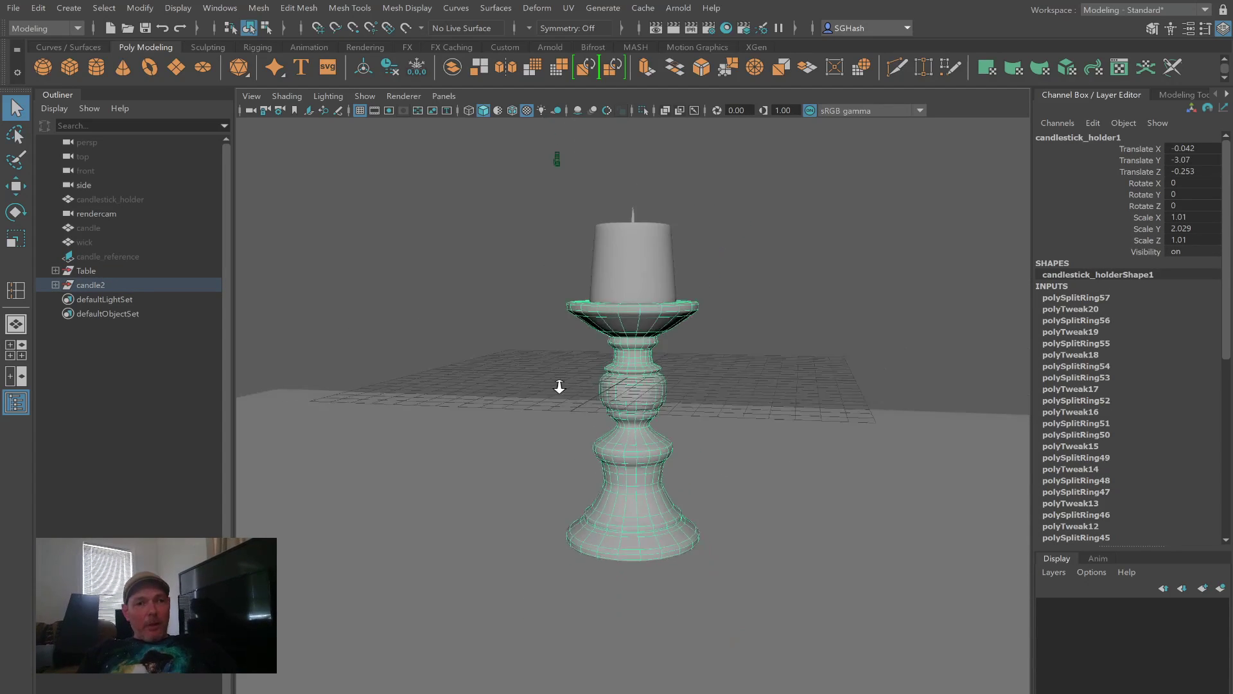
right_click_drag(721, 418, 514, 360, "alt")
left_click_drag(671, 472, 621, 440, "alt")
left_click_drag(737, 474, 702, 453, "alt")
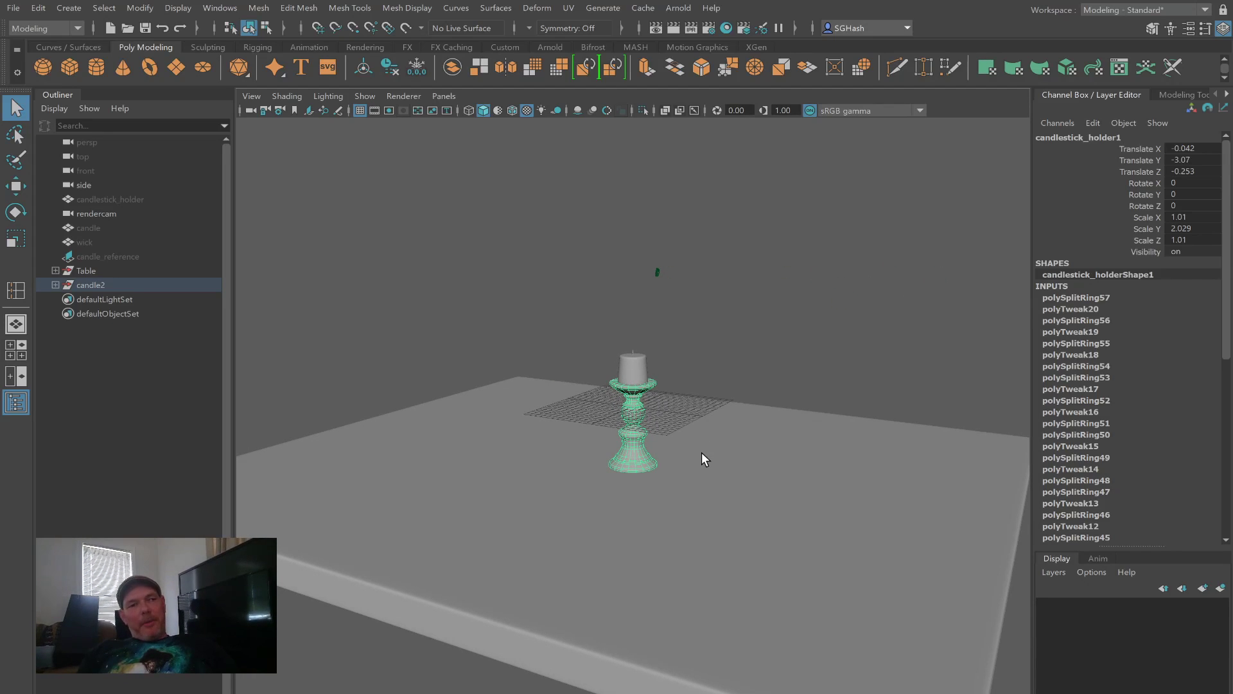
left_click_drag(554, 387, 579, 396, "alt")
right_click_drag(579, 395, 522, 386, "alt")
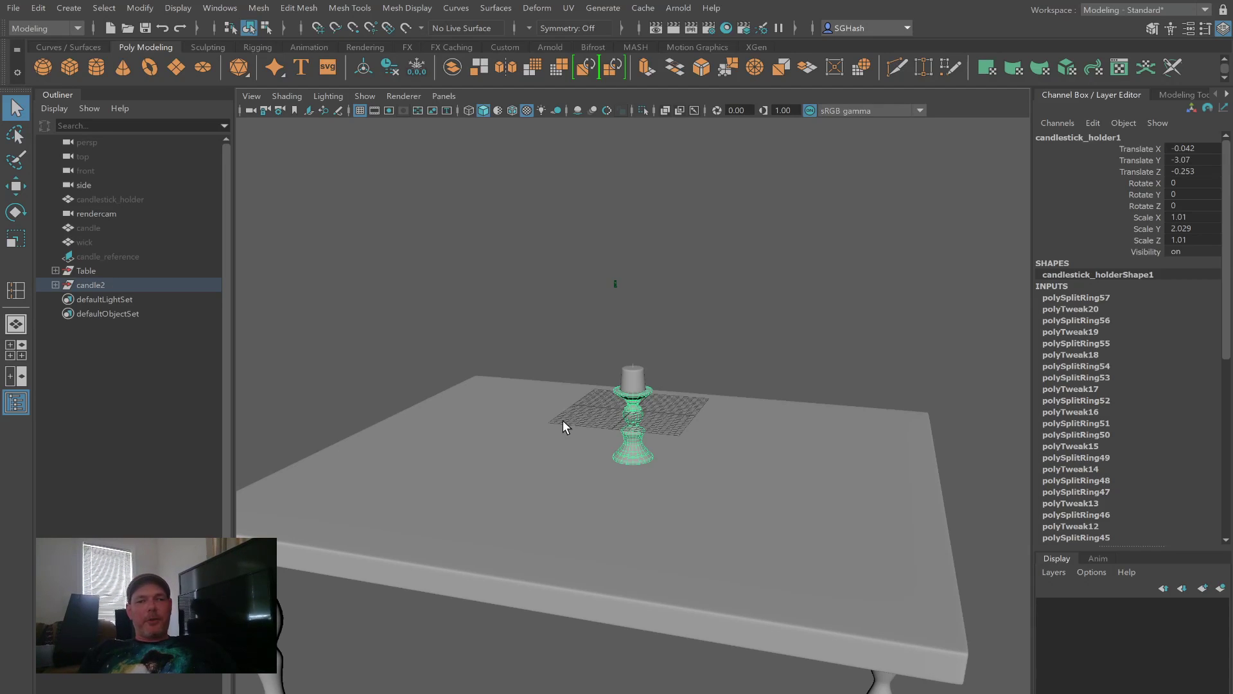
right_click_drag(563, 422, 554, 434, "alt")
left_click_drag(554, 430, 615, 445, "alt")
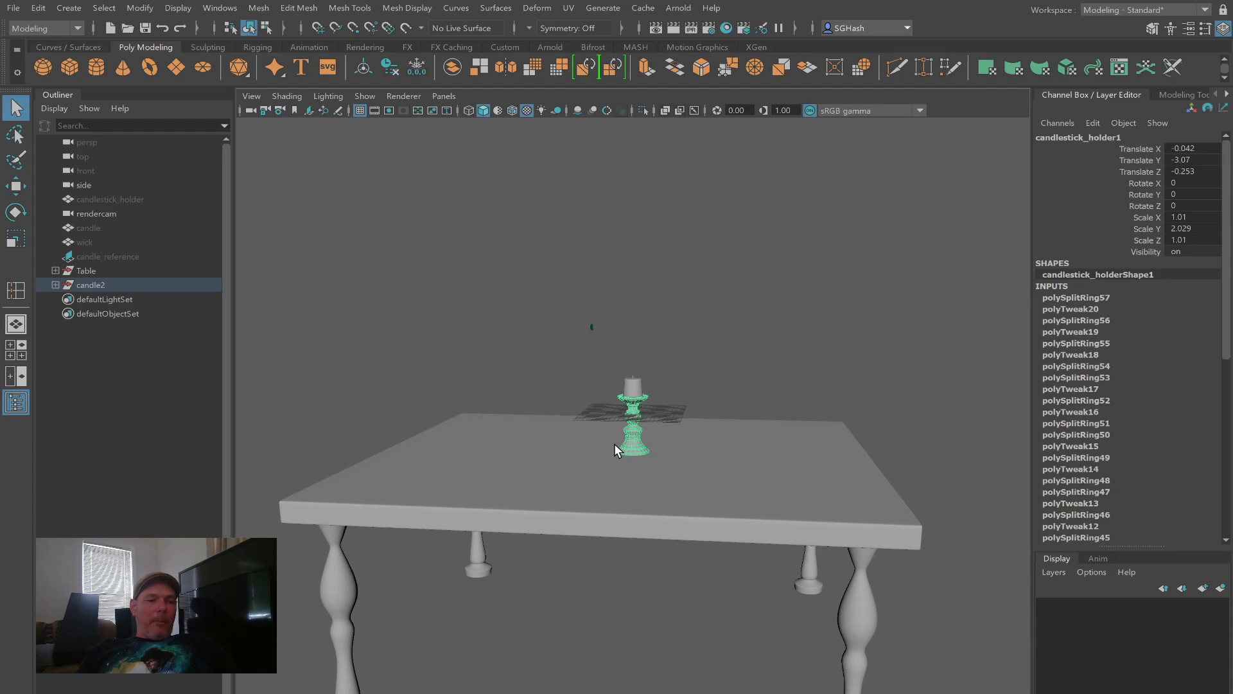
key("f")
scroll(697, 454, "down", 10)
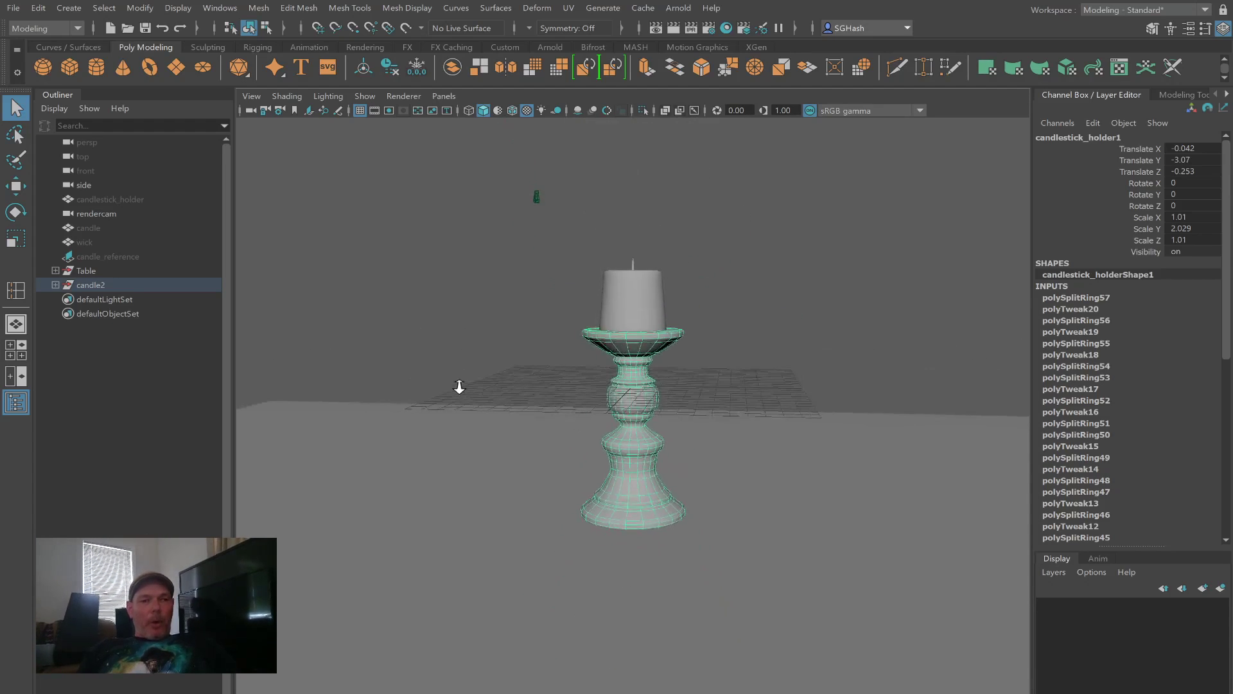
Step: Delete the construction history of the selected candlestick holder and clear the selection
mouse_move(656, 466)
left_mouse_down("alt")
mouse_move(665, 467)
mouse_move(589, 465)
mouse_move(646, 473)
left_mouse_up("alt")
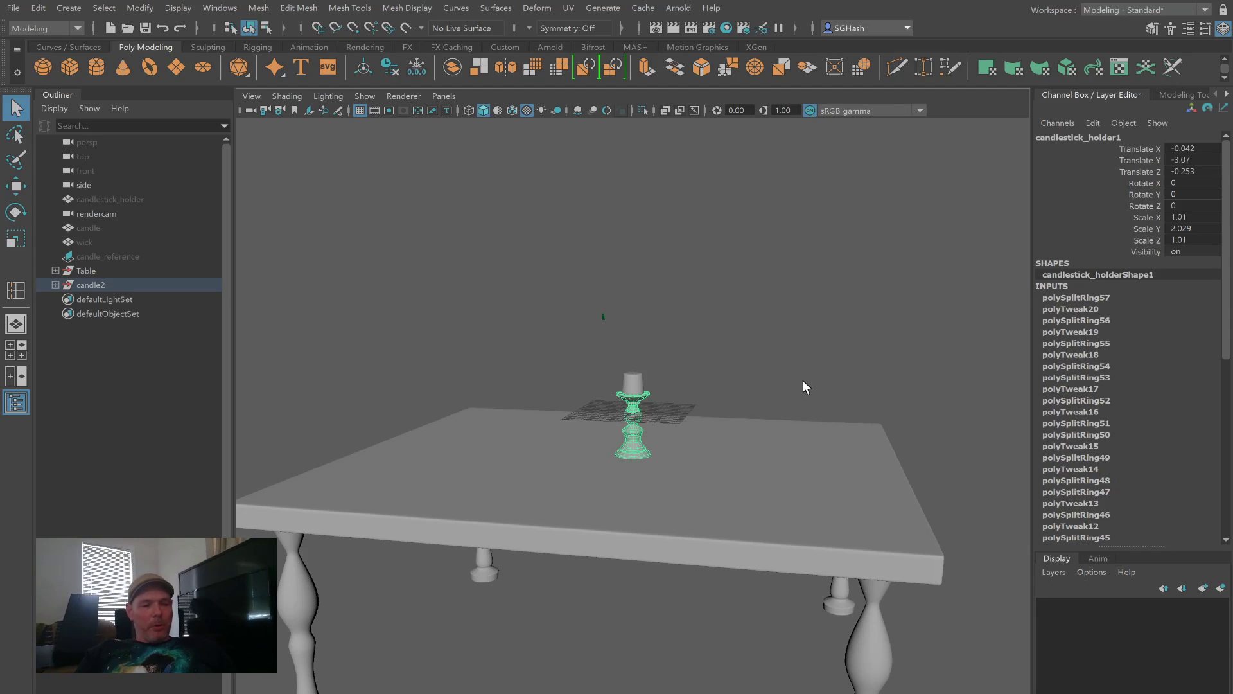
scroll(847, 379, "down", 5)
left_click_drag(713, 351, 810, 399, "alt")
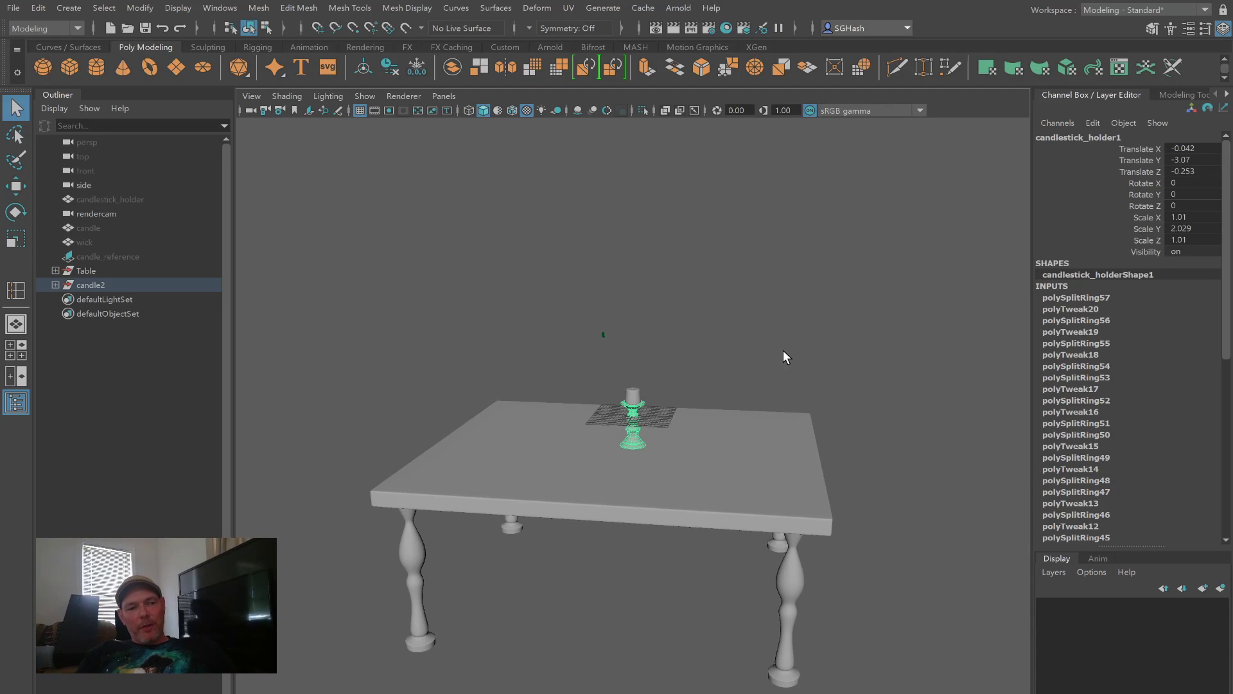
key("alt+shift+d")
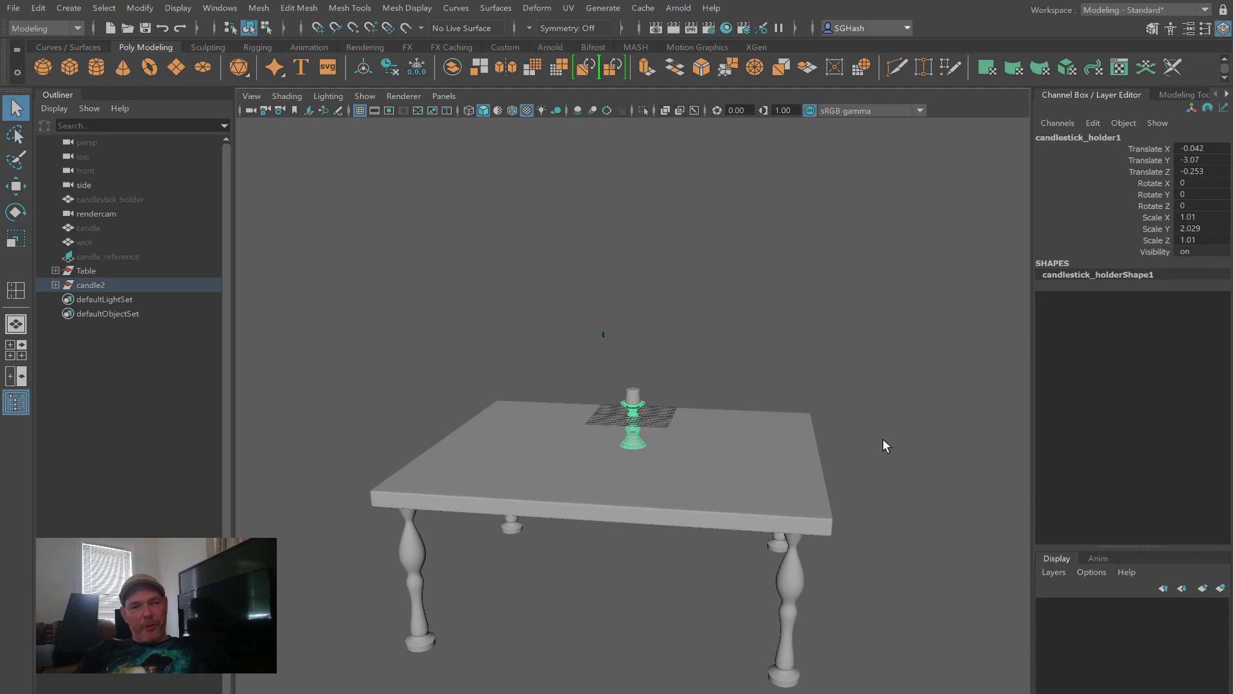
left_click(1015, 499)
Step: Create a polygon plane at the origin and raise it to about 23.8 in Y above the table
mouse_move(740, 441)
left_mouse_down("alt")
mouse_move(716, 442)
mouse_move(738, 443)
left_mouse_up("alt")
right_click_drag(691, 438, 672, 433, "alt")
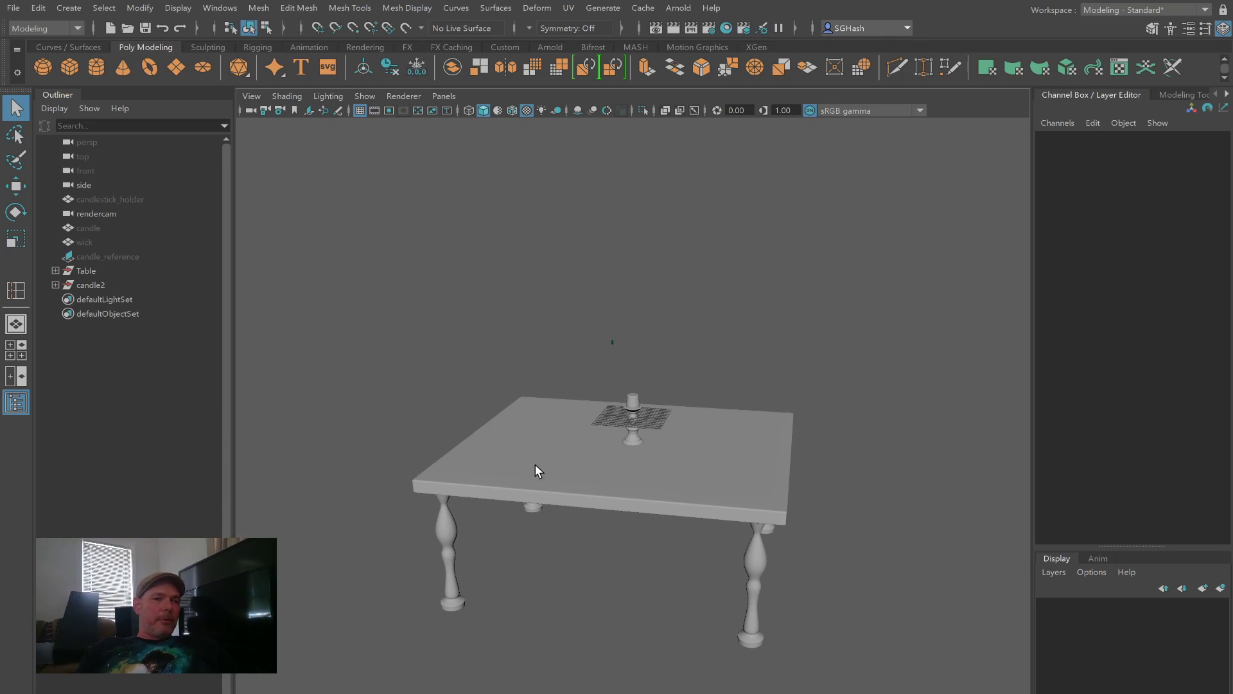
right_click_drag(615, 494, 560, 481, "alt")
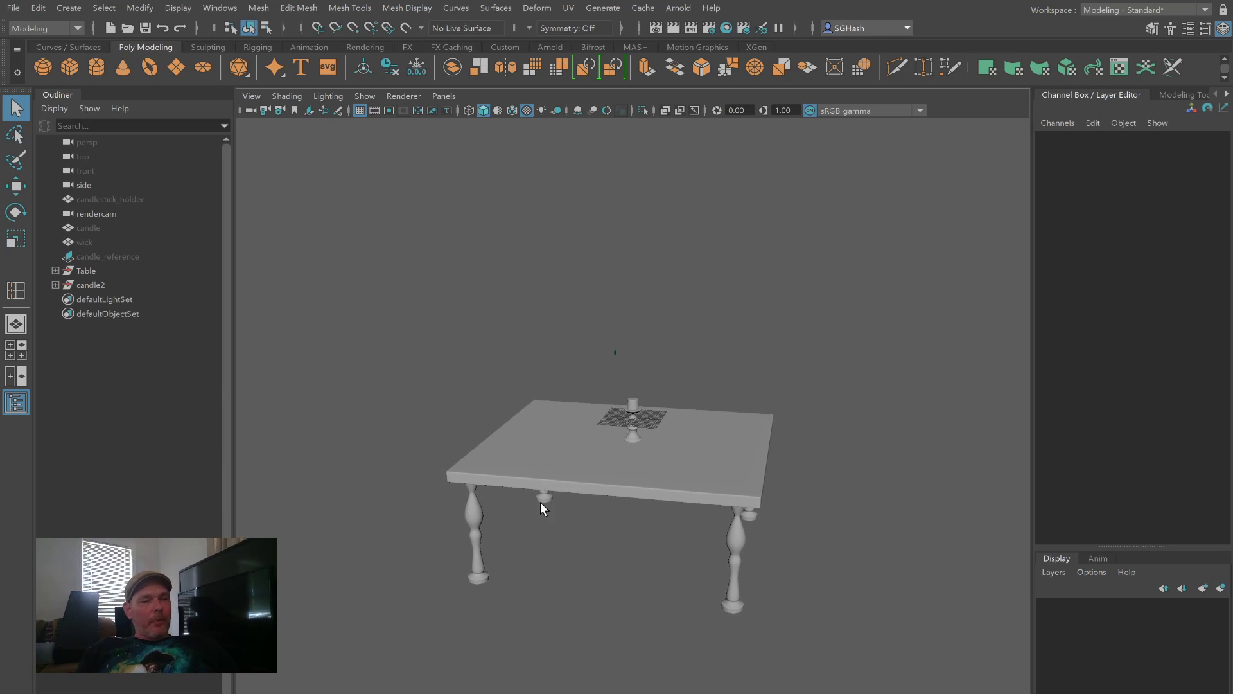
left_click(176, 66)
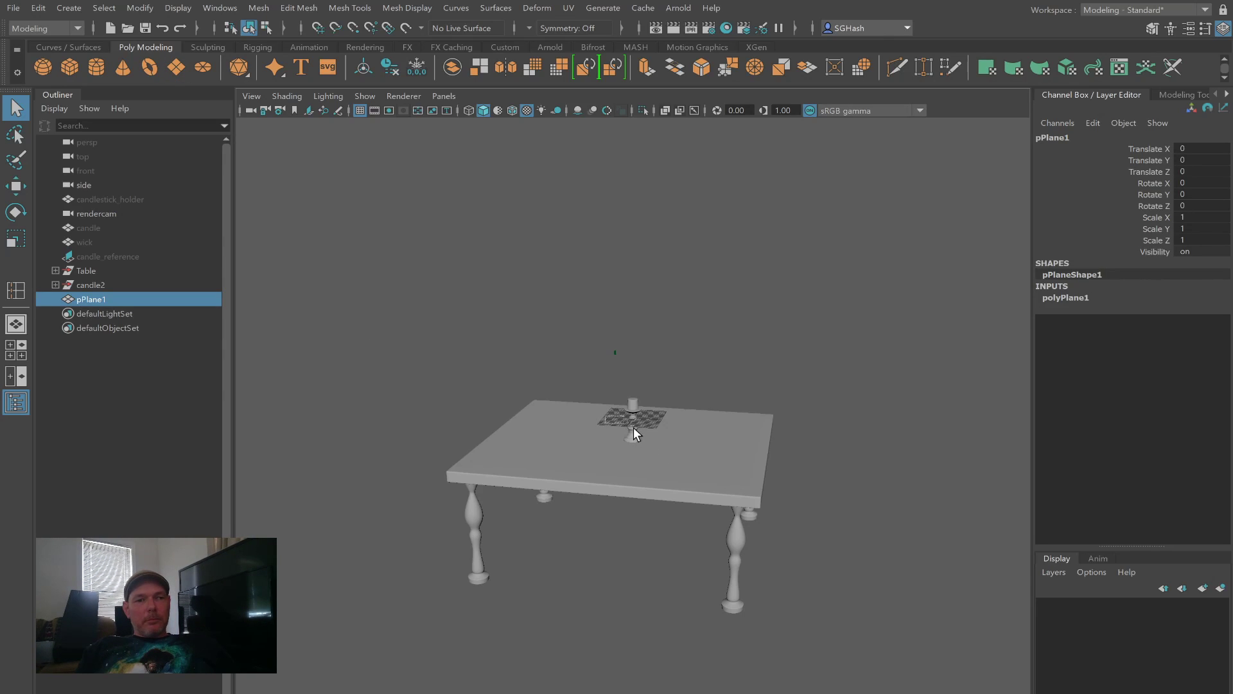
left_click_drag(634, 428, 634, 430)
key("ctrl+z")
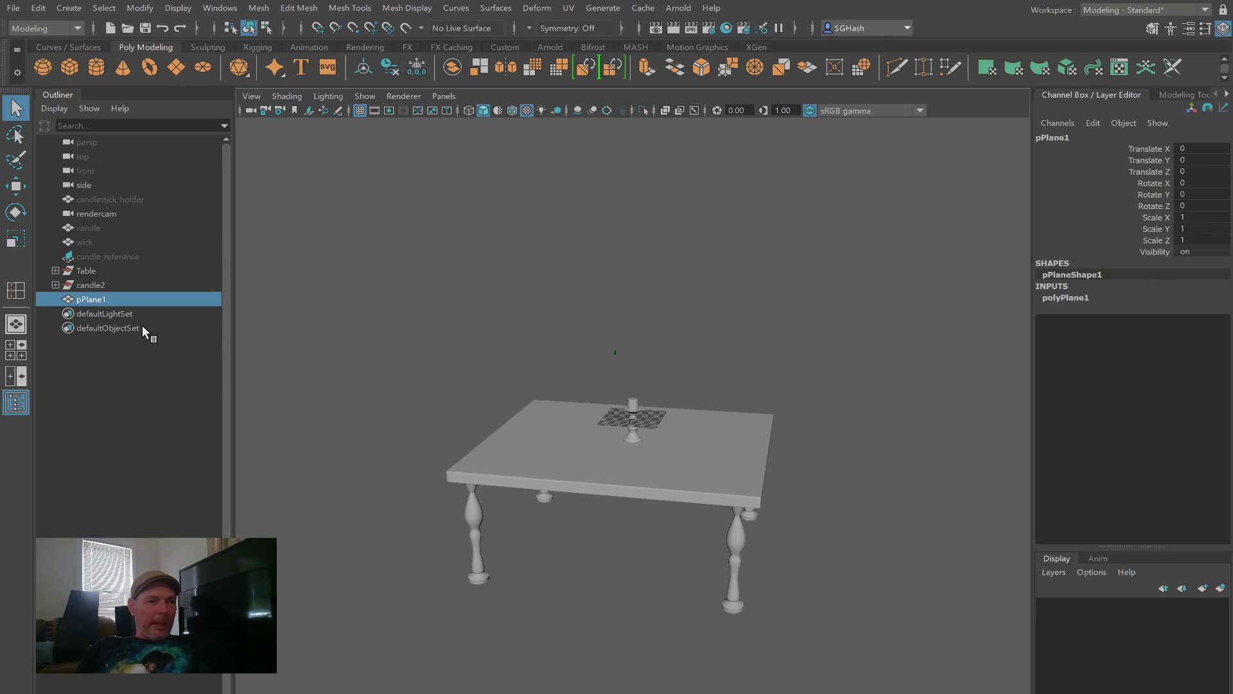
key("w")
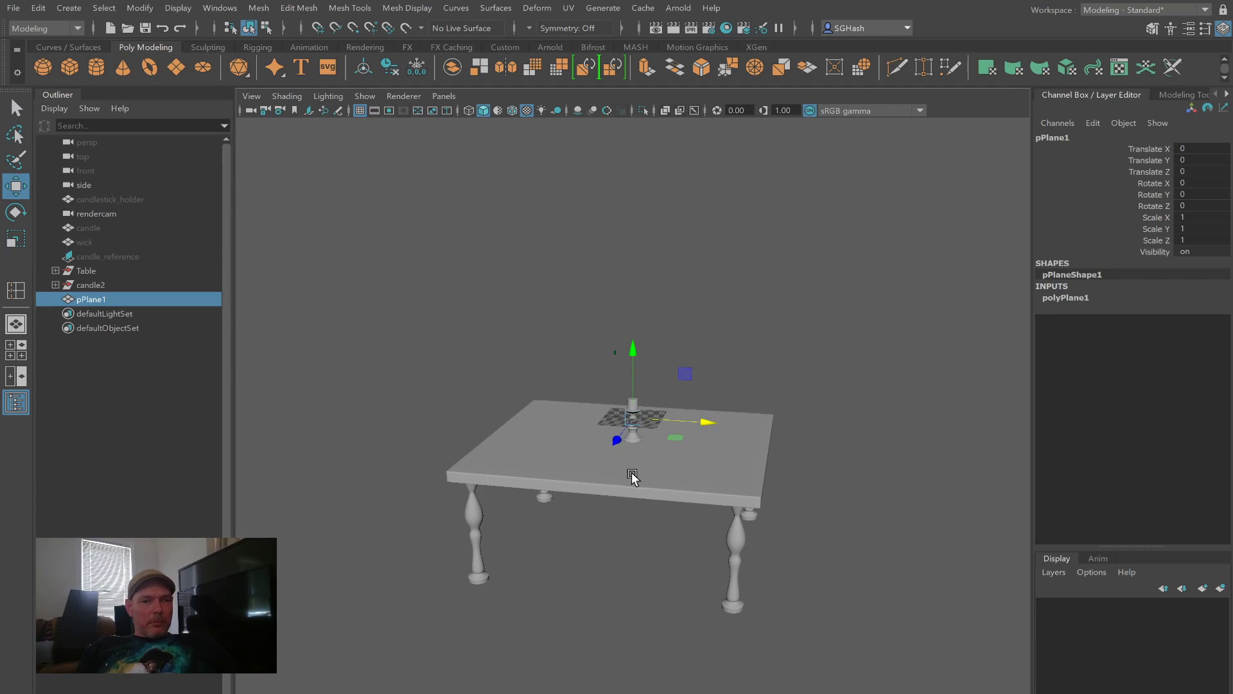
left_click_drag(632, 353, 632, 307)
Step: Scale the plane uniformly to about 161.6 and lower it to about -1.7 in Y, just above the tabletop
key("r")
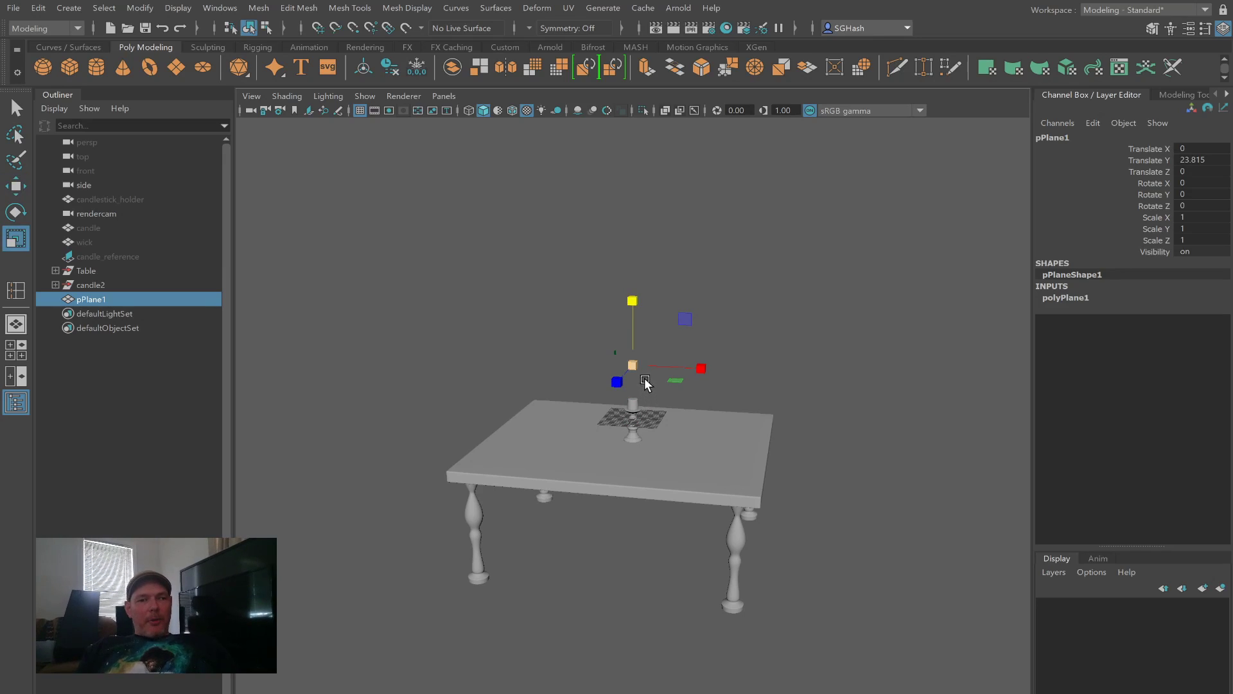
left_click_drag(637, 371, 899, 432)
left_click_drag(779, 427, 639, 364, "alt")
key("w")
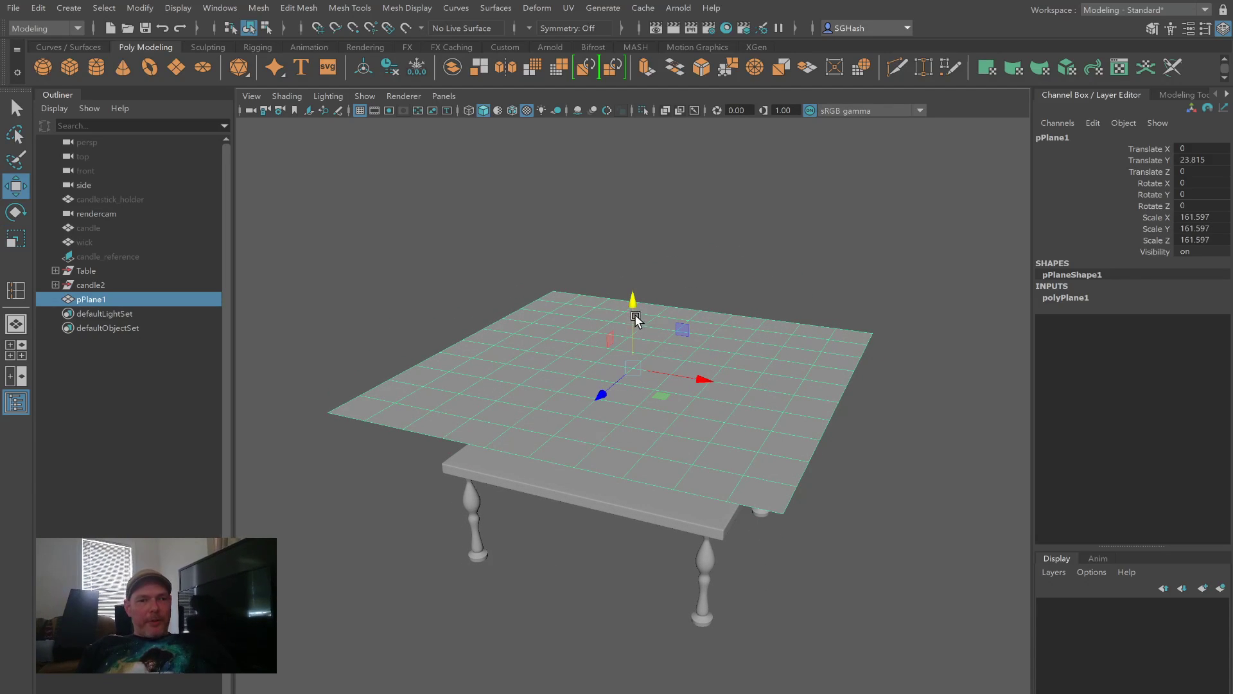
left_click_drag(631, 303, 632, 368)
left_click_drag(637, 433, 742, 514, "alt")
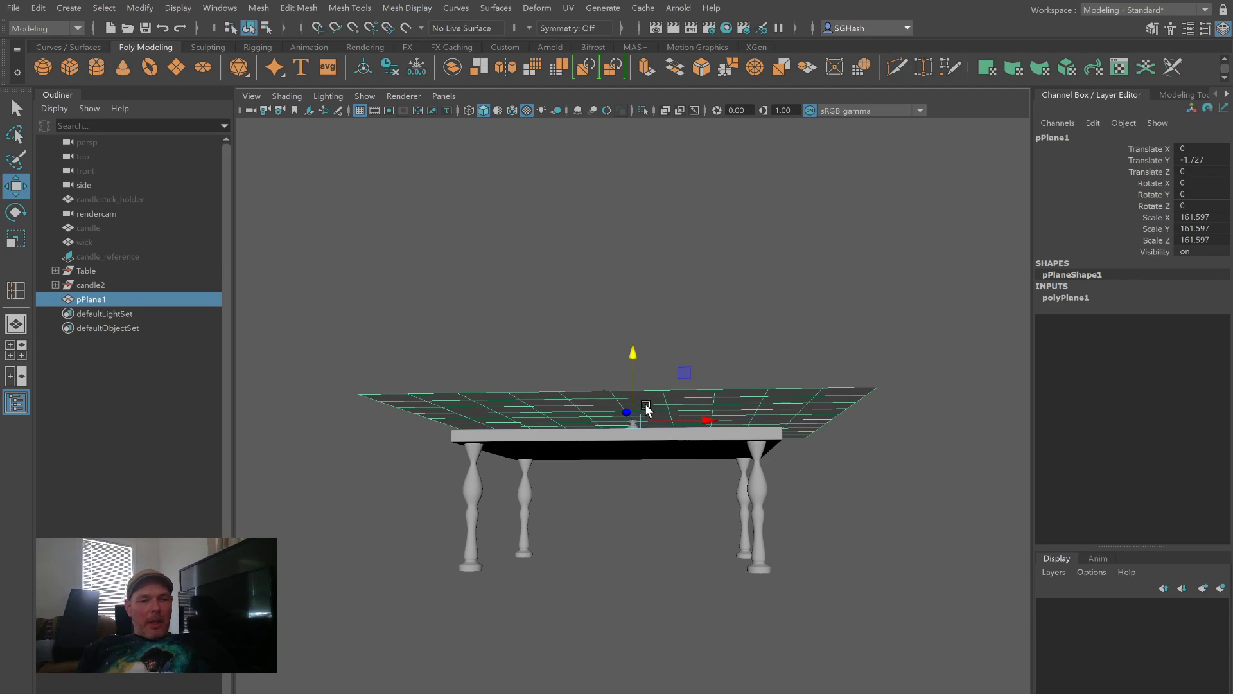
Step: Enlarge the plane uniformly to a scale of about 186.3 and check its overhang around the table
key("r")
left_click_drag(645, 419, 691, 429)
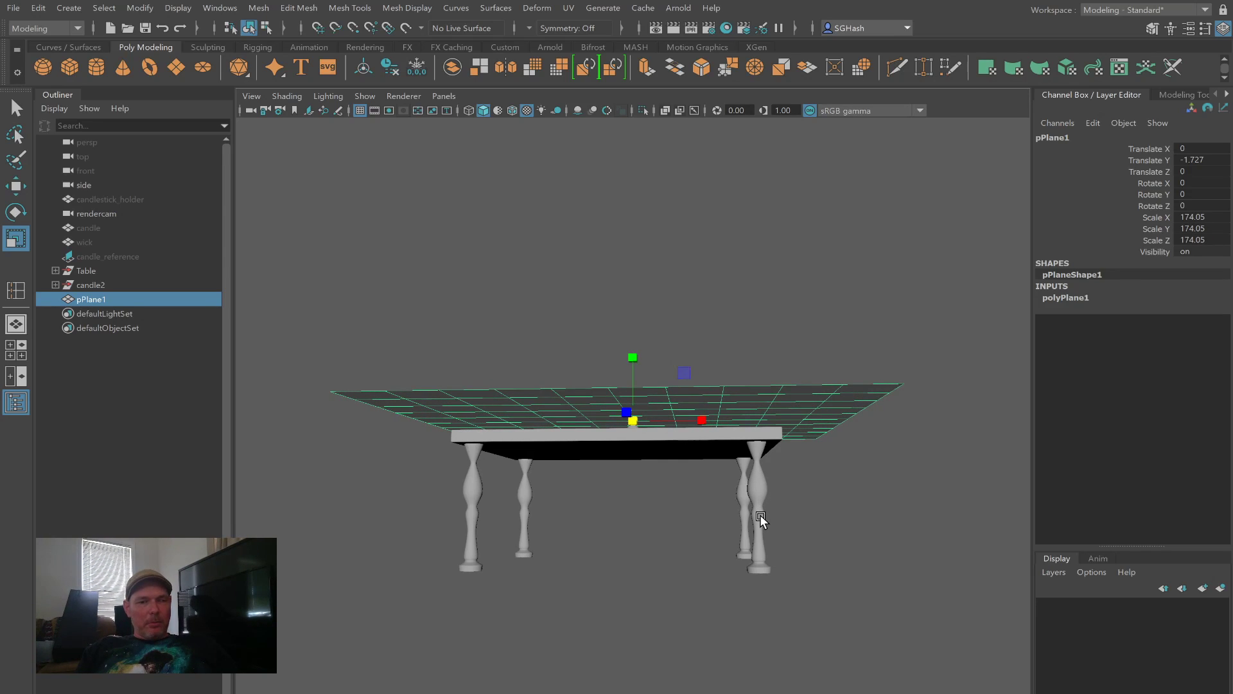
left_click_drag(634, 422, 656, 424)
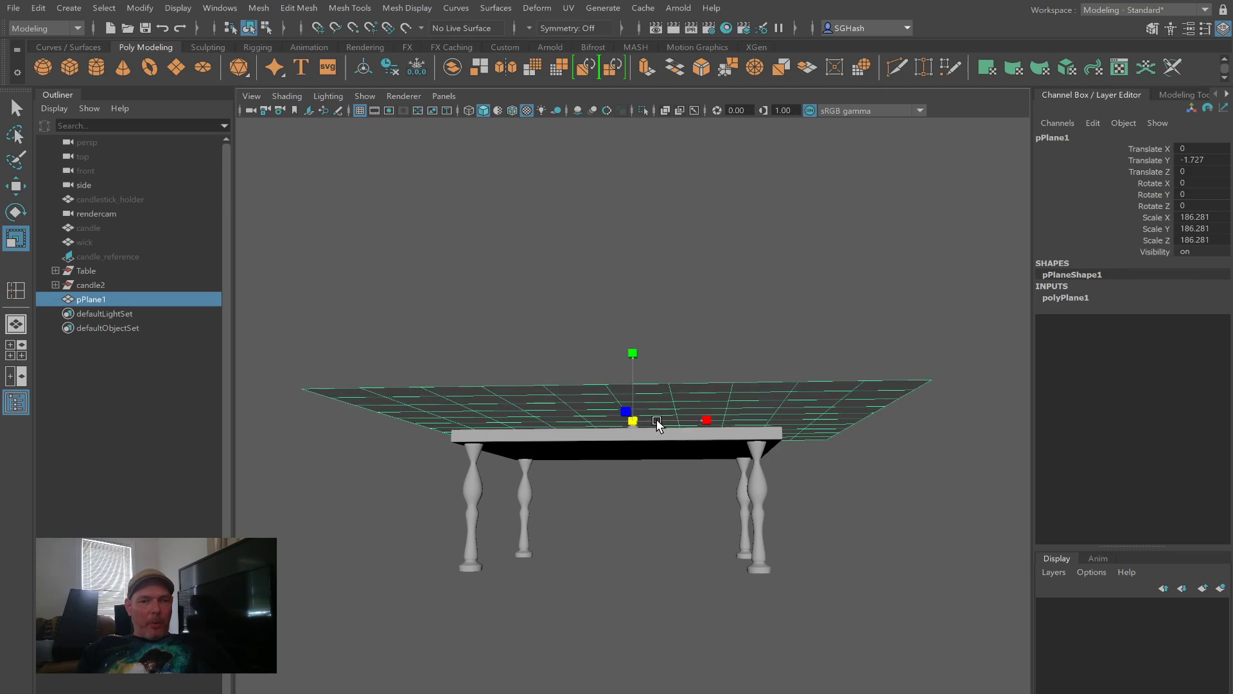
left_click_drag(685, 360, 618, 460, "alt")
key("q")
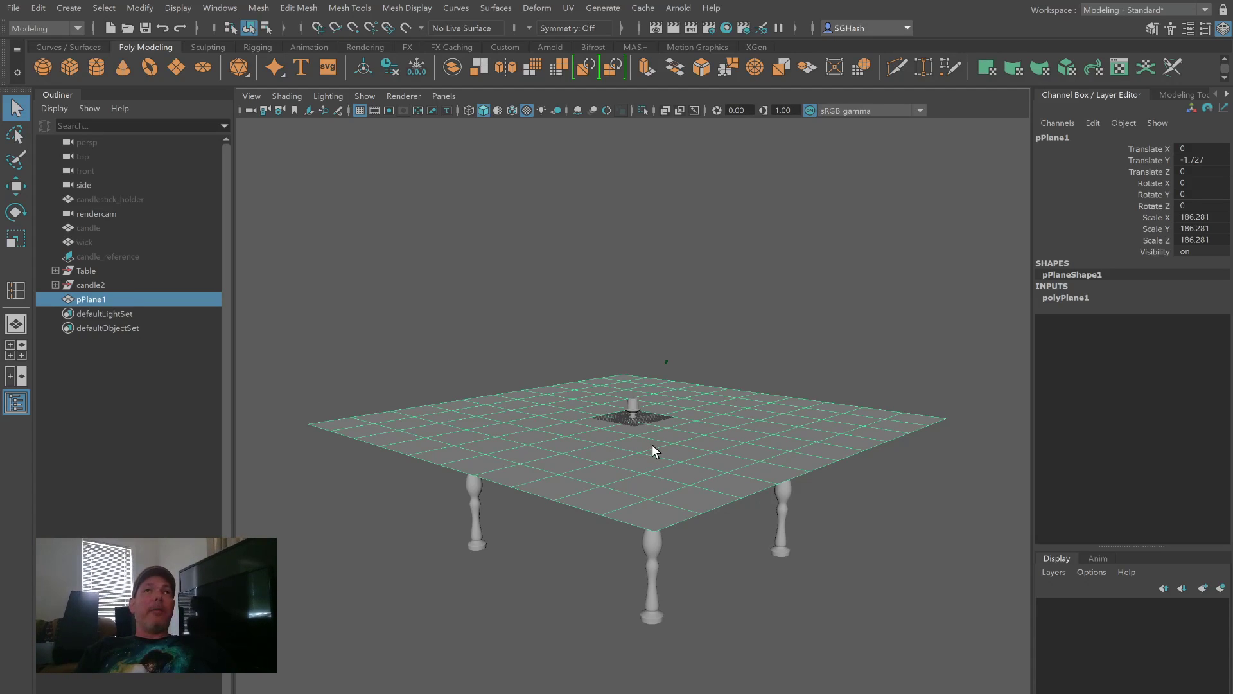
left_click_drag(652, 445, 681, 452, "alt")
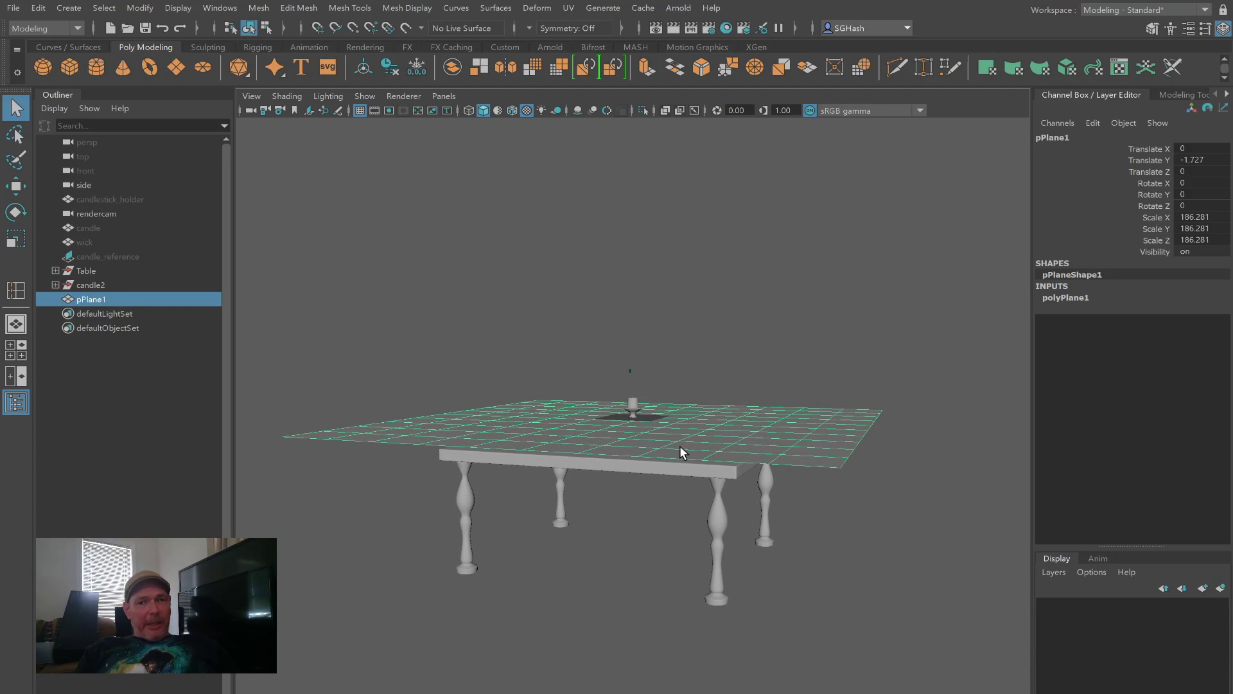
left_click_drag(768, 429, 742, 438, "alt")
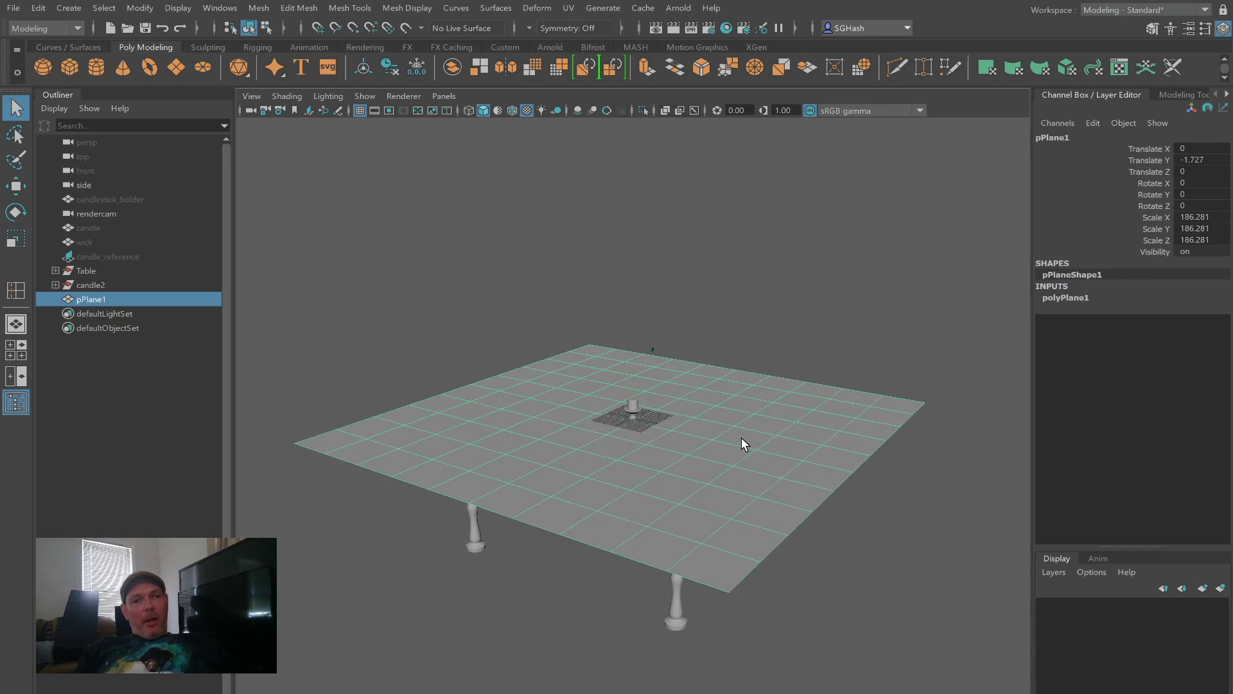
Step: Set the plane's width and height subdivisions to 20
left_click(1080, 301)
left_click(1202, 332)
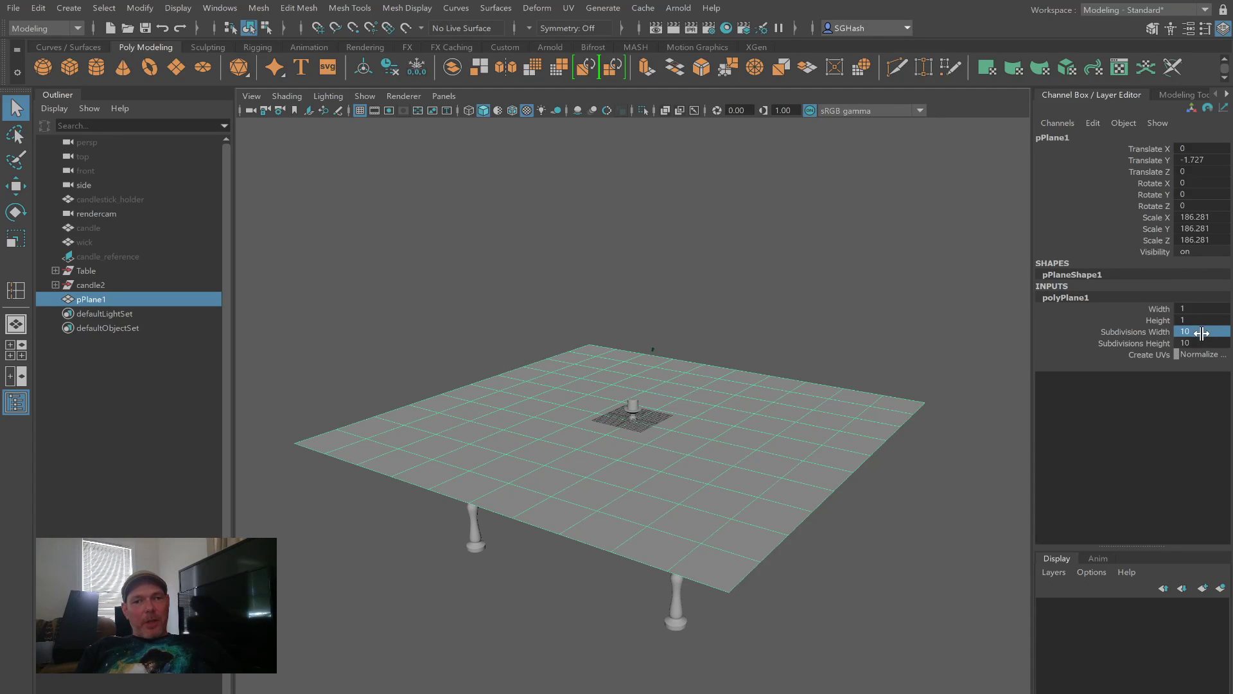
double_click(1196, 342)
type("20")
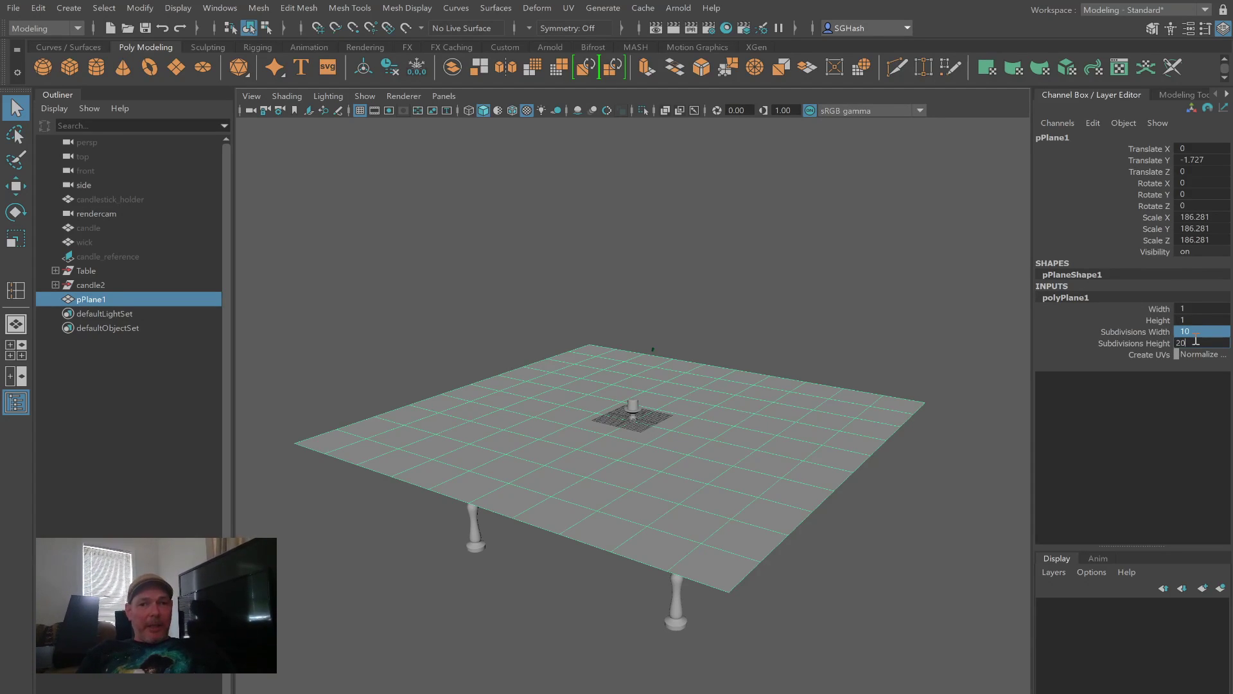
key("Return")
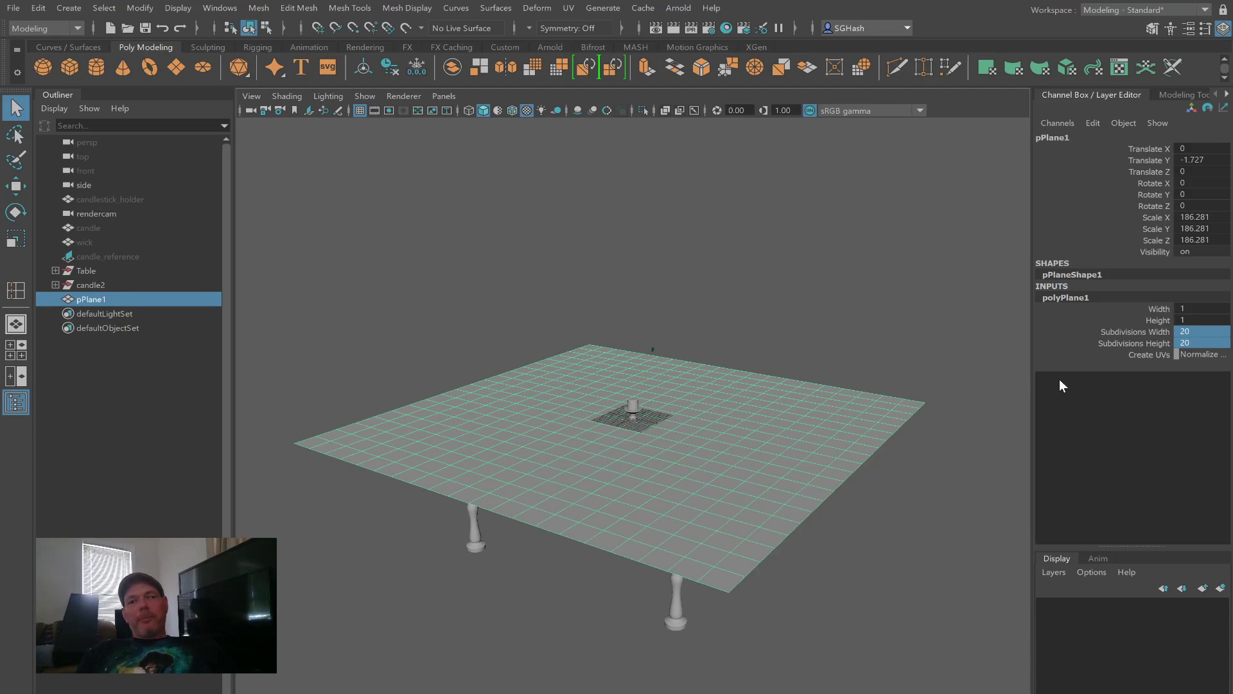
Step: Set the plane's width and height subdivisions to 25 and deselect the plane
left_click_drag(710, 446, 713, 438, "alt")
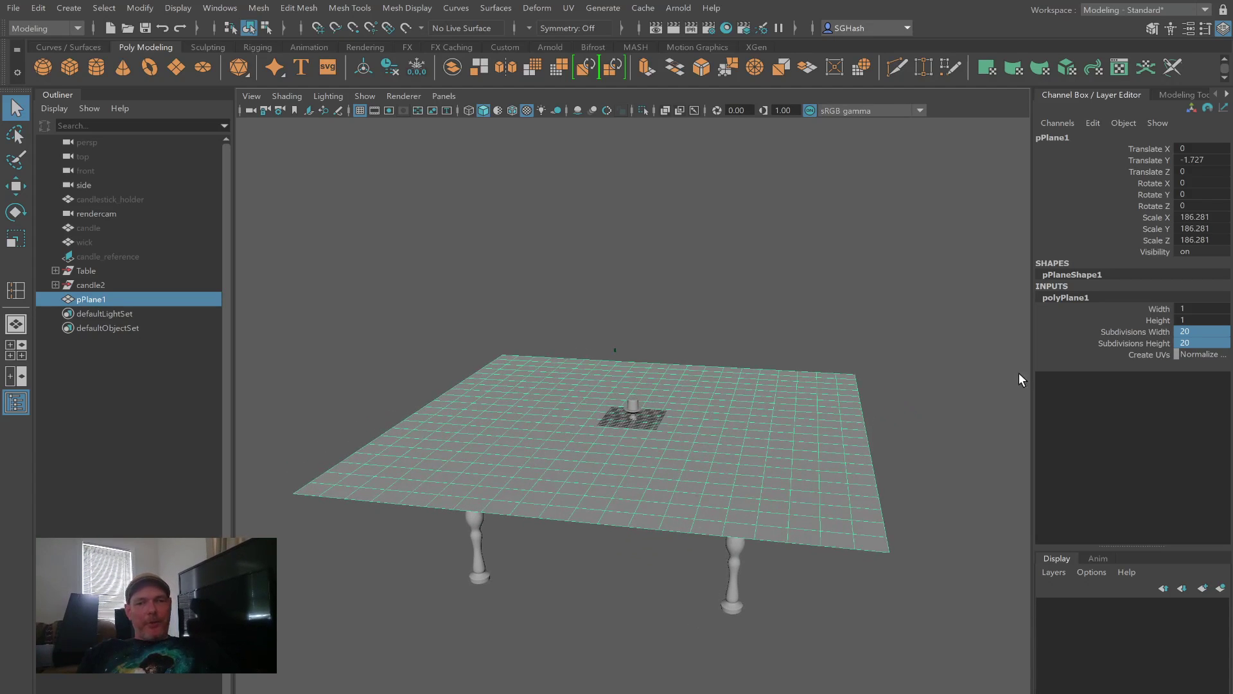
left_click(1195, 343)
type("25")
key("Return")
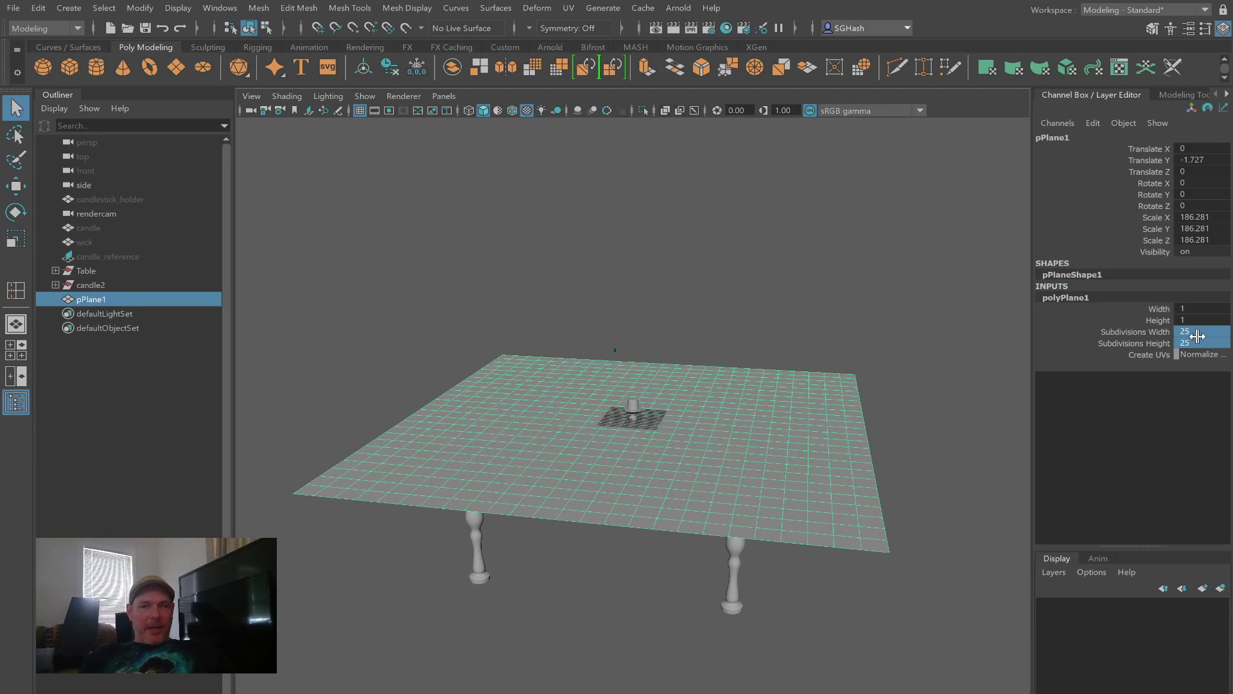
left_click(766, 333)
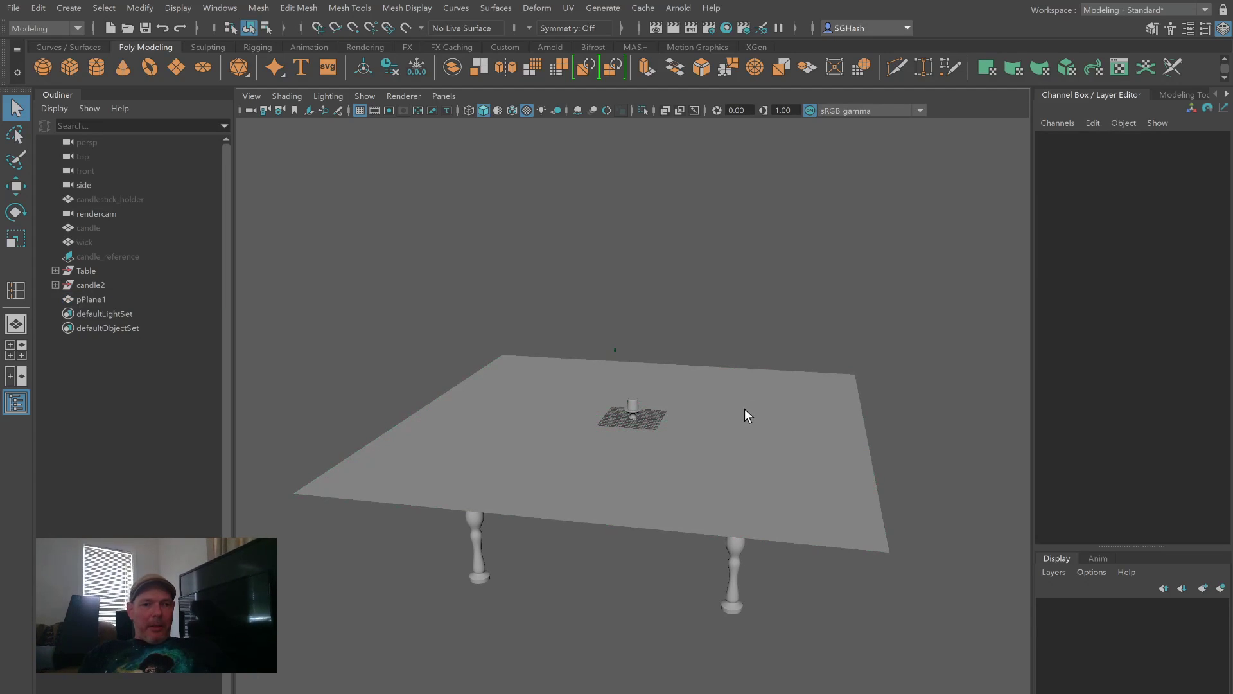
Step: Select the plane above the table and convert it into an nCloth object
left_click(745, 409)
left_click_drag(757, 419, 689, 407, "alt")
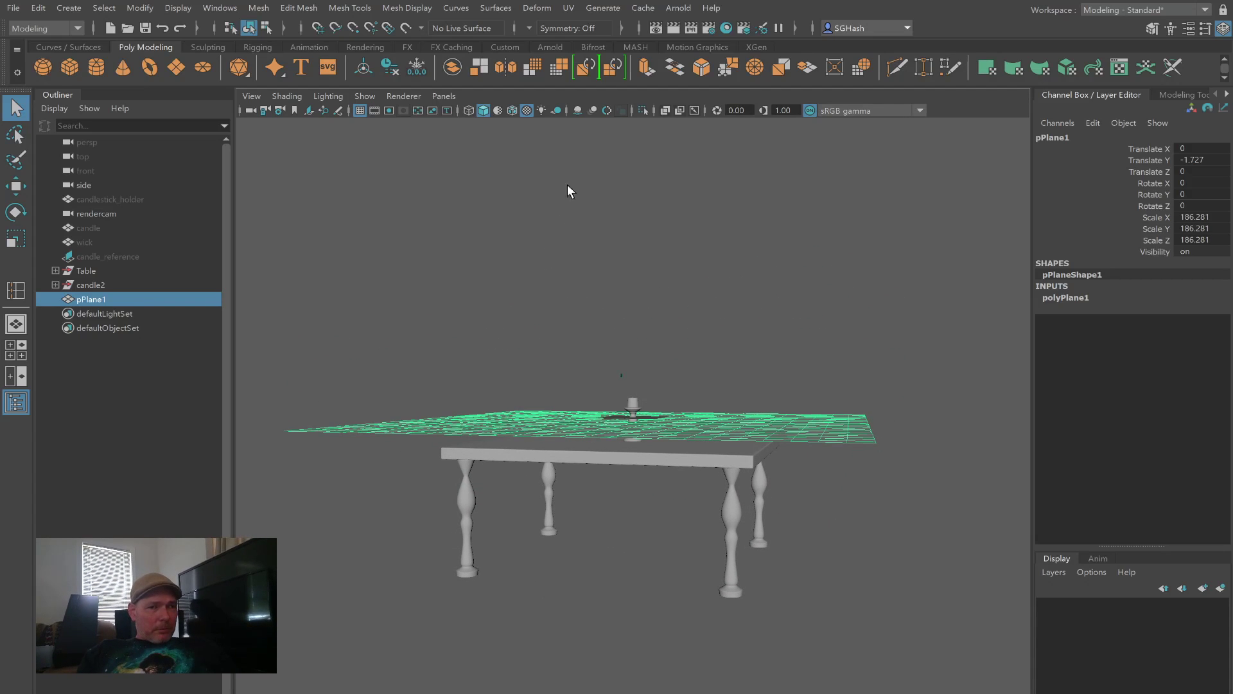
left_click(64, 44)
left_click(143, 45)
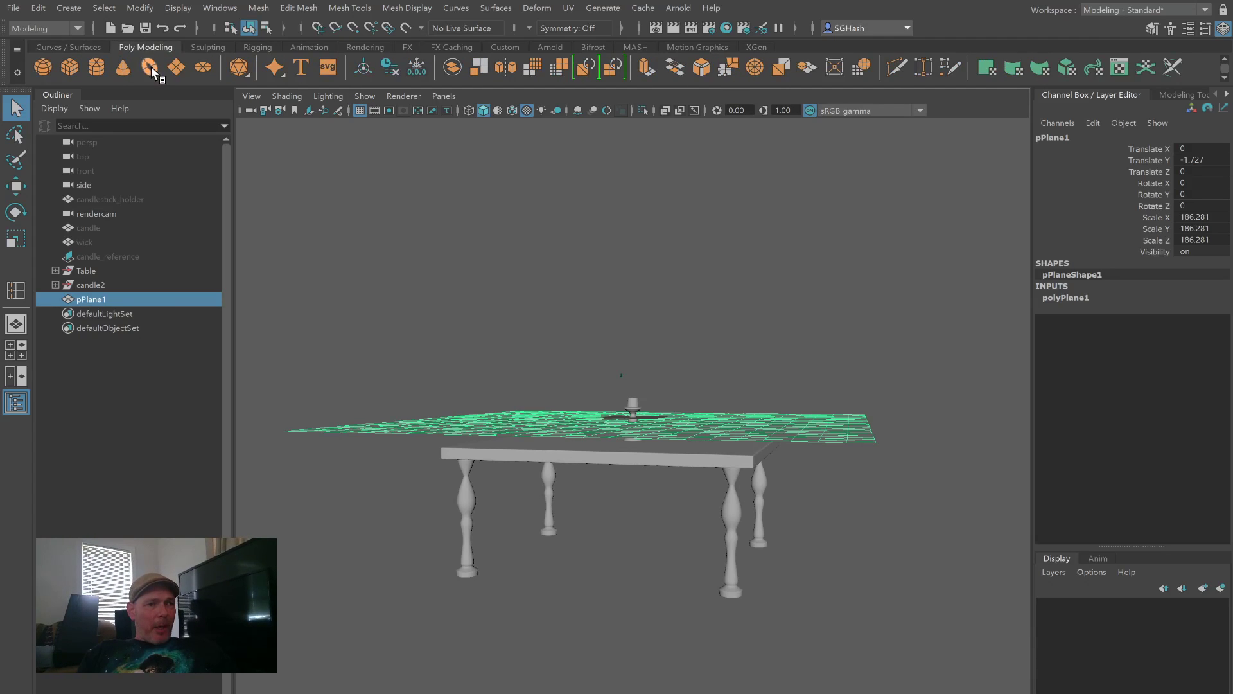
left_click(206, 46)
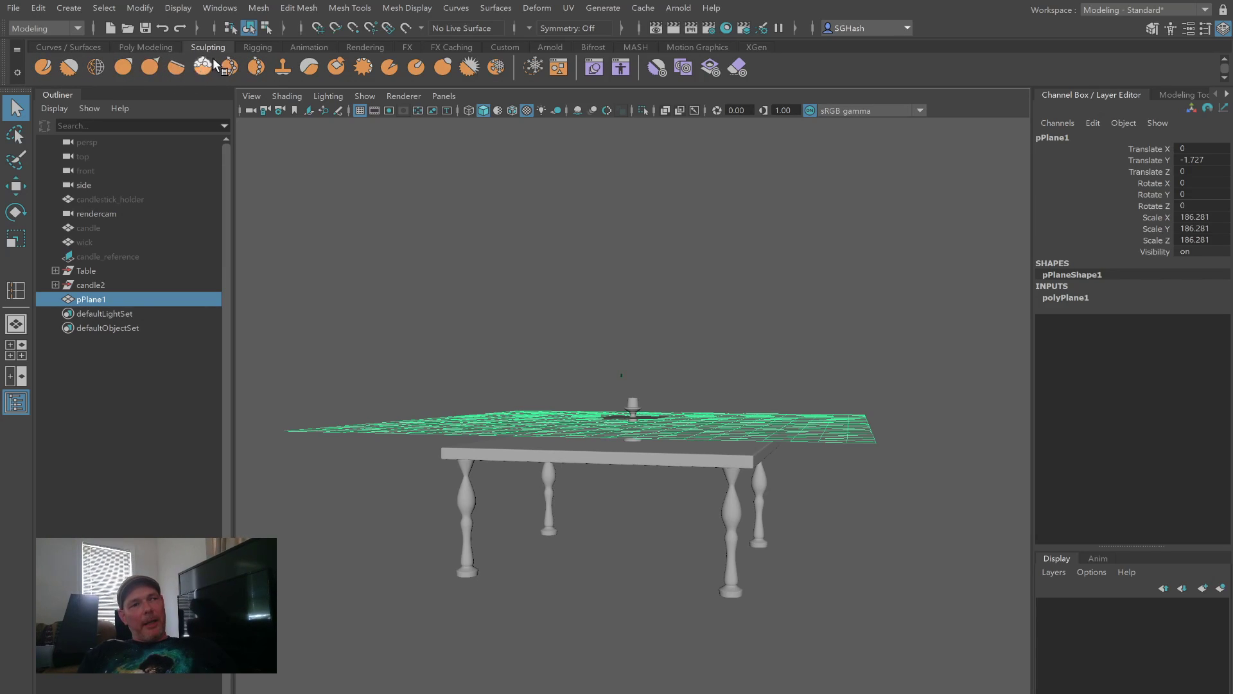
left_click(272, 48)
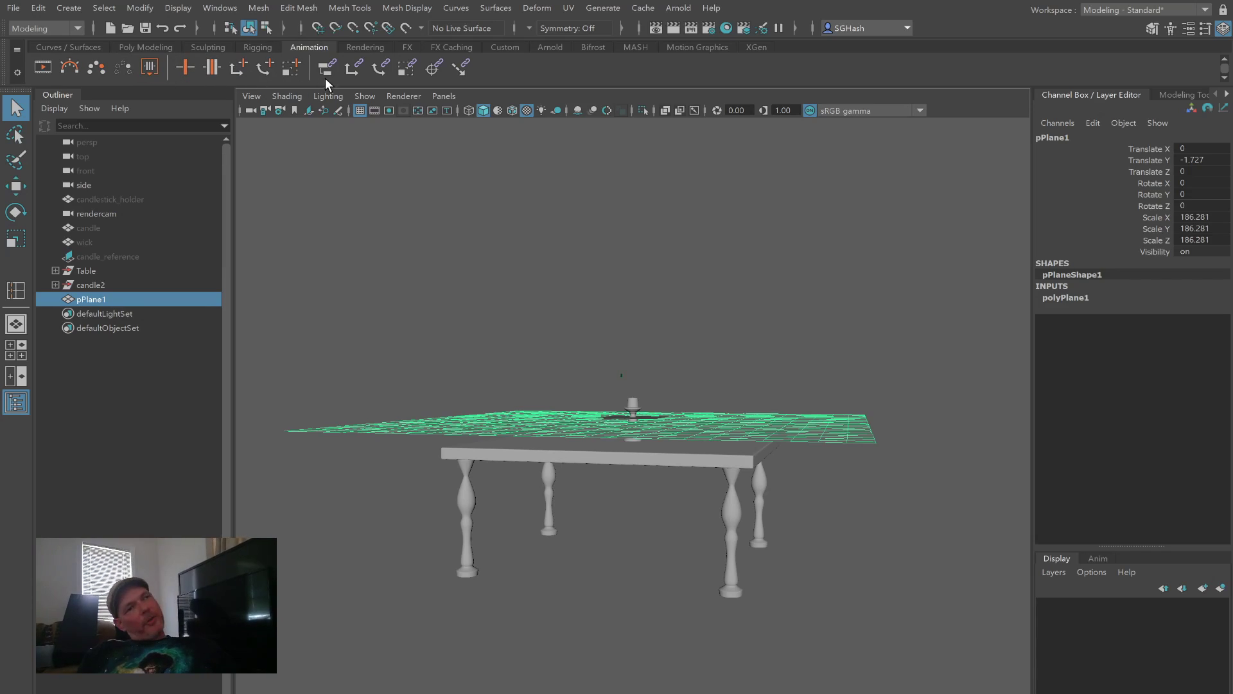
left_click(363, 47)
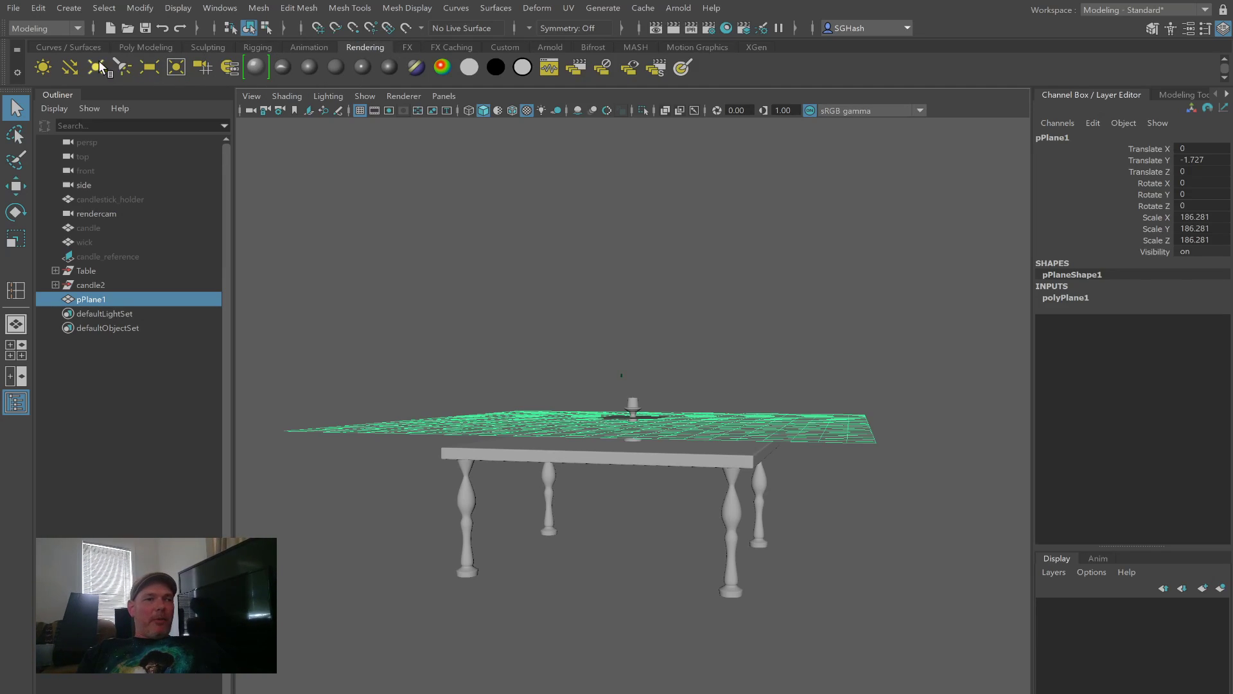
left_click(409, 47)
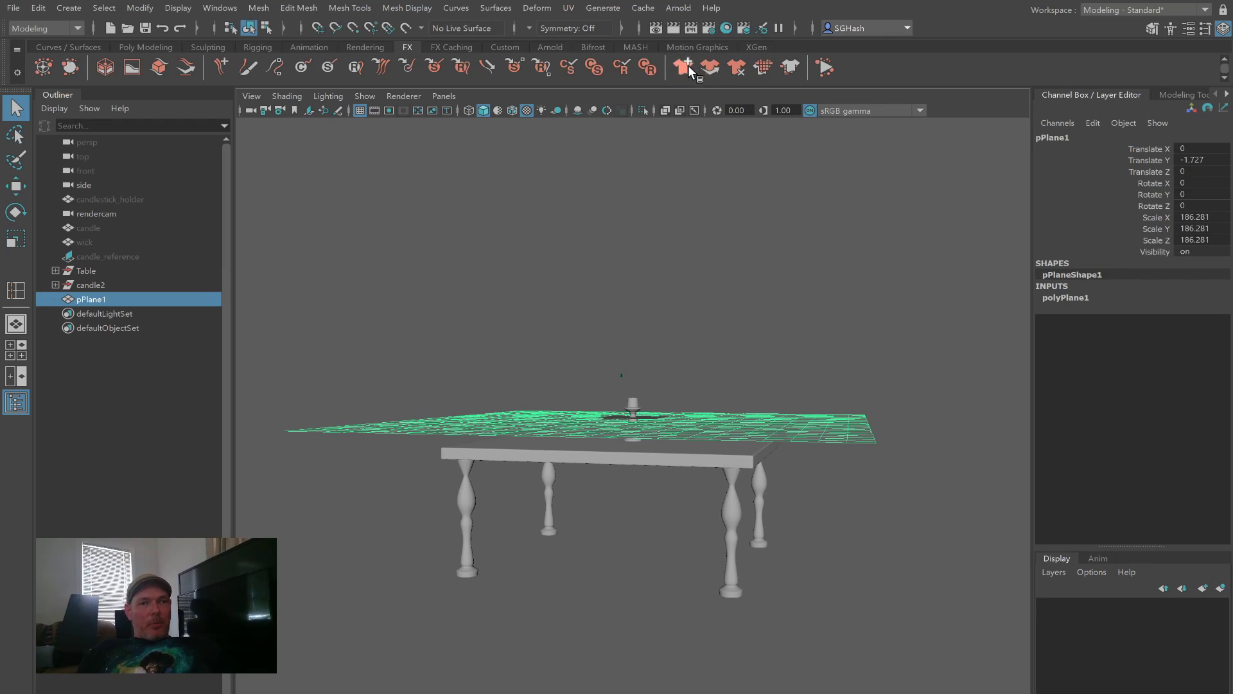
left_click(715, 344)
left_click(761, 425)
left_click_drag(734, 381, 726, 401, "alt")
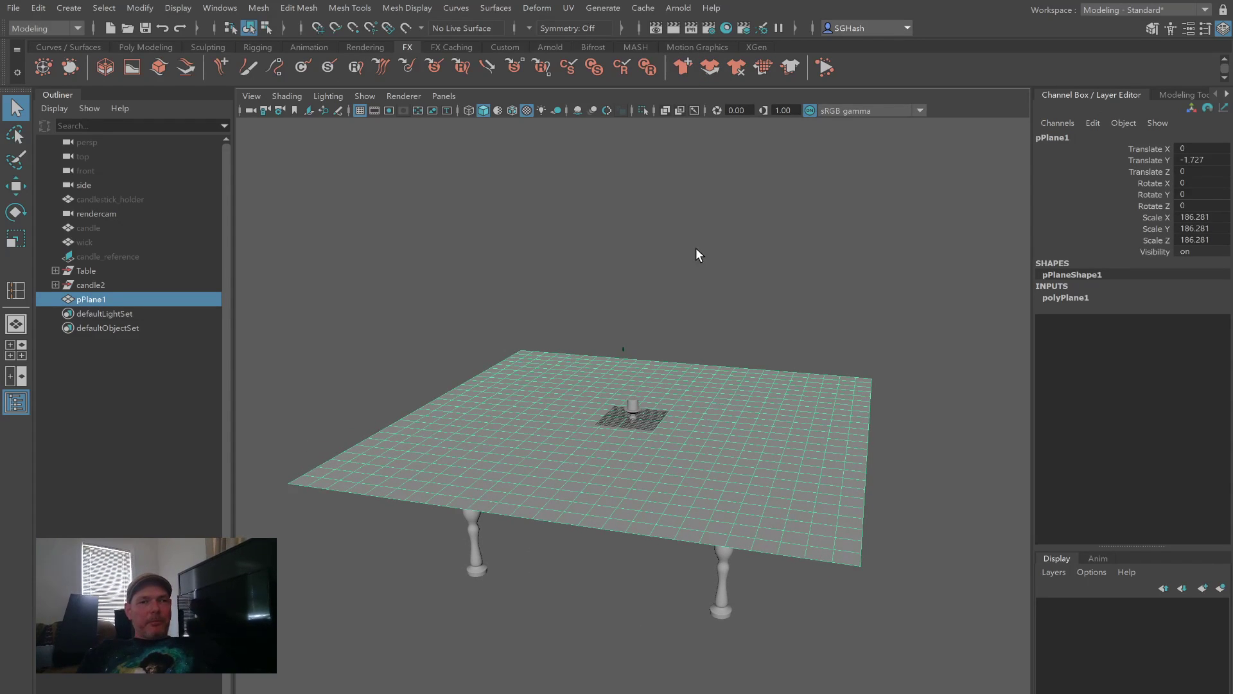
left_click(684, 70)
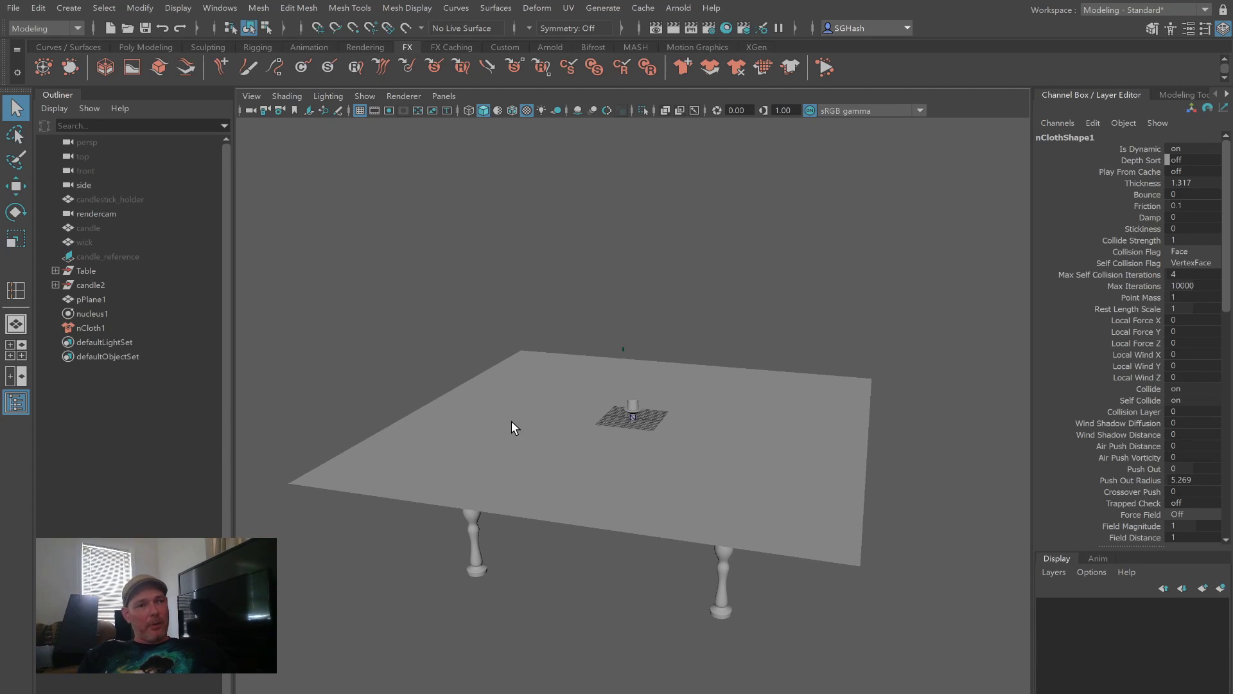
Step: Rename the cloth plane as tablecloth
double_click(101, 298)
type("tablecloth")
key("Return")
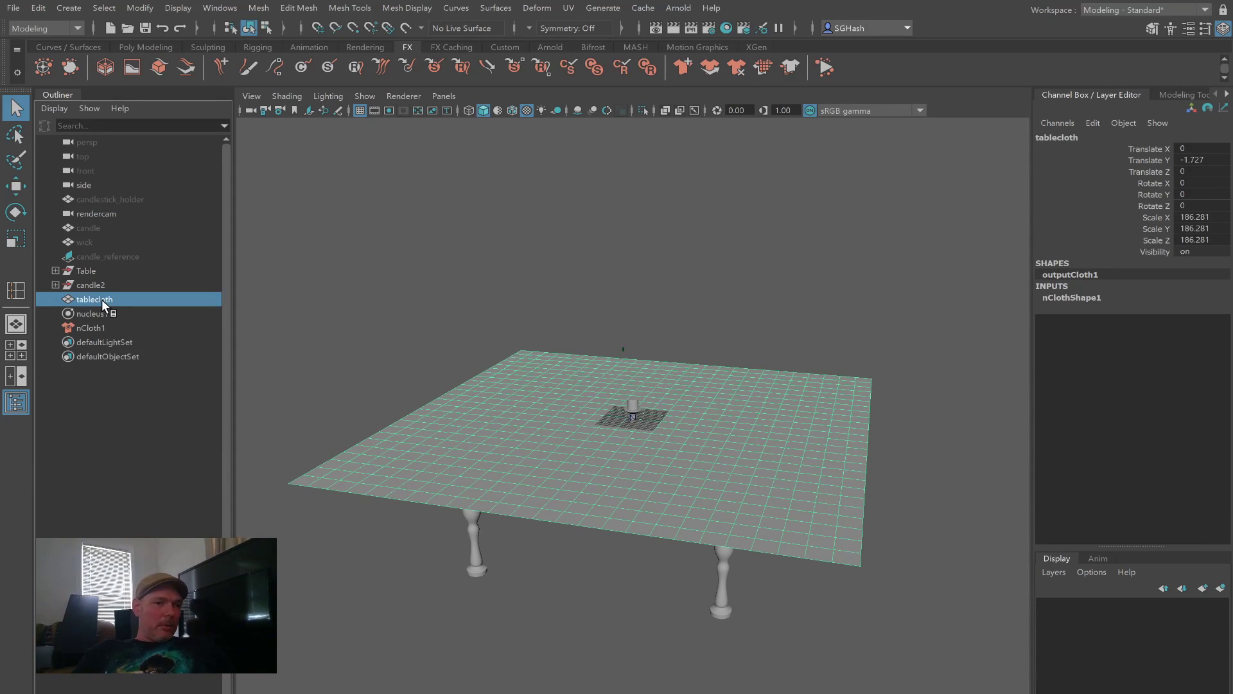
Step: Switch the workspace layout to Maya Classic
mouse_move(456, 486)
left_mouse_down("alt")
mouse_move(484, 490)
mouse_move(473, 481)
left_mouse_up("alt")
mouse_move(544, 451)
left_mouse_down("alt")
mouse_move(518, 465)
mouse_move(550, 473)
mouse_move(509, 454)
mouse_move(536, 460)
left_mouse_up("alt")
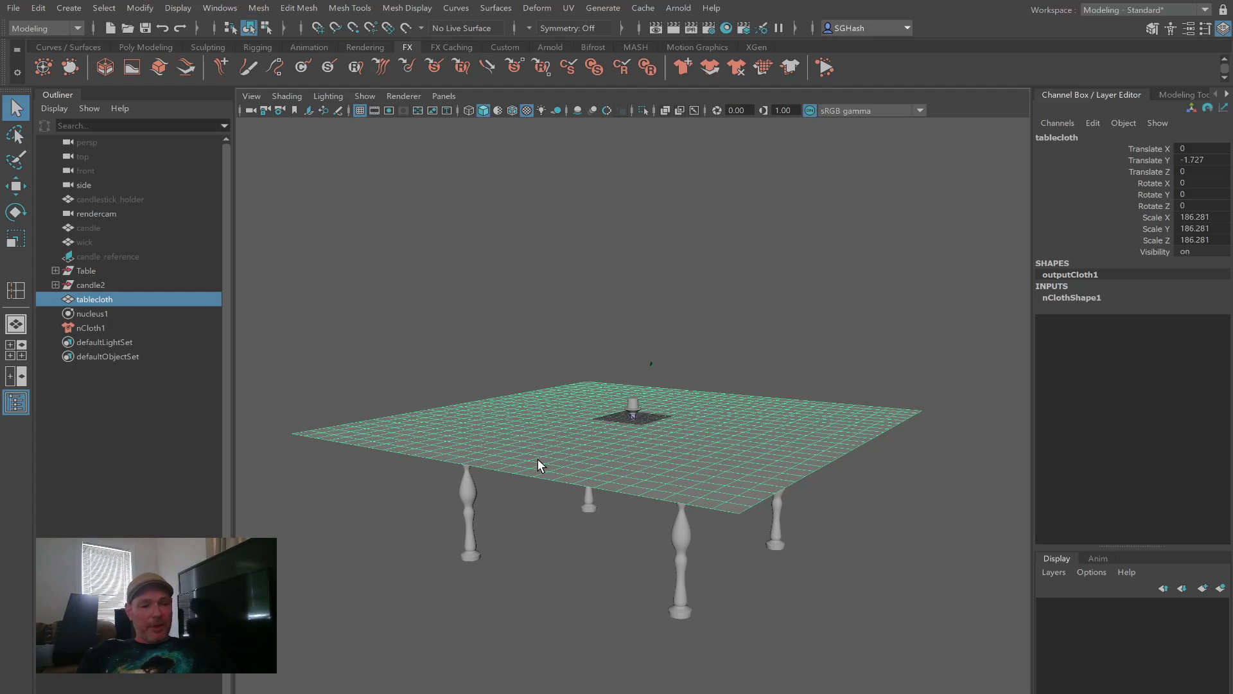
mouse_move(523, 460)
left_mouse_down("alt")
mouse_move(485, 460)
mouse_move(518, 475)
left_mouse_up("alt")
mouse_move(447, 454)
left_mouse_down("alt")
mouse_move(426, 418)
mouse_move(443, 452)
left_mouse_up("alt")
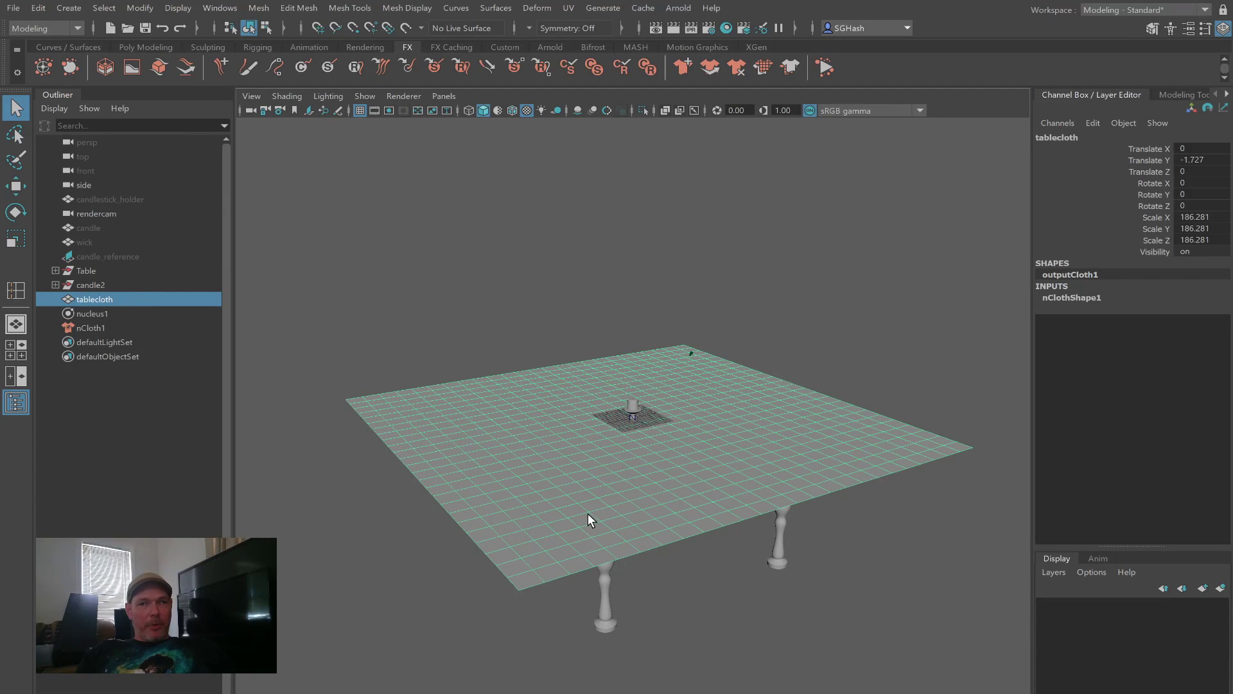
mouse_move(551, 454)
left_mouse_down("alt")
mouse_move(595, 446)
mouse_move(573, 451)
left_mouse_up("alt")
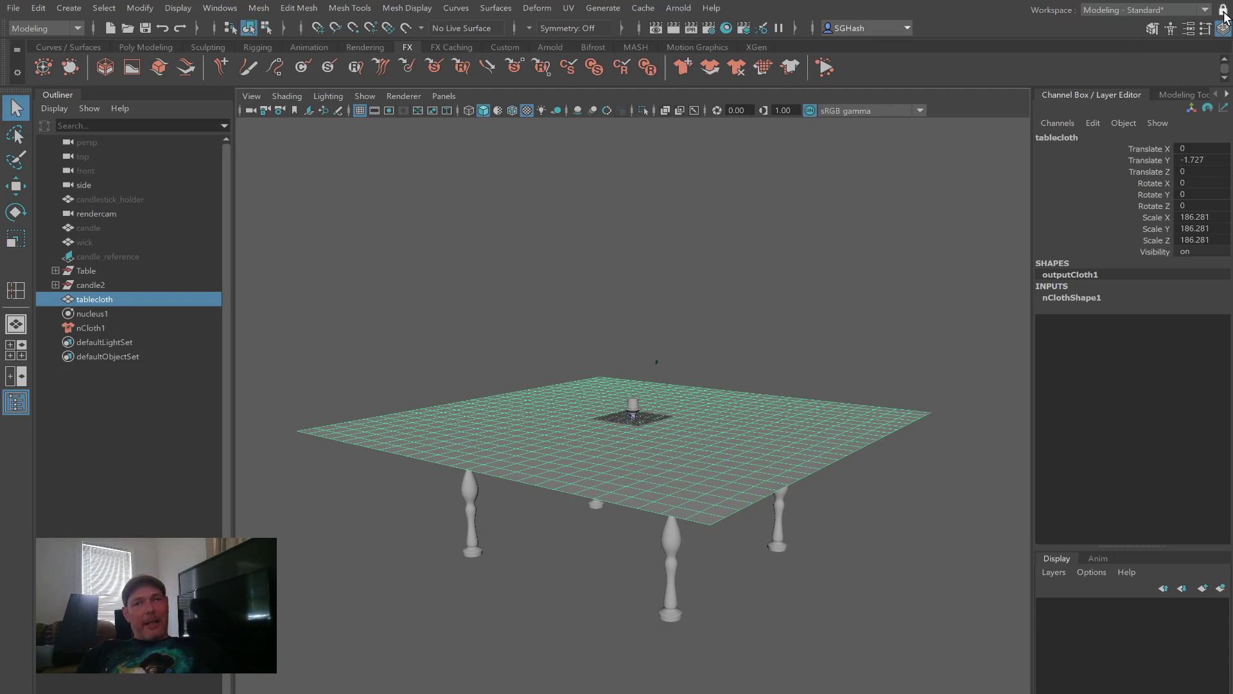
left_click(1129, 24)
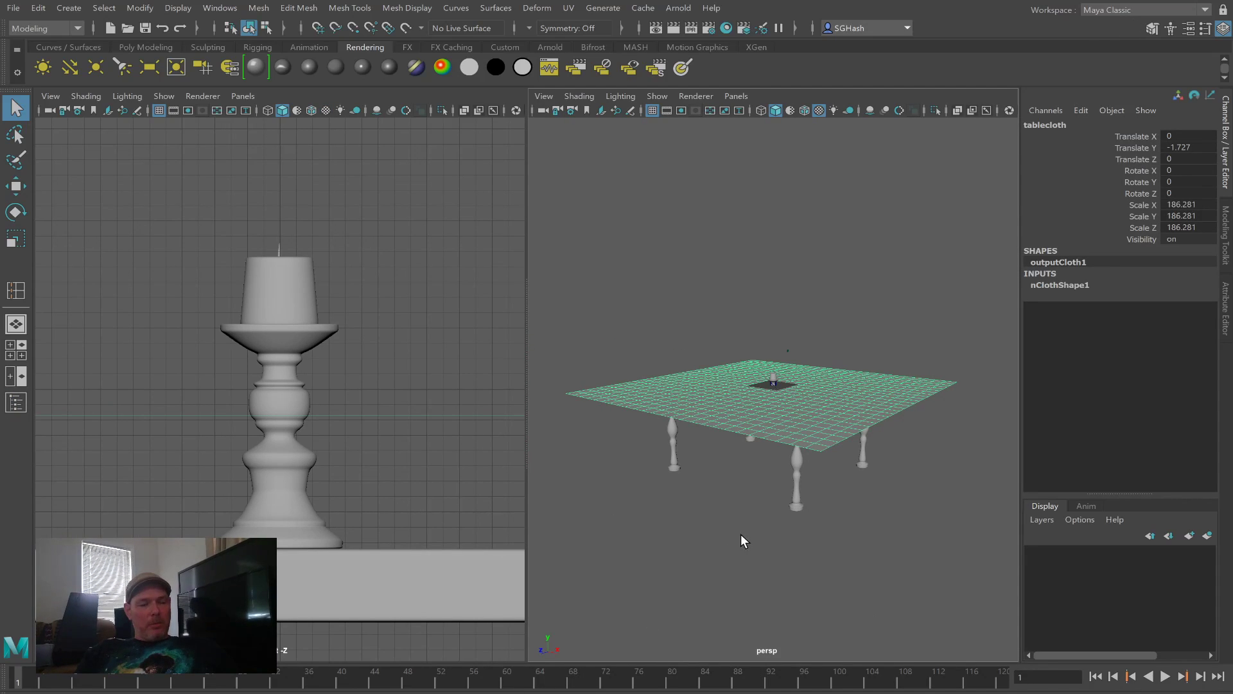
Step: Maximize the perspective view to show the whole table and cloth plane
key("space")
mouse_move(738, 480)
left_mouse_down("alt")
mouse_move(697, 495)
mouse_move(721, 490)
left_mouse_up("alt")
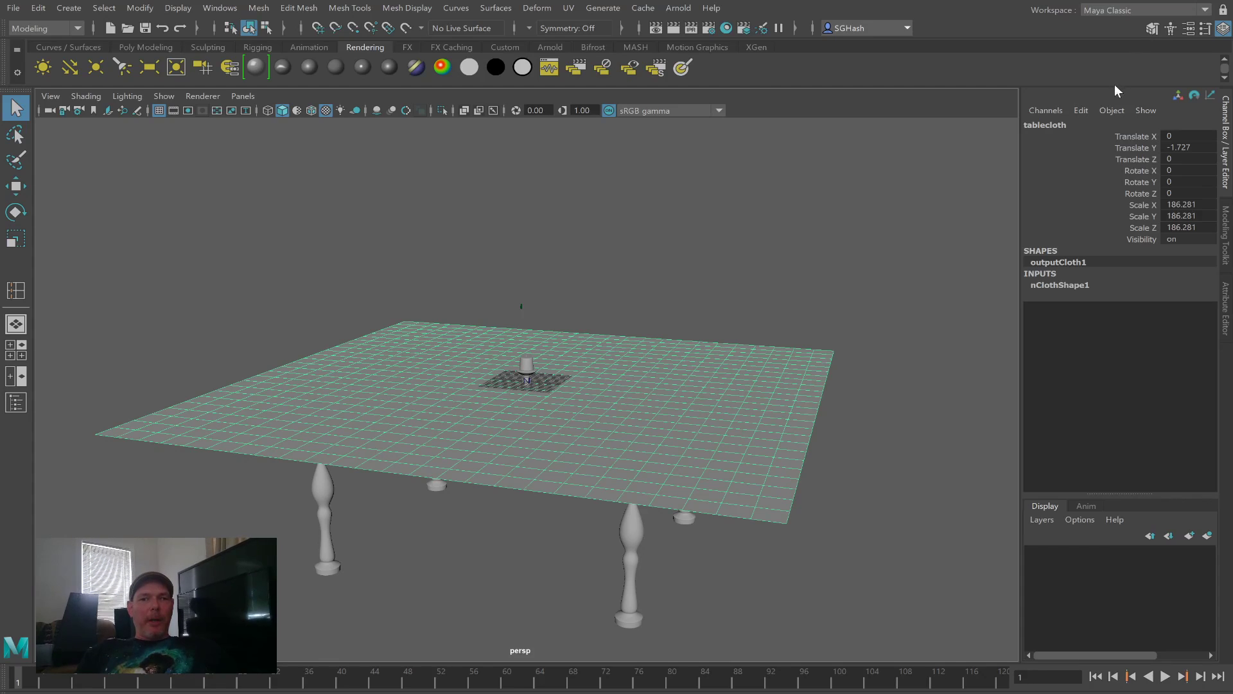
left_click(1107, 157)
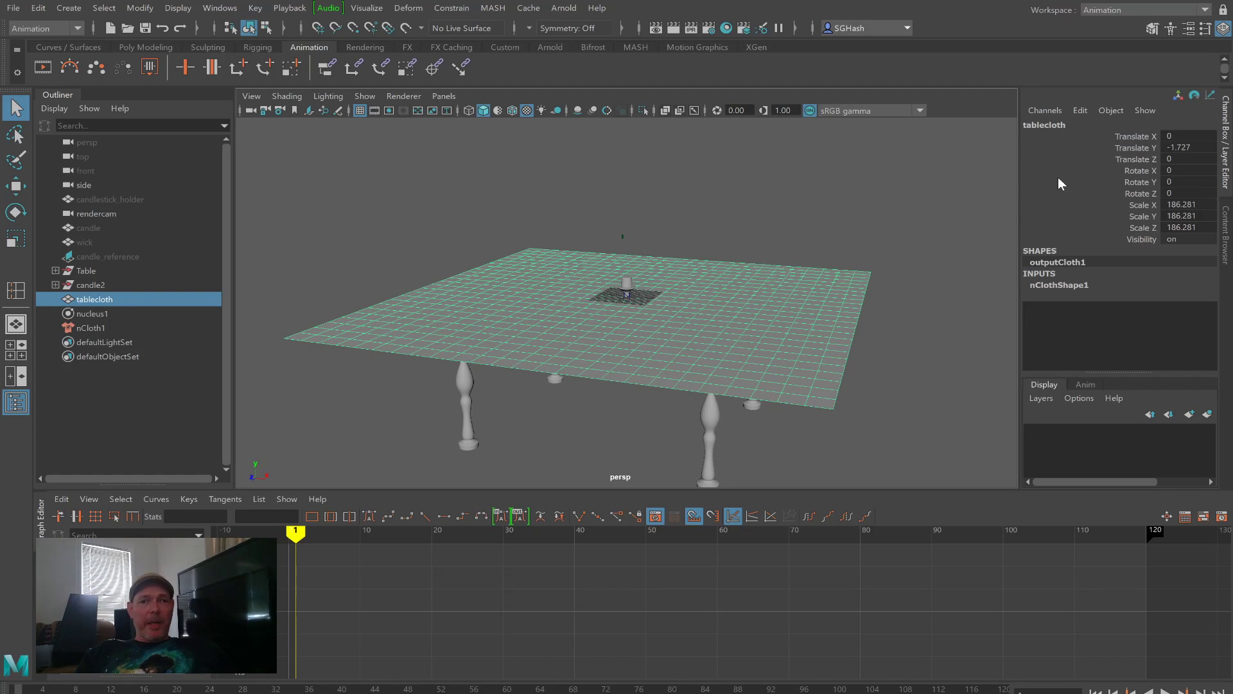
left_click(1146, 13)
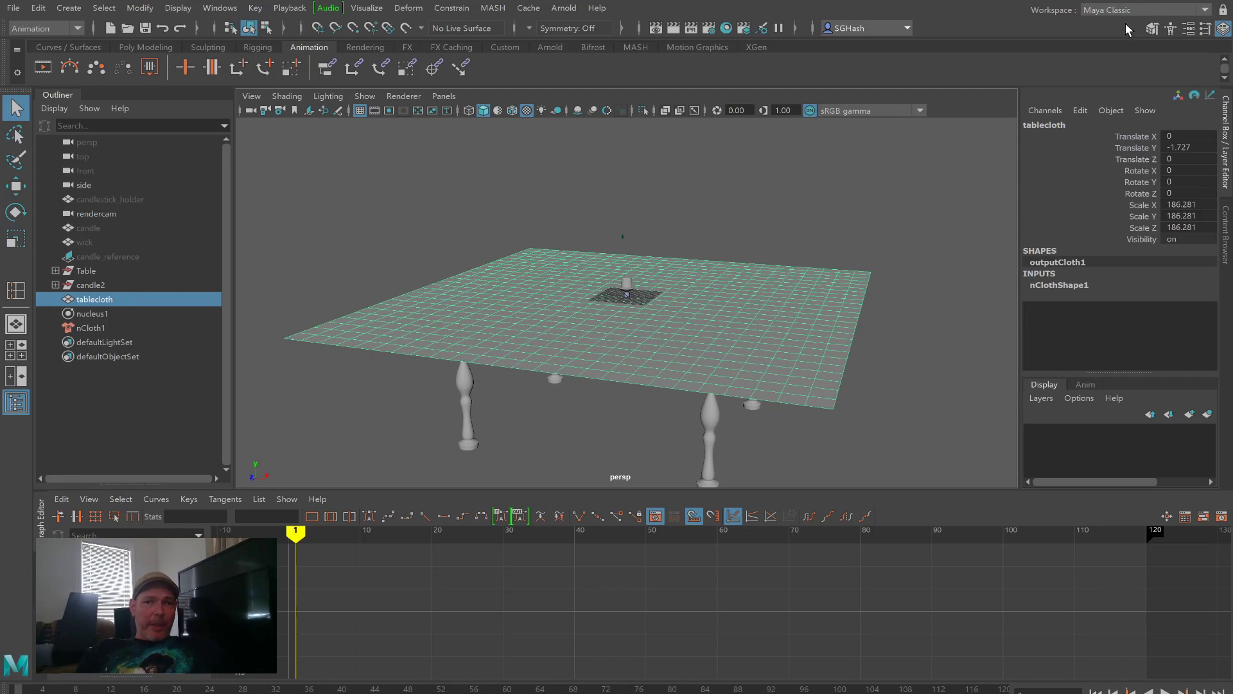
left_click(1127, 24)
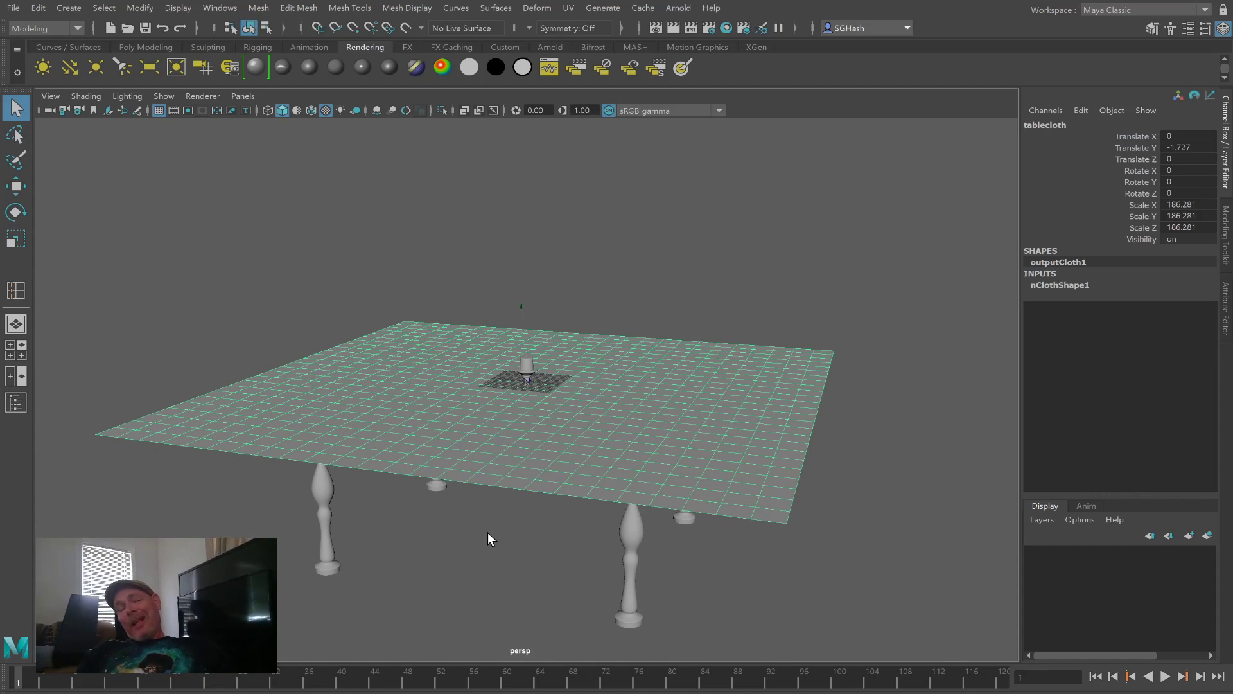
Step: Show the Outliner beside the perspective view, check the nCloth1 node and deselect everything
left_click_drag(436, 533, 491, 502, "alt")
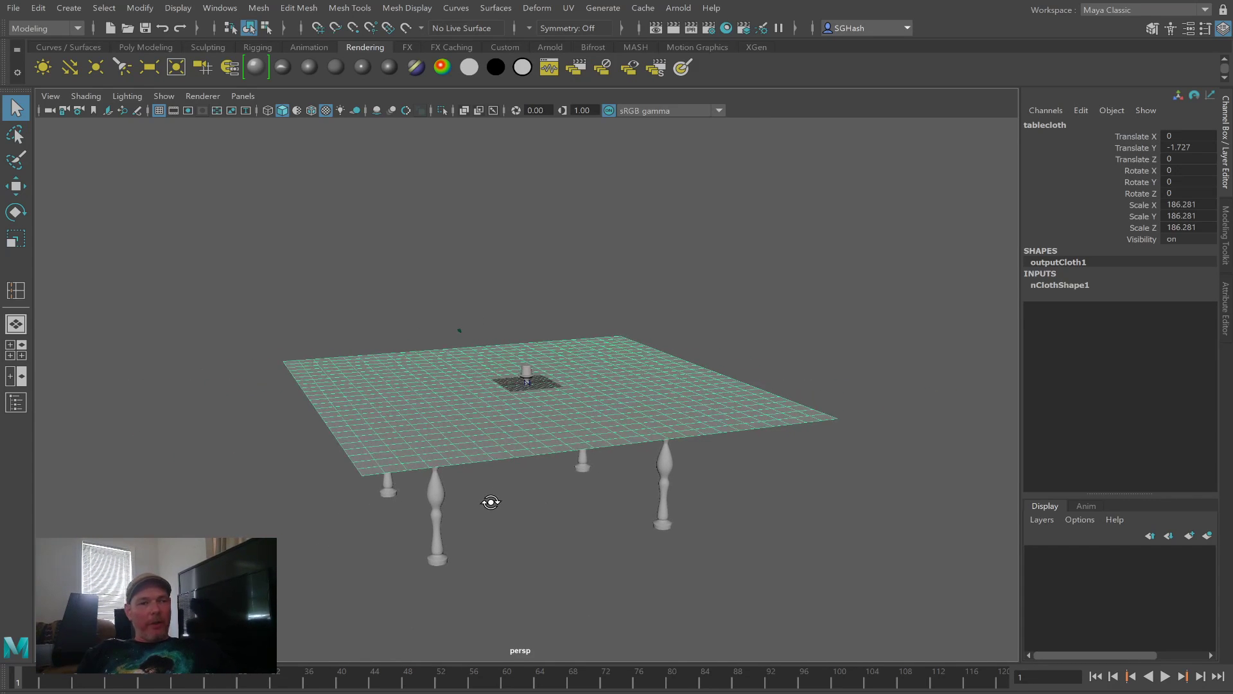
left_click(21, 407)
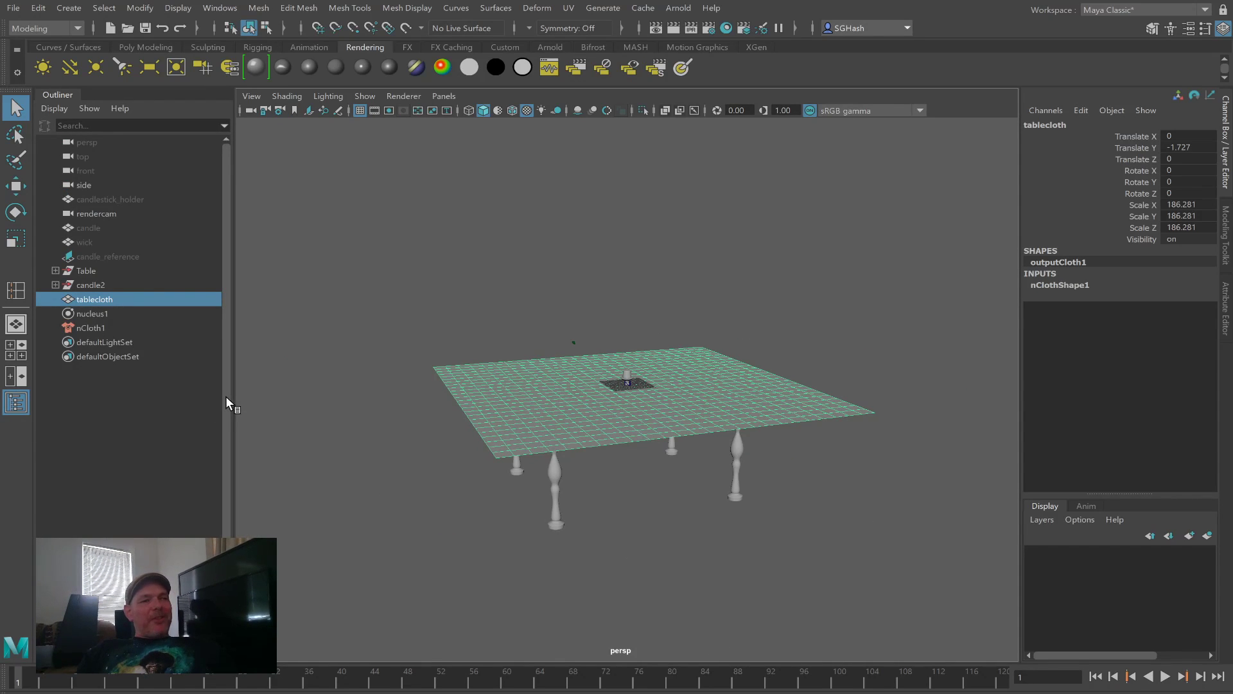
left_click(114, 326)
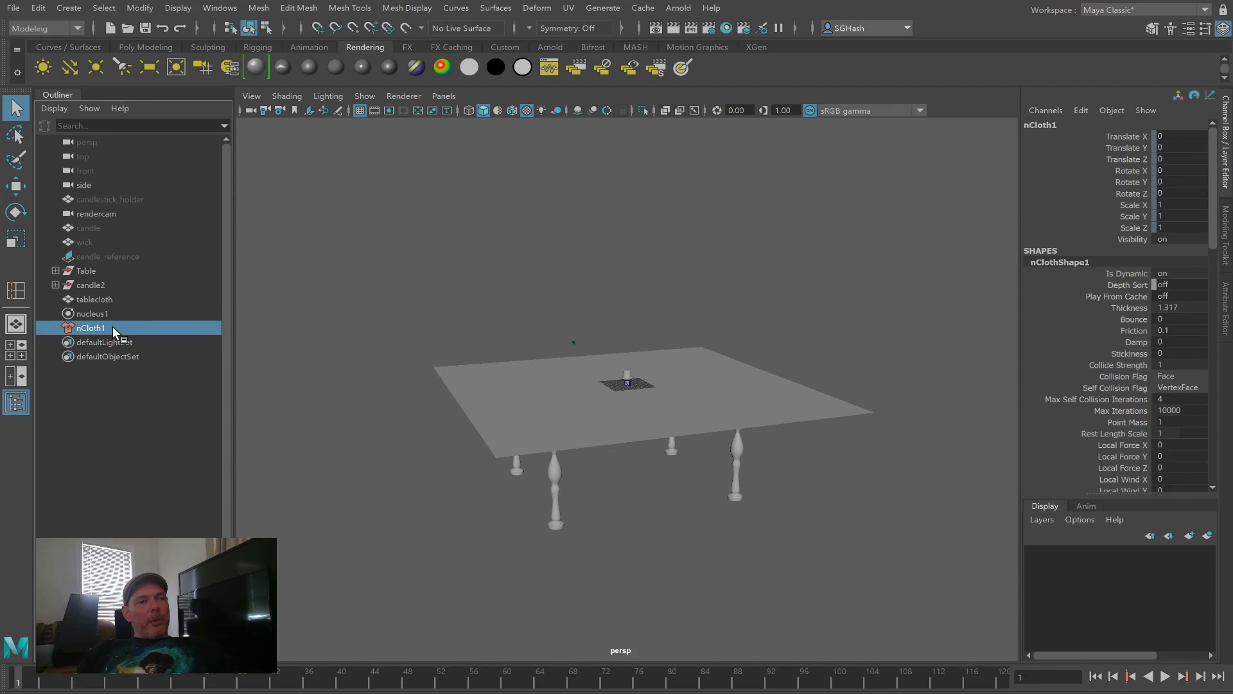
left_click(447, 458)
left_click_drag(447, 458, 499, 437, "alt")
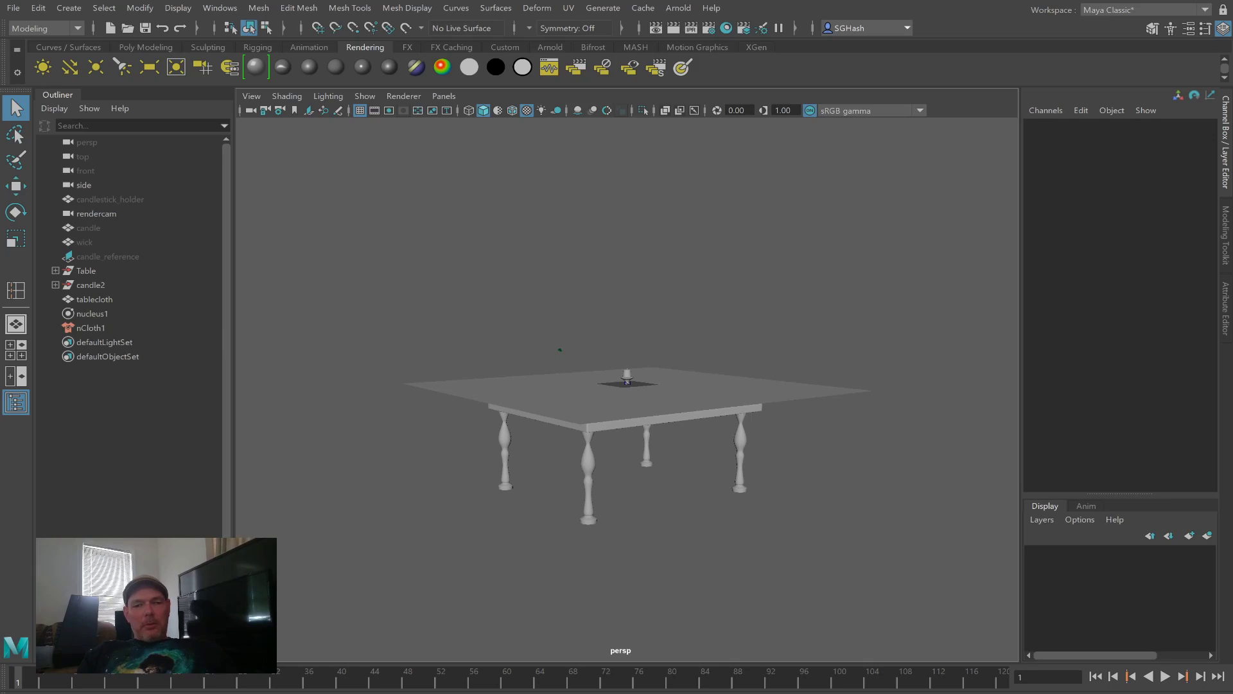
Step: Play the cloth simulation twice to check how the plane falls past the table, returning to frame 1 each time
left_click(1166, 679)
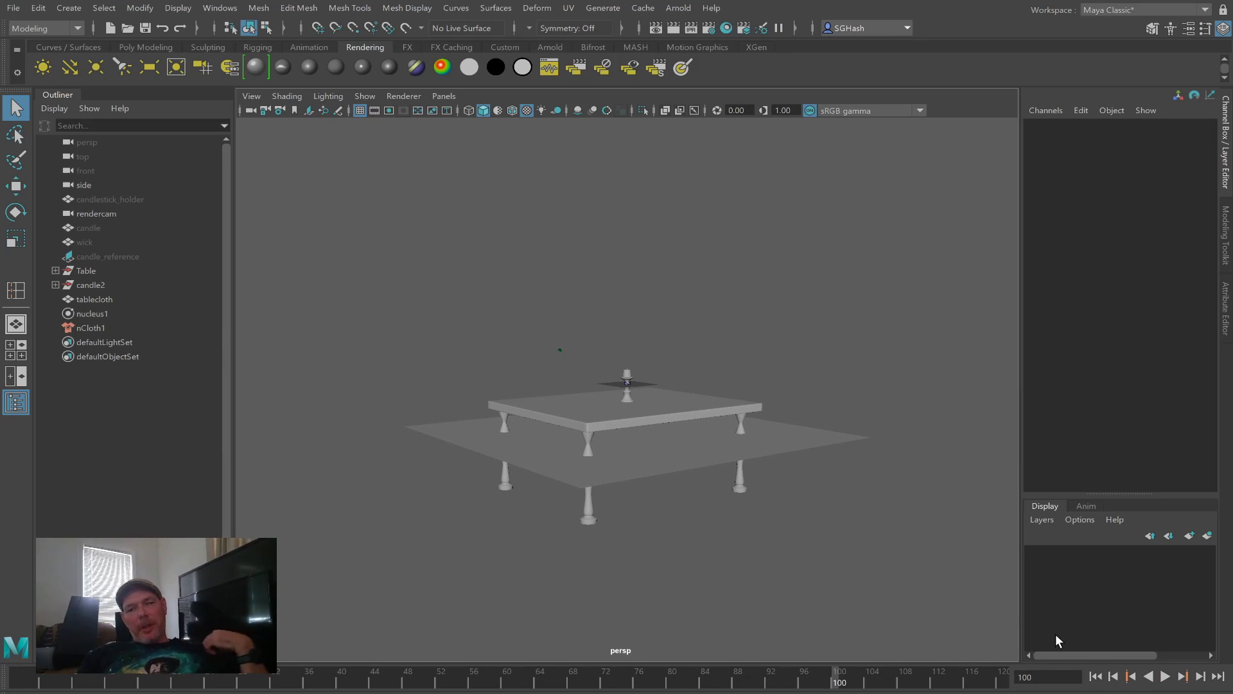
left_click(1096, 678)
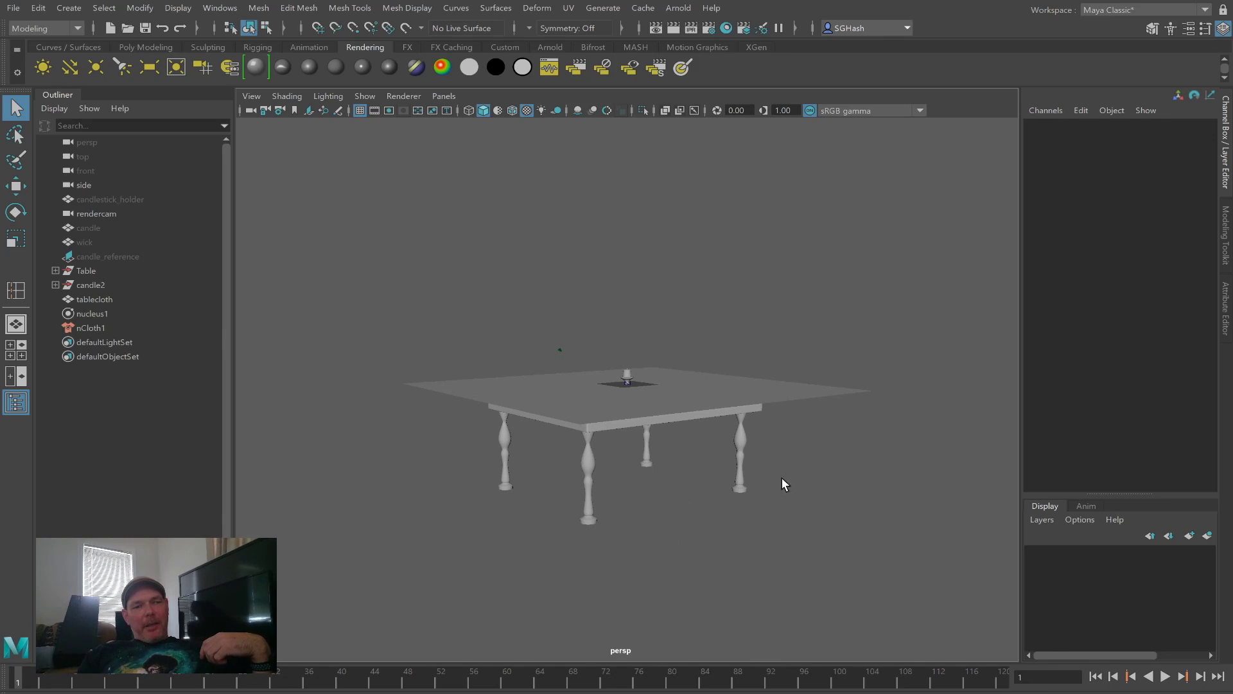
left_click(1165, 678)
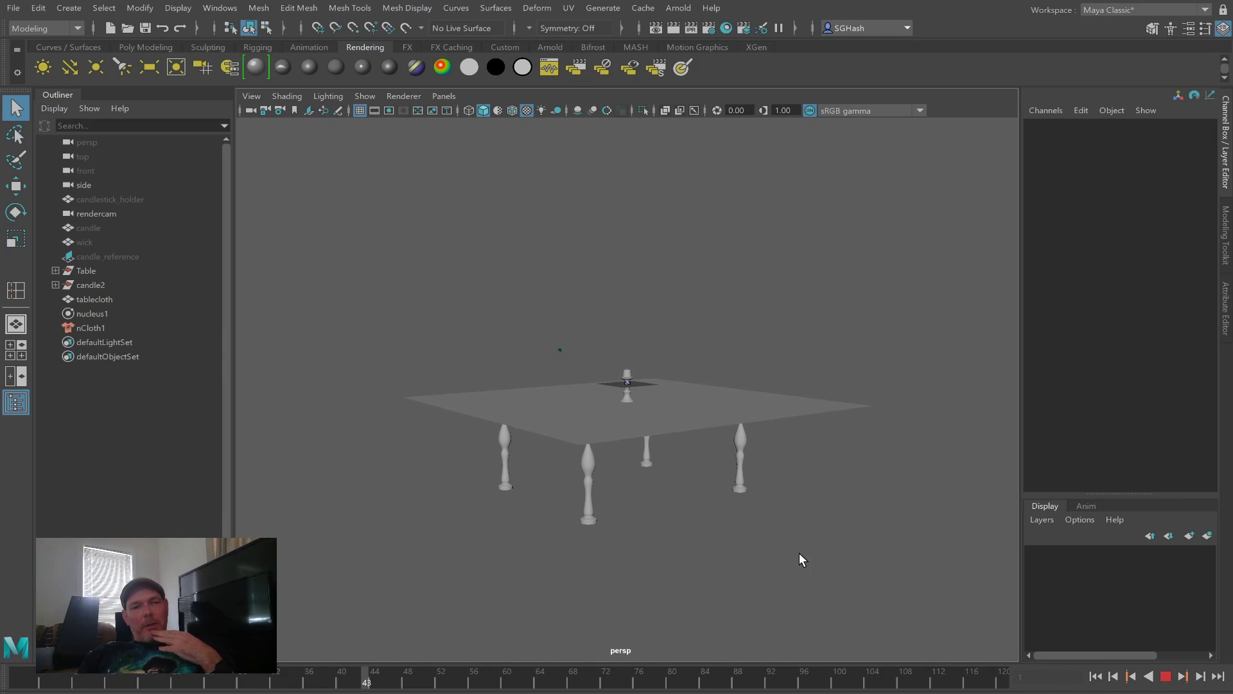
left_click(1166, 677)
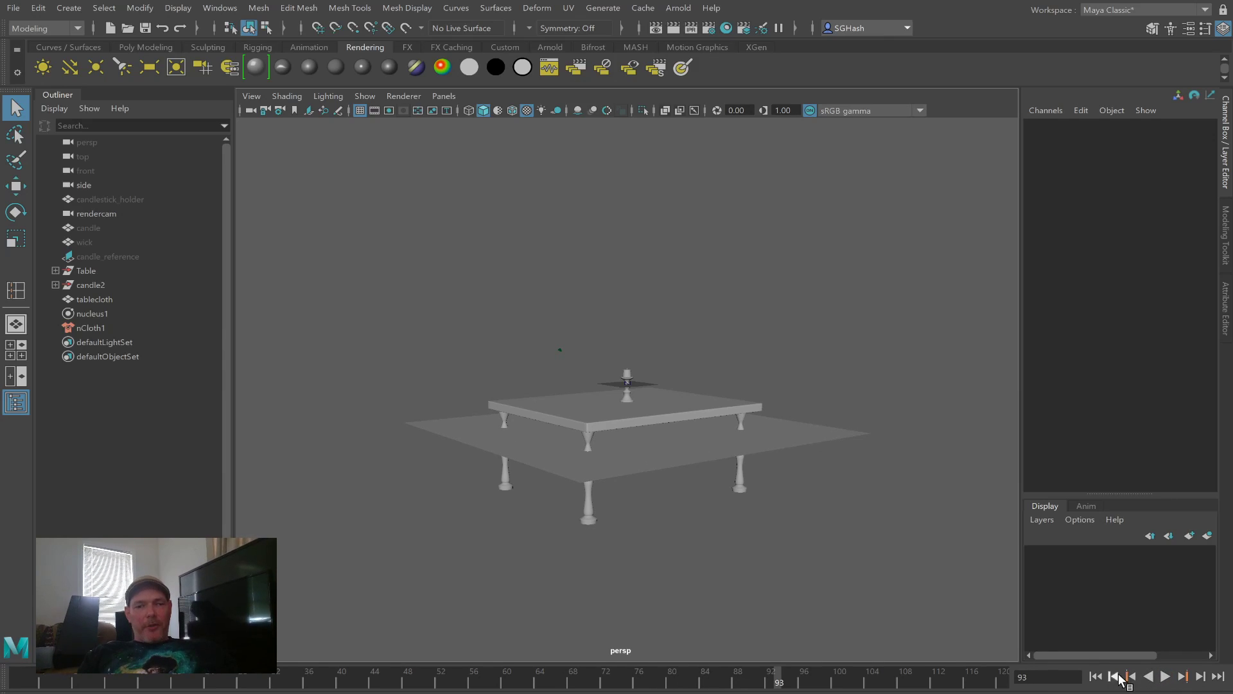
left_click(1096, 677)
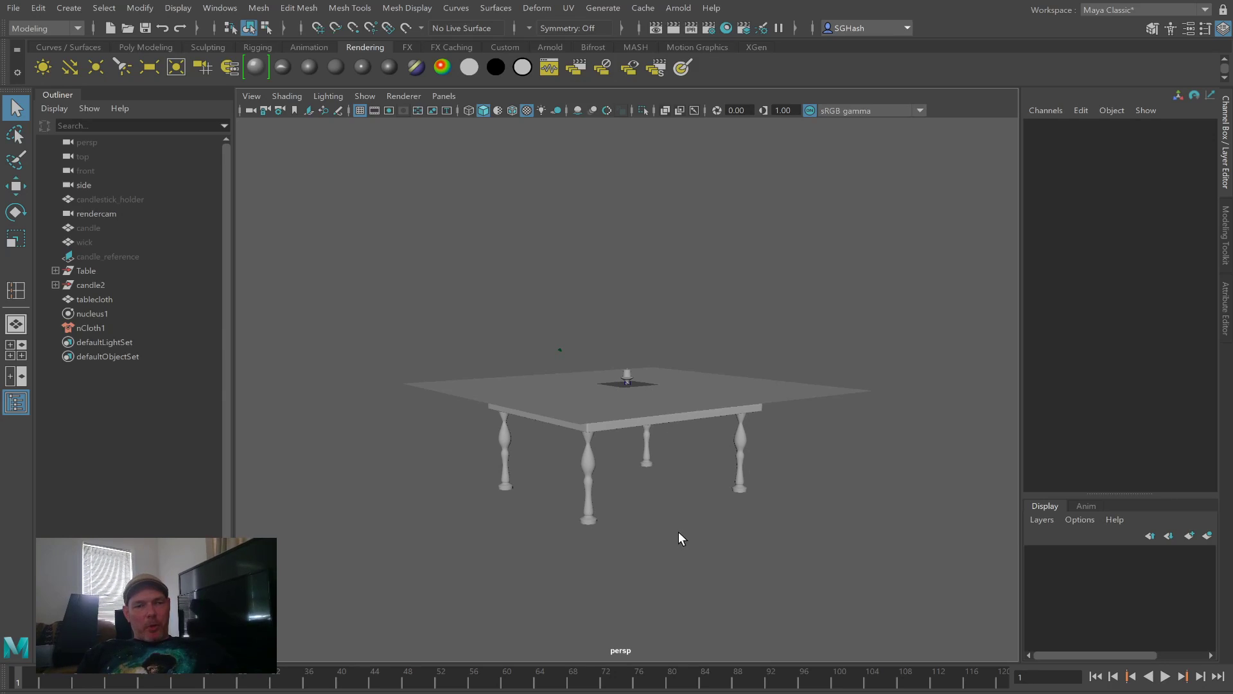
Step: Make the table top a passive collider for the nCloth1 cloth
right_click_drag(665, 512, 662, 453, "alt")
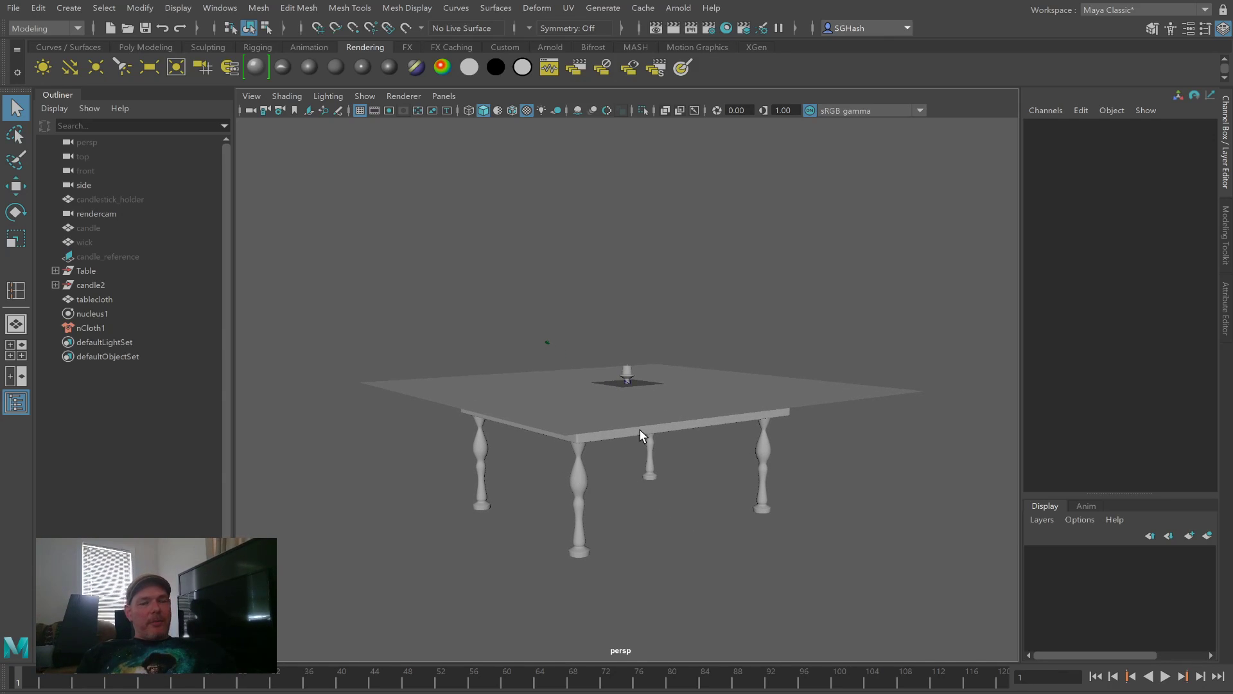
left_click(91, 326)
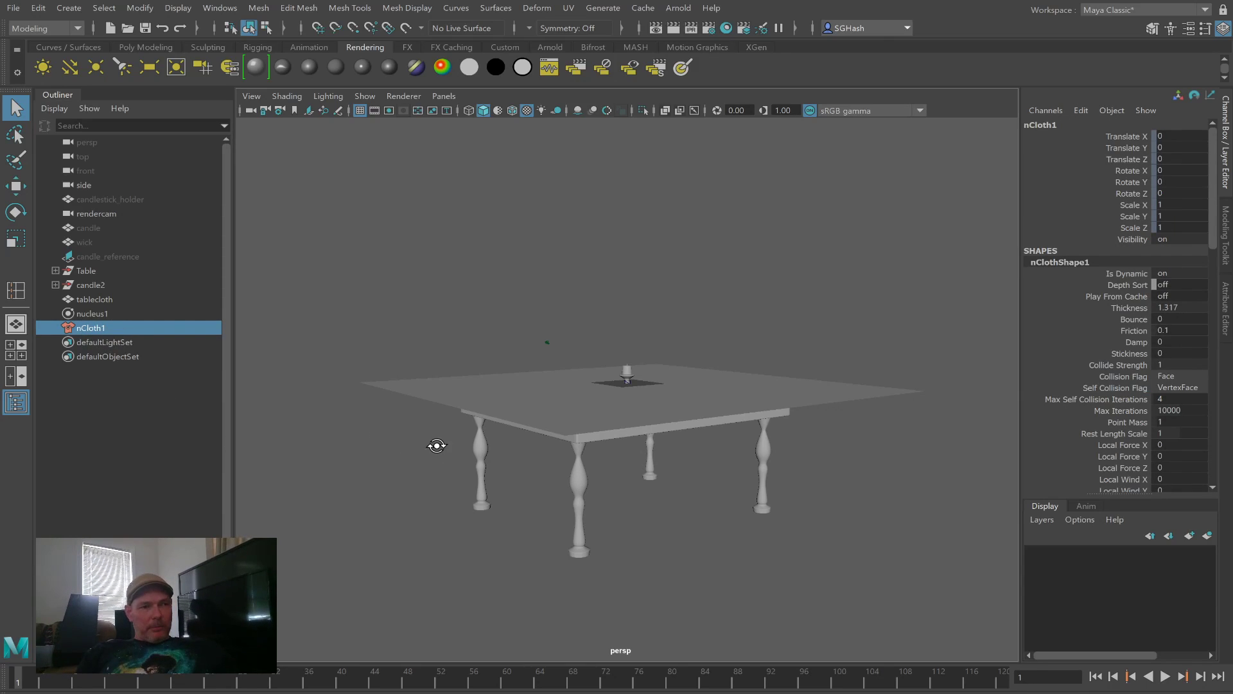
left_click_drag(435, 444, 438, 443, "alt")
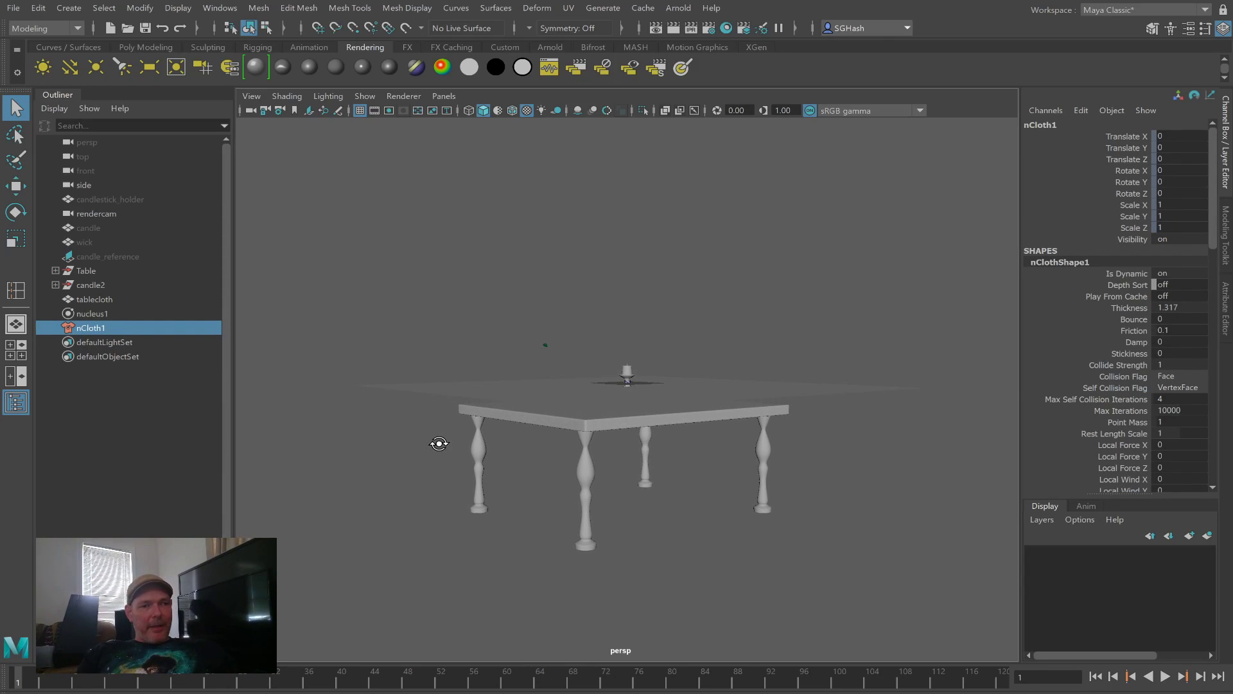
left_click(546, 422)
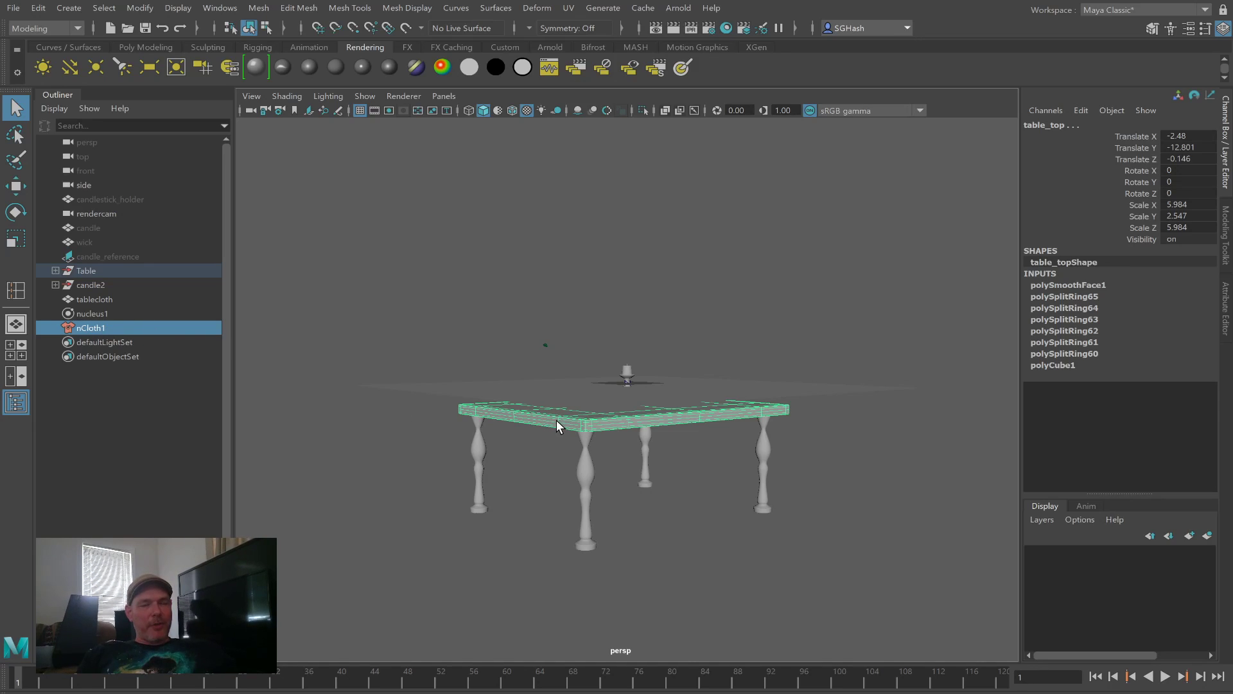
left_click(401, 45)
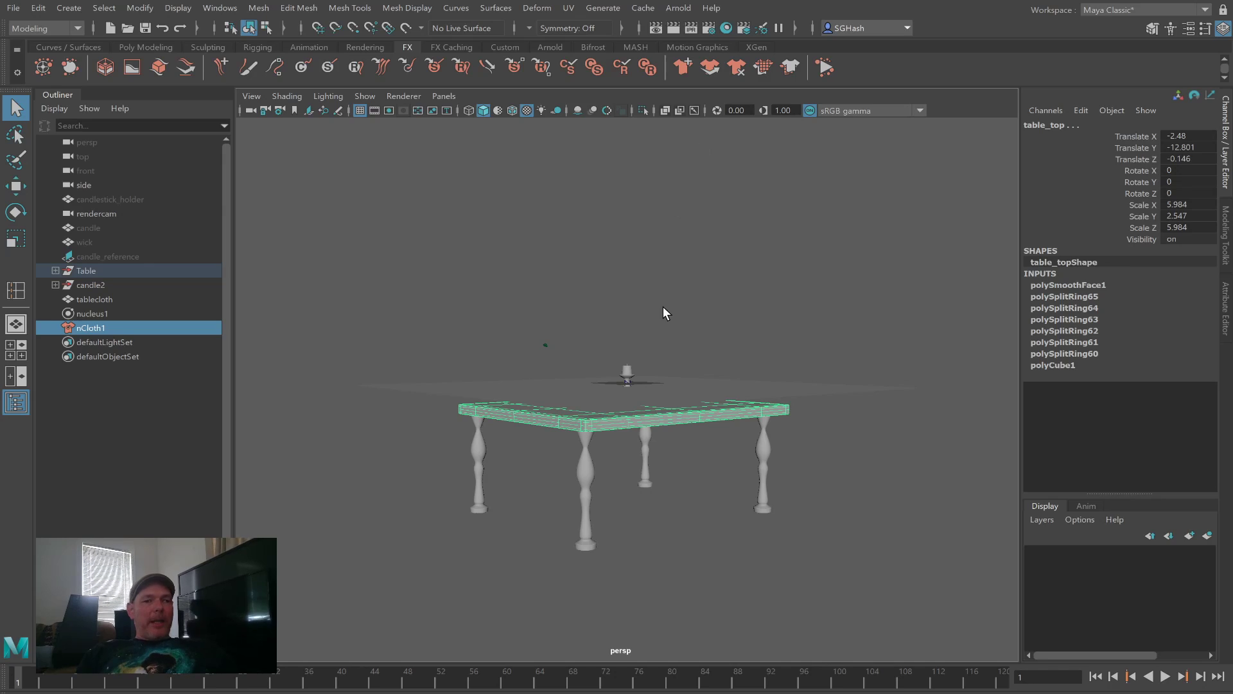
left_click(165, 327)
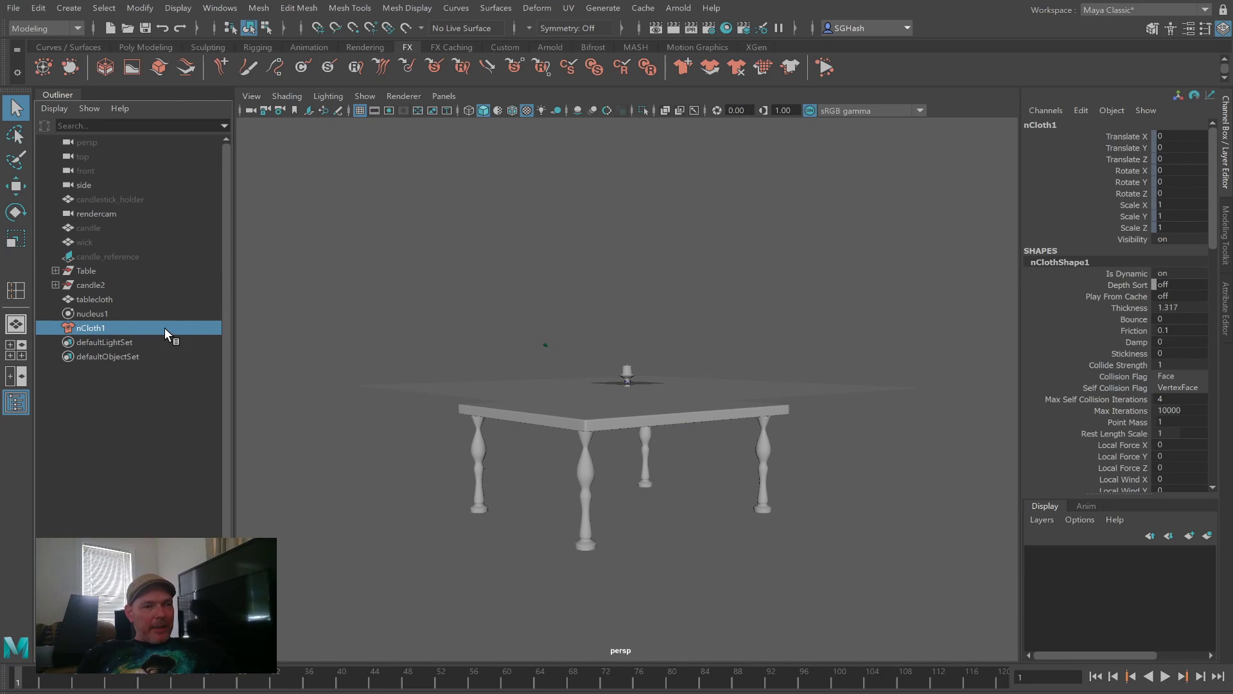
left_click(592, 426)
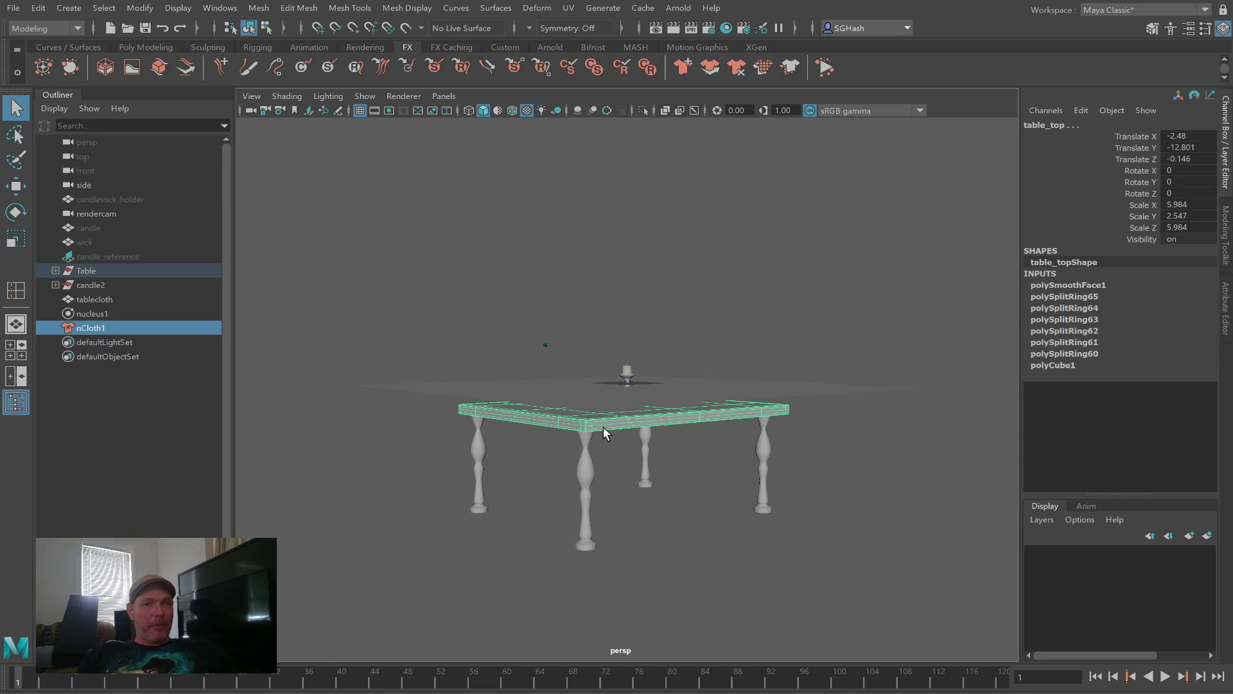
left_click(710, 68)
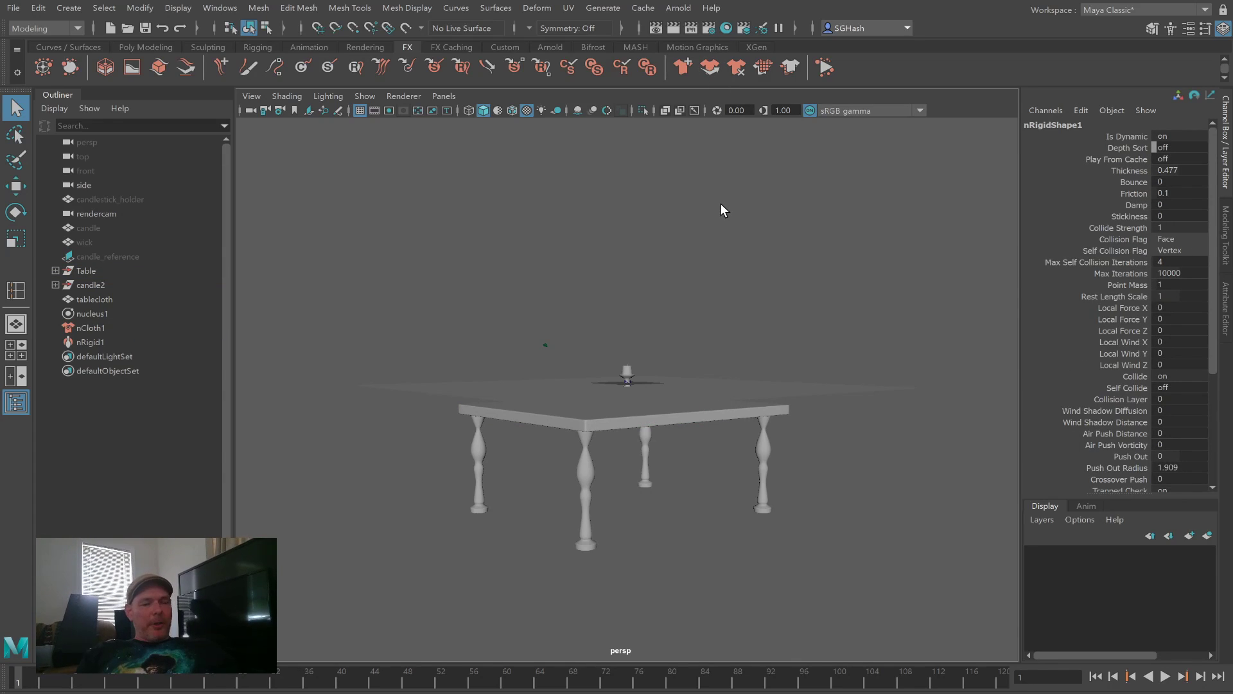
Step: Start and stop the simulation, extend the playback range to about 400 frames and return to frame 1
left_click(1165, 678)
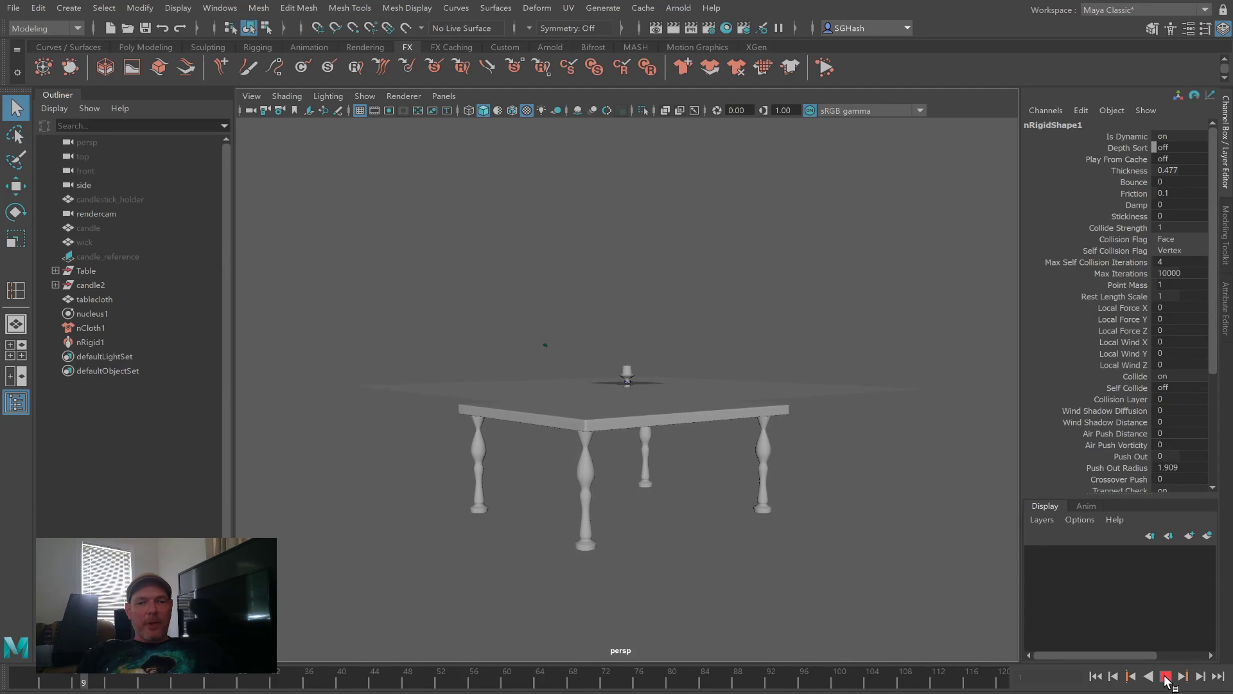
left_click(1166, 678)
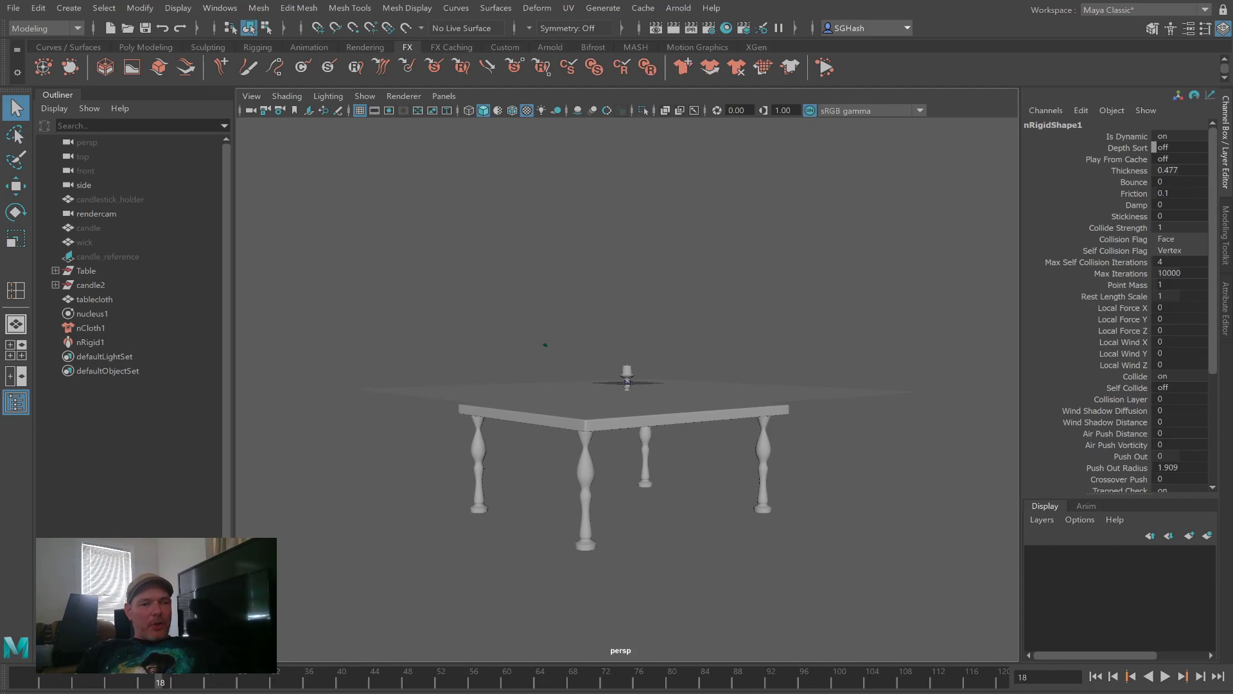
key("Return")
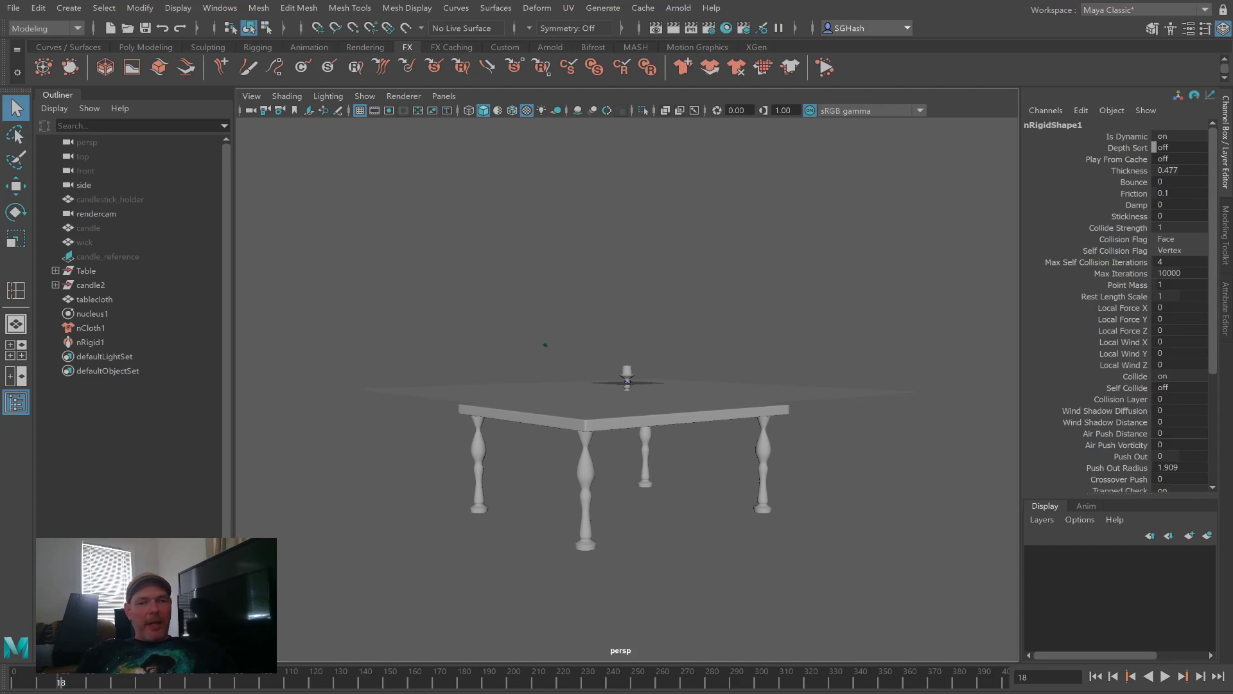
left_click(1097, 677)
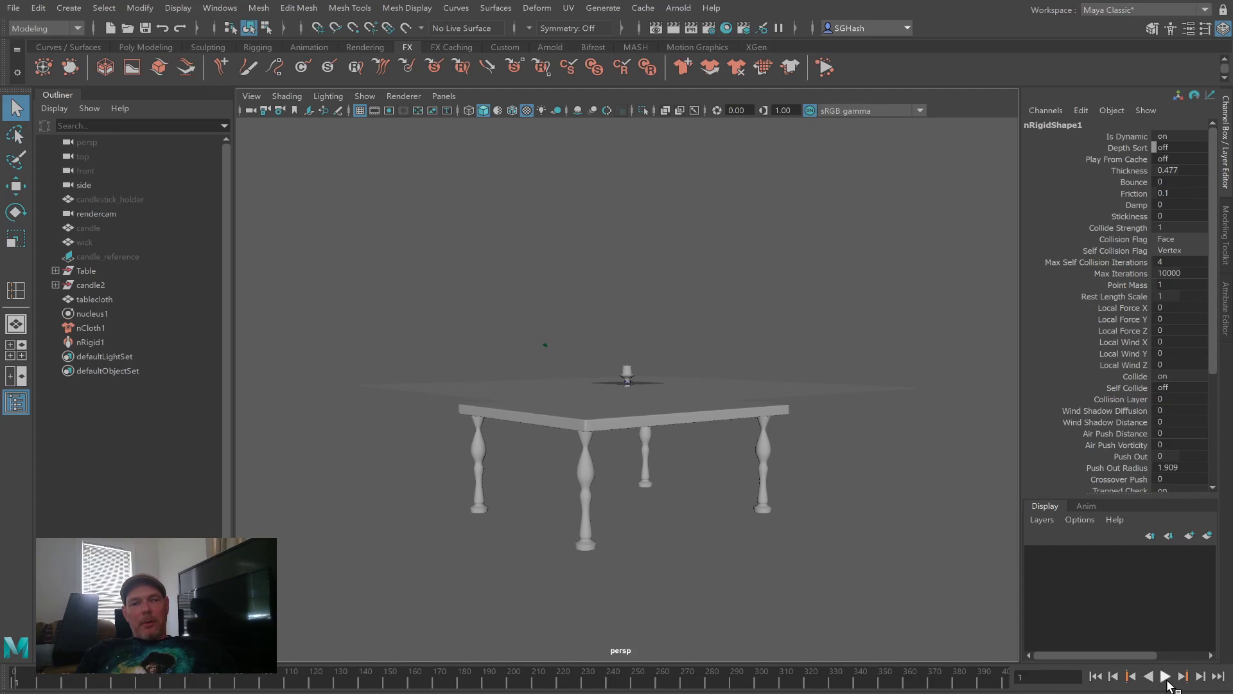
Step: Play the cloth simulation over the table, inspect the drape from another angle and return to frame 1
left_click(1165, 677)
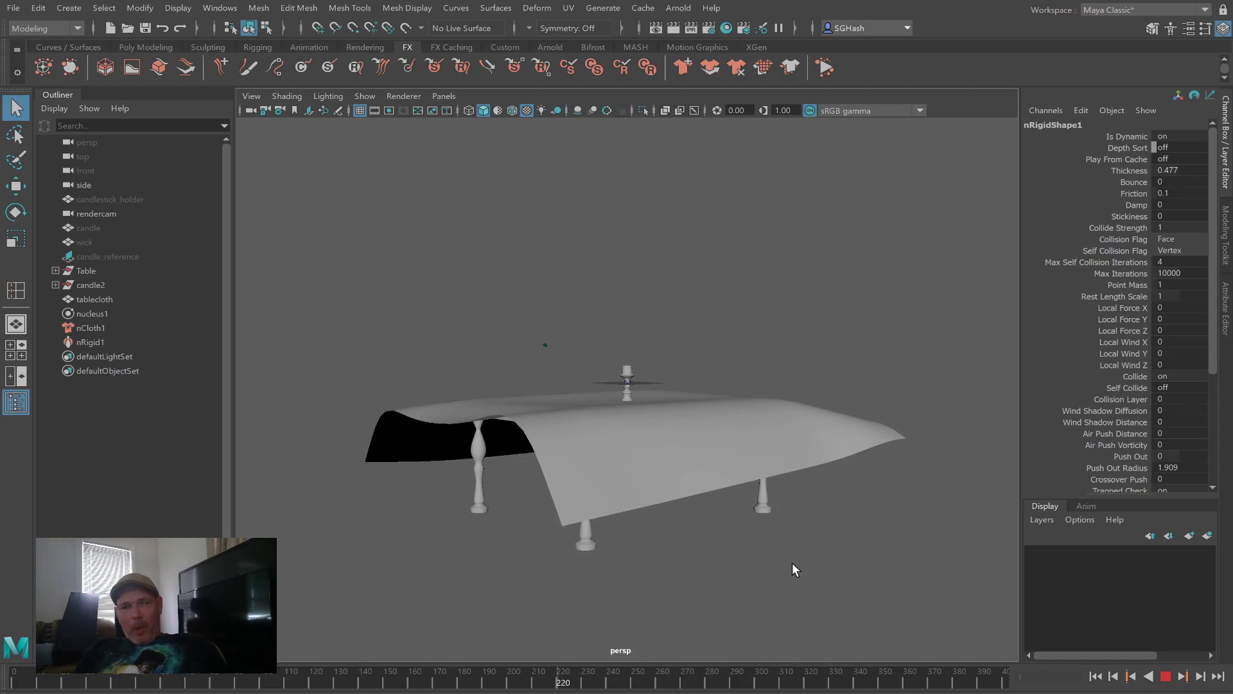
left_click(1166, 676)
left_click_drag(817, 453, 886, 514, "alt")
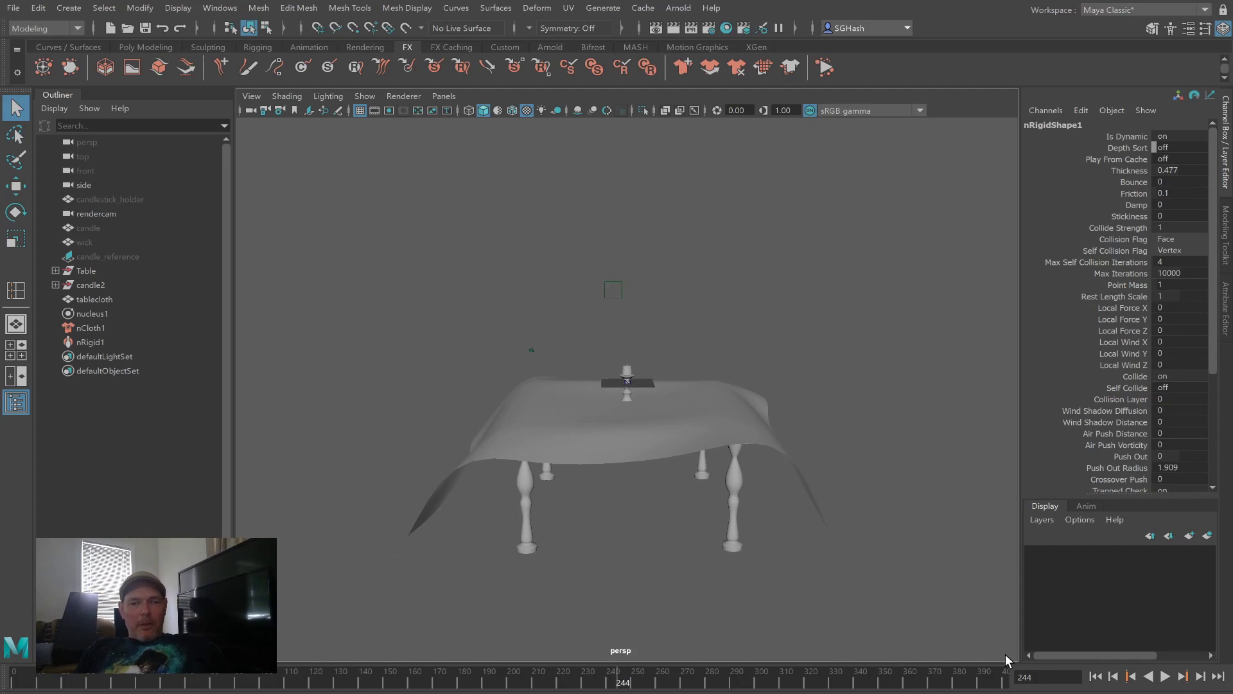
left_click(1096, 677)
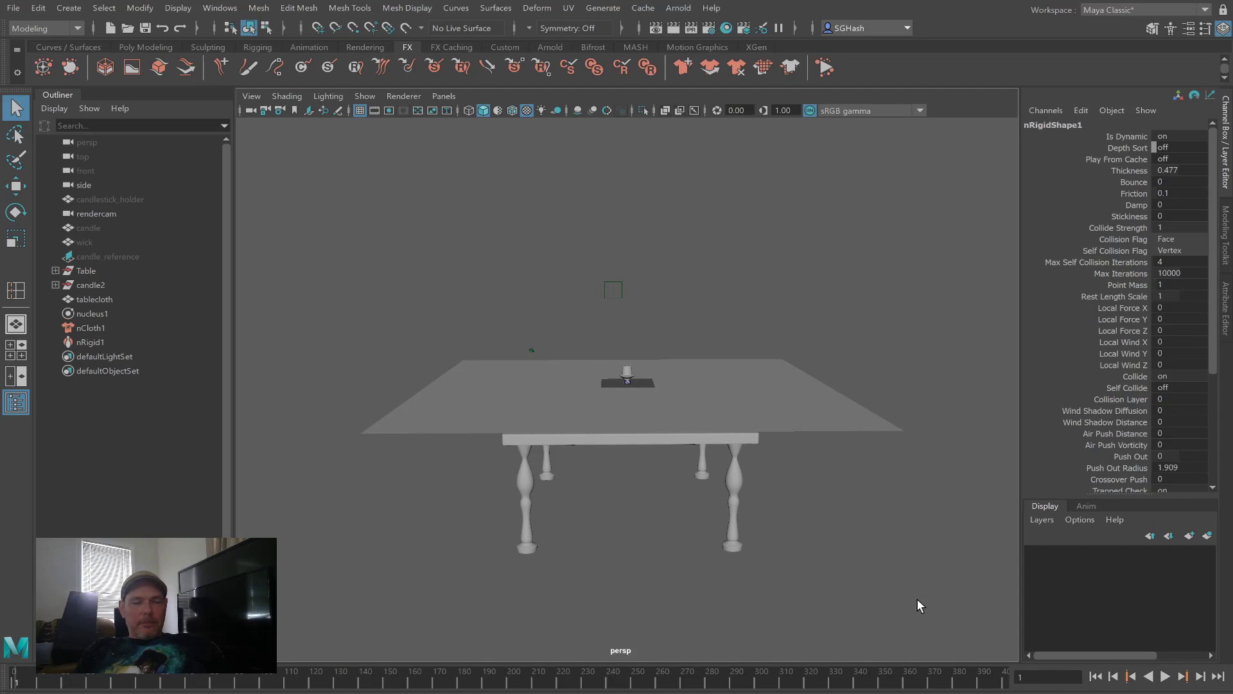
left_click_drag(823, 515, 799, 504, "alt")
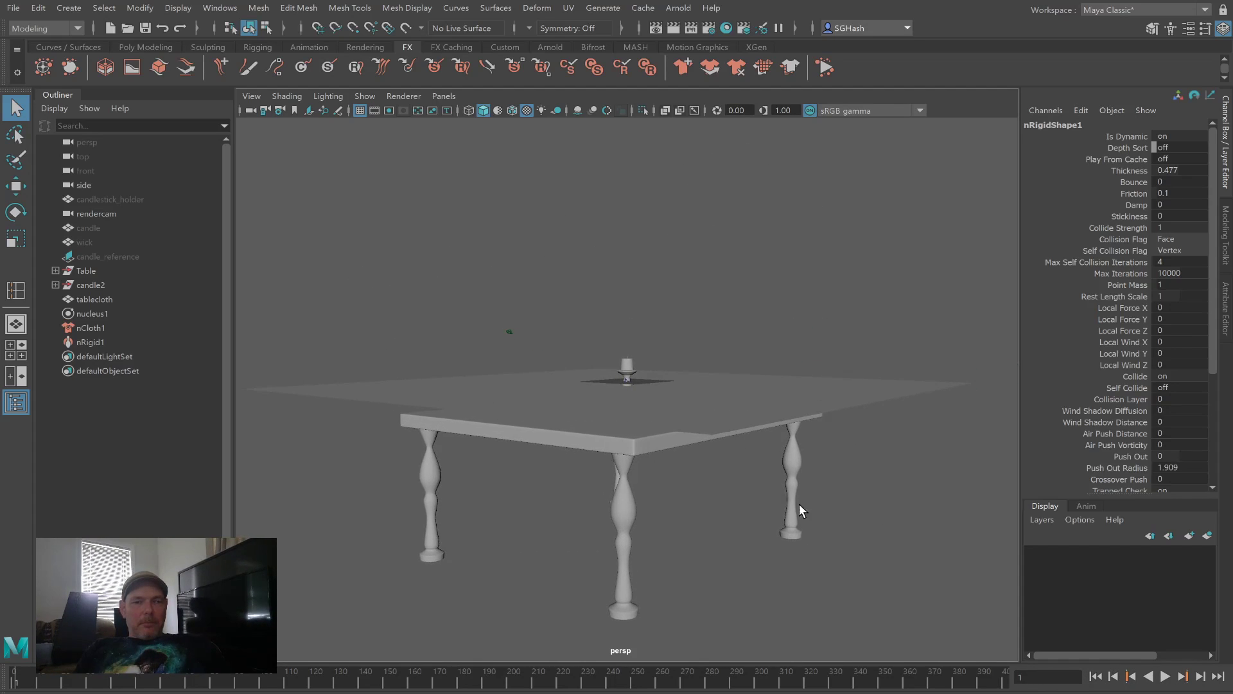
left_click(729, 411)
left_click_drag(727, 413, 724, 348, "alt")
left_click(722, 402)
left_click(718, 336)
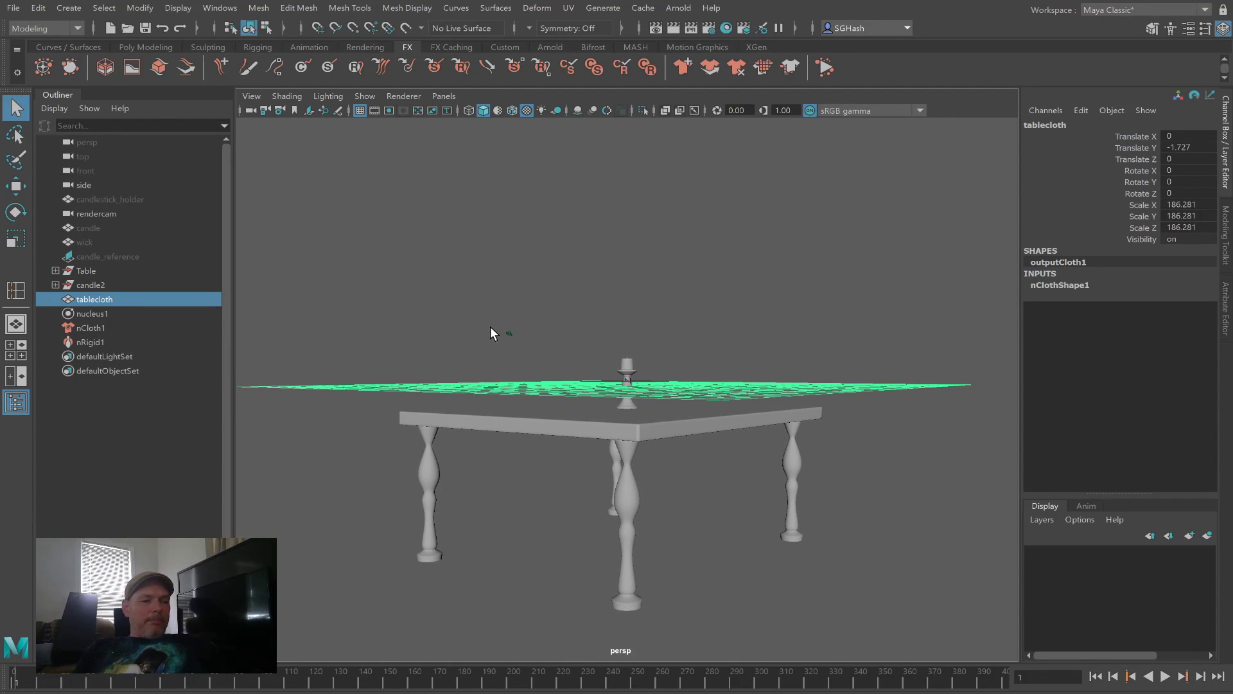
left_click(478, 347)
left_click_drag(424, 296, 423, 297, "alt")
Step: Undo the passive collider, the tablecloth renaming and the nCloth conversion, and deselect the plane
key("ctrl+z")
key("ctrl+z")
key("ctrl+z")
key("ctrl+z")
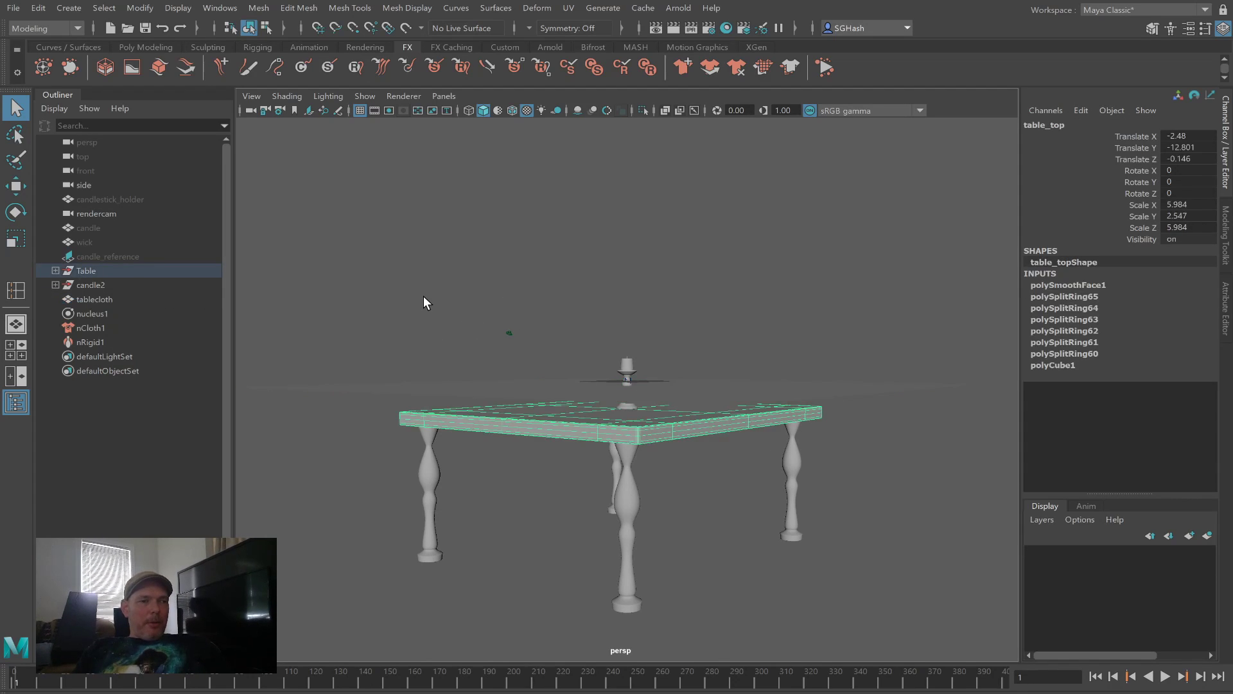
key("ctrl+z")
key("ctrl+z")
key("ctrl+z")
key("ctrl+z")
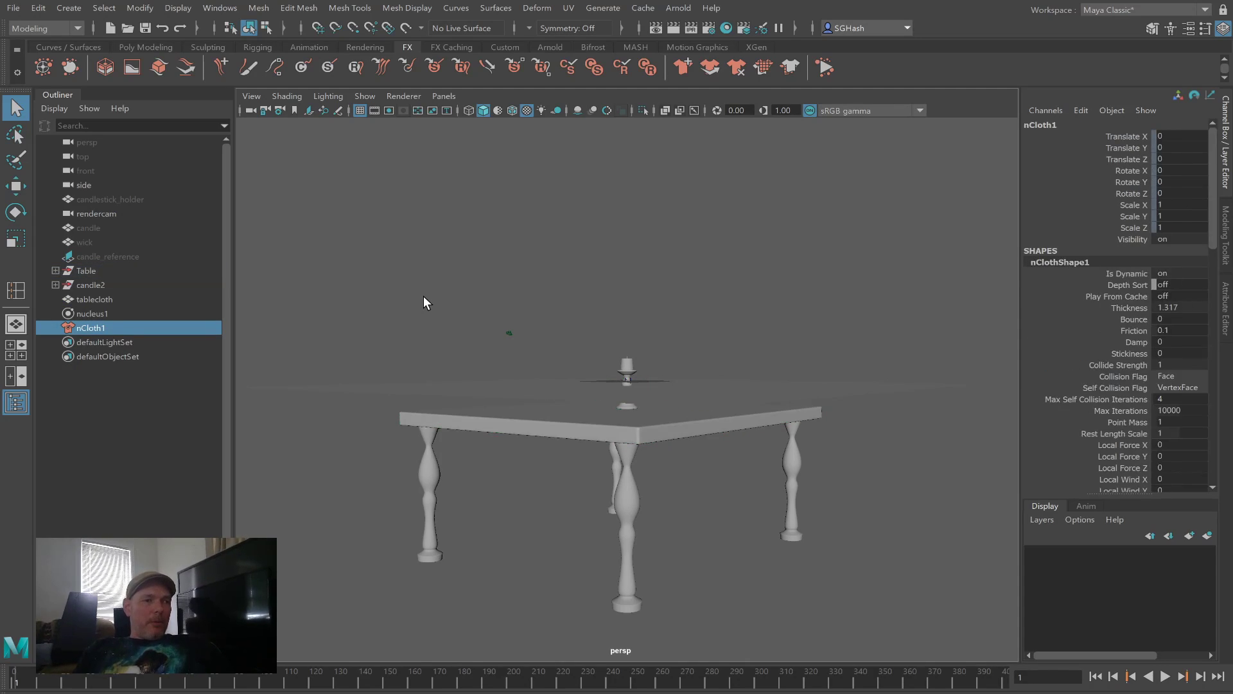
key("ctrl+z")
key("ctrl+z")
key("ctrl+z")
key("ctrl+z")
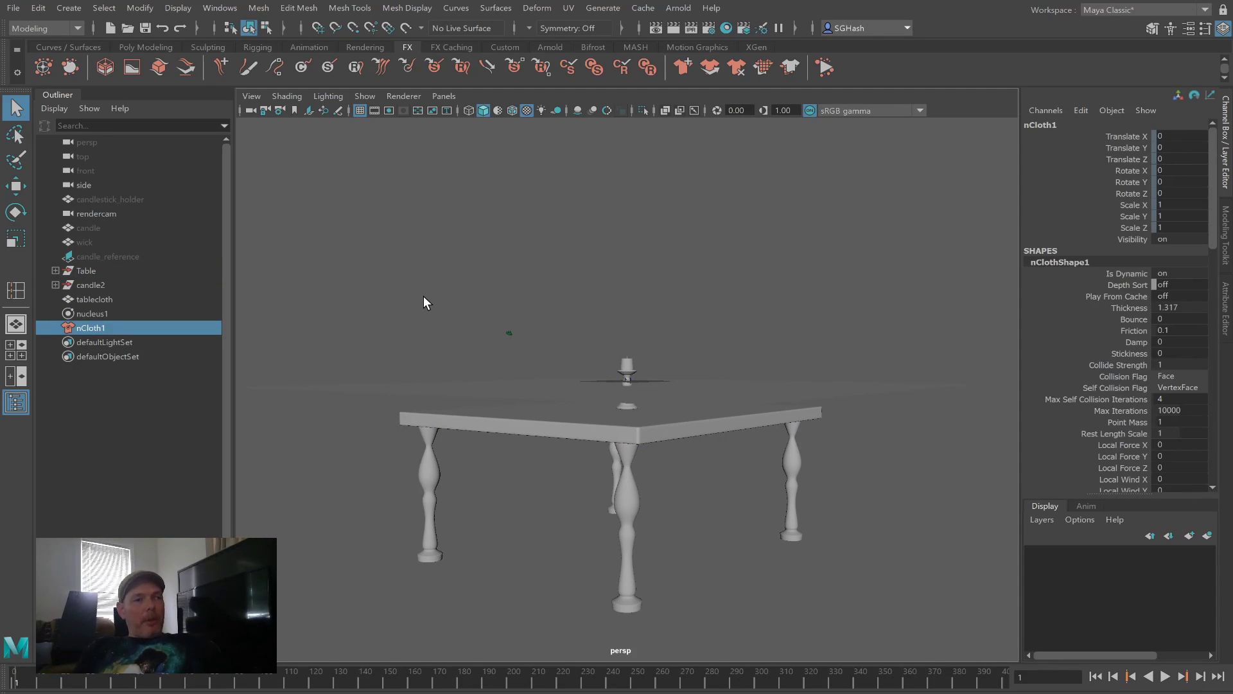
key("ctrl+z")
key("ctrl+z")
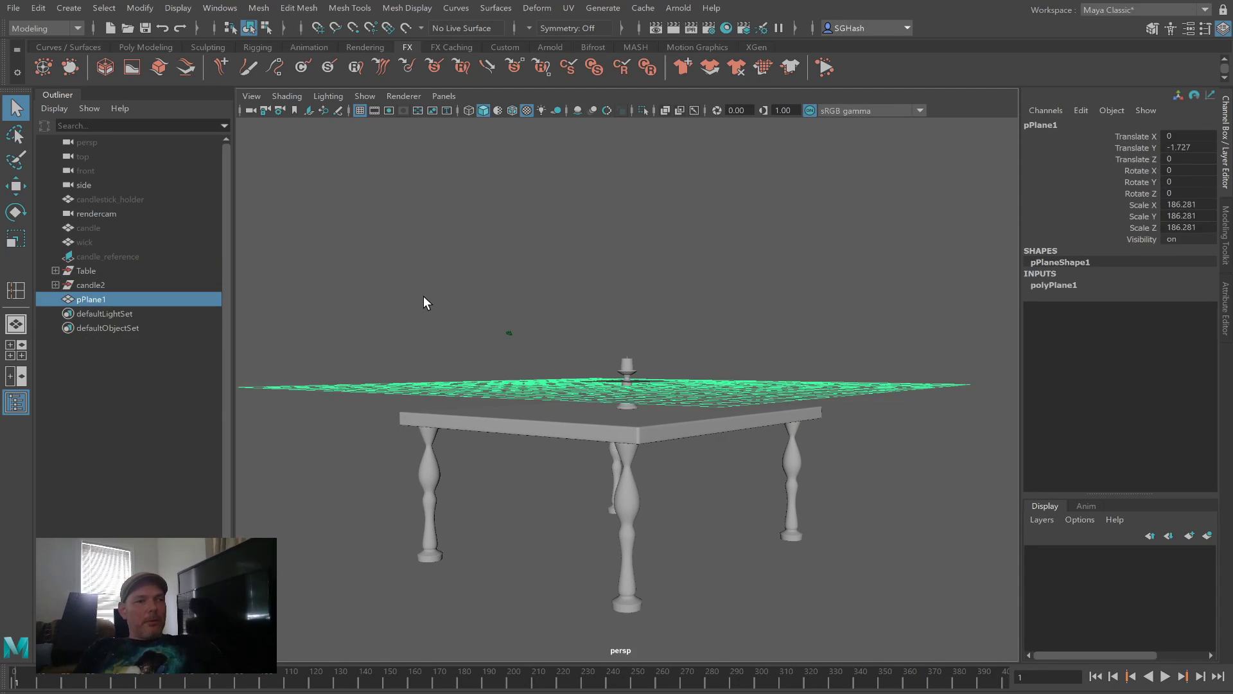
left_click(330, 248)
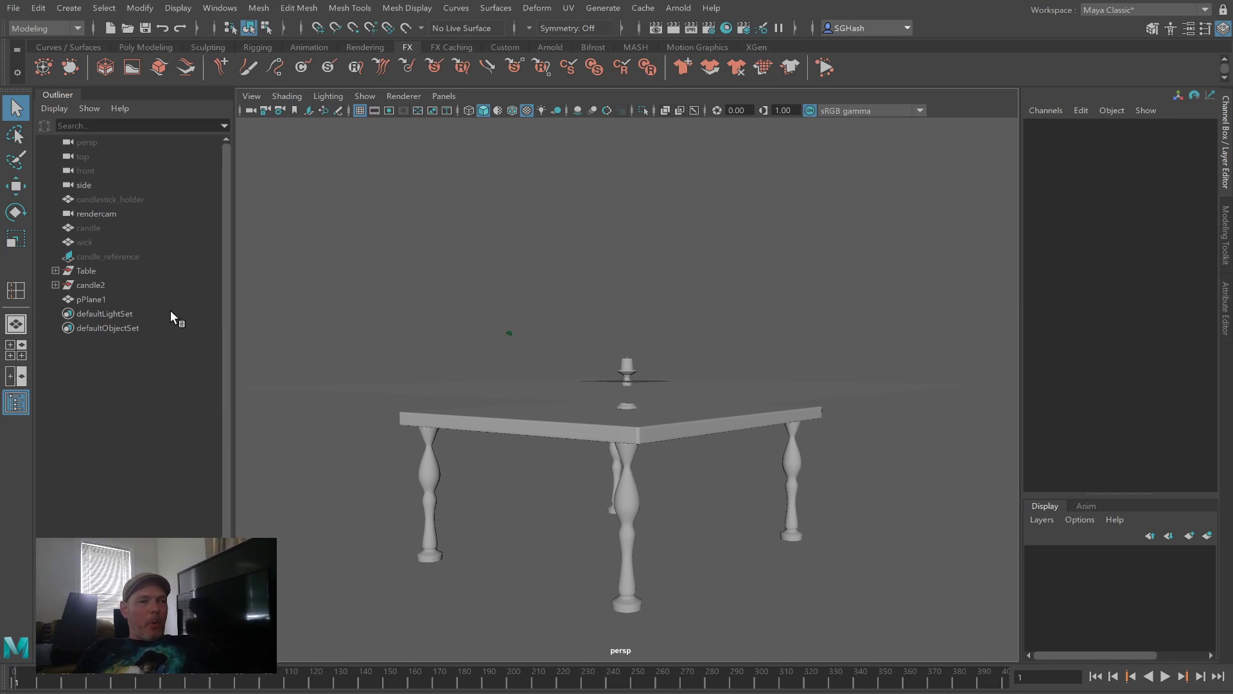
Step: Set the plane's width and height subdivisions to 35 each
left_click(509, 385)
mouse_move(530, 388)
left_mouse_down("alt")
mouse_move(551, 399)
mouse_move(535, 396)
left_mouse_up("alt")
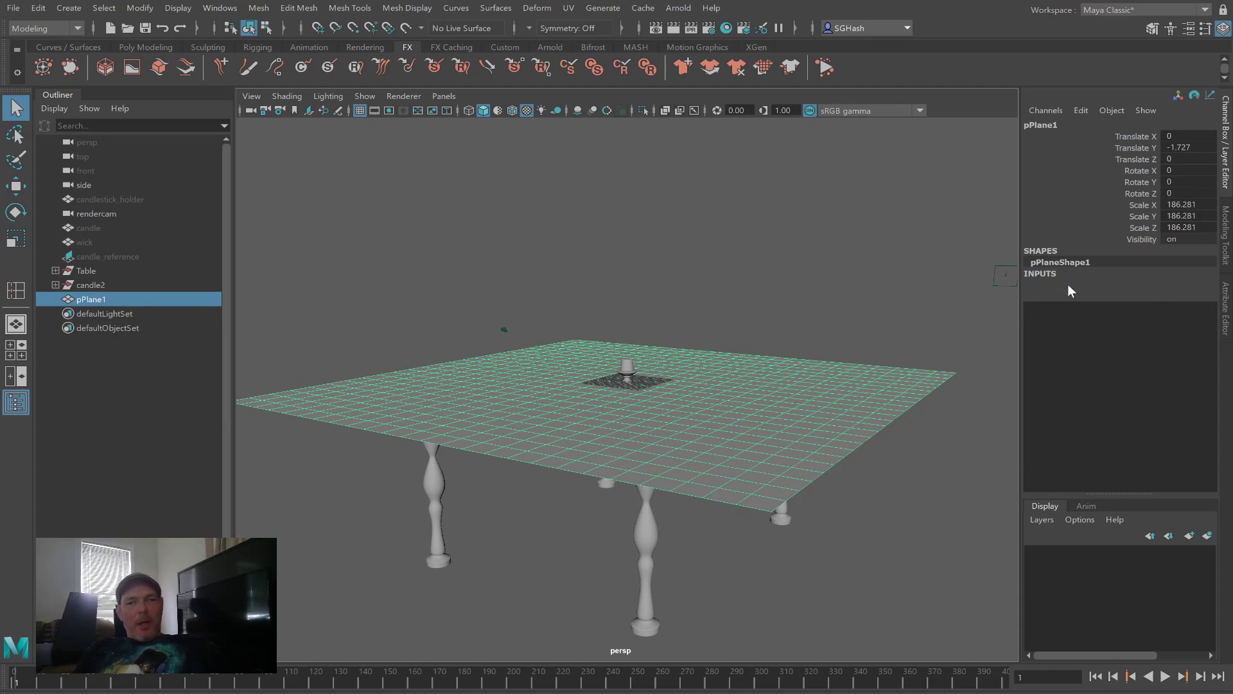
left_click(1060, 286)
left_click_drag(1185, 320, 1182, 332)
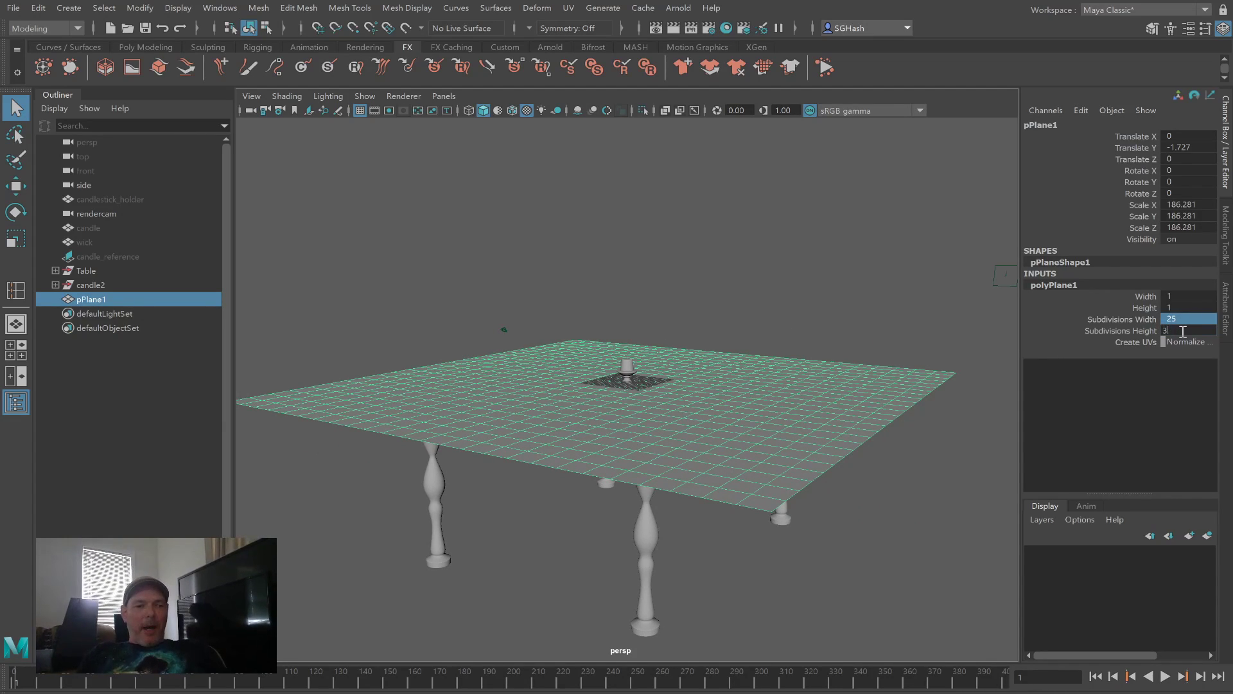
type("35")
key("Return")
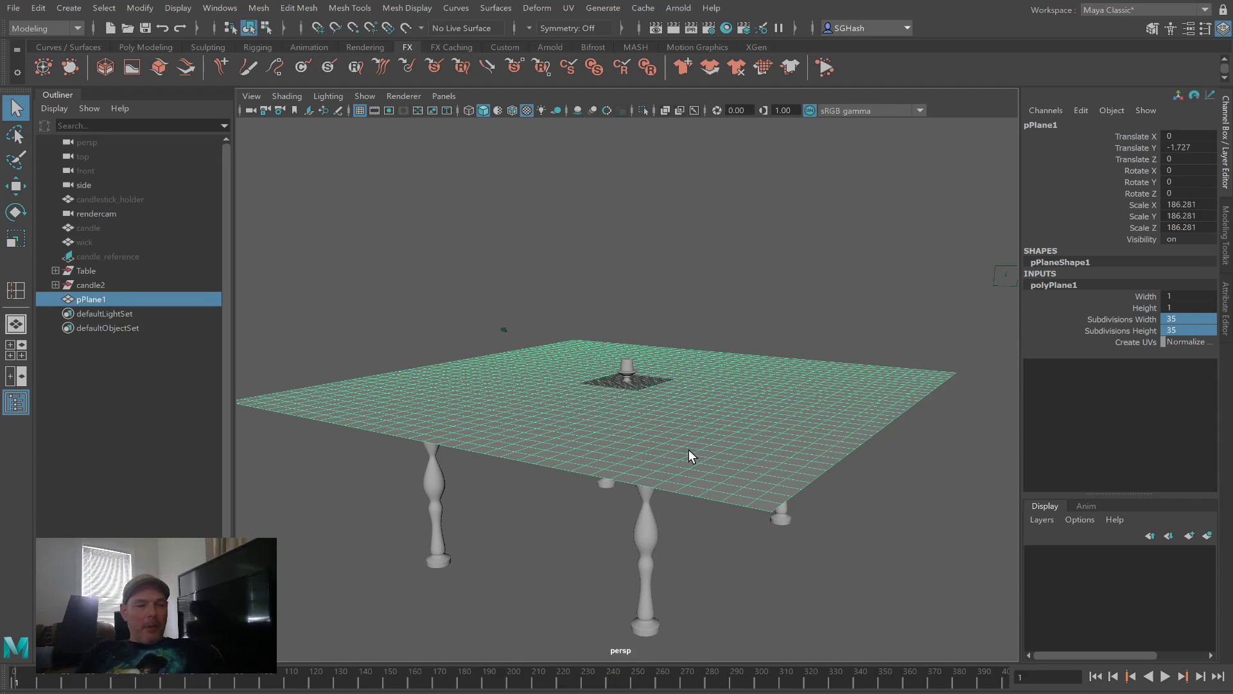
Step: Smooth the table top mesh with one division to give it a denser surface
left_click_drag(744, 461, 764, 457, "alt")
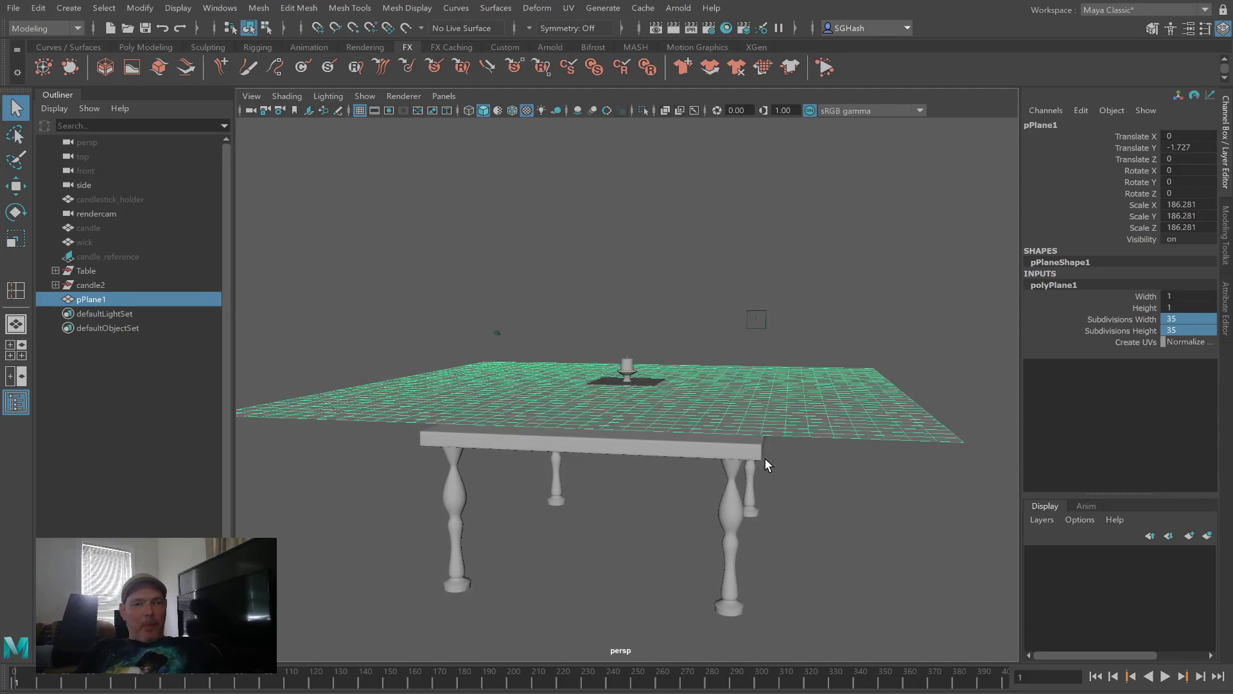
left_click(692, 446)
left_click_drag(686, 460, 685, 460, "alt")
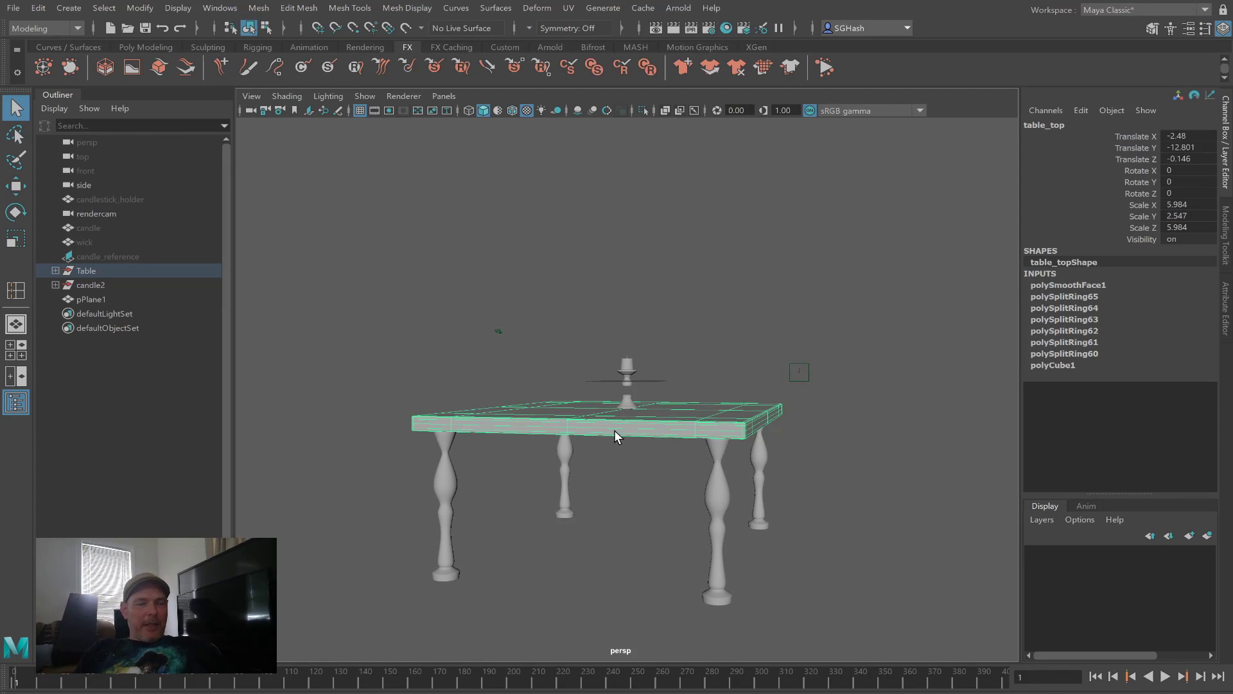
left_click(148, 49)
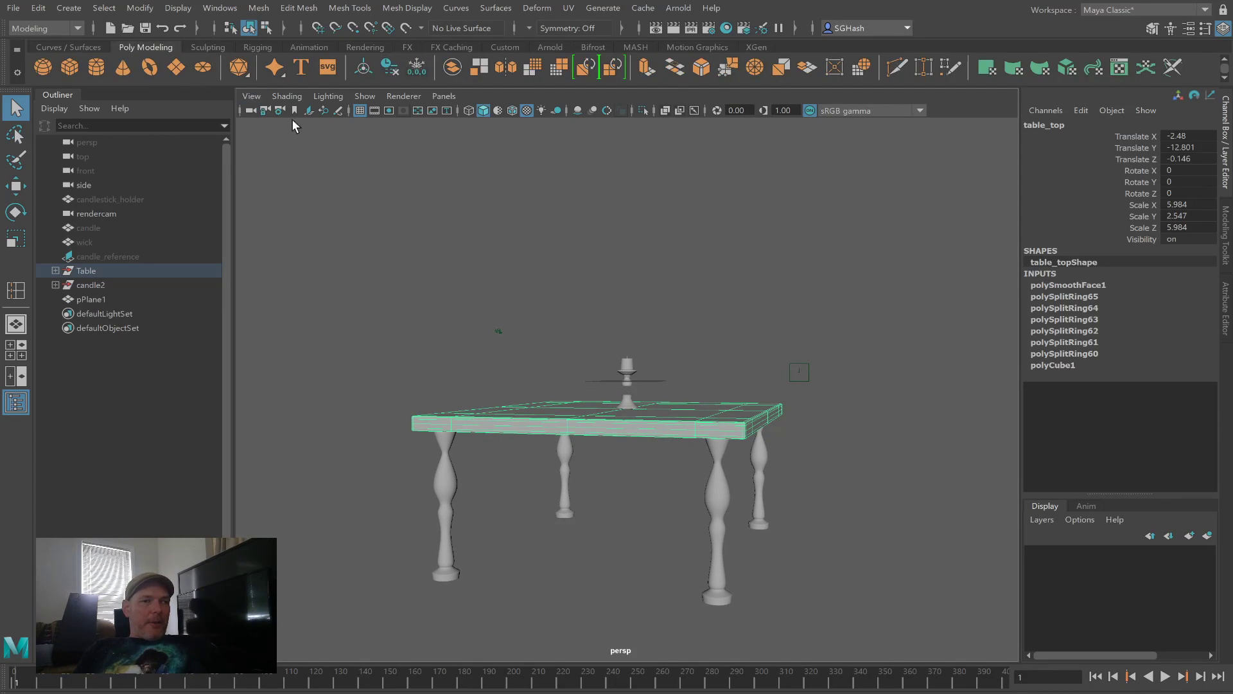
left_click(532, 68)
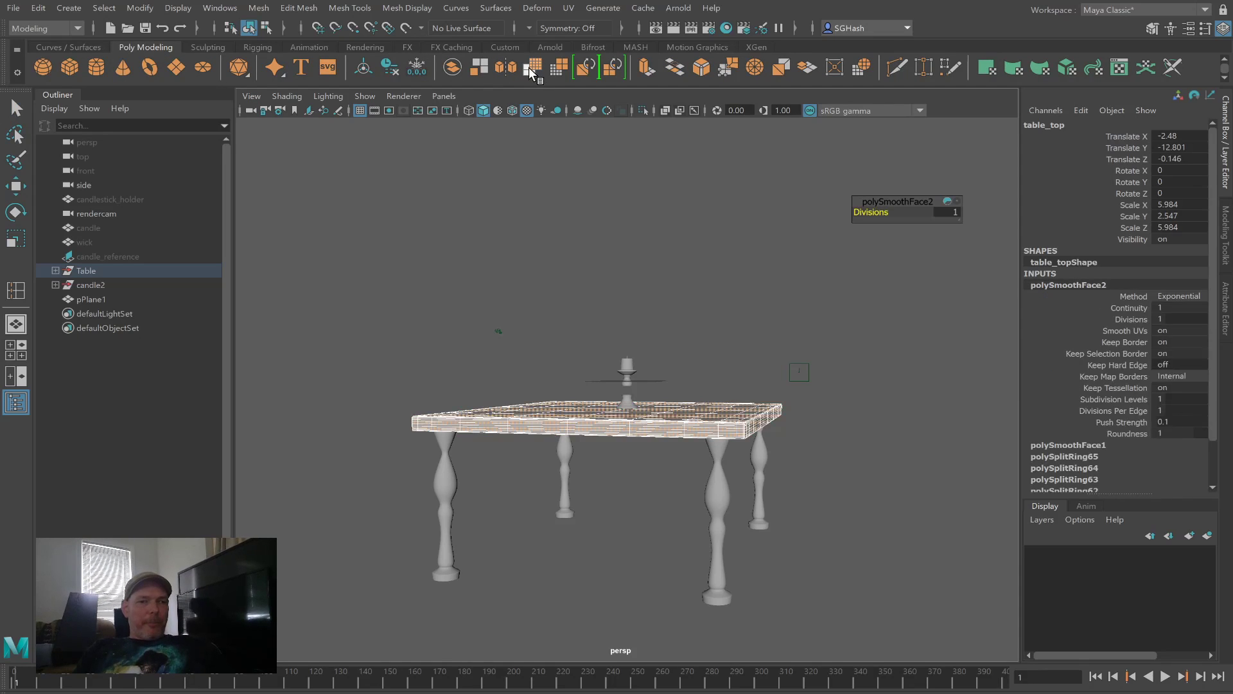
left_click(354, 414)
left_click(540, 430)
left_click_drag(539, 431, 654, 373, "alt")
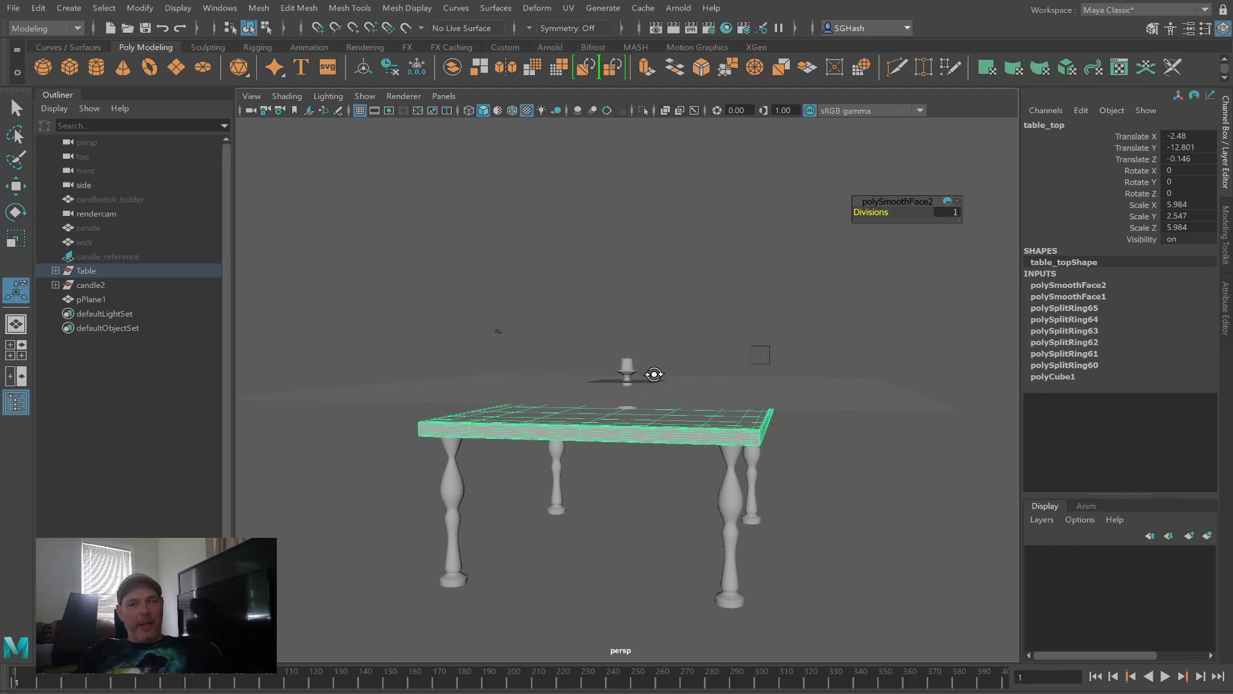
Step: Lower the plane closer to the table top, to a Translate Y of about -9.28
left_click(699, 402)
left_click_drag(705, 341, 679, 348, "alt")
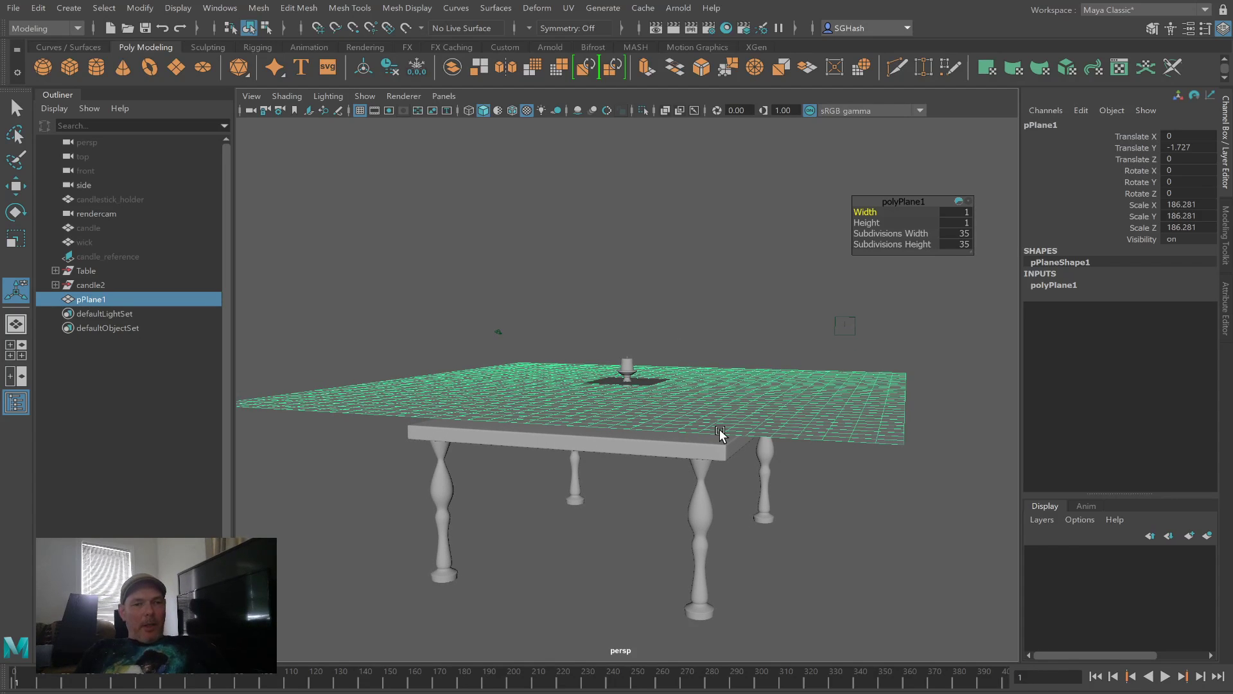
left_click_drag(716, 434, 650, 405, "alt")
key("w")
left_click_drag(623, 313, 629, 341)
left_click_drag(720, 421, 597, 418, "alt")
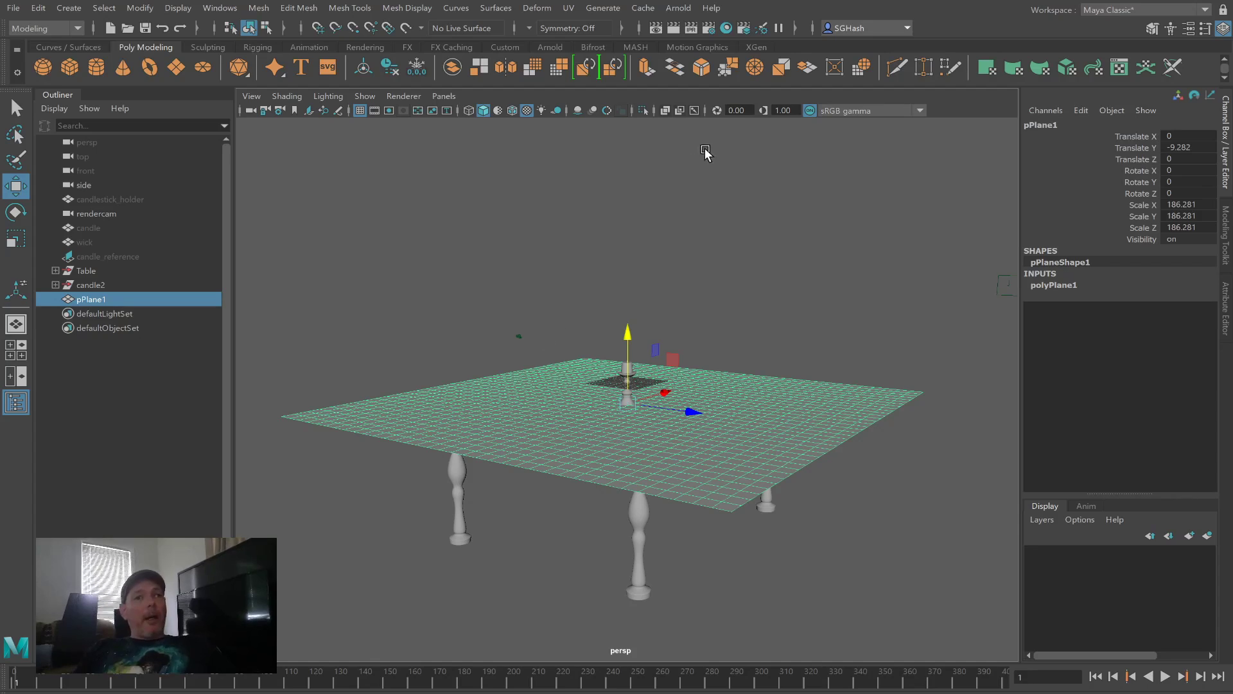
Step: Rename the plane as tablecloth and convert it to an nCloth object
left_click(408, 48)
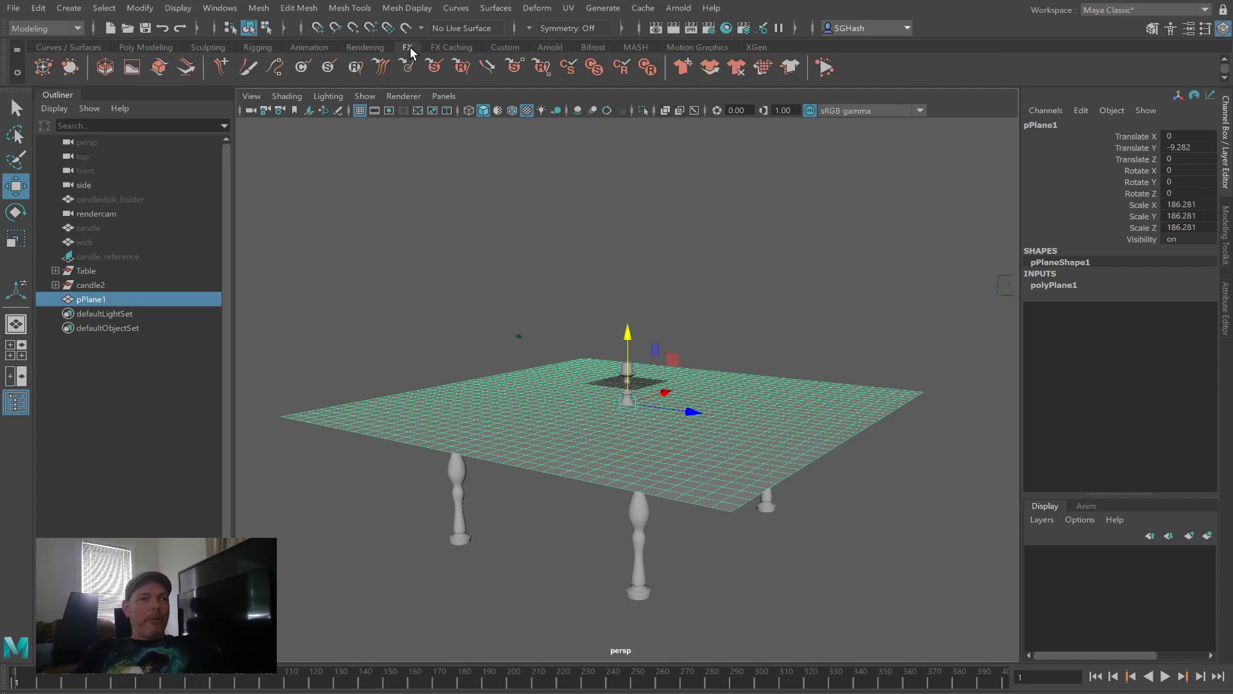
double_click(91, 300)
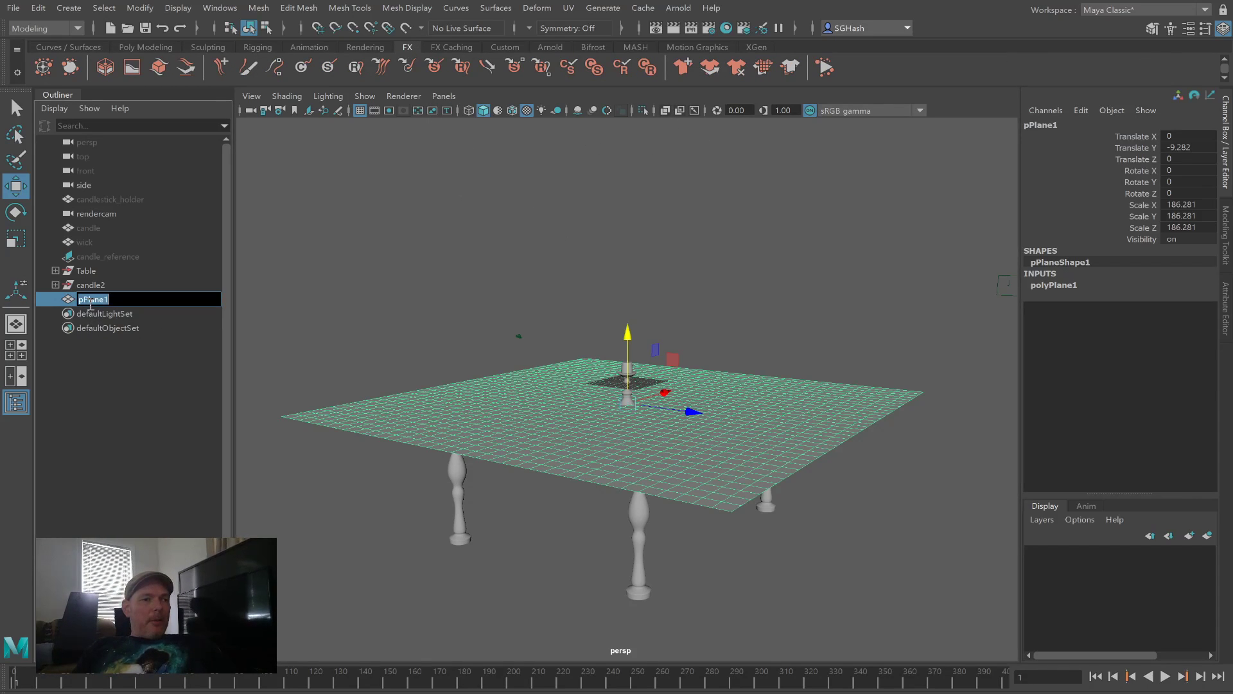
type("tablecloth")
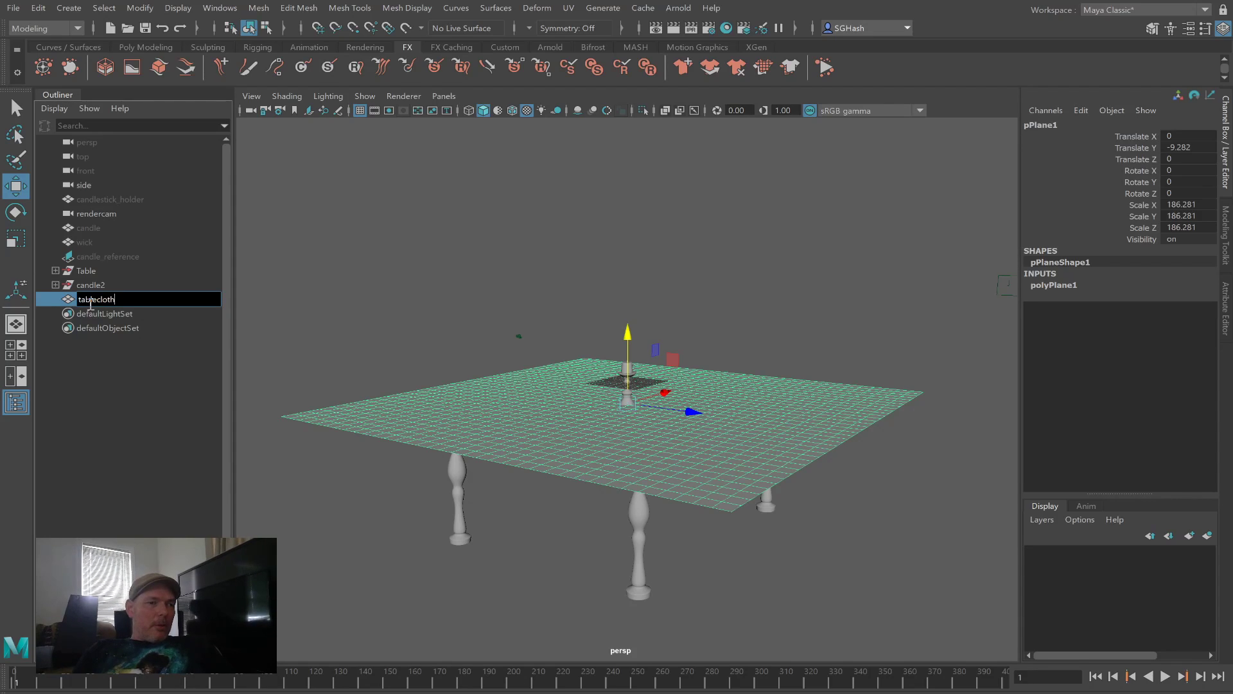
key("Return")
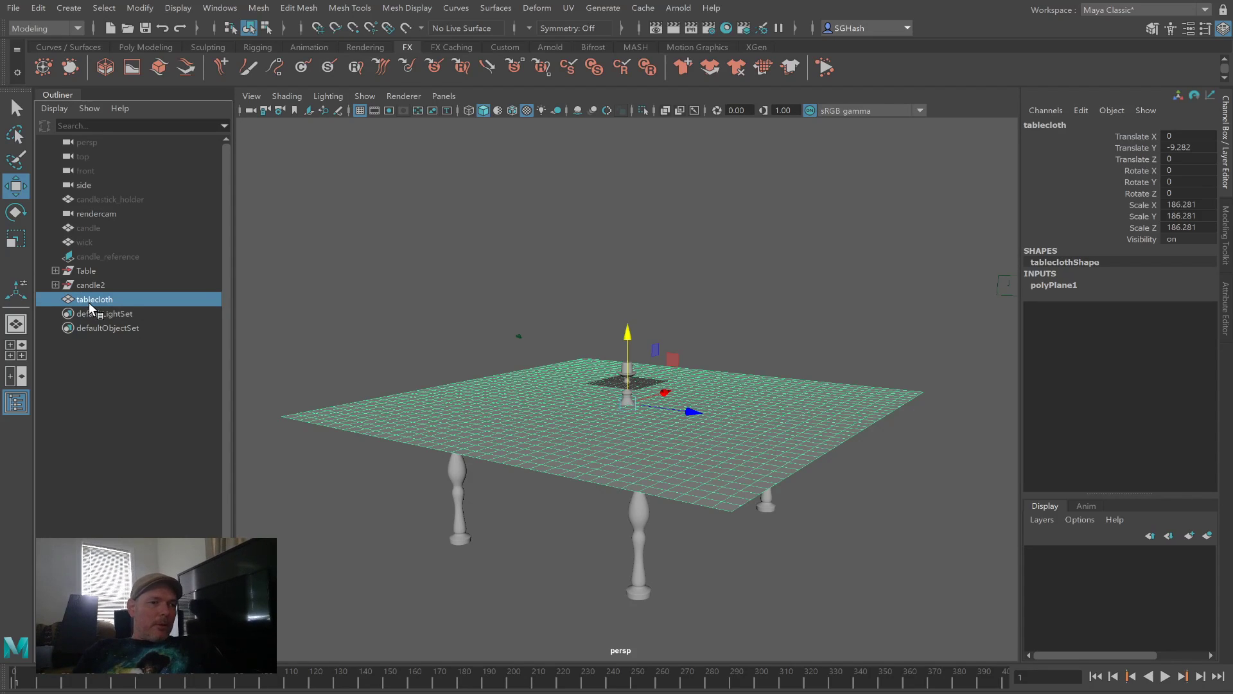
left_click(683, 67)
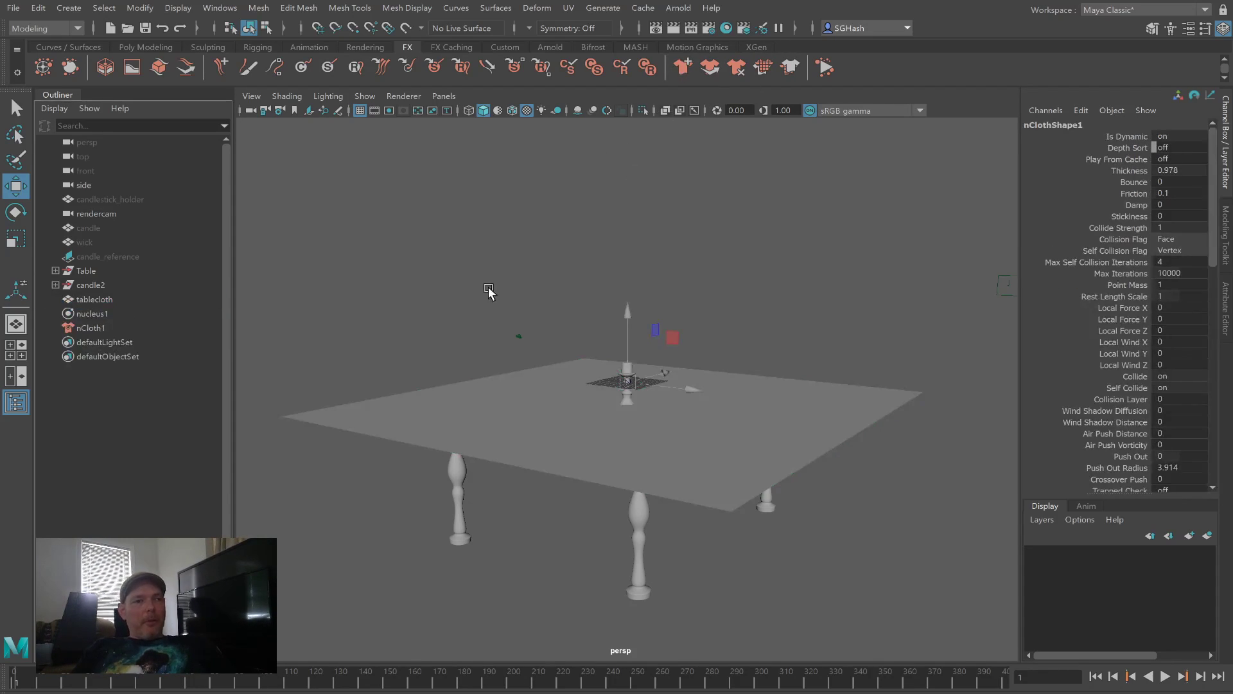
left_click(467, 426)
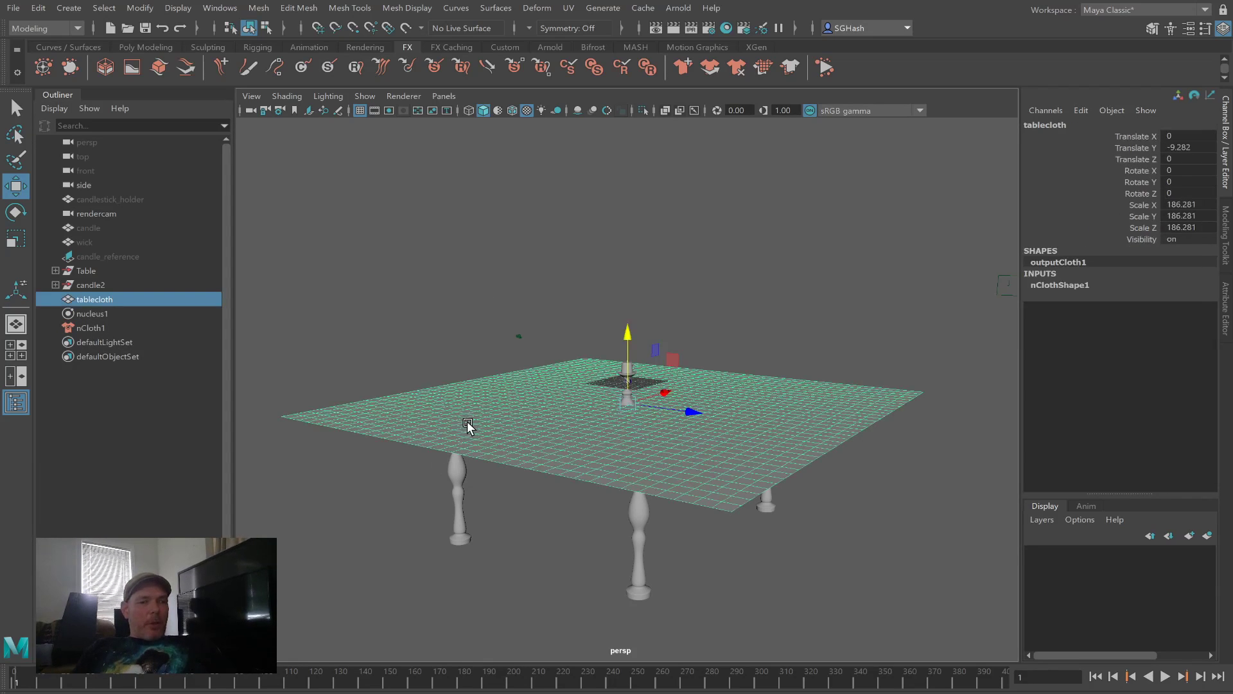
left_click(336, 394)
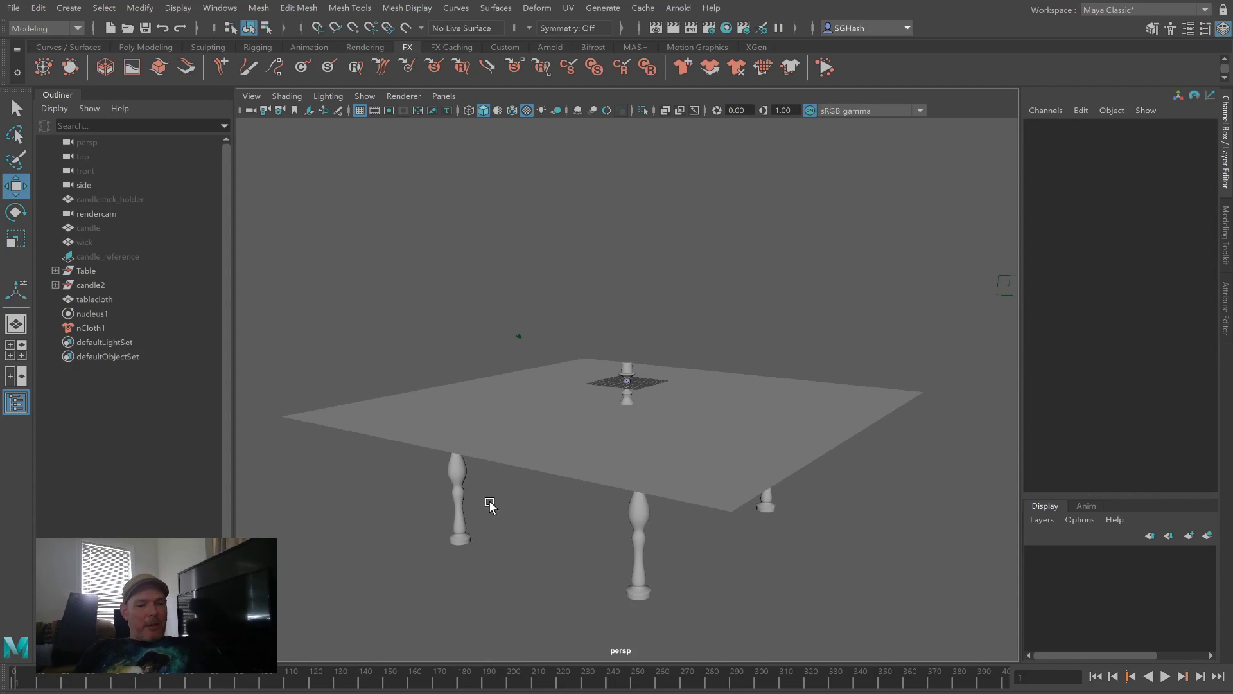
Step: Make the table top a passive collider for the nCloth1 cloth, selecting the cloth together with the table top
left_click_drag(519, 498, 551, 498, "alt")
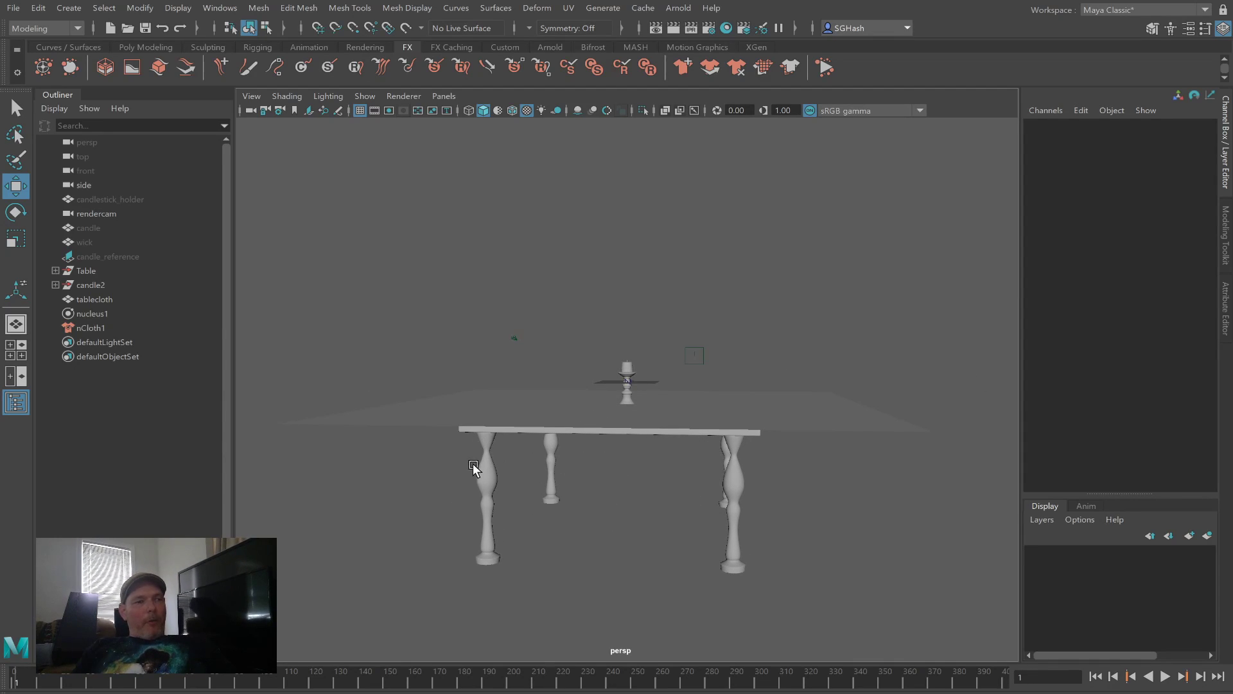
left_click(114, 326)
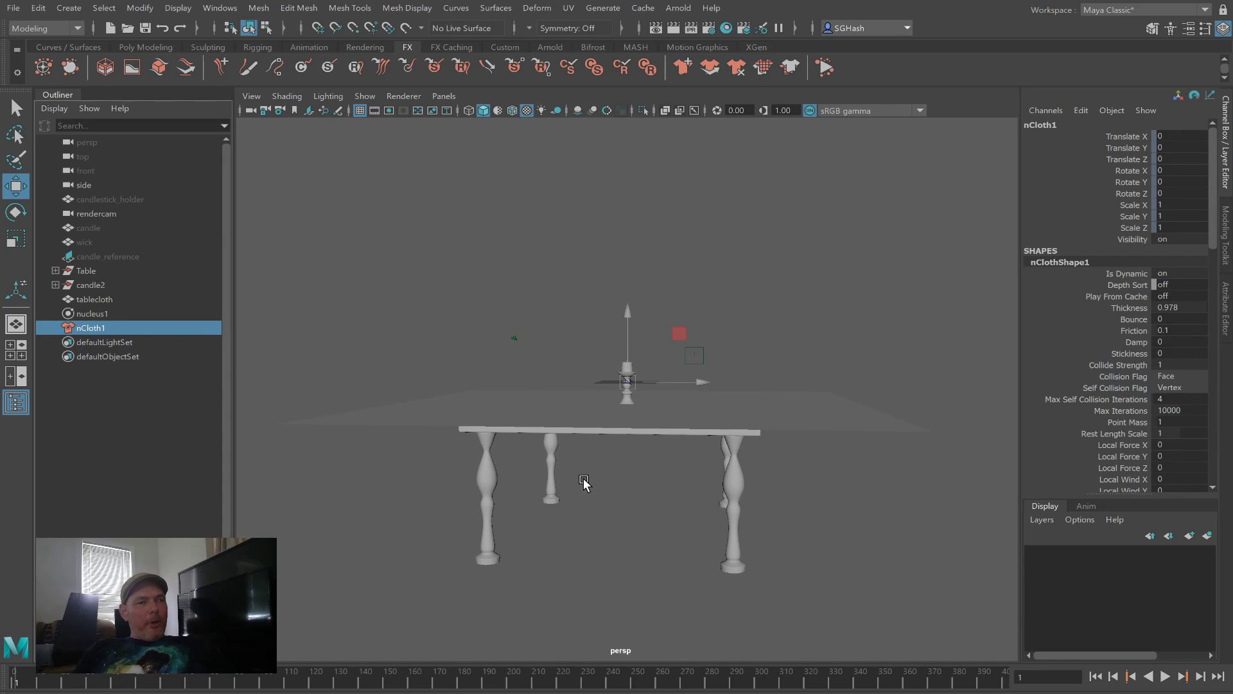
left_click_drag(584, 488, 586, 468, "alt")
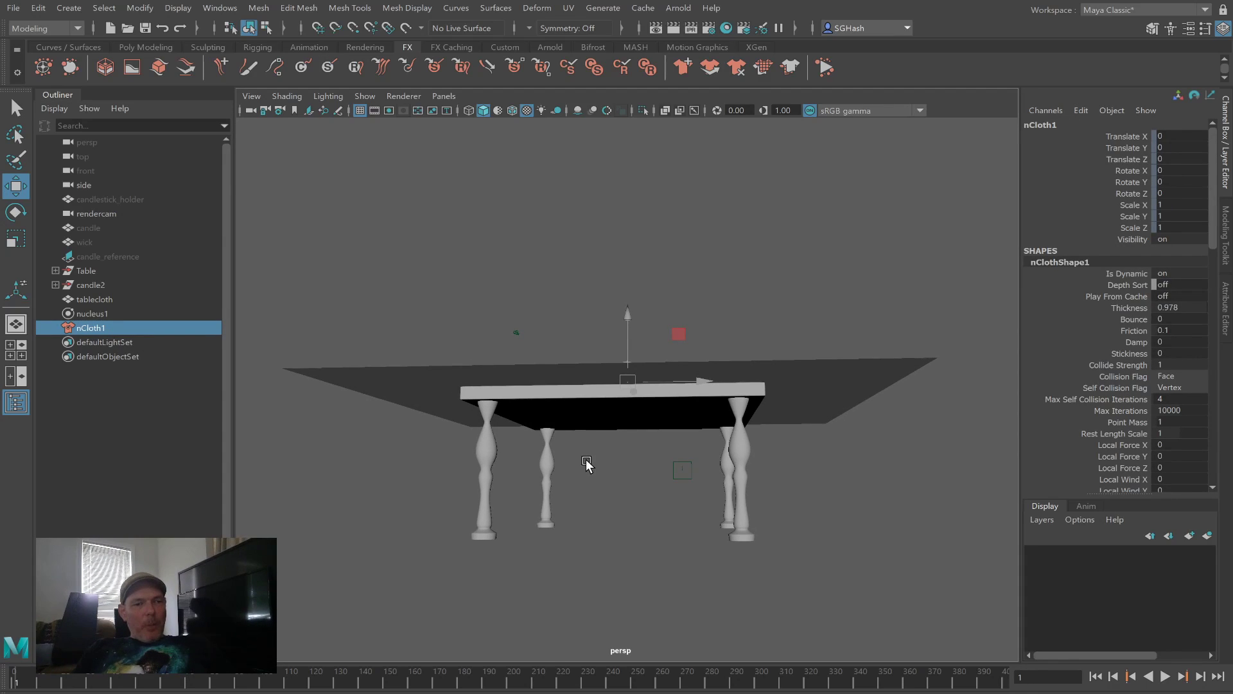
left_click(617, 400)
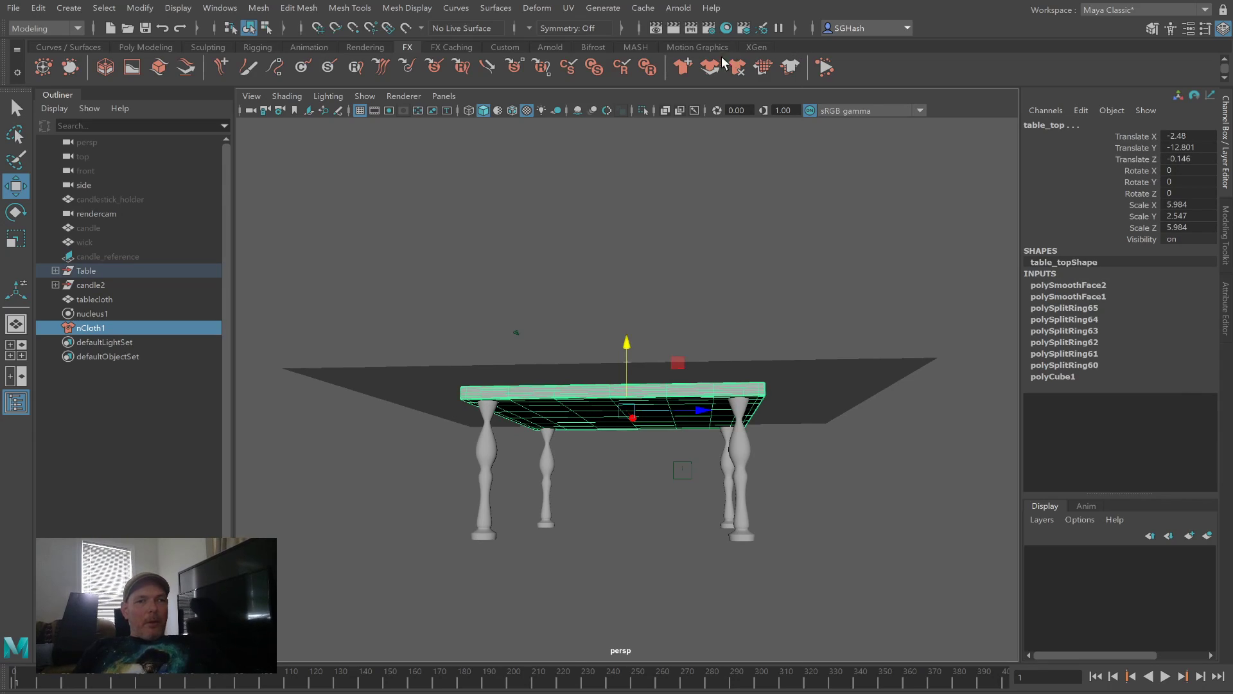
left_click(709, 67)
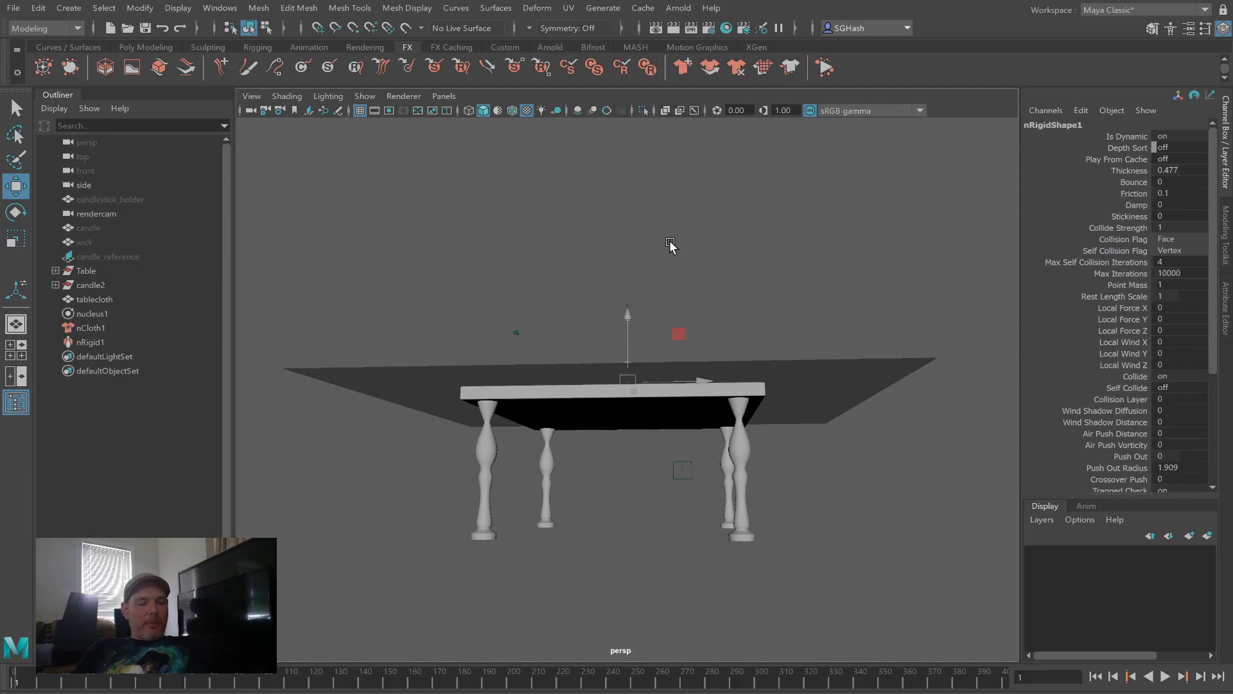
left_click_drag(721, 229, 735, 437, "alt")
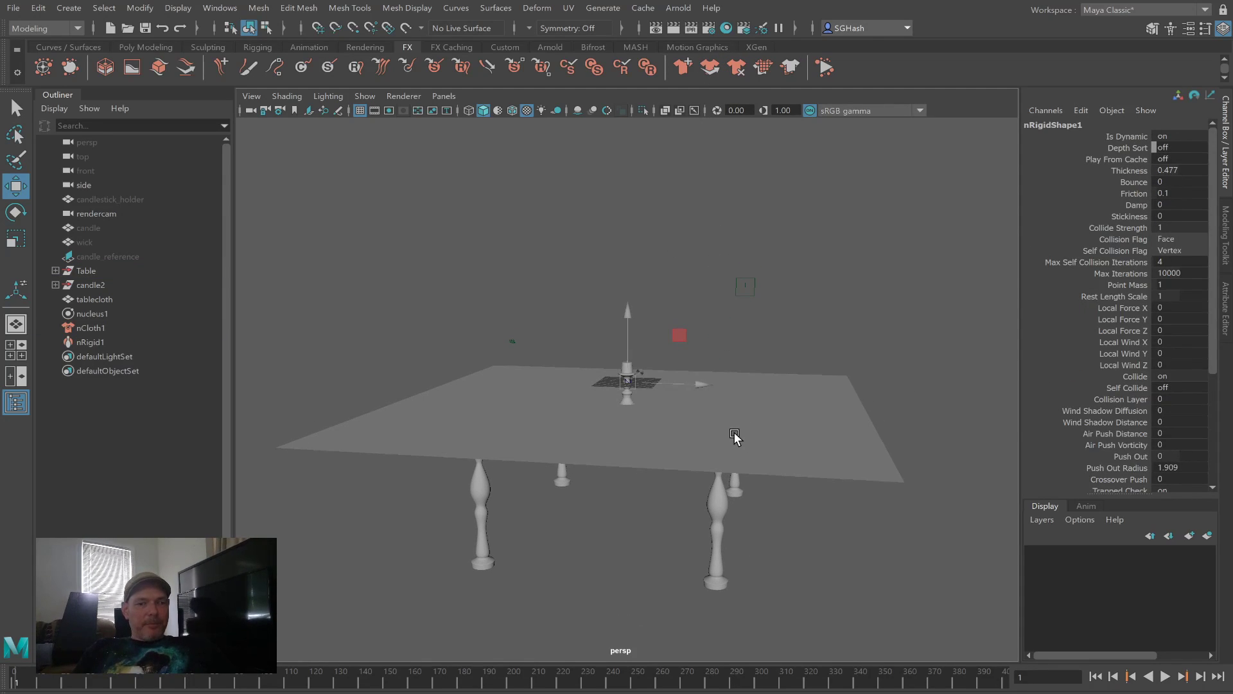
Step: Play the cloth simulation to about frame 224, stop it and return to frame 1
left_click(1164, 676)
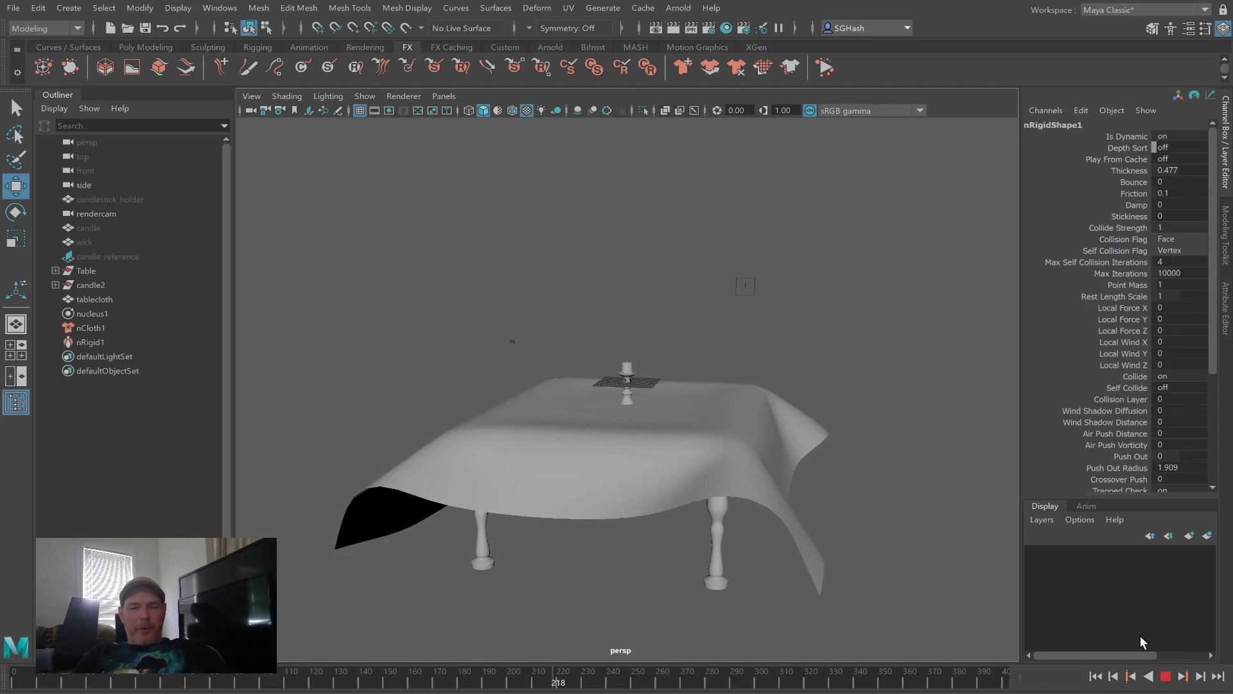
left_click(1166, 676)
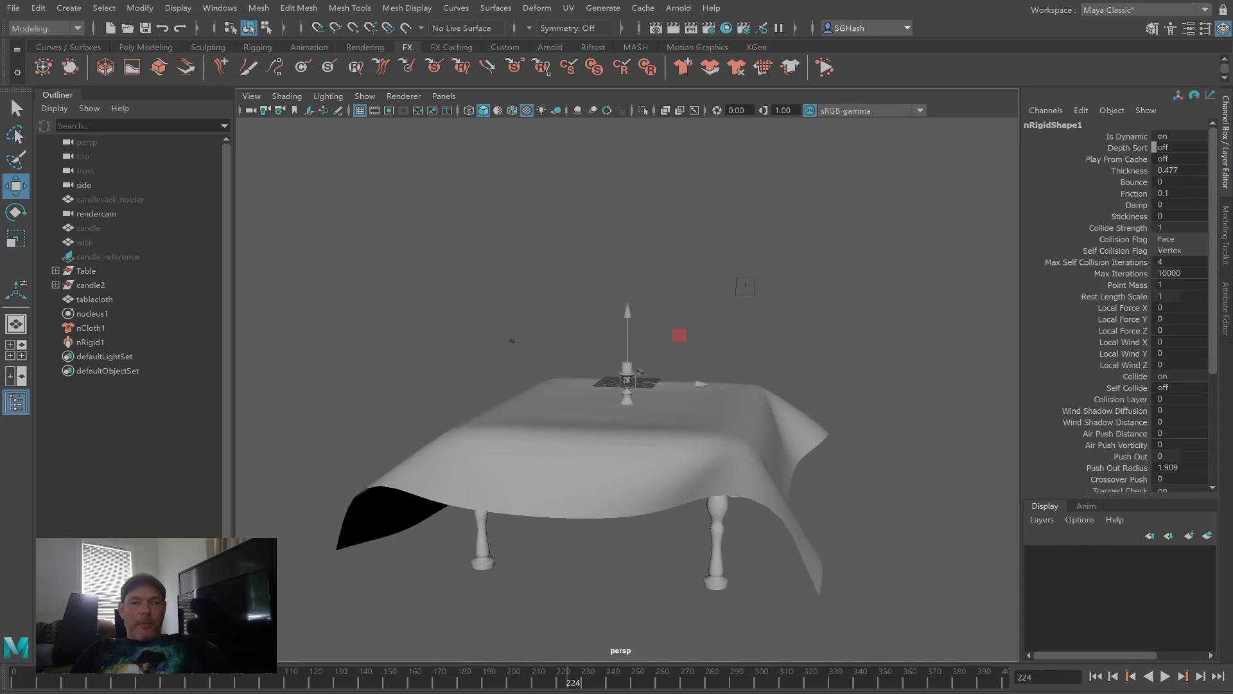
left_click(1096, 677)
left_click_drag(732, 539, 652, 508, "alt")
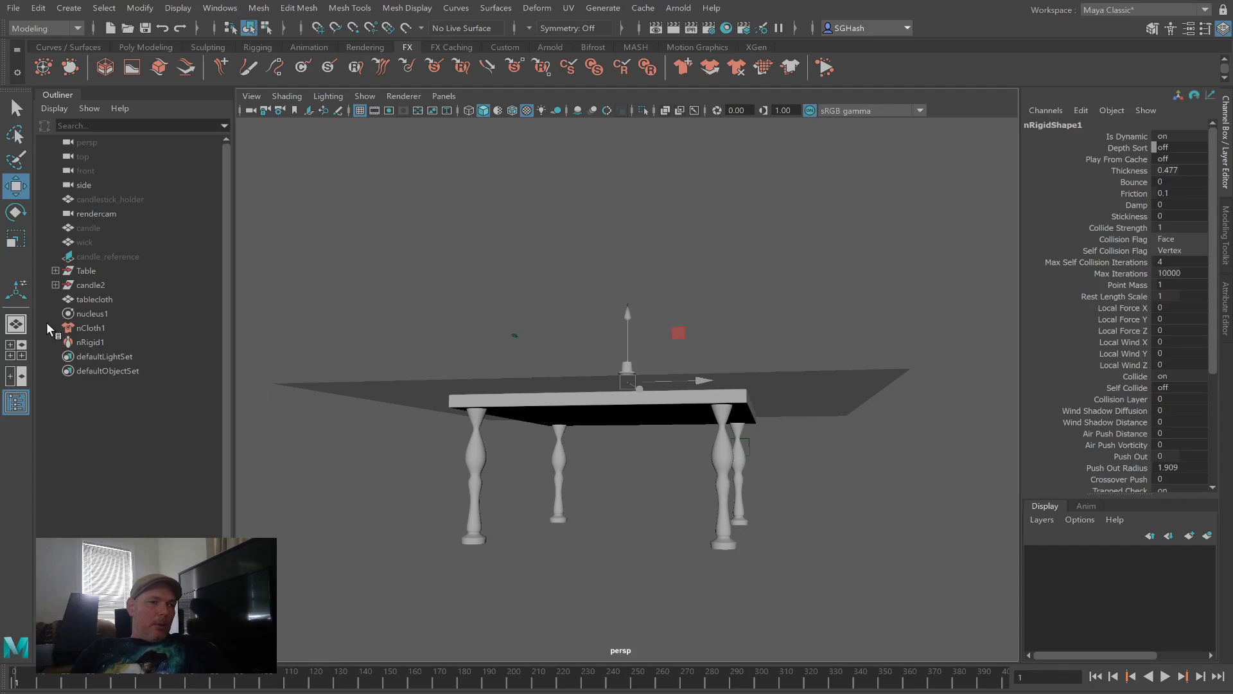
Step: Show the full attributes of the nucleus1 solver, including its gravity and wind settings
left_click(88, 329)
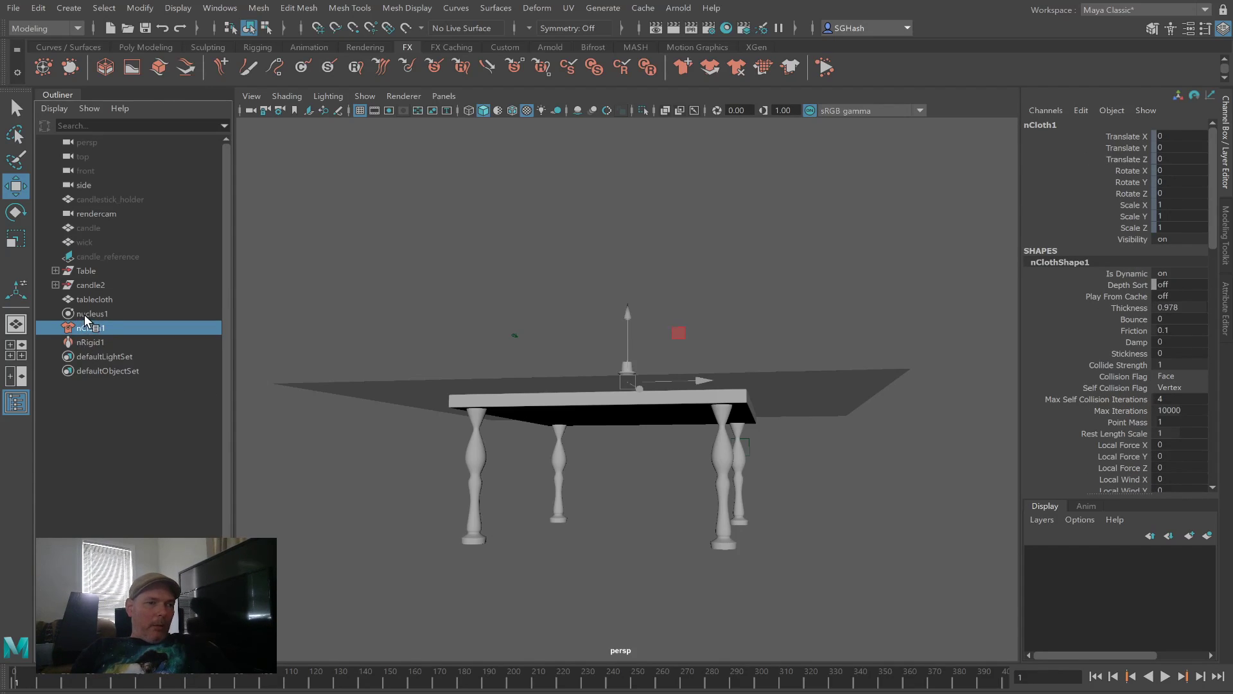
left_click(83, 314)
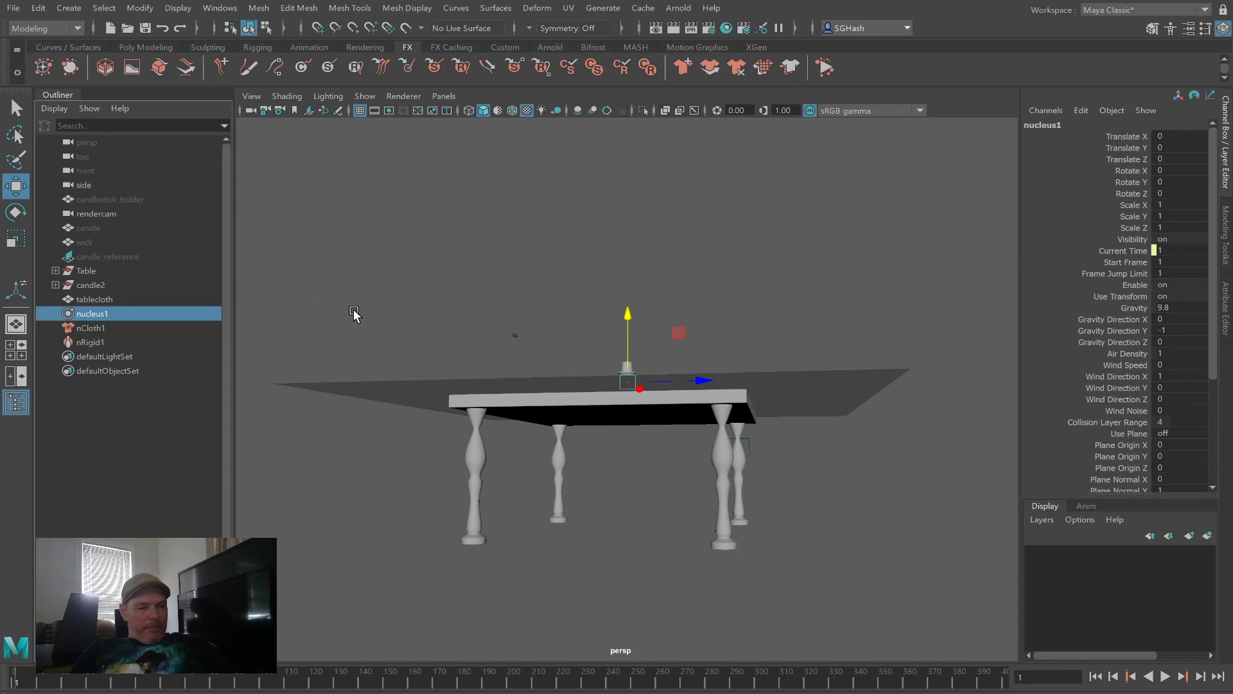
key("ctrl+a")
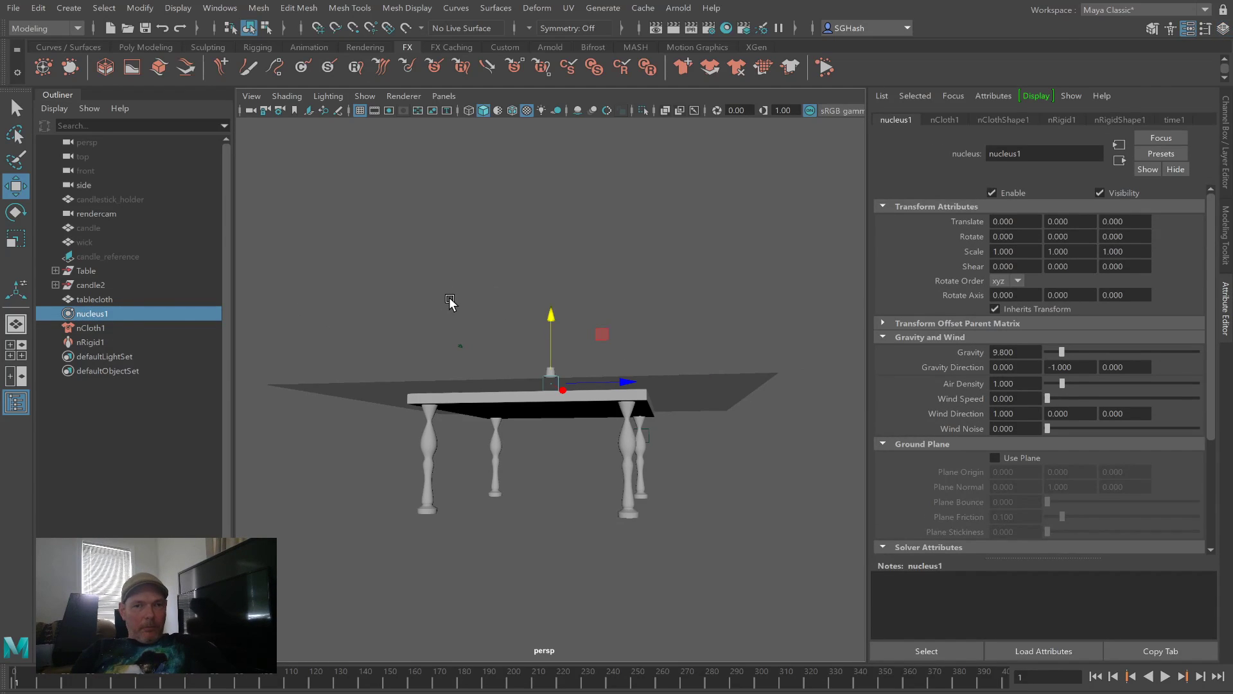
Step: Show the attributes of nCloth1 and apply the cotton t-shirt preset to nClothShape1
left_click(88, 329)
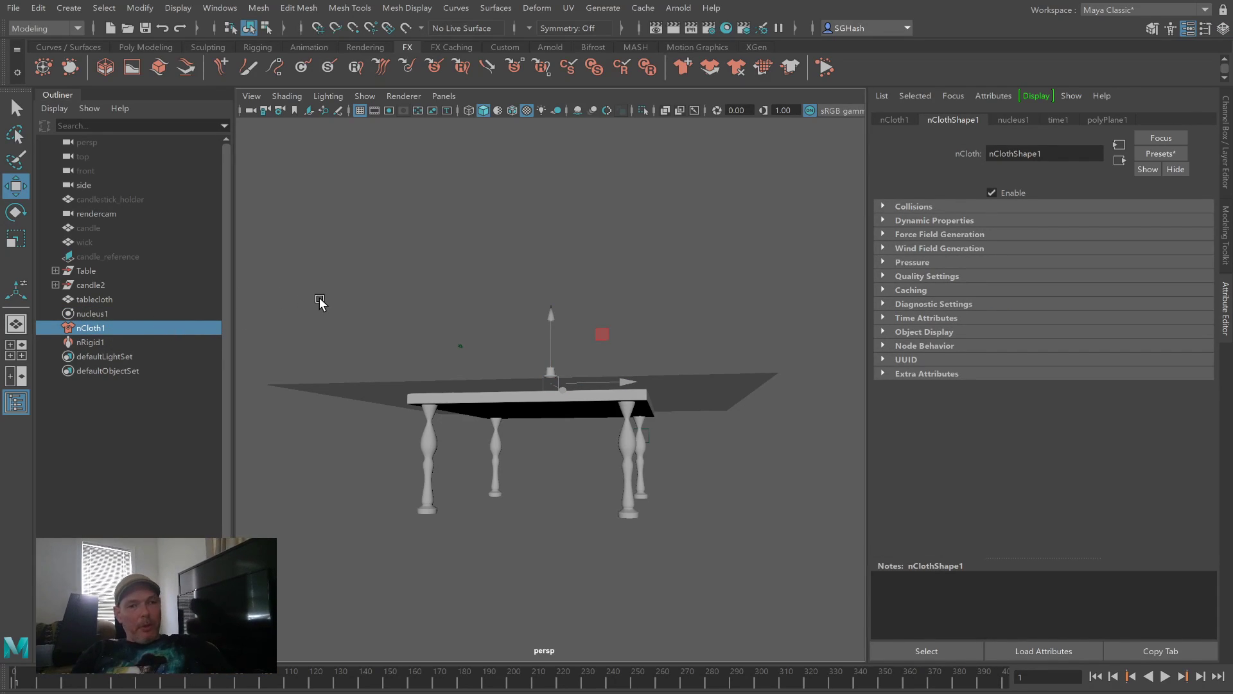
key("ctrl+a")
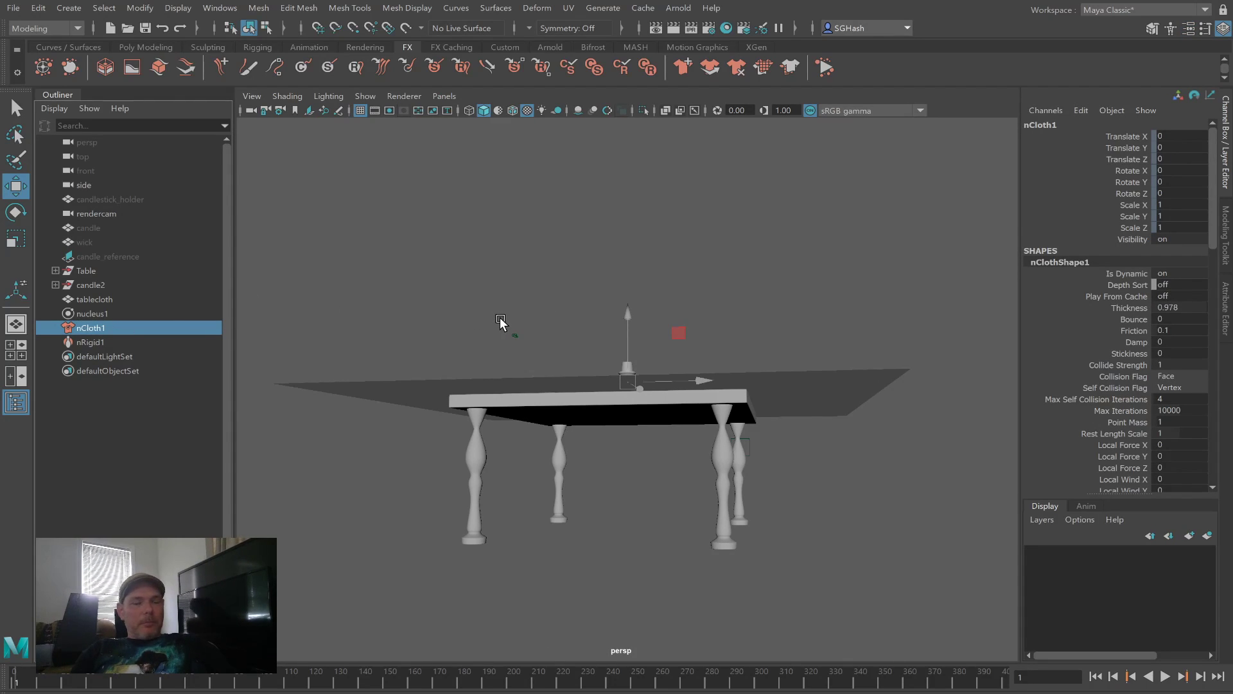
key("ctrl+a")
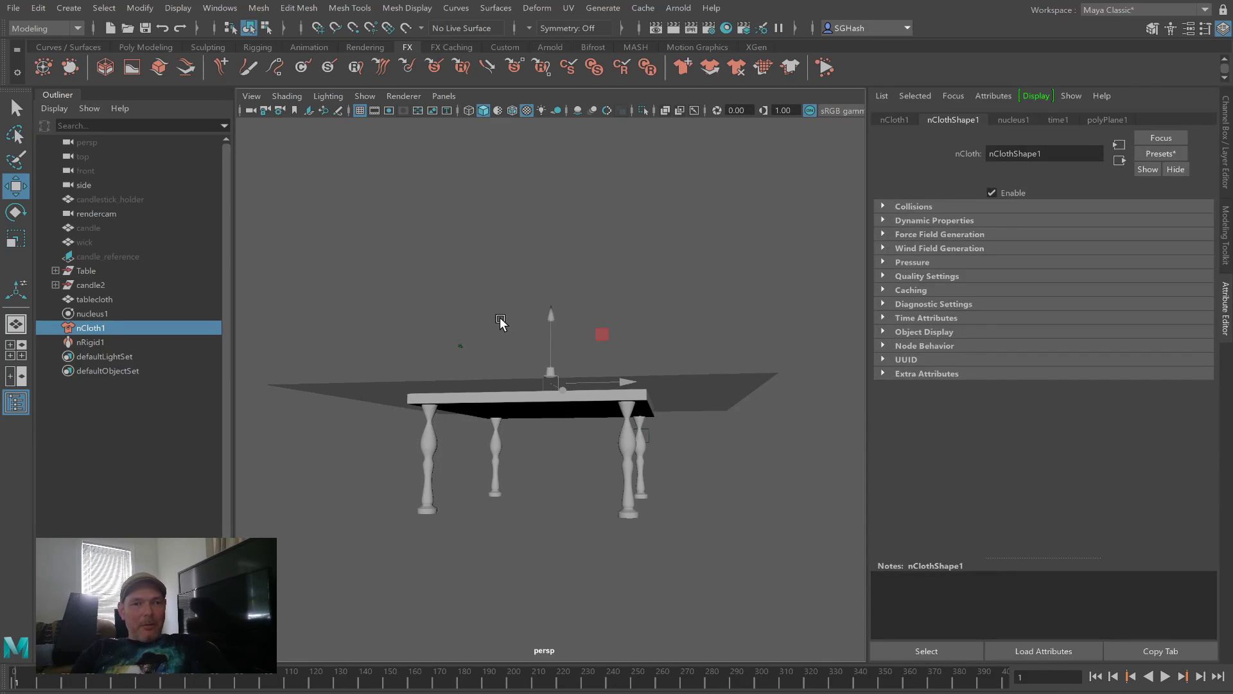
key("ctrl+a")
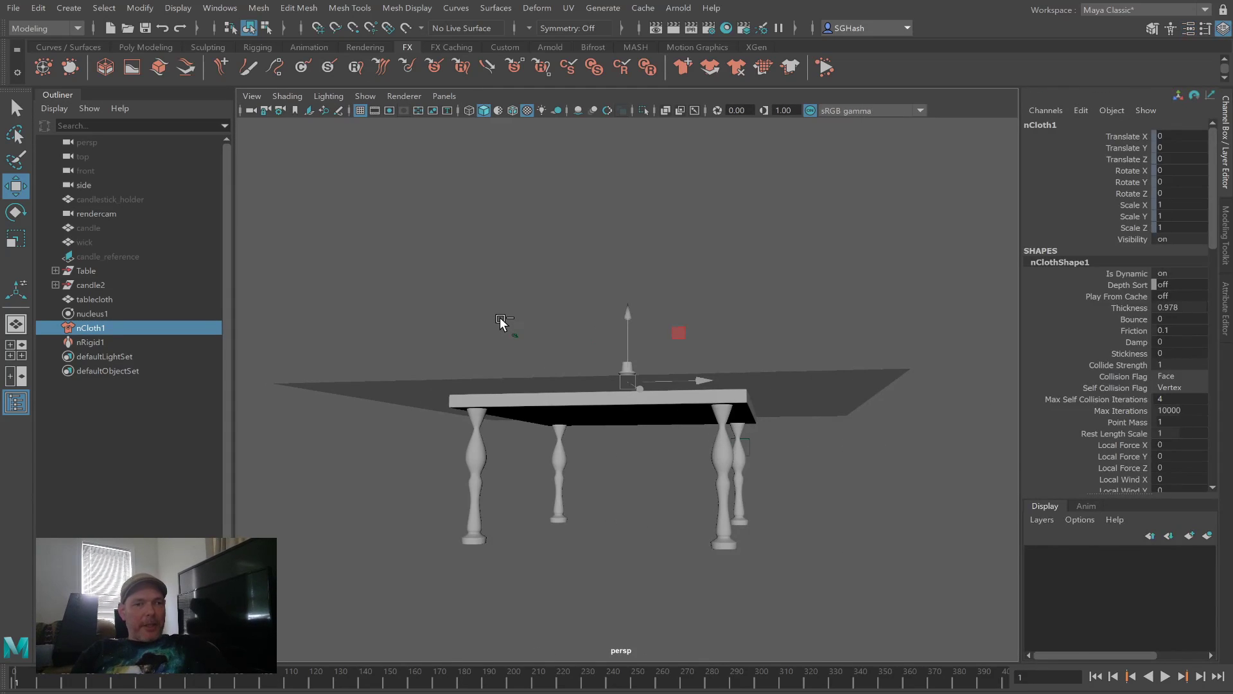
key("ctrl+a")
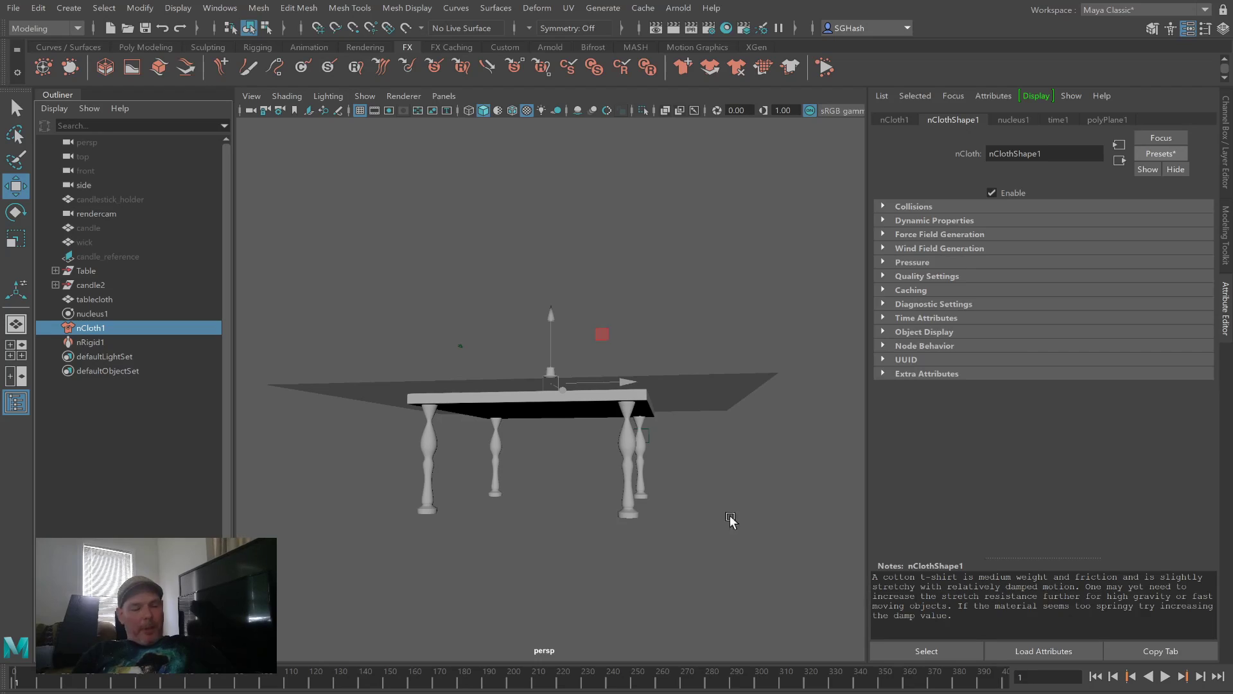
left_click_drag(683, 468, 687, 504, "alt")
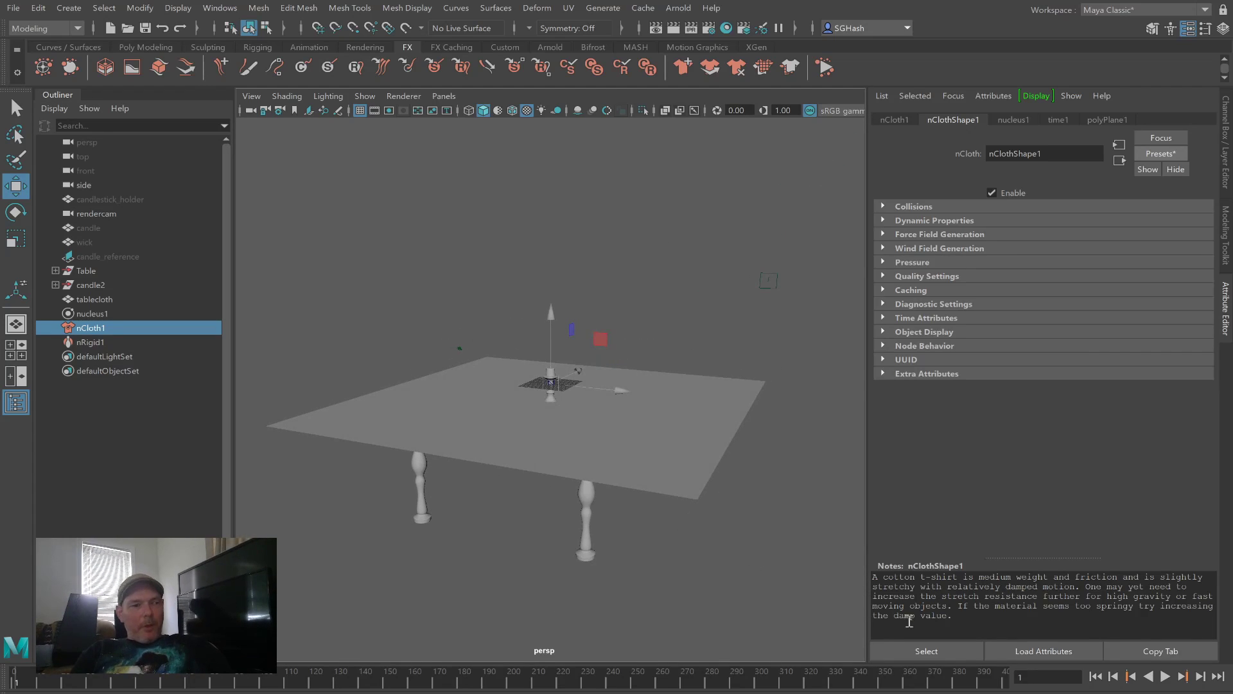
Step: Play the t-shirt cloth simulation to about frame 373, inspect the drape from below and the front, and return to frame 1
left_click(1165, 676)
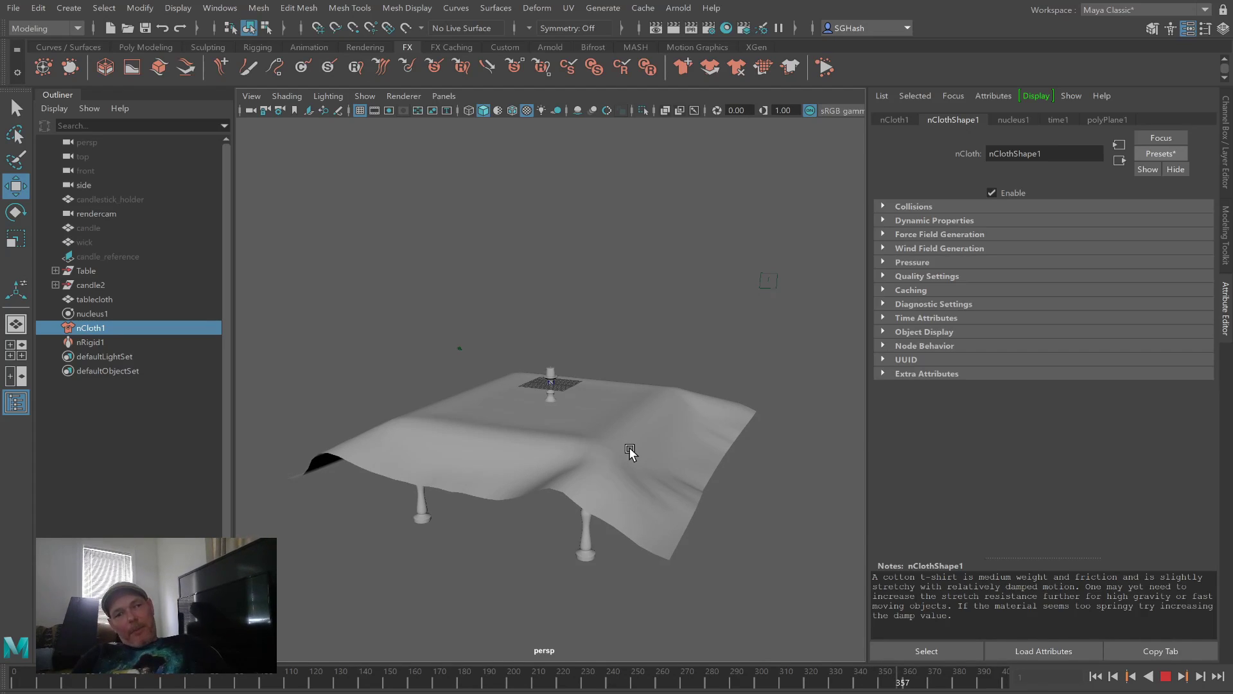
left_click(1165, 677)
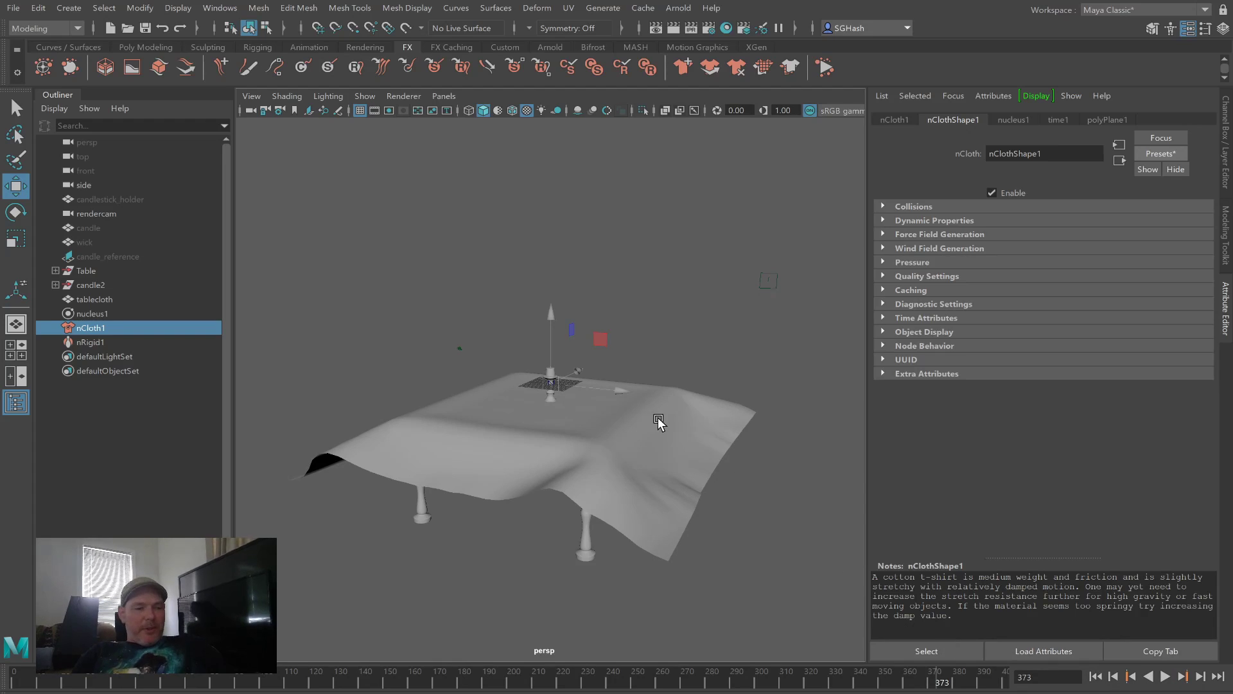
left_click_drag(665, 429, 523, 401, "alt")
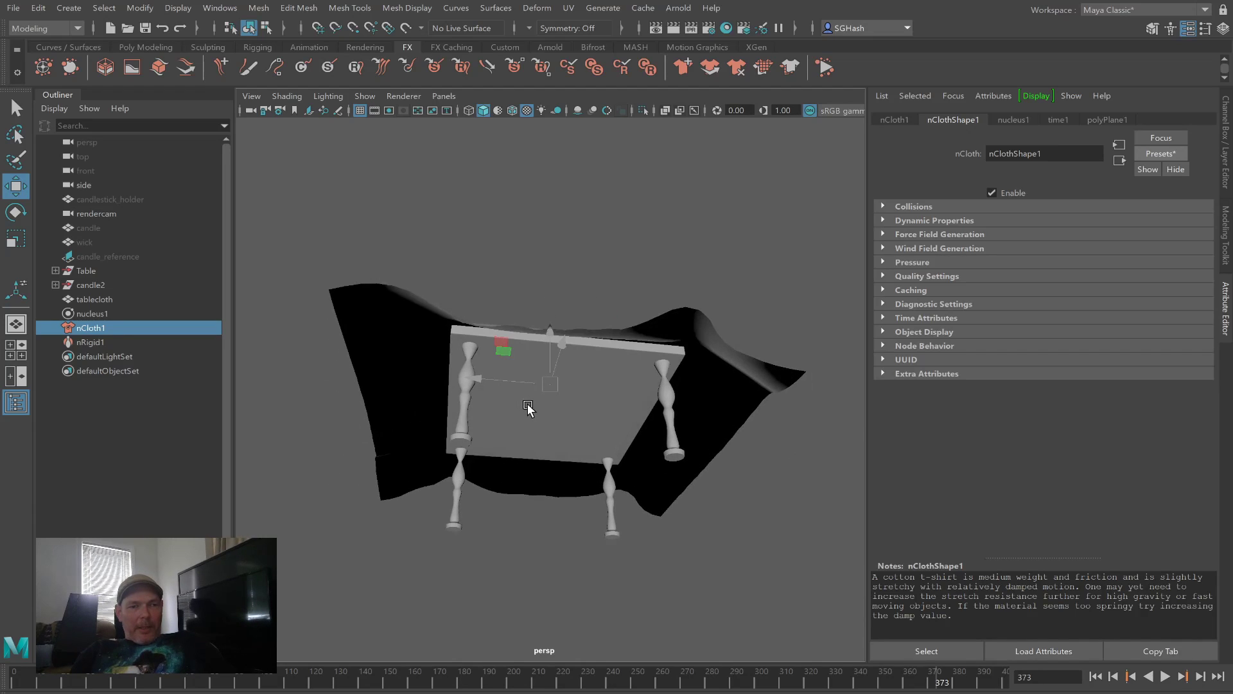
left_click(732, 358)
left_click_drag(732, 359, 702, 457, "alt")
left_click(591, 371)
left_click(651, 473)
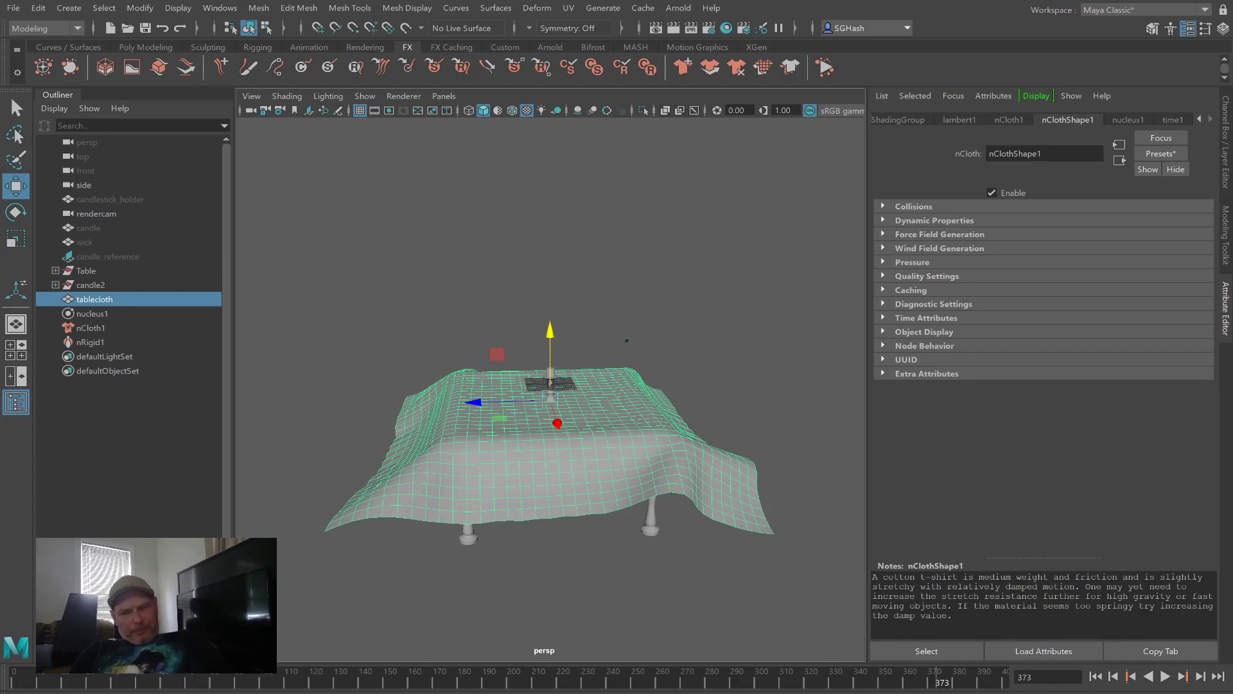
left_click(1096, 677)
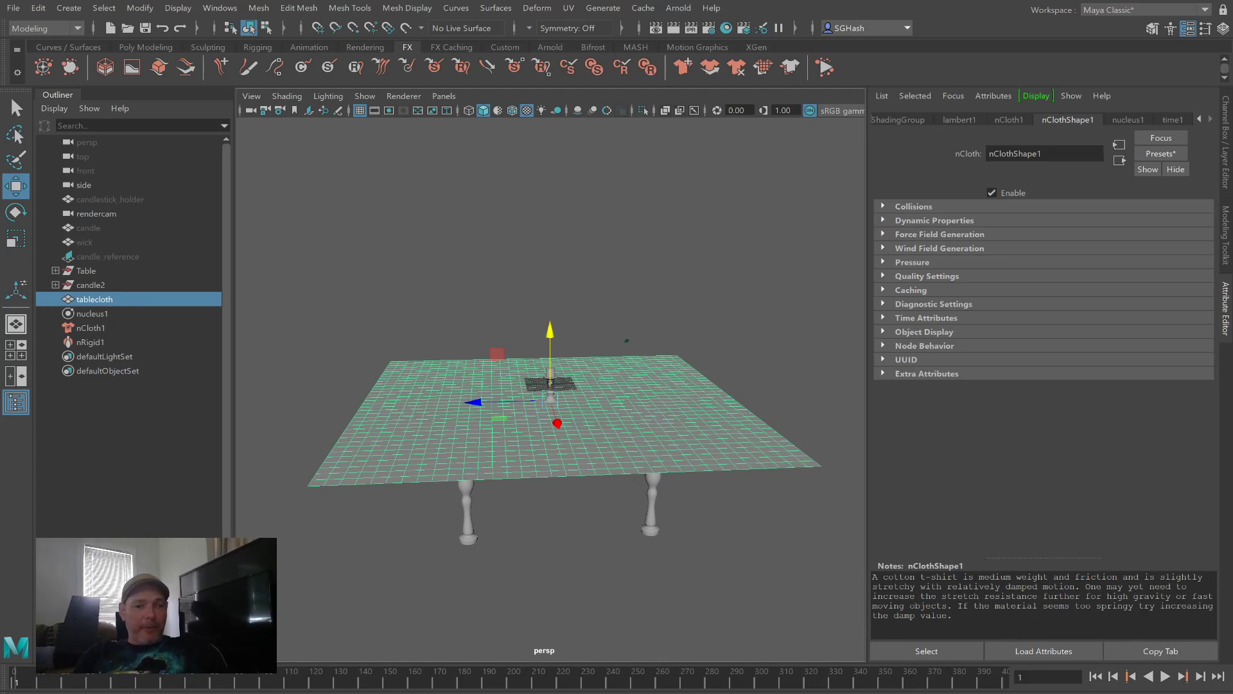
Step: Extend the playback range beyond 780 frames and run the cloth simulation to frame 115 before rewinding to frame 1
key("Return")
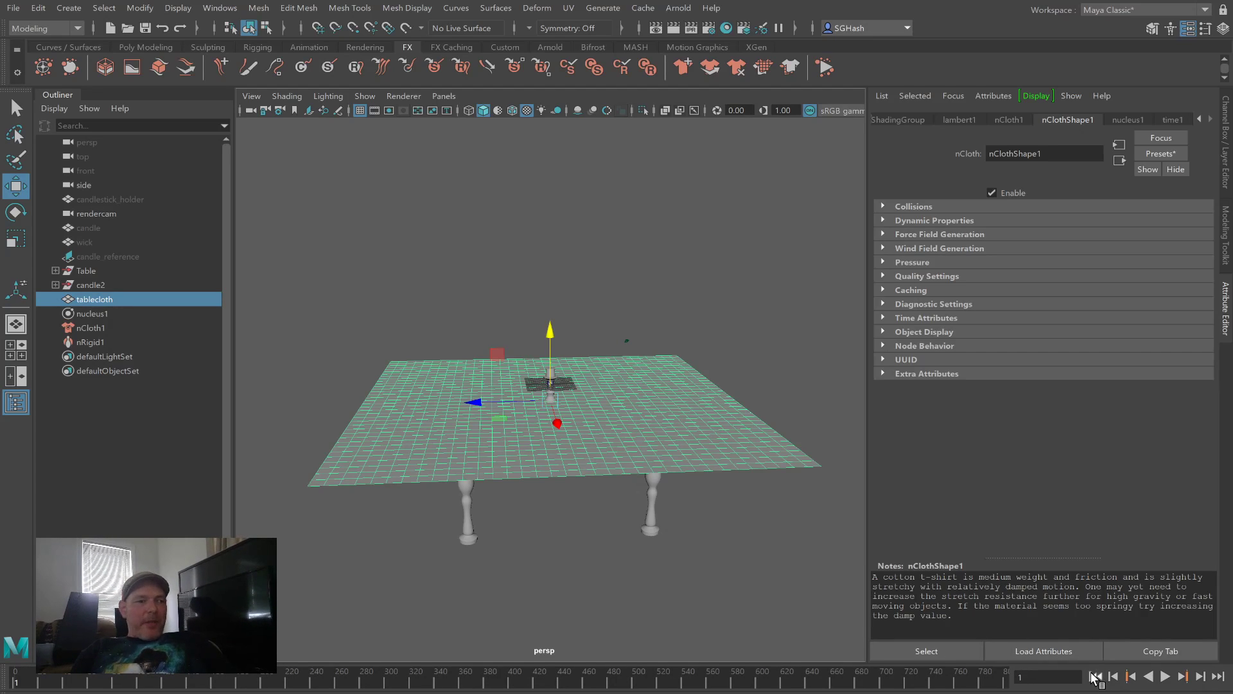
left_click(1165, 676)
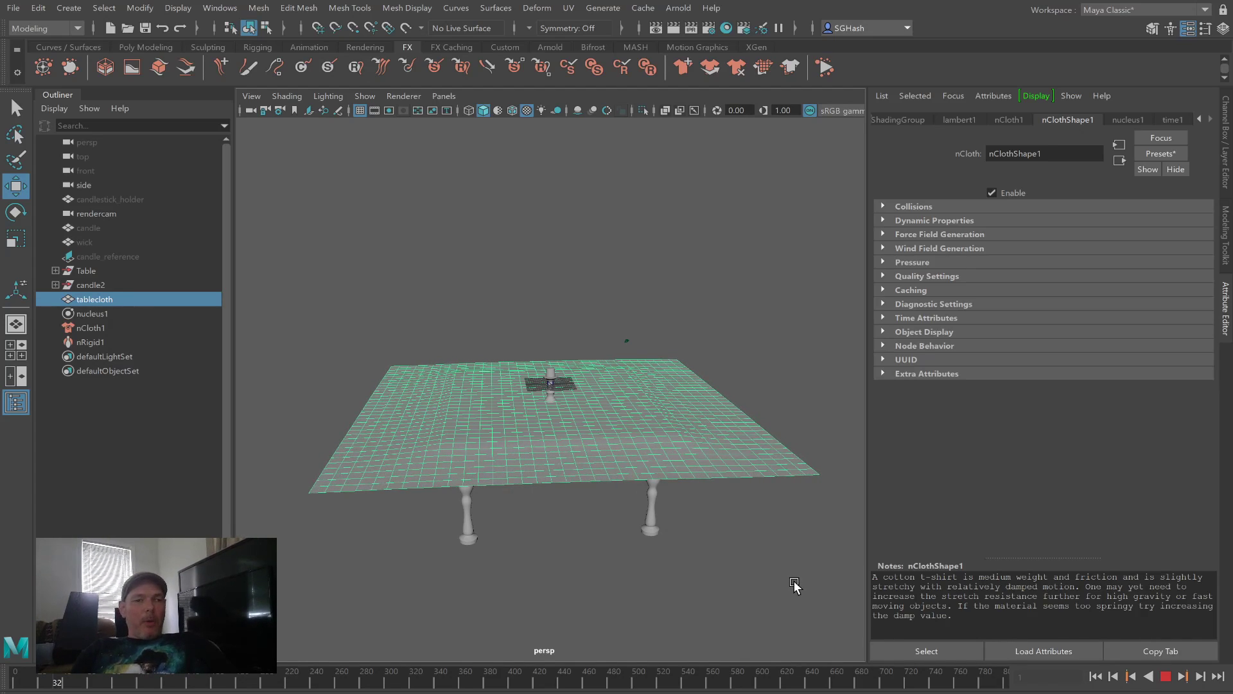
left_click(794, 584)
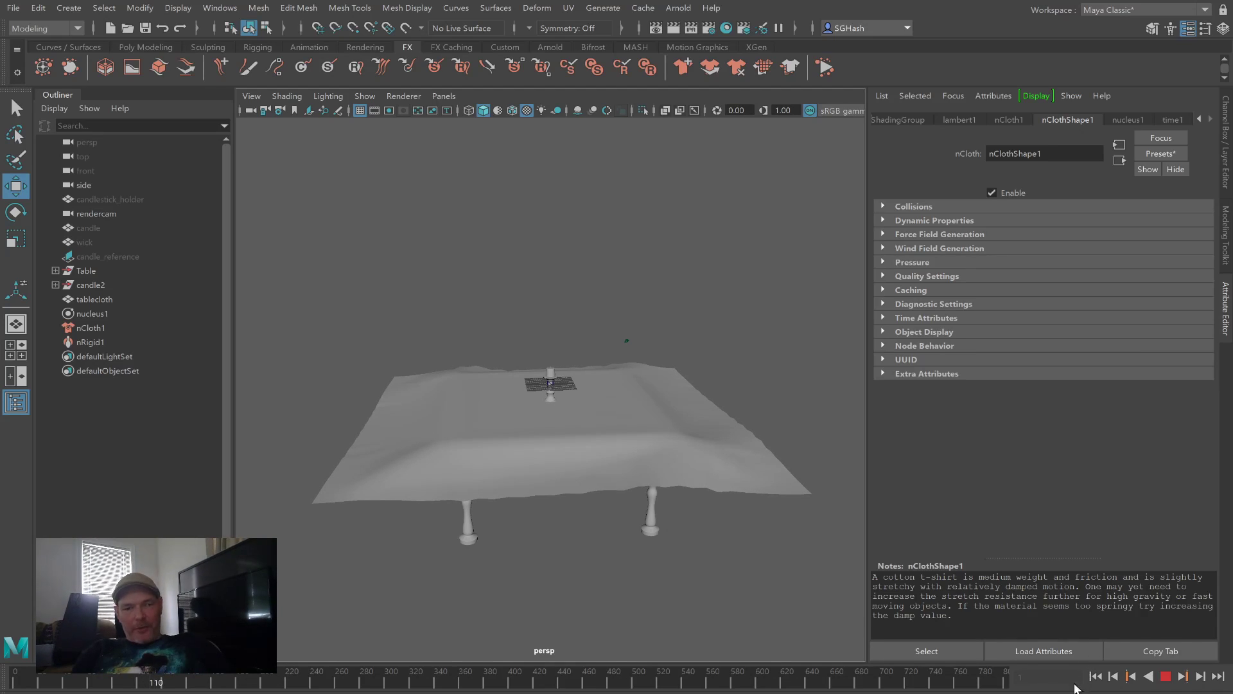
left_click(1166, 678)
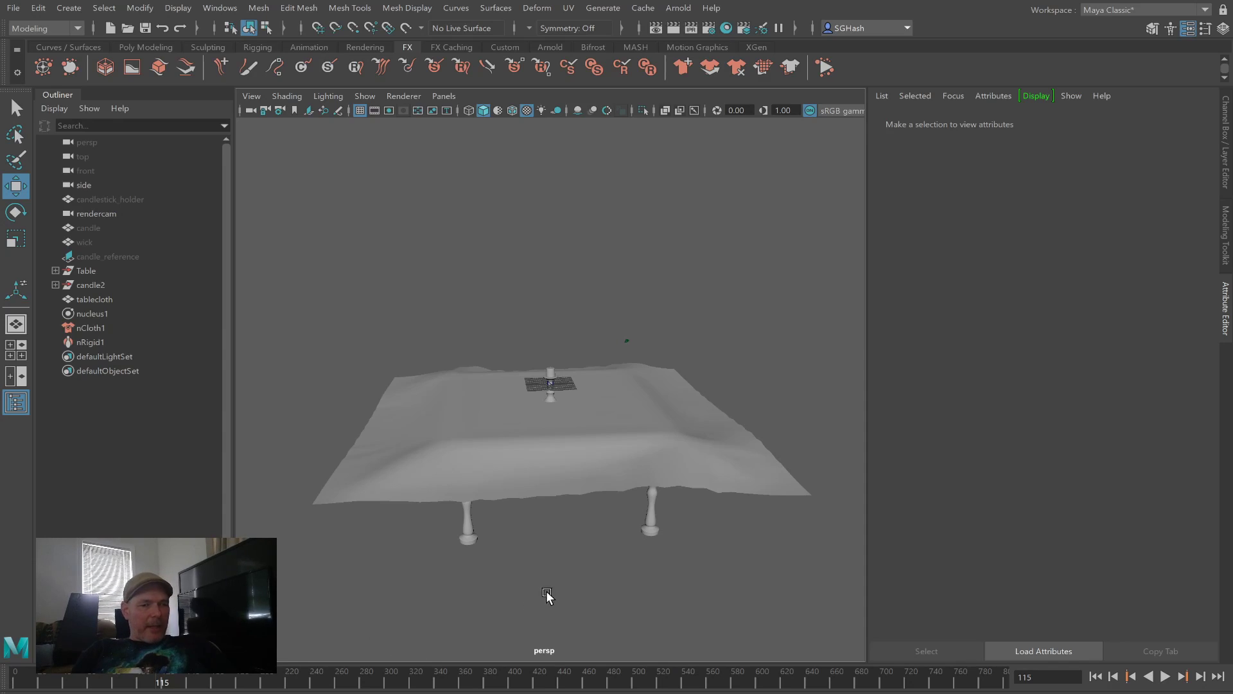
left_click(1096, 676)
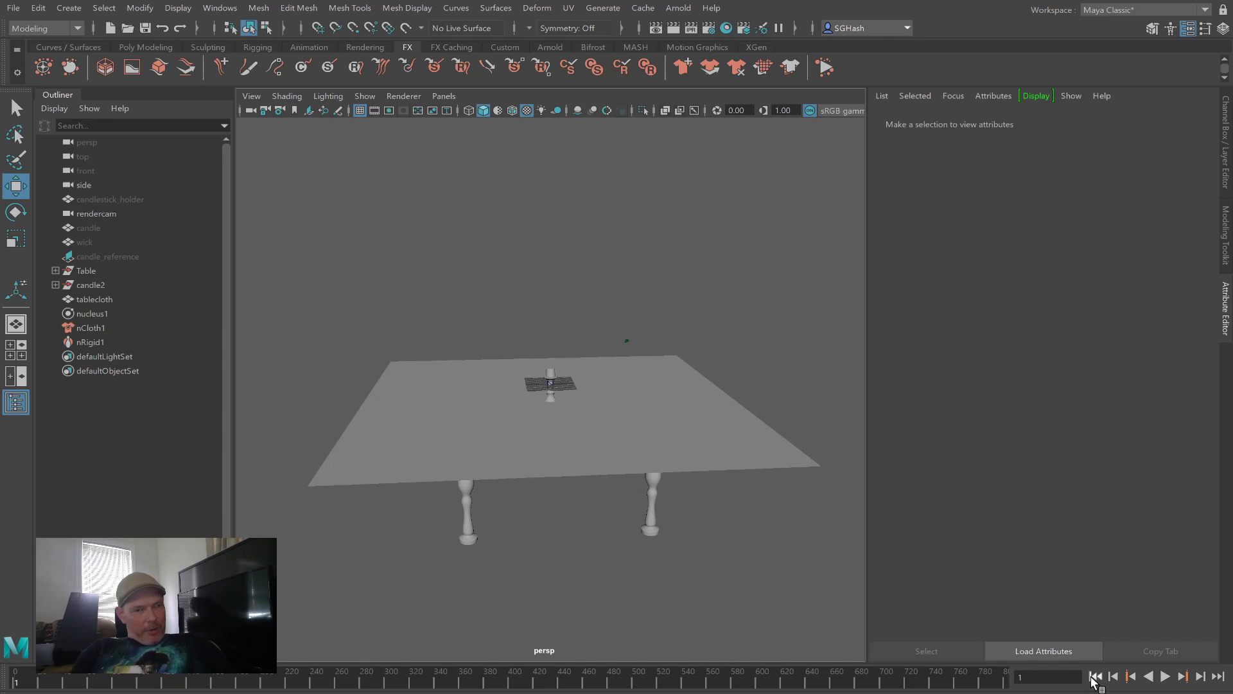
Step: Replay the cloth simulation past frame 351, stop it and return to frame 1
left_click(1164, 676)
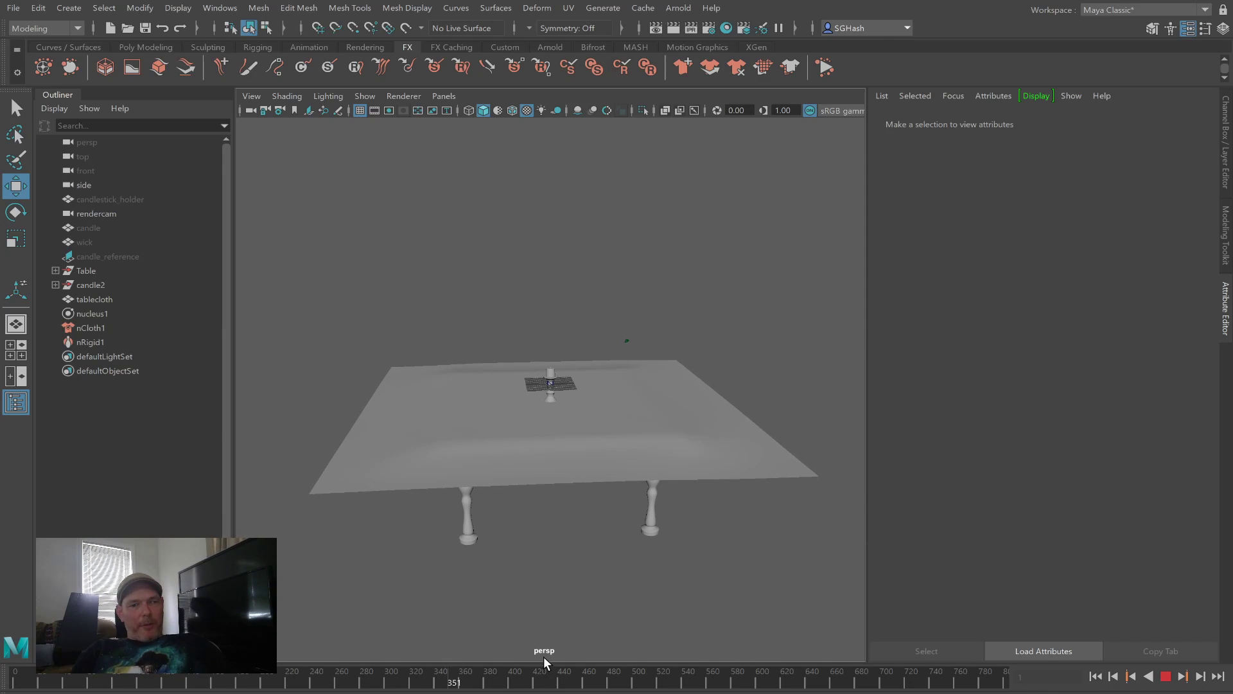
left_click(1166, 676)
left_click(1095, 677)
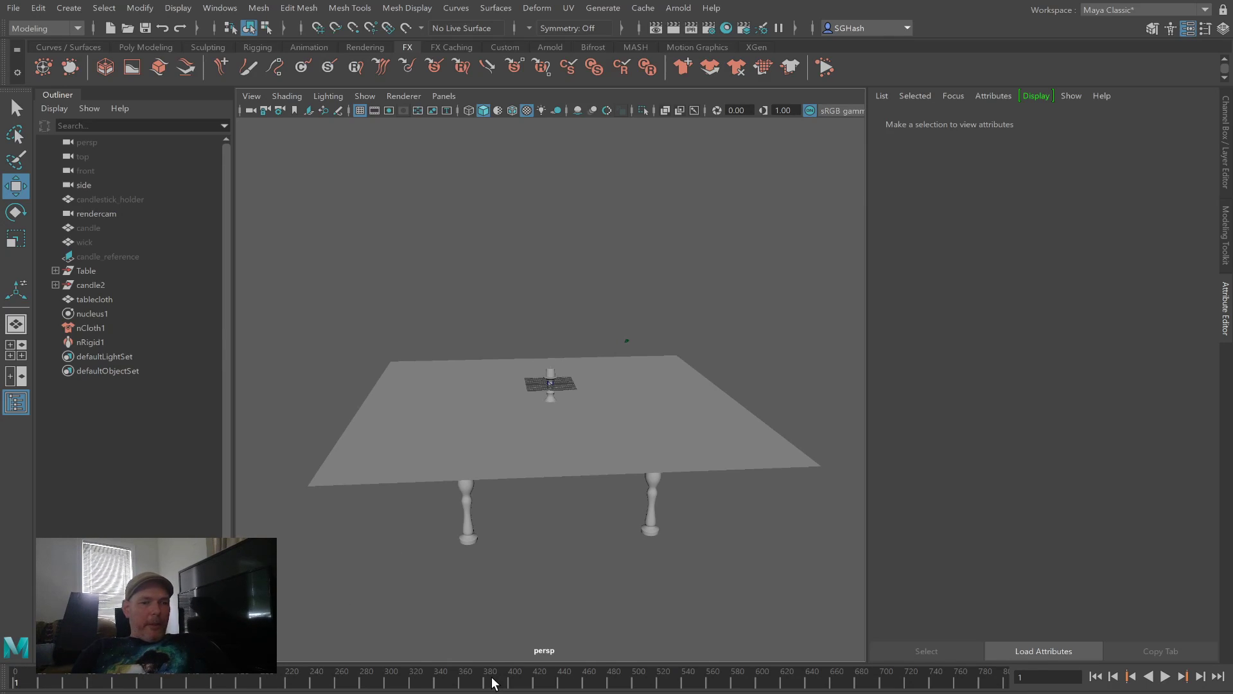
Step: Run the cloth simulation from the start to about frame 623, pausing at frame 416, and rewind to frame 1
left_click(1164, 679)
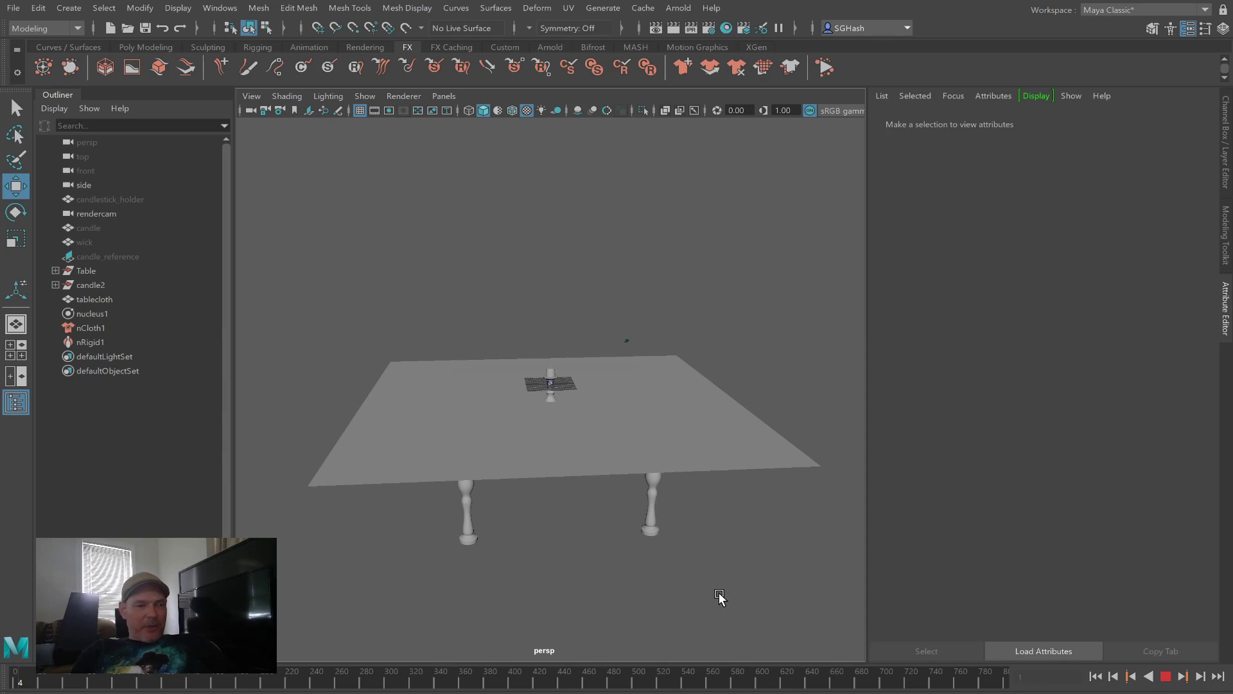
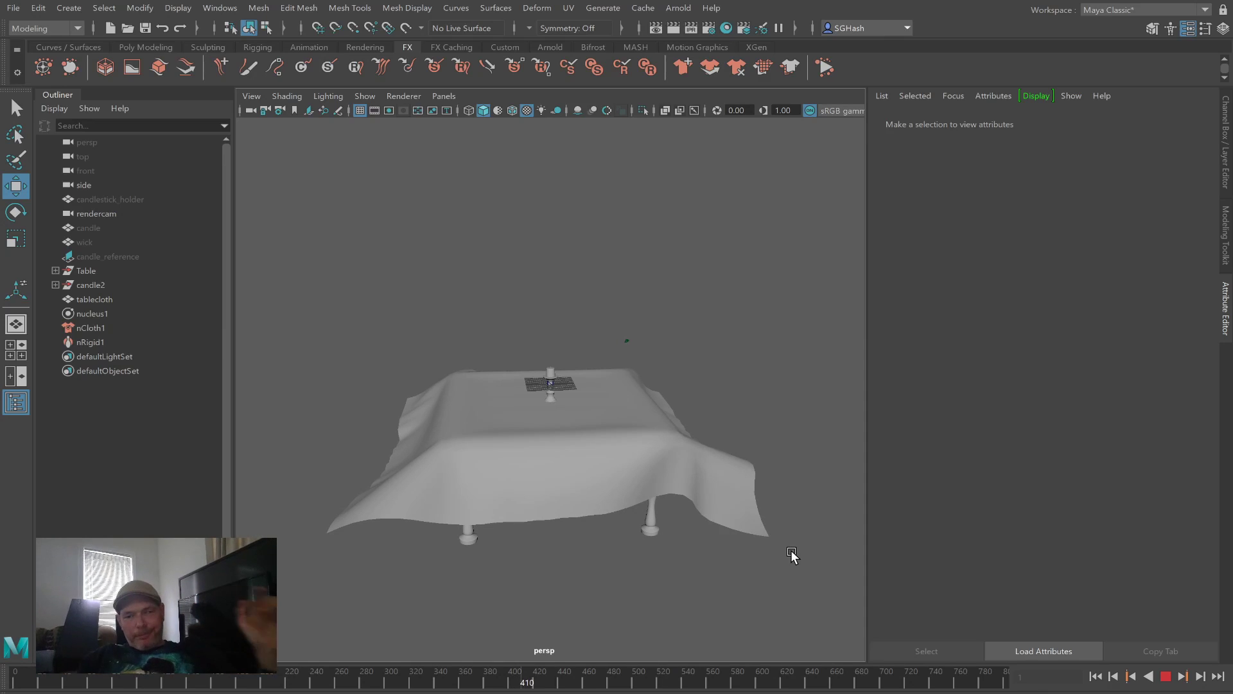
left_click(1166, 676)
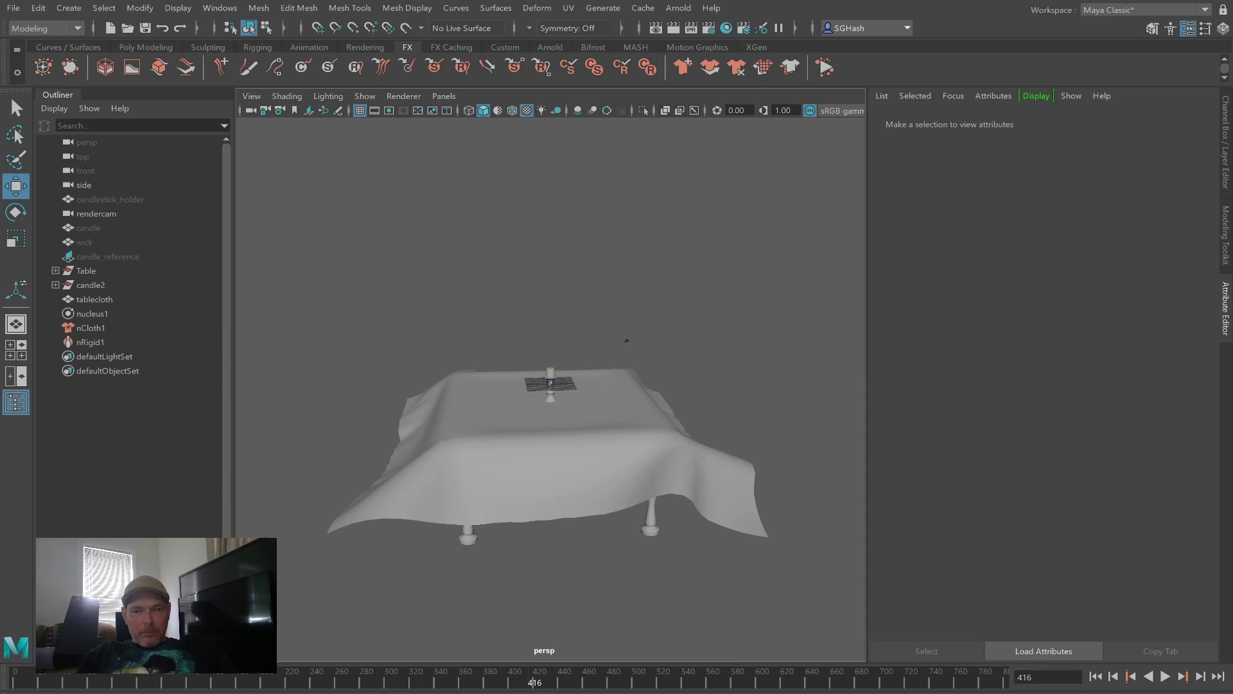
left_click(1164, 676)
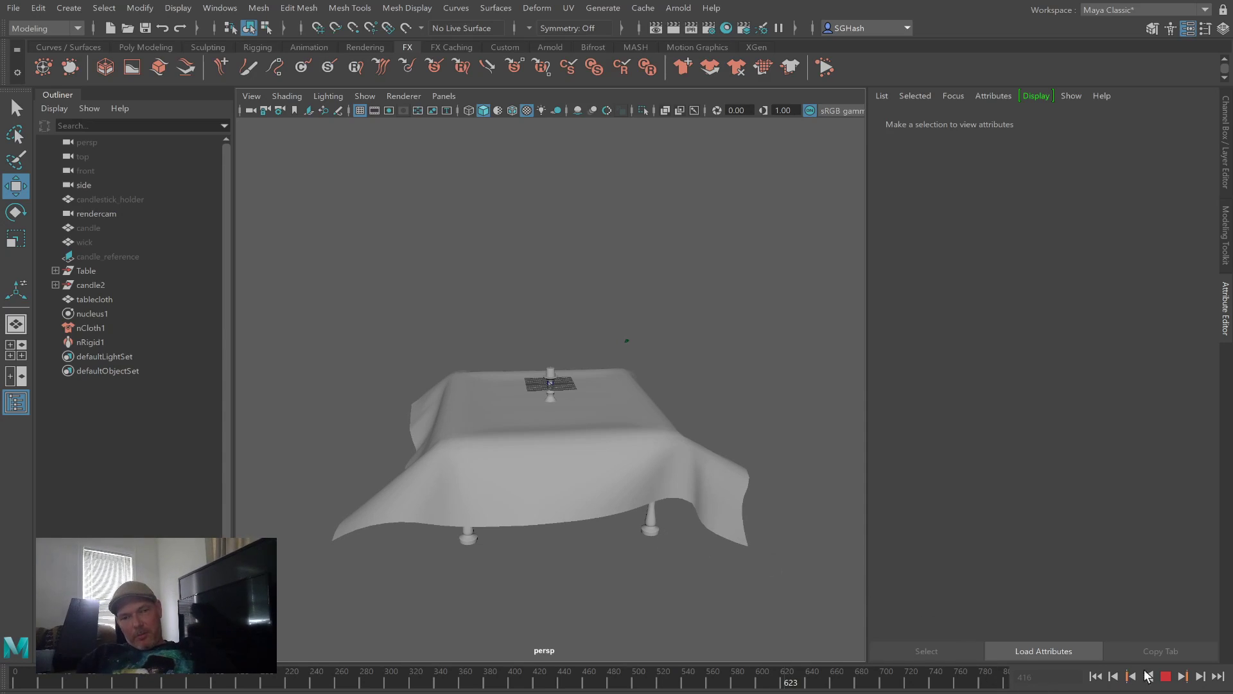
left_click(1166, 677)
left_click(1096, 676)
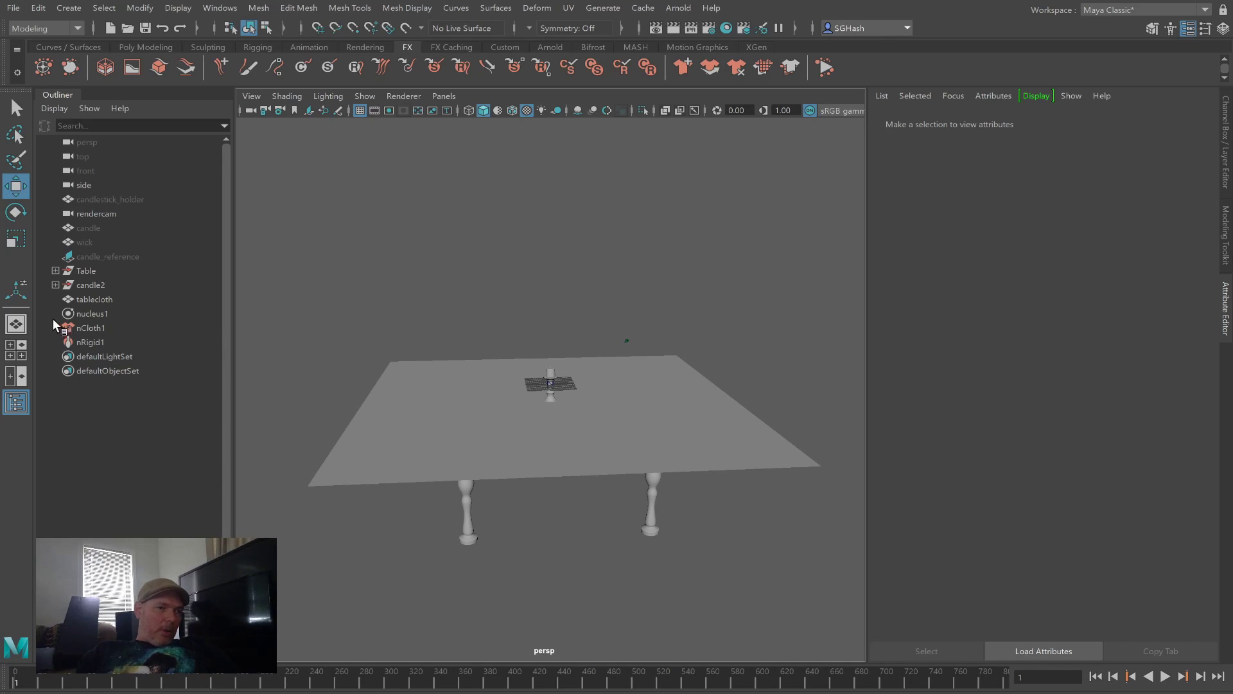
Step: Show the channel values of the nucleus1 solver and open its Gravity value for editing
left_click(102, 314)
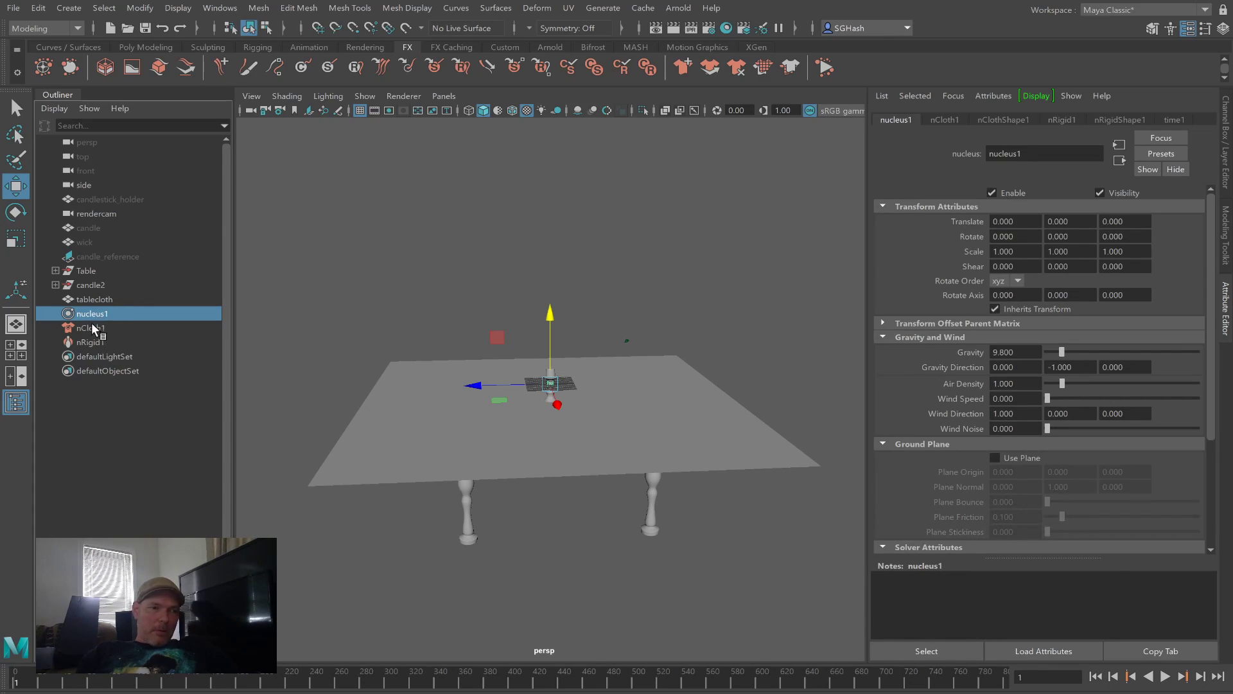
left_click(83, 326)
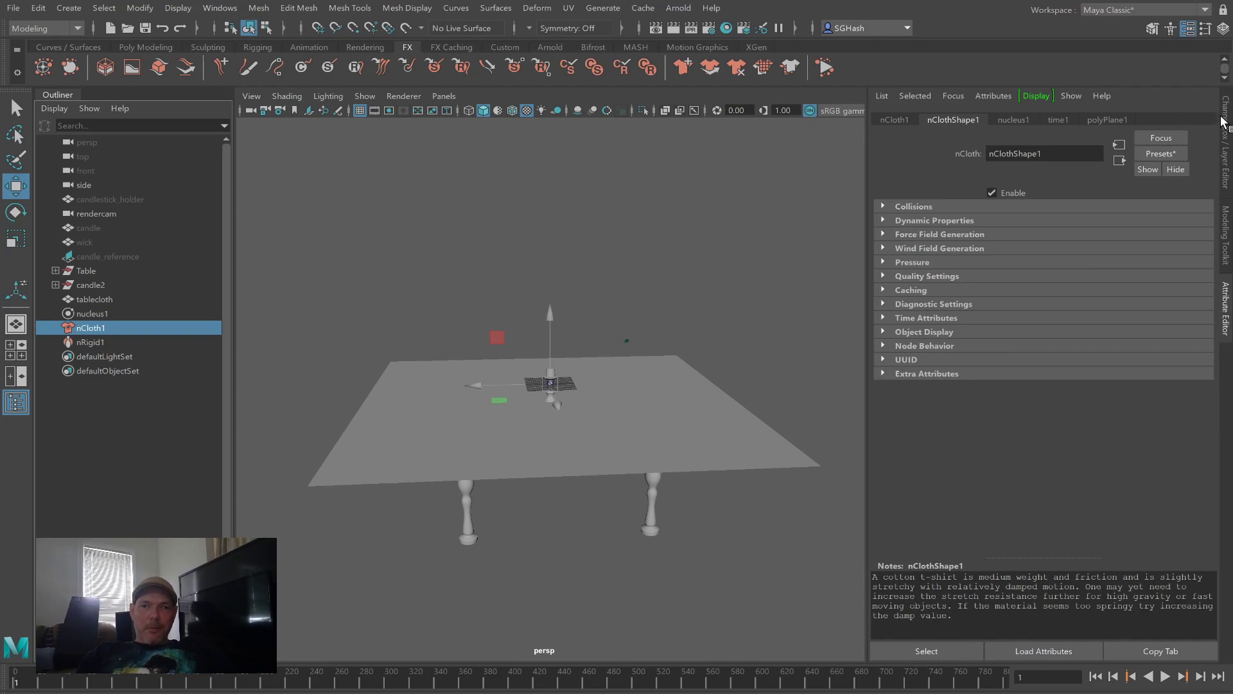
left_click(134, 314)
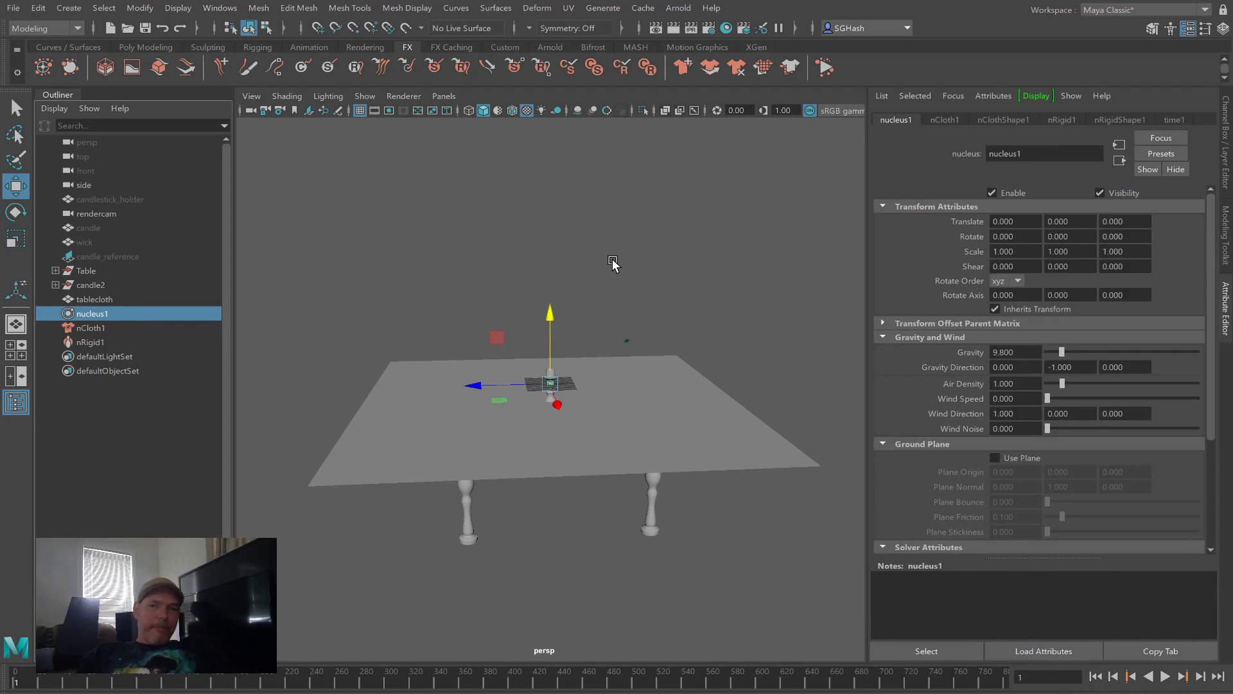
left_click(1227, 165)
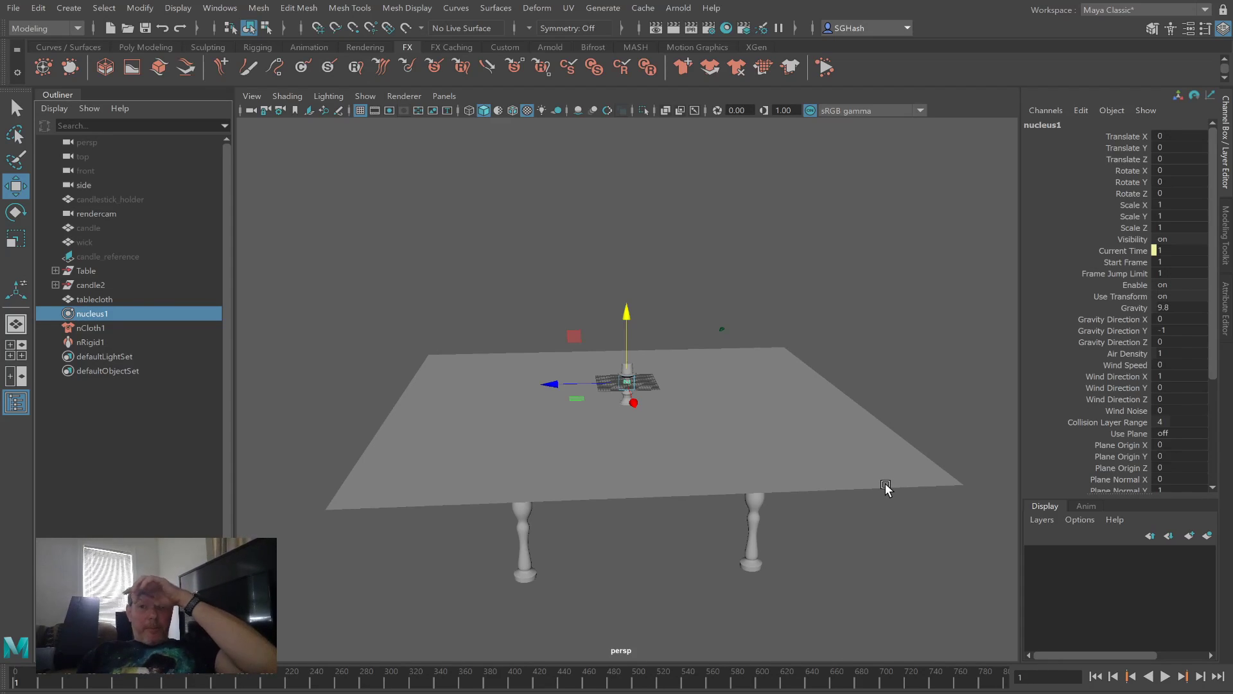
double_click(1188, 307)
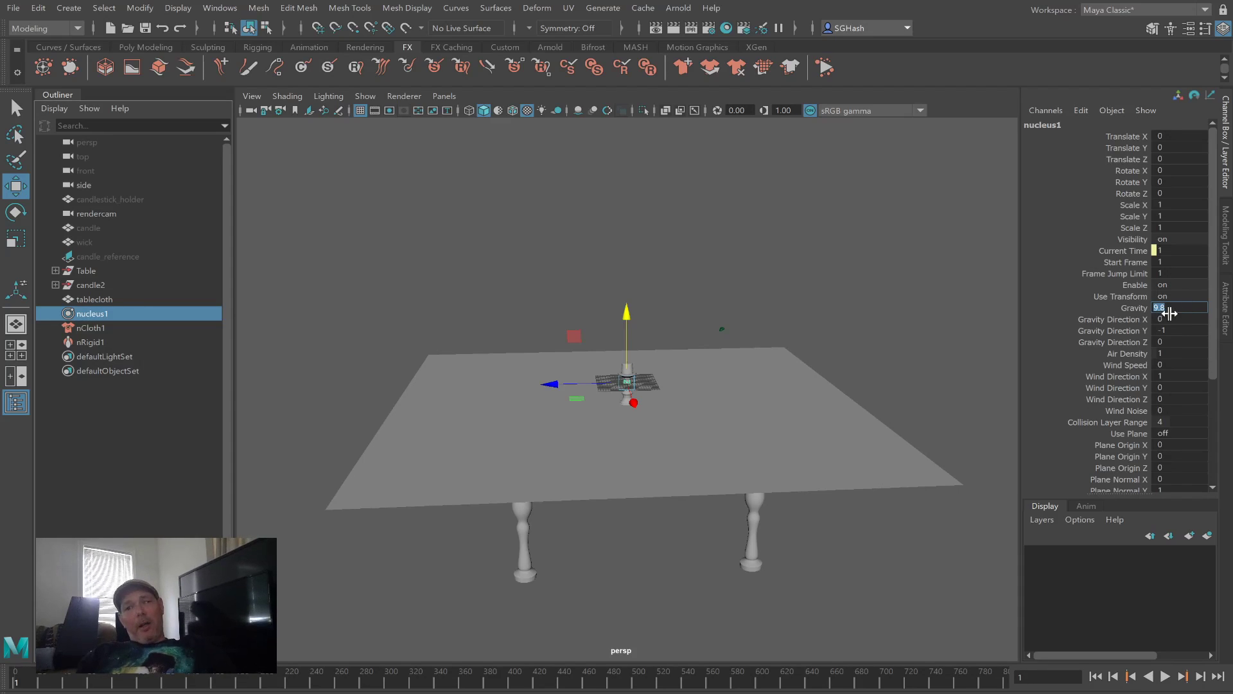
key("Tab")
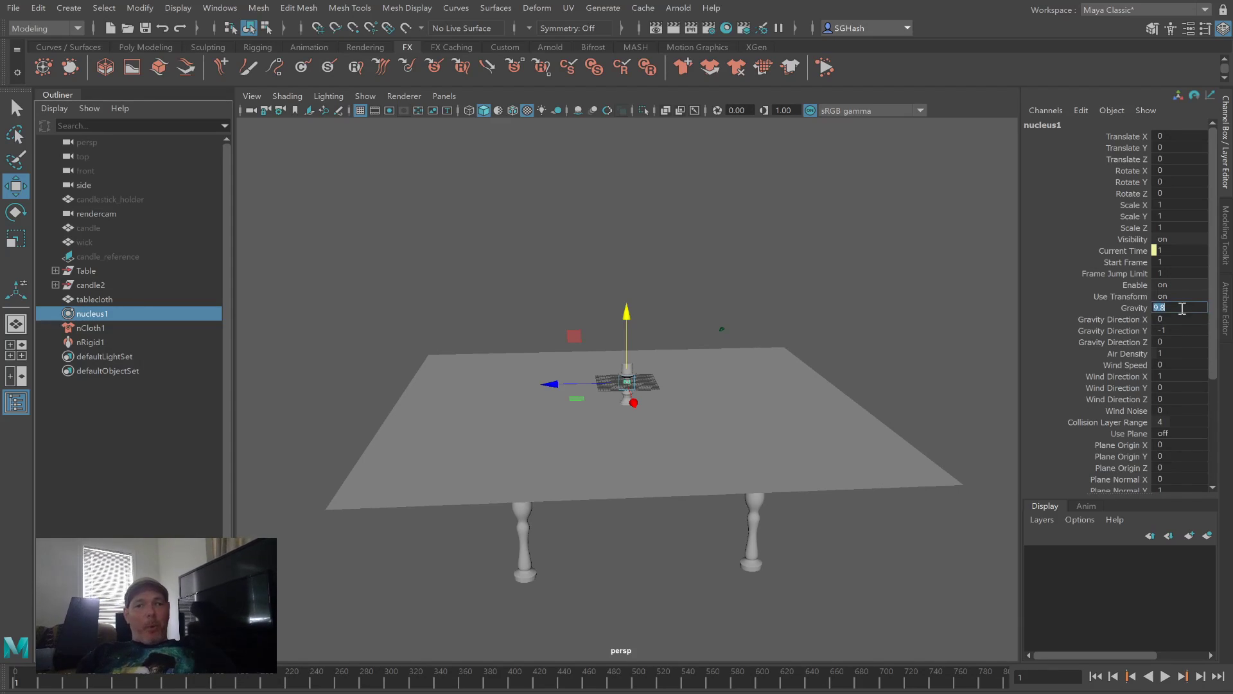
double_click(1188, 308)
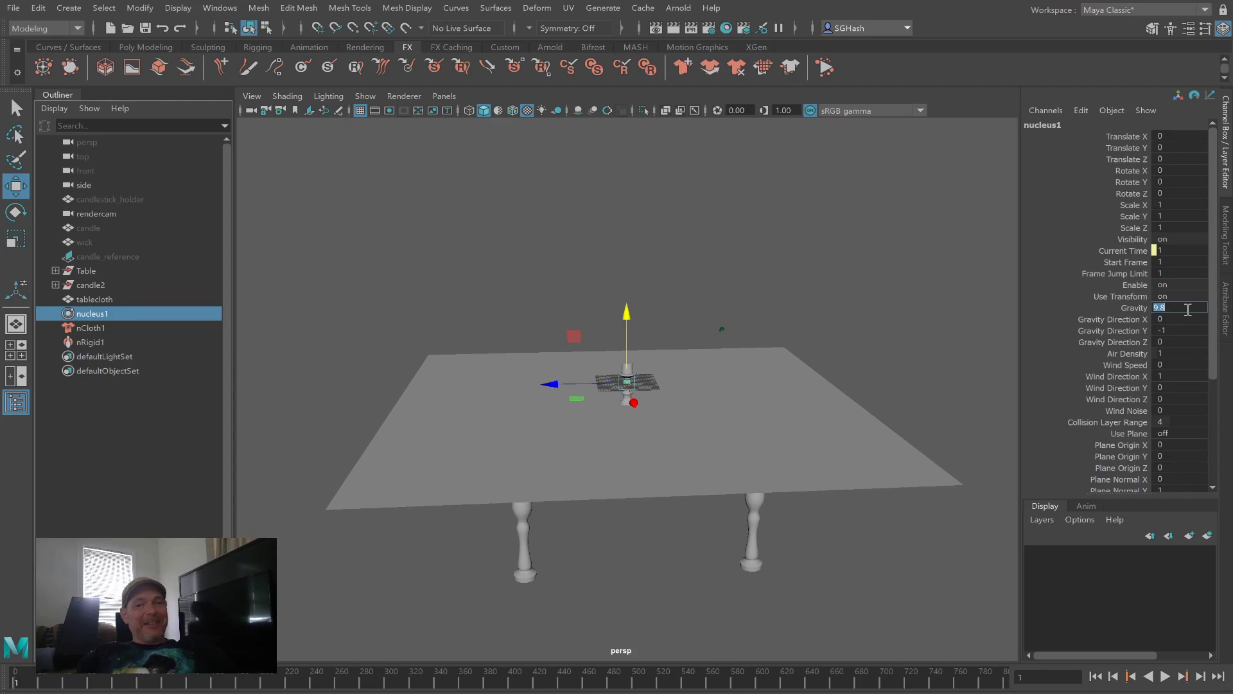
left_click(1188, 310)
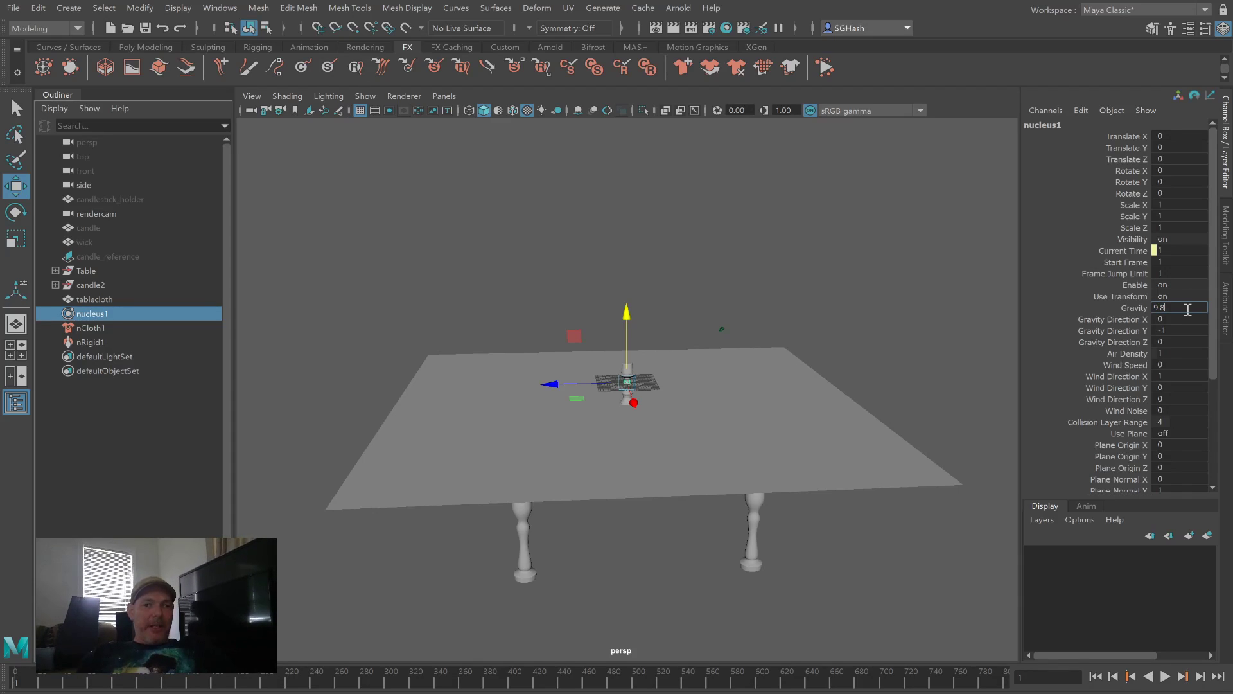
left_click_drag(1179, 308, 1144, 307)
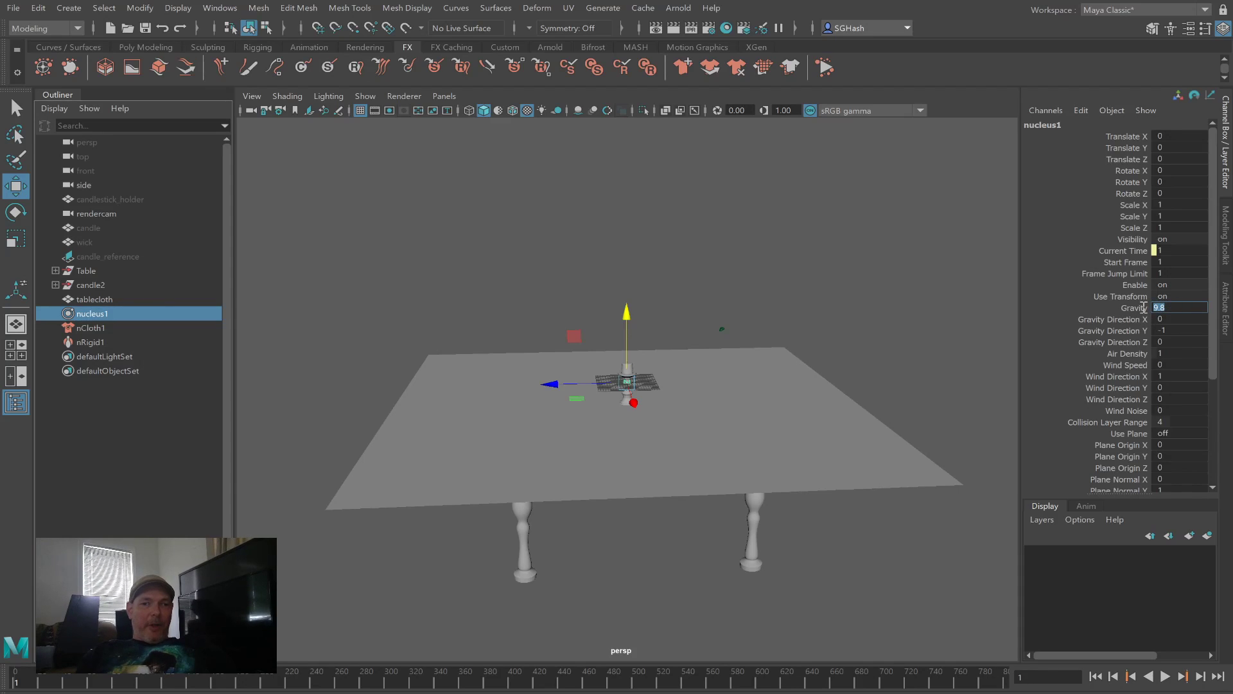
Step: Try nucleus1's Gravity Direction Y at 1, playing the simulation to about frame 41 and rewinding to frame 1
left_click(1176, 331)
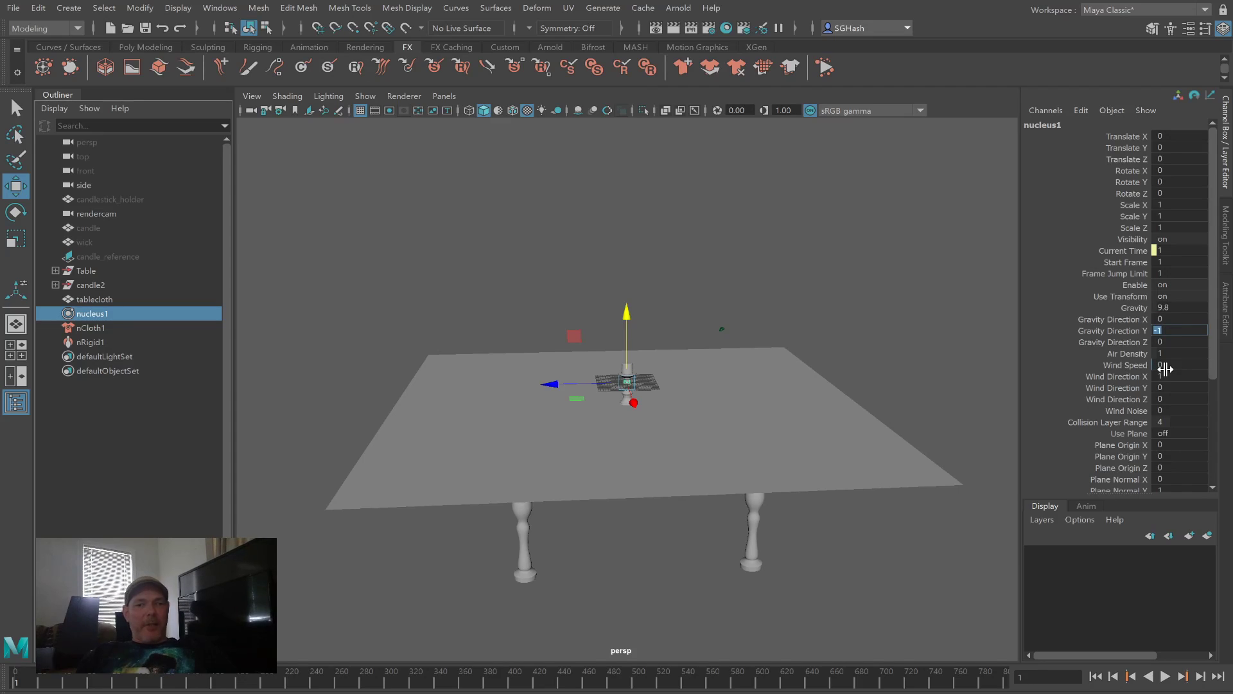
type("1")
key("Return")
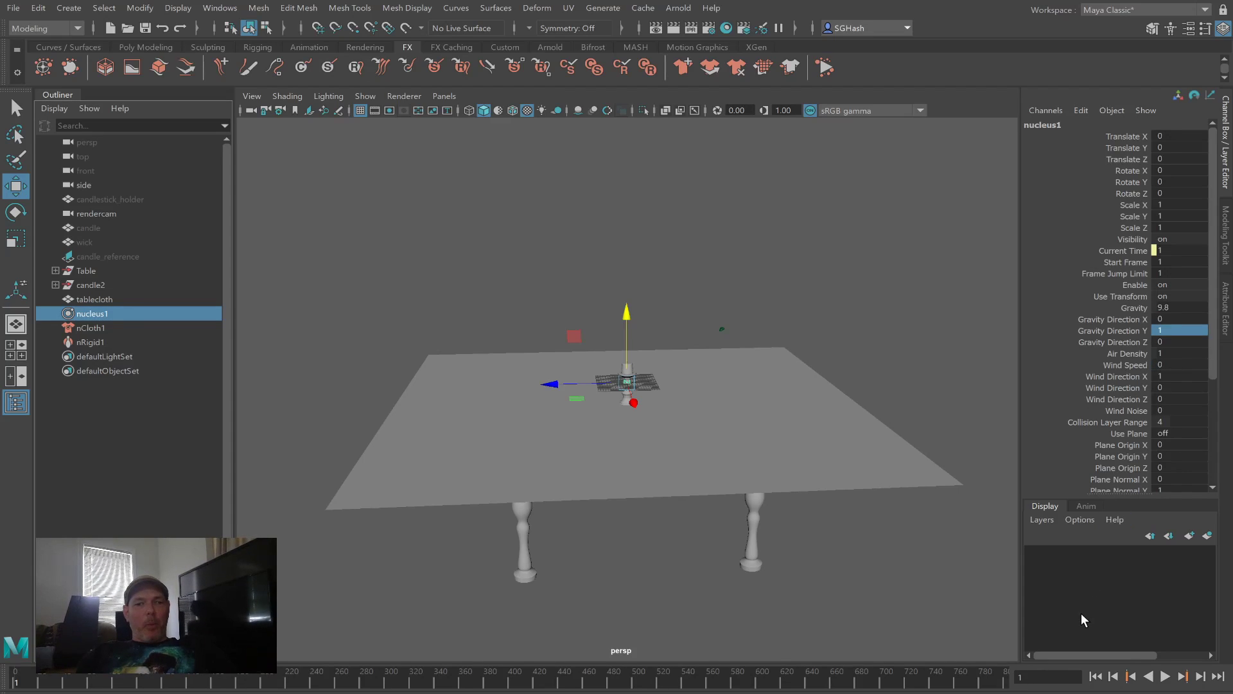
left_click(1165, 678)
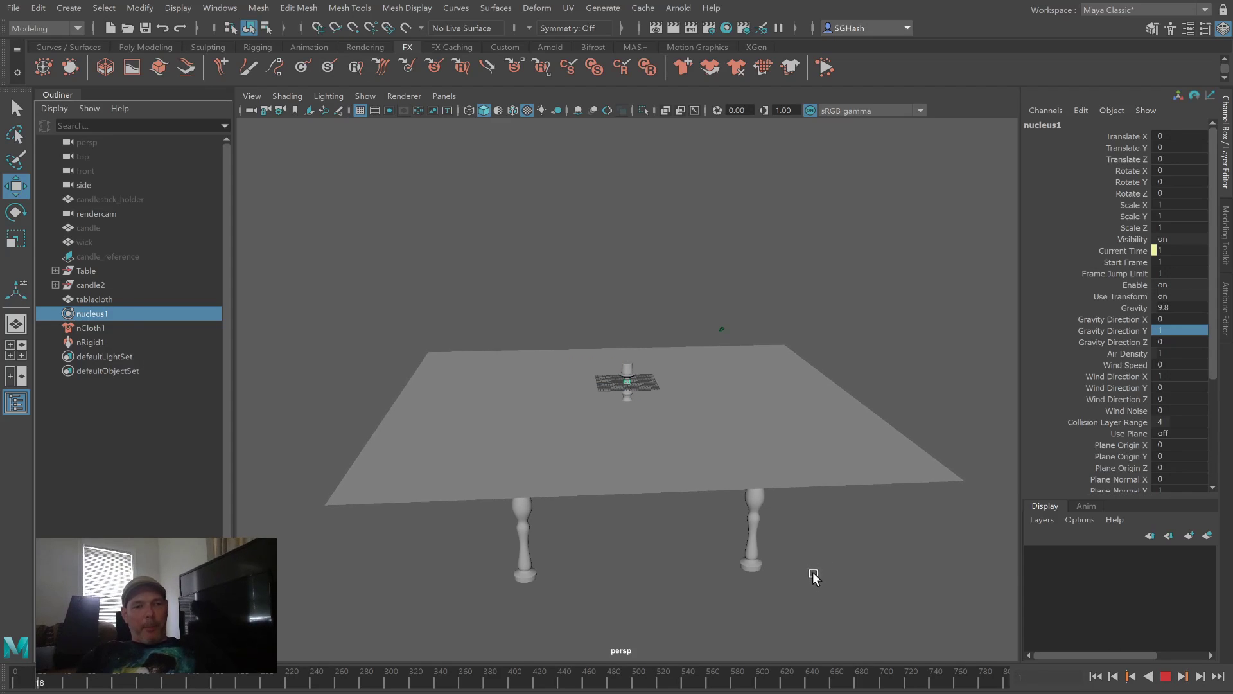
left_click_drag(801, 558, 790, 570, "alt")
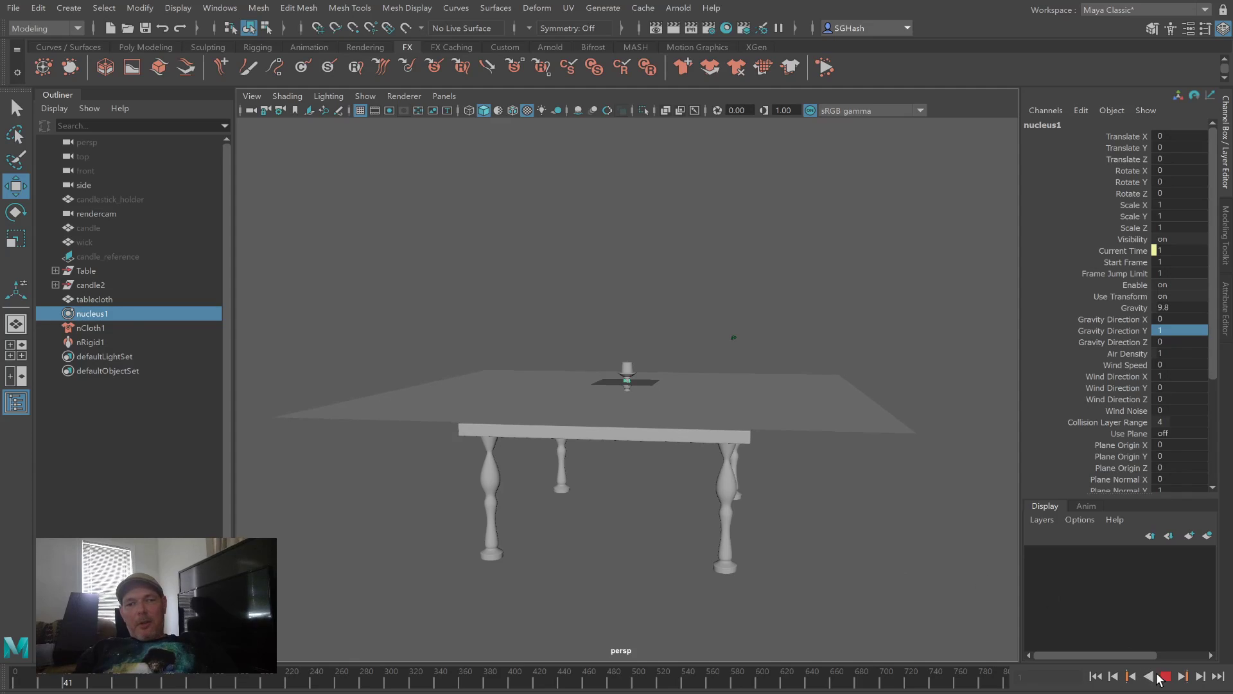
left_click(1166, 676)
left_click(1095, 676)
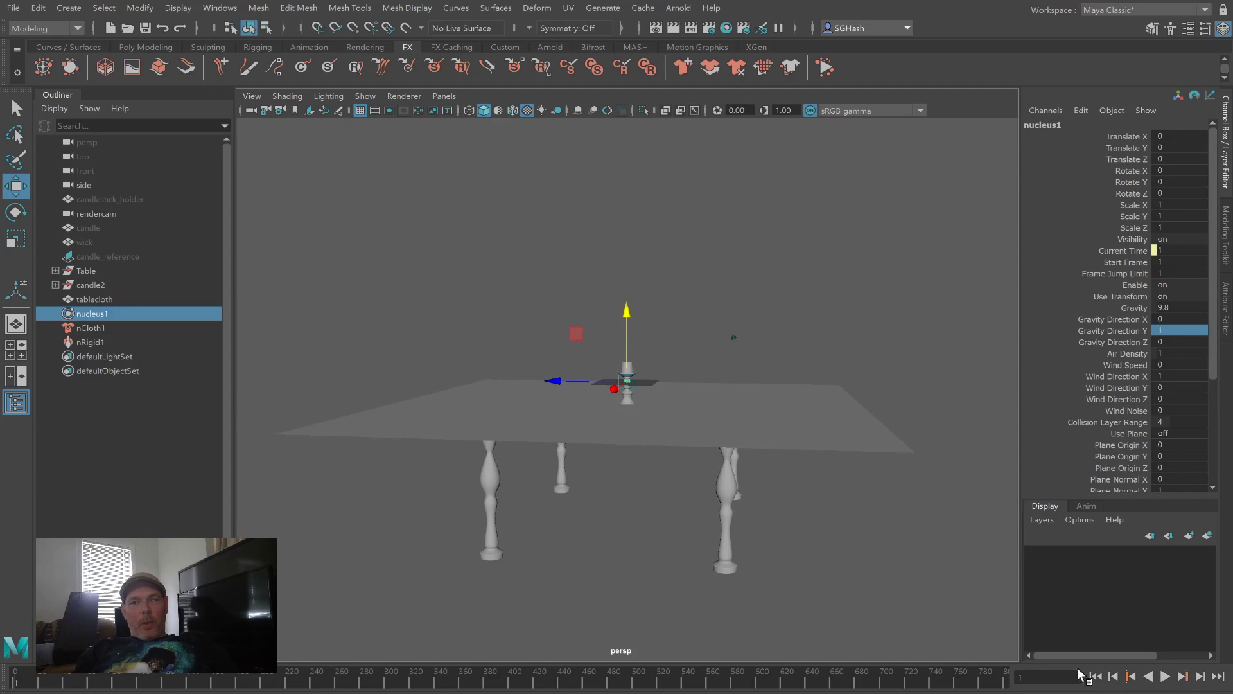
Step: Set nucleus1's Gravity Direction Y to -1 and its Gravity to 20
double_click(1169, 330)
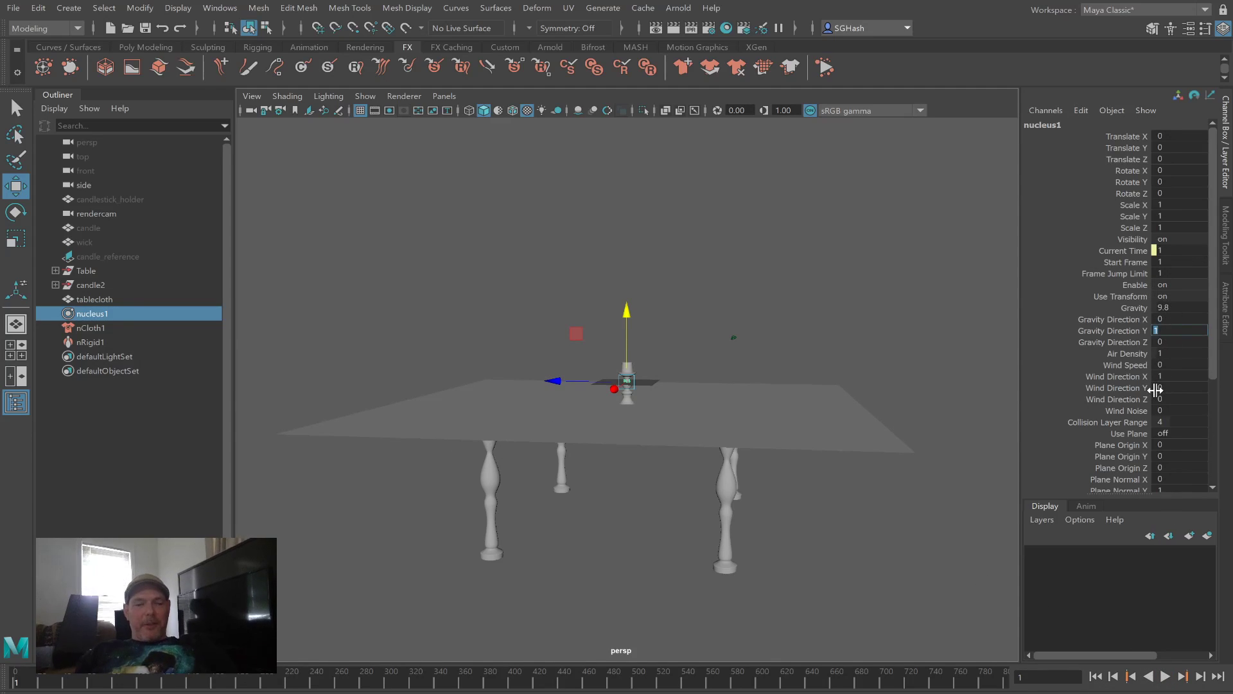
type("-1")
key("Return")
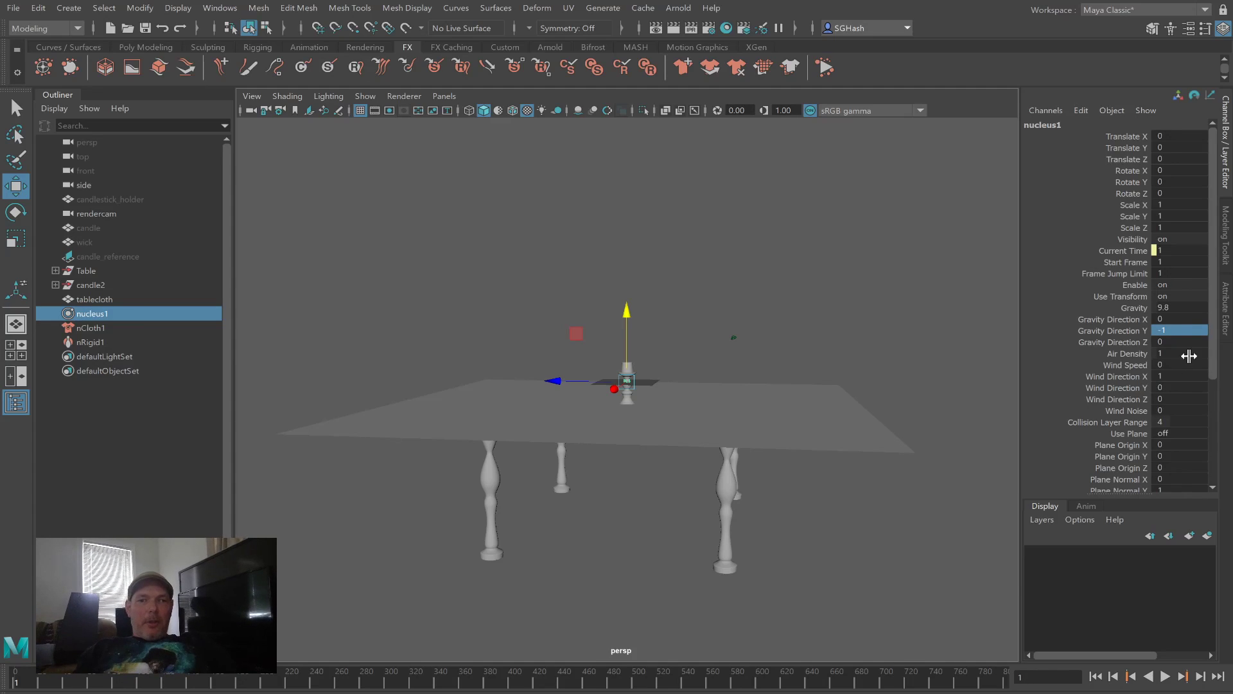
double_click(1164, 308)
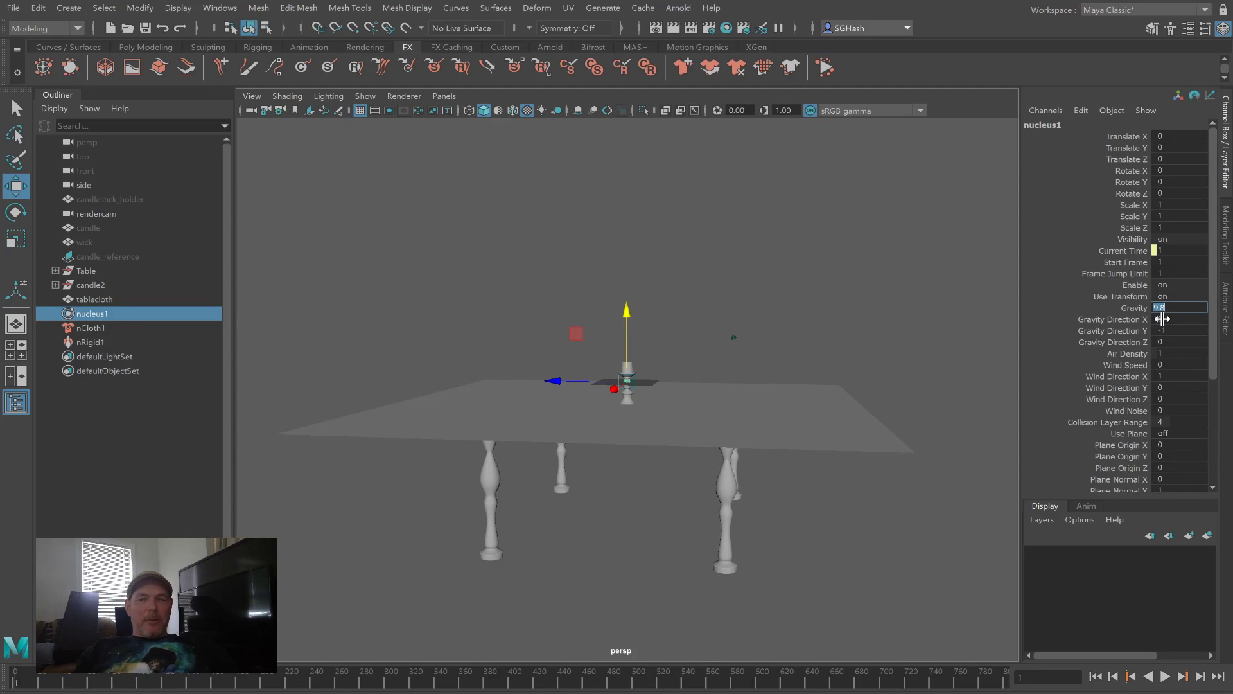
type("20")
key("Return")
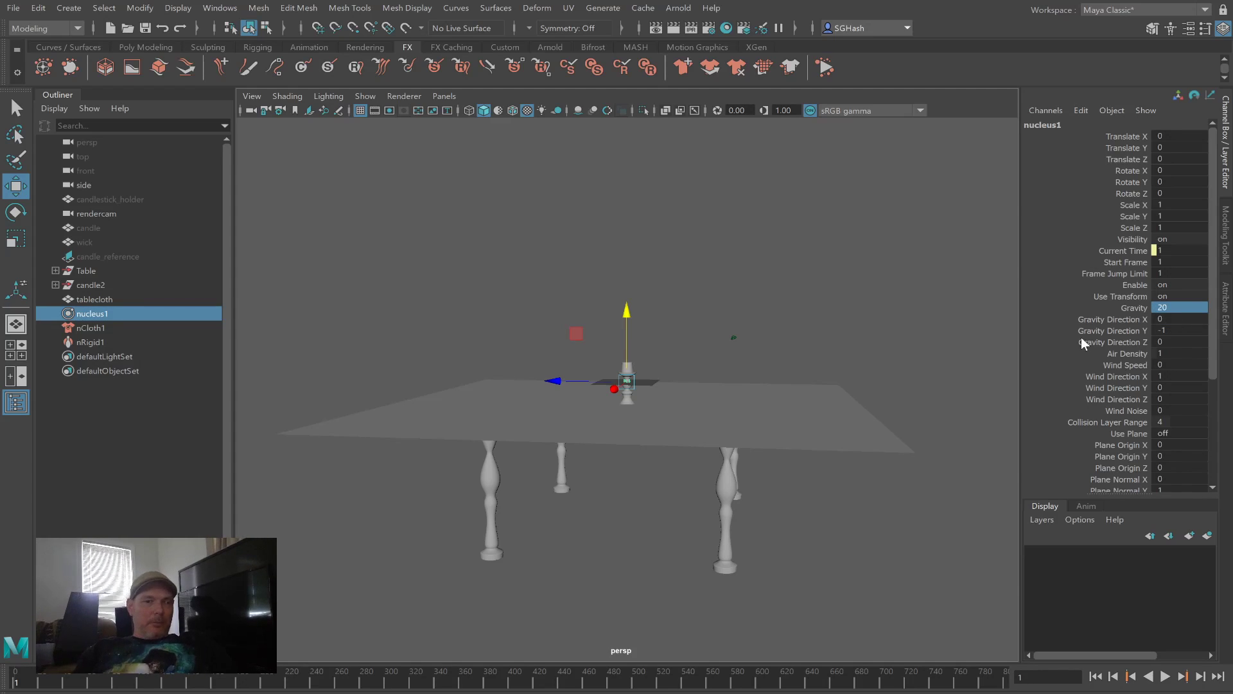
Step: Run the cloth simulation from frame 1 to frame 745 with Gravity at 20, checking the drape from several angles
left_click(1192, 311)
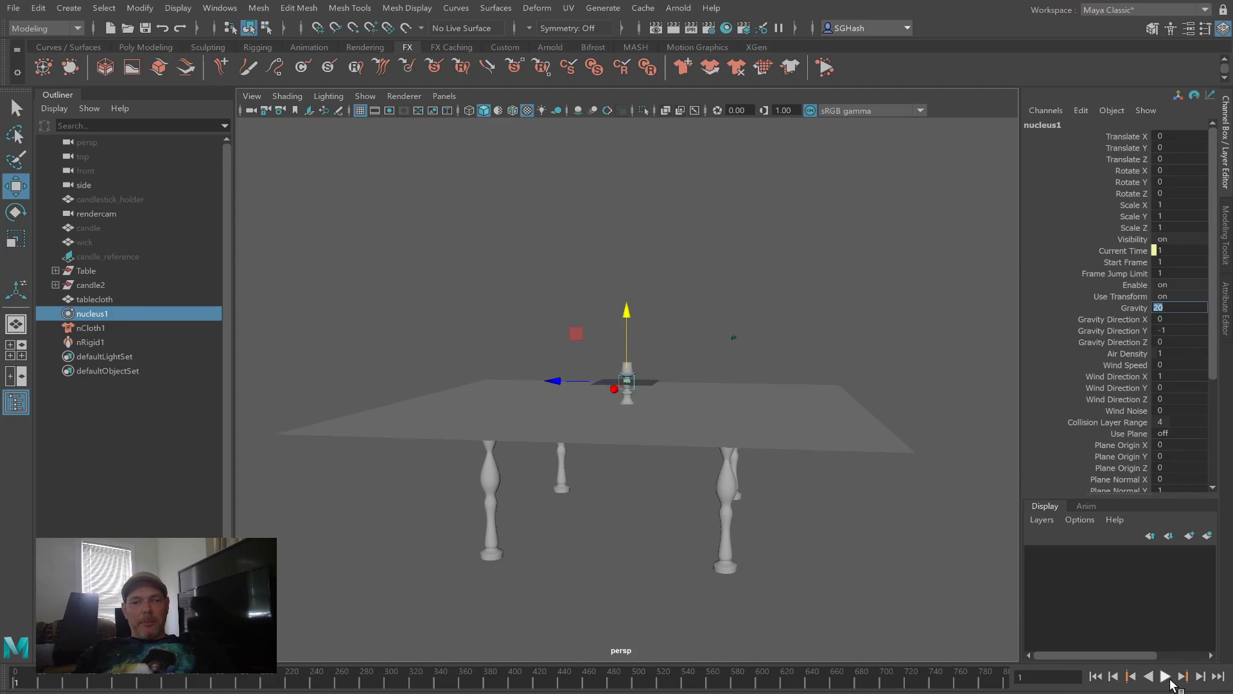
left_click(1166, 677)
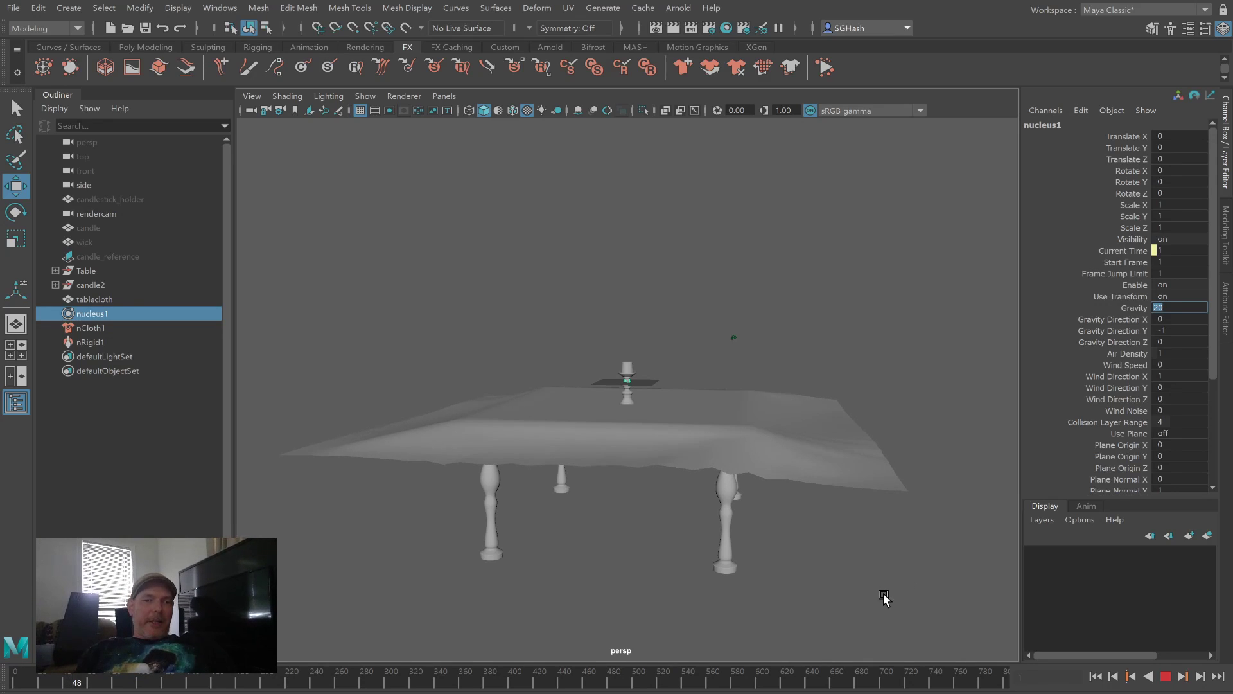
key("Return")
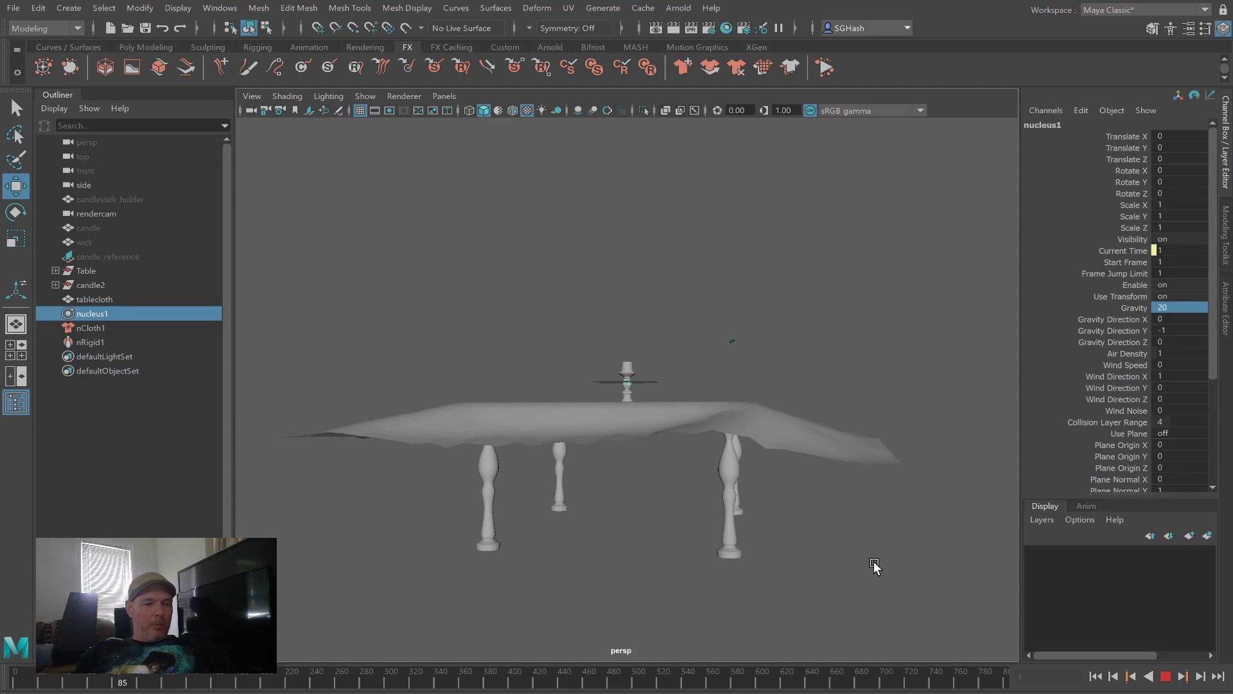
left_click_drag(874, 560, 842, 573, "alt")
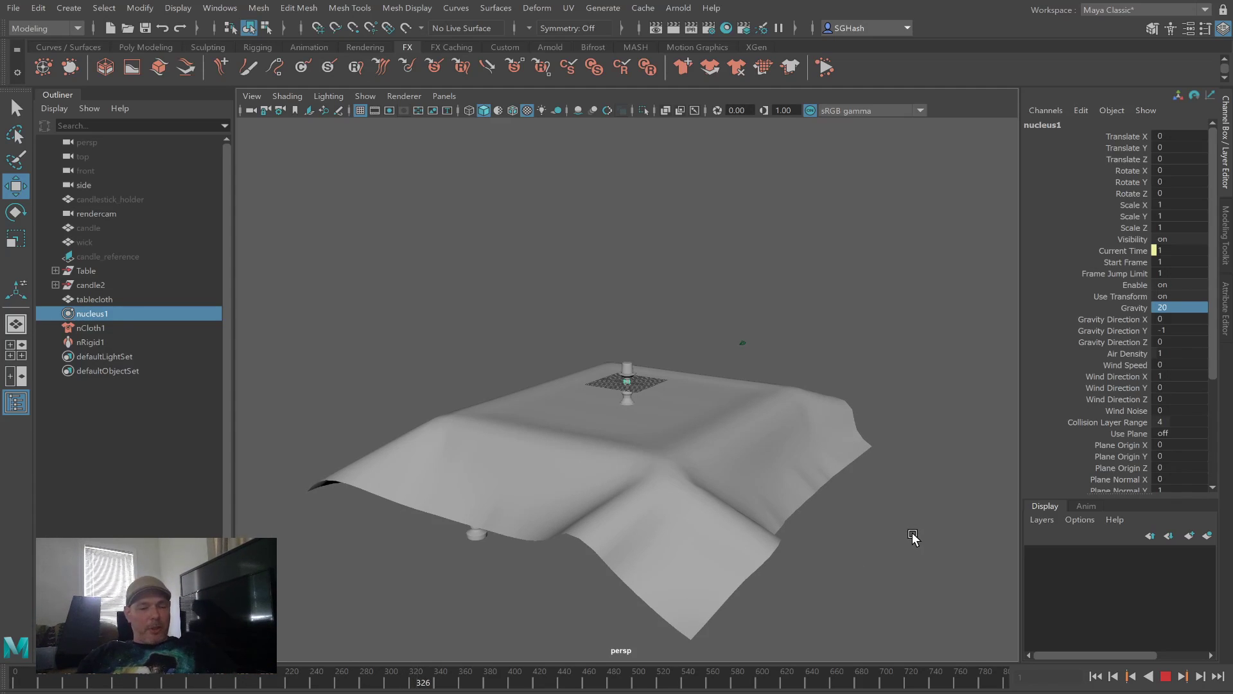
left_click_drag(846, 534, 834, 531, "alt")
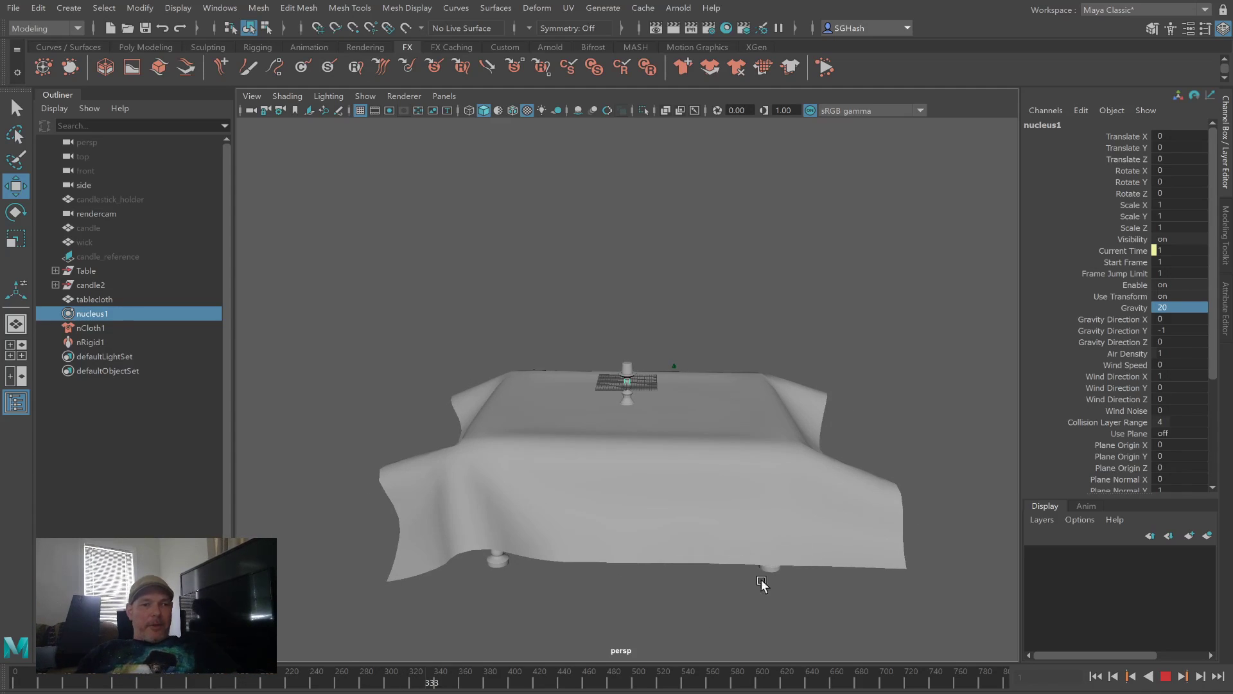
left_click_drag(388, 488, 341, 469, "alt")
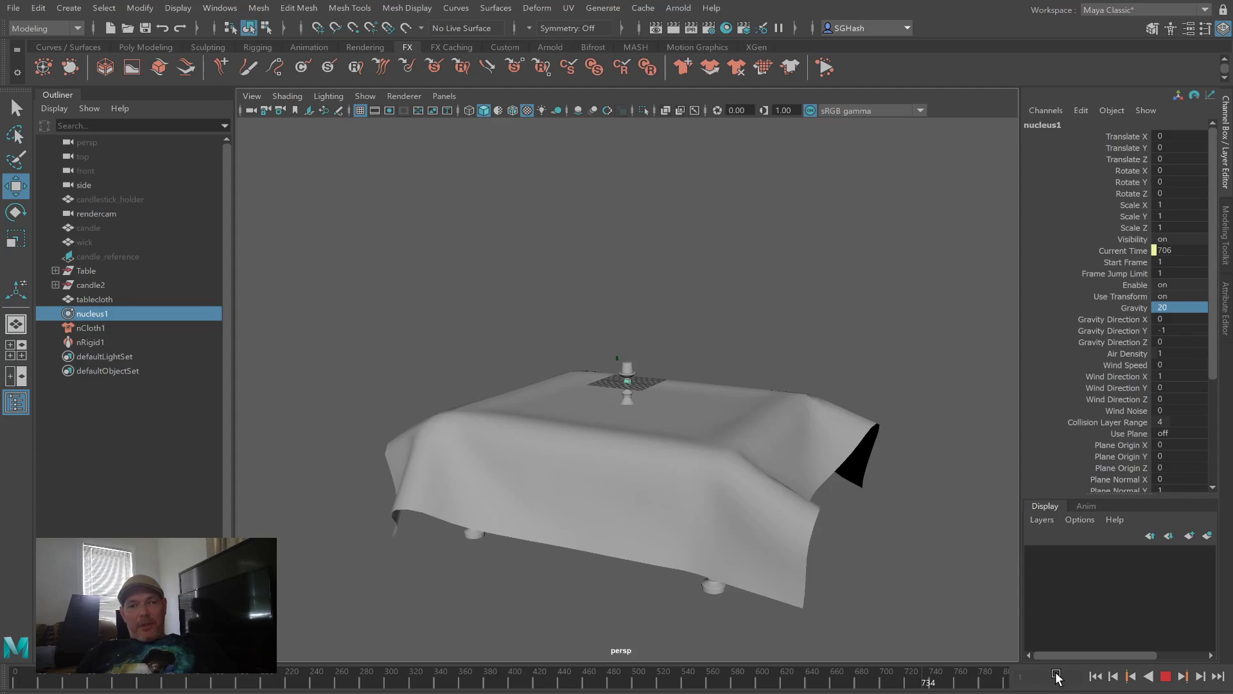
left_click(1167, 677)
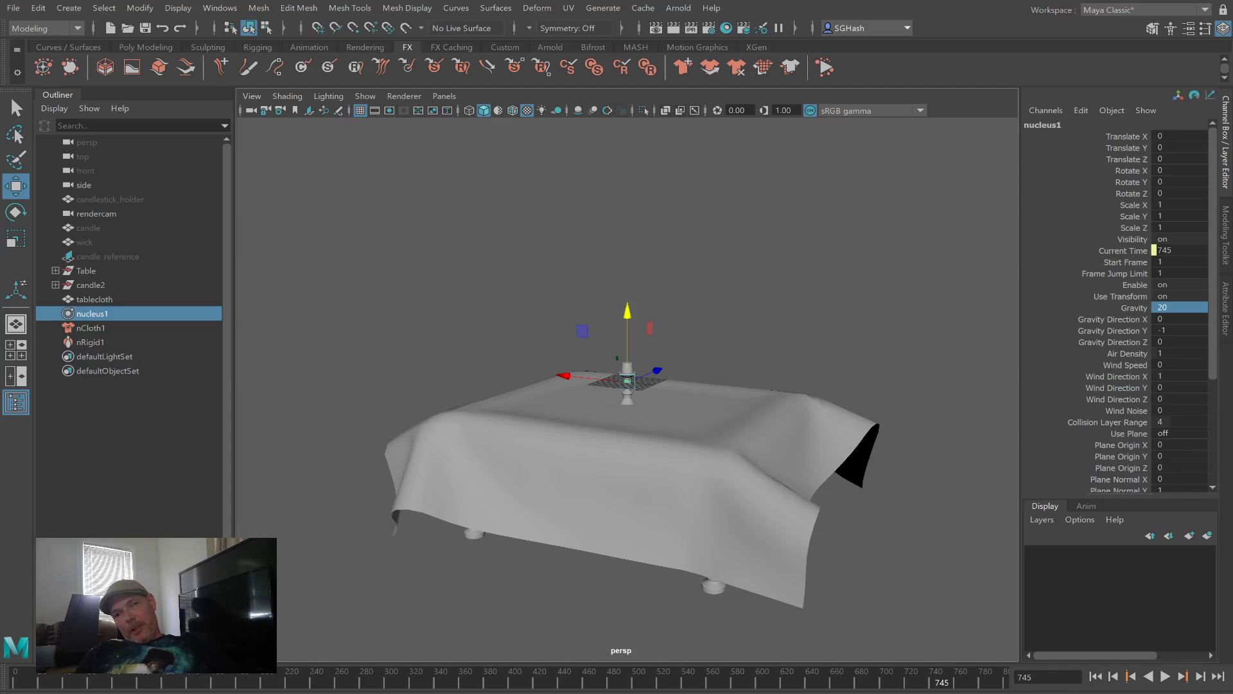
Step: Examine the draped tablecloth around the candlestick base and along the table's edges
left_click_drag(606, 421, 670, 434, "alt")
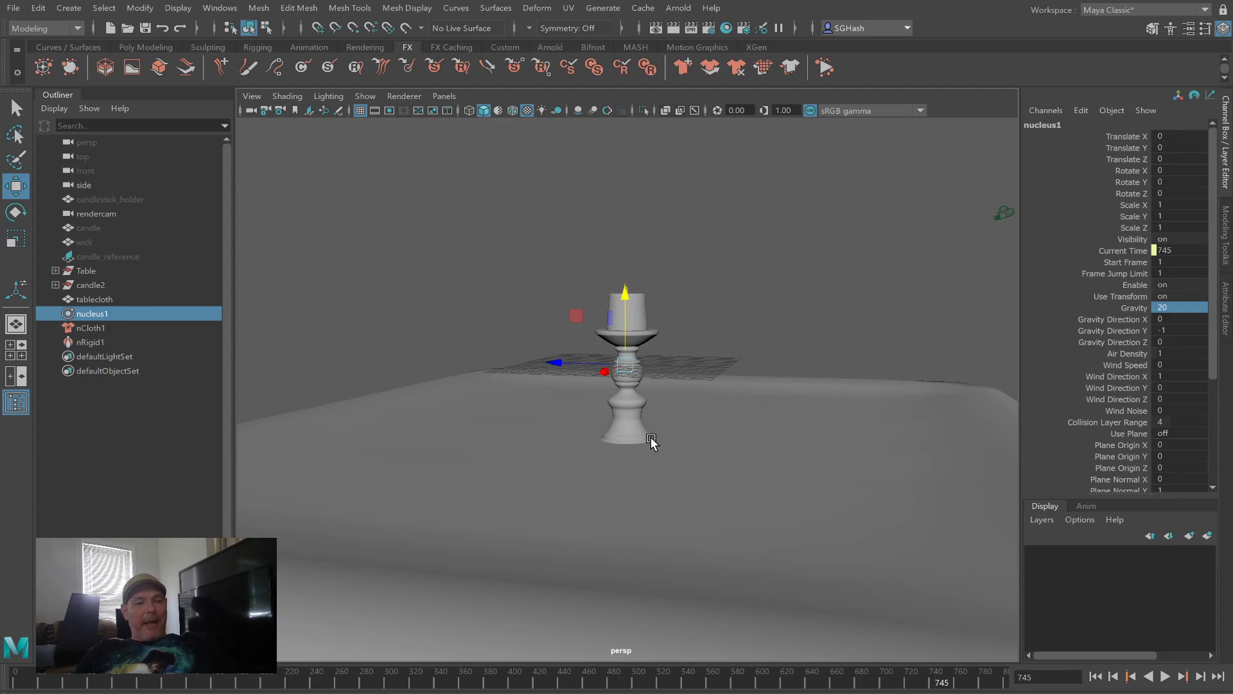
key("q")
left_click_drag(695, 367, 674, 490, "alt")
left_click(766, 480)
left_click_drag(766, 480, 869, 424, "alt")
mouse_move(565, 479)
left_mouse_down("alt")
mouse_move(609, 474)
mouse_move(550, 483)
left_mouse_up("alt")
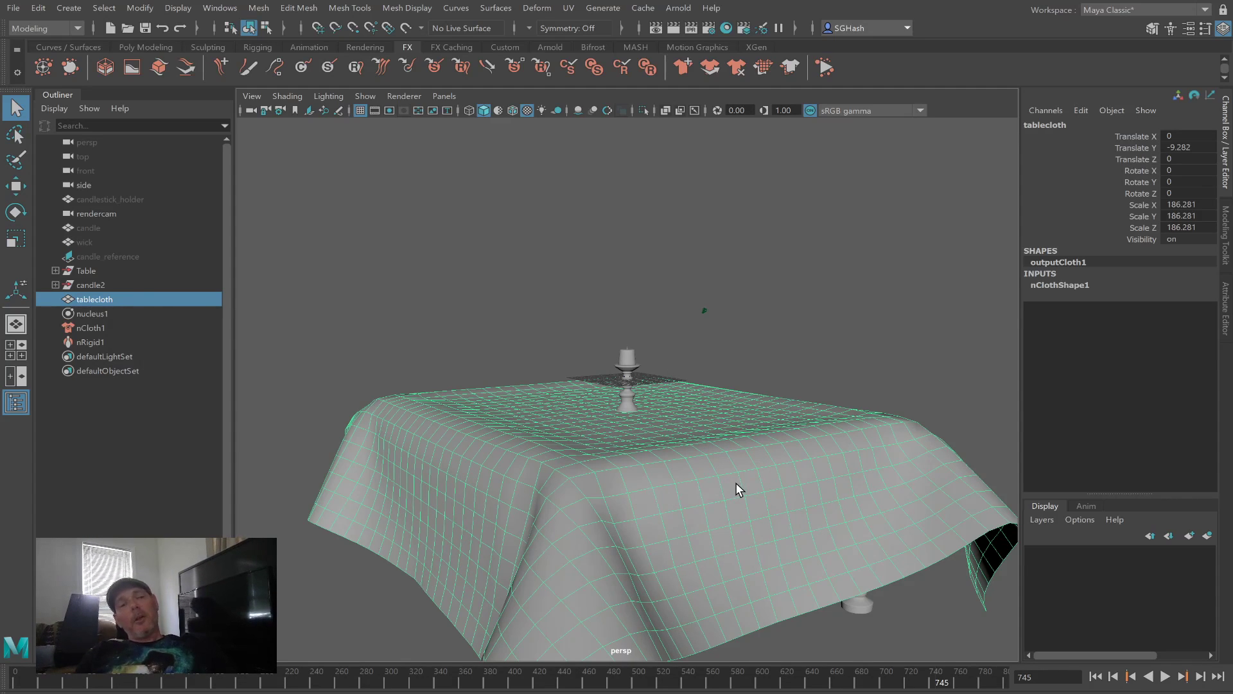
left_click_drag(866, 490, 460, 474, "alt")
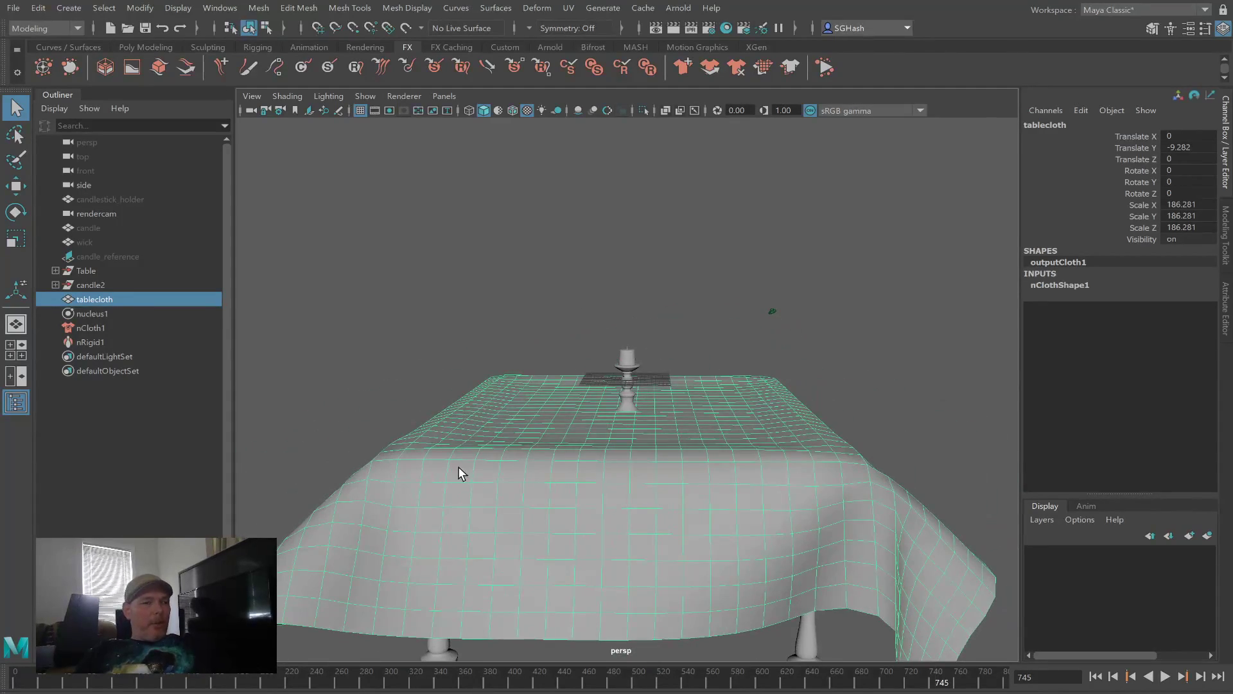
Step: Hide the tablecloth, nucleus1, nCloth1 and nRigid1 together, and turn their visibility back on
left_click(103, 338, "shift")
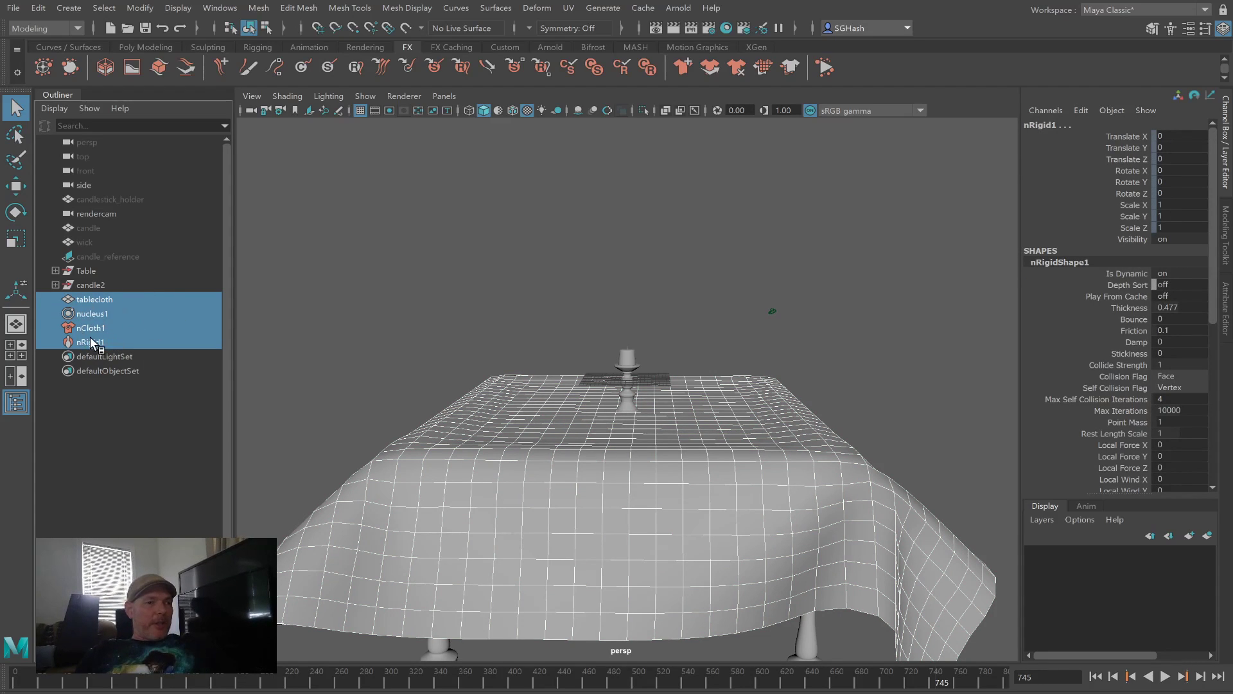
key("ctrl+h")
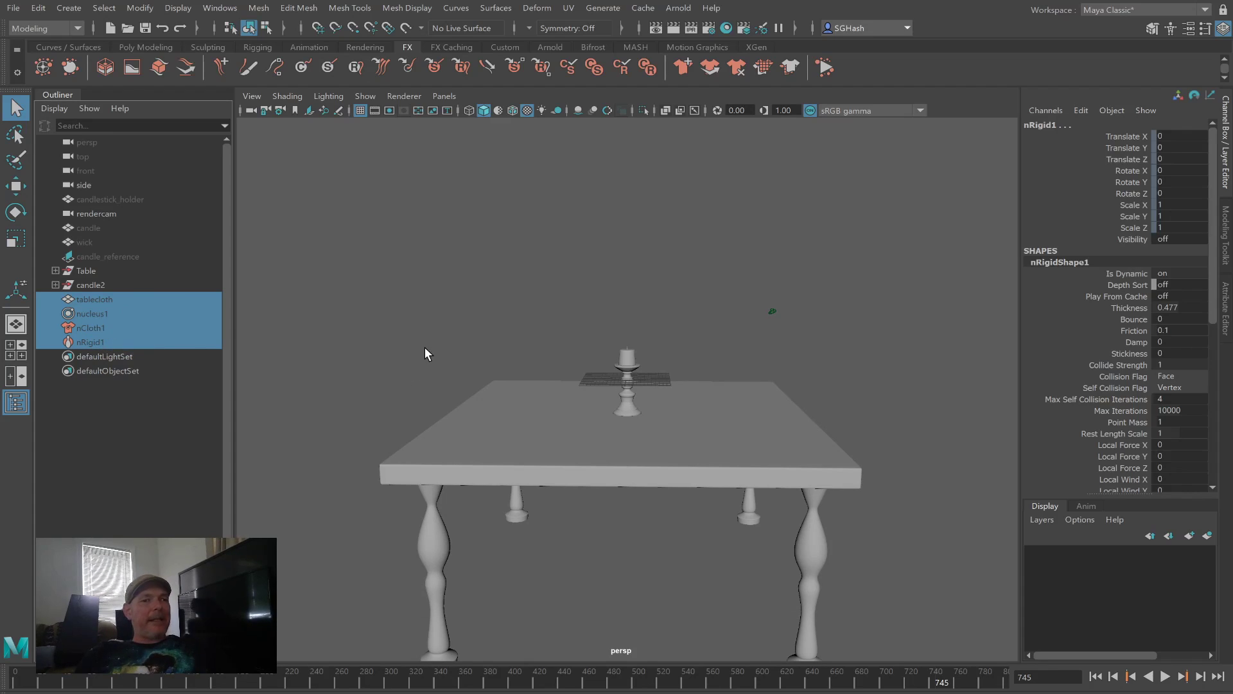
mouse_move(528, 377)
left_mouse_down("alt")
mouse_move(507, 374)
mouse_move(548, 386)
left_mouse_up("alt")
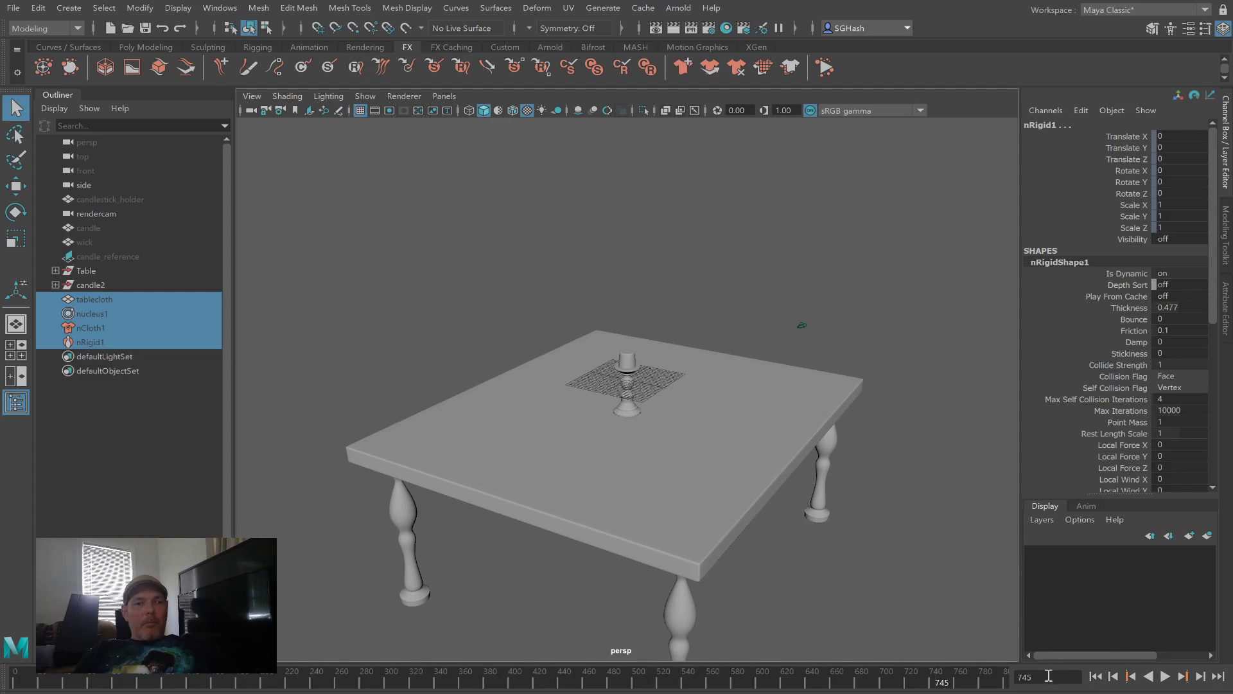
left_click(1168, 239)
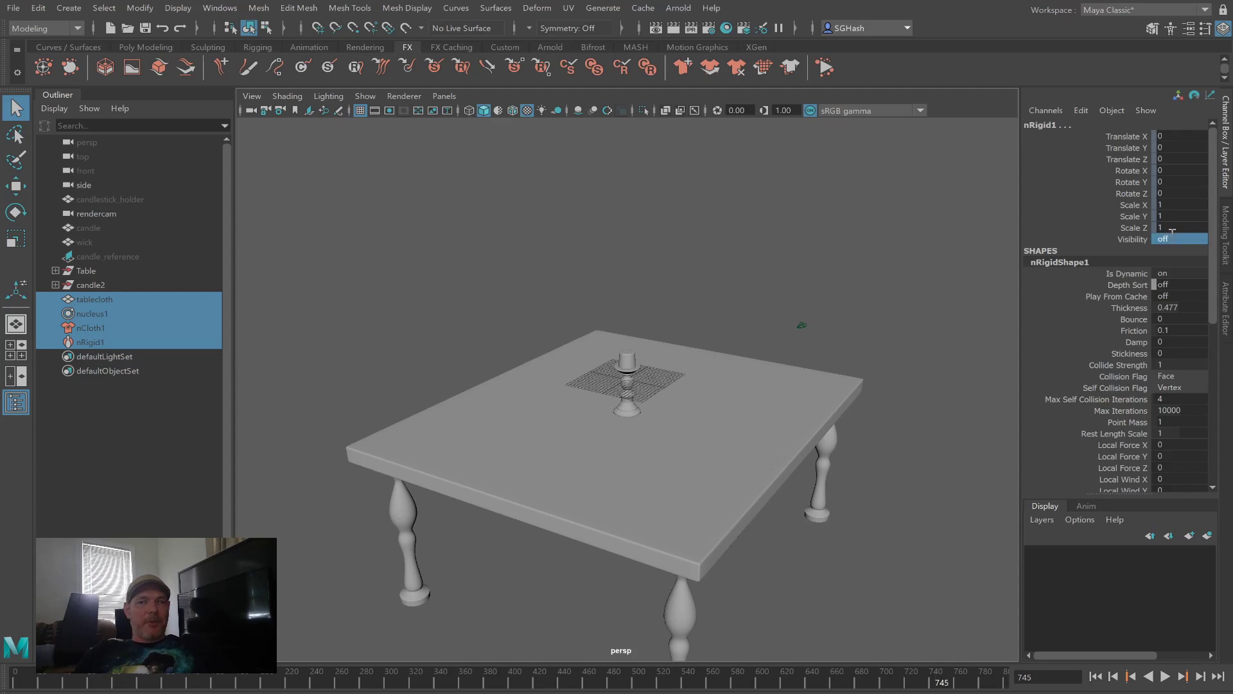
key("Return")
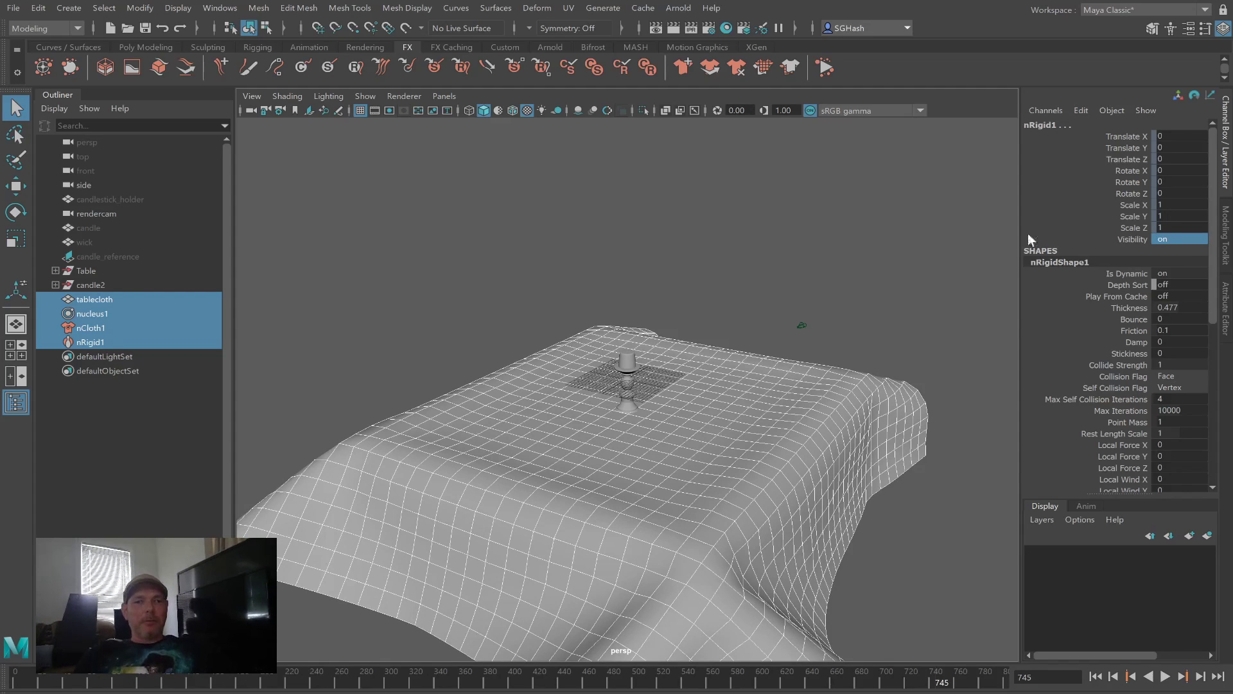
left_click(880, 220)
Step: Delete the tablecloth's history to freeze the draped shape free of its nCloth input
left_click(762, 457)
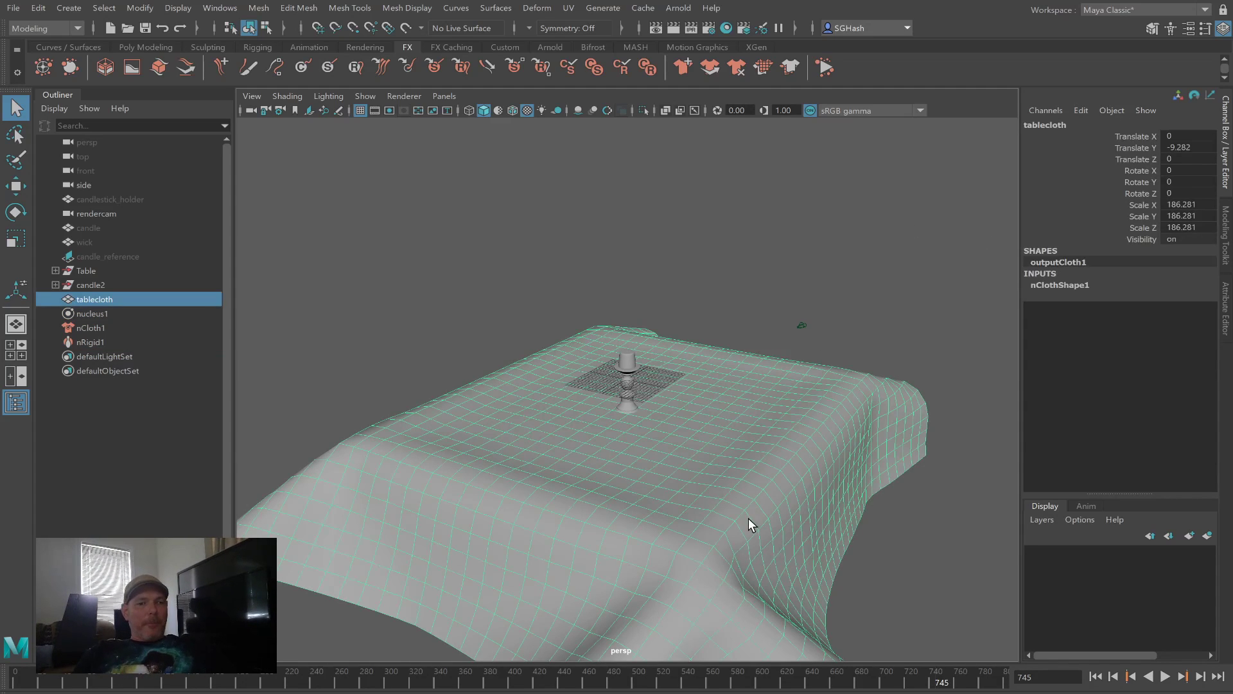
mouse_move(768, 515)
left_mouse_down("alt")
mouse_move(681, 512)
mouse_move(777, 514)
mouse_move(752, 498)
mouse_move(711, 505)
mouse_move(818, 512)
mouse_move(774, 511)
left_mouse_up("alt")
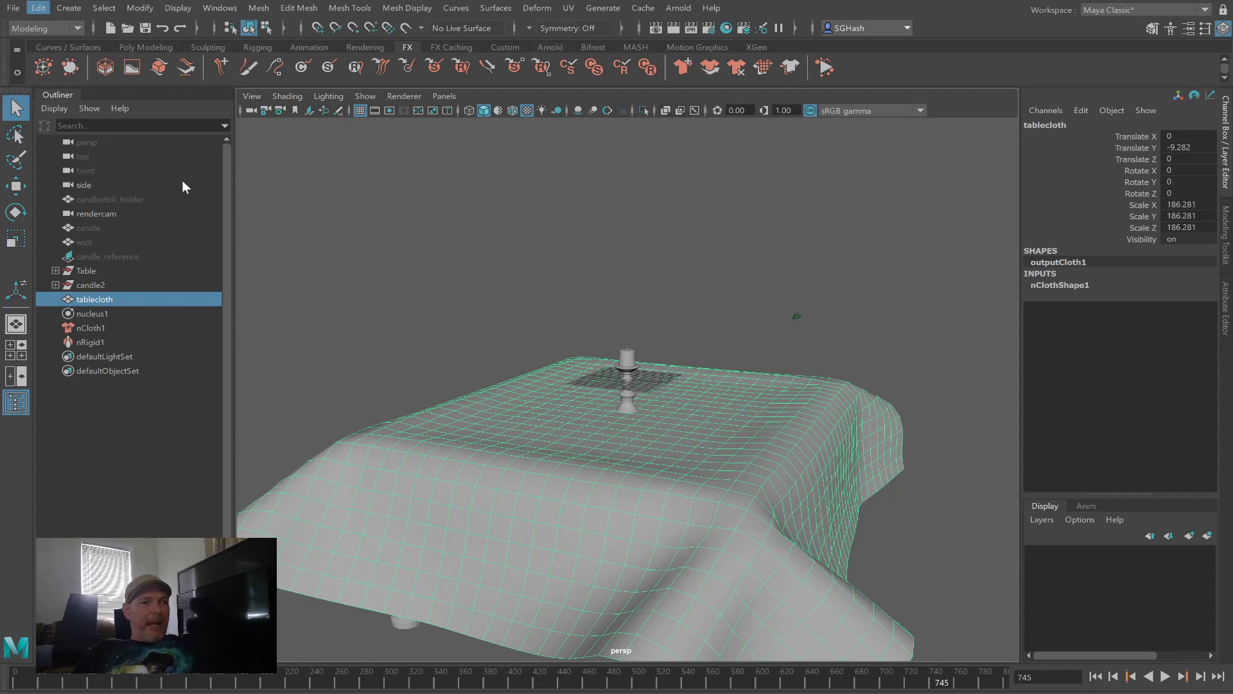
left_click(302, 225)
left_click(462, 412)
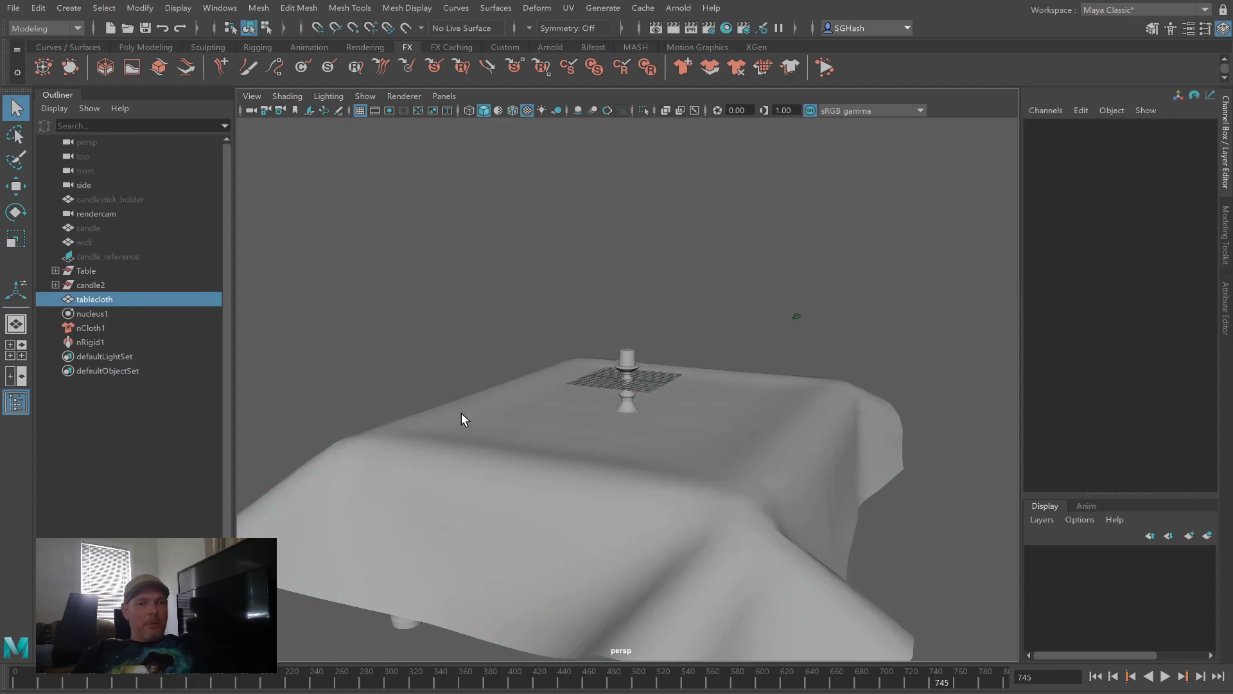
left_click_drag(585, 452, 487, 464, "alt")
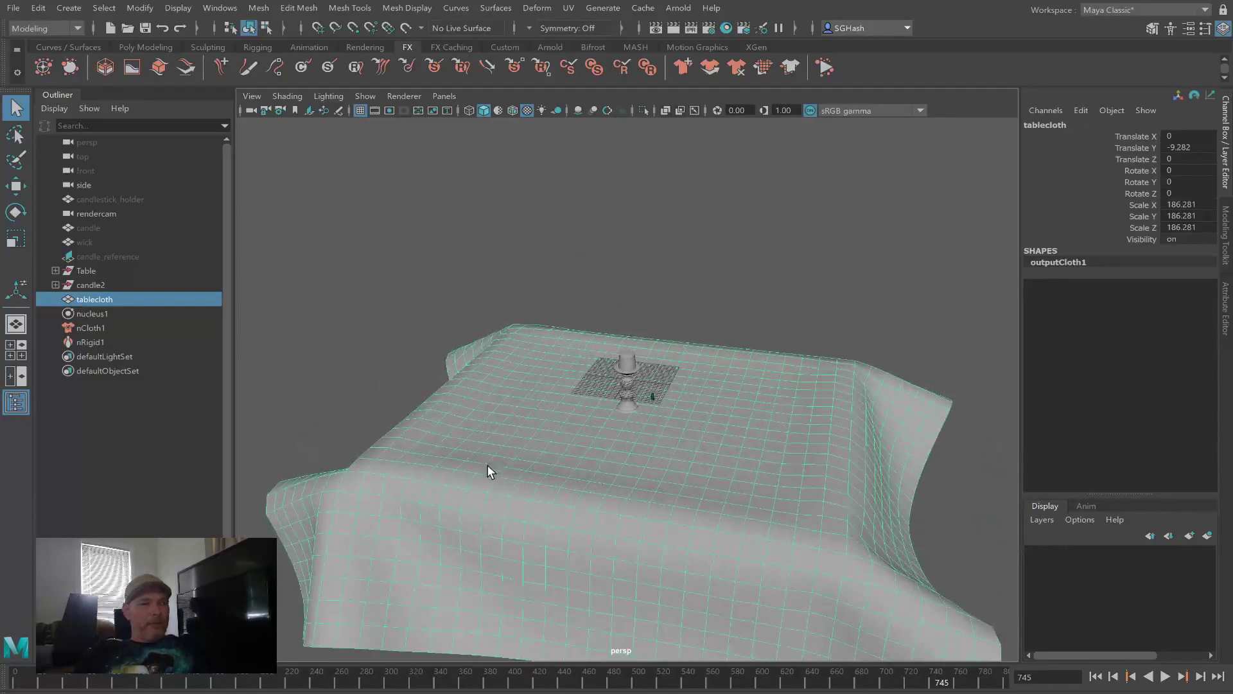
Step: Turn off the tablecloth's visibility and select the bare table top
double_click(1193, 242)
type("0")
key("Return")
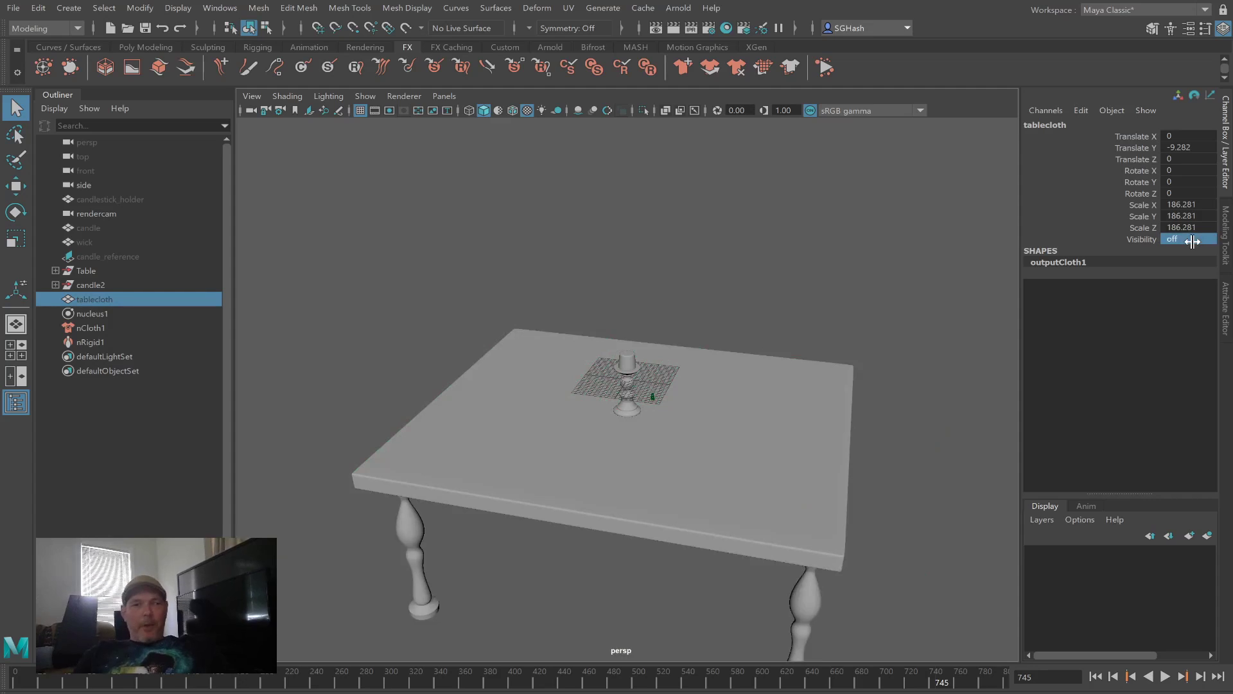
left_click(785, 456)
left_click_drag(677, 449, 653, 445, "alt")
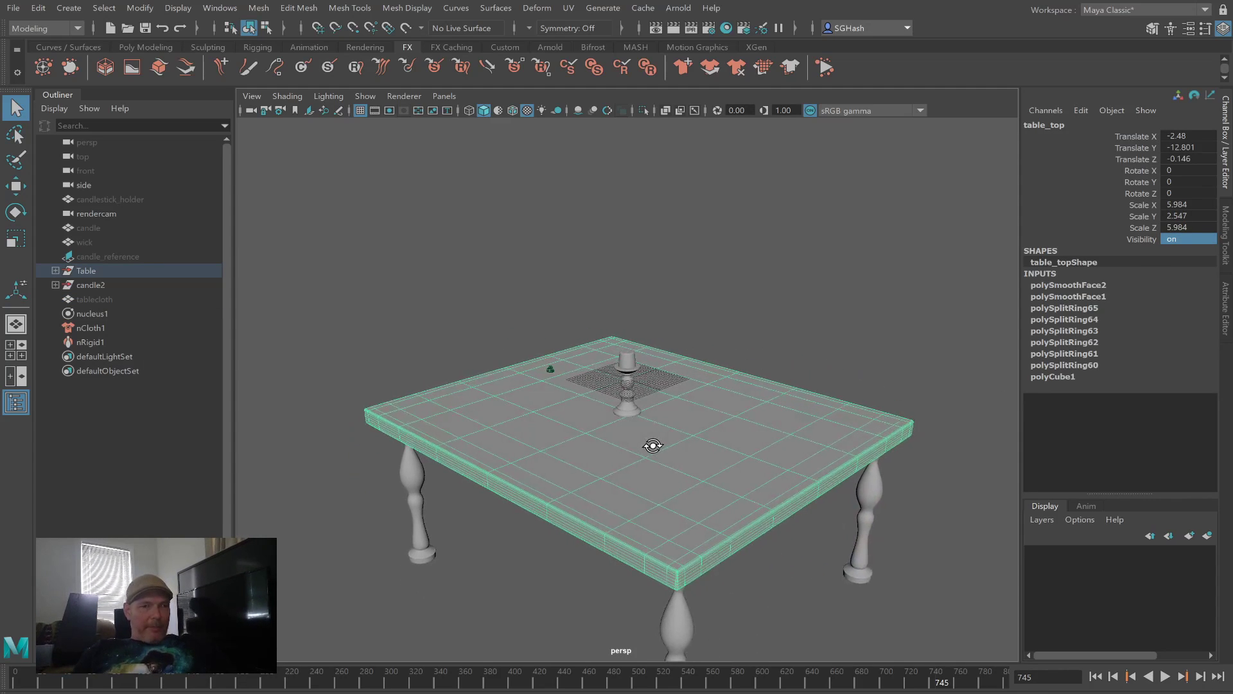
Step: Create a polygon sphere, scale it to about 15 and place it beside the candlestick at about X -30.5, Y 3.7
left_click(152, 48)
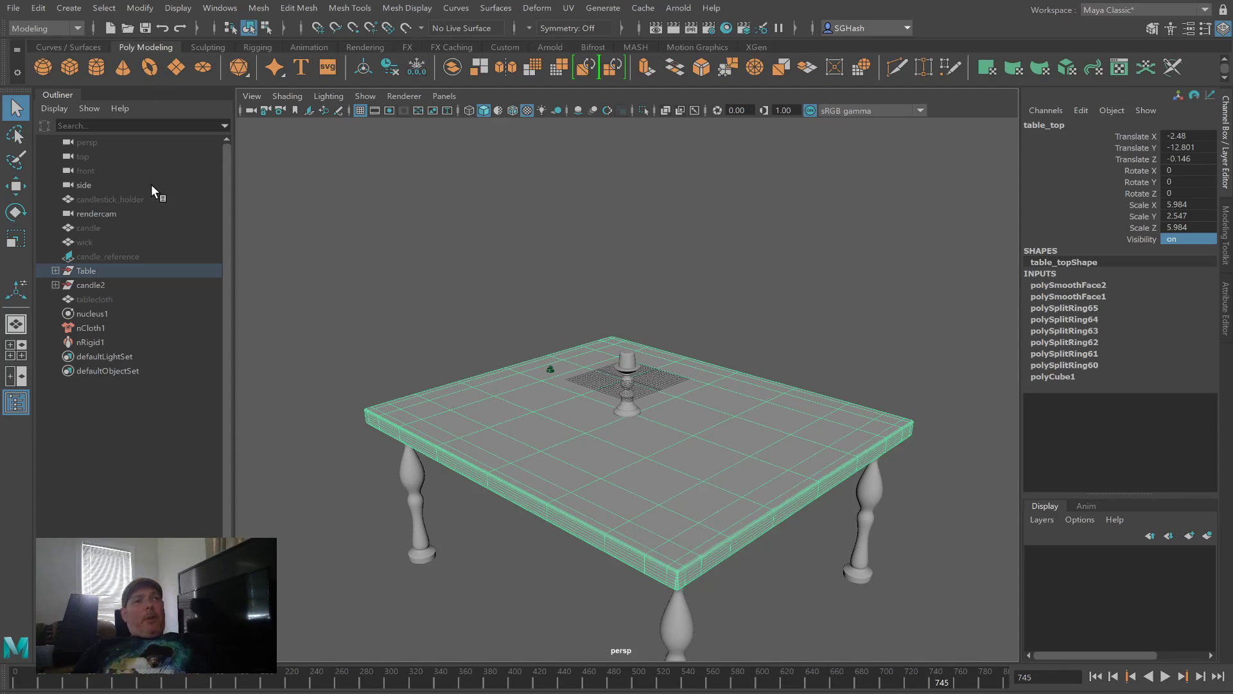
left_click(36, 70)
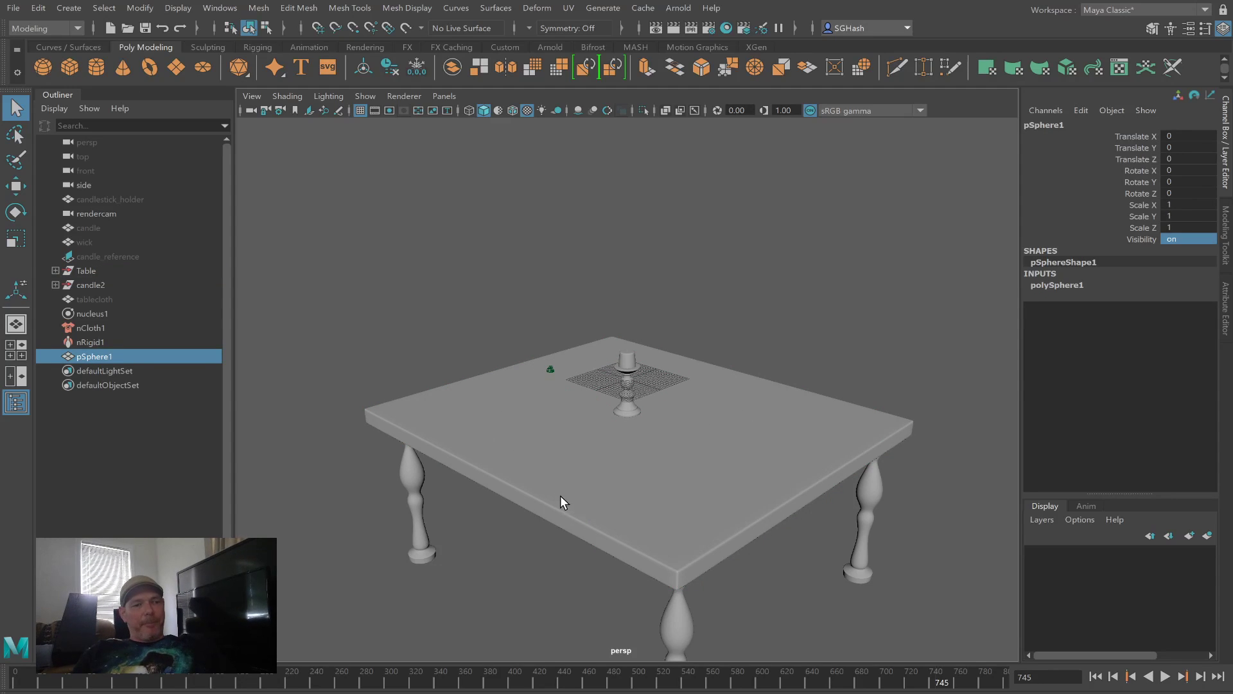
key("w")
left_click_drag(581, 363, 808, 397)
key("r")
left_click_drag(542, 453, 637, 430, "alt")
key("w")
left_click_drag(740, 312, 738, 295)
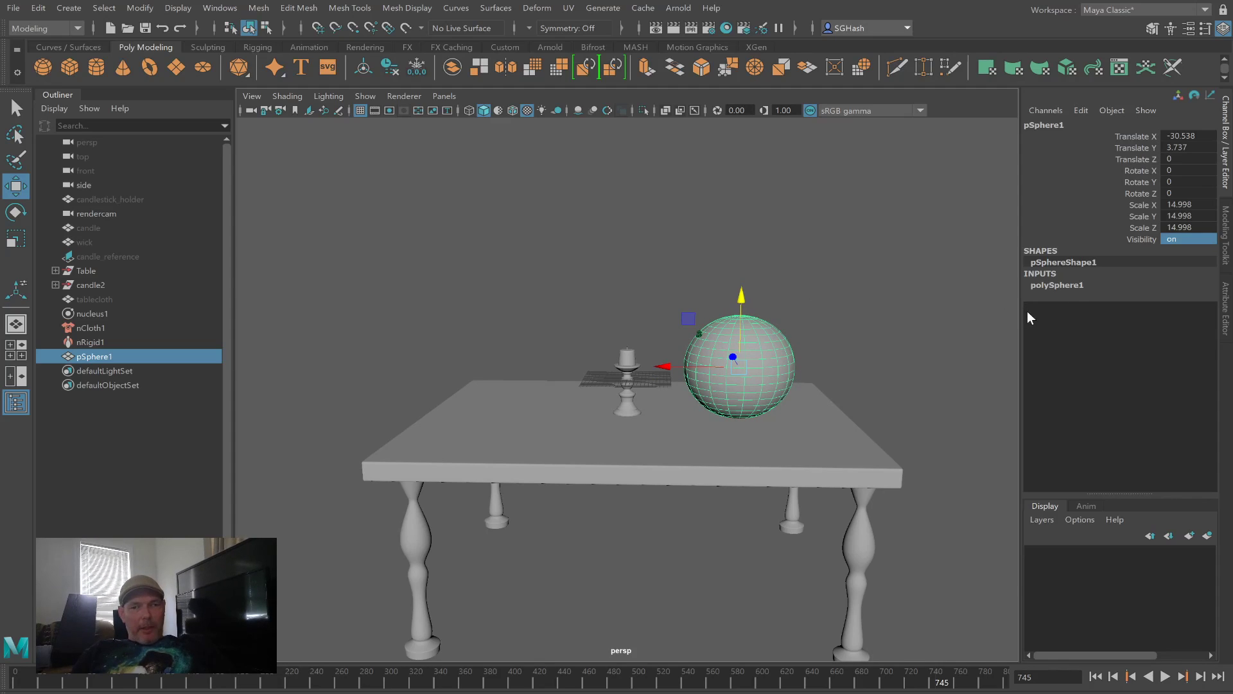
Step: Set the sphere's Subdivisions Axis and Subdivisions Height to 8
left_click(1073, 286)
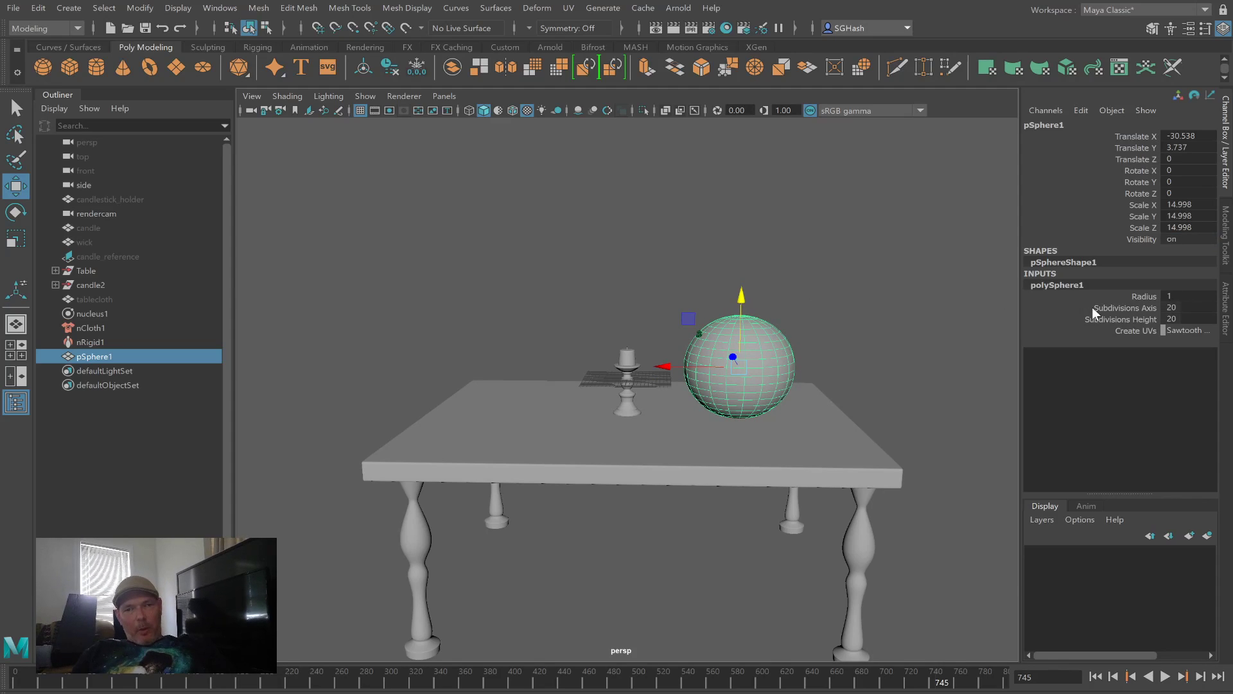
left_click(1180, 310)
type("19")
key("Return")
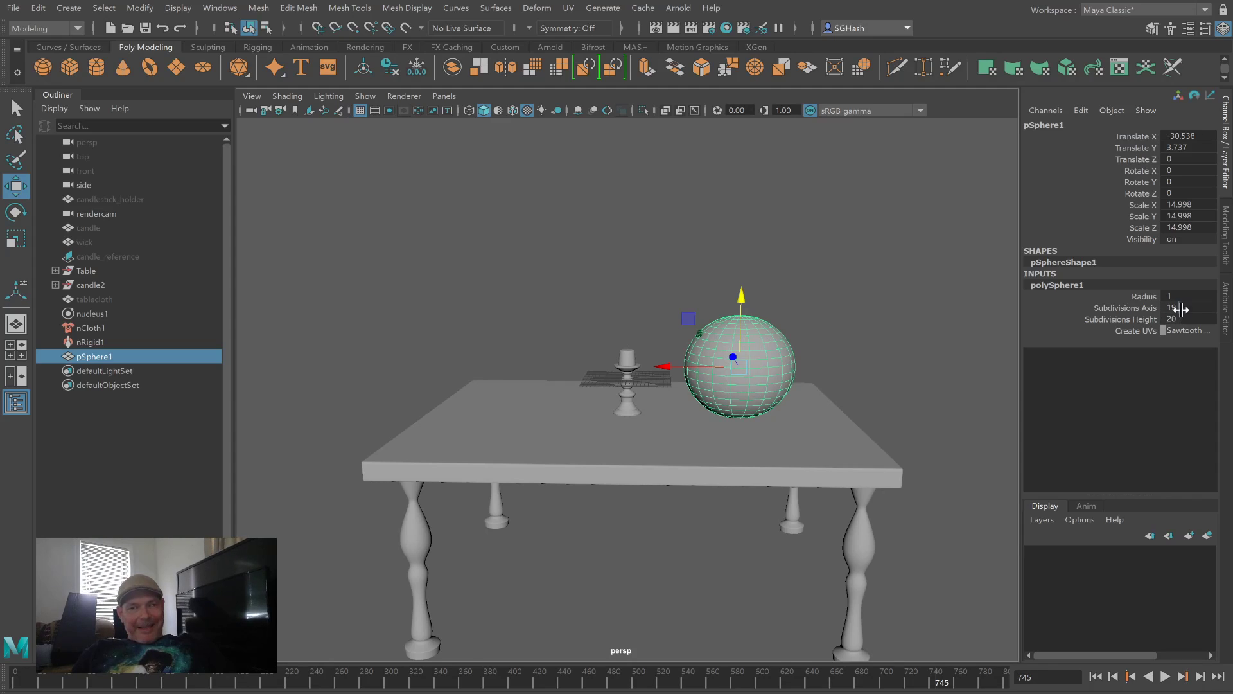
left_click_drag(1185, 320, 1188, 310)
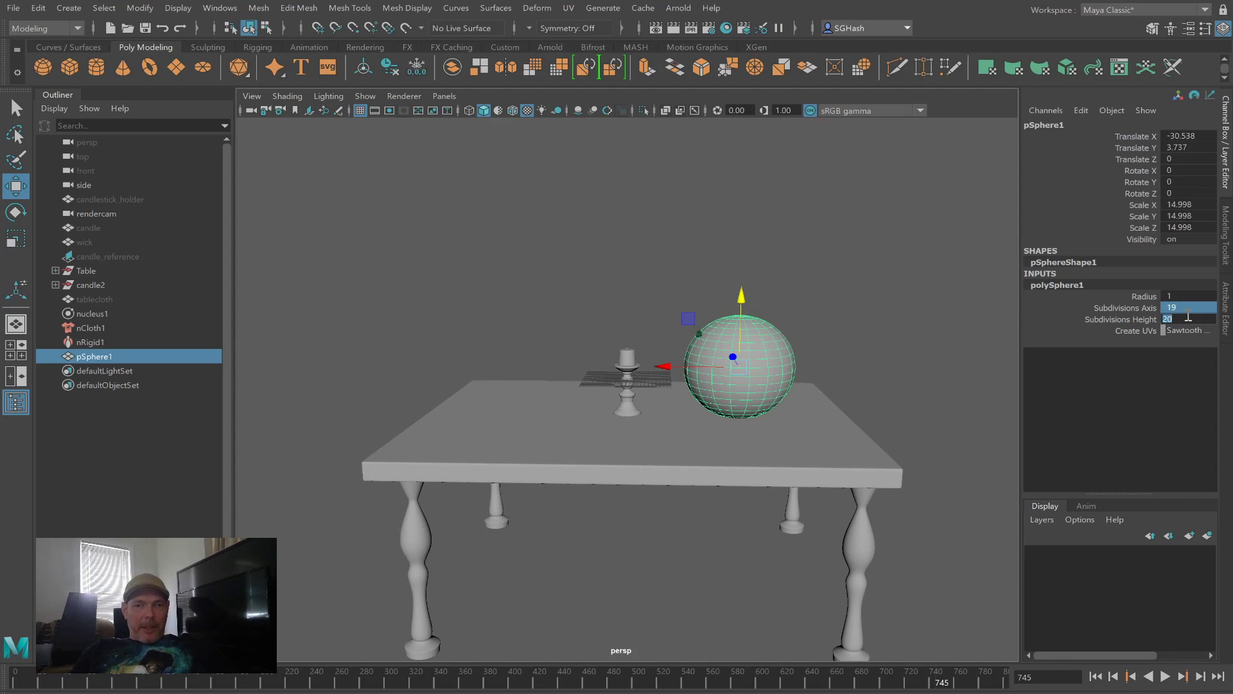
type("8")
key("Return")
left_click_drag(914, 327, 805, 337, "alt")
right_click_drag(805, 338, 934, 389, "alt")
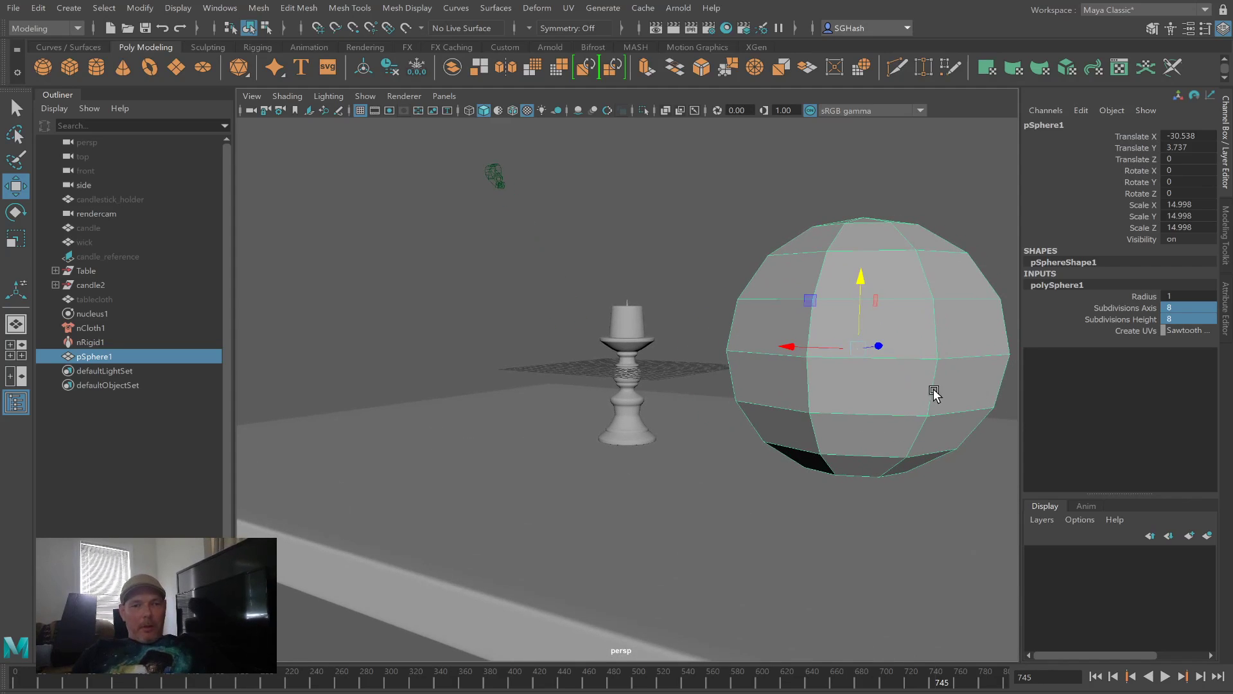
Step: Delete the faces of the sphere's upper half to leave an open bowl, and check its inside
key("f")
left_click_drag(792, 366, 785, 340, "alt")
right_click_drag(785, 341, 681, 340, "alt")
left_click_drag(765, 348, 731, 349, "alt")
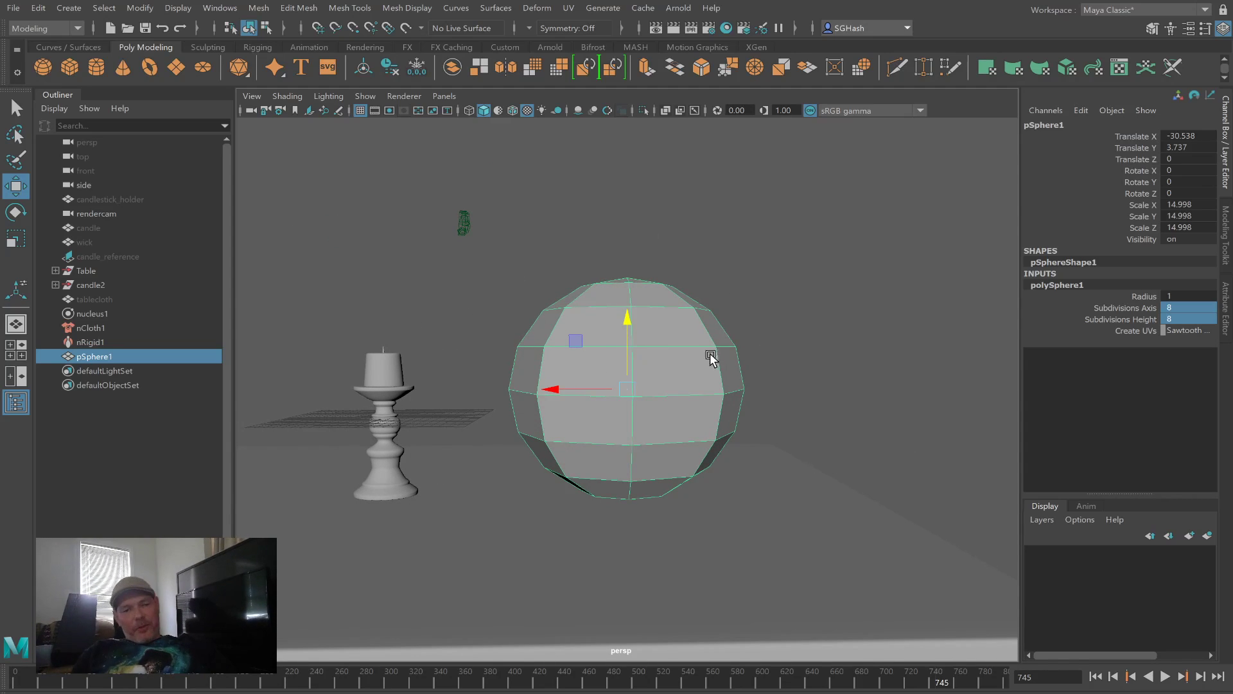
key("F11")
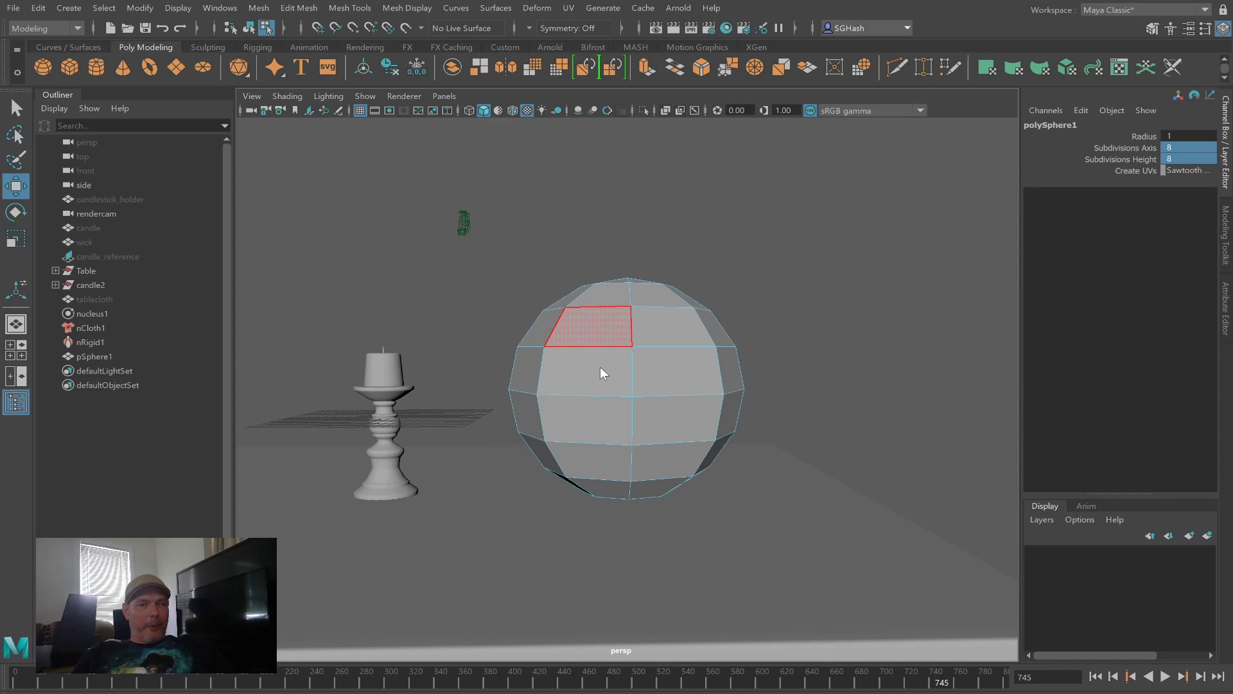
left_click_drag(754, 341, 659, 344, "alt")
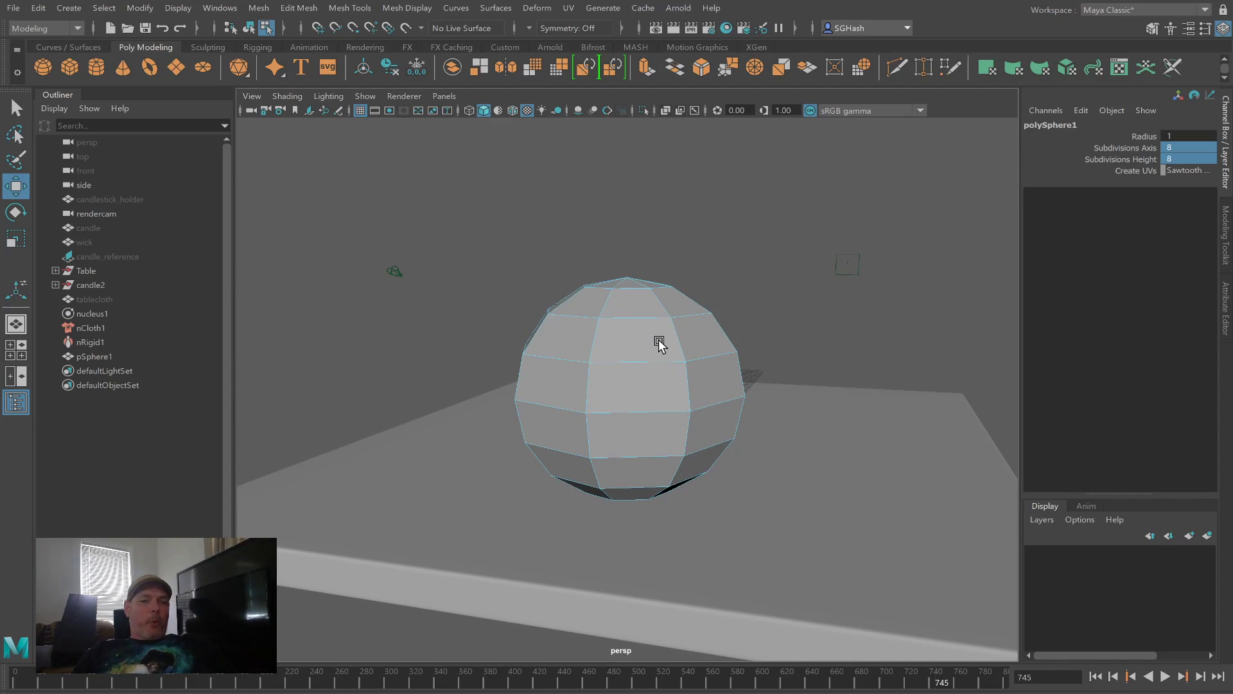
mouse_move(660, 343)
left_mouse_down("alt")
mouse_move(652, 334)
mouse_move(665, 337)
left_mouse_up("alt")
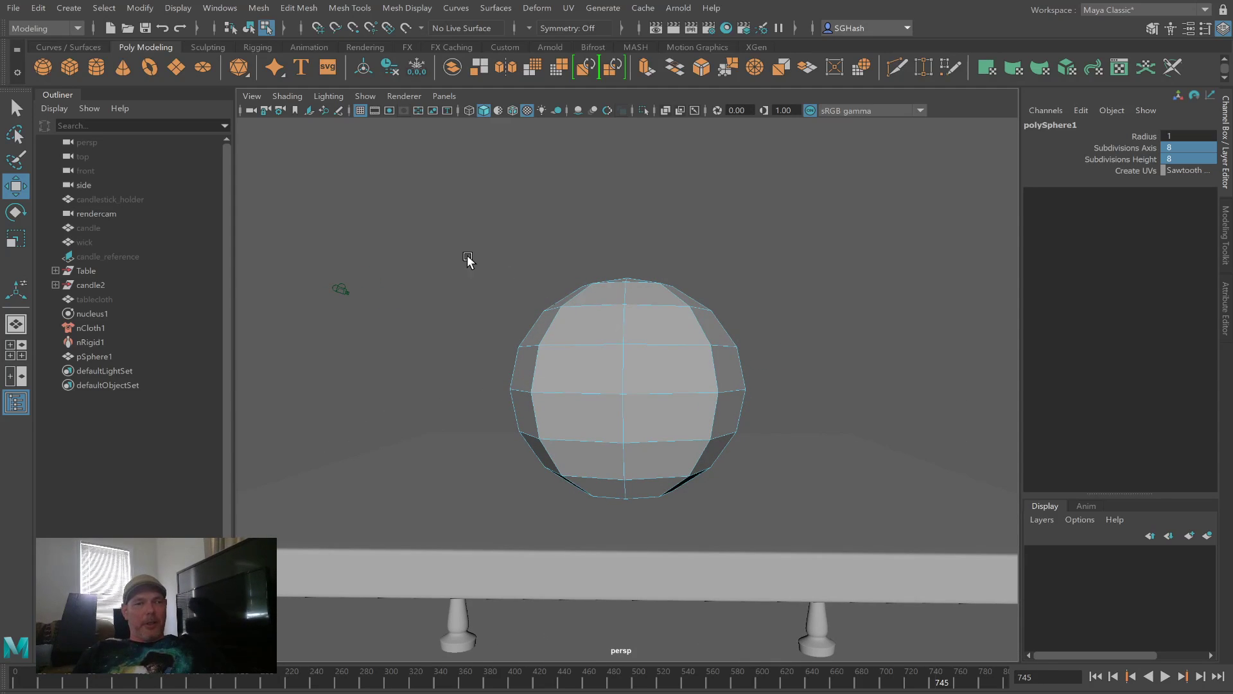
left_click_drag(432, 200, 814, 385)
key("Delete")
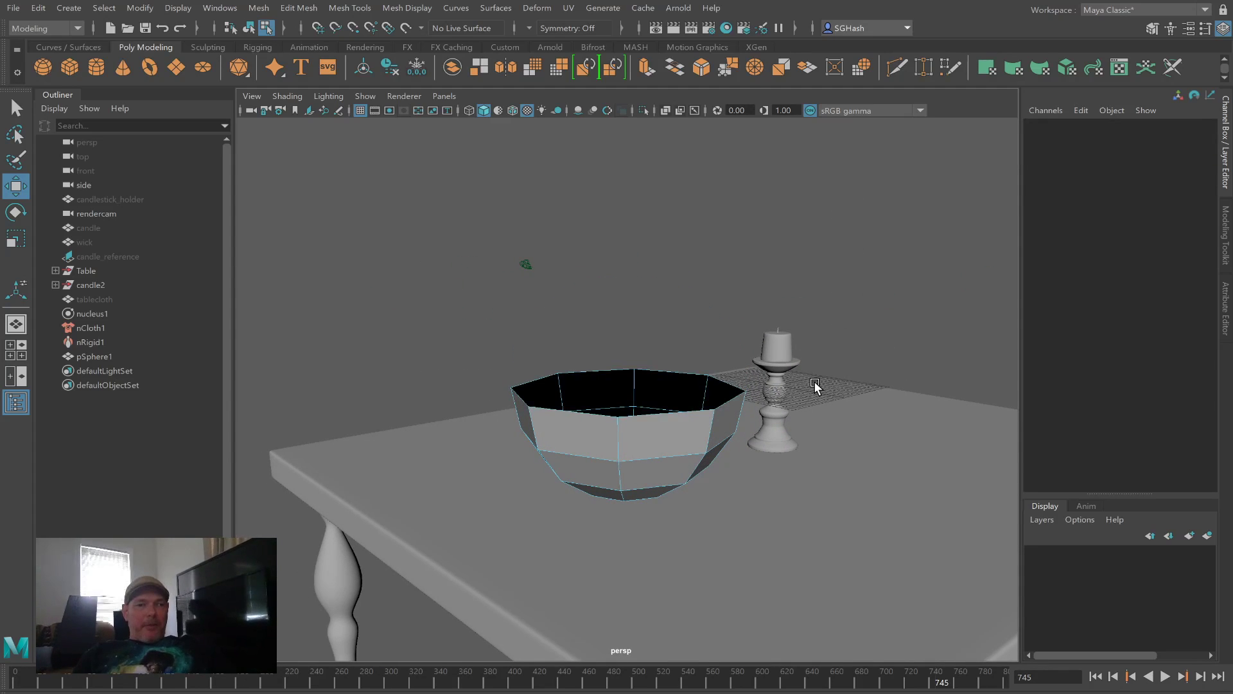
left_click_drag(622, 336, 606, 377, "alt")
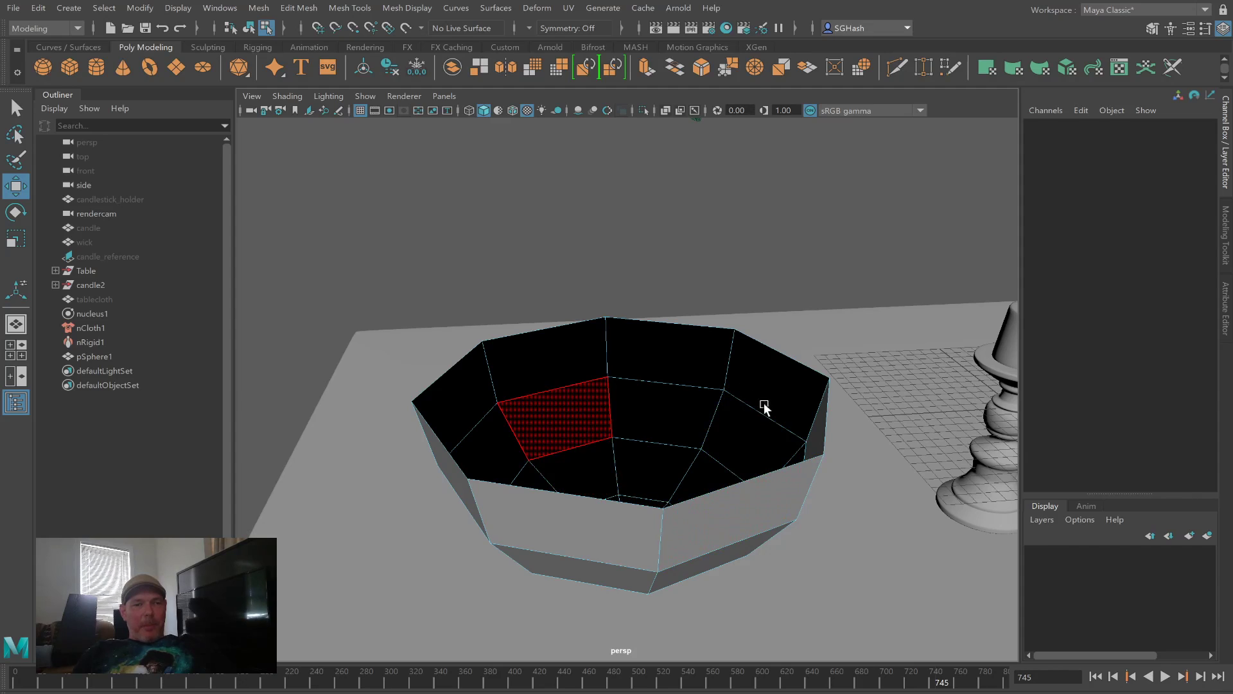
left_click_drag(743, 385, 663, 380, "alt")
left_click_drag(645, 450, 738, 405, "alt")
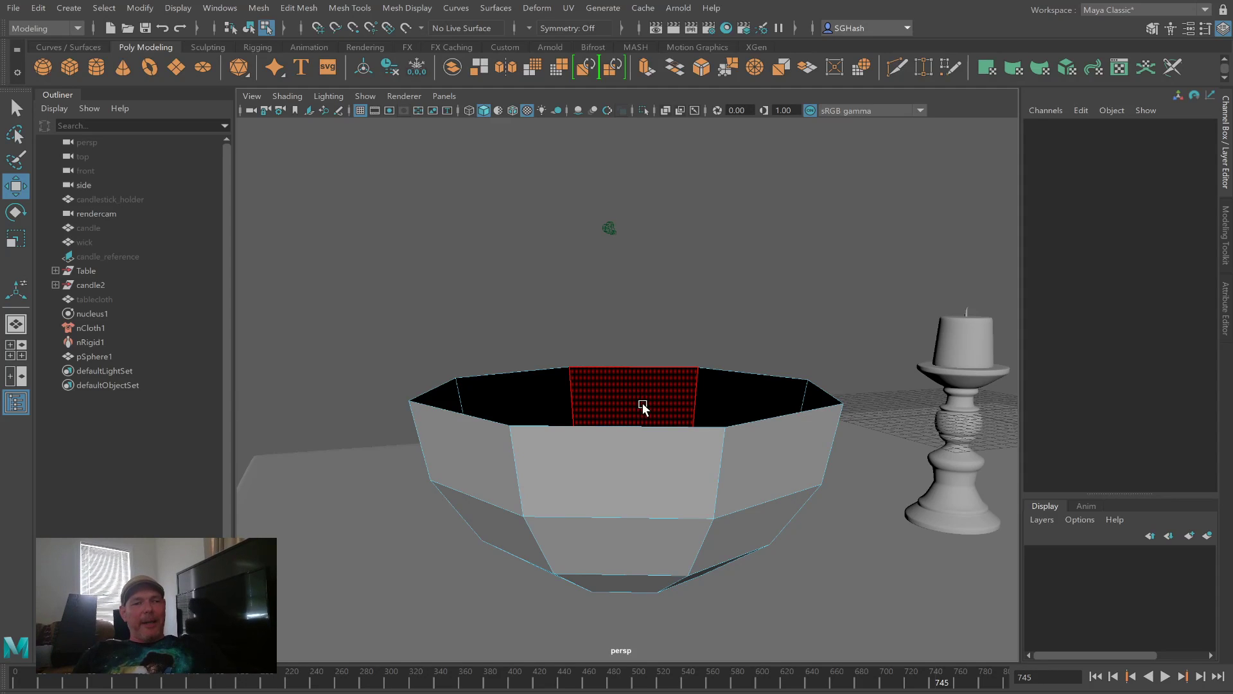
Step: Flatten the half-sphere bowl by scaling it vertically to a Scale Y of about 7.1
left_click_drag(646, 400, 591, 471, "alt")
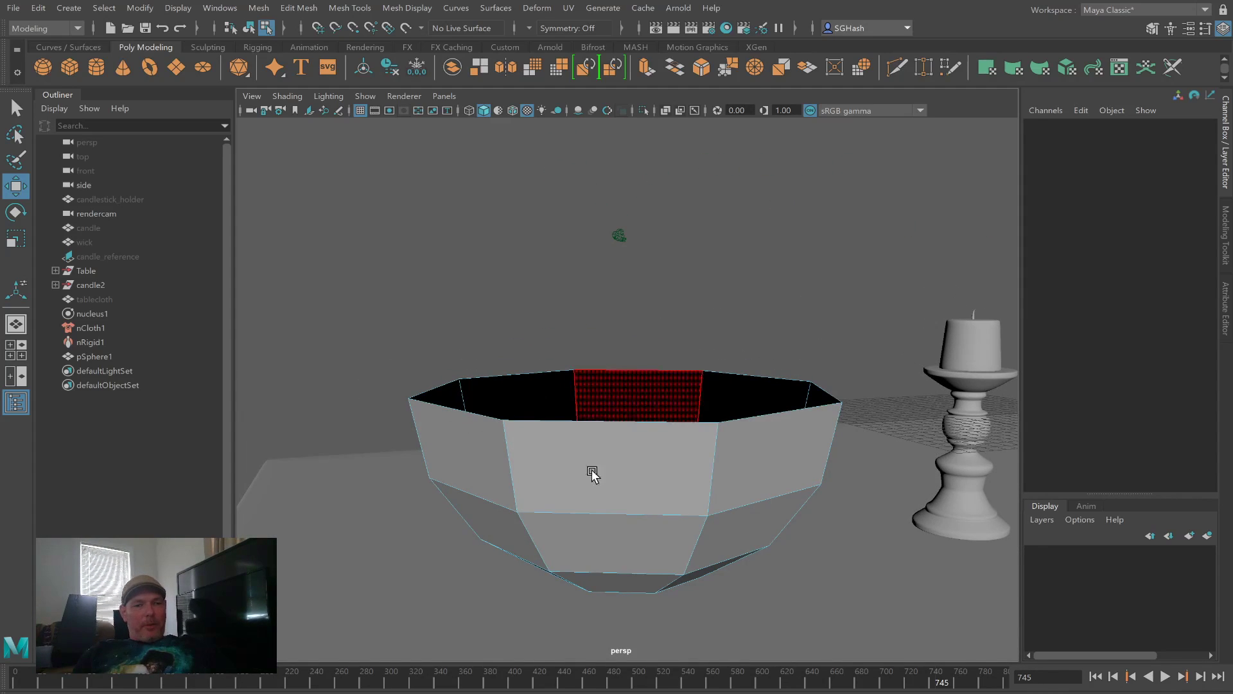
left_click(627, 498)
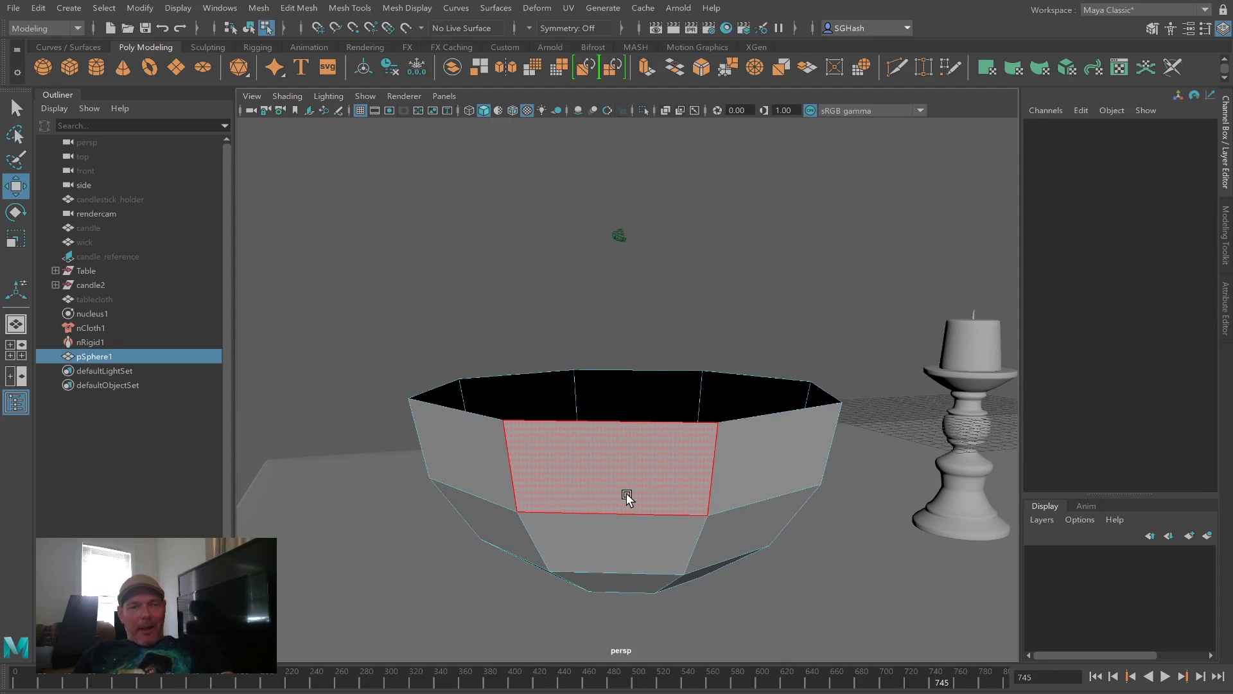
left_click_drag(636, 468, 622, 474, "alt")
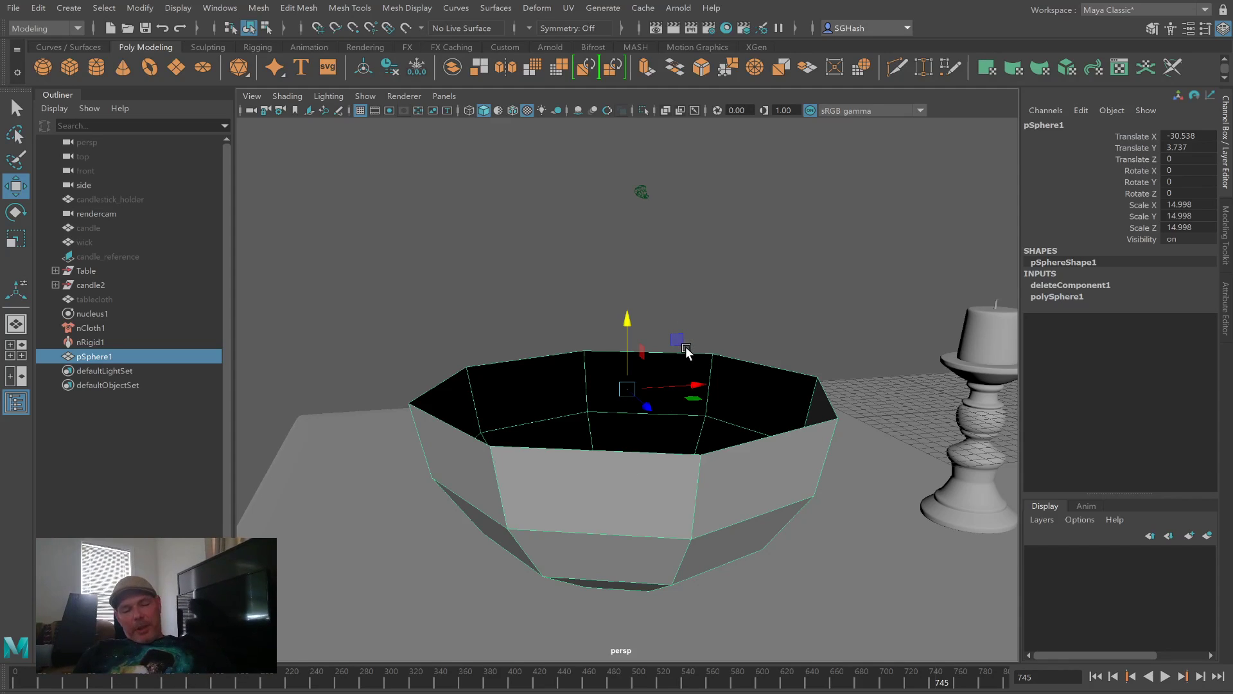
left_click_drag(719, 291, 700, 291, "alt")
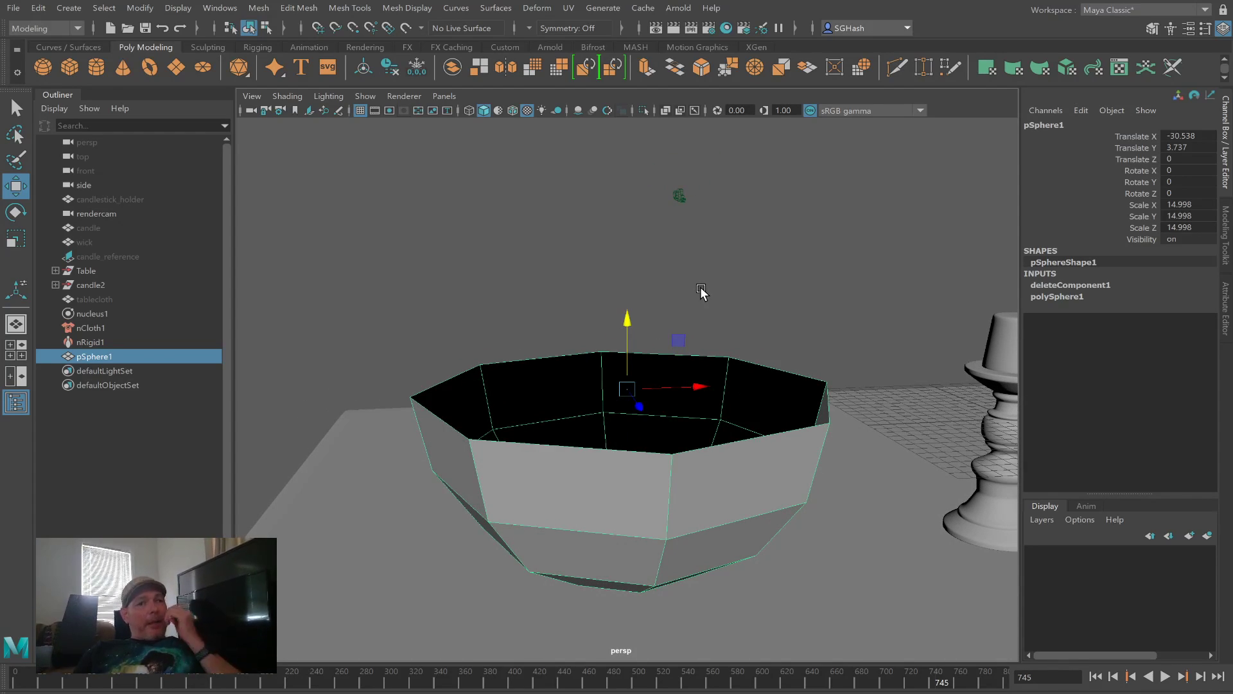
key("r")
mouse_move(629, 326)
left_mouse_down()
mouse_move(614, 365)
mouse_move(661, 312)
mouse_move(646, 339)
left_mouse_up()
left_click_drag(734, 215, 726, 223, "alt")
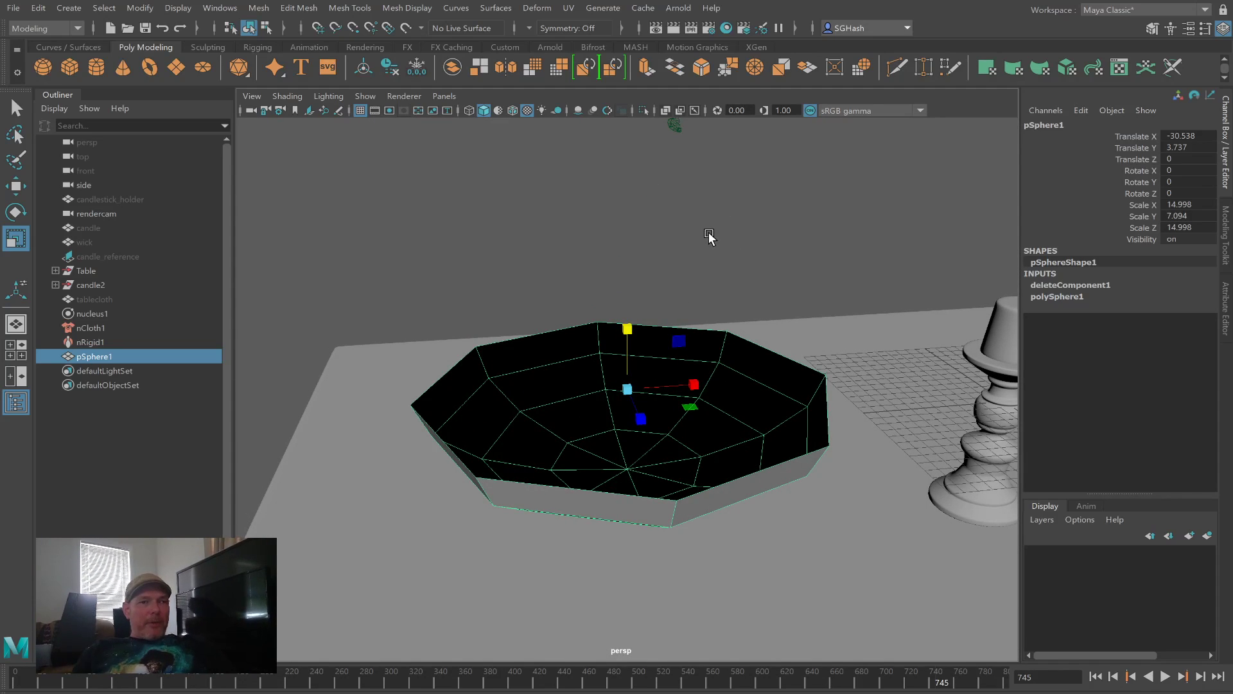
Step: Extrude all the bowl's faces outward with a Local Translate Z of about 1.03 to give the wall thickness
left_click(646, 67)
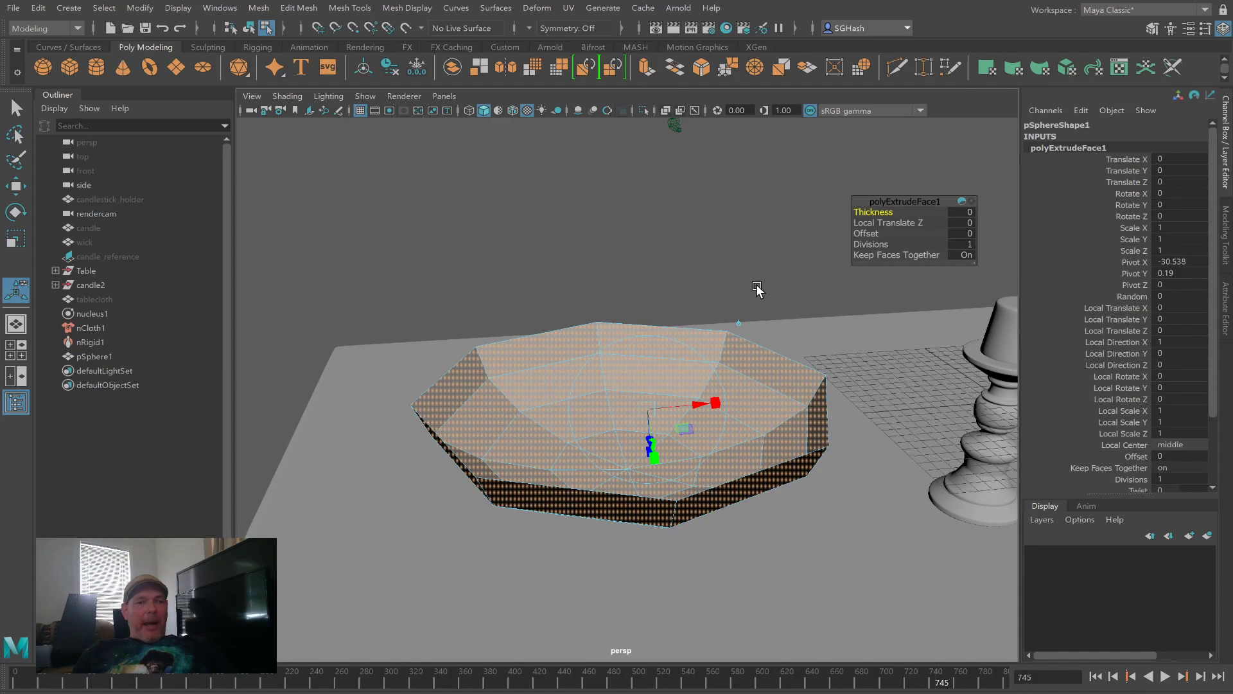
left_click_drag(760, 284, 735, 275, "alt")
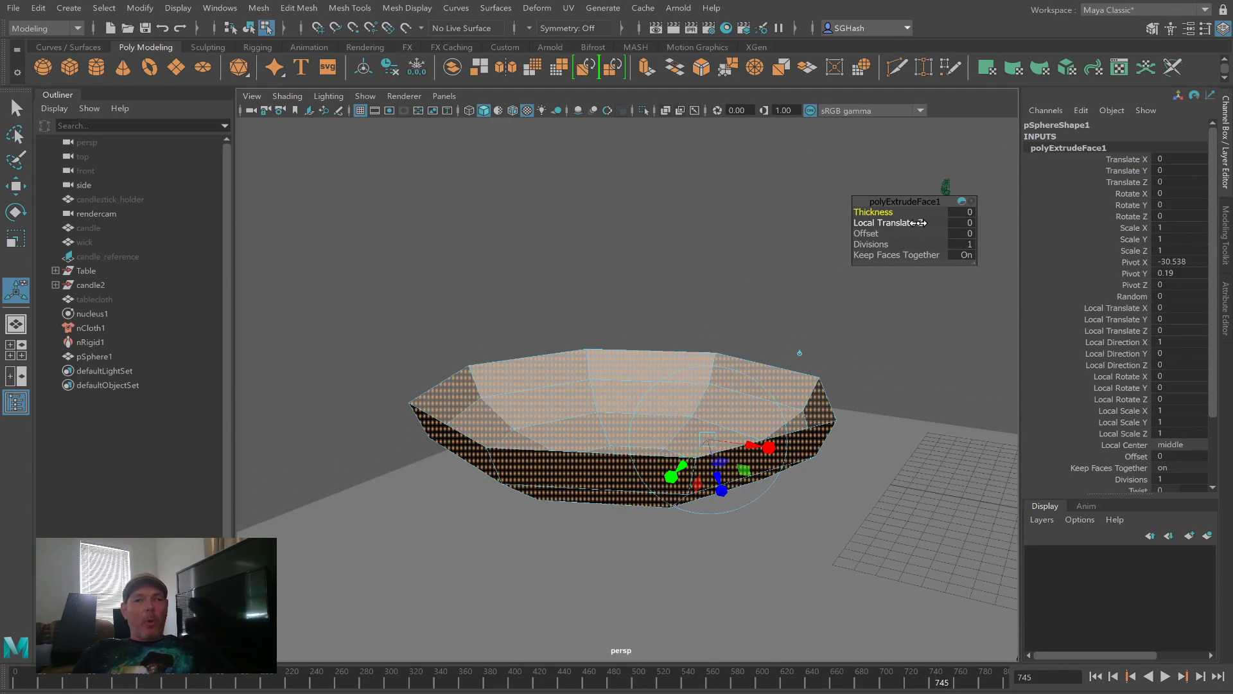
left_click_drag(923, 223, 926, 222)
left_click_drag(661, 319, 570, 310, "alt")
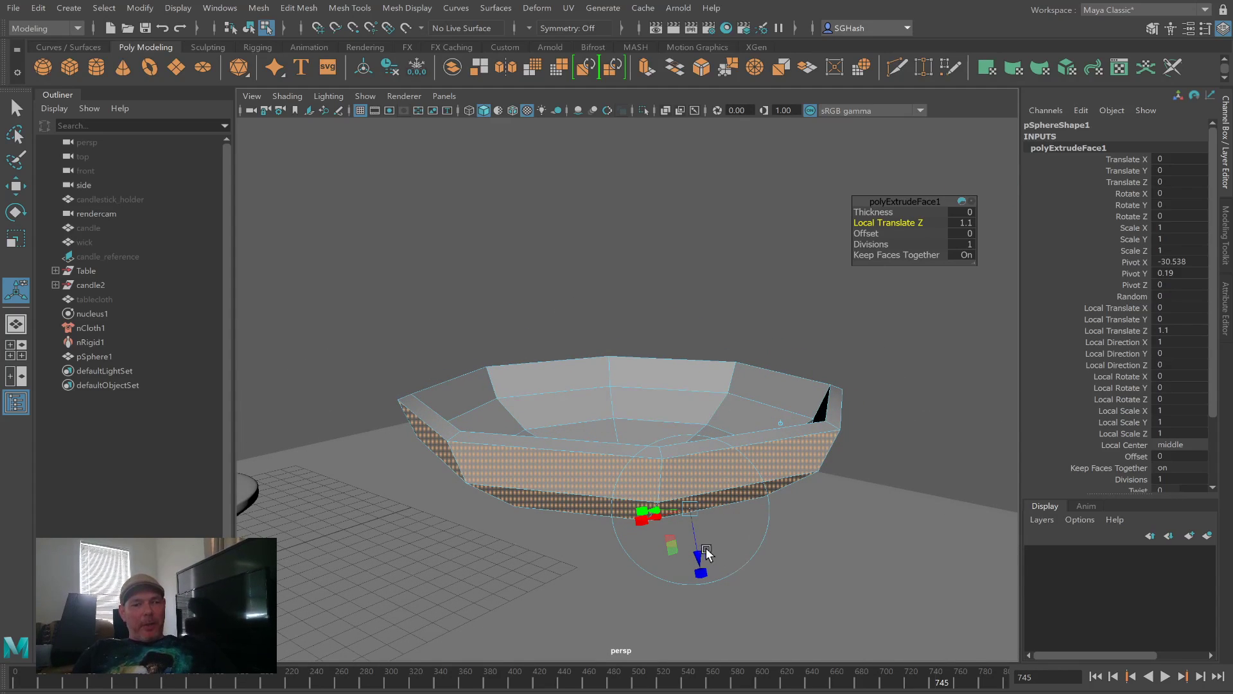
left_click_drag(700, 569, 681, 522)
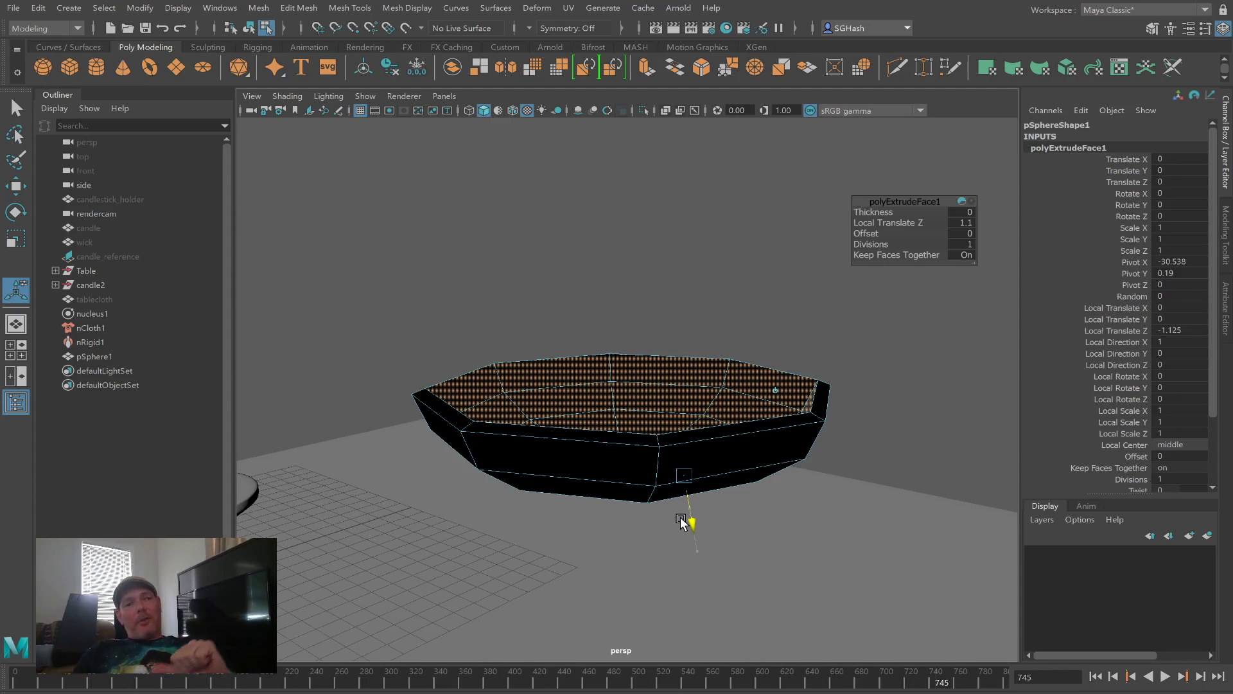
left_click_drag(680, 518, 685, 523)
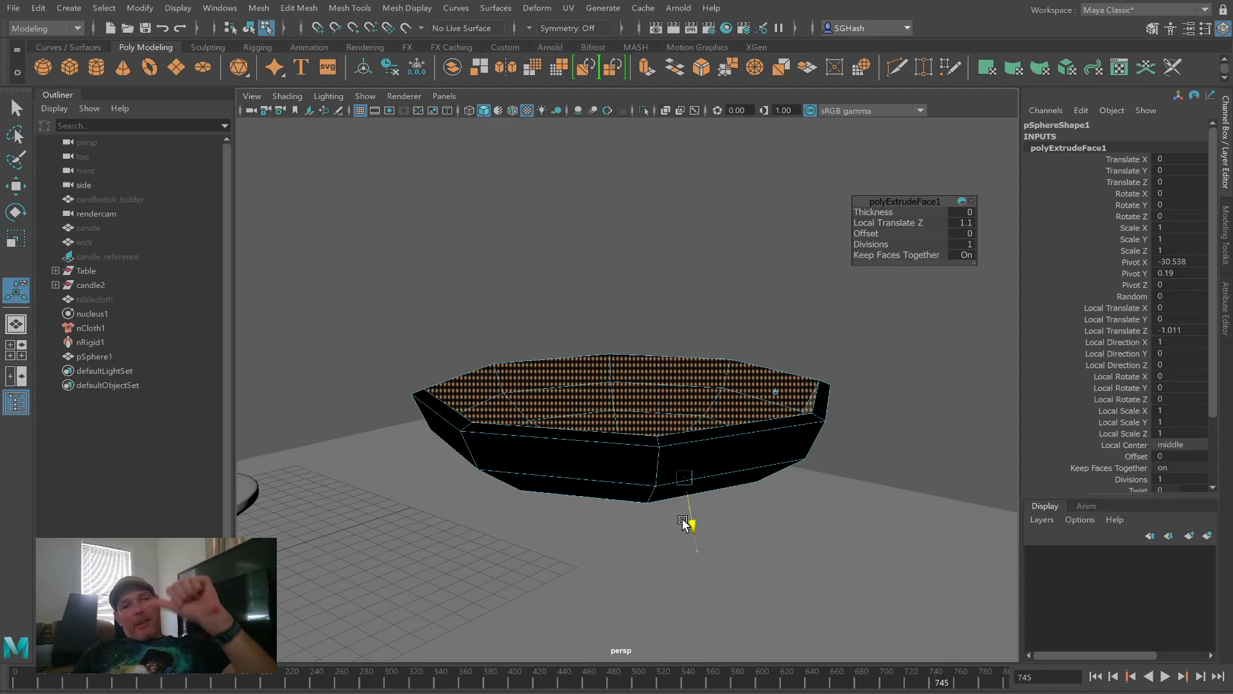
left_click_drag(685, 524, 700, 546)
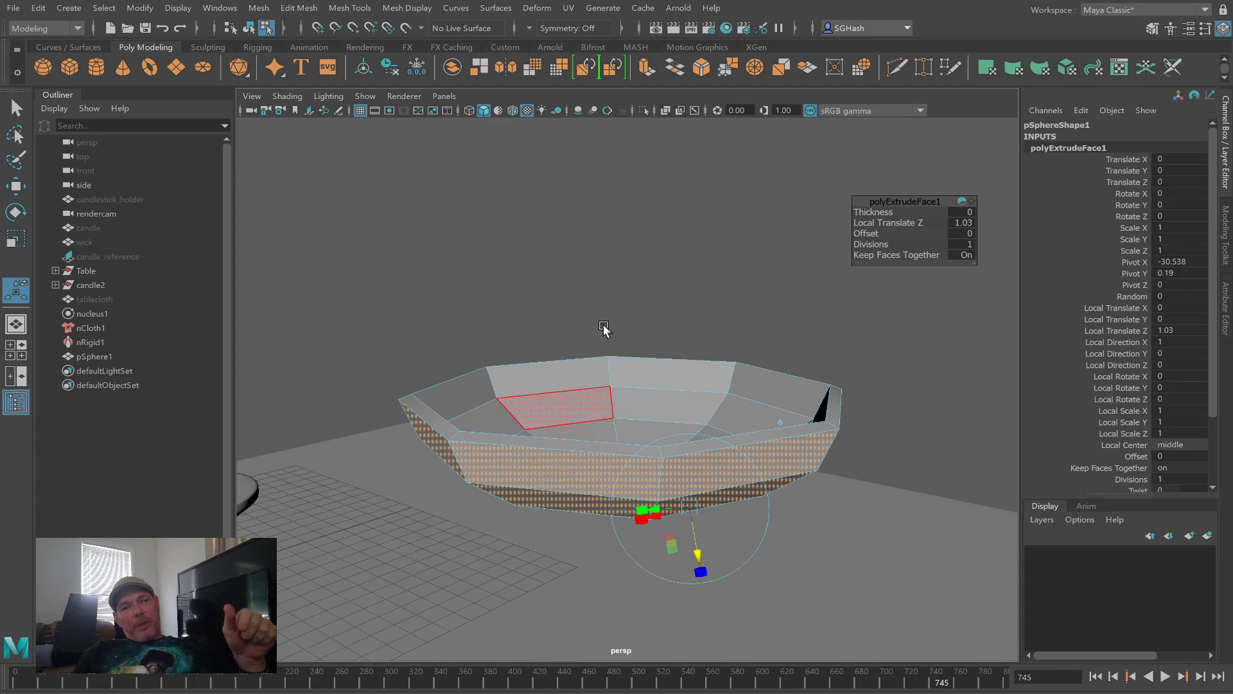
left_click(569, 286)
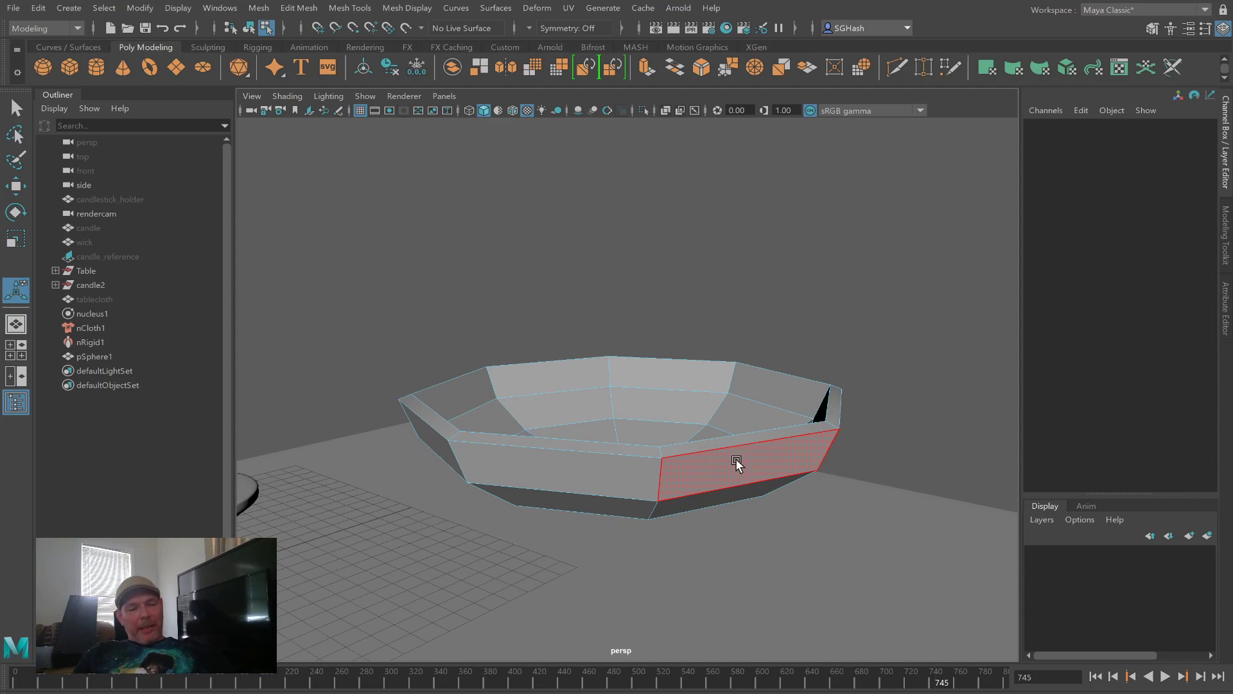
Step: Preview the thickened bowl smoothed, examine the rim from close up, and return to the unsmoothed display
left_click_drag(744, 443, 700, 446, "alt")
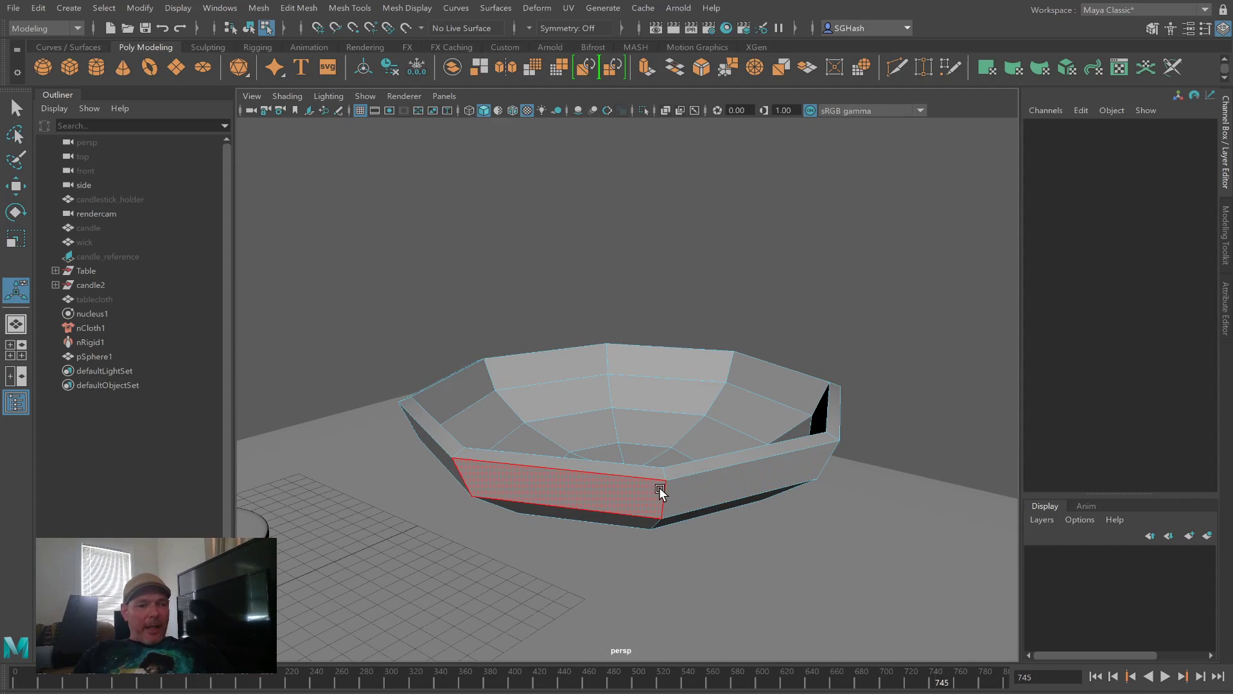
key("3")
mouse_move(807, 482)
right_mouse_down("alt")
mouse_move(691, 460)
mouse_move(790, 483)
right_mouse_up("alt")
mouse_move(650, 493)
left_mouse_down("alt")
mouse_move(655, 465)
mouse_move(661, 474)
left_mouse_up("alt")
right_click_drag(663, 474, 779, 489, "alt")
key("1")
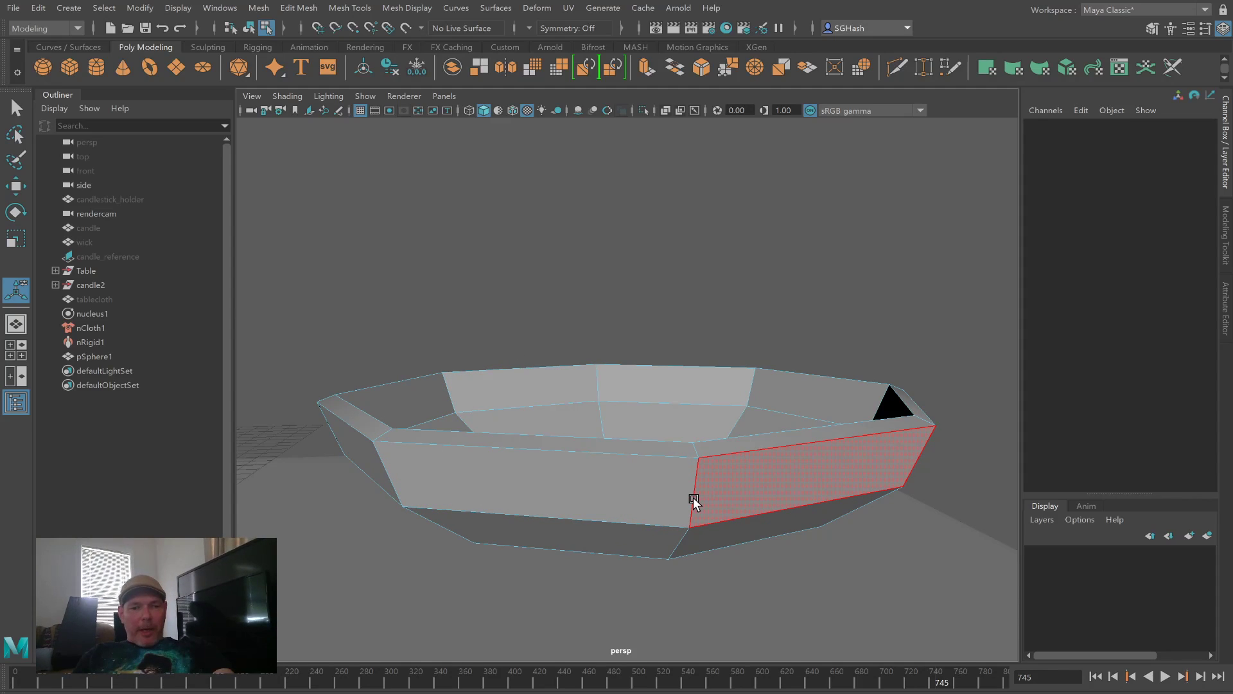
Step: Insert an edge loop around the outer wall just below the bowl's rim and preview the bowl smoothed
key("q")
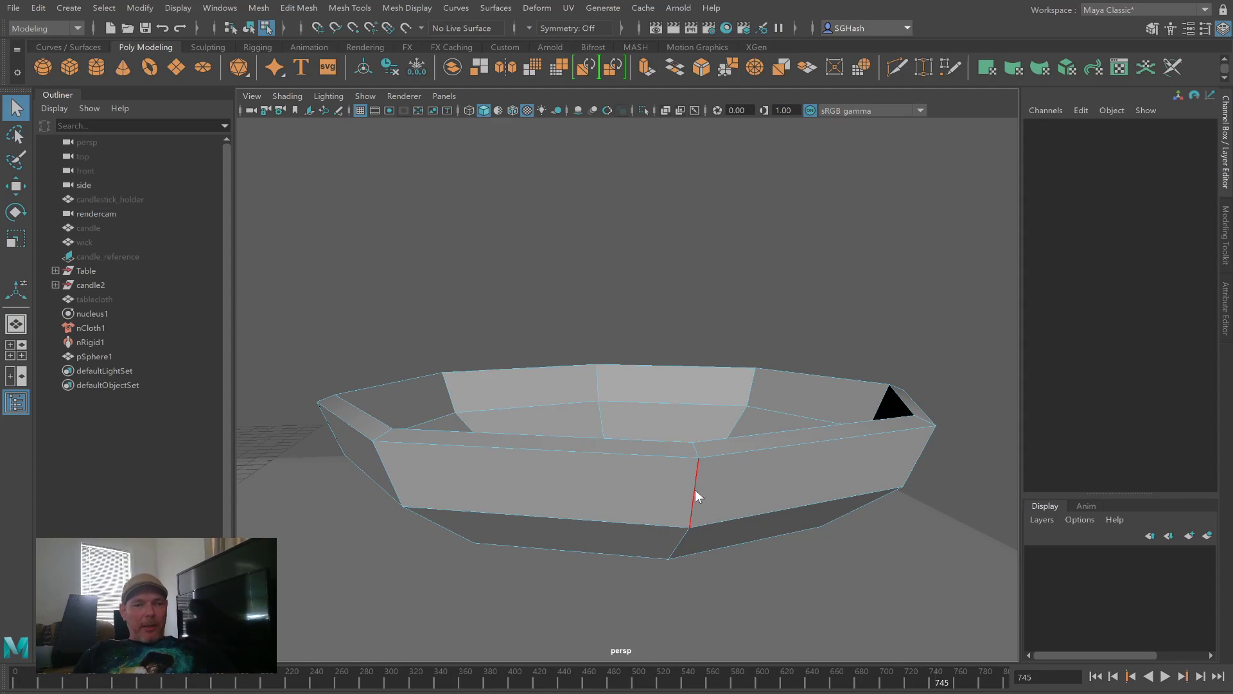
key("y")
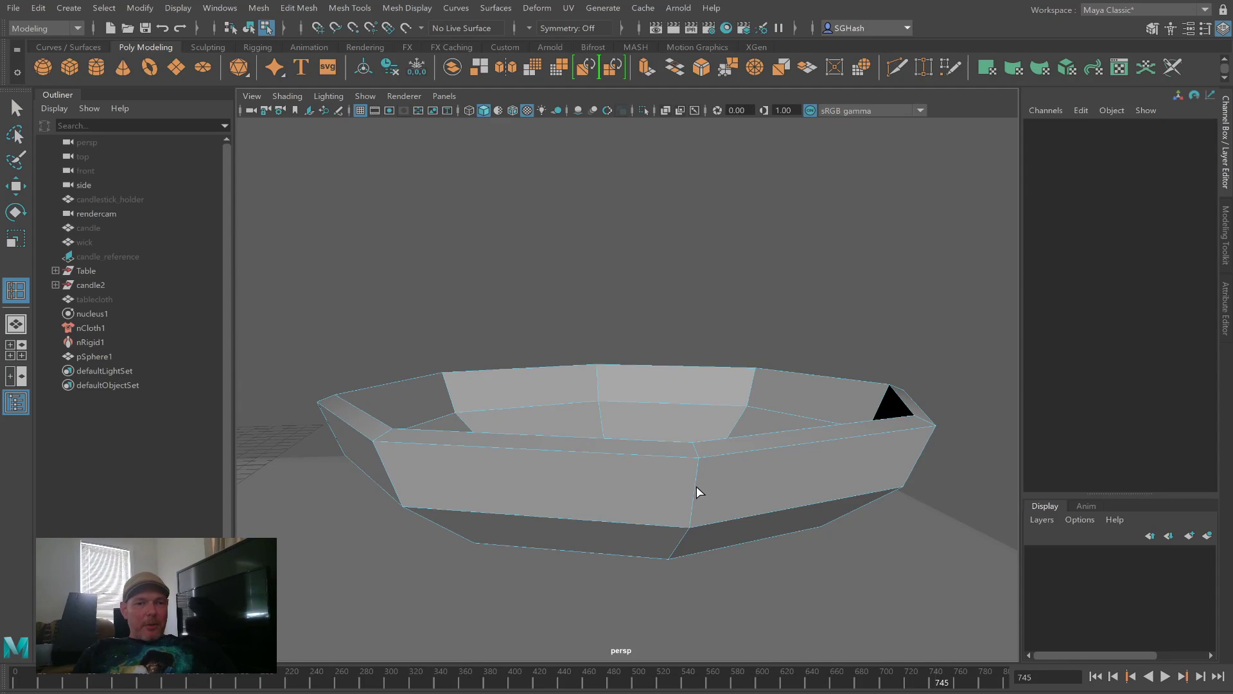
left_click(697, 483)
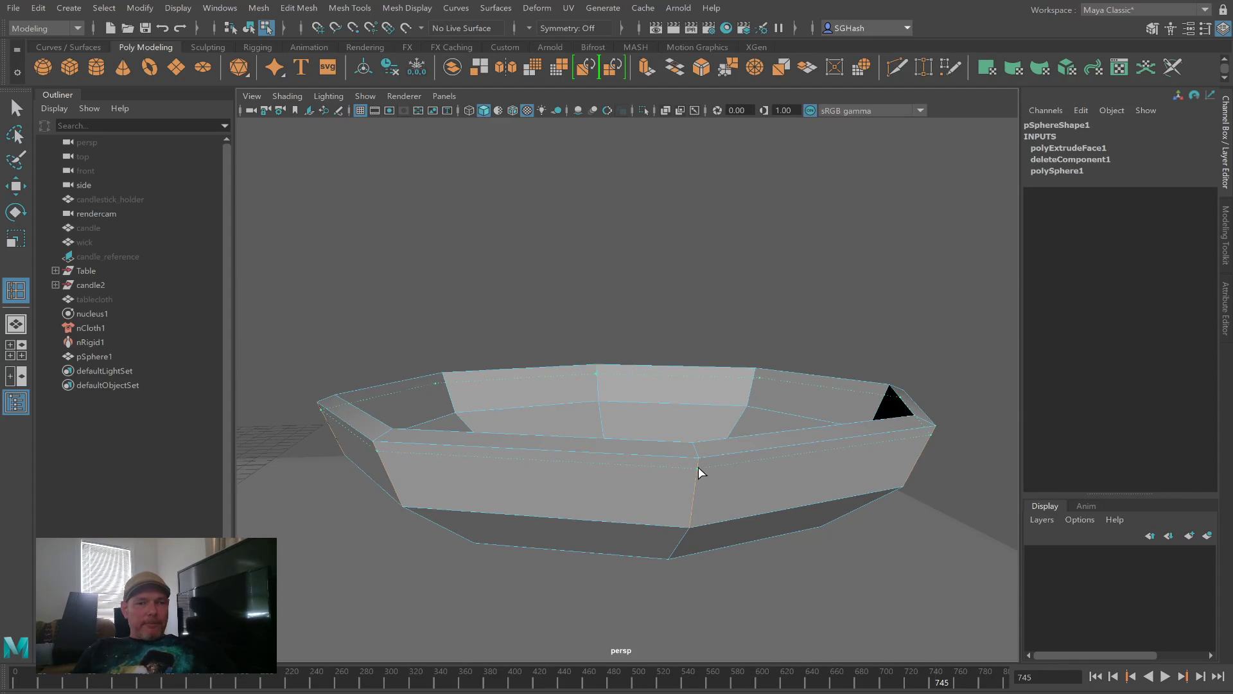
left_click(698, 466)
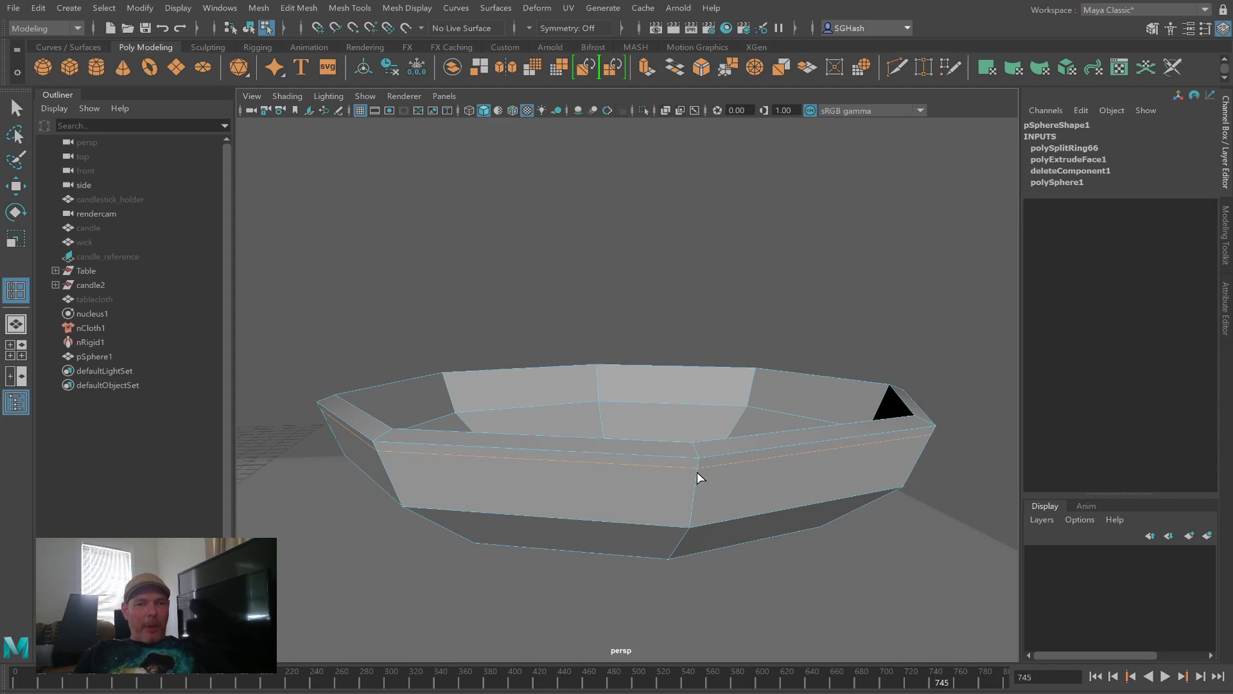
key("3")
mouse_move(694, 474)
left_mouse_down("alt")
mouse_move(675, 487)
mouse_move(697, 483)
left_mouse_up("alt")
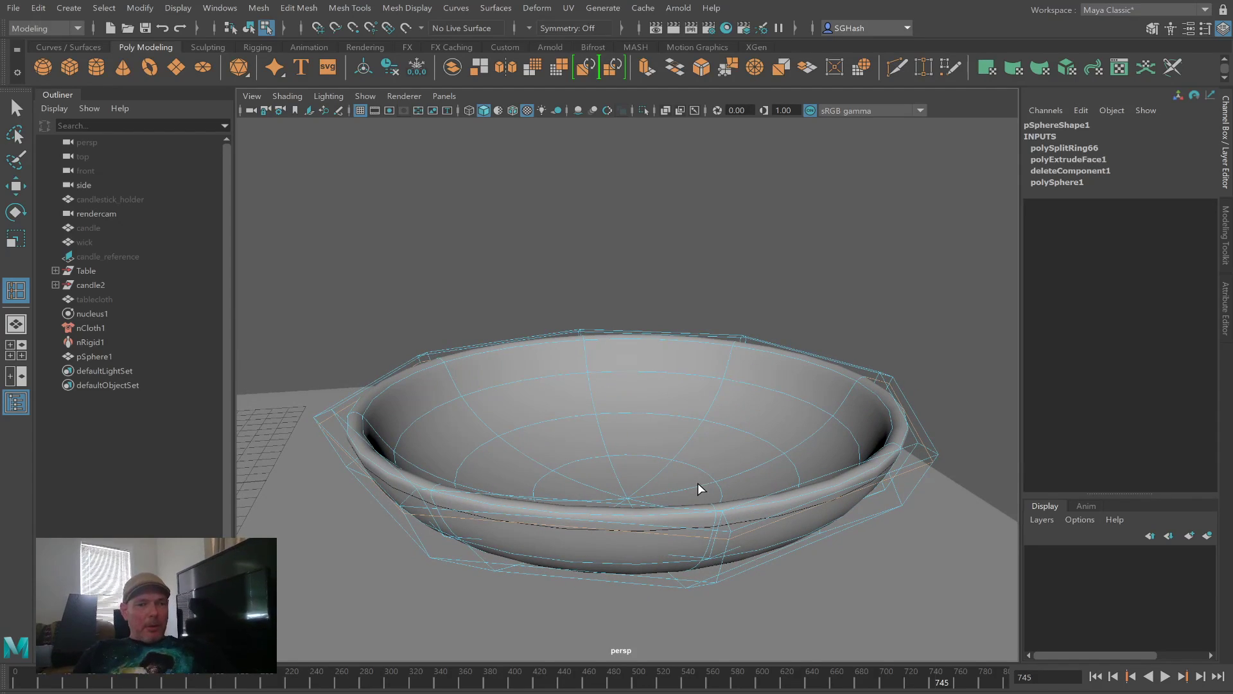
Step: Insert an edge loop around the inner wall just below the rim, then return the bowl to object mode with smooth preview on
key("1")
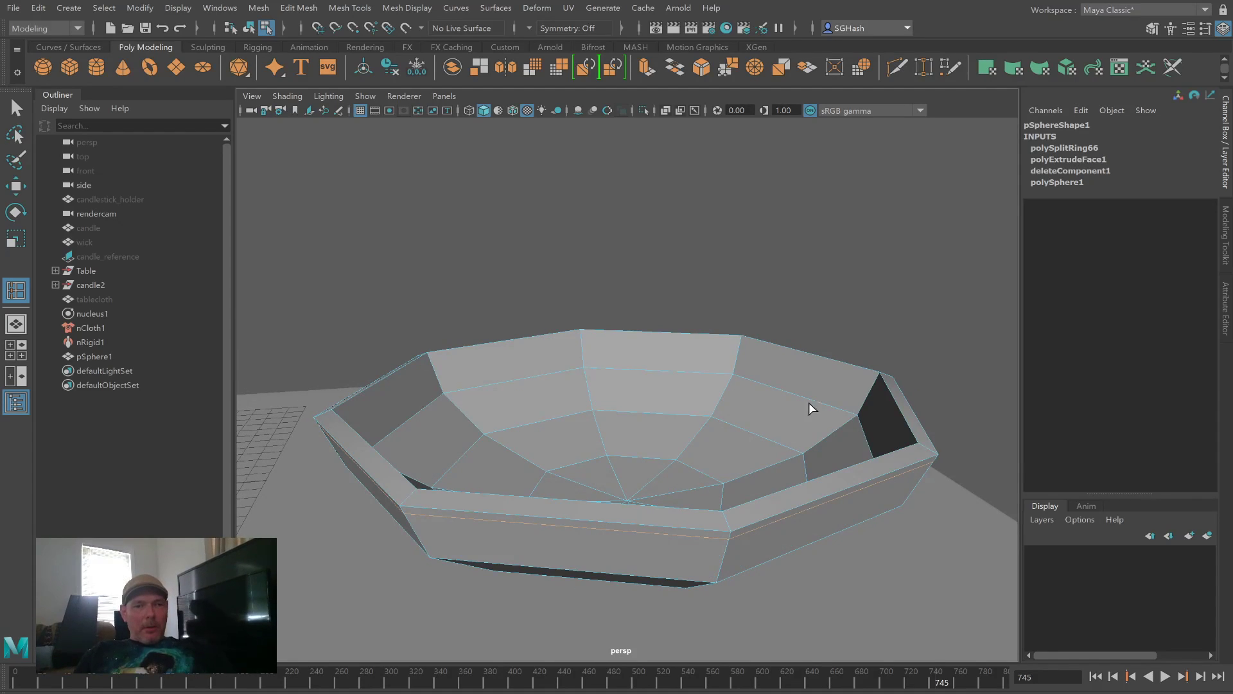
left_click(885, 383)
key("3")
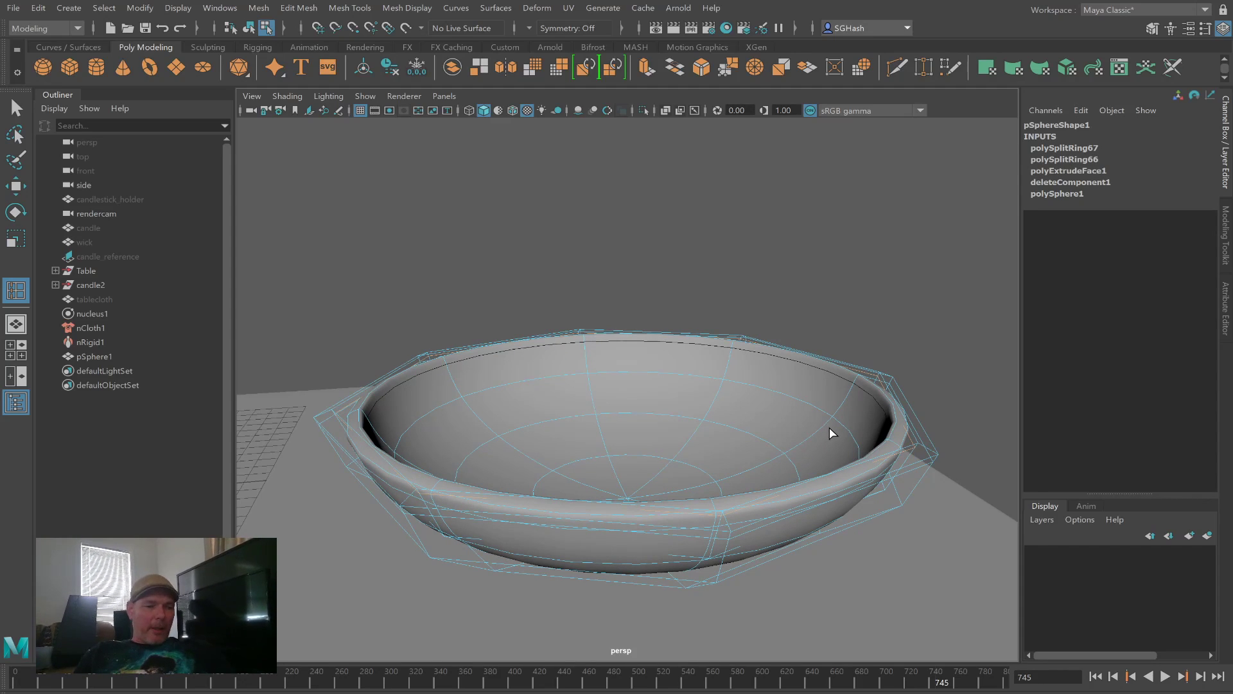
key("q")
key("F8")
Step: Lower the bowl vertically onto the table top beside the candlestick and check its height from several angles
left_click_drag(886, 399, 623, 362, "alt")
key("w")
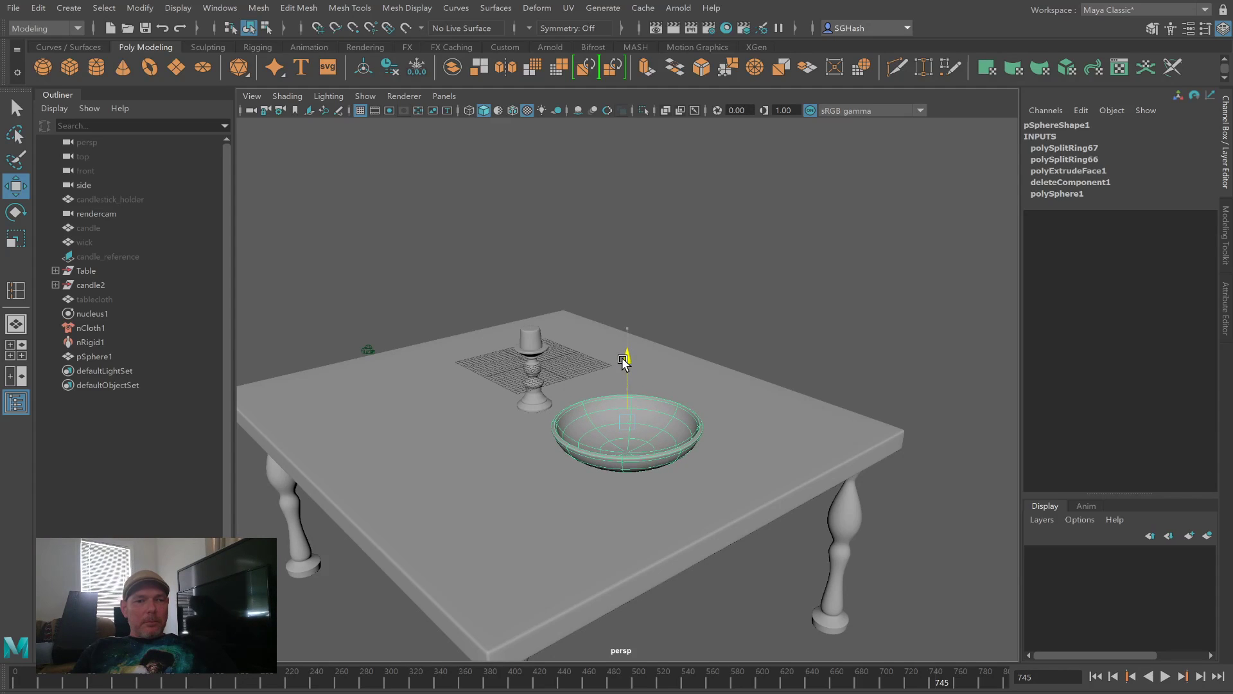
left_click_drag(633, 445, 576, 424, "alt")
key("r")
left_click_drag(705, 449, 711, 483, "alt")
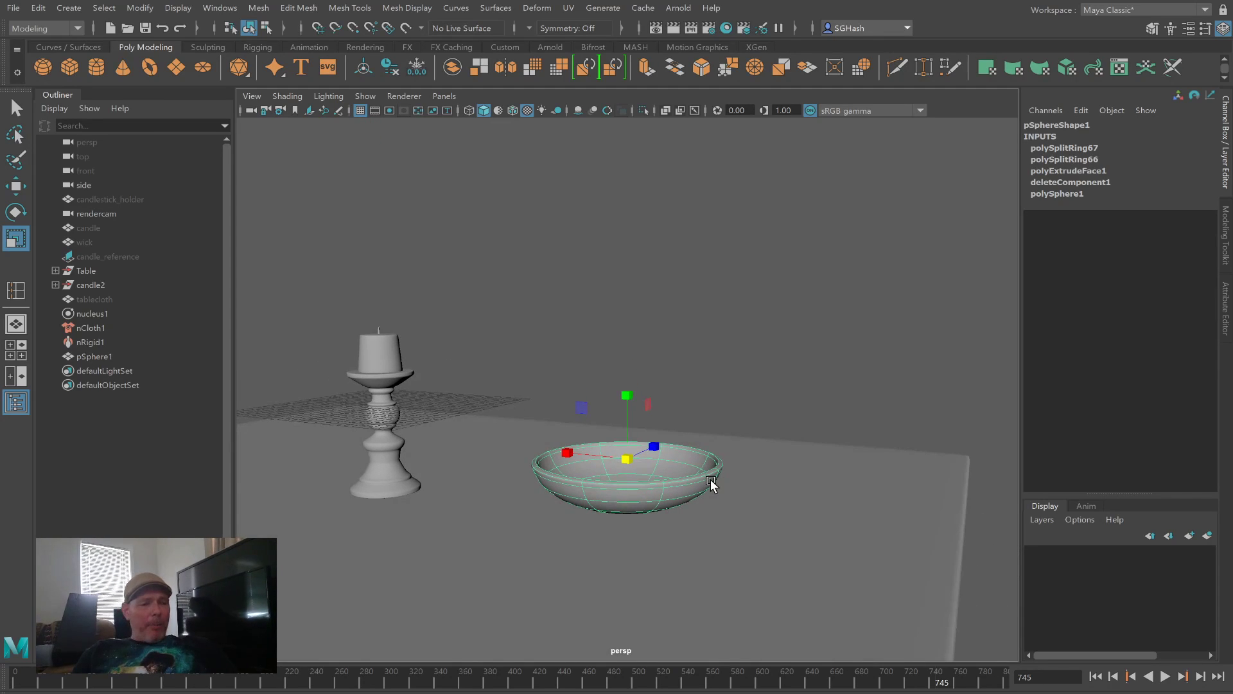
key("w")
mouse_move(628, 388)
left_mouse_down()
mouse_move(627, 429)
mouse_move(627, 412)
left_mouse_up()
left_click_drag(729, 438, 799, 430, "alt")
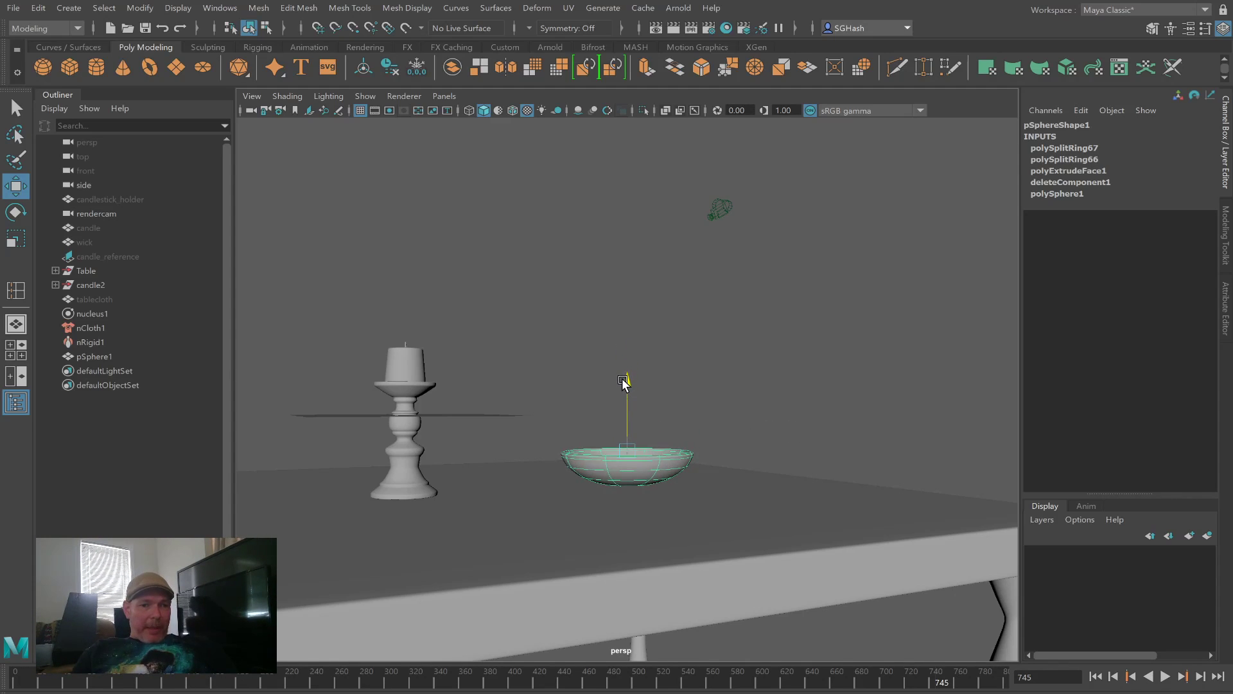
left_click_drag(625, 369, 763, 422, "alt")
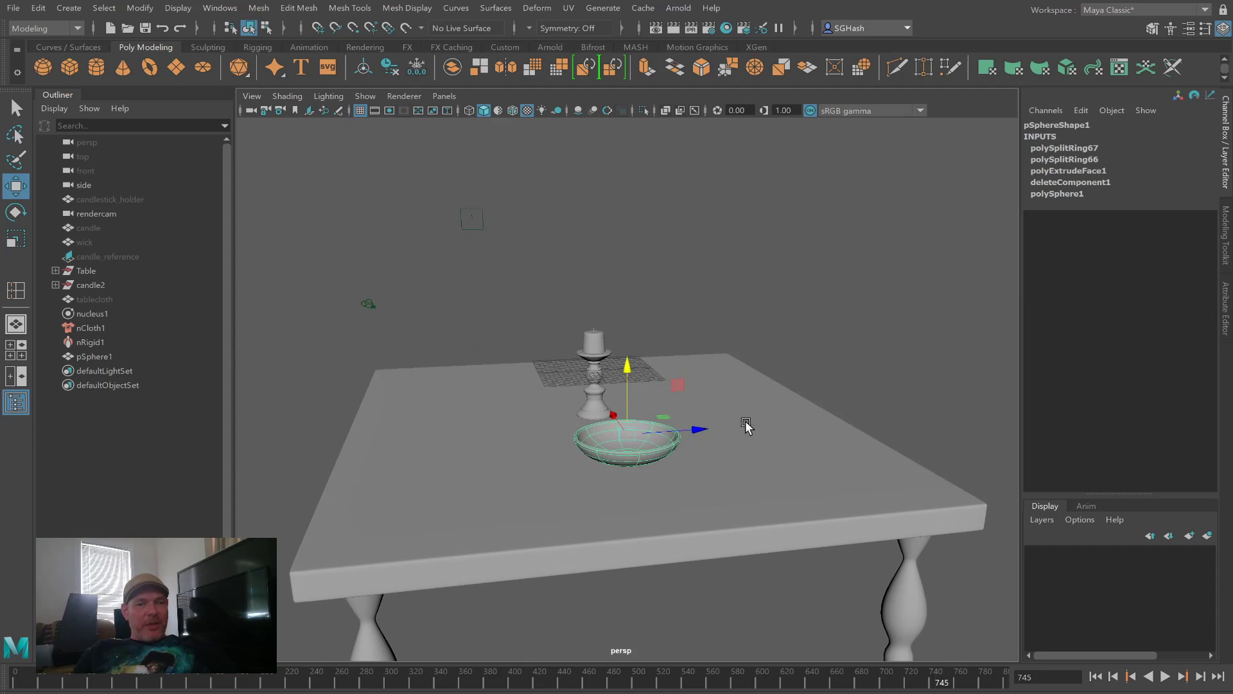
Step: Fine-tune the bowl's height so its base rests on the table top, checking it from close to table level
right_click_drag(762, 423, 576, 400, "alt")
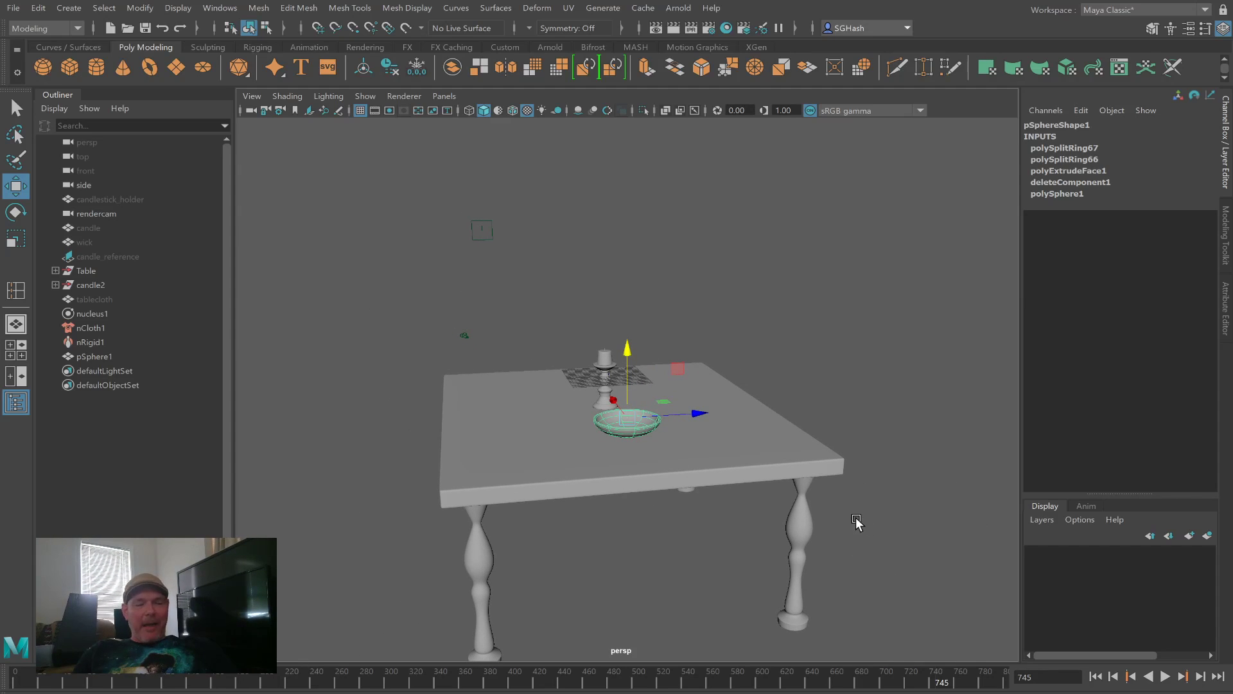
left_click_drag(758, 493, 721, 455, "alt")
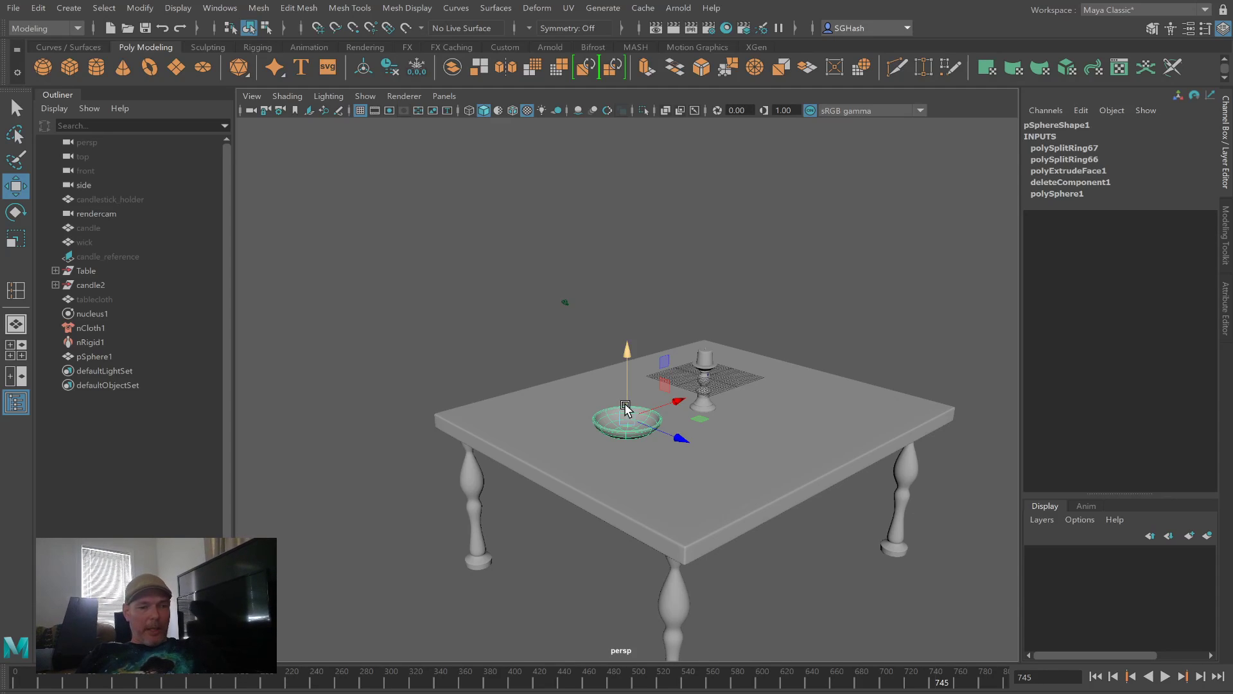
key("r")
scroll(633, 424, "down", 1)
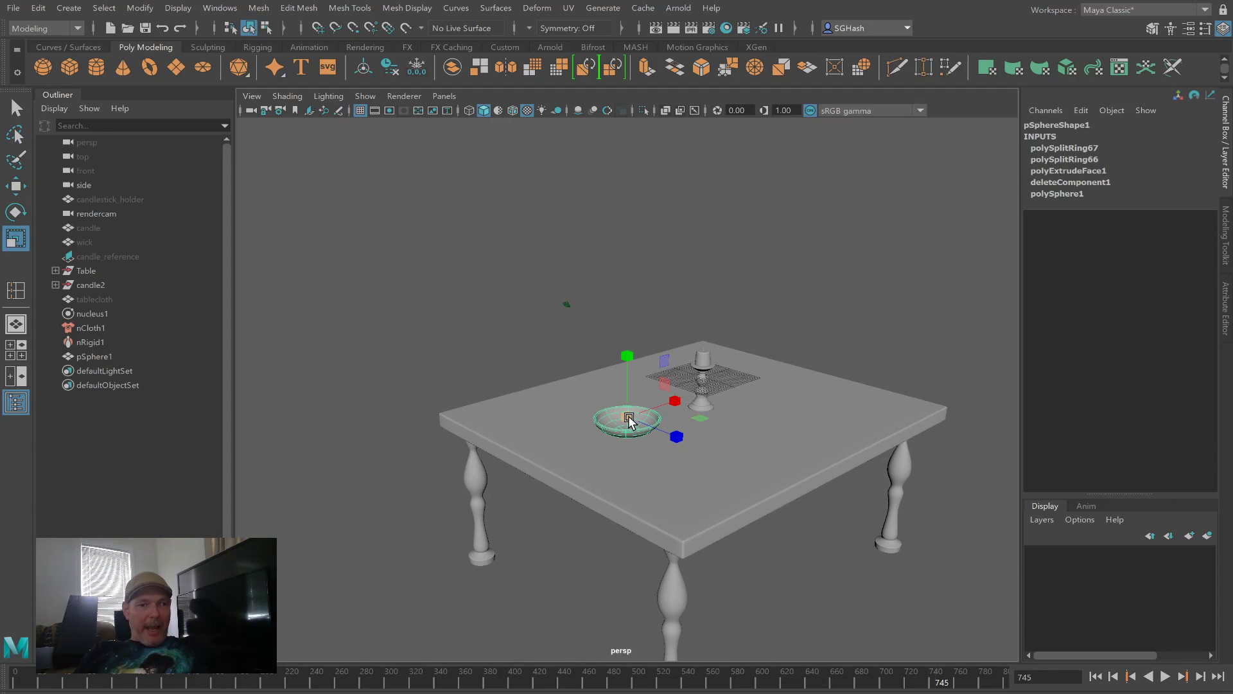
key("f")
scroll(595, 377, "down", 3)
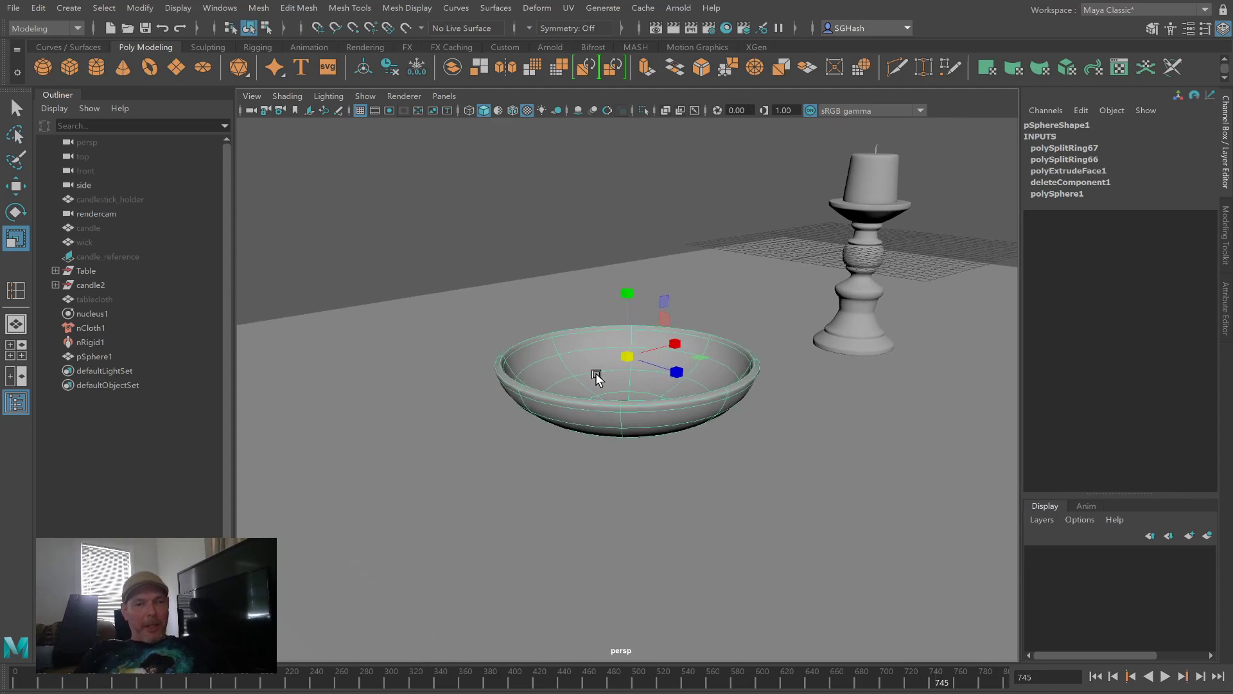
left_click_drag(825, 469, 730, 446, "alt")
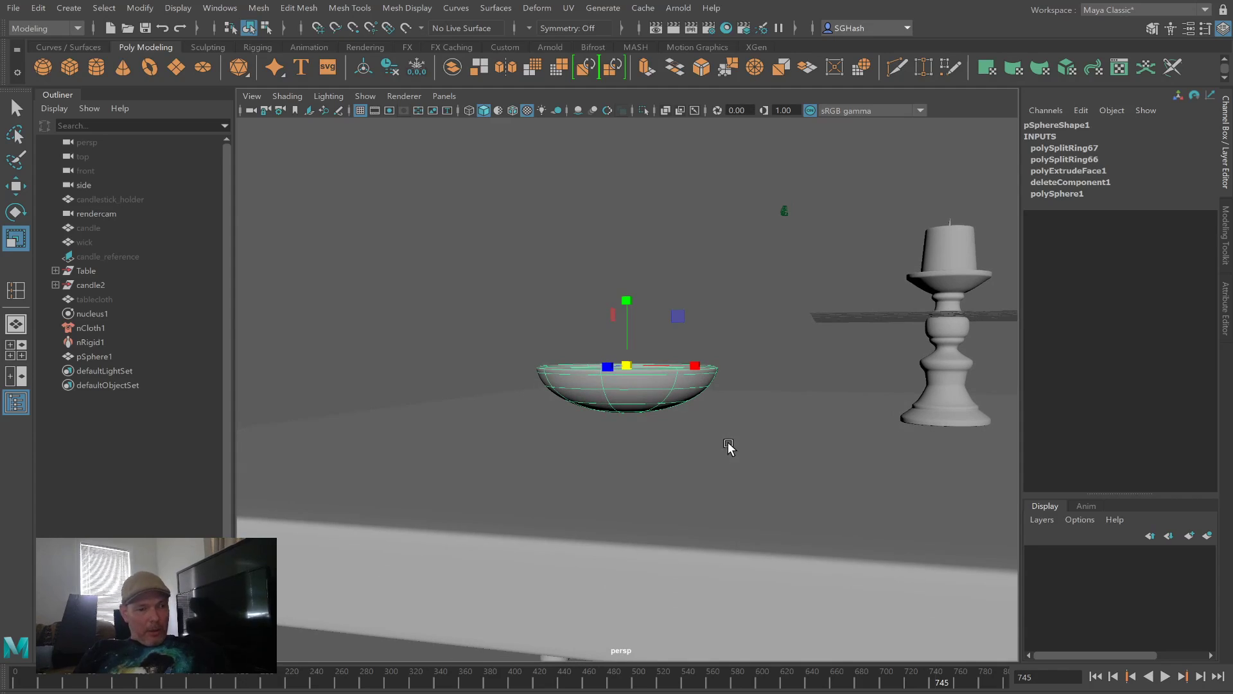
key("w")
left_click_drag(627, 299, 626, 295)
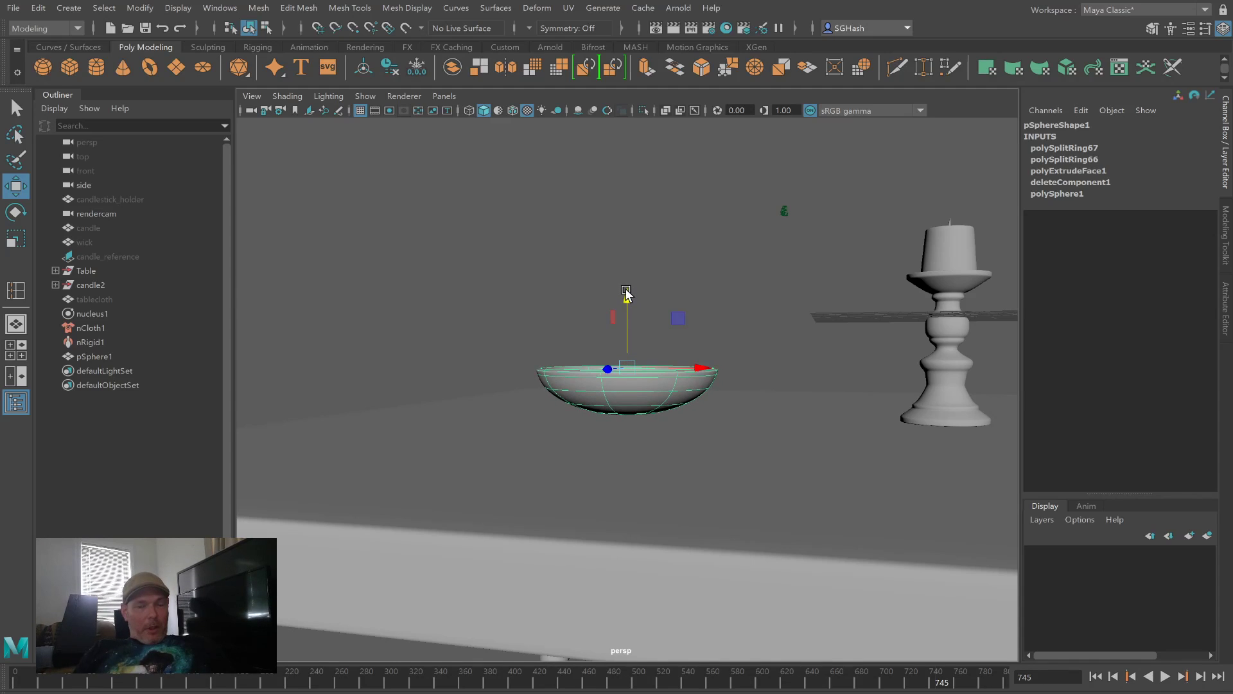
left_click_drag(701, 321, 803, 381, "alt")
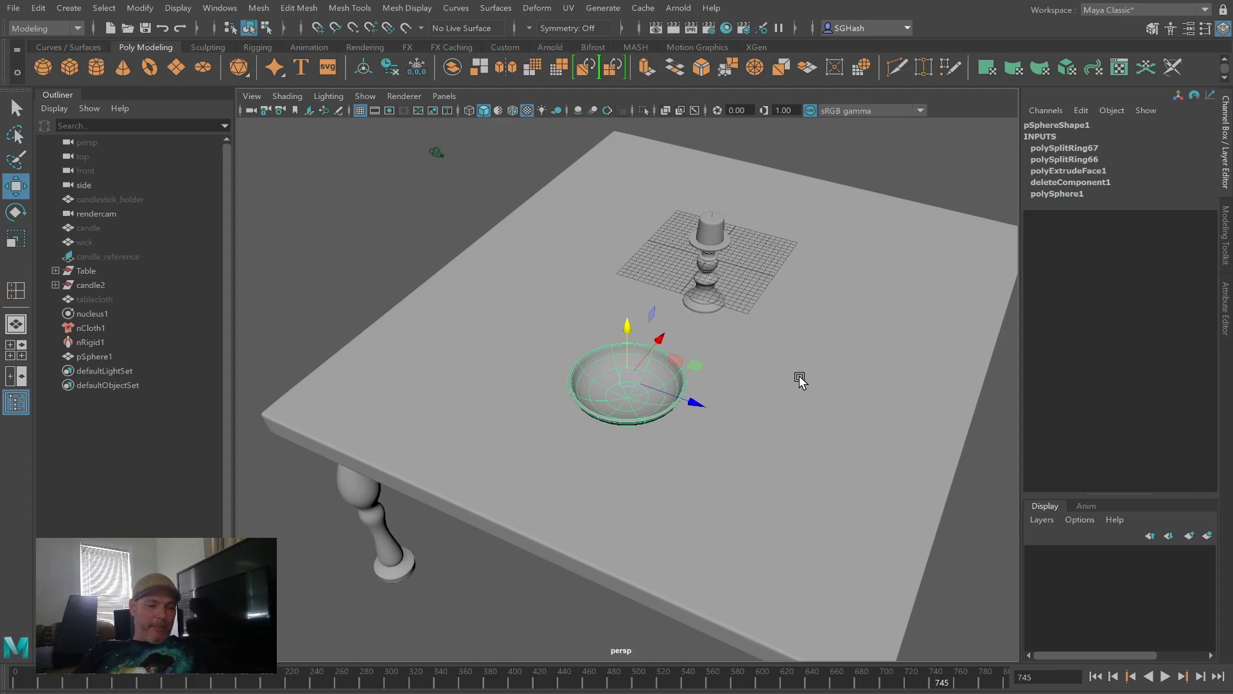
key("alt")
key("alt")
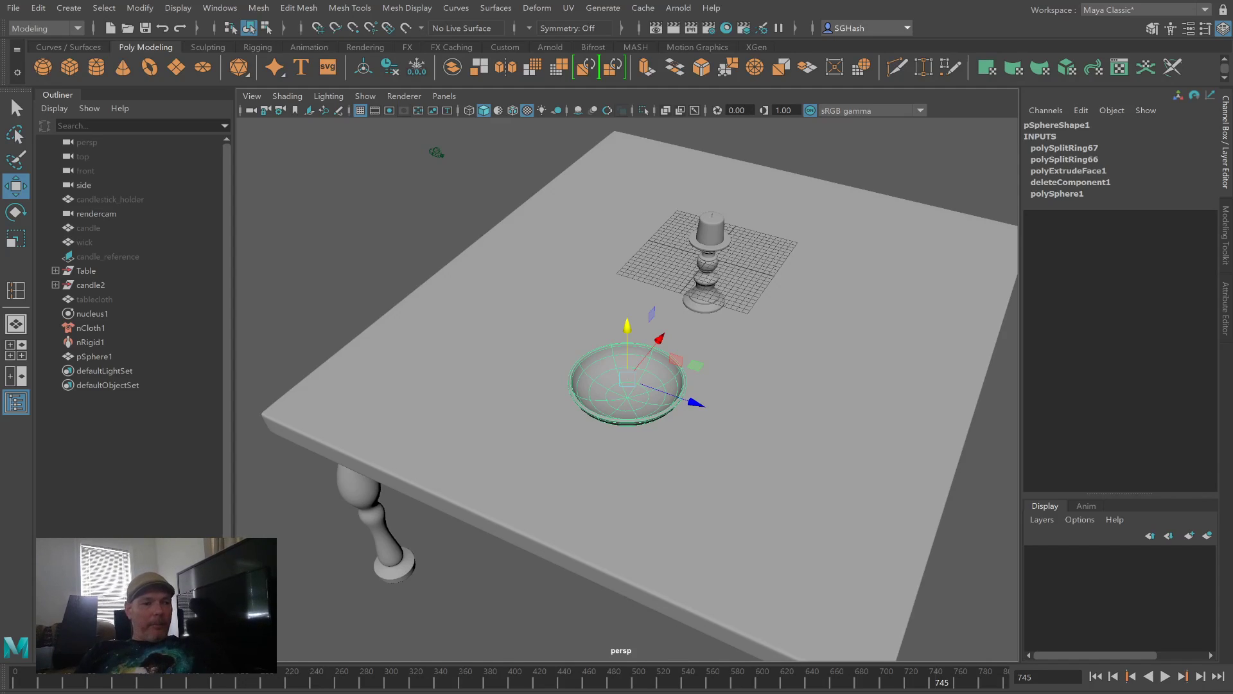
key("alt")
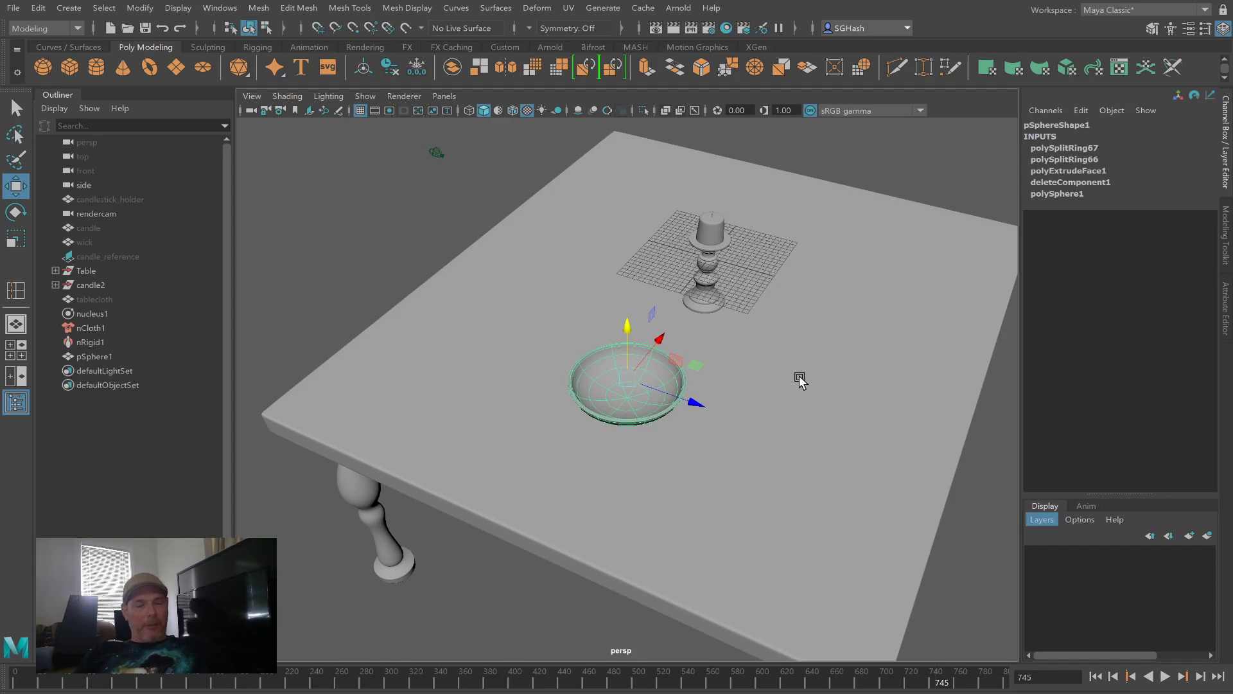
key("alt")
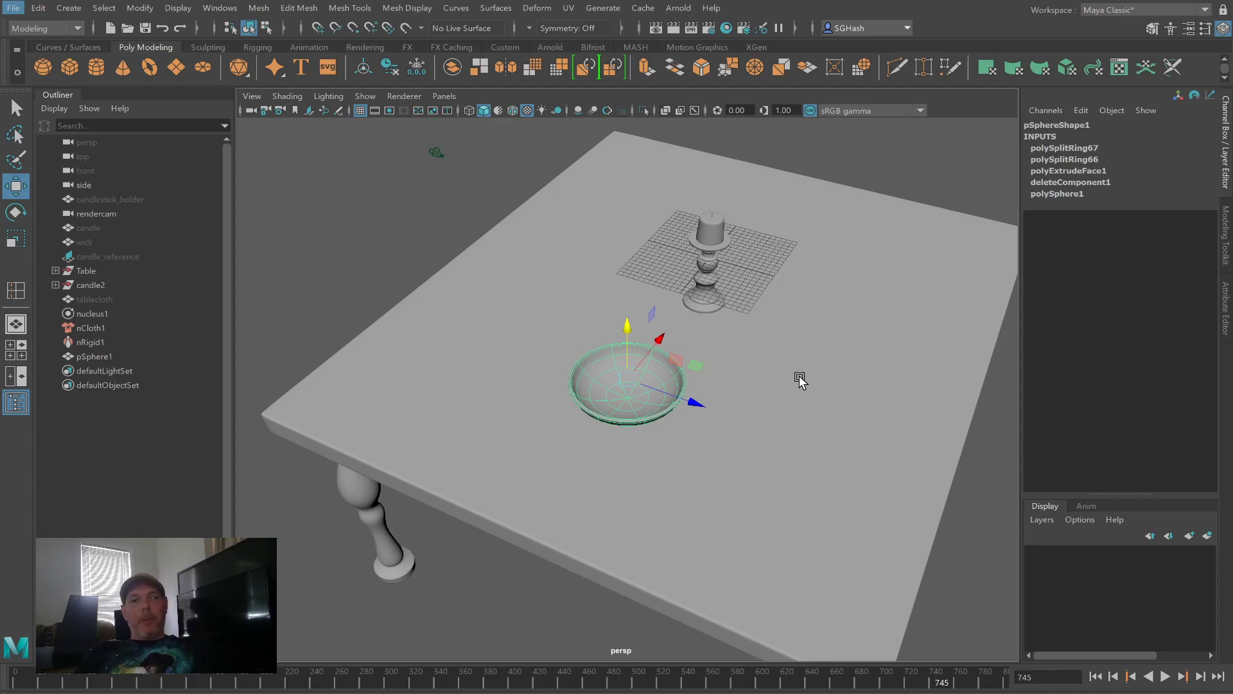
Step: Examine the candle, candlestick and bowl on the bare table top from several angles, ending with the bowl selected
left_click_drag(792, 378, 766, 373, "alt")
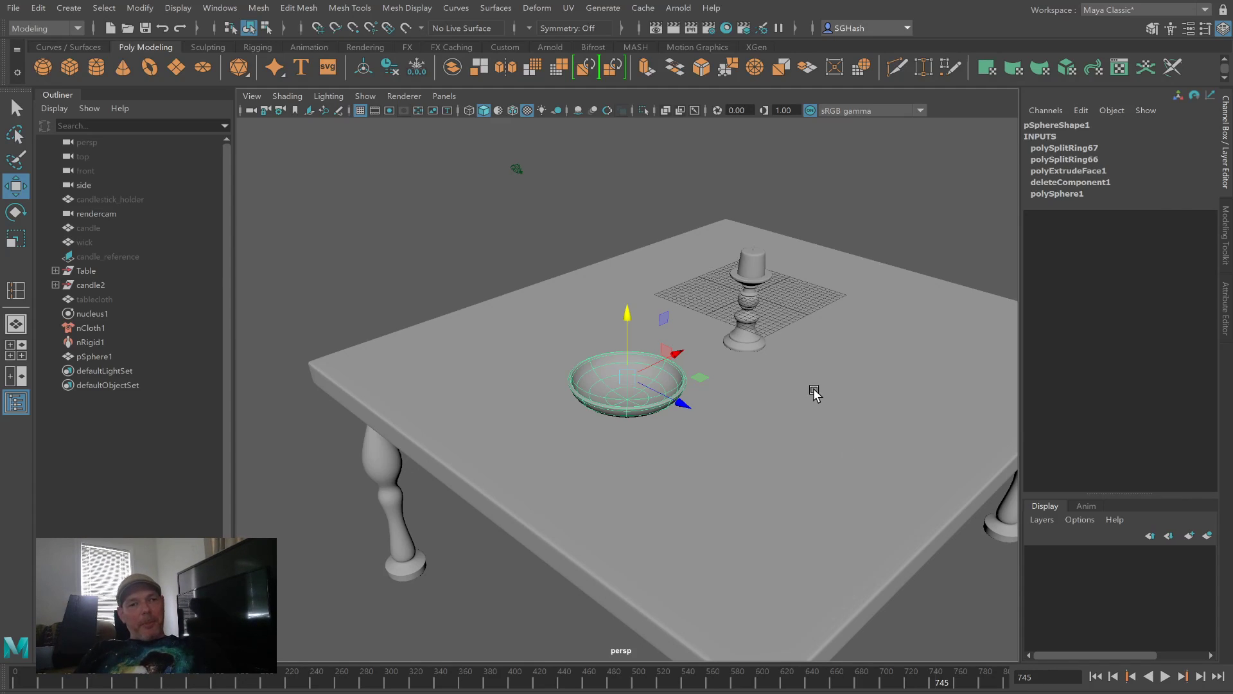
left_click(817, 418)
left_click_drag(817, 425, 830, 339, "alt")
left_click(737, 286)
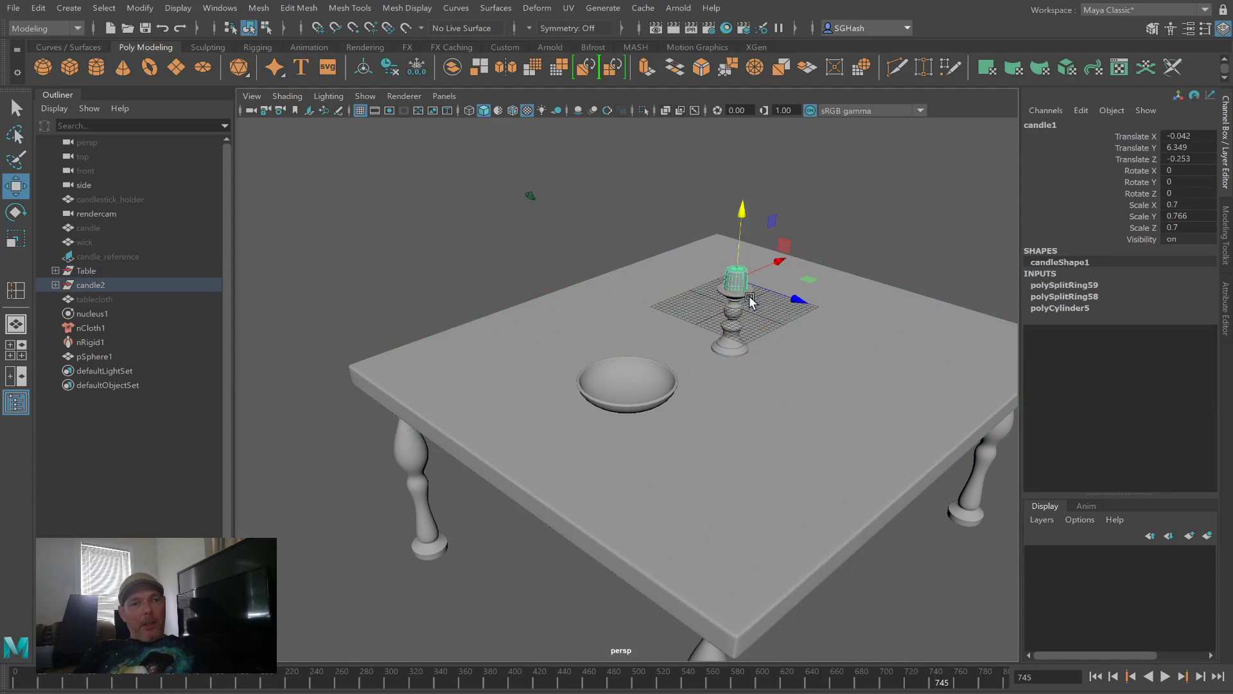
left_click(730, 331)
left_click(661, 239)
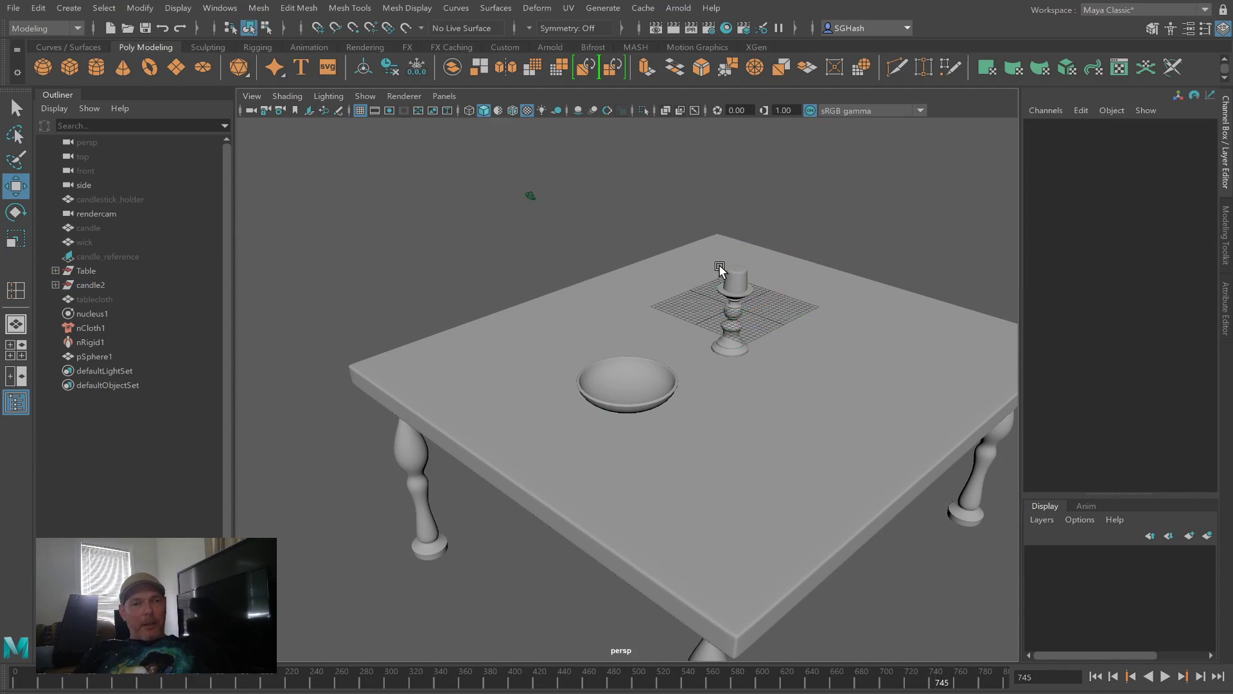
left_click(738, 269)
left_click(604, 389)
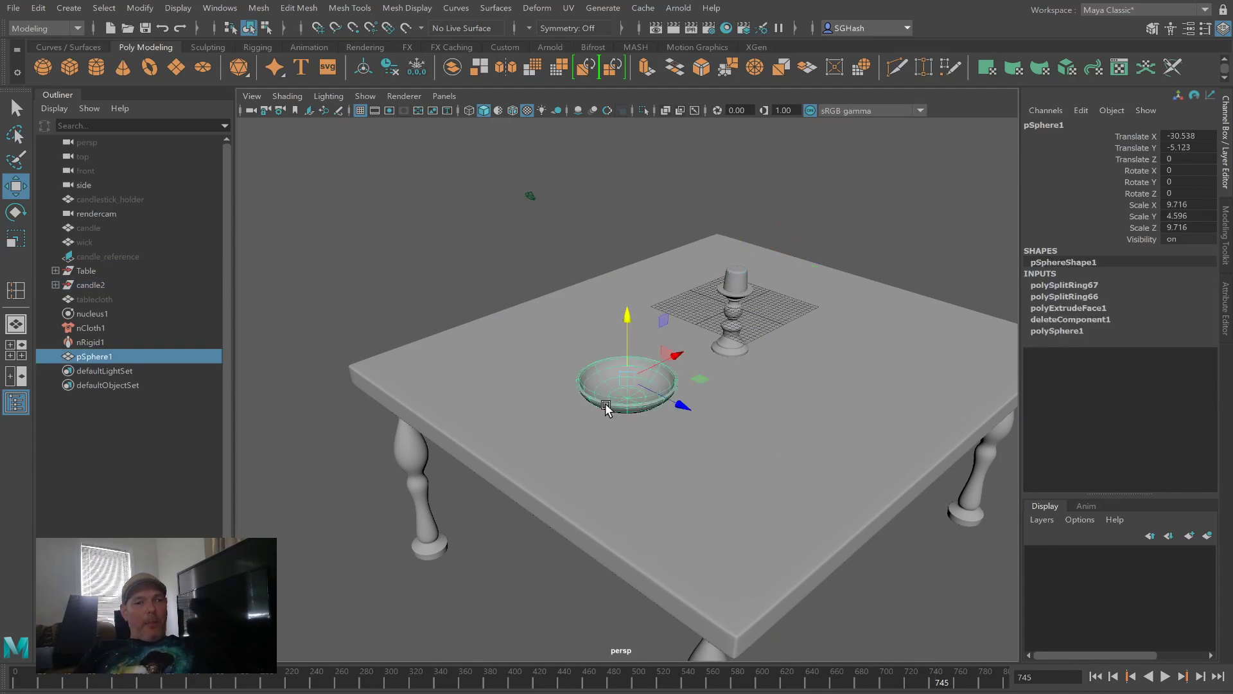
left_click_drag(617, 413, 647, 411, "alt")
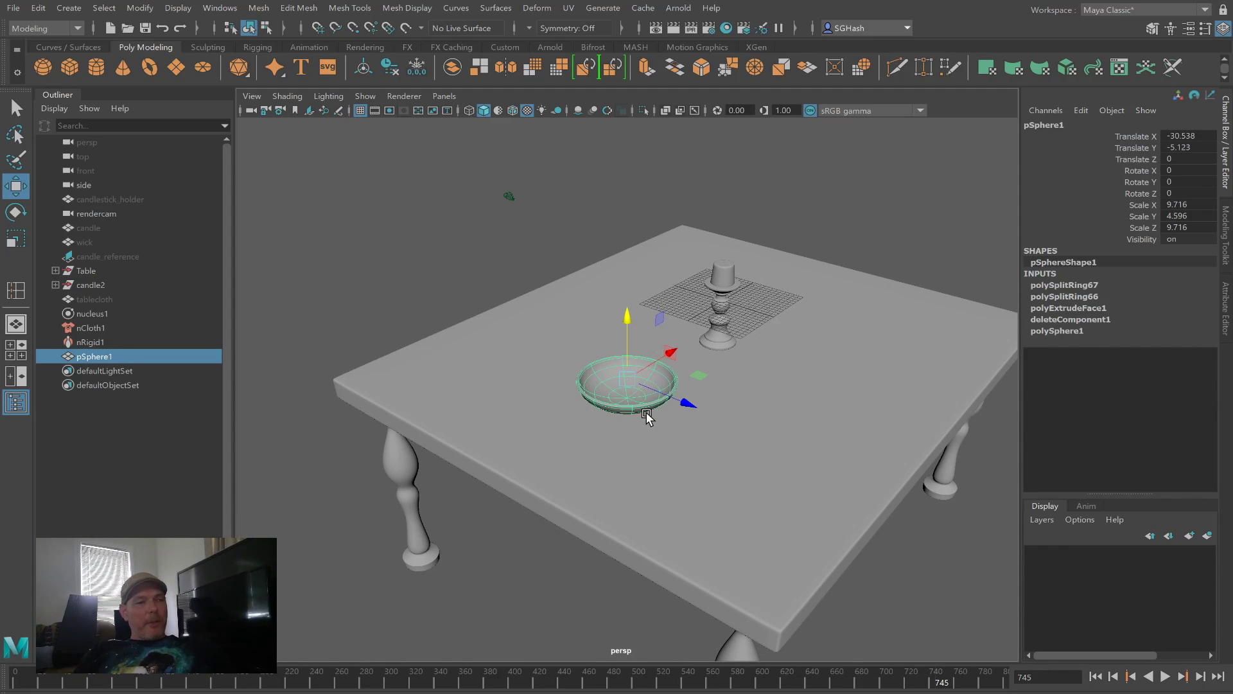
Step: Turn on the visibility of the hidden tablecloth and view how it lies under the bowl and candlestick
left_click(99, 330)
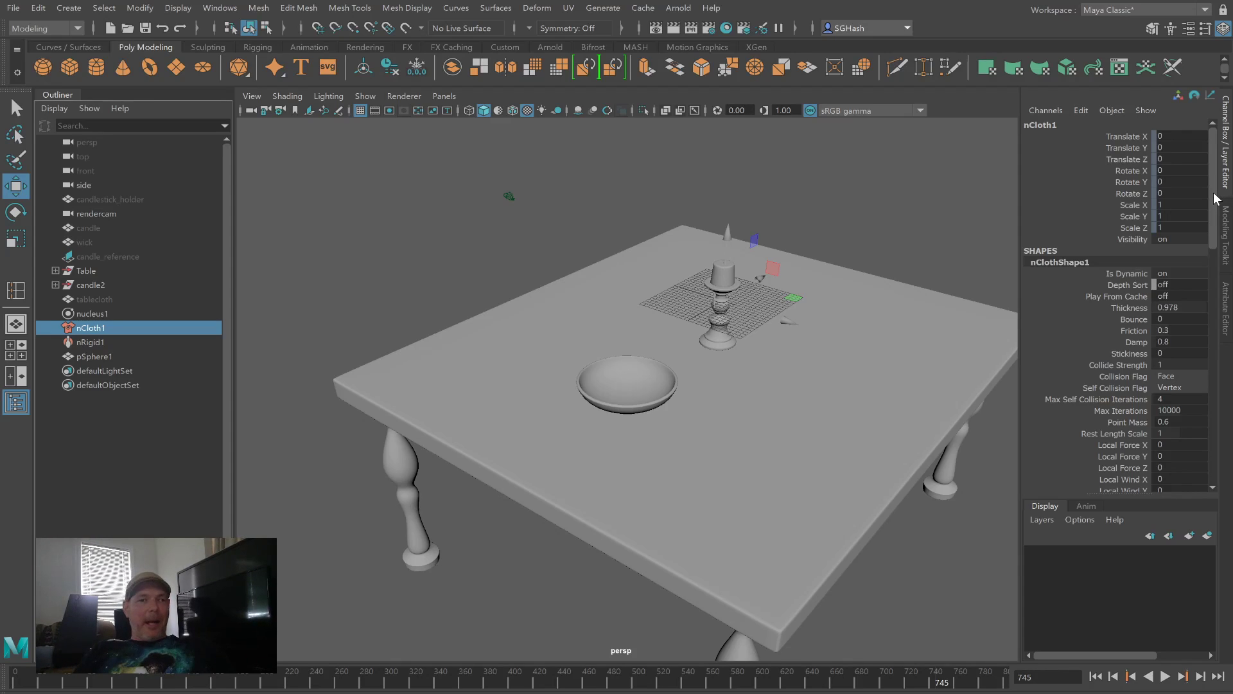
left_click(117, 300)
left_click(1188, 239)
type("1")
key("Return")
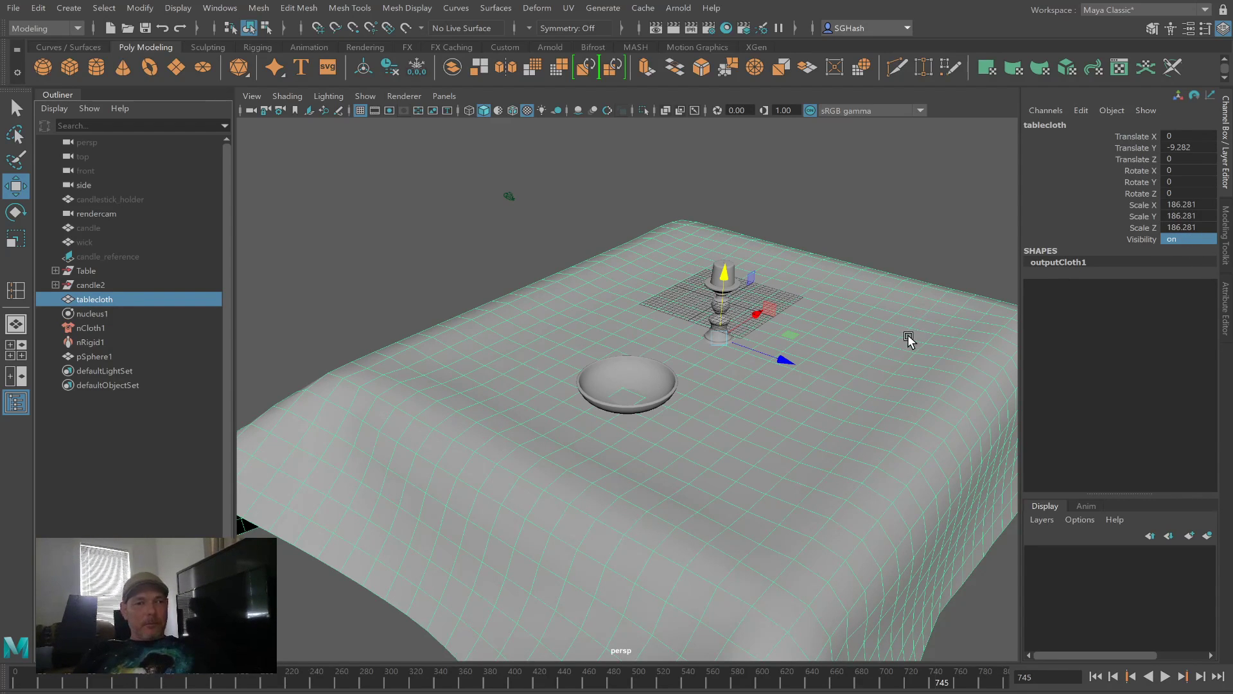
left_click_drag(700, 380, 774, 371, "alt")
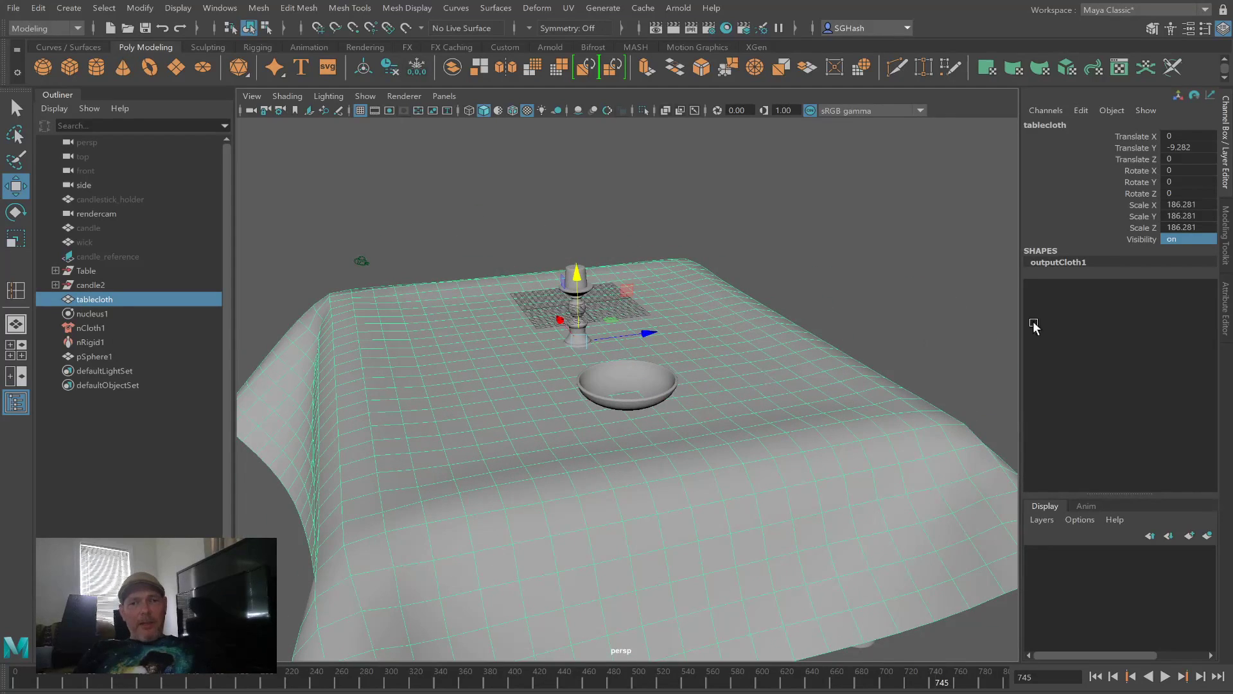
Step: Turn off the tablecloth's visibility so only the bare table is shown
left_click(1171, 239)
type("0")
key("Return")
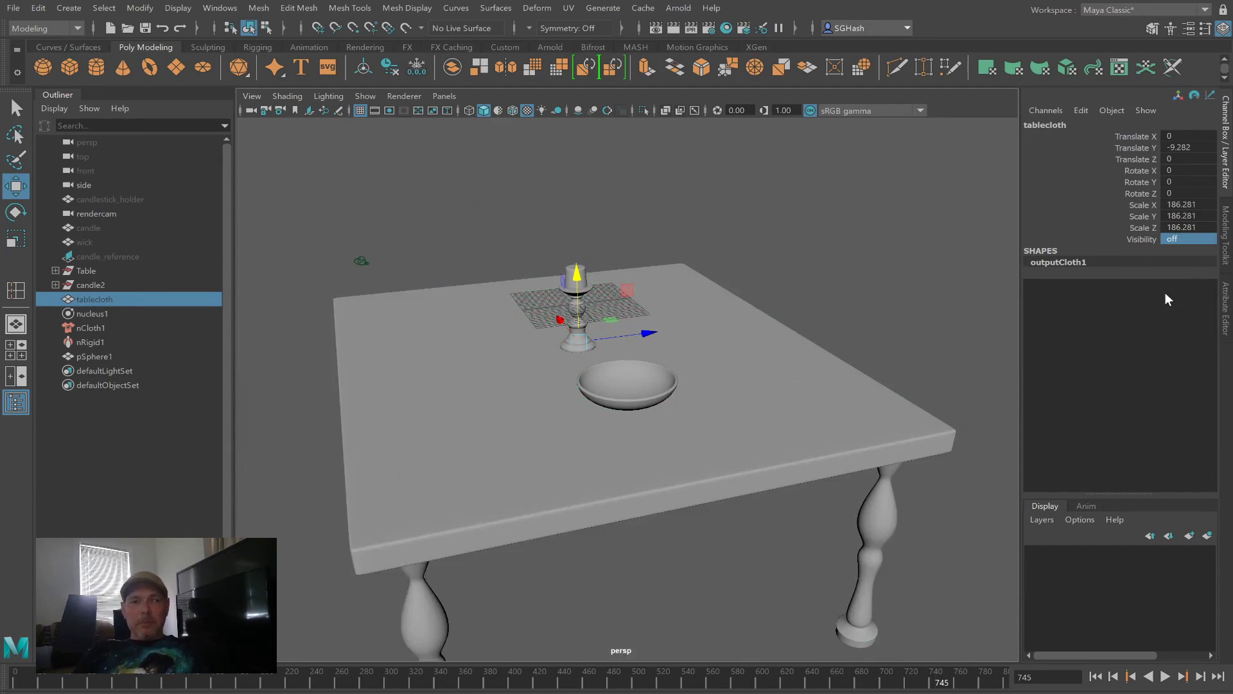
Step: Inspect the table top and candlestick, and reselect the bowl to view its placement on the table
left_click(579, 475)
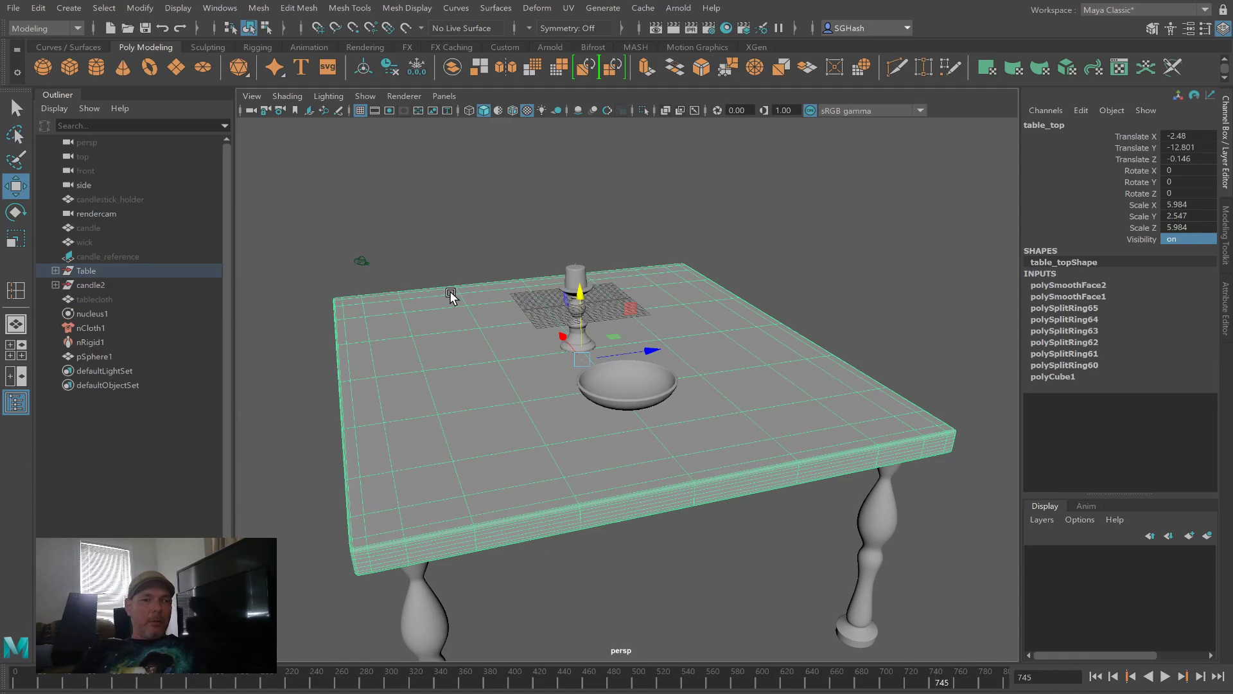
left_click(476, 231)
left_click(573, 341)
left_click_drag(671, 340, 617, 380, "alt")
left_click(617, 380)
left_click_drag(521, 422, 610, 422, "alt")
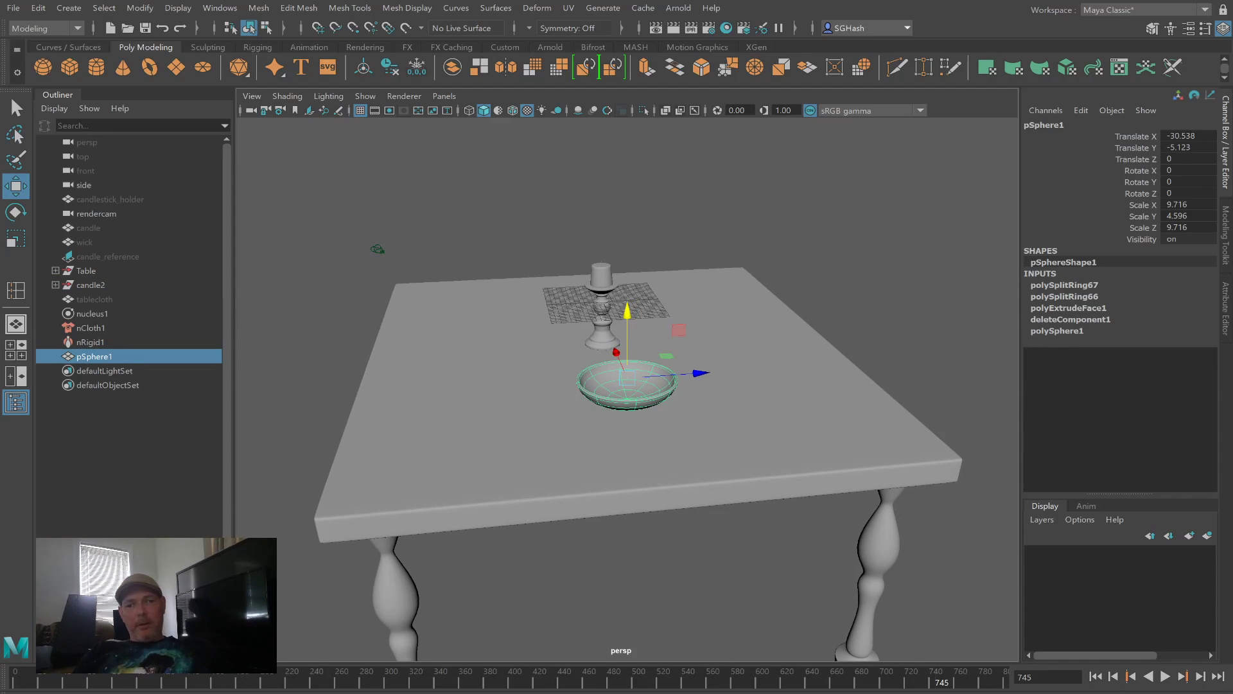